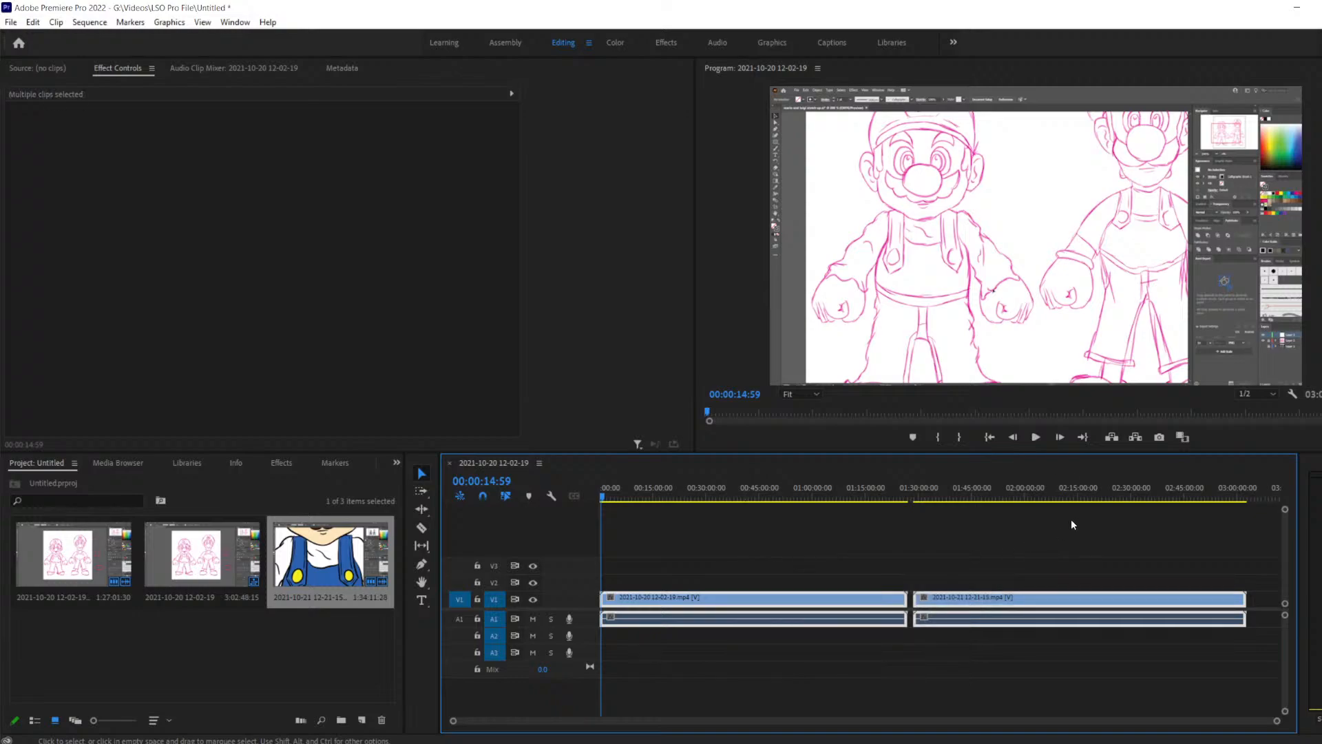
# Set the speed of both timeline clips to 700% and move the second clip flush against the first
pyautogui.moveTo(1054, 603); pyautogui.dragTo(1050, 605)
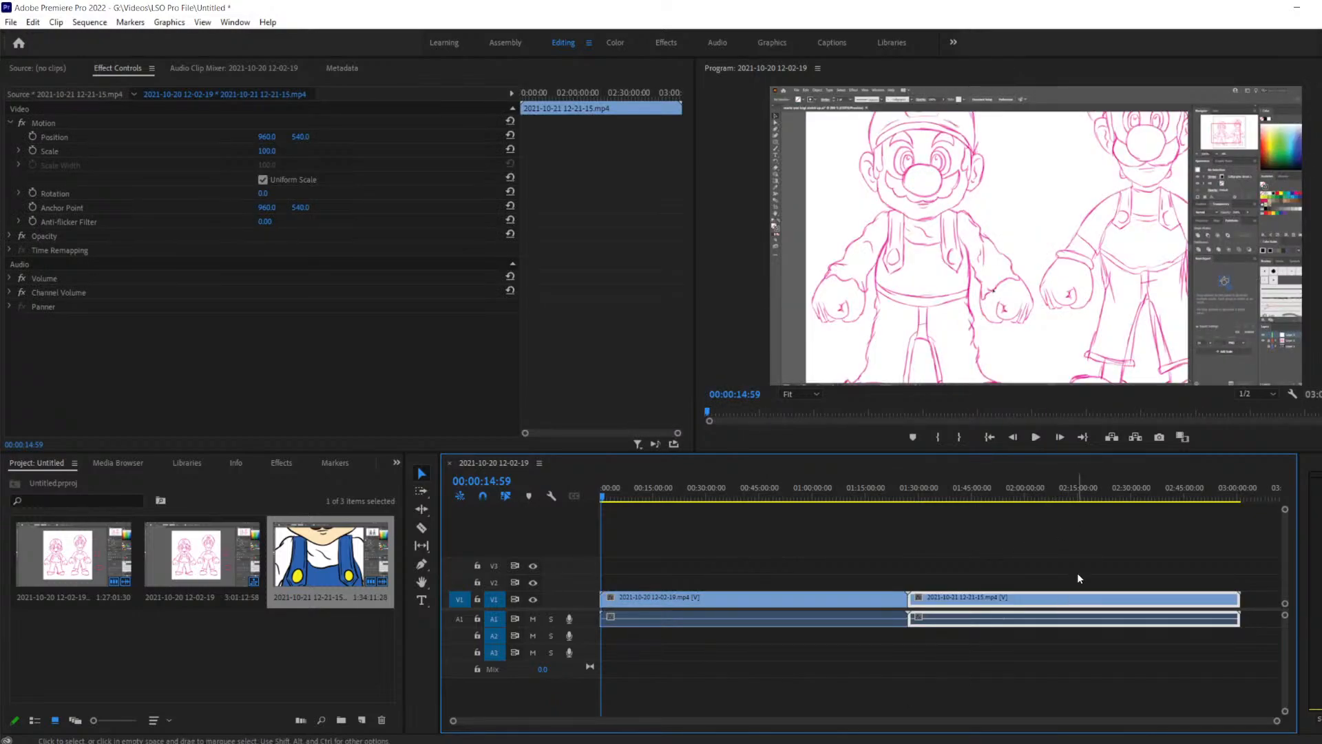
pyautogui.moveTo(719, 527); pyautogui.dragTo(1083, 661)
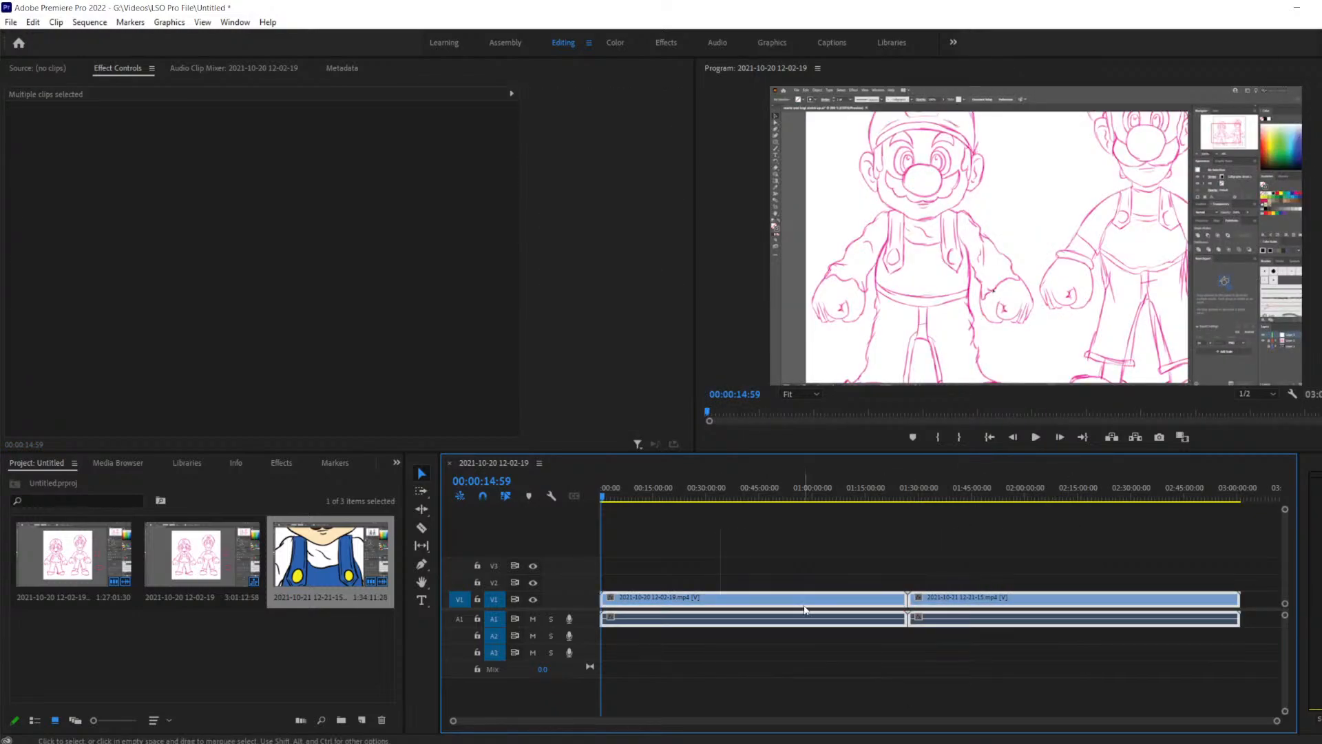
pyautogui.rightClick(805, 598)
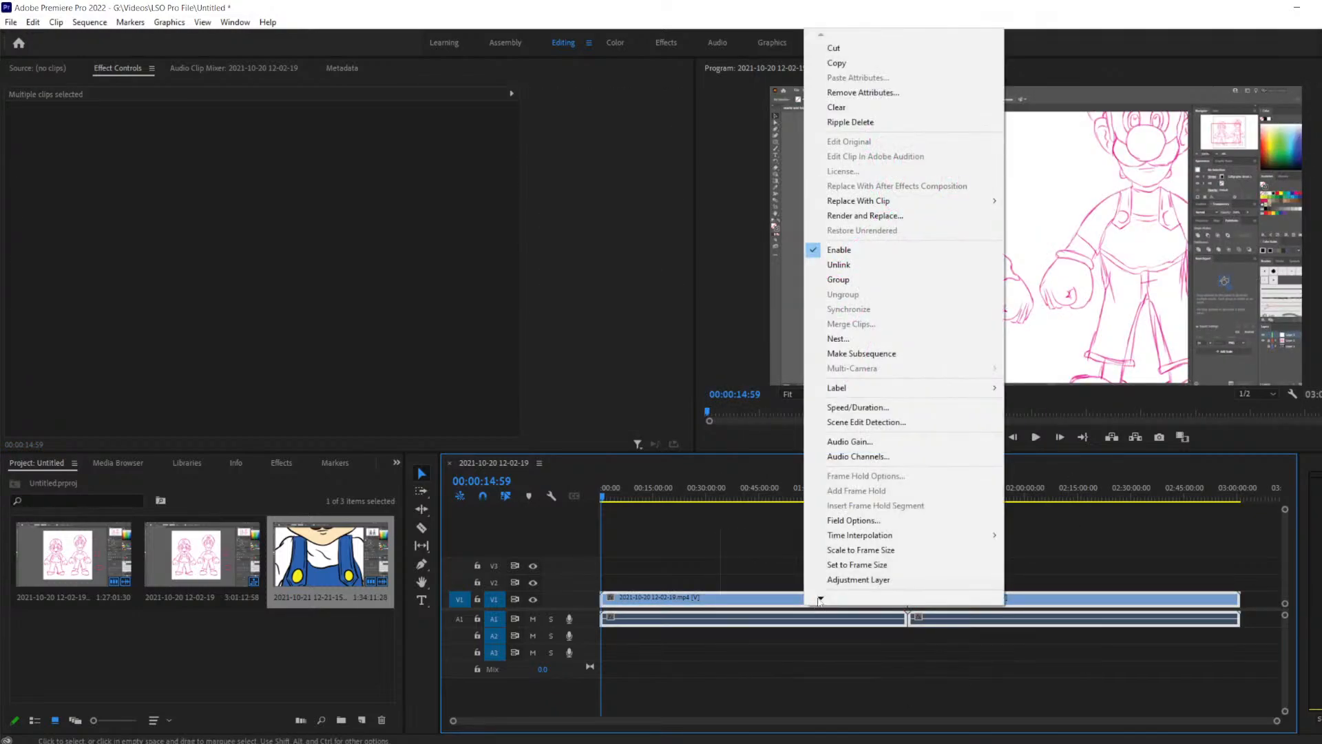
pyautogui.click(877, 409)
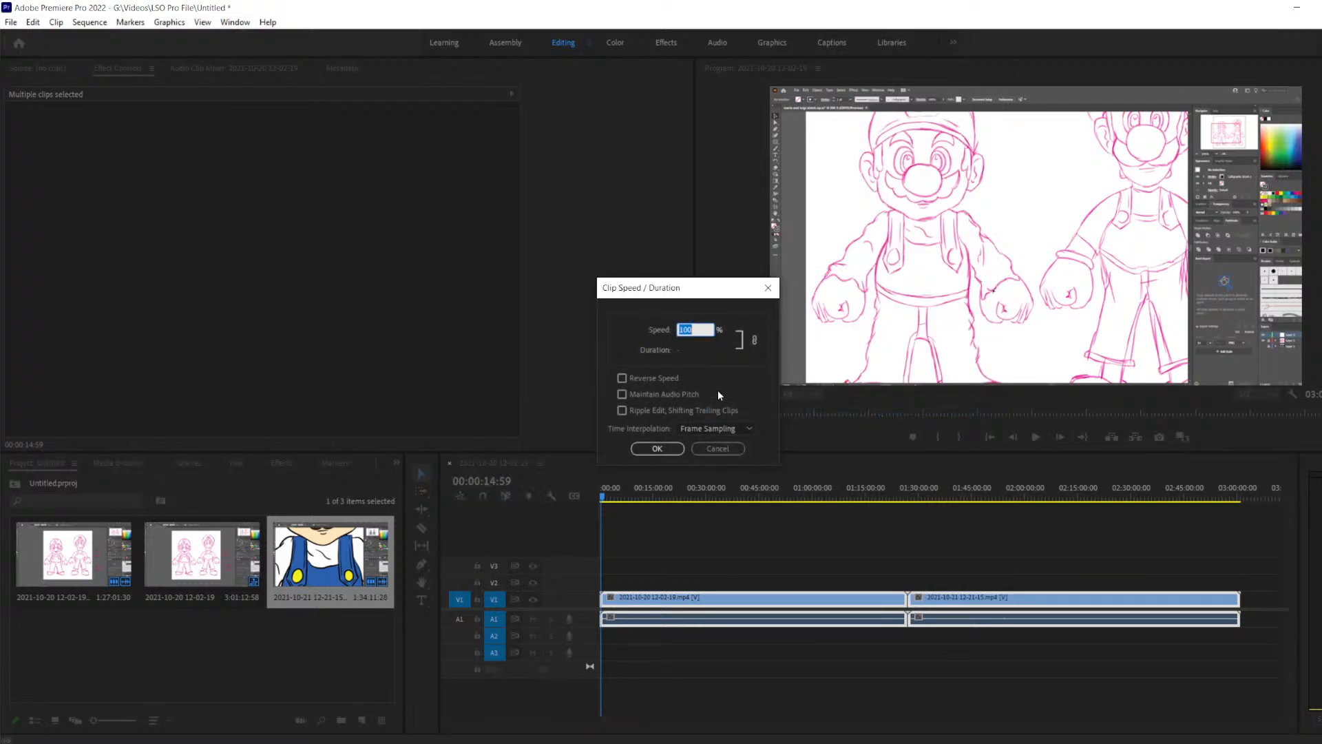
pyautogui.write('700')
pyautogui.press('Return')
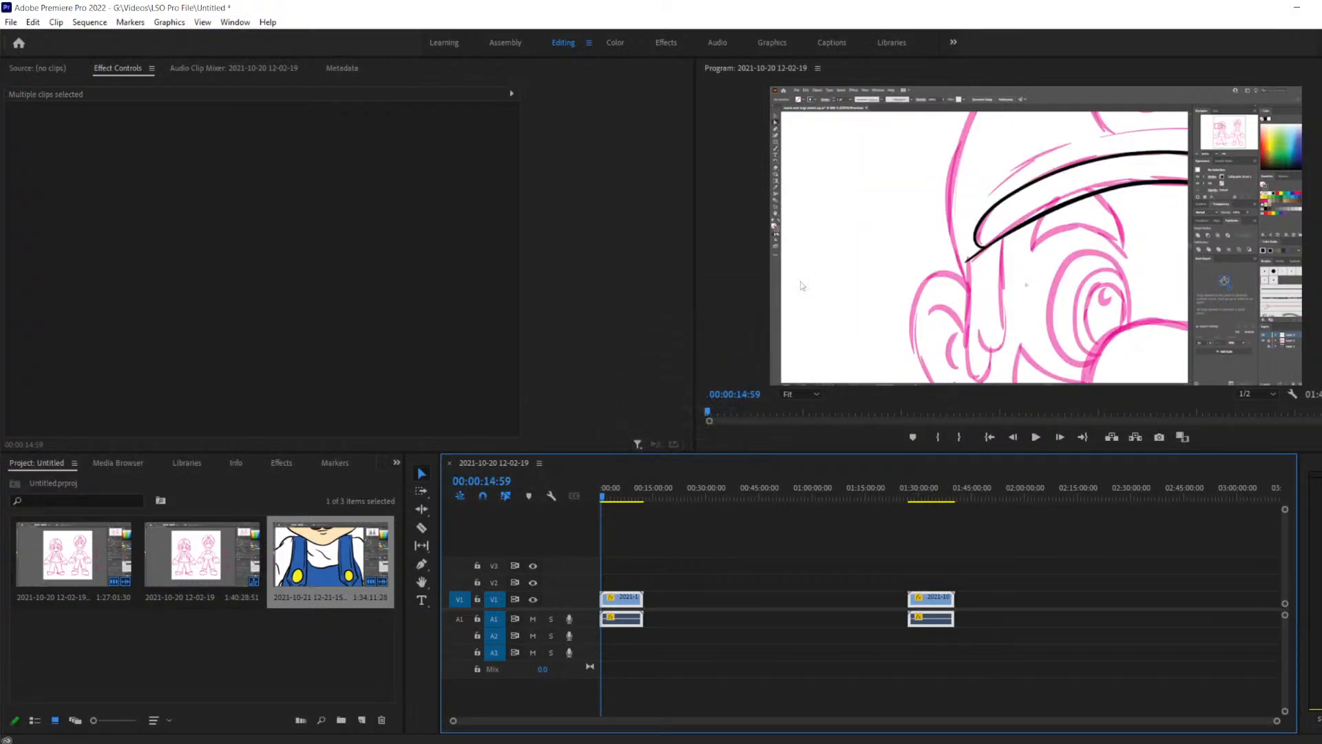
pyautogui.moveTo(872, 548); pyautogui.dragTo(673, 603)
pyautogui.click(731, 563)
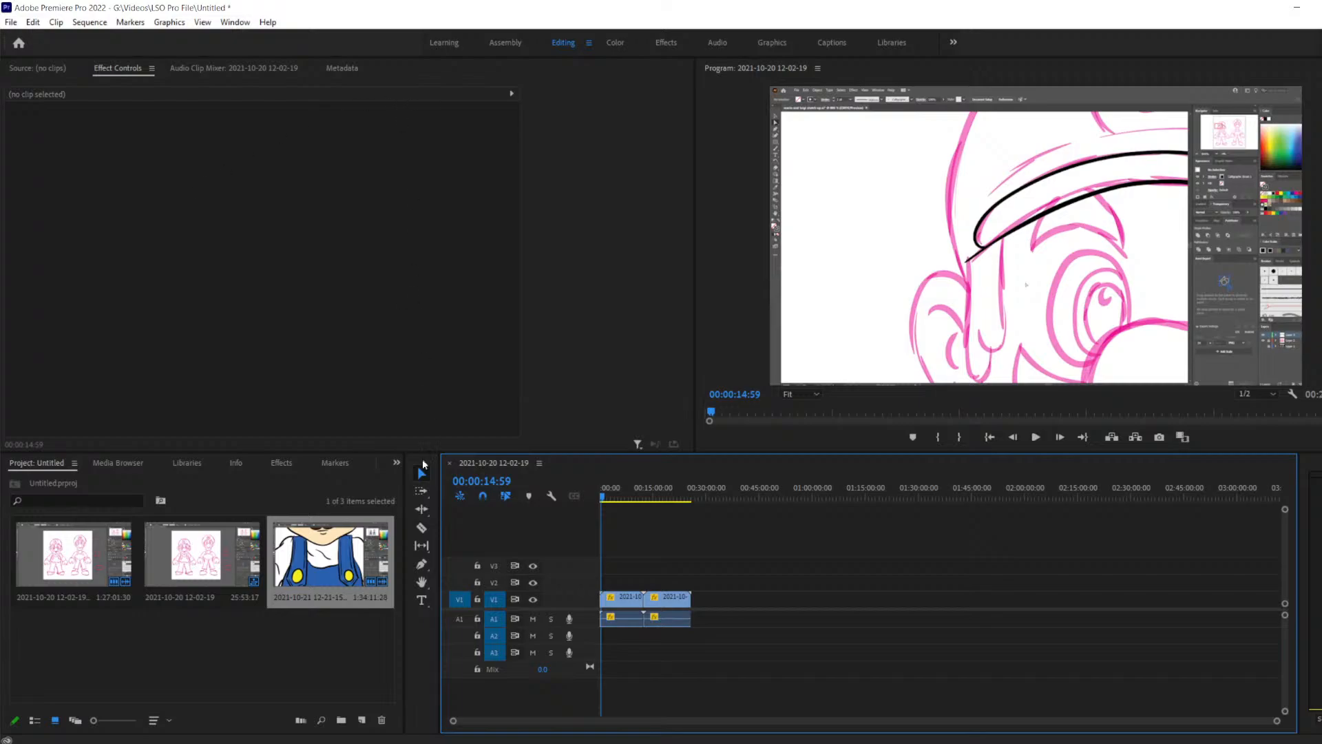
# Increase the speed of both timeline clips further and close the gap between them
pyautogui.moveTo(692, 572); pyautogui.dragTo(599, 675)
pyautogui.rightClick(664, 597)
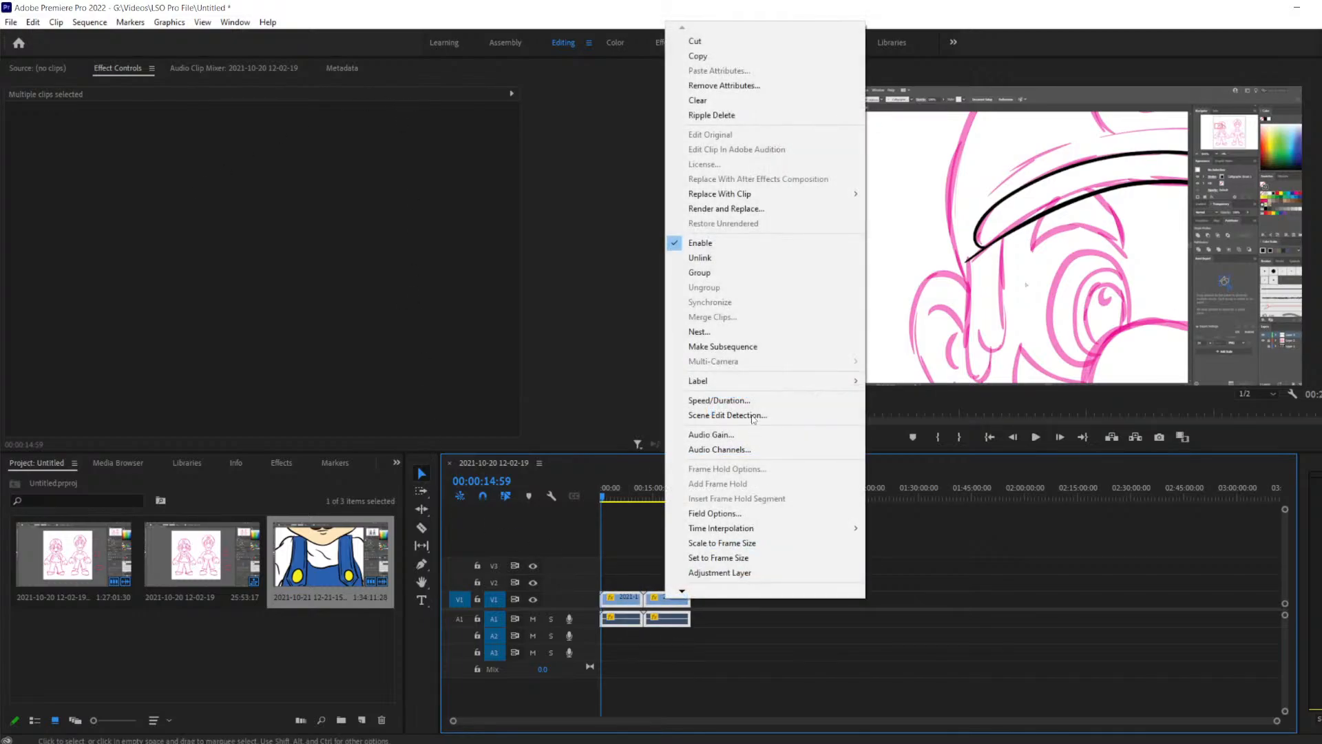
pyautogui.click(745, 399)
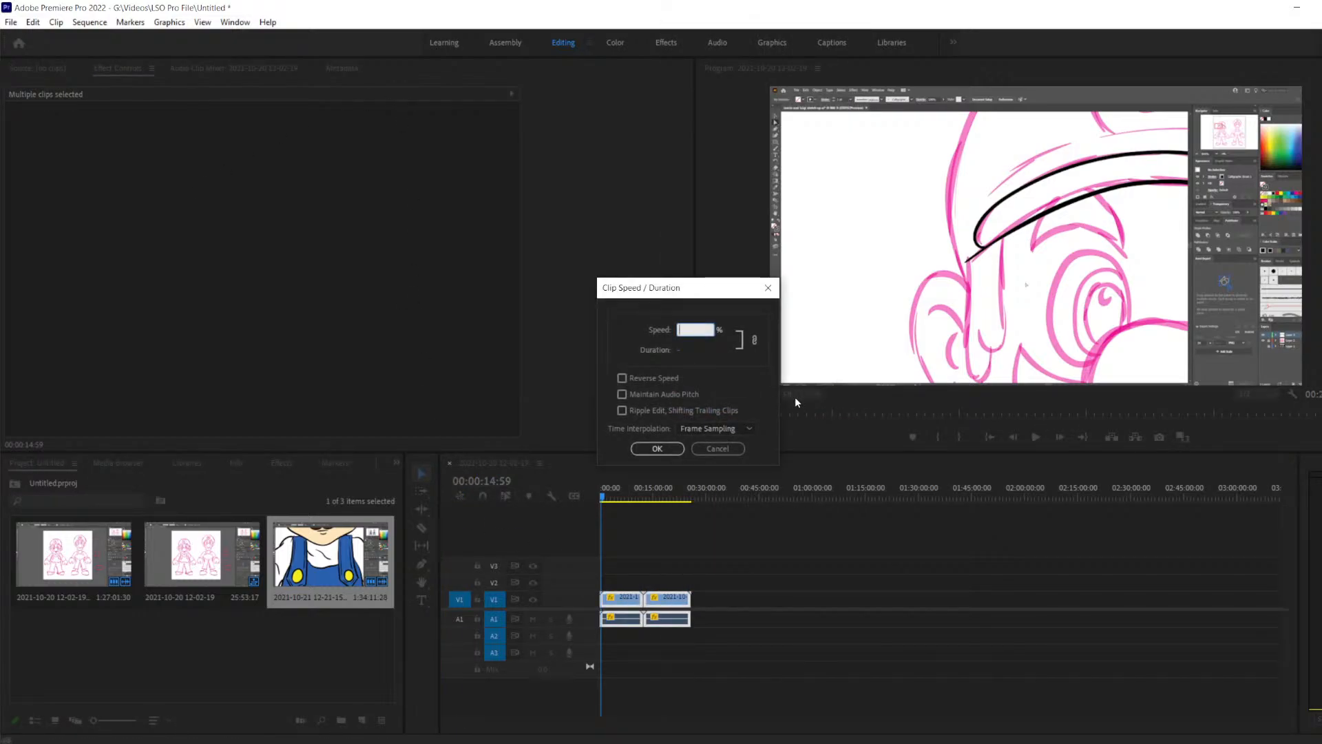
pyautogui.write('110')
pyautogui.press('Return')
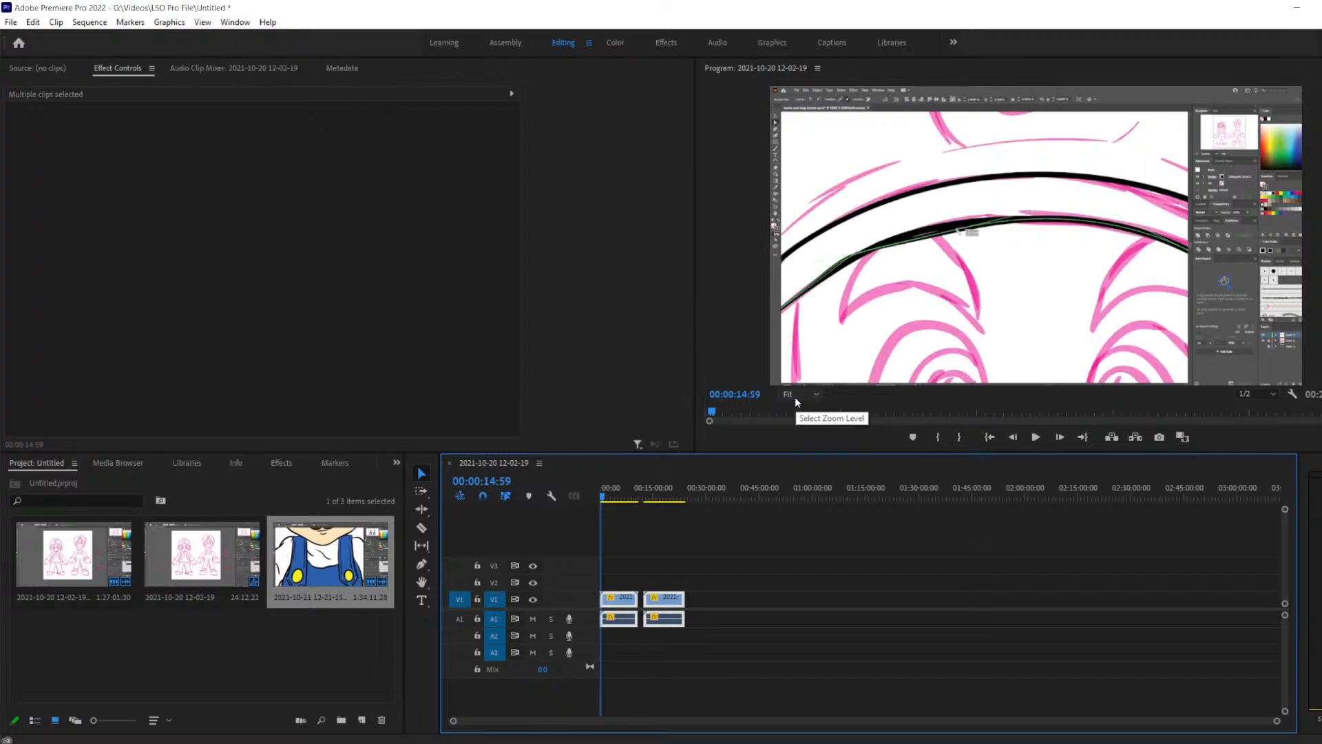
pyautogui.click(675, 602)
pyautogui.moveTo(668, 606); pyautogui.dragTo(662, 605)
pyautogui.click(725, 551)
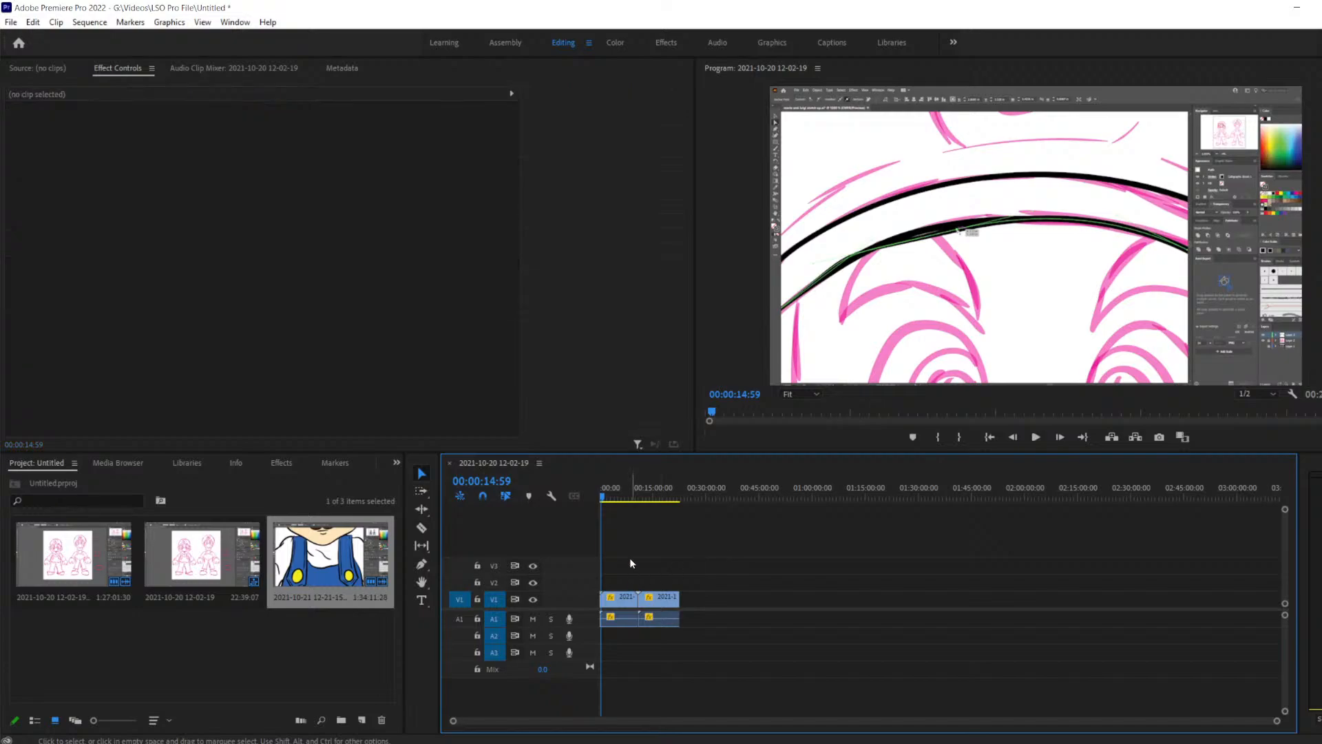
# Set the speed of both clips to 1000% and shift the second clip back against the end of the first
pyautogui.moveTo(630, 556); pyautogui.dragTo(663, 688)
pyautogui.rightClick(654, 598)
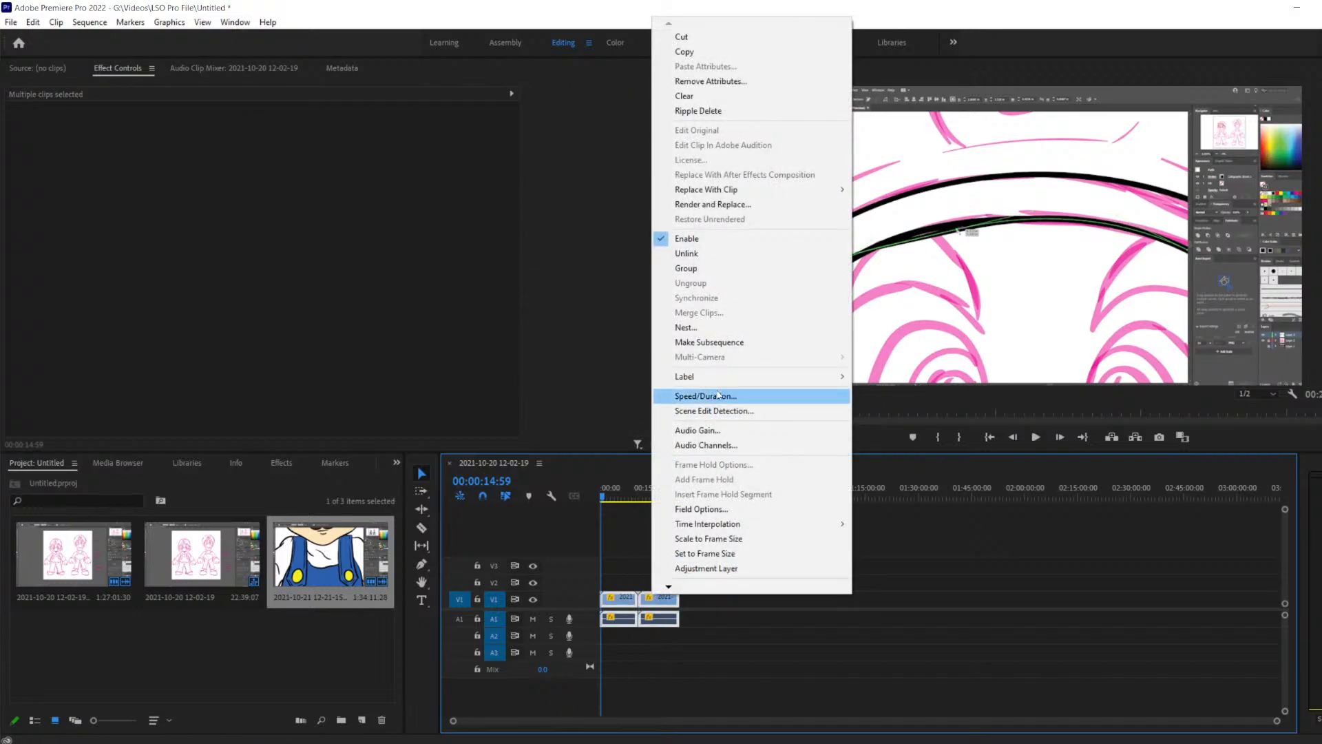
pyautogui.click(713, 396)
pyautogui.write('125')
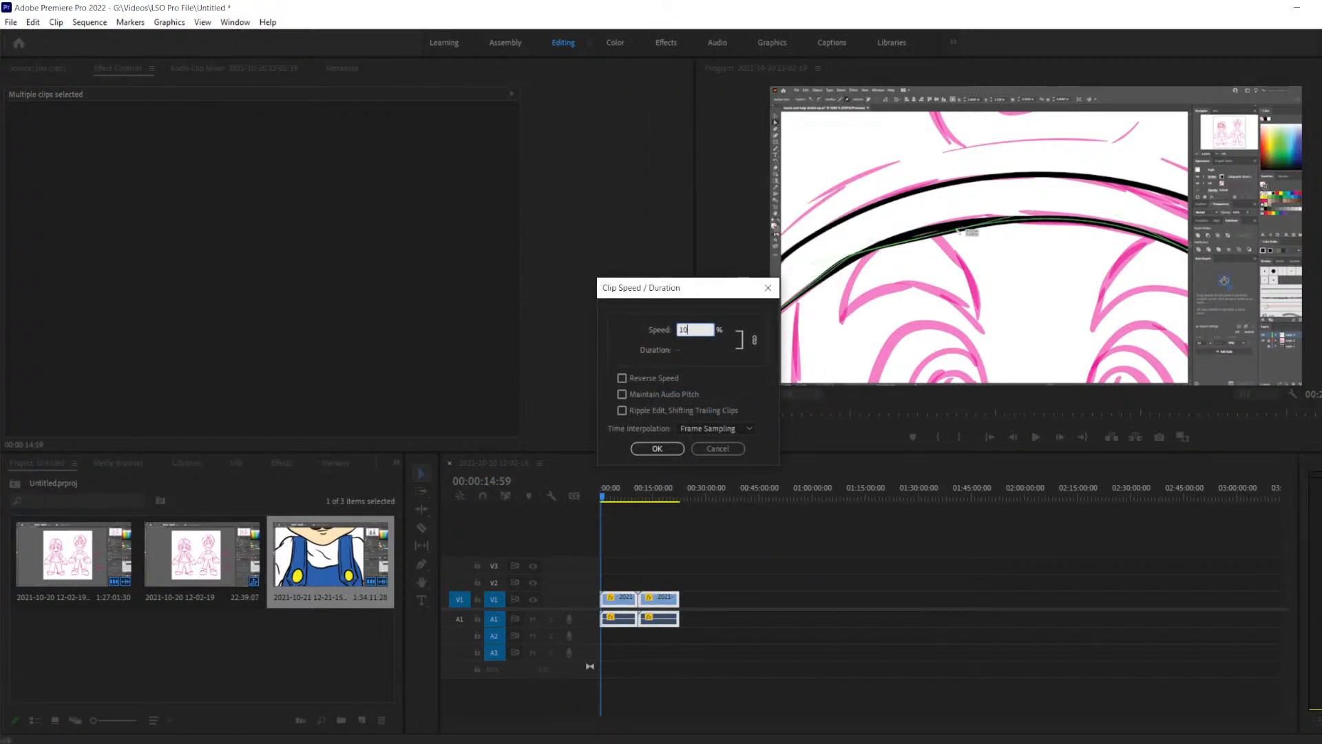
pyautogui.press('Return')
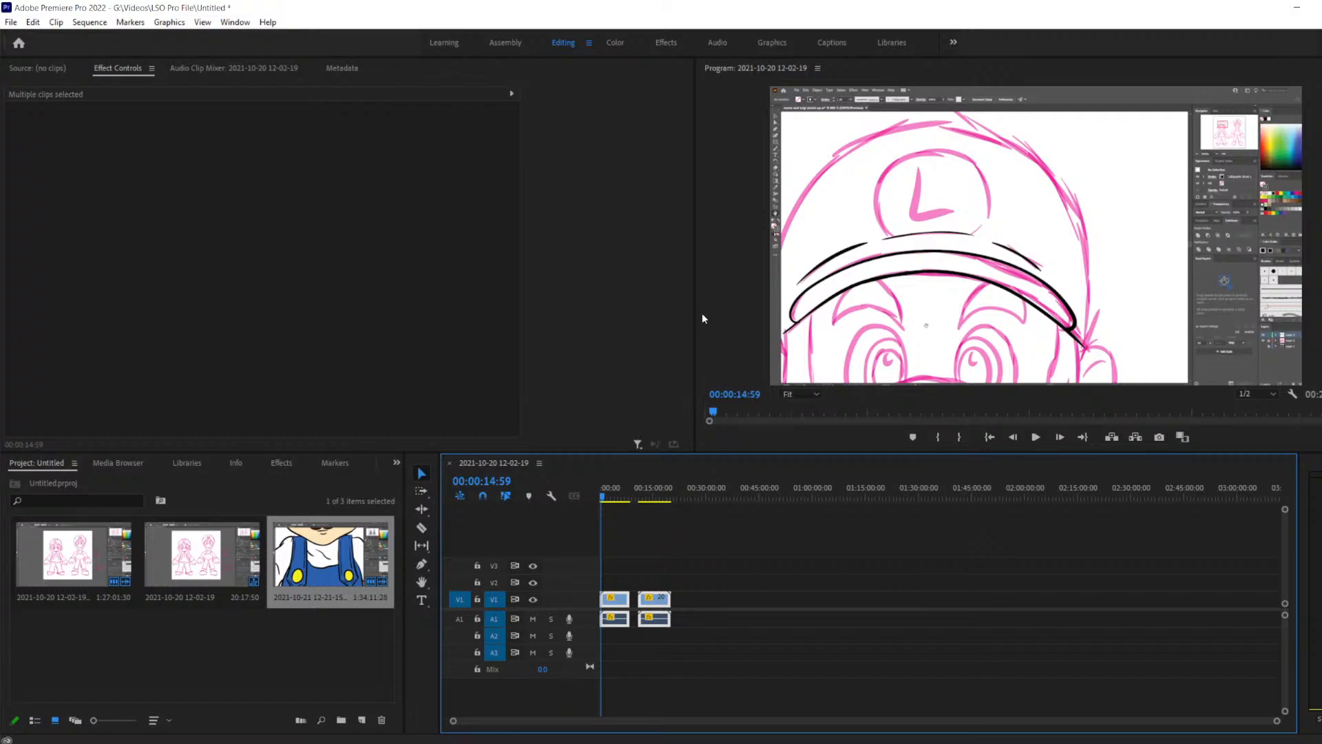
pyautogui.click(686, 588)
pyautogui.click(651, 618)
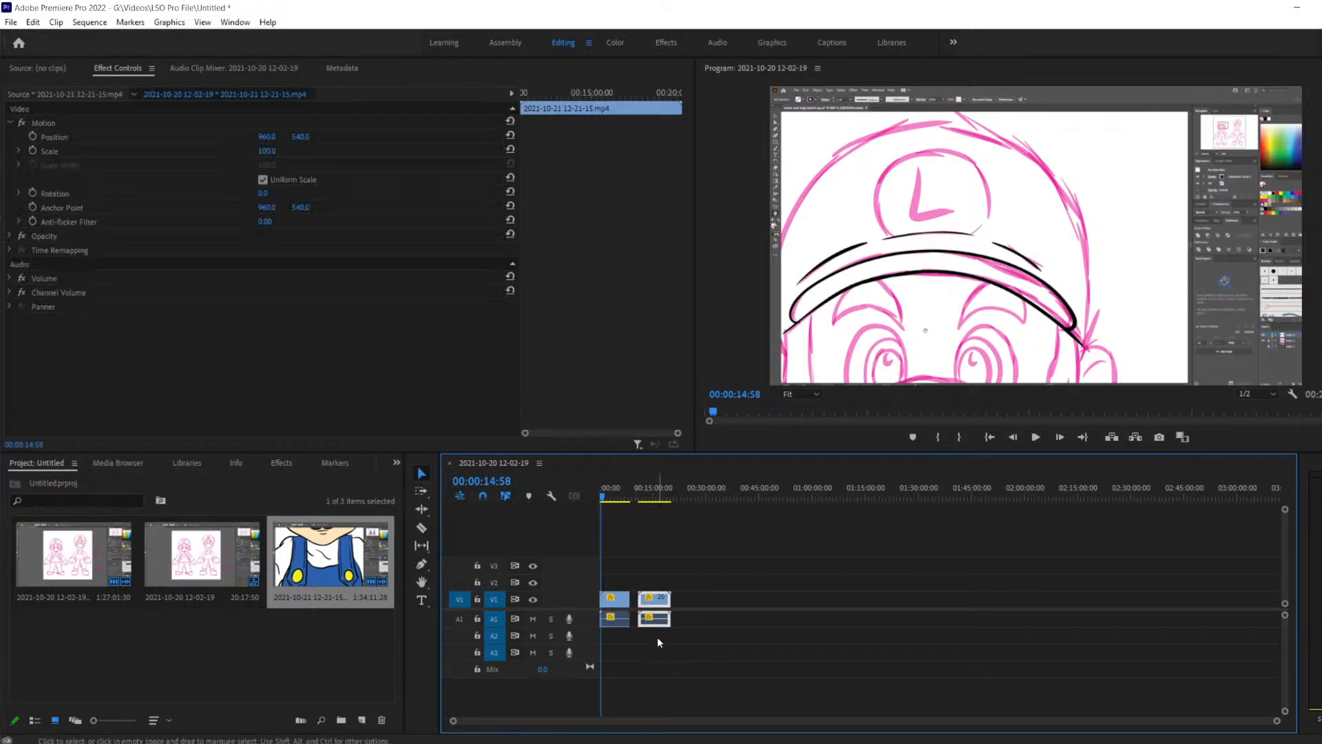
pyautogui.moveTo(653, 606); pyautogui.dragTo(644, 606)
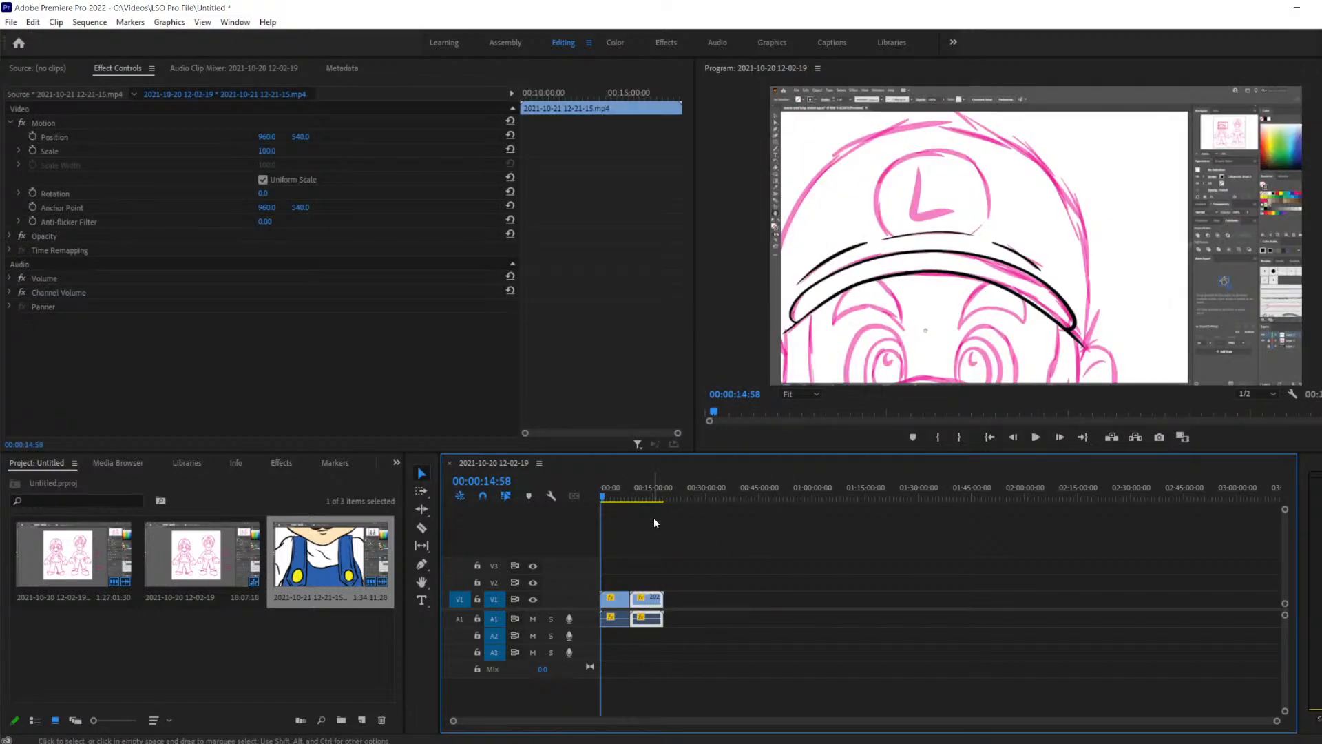
pyautogui.click(654, 520)
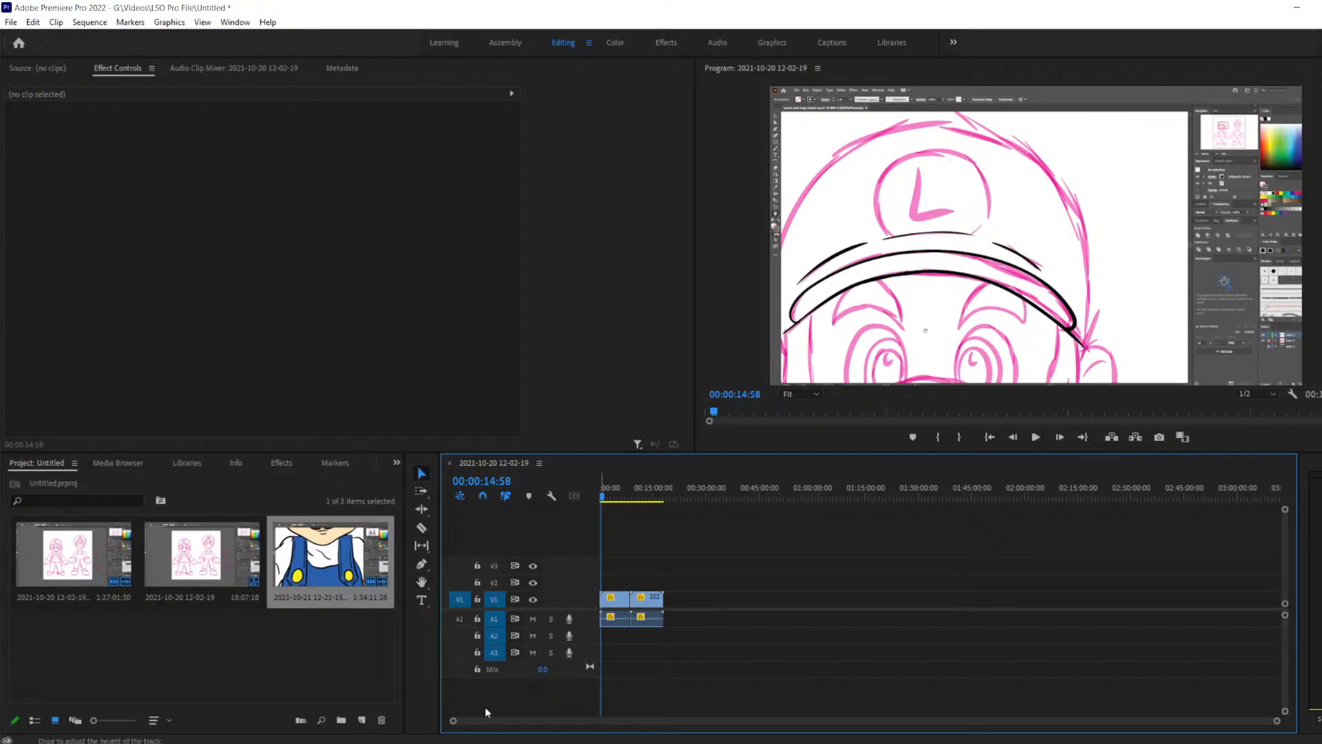
# Play the sped-up sequence from its beginning to check the pace
pyautogui.moveTo(454, 721); pyautogui.dragTo(780, 726)
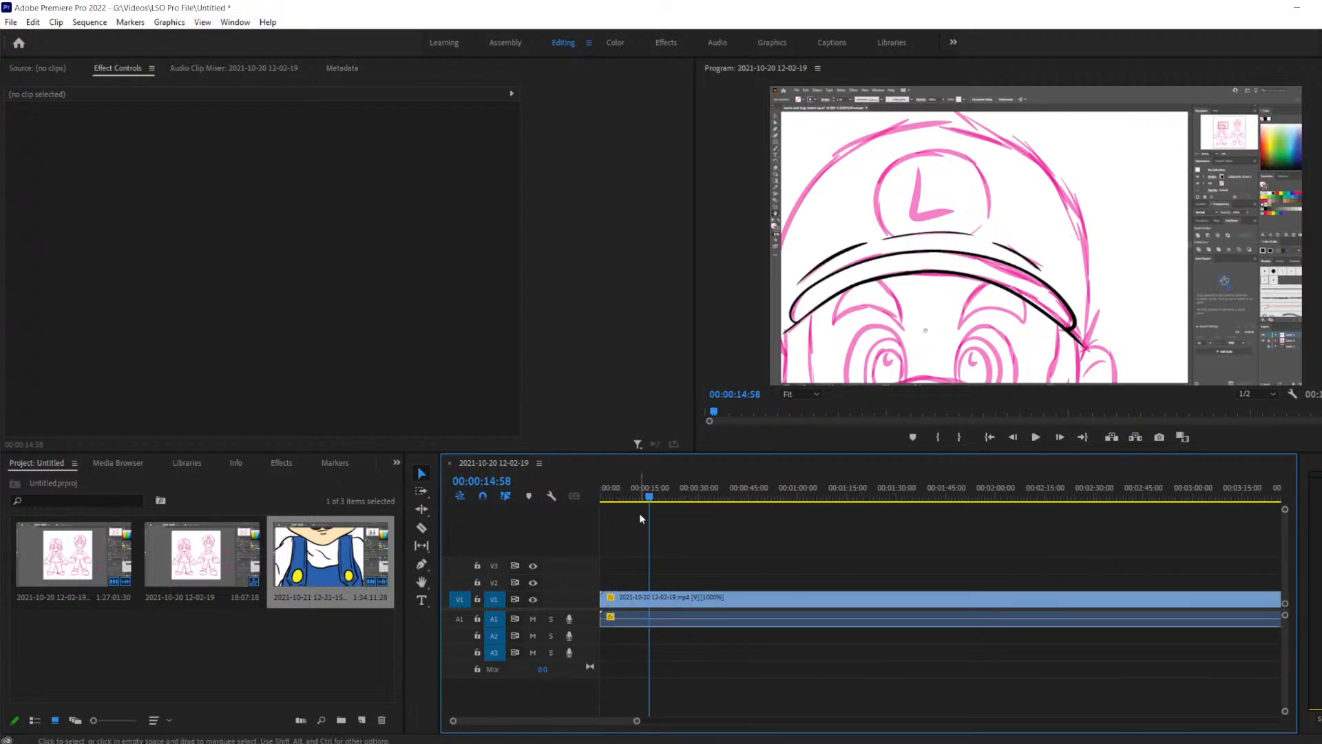
pyautogui.moveTo(649, 492); pyautogui.dragTo(595, 510)
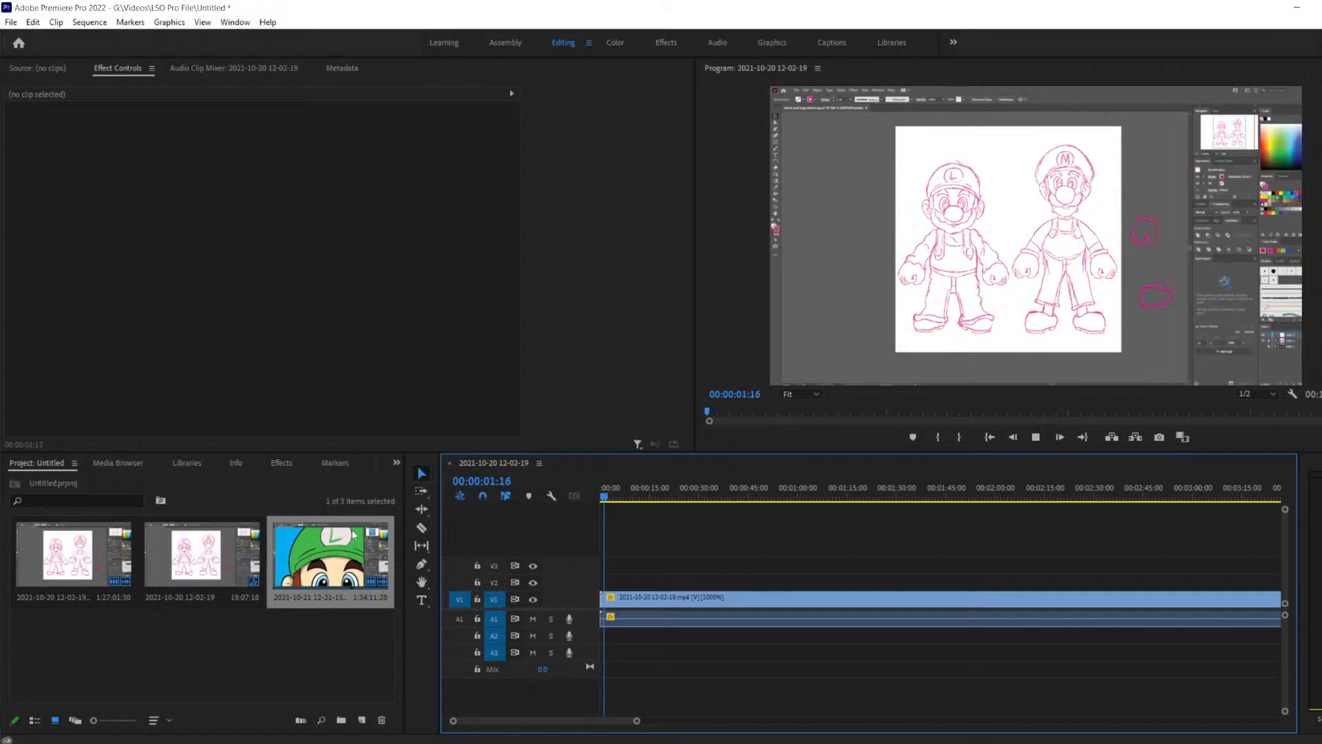
pyautogui.press('space')
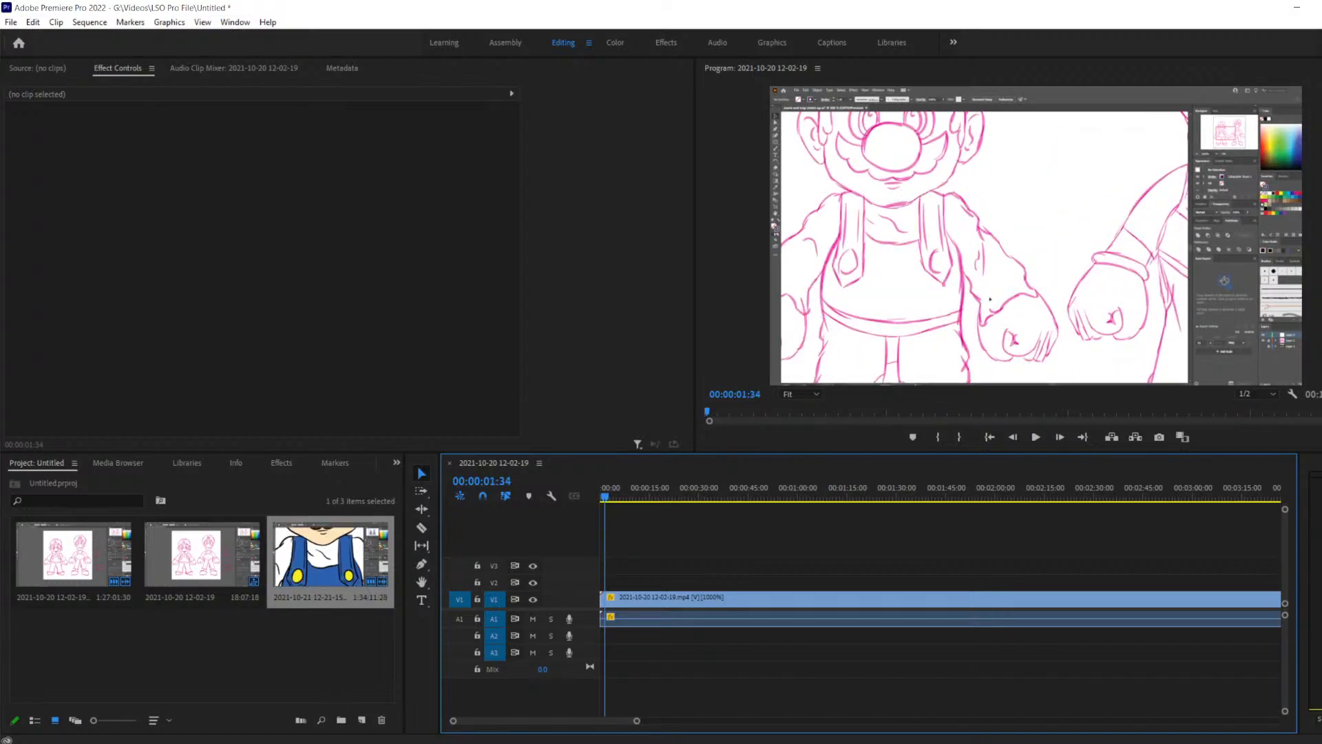
# Lock video track V1 and delete the audio of both clips from track A1
pyautogui.moveTo(453, 721); pyautogui.dragTo(117, 722)
pyautogui.moveTo(753, 649); pyautogui.dragTo(651, 662)
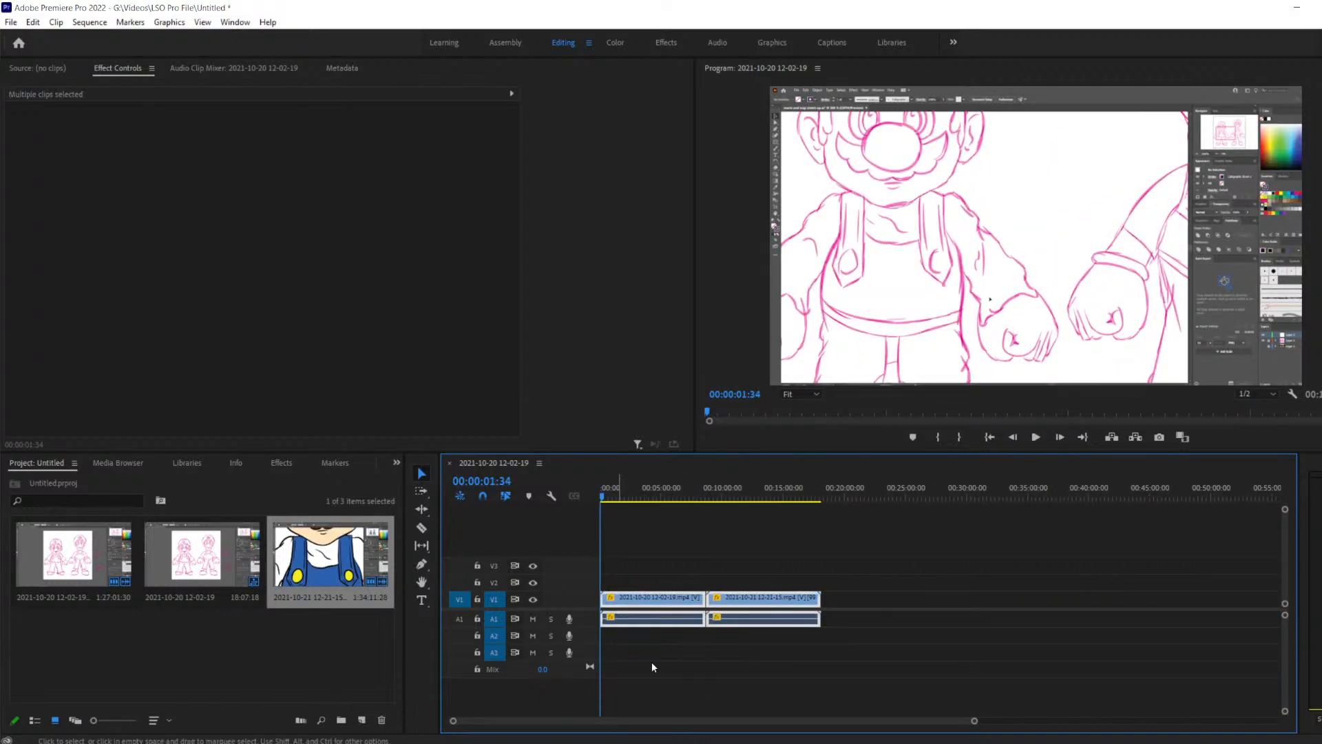
pyautogui.click(477, 599)
pyautogui.moveTo(790, 680)
pyautogui.mouseDown()
pyautogui.moveTo(661, 623)
pyautogui.moveTo(645, 631)
pyautogui.mouseUp()
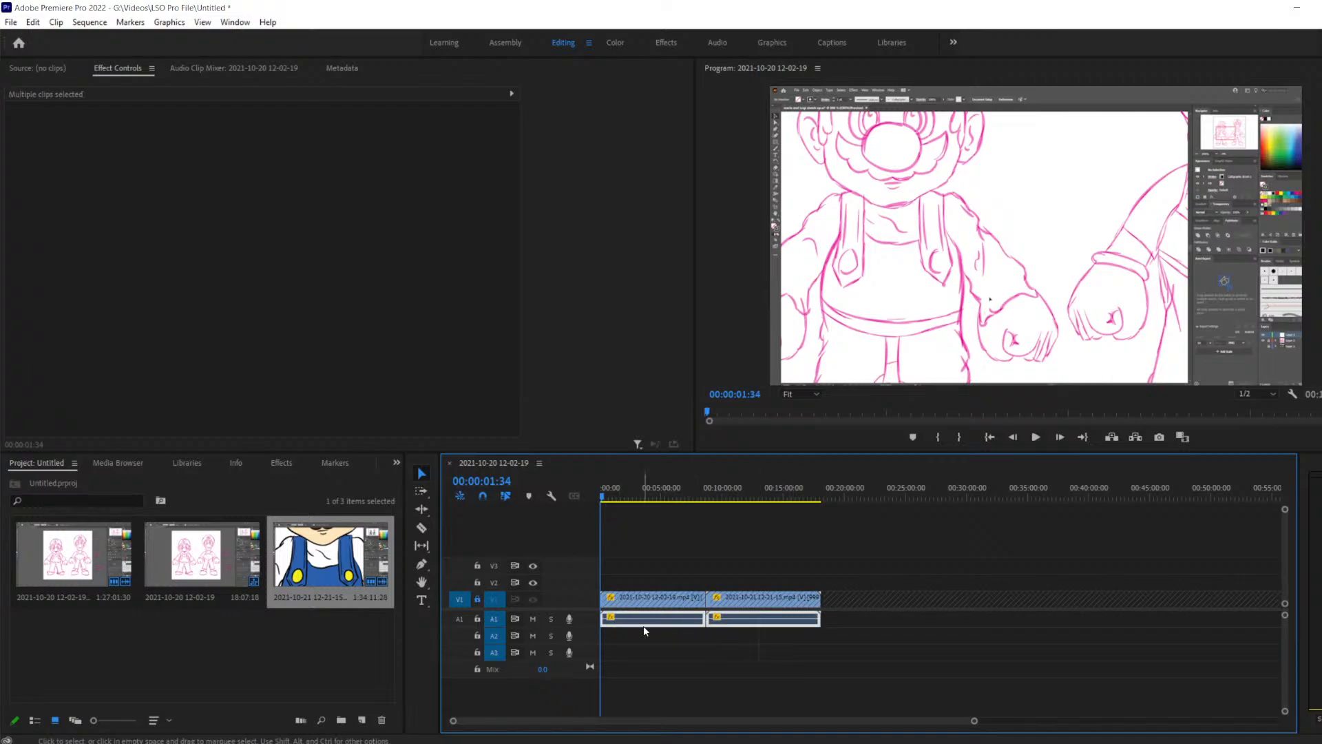
pyautogui.press('Delete')
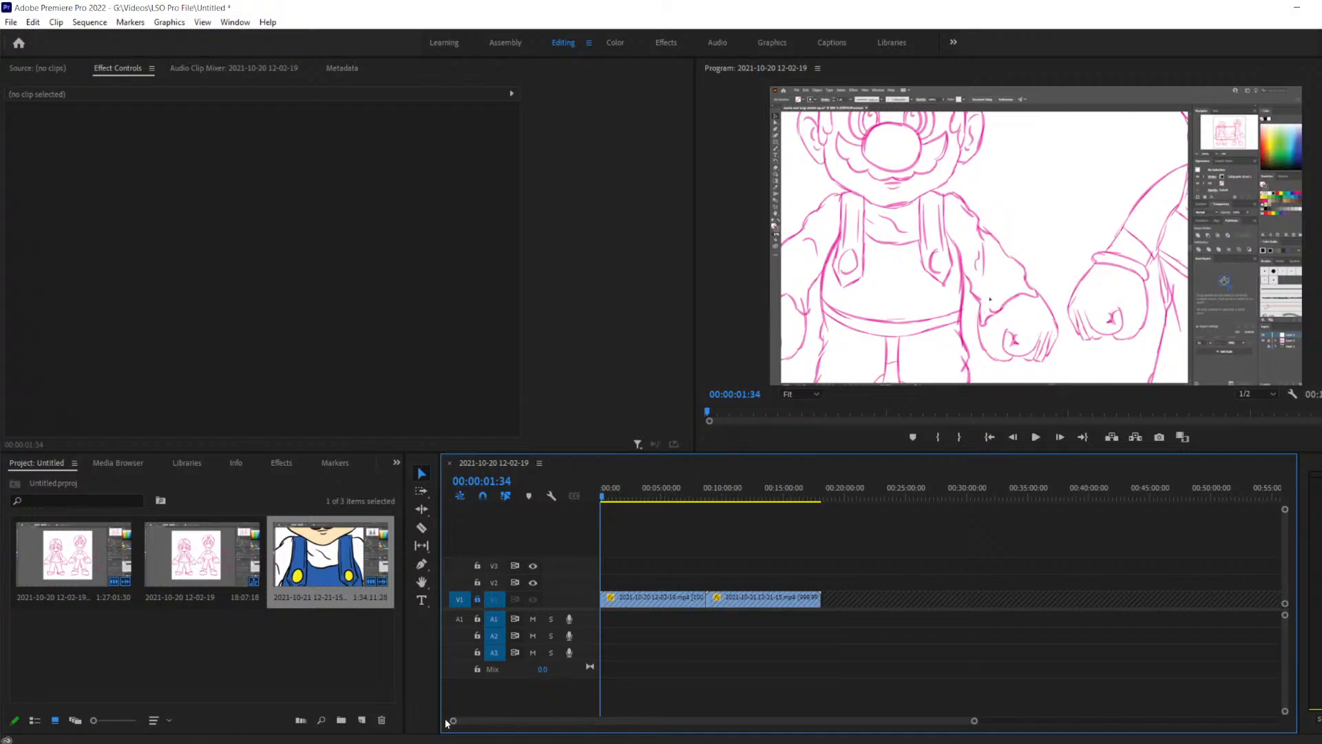
# Play the sequence from the start to look for stretches where the drawing does not progress
pyautogui.moveTo(454, 721); pyautogui.dragTo(697, 734)
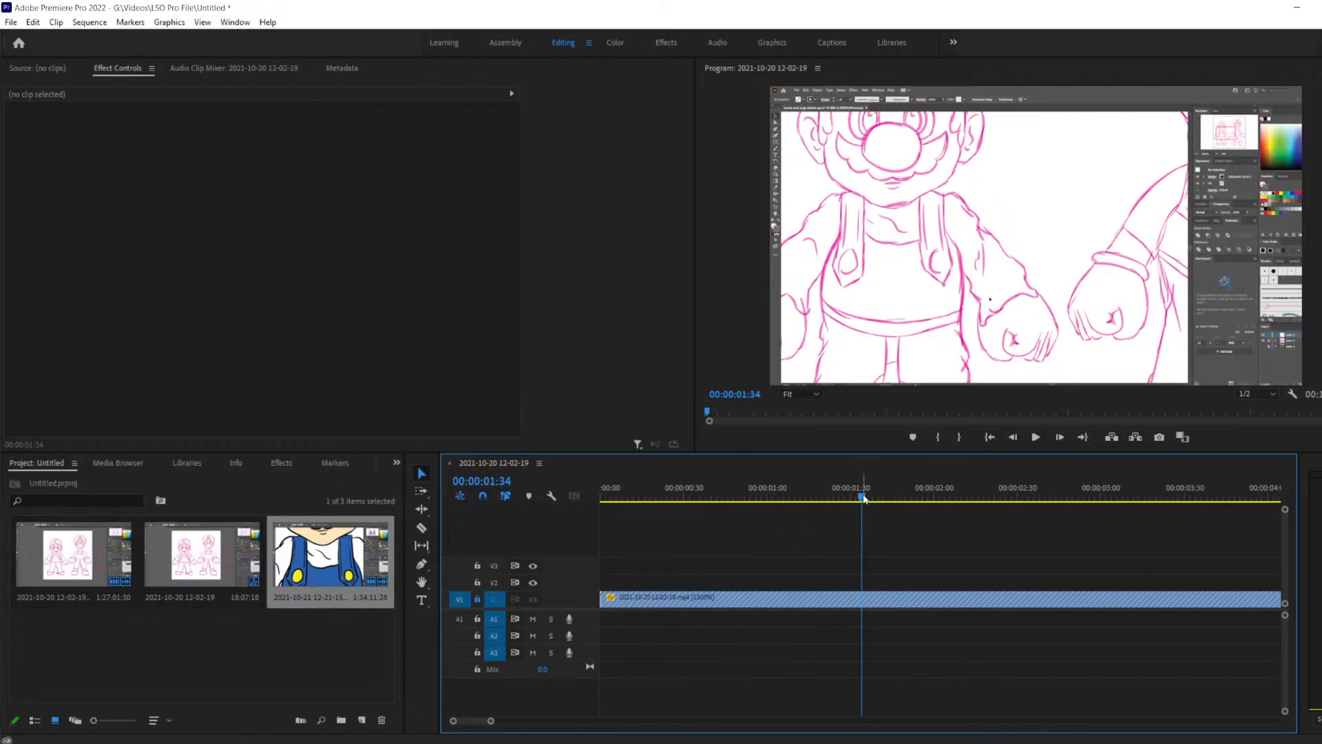
pyautogui.moveTo(862, 496); pyautogui.dragTo(571, 514)
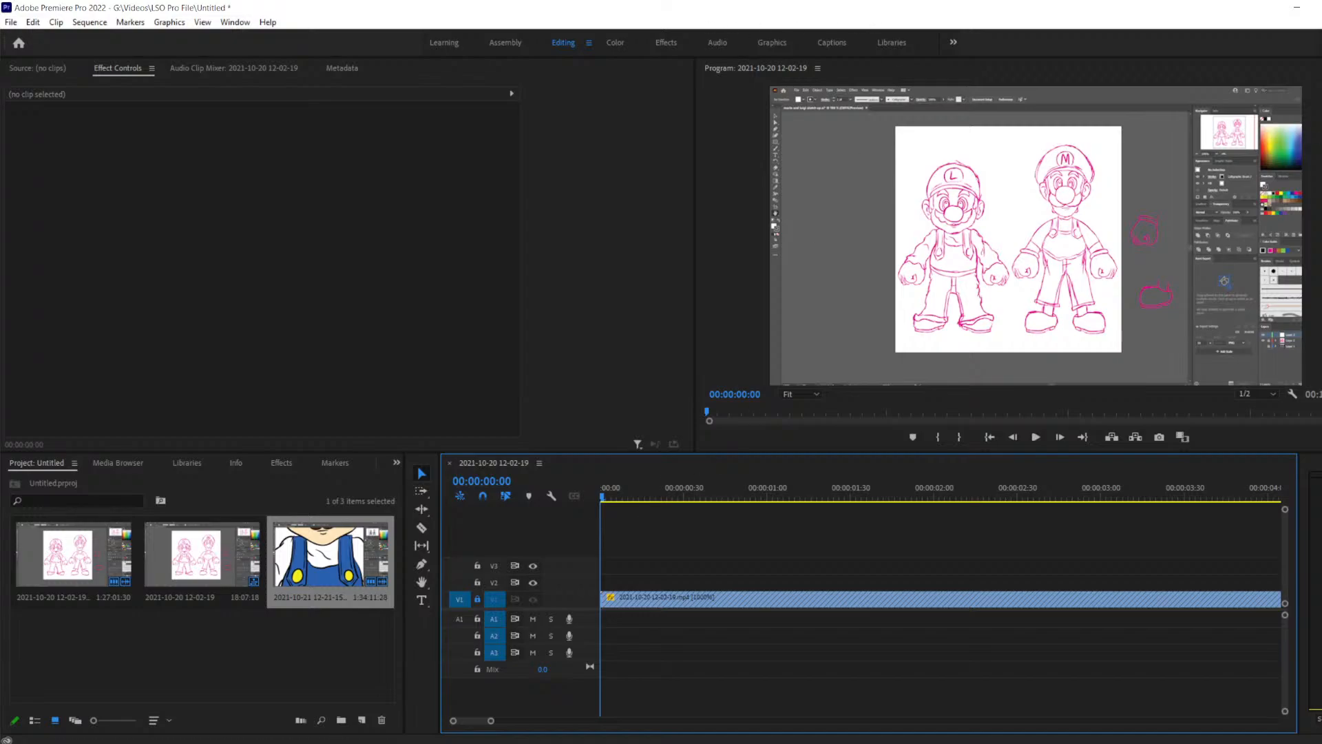
pyautogui.press('space')
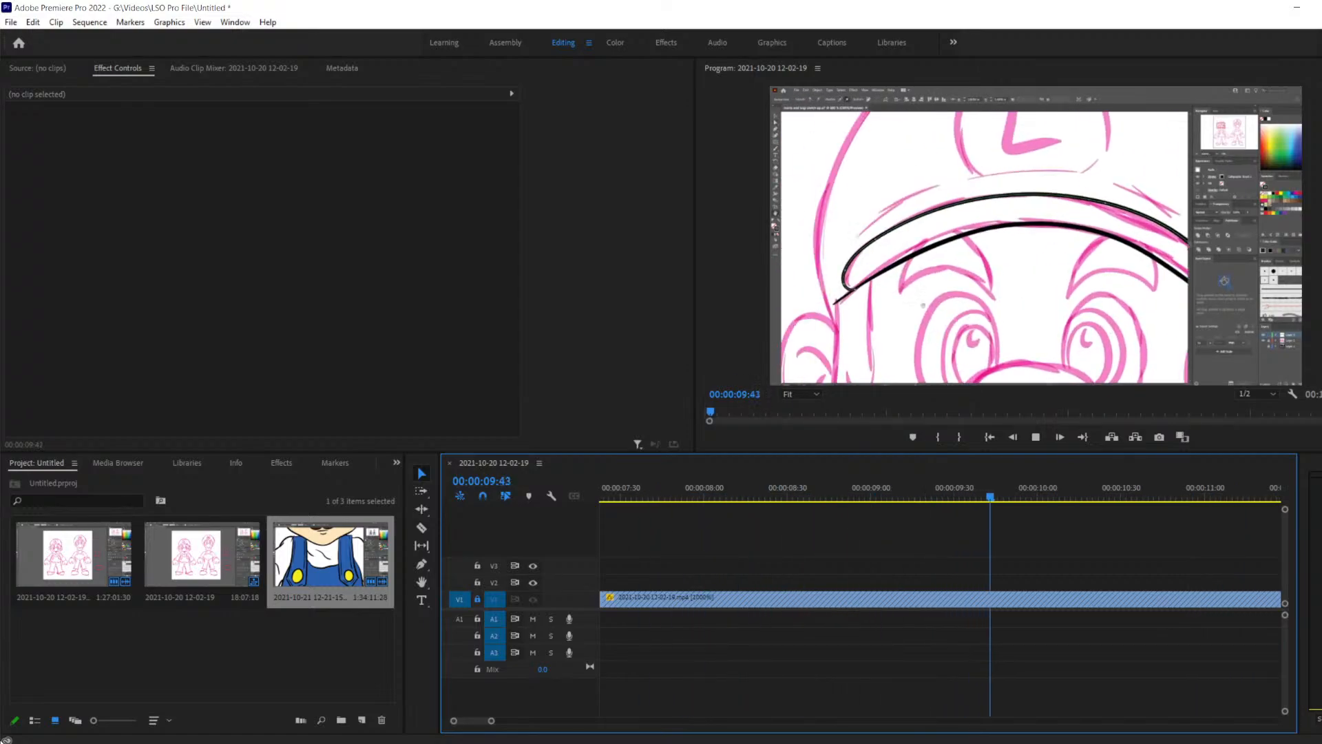
pyautogui.press('space')
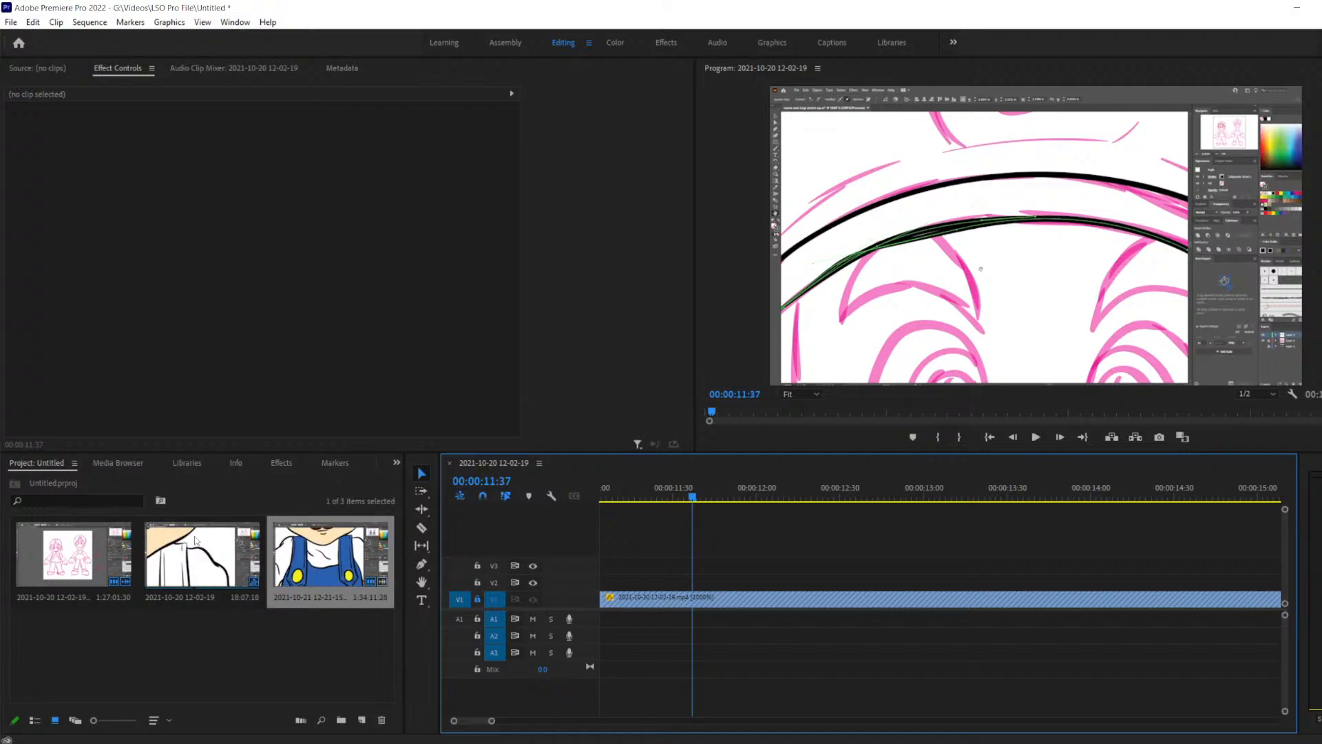
pyautogui.press('space')
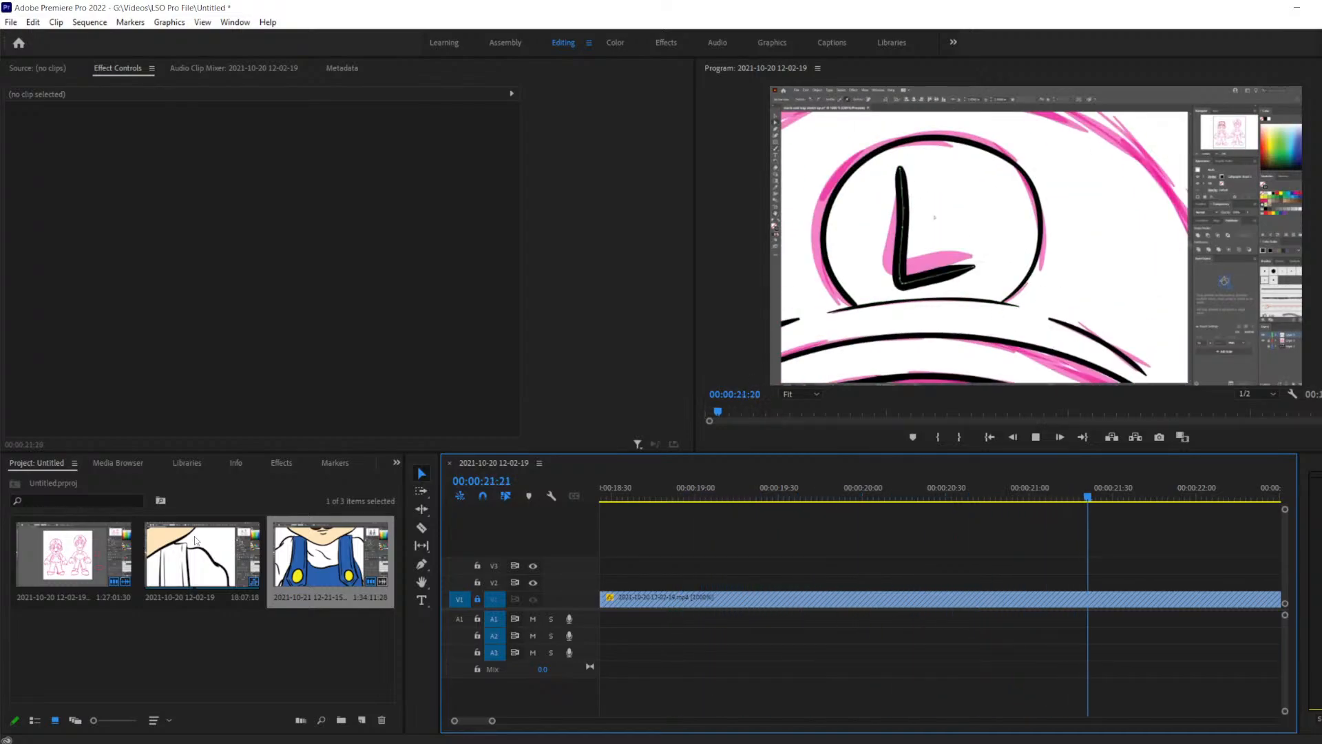
pyautogui.press('space')
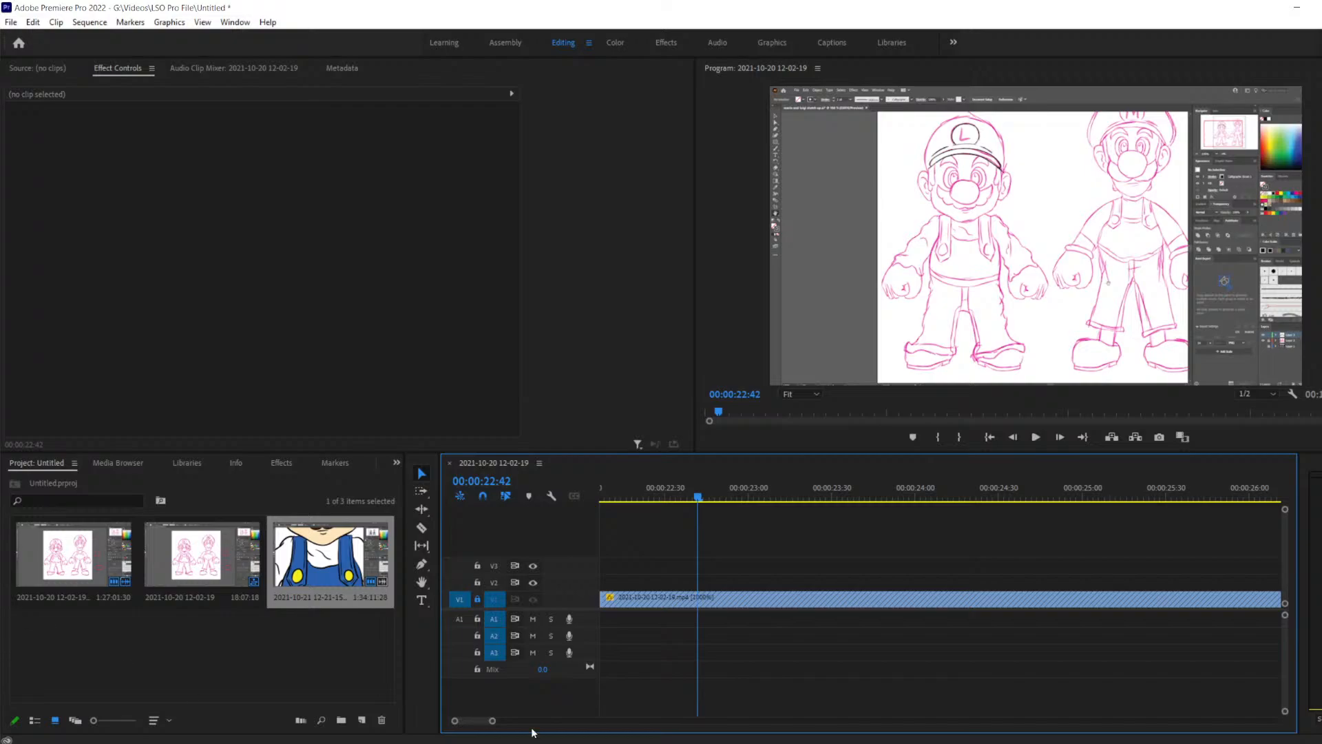
# Unlock video track V1 and split the first clip at 00:00:21:25 with the Razor tool
pyautogui.click(476, 599)
pyautogui.press('Left')
pyautogui.press('Left')
pyautogui.press('Left')
pyautogui.press('Left')
pyautogui.press('Left')
pyautogui.press('Left')
pyautogui.press('Left')
pyautogui.press('Left')
pyautogui.press('Left')
pyautogui.press('Left')
pyautogui.press('Left')
pyautogui.press('Left')
pyautogui.press('Left')
pyautogui.press('Left')
pyautogui.press('Left')
pyautogui.press('Left')
pyautogui.press('Left')
pyautogui.press('Left')
pyautogui.press('Left')
pyautogui.press('Left')
pyautogui.press('Left')
pyautogui.press('Left')
pyautogui.press('Left')
pyautogui.press('Left')
pyautogui.press('Left')
pyautogui.press('Left')
pyautogui.press('Left')
pyautogui.press('Left')
pyautogui.press('Left')
pyautogui.press('Left')
pyautogui.press('Left')
pyautogui.press('Left')
pyautogui.press('Left')
pyautogui.press('Left')
pyautogui.press('Left')
pyautogui.press('Left')
pyautogui.press('Left')
pyautogui.press('Left')
pyautogui.press('Left')
pyautogui.press('Left')
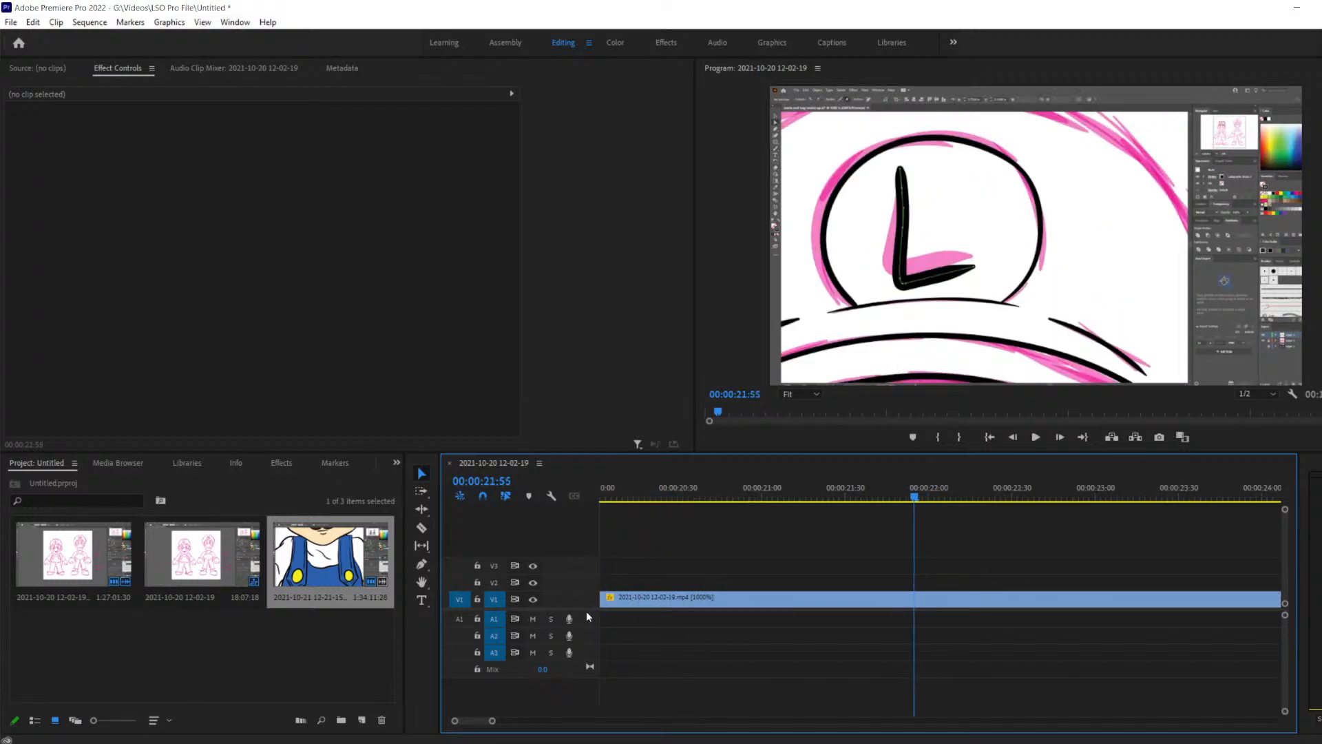
pyautogui.press('Right')
pyautogui.press('Right')
pyautogui.press('Right')
pyautogui.press('Right')
pyautogui.press('Right')
pyautogui.press('Right')
pyautogui.press('Right')
pyautogui.press('Right')
pyautogui.press('Right')
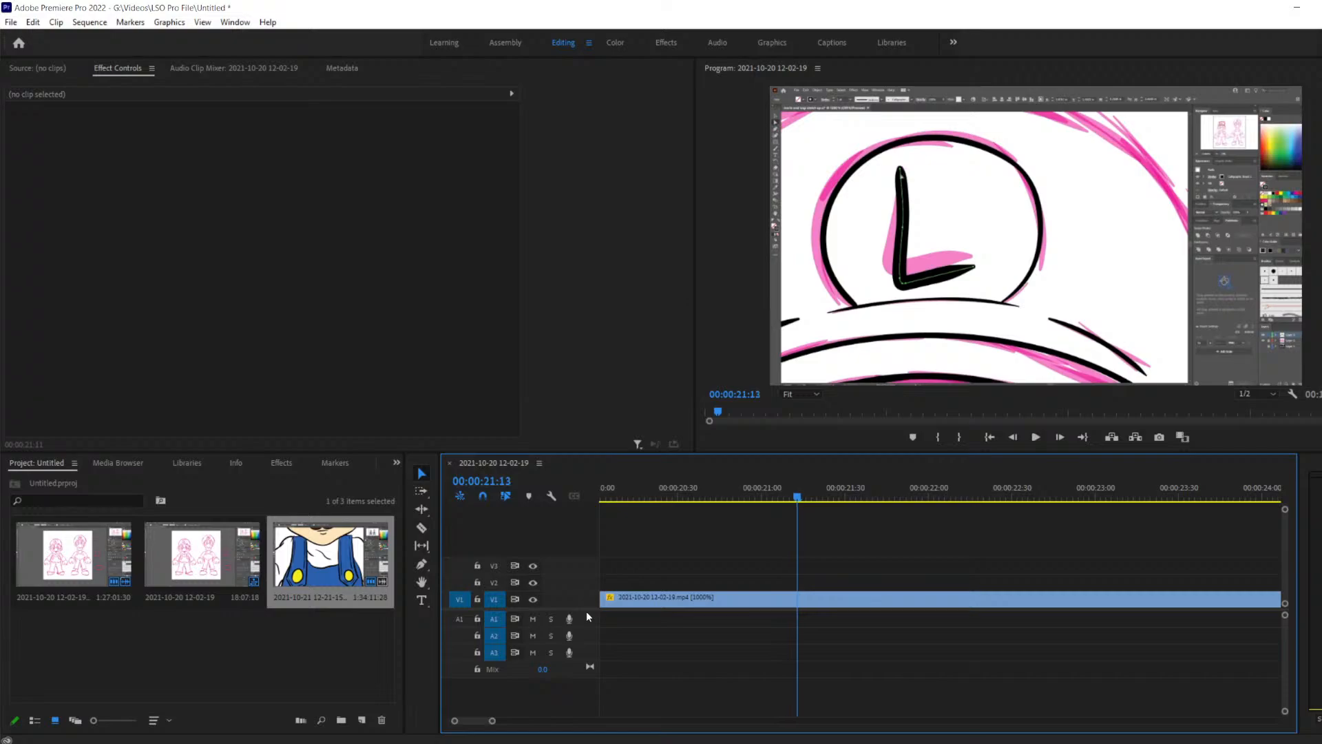
pyautogui.press('Right')
pyautogui.press('Right')
pyautogui.press('Right')
pyautogui.press('Right')
pyautogui.press('Right')
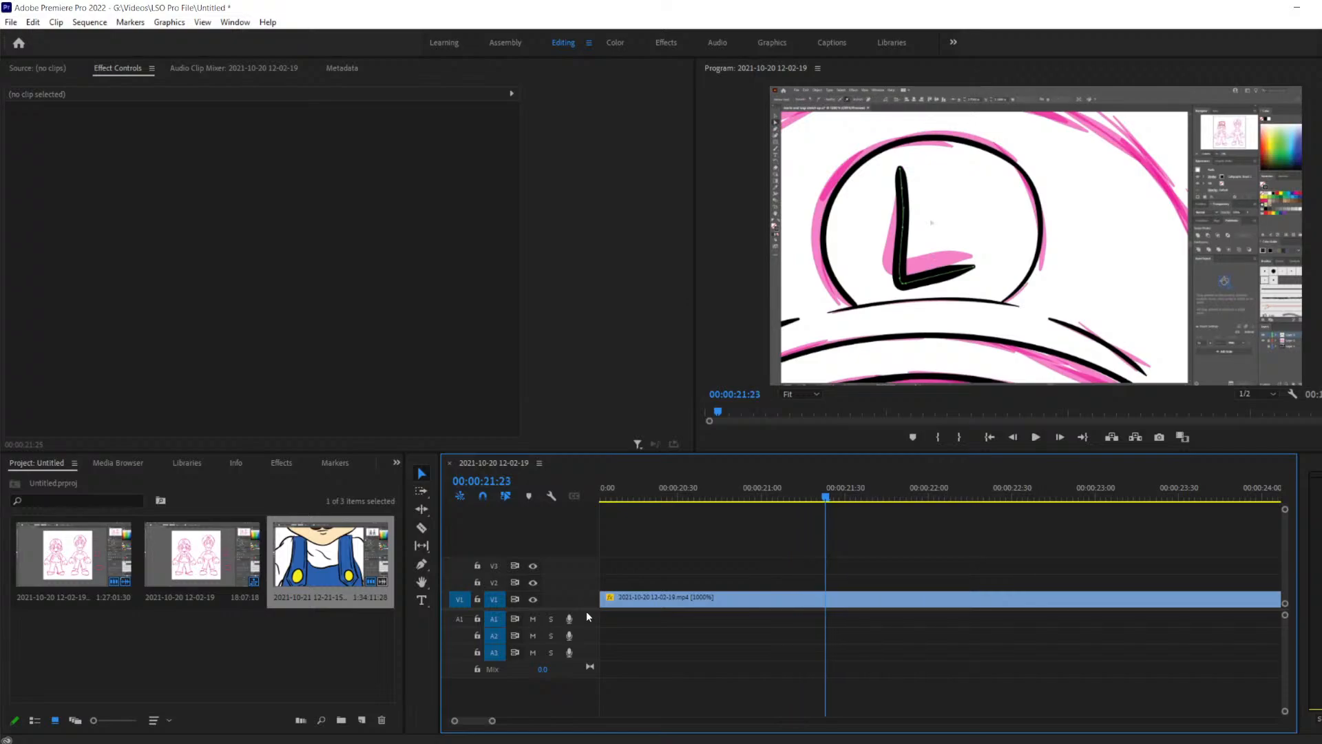
pyautogui.press('c')
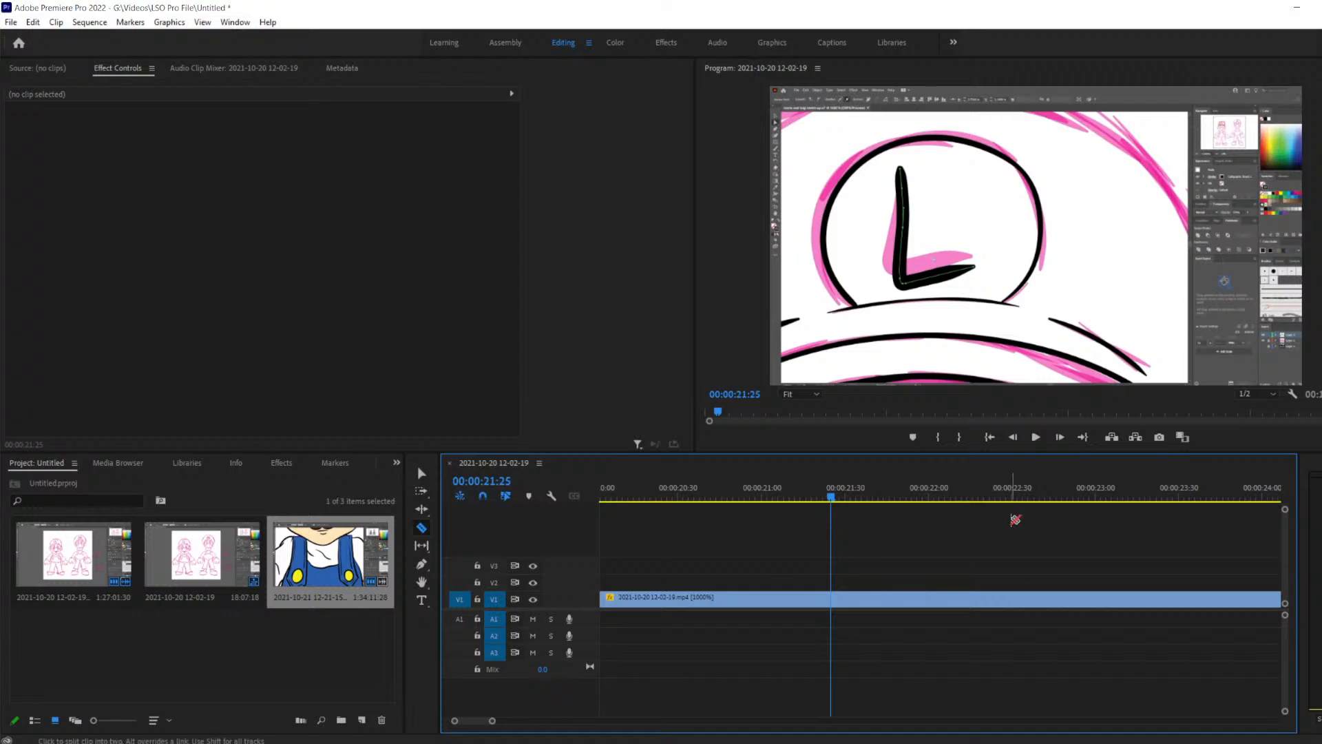
pyautogui.click(831, 599)
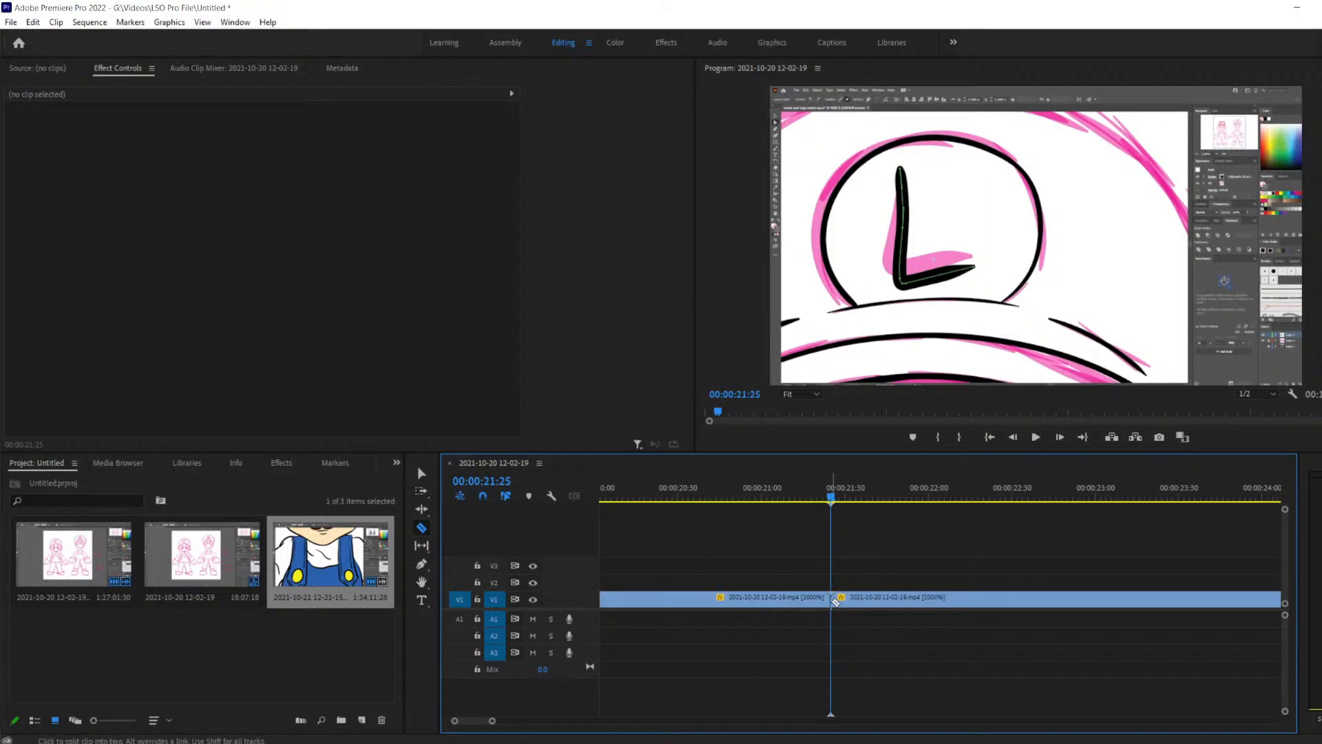
# Find where the idle stretch after the first cut ends and split the clip on V1 at 00:00:22:10 with the Razor tool
pyautogui.press('Right')
pyautogui.press('Right')
pyautogui.press('Right')
pyautogui.press('Right')
pyautogui.press('Right')
pyautogui.press('Right')
pyautogui.press('Right')
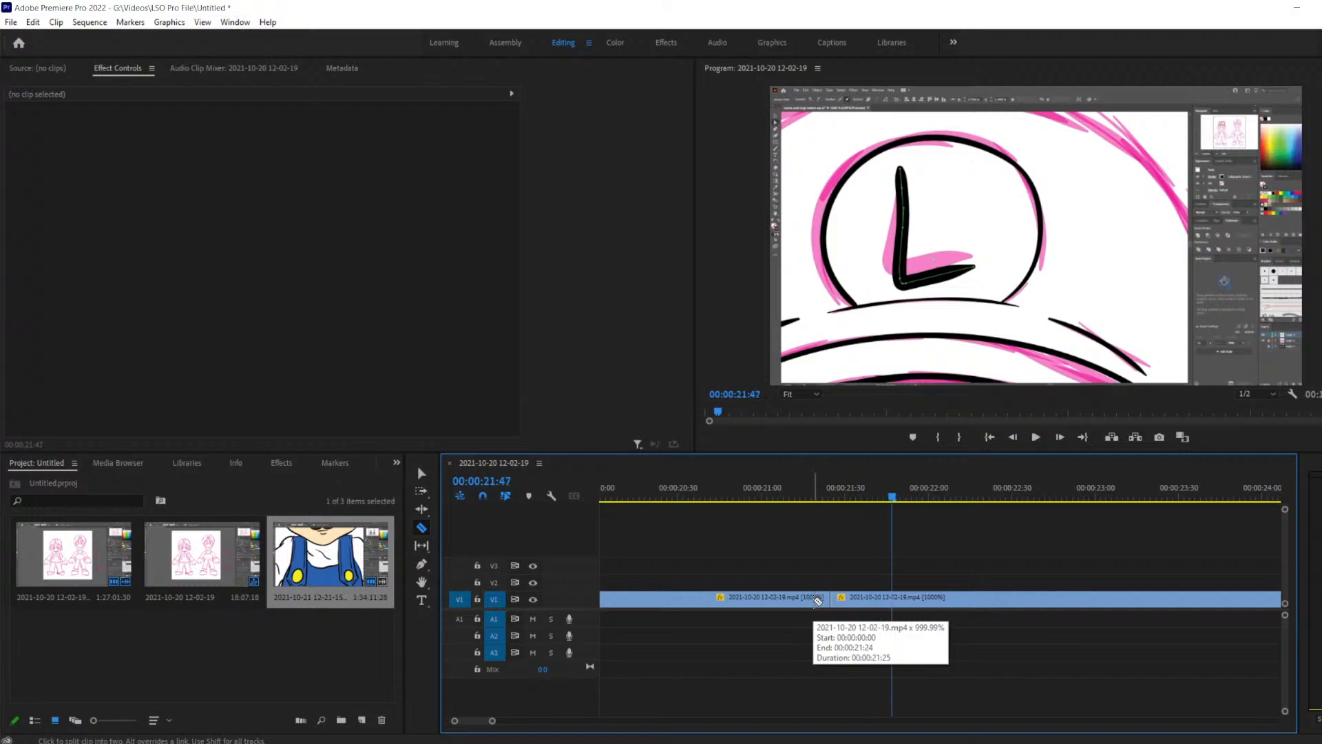
pyautogui.press('Right')
pyautogui.press('Right')
pyautogui.press('Right')
pyautogui.press('Right')
pyautogui.press('Right')
pyautogui.press('Right')
pyautogui.press('Right')
pyautogui.press('Right')
pyautogui.press('Right')
pyautogui.press('Right')
pyautogui.press('Right')
pyautogui.press('Right')
pyautogui.press('Right')
pyautogui.press('Right')
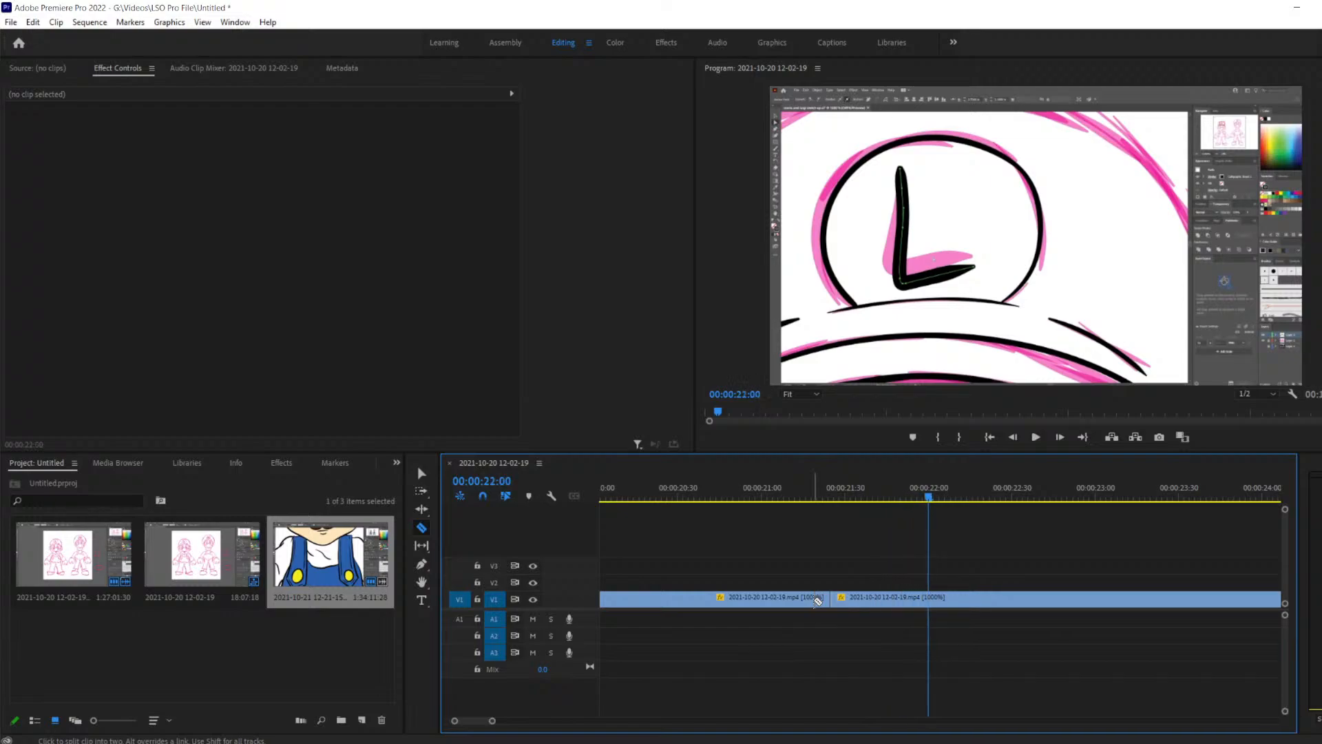
pyautogui.press('Right')
pyautogui.press('Right')
pyautogui.press('Right')
pyautogui.press('Right')
pyautogui.press('Right')
pyautogui.press('Right')
pyautogui.press('Right')
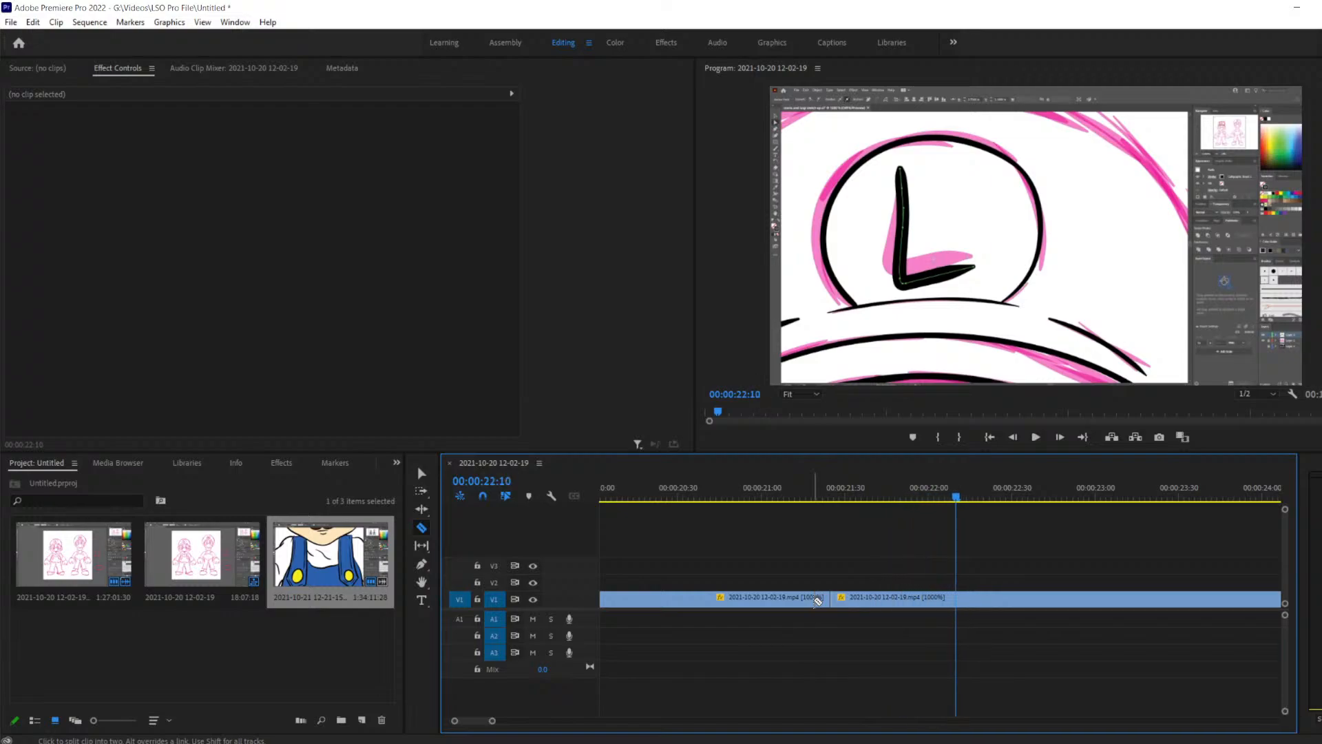
pyautogui.click(960, 597)
# Delete the idle segment between 00:00:21:25 and 00:00:22:10 and move the following clip up against the first one
pyautogui.press('v')
pyautogui.click(951, 597)
pyautogui.moveTo(955, 676); pyautogui.dragTo(958, 687)
pyautogui.moveTo(907, 553); pyautogui.dragTo(911, 681)
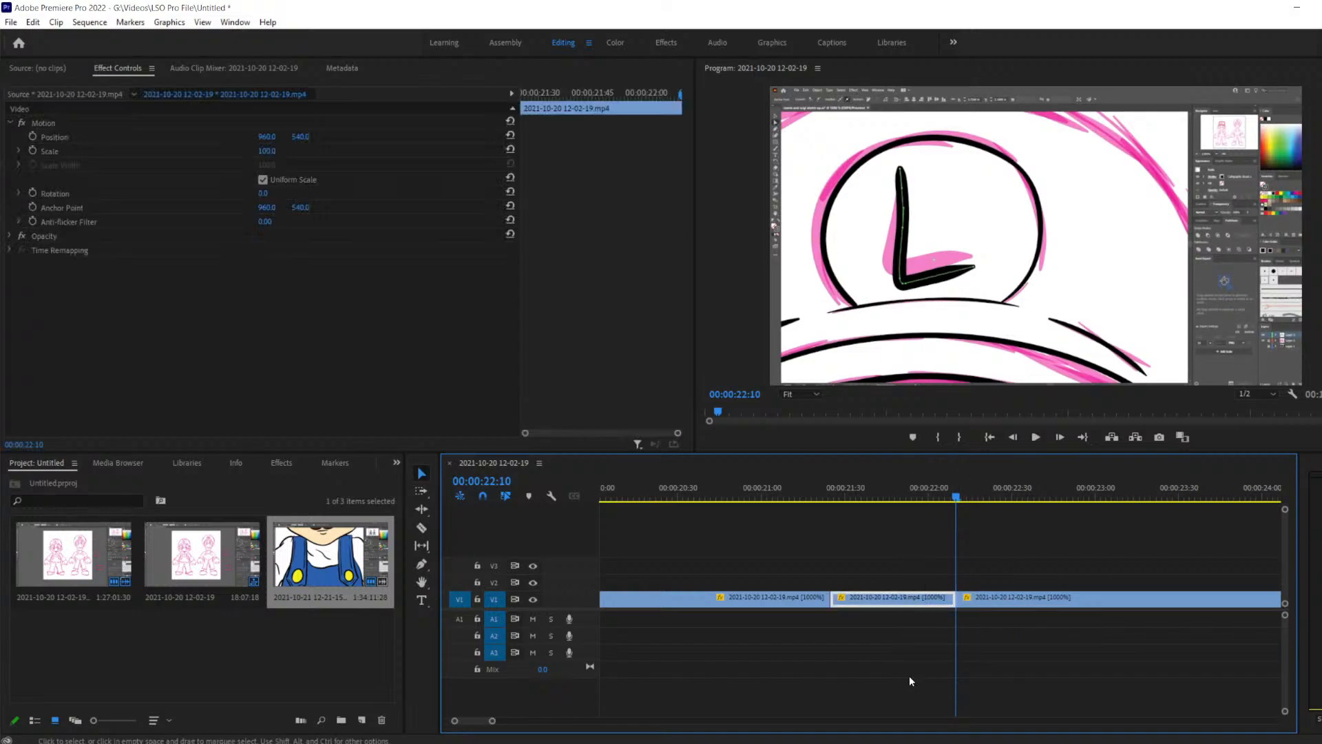
pyautogui.press('Delete')
pyautogui.moveTo(1099, 519); pyautogui.dragTo(959, 608)
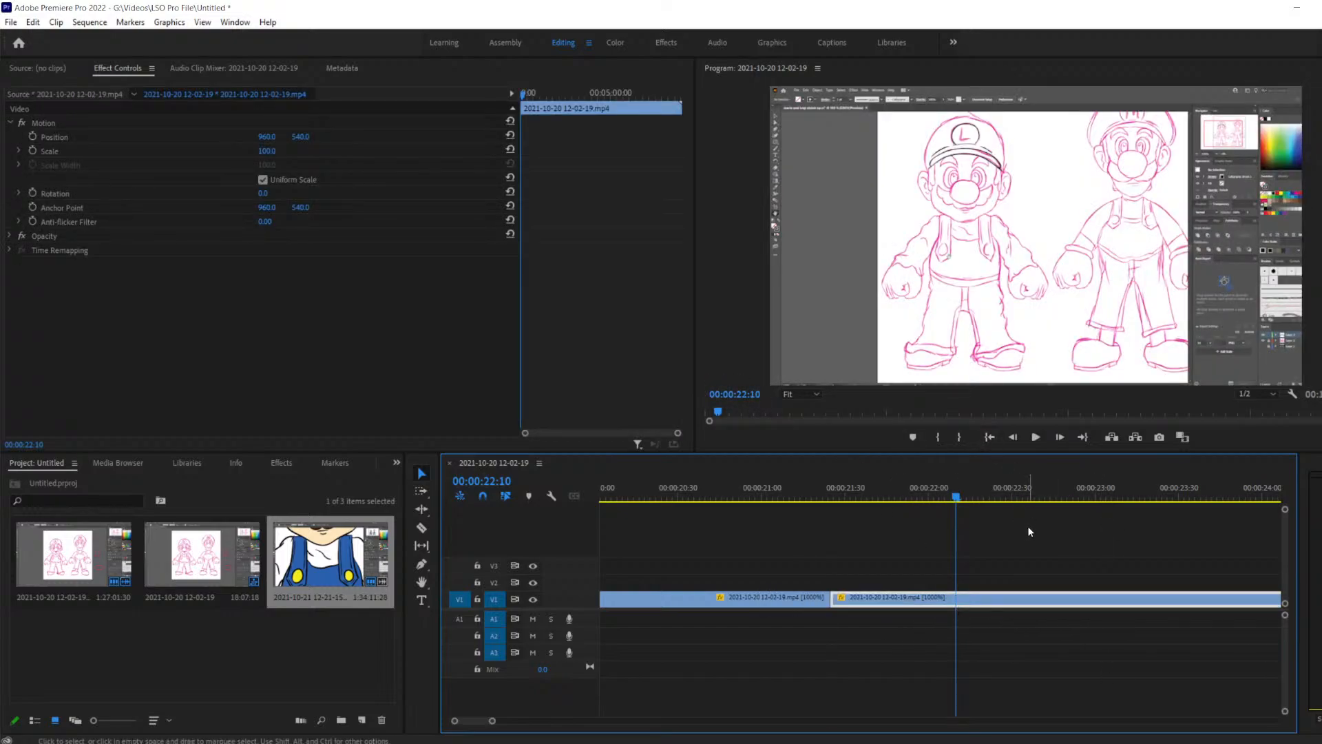
# Play the sequence from 00:00:21:15, just before the closed gap, to look for the next stretch without drawing progress
pyautogui.moveTo(954, 501); pyautogui.dragTo(803, 522)
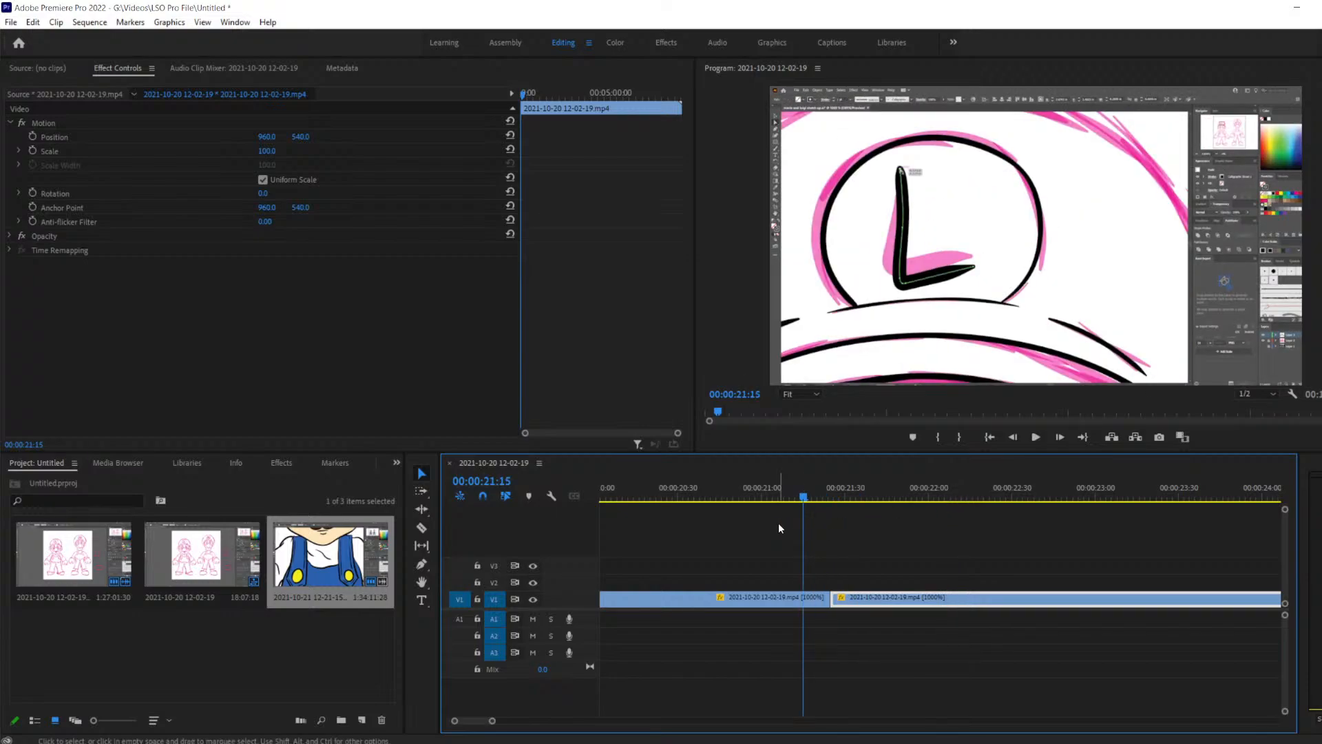
pyautogui.press('space')
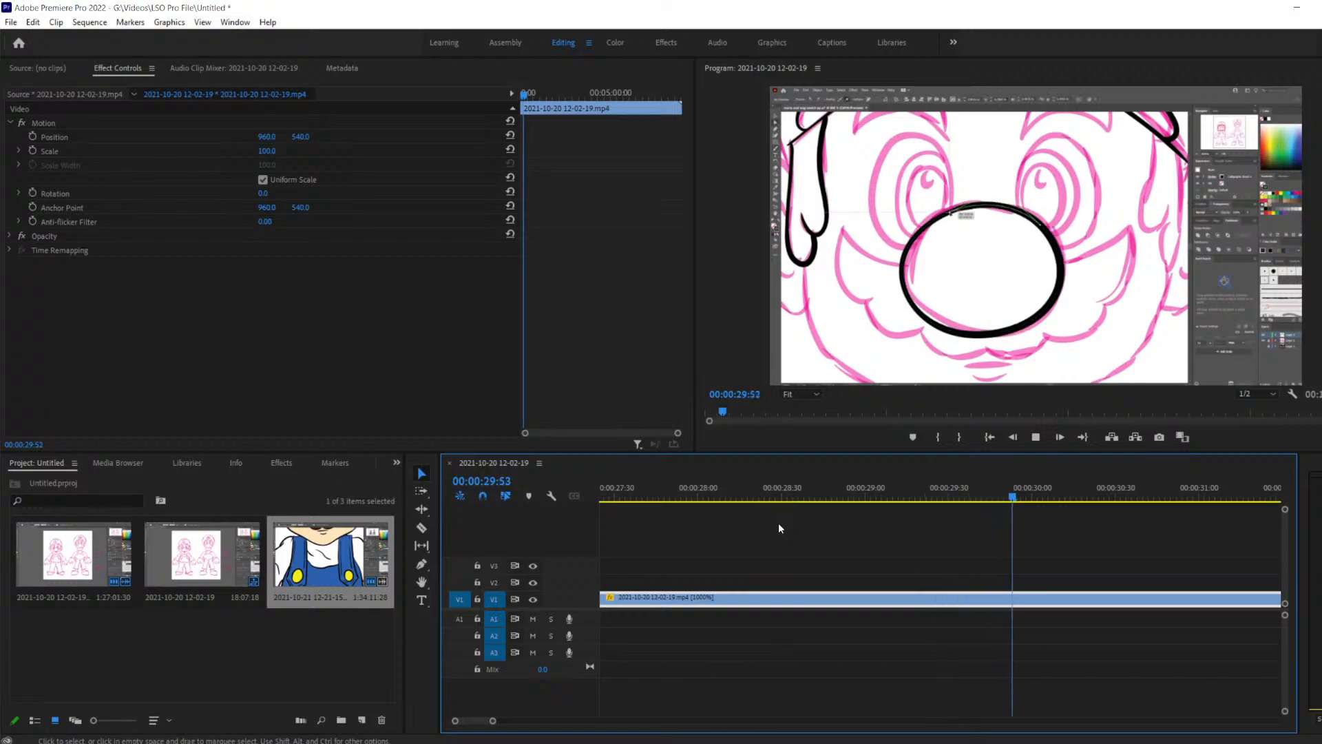
pyautogui.press('space')
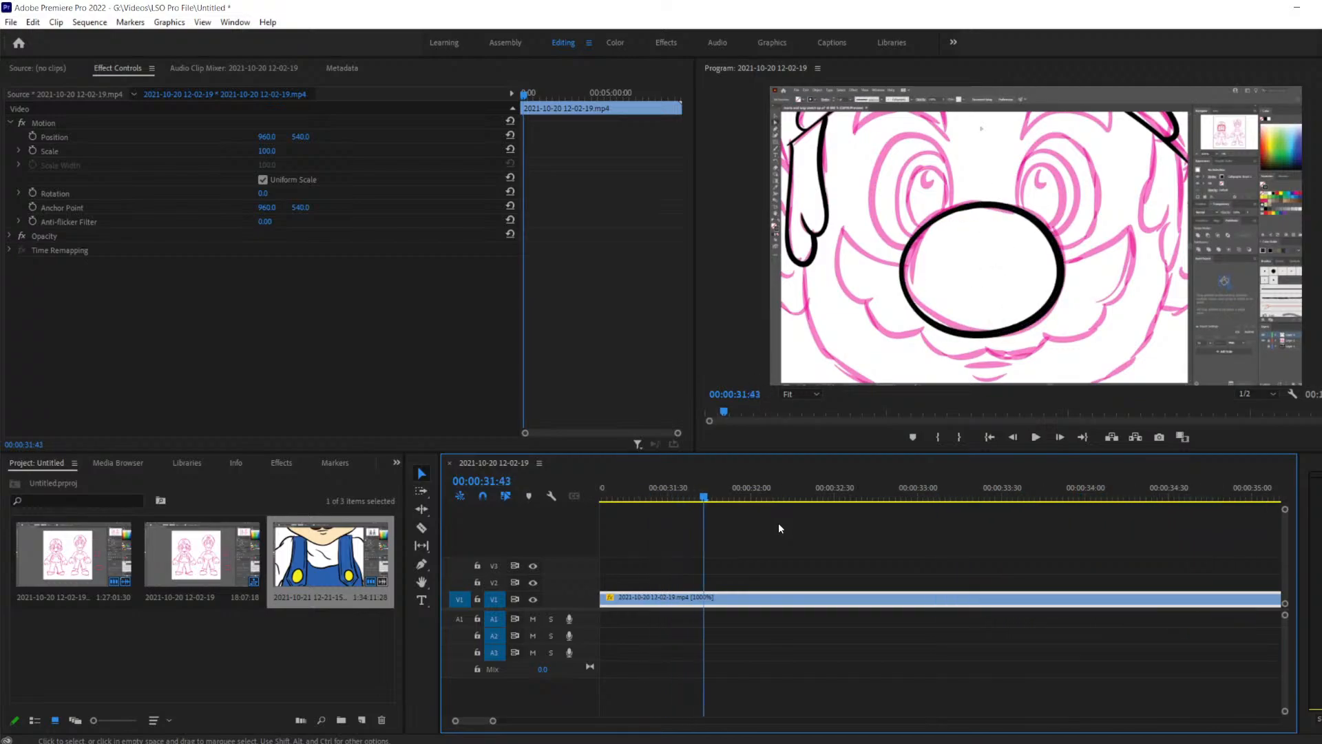
# Locate the start of the idle stretch after the nose outline and split the clip at 00:00:30:52 with the Razor tool
pyautogui.press('Left')
pyautogui.press('Left')
pyautogui.press('Left')
pyautogui.press('Left')
pyautogui.press('Left')
pyautogui.press('Left')
pyautogui.press('Left')
pyautogui.press('Left')
pyautogui.press('Left')
pyautogui.press('Left')
pyautogui.press('Left')
pyautogui.press('Left')
pyautogui.press('Left')
pyautogui.press('Left')
pyautogui.press('Left')
pyautogui.press('Left')
pyautogui.press('Left')
pyautogui.press('Left')
pyautogui.press('Left')
pyautogui.press('Left')
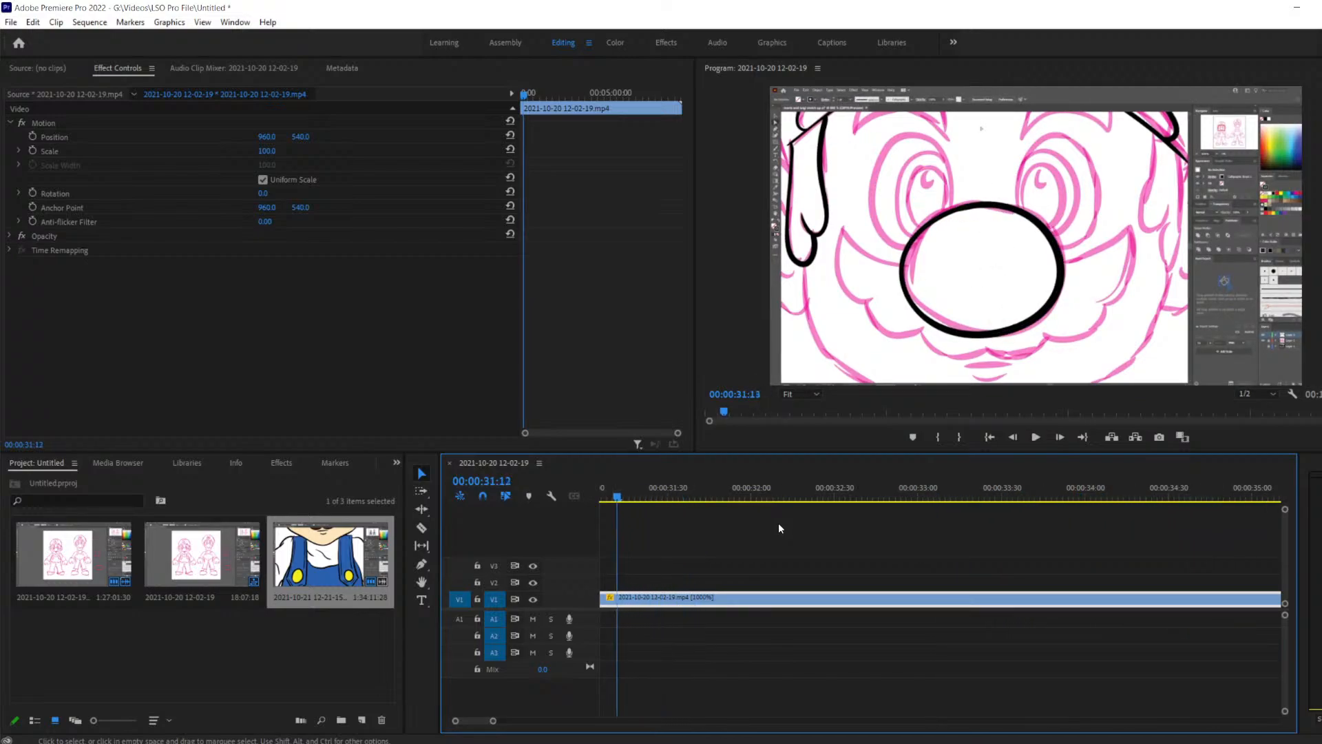
pyautogui.press('Left')
pyautogui.press('Left')
pyautogui.press('Left')
pyautogui.press('Left')
pyautogui.press('Left')
pyautogui.press('Left')
pyautogui.press('Left')
pyautogui.press('Left')
pyautogui.press('Left')
pyautogui.press('Left')
pyautogui.press('Left')
pyautogui.press('Right')
pyautogui.press('Right')
pyautogui.press('Right')
pyautogui.press('Right')
pyautogui.press('Right')
pyautogui.press('Right')
pyautogui.press('Right')
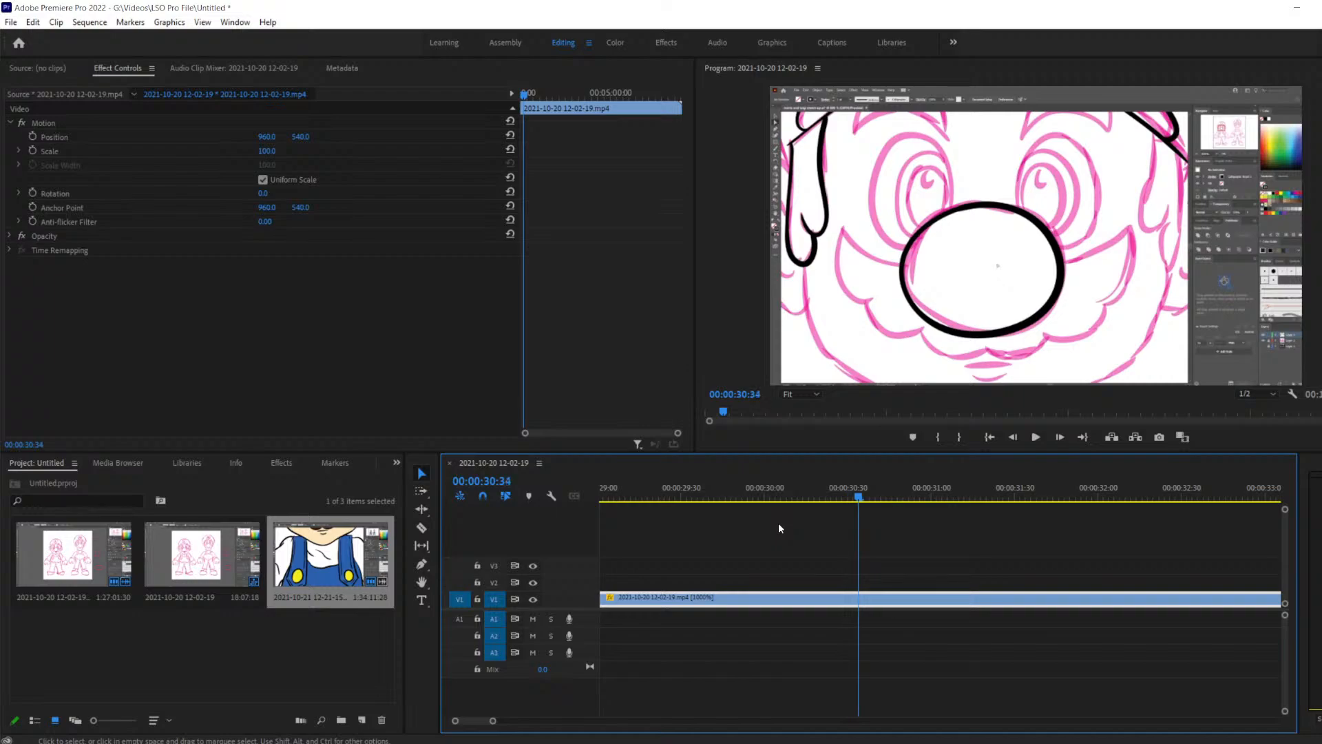
pyautogui.press('Right')
pyautogui.press('Right')
pyautogui.press('Right')
pyautogui.press('Right')
pyautogui.press('Right')
pyautogui.press('Right')
pyautogui.press('Right')
pyautogui.press('Right')
pyautogui.press('Right')
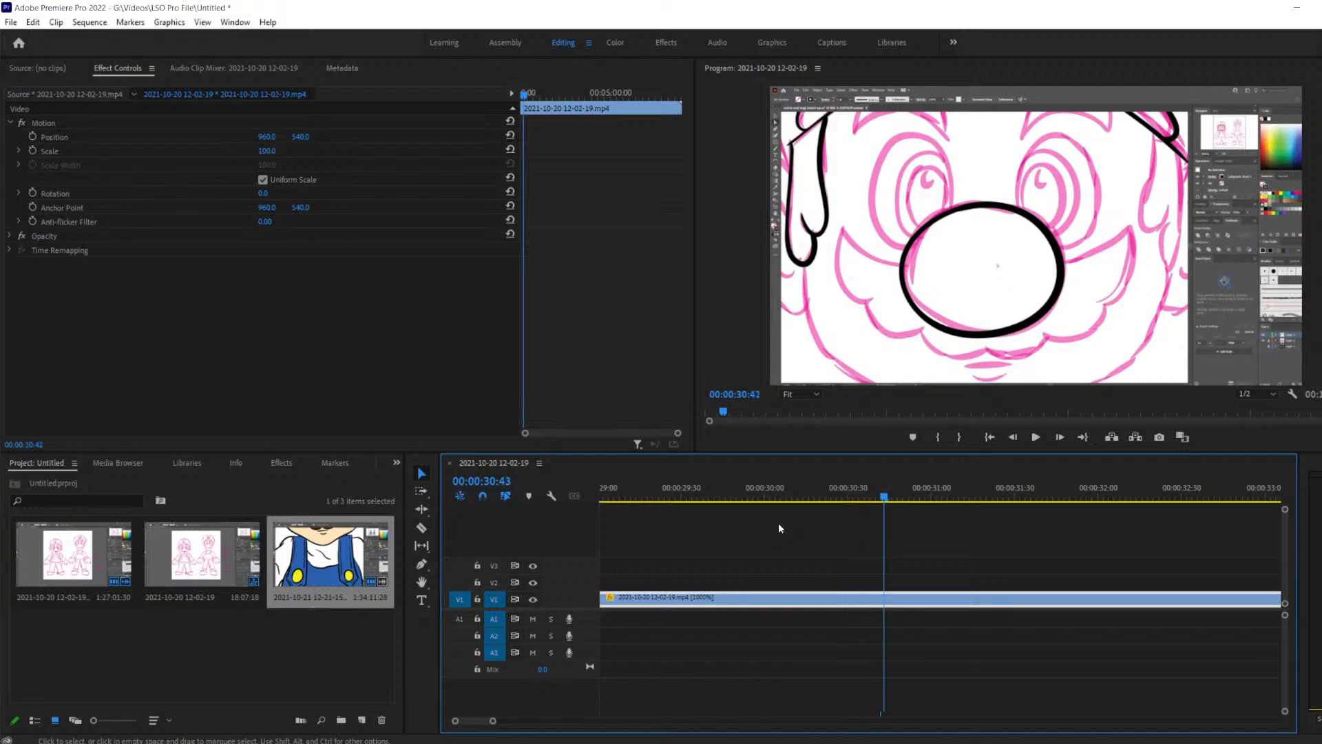
pyautogui.press('Right')
pyautogui.press('Right')
pyautogui.press('Right')
pyautogui.press('Right')
pyautogui.press('Right')
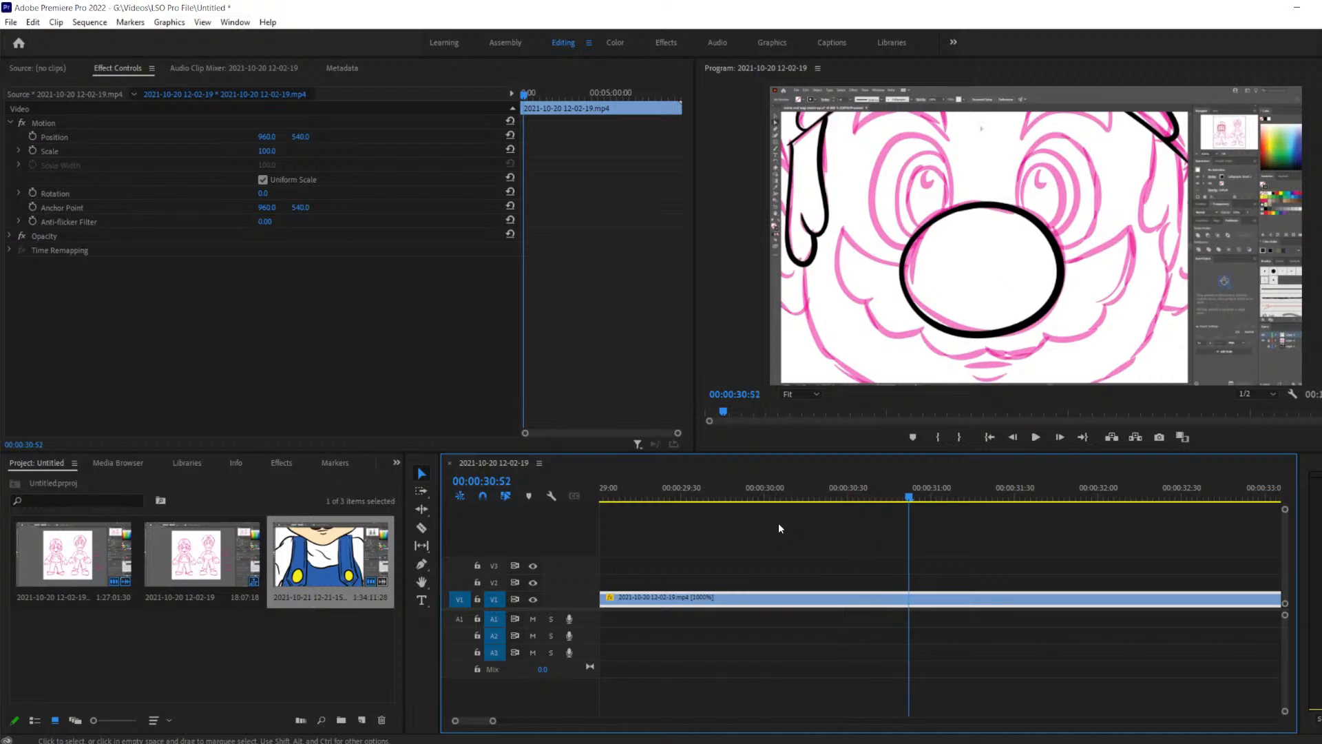
pyautogui.press('c')
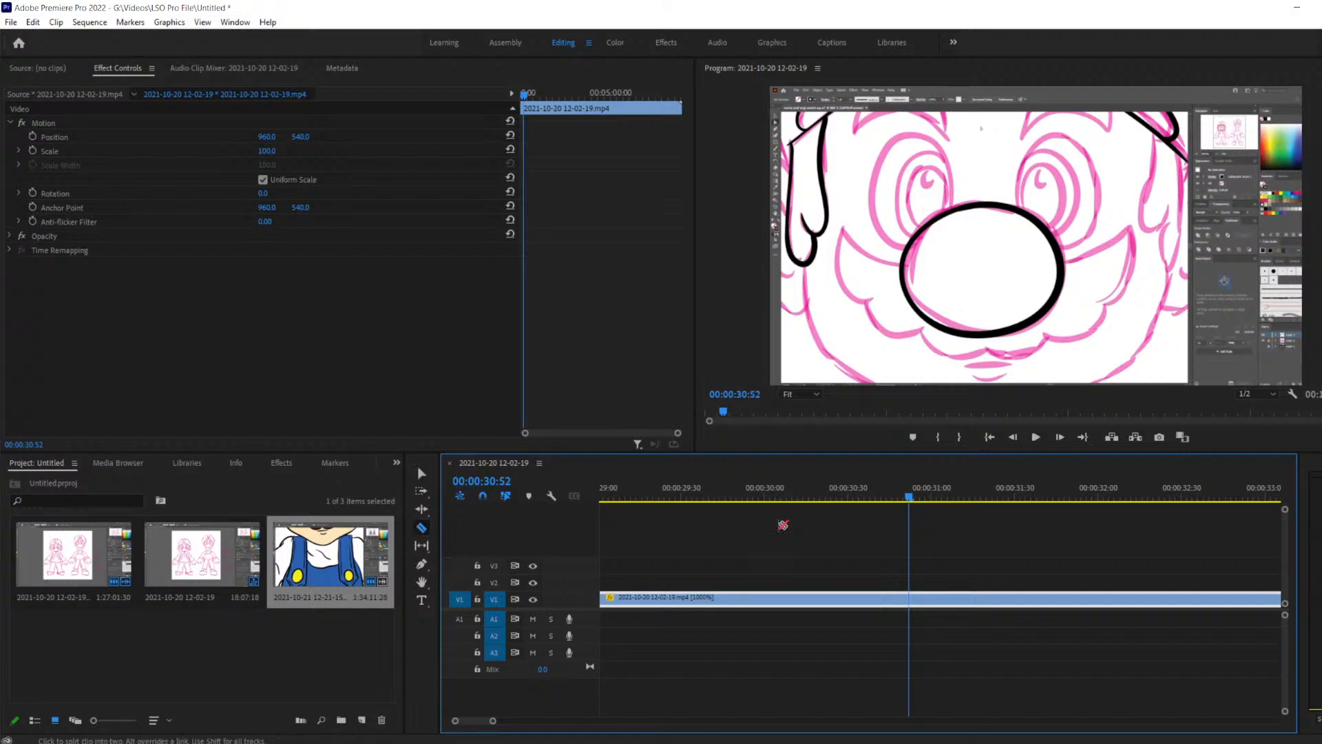
pyautogui.click(912, 599)
# Locate the end of the idle stretch frame by frame and split the clip at 00:00:31:51 with the Razor tool
pyautogui.press('Right')
pyautogui.press('Right')
pyautogui.press('Right')
pyautogui.press('Right')
pyautogui.press('Right')
pyautogui.press('Right')
pyautogui.press('Right')
pyautogui.press('Right')
pyautogui.press('Right')
pyautogui.press('Right')
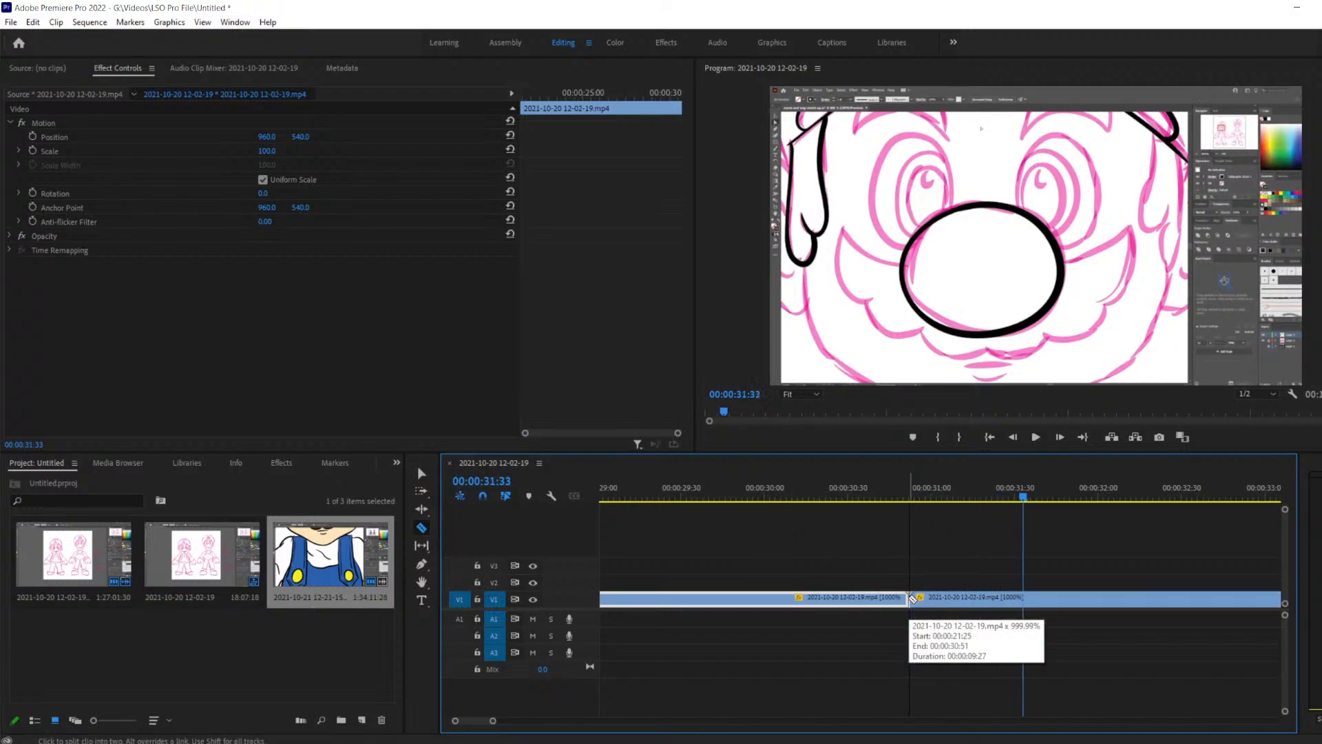
pyautogui.press('Right')
pyautogui.press('Right')
pyautogui.press('Right')
pyautogui.press('Right')
pyautogui.press('Right')
pyautogui.press('Right')
pyautogui.press('Right')
pyautogui.press('Right')
pyautogui.press('Right')
pyautogui.press('Right')
pyautogui.press('Right')
pyautogui.press('Right')
pyautogui.press('Right')
pyautogui.press('Right')
pyautogui.press('Right')
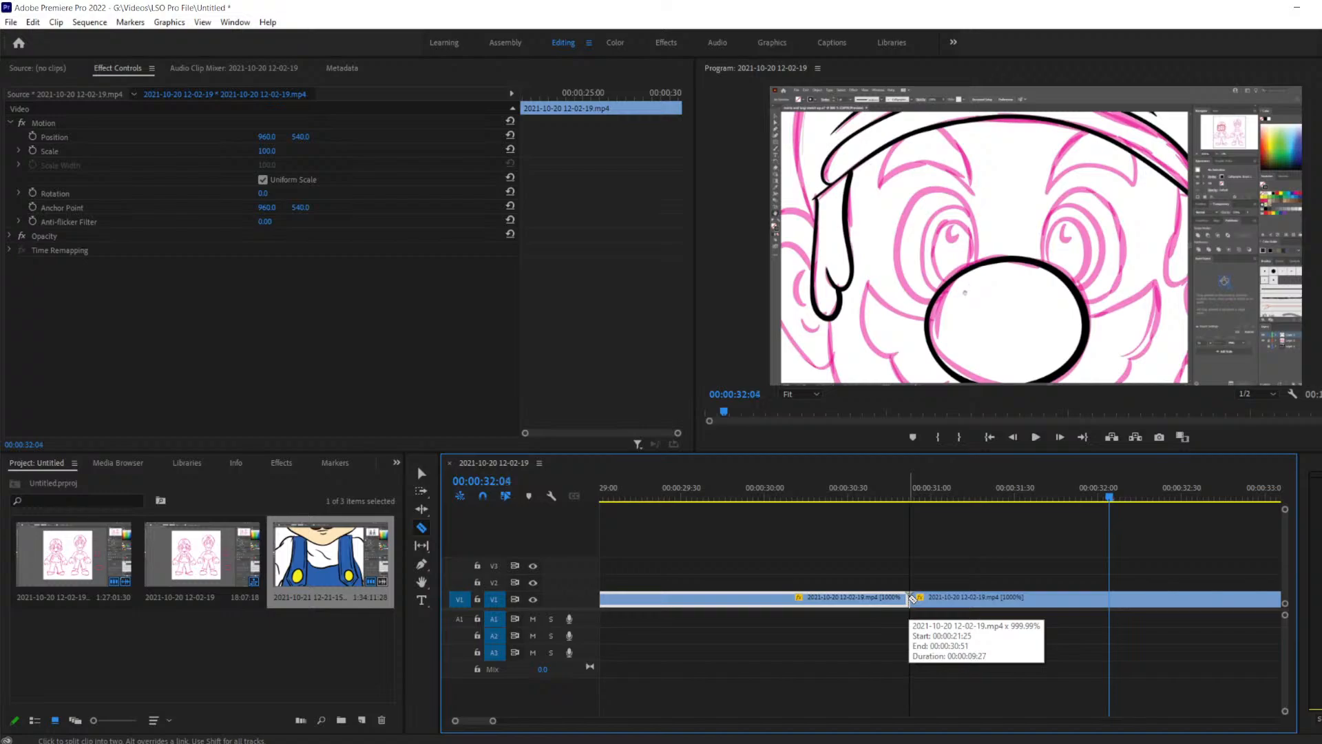
pyautogui.press('Left')
pyautogui.press('Left')
pyautogui.press('Left')
pyautogui.press('Left')
pyautogui.press('Left')
pyautogui.press('Left')
pyautogui.press('Left')
pyautogui.press('Left')
pyautogui.press('Left')
pyautogui.press('Left')
pyautogui.press('Left')
pyautogui.press('Left')
pyautogui.press('Left')
pyautogui.press('Left')
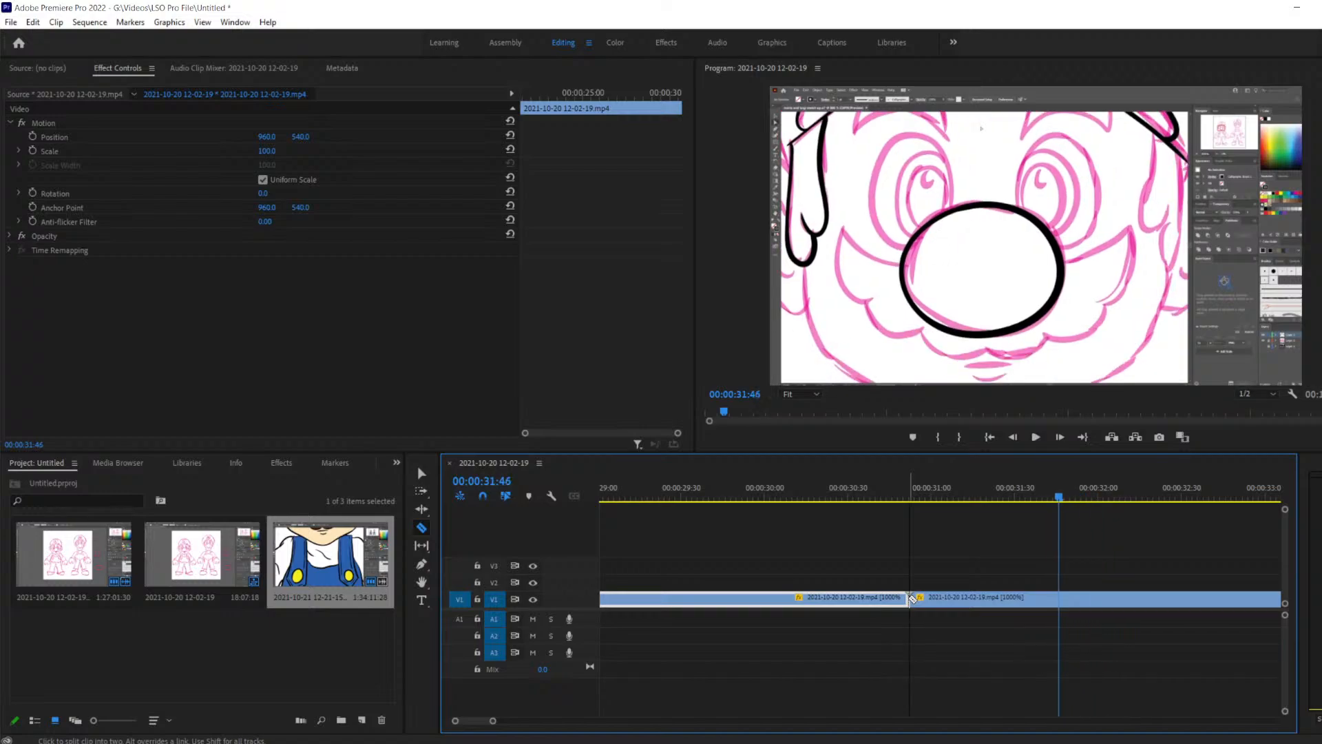
pyautogui.press('Right')
pyautogui.press('Right')
pyautogui.press('Right')
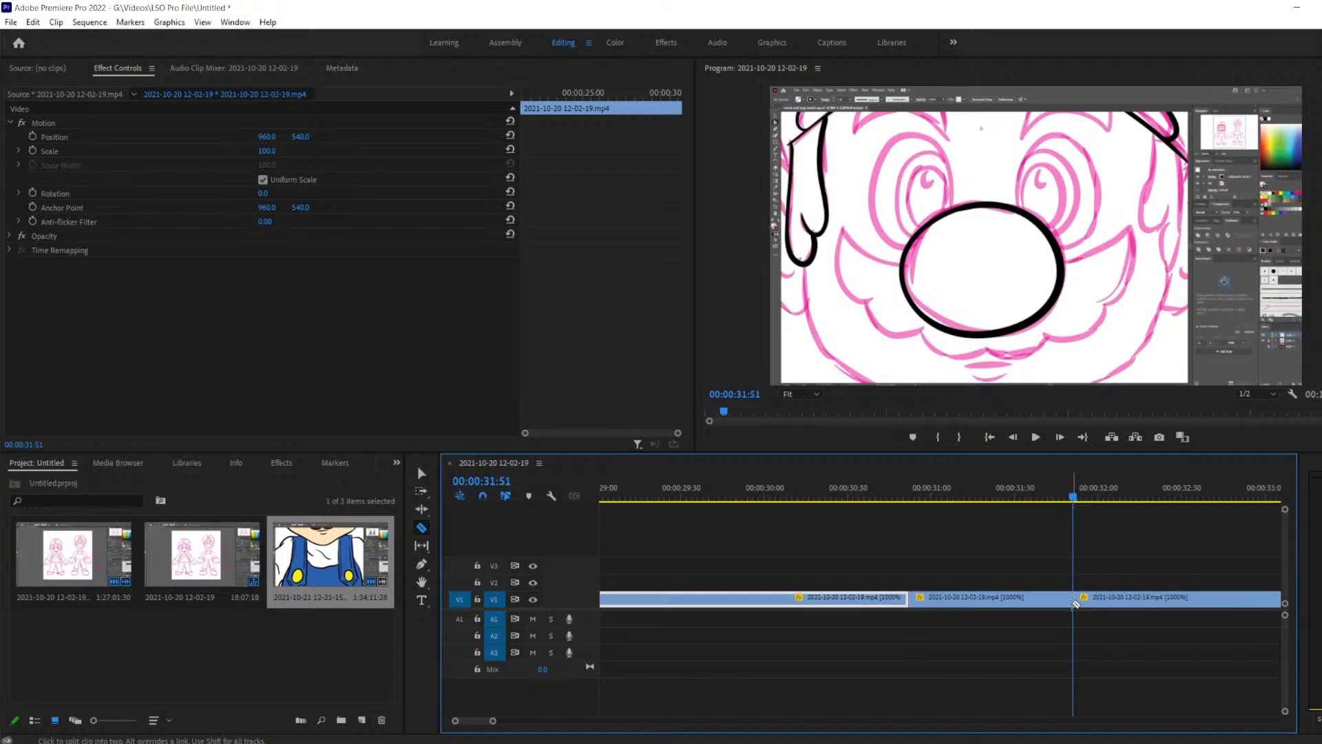
# Delete the idle segment between 00:00:30:52 and 00:00:31:51 and move the following clip back to close the gap
pyautogui.press('v')
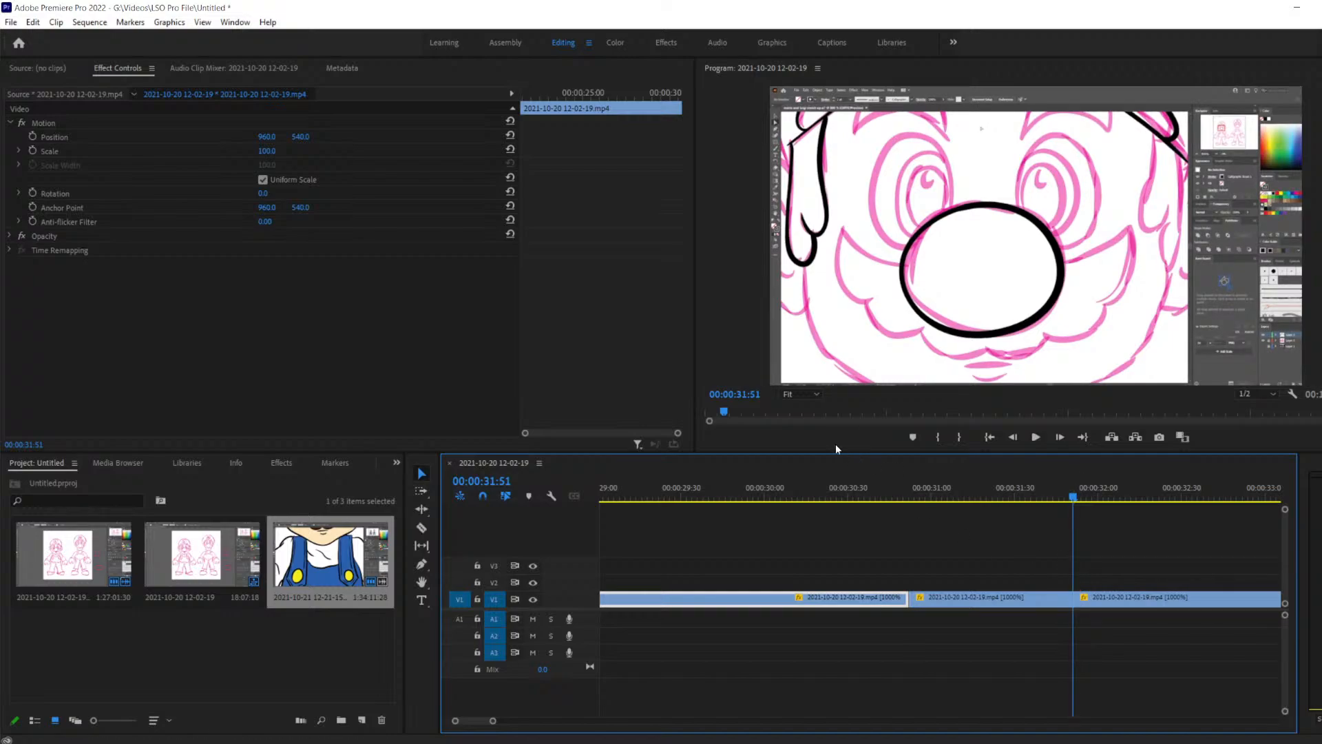
pyautogui.click(985, 596)
pyautogui.press('Delete')
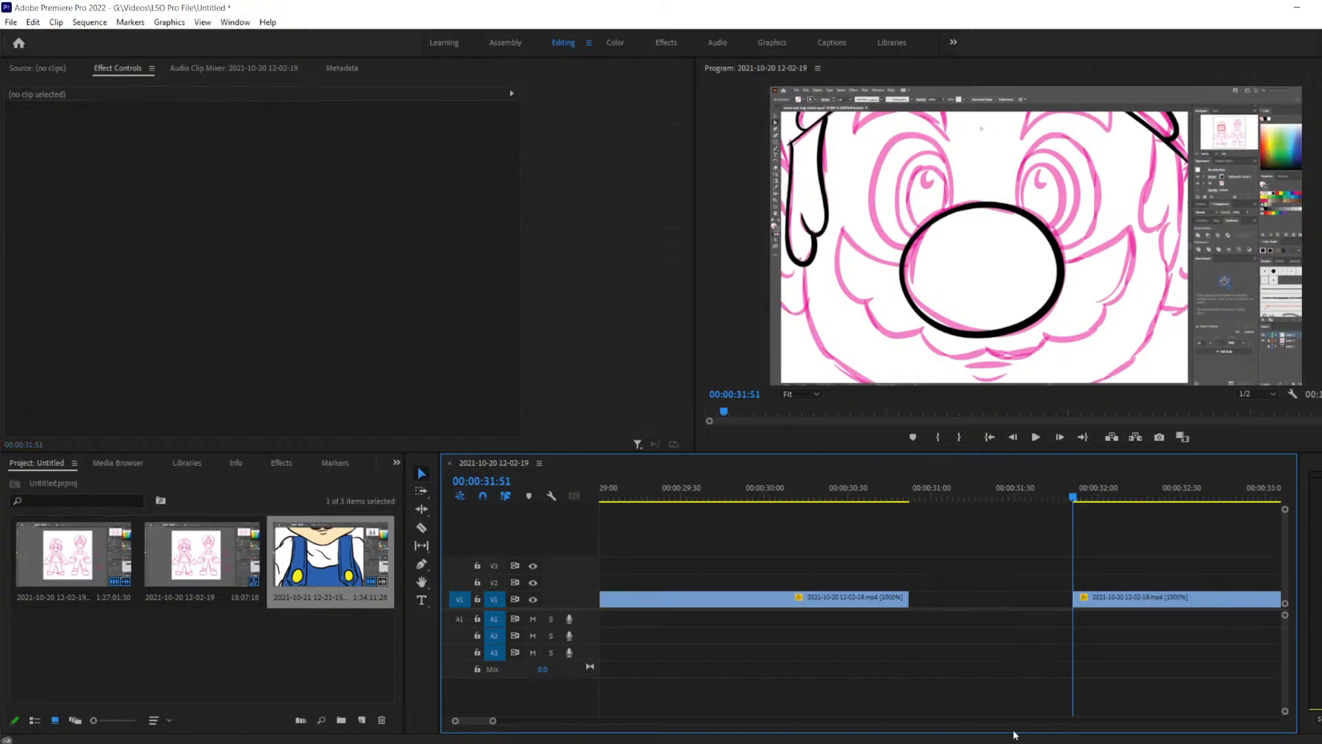
pyautogui.moveTo(1163, 597)
pyautogui.mouseDown()
pyautogui.moveTo(994, 622)
pyautogui.moveTo(971, 612)
pyautogui.mouseUp()
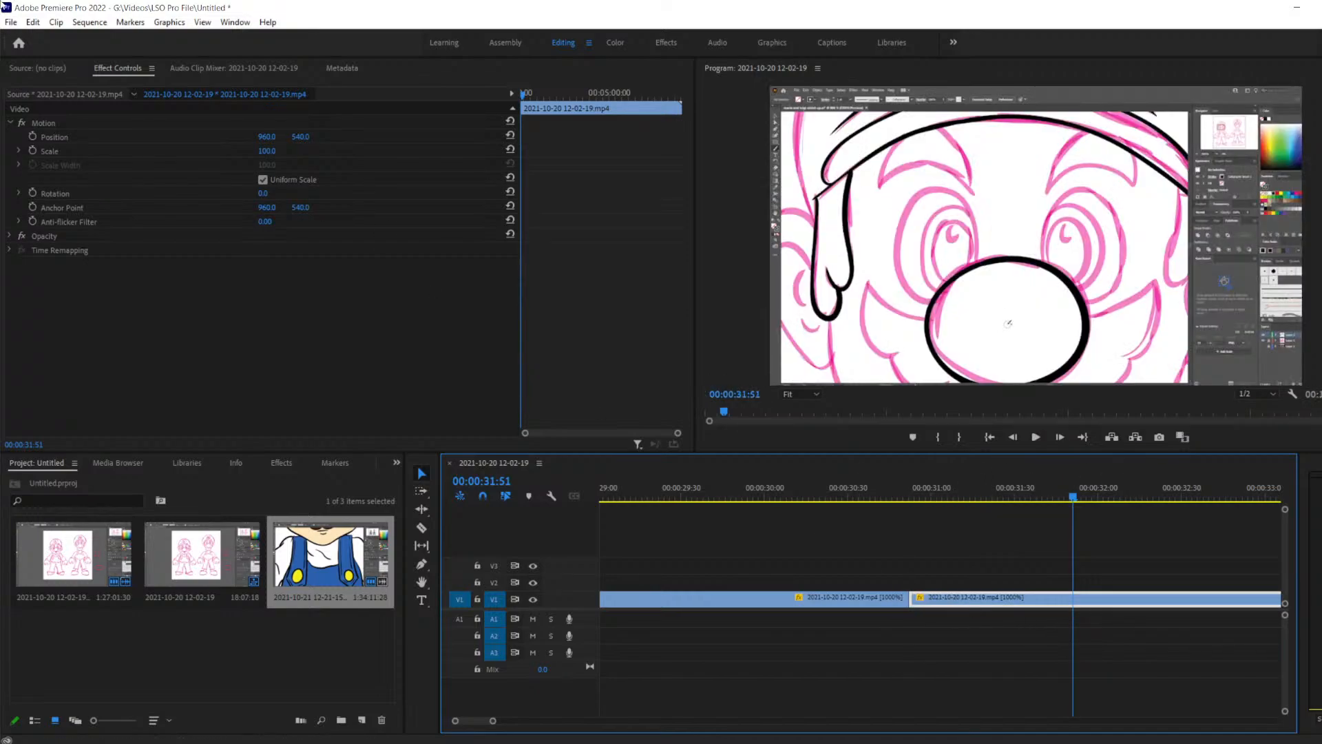
# Save the project under the new name LSO Ep. 9
pyautogui.click(12, 25)
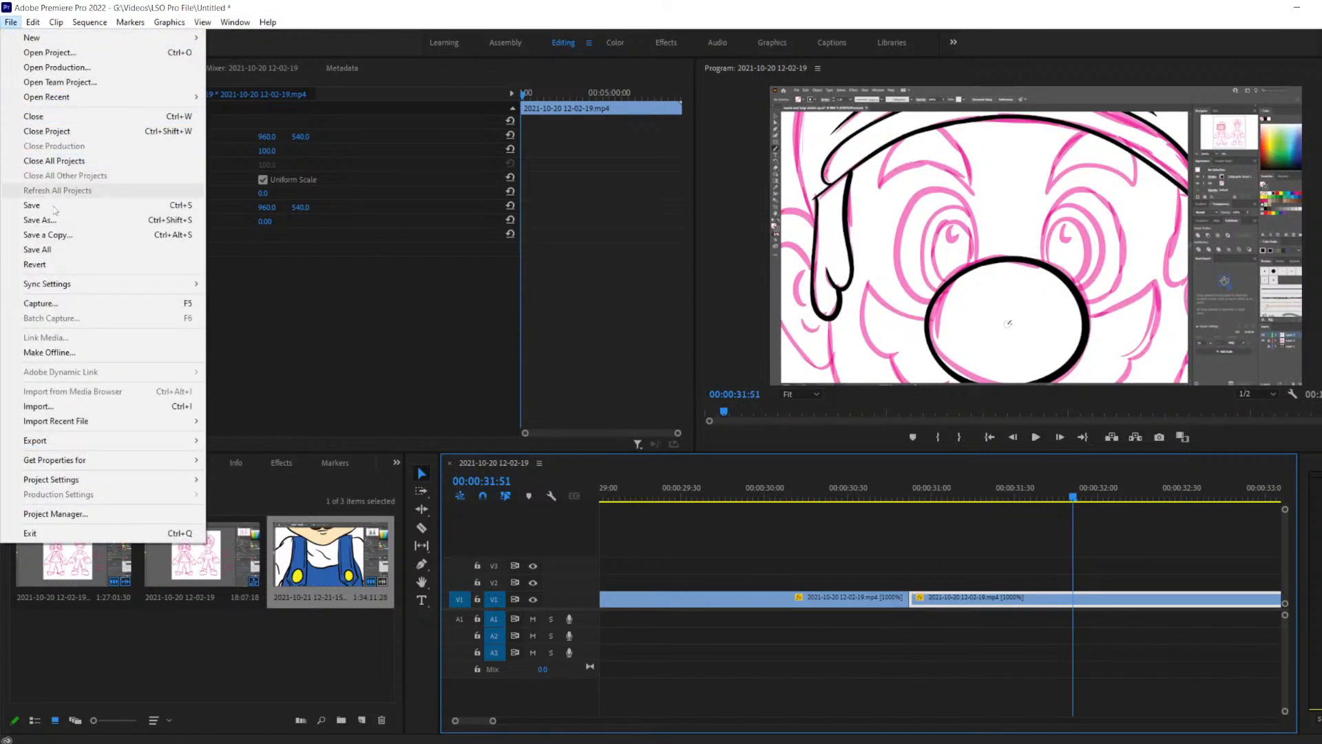
pyautogui.click(54, 220)
pyautogui.click(155, 267)
pyautogui.click(166, 323)
pyautogui.press('BackSpace')
pyautogui.write('9')
pyautogui.press('Return')
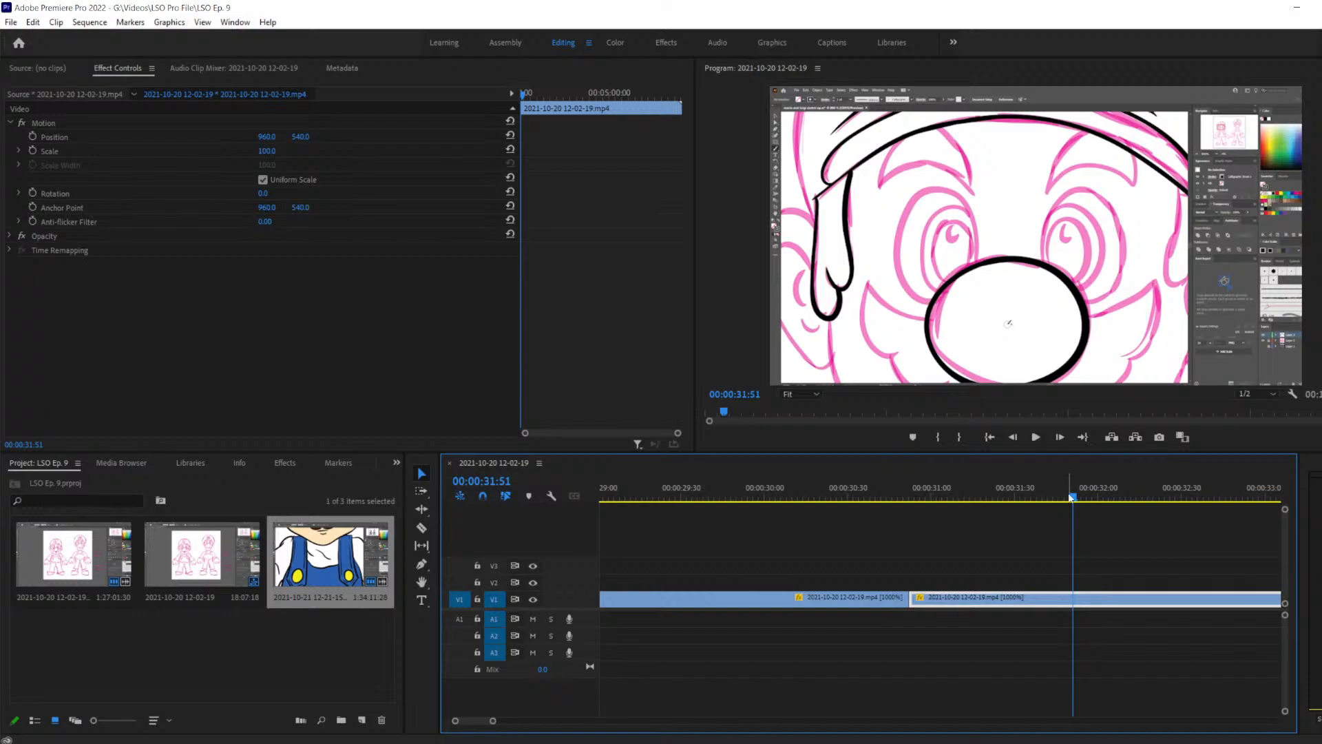
# Locate the start of the idle stretch after the left eye outline and split the clip at 00:00:33:04 with the Razor tool
pyautogui.click(914, 556)
pyautogui.press('space')
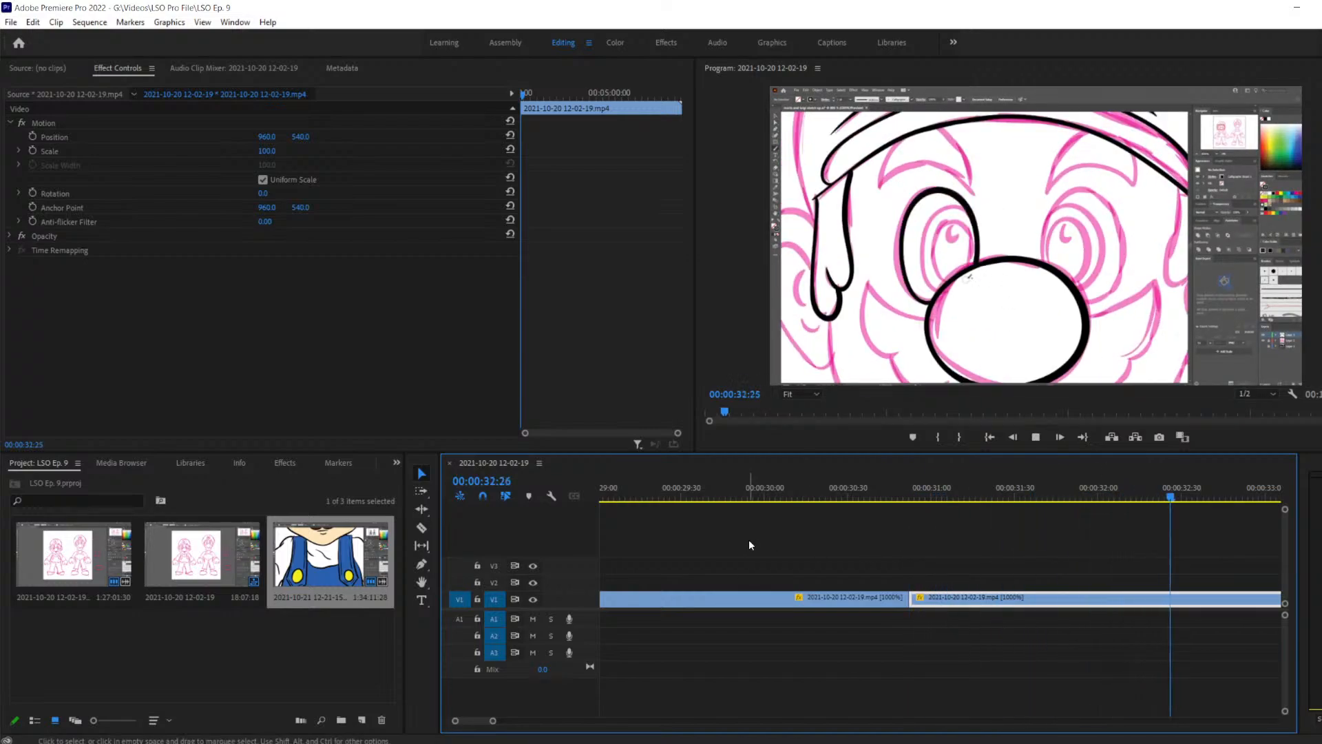
pyautogui.press('space')
pyautogui.press('Left')
pyautogui.press('Left')
pyautogui.press('Left')
pyautogui.press('Left')
pyautogui.press('Left')
pyautogui.press('Left')
pyautogui.press('Left')
pyautogui.press('Left')
pyautogui.press('Left')
pyautogui.press('Left')
pyautogui.press('Left')
pyautogui.press('Left')
pyautogui.press('Left')
pyautogui.press('Left')
pyautogui.press('Left')
pyautogui.press('Left')
pyautogui.press('Left')
pyautogui.press('Left')
pyautogui.press('Left')
pyautogui.press('Left')
pyautogui.press('Left')
pyautogui.press('Left')
pyautogui.press('Left')
pyautogui.press('Left')
pyautogui.press('Left')
pyautogui.press('Left')
pyautogui.press('Left')
pyautogui.press('Left')
pyautogui.press('Left')
pyautogui.press('Left')
pyautogui.press('Left')
pyautogui.press('Left')
pyautogui.press('Right')
pyautogui.press('Right')
pyautogui.press('Right')
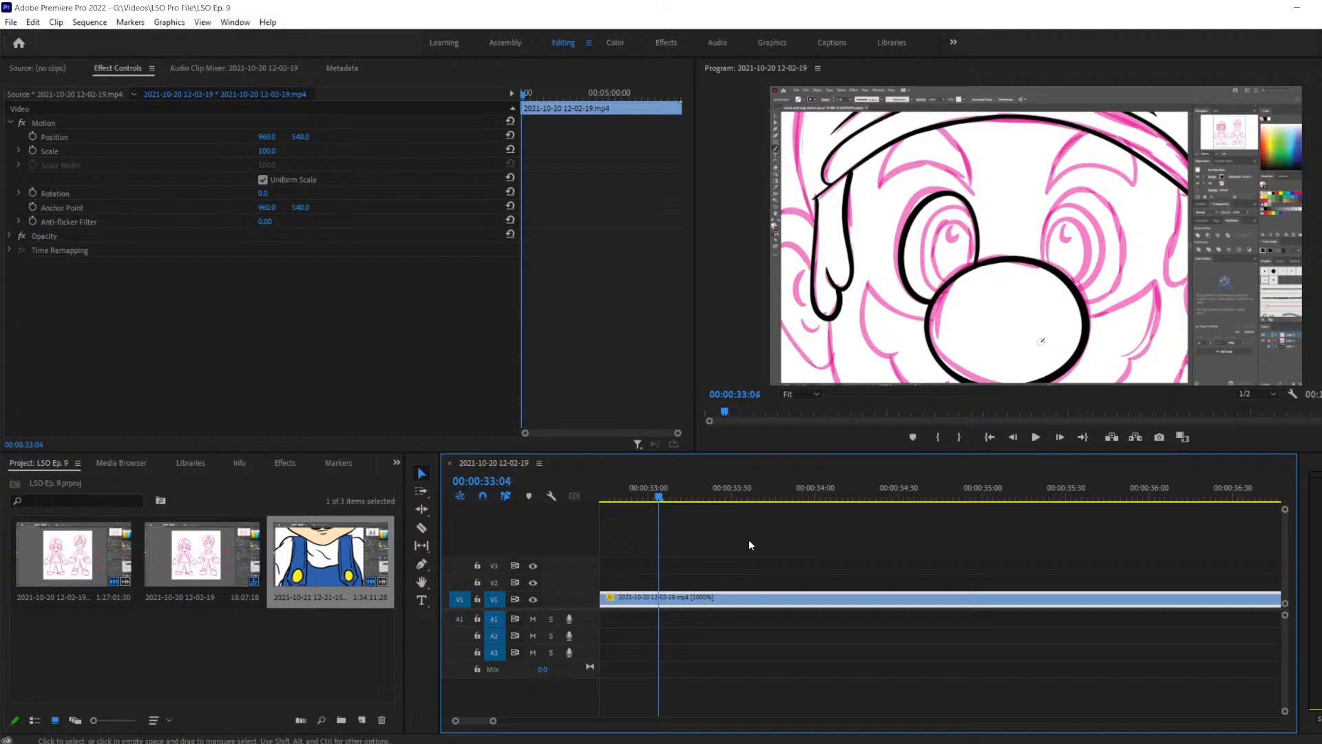
pyautogui.press('c')
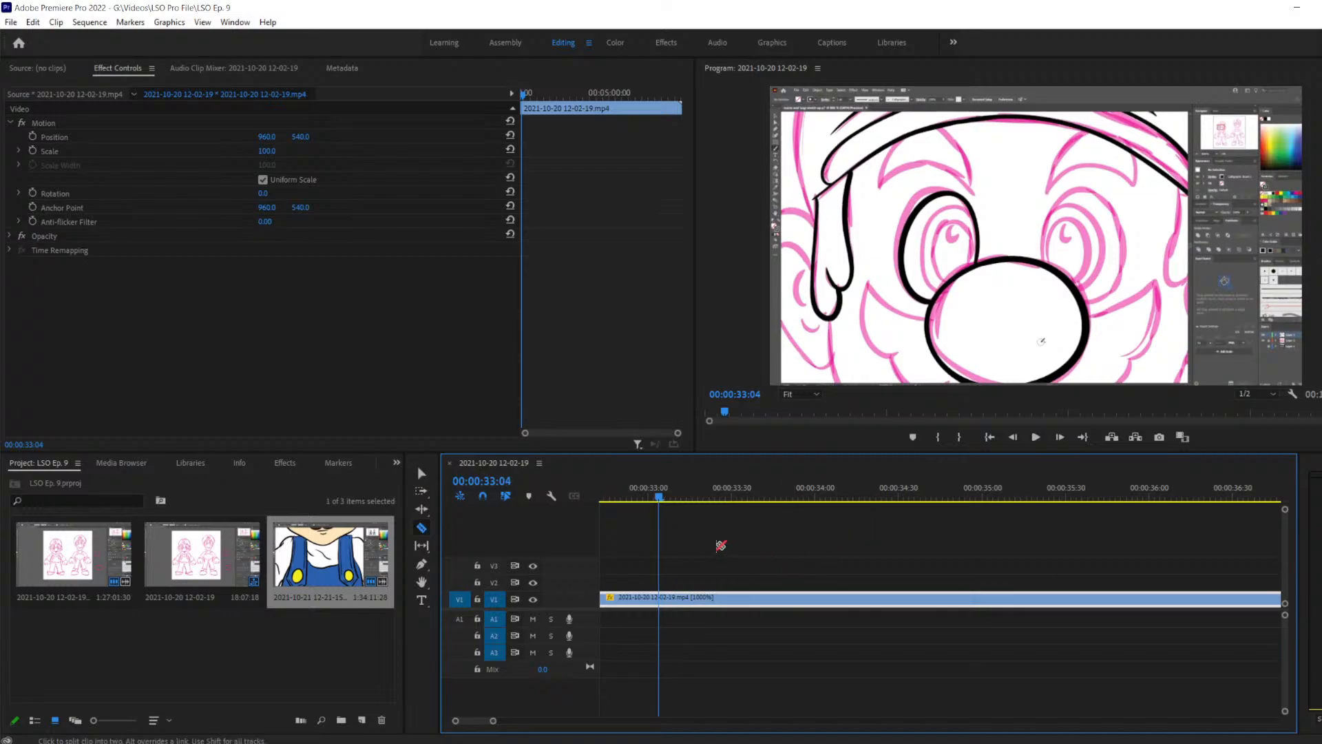
pyautogui.click(664, 596)
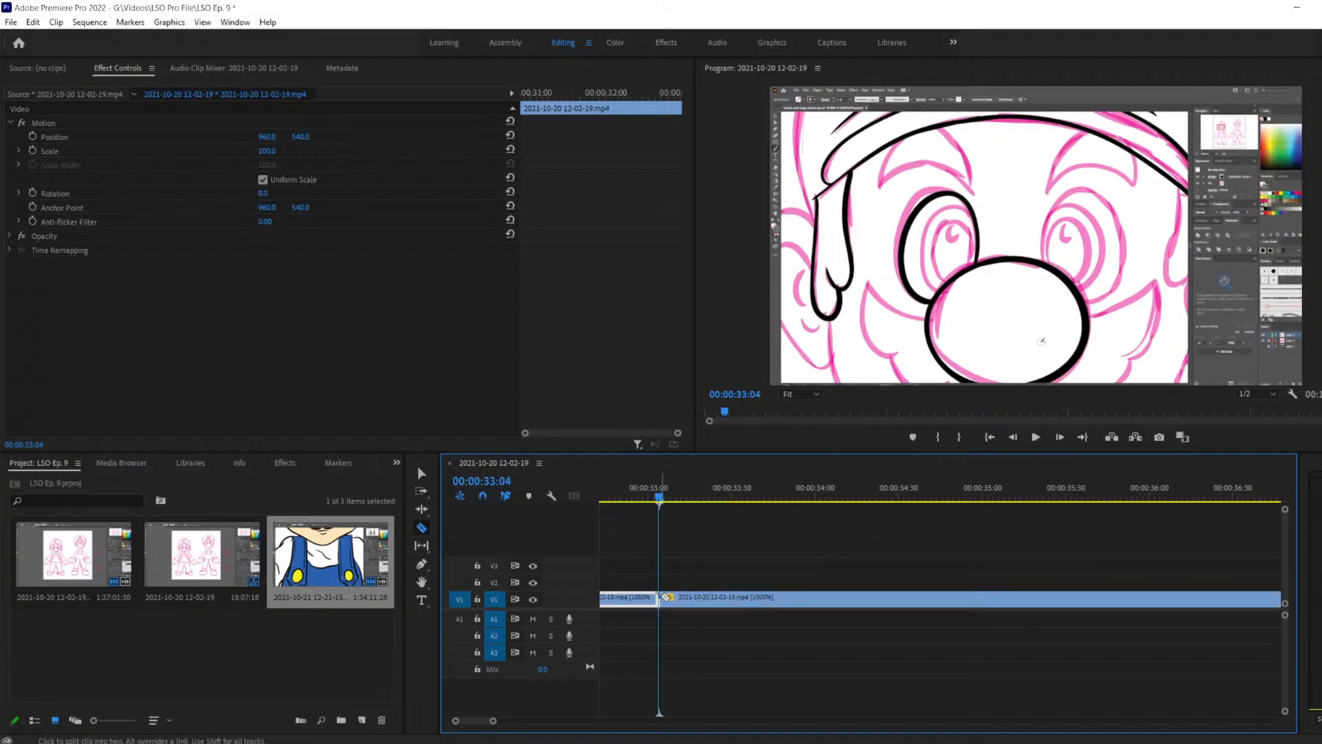
# Locate the end of the idle stretch after the eye outline frame by frame and split the clip at 00:00:34:26 with the Razor tool
pyautogui.press('space')
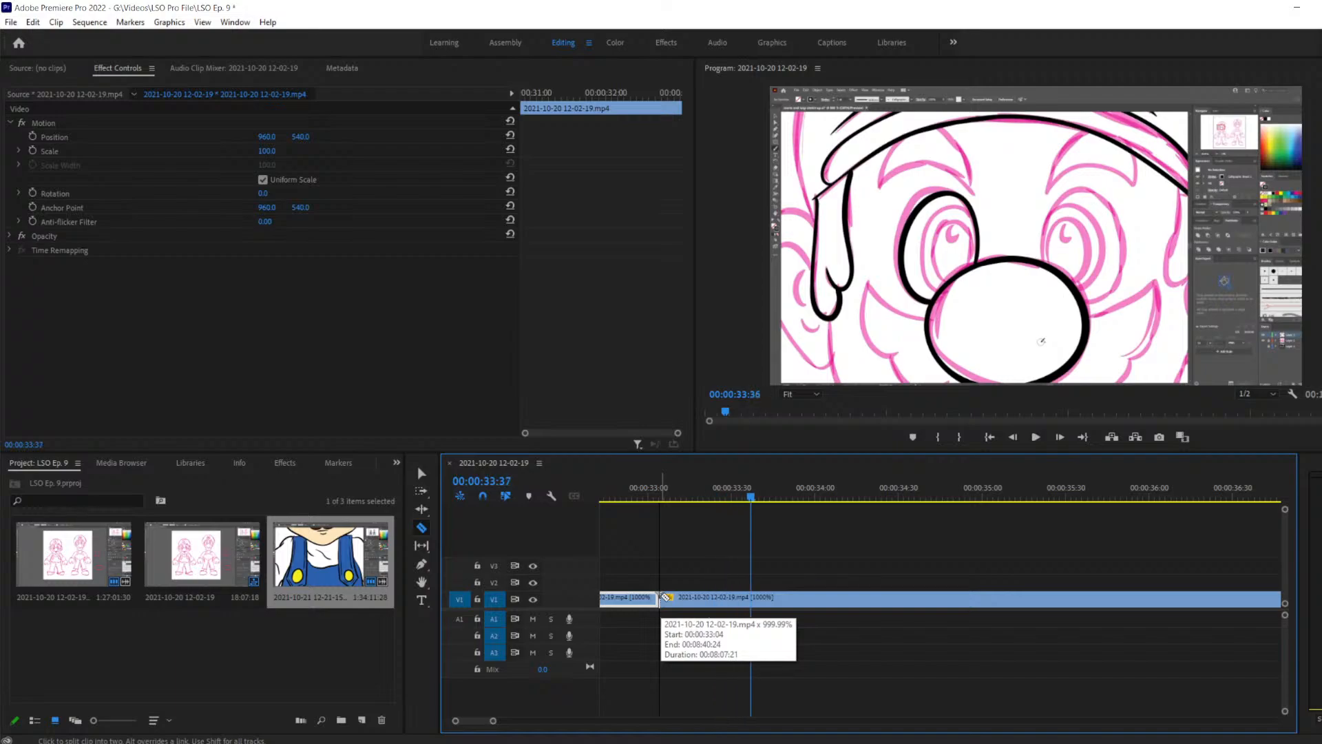
pyautogui.press('space')
pyautogui.press('Left')
pyautogui.press('Left')
pyautogui.press('Left')
pyautogui.press('Left')
pyautogui.press('Left')
pyautogui.press('Left')
pyautogui.press('Left')
pyautogui.press('Left')
pyautogui.press('Left')
pyautogui.press('Left')
pyautogui.press('Left')
pyautogui.press('Left')
pyautogui.press('Left')
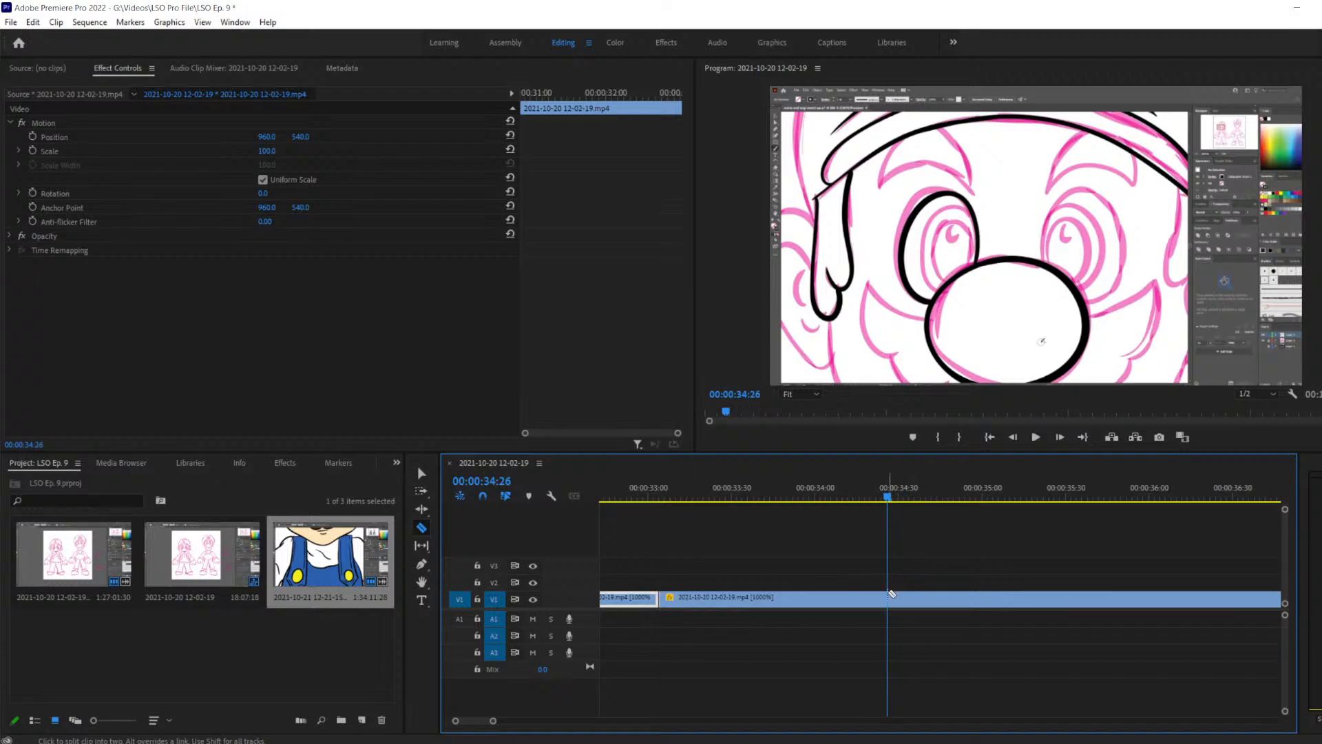
# Delete the idle segment between 00:00:33:04 and 00:00:34:26 and move the following clip back to close the gap
pyautogui.press('v')
pyautogui.click(807, 597)
pyautogui.press('Delete')
pyautogui.moveTo(944, 600); pyautogui.dragTo(712, 614)
pyautogui.hotkey('ctrl', 'z')
pyautogui.click(713, 614)
pyautogui.moveTo(947, 598); pyautogui.dragTo(713, 606)
# Play on from the join, find the first frame where the left eyebrow's ink is removed and split the clip at 00:00:38:11 with the Razor tool
pyautogui.click(881, 497)
pyautogui.moveTo(791, 507); pyautogui.dragTo(650, 516)
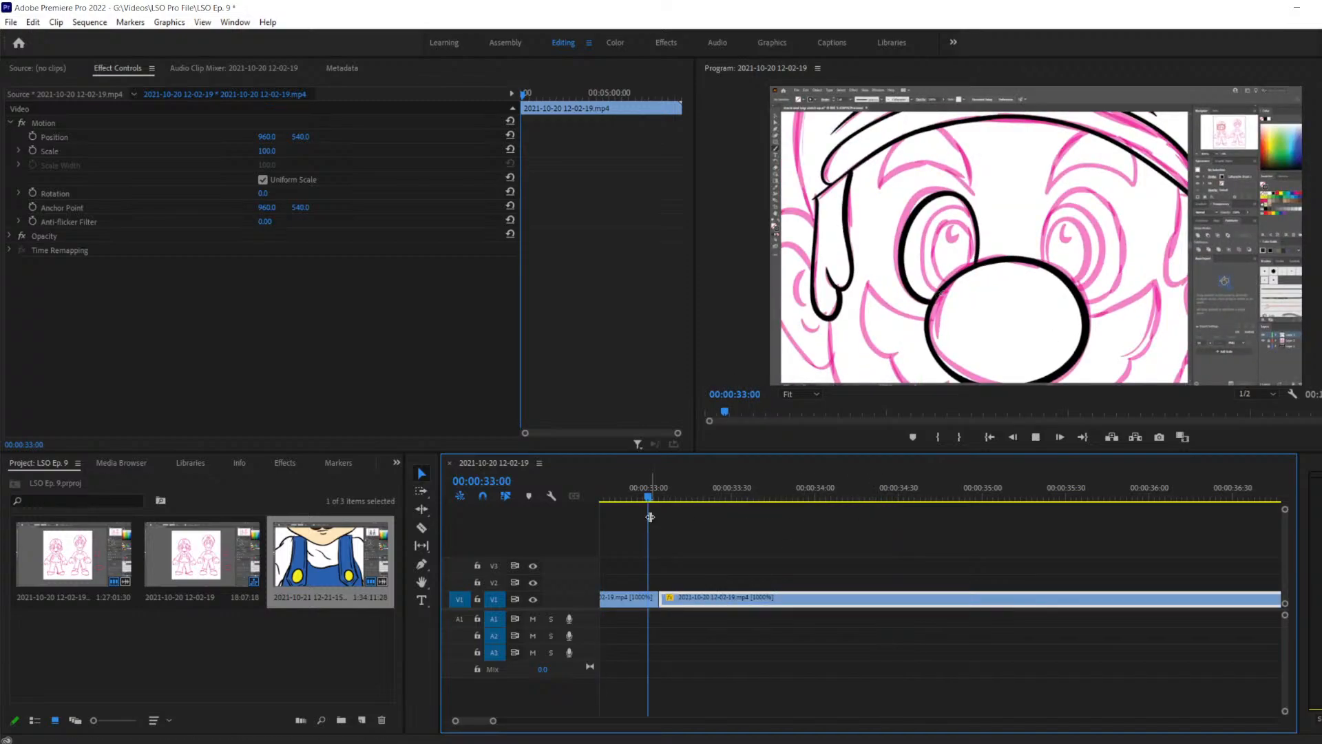
pyautogui.press('space')
pyautogui.press('space')
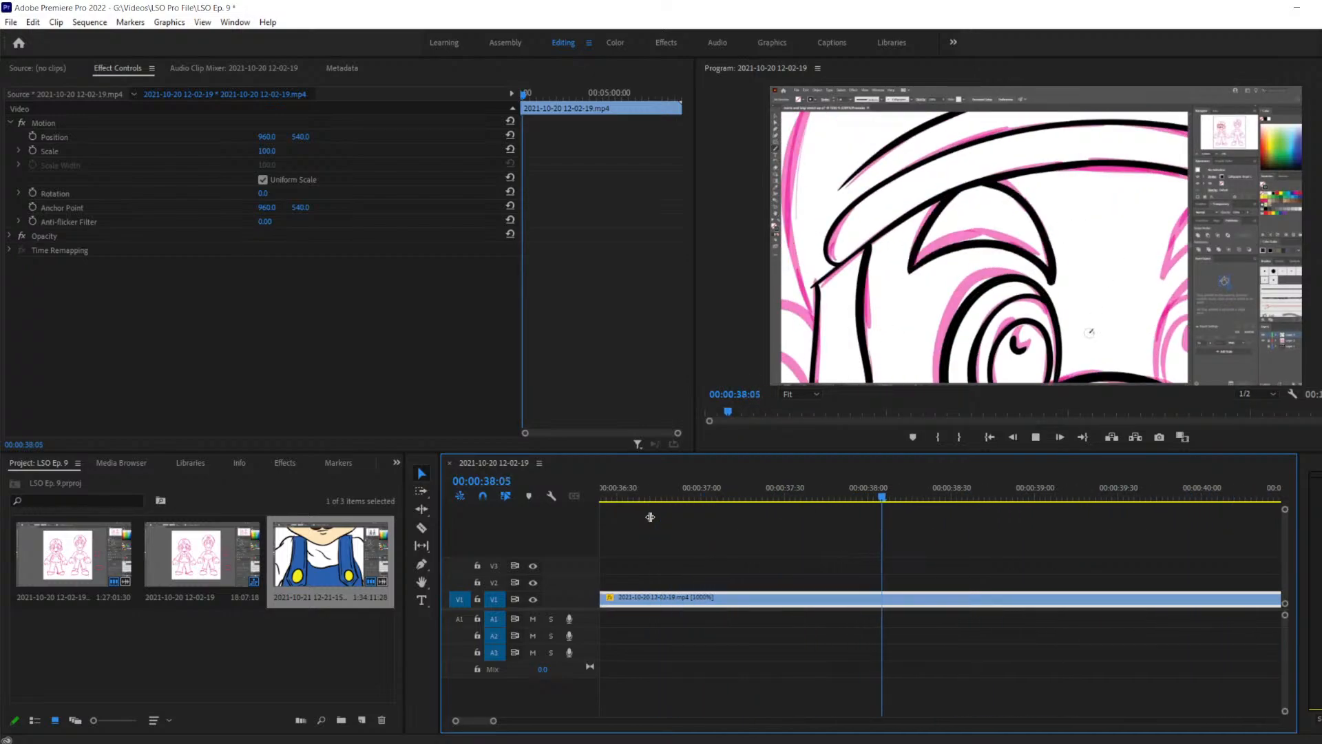
pyautogui.press('space')
pyautogui.press('Left')
pyautogui.press('Left')
pyautogui.press('Left')
pyautogui.press('Left')
pyautogui.press('Left')
pyautogui.press('Left')
pyautogui.press('Left')
pyautogui.press('Left')
pyautogui.press('Left')
pyautogui.press('Left')
pyautogui.press('Left')
pyautogui.press('Left')
pyautogui.press('Left')
pyautogui.press('Left')
pyautogui.press('Left')
pyautogui.press('Left')
pyautogui.press('Left')
pyautogui.press('Left')
pyautogui.press('Left')
pyautogui.press('Left')
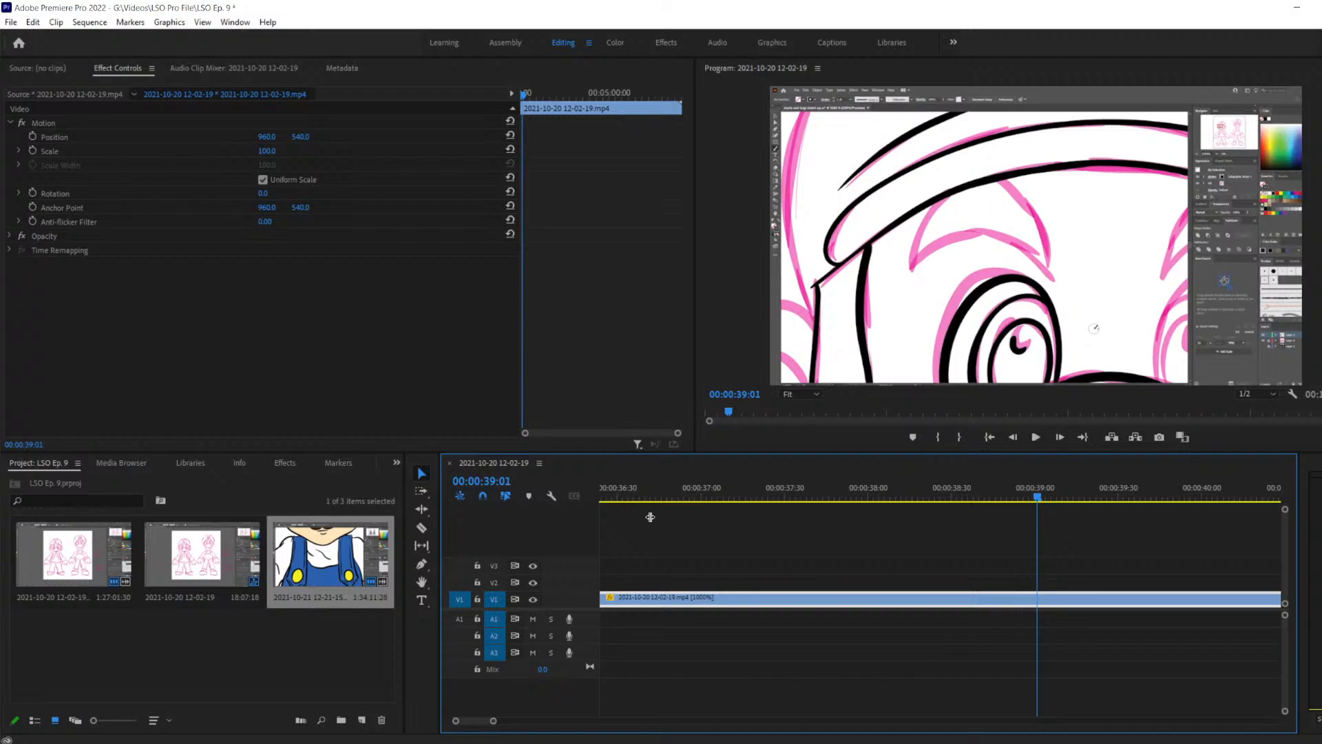
pyautogui.press('Left')
pyautogui.press('Left')
pyautogui.press('Left')
pyautogui.press('Left')
pyautogui.press('Left')
pyautogui.press('Left')
pyautogui.press('Left')
pyautogui.press('Left')
pyautogui.press('Left')
pyautogui.press('Left')
pyautogui.press('Left')
pyautogui.press('Left')
pyautogui.press('Left')
pyautogui.press('Left')
pyautogui.press('Left')
pyautogui.press('Left')
pyautogui.press('Left')
pyautogui.press('Left')
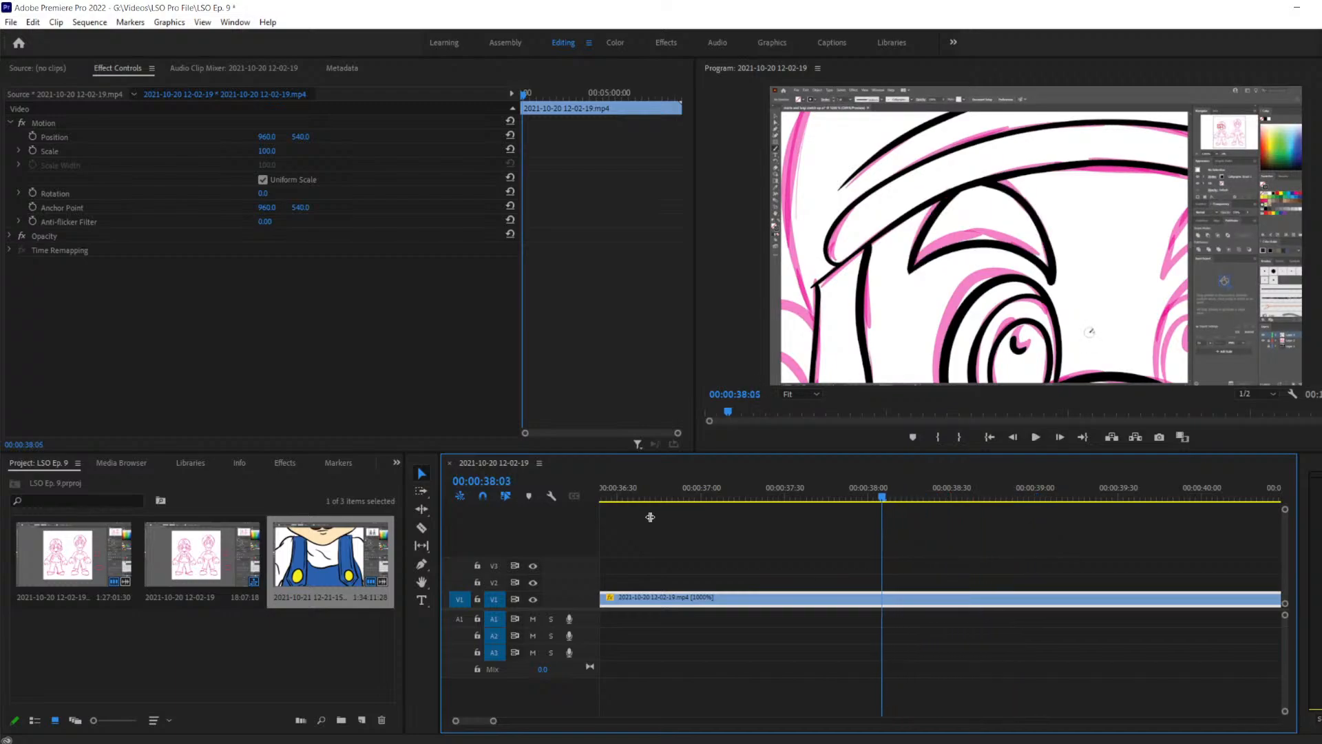
pyautogui.press('Right')
pyautogui.press('Right')
pyautogui.press('Right')
pyautogui.press('Right')
pyautogui.press('Right')
pyautogui.press('Right')
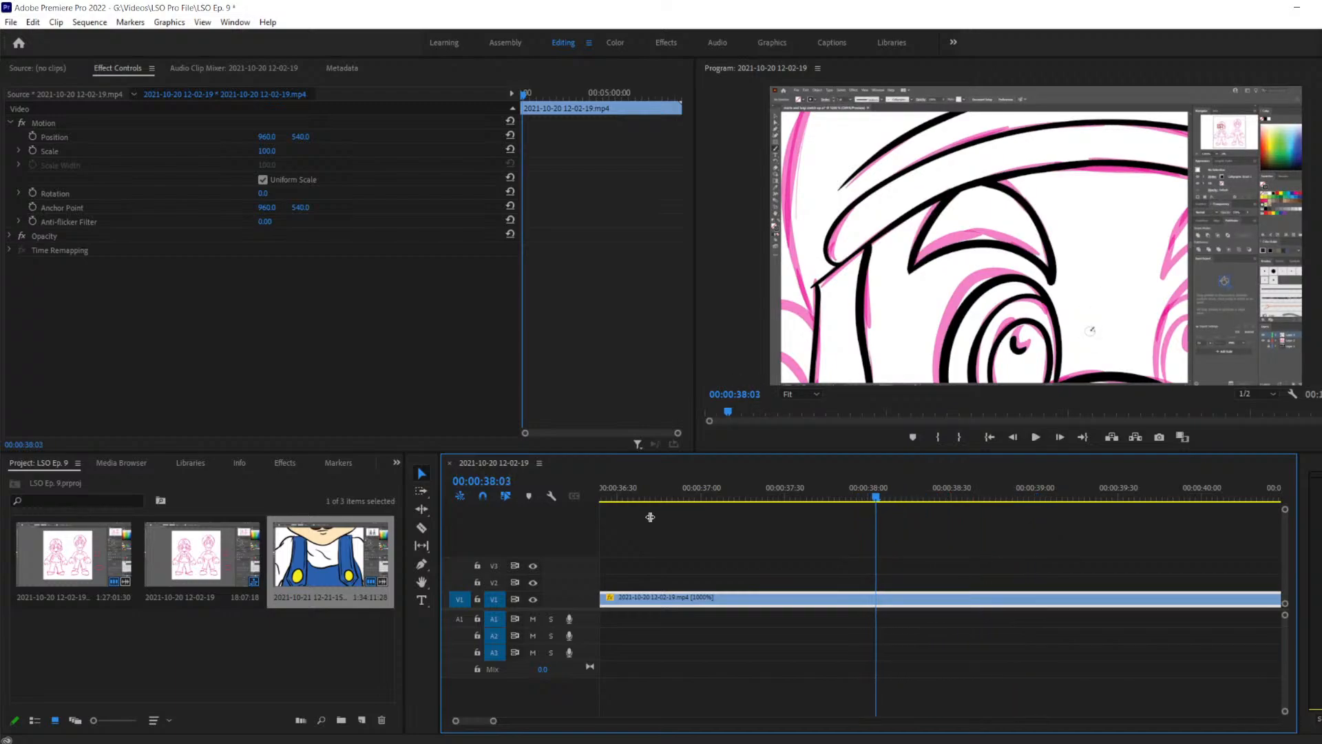
pyautogui.press('Right')
pyautogui.press('Right')
pyautogui.press('Right')
pyautogui.press('Right')
pyautogui.press('Right')
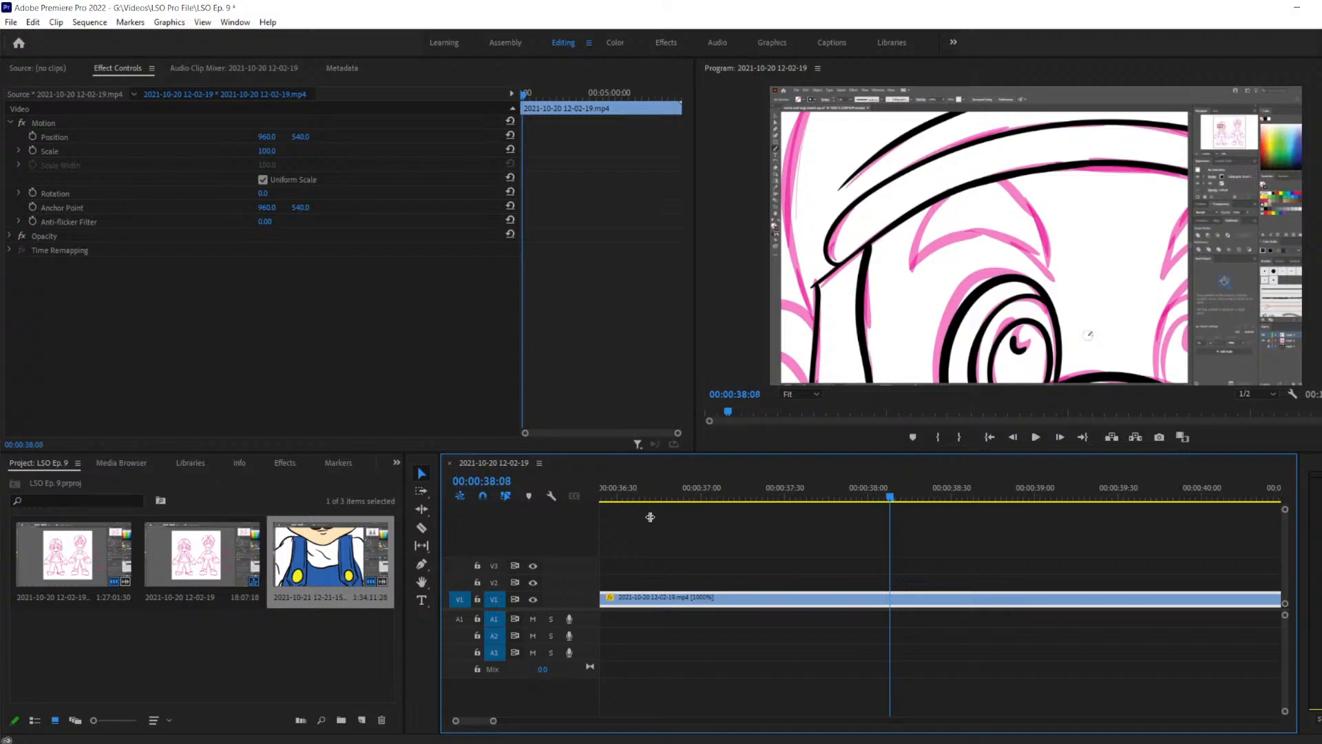
pyautogui.press('Left')
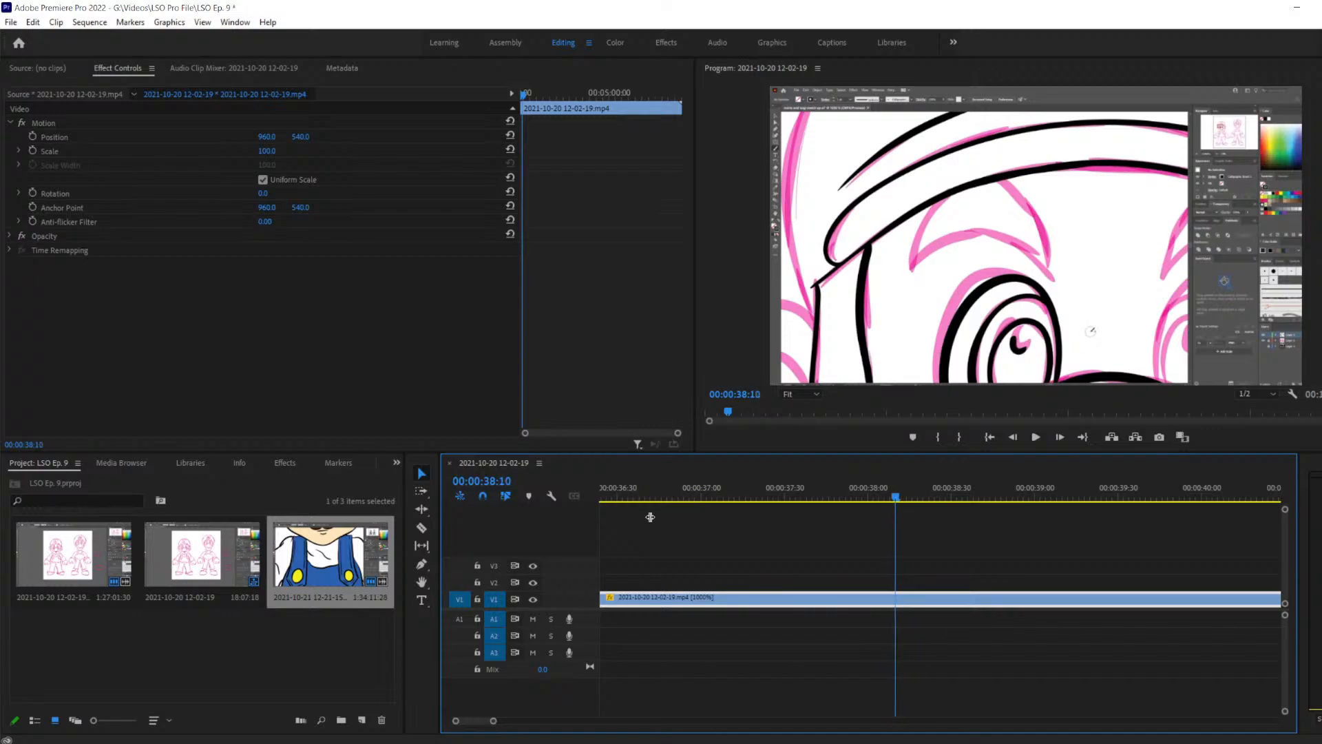
pyautogui.press('c')
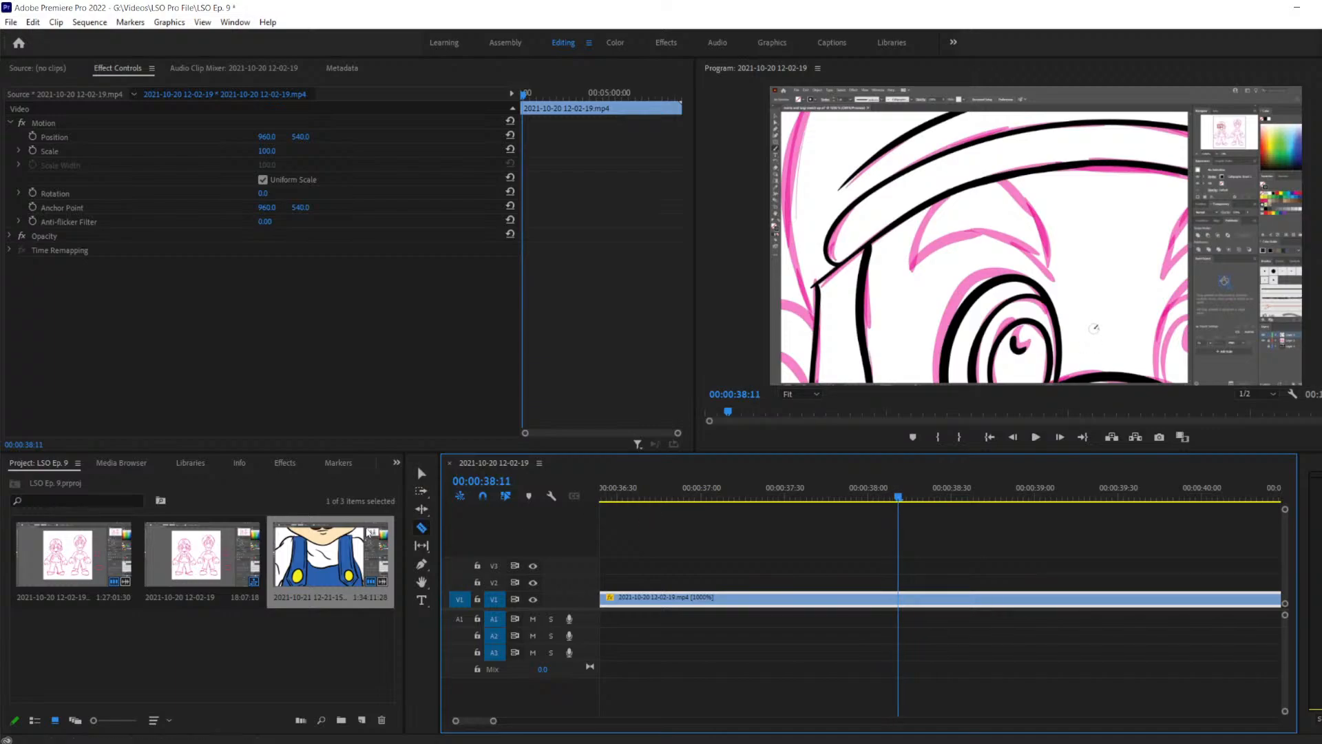
pyautogui.click(902, 603)
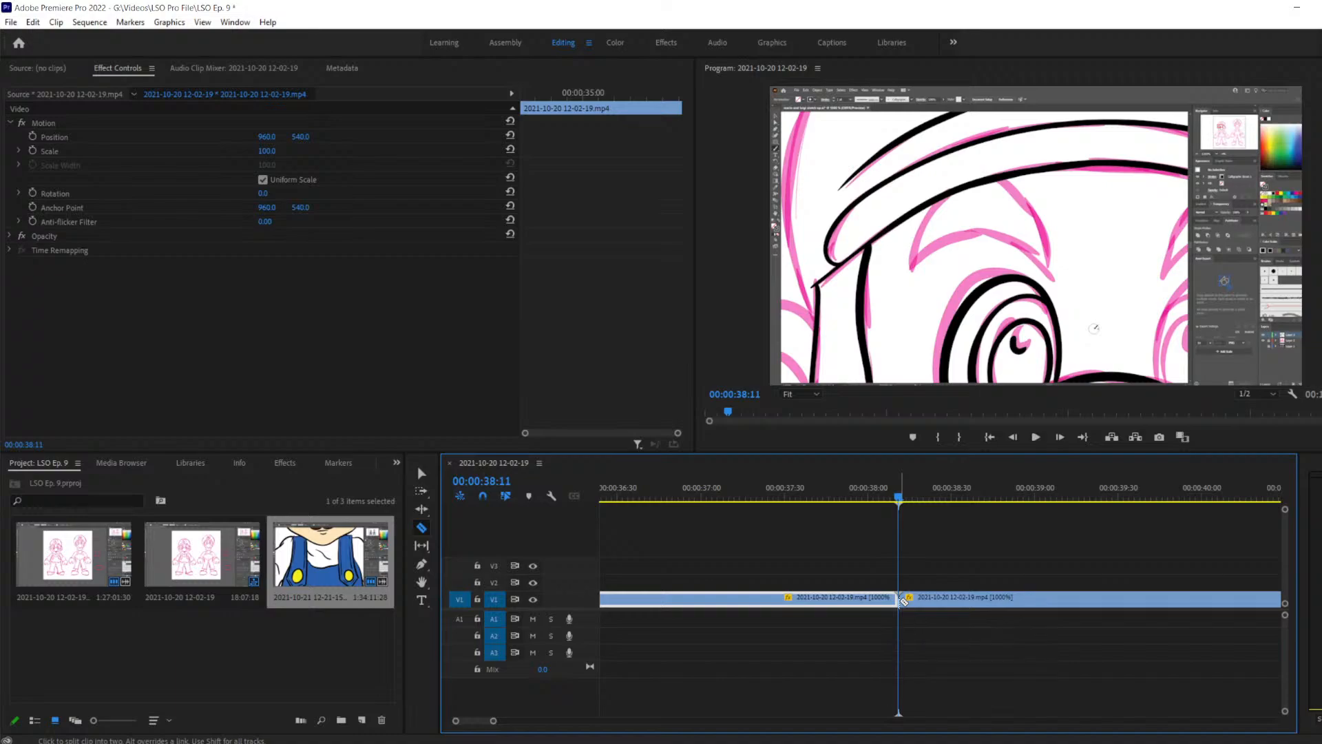
# Find the frame just before the eyebrow is redrawn and split the clip at 00:00:39:45 with the Razor tool
pyautogui.press('Right')
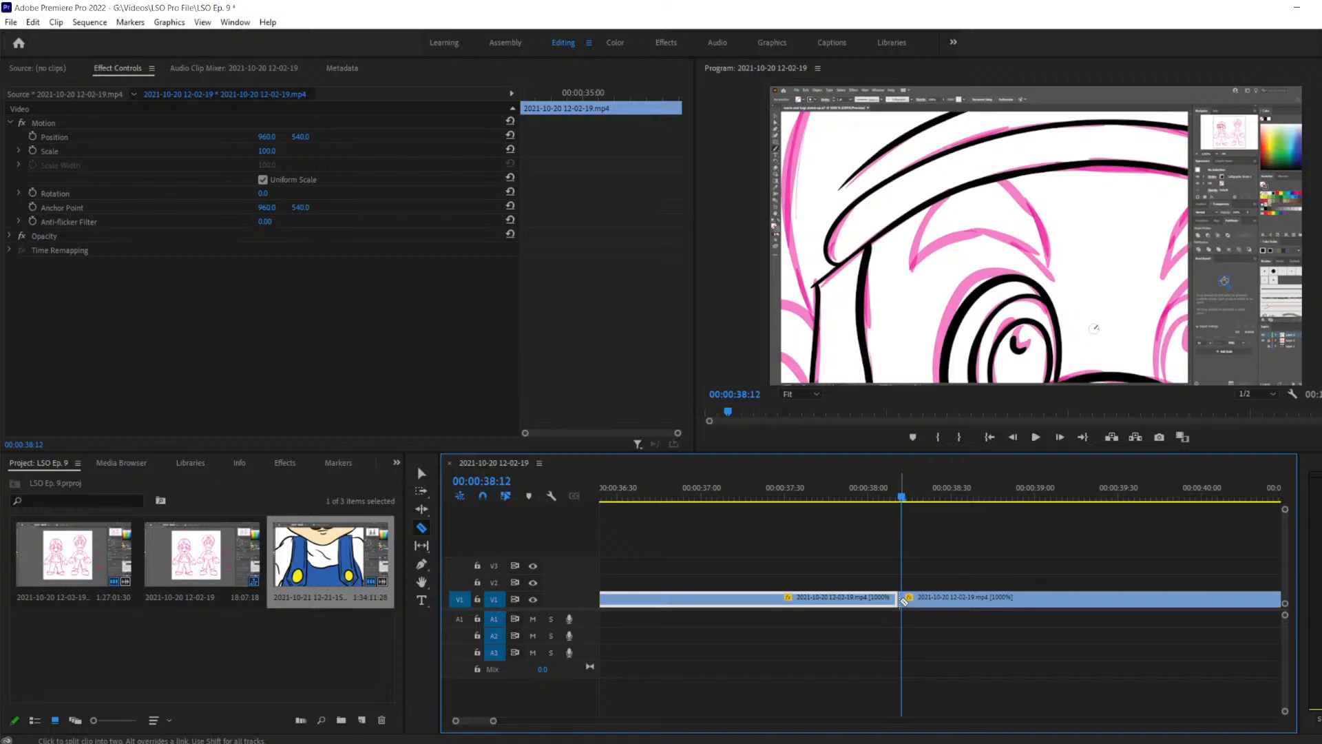
pyautogui.press('space')
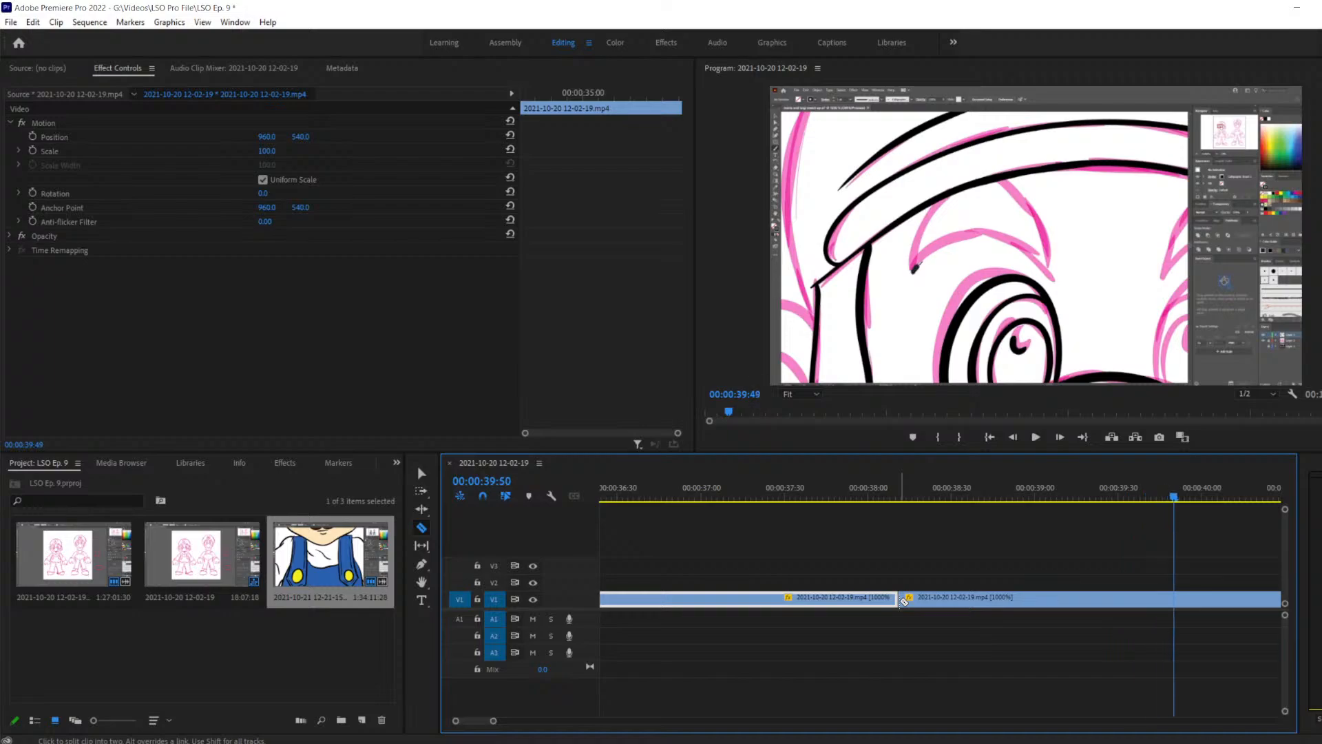
pyautogui.press('Left')
pyautogui.press('Left')
pyautogui.press('Left')
pyautogui.press('Left')
pyautogui.press('Left')
pyautogui.press('Left')
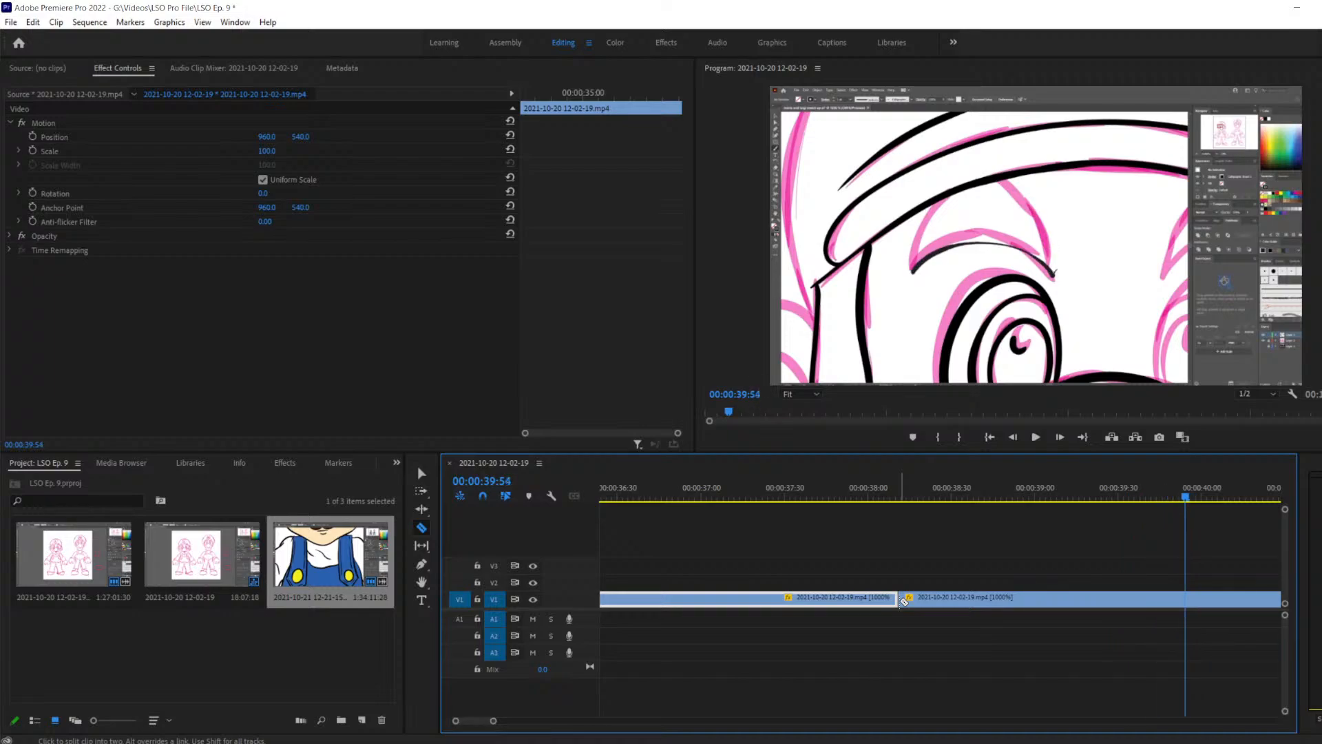
pyautogui.press('Right')
pyautogui.press('Right')
pyautogui.press('Right')
pyautogui.press('Right')
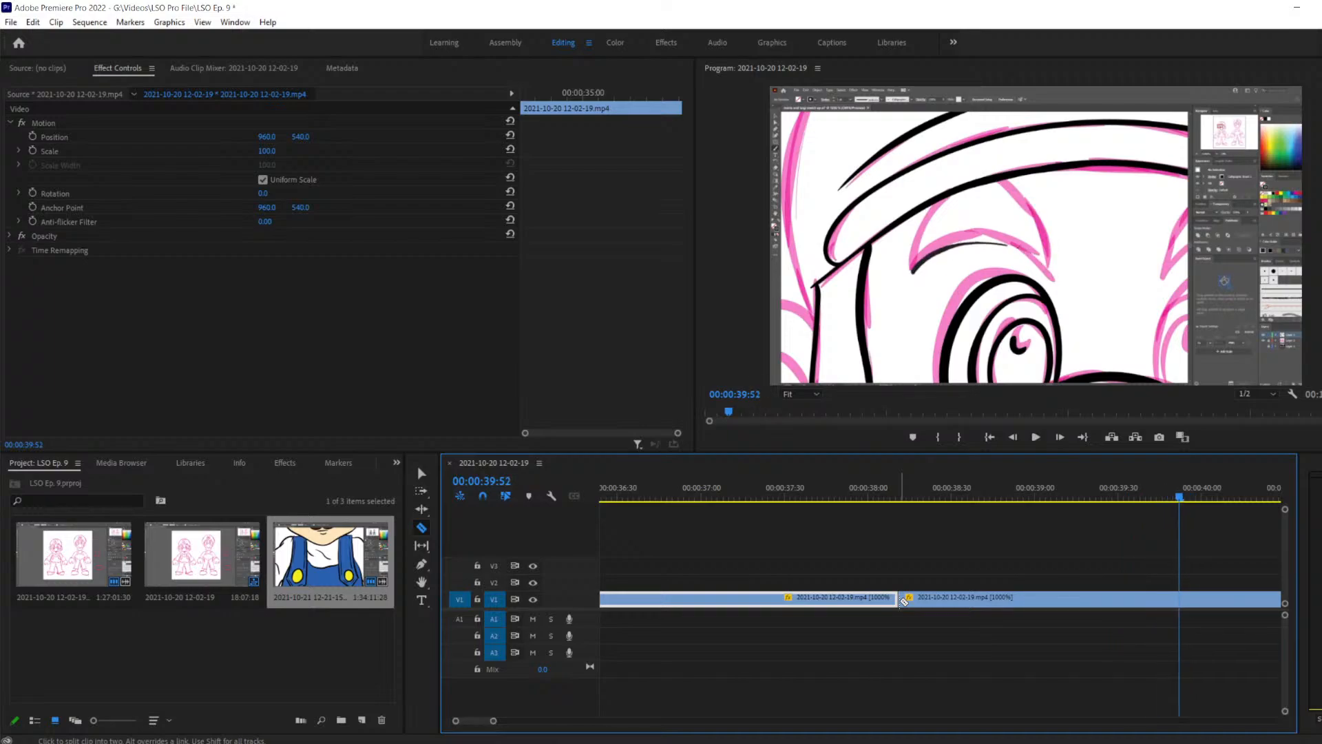
pyautogui.press('Left')
pyautogui.press('Left')
pyautogui.press('Left')
pyautogui.press('Left')
pyautogui.press('Left')
pyautogui.press('Left')
pyautogui.press('Left')
pyautogui.press('Left')
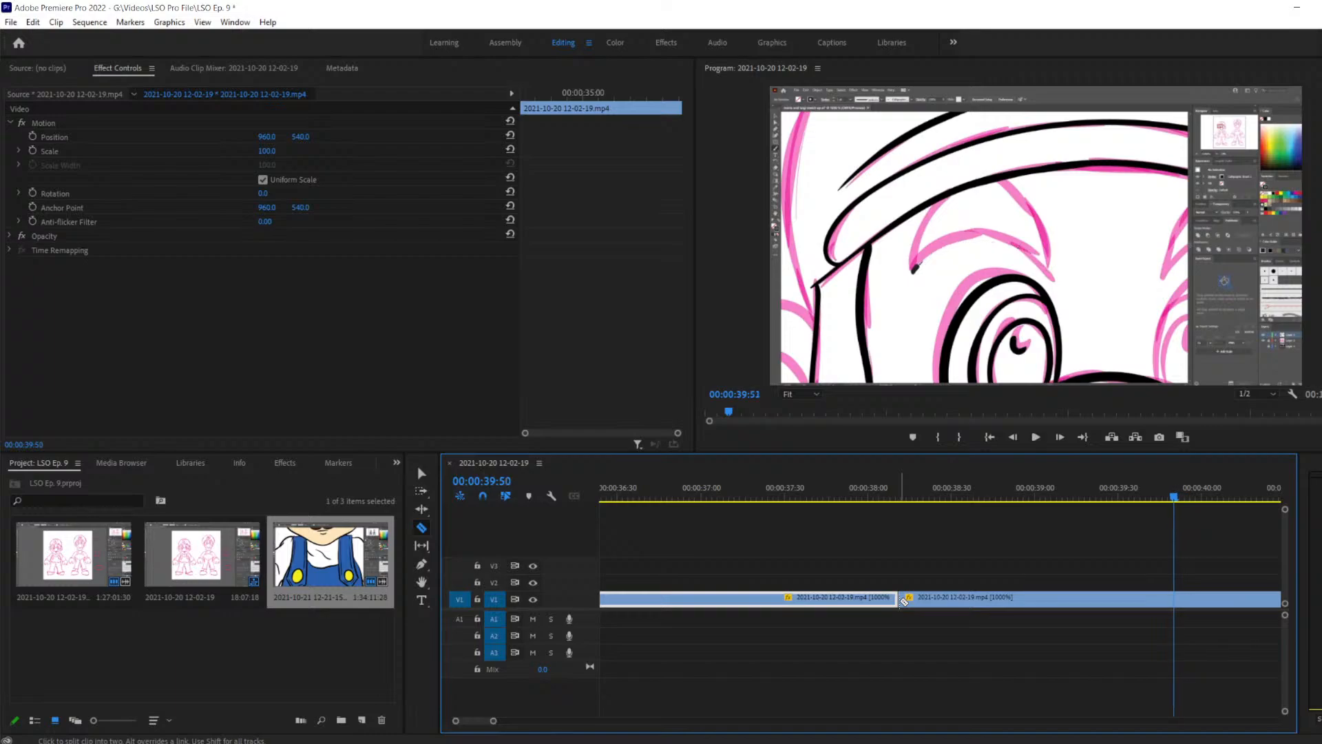
pyautogui.press('Left')
pyautogui.press('Left')
pyautogui.press('Left')
pyautogui.press('Left')
pyautogui.press('Left')
pyautogui.press('Left')
pyautogui.press('Left')
pyautogui.press('Left')
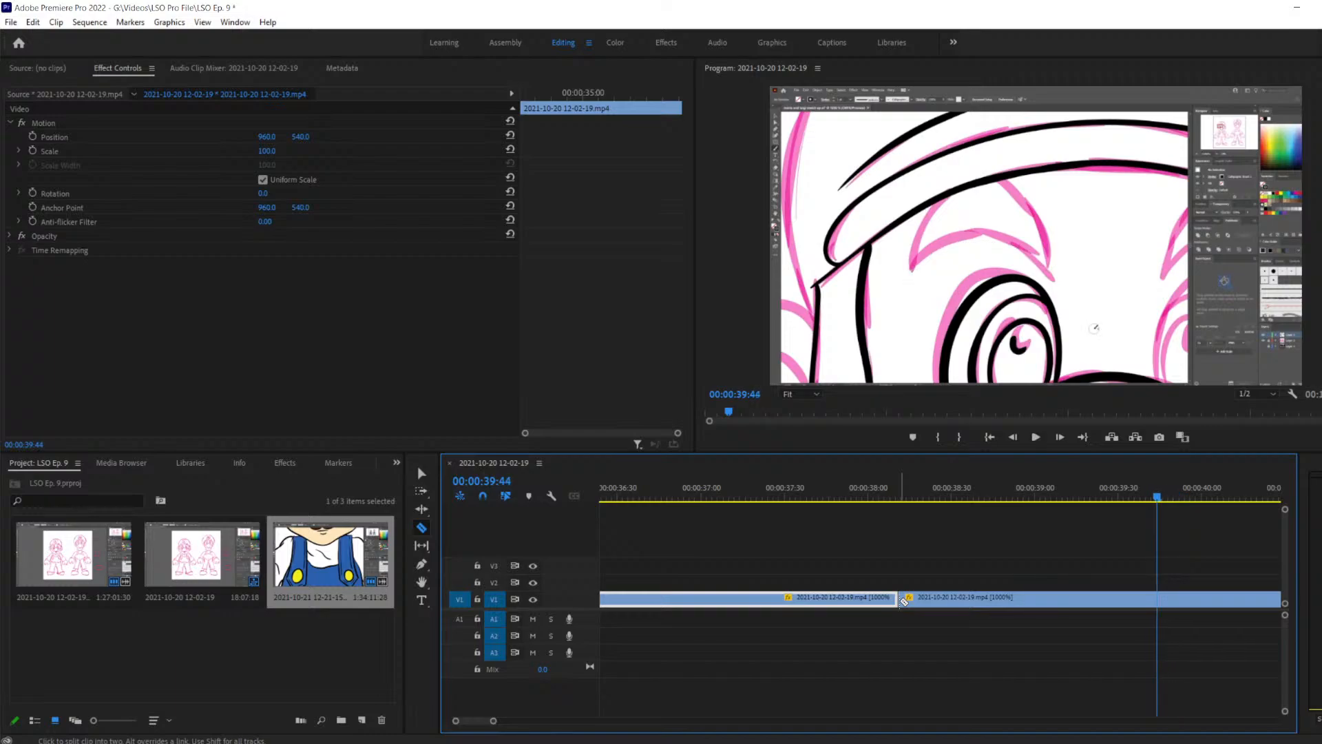
pyautogui.press('Right')
pyautogui.press('Right')
pyautogui.press('Right')
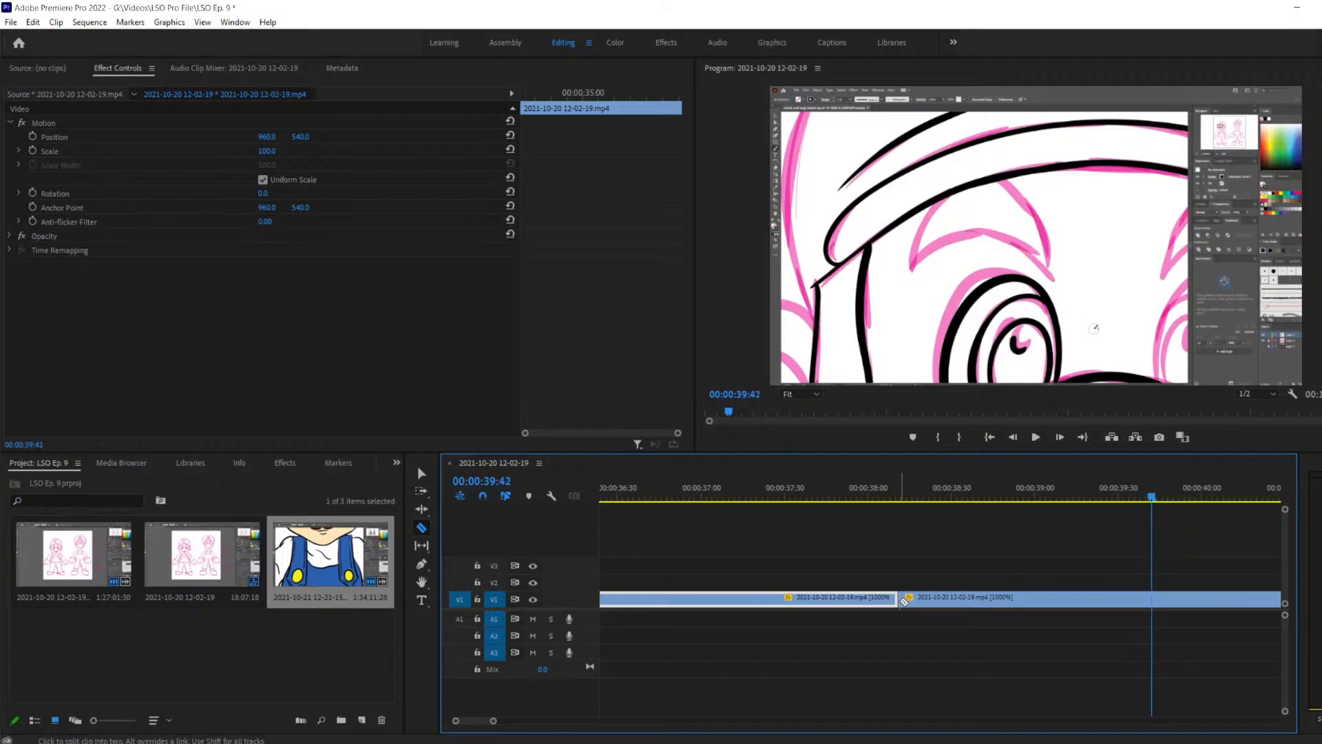
pyautogui.press('Right')
pyautogui.press('Right')
pyautogui.press('Right')
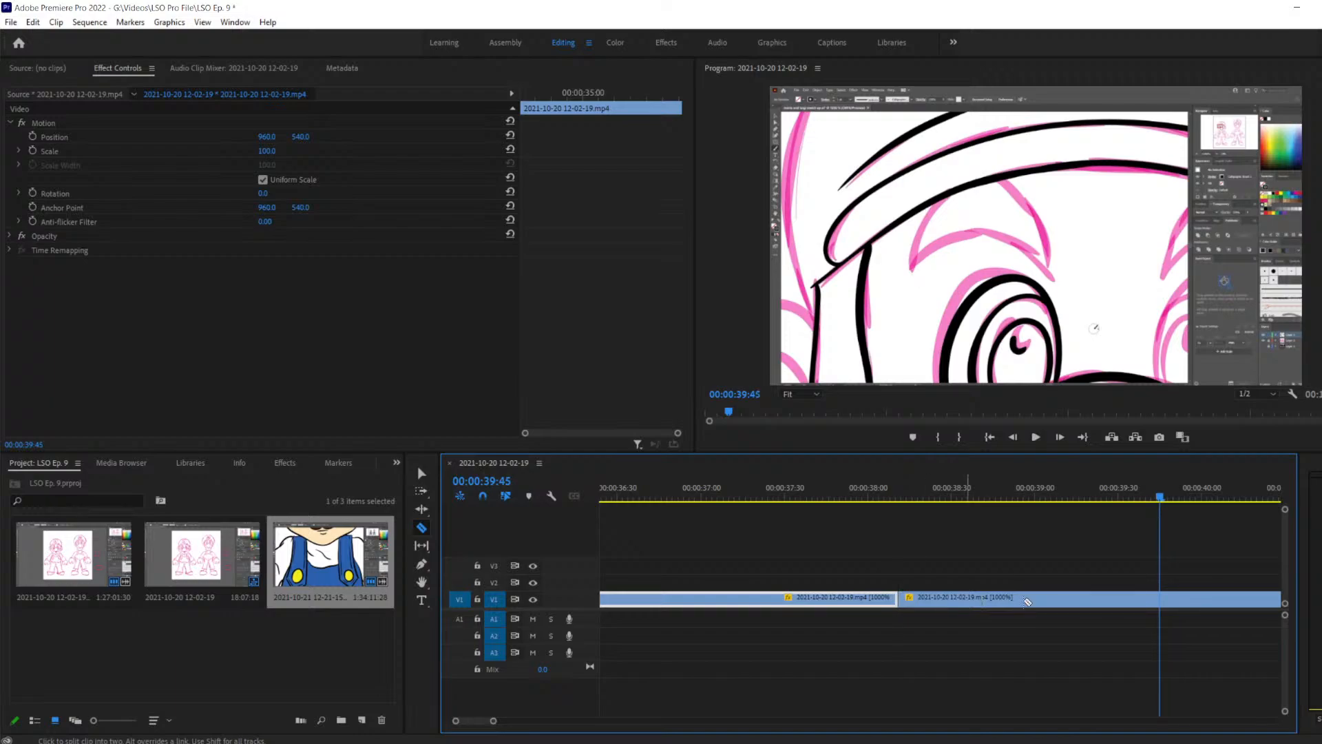
pyautogui.click(1163, 599)
# Delete the idle segment between 00:00:38:11 and 00:00:39:45 and move the following clip back to close the gap
pyautogui.press('v')
pyautogui.click(1105, 601)
pyautogui.press('Delete')
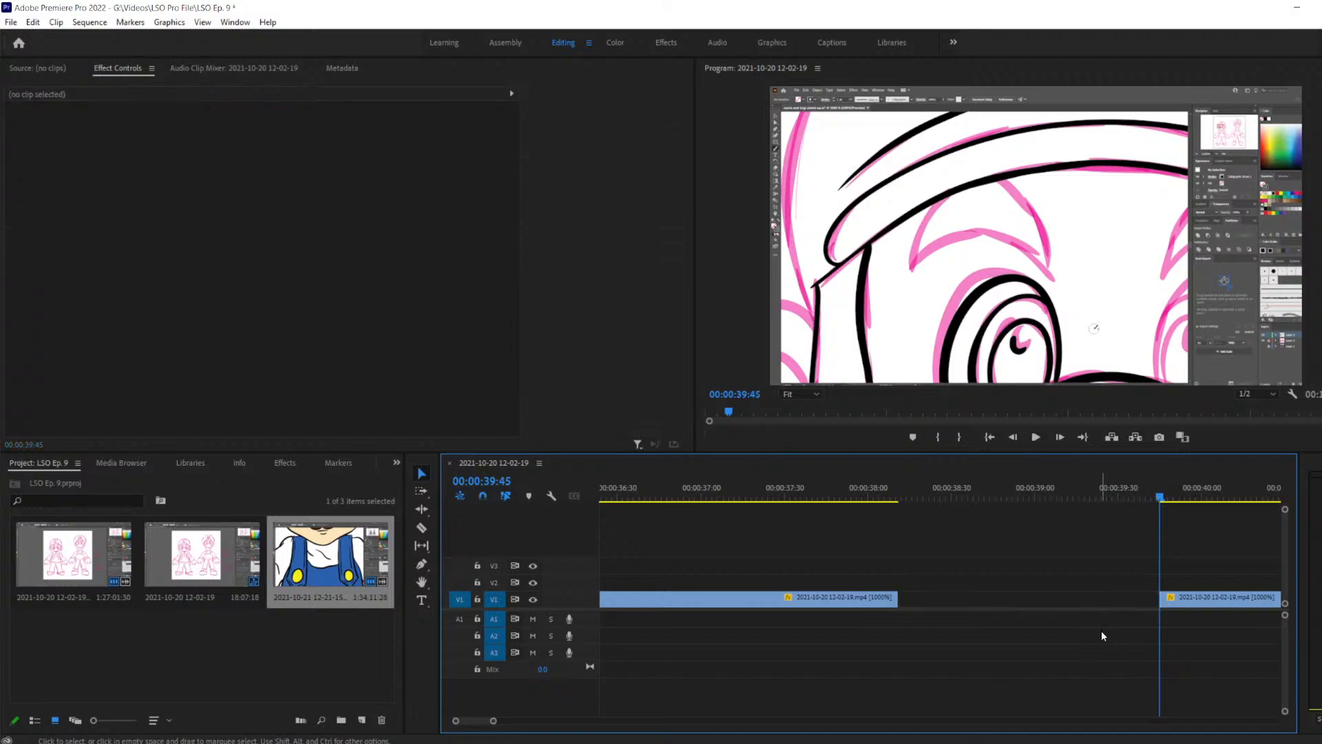
pyautogui.moveTo(1216, 598); pyautogui.dragTo(954, 610)
# Play on from just before the join, find the first frame where the drawing goes idle and split the clip at 00:00:46:32 with the Razor tool
pyautogui.moveTo(1163, 503)
pyautogui.mouseDown()
pyautogui.moveTo(829, 535)
pyautogui.moveTo(884, 538)
pyautogui.mouseUp()
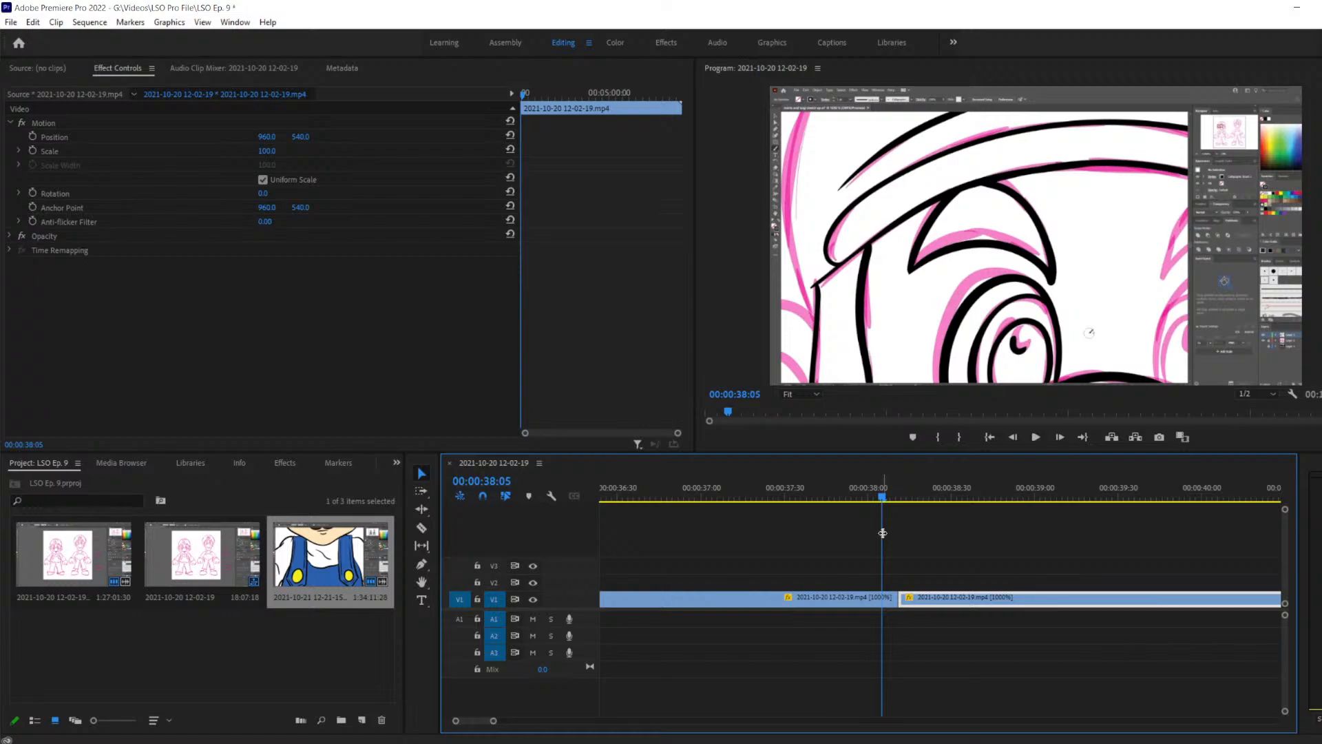
pyautogui.press('space')
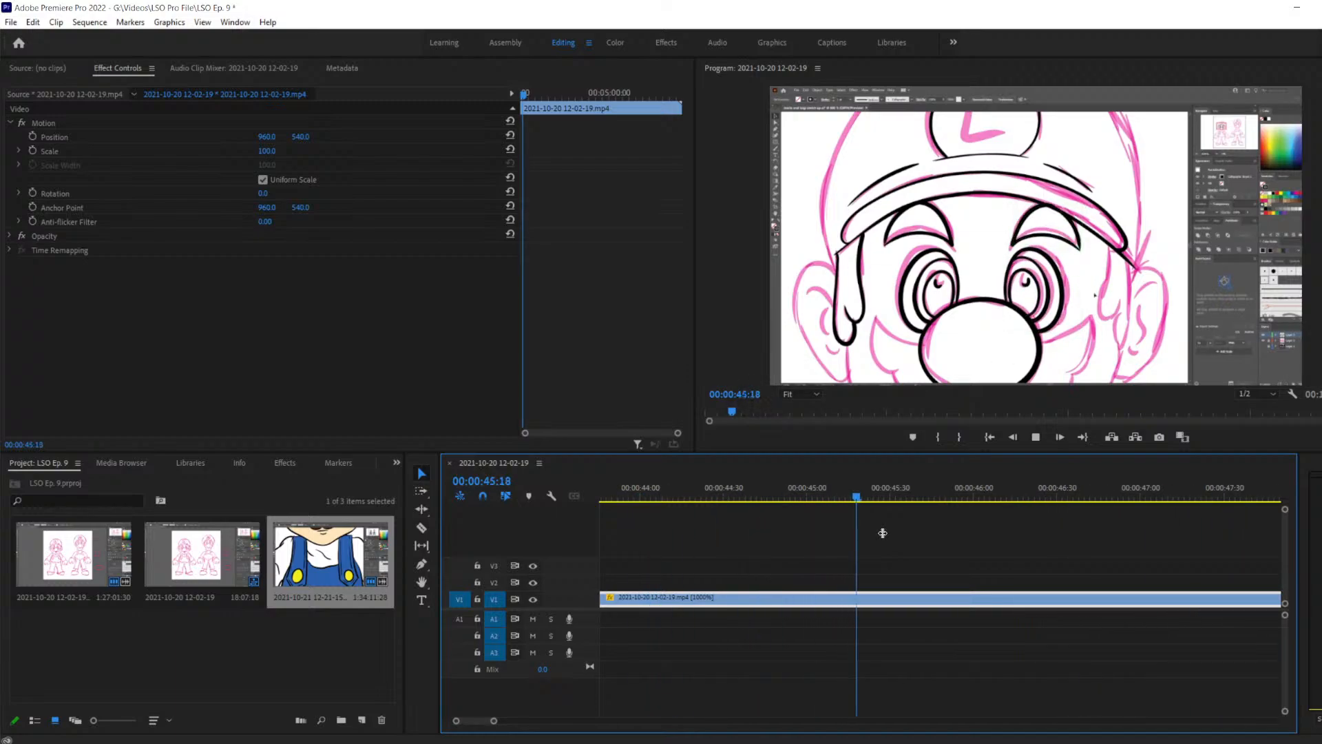
pyautogui.press('space')
pyautogui.press('Left')
pyautogui.press('Left')
pyautogui.press('Left')
pyautogui.press('Left')
pyautogui.press('Left')
pyautogui.press('Left')
pyautogui.press('Left')
pyautogui.press('Left')
pyautogui.press('Left')
pyautogui.press('Left')
pyautogui.press('Left')
pyautogui.press('Left')
pyautogui.press('Left')
pyautogui.press('Left')
pyautogui.press('Left')
pyautogui.press('Left')
pyautogui.press('Left')
pyautogui.press('Left')
pyautogui.press('Left')
pyautogui.press('Left')
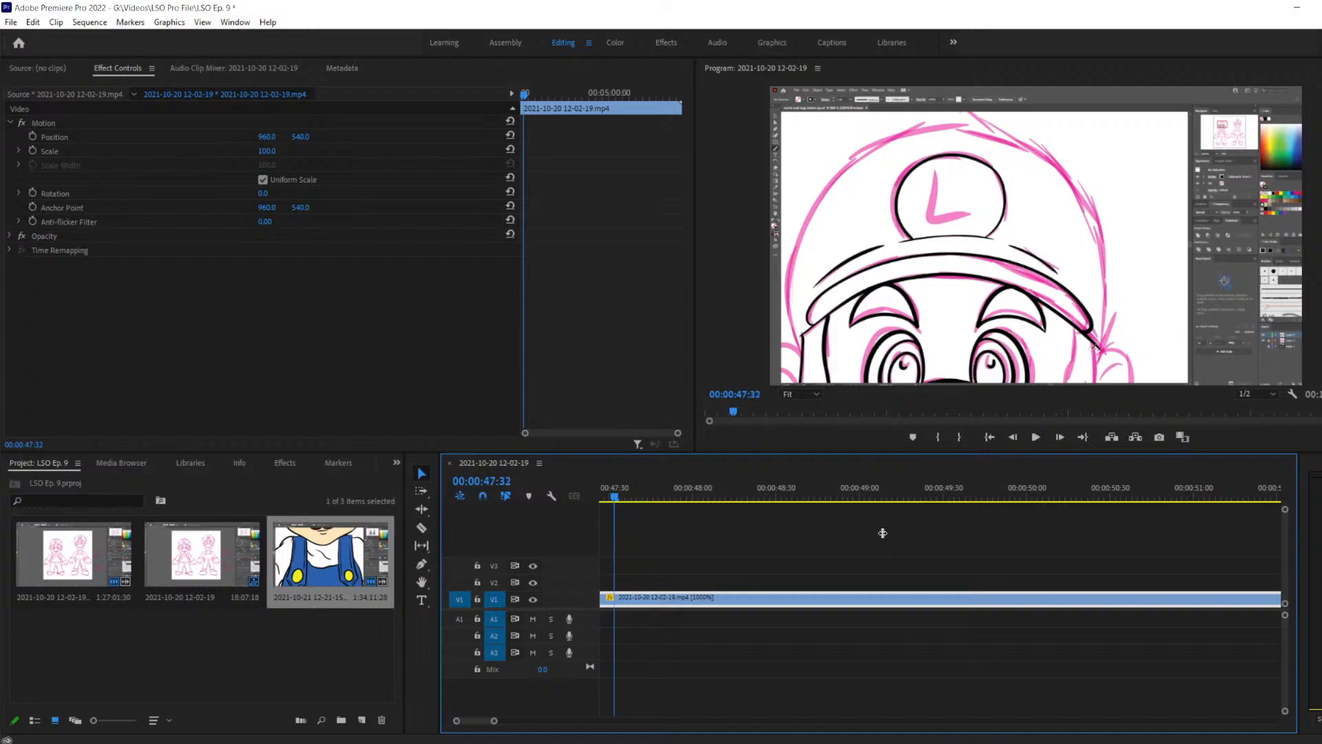
pyautogui.press('Left')
pyautogui.press('Left')
pyautogui.press('Left')
pyautogui.press('Left')
pyautogui.press('Left')
pyautogui.press('Left')
pyautogui.press('Left')
pyautogui.press('Left')
pyautogui.press('Left')
pyautogui.press('Left')
pyautogui.press('Left')
pyautogui.press('Left')
pyautogui.press('Left')
pyautogui.press('Left')
pyautogui.press('Left')
pyautogui.press('Left')
pyautogui.press('Left')
pyautogui.press('Left')
pyautogui.press('Left')
pyautogui.press('Left')
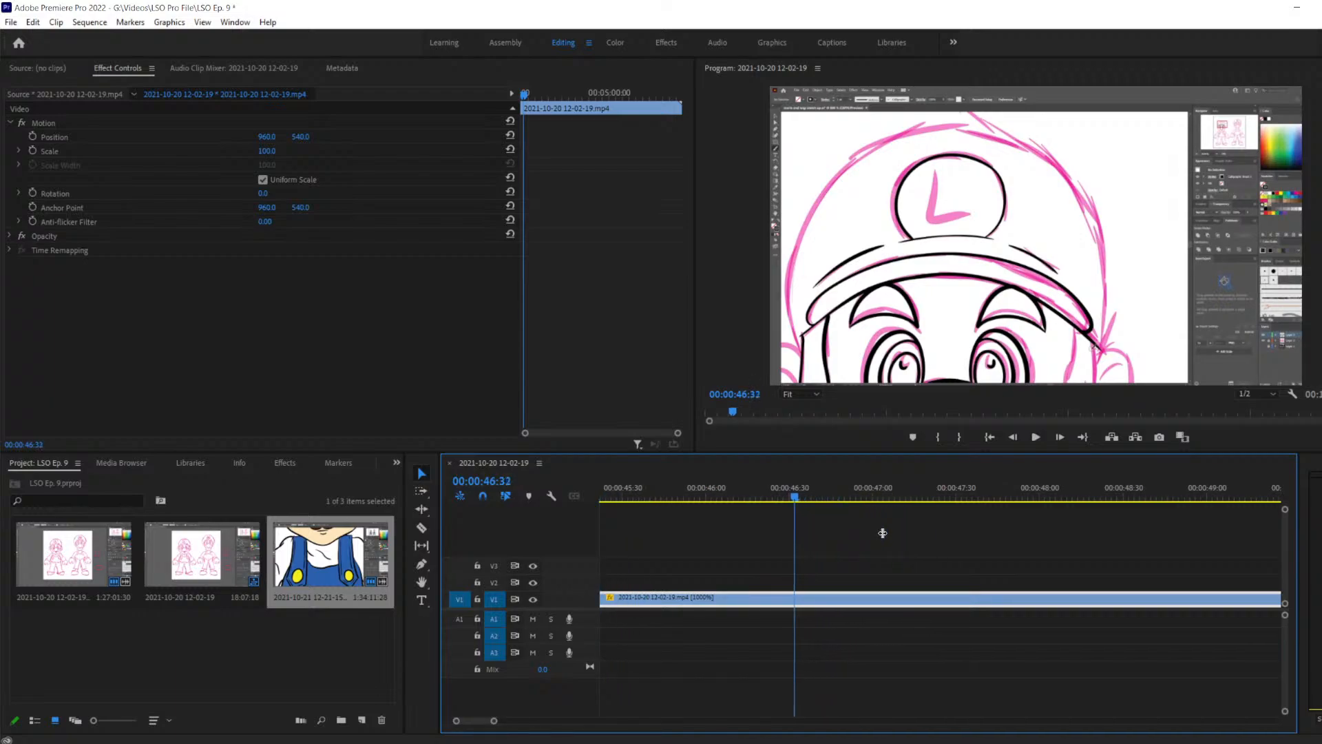
pyautogui.press('Right')
pyautogui.press('Right')
pyautogui.press('Right')
pyautogui.press('Right')
pyautogui.press('Right')
pyautogui.press('Right')
pyautogui.press('Right')
pyautogui.press('Right')
pyautogui.press('Right')
pyautogui.press('Right')
pyautogui.press('Right')
pyautogui.press('Right')
pyautogui.press('Right')
pyautogui.press('Right')
pyautogui.press('Right')
pyautogui.press('Right')
pyautogui.press('Right')
pyautogui.press('Right')
pyautogui.press('Right')
pyautogui.press('Right')
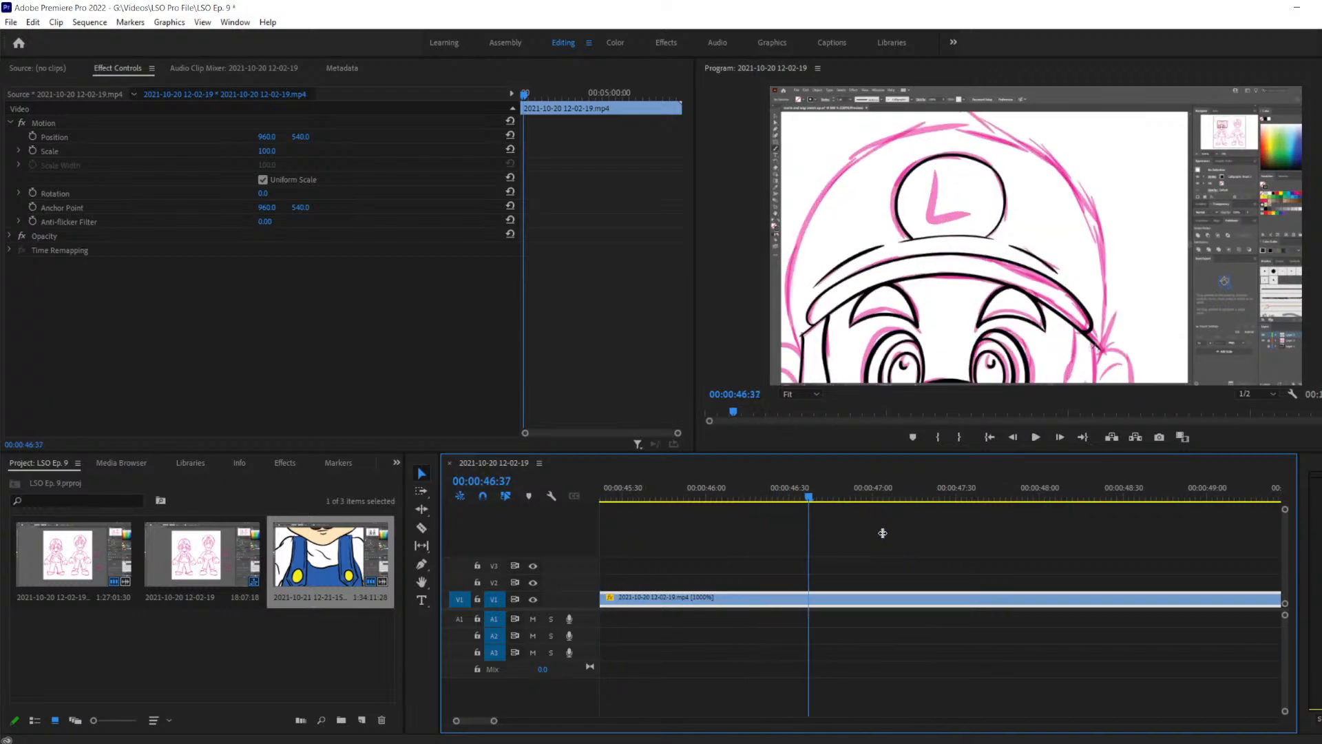
pyautogui.press('Left')
pyautogui.press('Left')
pyautogui.press('Left')
pyautogui.press('Left')
pyautogui.press('Left')
pyautogui.press('Left')
pyautogui.press('Left')
pyautogui.press('Left')
pyautogui.press('Left')
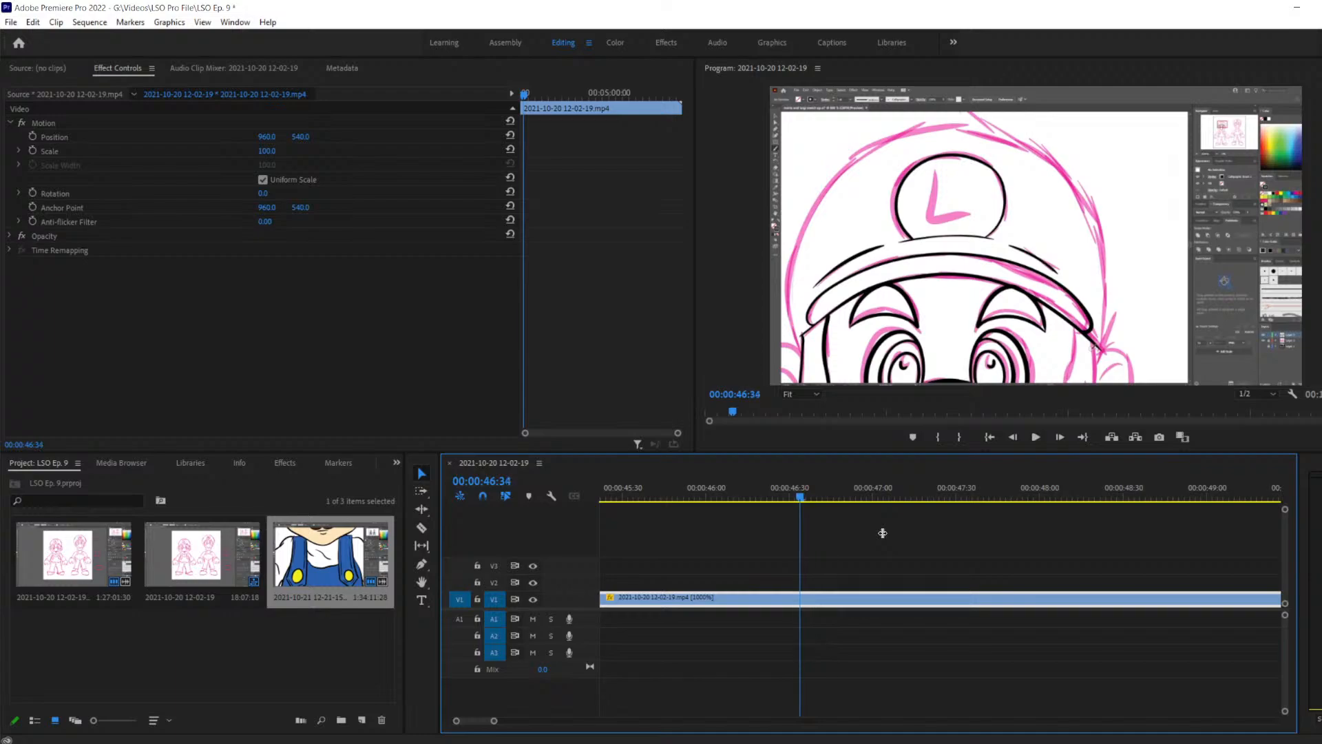
pyautogui.press('Right')
pyautogui.press('Right')
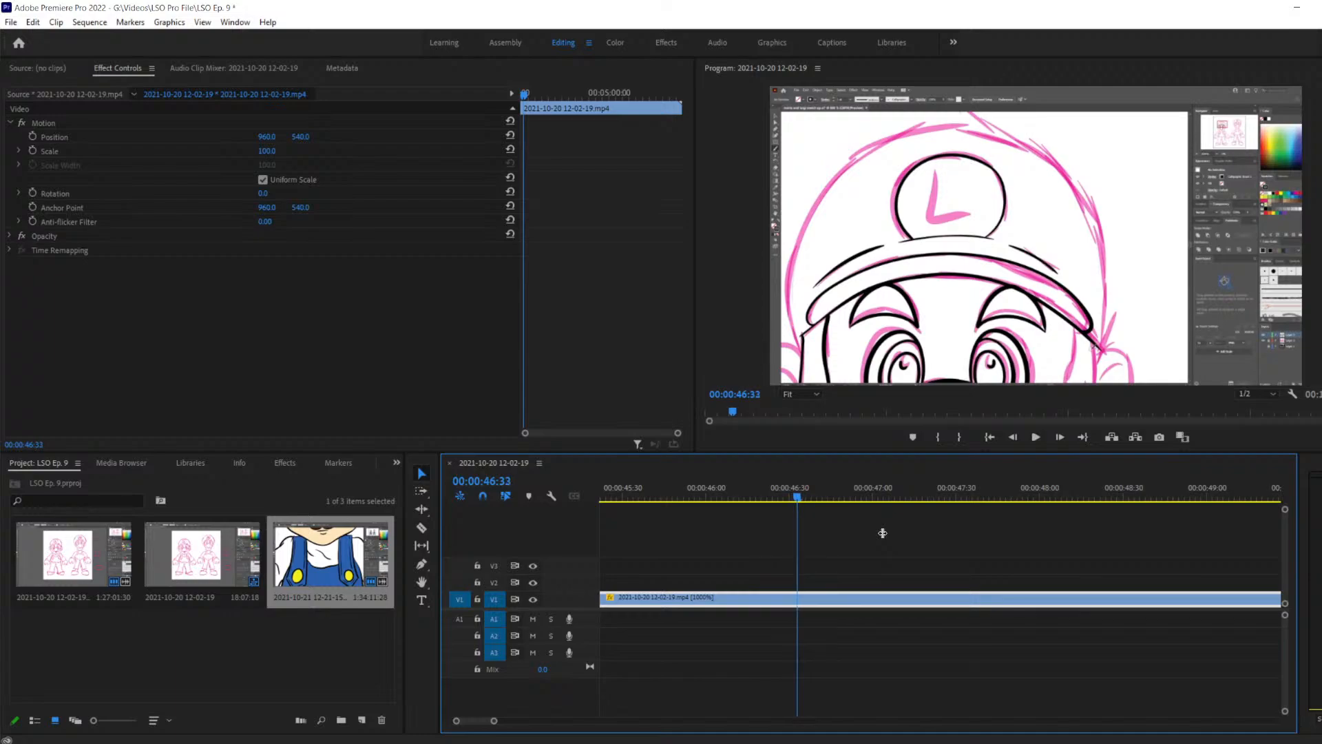
pyautogui.press('c')
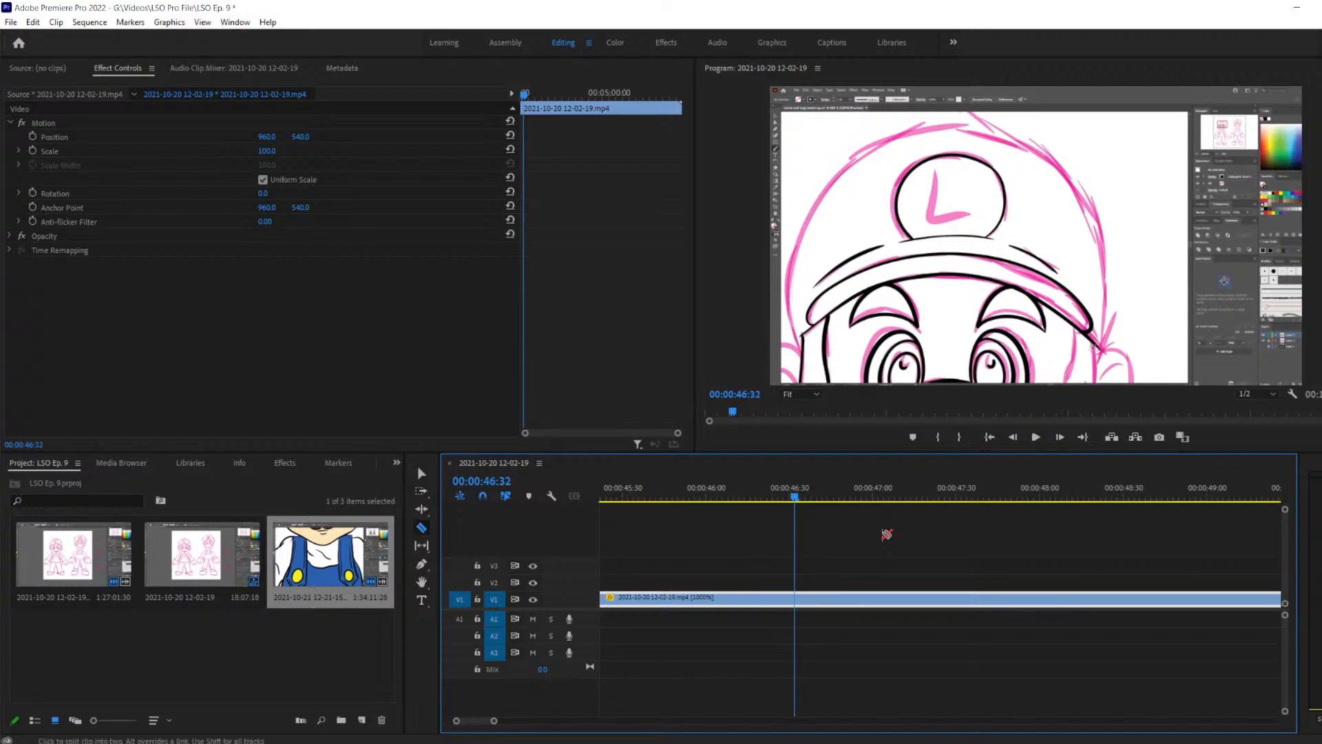
pyautogui.click(796, 599)
# Find the frame just before the drawing resumes after the idle stretch and split the clip at 00:00:50:19 with the Razor tool
pyautogui.press('Right')
pyautogui.press('Right')
pyautogui.press('Right')
pyautogui.press('Right')
pyautogui.press('Right')
pyautogui.press('Right')
pyautogui.press('Right')
pyautogui.press('Right')
pyautogui.press('Right')
pyautogui.press('Right')
pyautogui.press('Right')
pyautogui.press('Right')
pyautogui.press('Right')
pyautogui.press('Right')
pyautogui.press('Right')
pyautogui.press('Right')
pyautogui.press('Right')
pyautogui.press('Right')
pyautogui.press('Right')
pyautogui.press('Right')
pyautogui.press('Right')
pyautogui.press('Right')
pyautogui.press('Right')
pyautogui.press('Right')
pyautogui.press('Right')
pyautogui.press('Right')
pyautogui.press('Right')
pyautogui.press('Right')
pyautogui.press('Right')
pyautogui.press('Right')
pyautogui.press('Right')
pyautogui.press('Right')
pyautogui.press('Right')
pyautogui.press('Right')
pyautogui.press('Right')
pyautogui.press('Right')
pyautogui.press('Right')
pyautogui.press('Right')
pyautogui.press('Right')
pyautogui.press('Right')
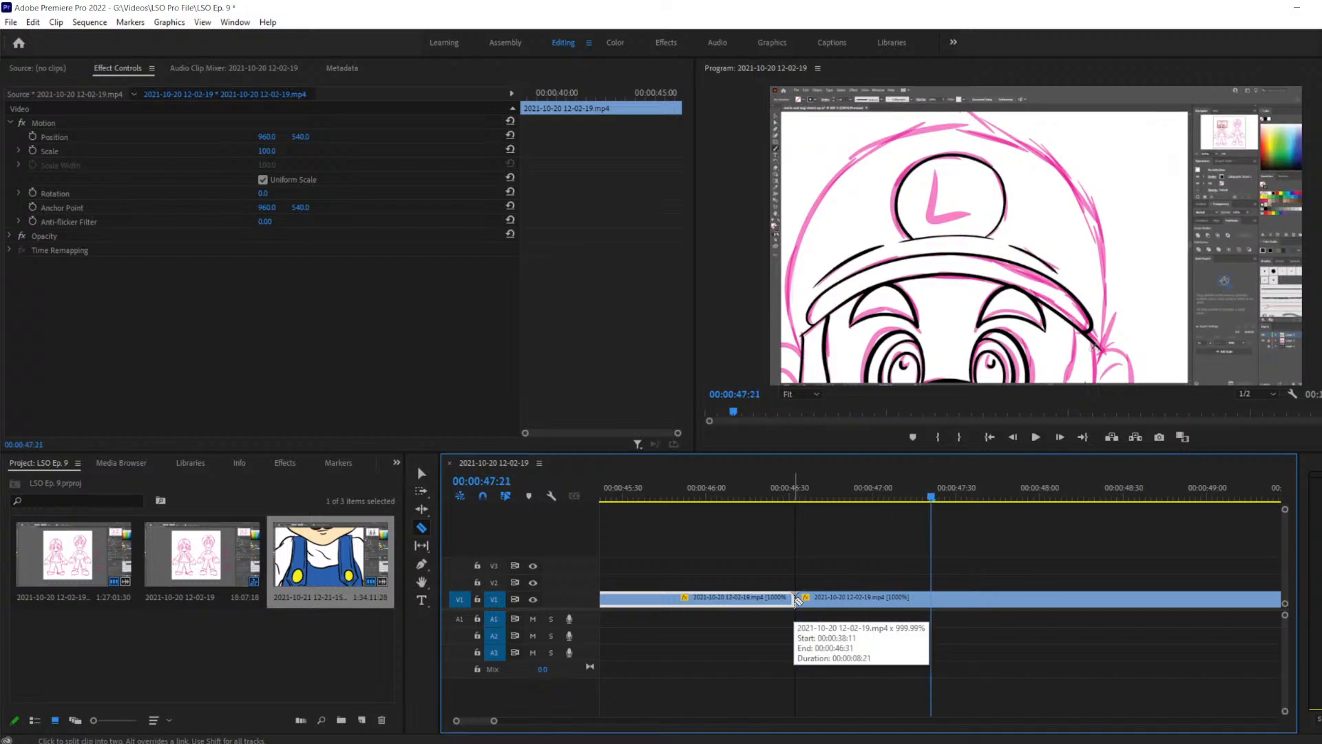
pyautogui.press('Right')
pyautogui.press('Right')
pyautogui.press('Right')
pyautogui.press('Right')
pyautogui.press('Right')
pyautogui.press('Right')
pyautogui.press('Right')
pyautogui.press('Right')
pyautogui.press('Right')
pyautogui.press('Right')
pyautogui.press('Right')
pyautogui.press('Right')
pyautogui.press('Right')
pyautogui.press('Right')
pyautogui.press('Right')
pyautogui.press('Right')
pyautogui.press('Right')
pyautogui.press('Right')
pyautogui.press('Right')
pyautogui.press('Right')
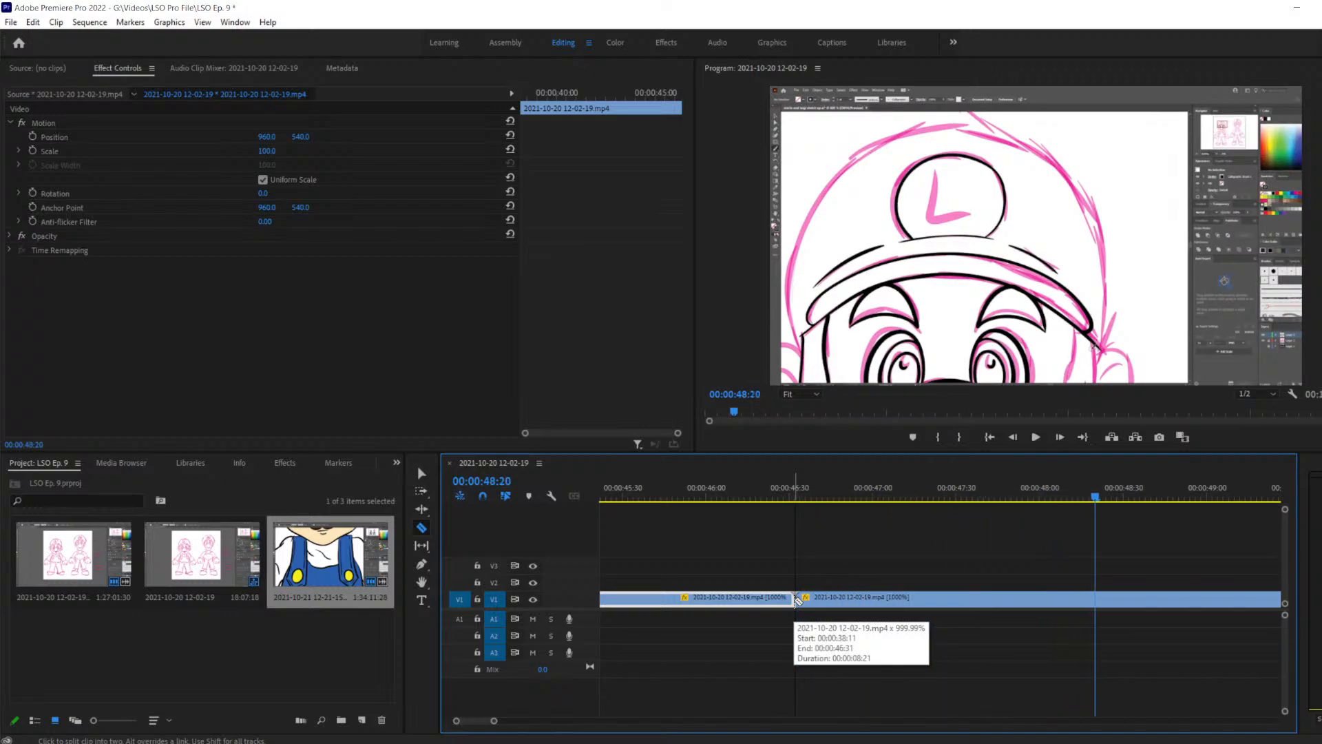
pyautogui.press('Right')
pyautogui.press('Right')
pyautogui.press('Right')
pyautogui.press('Right')
pyautogui.press('Right')
pyautogui.press('Right')
pyautogui.press('Right')
pyautogui.press('Right')
pyautogui.press('Right')
pyautogui.press('Right')
pyautogui.press('Right')
pyautogui.press('Right')
pyautogui.press('Right')
pyautogui.press('Right')
pyautogui.press('Right')
pyautogui.press('Right')
pyautogui.press('Right')
pyautogui.press('Right')
pyautogui.press('Right')
pyautogui.press('Right')
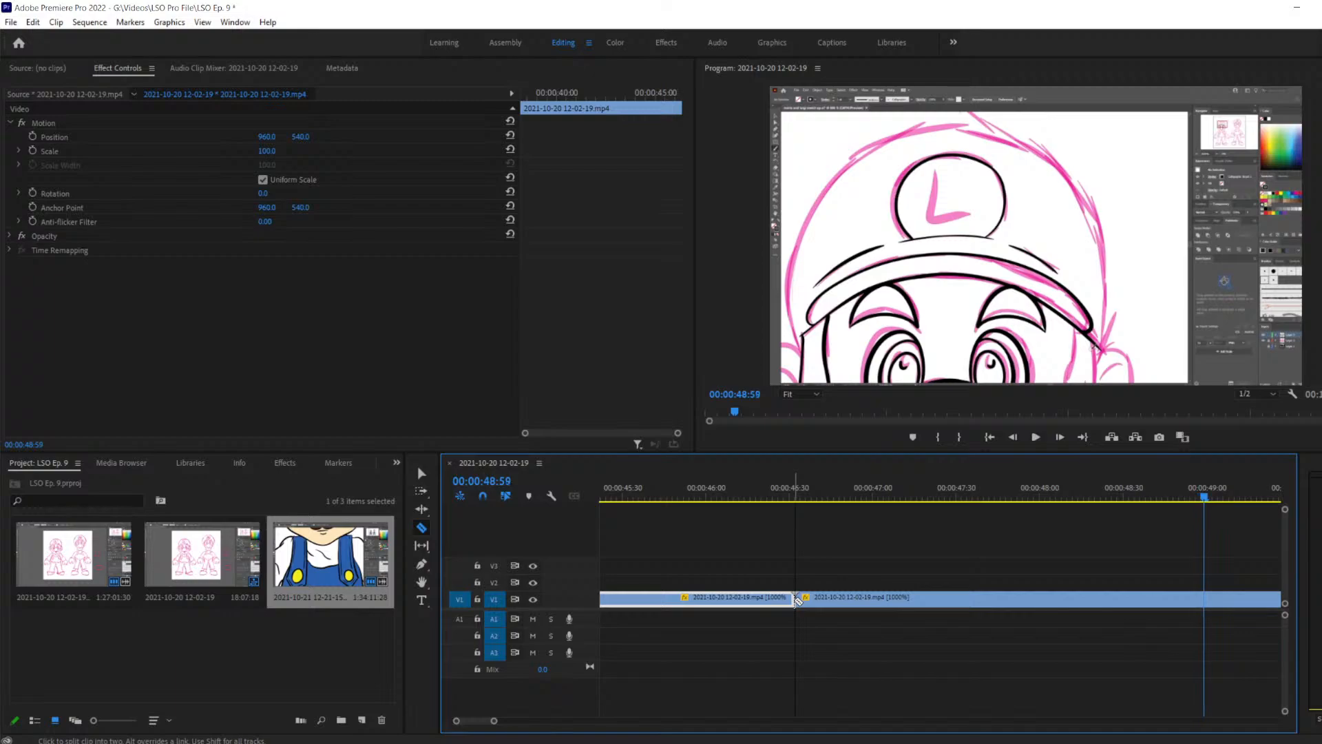
pyautogui.press('Right')
pyautogui.press('Right')
pyautogui.press('Right')
pyautogui.press('Right')
pyautogui.press('Right')
pyautogui.press('Right')
pyautogui.press('Right')
pyautogui.press('Right')
pyautogui.press('Right')
pyautogui.press('Right')
pyautogui.press('Right')
pyautogui.press('Right')
pyautogui.press('Right')
pyautogui.press('Right')
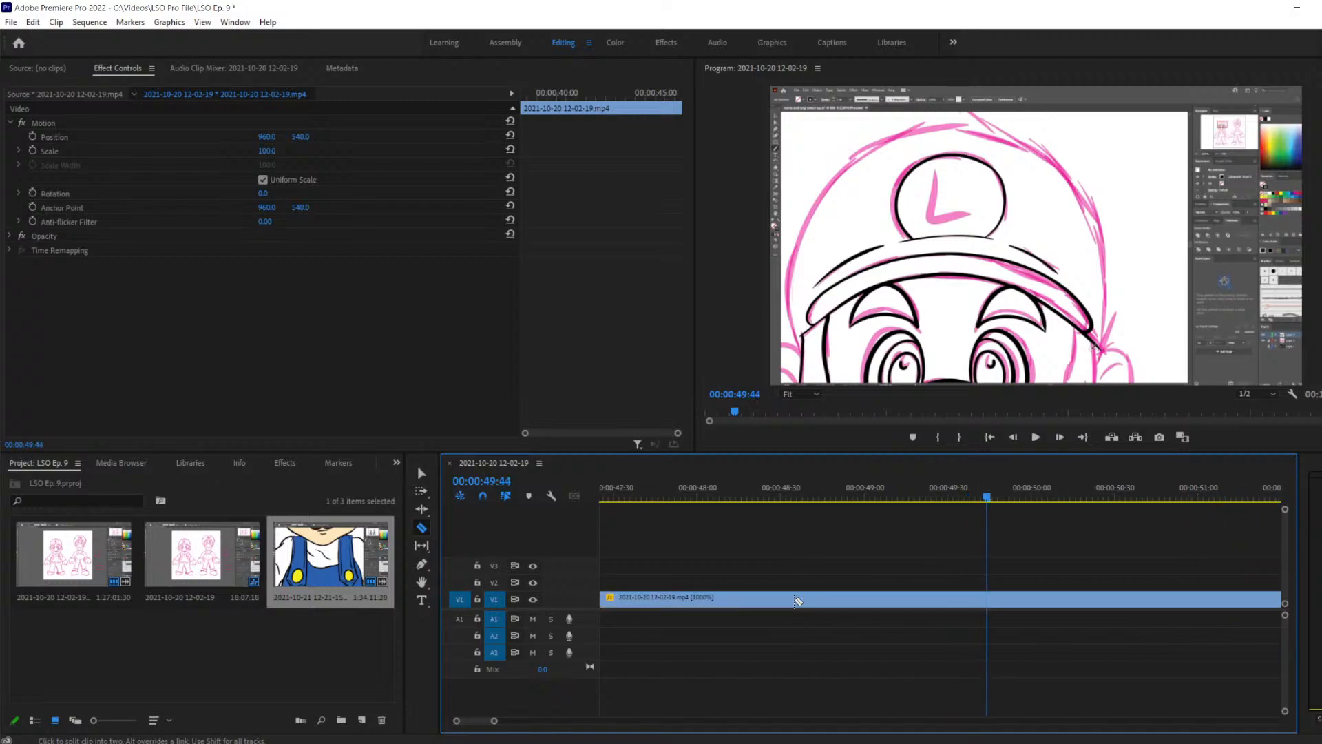
pyautogui.press('space')
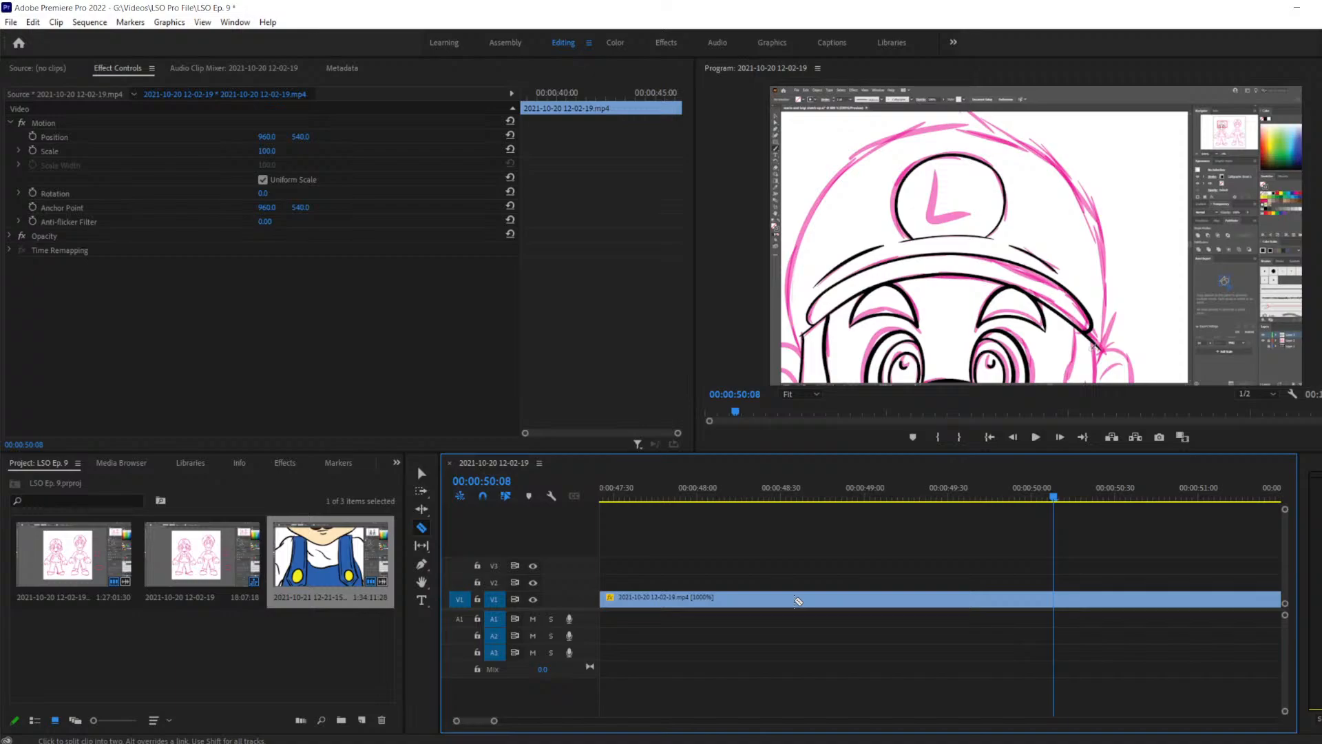
pyautogui.press('Right')
pyautogui.press('Right')
pyautogui.press('Right')
pyautogui.press('Right')
pyautogui.press('Right')
pyautogui.press('Right')
pyautogui.press('Right')
pyautogui.press('Right')
pyautogui.press('Right')
pyautogui.press('Right')
pyautogui.press('Right')
pyautogui.press('Right')
pyautogui.press('Right')
pyautogui.press('Right')
pyautogui.press('Right')
pyautogui.press('Right')
pyautogui.press('Right')
pyautogui.press('Right')
pyautogui.press('Right')
pyautogui.press('Right')
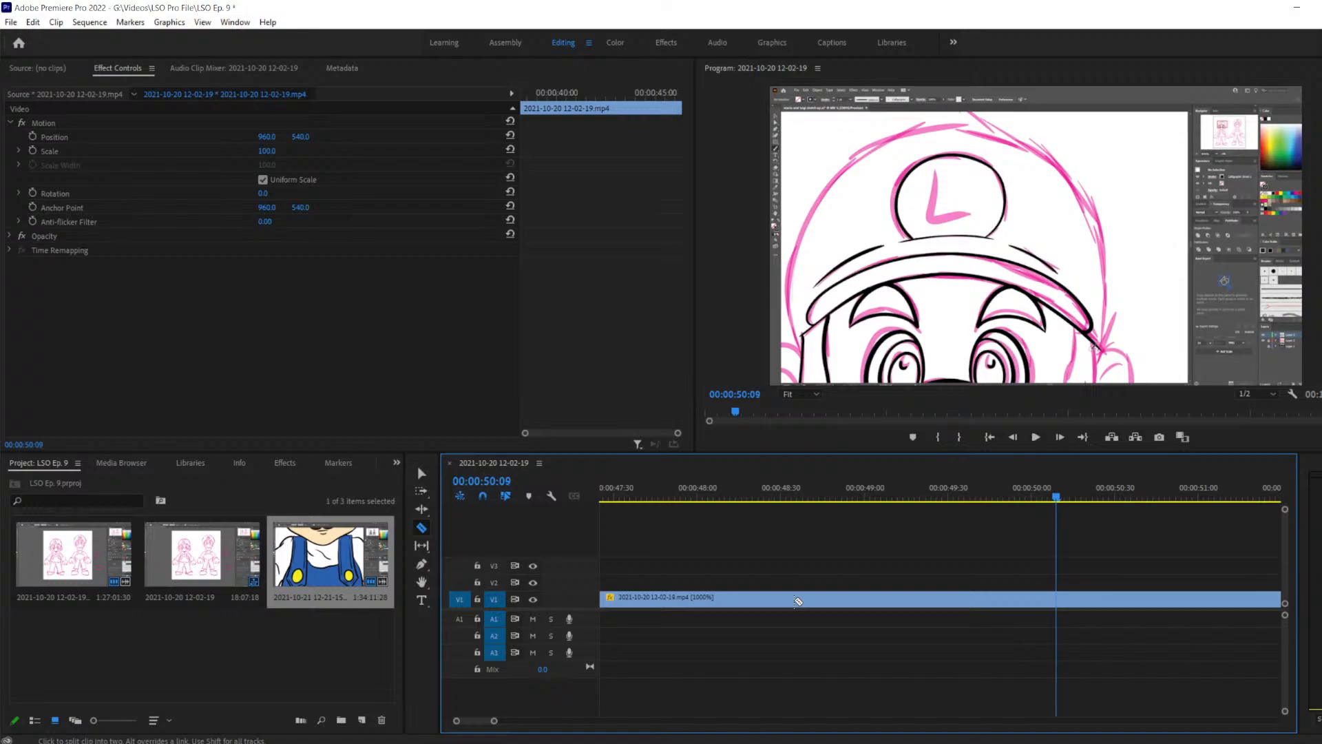
pyautogui.press('Left')
pyautogui.press('Left')
pyautogui.press('Left')
pyautogui.press('Left')
pyautogui.press('Left')
pyautogui.press('Left')
pyautogui.press('Left')
pyautogui.press('Left')
pyautogui.press('Left')
pyautogui.press('Left')
pyautogui.press('Left')
pyautogui.press('Left')
pyautogui.press('Left')
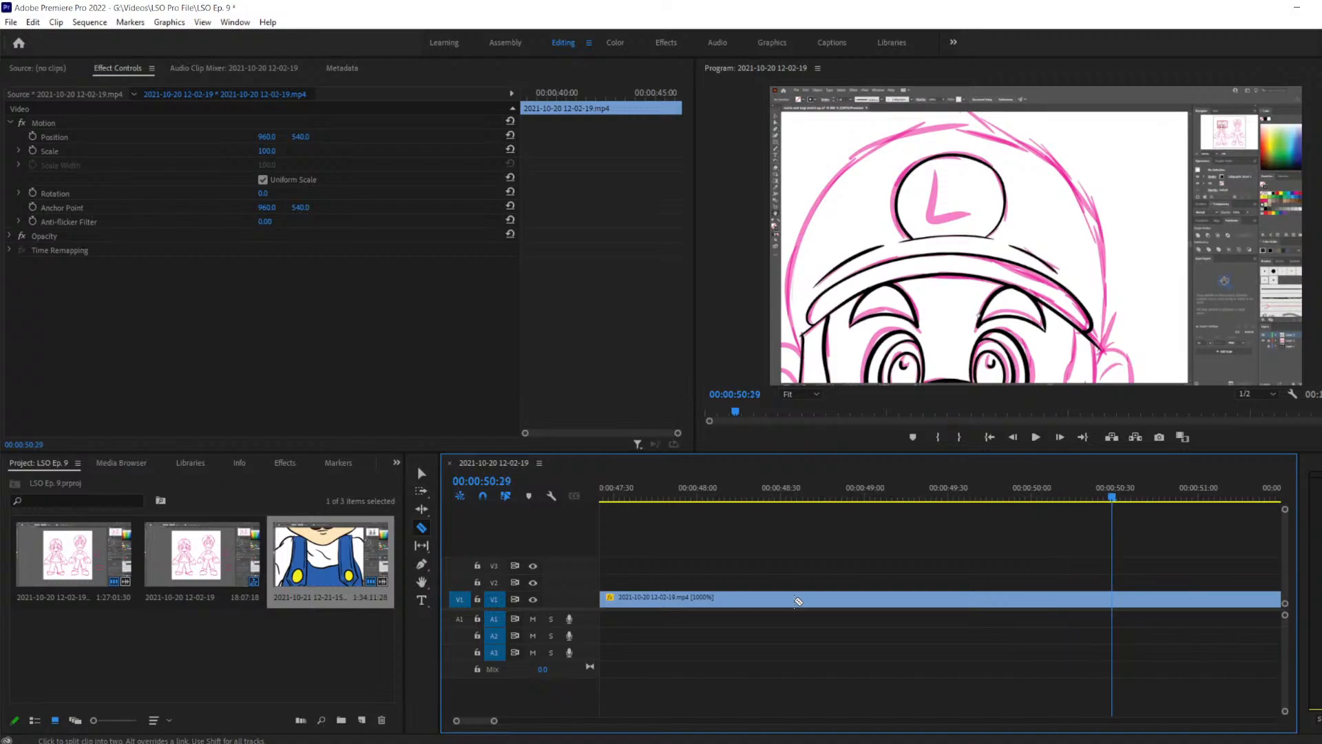
pyautogui.press('Right')
pyautogui.press('Right')
pyautogui.press('Right')
pyautogui.press('Right')
pyautogui.press('Right')
pyautogui.press('Right')
pyautogui.press('Left')
pyautogui.press('Left')
pyautogui.press('Left')
pyautogui.press('Left')
pyautogui.press('Left')
pyautogui.press('Left')
pyautogui.press('Right')
pyautogui.press('Right')
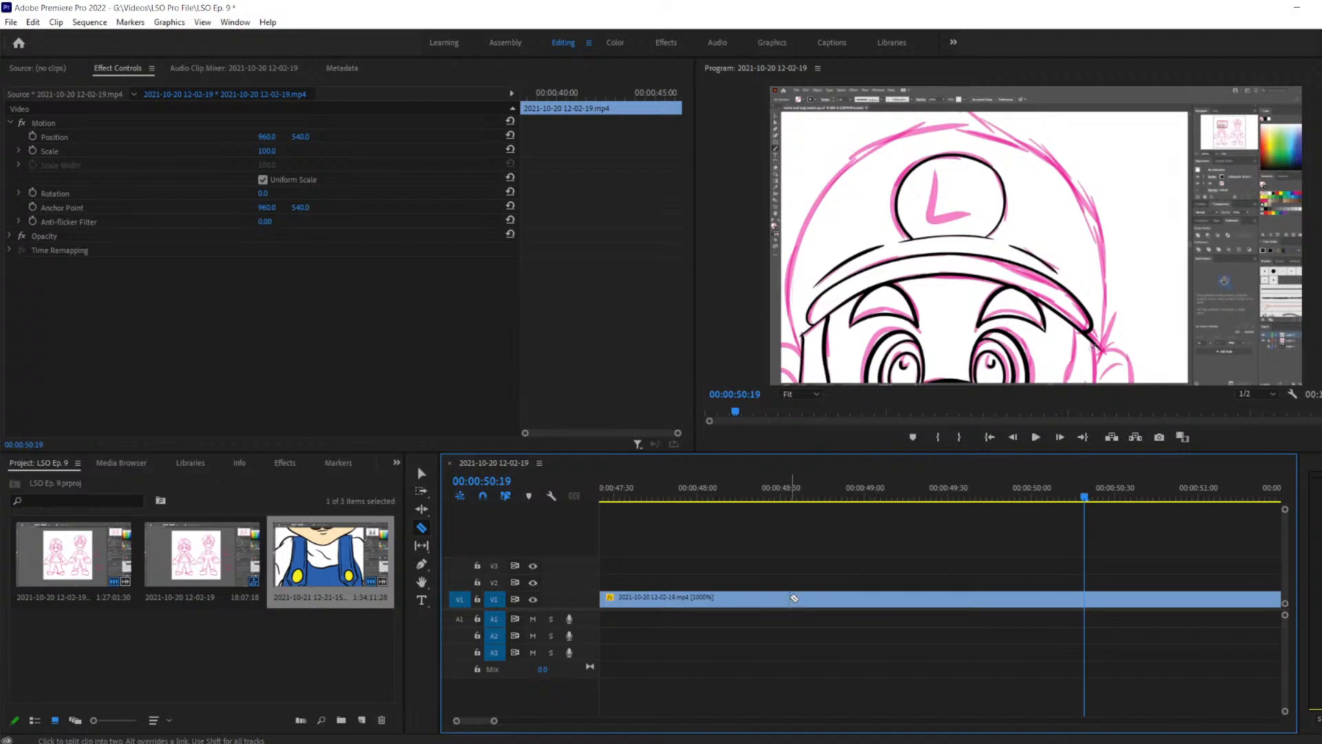
pyautogui.click(1090, 601)
# Delete the idle segment between 00:00:46:32 and 00:00:50:19 and move the following clip back to close the gap
pyautogui.press('v')
pyautogui.moveTo(970, 552); pyautogui.dragTo(1014, 713)
pyautogui.press('Delete')
pyautogui.scroll(-4, 972, 629)
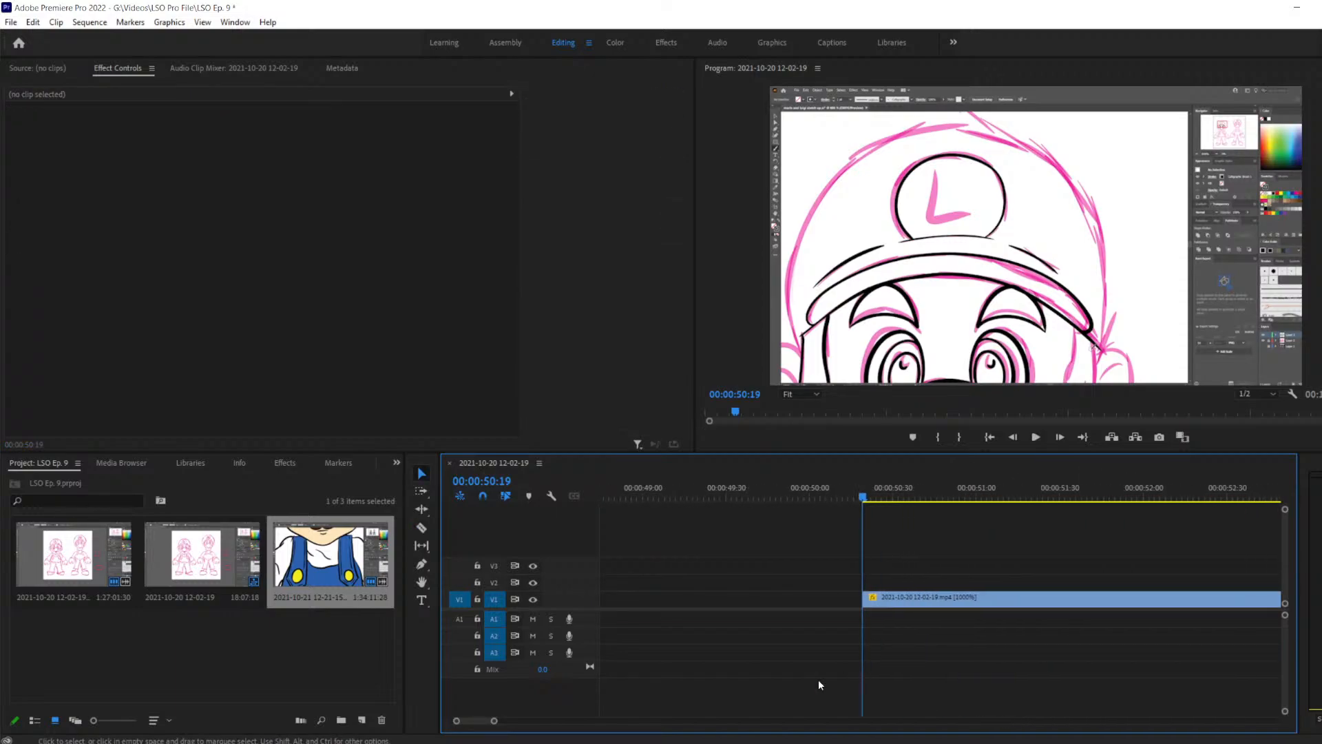
pyautogui.scroll(-5, 460, 723)
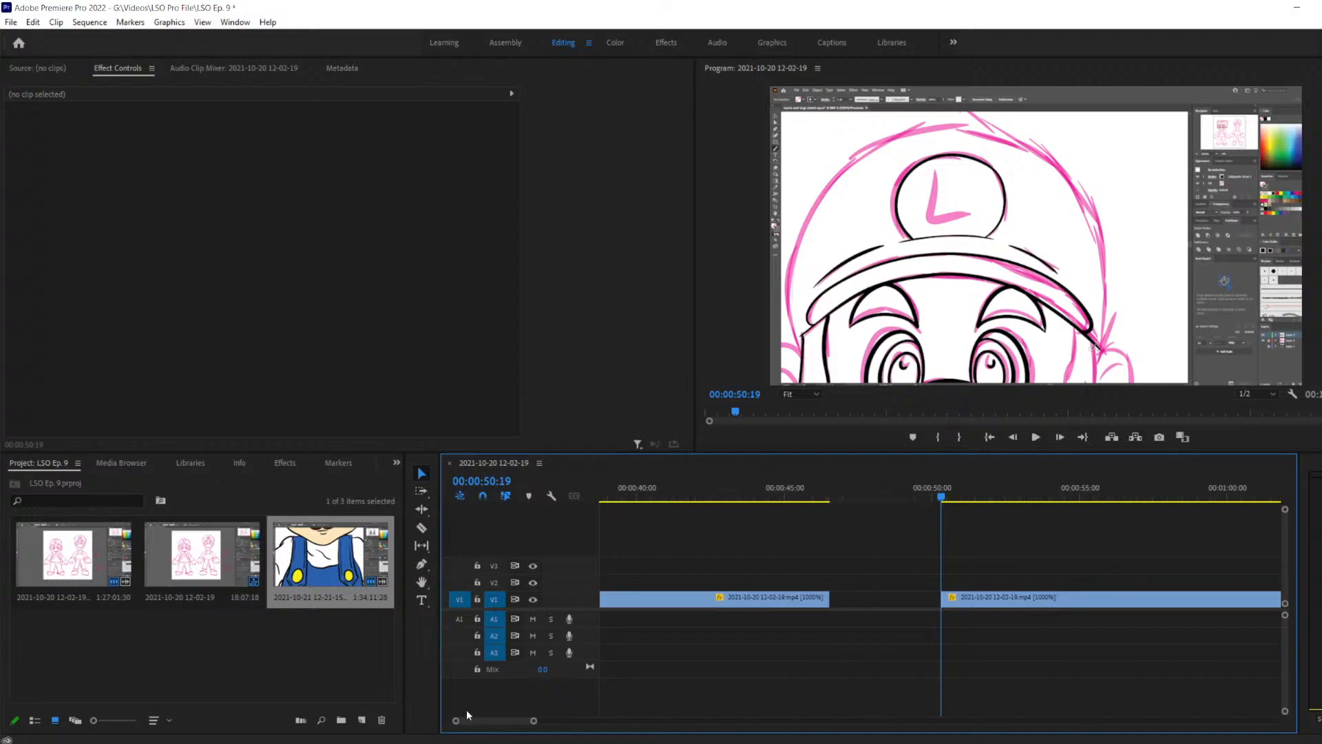
pyautogui.click(1031, 605)
pyautogui.moveTo(1031, 605); pyautogui.dragTo(918, 615)
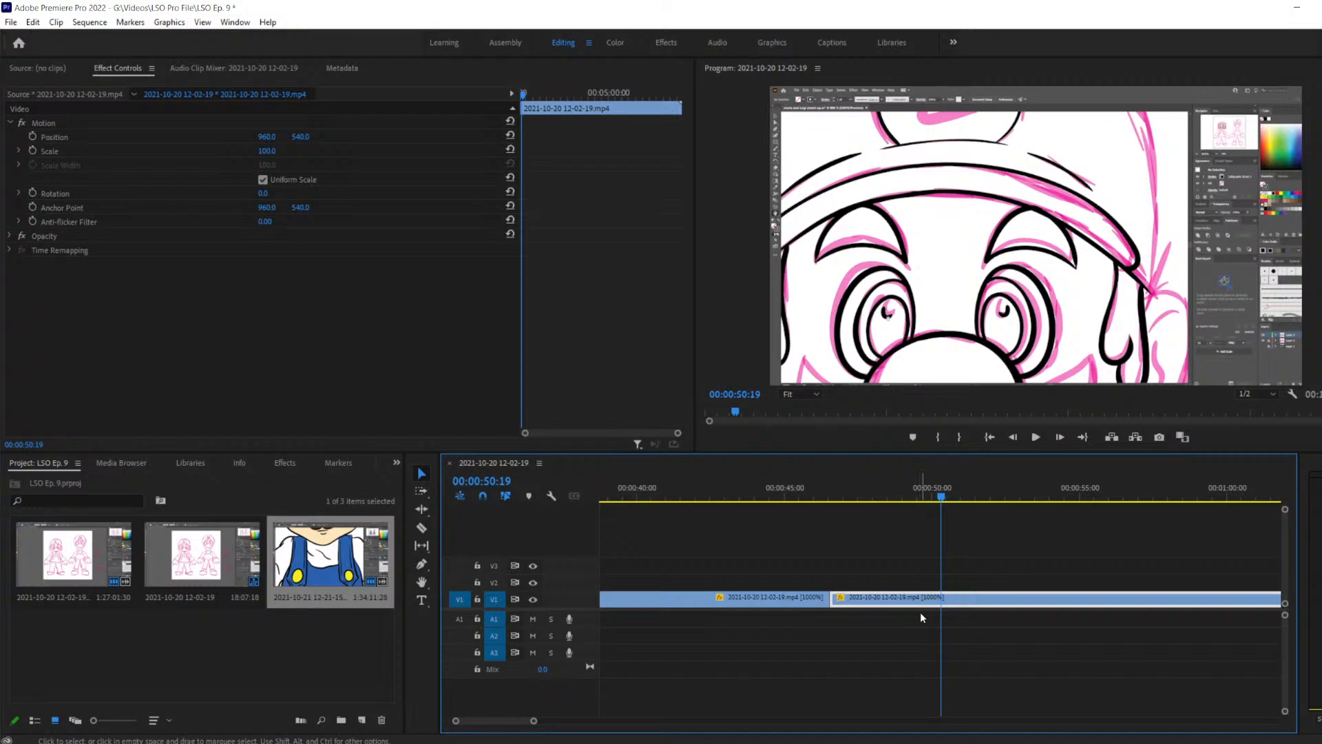
# Play on from before the join at 00:00:46:32, find the first frame where the drawing goes idle and split the clip at 00:00:47:52 with the Razor tool
pyautogui.moveTo(939, 497); pyautogui.dragTo(779, 509)
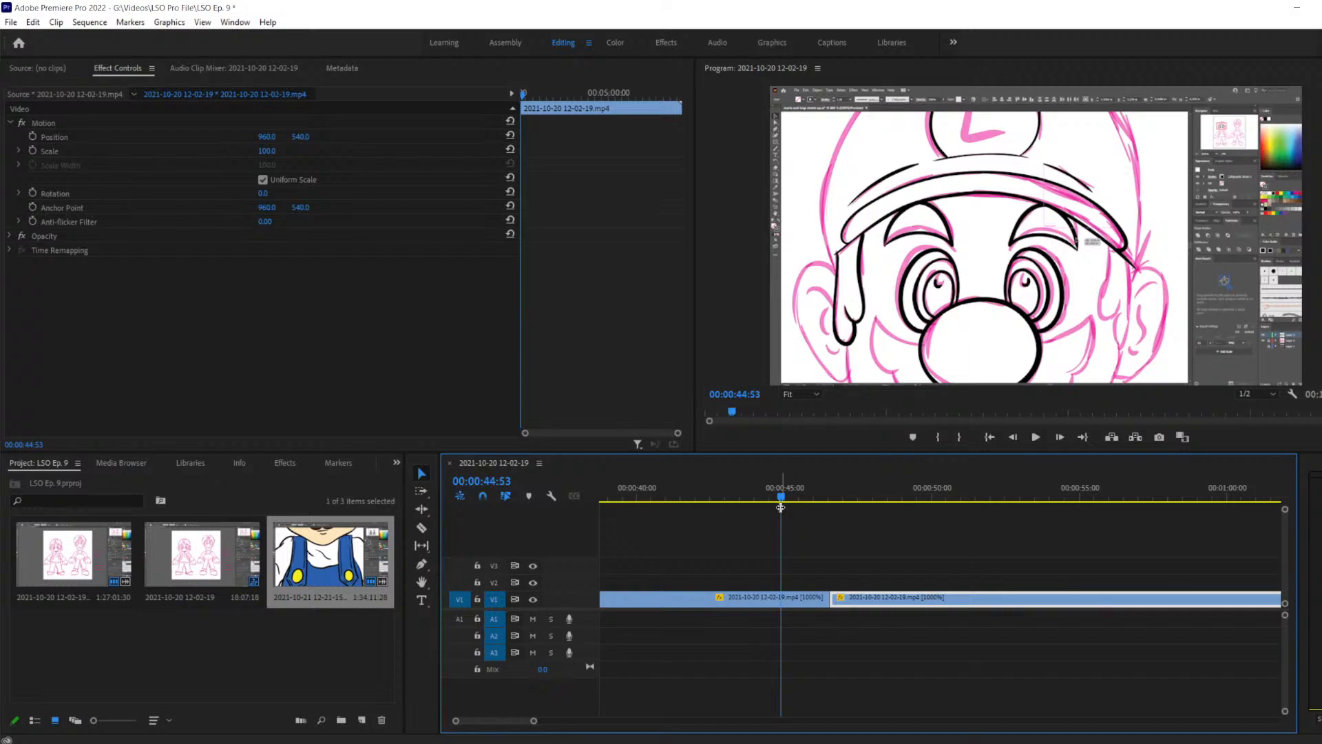
pyautogui.press('space')
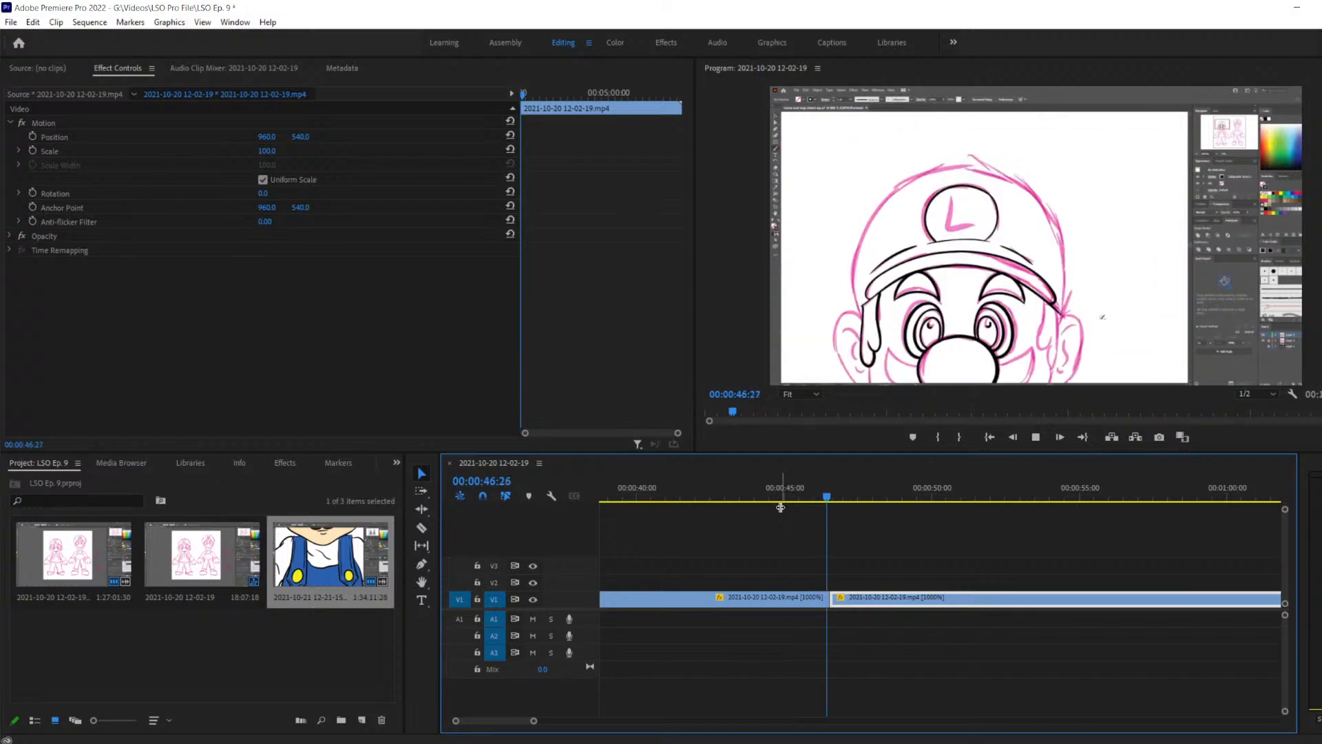
pyautogui.press('space')
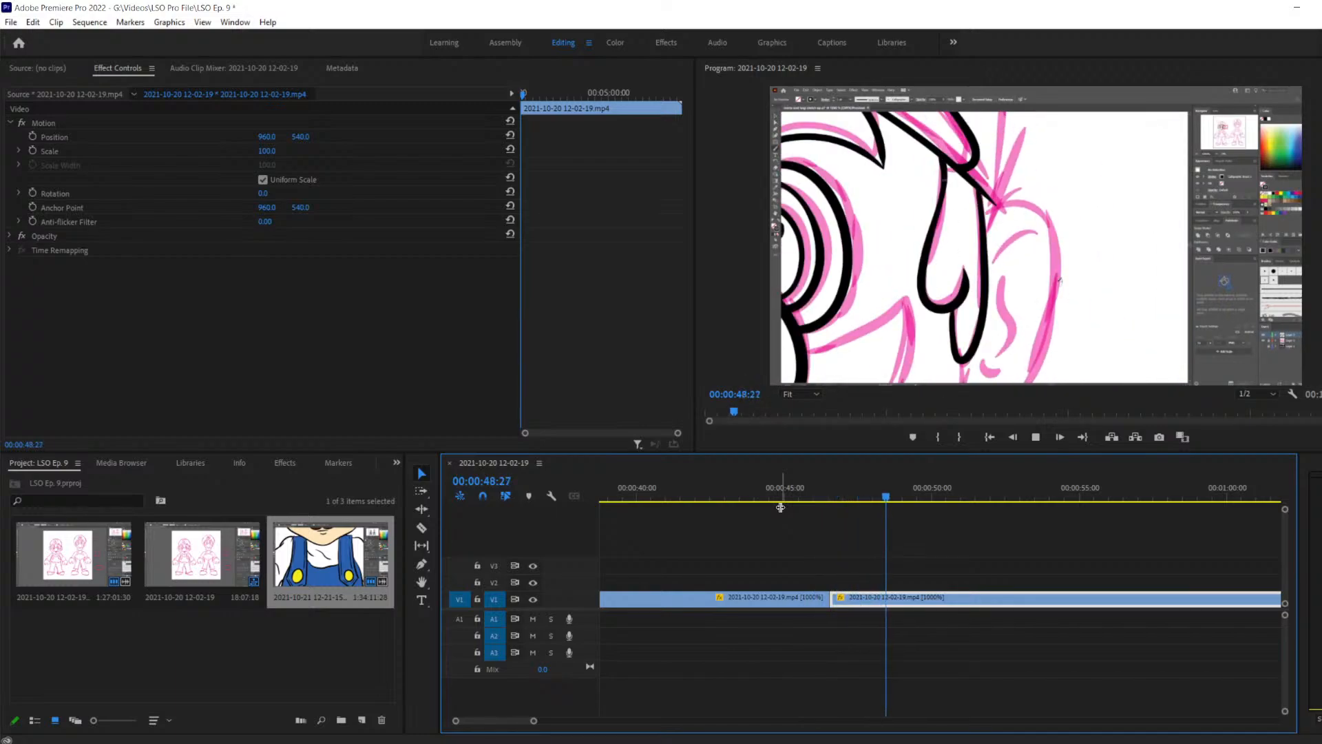
pyautogui.press('Left')
pyautogui.press('Left')
pyautogui.press('Left')
pyautogui.press('Left')
pyautogui.press('Left')
pyautogui.press('Left')
pyautogui.press('Left')
pyautogui.press('Left')
pyautogui.press('Left')
pyautogui.press('Left')
pyautogui.press('Left')
pyautogui.press('Left')
pyautogui.press('Left')
pyautogui.press('Left')
pyautogui.press('Left')
pyautogui.press('Left')
pyautogui.press('Left')
pyautogui.press('Left')
pyautogui.press('Left')
pyautogui.press('Left')
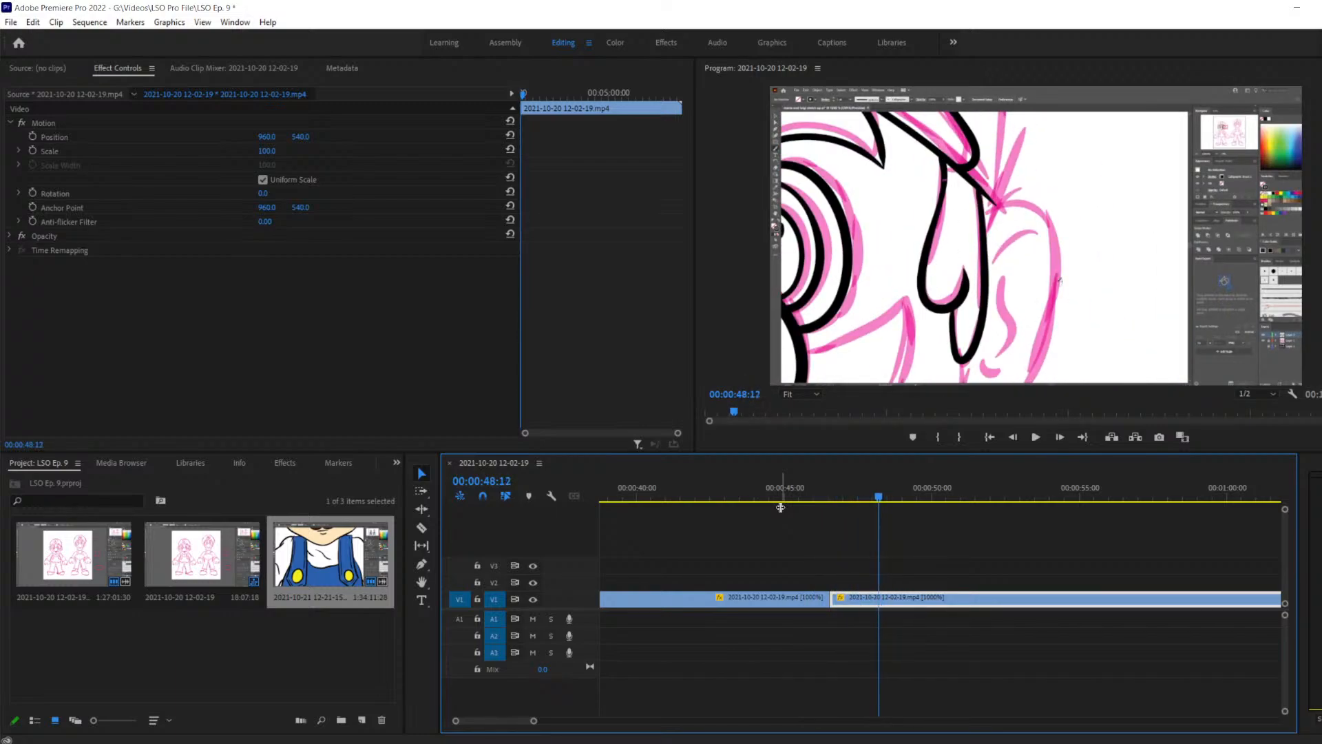
pyautogui.press('Right')
pyautogui.press('Right')
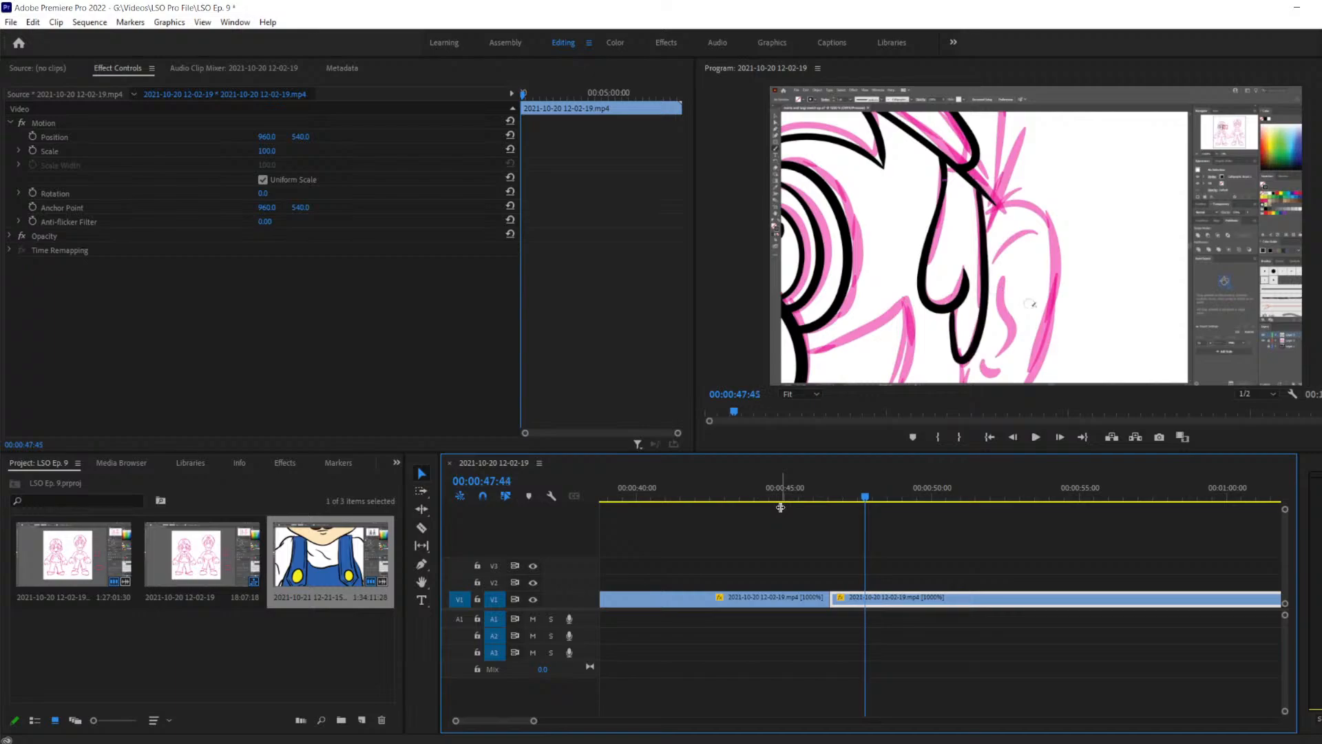
pyautogui.press('Right')
pyautogui.press('Right')
pyautogui.press('Right')
pyautogui.press('Right')
pyautogui.press('Right')
pyautogui.press('Right')
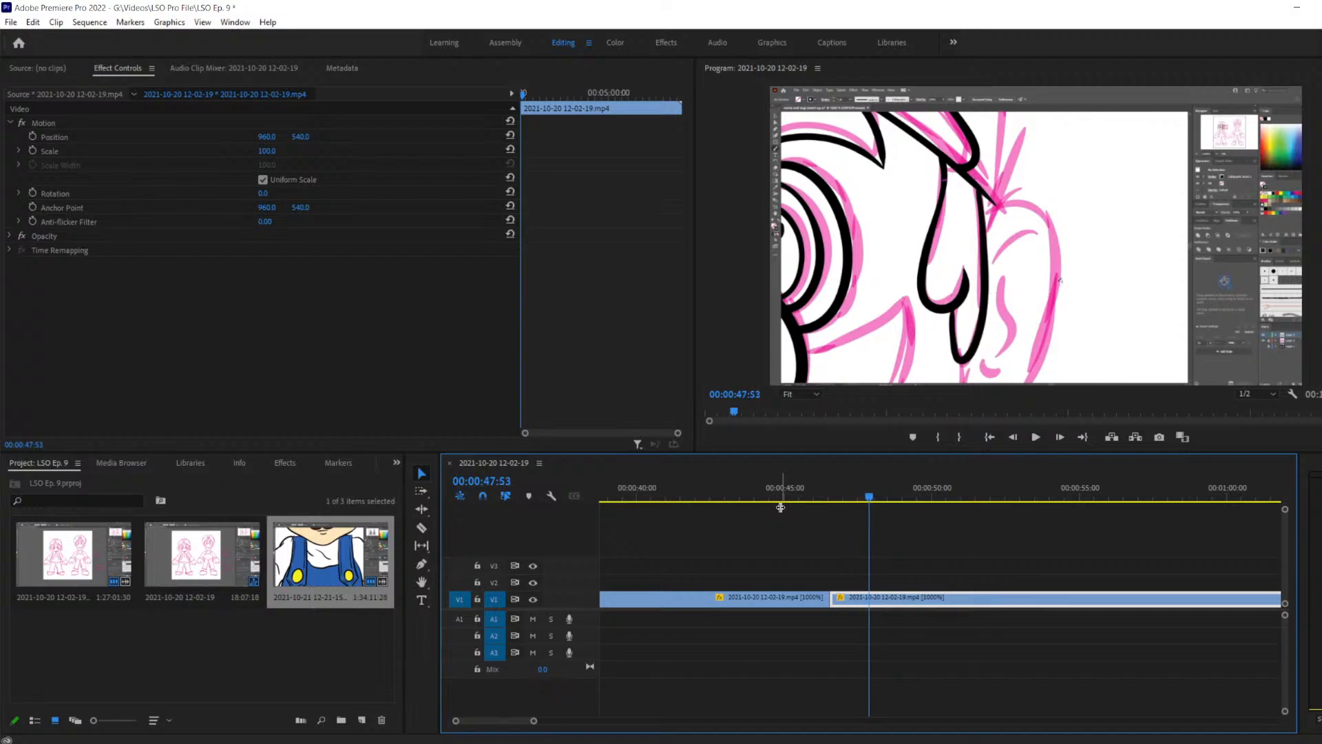
pyautogui.press('Left')
pyautogui.press('Left')
pyautogui.press('Left')
pyautogui.press('Right')
pyautogui.press('Right')
pyautogui.press('Right')
pyautogui.press('c')
pyautogui.click(872, 604)
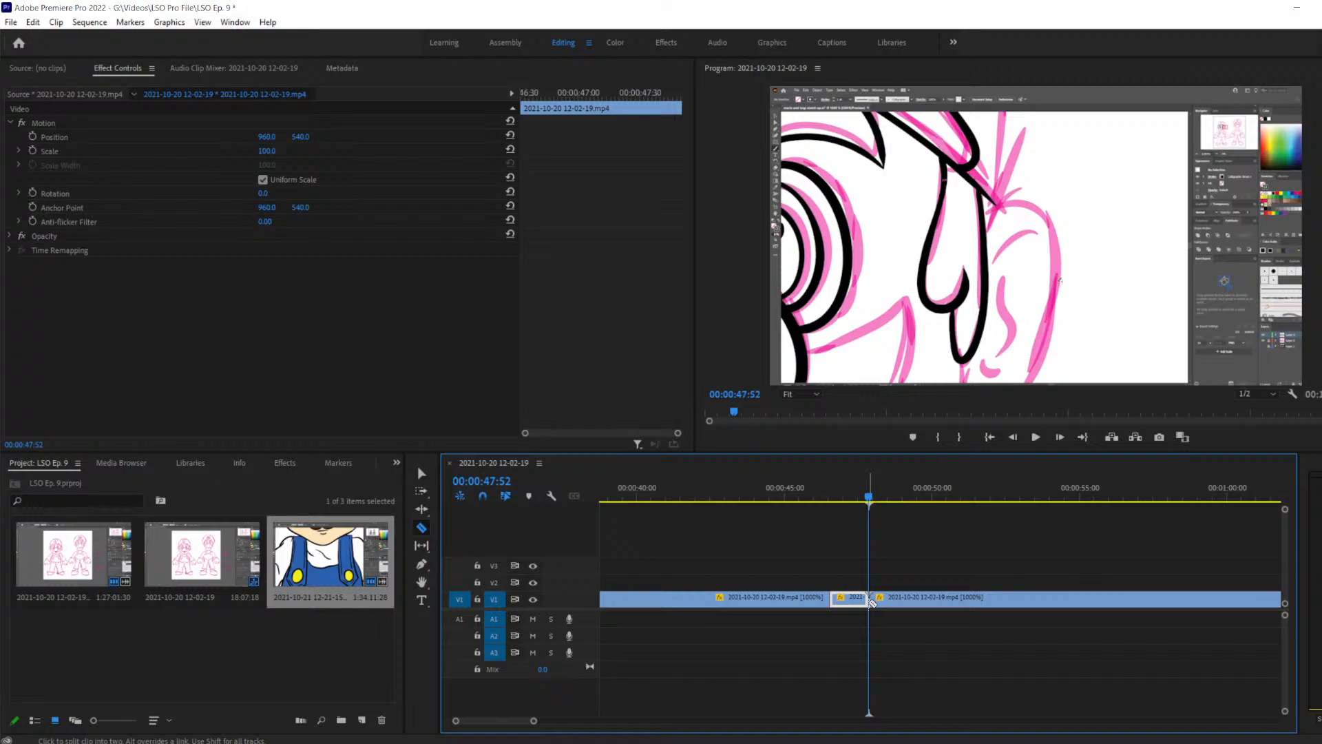
# Find the frame just before the drawing resumes after the idle stretch and split the clip at 00:00:48:54 with the Razor tool
pyautogui.press('space')
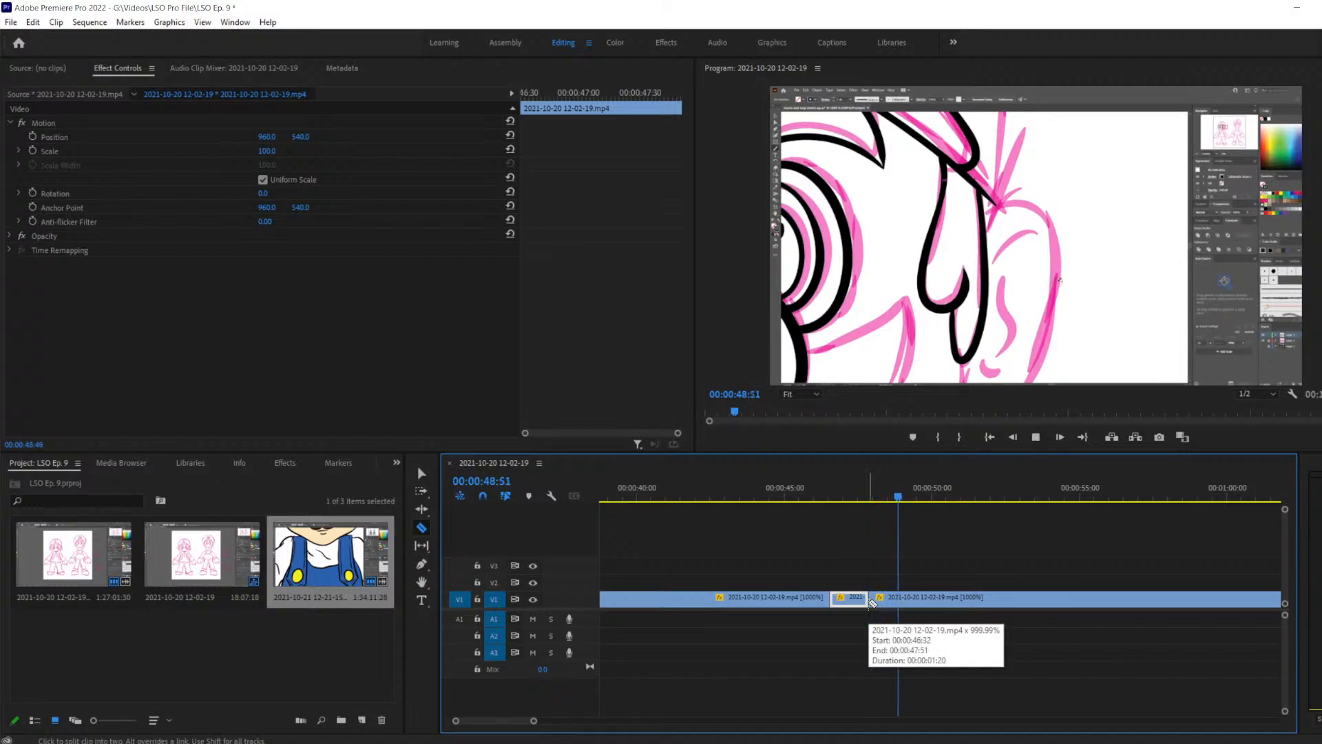
pyautogui.press('space')
pyautogui.press('Left')
pyautogui.press('Left')
pyautogui.press('Left')
pyautogui.press('Left')
pyautogui.press('Left')
pyautogui.press('Left')
pyautogui.press('Left')
pyautogui.press('Left')
pyautogui.press('Left')
pyautogui.press('Left')
pyautogui.press('Left')
pyautogui.press('Left')
pyautogui.press('Left')
pyautogui.press('Left')
pyautogui.press('Left')
pyautogui.press('Left')
pyautogui.press('Left')
pyautogui.press('Left')
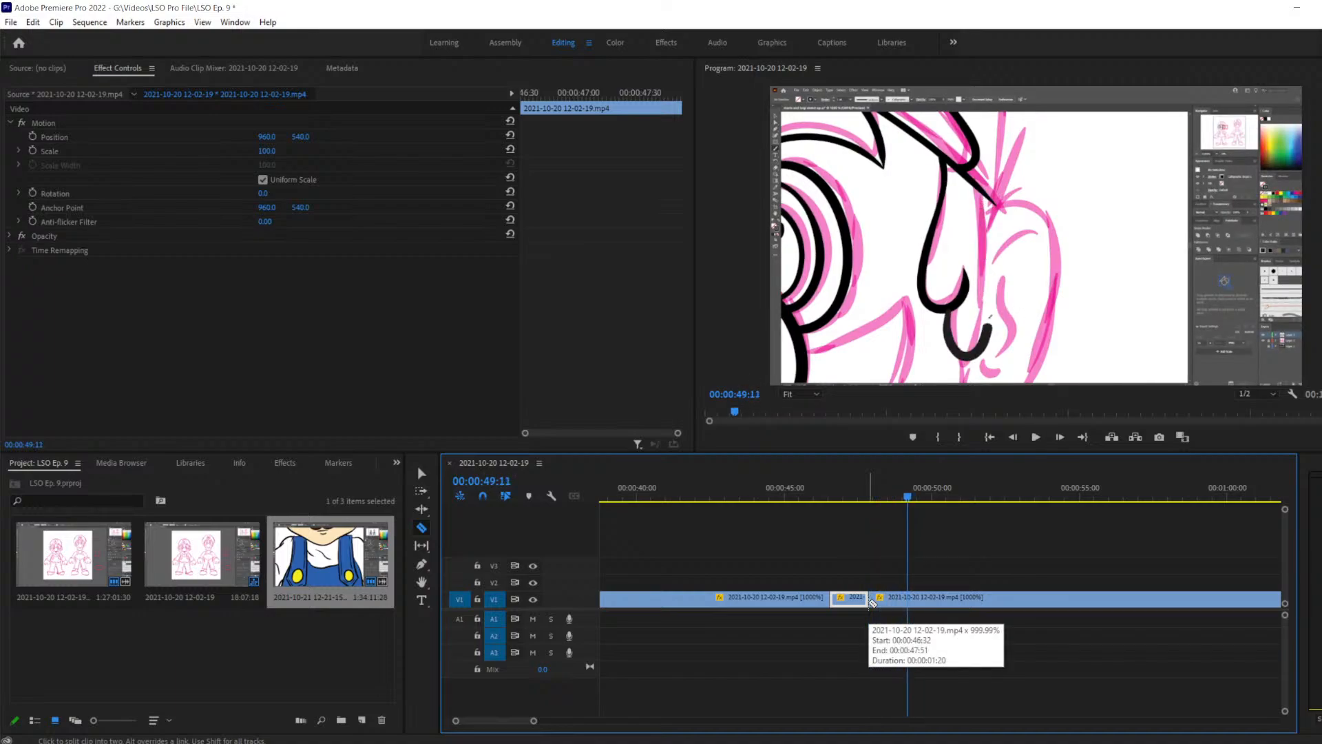
pyautogui.press('Left')
pyautogui.press('Left')
pyautogui.press('Left')
pyautogui.press('Left')
pyautogui.press('Left')
pyautogui.press('Left')
pyautogui.press('Left')
pyautogui.press('Left')
pyautogui.press('Left')
pyautogui.press('Left')
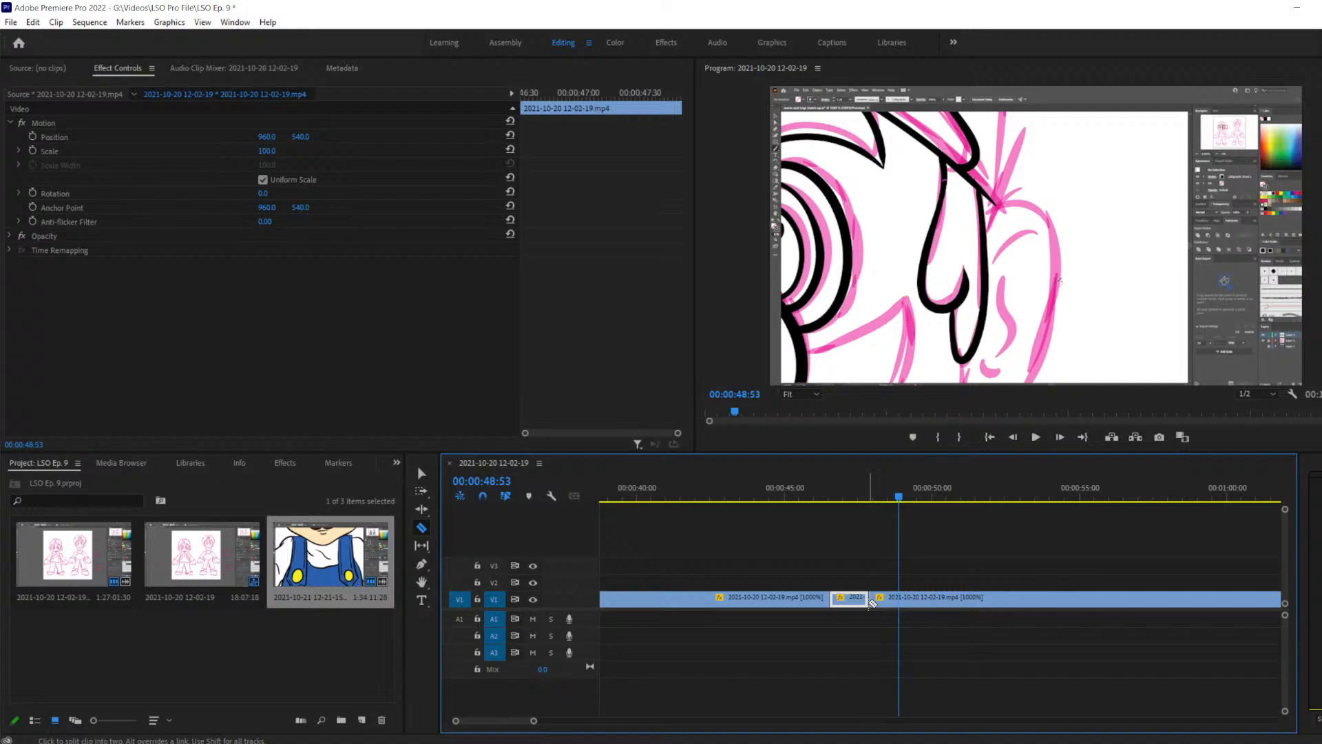
pyautogui.press('Right')
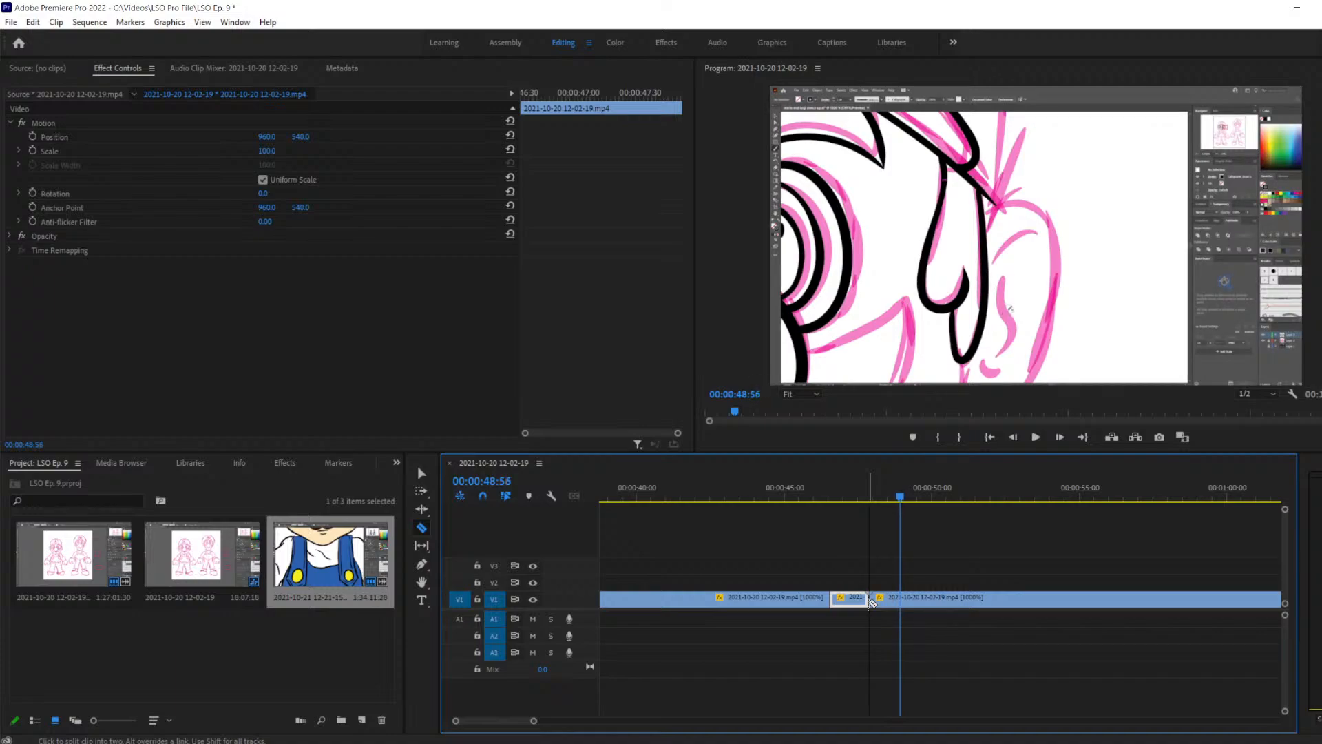
pyautogui.press('Left')
pyautogui.press('Right')
pyautogui.press('Right')
pyautogui.click(901, 598)
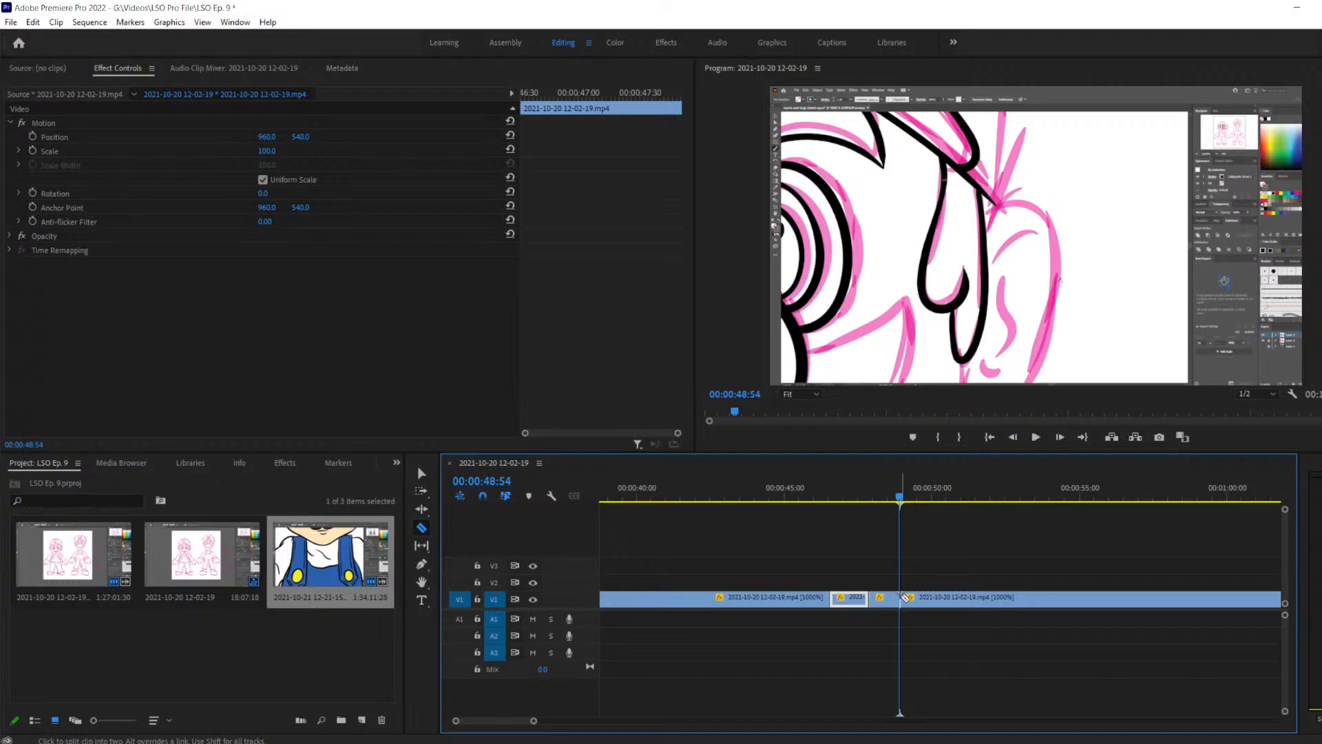
# Delete the idle segment between 00:00:47:52 and 00:00:48:54 and move the following clip back to close the gap
pyautogui.press('v')
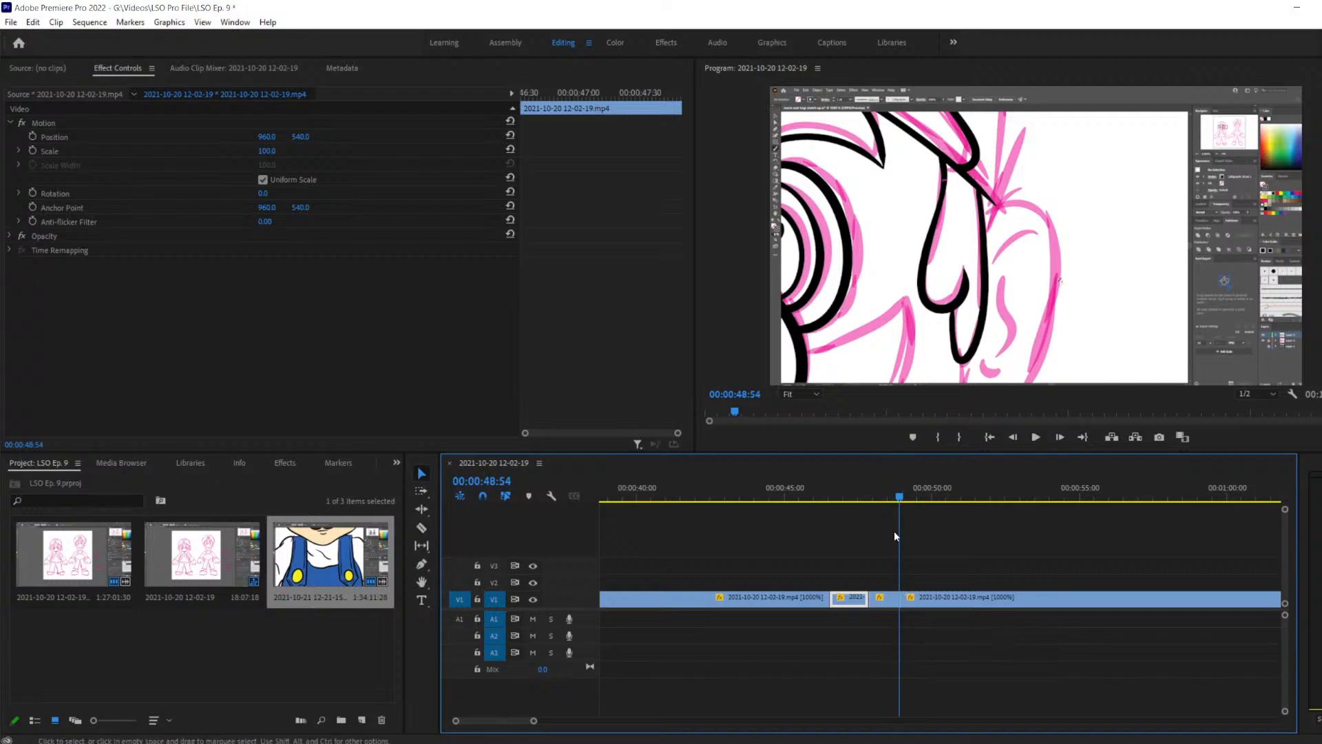
pyautogui.click(889, 598)
pyautogui.press('Delete')
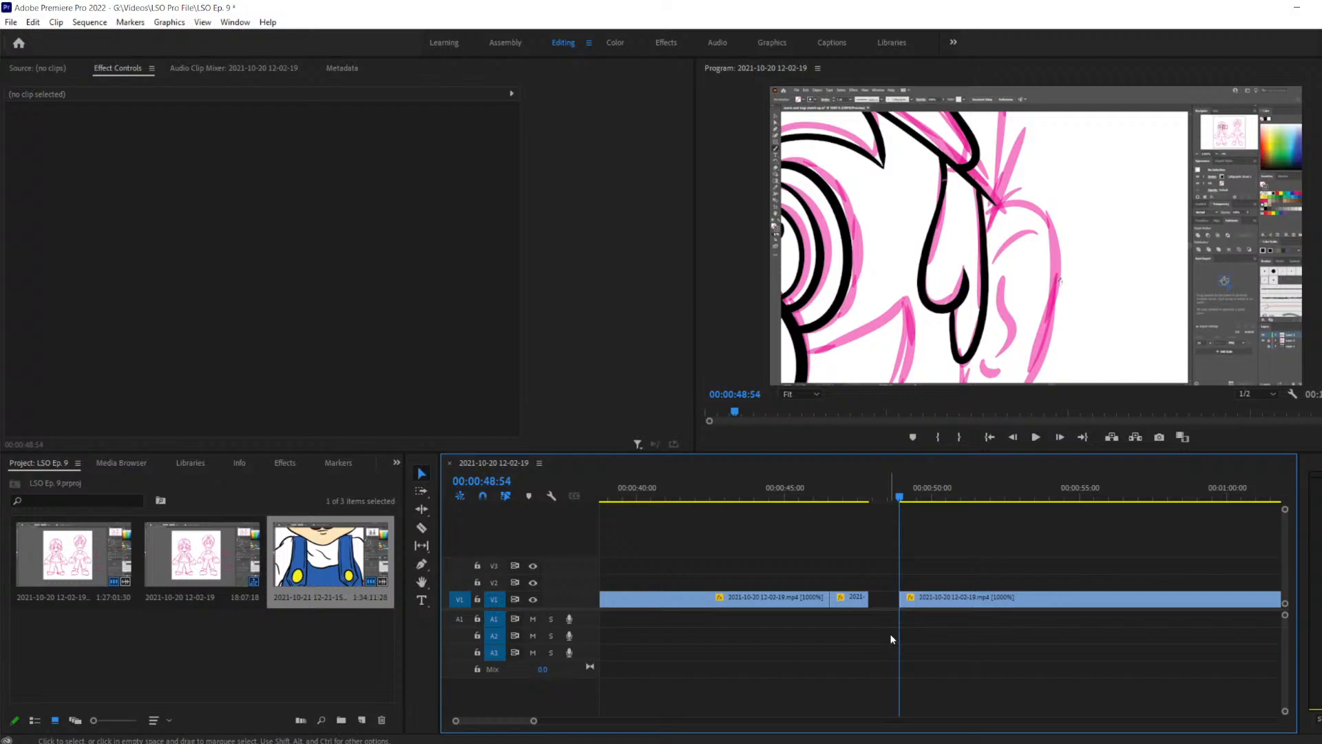
pyautogui.click(956, 598)
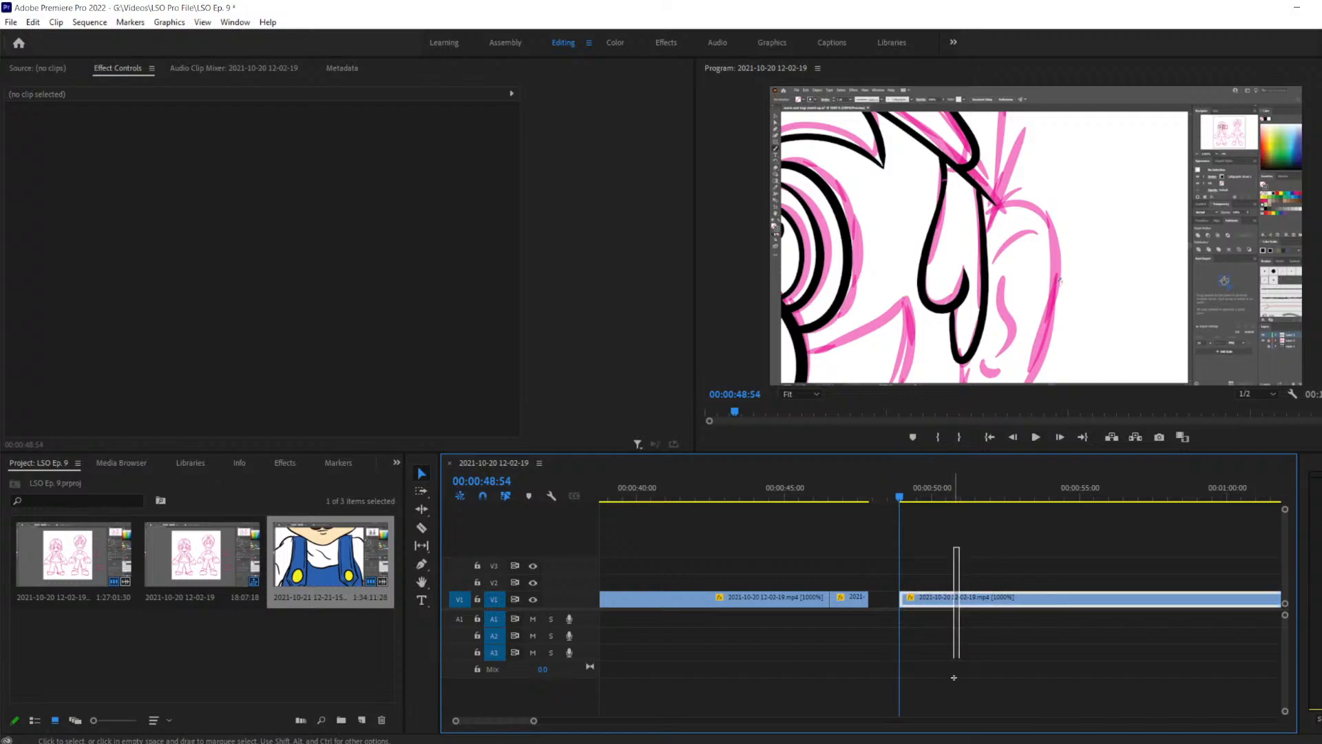
pyautogui.moveTo(980, 606); pyautogui.dragTo(956, 603)
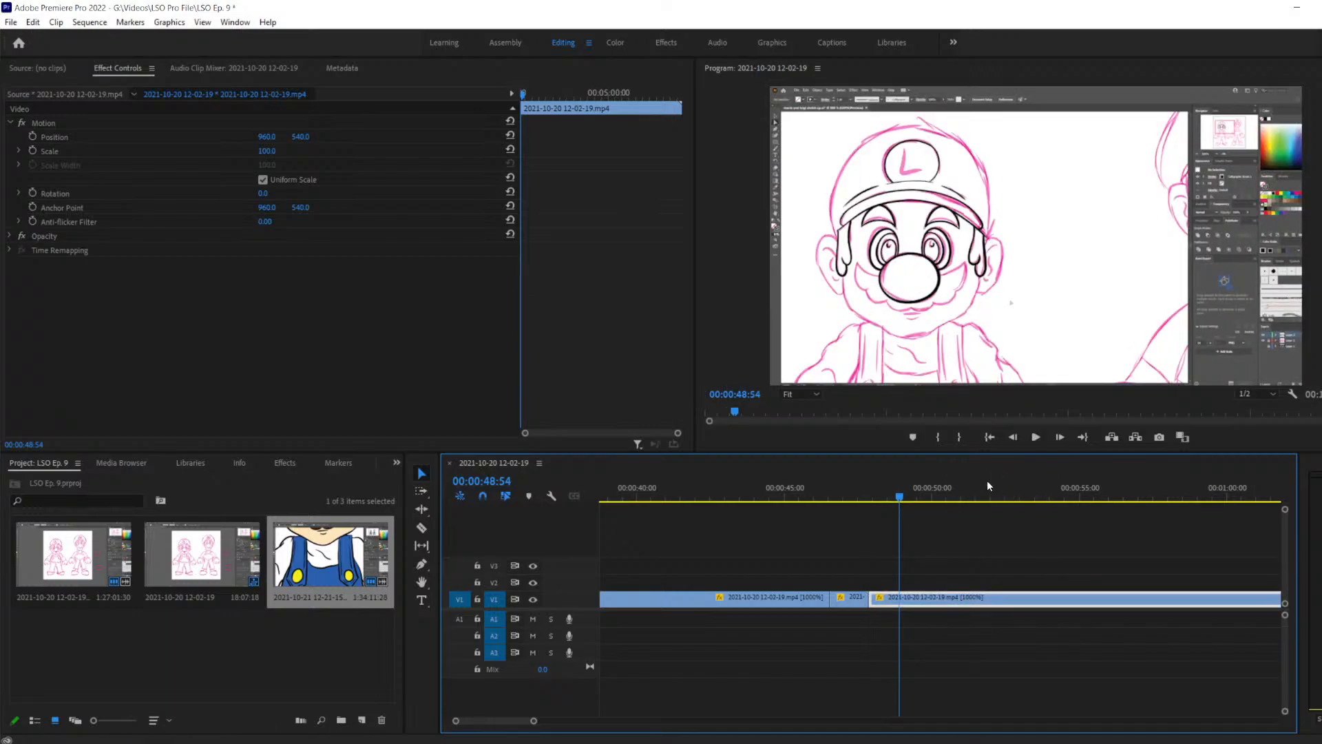
# Play on from just before the new join, find where the drawing next goes idle and split the clip at 00:00:53:53 with the Razor tool
pyautogui.click(895, 495)
pyautogui.click(855, 499)
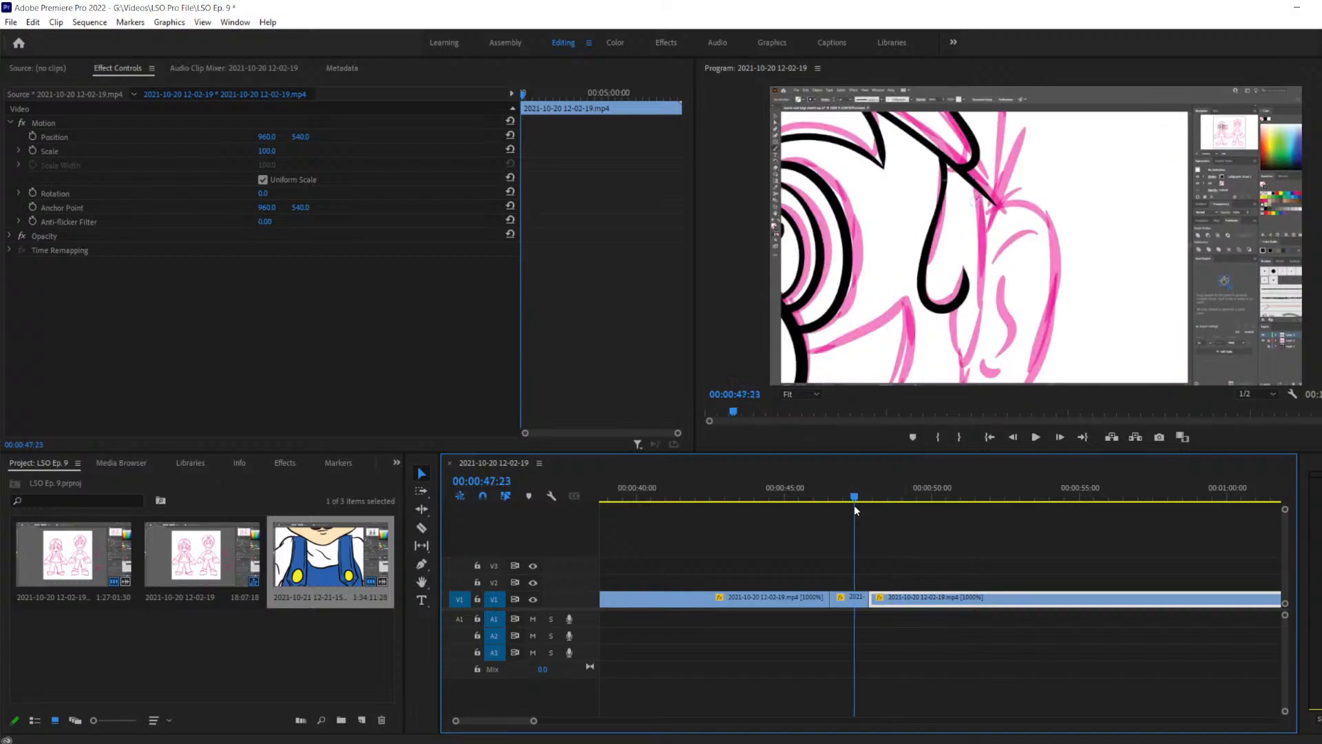
pyautogui.press('space')
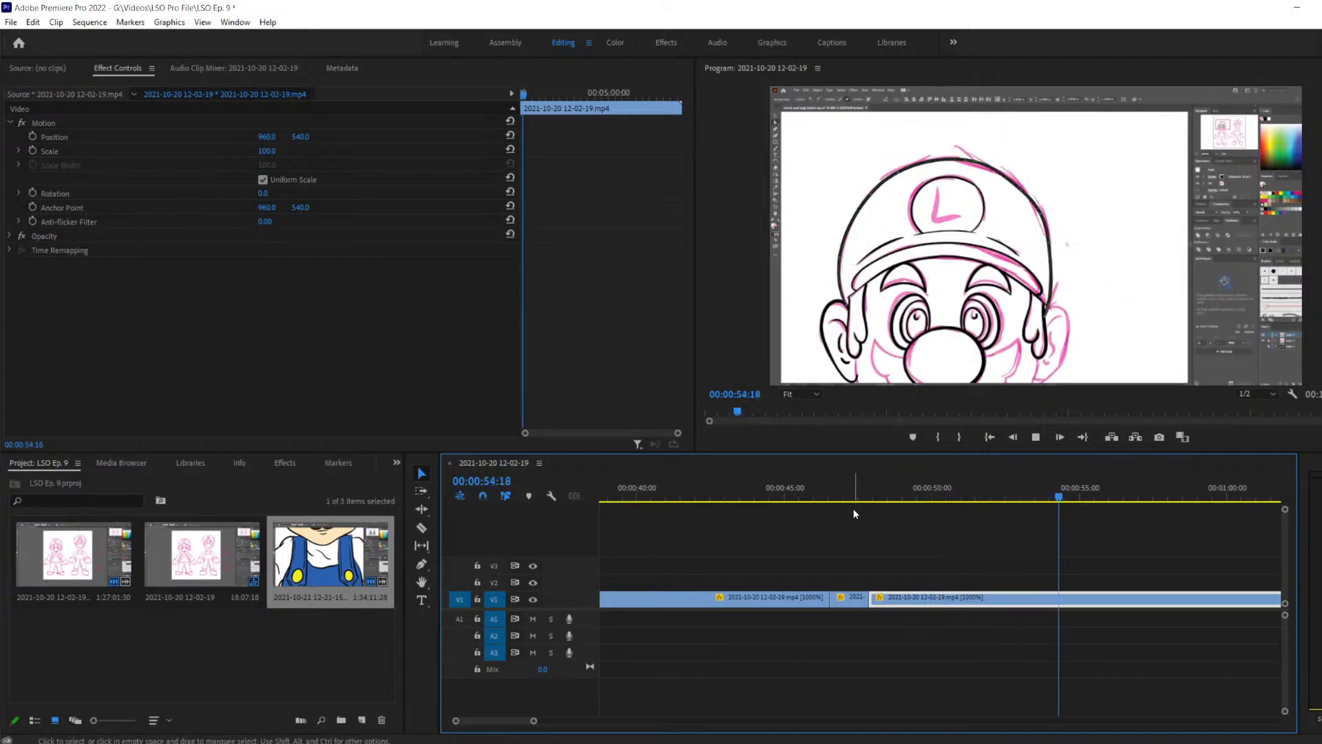
pyautogui.press('space')
pyautogui.press('Left')
pyautogui.press('Left')
pyautogui.press('Left')
pyautogui.press('Left')
pyautogui.press('Left')
pyautogui.press('Left')
pyautogui.press('Left')
pyautogui.press('Left')
pyautogui.press('Left')
pyautogui.press('Left')
pyautogui.press('Left')
pyautogui.press('Left')
pyautogui.press('Left')
pyautogui.press('Left')
pyautogui.press('Left')
pyautogui.press('Left')
pyautogui.press('Left')
pyautogui.press('Left')
pyautogui.press('Left')
pyautogui.press('Left')
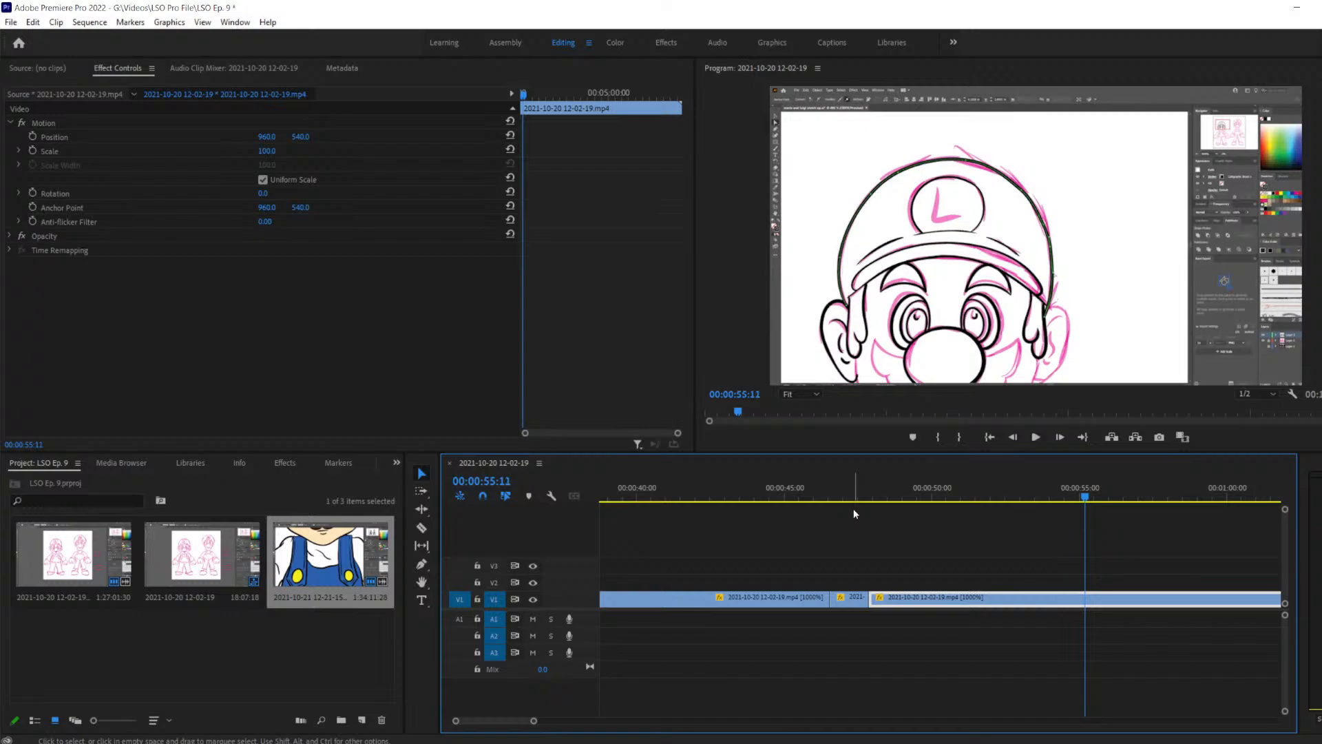
pyautogui.press('Left')
pyautogui.press('Left')
pyautogui.press('Left')
pyautogui.press('Left')
pyautogui.press('Left')
pyautogui.press('Left')
pyautogui.press('Left')
pyautogui.press('Left')
pyautogui.press('Left')
pyautogui.press('Left')
pyautogui.press('Left')
pyautogui.press('Left')
pyautogui.press('Left')
pyautogui.press('Left')
pyautogui.press('Left')
pyautogui.press('Left')
pyautogui.press('Left')
pyautogui.press('Left')
pyautogui.press('Left')
pyautogui.press('Left')
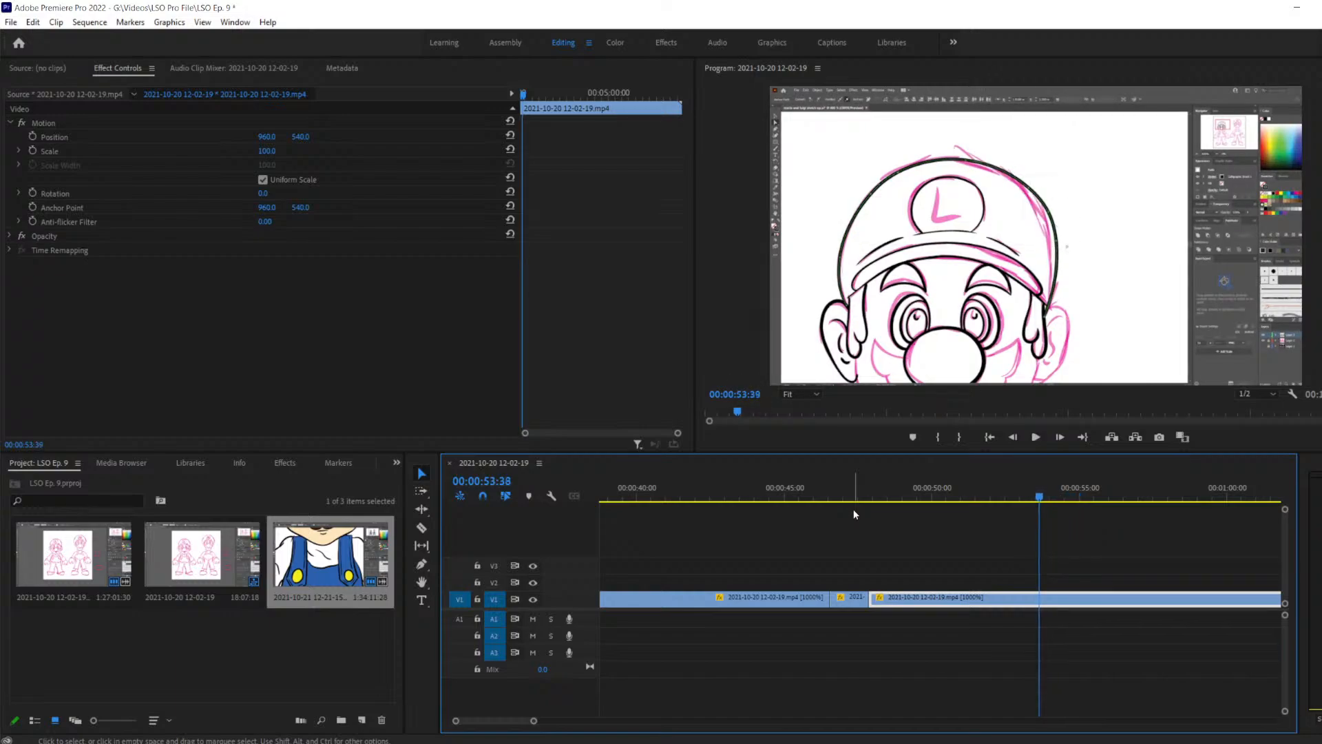
pyautogui.press('Right')
pyautogui.press('Right')
pyautogui.press('Right')
pyautogui.press('Right')
pyautogui.press('Right')
pyautogui.press('Right')
pyautogui.press('Right')
pyautogui.press('Right')
pyautogui.press('Right')
pyautogui.press('Right')
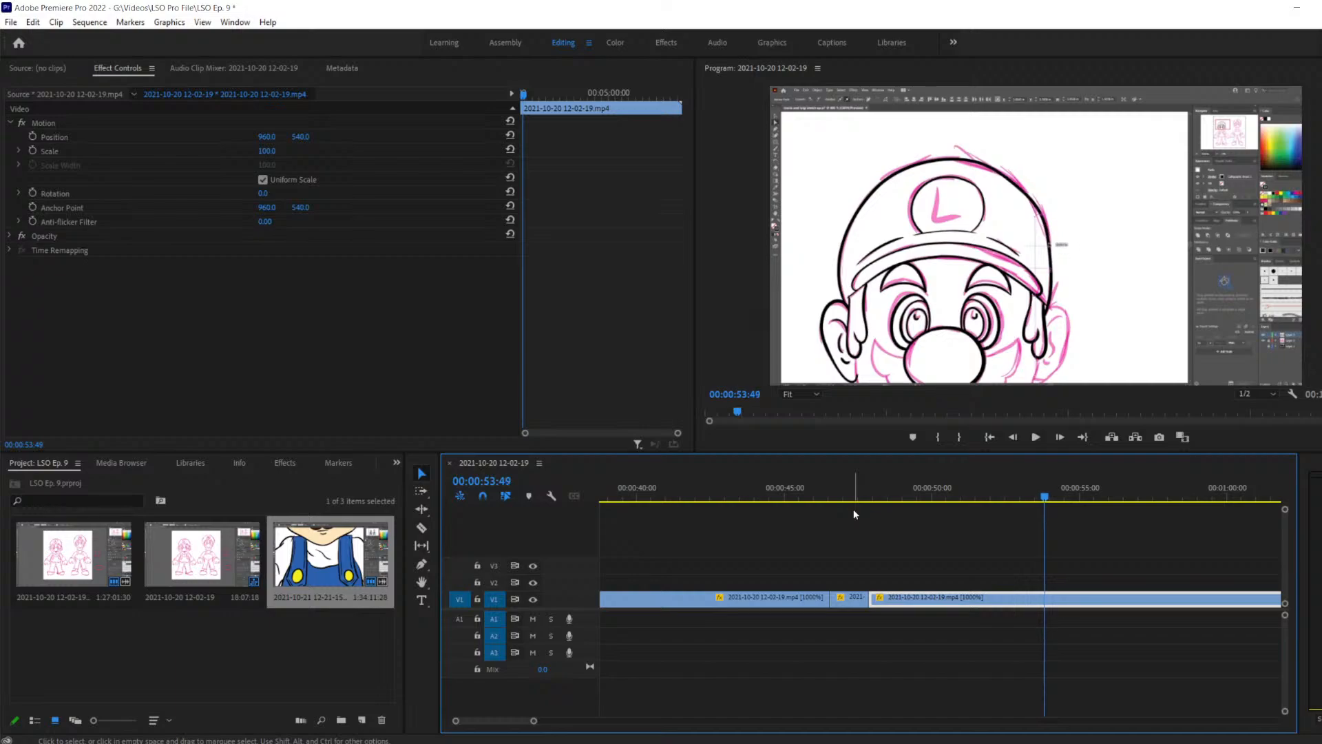
pyautogui.press('Left')
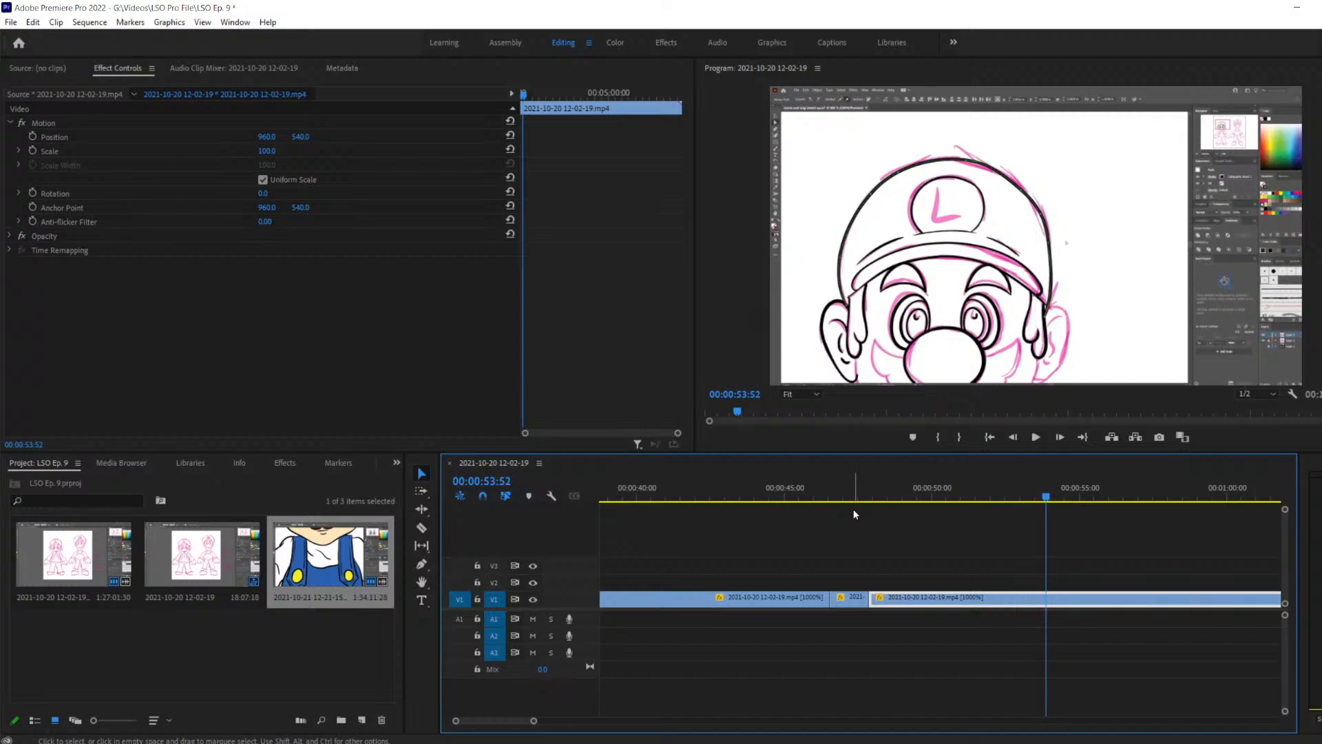
pyautogui.press('c')
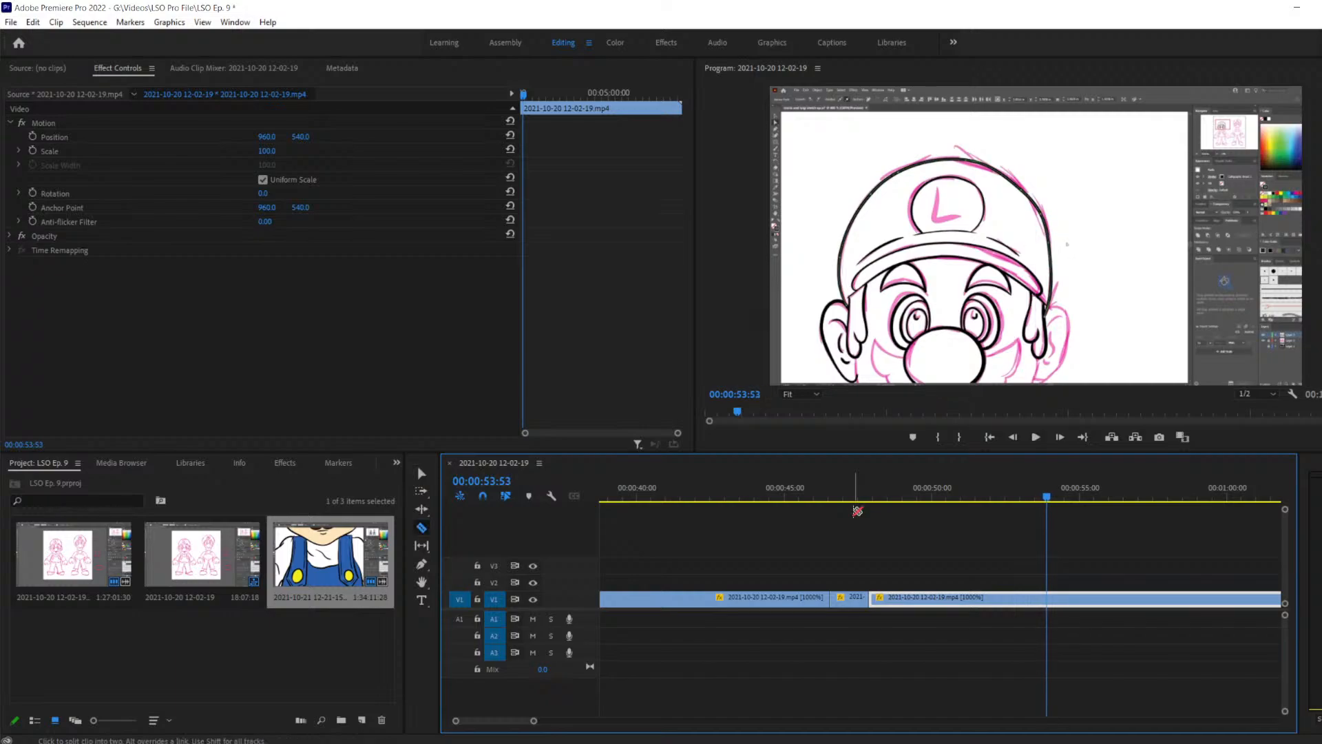
pyautogui.click(1052, 599)
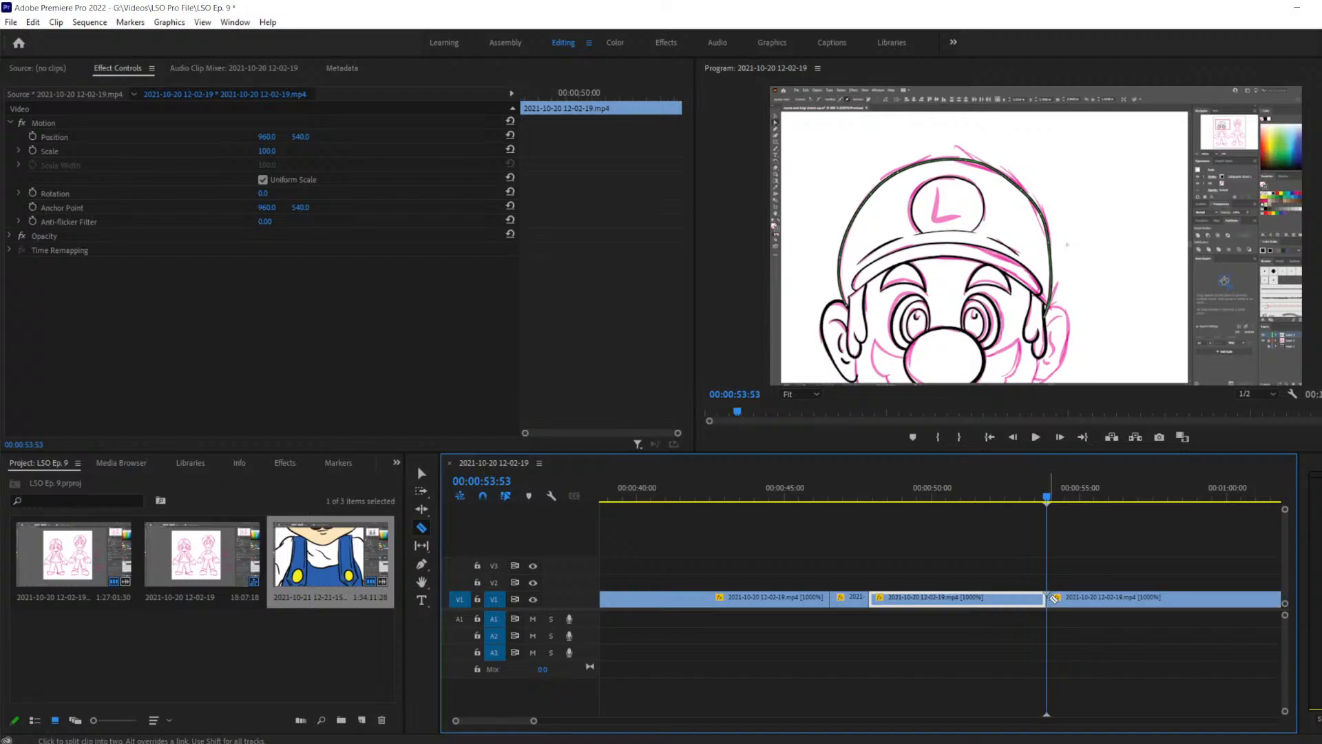
# Find the frame just before the drawing resumes after the idle stretch and split the clip at 00:00:54:50 with the Razor tool
pyautogui.press('space')
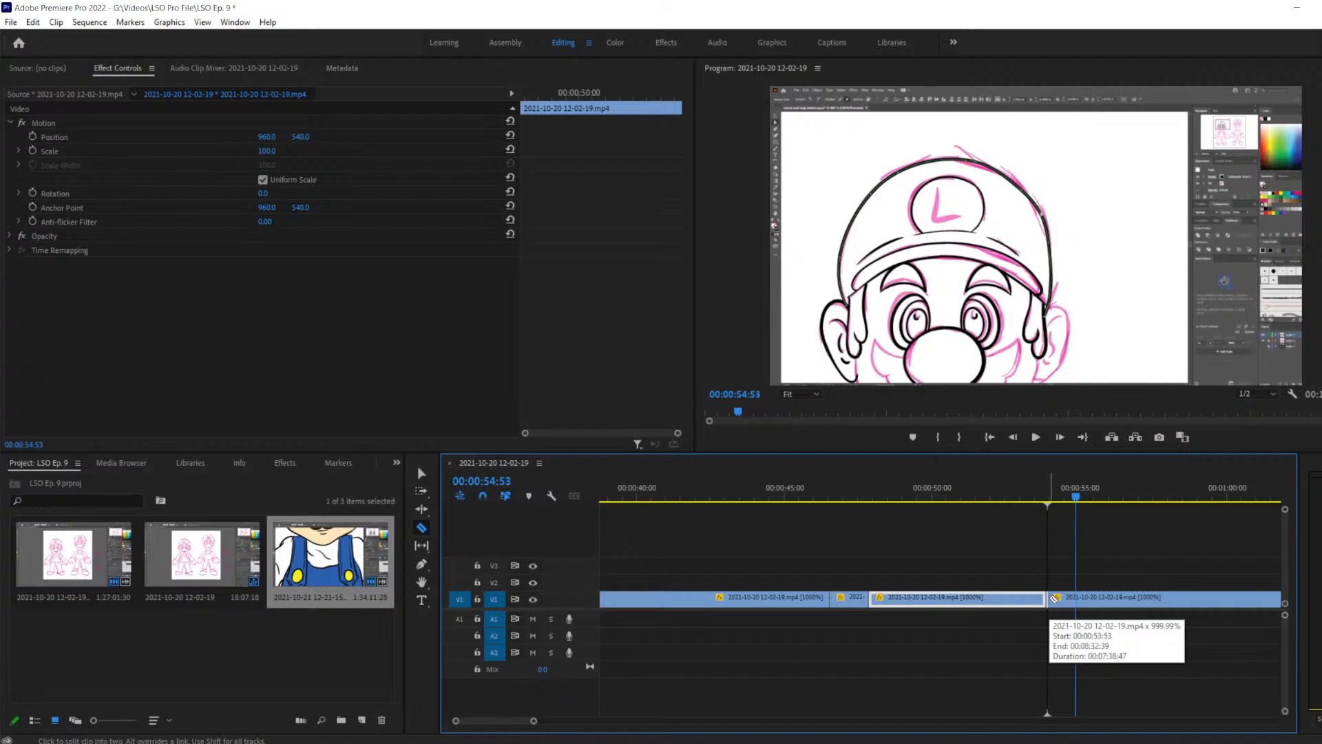
pyautogui.press('Right')
pyautogui.press('Left')
pyautogui.press('Left')
pyautogui.press('Left')
pyautogui.press('Right')
pyautogui.press('Left')
pyautogui.press('Right')
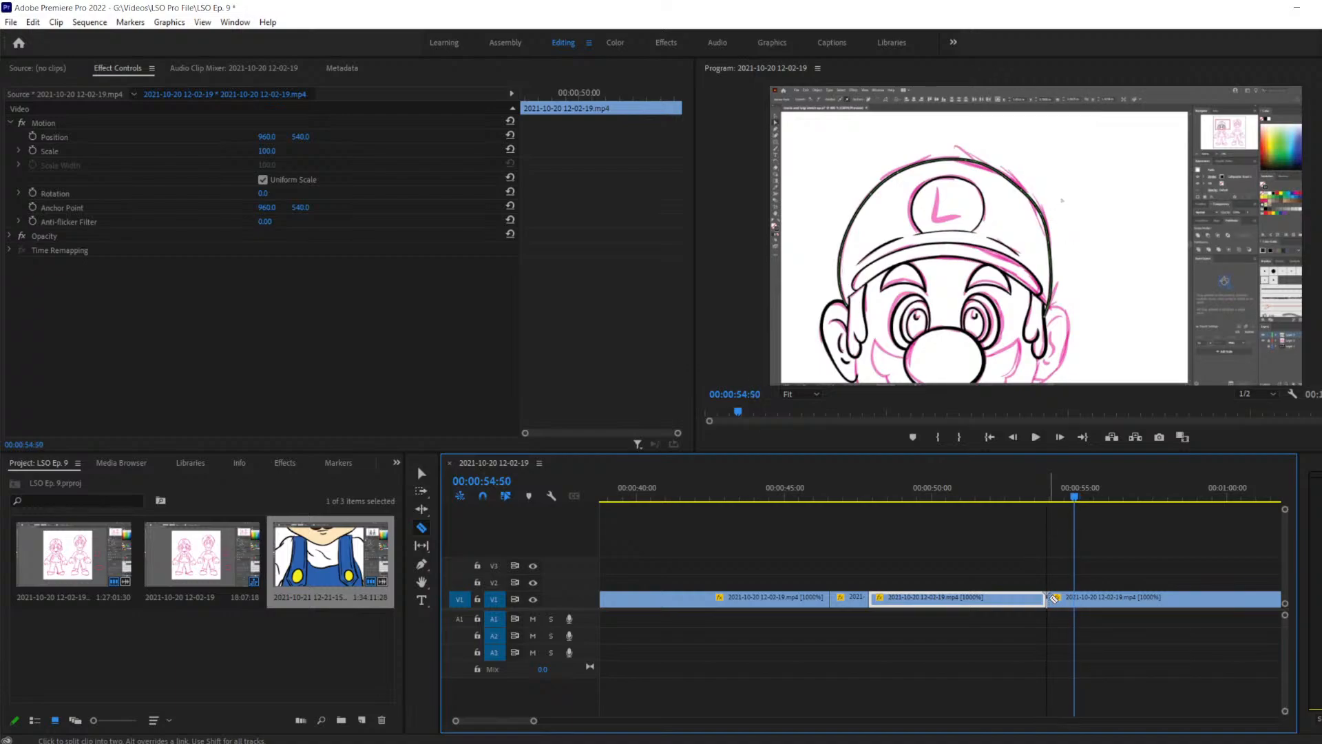
pyautogui.press('Right')
pyautogui.click(1076, 597)
# Delete the idle segment between 00:00:53:53 and 00:00:54:50 and move the following clip back to close the gap
pyautogui.press('v')
pyautogui.click(1068, 597)
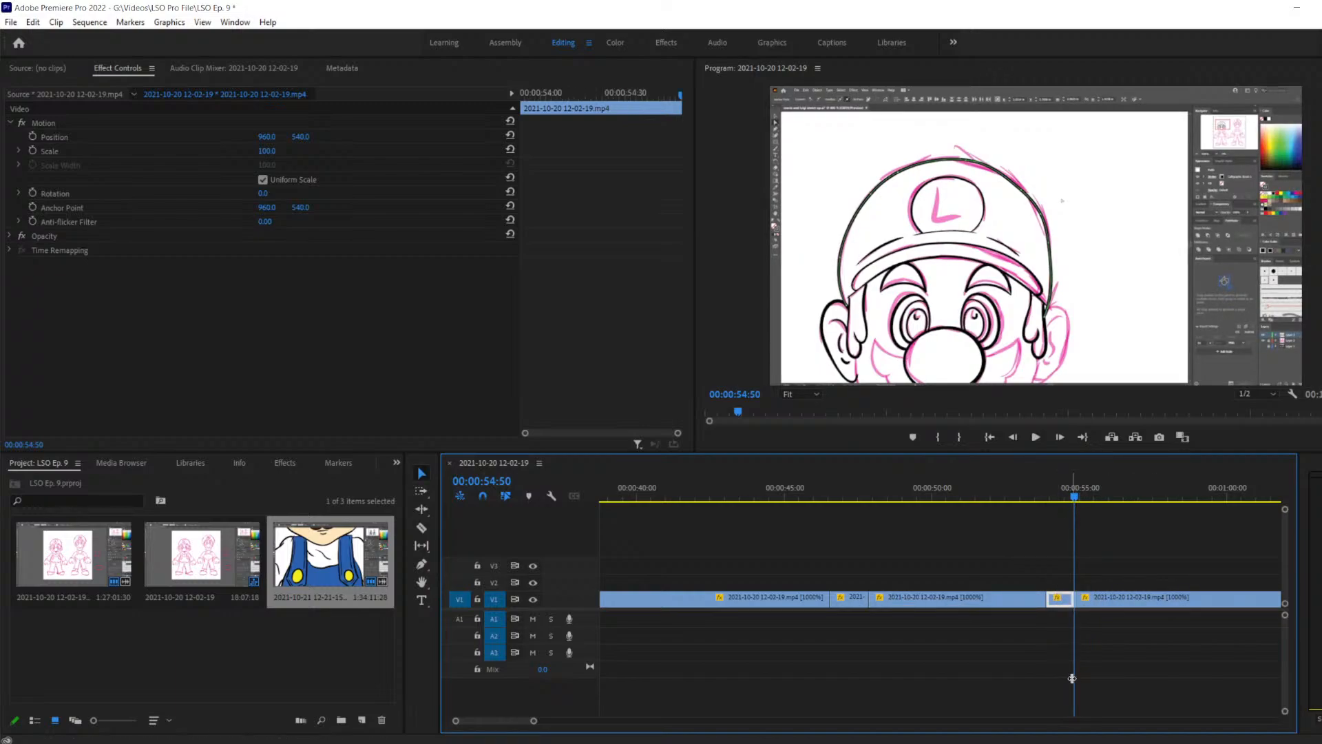
pyautogui.press('Delete')
pyautogui.moveTo(1118, 543); pyautogui.dragTo(1120, 599)
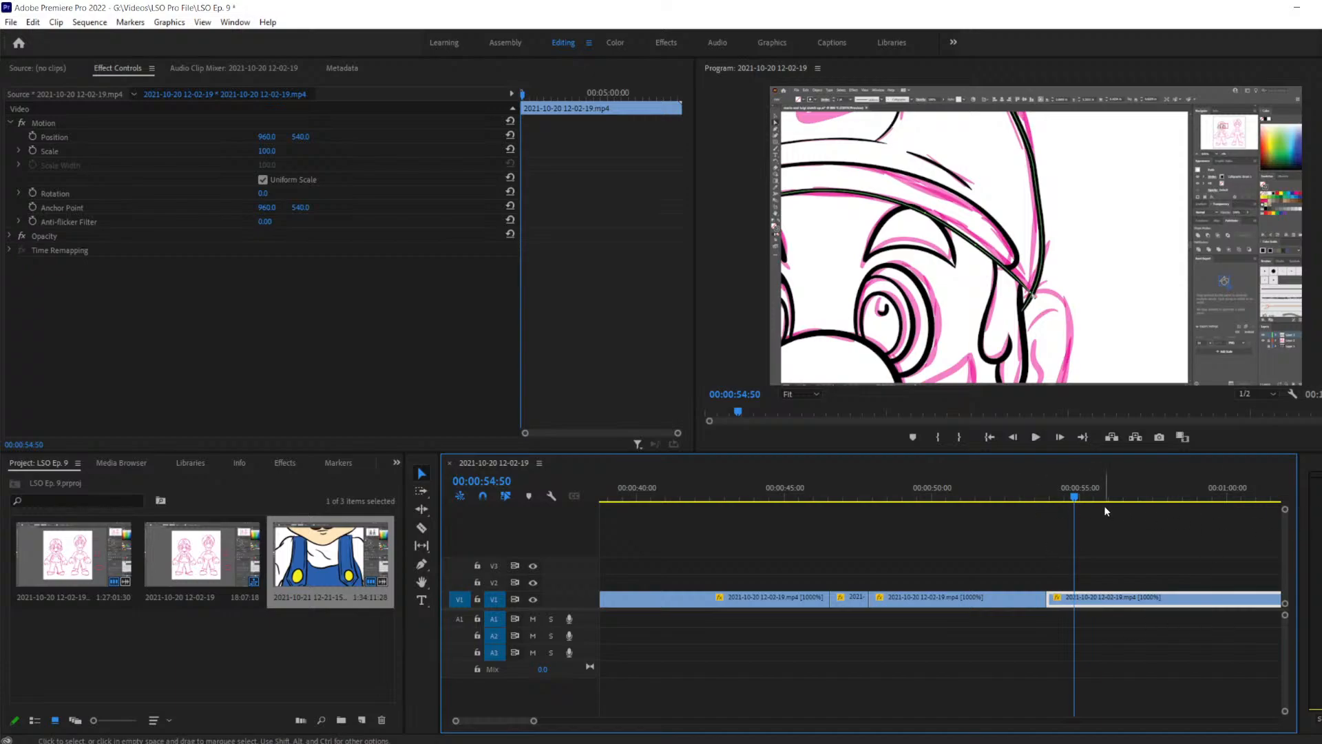
# Play on through the last clip, find where the drawing next goes idle and split the clip near 00:00:58:19 with the Razor tool
pyautogui.press('space')
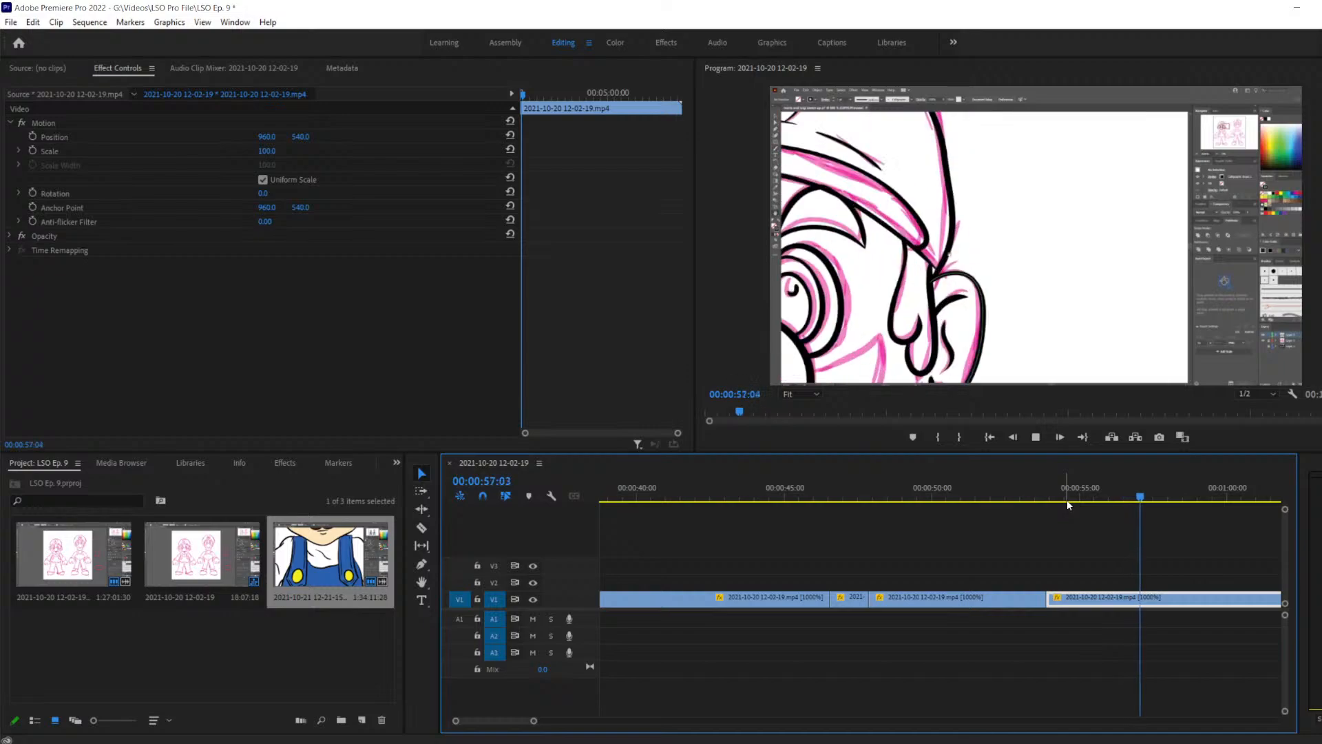
pyautogui.press('space')
pyautogui.press('Left')
pyautogui.press('Left')
pyautogui.press('Left')
pyautogui.press('Left')
pyautogui.press('Left')
pyautogui.press('Left')
pyautogui.press('Left')
pyautogui.press('Left')
pyautogui.press('Left')
pyautogui.press('Left')
pyautogui.press('Left')
pyautogui.press('Left')
pyautogui.press('Left')
pyautogui.press('Left')
pyautogui.press('Left')
pyautogui.press('Left')
pyautogui.press('Left')
pyautogui.press('Left')
pyautogui.press('Left')
pyautogui.press('Left')
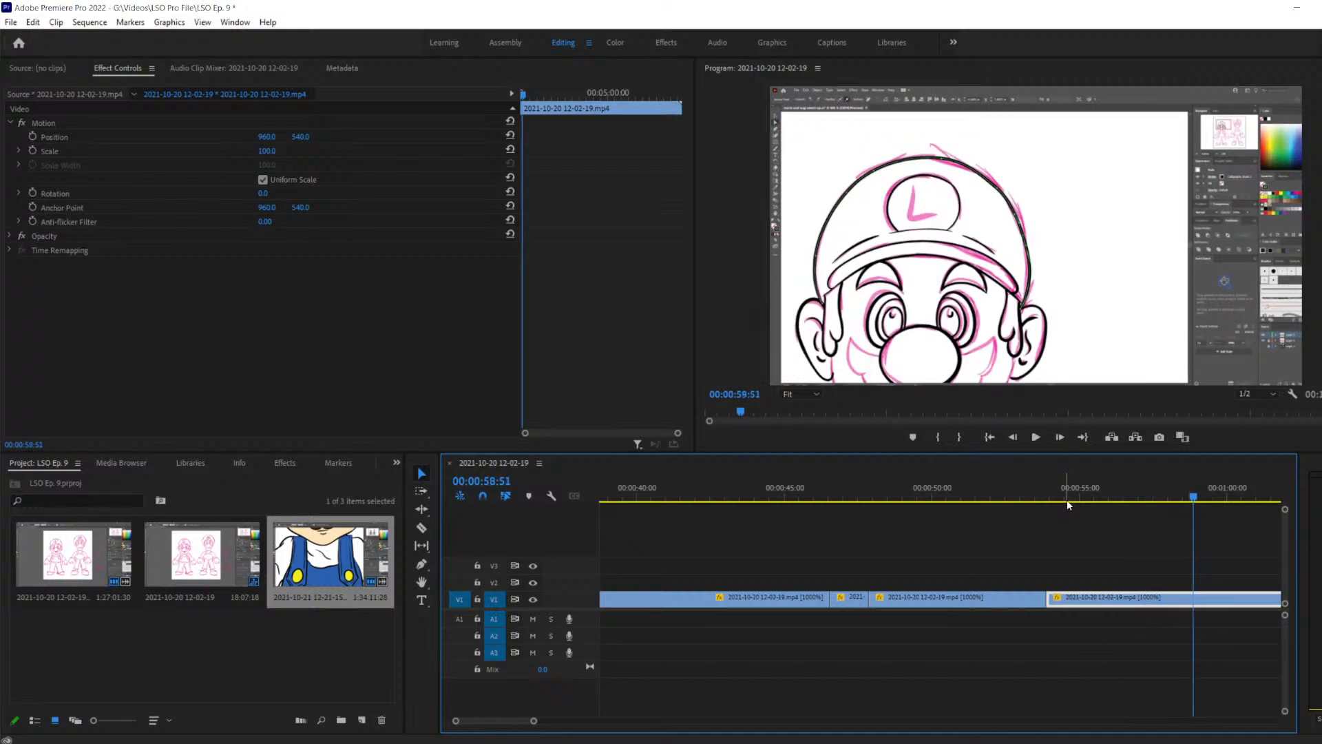
pyautogui.press('Right')
pyautogui.press('Right')
pyautogui.press('Right')
pyautogui.press('Right')
pyautogui.press('Right')
pyautogui.press('Right')
pyautogui.press('Right')
pyautogui.press('Right')
pyautogui.press('Right')
pyautogui.press('Right')
pyautogui.press('Right')
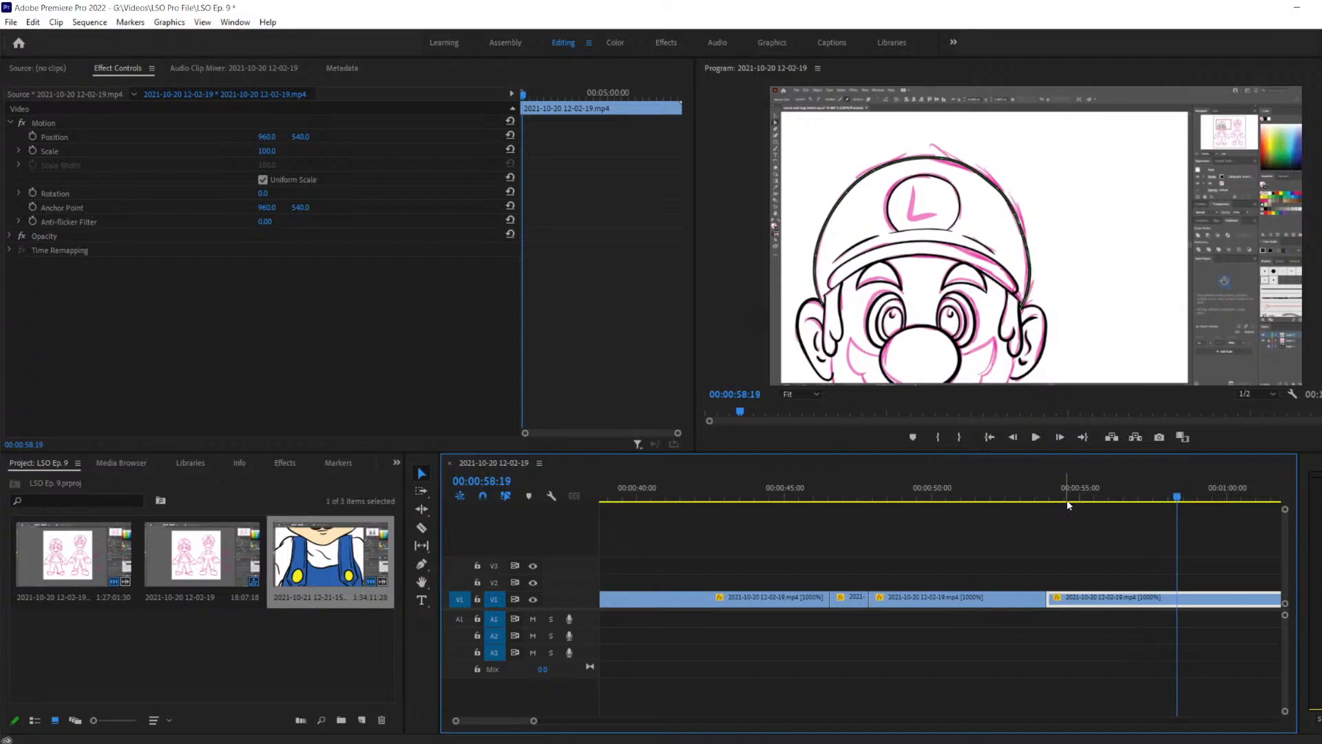
pyautogui.press('Right')
pyautogui.press('Right')
pyautogui.press('Right')
pyautogui.press('Left')
pyautogui.press('Left')
pyautogui.press('Right')
pyautogui.press('c')
pyautogui.click(1180, 606)
# Find the frame just before the picture changes after the idle stretch and split the clip at 00:00:59:02 with the Razor tool
pyautogui.press('Right')
pyautogui.press('Right')
pyautogui.press('Right')
pyautogui.press('Right')
pyautogui.press('Right')
pyautogui.press('Right')
pyautogui.press('Right')
pyautogui.press('Right')
pyautogui.press('Right')
pyautogui.press('Right')
pyautogui.press('Right')
pyautogui.press('Right')
pyautogui.press('Right')
pyautogui.press('Right')
pyautogui.press('Right')
pyautogui.press('Right')
pyautogui.press('Right')
pyautogui.press('Right')
pyautogui.press('Right')
pyautogui.press('Right')
pyautogui.press('Right')
pyautogui.press('Right')
pyautogui.press('Right')
pyautogui.press('Right')
pyautogui.press('Right')
pyautogui.press('Right')
pyautogui.press('Right')
pyautogui.press('Right')
pyautogui.press('Right')
pyautogui.press('Right')
pyautogui.press('Right')
pyautogui.press('Right')
pyautogui.press('Right')
pyautogui.press('Right')
pyautogui.press('Right')
pyautogui.press('Right')
pyautogui.press('Right')
pyautogui.press('Right')
pyautogui.press('Right')
pyautogui.press('Right')
pyautogui.press('Right')
pyautogui.press('Right')
pyautogui.press('Right')
pyautogui.press('Right')
pyautogui.press('Right')
pyautogui.press('Right')
pyautogui.press('Right')
pyautogui.press('Left')
pyautogui.press('Left')
pyautogui.press('Left')
pyautogui.press('Left')
pyautogui.press('Left')
pyautogui.press('Left')
pyautogui.press('Left')
pyautogui.press('Left')
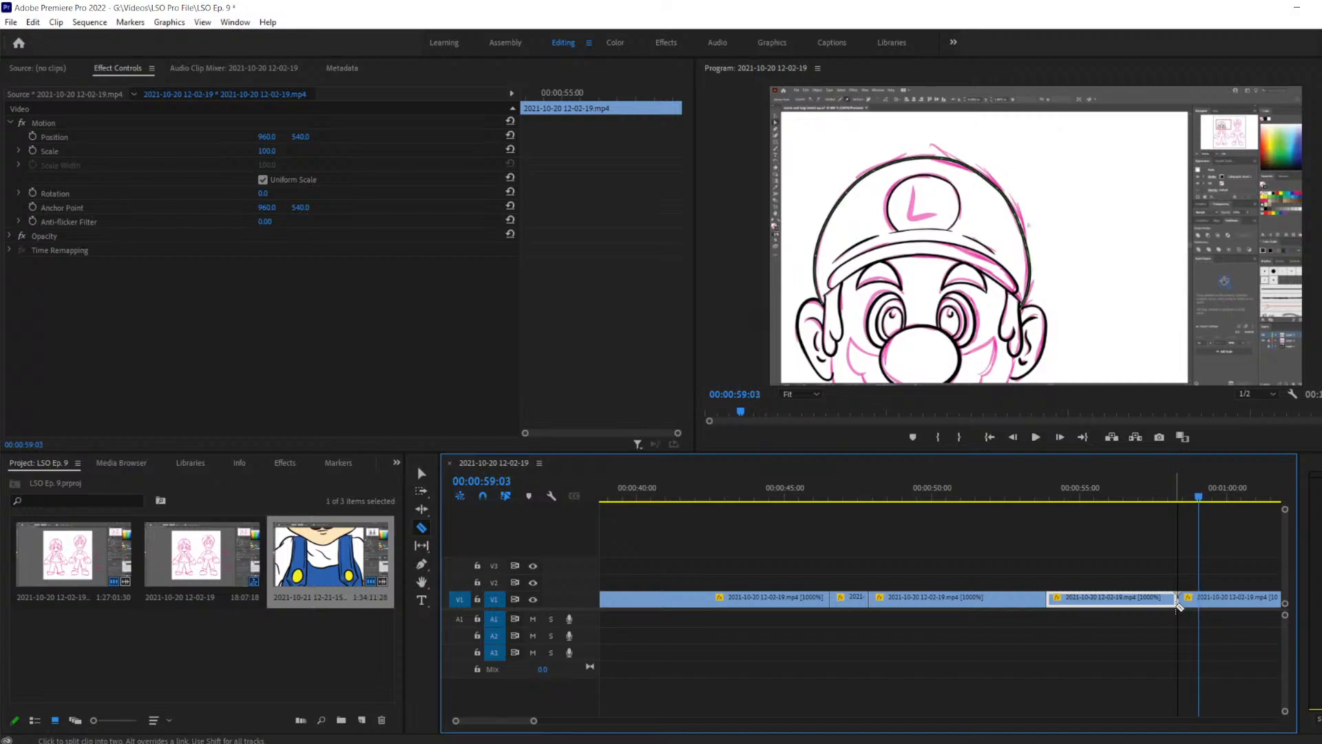
pyautogui.press('Left')
pyautogui.click(1204, 599)
# Delete the short idle segment ending at 00:00:59:02 and move the following clip back to close the gap
pyautogui.press('v')
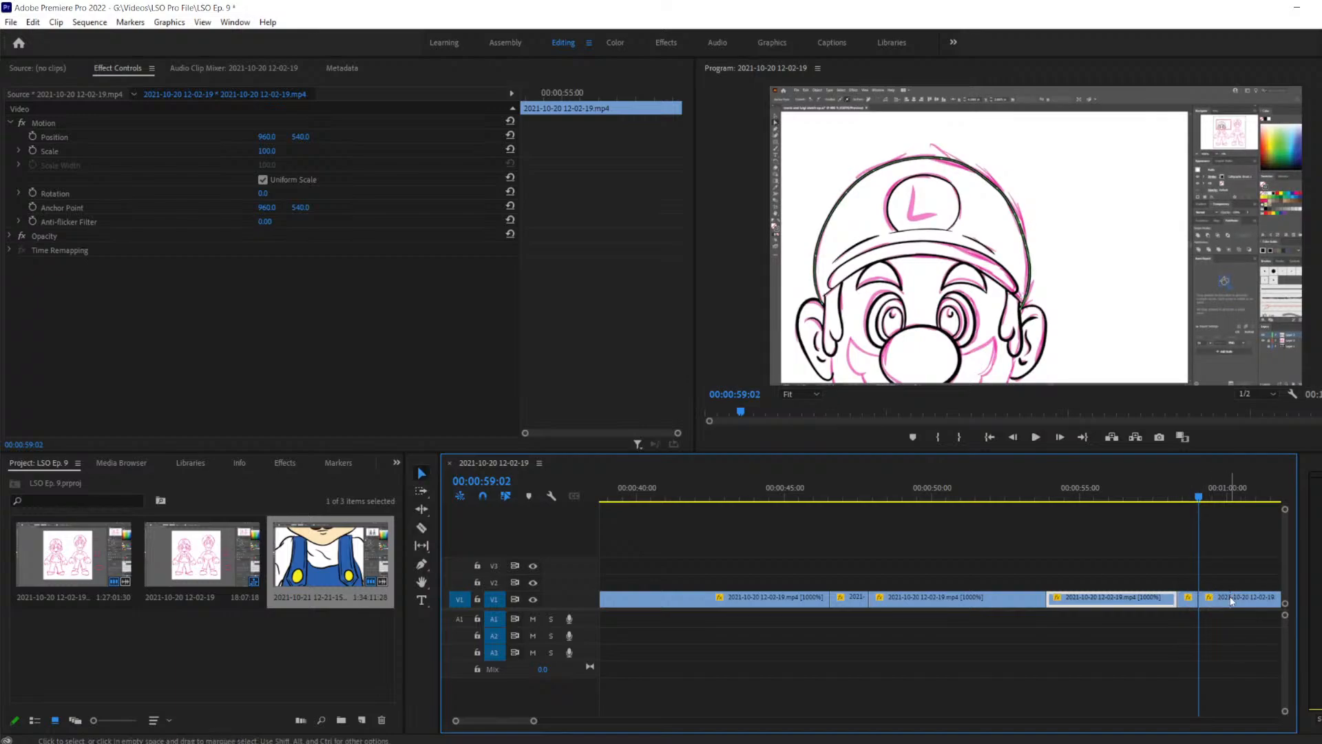
pyautogui.click(1187, 597)
pyautogui.press('Delete')
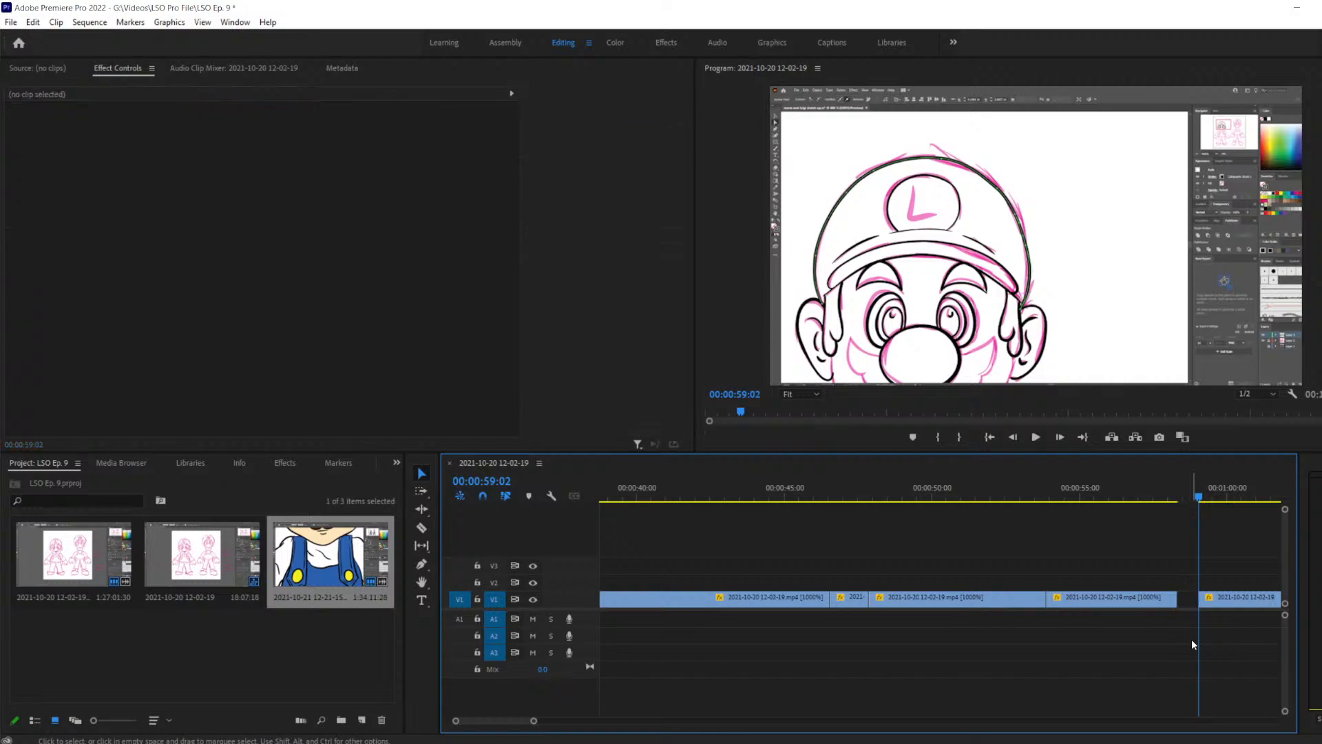
pyautogui.moveTo(1235, 603); pyautogui.dragTo(1209, 605)
# Play on from 00:00:58:02, find where the drawing next goes idle and split the clip at 00:01:03:12 with the Razor tool
pyautogui.hscroll(5, 778, 680)
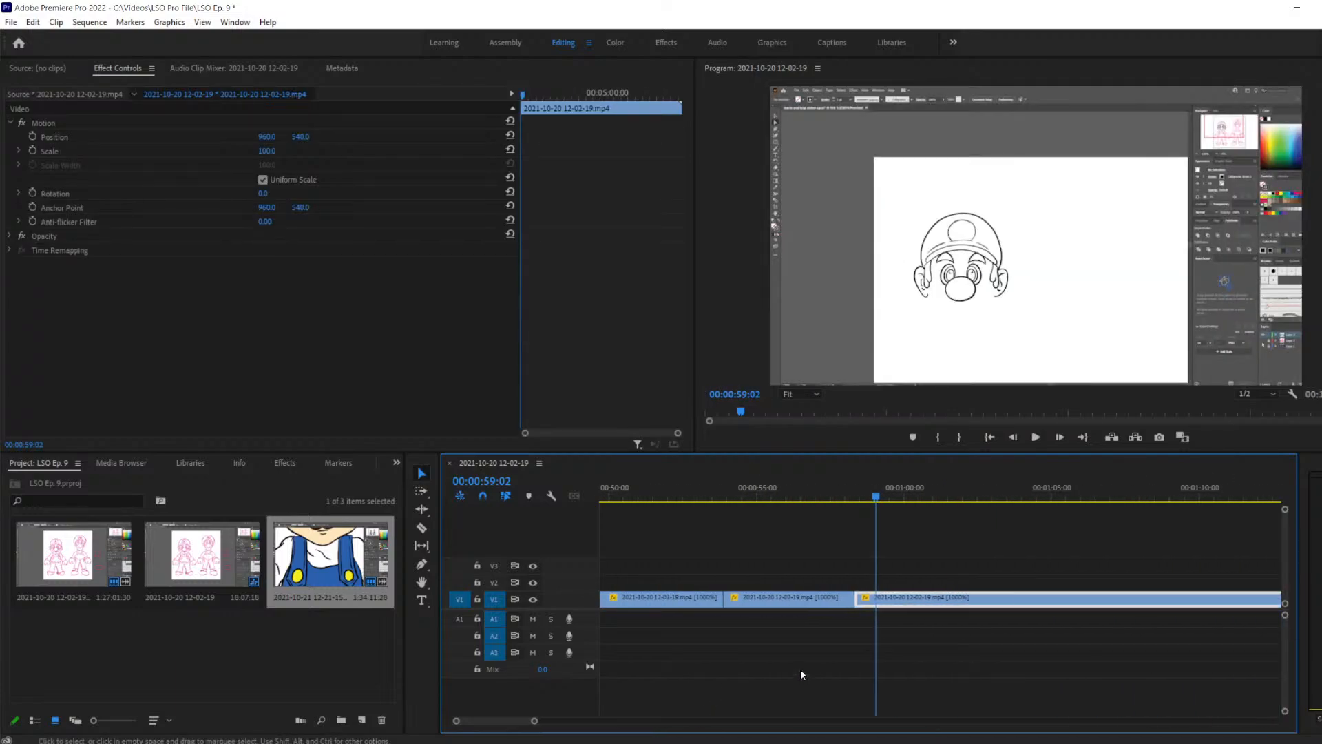
pyautogui.moveTo(865, 505); pyautogui.dragTo(845, 508)
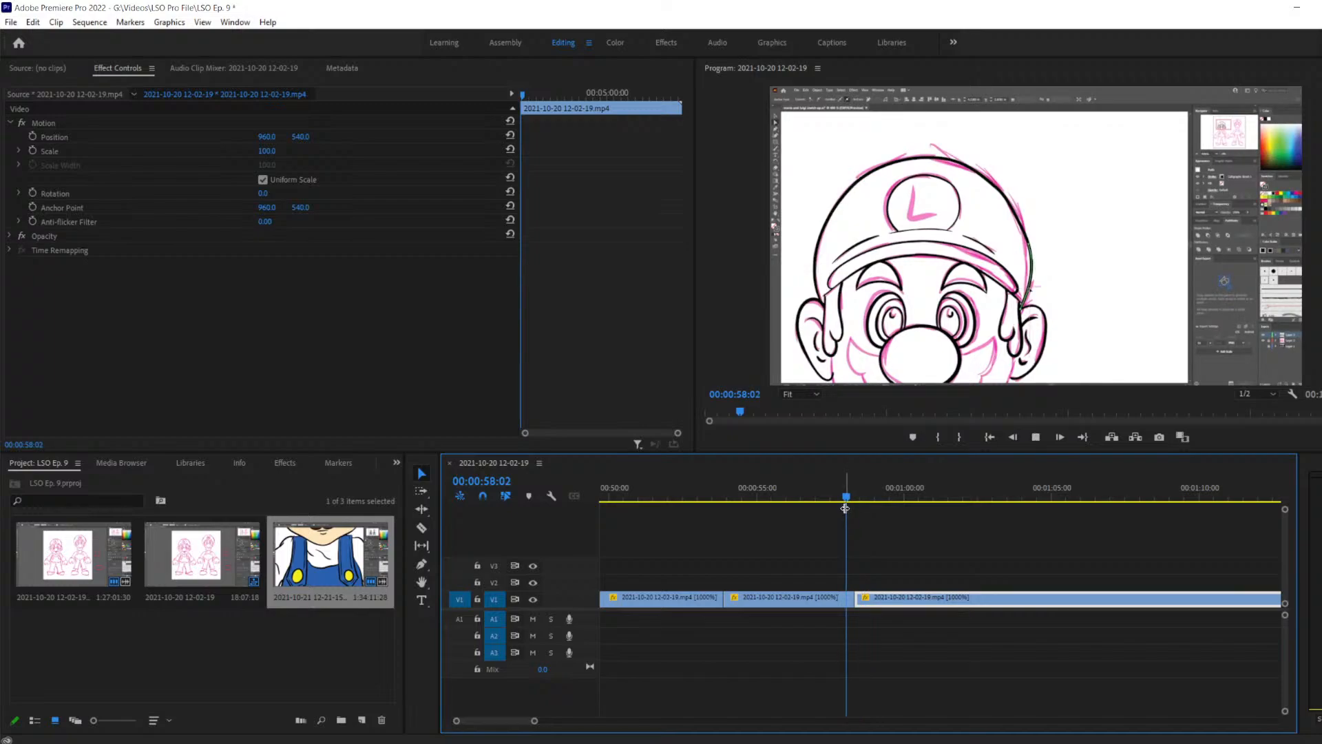
pyautogui.press('space')
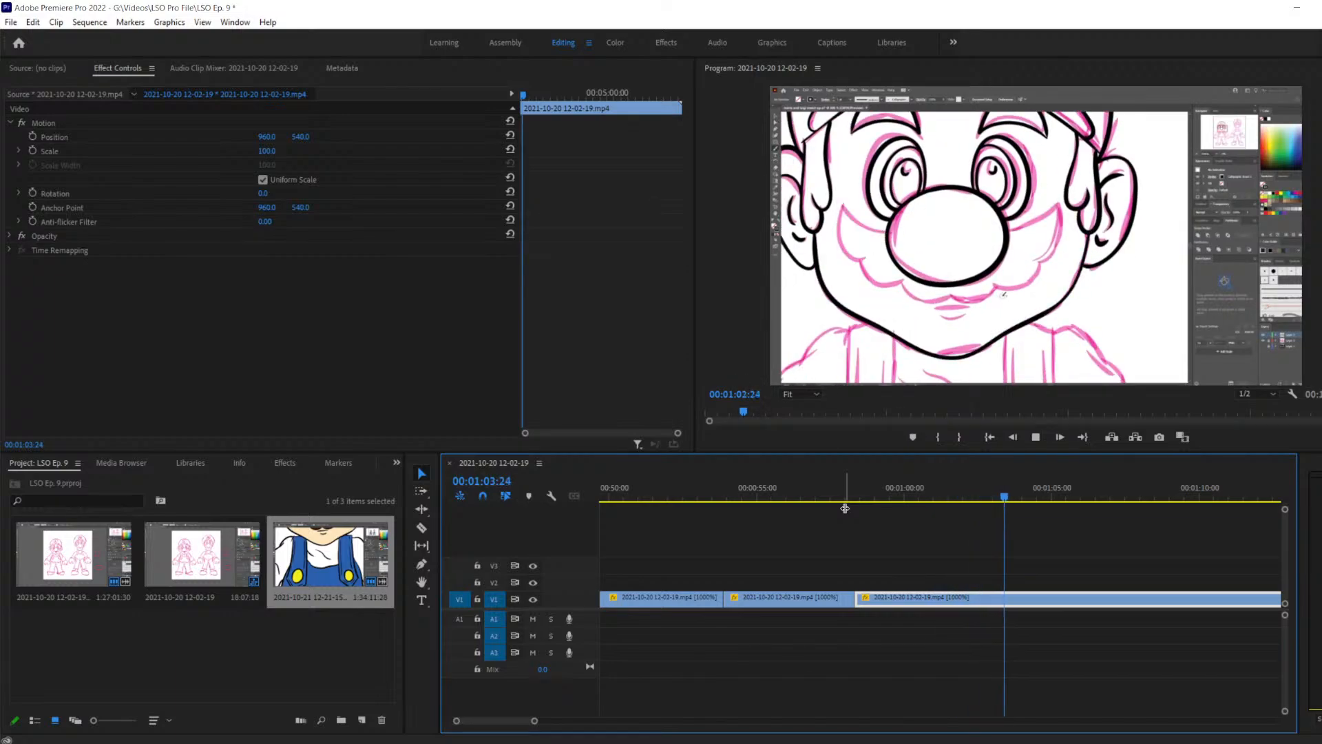
pyautogui.press('space')
pyautogui.press('Left')
pyautogui.press('Left')
pyautogui.press('Left')
pyautogui.press('Left')
pyautogui.press('Left')
pyautogui.press('Left')
pyautogui.press('Left')
pyautogui.press('Left')
pyautogui.press('Left')
pyautogui.press('Left')
pyautogui.press('Left')
pyautogui.press('Left')
pyautogui.press('Left')
pyautogui.press('Left')
pyautogui.press('Left')
pyautogui.press('Left')
pyautogui.press('Left')
pyautogui.press('Left')
pyautogui.press('Left')
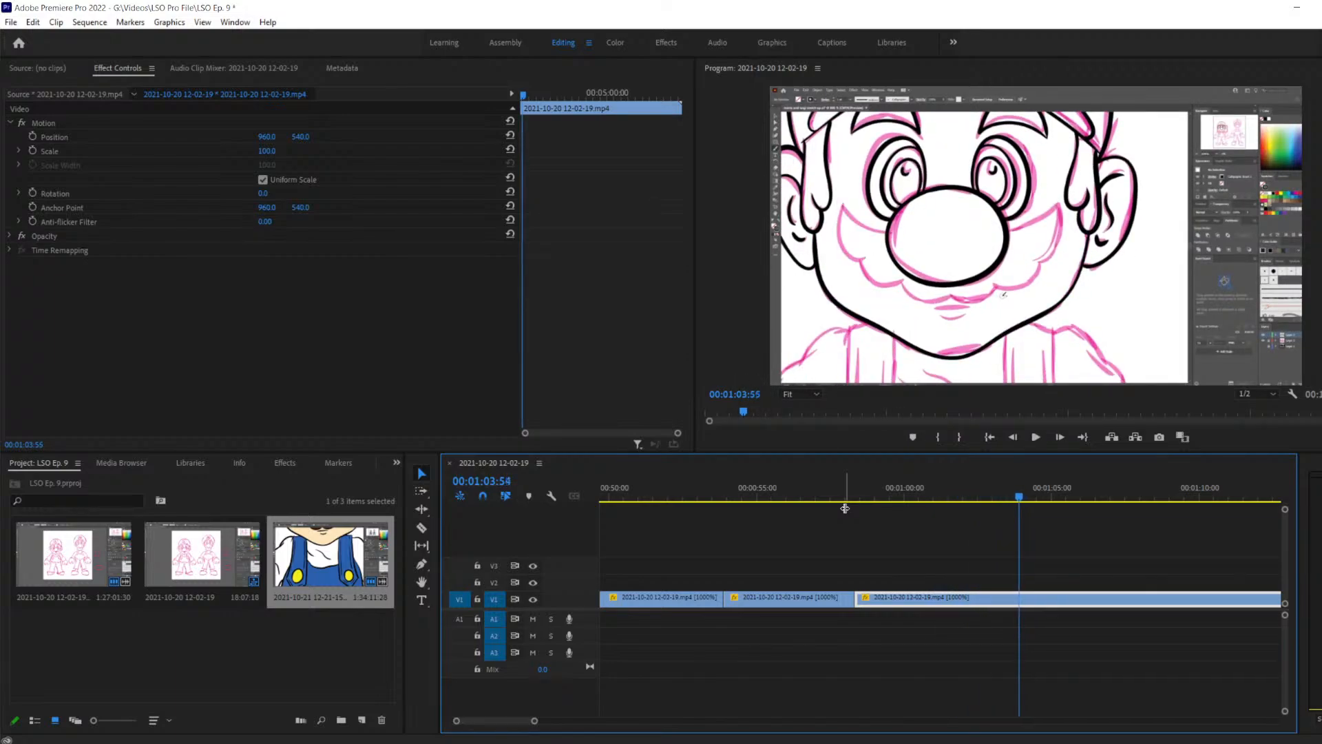
pyautogui.press('Left')
pyautogui.press('Left')
pyautogui.press('Left')
pyautogui.press('Left')
pyautogui.press('Left')
pyautogui.press('Left')
pyautogui.press('Left')
pyautogui.press('Left')
pyautogui.press('Left')
pyautogui.press('Left')
pyautogui.press('Left')
pyautogui.press('Left')
pyautogui.press('Left')
pyautogui.press('Left')
pyautogui.press('Left')
pyautogui.press('Left')
pyautogui.press('Left')
pyautogui.press('Left')
pyautogui.press('Left')
pyautogui.press('Left')
pyautogui.press('Left')
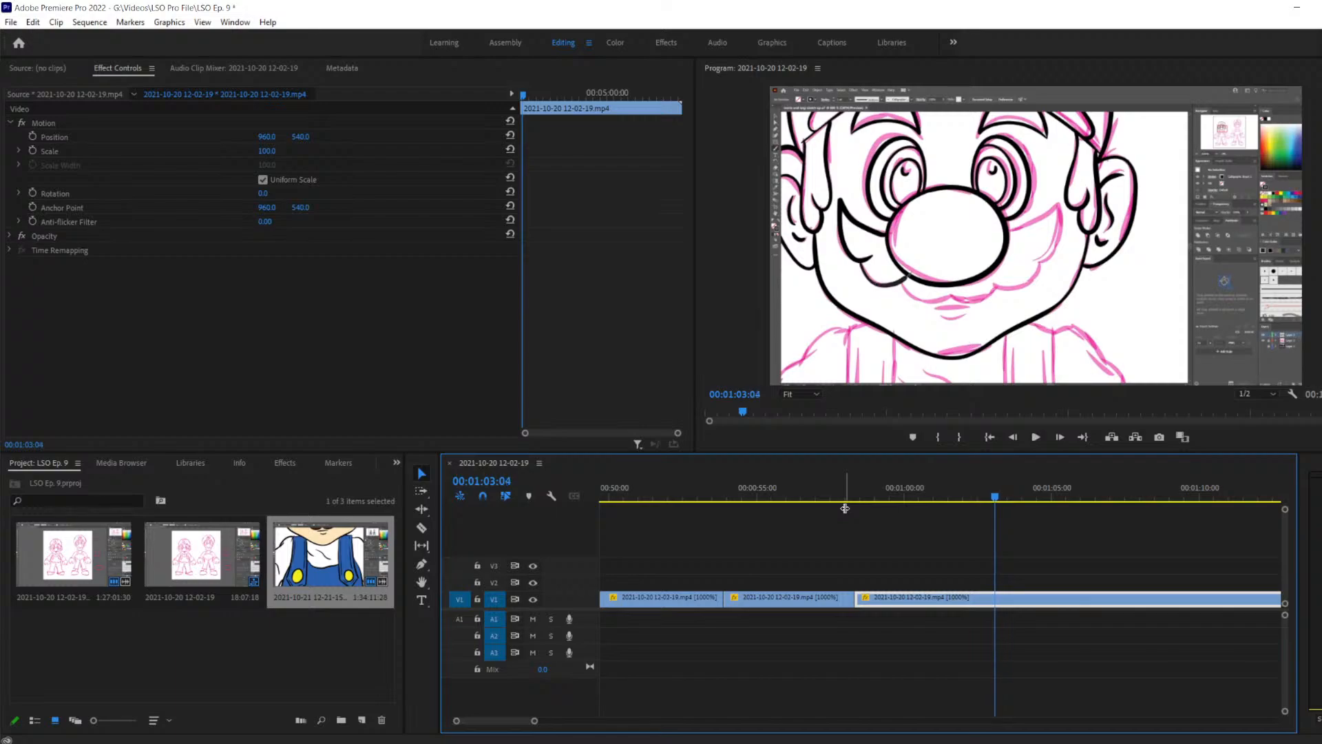
pyautogui.press('Right')
pyautogui.press('Right')
pyautogui.press('c')
pyautogui.click(1002, 598)
# Find the frame just before drawing resumes after the idle stretch and split the clip at 00:01:04:06 with the Razor tool
pyautogui.hotkey('shift', 'Right')
pyautogui.hotkey('shift', 'Right')
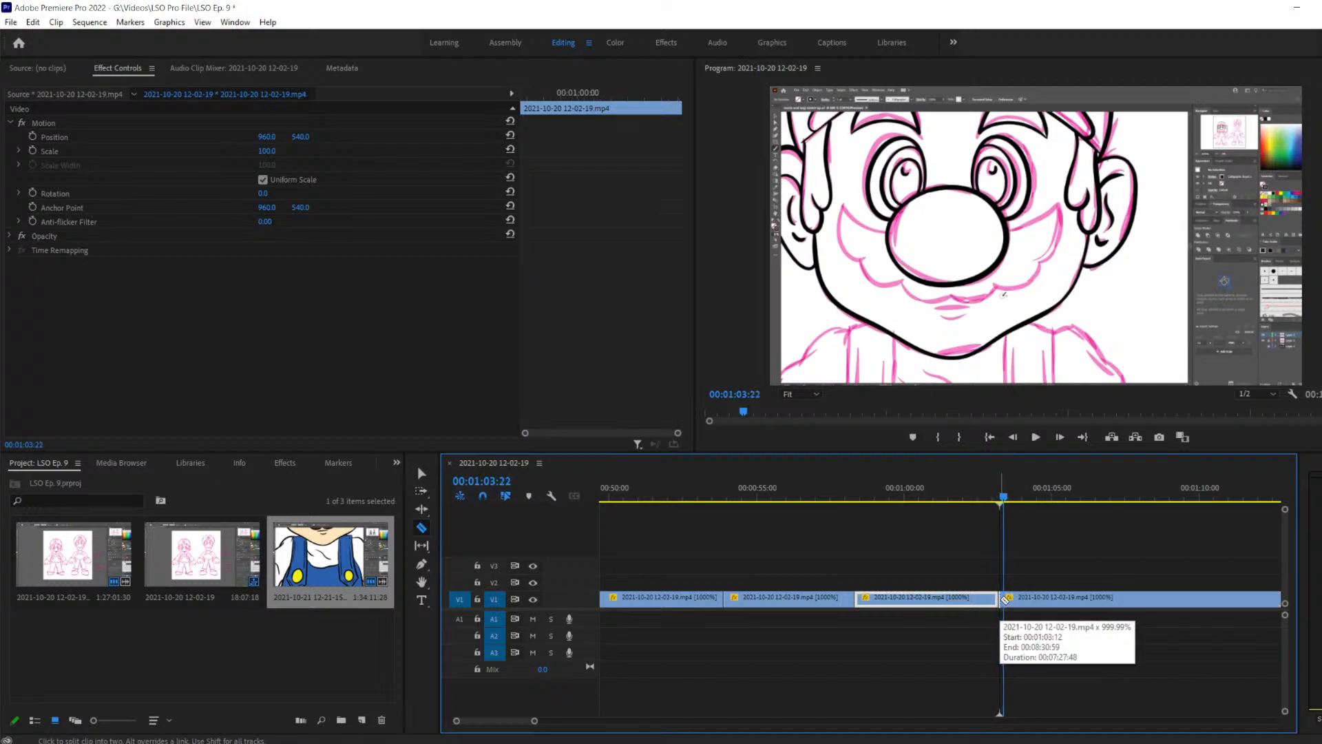
pyautogui.hotkey('shift', 'Right')
pyautogui.hotkey('shift', 'Right')
pyautogui.hotkey('shift', 'Right')
pyautogui.hotkey('shift', 'Right')
pyautogui.hotkey('shift', 'Right')
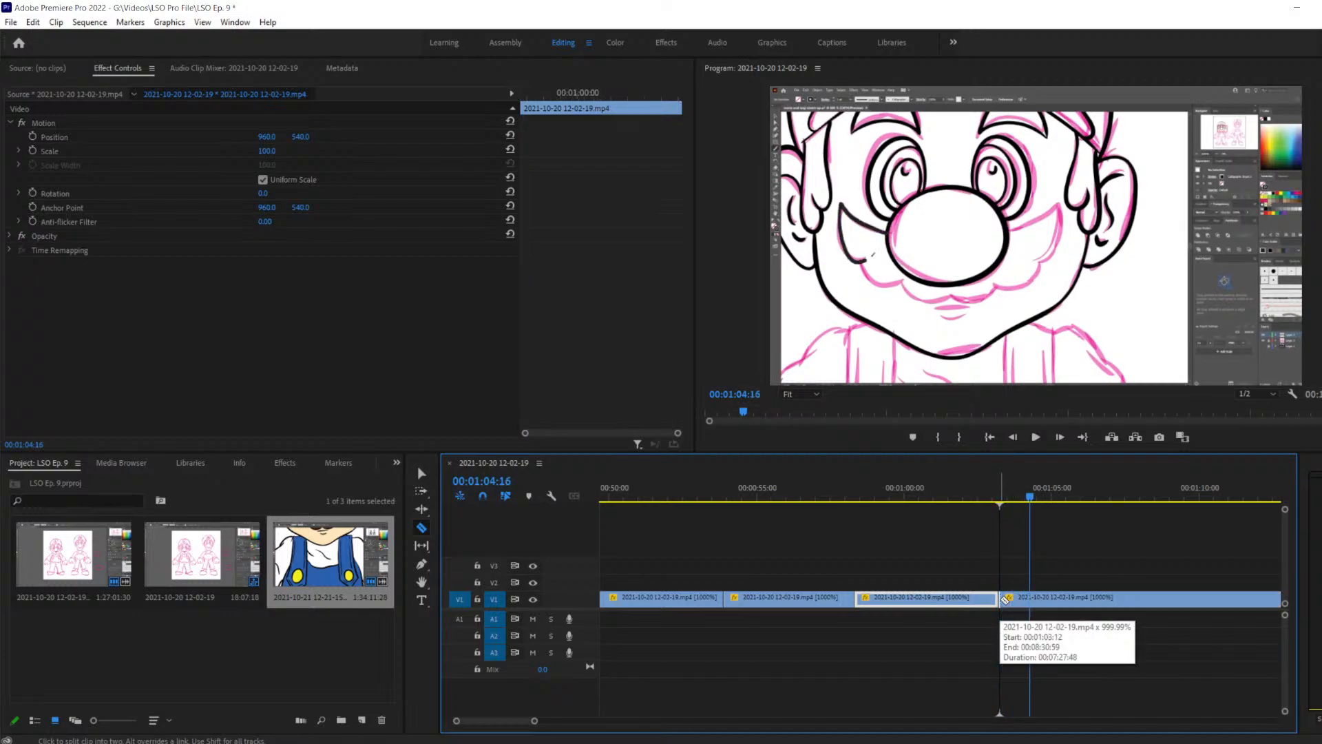
pyautogui.press('Left')
pyautogui.press('Left')
pyautogui.press('Left')
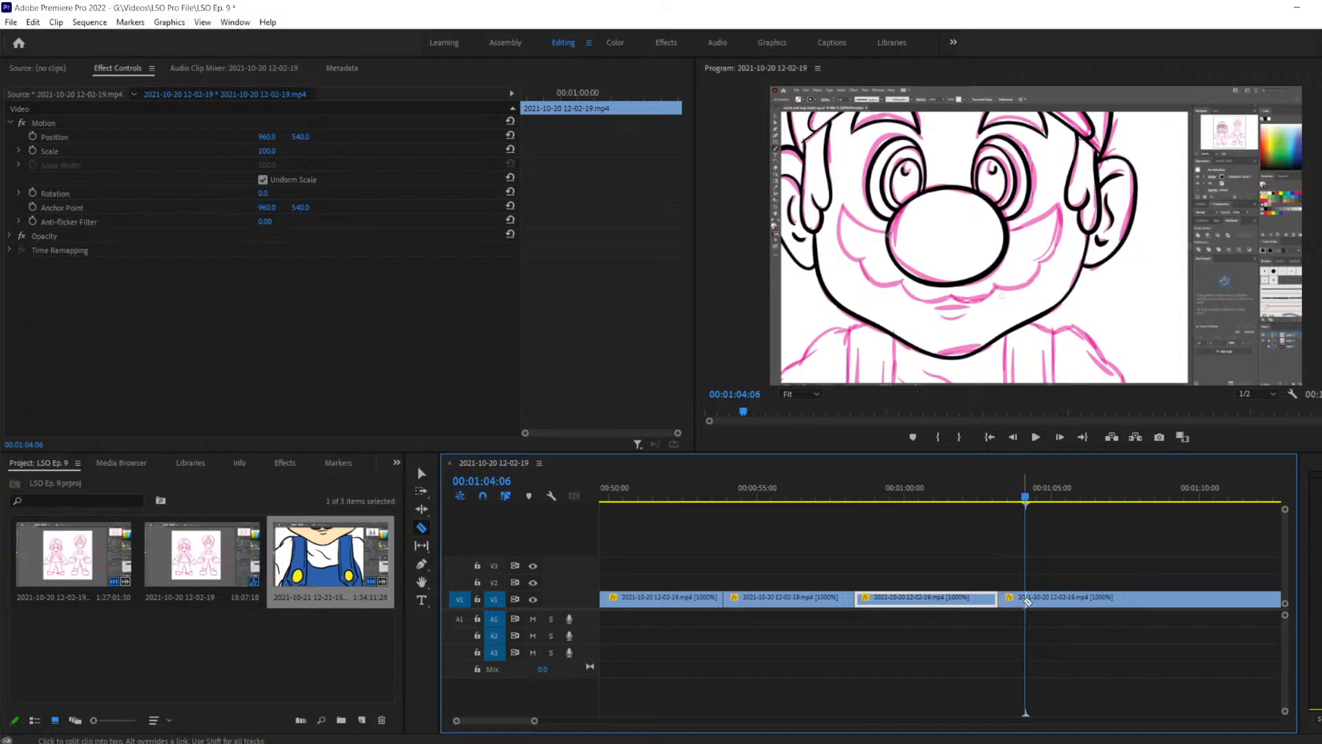
# Delete the short idle segment ending at 00:01:04:06 and move the following clip back to close the gap
pyautogui.press('v')
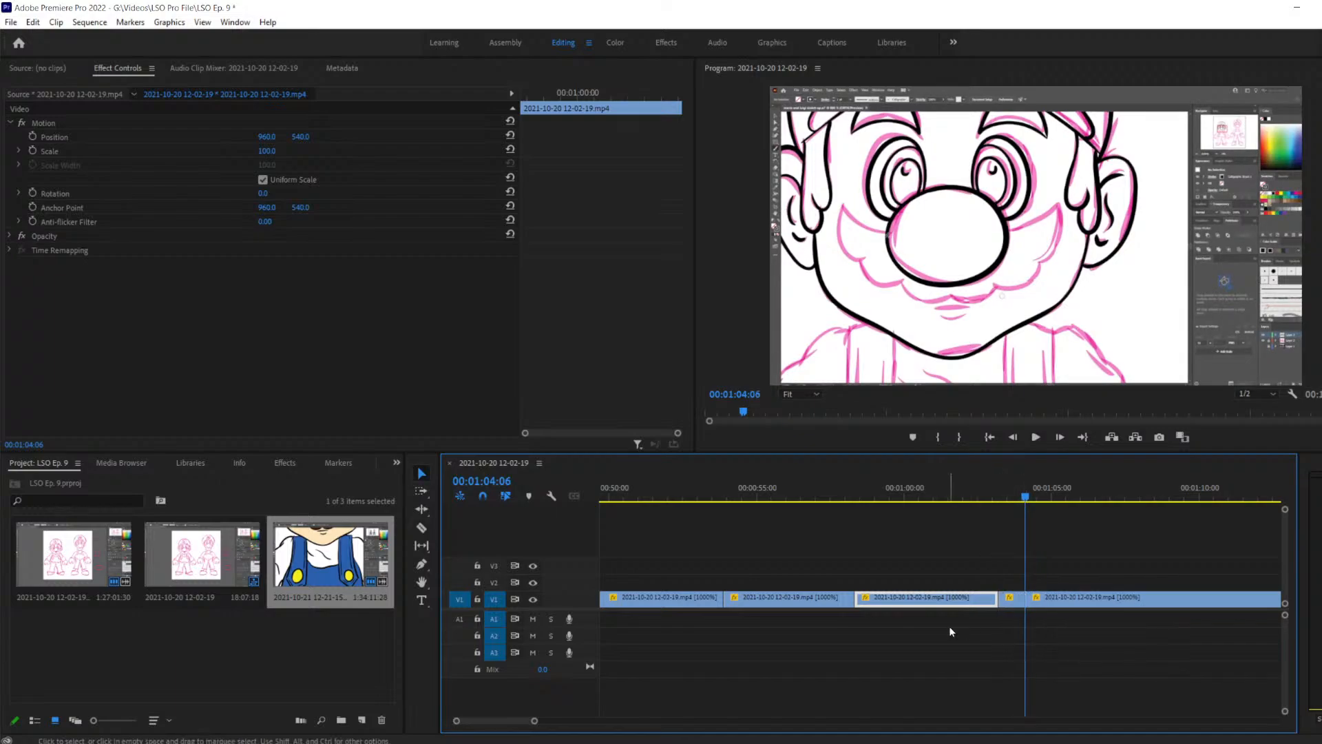
pyautogui.click(1011, 599)
pyautogui.press('Delete')
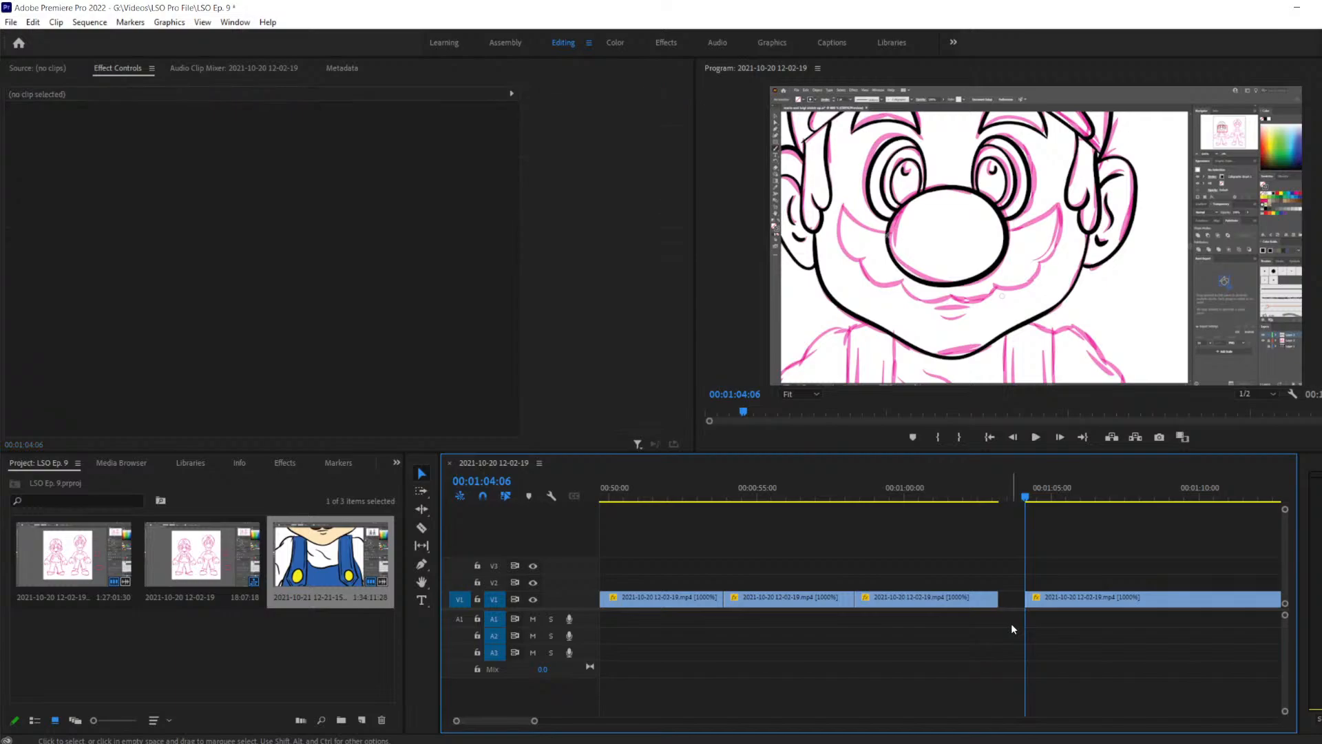
pyautogui.moveTo(1083, 598); pyautogui.dragTo(1057, 598)
# Play on from 00:01:03:03, find where the drawing next goes idle and split the clip at 00:01:21:41 with the Razor tool
pyautogui.moveTo(1026, 501); pyautogui.dragTo(994, 513)
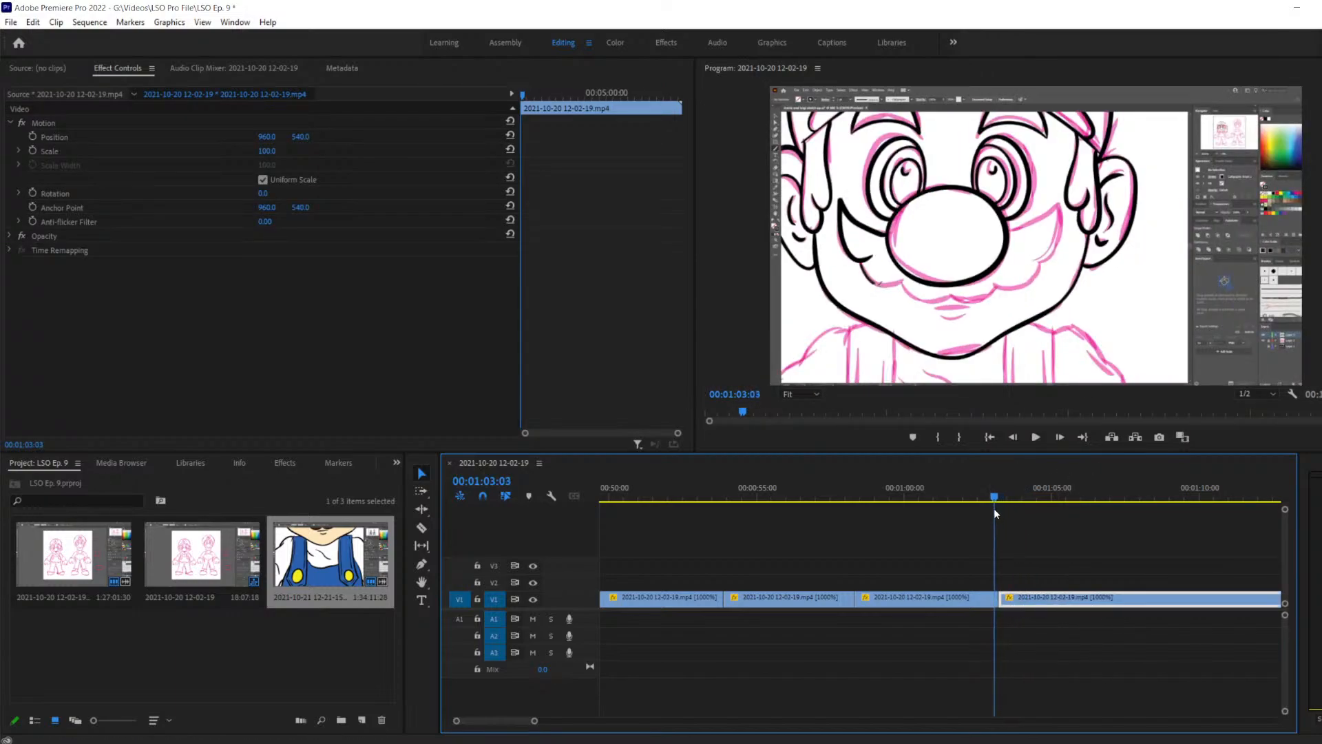
pyautogui.press('space')
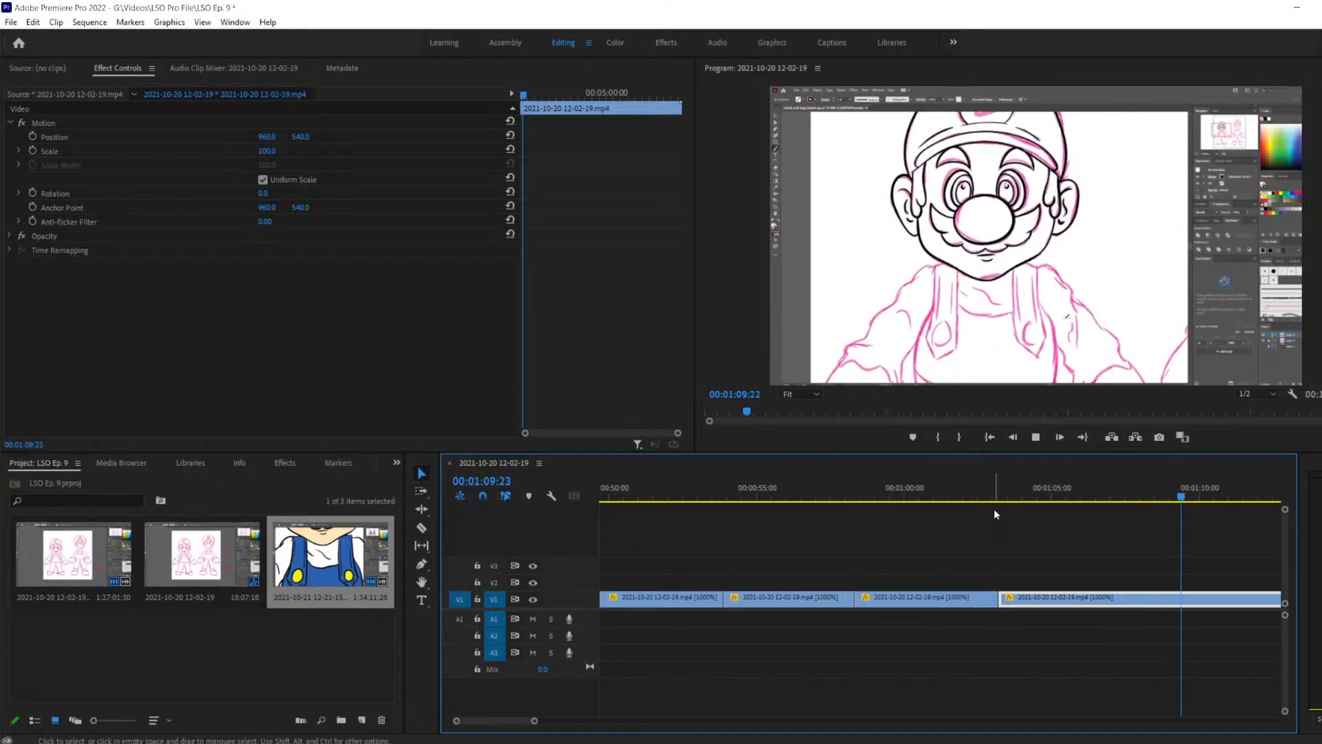
pyautogui.press('space')
pyautogui.press('space')
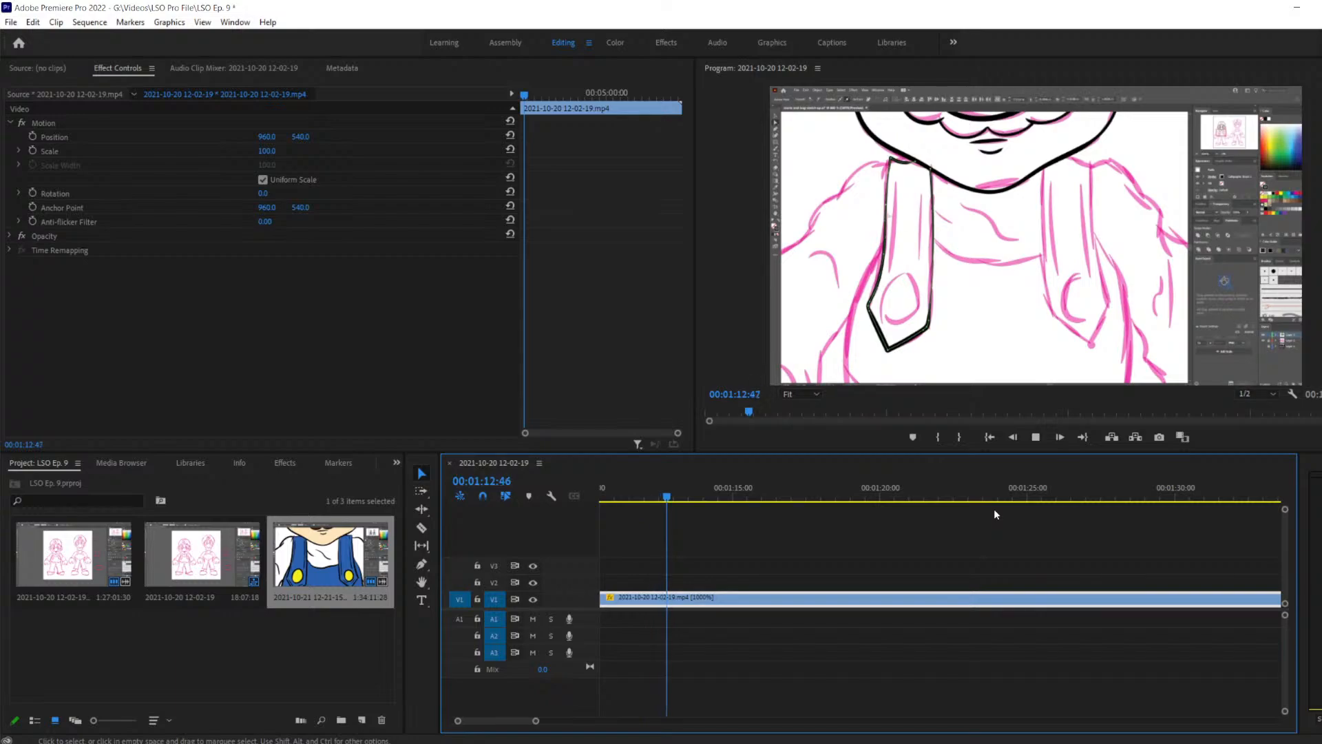
pyautogui.click(700, 497)
pyautogui.moveTo(699, 497); pyautogui.dragTo(579, 497)
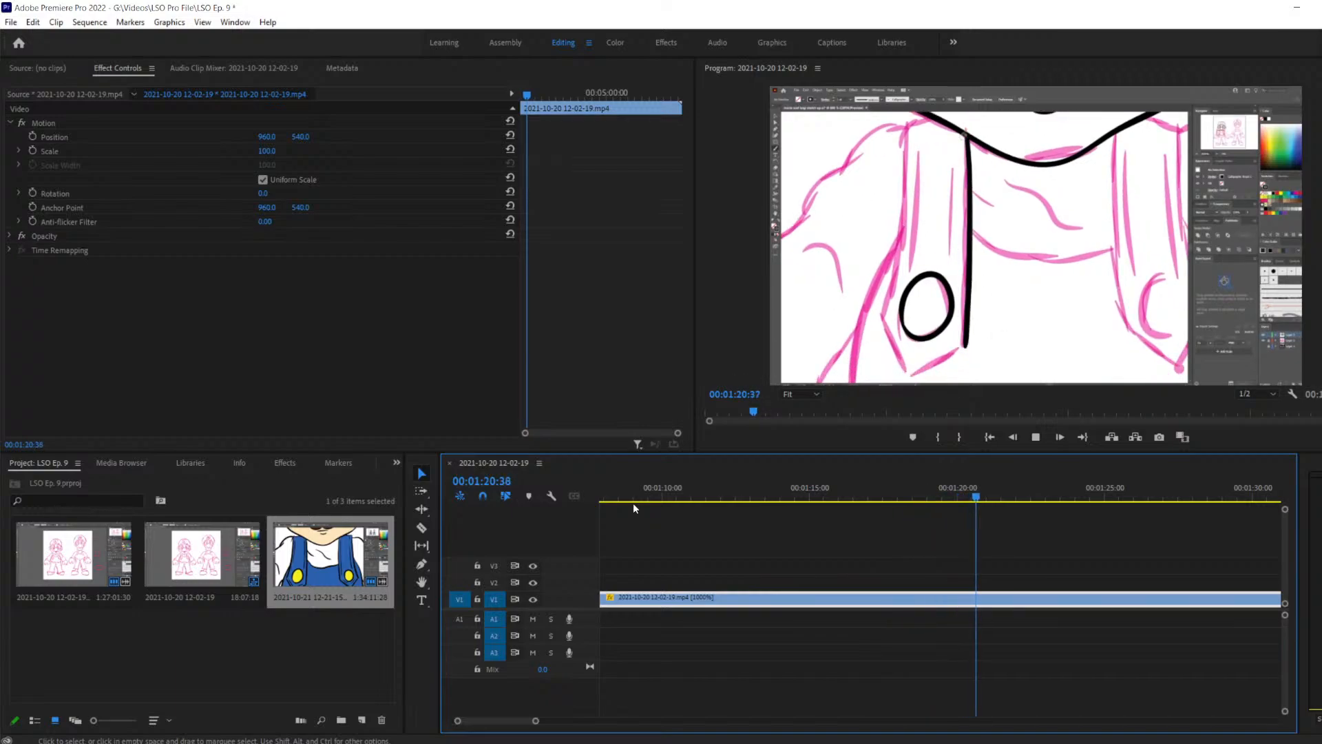
pyautogui.press('Left')
pyautogui.press('Left')
pyautogui.press('Left')
pyautogui.press('Left')
pyautogui.press('Left')
pyautogui.press('Left')
pyautogui.press('Left')
pyautogui.press('Left')
pyautogui.press('Left')
pyautogui.press('Left')
pyautogui.press('Left')
pyautogui.press('Left')
pyautogui.press('Left')
pyautogui.press('Left')
pyautogui.press('Left')
pyautogui.press('Left')
pyautogui.press('Left')
pyautogui.press('Left')
pyautogui.press('Left')
pyautogui.press('Left')
pyautogui.press('Left')
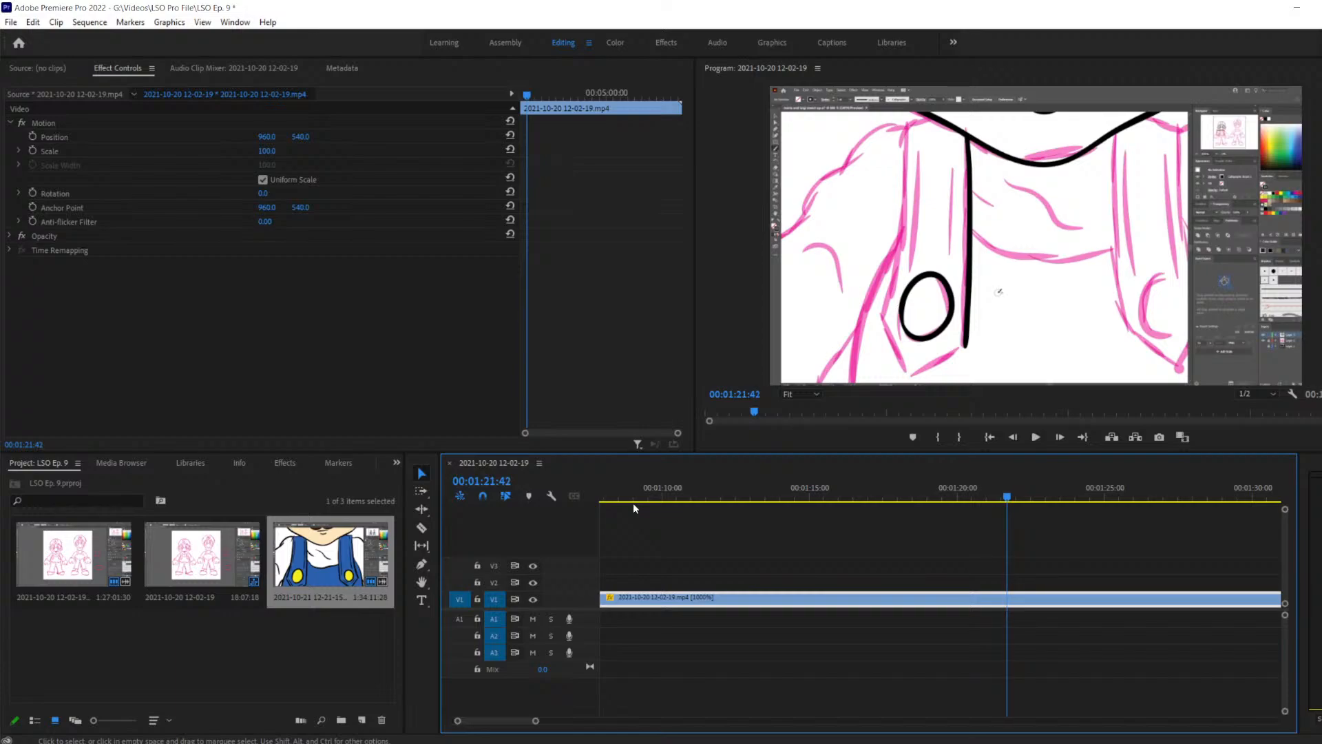
pyautogui.press('c')
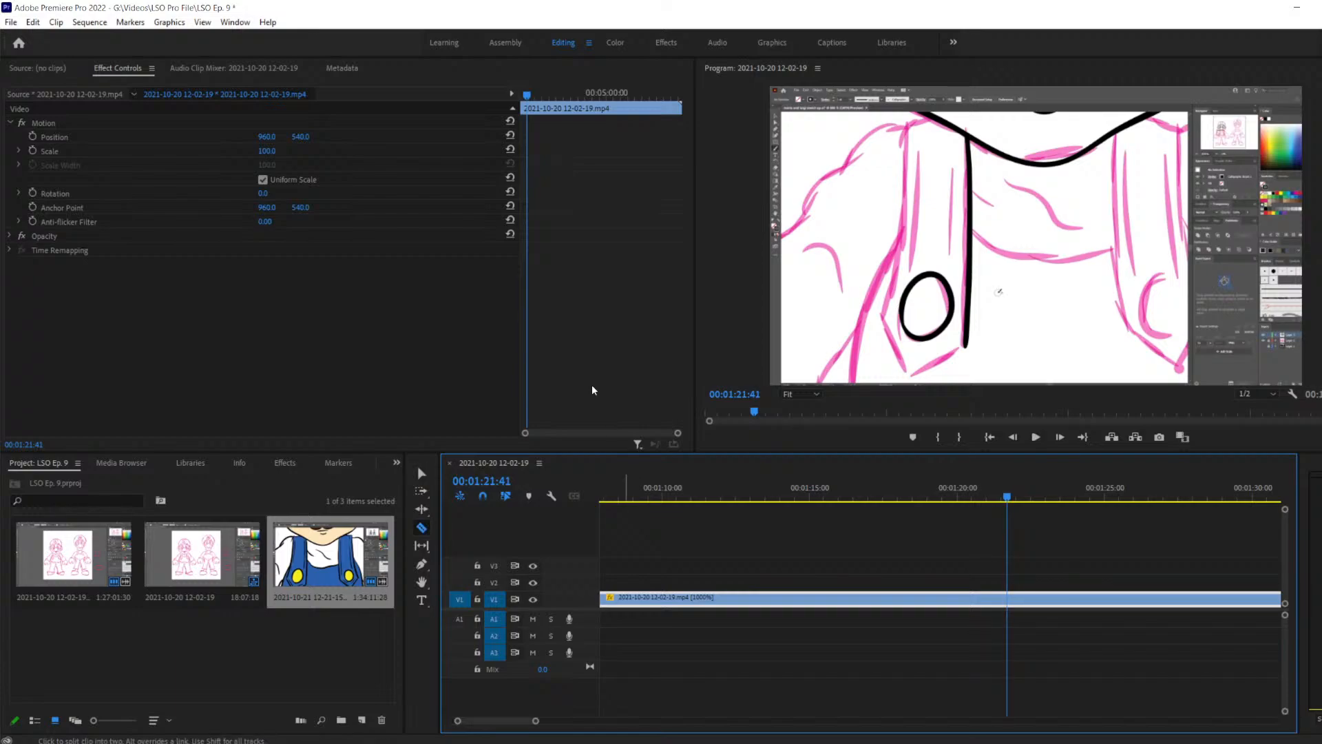
pyautogui.click(1010, 593)
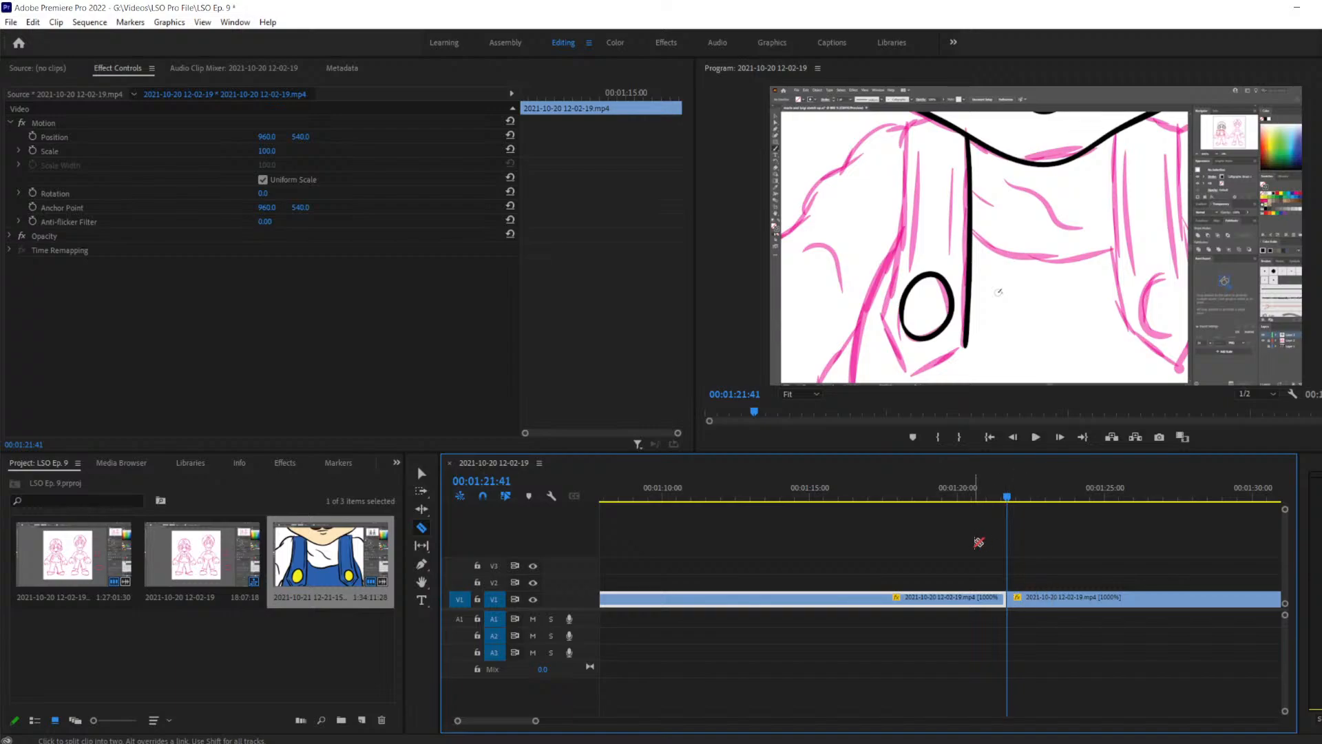
# Find the frame just before drawing resumes after the idle stretch and split the clip at 00:01:22:21 with the Razor tool
pyautogui.press('space')
pyautogui.press('Left')
pyautogui.press('Left')
pyautogui.press('Left')
pyautogui.press('Left')
pyautogui.press('Left')
pyautogui.press('Left')
pyautogui.press('Left')
pyautogui.press('Left')
pyautogui.press('Left')
pyautogui.press('Left')
pyautogui.press('Left')
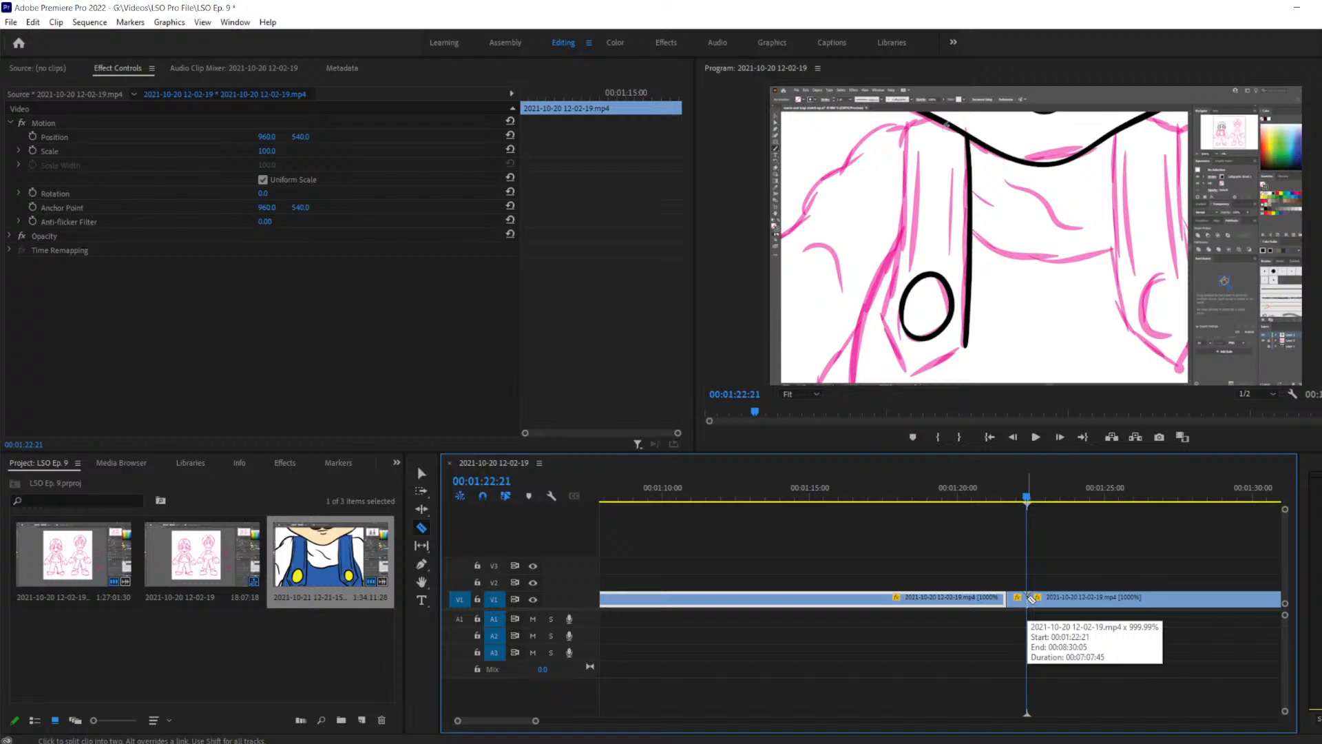
# Delete the short idle segment ending at 00:01:22:21 and move the following clip back to close the gap
pyautogui.click(1016, 598)
pyautogui.press('Delete')
pyautogui.moveTo(1136, 599); pyautogui.dragTo(1116, 603)
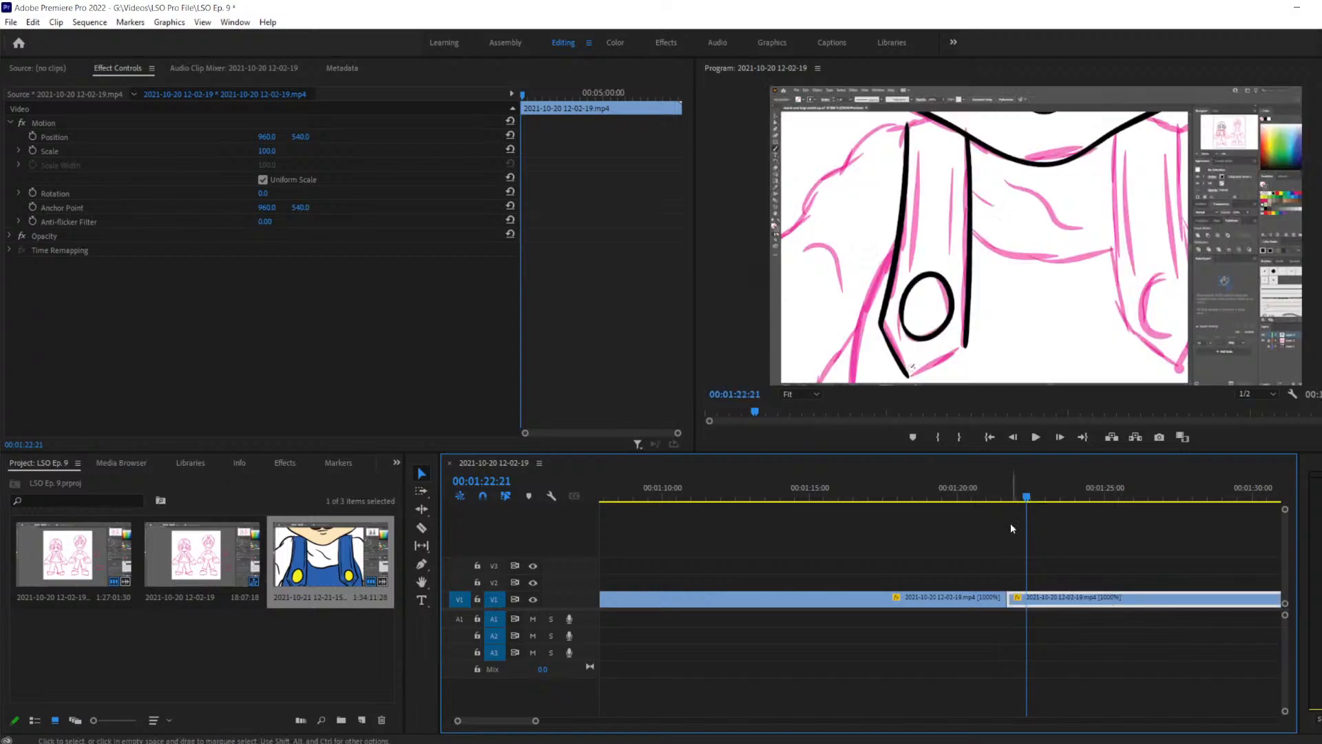
# Play on from just before the closed gap, find where the drawing next goes idle and split the clip at 00:02:25:53 with the Razor tool
pyautogui.moveTo(1026, 497); pyautogui.dragTo(1004, 512)
pyautogui.press('space')
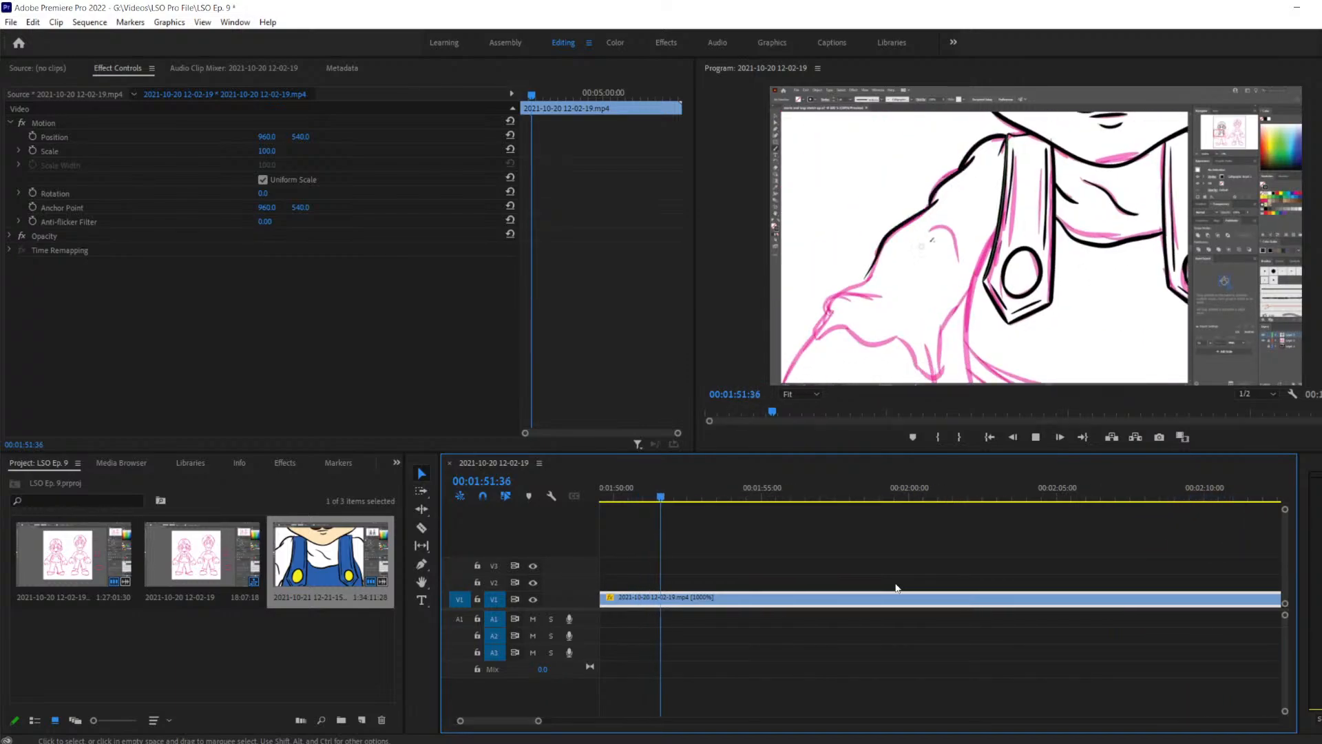
pyautogui.press('space')
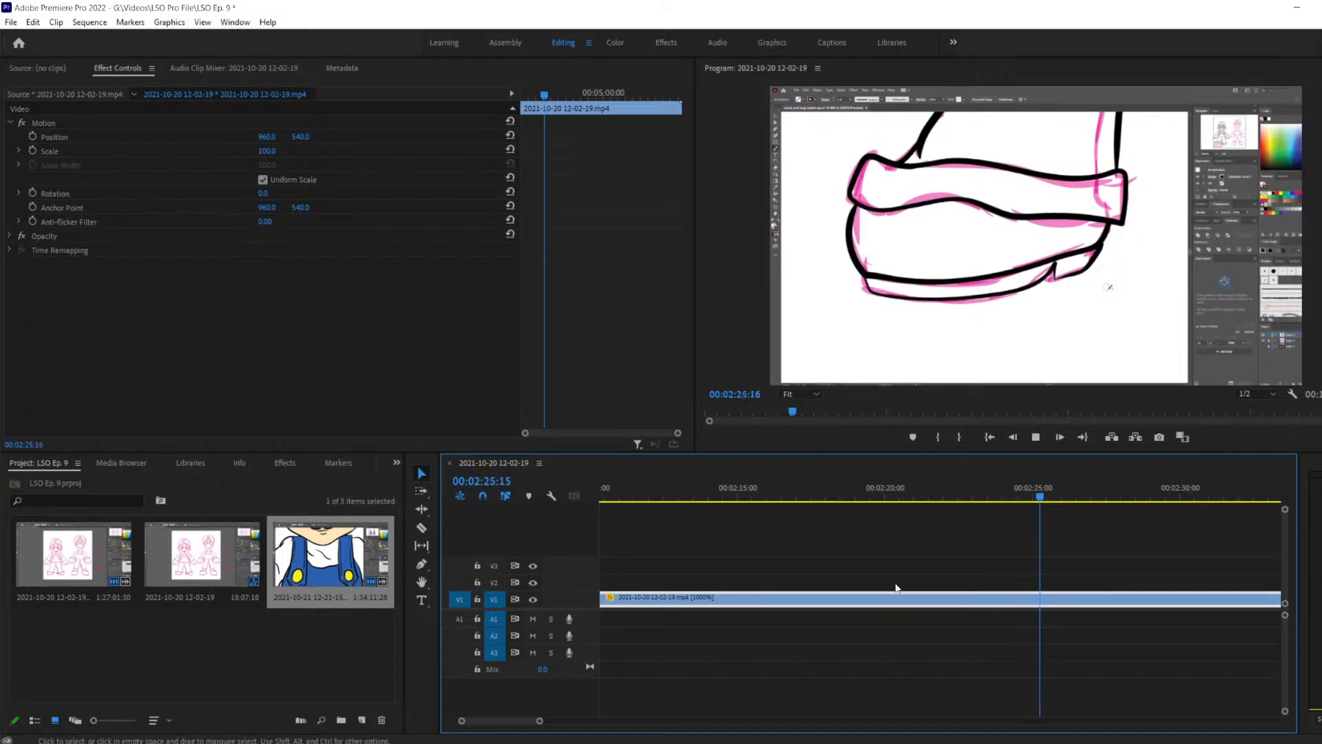
pyautogui.press('space')
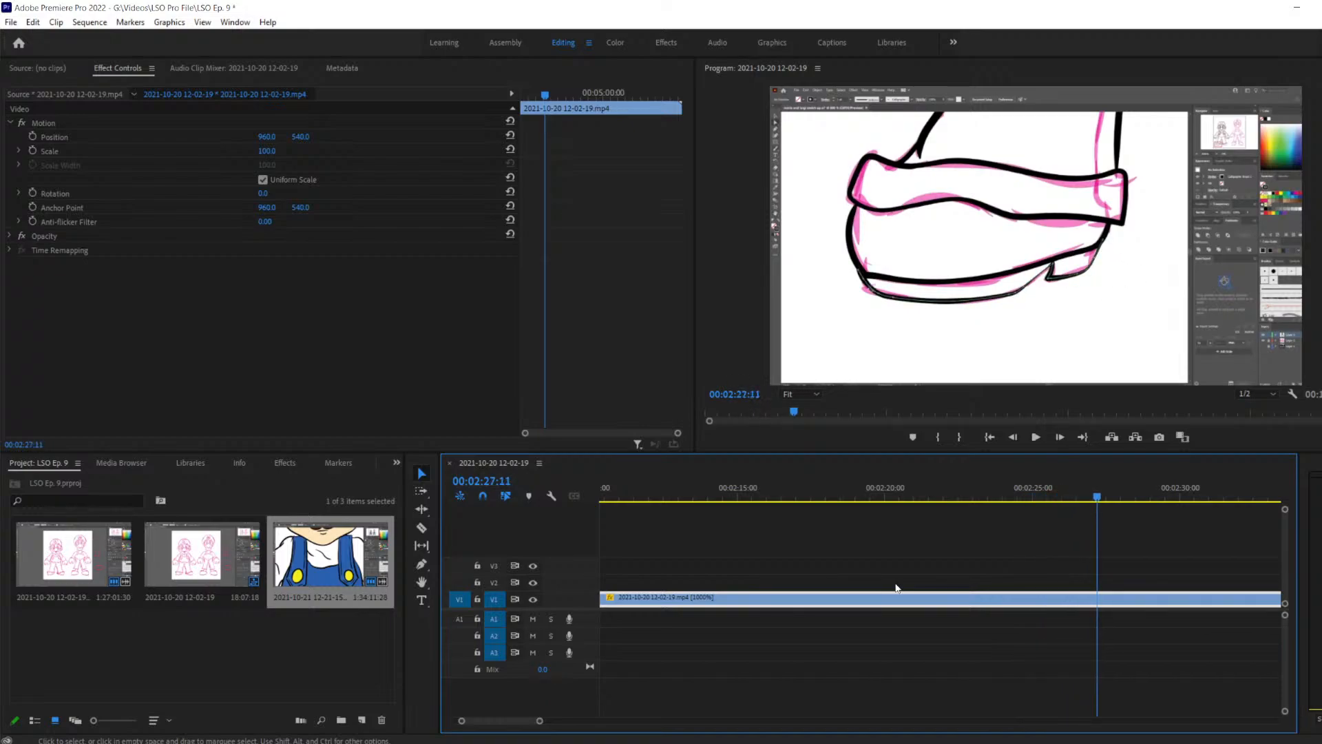
pyautogui.press('Left')
pyautogui.press('Left')
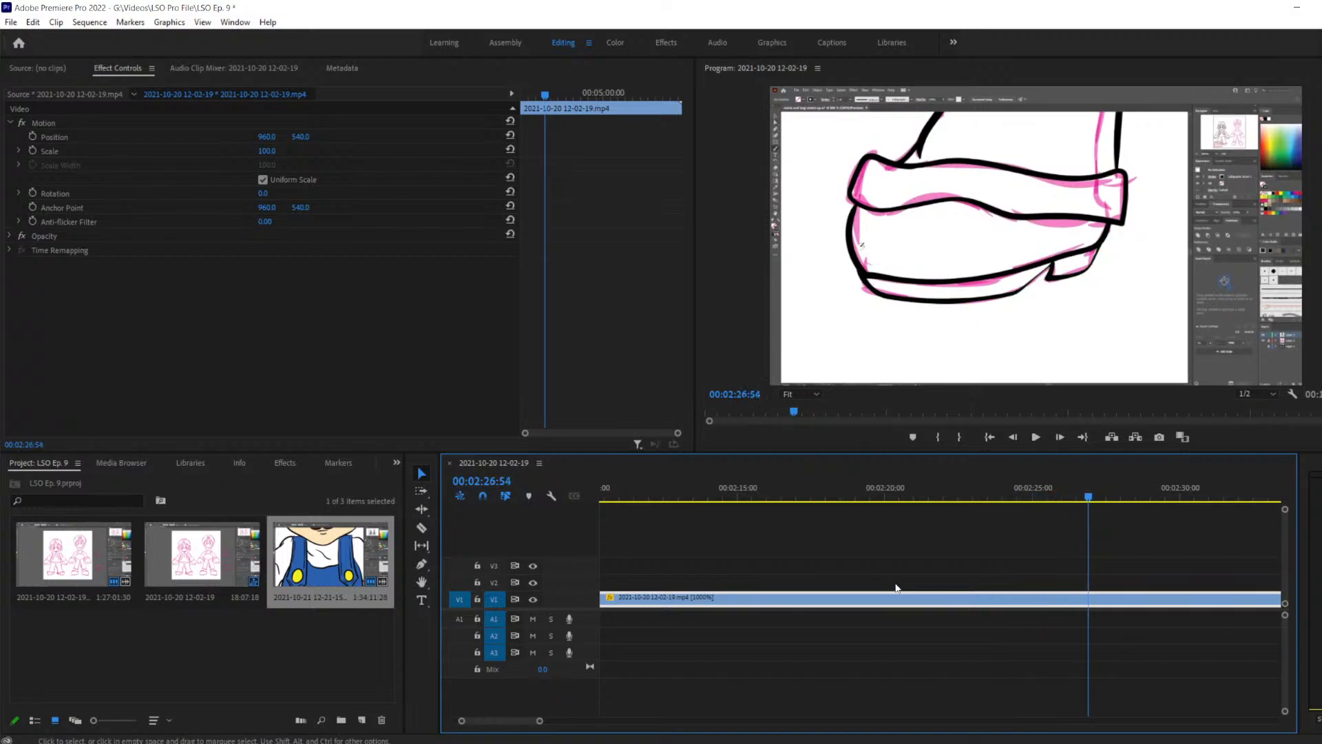
pyautogui.press('Left')
pyautogui.press('Left')
pyautogui.press('Left')
pyautogui.press('Left')
pyautogui.press('Left')
pyautogui.press('Left')
pyautogui.press('Left')
pyautogui.press('Left')
pyautogui.press('Left')
pyautogui.press('Left')
pyautogui.press('Left')
pyautogui.press('Left')
pyautogui.press('Left')
pyautogui.press('Left')
pyautogui.press('Left')
pyautogui.press('Left')
pyautogui.press('Left')
pyautogui.press('Left')
pyautogui.press('Left')
pyautogui.press('Left')
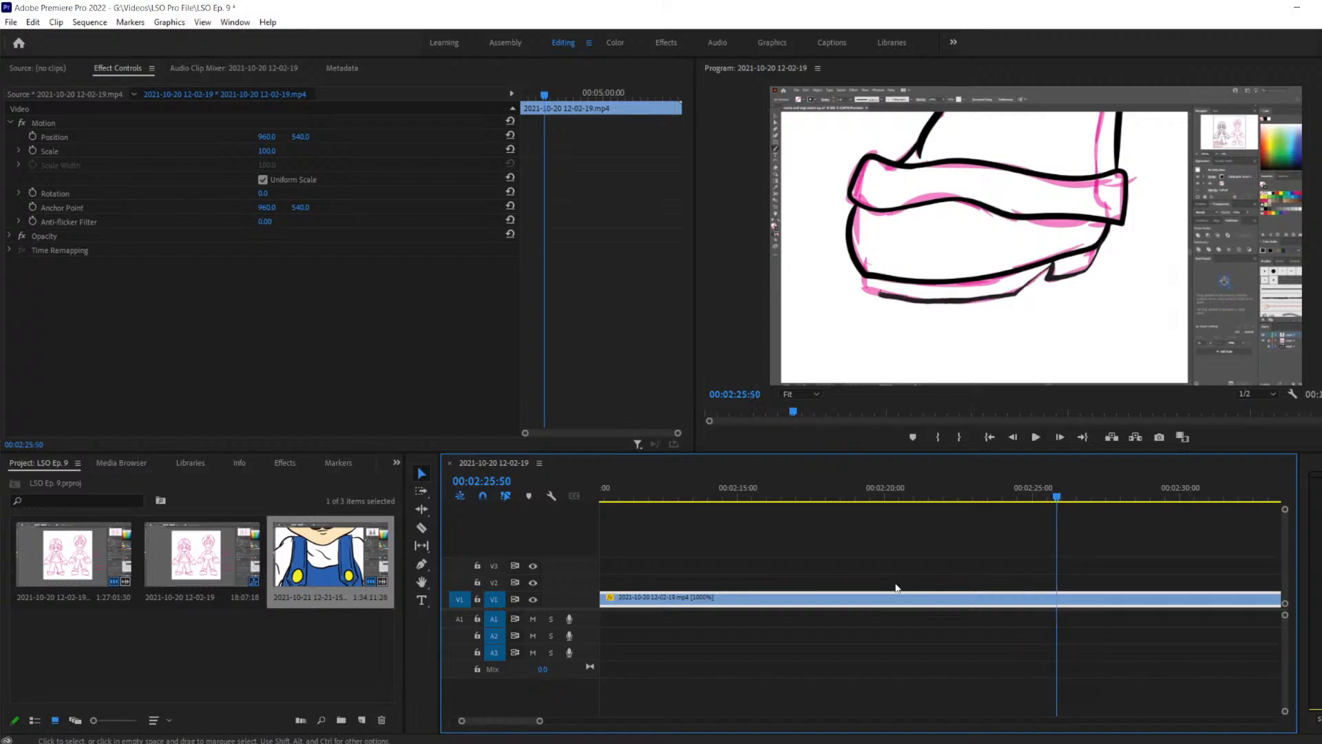
pyautogui.press('Left')
pyautogui.press('Left')
pyautogui.press('Right')
pyautogui.press('c')
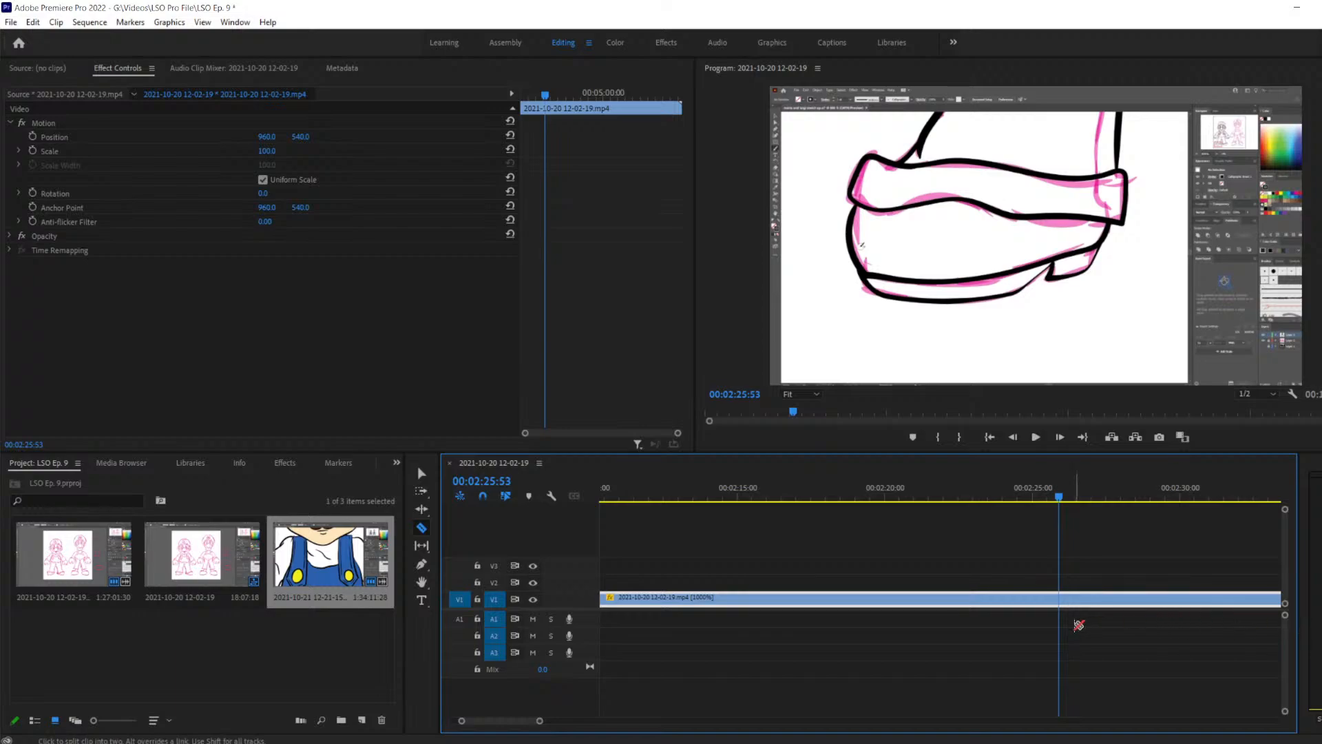
pyautogui.click(1060, 600)
# Find the frame just before the picture changes after the idle stretch and split the clip at 00:02:27:06 with the Razor tool
pyautogui.press('space')
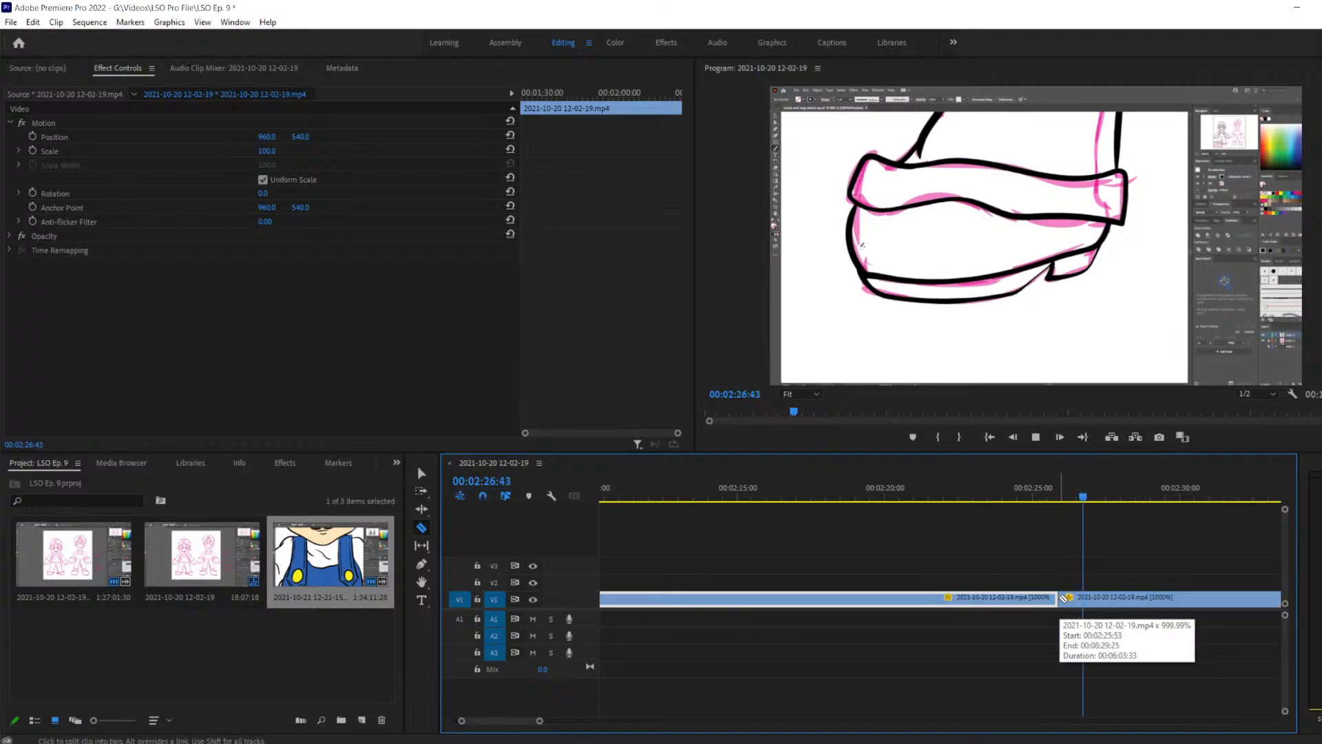
pyautogui.press('space')
pyautogui.press('Left')
pyautogui.press('Left')
pyautogui.press('Left')
pyautogui.press('Left')
pyautogui.press('Left')
pyautogui.press('Left')
pyautogui.press('Left')
pyautogui.press('Left')
pyautogui.press('Left')
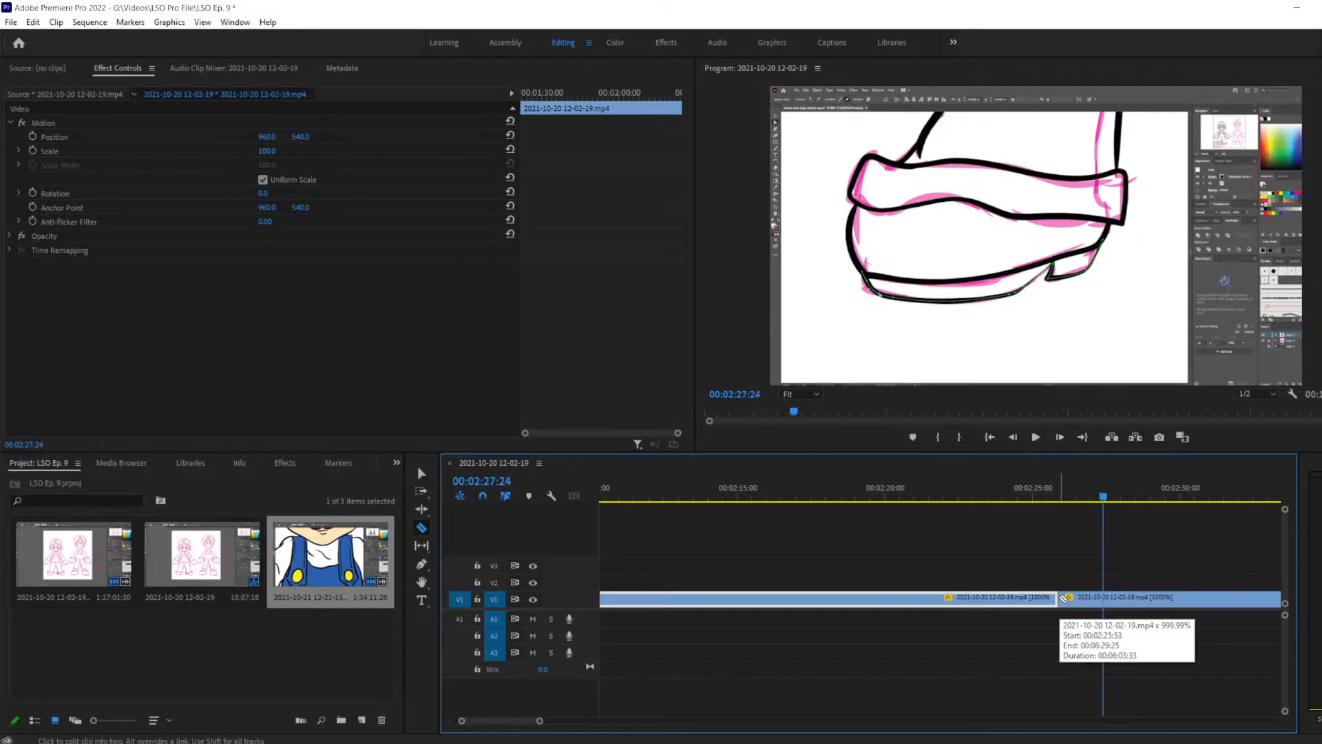
pyautogui.press('Left')
pyautogui.press('Left')
pyautogui.press('Left')
pyautogui.press('Left')
pyautogui.press('Left')
pyautogui.press('Left')
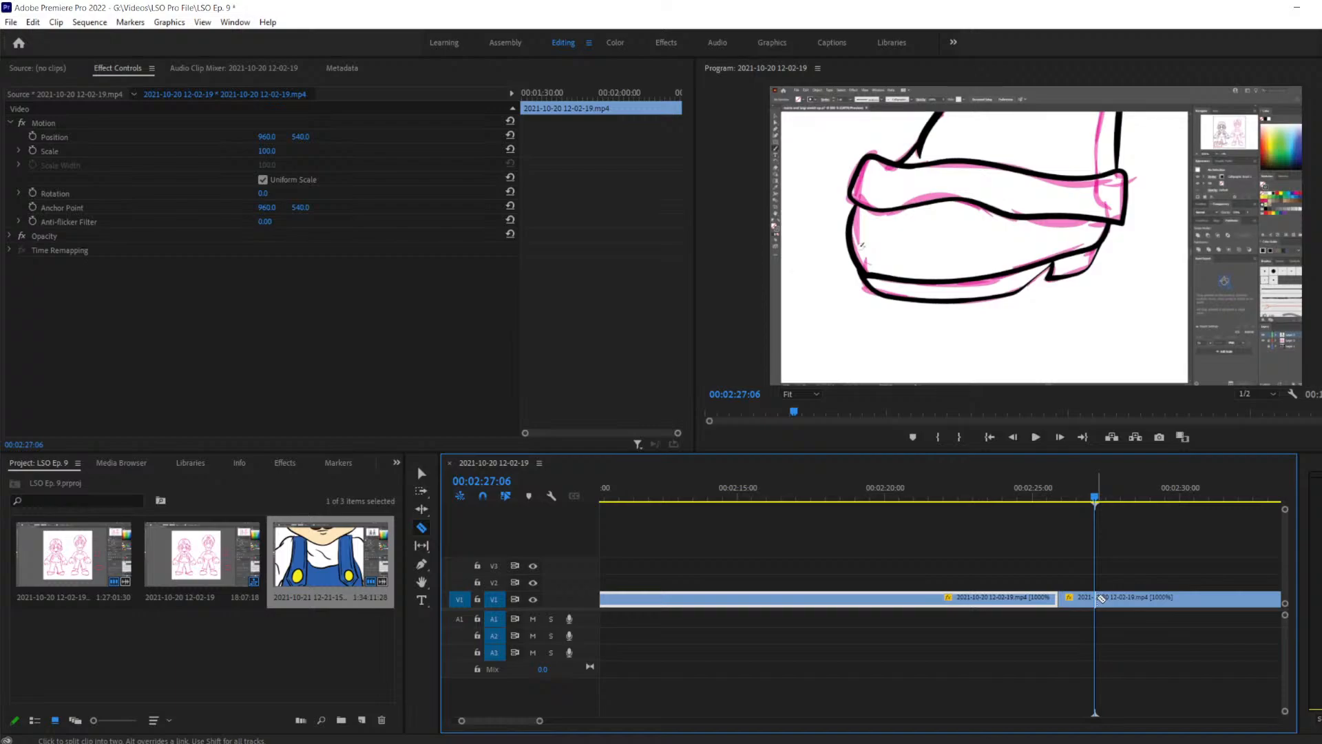
# Delete the short idle segment ending at 00:02:27:06 and move the following clip back to close the gap
pyautogui.press('v')
pyautogui.moveTo(1079, 571); pyautogui.dragTo(1077, 651)
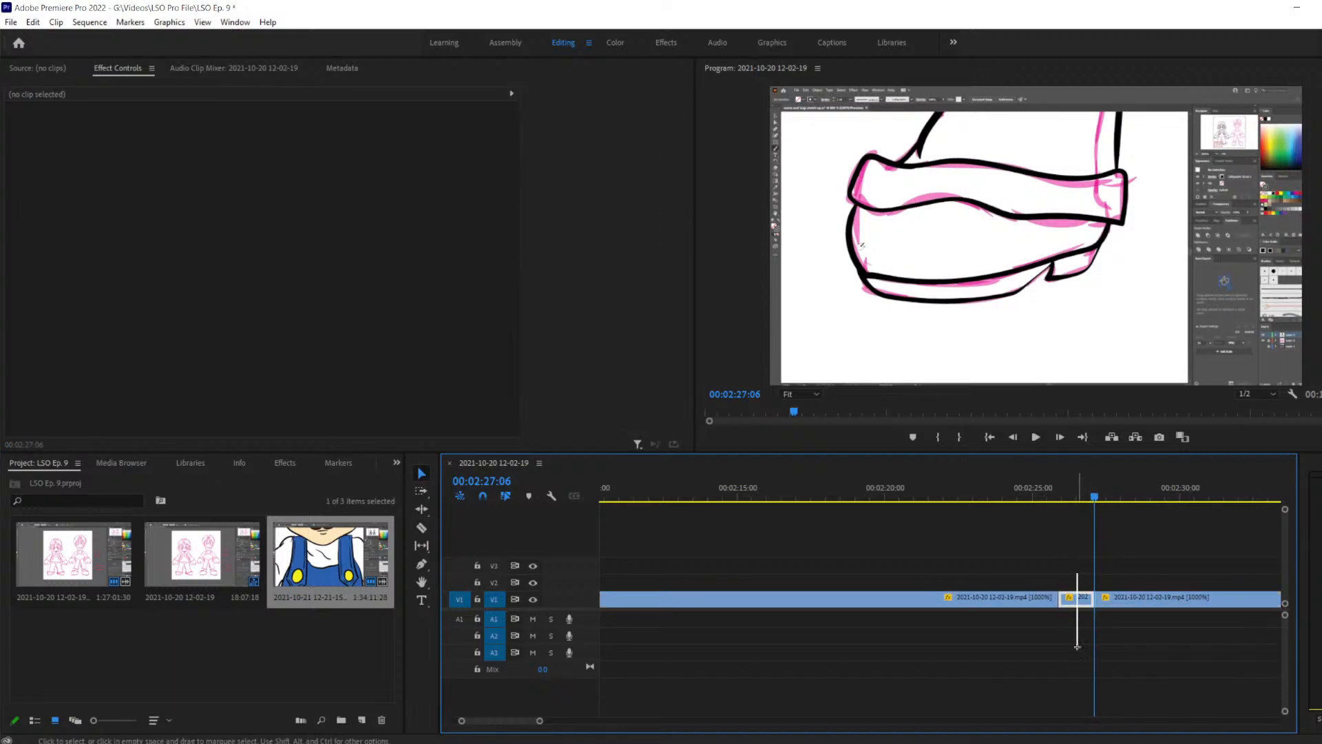
pyautogui.press('Delete')
pyautogui.moveTo(1125, 606); pyautogui.dragTo(1095, 606)
# Play on from just before the closed gap, find where the drawing next goes idle and split the clip at 00:03:19:16 with the Razor tool
pyautogui.moveTo(1095, 498); pyautogui.dragTo(1054, 509)
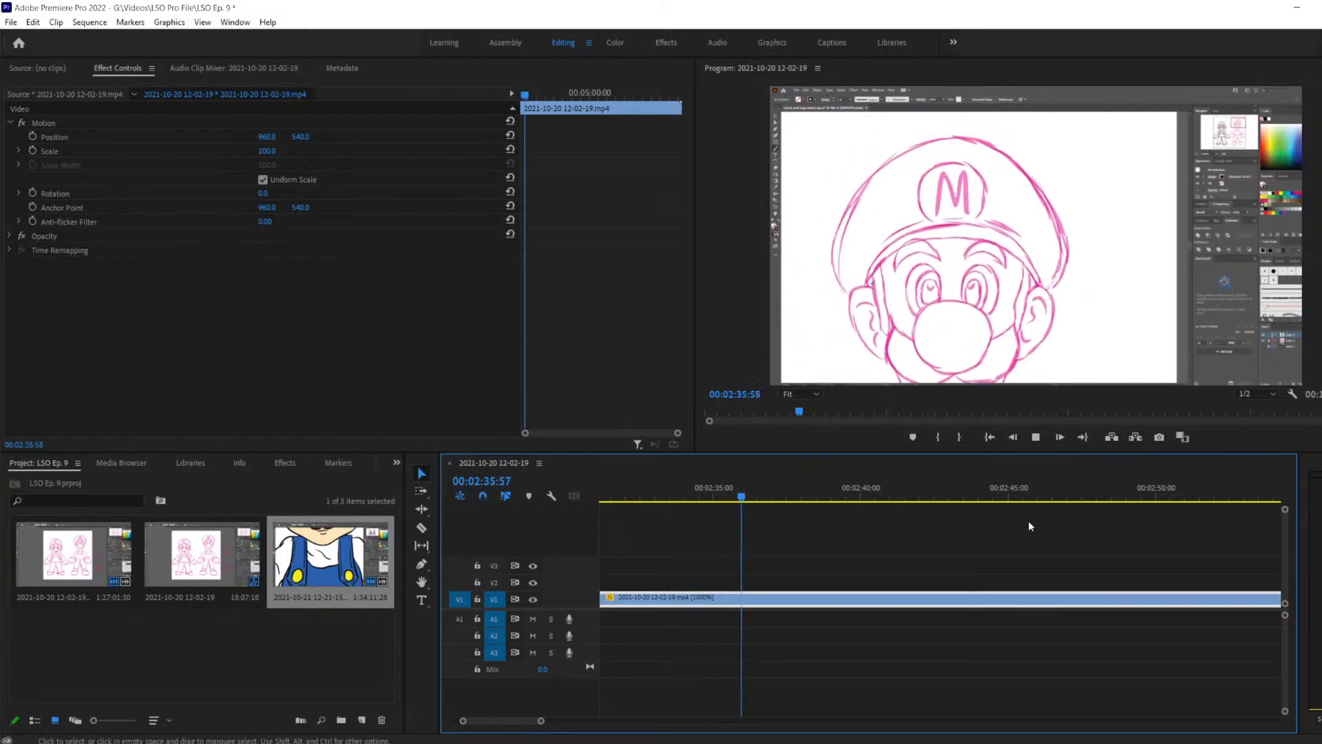
pyautogui.press('space')
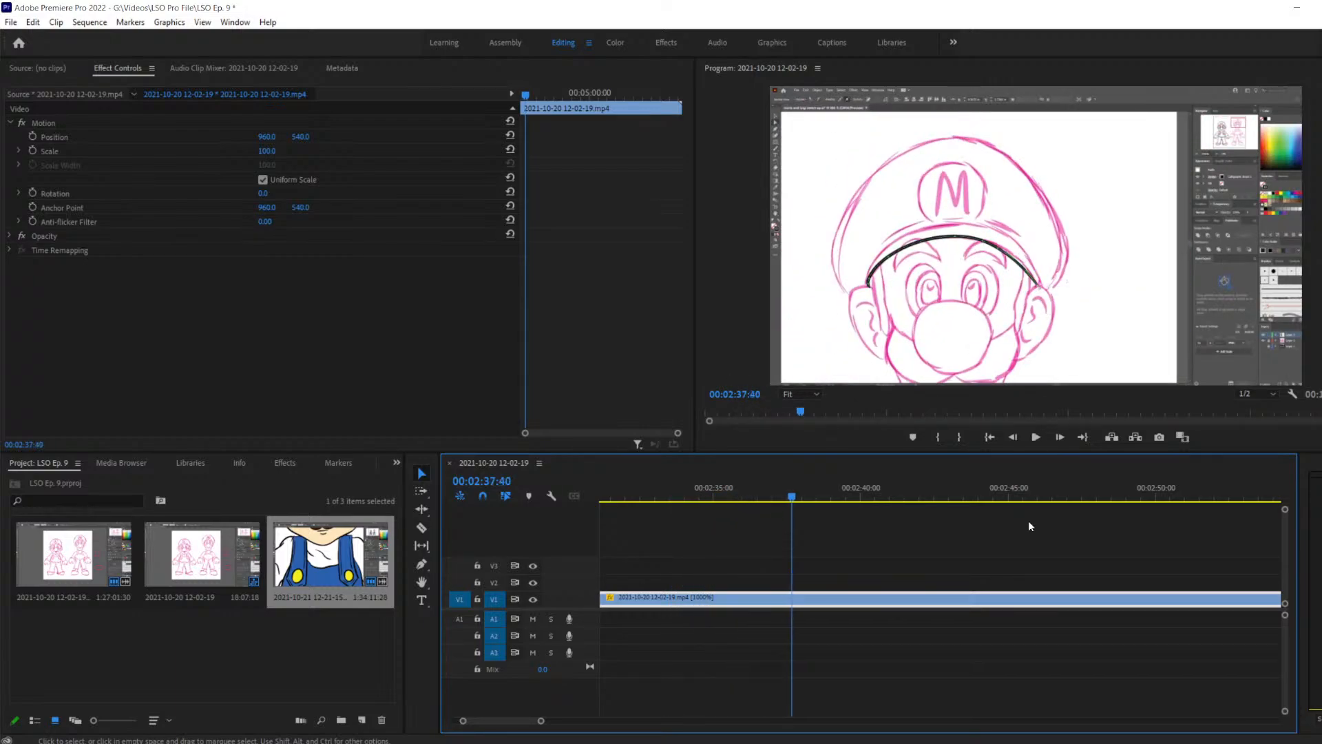
pyautogui.press('j')
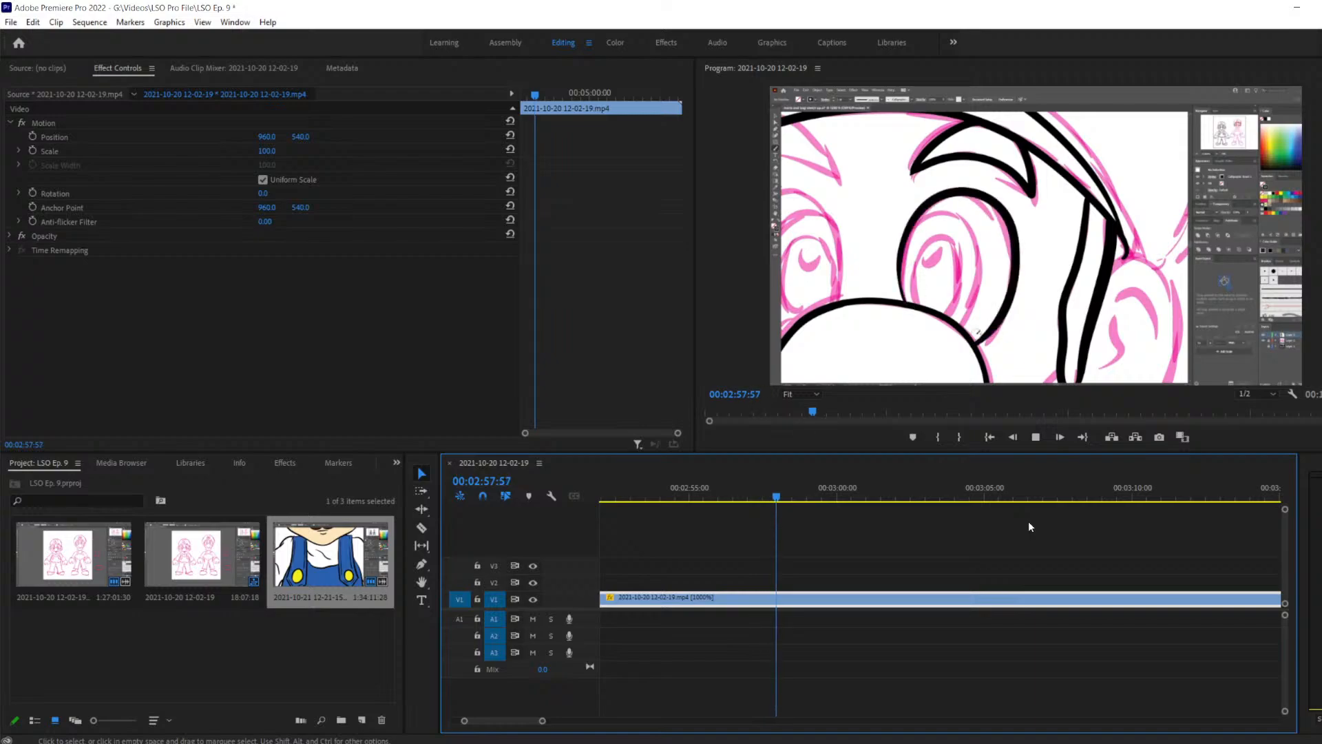
pyautogui.press('space')
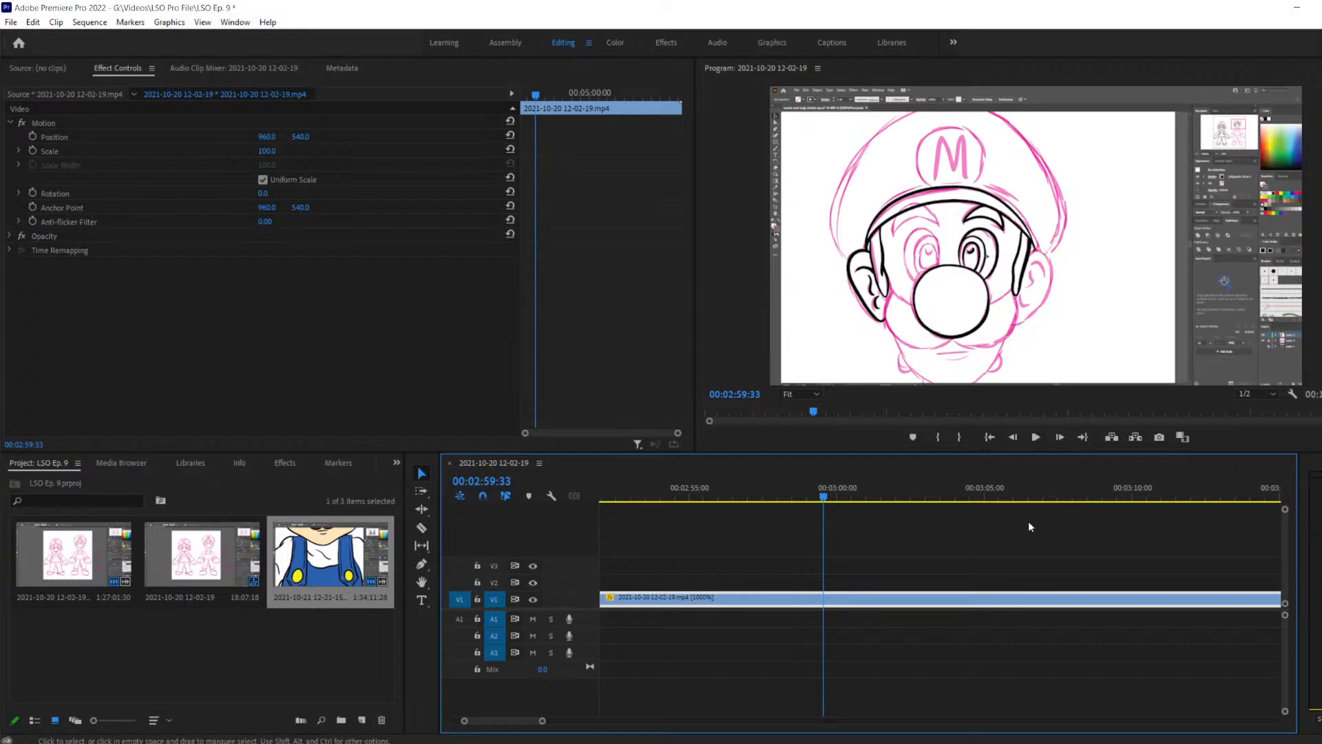
pyautogui.press('space')
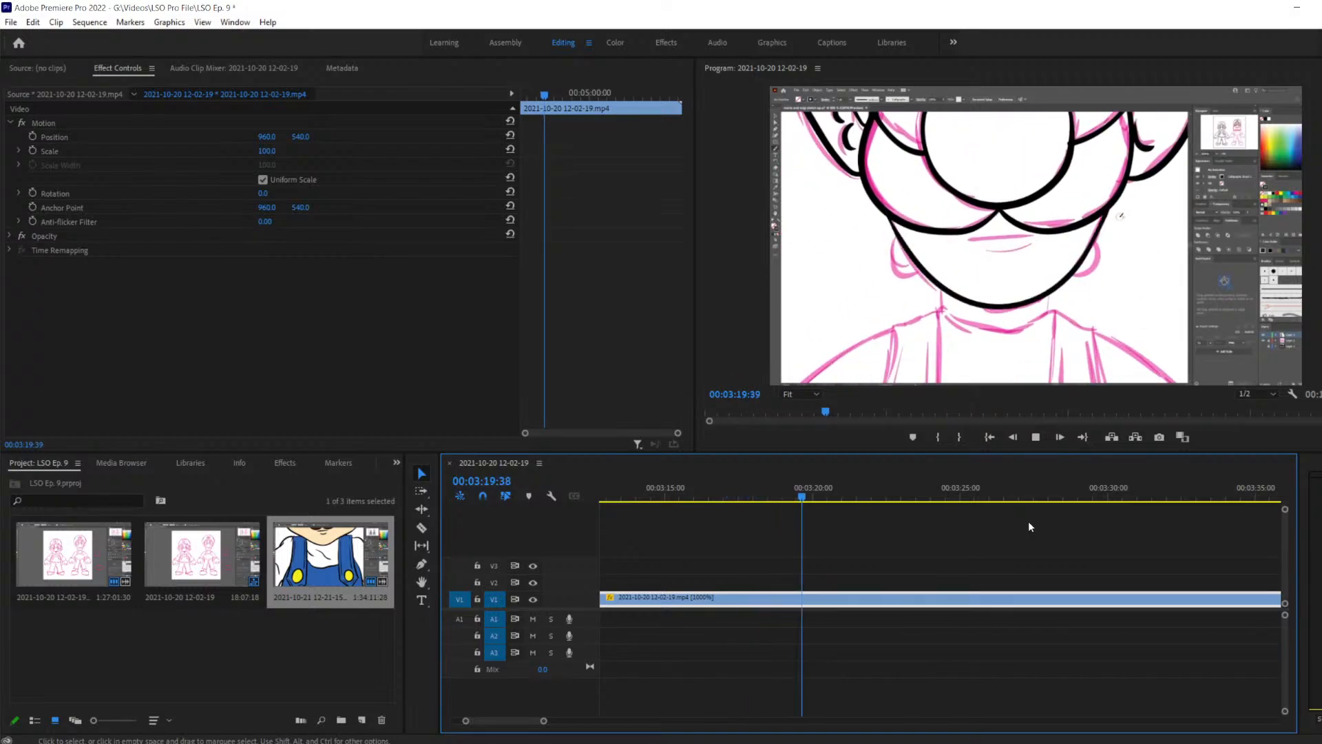
pyautogui.press('space')
pyautogui.press('Left')
pyautogui.press('Left')
pyautogui.press('Left')
pyautogui.press('Left')
pyautogui.press('Left')
pyautogui.press('Left')
pyautogui.press('Left')
pyautogui.press('Left')
pyautogui.press('Left')
pyautogui.press('Left')
pyautogui.press('Left')
pyautogui.press('Left')
pyautogui.press('Left')
pyautogui.press('Left')
pyautogui.press('Left')
pyautogui.press('Left')
pyautogui.press('Left')
pyautogui.press('Left')
pyautogui.press('Left')
pyautogui.press('Left')
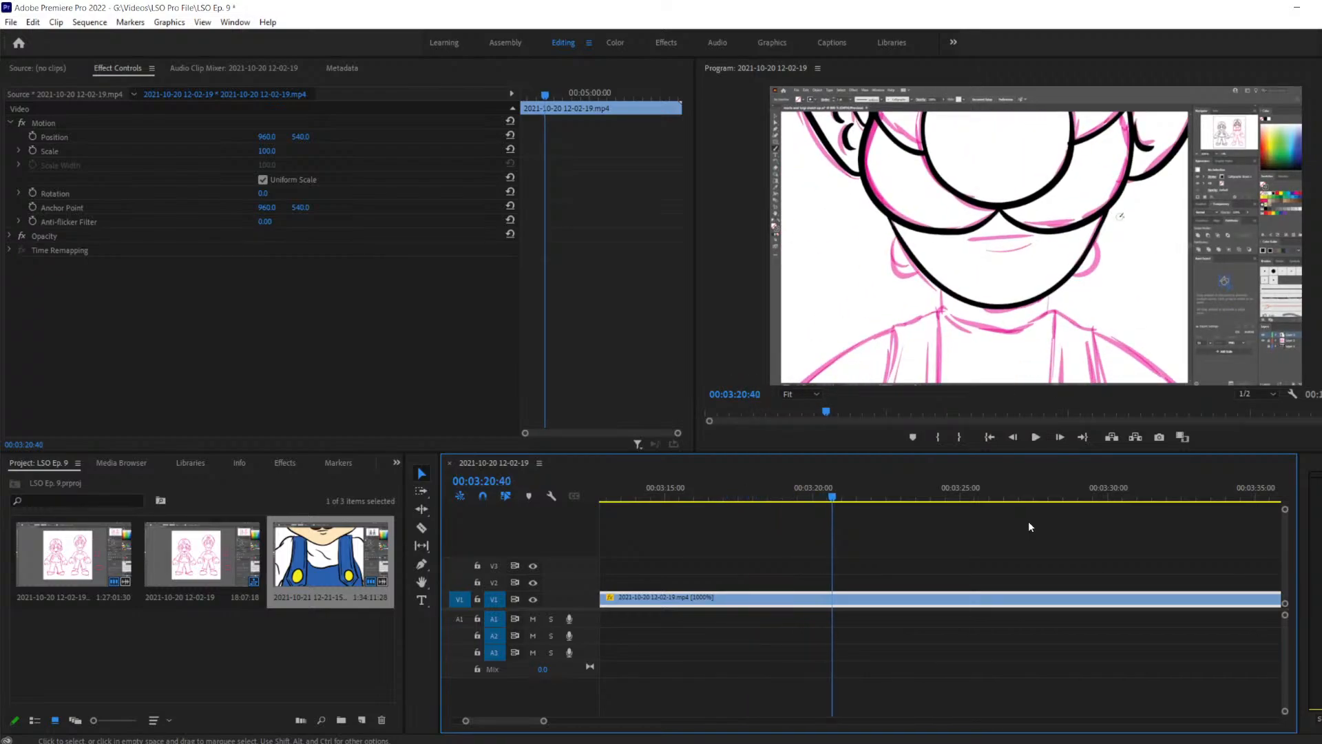
pyautogui.press('Left')
pyautogui.press('Left')
pyautogui.press('Left')
pyautogui.press('Left')
pyautogui.press('Left')
pyautogui.press('Left')
pyautogui.press('Left')
pyautogui.press('Left')
pyautogui.press('Left')
pyautogui.press('Left')
pyautogui.press('Left')
pyautogui.press('Left')
pyautogui.press('Left')
pyautogui.press('Left')
pyautogui.press('Left')
pyautogui.press('Left')
pyautogui.press('Left')
pyautogui.press('Left')
pyautogui.press('Left')
pyautogui.press('Left')
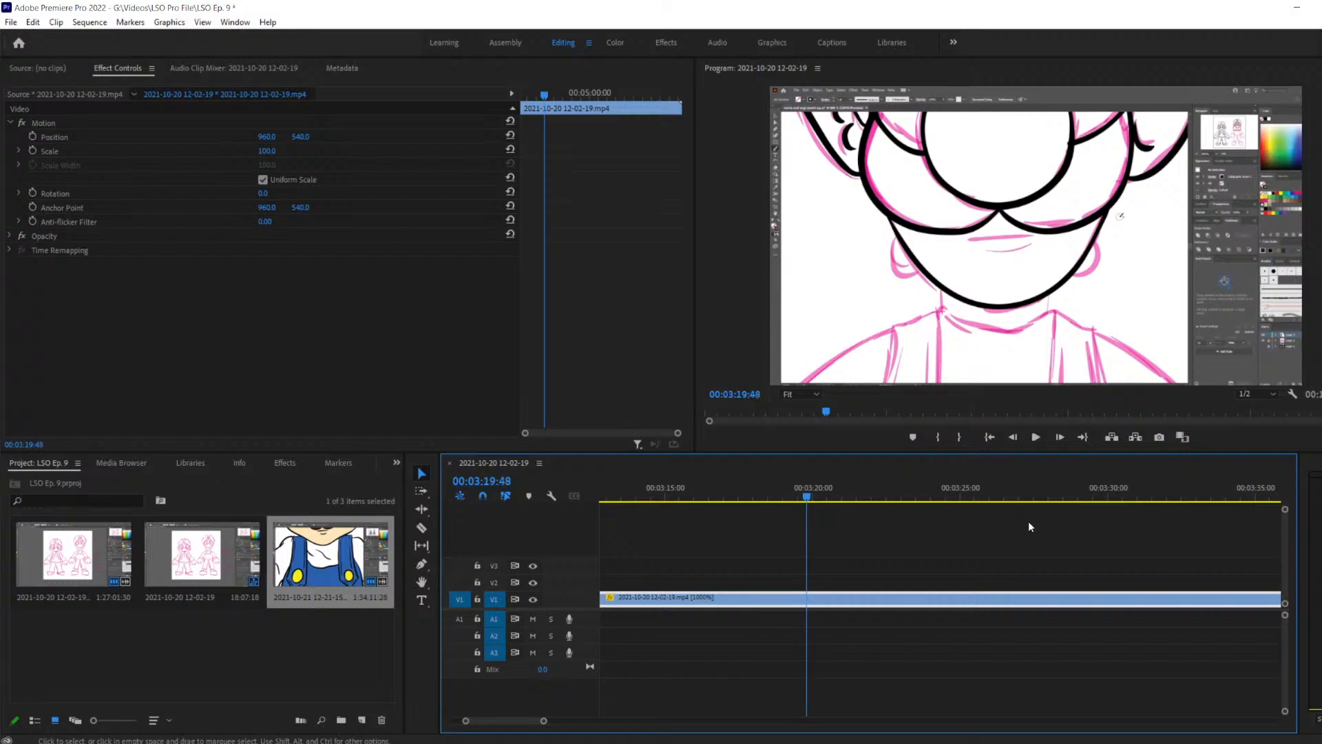
pyautogui.press('Left')
pyautogui.press('Left')
pyautogui.press('Left')
pyautogui.press('Left')
pyautogui.press('Left')
pyautogui.press('Left')
pyautogui.press('Left')
pyautogui.press('Left')
pyautogui.press('Left')
pyautogui.press('Left')
pyautogui.press('Left')
pyautogui.press('Left')
pyautogui.press('Left')
pyautogui.press('Left')
pyautogui.press('Left')
pyautogui.press('Left')
pyautogui.press('Left')
pyautogui.press('Left')
pyautogui.press('Left')
pyautogui.press('Left')
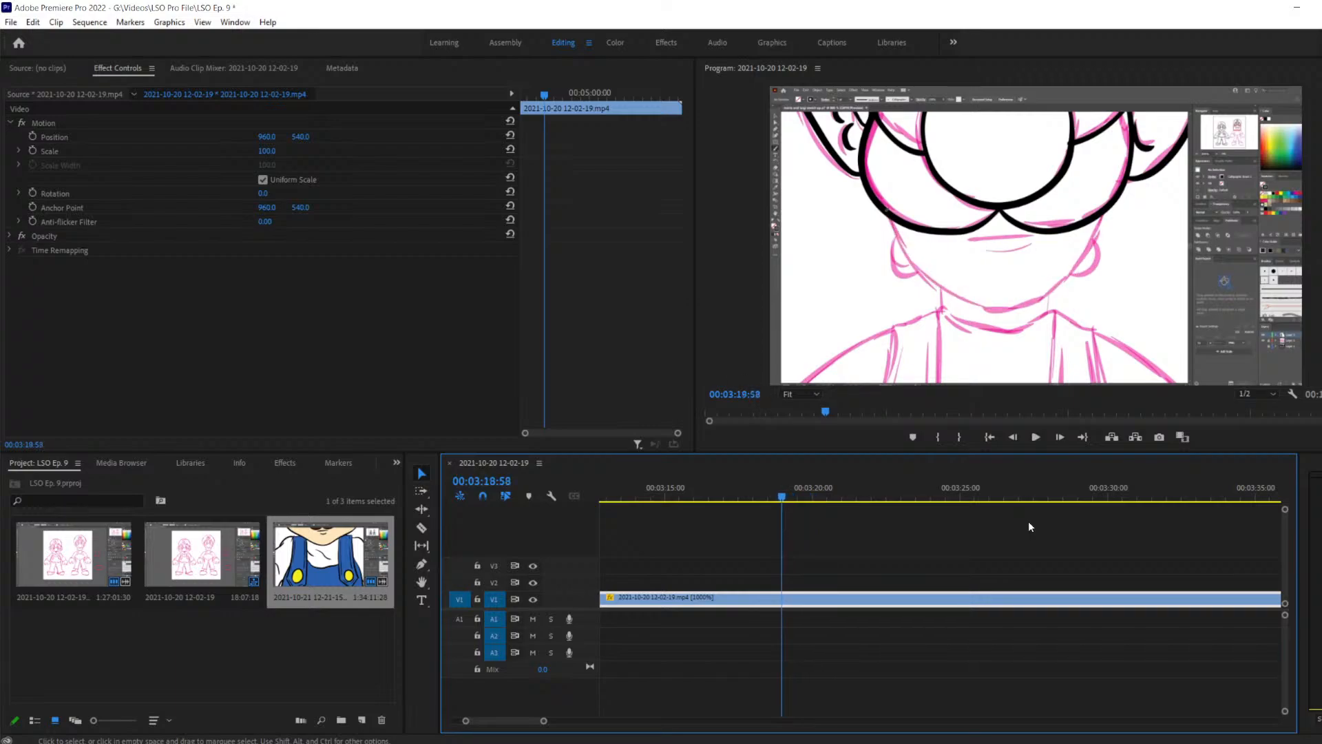
pyautogui.press('Right')
pyautogui.press('Right')
pyautogui.press('Right')
pyautogui.press('Right')
pyautogui.press('Right')
pyautogui.press('Right')
pyautogui.press('Right')
pyautogui.press('Right')
pyautogui.press('Right')
pyautogui.press('Right')
pyautogui.press('Right')
pyautogui.press('Right')
pyautogui.press('Right')
pyautogui.press('Right')
pyautogui.press('Right')
pyautogui.press('Right')
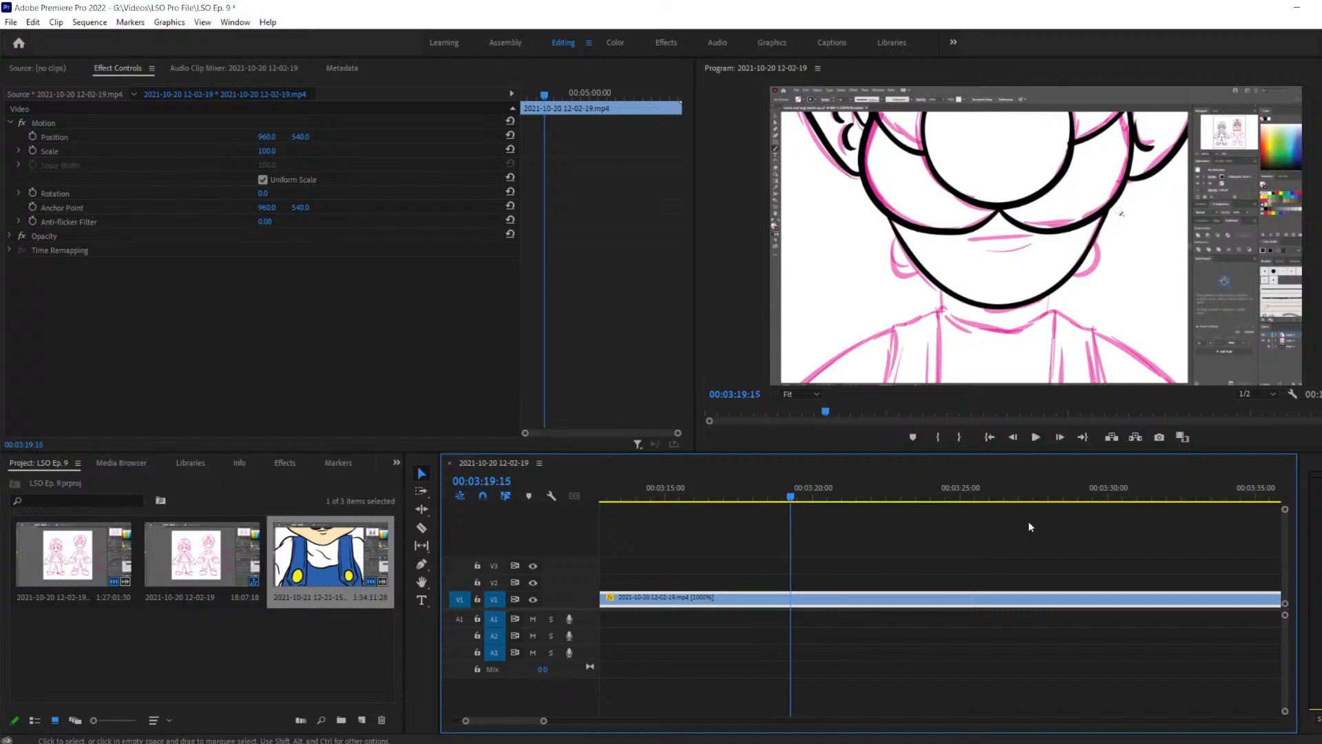
pyautogui.press('c')
pyautogui.scroll(1, 811, 516)
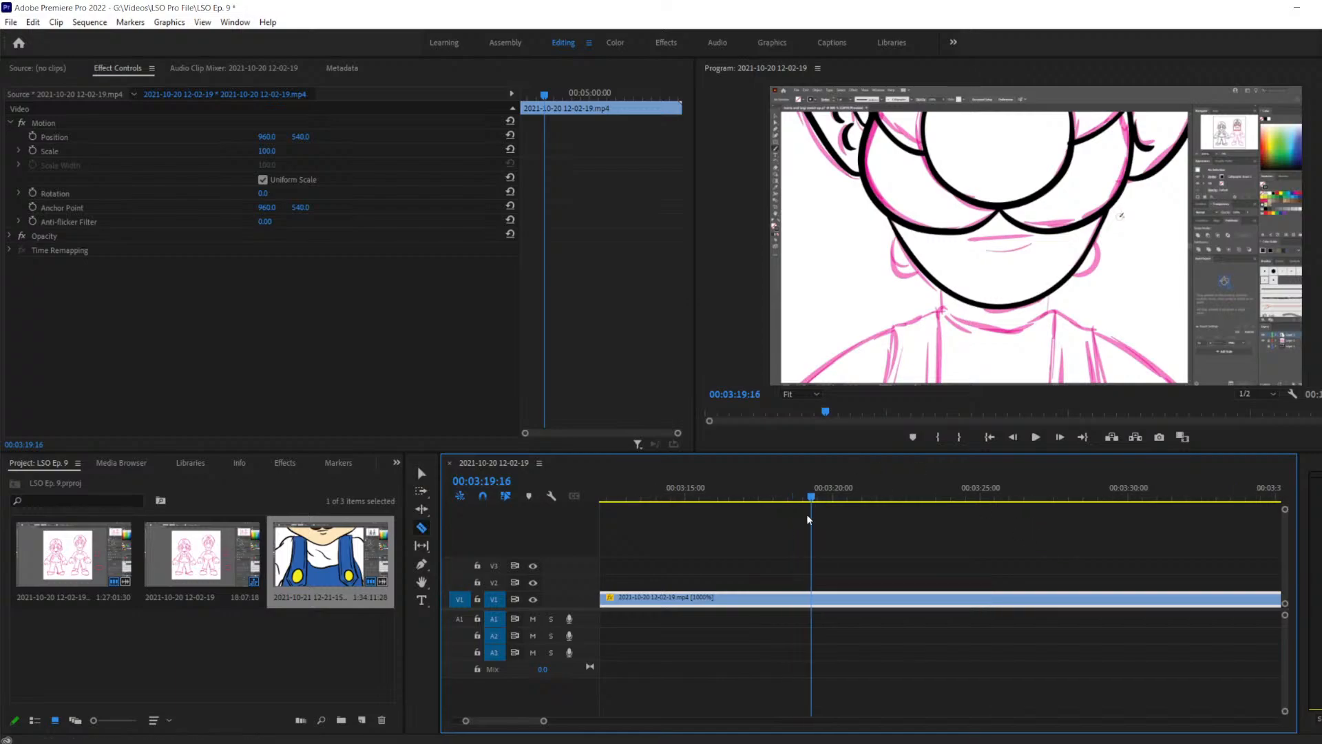
pyautogui.click(813, 601)
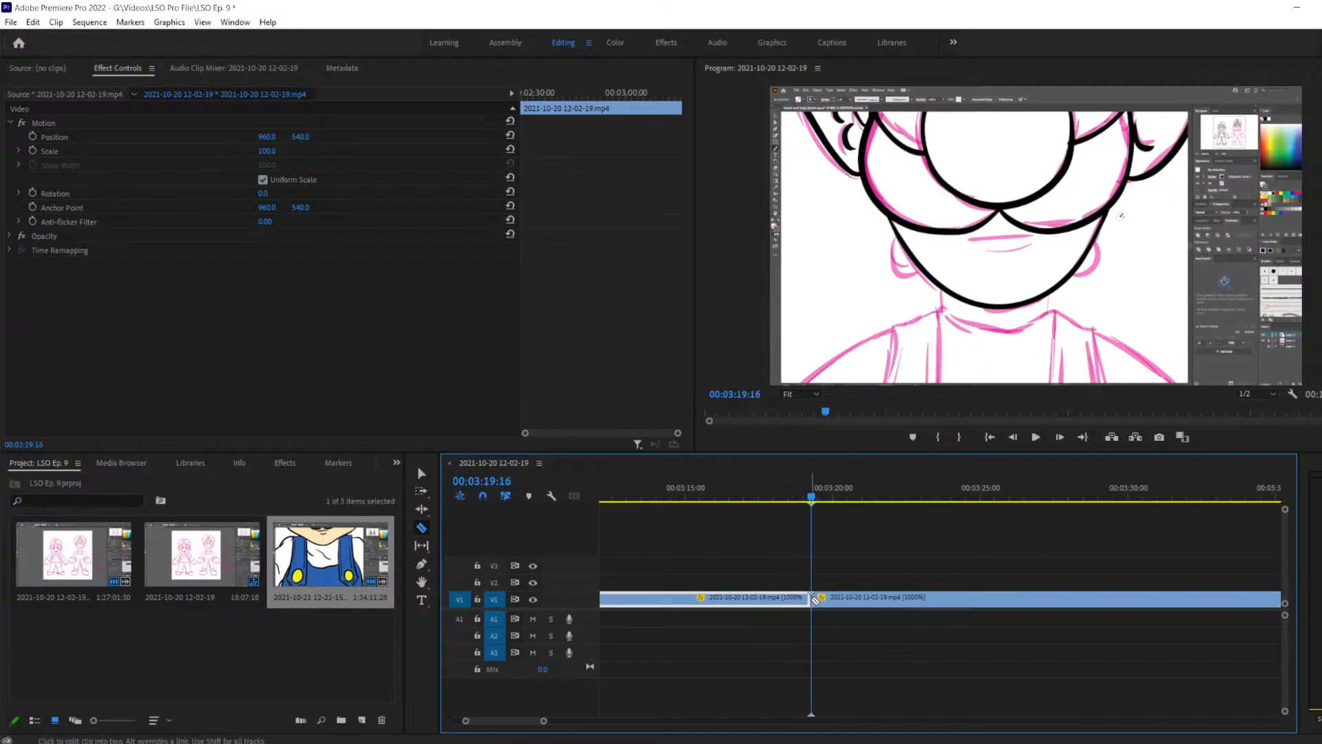
# Advance frame by frame through the idle stretch after the 00:03:19:16 cut, checking for the frame where the drawing resumes
pyautogui.press('Right')
pyautogui.press('Right')
pyautogui.press('Right')
pyautogui.press('Right')
pyautogui.press('Right')
pyautogui.press('Right')
pyautogui.press('Right')
pyautogui.press('Right')
pyautogui.press('Right')
pyautogui.press('Right')
pyautogui.press('Right')
pyautogui.press('Right')
pyautogui.press('Right')
pyautogui.press('Right')
pyautogui.press('Right')
pyautogui.press('Right')
pyautogui.press('Right')
pyautogui.press('Right')
pyautogui.press('Right')
pyautogui.press('Right')
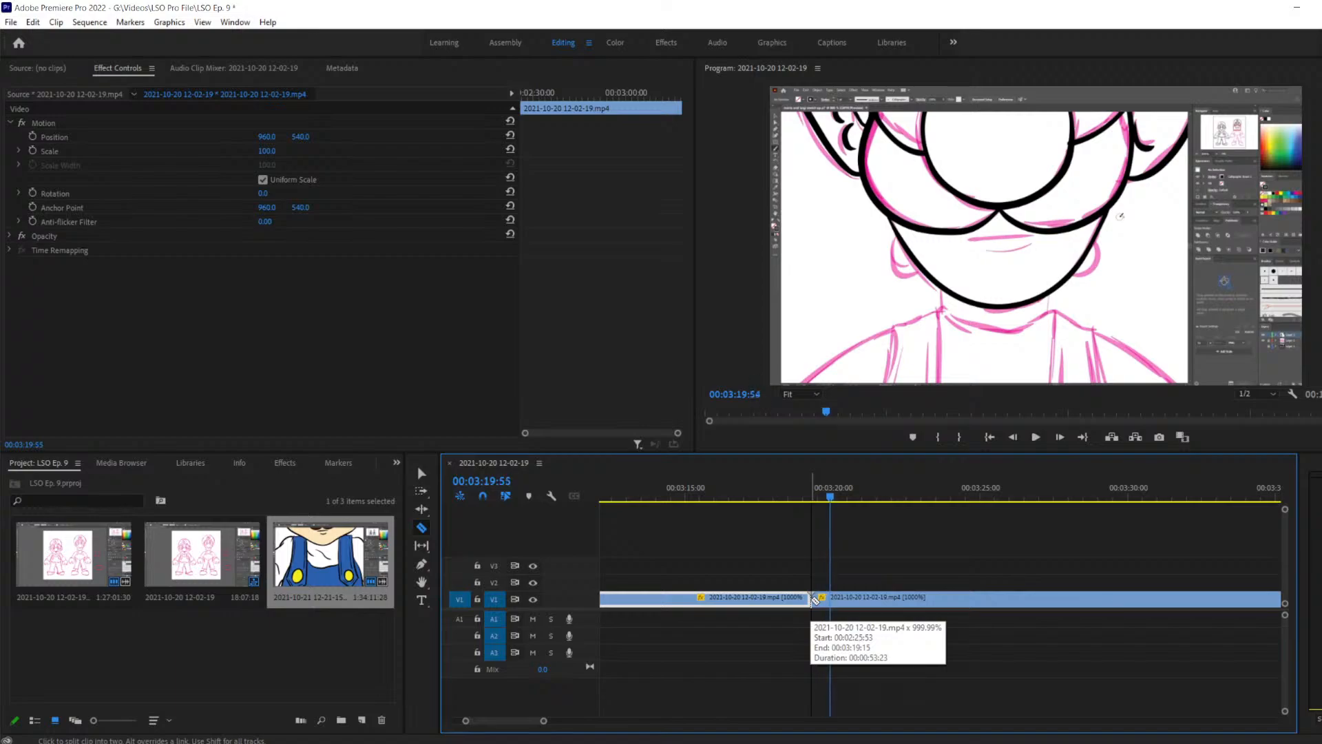
pyautogui.press('Right')
pyautogui.press('Right')
pyautogui.press('Right')
pyautogui.press('Right')
pyautogui.press('Right')
pyautogui.press('Right')
pyautogui.press('Right')
pyautogui.press('Right')
pyautogui.press('Right')
pyautogui.press('Right')
pyautogui.press('Right')
pyautogui.press('Right')
pyautogui.press('Right')
pyautogui.press('Right')
pyautogui.press('Right')
pyautogui.press('Right')
pyautogui.press('Right')
pyautogui.press('Right')
pyautogui.press('Right')
pyautogui.press('Right')
pyautogui.press('Right')
pyautogui.press('Right')
pyautogui.press('Right')
pyautogui.press('Right')
pyautogui.press('Right')
pyautogui.press('Right')
pyautogui.press('Right')
pyautogui.press('Right')
pyautogui.press('Right')
pyautogui.press('Right')
pyautogui.press('Right')
pyautogui.press('Right')
pyautogui.press('Right')
pyautogui.press('Right')
pyautogui.press('Right')
pyautogui.press('Right')
pyautogui.press('Right')
pyautogui.press('Right')
pyautogui.press('Right')
pyautogui.press('Right')
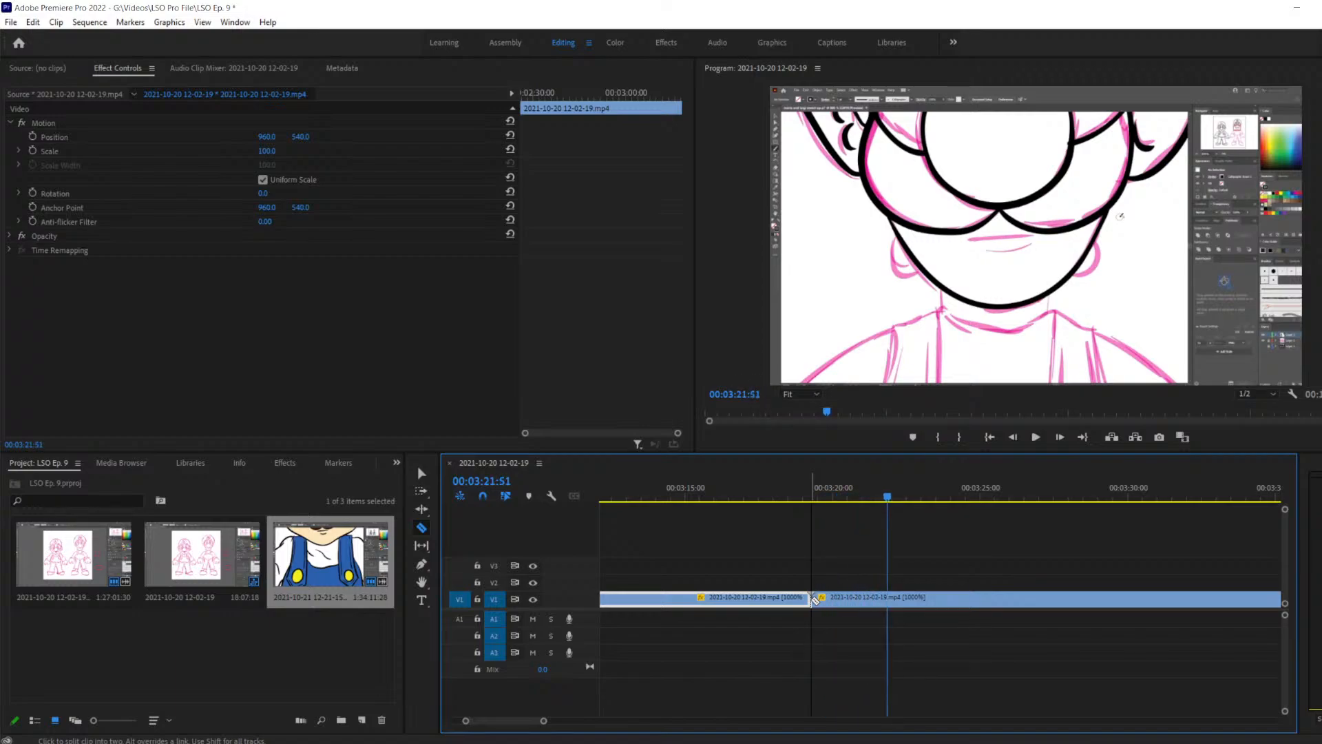
pyautogui.press('Right')
pyautogui.press('Right')
pyautogui.press('Right')
pyautogui.press('Right')
pyautogui.press('Right')
pyautogui.press('Right')
pyautogui.press('Right')
pyautogui.press('Right')
pyautogui.press('Right')
pyautogui.press('Right')
pyautogui.press('Right')
pyautogui.press('Right')
pyautogui.press('Right')
pyautogui.press('Right')
pyautogui.press('Right')
pyautogui.press('Right')
pyautogui.press('Right')
pyautogui.press('Right')
pyautogui.press('Right')
pyautogui.press('Right')
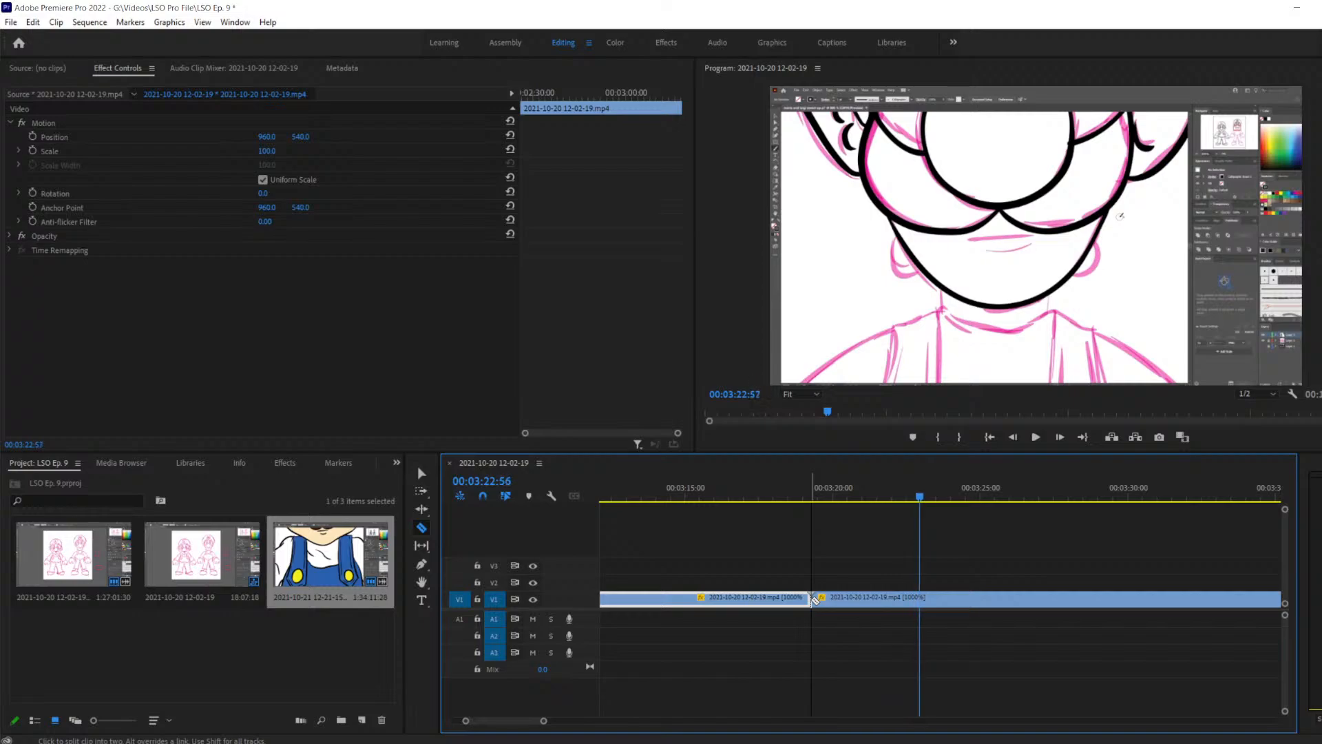
pyautogui.press('Right')
pyautogui.press('Right')
pyautogui.press('Right')
pyautogui.press('Right')
pyautogui.press('Right')
pyautogui.press('Right')
pyautogui.press('Right')
pyautogui.press('Right')
pyautogui.press('Right')
pyautogui.press('Right')
pyautogui.press('Right')
pyautogui.press('Right')
pyautogui.press('Right')
pyautogui.press('Right')
pyautogui.press('Right')
pyautogui.press('Right')
pyautogui.press('Right')
pyautogui.press('Right')
pyautogui.press('Right')
pyautogui.press('Right')
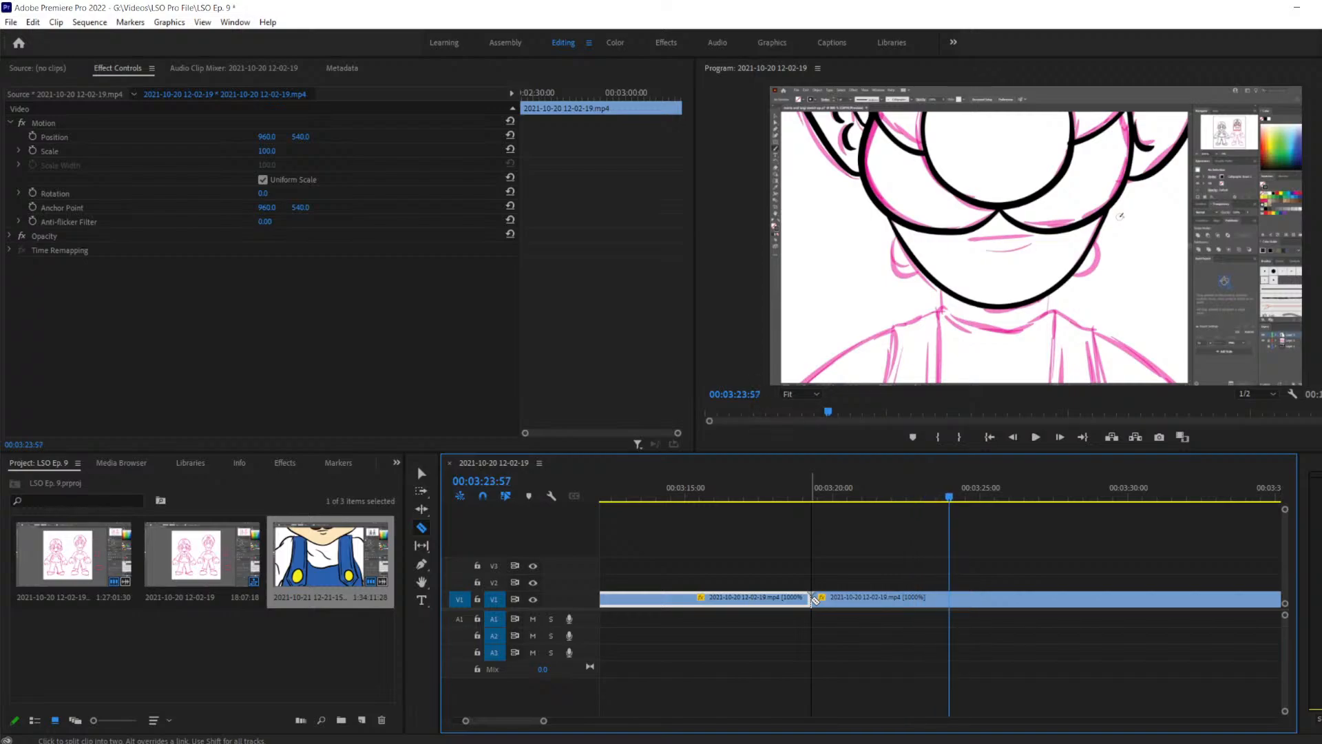
pyautogui.press('Right')
pyautogui.press('Right')
pyautogui.press('Right')
pyautogui.press('Right')
pyautogui.press('Right')
pyautogui.press('Right')
pyautogui.press('Right')
pyautogui.press('Right')
pyautogui.press('Right')
pyautogui.press('Right')
pyautogui.press('Right')
pyautogui.press('Right')
pyautogui.press('Right')
pyautogui.press('Right')
pyautogui.press('Right')
pyautogui.press('Right')
pyautogui.press('Right')
pyautogui.press('Right')
pyautogui.press('Right')
pyautogui.press('Right')
pyautogui.press('Right')
pyautogui.press('Right')
pyautogui.press('Right')
pyautogui.press('Right')
pyautogui.press('Right')
pyautogui.press('Right')
pyautogui.press('Right')
pyautogui.press('Right')
pyautogui.press('Right')
pyautogui.press('Right')
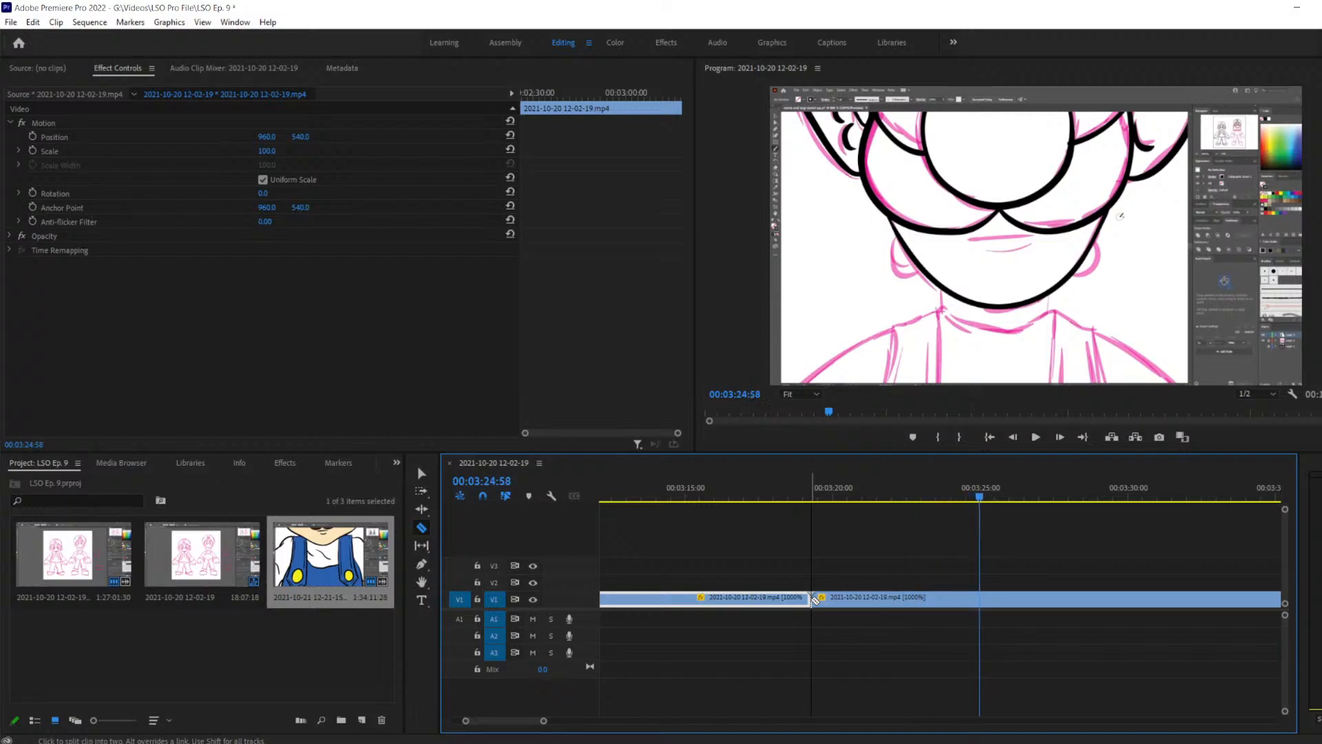
pyautogui.press('Right')
pyautogui.press('Right')
pyautogui.press('Right')
pyautogui.press('Right')
pyautogui.press('Right')
pyautogui.press('Right')
pyautogui.press('Right')
pyautogui.press('Right')
pyautogui.press('Right')
pyautogui.press('Right')
pyautogui.press('Right')
pyautogui.press('Right')
pyautogui.press('Right')
pyautogui.press('Right')
pyautogui.press('Right')
pyautogui.press('Right')
pyautogui.press('Right')
pyautogui.press('Right')
pyautogui.press('Right')
pyautogui.press('Right')
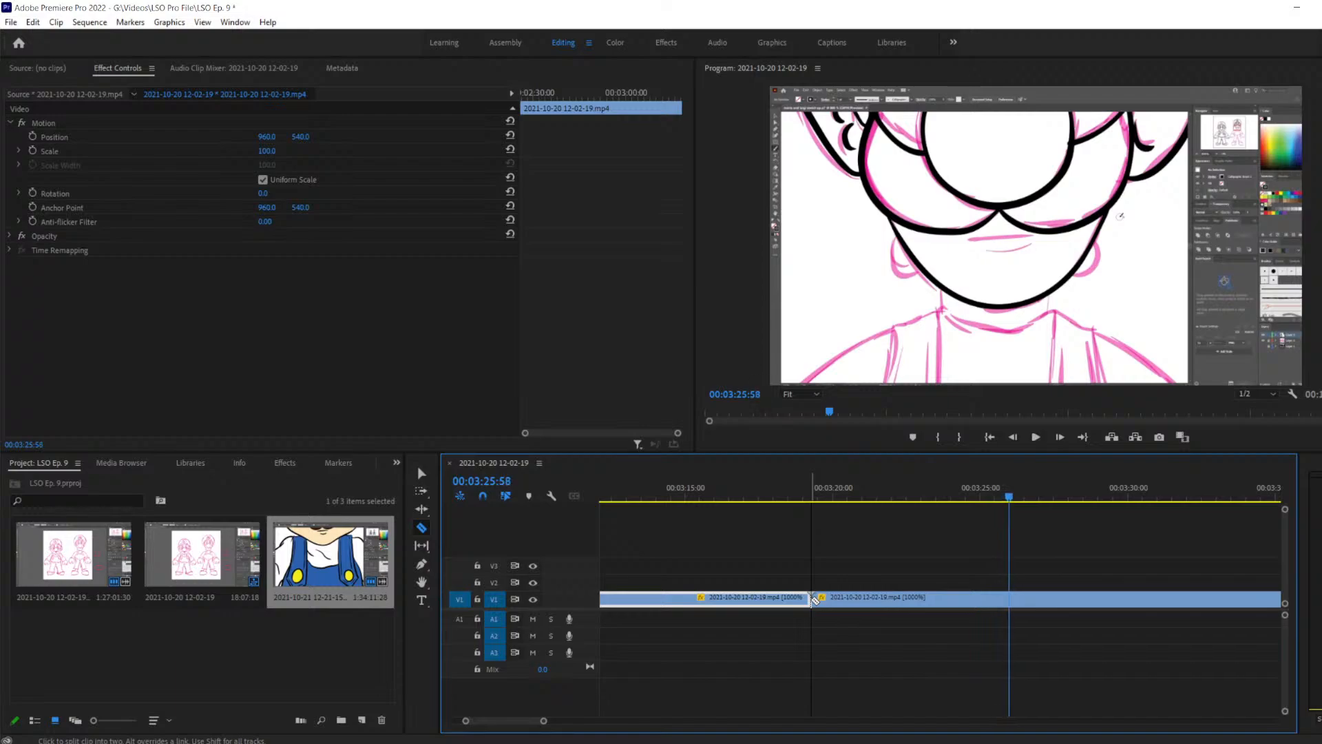
# Find the last frame before the drawing resumes after the idle stretch and split the clip at 00:03:34:00 with the Razor tool
pyautogui.press('Right')
pyautogui.press('Right')
pyautogui.press('Right')
pyautogui.press('Right')
pyautogui.press('Right')
pyautogui.press('Right')
pyautogui.press('Right')
pyautogui.press('Right')
pyautogui.press('Right')
pyautogui.press('Right')
pyautogui.press('Right')
pyautogui.press('Right')
pyautogui.press('Right')
pyautogui.press('Right')
pyautogui.press('Right')
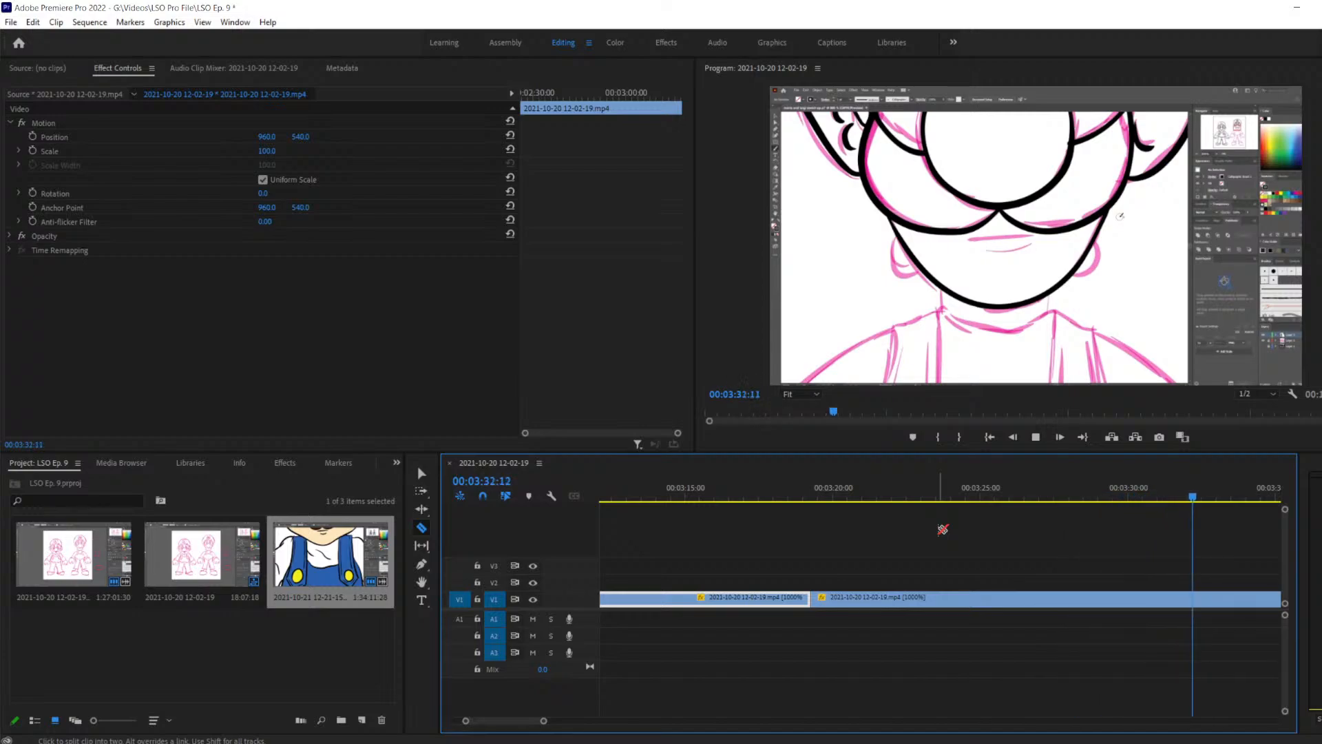
pyautogui.press('space')
pyautogui.press('Left')
pyautogui.press('Left')
pyautogui.press('Left')
pyautogui.press('Left')
pyautogui.press('Left')
pyautogui.press('Left')
pyautogui.press('Left')
pyautogui.press('Left')
pyautogui.press('Left')
pyautogui.press('Left')
pyautogui.press('Left')
pyautogui.press('Left')
pyautogui.press('Left')
pyautogui.press('Left')
pyautogui.press('Left')
pyautogui.press('Left')
pyautogui.press('Left')
pyautogui.press('Left')
pyautogui.press('Left')
pyautogui.press('Left')
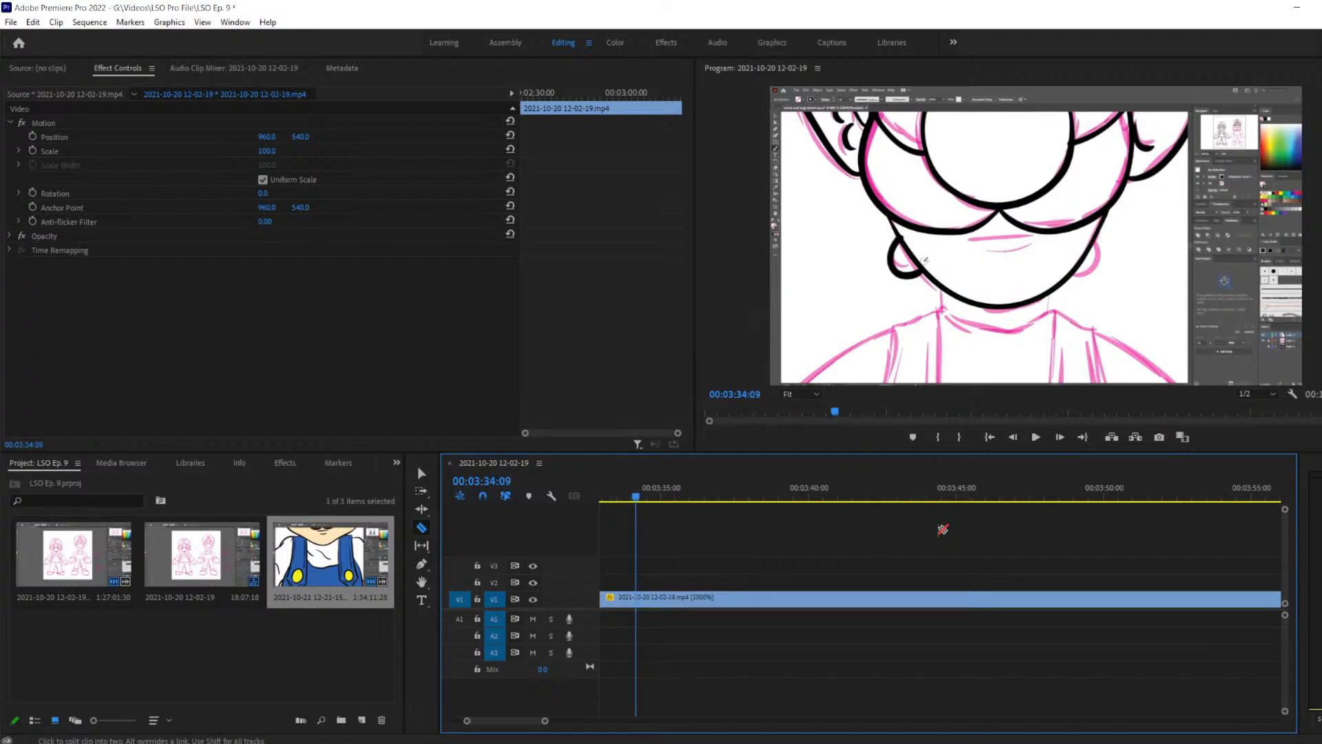
pyautogui.press('Left')
pyautogui.press('Left')
pyautogui.press('Left')
pyautogui.press('Left')
pyautogui.press('Left')
pyautogui.press('Left')
pyautogui.press('Left')
pyautogui.press('Left')
pyautogui.press('Left')
pyautogui.press('Left')
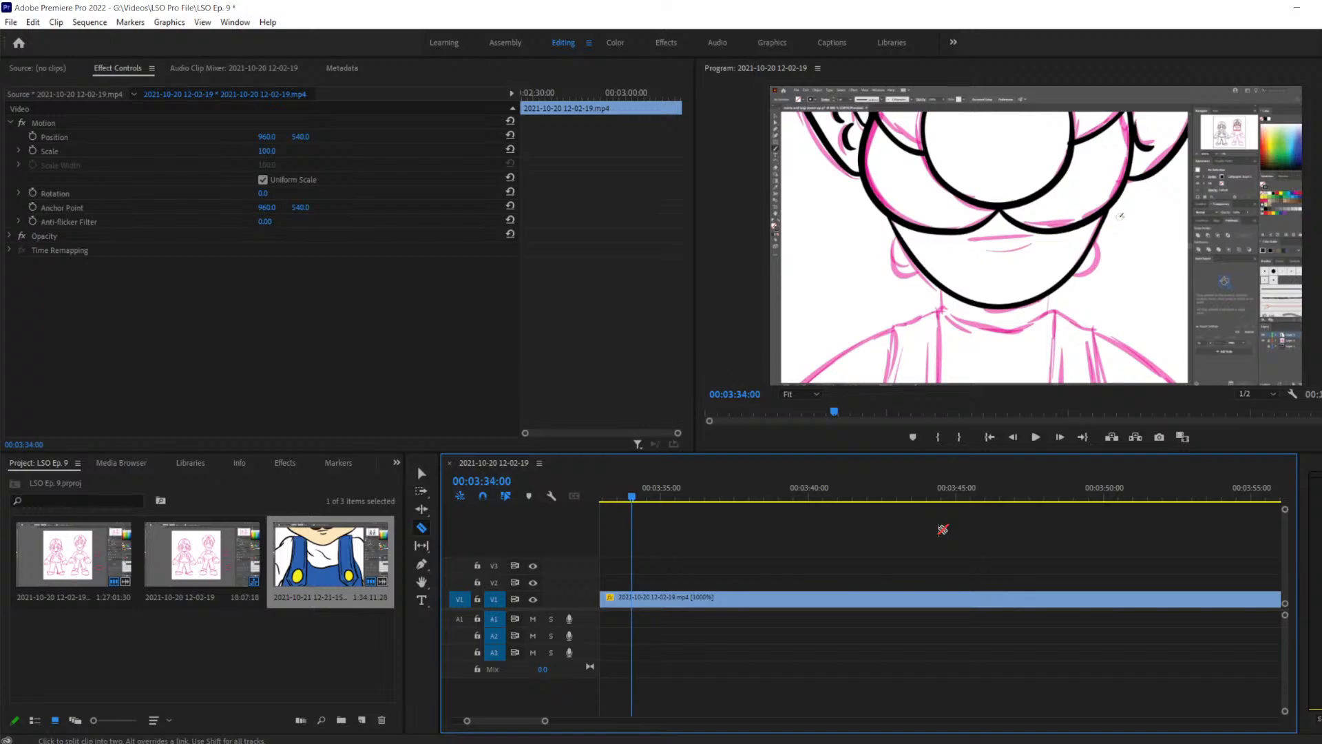
pyautogui.click(635, 598)
# Delete the idle segment ending at 00:03:34:00 and move the following clip back to close the gap
pyautogui.scroll(5, 667, 573)
pyautogui.press('v')
pyautogui.moveTo(759, 564); pyautogui.dragTo(778, 708)
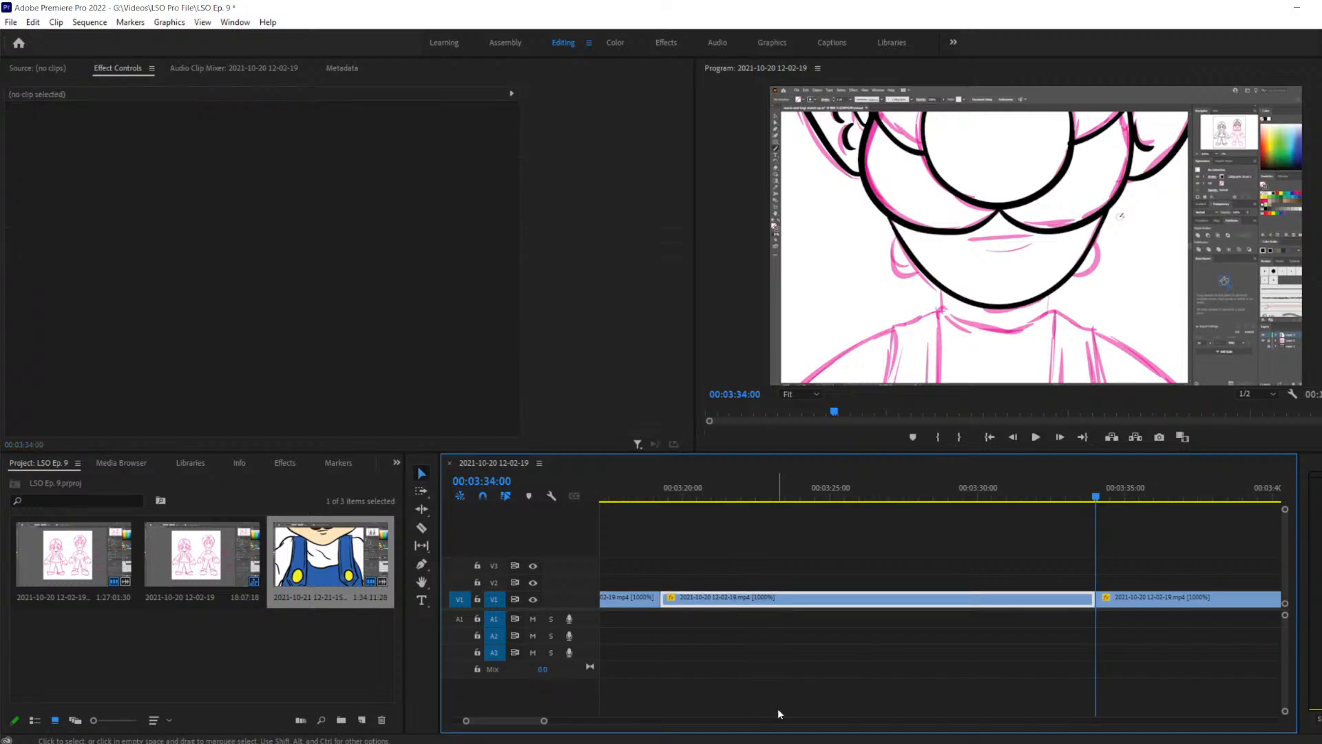
pyautogui.press('Delete')
pyautogui.moveTo(1184, 597); pyautogui.dragTo(780, 617)
# Play on from the closed gap, find where the drawing goes idle again and split the clip at 00:03:20:31 with the Razor tool
pyautogui.click(794, 489)
pyautogui.moveTo(783, 542); pyautogui.dragTo(634, 548)
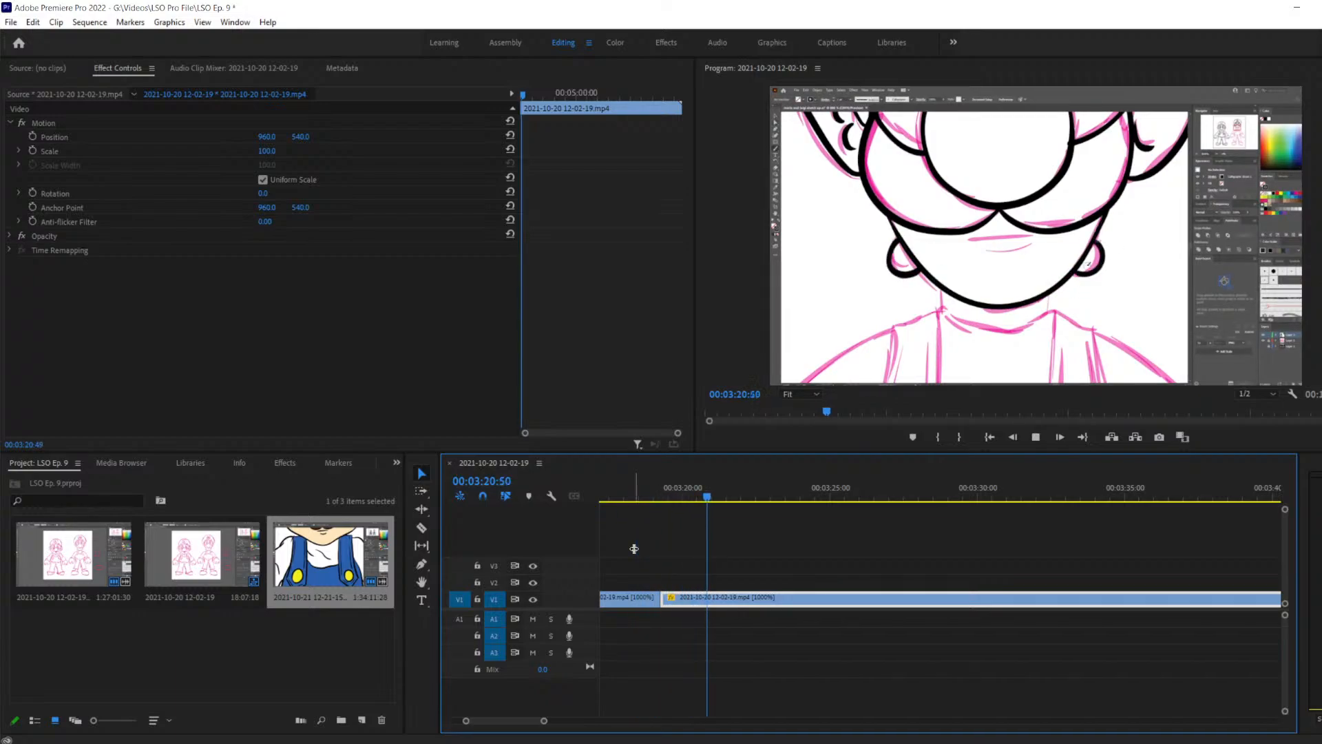
pyautogui.press('space')
pyautogui.press('Left')
pyautogui.press('Left')
pyautogui.press('Left')
pyautogui.press('Left')
pyautogui.press('Left')
pyautogui.press('Left')
pyautogui.press('Left')
pyautogui.press('Left')
pyautogui.press('Left')
pyautogui.press('Left')
pyautogui.press('Left')
pyautogui.press('Left')
pyautogui.press('Left')
pyautogui.press('Left')
pyautogui.press('Left')
pyautogui.press('Left')
pyautogui.press('Left')
pyautogui.press('Left')
pyautogui.press('Left')
pyautogui.press('Left')
pyautogui.press('Left')
pyautogui.press('Left')
pyautogui.press('Left')
pyautogui.press('Left')
pyautogui.press('Left')
pyautogui.press('Left')
pyautogui.press('Left')
pyautogui.press('Left')
pyautogui.press('Left')
pyautogui.press('Left')
pyautogui.press('Left')
pyautogui.press('Left')
pyautogui.press('Left')
pyautogui.press('Left')
pyautogui.press('Left')
pyautogui.press('Left')
pyautogui.press('Left')
pyautogui.press('Left')
pyautogui.press('Left')
pyautogui.press('Left')
pyautogui.press('Right')
pyautogui.press('Right')
pyautogui.press('Right')
pyautogui.press('Right')
pyautogui.press('c')
pyautogui.click(699, 598)
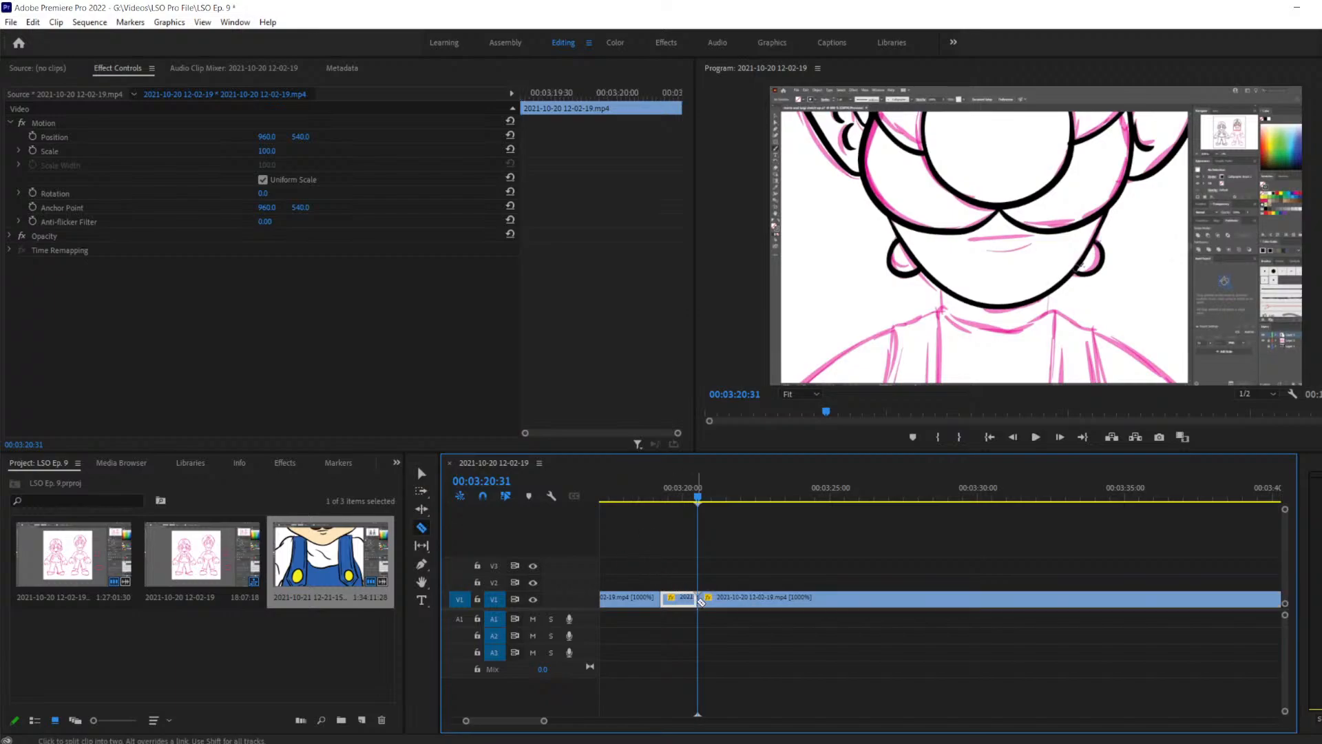
# Play through the idle stretch, step back to the frame before the view changes and split the clip at 00:03:27:36 with the Razor tool
pyautogui.press('space')
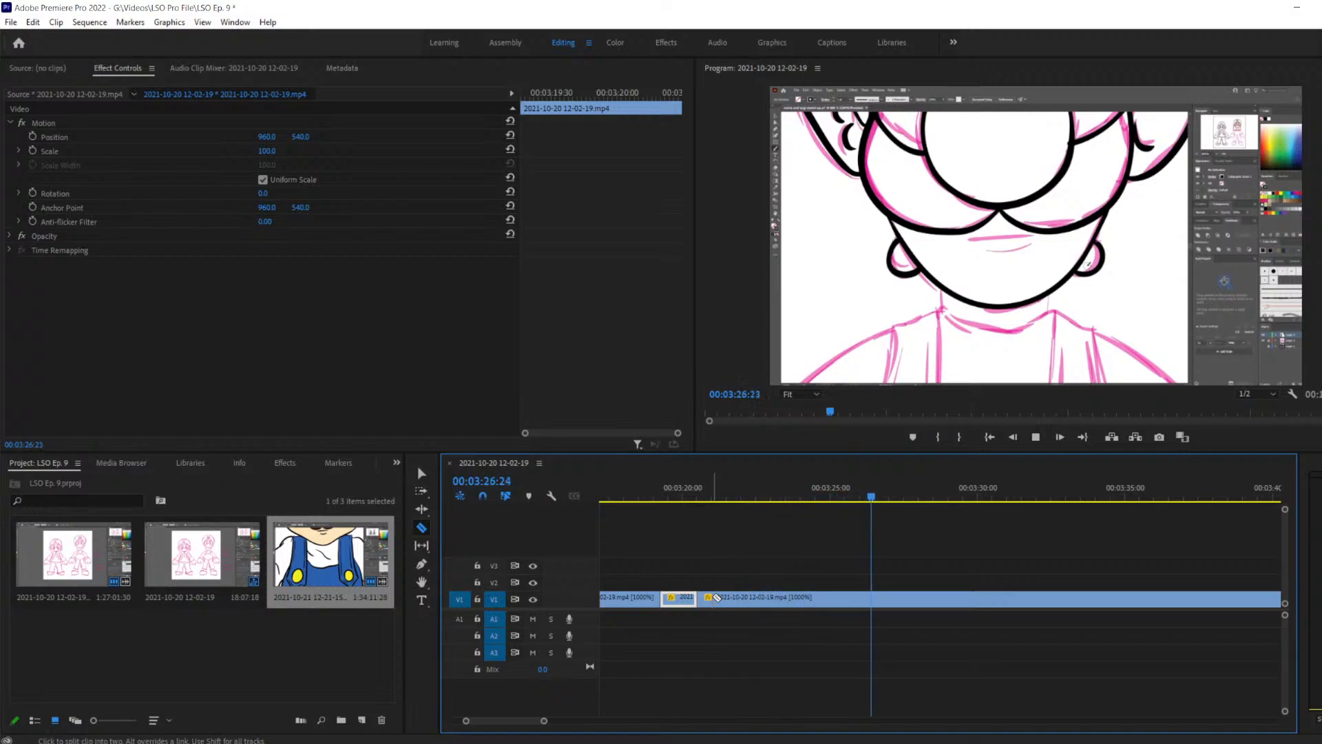
pyautogui.press('space')
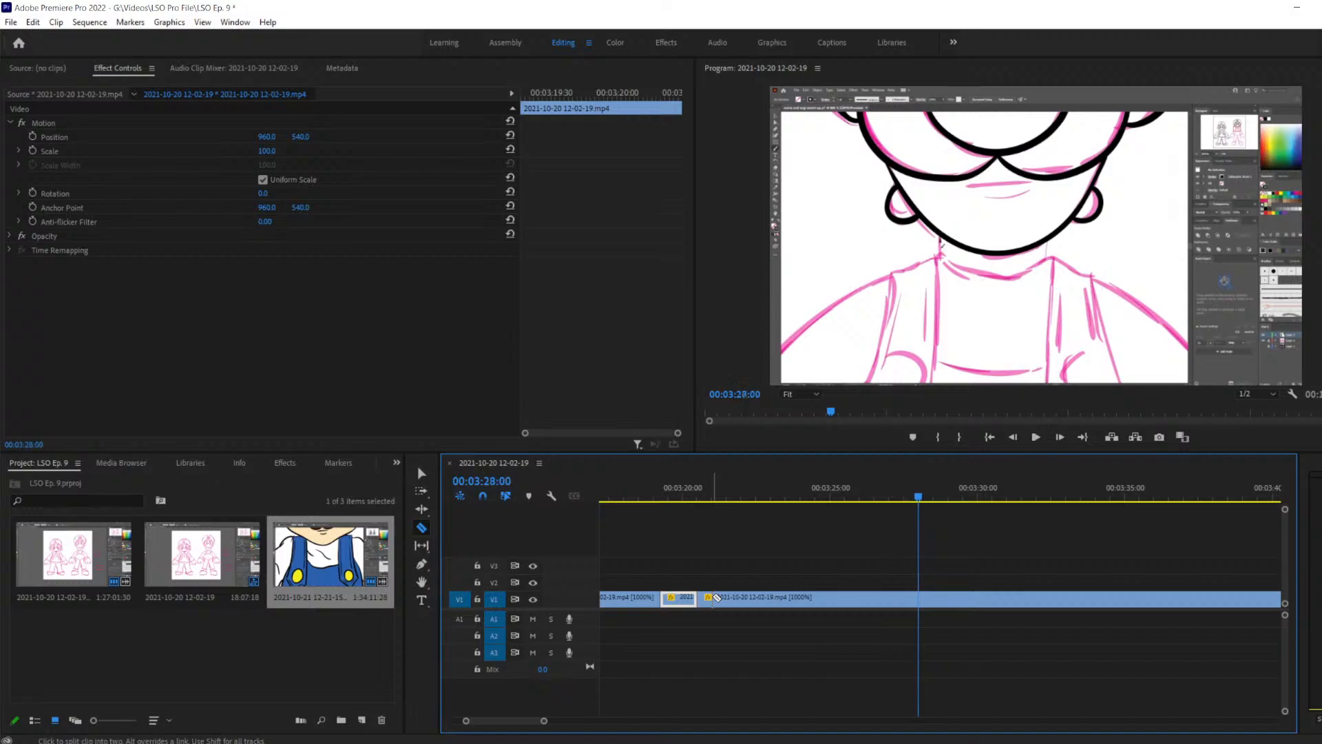
pyautogui.press('Left')
pyautogui.press('Left')
pyautogui.press('Left')
pyautogui.press('Left')
pyautogui.press('Left')
pyautogui.press('Left')
pyautogui.press('Left')
pyautogui.press('Left')
pyautogui.press('Left')
pyautogui.press('Left')
pyautogui.press('Left')
pyautogui.press('Left')
pyautogui.press('Left')
pyautogui.press('Left')
pyautogui.press('Left')
pyautogui.press('Left')
pyautogui.press('Left')
pyautogui.press('Left')
pyautogui.press('Left')
pyautogui.press('Left')
pyautogui.press('Left')
pyautogui.press('Left')
pyautogui.press('Left')
pyautogui.press('Left')
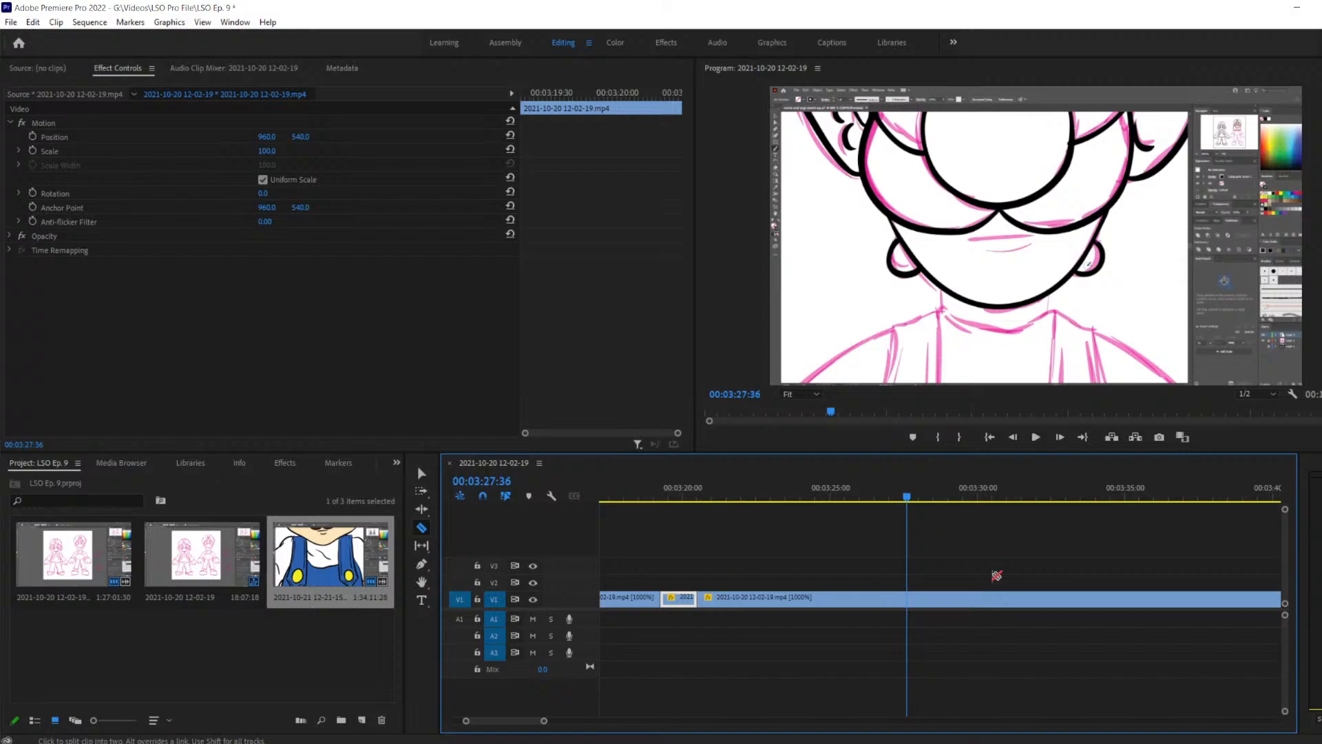
pyautogui.click(908, 597)
# Delete the idle segment between 00:03:20:31 and 00:03:27:36 and move the following clip back against the preceding one
pyautogui.press('v')
pyautogui.click(823, 596)
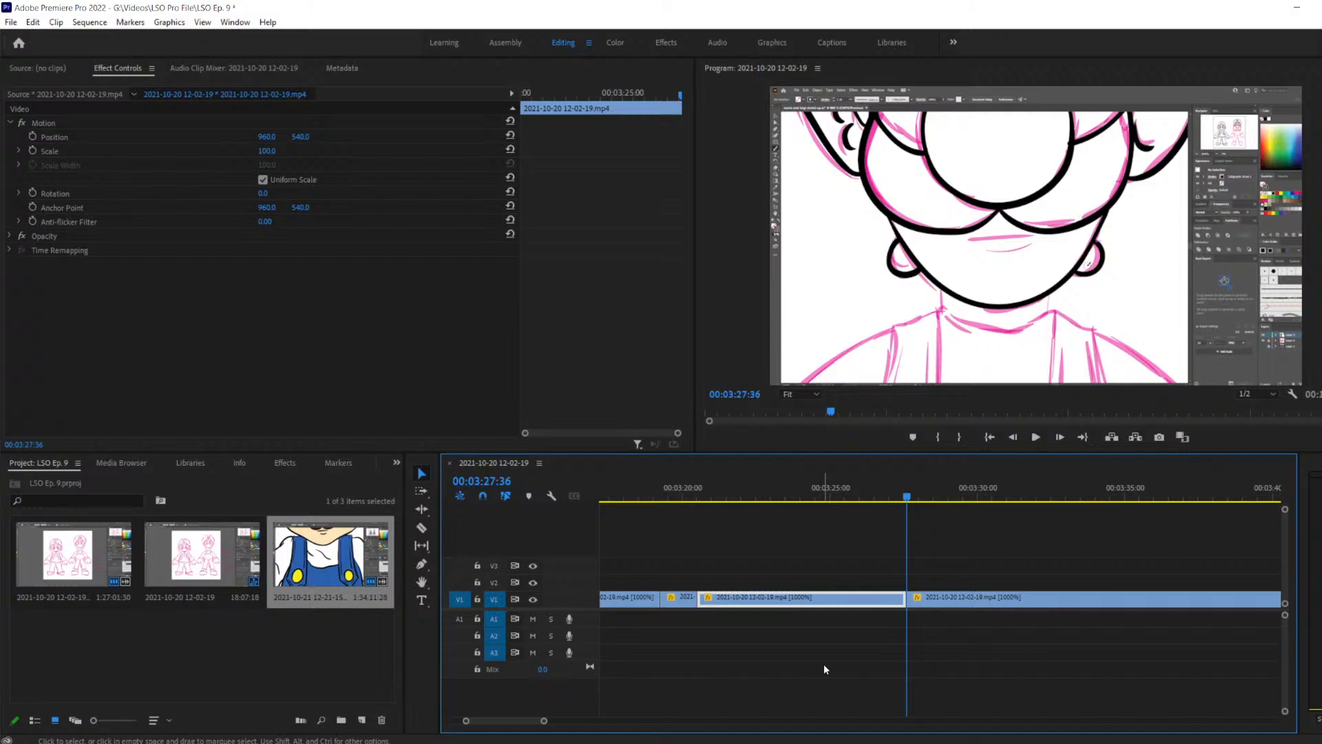
pyautogui.press('Delete')
pyautogui.moveTo(998, 604); pyautogui.dragTo(780, 610)
# Play the sequence from 00:03:20:03 across the closed gap and replay it from 00:03:24:45, checking for further idle stretches
pyautogui.moveTo(908, 487); pyautogui.dragTo(683, 522)
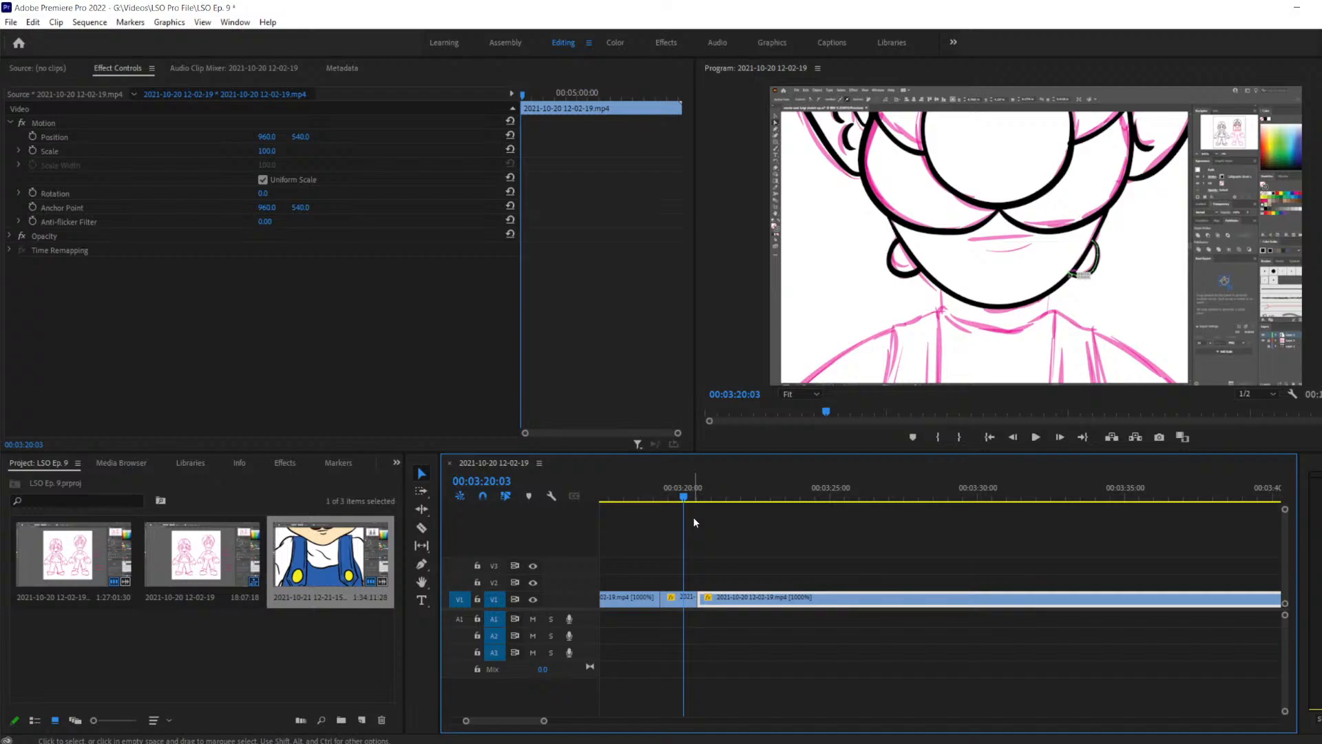
pyautogui.press('space')
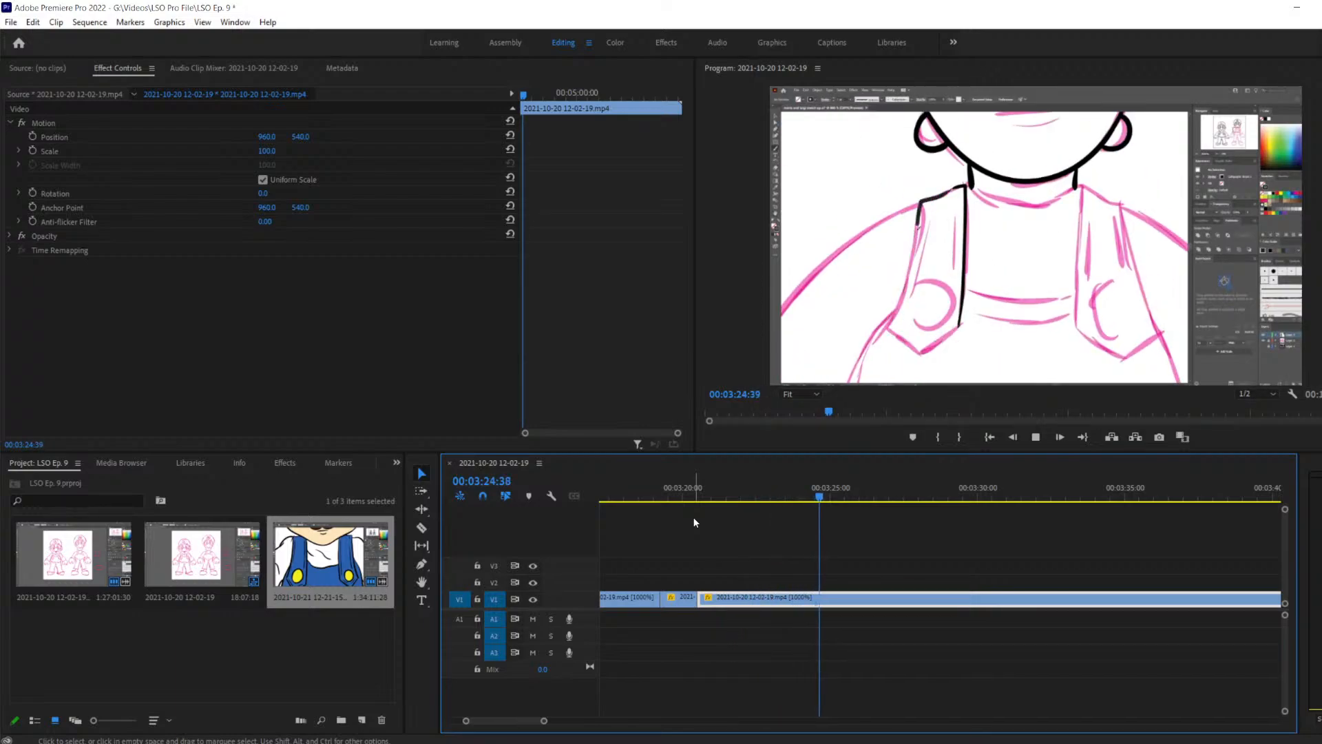
pyautogui.press('space')
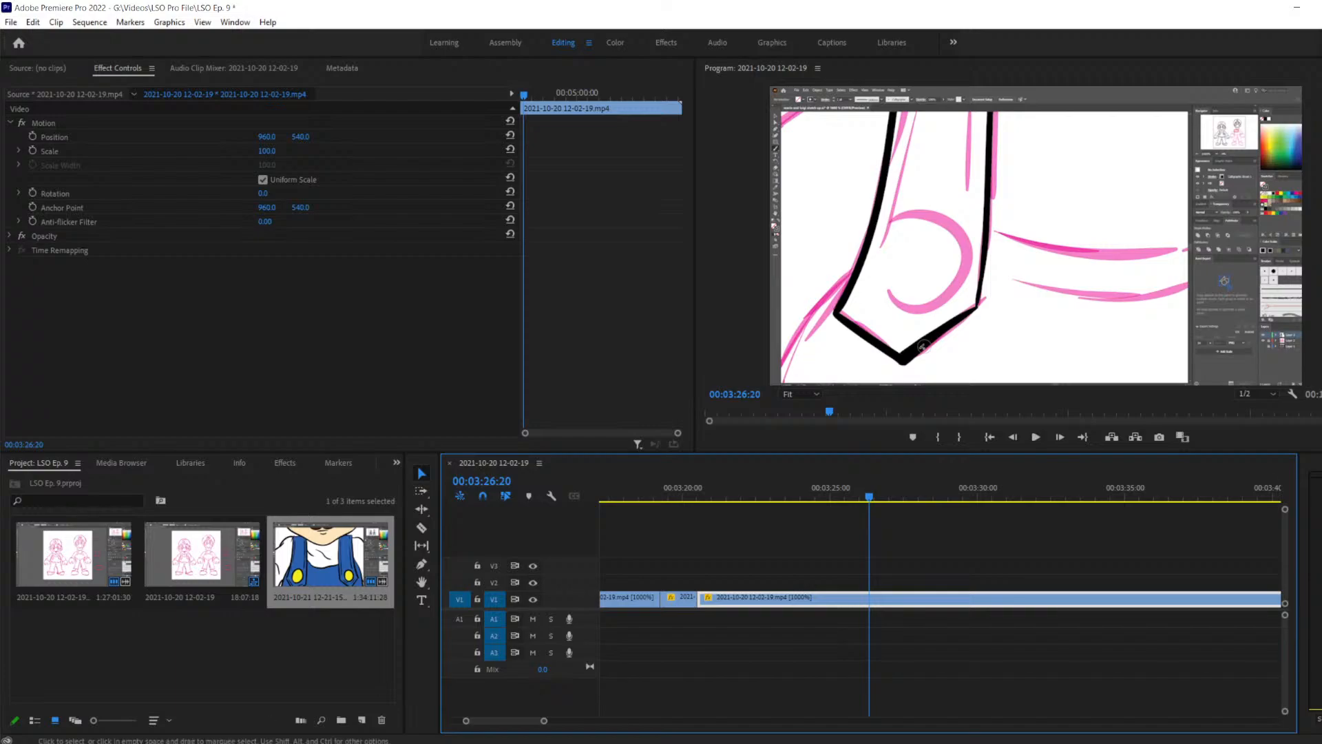
pyautogui.moveTo(873, 494); pyautogui.dragTo(825, 497)
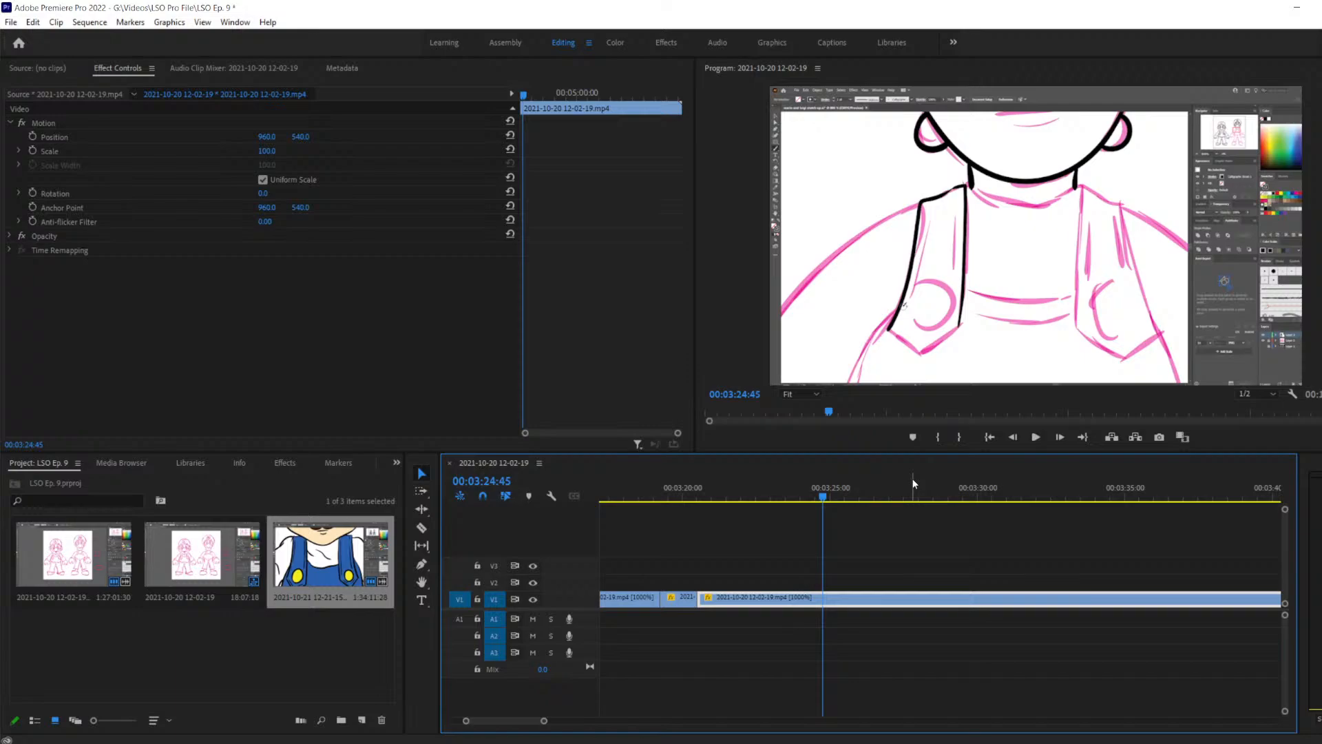
pyautogui.press('space')
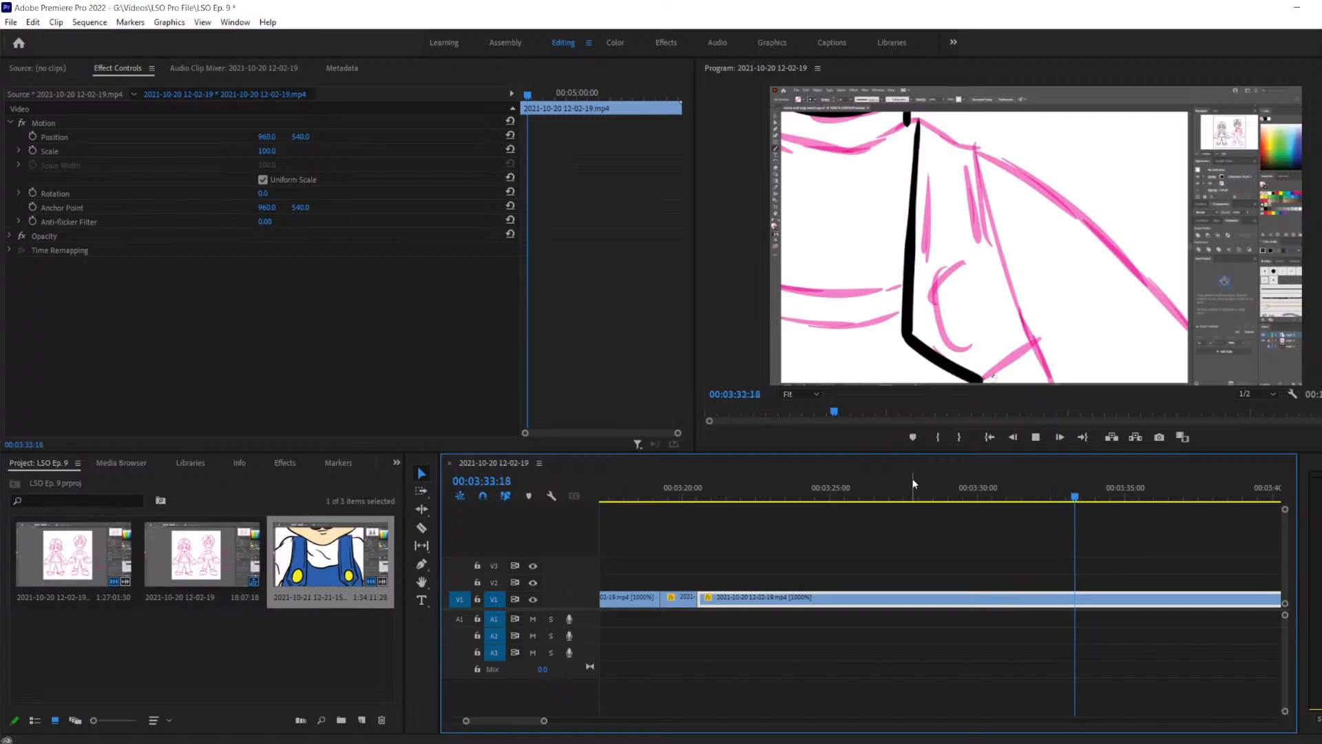
pyautogui.press('space')
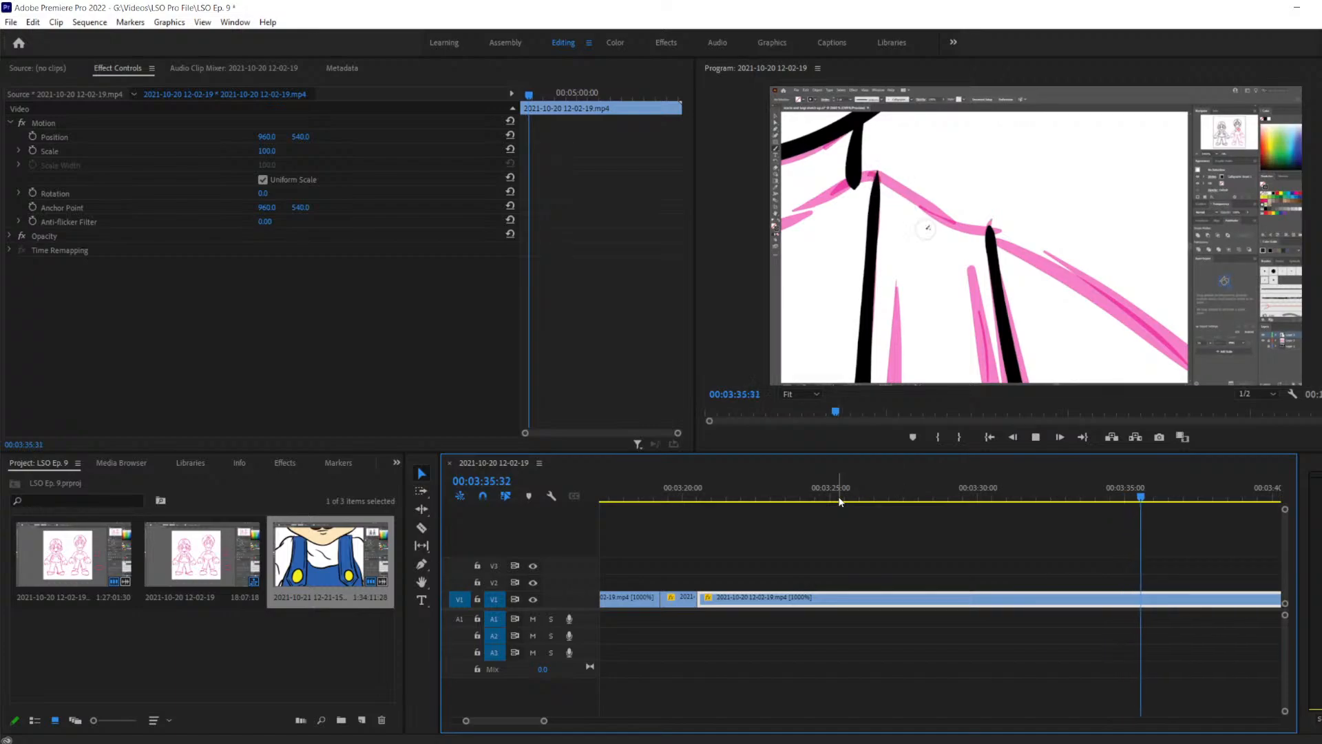
# Stop playback, step frame by frame to where the drawing goes idle and split the clip at 00:03:35:13 with the Razor tool
pyautogui.press('space')
pyautogui.press('Left')
pyautogui.press('Left')
pyautogui.press('Left')
pyautogui.press('Left')
pyautogui.press('Left')
pyautogui.press('Left')
pyautogui.press('Left')
pyautogui.press('Left')
pyautogui.press('Left')
pyautogui.press('Left')
pyautogui.press('Left')
pyautogui.press('Left')
pyautogui.press('Left')
pyautogui.press('Left')
pyautogui.press('Left')
pyautogui.press('Left')
pyautogui.press('Left')
pyautogui.press('Left')
pyautogui.press('Left')
pyautogui.press('Left')
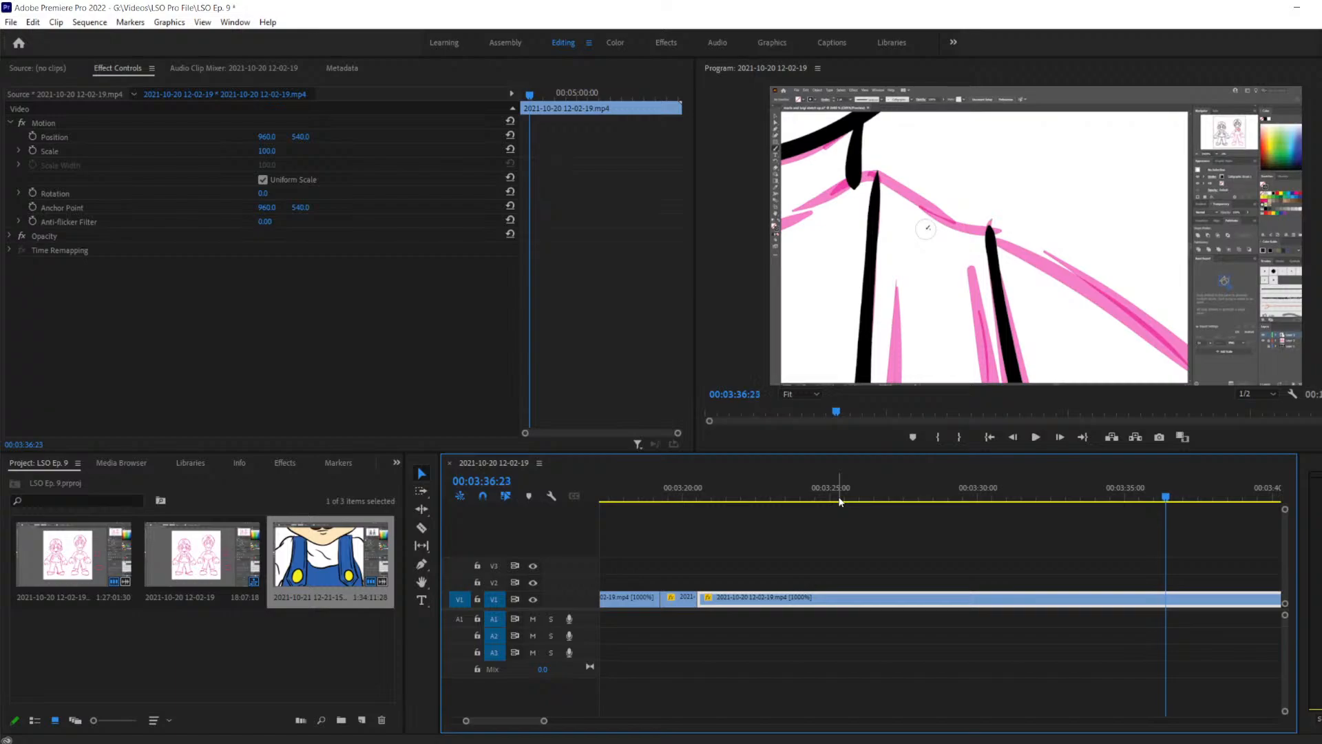
pyautogui.press('Left')
pyautogui.press('Left')
pyautogui.press('Left')
pyautogui.press('Left')
pyautogui.press('Left')
pyautogui.press('Left')
pyautogui.press('Left')
pyautogui.press('Left')
pyautogui.press('Left')
pyautogui.press('Left')
pyautogui.press('Left')
pyautogui.press('Left')
pyautogui.press('Left')
pyautogui.press('Left')
pyautogui.press('Left')
pyautogui.press('Left')
pyautogui.press('Left')
pyautogui.press('Left')
pyautogui.press('Left')
pyautogui.press('Left')
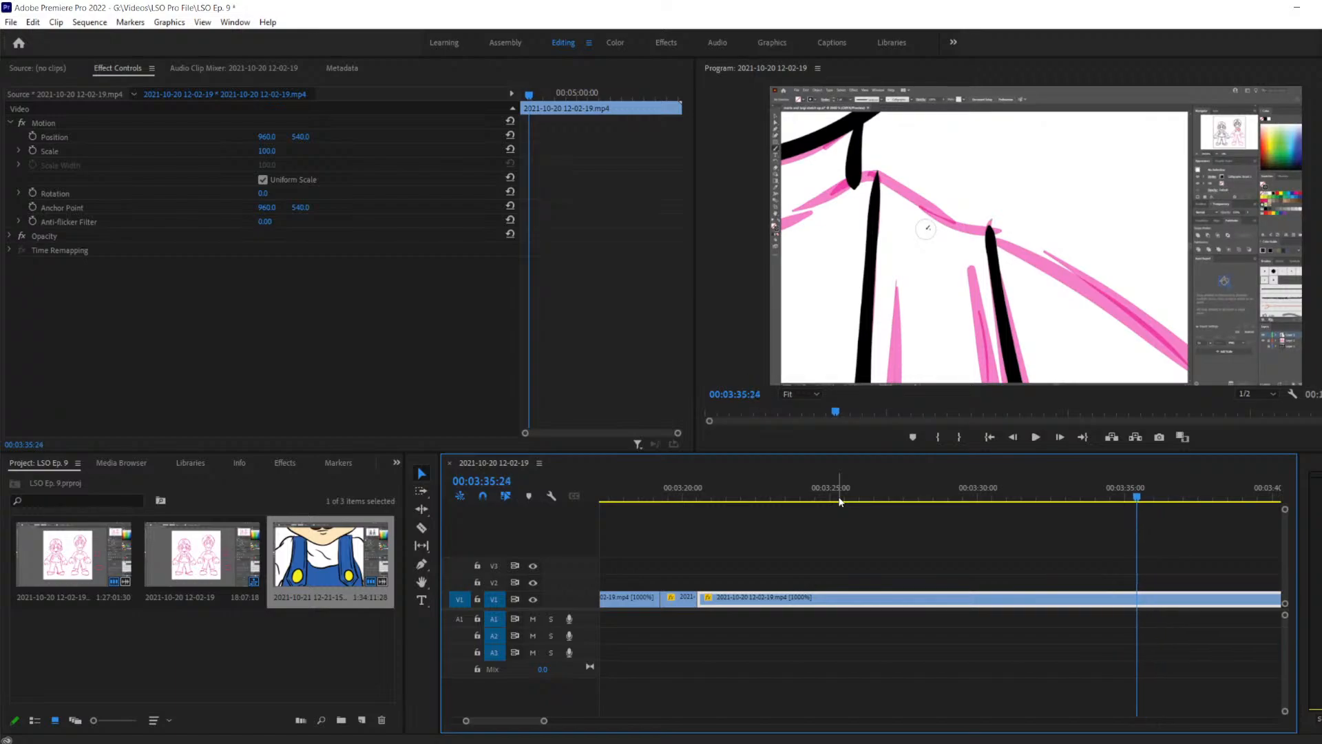
pyautogui.press('Left')
pyautogui.press('Left')
pyautogui.press('Left')
pyautogui.press('Left')
pyautogui.press('Left')
pyautogui.press('Left')
pyautogui.press('Left')
pyautogui.press('Left')
pyautogui.press('Left')
pyautogui.press('Left')
pyautogui.press('Left')
pyautogui.press('Left')
pyautogui.press('Left')
pyautogui.press('Left')
pyautogui.press('Left')
pyautogui.press('Left')
pyautogui.press('Left')
pyautogui.press('Left')
pyautogui.press('Left')
pyautogui.press('Left')
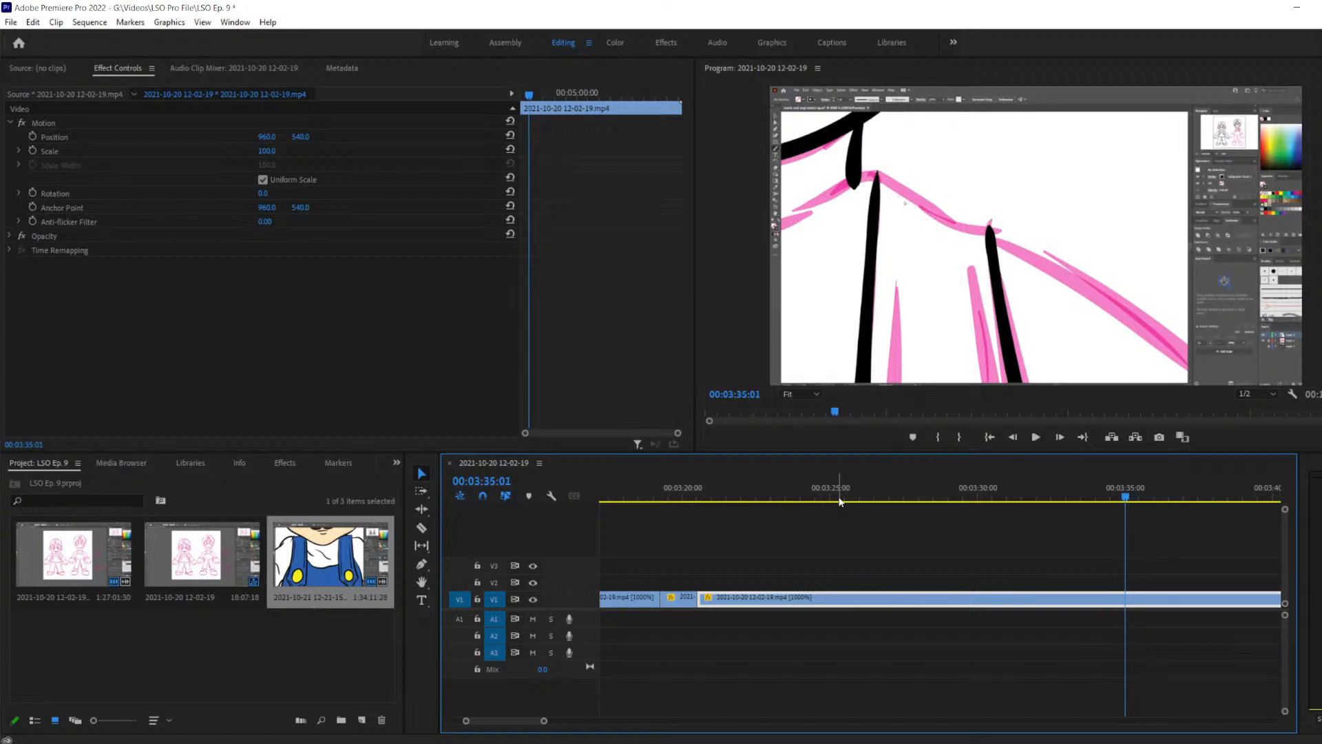
pyautogui.press('Right')
pyautogui.press('Right')
pyautogui.press('Right')
pyautogui.press('Right')
pyautogui.press('Right')
pyautogui.press('Right')
pyautogui.press('Right')
pyautogui.press('Right')
pyautogui.press('Right')
pyautogui.press('Right')
pyautogui.press('Right')
pyautogui.press('Right')
pyautogui.press('Right')
pyautogui.press('Right')
pyautogui.press('Right')
pyautogui.press('Right')
pyautogui.press('Right')
pyautogui.press('Right')
pyautogui.press('Right')
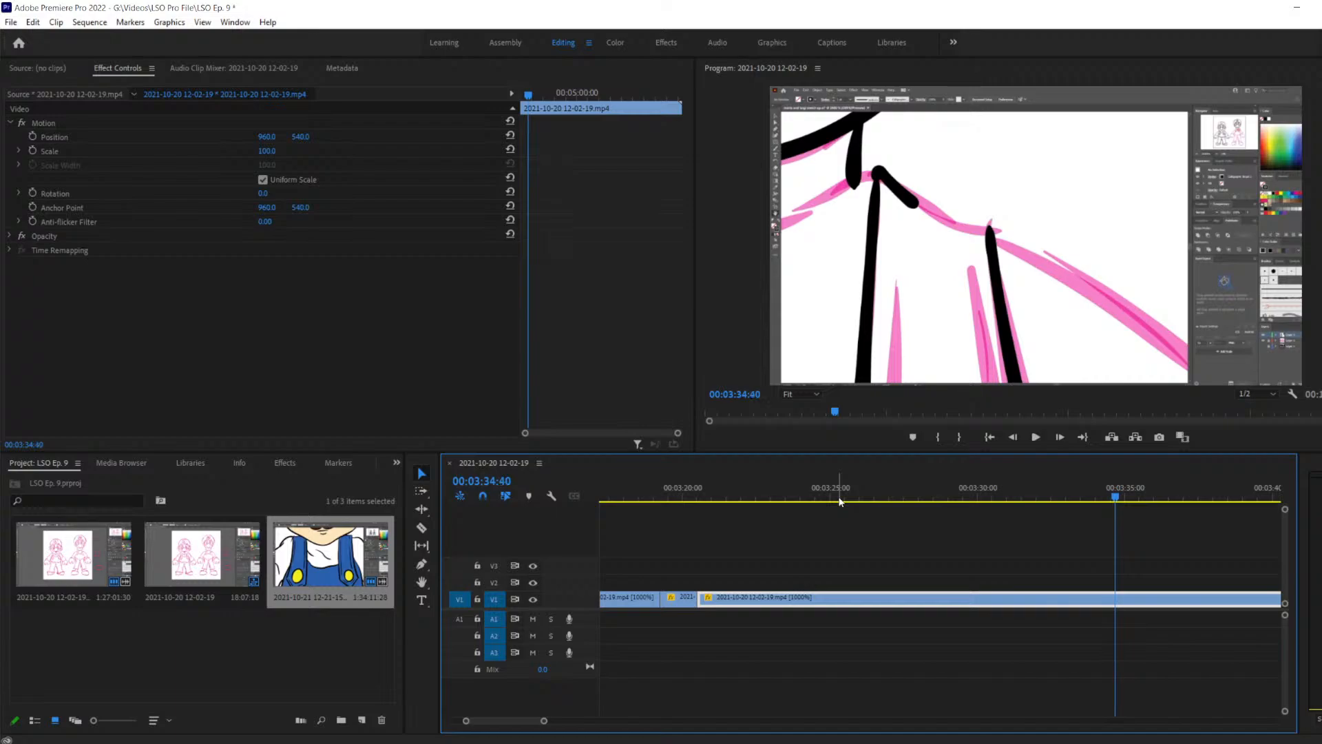
pyautogui.press('Right')
pyautogui.press('Right')
pyautogui.press('Right')
pyautogui.press('Right')
pyautogui.press('Right')
pyautogui.press('Right')
pyautogui.press('Right')
pyautogui.press('Right')
pyautogui.press('Right')
pyautogui.press('Right')
pyautogui.press('Right')
pyautogui.press('Right')
pyautogui.press('Right')
pyautogui.press('Right')
pyautogui.press('Right')
pyautogui.press('Right')
pyautogui.press('Right')
pyautogui.press('Right')
pyautogui.press('Right')
pyautogui.press('Right')
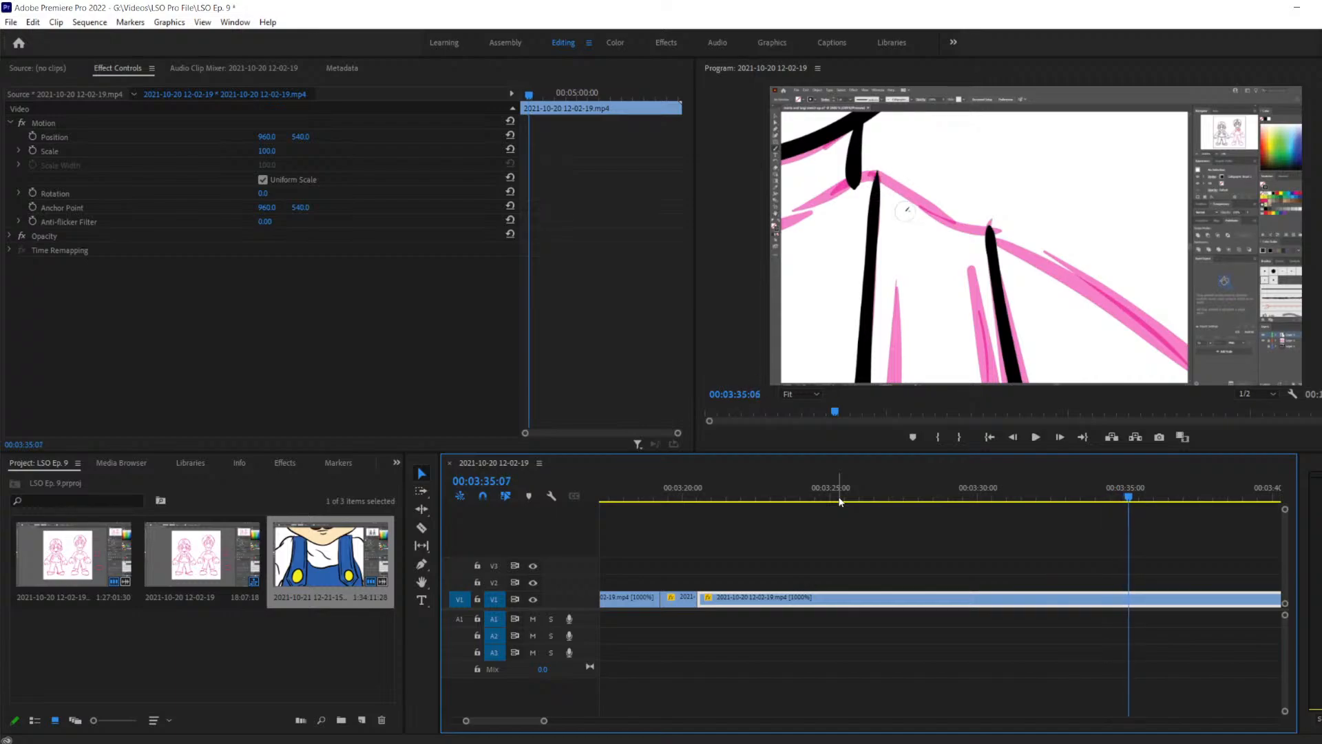
pyautogui.press('Left')
pyautogui.press('Left')
pyautogui.press('Left')
pyautogui.press('Left')
pyautogui.press('Left')
pyautogui.press('Left')
pyautogui.press('Left')
pyautogui.press('Left')
pyautogui.press('Left')
pyautogui.press('Left')
pyautogui.press('Left')
pyautogui.press('Left')
pyautogui.press('Left')
pyautogui.press('Left')
pyautogui.press('Left')
pyautogui.press('Left')
pyautogui.press('Left')
pyautogui.press('Left')
pyautogui.press('Left')
pyautogui.press('Left')
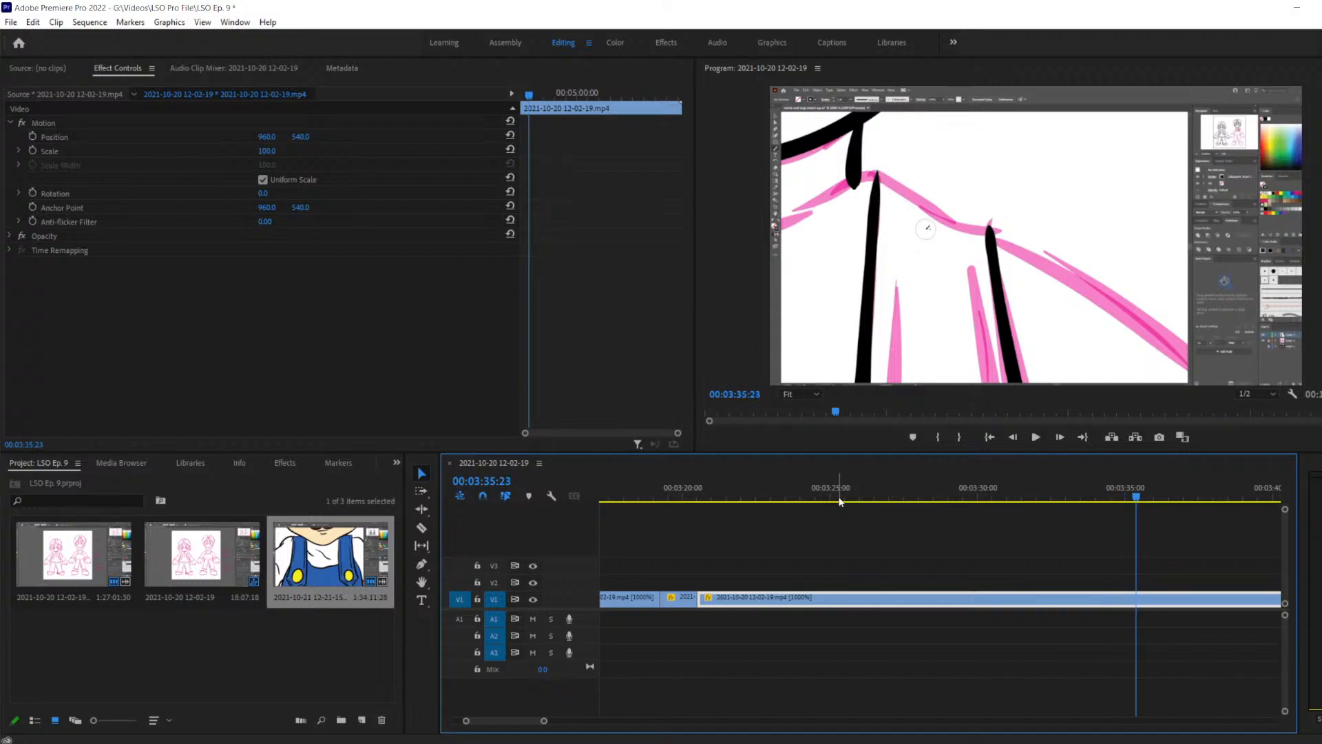
pyautogui.press('Right')
pyautogui.press('Right')
pyautogui.press('Right')
pyautogui.press('Right')
pyautogui.press('Right')
pyautogui.press('Right')
pyautogui.press('Right')
pyautogui.press('Right')
pyautogui.press('Right')
pyautogui.press('Right')
pyautogui.press('Right')
pyautogui.press('Right')
pyautogui.press('Right')
pyautogui.press('Right')
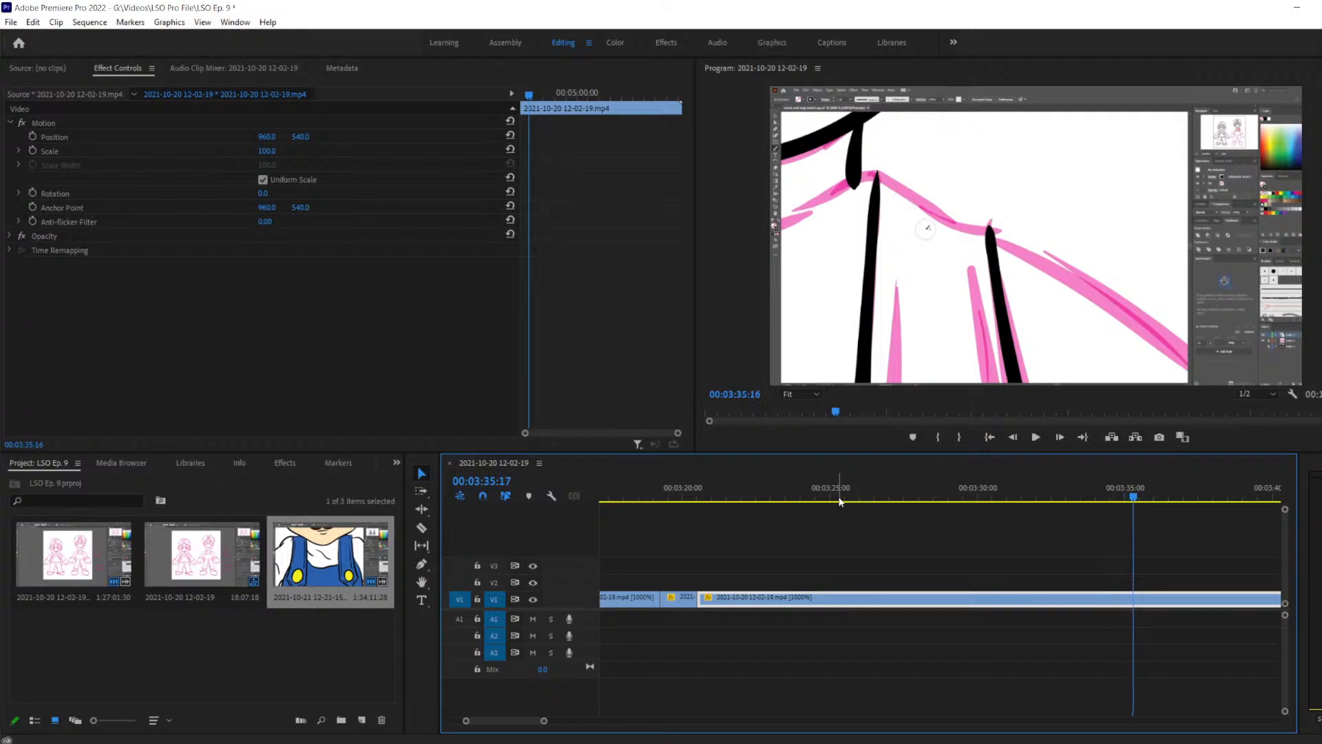
pyautogui.press('Left')
pyautogui.press('Left')
pyautogui.press('Left')
pyautogui.press('Left')
pyautogui.press('Left')
pyautogui.press('Right')
pyautogui.press('c')
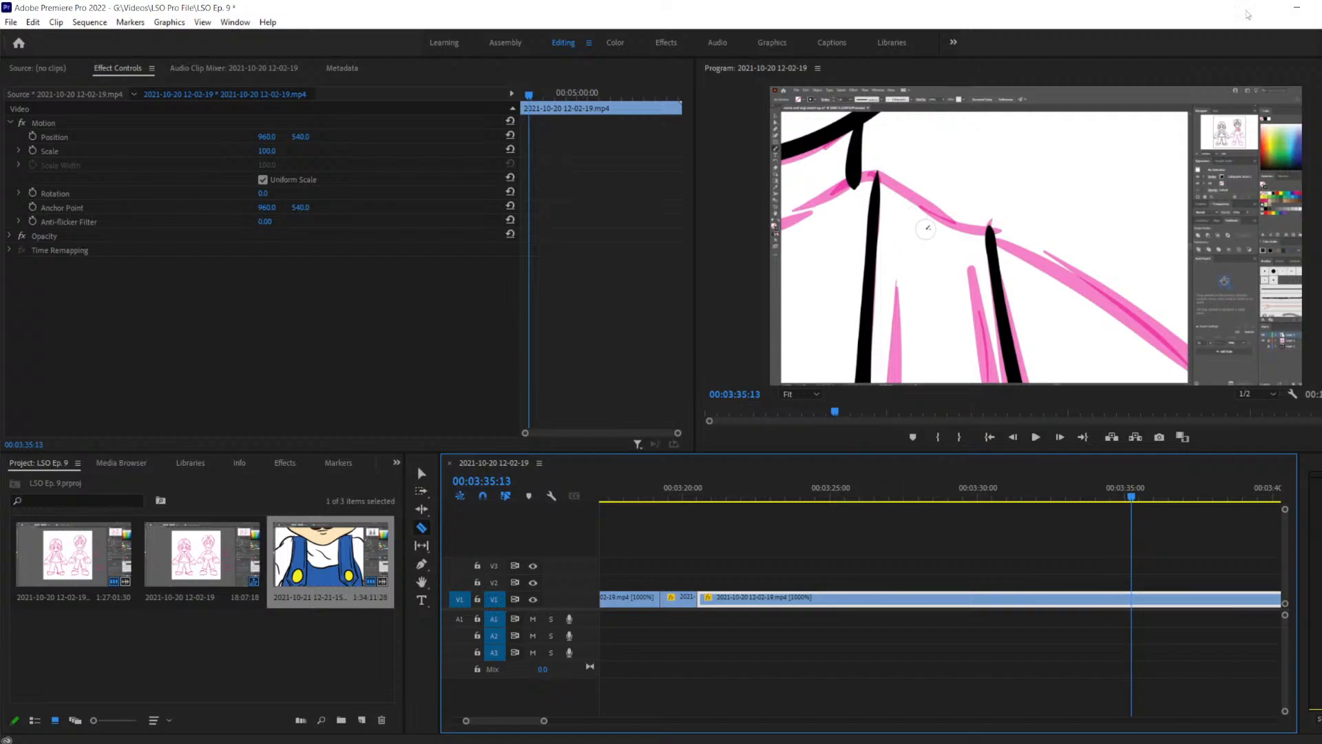
pyautogui.click(1134, 599)
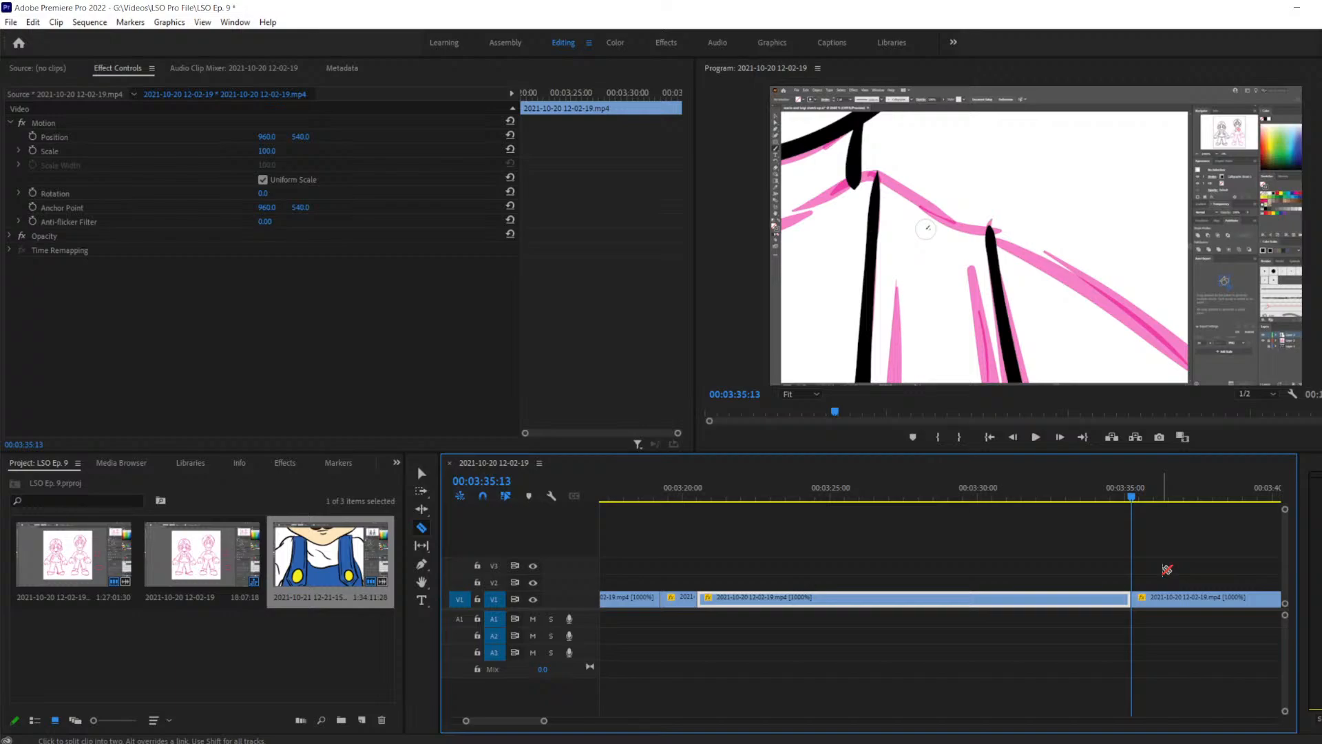
# Play through the idle stretch, step back to just before drawing resumes and split the clip at 00:03:36:31 with the Razor tool
pyautogui.press('space')
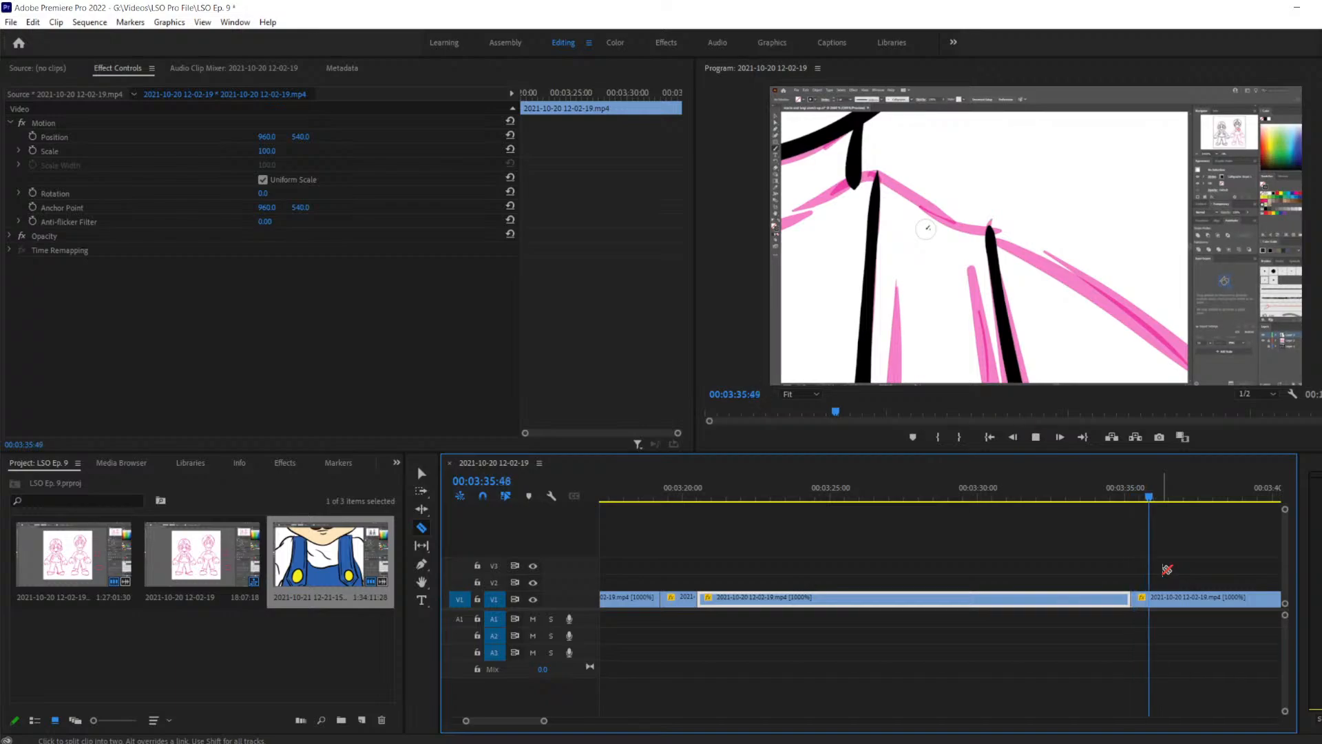
pyautogui.press('space')
pyautogui.press('Left')
pyautogui.press('Left')
pyautogui.press('Left')
pyautogui.press('Left')
pyautogui.press('Left')
pyautogui.press('Left')
pyautogui.press('Left')
pyautogui.press('Left')
pyautogui.press('Left')
pyautogui.press('Left')
pyautogui.press('Left')
pyautogui.press('Left')
pyautogui.press('Left')
pyautogui.press('Left')
pyautogui.press('Left')
pyautogui.press('Left')
pyautogui.press('Left')
pyautogui.press('Left')
pyautogui.press('Left')
pyautogui.press('Left')
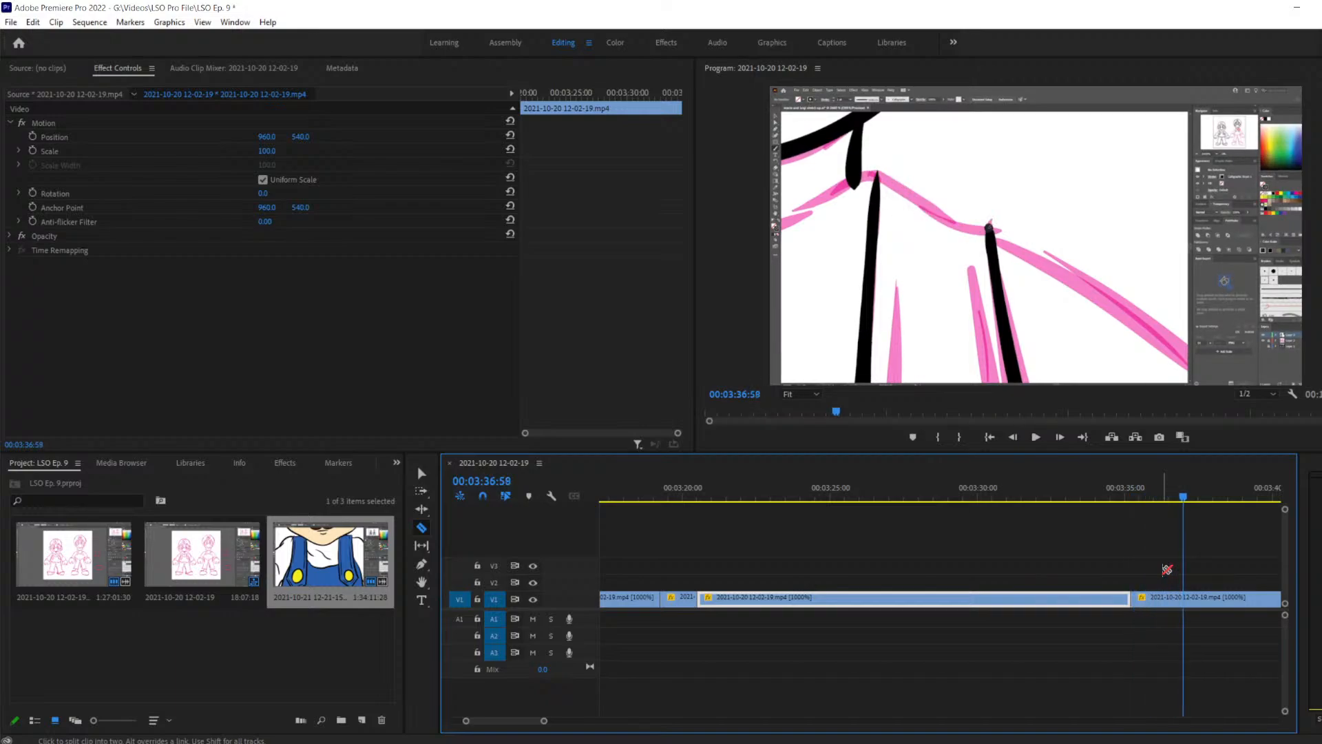
pyautogui.press('Left')
pyautogui.press('Left')
pyautogui.press('Left')
pyautogui.press('Left')
pyautogui.press('Left')
pyautogui.press('Left')
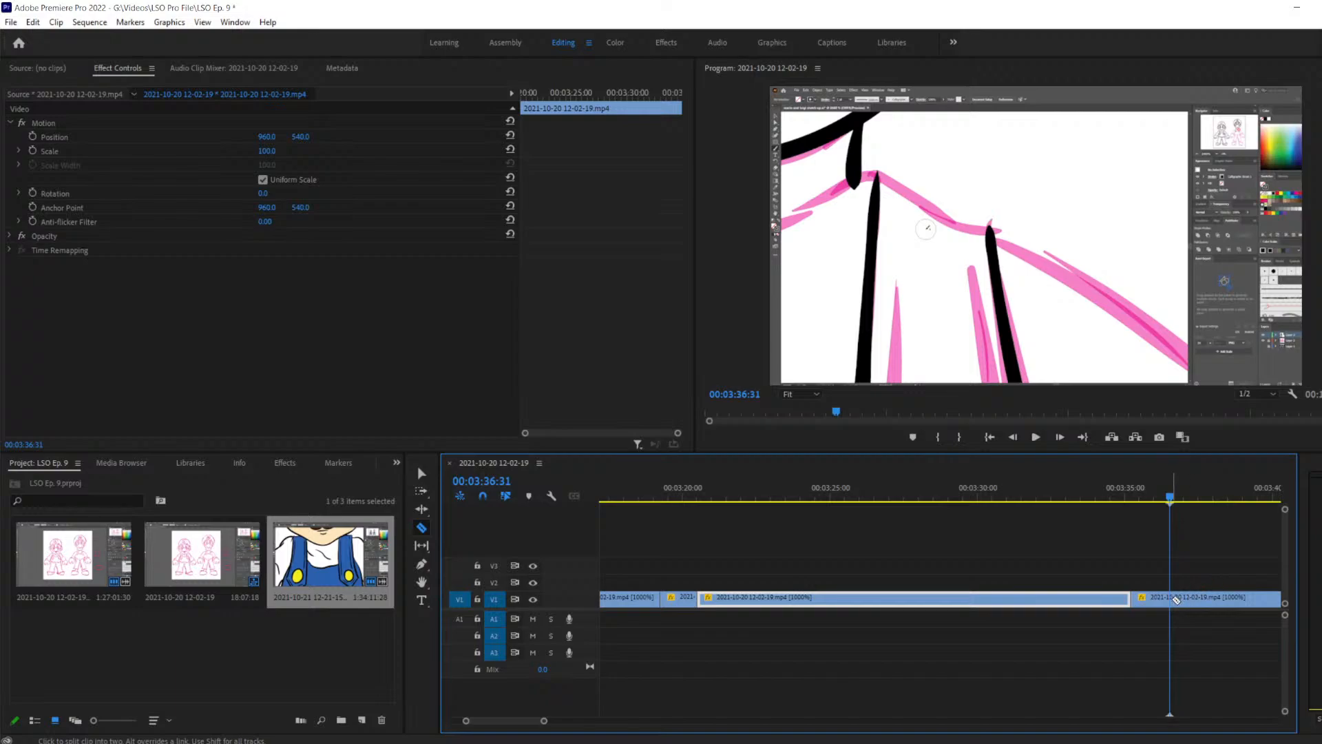
pyautogui.click(1171, 598)
# Delete the idle segment between 00:03:35:13 and 00:03:36:31 and move the following clip back against the preceding one
pyautogui.press('v')
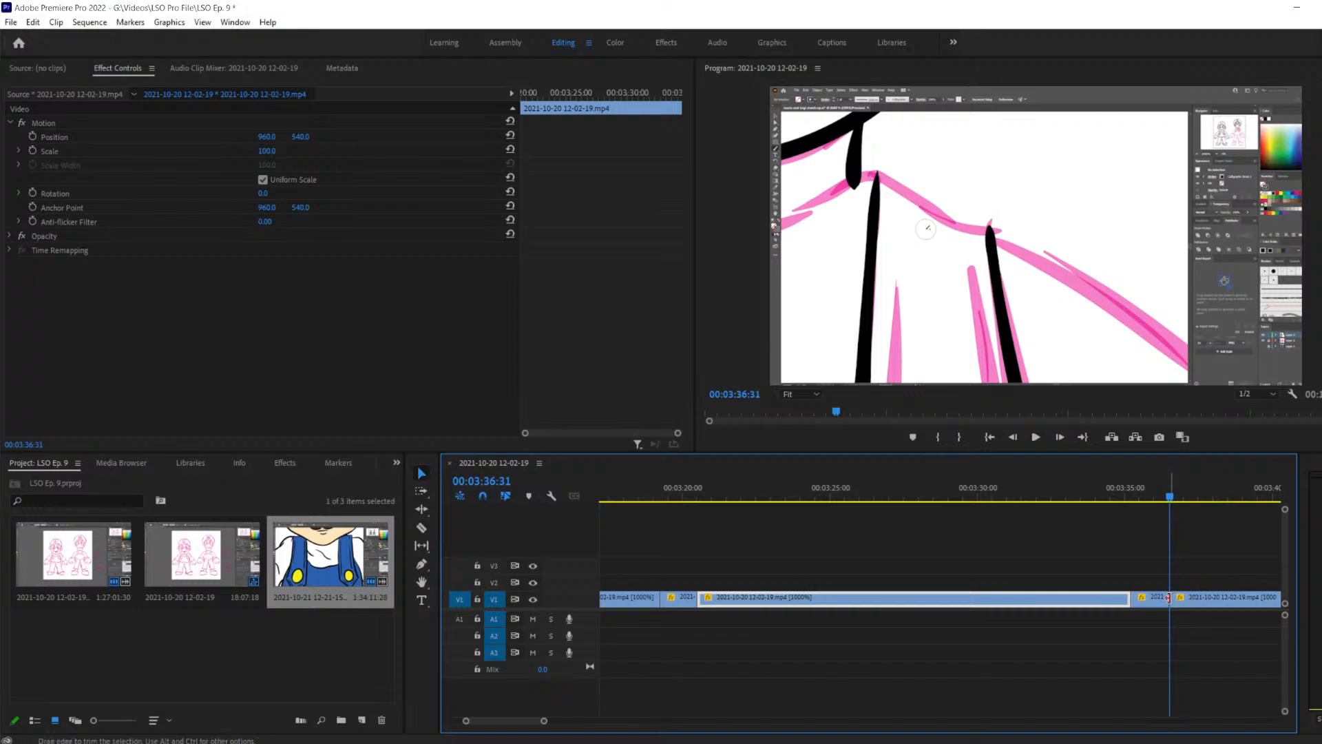
pyautogui.click(1150, 597)
pyautogui.press('Delete')
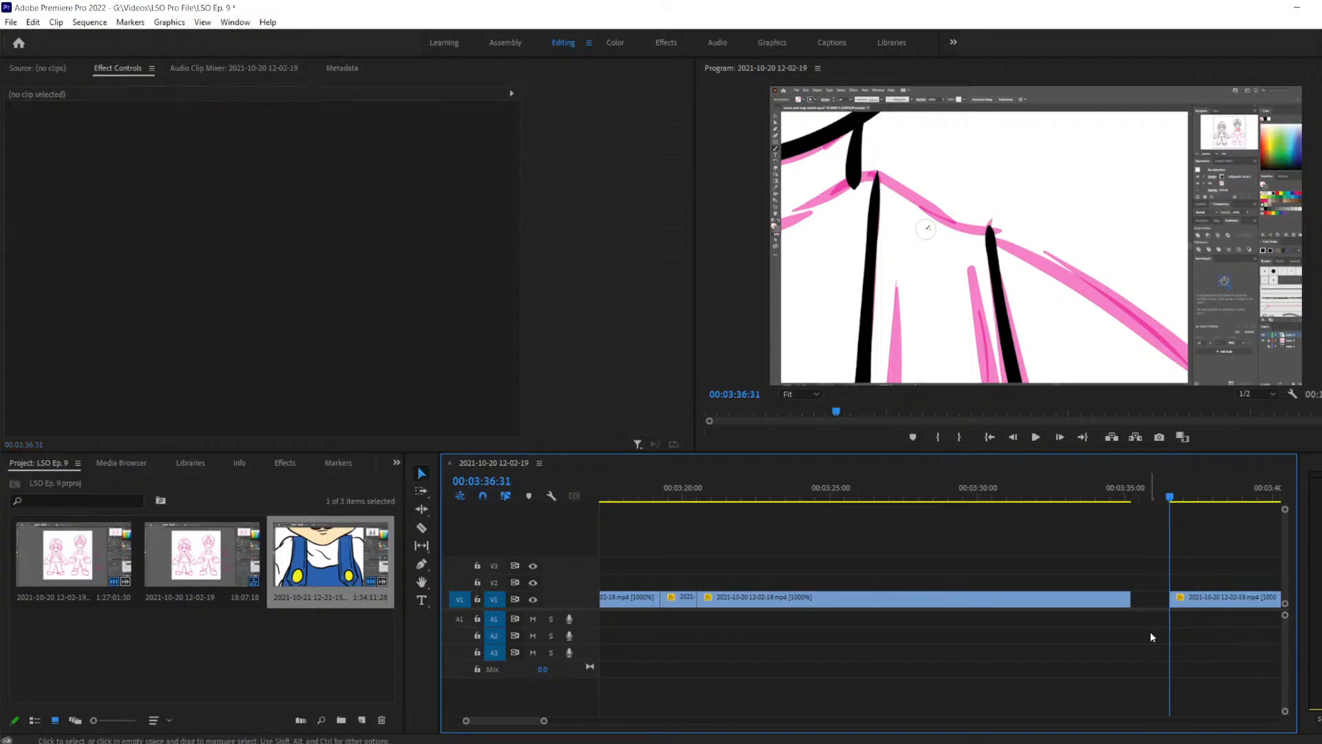
pyautogui.moveTo(1207, 599); pyautogui.dragTo(1169, 606)
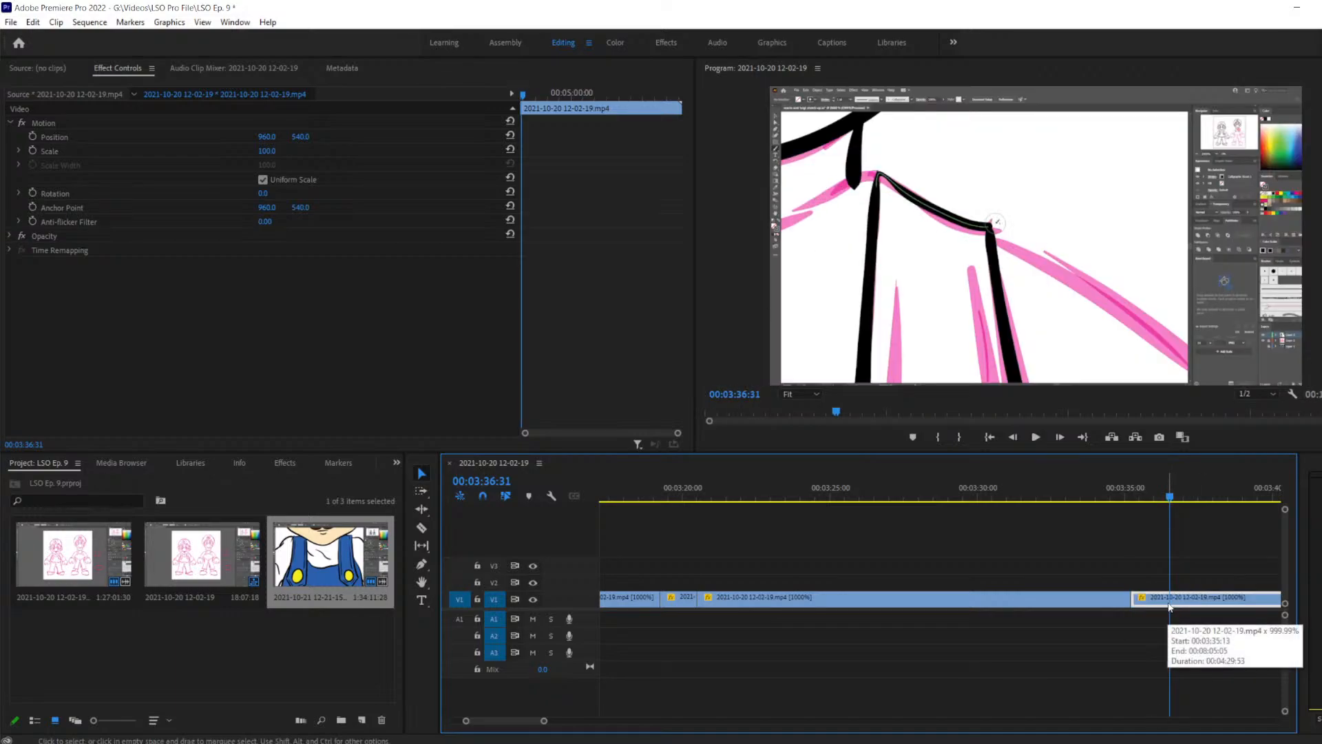
# Play the sequence from 00:03:34:57 across the closed gap, pausing at intervals to check for further idle stretches
pyautogui.click(1172, 497)
pyautogui.moveTo(1173, 497); pyautogui.dragTo(1122, 509)
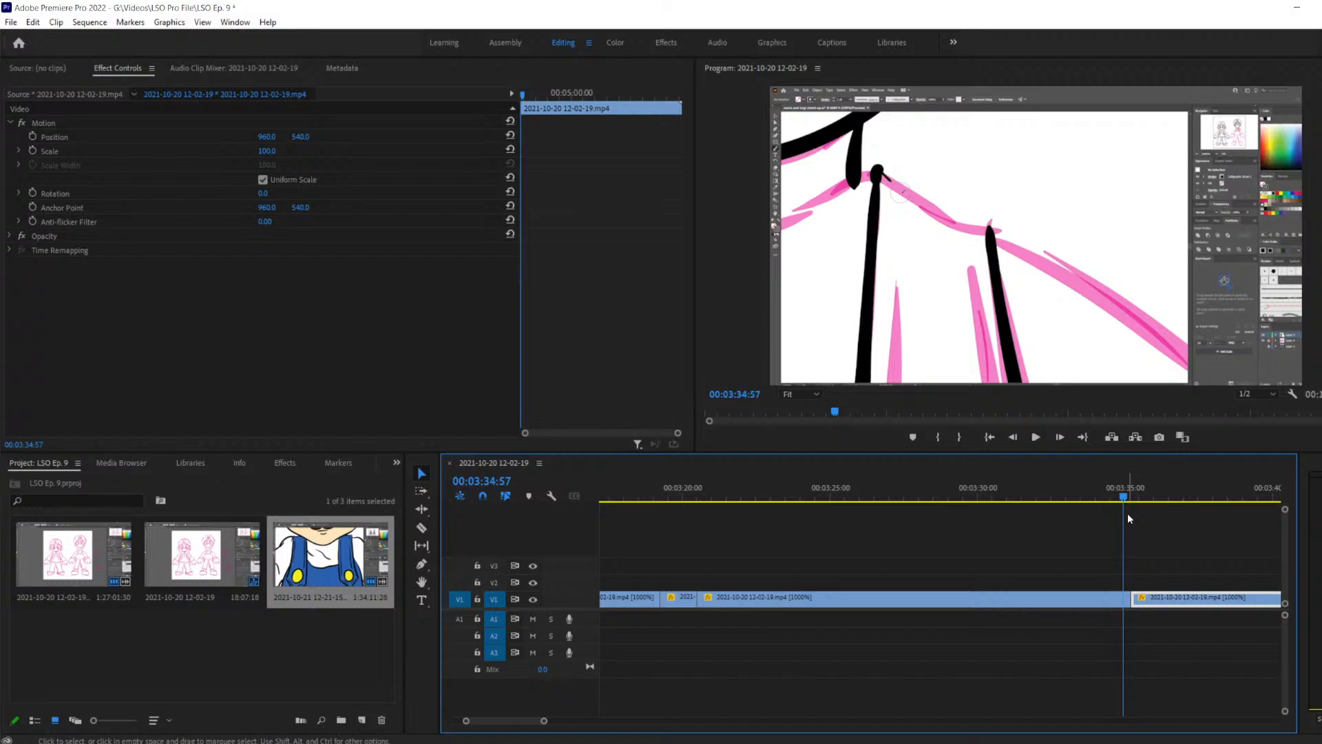
pyautogui.press('space')
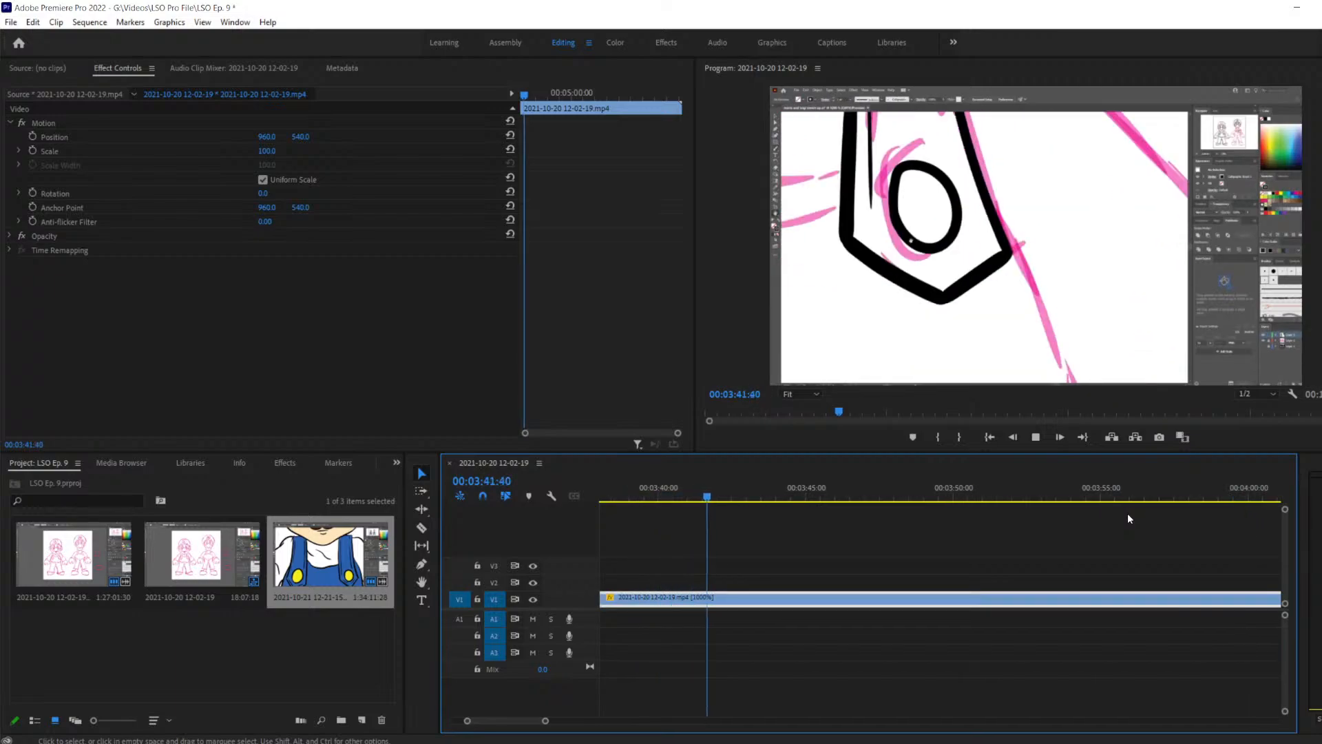
pyautogui.press('space')
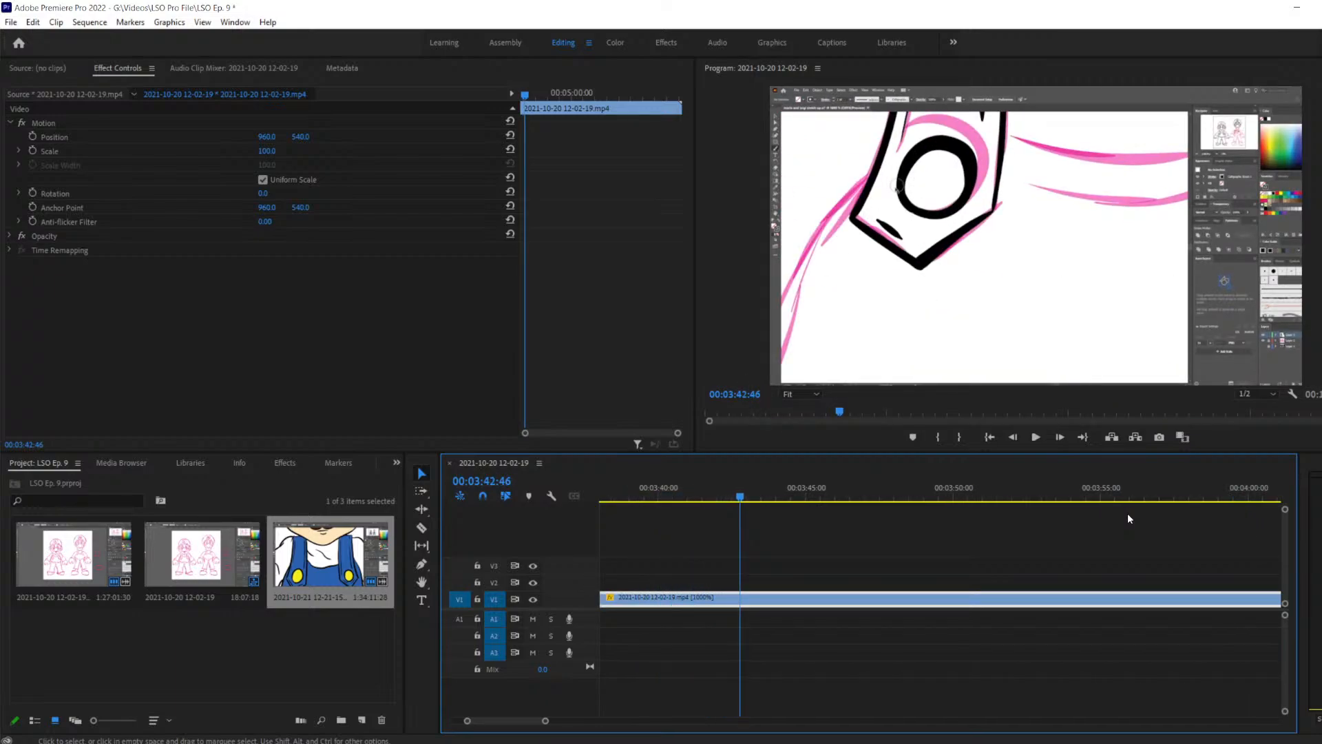
pyautogui.press('space')
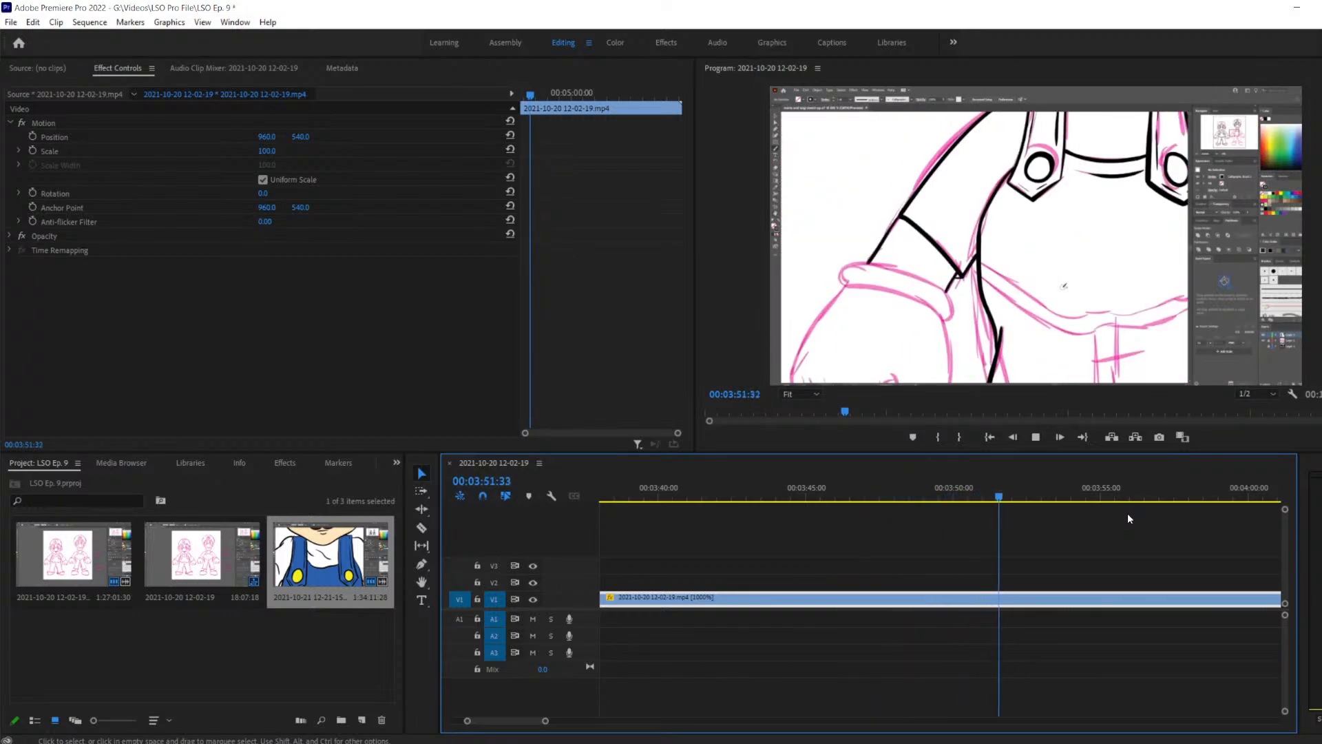
pyautogui.press('space')
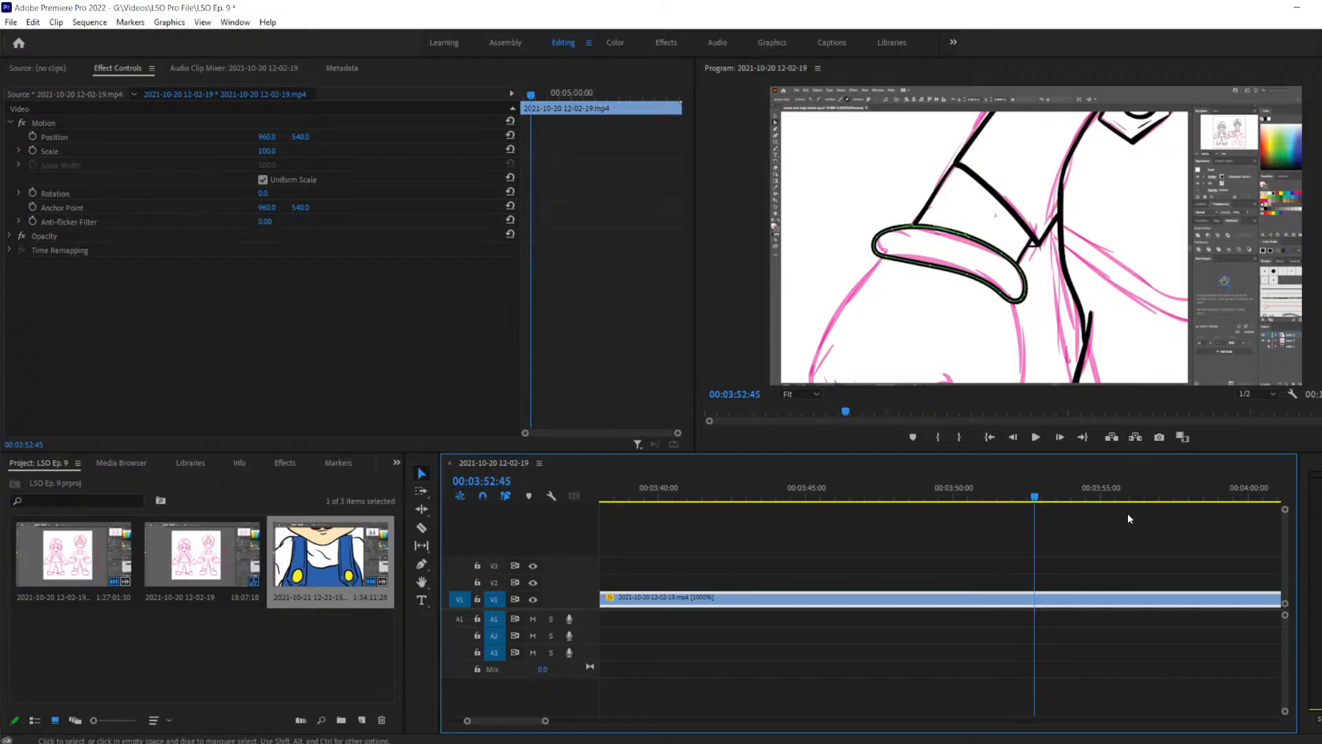
pyautogui.press('space')
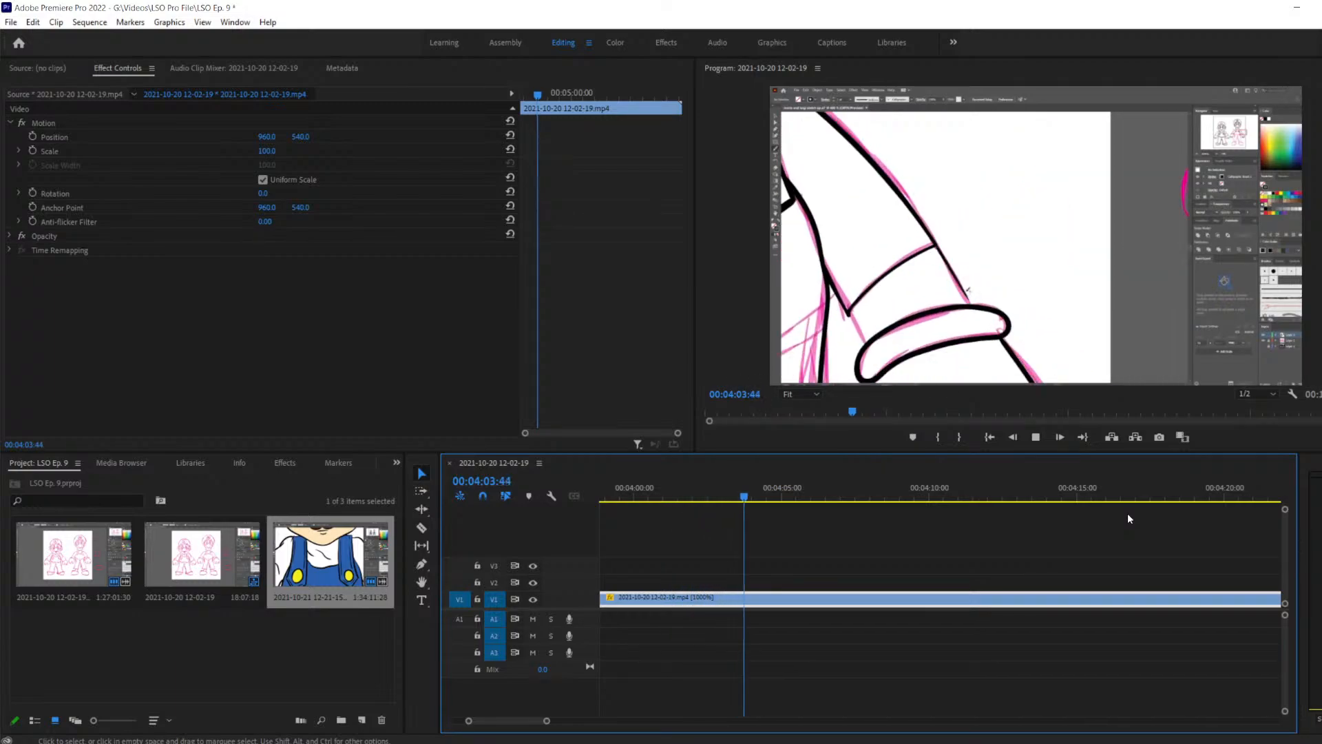
pyautogui.press('space')
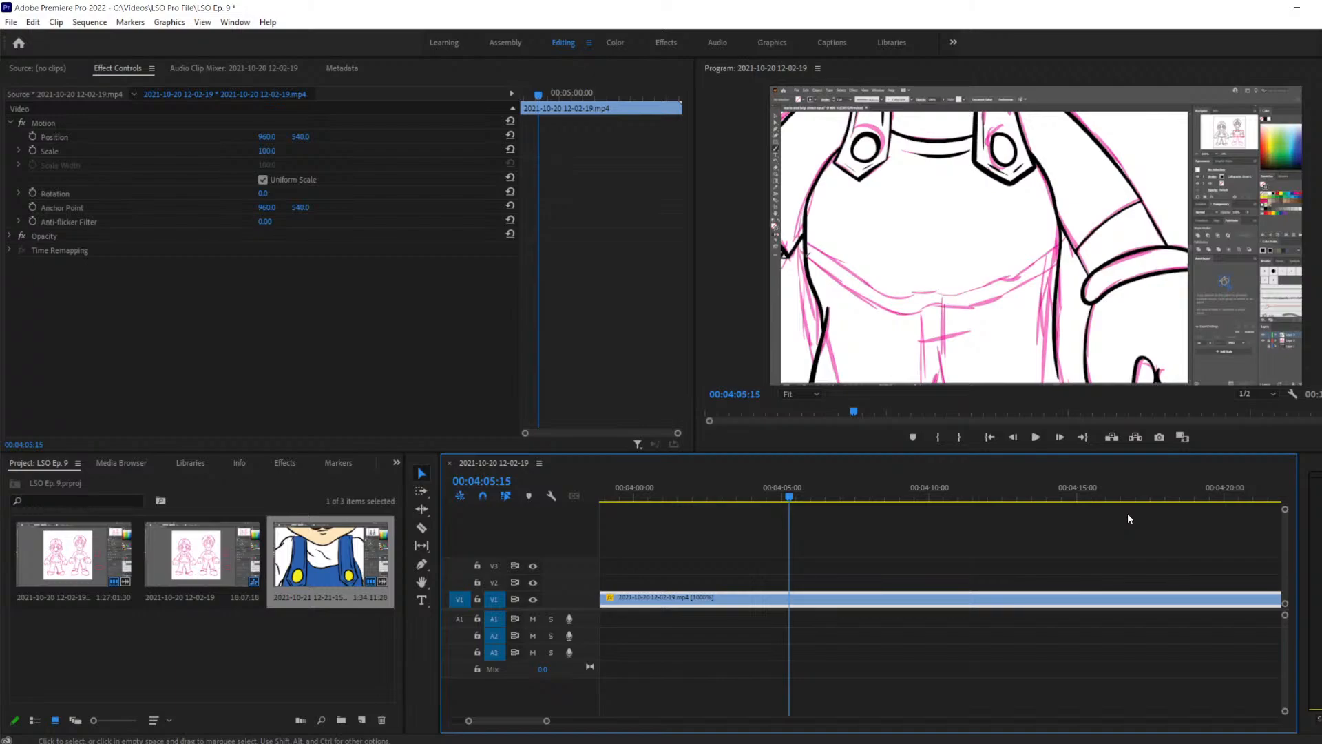
pyautogui.press('space')
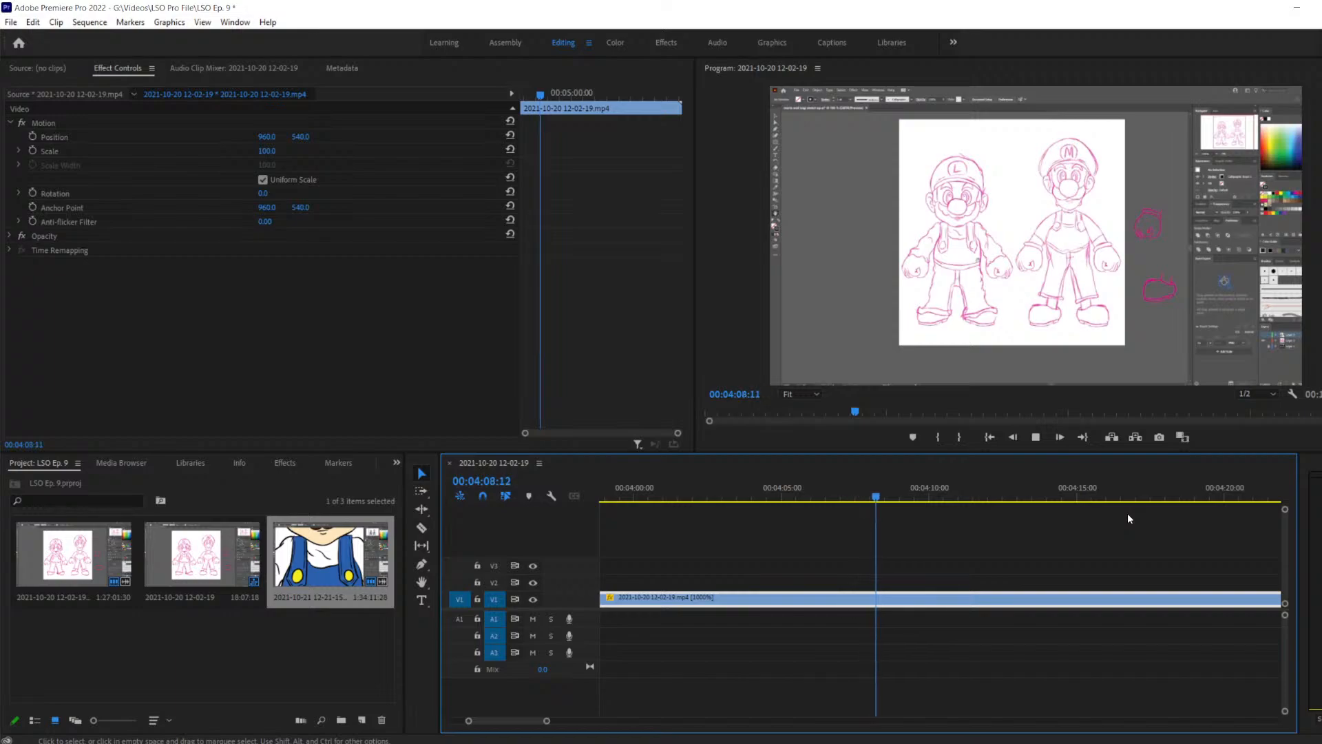
# Stop playback, step frame by frame to where the inked lines disappear from view and split the clip at 00:04:07:20 with the Razor tool
pyautogui.press('space')
pyautogui.press('Left')
pyautogui.press('Left')
pyautogui.press('Left')
pyautogui.press('Left')
pyautogui.press('Left')
pyautogui.press('Left')
pyautogui.press('Left')
pyautogui.press('Left')
pyautogui.press('Left')
pyautogui.press('Left')
pyautogui.press('Left')
pyautogui.press('Left')
pyautogui.press('Left')
pyautogui.press('Left')
pyautogui.press('Left')
pyautogui.press('Left')
pyautogui.press('Left')
pyautogui.press('Left')
pyautogui.press('Left')
pyautogui.press('Left')
pyautogui.press('Left')
pyautogui.press('Left')
pyautogui.press('Left')
pyautogui.press('Left')
pyautogui.press('Left')
pyautogui.press('Left')
pyautogui.press('Left')
pyautogui.press('Left')
pyautogui.press('Left')
pyautogui.press('Left')
pyautogui.press('Left')
pyautogui.press('Left')
pyautogui.press('Left')
pyautogui.press('Left')
pyautogui.press('Left')
pyautogui.press('Left')
pyautogui.press('Left')
pyautogui.press('Left')
pyautogui.press('Left')
pyautogui.press('Left')
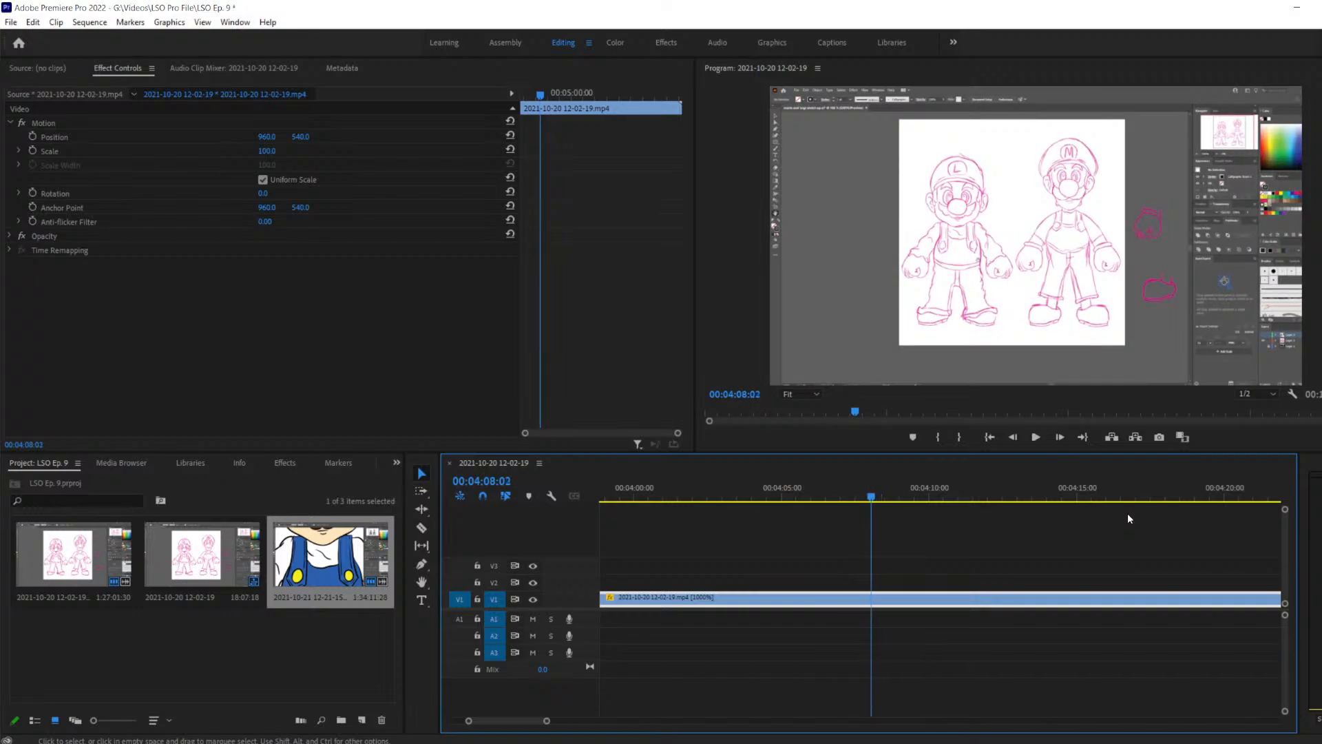
pyautogui.press('Left')
pyautogui.press('Left')
pyautogui.press('Left')
pyautogui.press('Left')
pyautogui.press('Left')
pyautogui.press('Left')
pyautogui.press('Left')
pyautogui.press('Left')
pyautogui.press('Left')
pyautogui.press('Left')
pyautogui.press('Left')
pyautogui.press('Left')
pyautogui.press('Left')
pyautogui.press('Left')
pyautogui.press('Left')
pyautogui.press('Left')
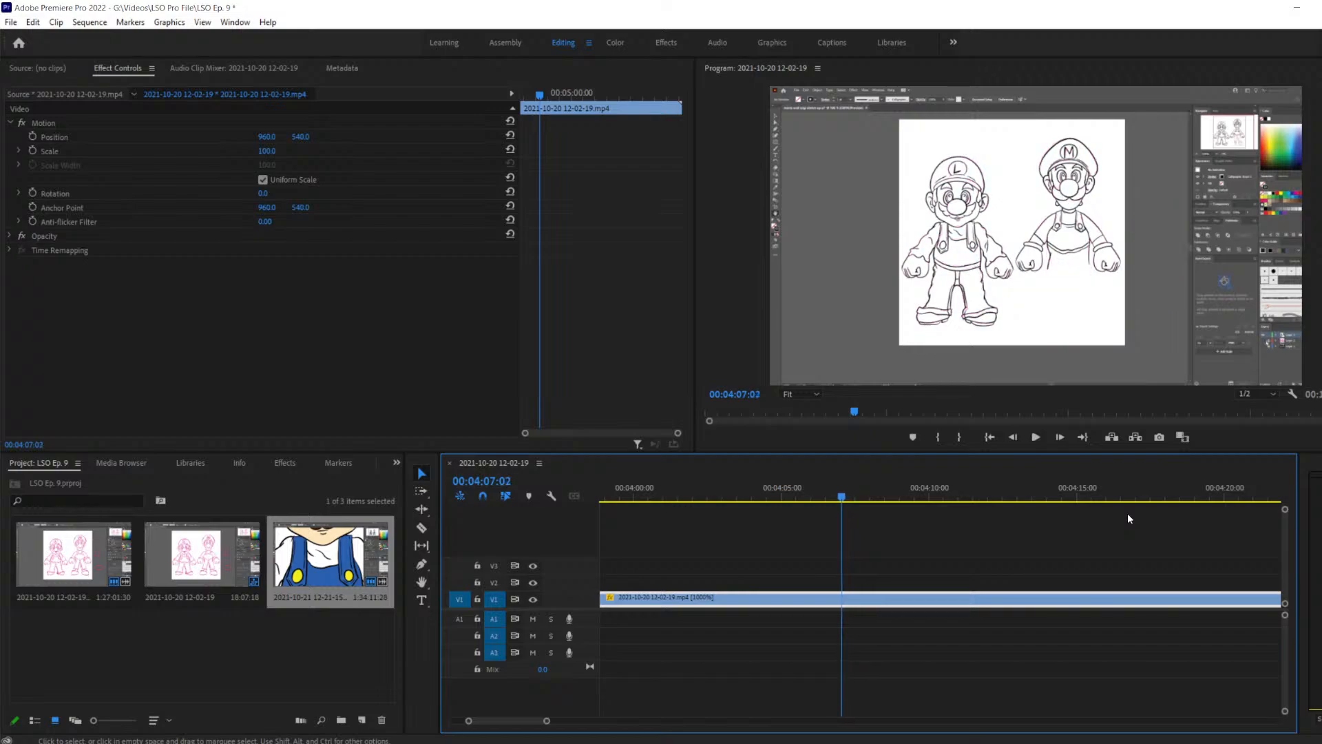
pyautogui.press('Right')
pyautogui.press('Right')
pyautogui.press('Right')
pyautogui.press('Right')
pyautogui.press('Right')
pyautogui.press('Right')
pyautogui.press('Right')
pyautogui.press('Right')
pyautogui.press('Right')
pyautogui.press('Right')
pyautogui.press('Right')
pyautogui.press('Right')
pyautogui.press('Right')
pyautogui.press('Right')
pyautogui.press('Right')
pyautogui.press('Right')
pyautogui.press('Right')
pyautogui.press('Right')
pyautogui.press('Right')
pyautogui.press('Right')
pyautogui.press('Left')
pyautogui.press('Left')
pyautogui.press('Left')
pyautogui.press('Left')
pyautogui.press('Left')
pyautogui.press('Left')
pyautogui.press('Left')
pyautogui.press('Left')
pyautogui.press('Left')
pyautogui.press('Left')
pyautogui.press('Left')
pyautogui.press('Left')
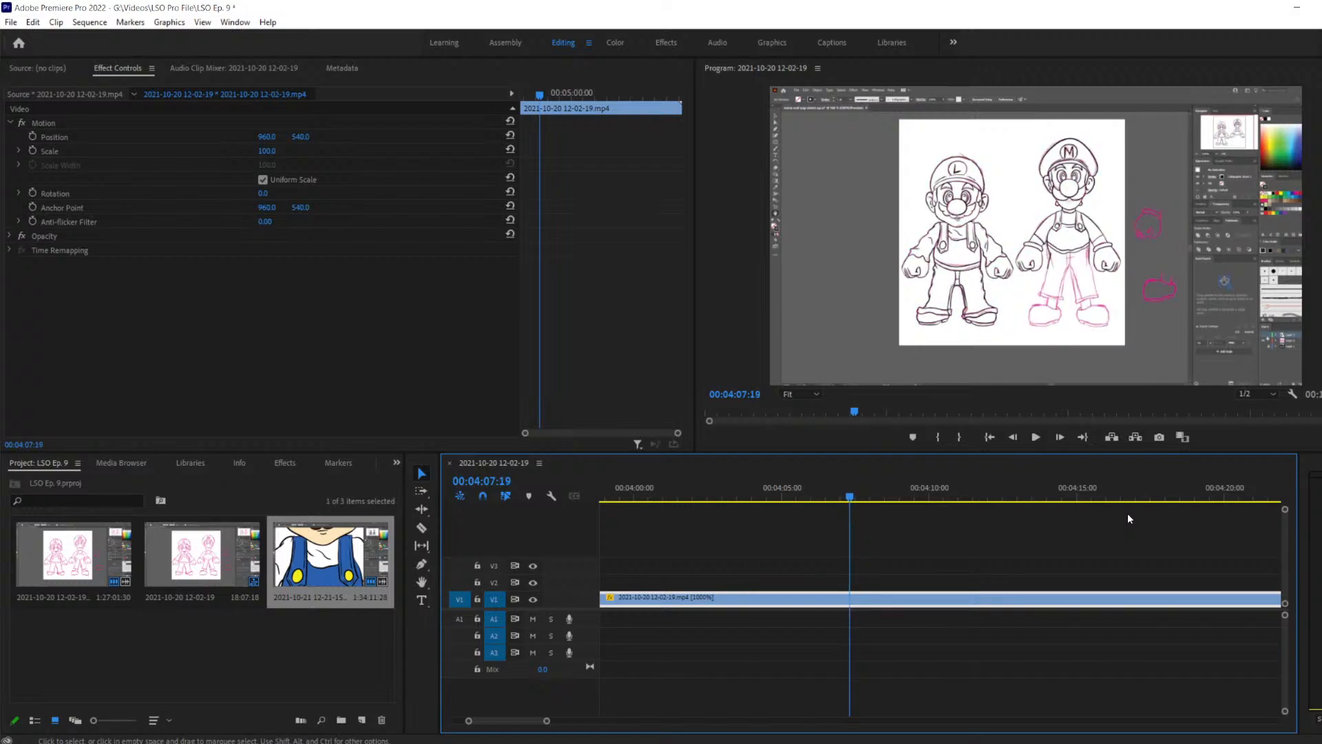
pyautogui.press('Right')
pyautogui.press('c')
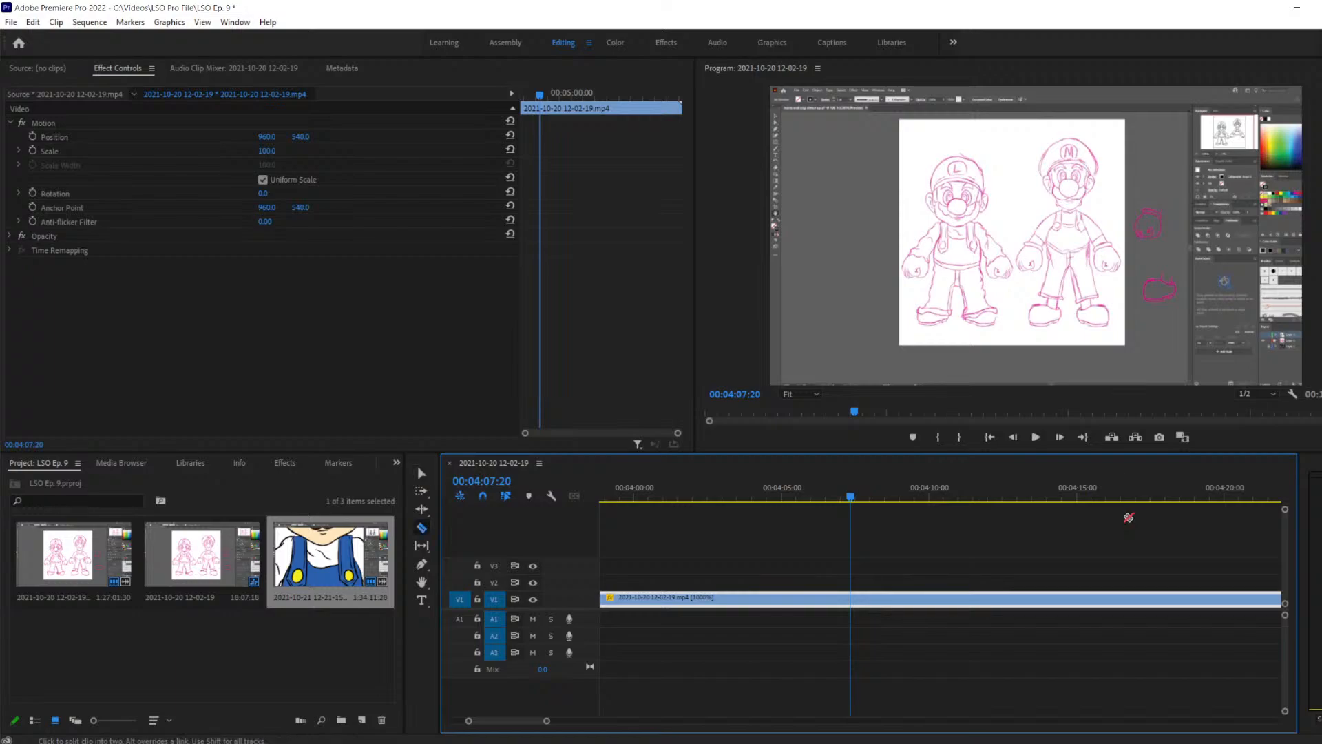
pyautogui.click(855, 599)
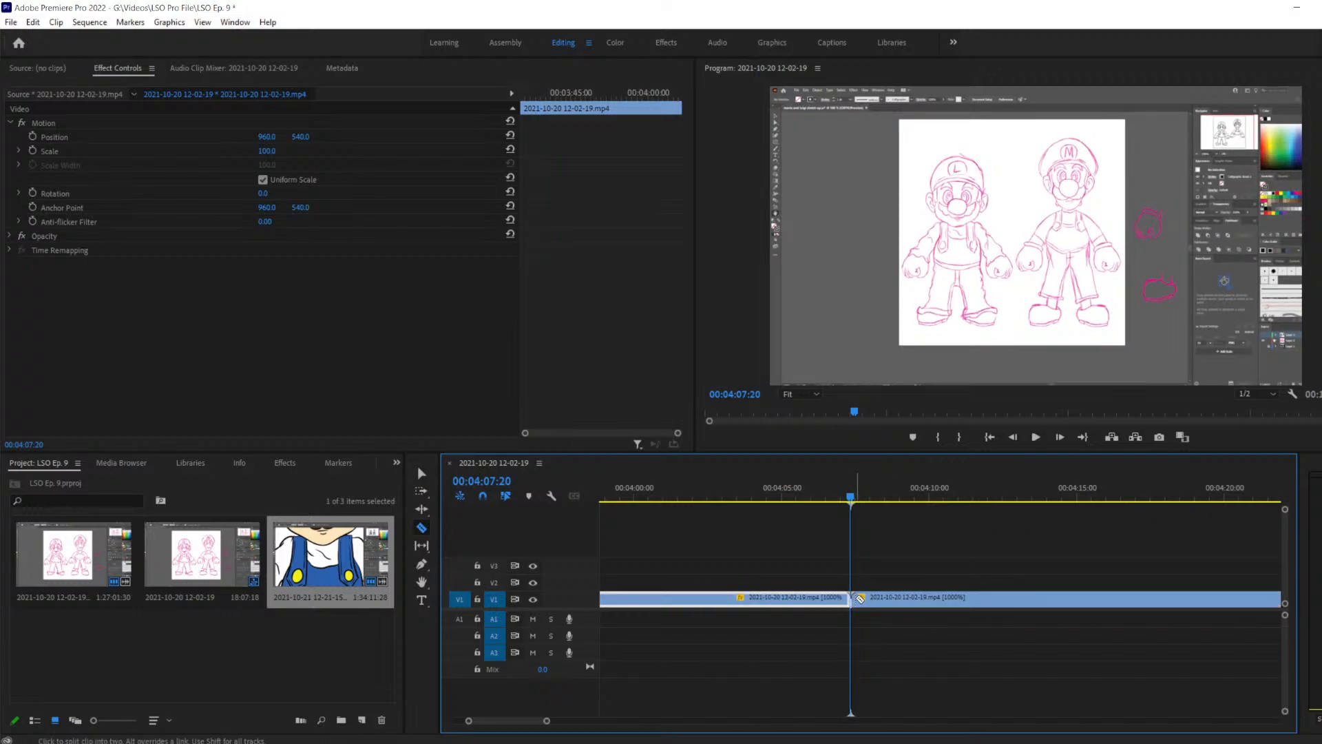
# Play past the stretch with hidden ink lines, step back to the frame where they reappear and split the clip at 00:04:09:30 with the Razor tool
pyautogui.press('space')
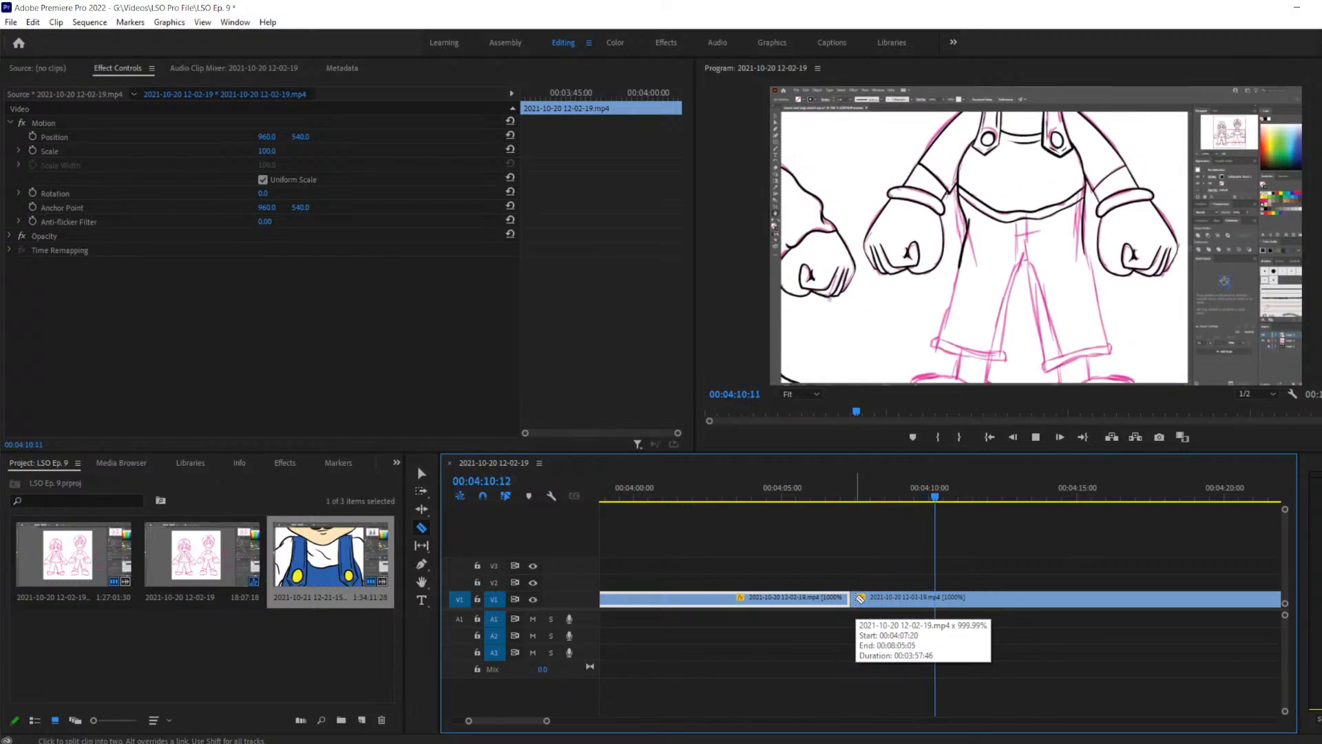
pyautogui.press('space')
pyautogui.press('Left')
pyautogui.press('Left')
pyautogui.press('Left')
pyautogui.press('Left')
pyautogui.press('Left')
pyautogui.press('Left')
pyautogui.press('Left')
pyautogui.press('Left')
pyautogui.press('Left')
pyautogui.press('Left')
pyautogui.press('Left')
pyautogui.press('Left')
pyautogui.press('Left')
pyautogui.press('Left')
pyautogui.press('Left')
pyautogui.press('Left')
pyautogui.press('Left')
pyautogui.press('Left')
pyautogui.press('Left')
pyautogui.press('Left')
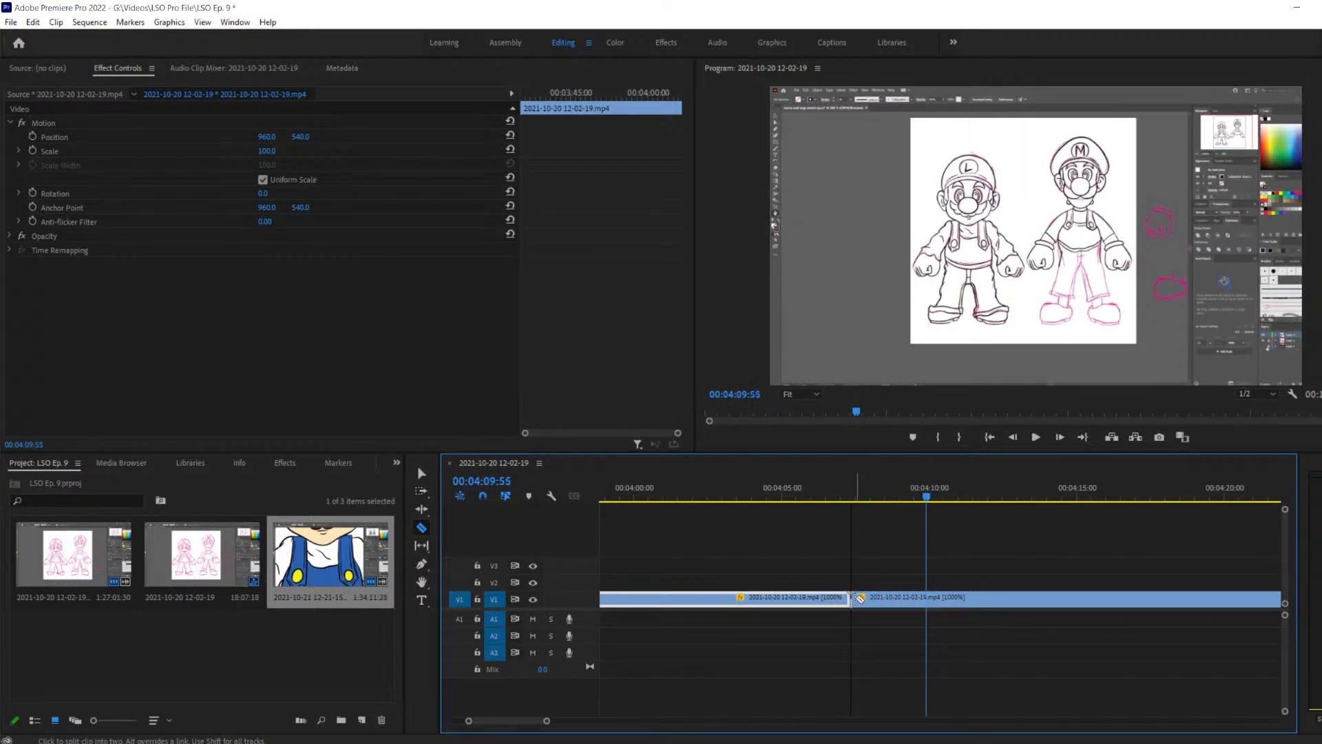
pyautogui.press('Left')
pyautogui.press('Left')
pyautogui.press('Left')
pyautogui.press('Left')
pyautogui.press('Left')
pyautogui.press('Left')
pyautogui.press('Left')
pyautogui.press('Left')
pyautogui.press('Left')
pyautogui.press('Left')
pyautogui.press('Left')
pyautogui.press('Left')
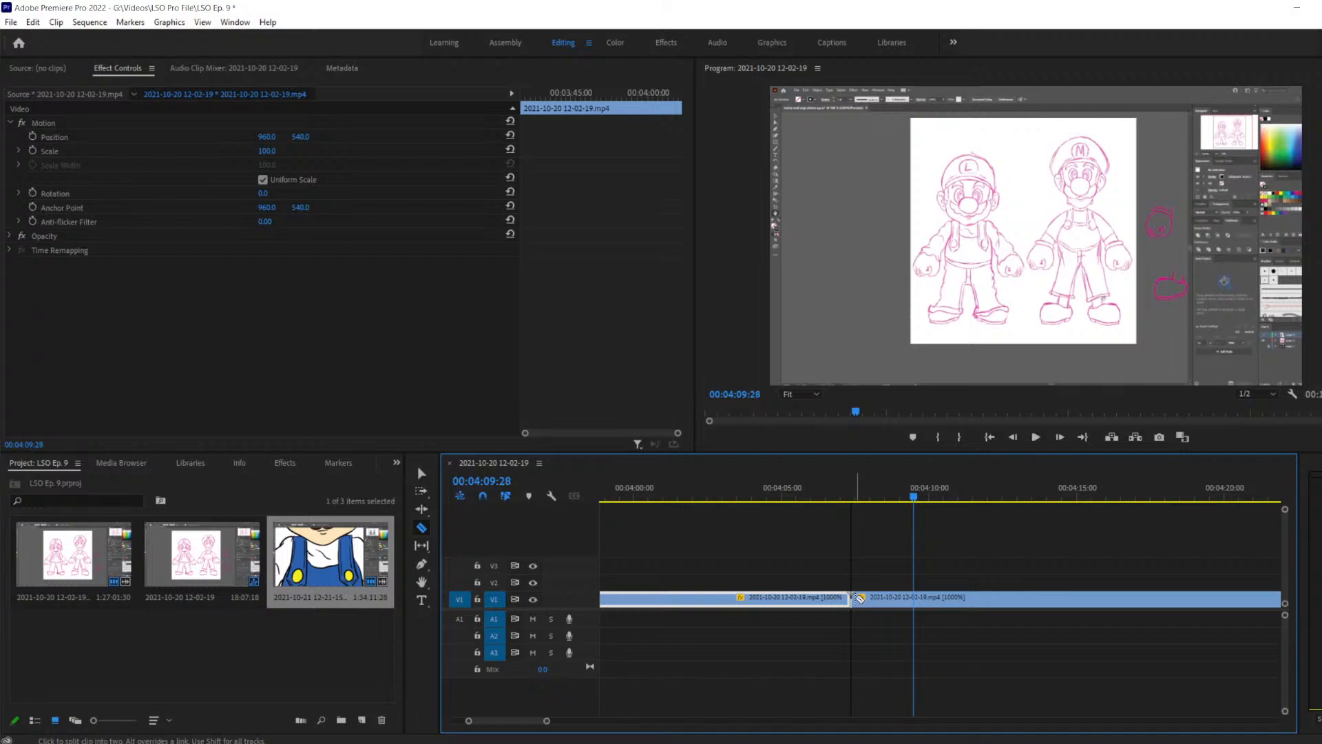
pyautogui.press('Right')
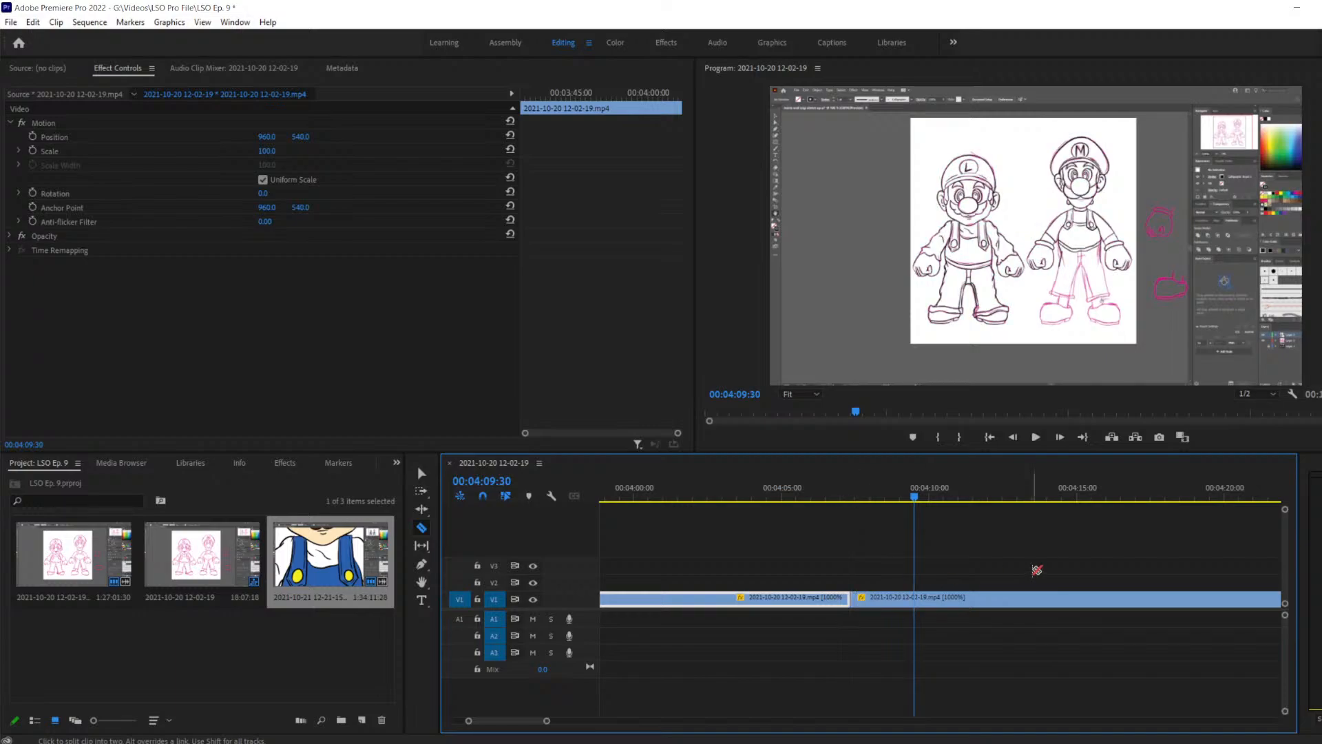
pyautogui.click(914, 598)
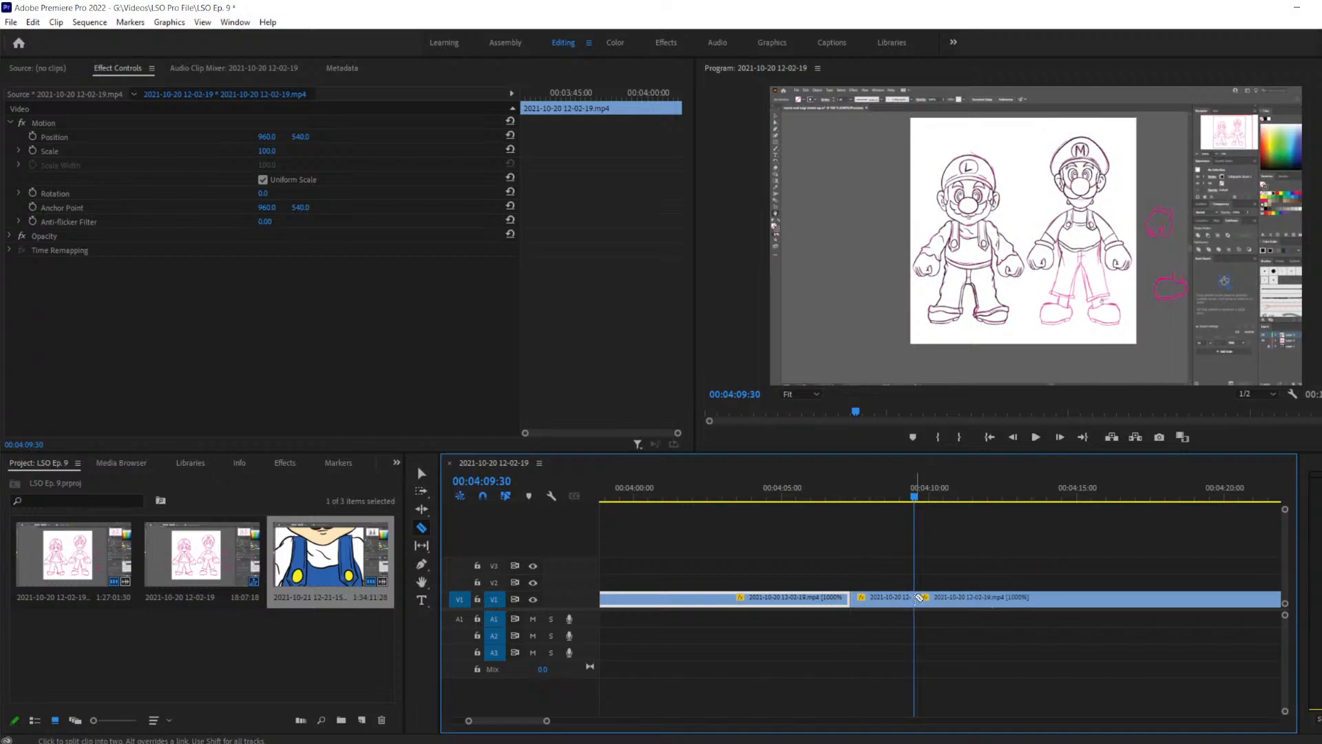
# Delete the segment between 00:04:07:20 and 00:04:09:30 and move the following clip back against the preceding one
pyautogui.press('v')
pyautogui.click(884, 597)
pyautogui.press('Delete')
pyautogui.click(972, 603)
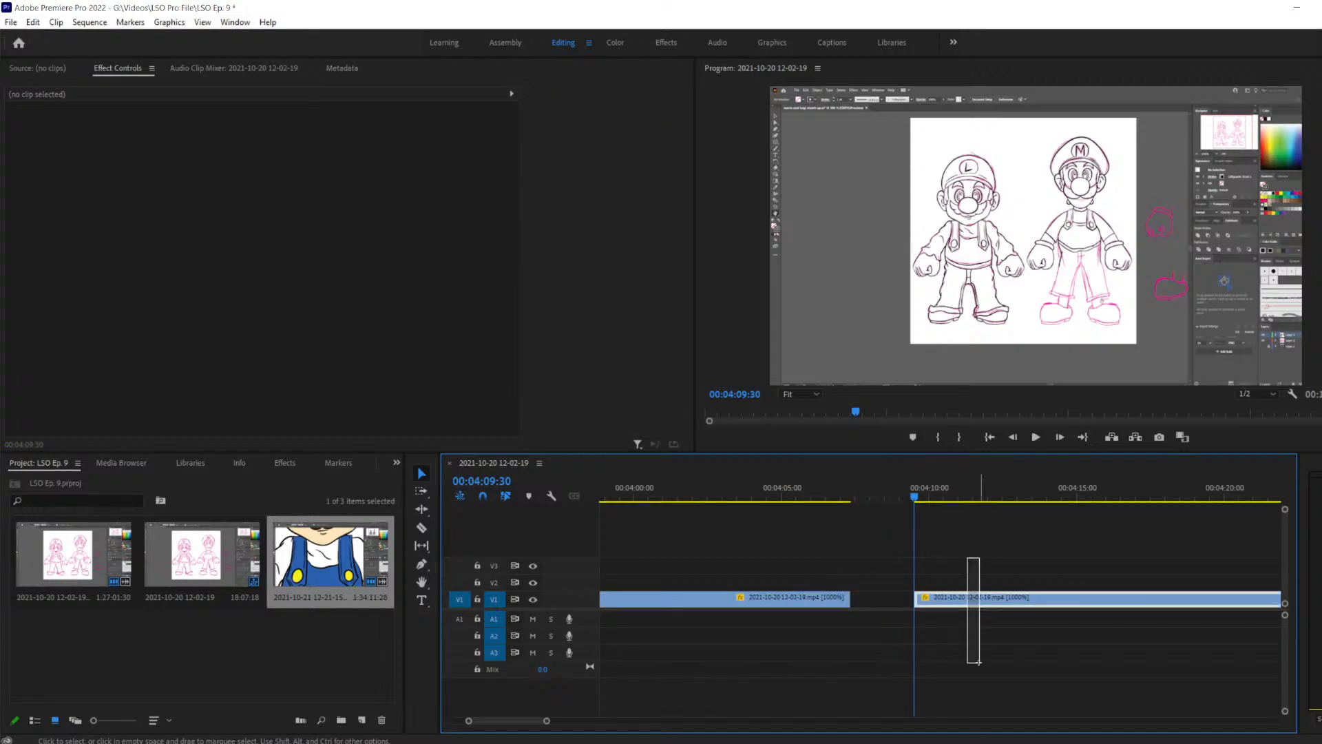
pyautogui.moveTo(972, 605); pyautogui.dragTo(909, 607)
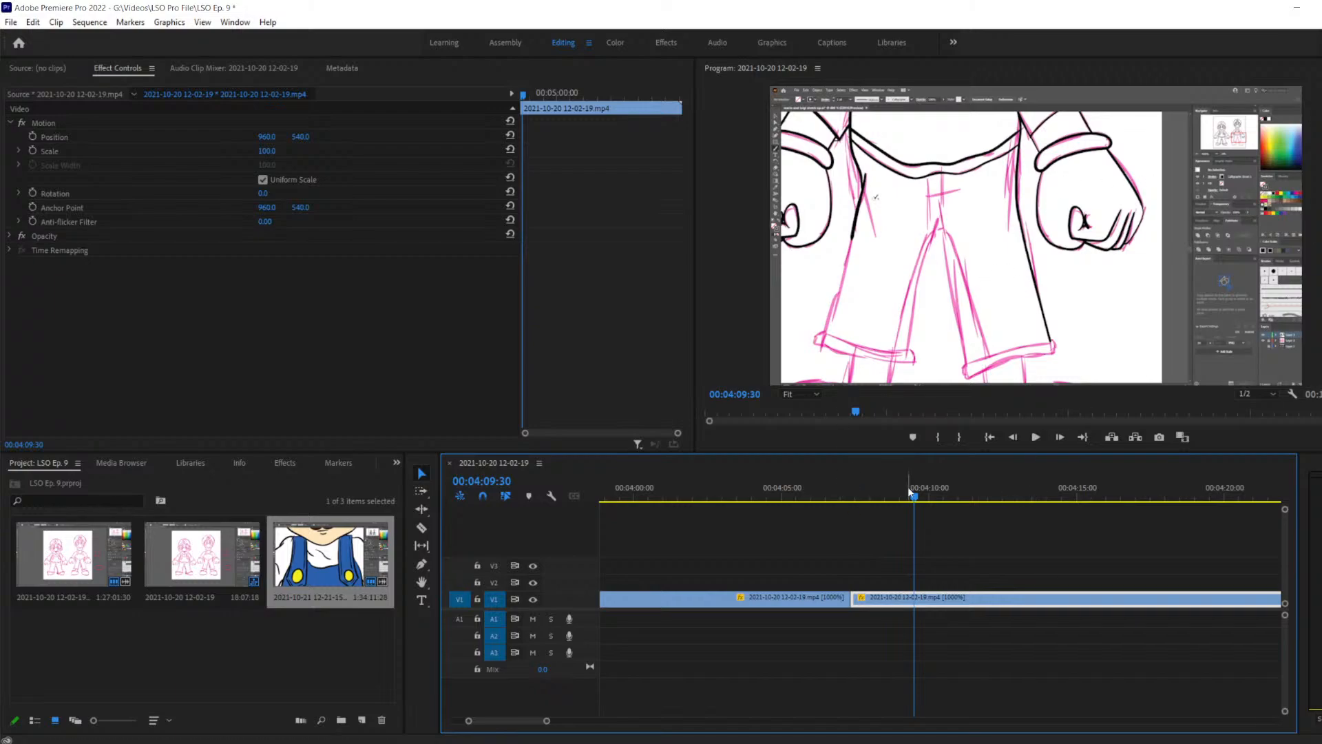
# Play the sequence from 00:04:06:46 across the closed gap, pausing at intervals to look for the next idle stretch
pyautogui.moveTo(913, 495); pyautogui.dragTo(844, 515)
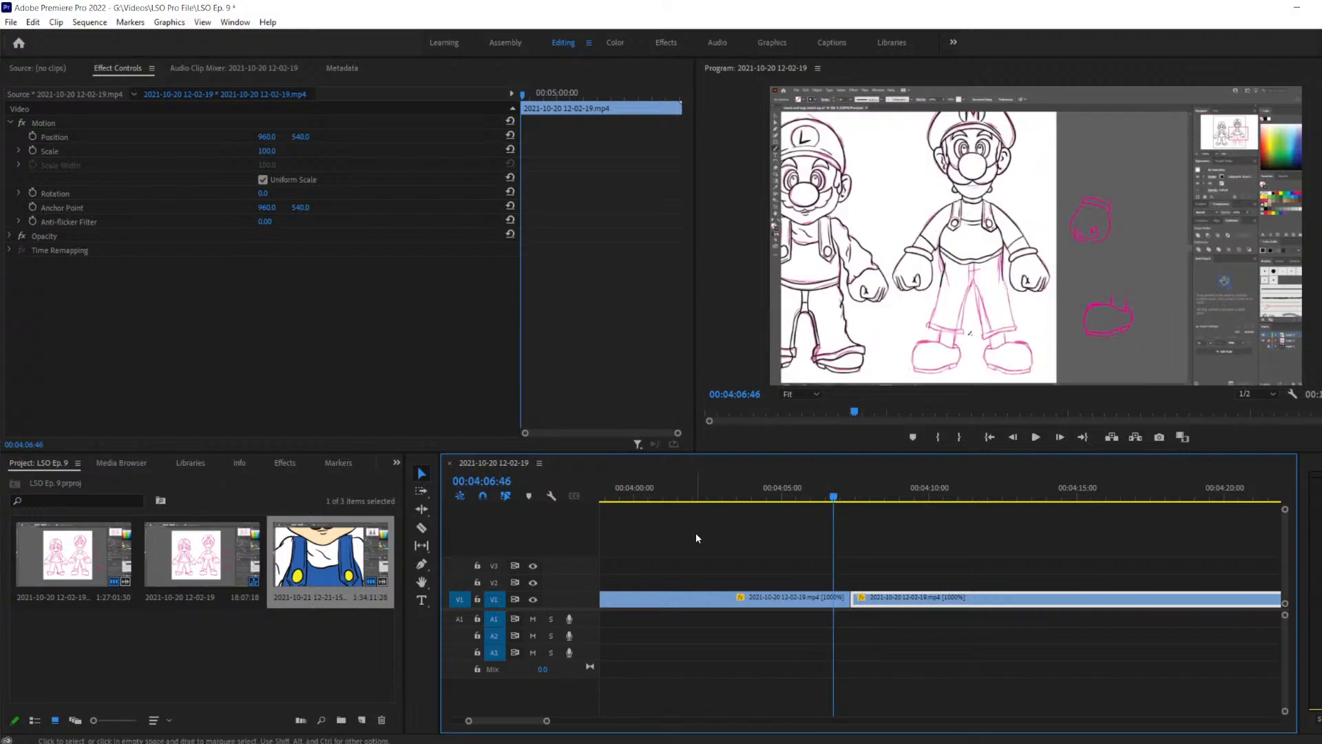
pyautogui.press('space')
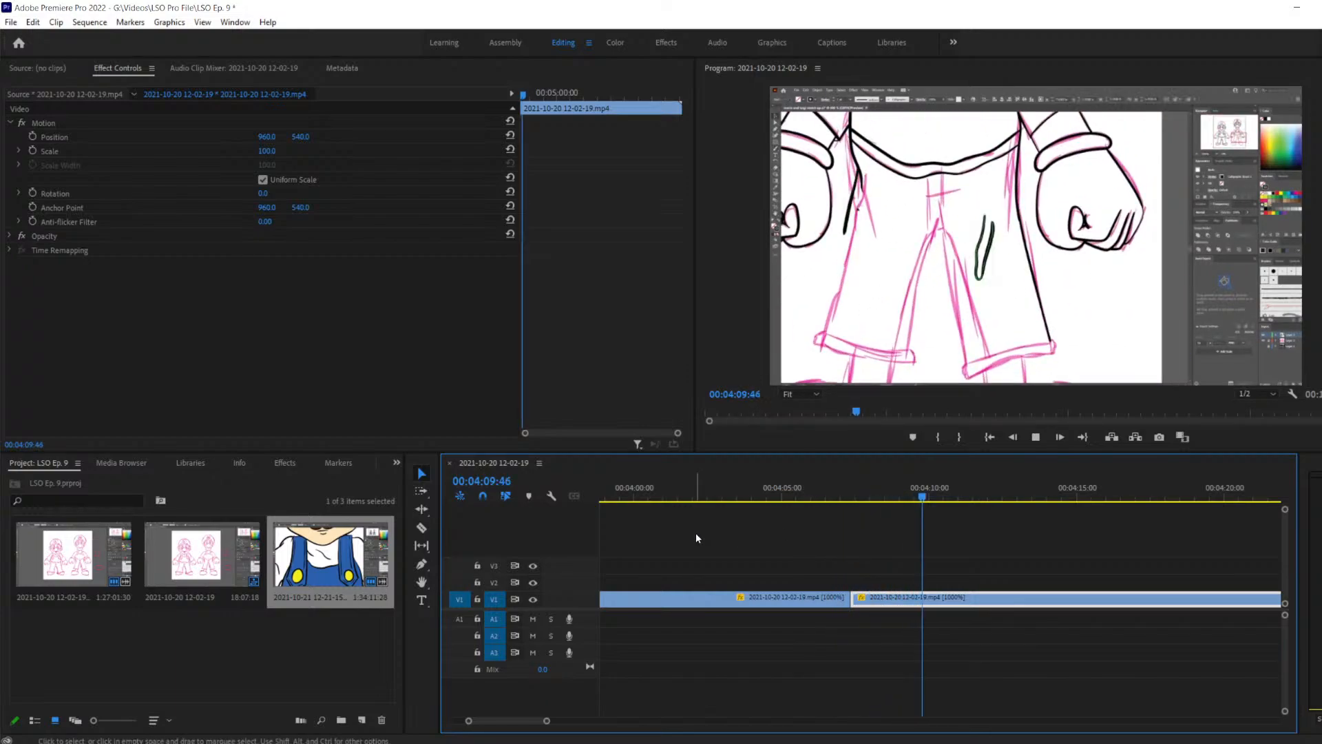
pyautogui.press('space')
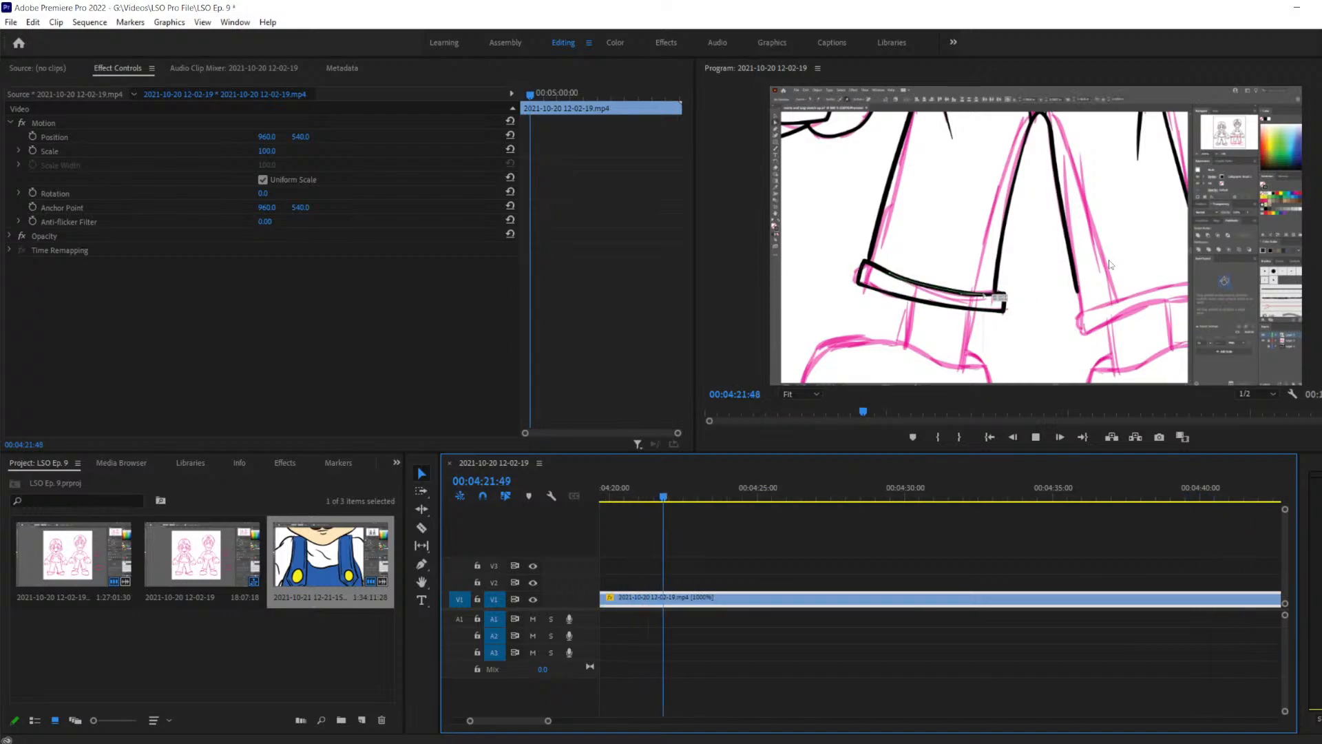
pyautogui.press('space')
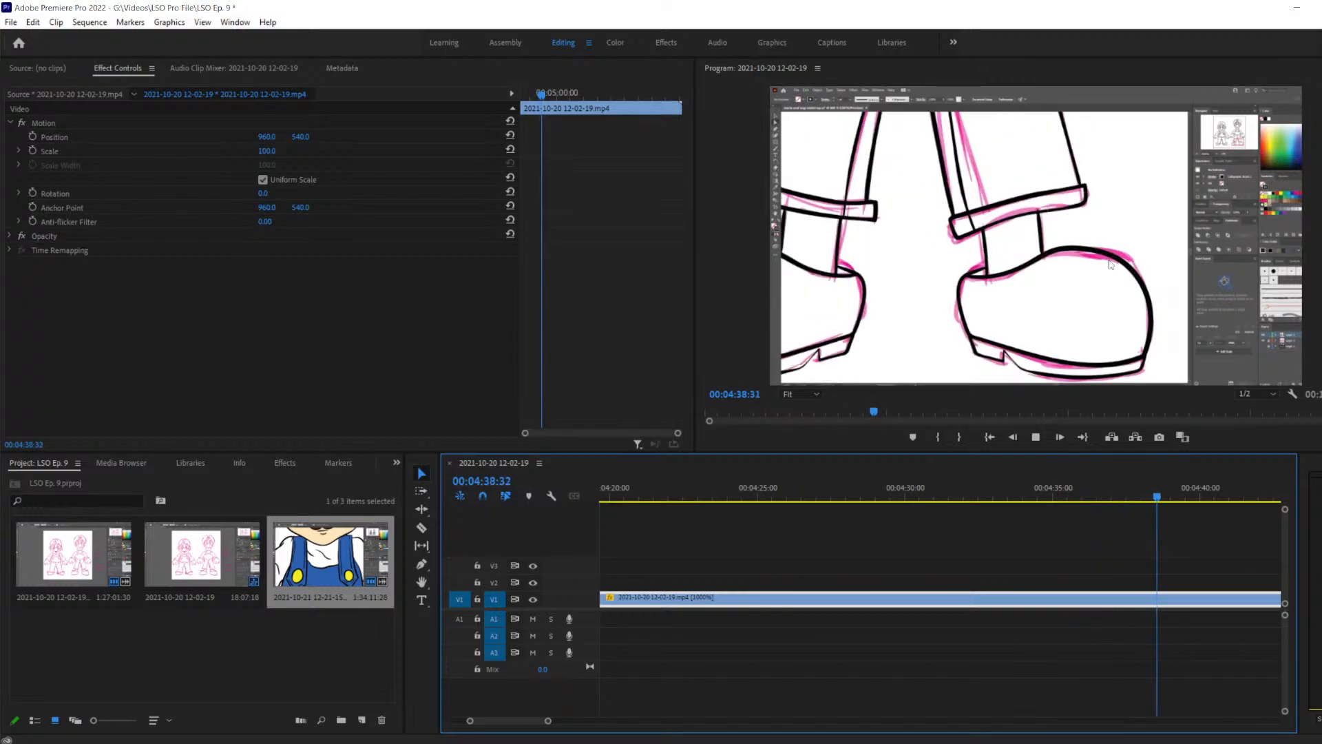
pyautogui.press('space')
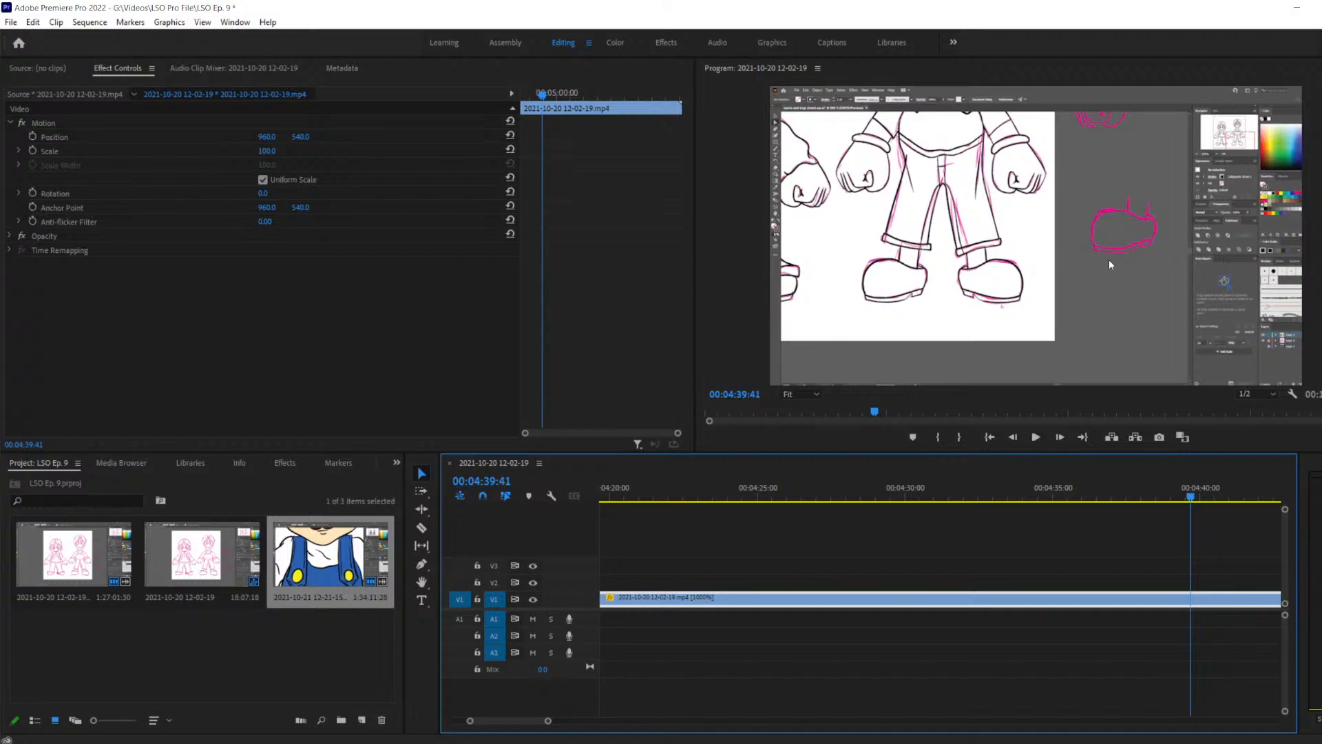
pyautogui.press('space')
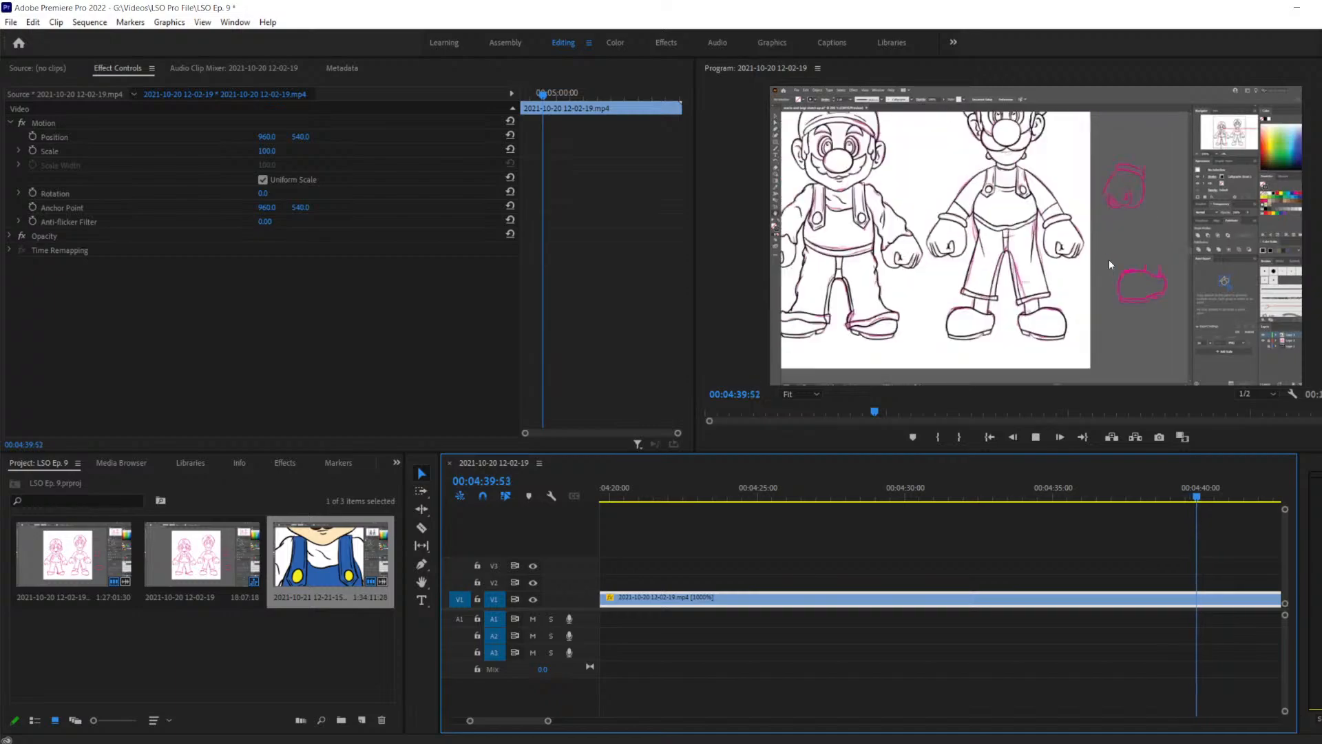
pyautogui.press('space')
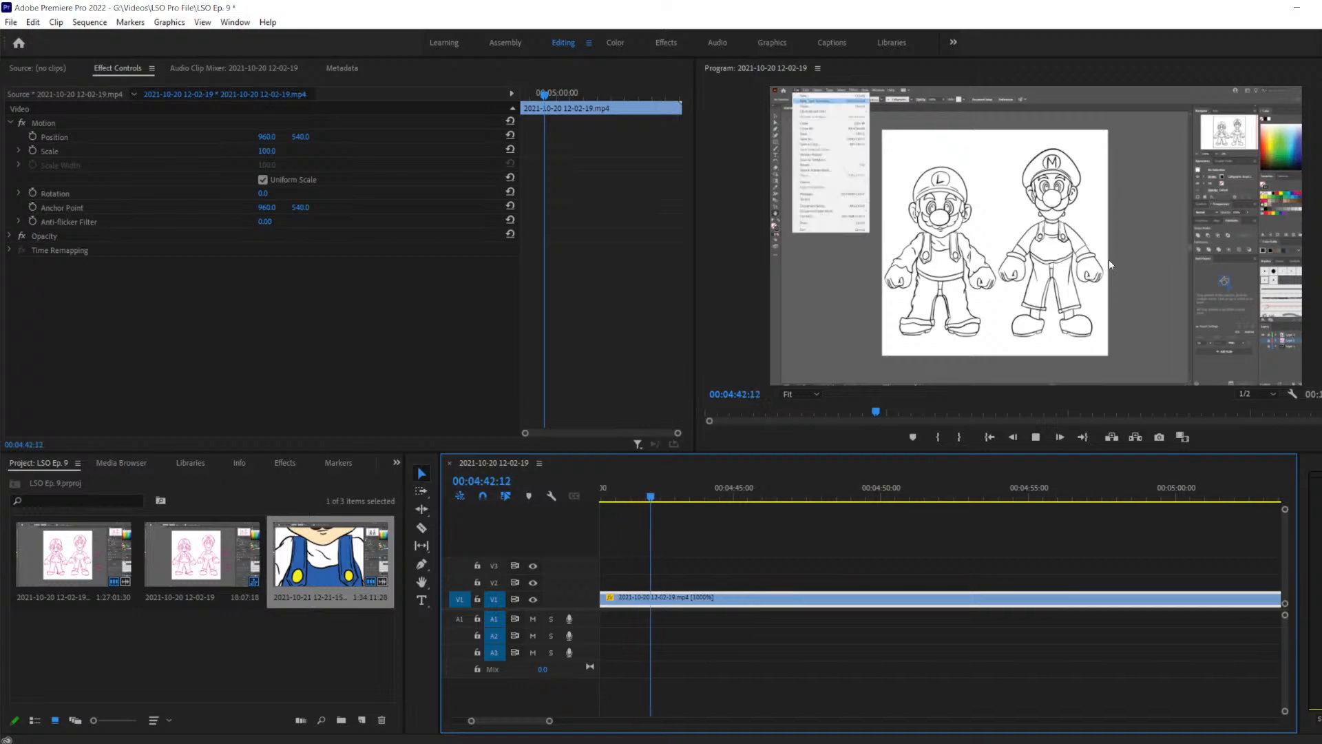
# Stop playback, step back to where the pink sketch lines are first hidden and split the clip at 00:04:40:34 with the Razor tool
pyautogui.press('space')
pyautogui.press('Left')
pyautogui.press('Left')
pyautogui.press('Left')
pyautogui.press('Left')
pyautogui.press('Left')
pyautogui.press('Left')
pyautogui.press('Left')
pyautogui.press('Left')
pyautogui.press('Left')
pyautogui.press('Left')
pyautogui.press('Left')
pyautogui.press('Left')
pyautogui.press('Left')
pyautogui.press('Left')
pyautogui.press('Left')
pyautogui.press('Left')
pyautogui.press('Left')
pyautogui.press('Left')
pyautogui.press('Left')
pyautogui.press('Left')
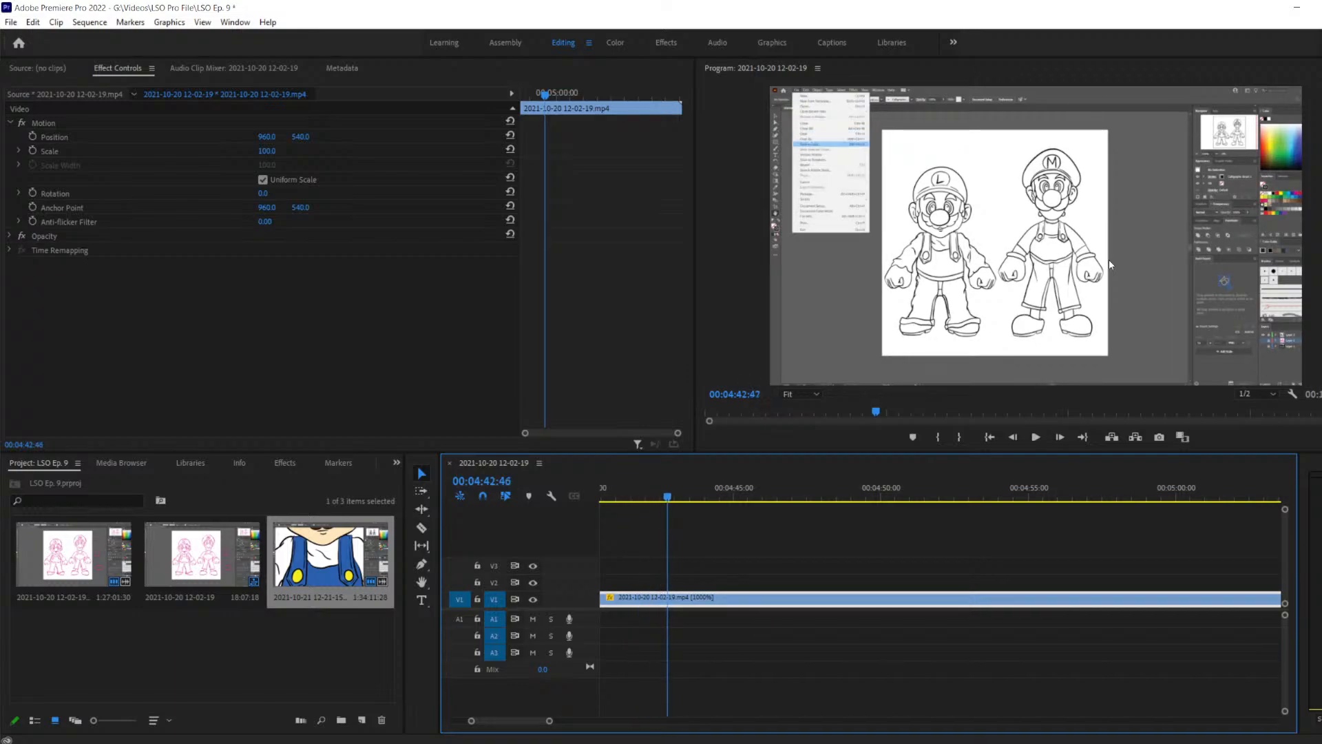
pyautogui.press('Left')
pyautogui.press('Left')
pyautogui.press('Left')
pyautogui.press('Left')
pyautogui.press('Left')
pyautogui.press('Left')
pyautogui.press('Left')
pyautogui.press('Left')
pyautogui.press('Left')
pyautogui.press('Left')
pyautogui.press('Left')
pyautogui.press('Left')
pyautogui.press('Left')
pyautogui.press('Left')
pyautogui.press('Left')
pyautogui.press('Left')
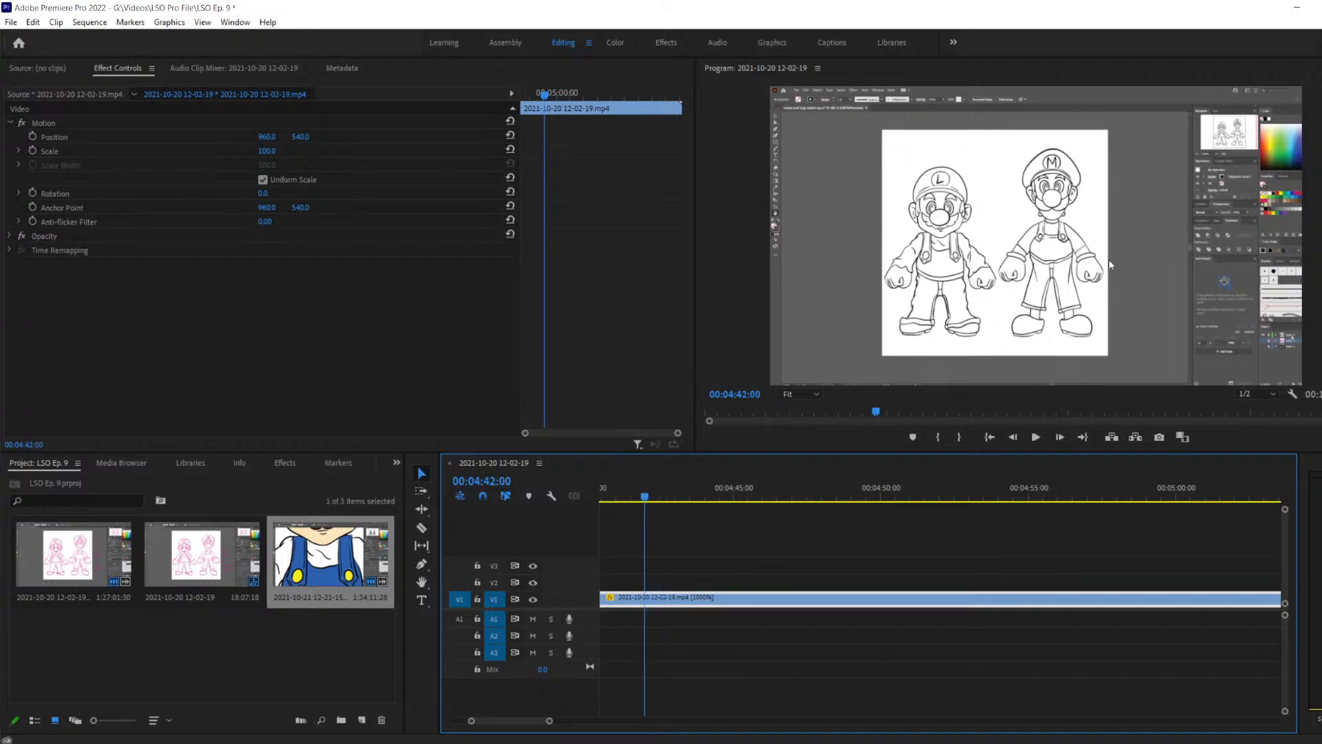
pyautogui.press('Left')
pyautogui.press('Left')
pyautogui.press('Left')
pyautogui.press('Left')
pyautogui.press('Left')
pyautogui.press('Left')
pyautogui.press('Left')
pyautogui.press('Left')
pyautogui.press('Left')
pyautogui.press('Left')
pyautogui.press('Left')
pyautogui.press('Left')
pyautogui.press('Left')
pyautogui.press('Left')
pyautogui.press('Left')
pyautogui.press('Left')
pyautogui.press('Left')
pyautogui.press('Left')
pyautogui.press('Left')
pyautogui.press('Left')
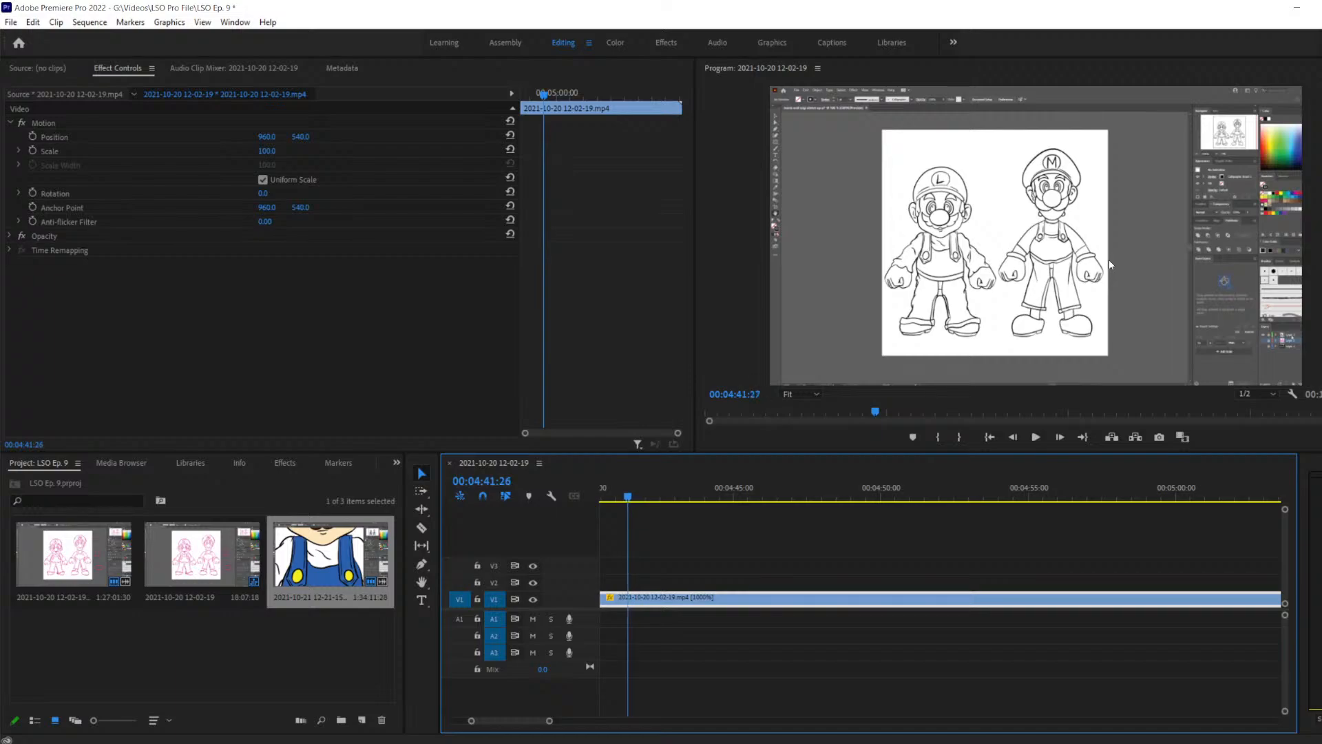
pyautogui.press('Left')
pyautogui.press('Left')
pyautogui.press('Left')
pyautogui.press('Left')
pyautogui.press('Left')
pyautogui.press('Left')
pyautogui.press('Left')
pyautogui.press('Left')
pyautogui.press('Left')
pyautogui.press('Left')
pyautogui.press('Left')
pyautogui.press('Left')
pyautogui.press('Left')
pyautogui.press('Left')
pyautogui.press('Left')
pyautogui.press('Left')
pyautogui.press('Left')
pyautogui.press('Left')
pyautogui.press('Left')
pyautogui.press('Left')
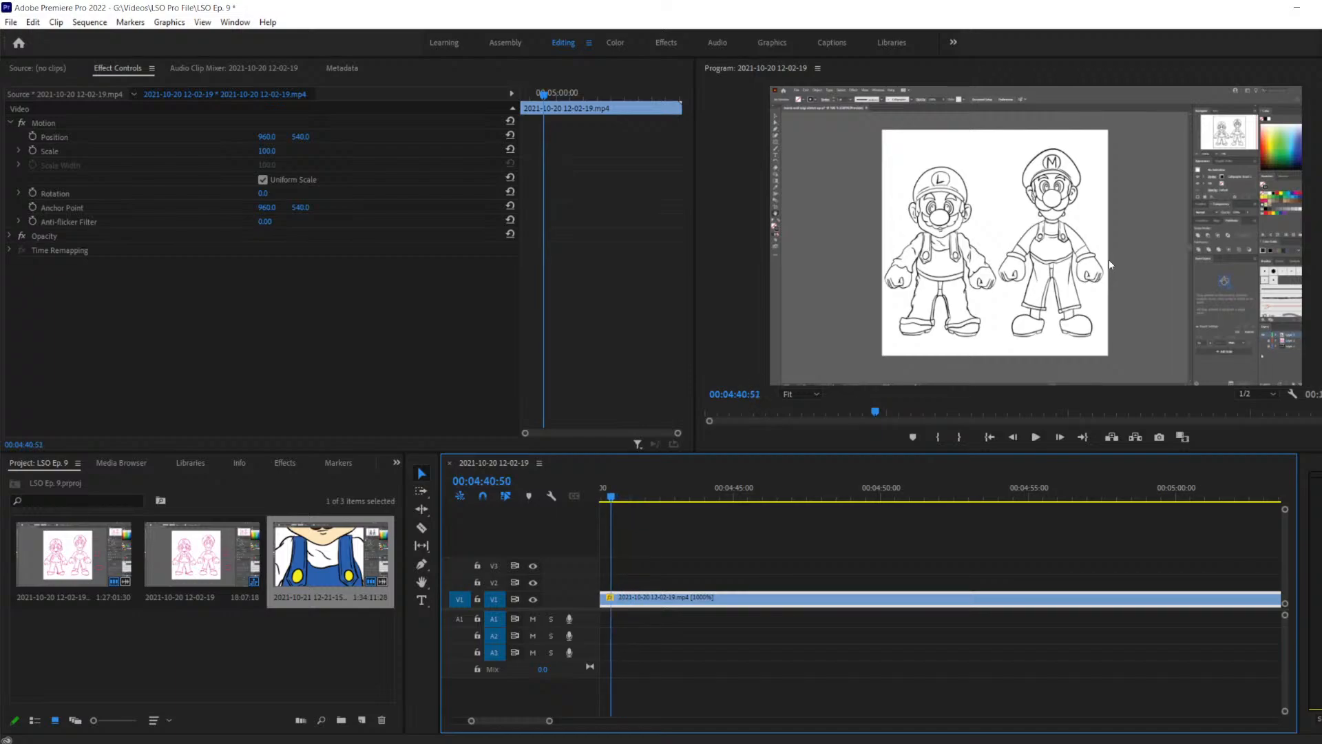
pyautogui.press('Left')
pyautogui.press('Left')
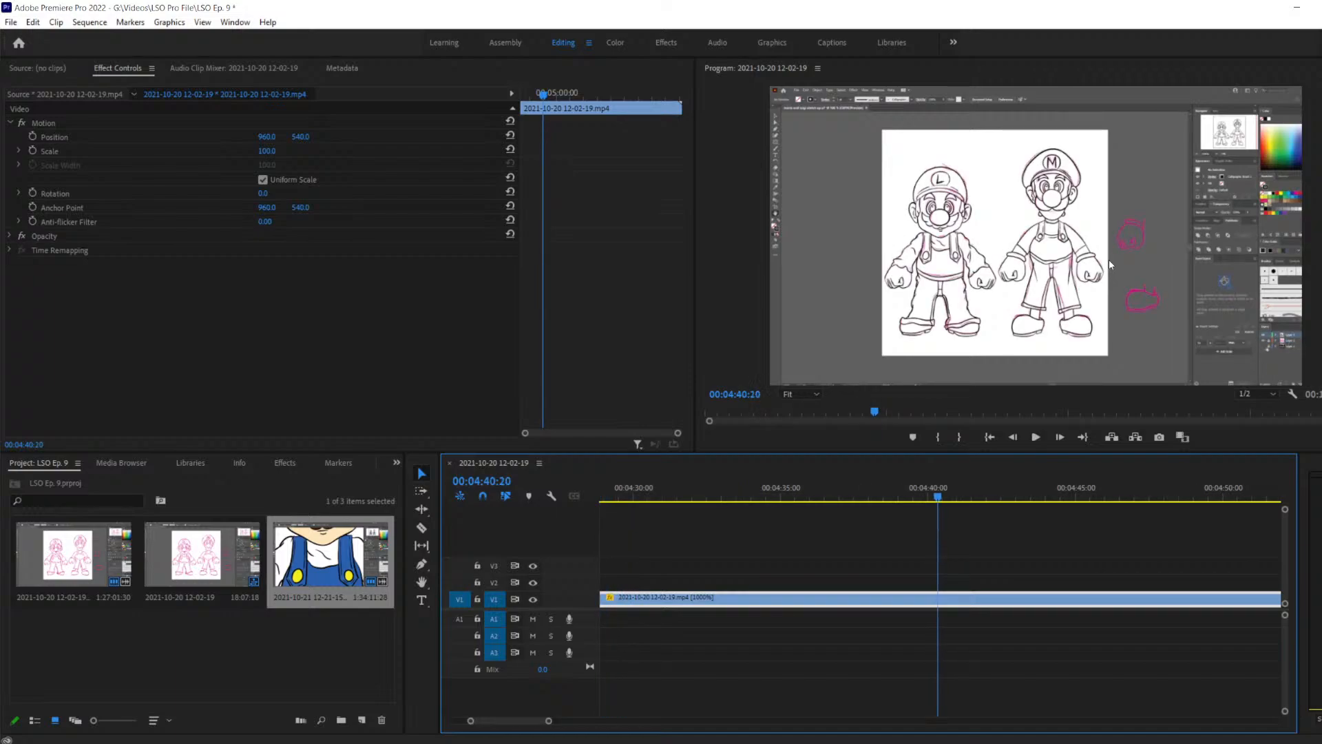
pyautogui.press('c')
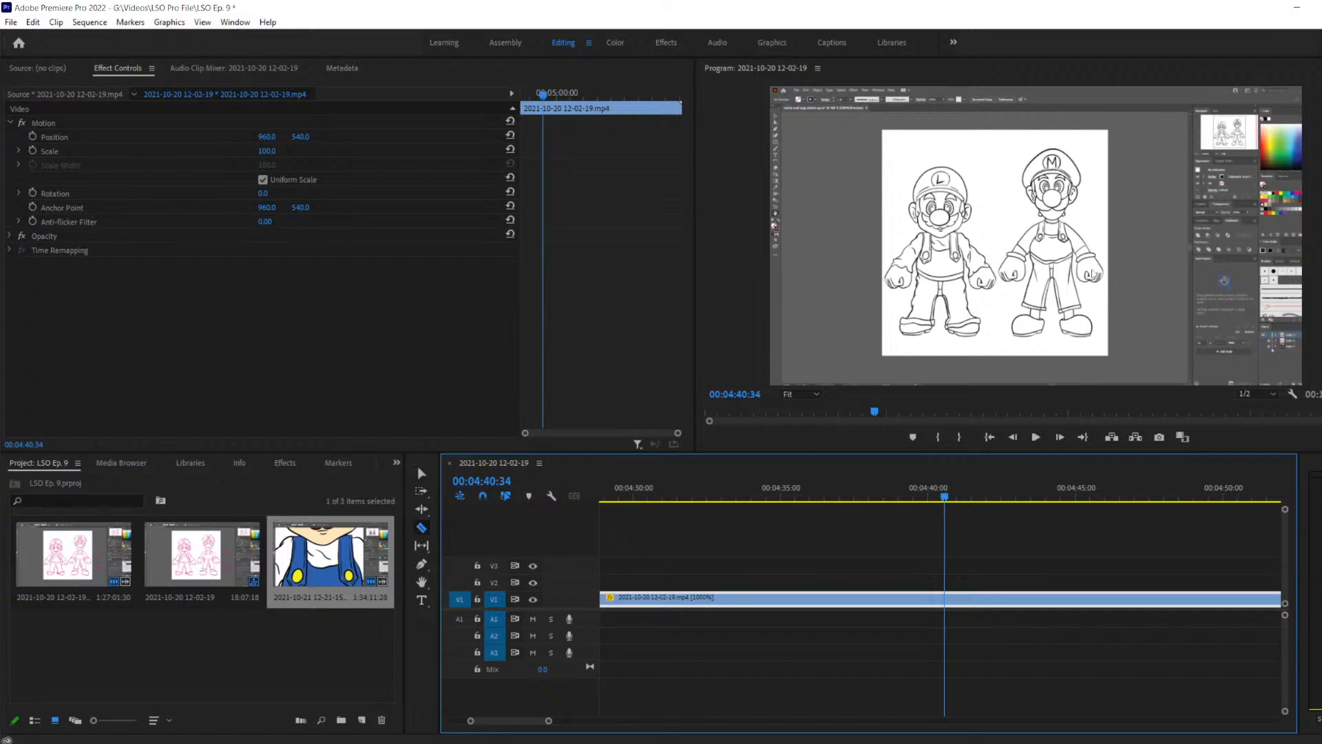
pyautogui.click(945, 598)
# Step through the footage frame by frame from the cut at 00:04:40:34 to 00:04:45:57, looking for where drawing resumes
pyautogui.press('Right')
pyautogui.press('Right')
pyautogui.press('Right')
pyautogui.press('Right')
pyautogui.press('Right')
pyautogui.press('Right')
pyautogui.press('Right')
pyautogui.press('Right')
pyautogui.press('Right')
pyautogui.press('Right')
pyautogui.press('Right')
pyautogui.press('Right')
pyautogui.press('Right')
pyautogui.press('Right')
pyautogui.press('Right')
pyautogui.press('Right')
pyautogui.press('Right')
pyautogui.press('Right')
pyautogui.press('Right')
pyautogui.press('Right')
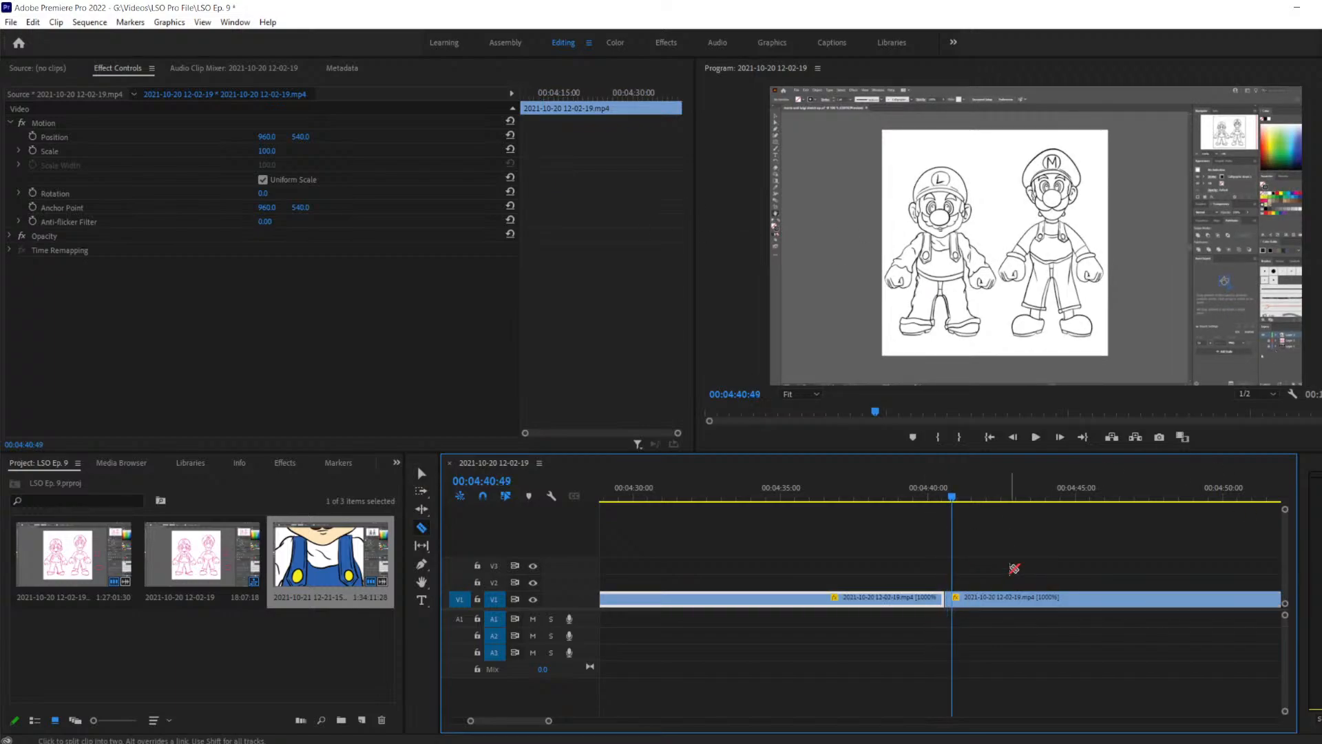
pyautogui.press('Right')
pyautogui.press('Right')
pyautogui.press('Right')
pyautogui.press('Right')
pyautogui.press('Right')
pyautogui.press('Right')
pyautogui.press('Right')
pyautogui.press('Right')
pyautogui.press('Right')
pyautogui.press('Right')
pyautogui.press('Right')
pyautogui.press('Right')
pyautogui.press('Right')
pyautogui.press('Right')
pyautogui.press('Right')
pyautogui.press('Right')
pyautogui.press('Right')
pyautogui.press('Right')
pyautogui.press('Right')
pyautogui.press('Right')
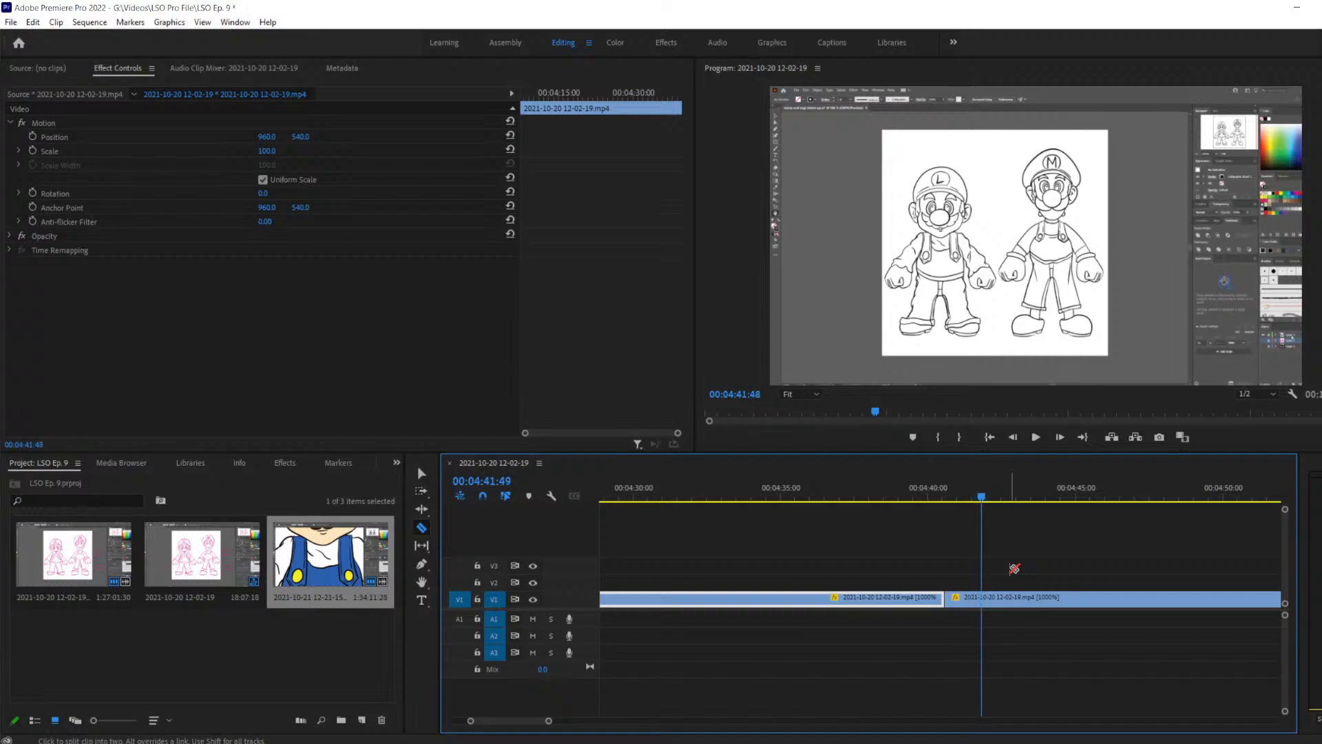
pyautogui.press('Right')
pyautogui.press('Right')
pyautogui.press('Right')
pyautogui.press('Right')
pyautogui.press('Right')
pyautogui.press('Right')
pyautogui.press('Right')
pyautogui.press('Right')
pyautogui.press('Right')
pyautogui.press('Right')
pyautogui.press('Right')
pyautogui.press('Right')
pyautogui.press('Right')
pyautogui.press('Right')
pyautogui.press('Right')
pyautogui.press('Right')
pyautogui.press('Right')
pyautogui.press('Right')
pyautogui.press('Right')
pyautogui.press('Right')
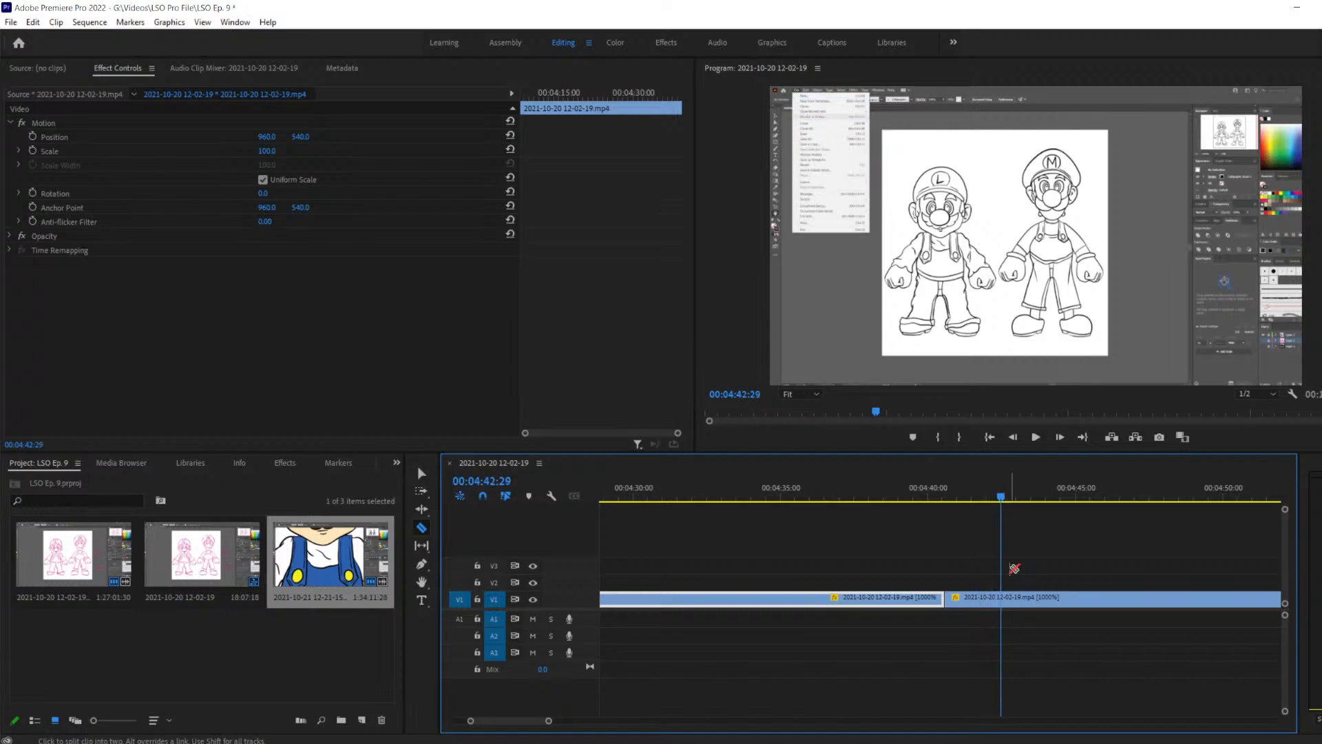
pyautogui.press('Left')
pyautogui.press('Left')
pyautogui.press('Left')
pyautogui.press('Left')
pyautogui.press('Left')
pyautogui.press('Left')
pyautogui.press('Left')
pyautogui.press('Left')
pyautogui.press('Left')
pyautogui.press('Left')
pyautogui.press('Left')
pyautogui.press('Left')
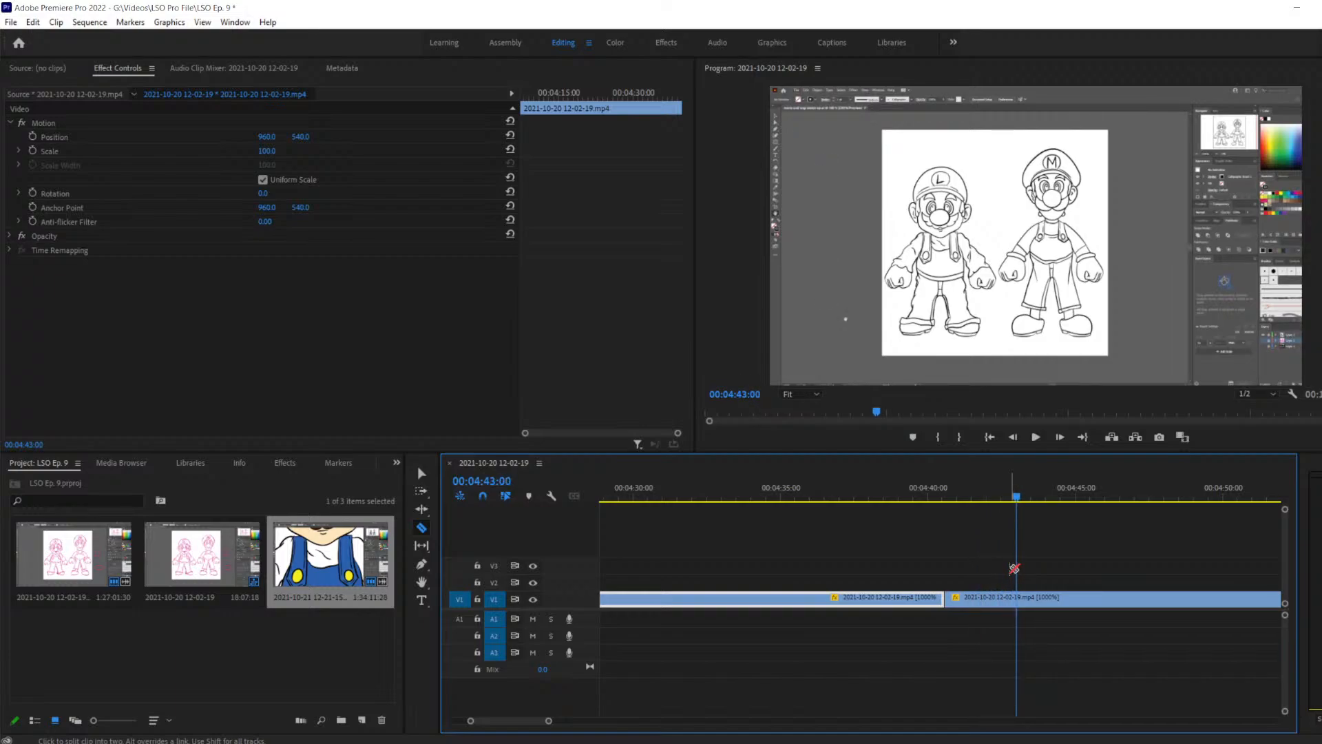
pyautogui.press('Right')
pyautogui.press('Right')
pyautogui.press('Right')
pyautogui.press('Right')
pyautogui.press('Right')
pyautogui.press('Right')
pyautogui.press('Right')
pyautogui.press('Right')
pyautogui.press('Right')
pyautogui.press('Right')
pyautogui.press('Right')
pyautogui.press('Right')
pyautogui.press('Right')
pyautogui.press('Right')
pyautogui.press('Right')
pyautogui.press('Right')
pyautogui.press('Right')
pyautogui.press('Right')
pyautogui.press('Right')
pyautogui.press('Right')
pyautogui.press('Right')
pyautogui.press('Right')
pyautogui.press('Right')
pyautogui.press('Right')
pyautogui.press('Right')
pyautogui.press('Right')
pyautogui.press('Right')
pyautogui.press('Right')
pyautogui.press('Right')
pyautogui.press('Right')
pyautogui.press('Right')
pyautogui.press('Right')
pyautogui.press('Right')
pyautogui.press('Right')
pyautogui.press('Right')
pyautogui.press('Right')
pyautogui.press('Right')
pyautogui.press('Right')
pyautogui.press('Right')
pyautogui.press('Right')
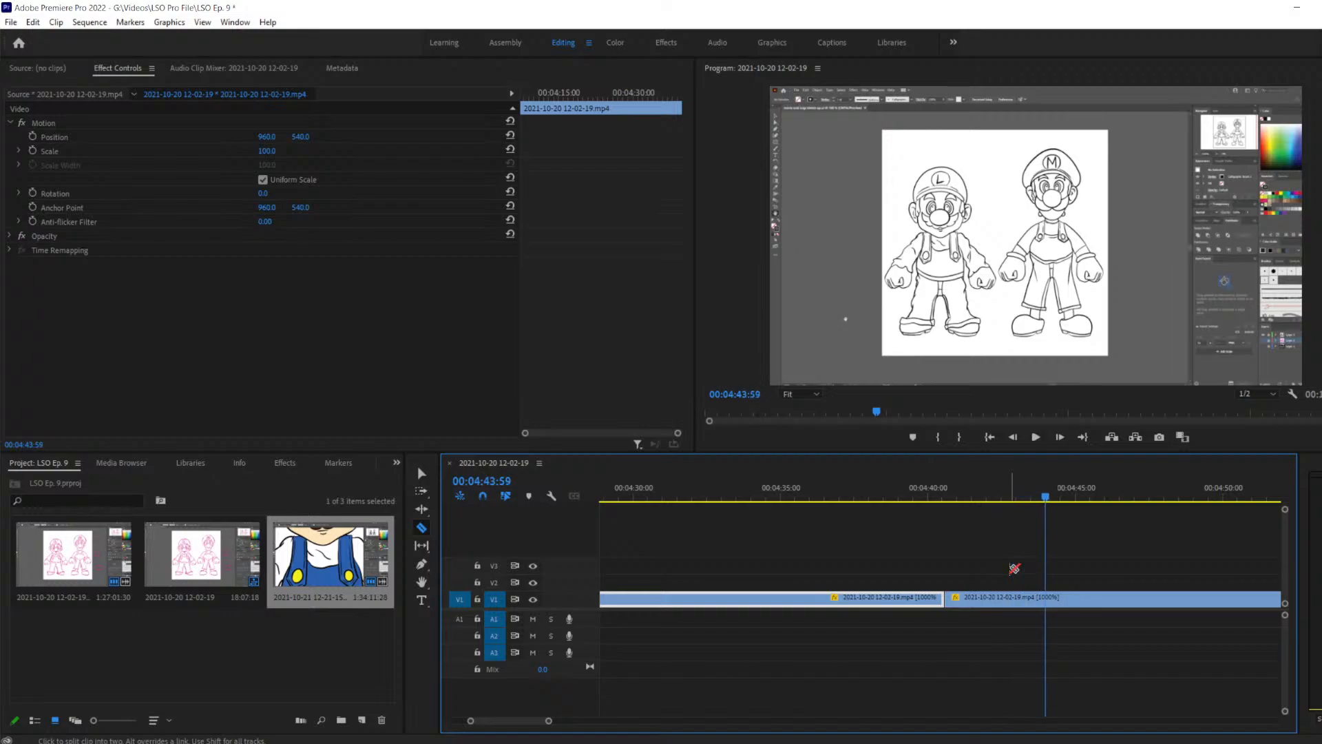
pyautogui.press('Right')
pyautogui.press('Right')
pyautogui.press('Right')
pyautogui.press('Right')
pyautogui.press('Right')
pyautogui.press('Right')
pyautogui.press('Right')
pyautogui.press('Right')
pyautogui.press('Right')
pyautogui.press('Right')
pyautogui.press('Right')
pyautogui.press('Right')
pyautogui.press('Right')
pyautogui.press('Right')
pyautogui.press('Right')
pyautogui.press('Right')
pyautogui.press('Right')
pyautogui.press('Right')
pyautogui.press('Right')
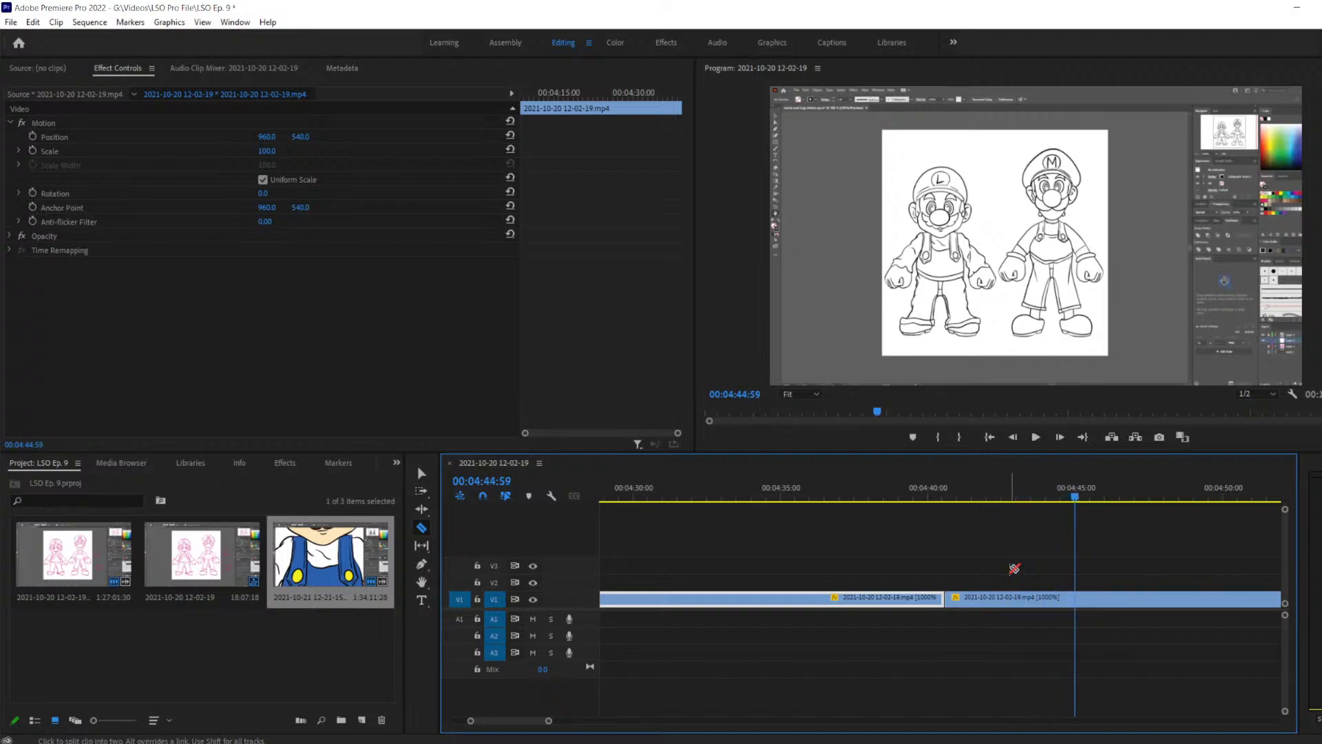
pyautogui.press('Right')
pyautogui.press('Right')
pyautogui.press('Right')
pyautogui.press('Right')
pyautogui.press('Right')
pyautogui.press('Right')
pyautogui.press('Right')
pyautogui.press('Right')
pyautogui.press('Right')
pyautogui.press('Right')
pyautogui.press('Right')
pyautogui.press('Right')
pyautogui.press('Right')
pyautogui.press('Right')
pyautogui.press('Right')
pyautogui.press('Right')
pyautogui.press('Right')
pyautogui.press('Right')
pyautogui.press('Right')
pyautogui.press('Right')
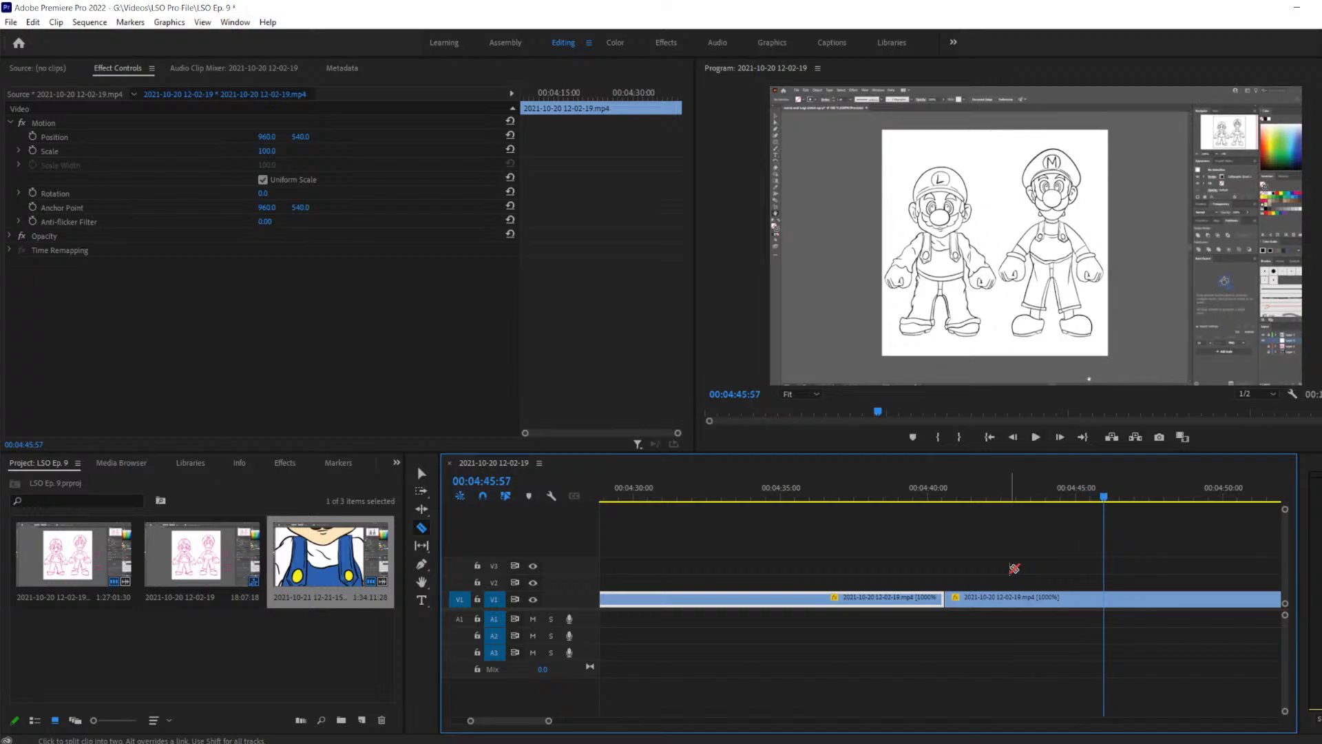
# Step back and forth to where drawing resumes and split the clip at 00:04:46:27 with the Razor tool
pyautogui.press('Right')
pyautogui.press('Right')
pyautogui.press('Right')
pyautogui.press('Right')
pyautogui.press('Right')
pyautogui.press('Right')
pyautogui.press('Right')
pyautogui.press('Right')
pyautogui.press('Right')
pyautogui.press('Right')
pyautogui.press('Right')
pyautogui.press('Right')
pyautogui.press('Right')
pyautogui.press('Right')
pyautogui.press('Right')
pyautogui.press('Right')
pyautogui.press('Right')
pyautogui.press('Right')
pyautogui.press('Right')
pyautogui.press('Right')
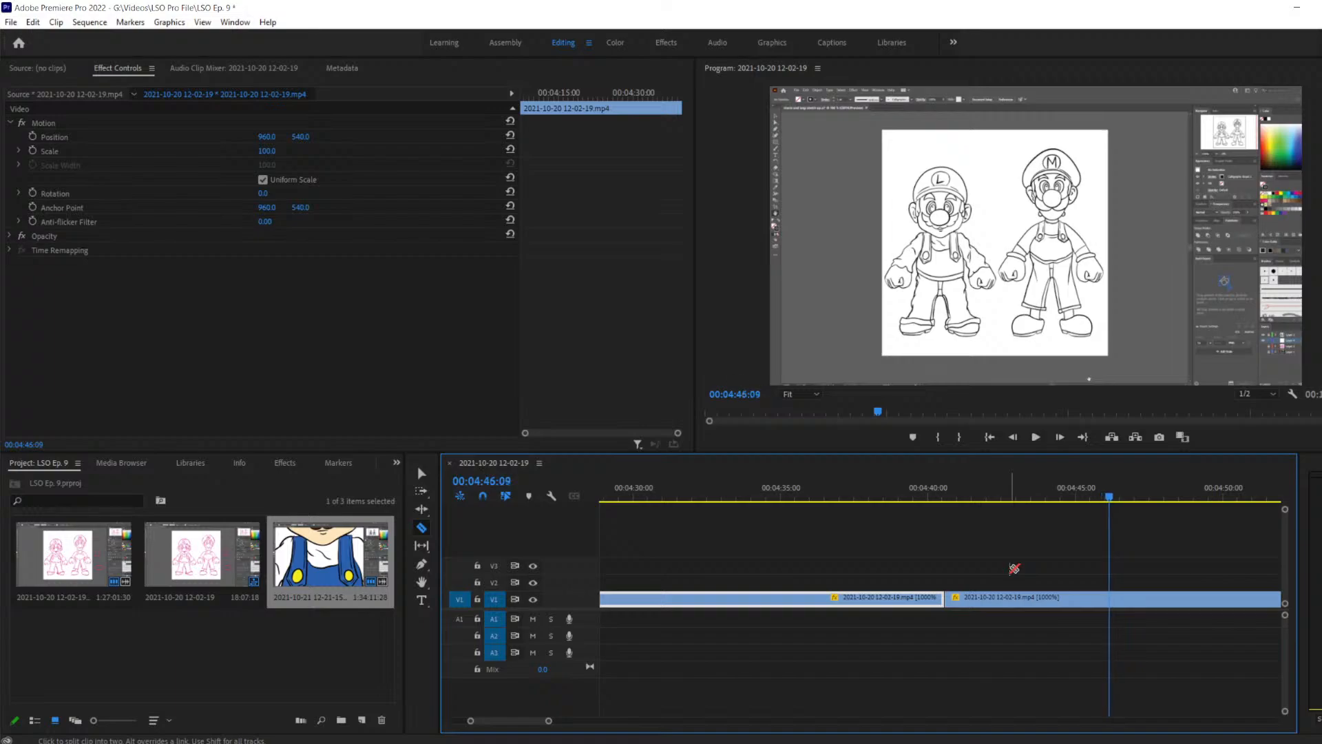
pyautogui.press('Left')
pyautogui.press('Left')
pyautogui.press('Left')
pyautogui.press('Left')
pyautogui.press('Left')
pyautogui.press('Left')
pyautogui.press('Left')
pyautogui.press('Left')
pyautogui.press('Left')
pyautogui.press('Left')
pyautogui.press('Left')
pyautogui.press('Left')
pyautogui.press('Left')
pyautogui.press('Left')
pyautogui.press('Left')
pyautogui.press('Left')
pyautogui.press('Left')
pyautogui.press('Left')
pyautogui.press('Left')
pyautogui.press('Left')
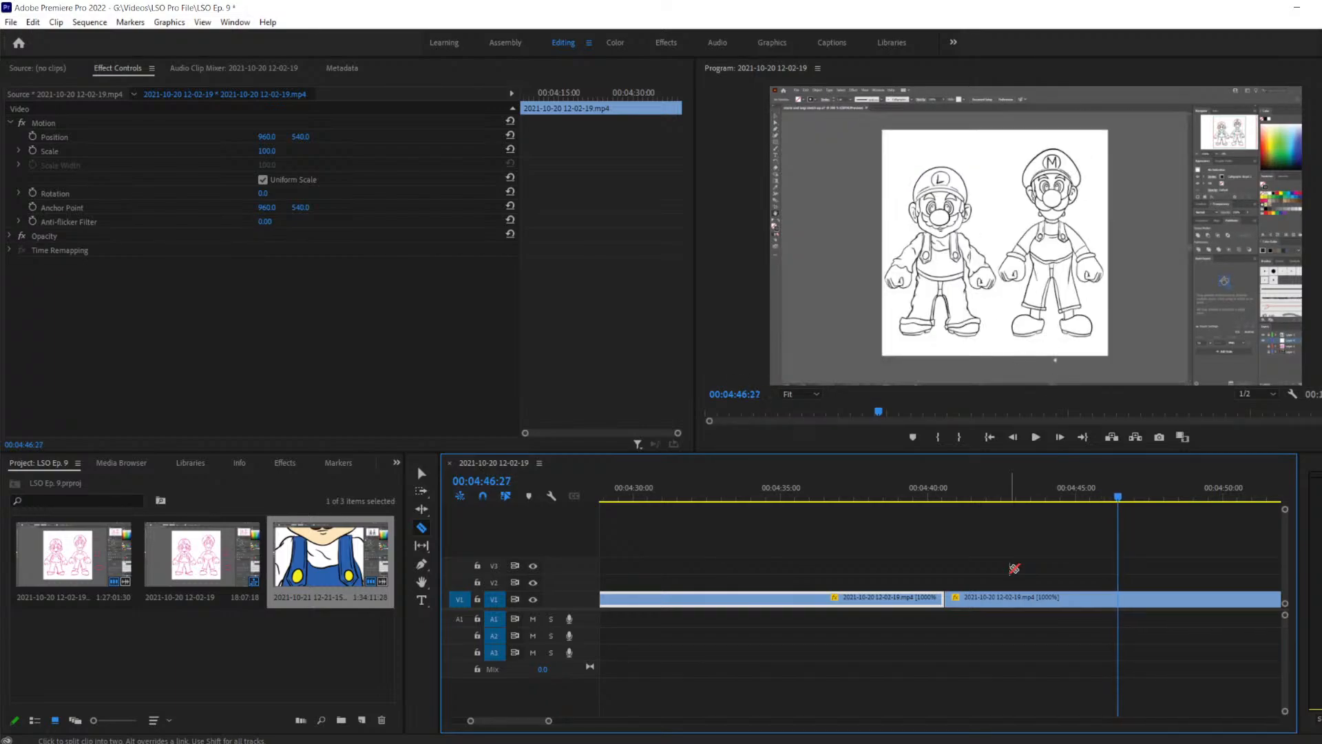
pyautogui.press('Right')
pyautogui.press('Right')
pyautogui.press('Right')
pyautogui.press('Right')
pyautogui.press('Right')
pyautogui.press('Right')
pyautogui.press('Right')
pyautogui.press('Right')
pyautogui.click(1119, 596)
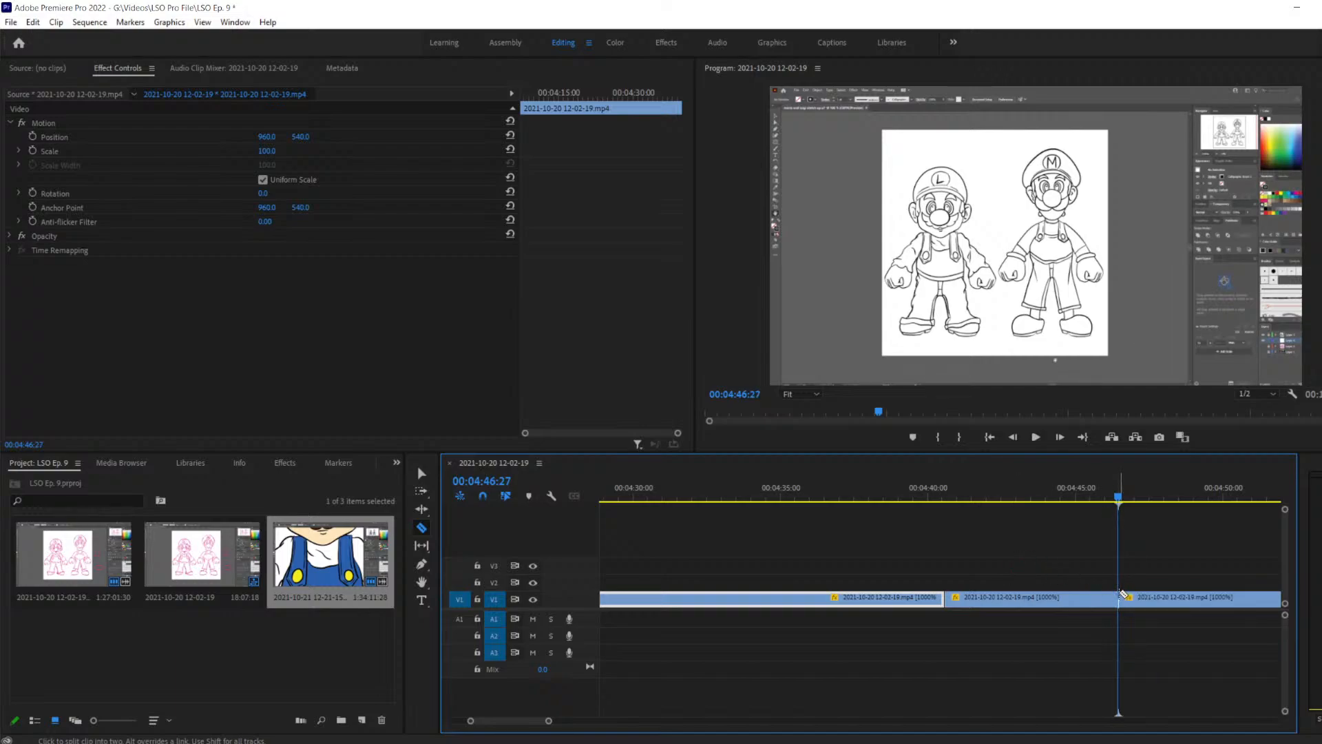
# Delete the segment between 00:04:40:34 and 00:04:46:27 and move the following clip back against the preceding one
pyautogui.press('v')
pyautogui.moveTo(1027, 547); pyautogui.dragTo(1047, 655)
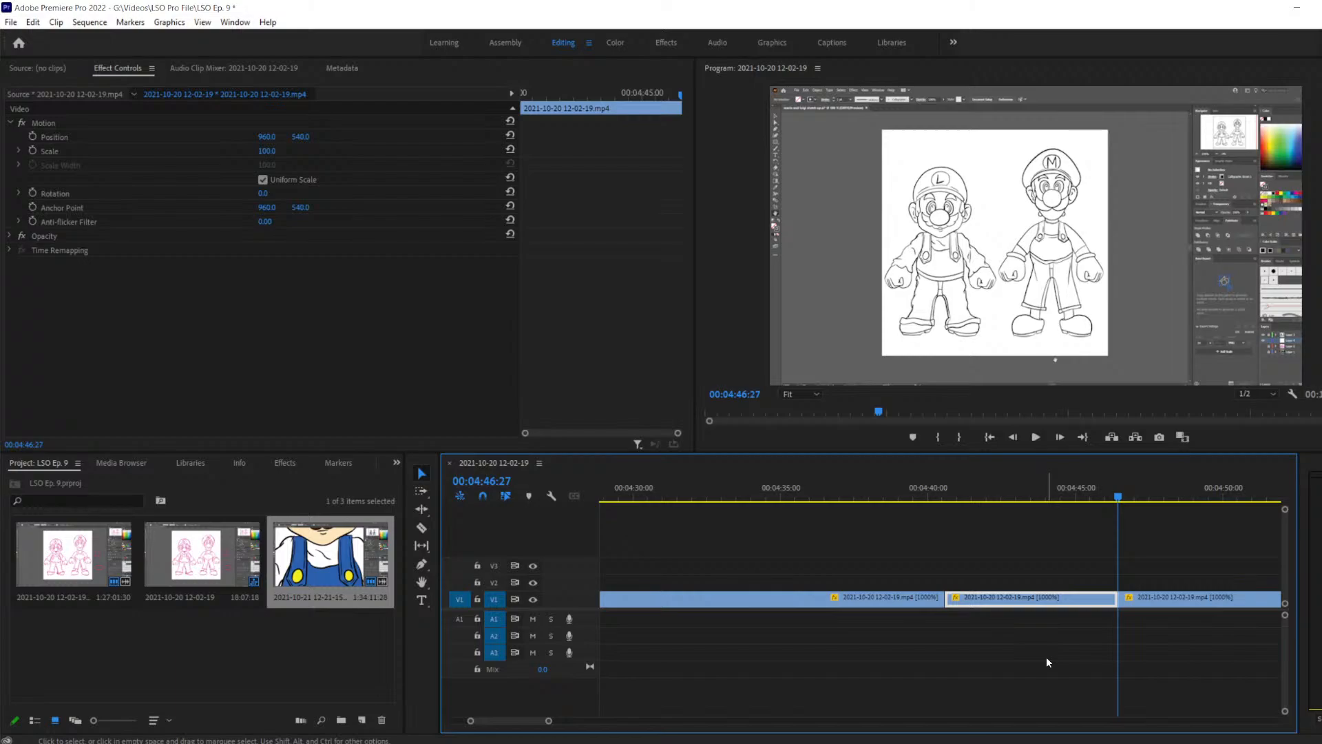
pyautogui.press('Delete')
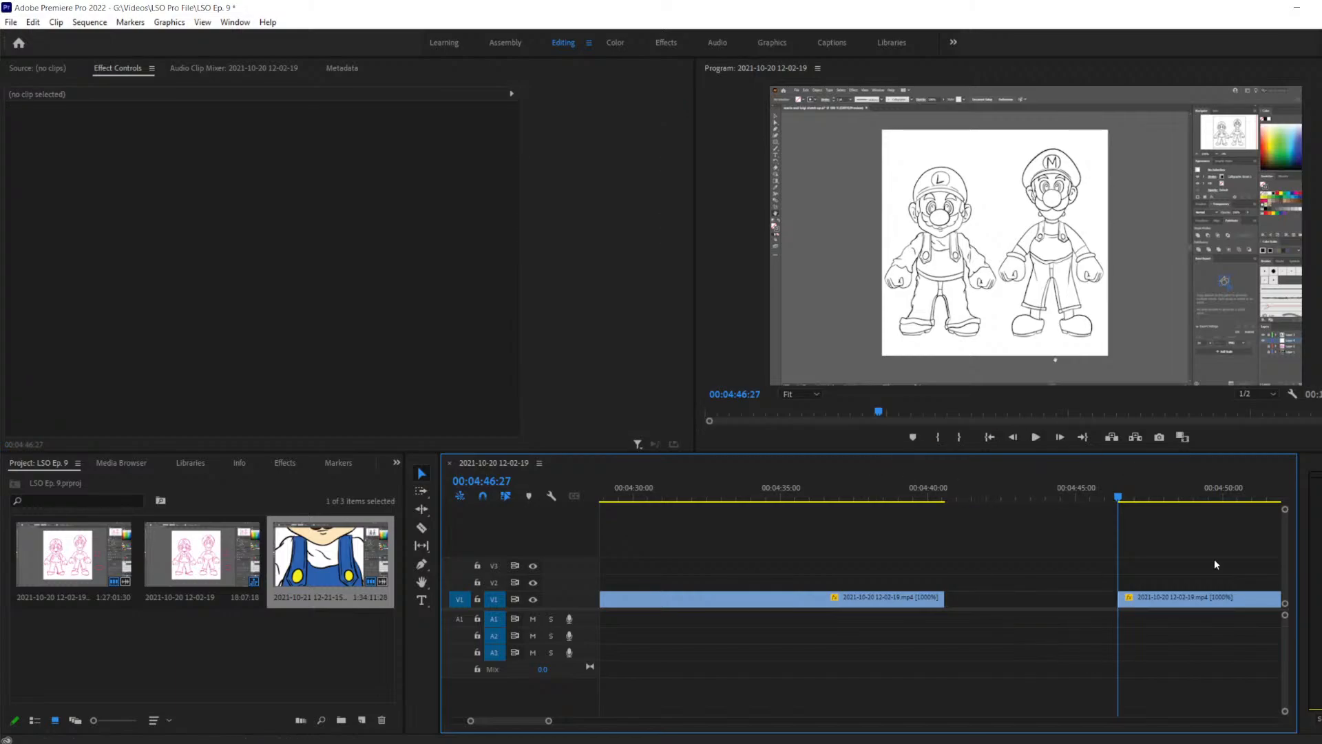
pyautogui.moveTo(1178, 598)
pyautogui.mouseDown()
pyautogui.moveTo(1123, 593)
pyautogui.moveTo(1095, 503)
pyautogui.moveTo(902, 535)
pyautogui.moveTo(932, 539)
pyautogui.mouseUp()
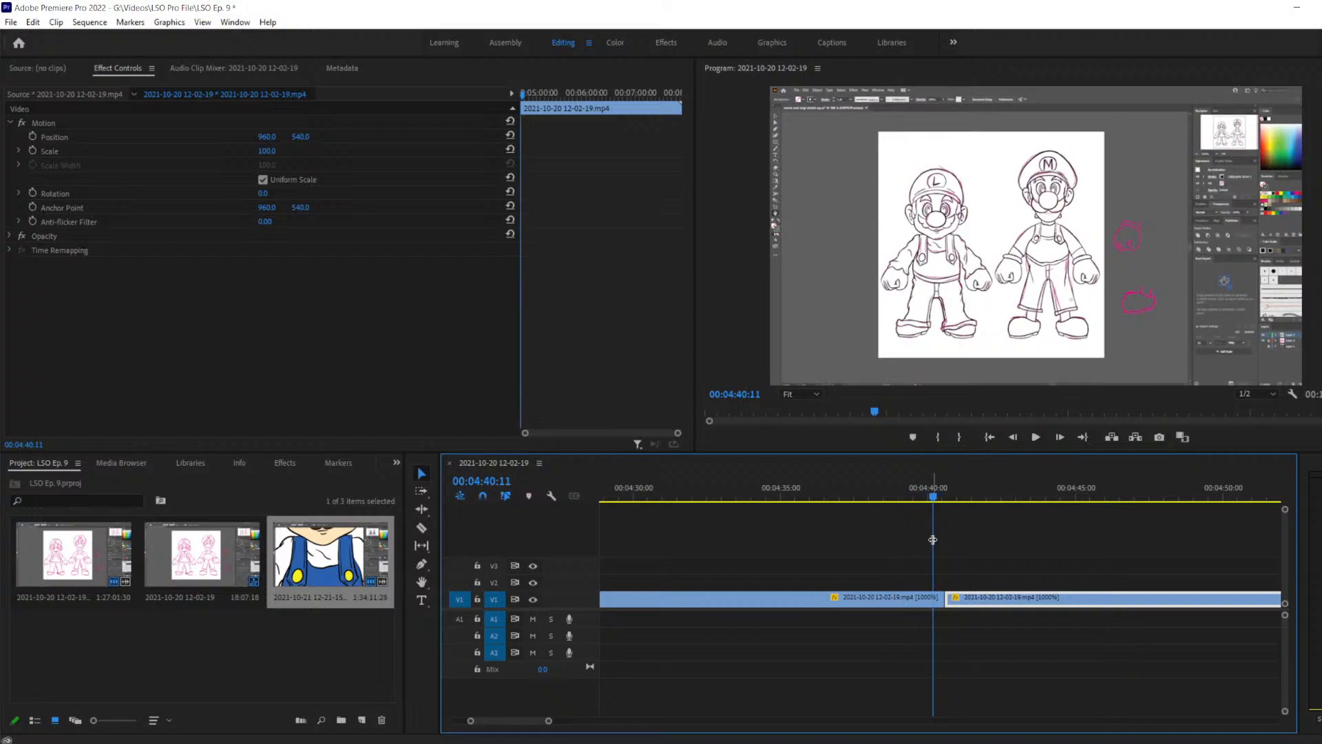
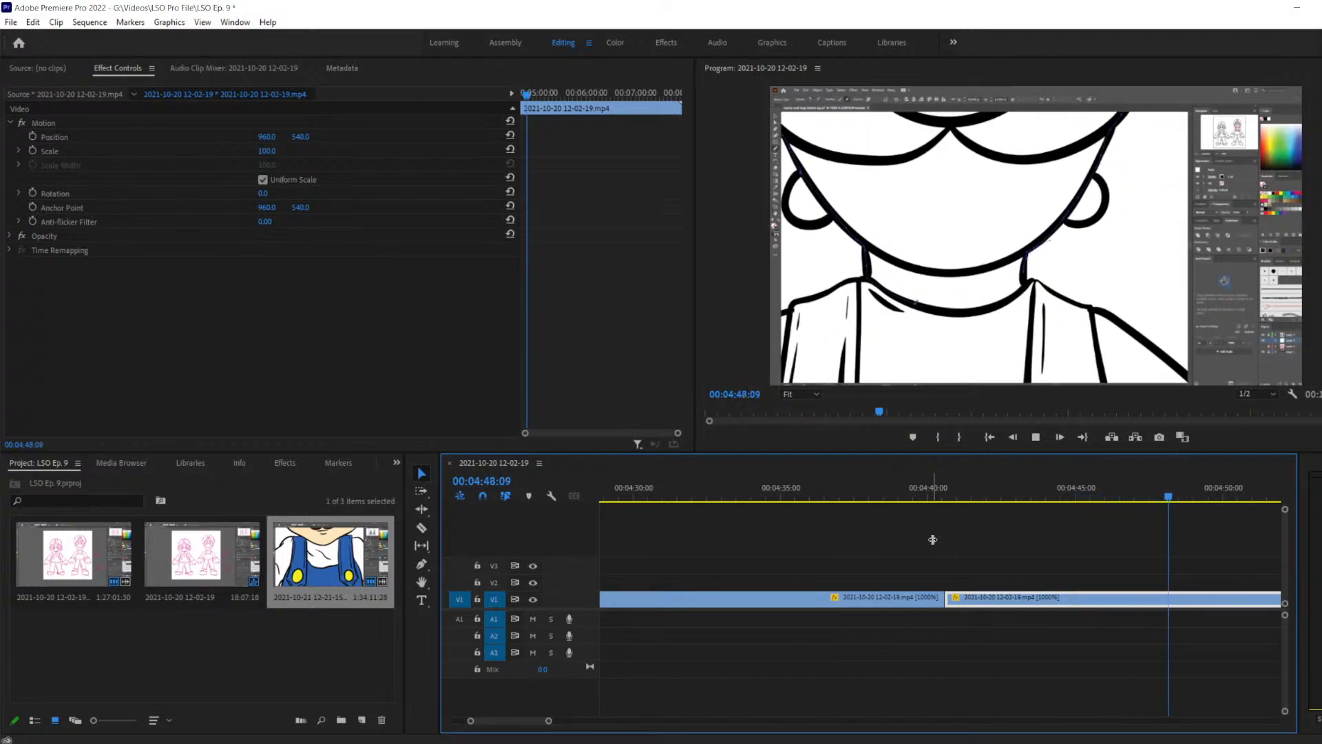
# Play the sequence on past the closed gap at 00:04:40:34, pausing once, to look for the next idle stretch
pyautogui.press('space')
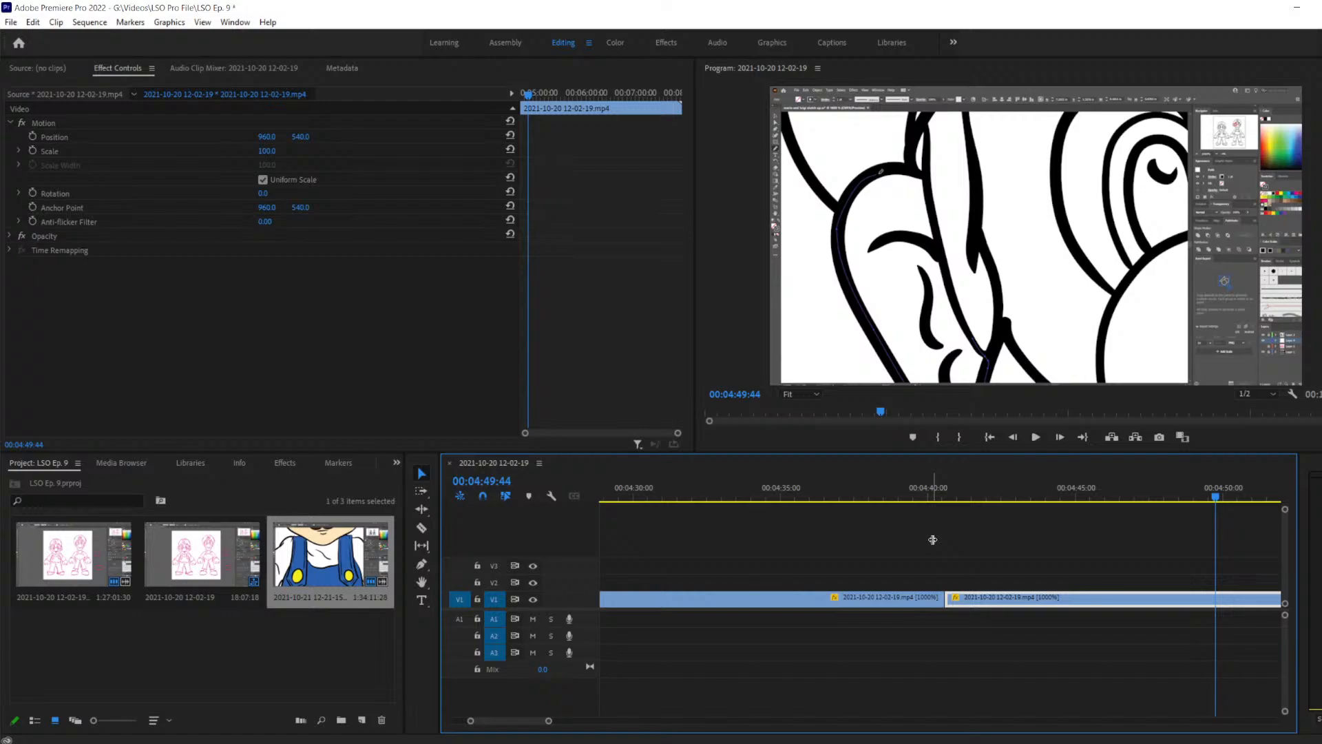
pyautogui.press('space')
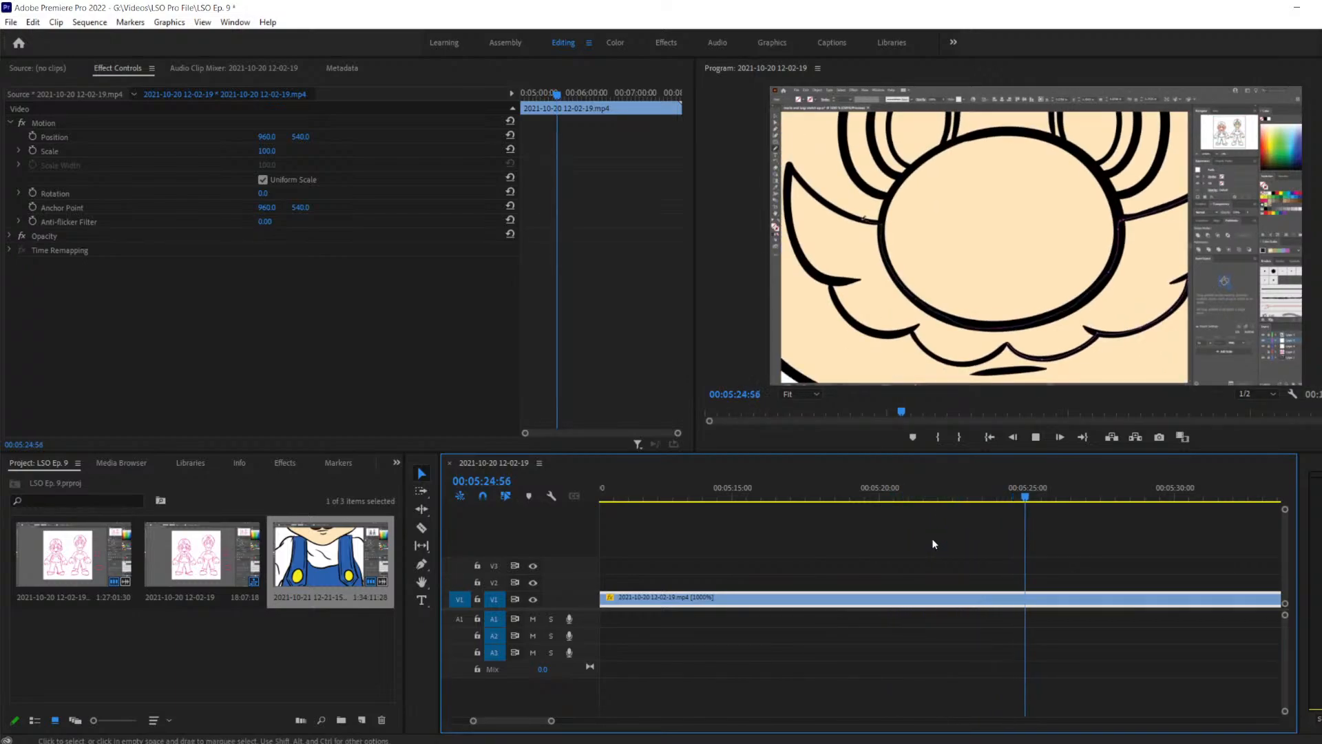
# Stop playback, step through the nose and mustache close-up and split the clip at 00:05:26:01 with the Razor tool
pyautogui.press('space')
pyautogui.press('Left')
pyautogui.press('Left')
pyautogui.press('Left')
pyautogui.press('Left')
pyautogui.press('Left')
pyautogui.press('Left')
pyautogui.press('Left')
pyautogui.press('Left')
pyautogui.press('Left')
pyautogui.press('Left')
pyautogui.press('Left')
pyautogui.press('Left')
pyautogui.press('Left')
pyautogui.press('Left')
pyautogui.press('Left')
pyautogui.press('Left')
pyautogui.press('Left')
pyautogui.press('Left')
pyautogui.press('Left')
pyautogui.press('Left')
pyautogui.press('Left')
pyautogui.press('Left')
pyautogui.press('Left')
pyautogui.press('Left')
pyautogui.press('Left')
pyautogui.press('Left')
pyautogui.press('Left')
pyautogui.press('Left')
pyautogui.press('Left')
pyautogui.press('Left')
pyautogui.press('Left')
pyautogui.press('Left')
pyautogui.press('Left')
pyautogui.press('Left')
pyautogui.press('Left')
pyautogui.press('Left')
pyautogui.press('Left')
pyautogui.press('Left')
pyautogui.press('Left')
pyautogui.press('Left')
pyautogui.press('Right')
pyautogui.press('Right')
pyautogui.press('Right')
pyautogui.press('Right')
pyautogui.press('Right')
pyautogui.press('Right')
pyautogui.press('Right')
pyautogui.press('Right')
pyautogui.press('Right')
pyautogui.press('Right')
pyautogui.press('Right')
pyautogui.press('Right')
pyautogui.press('Right')
pyautogui.press('Right')
pyautogui.press('Right')
pyautogui.press('Right')
pyautogui.press('Right')
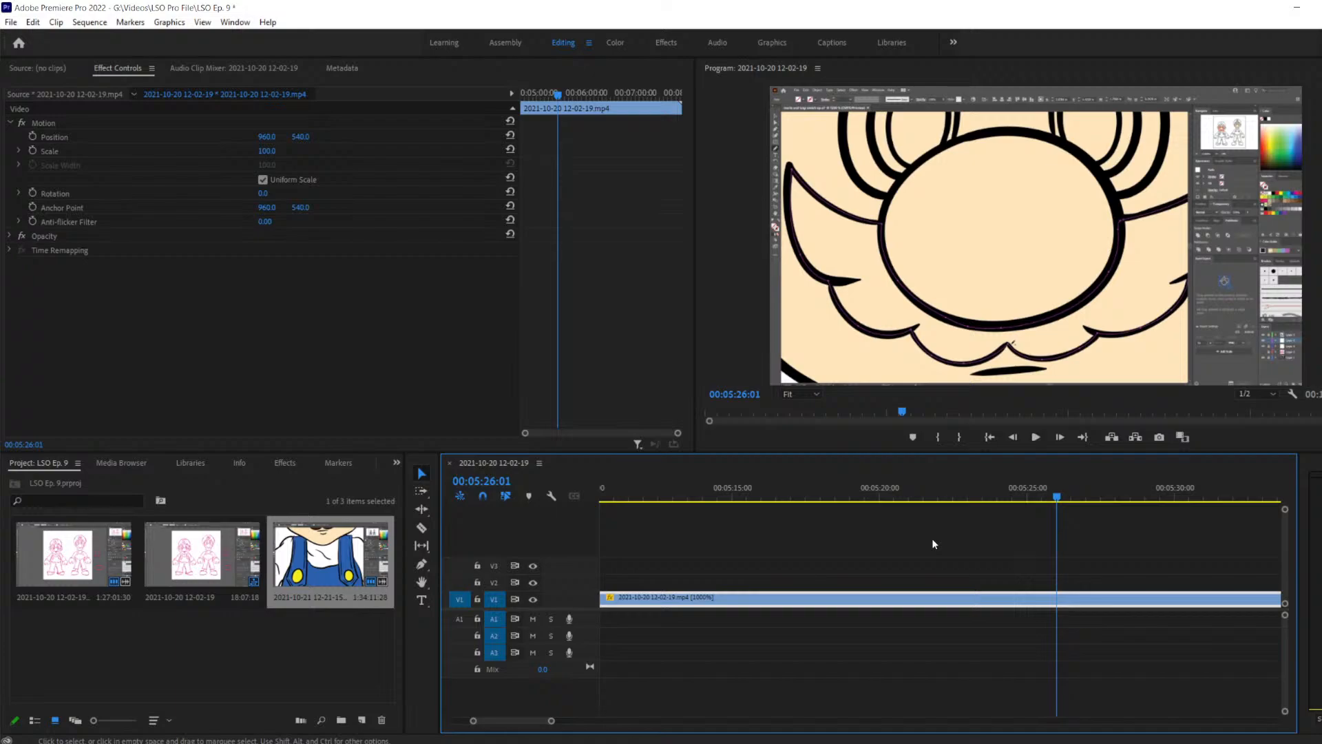
pyautogui.press('c')
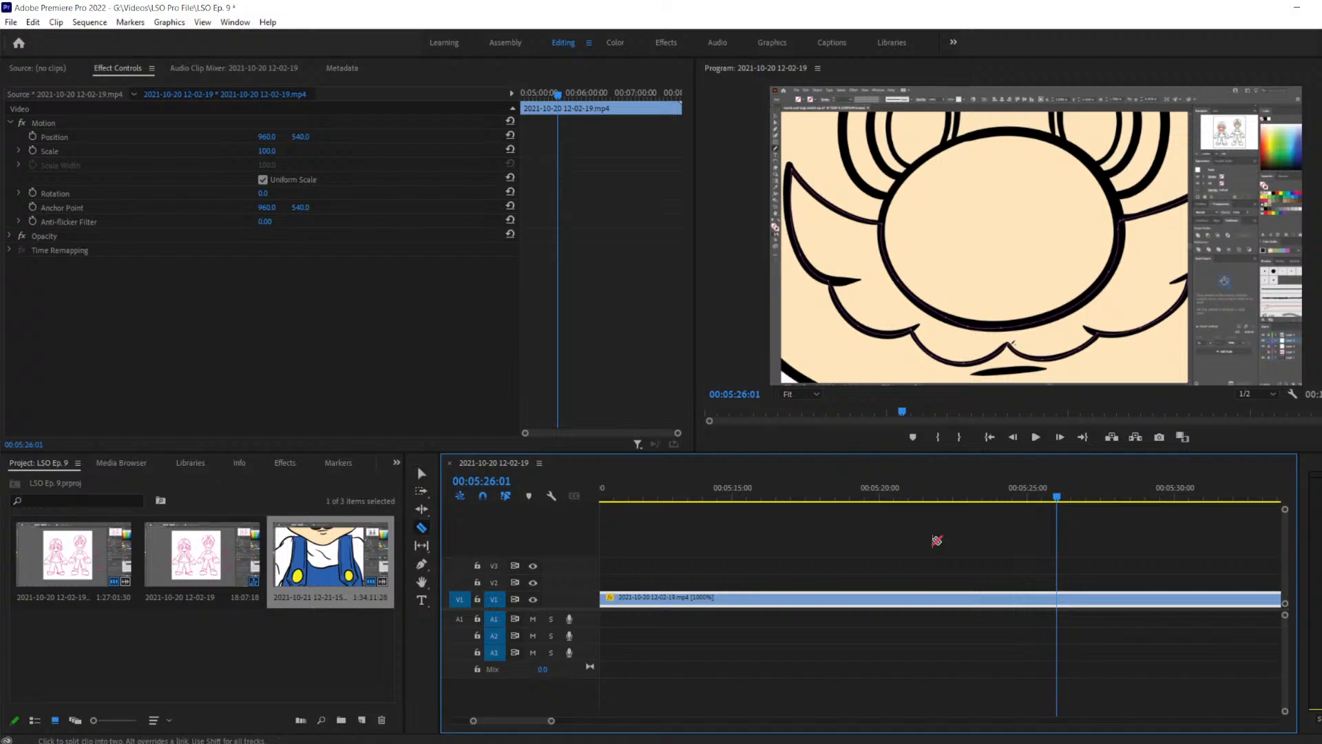
pyautogui.click(1058, 599)
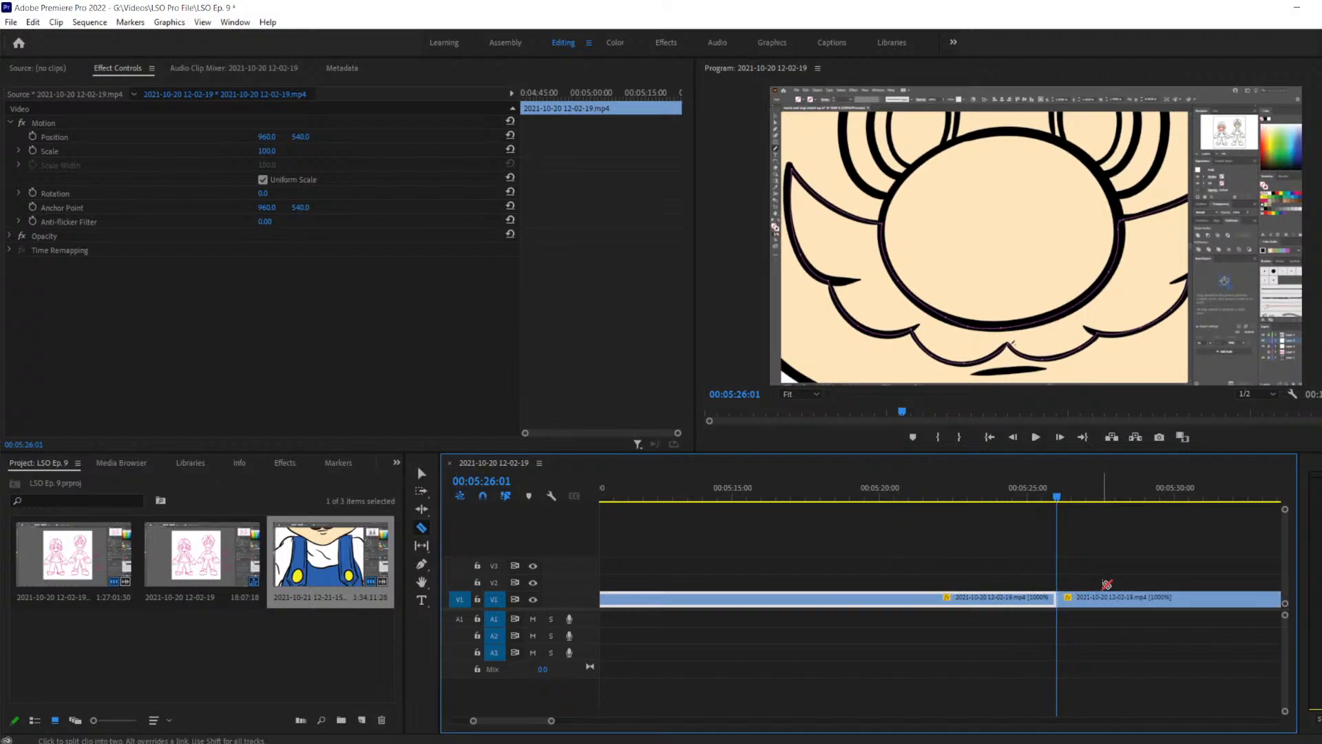
# Replay and step through the footage around the cut at 00:05:26:01, up to 00:05:27:46, to examine where the idle stretch lies
pyautogui.press('space')
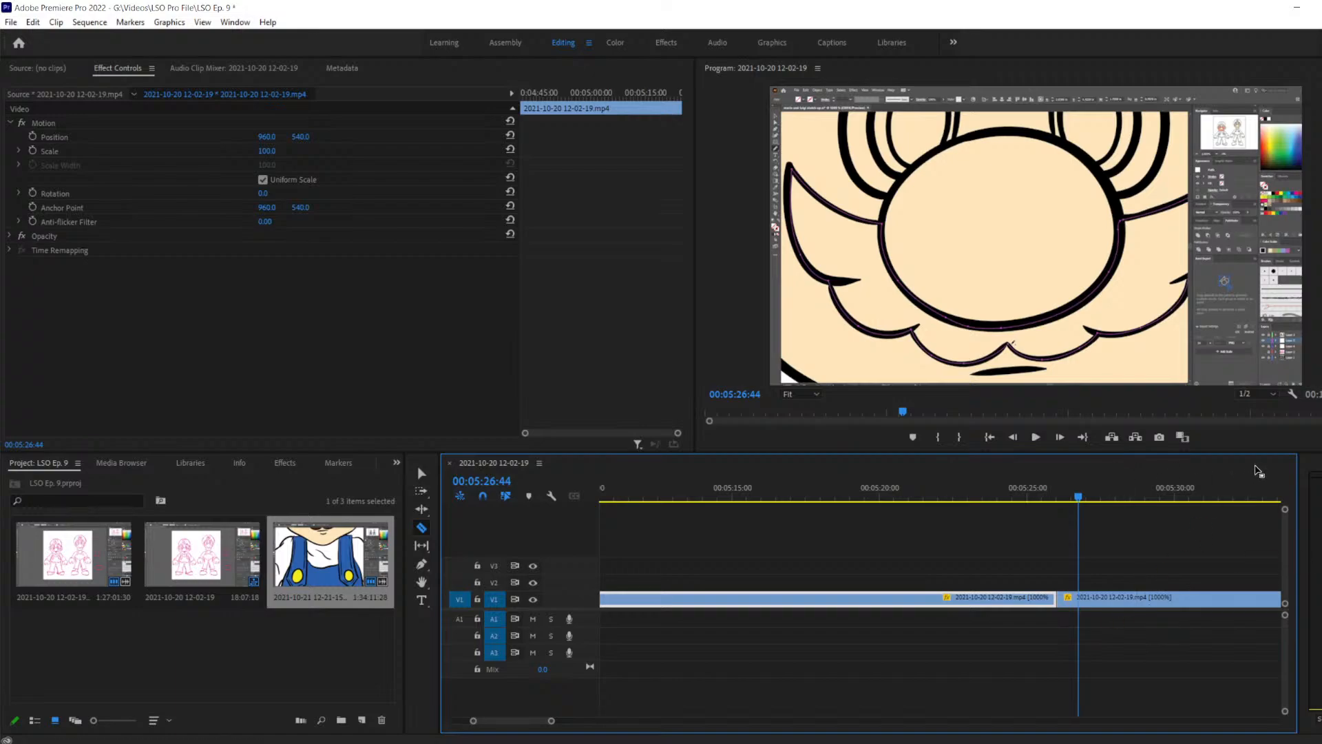
pyautogui.press('Left')
pyautogui.press('Left')
pyautogui.press('Left')
pyautogui.press('Left')
pyautogui.press('Left')
pyautogui.press('Left')
pyautogui.press('Left')
pyautogui.press('Left')
pyautogui.press('Left')
pyautogui.press('Left')
pyautogui.press('Left')
pyautogui.press('Left')
pyautogui.press('Left')
pyautogui.press('Left')
pyautogui.press('Left')
pyautogui.press('Left')
pyautogui.press('Left')
pyautogui.press('Left')
pyautogui.press('Left')
pyautogui.press('Left')
pyautogui.press('Left')
pyautogui.press('Left')
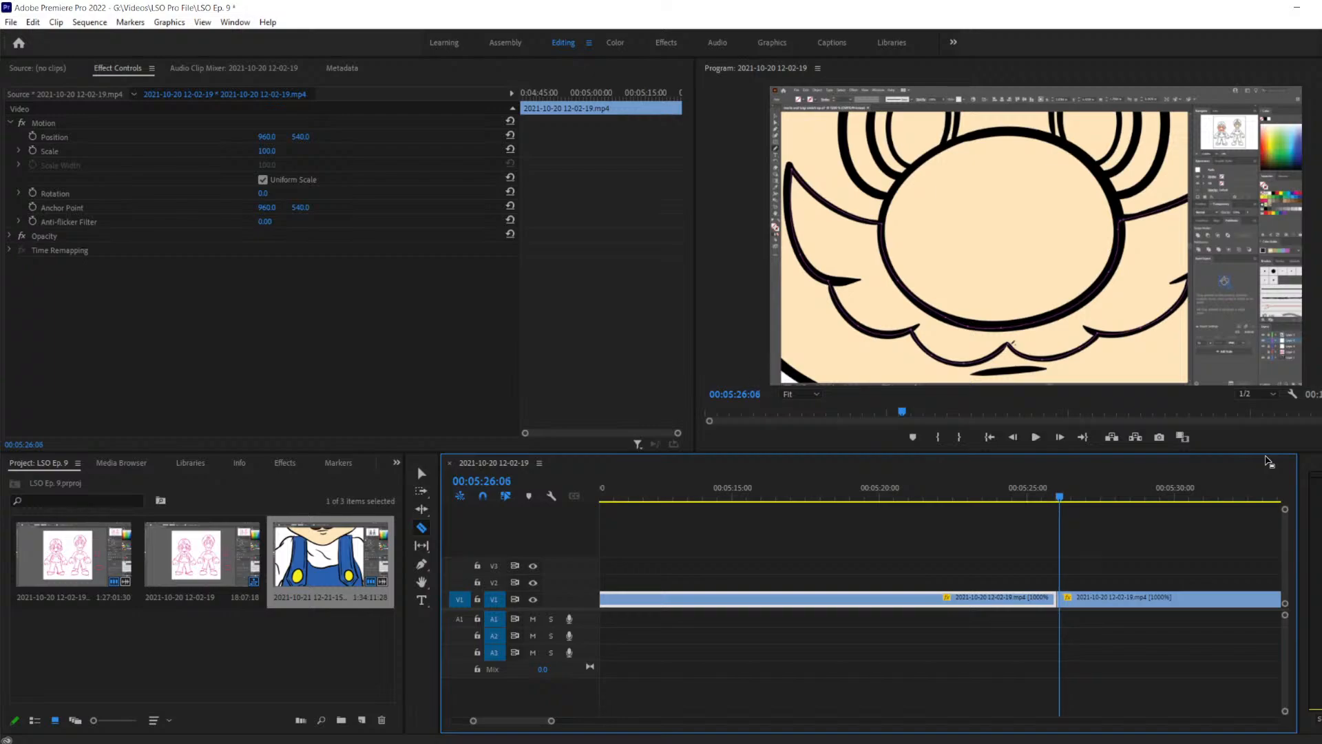
pyautogui.press('Left')
pyautogui.press('Left')
pyautogui.press('Left')
pyautogui.press('Left')
pyautogui.press('Left')
pyautogui.press('Left')
pyautogui.press('Left')
pyautogui.press('Left')
pyautogui.press('Left')
pyautogui.press('Left')
pyautogui.press('Left')
pyautogui.press('Left')
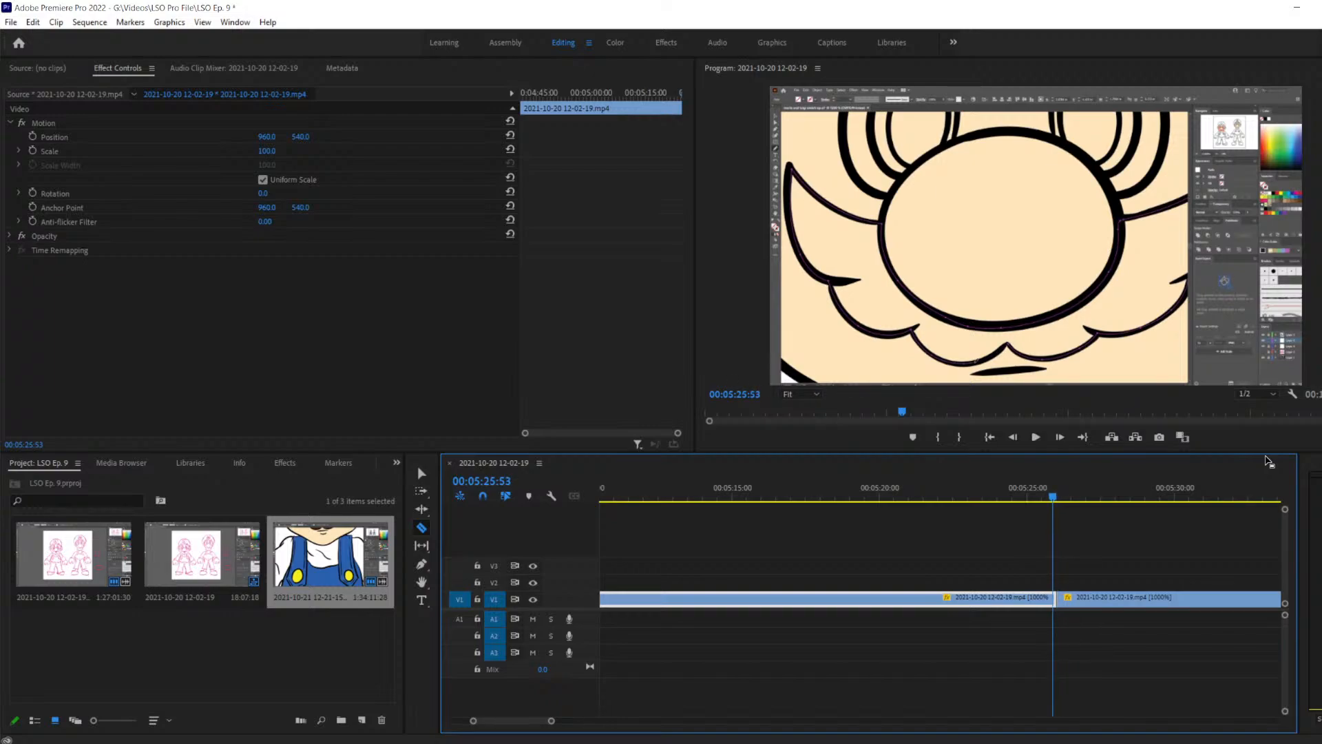
pyautogui.press('space')
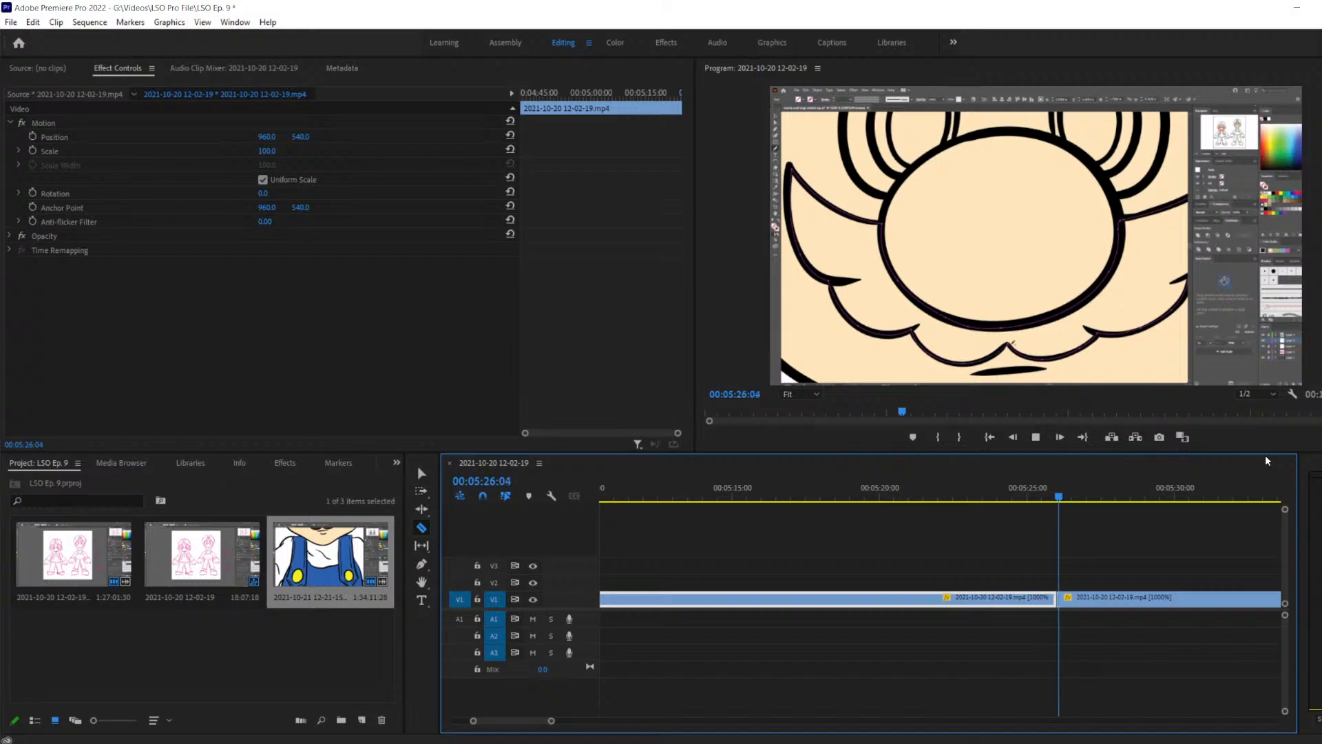
pyautogui.press('space')
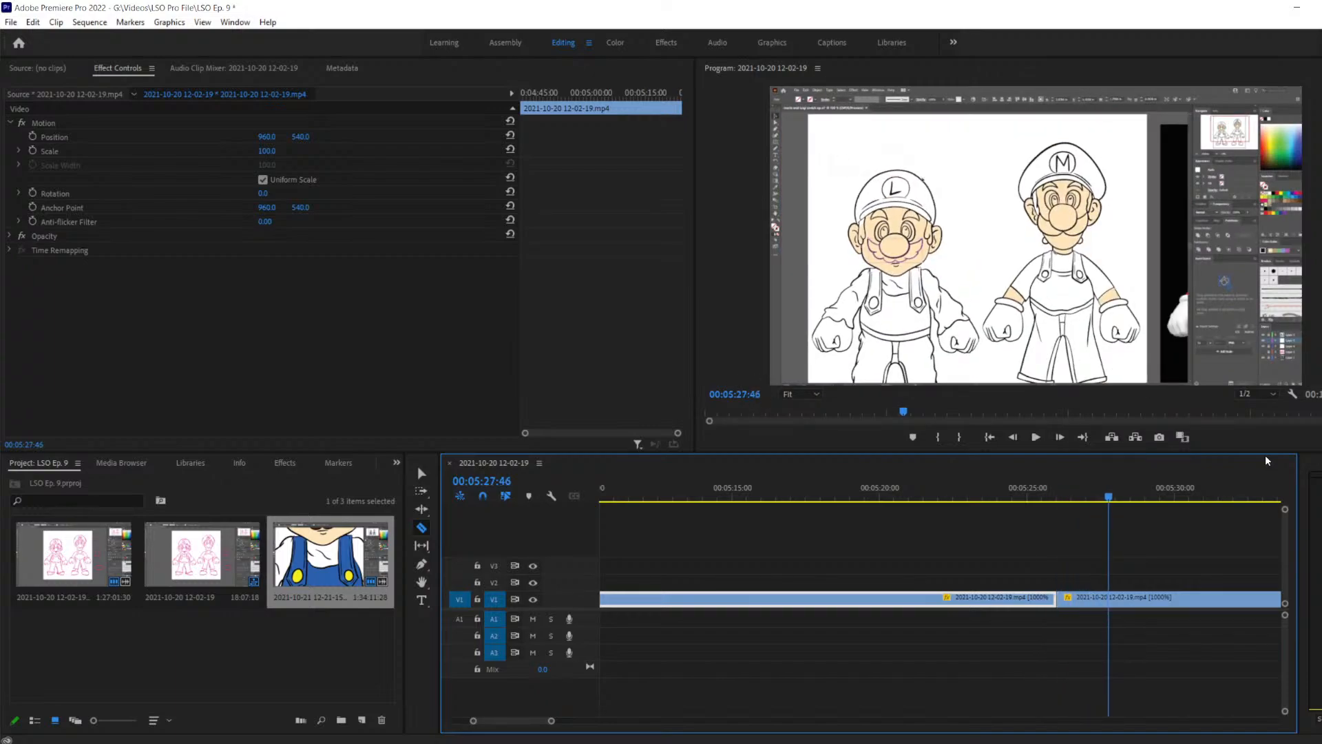
# Step back through the mustache close-up to 00:05:27:18 and split the clip there with the Razor tool
pyautogui.press('Left')
pyautogui.press('Left')
pyautogui.press('Left')
pyautogui.press('Left')
pyautogui.press('Left')
pyautogui.press('Left')
pyautogui.press('Left')
pyautogui.press('Left')
pyautogui.press('Left')
pyautogui.press('Left')
pyautogui.press('Left')
pyautogui.press('Left')
pyautogui.press('Left')
pyautogui.press('Left')
pyautogui.press('Left')
pyautogui.press('Left')
pyautogui.press('Left')
pyautogui.press('Left')
pyautogui.press('Left')
pyautogui.press('Left')
pyautogui.press('Left')
pyautogui.press('Left')
pyautogui.press('Left')
pyautogui.press('Left')
pyautogui.press('Left')
pyautogui.press('Left')
pyautogui.press('Left')
pyautogui.press('Left')
pyautogui.press('Left')
pyautogui.press('Left')
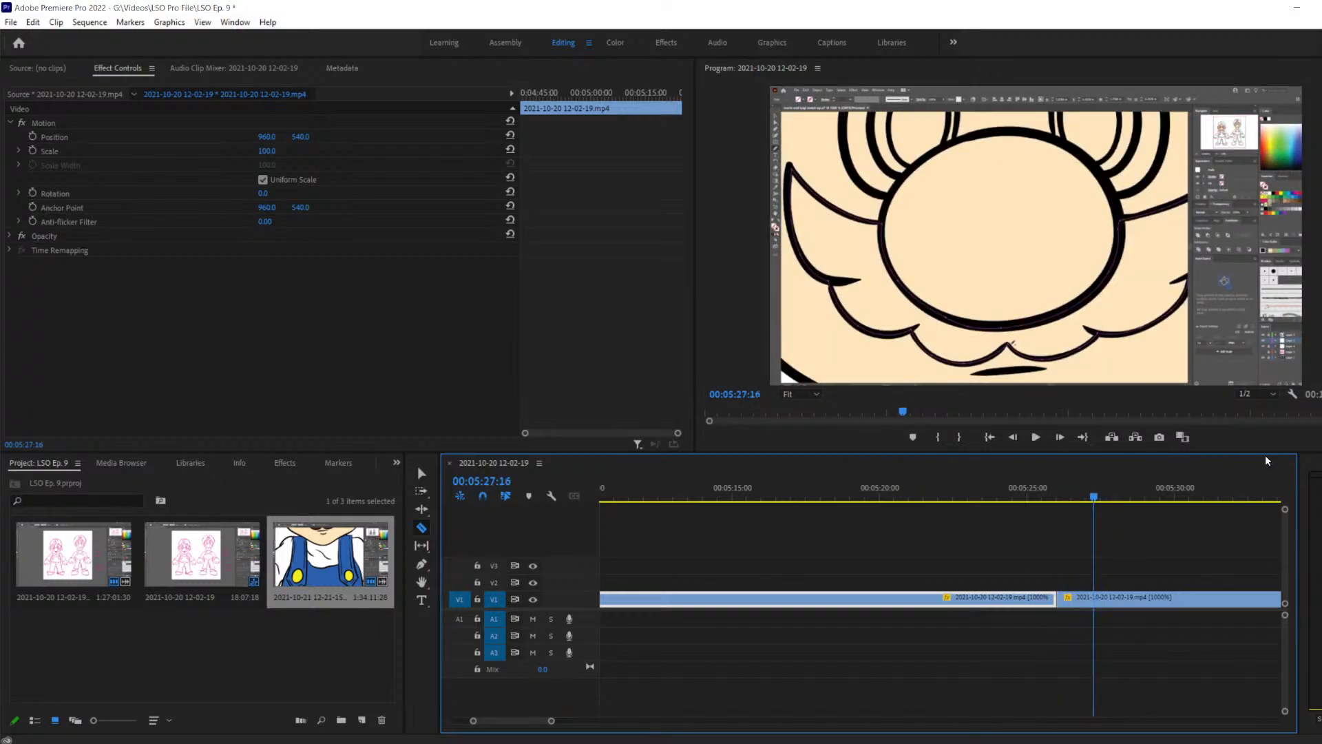
pyautogui.press('Right')
pyautogui.press('Right')
pyautogui.press('Right')
pyautogui.press('Right')
pyautogui.press('Left')
pyautogui.click(1097, 599)
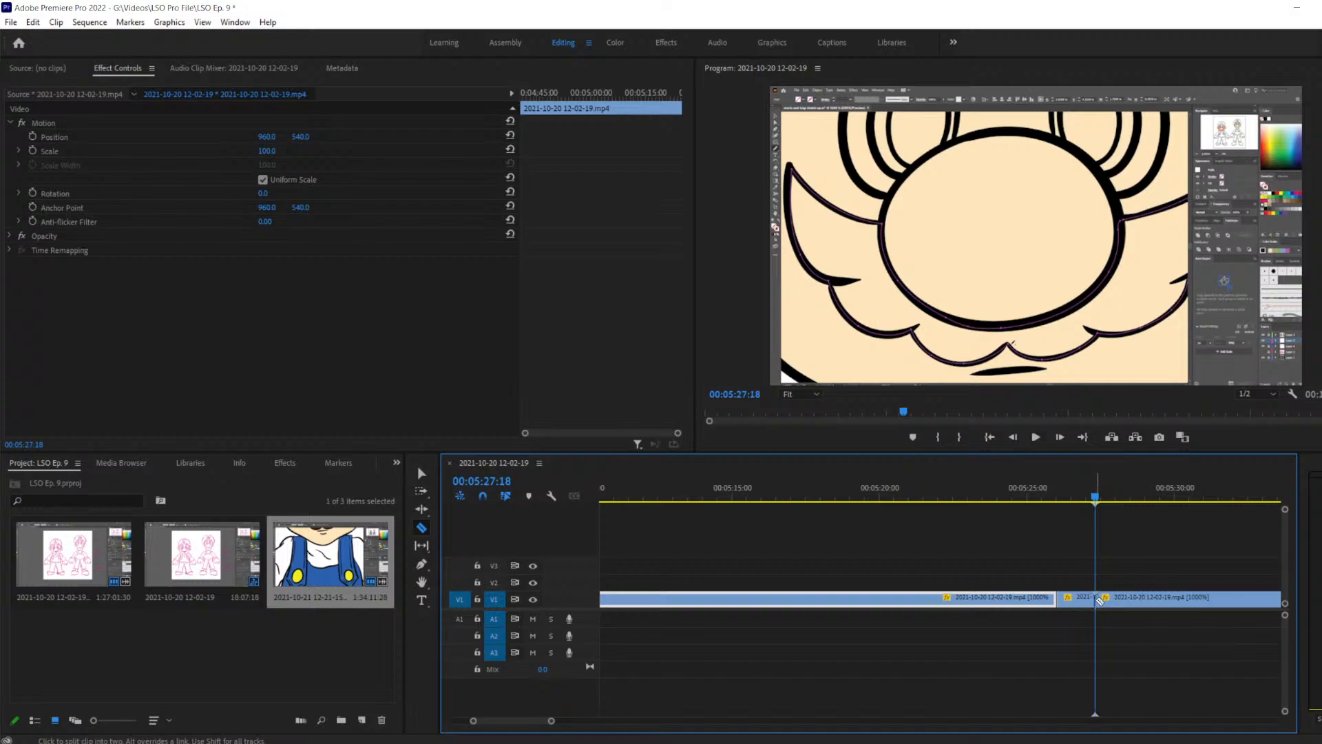
# Delete the segment between 00:05:26:01 and 00:05:27:18 and move the following clip back against the preceding one
pyautogui.press('v')
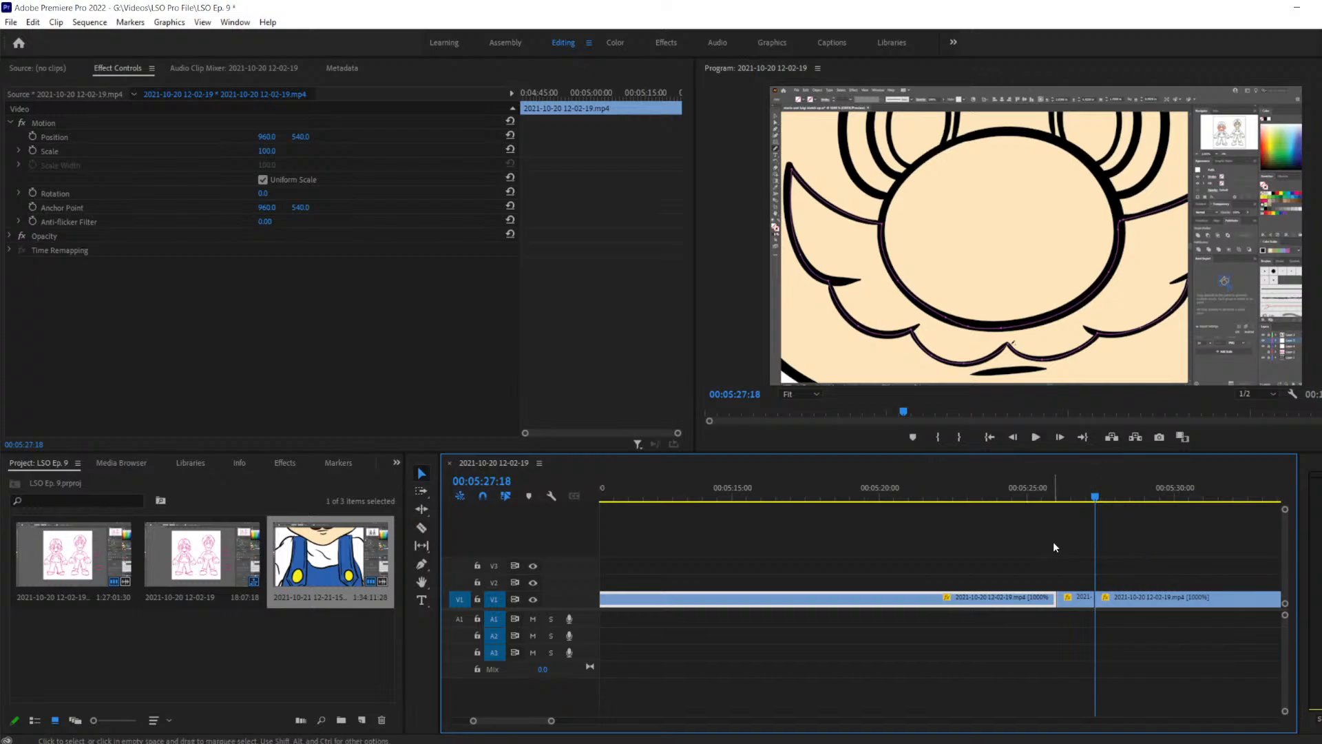
pyautogui.click(1066, 597)
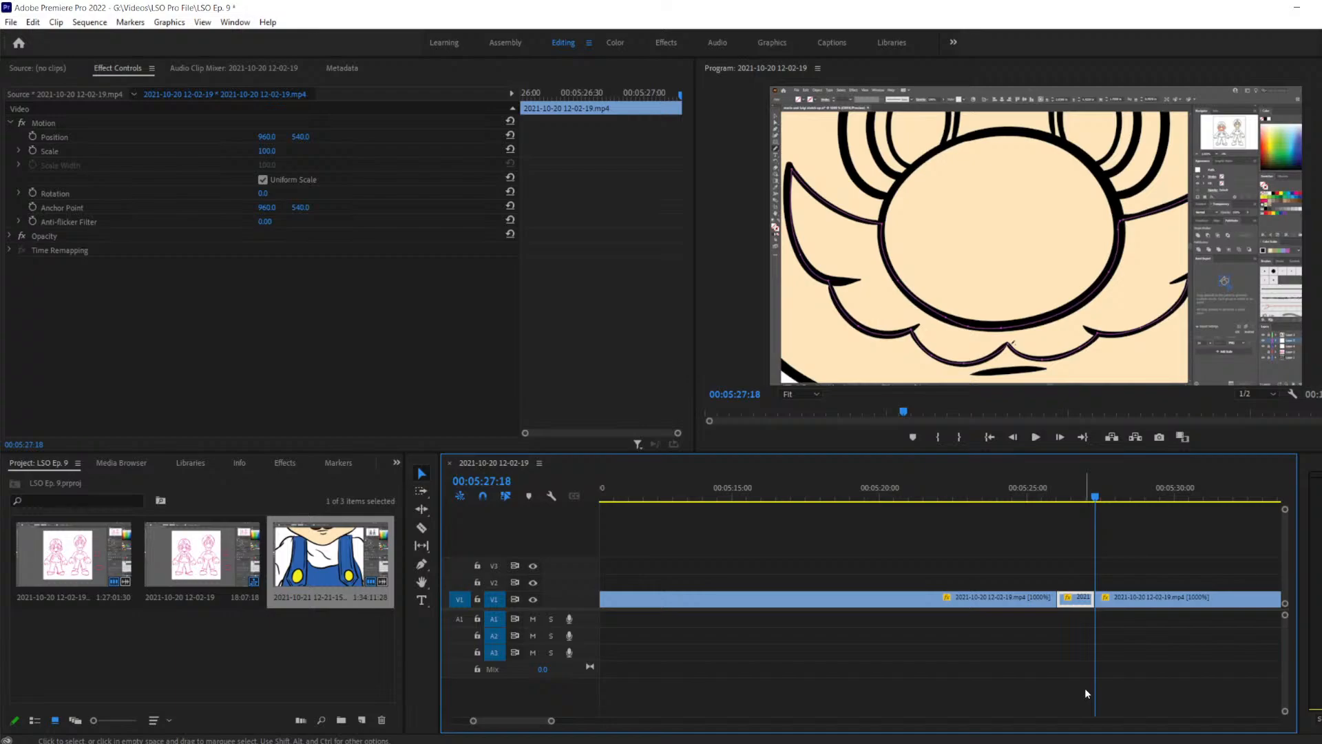
pyautogui.press('Delete')
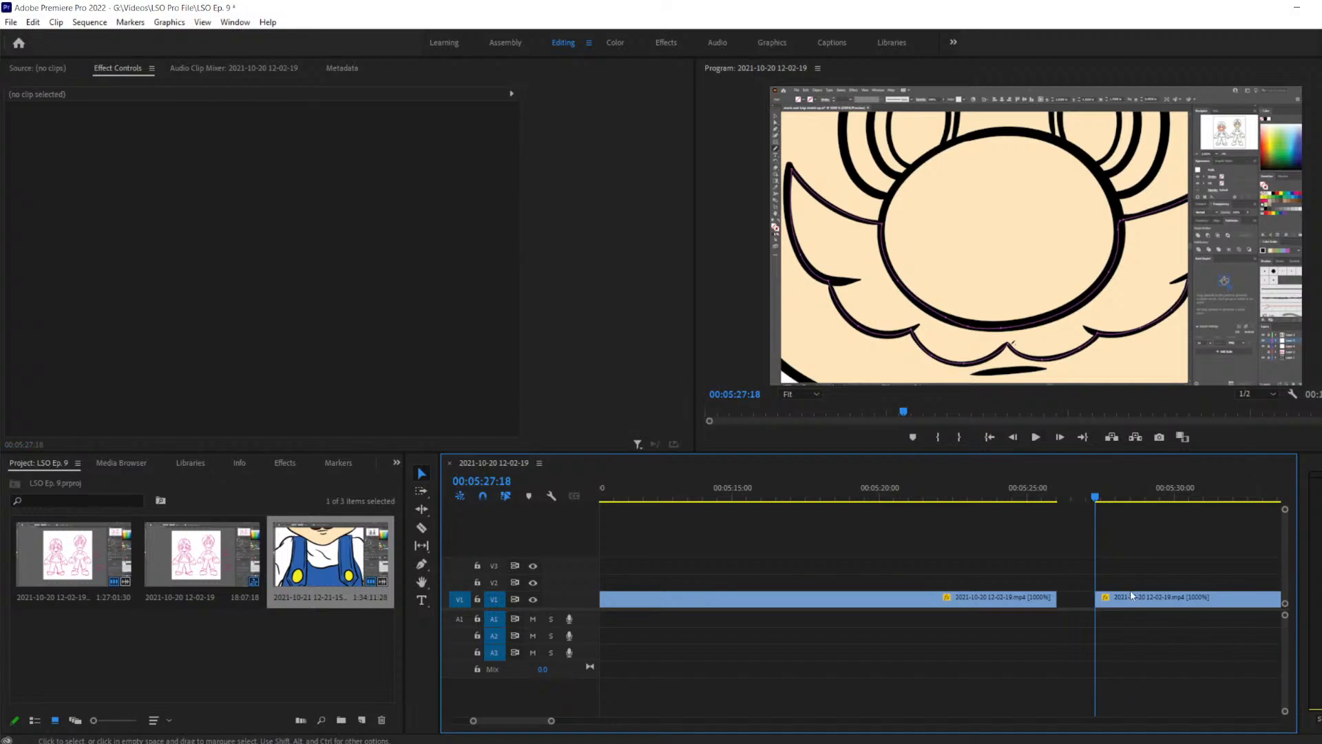
pyautogui.moveTo(1114, 597); pyautogui.dragTo(1078, 599)
# Replay the sequence from 00:05:25:00 across the closed gap to 00:05:31:17 to check the join and look for the next idle stretch
pyautogui.moveTo(1096, 497); pyautogui.dragTo(1028, 517)
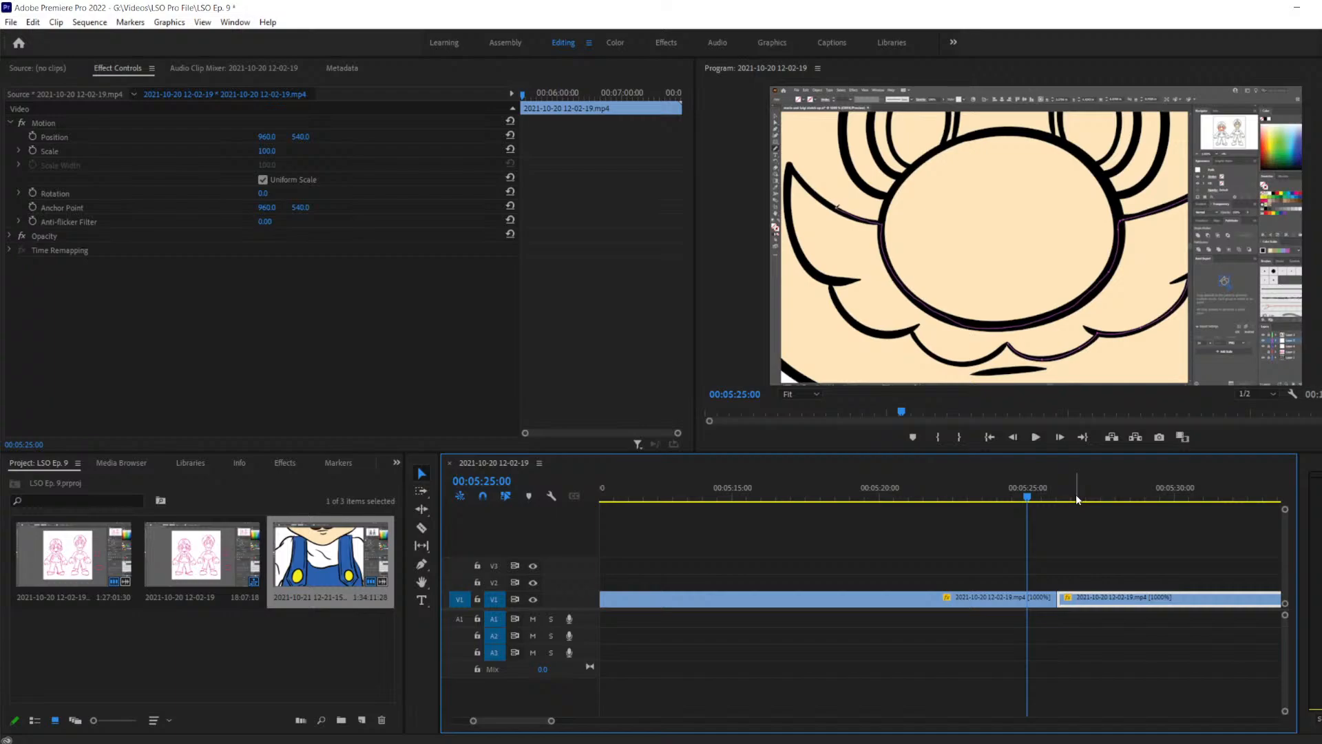
pyautogui.press('space')
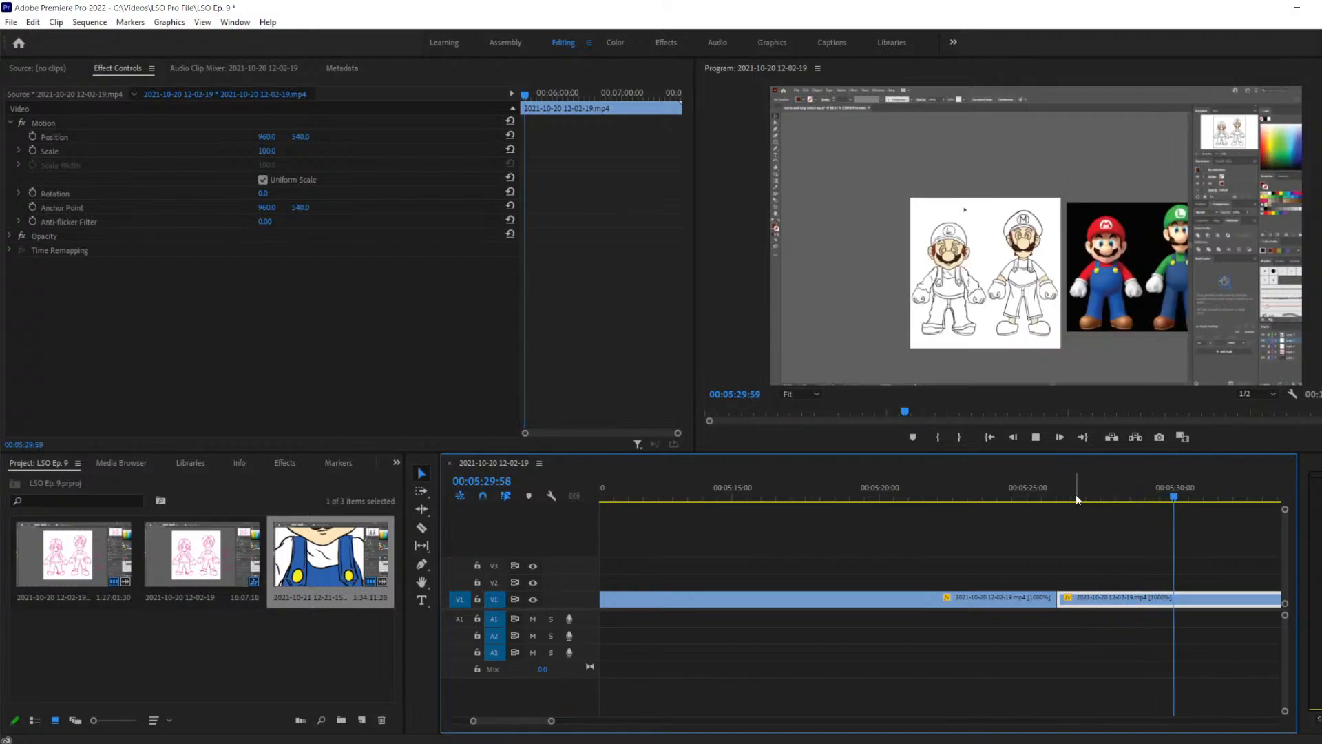
pyautogui.press('space')
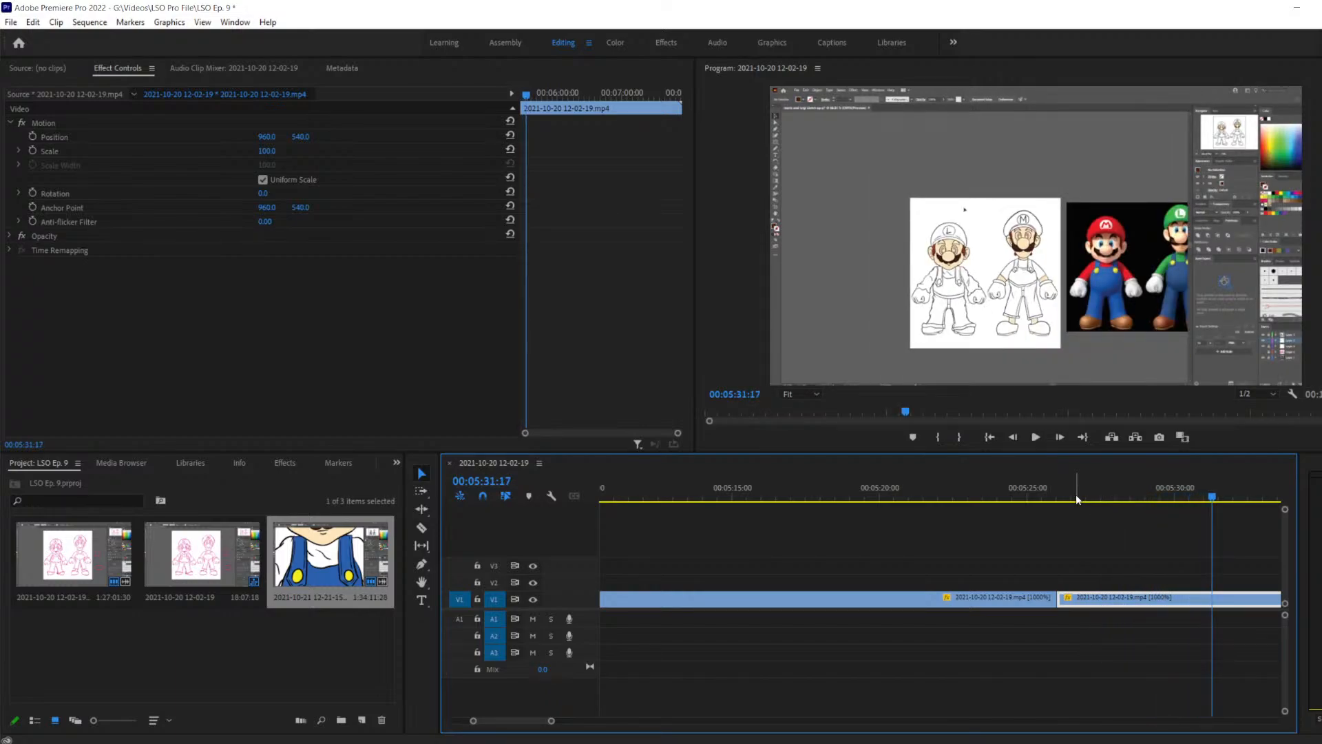
# Step through the zoomed-out view of both characters to 00:05:29:42 and split the clip there with the Razor tool
pyautogui.press('Left')
pyautogui.press('Left')
pyautogui.press('Left')
pyautogui.press('Left')
pyautogui.press('Left')
pyautogui.press('Left')
pyautogui.press('Left')
pyautogui.press('Left')
pyautogui.press('Left')
pyautogui.press('Left')
pyautogui.press('Left')
pyautogui.press('Left')
pyautogui.press('Left')
pyautogui.press('Left')
pyautogui.press('Left')
pyautogui.press('Left')
pyautogui.press('Left')
pyautogui.press('Left')
pyautogui.press('Left')
pyautogui.press('Left')
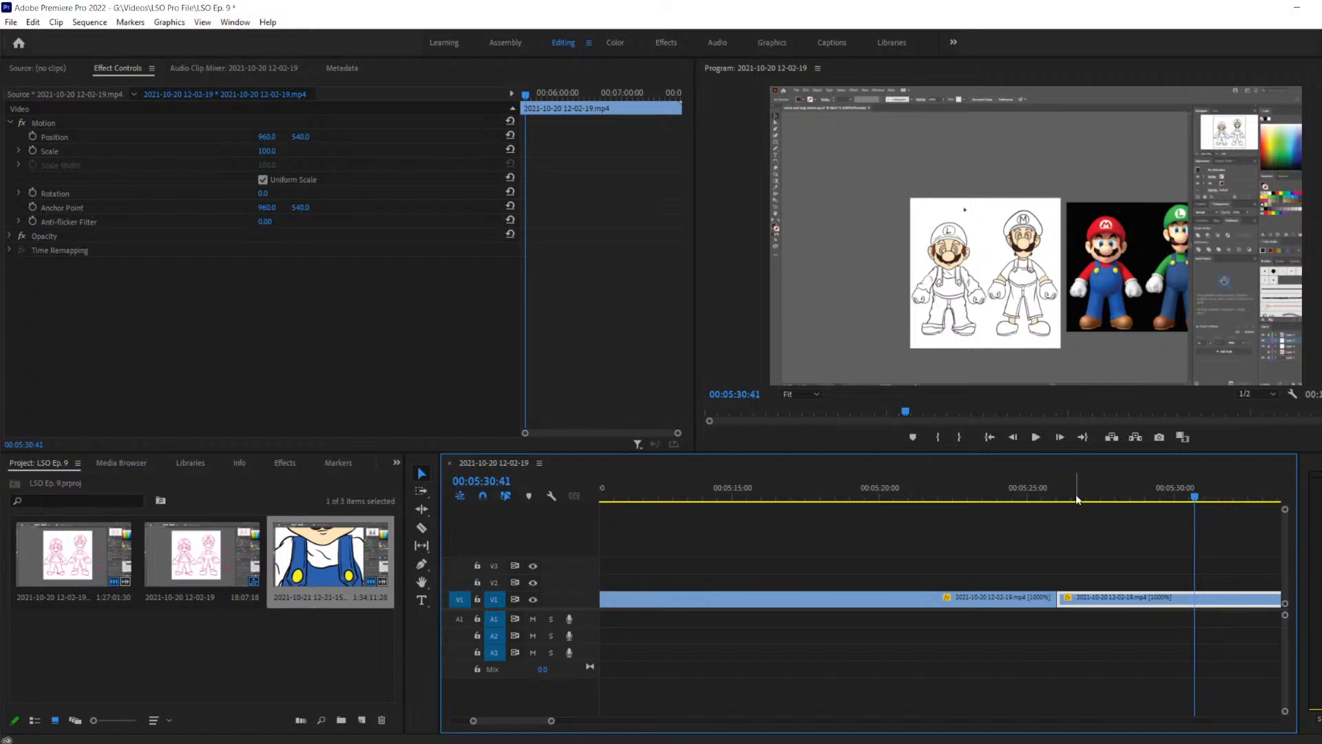
pyautogui.press('Left')
pyautogui.press('Left')
pyautogui.press('Left')
pyautogui.press('Left')
pyautogui.press('Left')
pyautogui.press('Left')
pyautogui.press('Left')
pyautogui.press('Left')
pyautogui.press('Left')
pyautogui.press('Left')
pyautogui.press('Left')
pyautogui.press('Left')
pyautogui.press('Left')
pyautogui.press('Left')
pyautogui.press('Left')
pyautogui.press('Left')
pyautogui.press('Left')
pyautogui.press('Left')
pyautogui.press('Left')
pyautogui.press('Left')
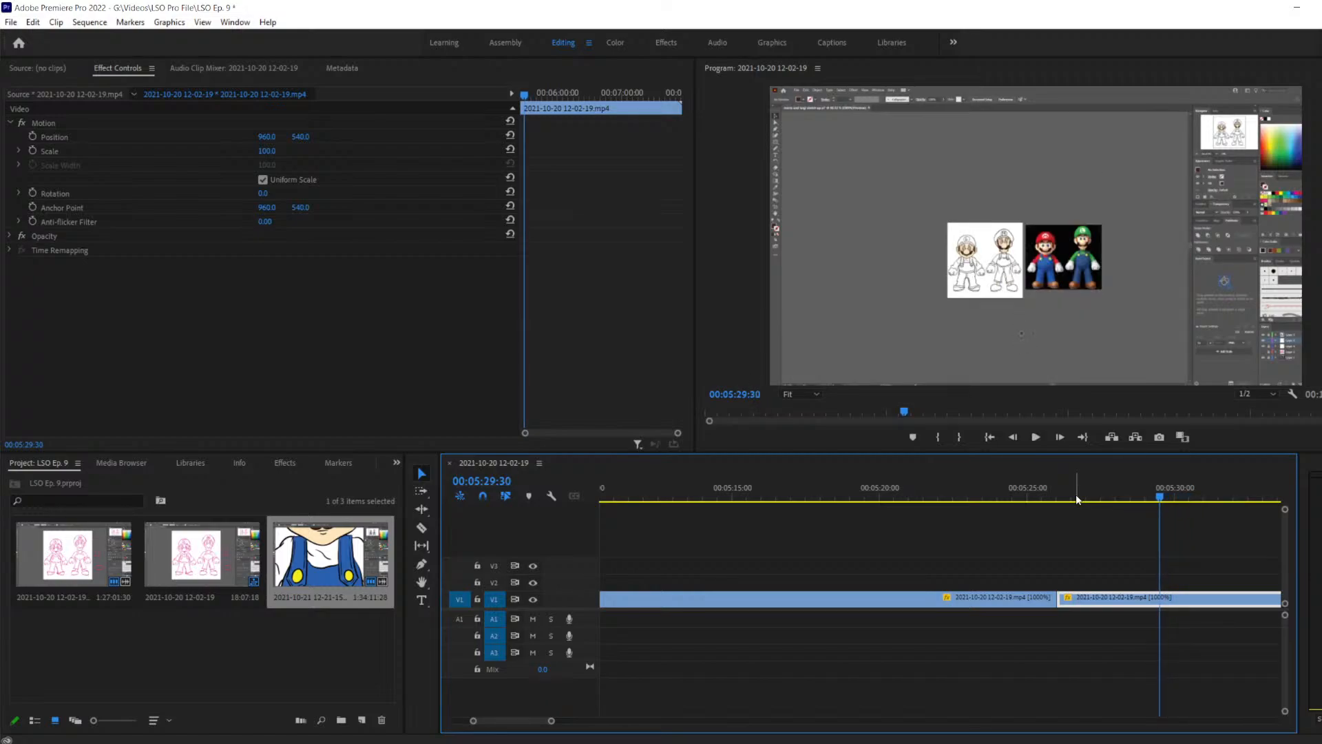
pyautogui.press('Left')
pyautogui.press('Left')
pyautogui.press('Left')
pyautogui.press('Left')
pyautogui.press('Left')
pyautogui.press('Left')
pyautogui.press('Left')
pyautogui.press('Left')
pyautogui.press('Left')
pyautogui.press('Left')
pyautogui.press('Left')
pyautogui.press('Left')
pyautogui.press('Left')
pyautogui.press('Left')
pyautogui.press('Left')
pyautogui.press('Left')
pyautogui.press('Left')
pyautogui.press('Left')
pyautogui.press('Left')
pyautogui.press('Left')
pyautogui.press('Right')
pyautogui.press('Right')
pyautogui.press('Right')
pyautogui.press('Right')
pyautogui.press('Right')
pyautogui.press('Right')
pyautogui.press('Right')
pyautogui.press('Right')
pyautogui.press('Right')
pyautogui.press('Right')
pyautogui.press('Right')
pyautogui.press('Right')
pyautogui.press('Right')
pyautogui.press('Right')
pyautogui.press('Right')
pyautogui.press('Right')
pyautogui.press('Right')
pyautogui.press('Right')
pyautogui.press('Right')
pyautogui.press('Right')
pyautogui.press('Right')
pyautogui.press('Right')
pyautogui.press('Left')
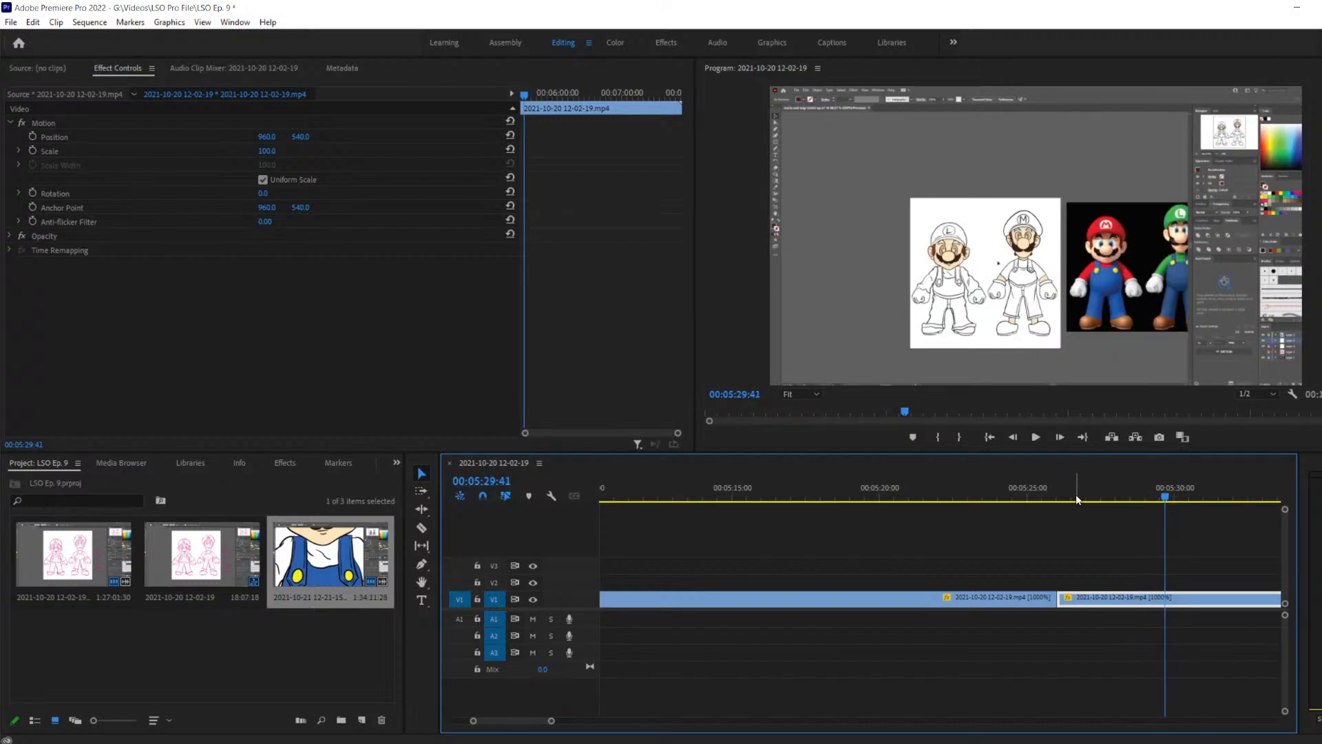
pyautogui.press('c')
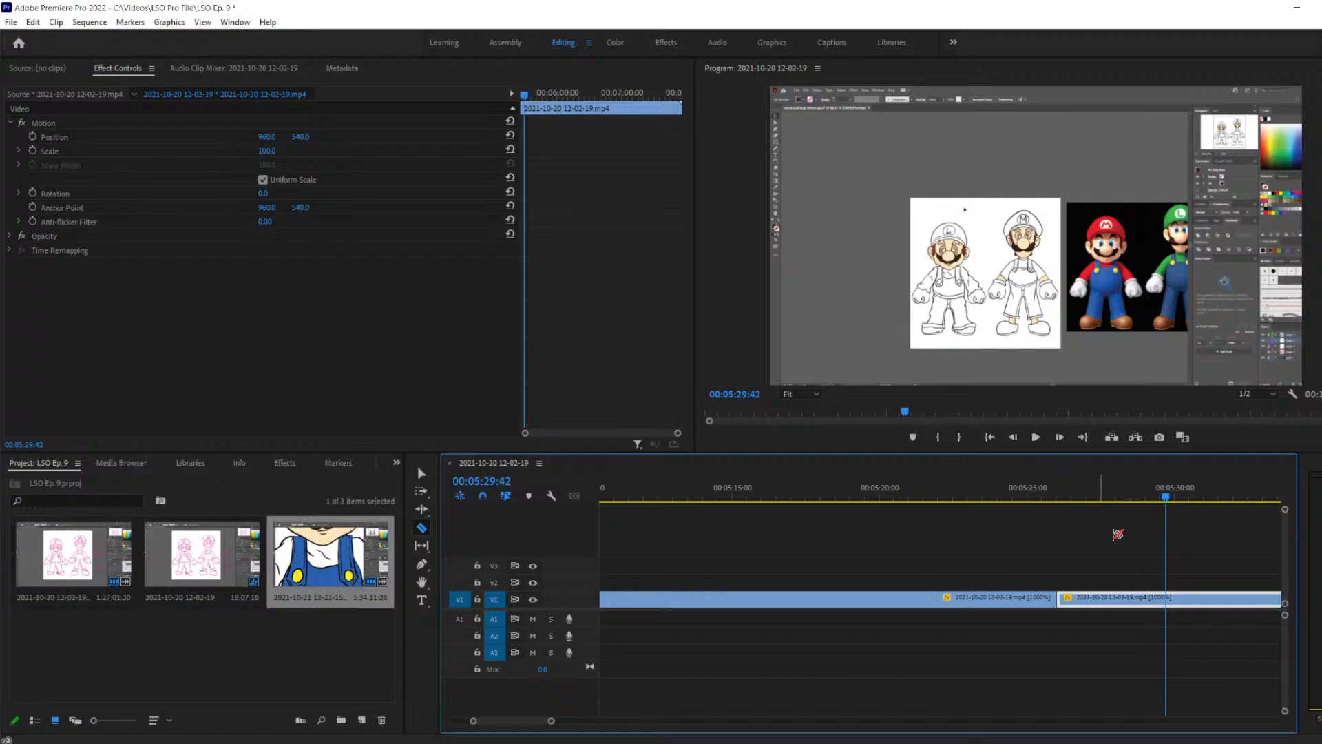
pyautogui.click(1167, 601)
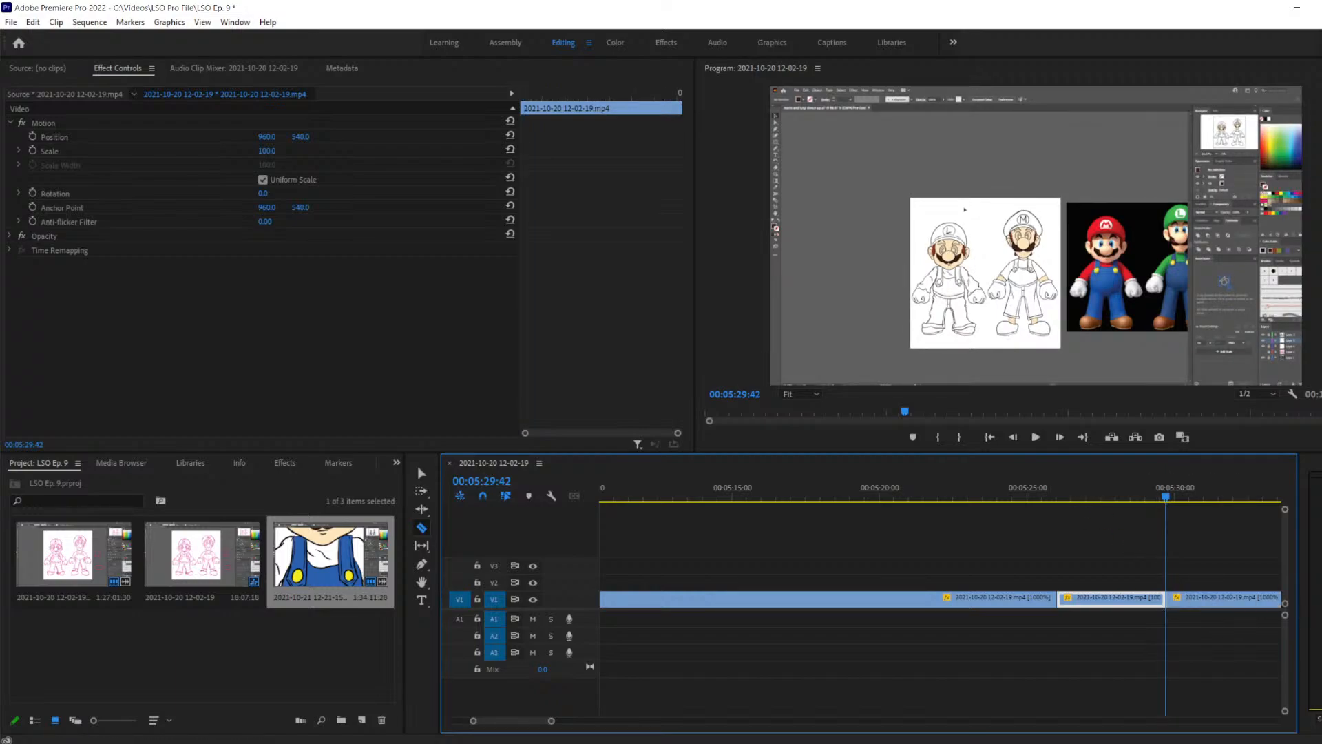
# Advance through the idle zoomed-out view of both characters to 00:05:33:10 and split the clip there with the Razor tool
pyautogui.press('space')
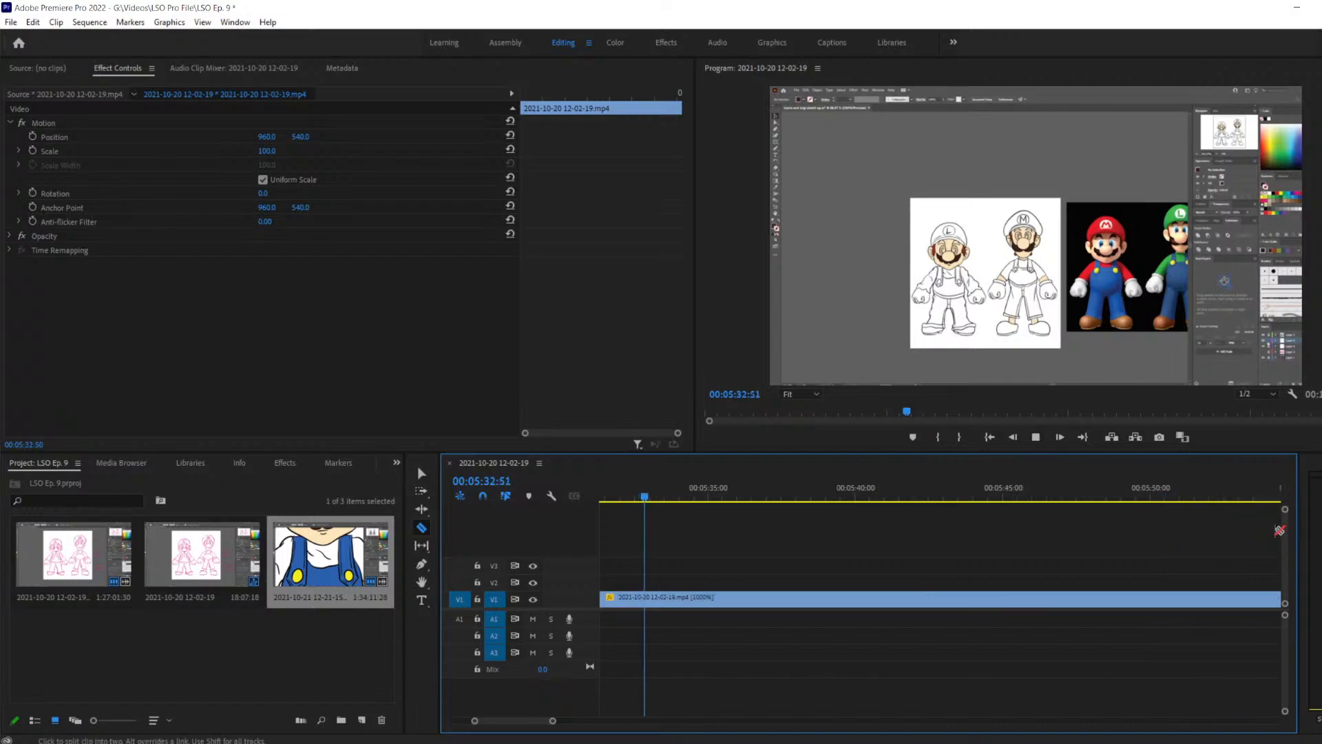
pyautogui.press('space')
pyautogui.press('Left')
pyautogui.press('Left')
pyautogui.press('Left')
pyautogui.press('Left')
pyautogui.press('Left')
pyautogui.press('Left')
pyautogui.press('Left')
pyautogui.press('Left')
pyautogui.press('Left')
pyautogui.press('Left')
pyautogui.press('Left')
pyautogui.press('Left')
pyautogui.press('Left')
pyautogui.press('Left')
pyautogui.press('Left')
pyautogui.press('Left')
pyautogui.press('Left')
pyautogui.press('Left')
pyautogui.press('Left')
pyautogui.press('Left')
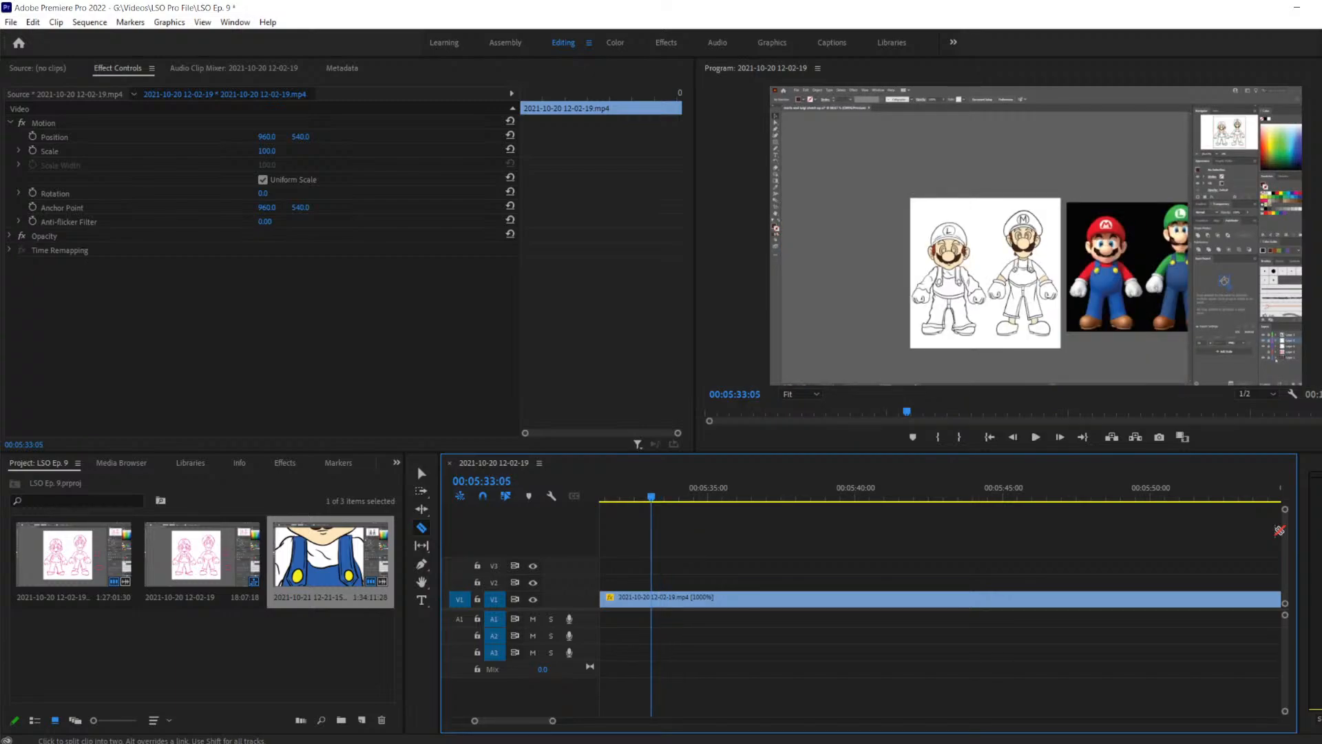
pyautogui.press('Right')
pyautogui.press('Right')
pyautogui.press('Right')
pyautogui.press('Right')
pyautogui.press('Right')
pyautogui.press('Right')
pyautogui.press('Right')
pyautogui.press('Right')
pyautogui.press('Right')
pyautogui.press('Right')
pyautogui.press('Right')
pyautogui.press('Right')
pyautogui.press('Right')
pyautogui.press('Right')
pyautogui.press('Right')
pyautogui.press('Right')
pyautogui.press('Right')
pyautogui.press('Left')
pyautogui.press('Left')
pyautogui.press('Left')
pyautogui.press('Left')
pyautogui.press('Left')
pyautogui.press('Left')
pyautogui.press('Left')
pyautogui.press('Left')
pyautogui.press('Left')
pyautogui.press('Left')
pyautogui.press('Left')
pyautogui.press('Left')
pyautogui.press('Left')
pyautogui.press('Left')
pyautogui.press('Left')
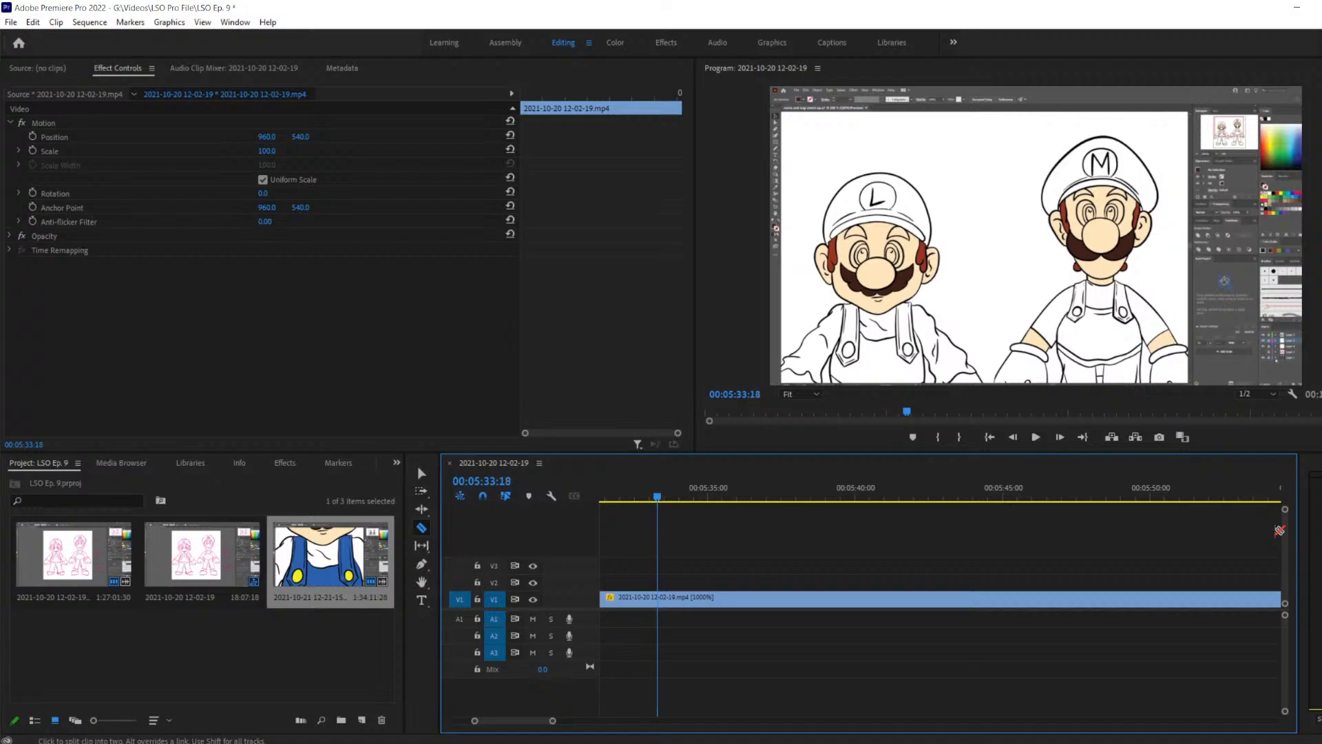
pyautogui.press('Left')
pyautogui.press('Left')
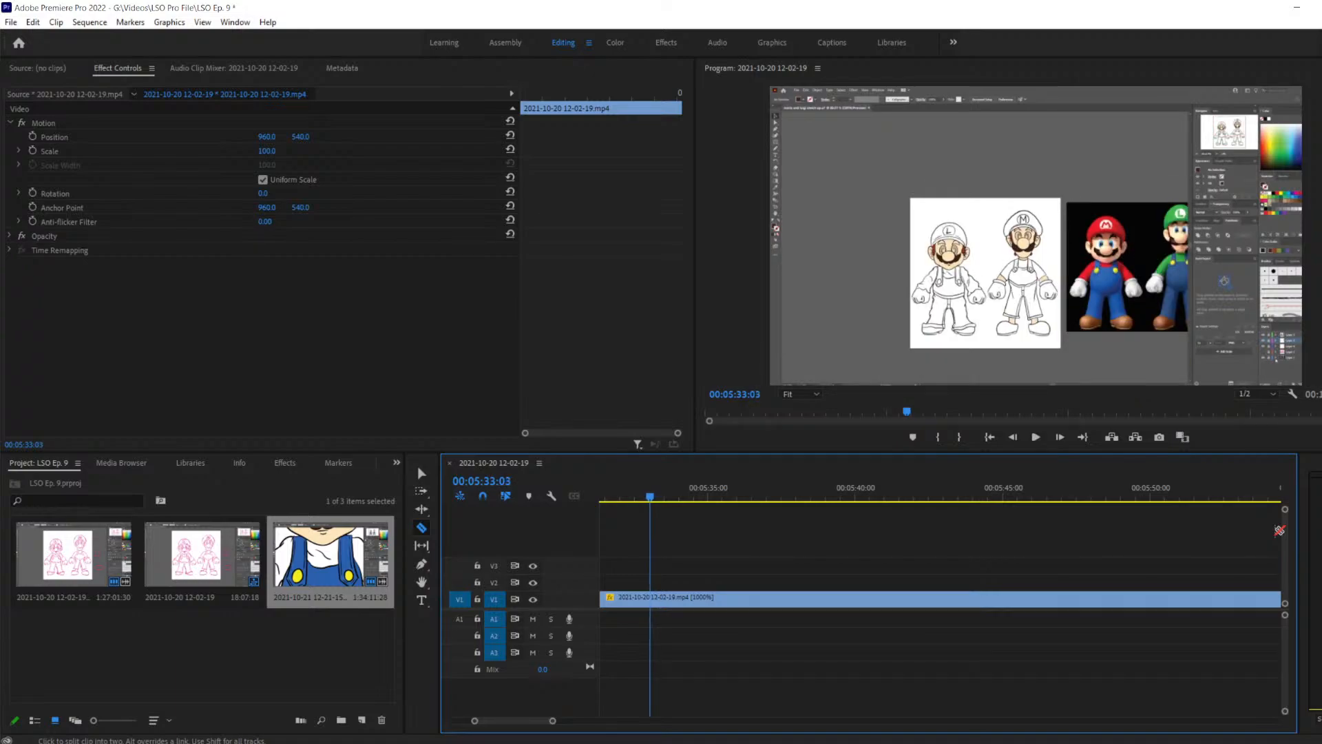
pyautogui.press('Right')
pyautogui.press('Right')
pyautogui.press('Right')
pyautogui.press('Right')
pyautogui.press('Right')
pyautogui.press('Right')
pyautogui.press('Right')
pyautogui.press('Right')
pyautogui.press('Left')
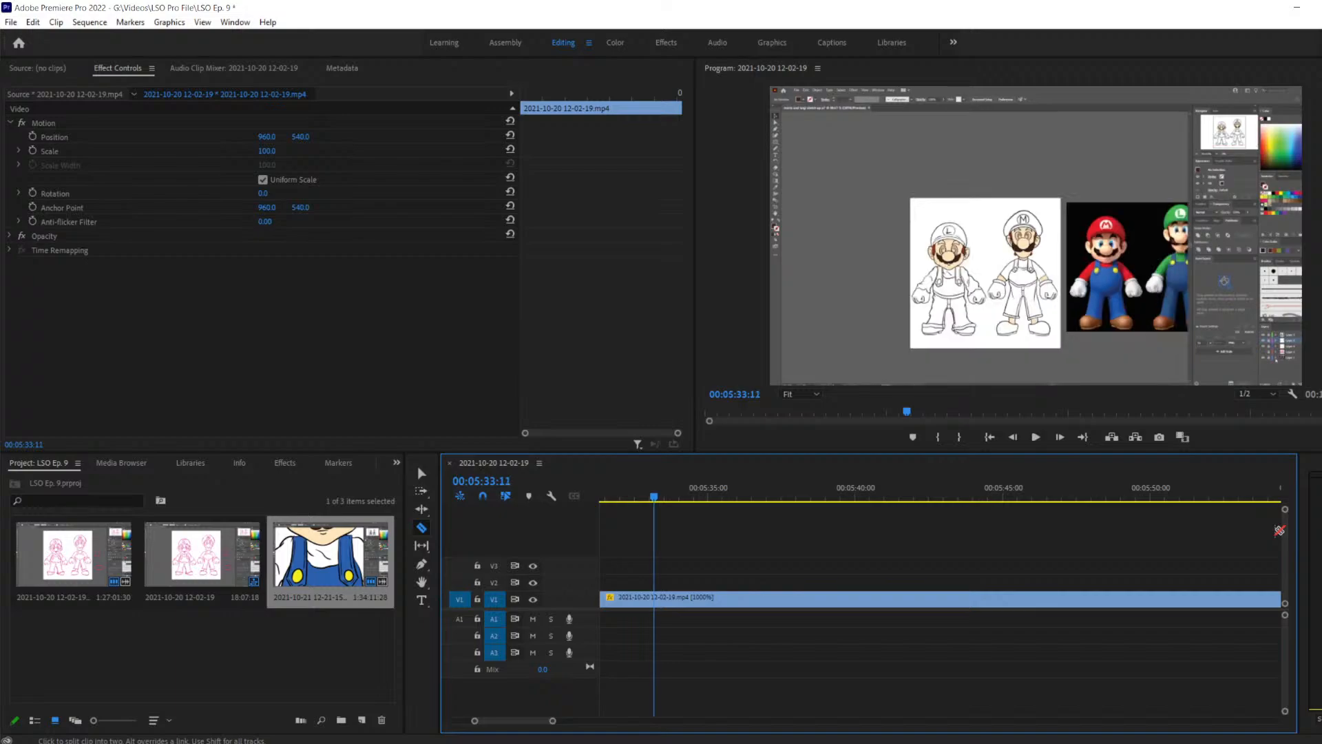
pyautogui.scroll(3, 902, 577)
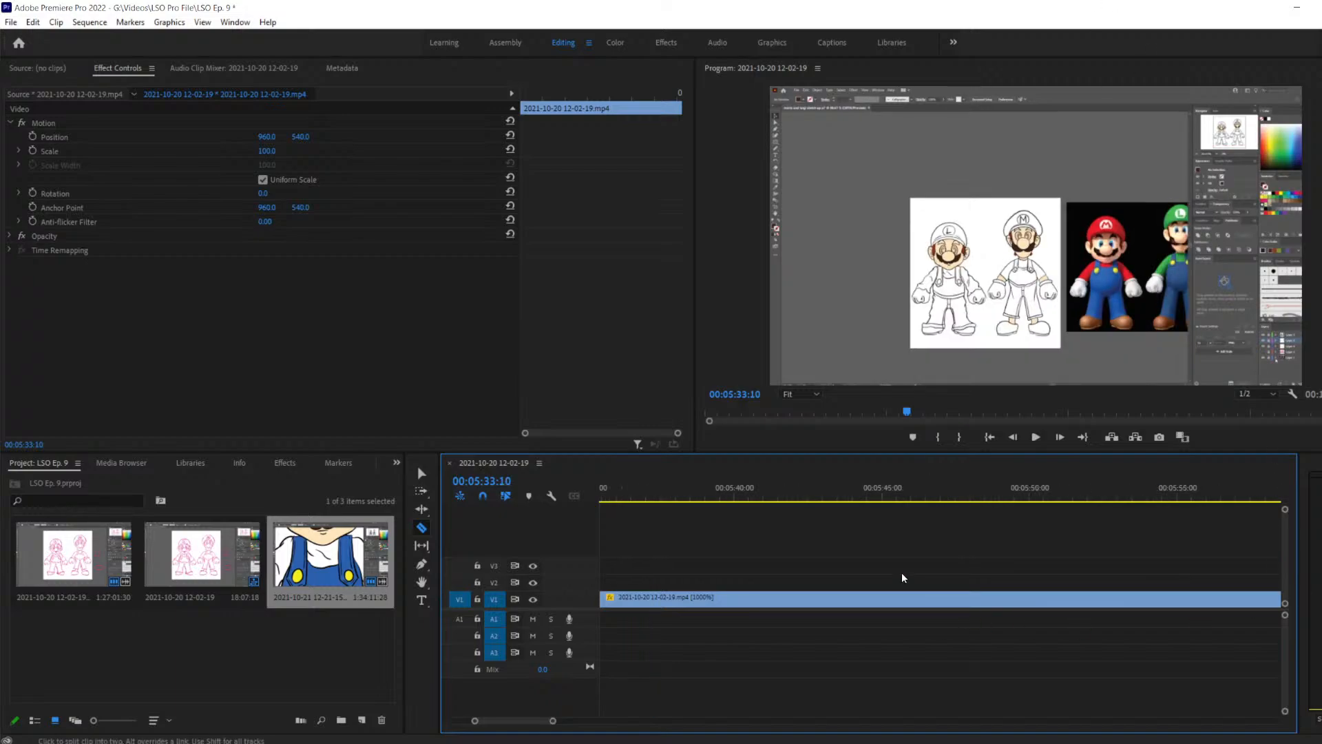
pyautogui.scroll(7, 864, 568)
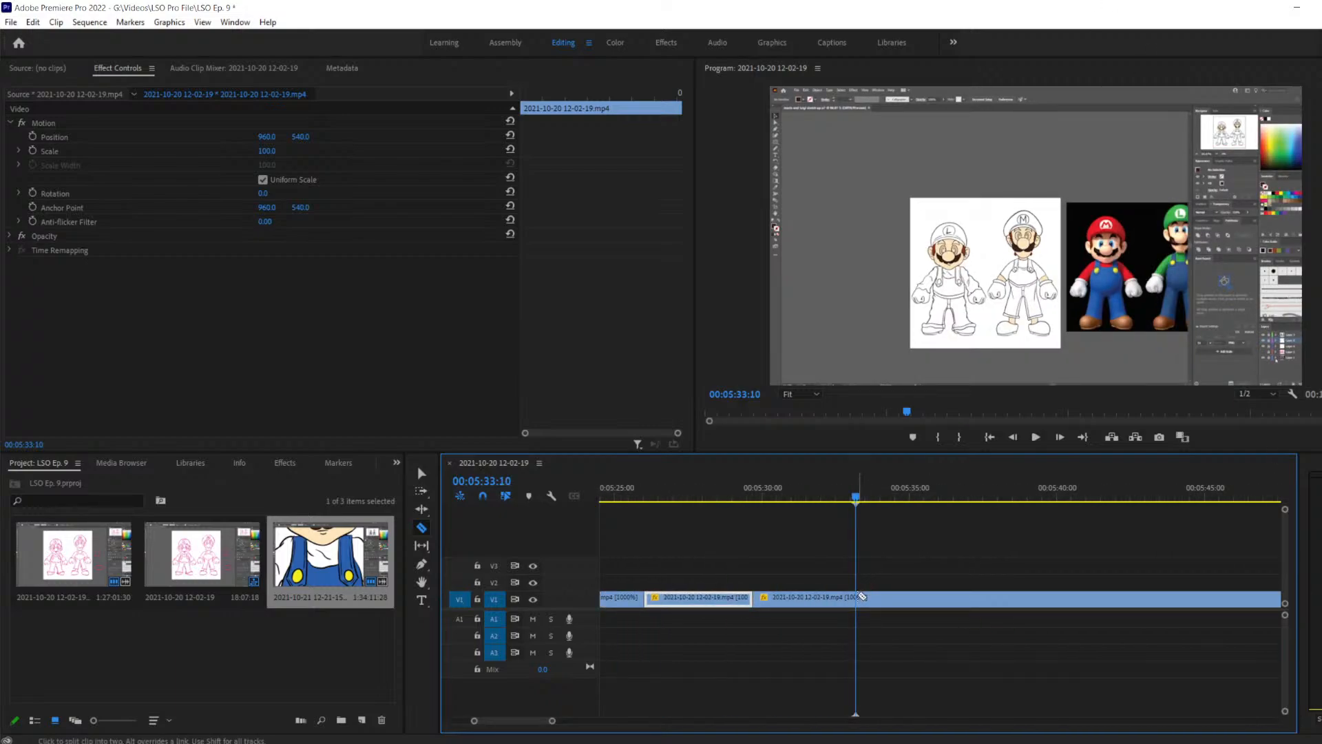
pyautogui.click(858, 596)
# Delete the segment between 00:05:29:42 and 00:05:33:10 and move the following clip back against the preceding one
pyautogui.press('v')
pyautogui.click(792, 597)
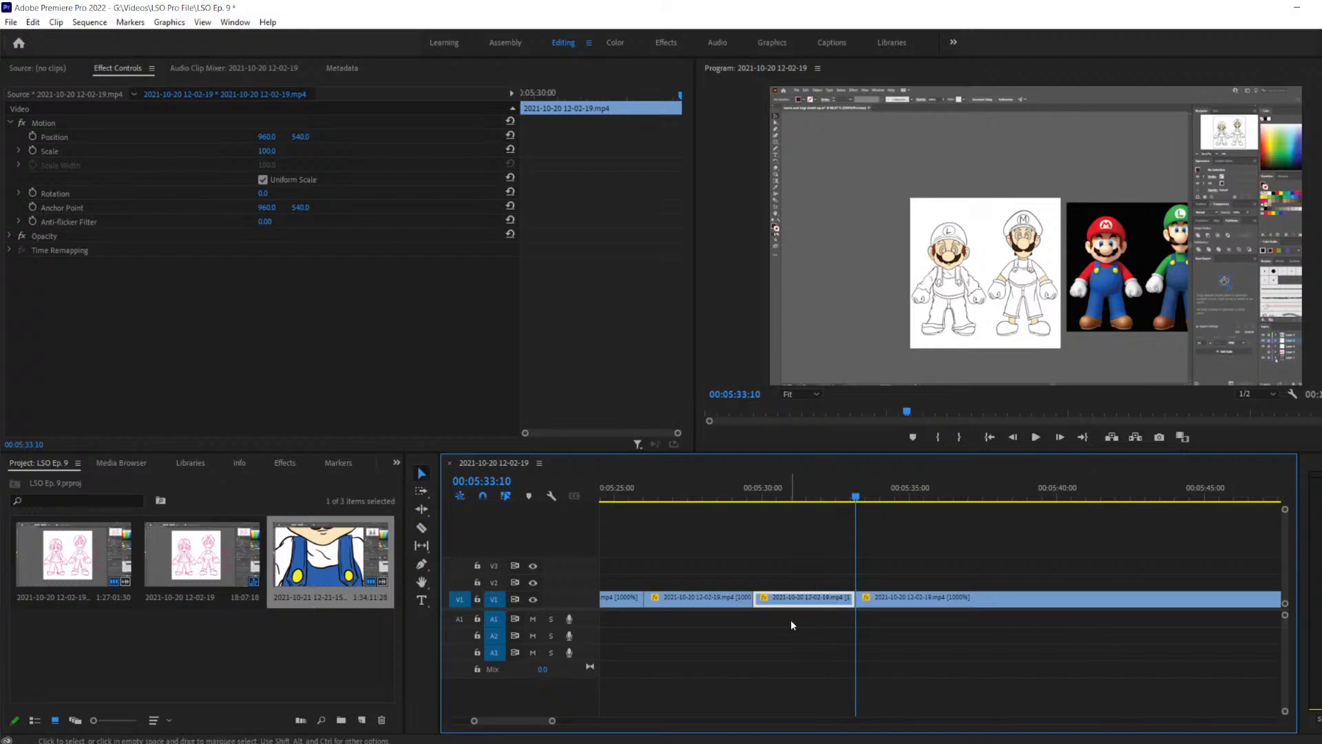
pyautogui.press('Delete')
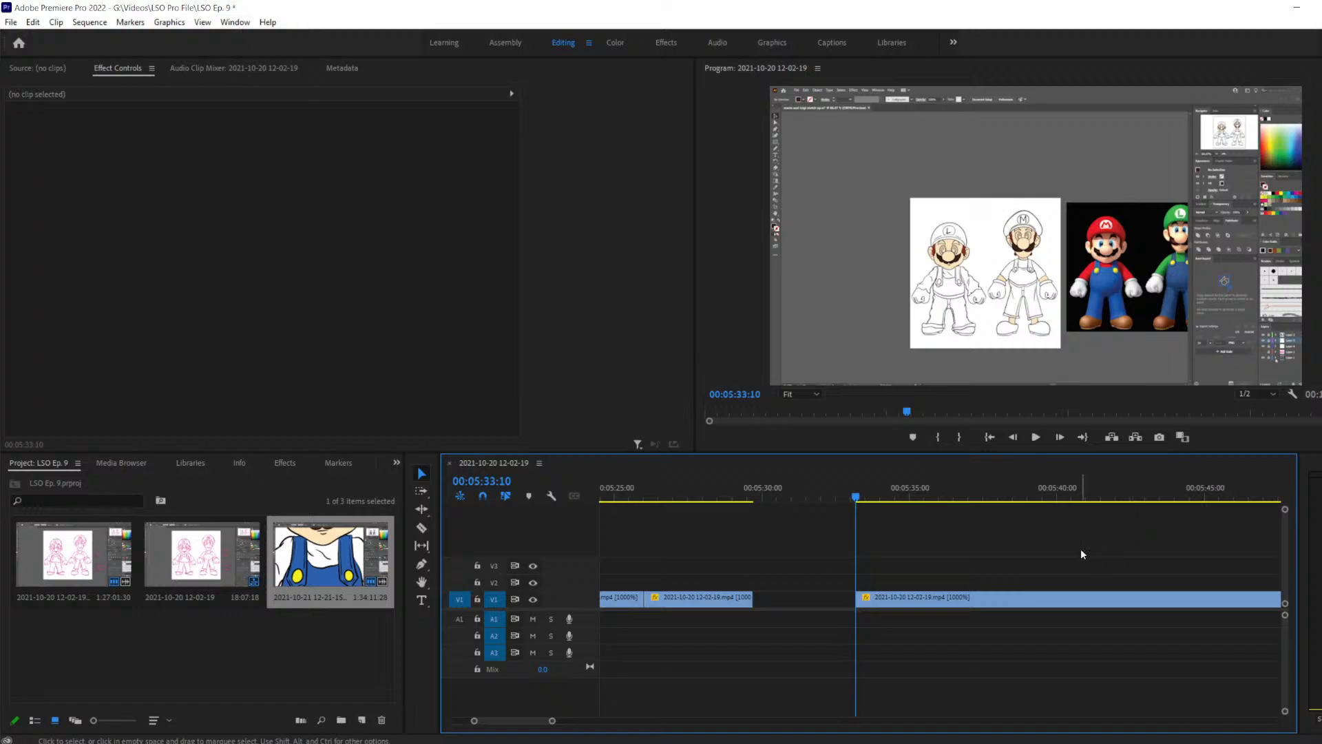
pyautogui.moveTo(869, 557); pyautogui.dragTo(785, 613)
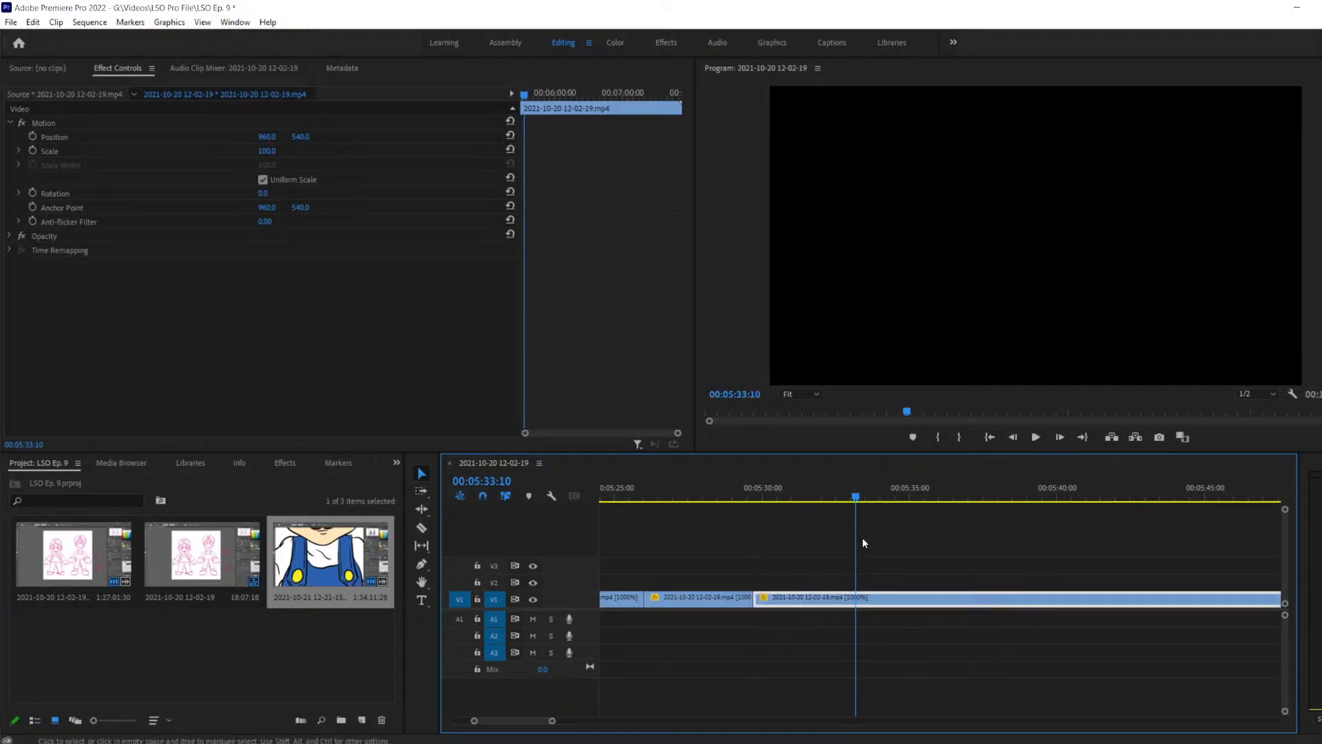
# Replay the sequence from 00:05:29:01 across the closed gap to 00:06:01:02 to check the join and look for the next idle stretch
pyautogui.click(733, 518)
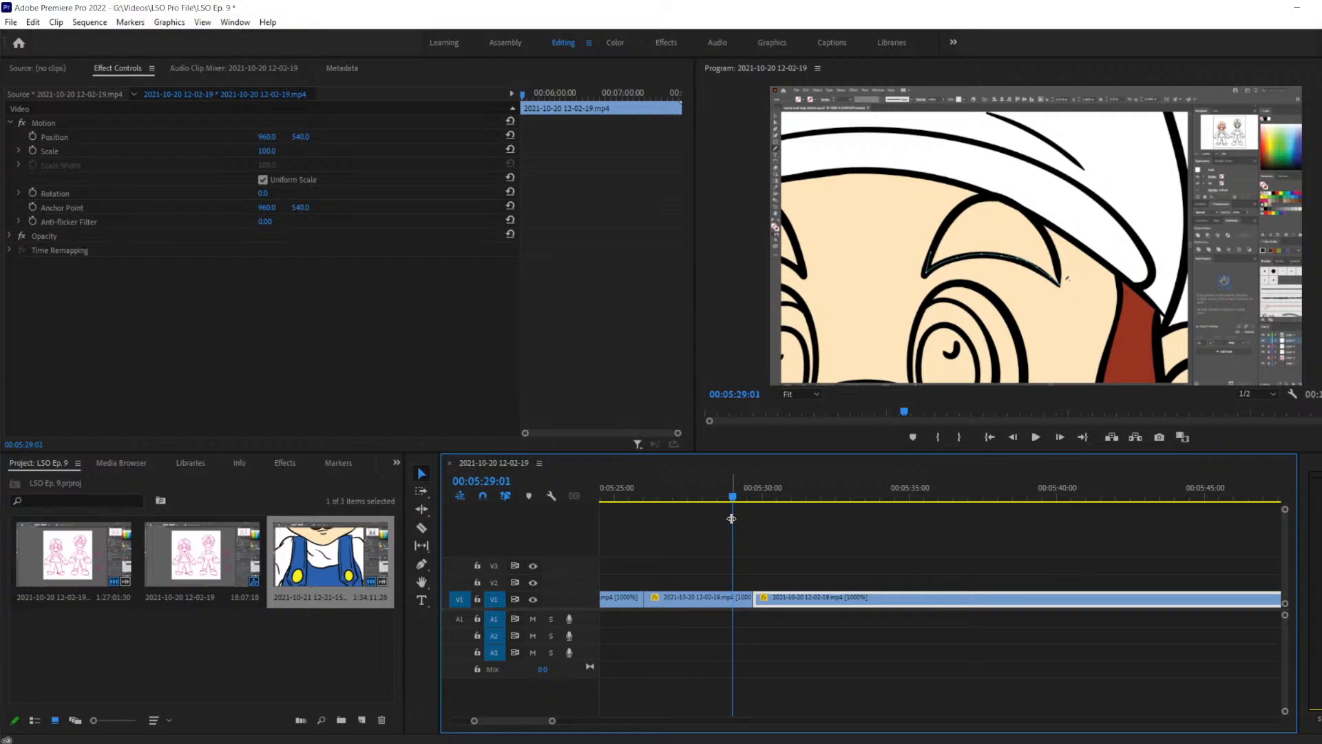
pyautogui.press('space')
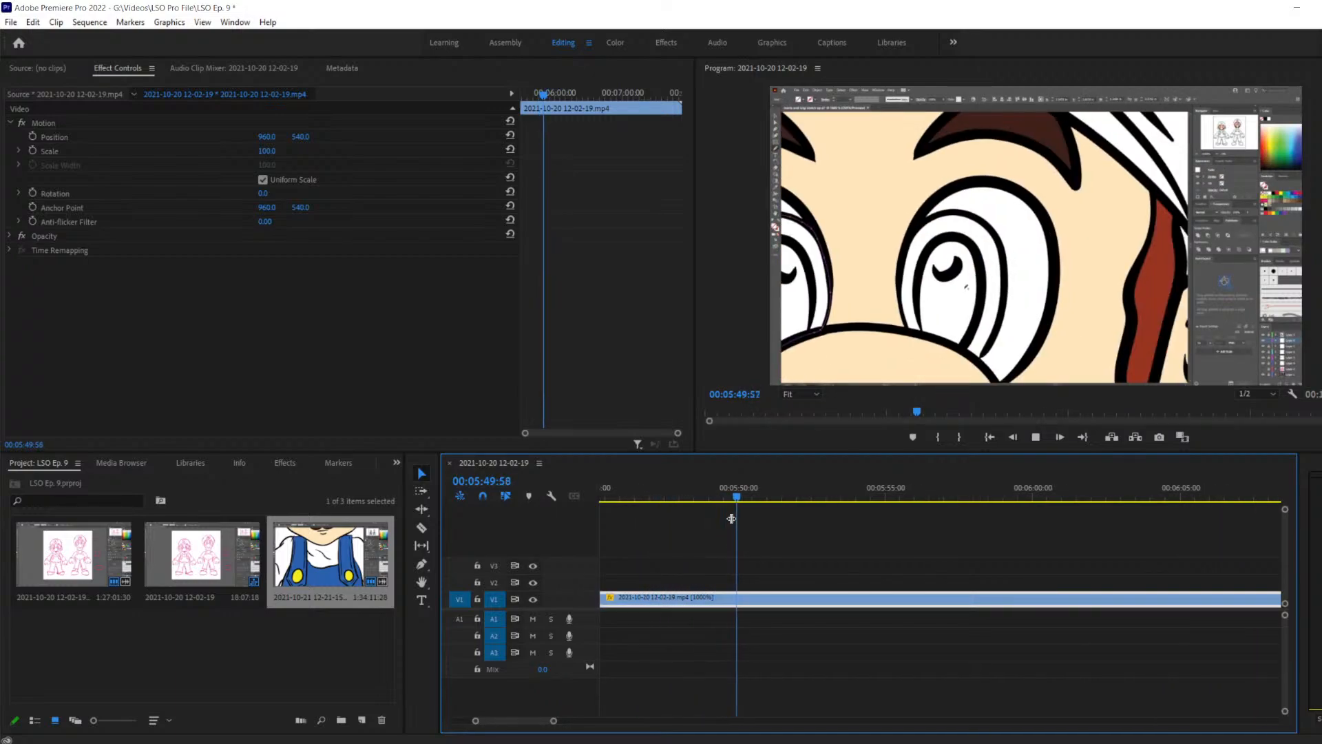
pyautogui.press('space')
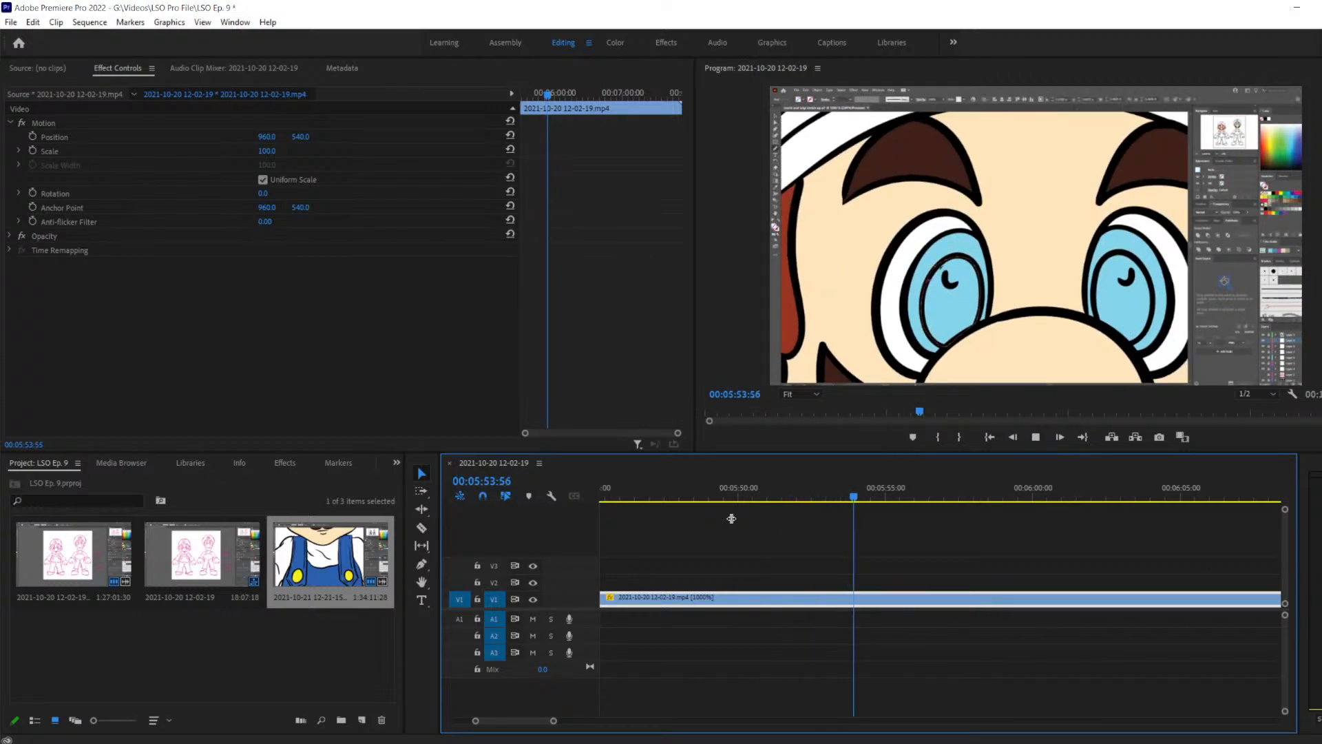
pyautogui.press('space')
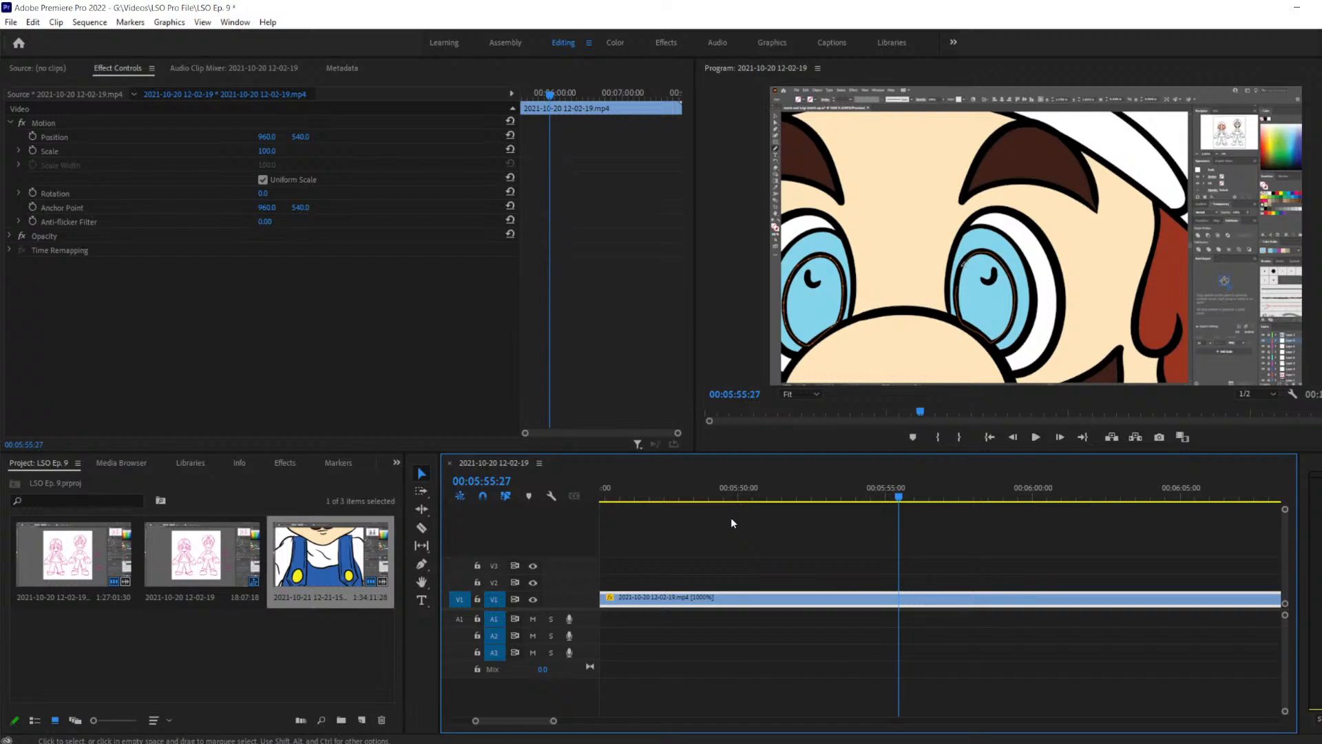
pyautogui.press('space')
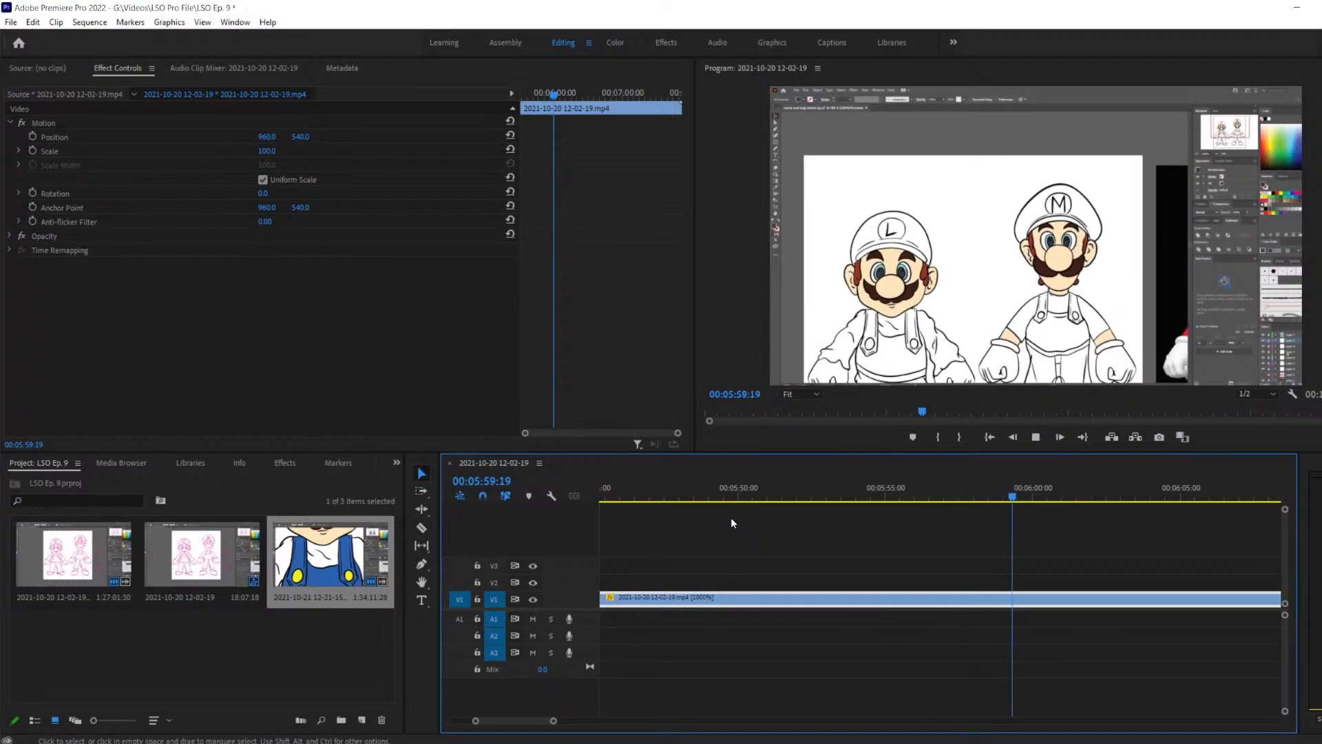
pyautogui.press('space')
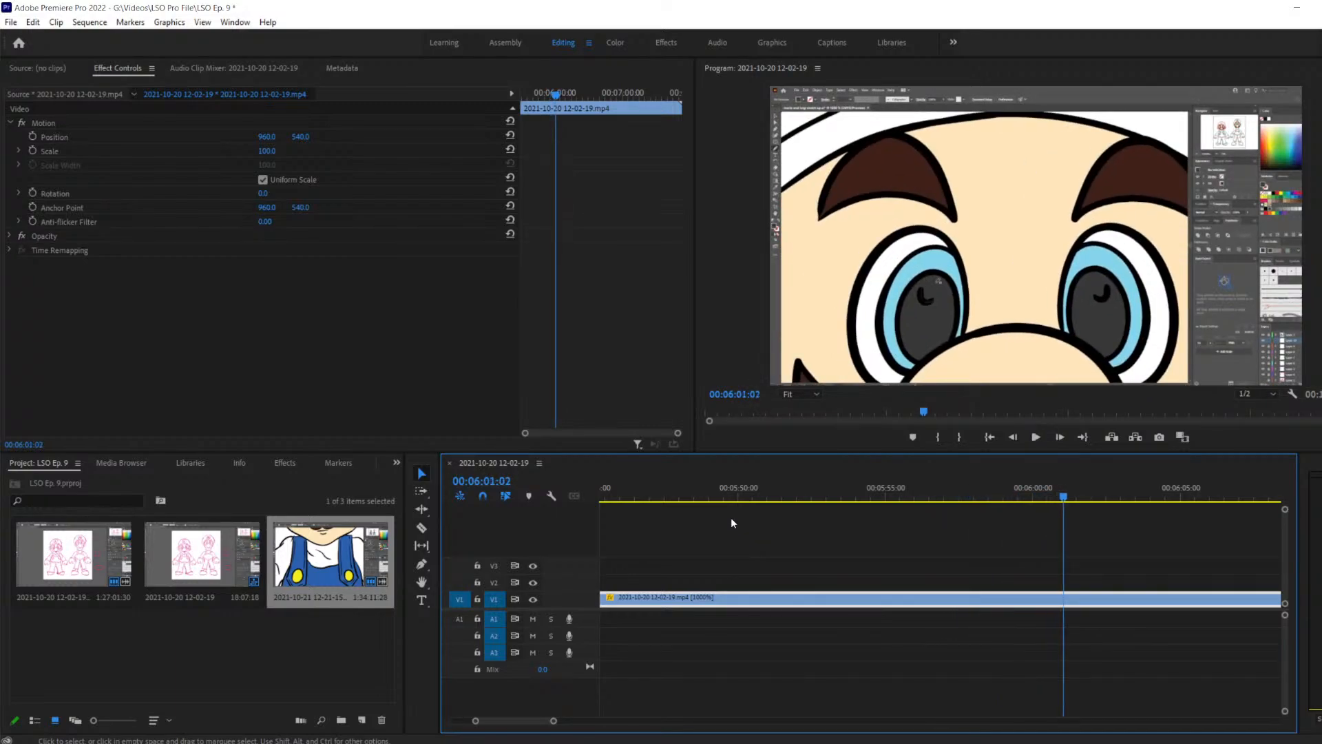
# Step back to the start of the idle view of both characters at 00:05:58:54 and split the clip there with the Razor tool
pyautogui.press('Left')
pyautogui.press('Left')
pyautogui.press('Left')
pyautogui.press('Left')
pyautogui.press('Left')
pyautogui.press('Left')
pyautogui.press('Left')
pyautogui.press('Left')
pyautogui.press('Left')
pyautogui.press('Left')
pyautogui.press('Left')
pyautogui.press('Left')
pyautogui.press('Left')
pyautogui.press('Left')
pyautogui.press('Left')
pyautogui.press('Left')
pyautogui.press('Left')
pyautogui.press('Left')
pyautogui.press('Left')
pyautogui.press('Left')
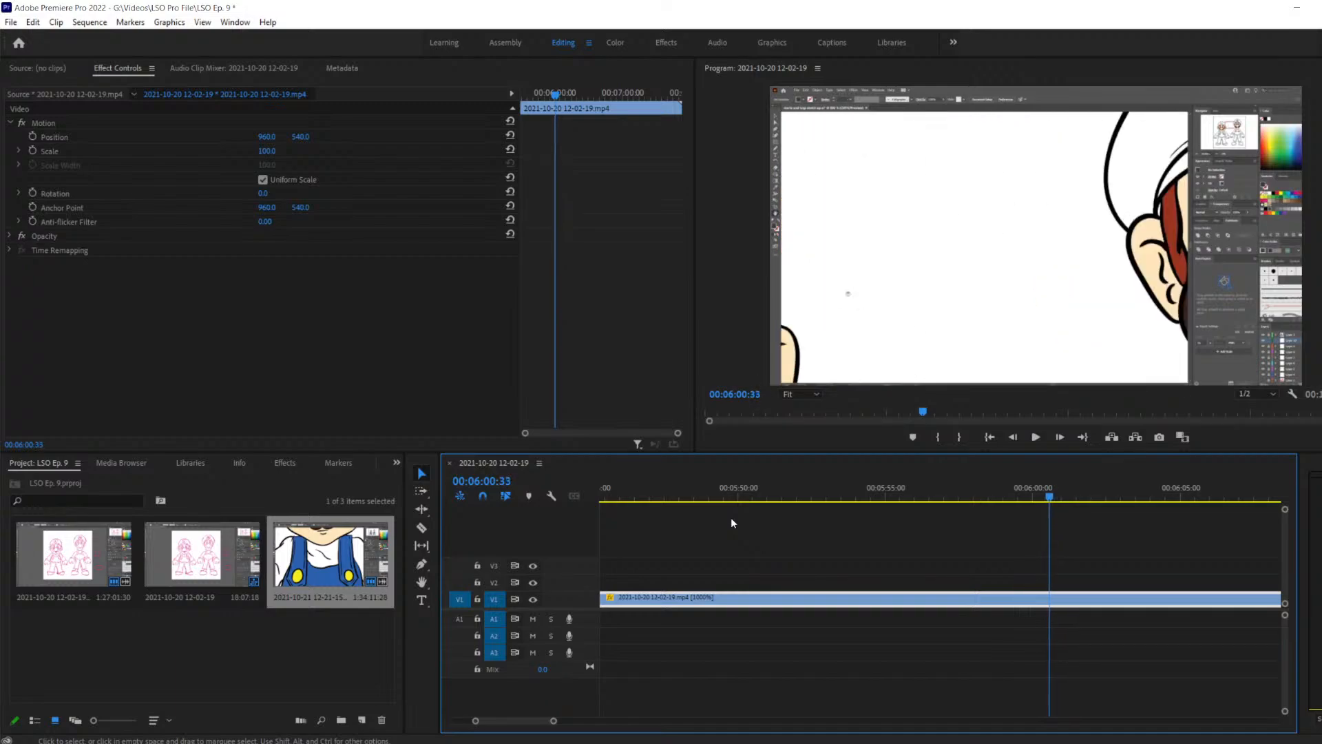
pyautogui.press('Left')
pyautogui.press('Left')
pyautogui.press('Left')
pyautogui.press('Left')
pyautogui.press('Left')
pyautogui.press('Left')
pyautogui.press('Left')
pyautogui.press('Left')
pyautogui.press('Left')
pyautogui.press('Left')
pyautogui.press('Left')
pyautogui.press('Left')
pyautogui.press('Left')
pyautogui.press('Left')
pyautogui.press('Left')
pyautogui.press('Left')
pyautogui.press('Left')
pyautogui.press('Left')
pyautogui.press('Left')
pyautogui.press('Left')
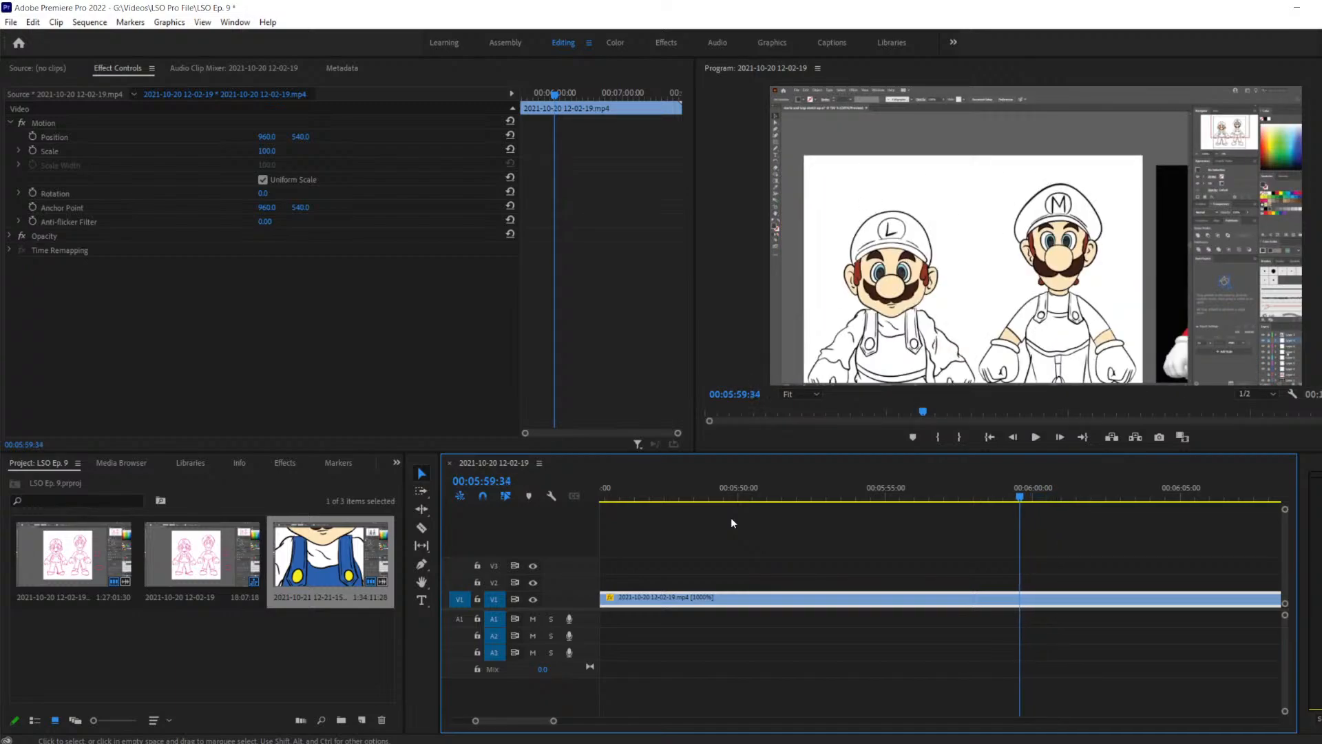
pyautogui.press('Left')
pyautogui.press('Left')
pyautogui.press('Left')
pyautogui.press('Left')
pyautogui.press('Left')
pyautogui.press('Left')
pyautogui.press('Left')
pyautogui.press('Left')
pyautogui.press('Left')
pyautogui.press('Left')
pyautogui.press('Left')
pyautogui.press('Left')
pyautogui.press('Left')
pyautogui.press('Left')
pyautogui.press('Left')
pyautogui.press('Left')
pyautogui.press('Left')
pyautogui.press('Left')
pyautogui.press('Left')
pyautogui.press('Left')
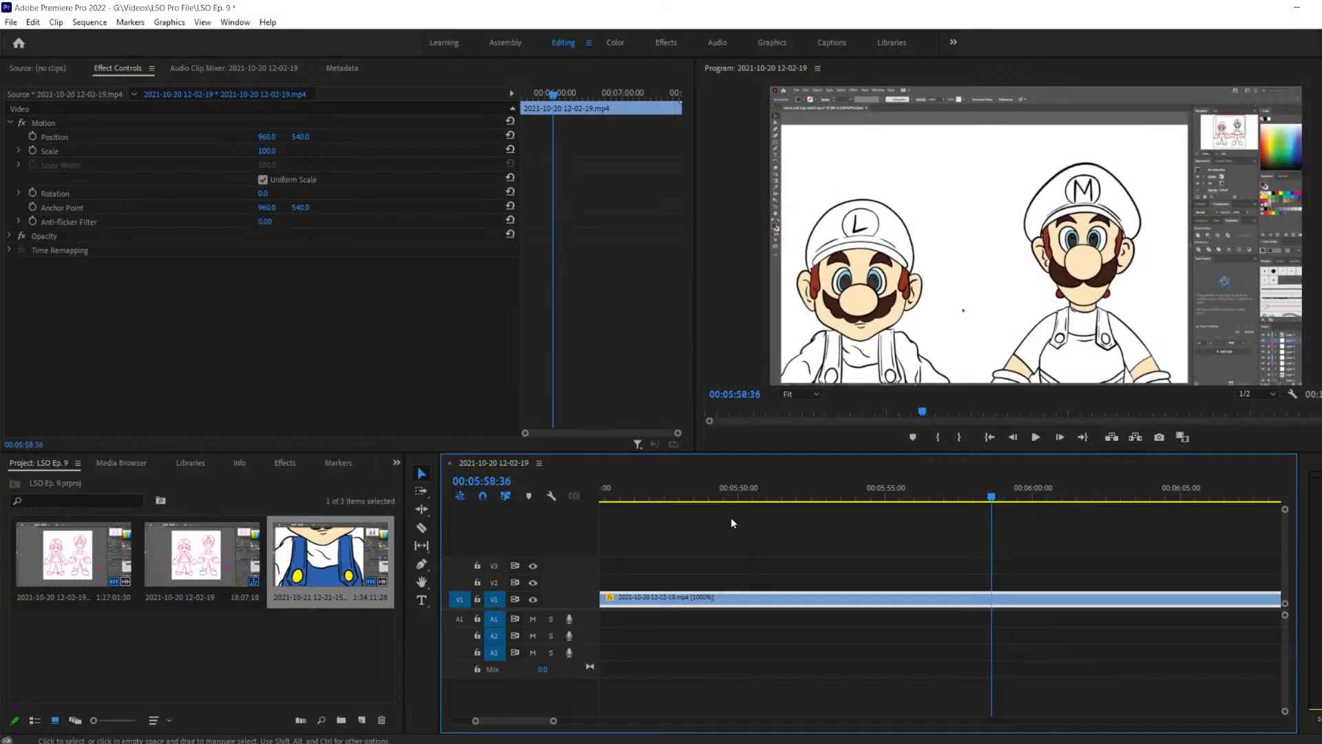
pyautogui.press('Right')
pyautogui.press('Right')
pyautogui.press('Right')
pyautogui.press('Right')
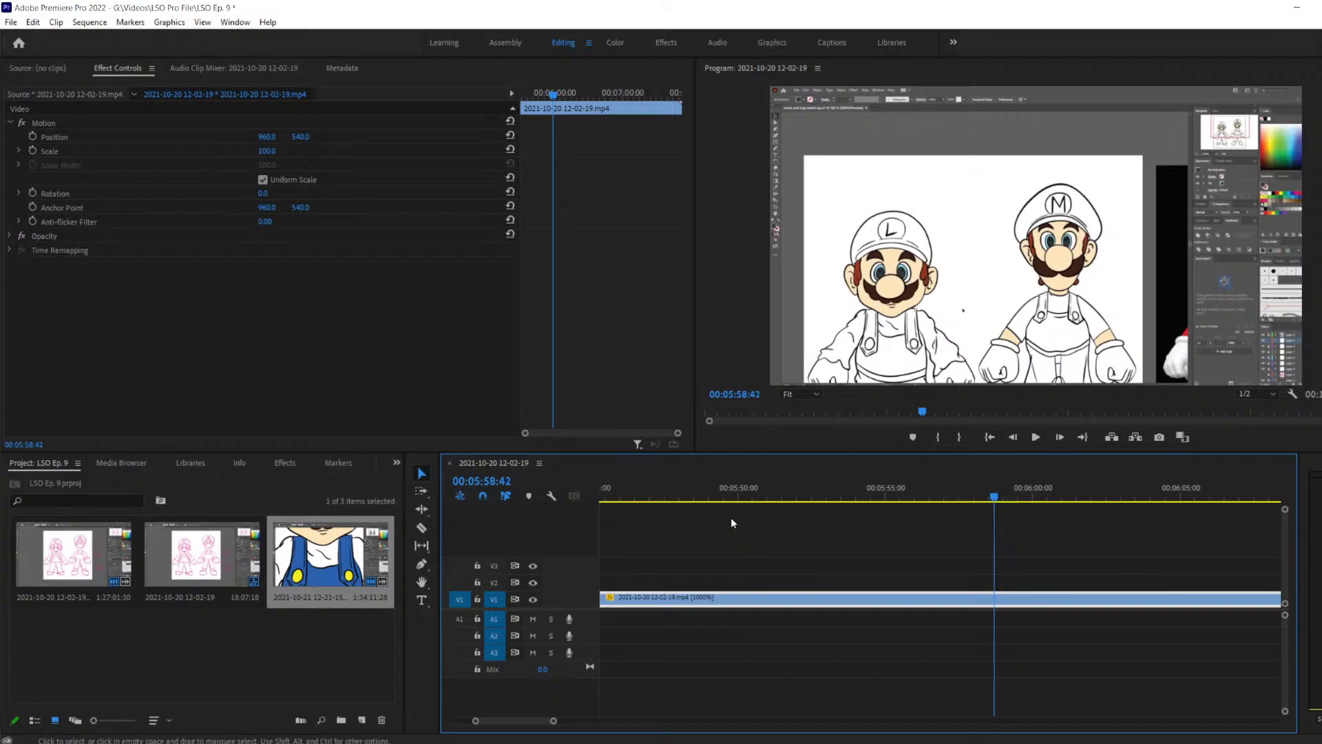
pyautogui.press('Right')
pyautogui.press('Right')
pyautogui.press('Right')
pyautogui.press('Right')
pyautogui.press('Right')
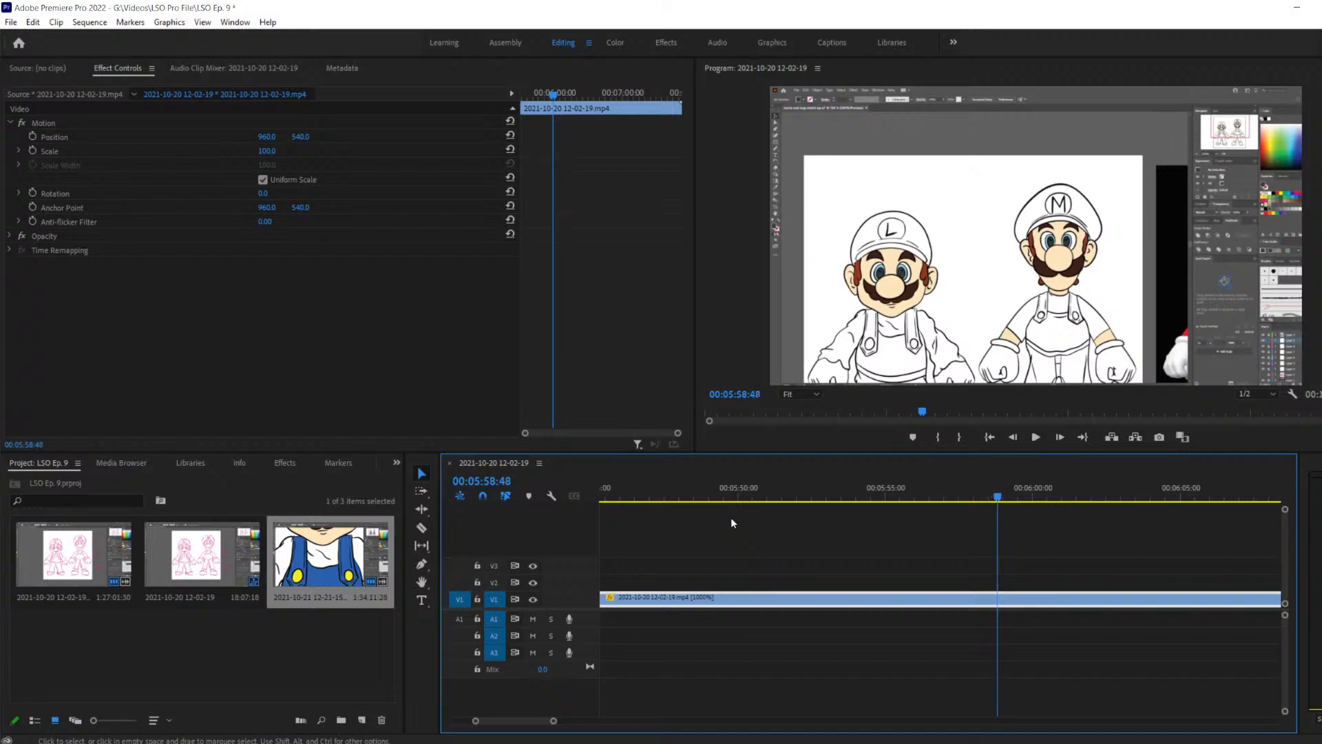
pyautogui.press('Right')
pyautogui.press('Right')
pyautogui.press('Right')
pyautogui.press('Right')
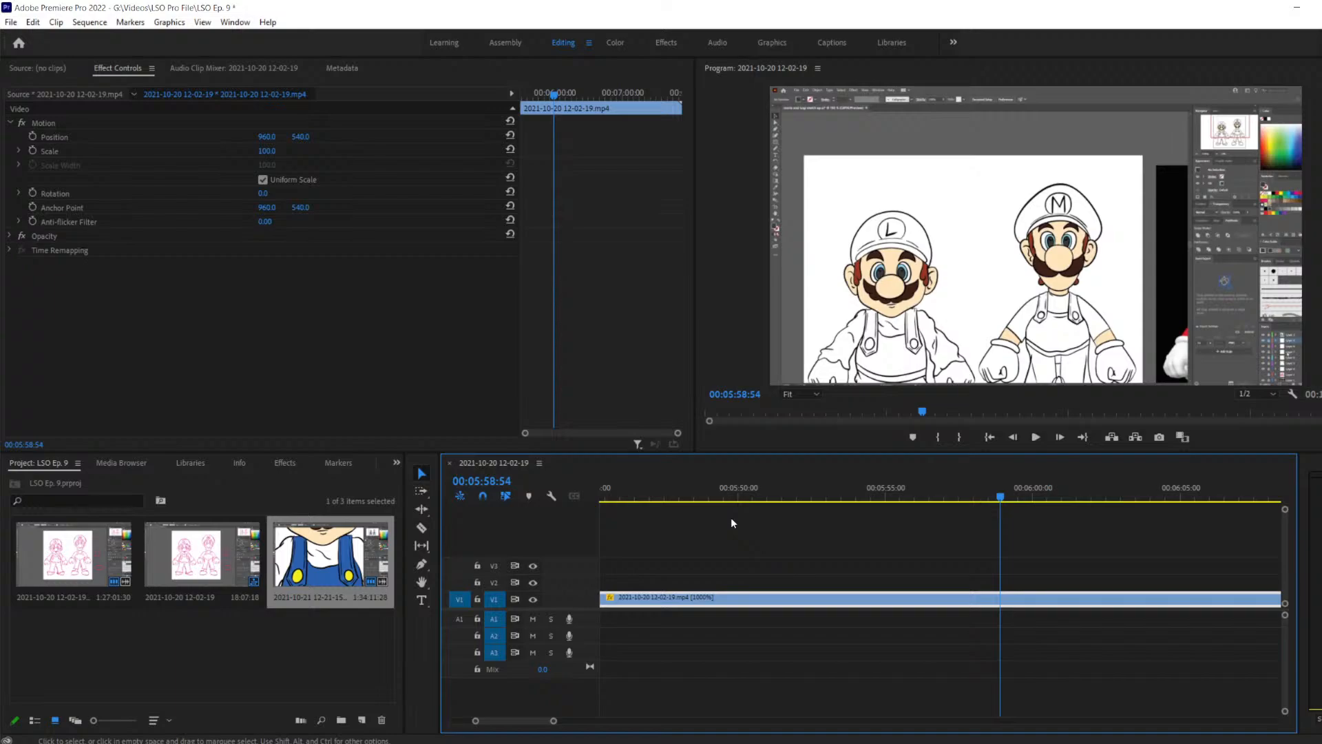
pyautogui.press('Left')
pyautogui.press('Right')
pyautogui.press('c')
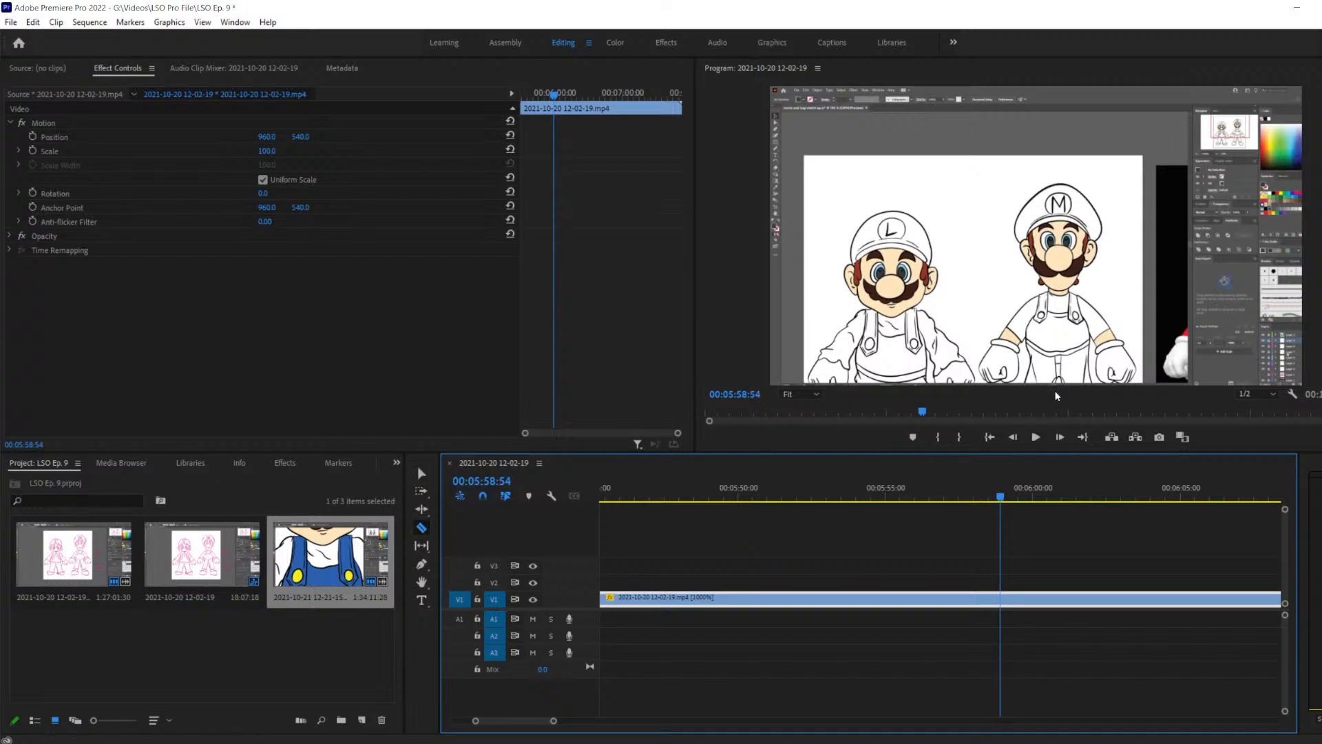
pyautogui.click(1001, 599)
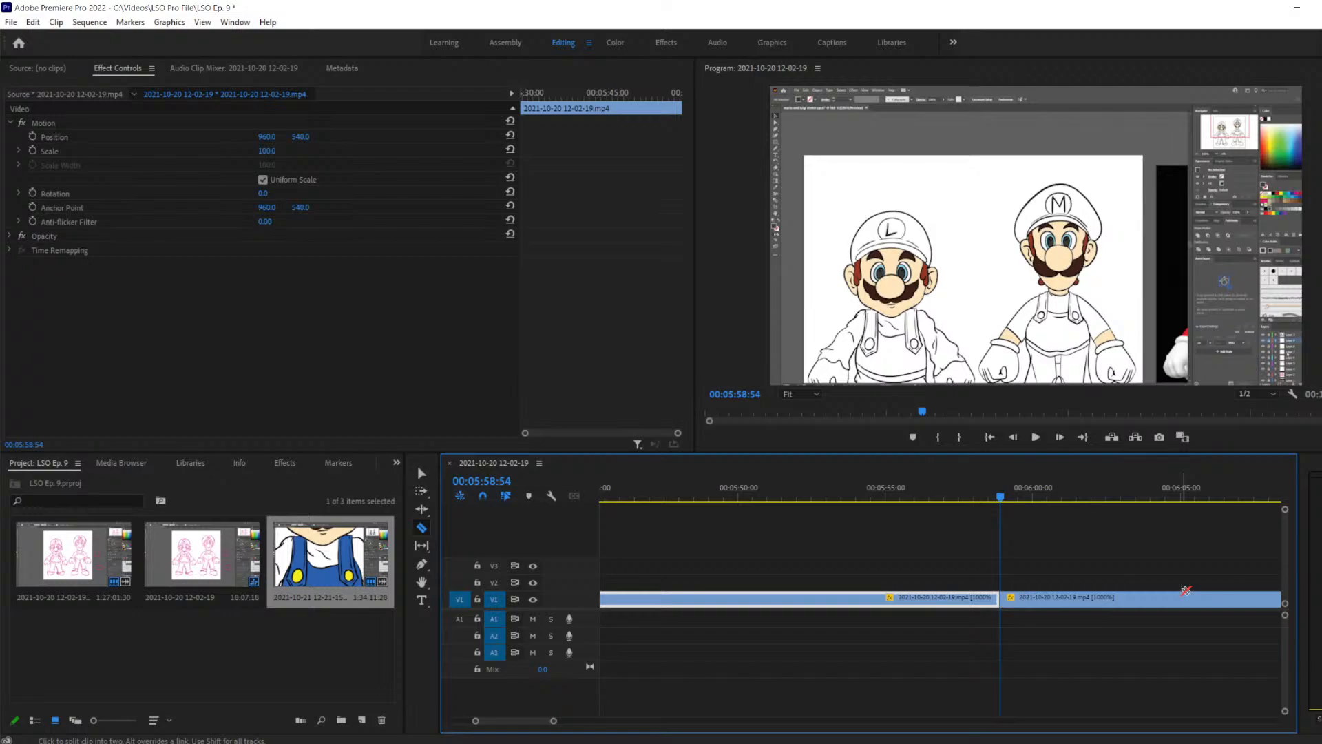
# Find the end of the idle view of both characters at 00:06:00:29 and split the clip there with the Razor tool
pyautogui.press('space')
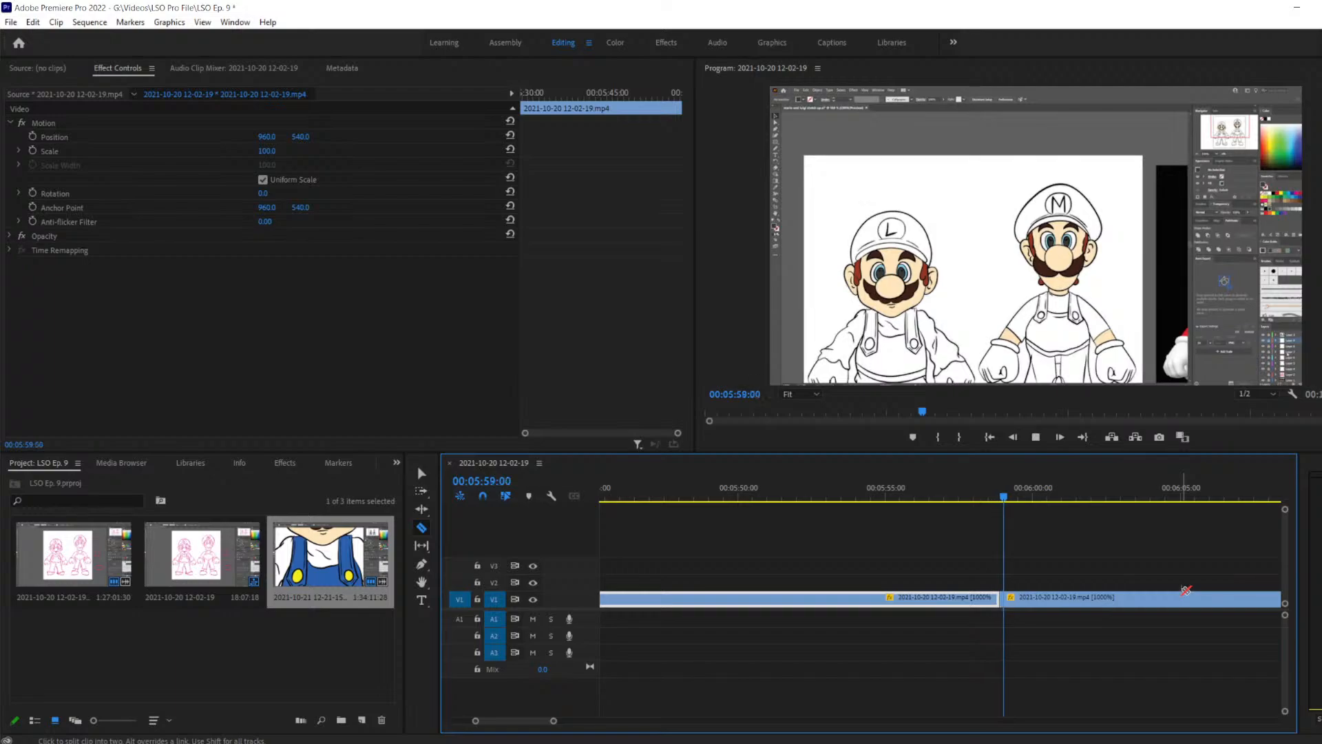
pyautogui.press('space')
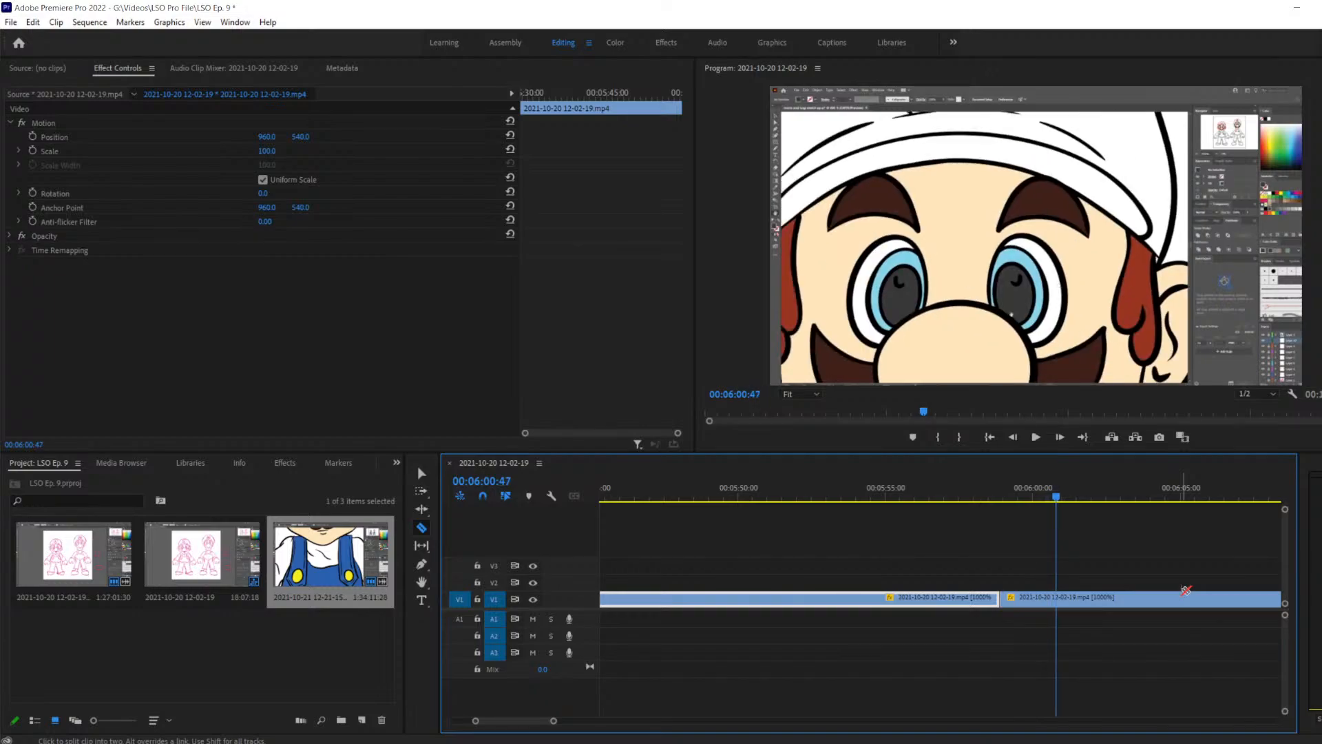
pyautogui.press('Left')
pyautogui.press('Left')
pyautogui.press('Left')
pyautogui.press('Left')
pyautogui.press('Left')
pyautogui.press('Left')
pyautogui.press('Left')
pyautogui.press('Left')
pyautogui.press('Left')
pyautogui.press('Left')
pyautogui.press('Left')
pyautogui.press('Left')
pyautogui.press('Left')
pyautogui.press('Left')
pyautogui.press('Left')
pyautogui.press('Left')
pyautogui.press('Left')
pyautogui.press('Left')
pyautogui.press('Left')
pyautogui.press('Left')
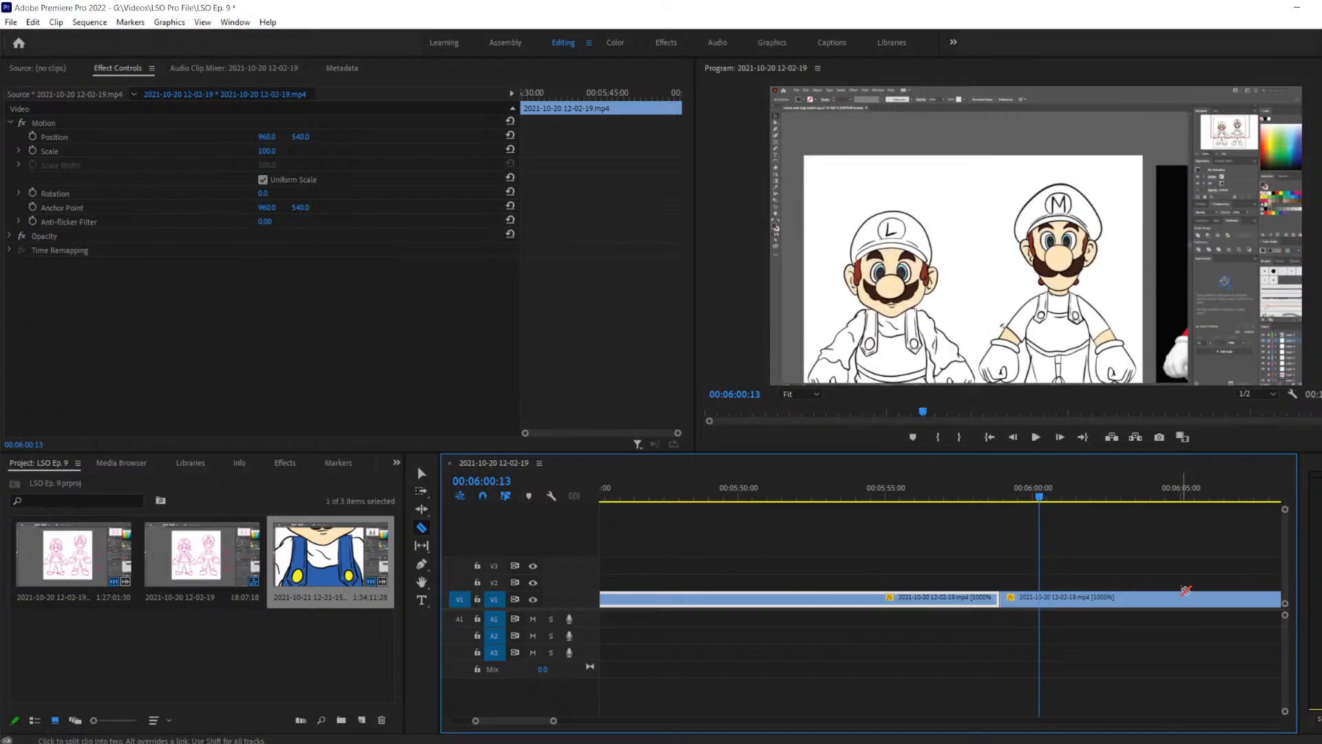
pyautogui.press('Left')
pyautogui.press('Left')
pyautogui.press('Left')
pyautogui.press('Right')
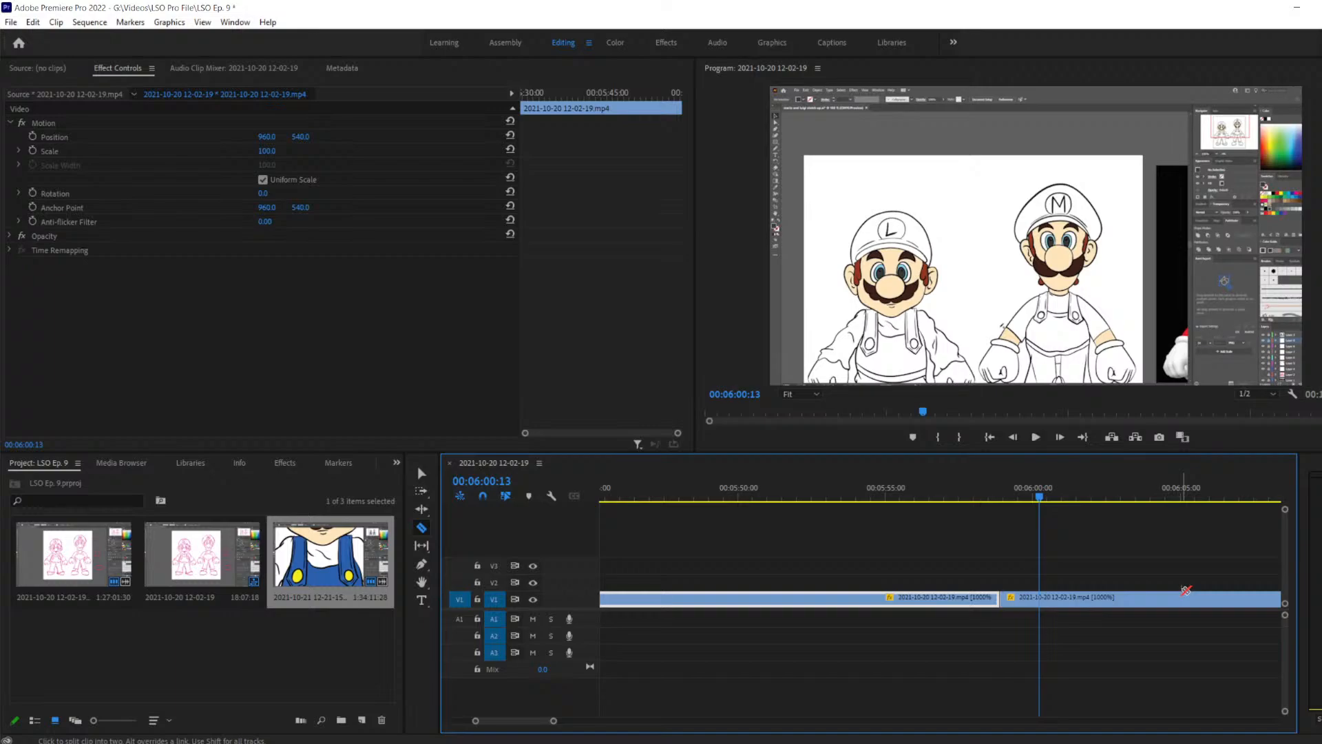
pyautogui.write('0')
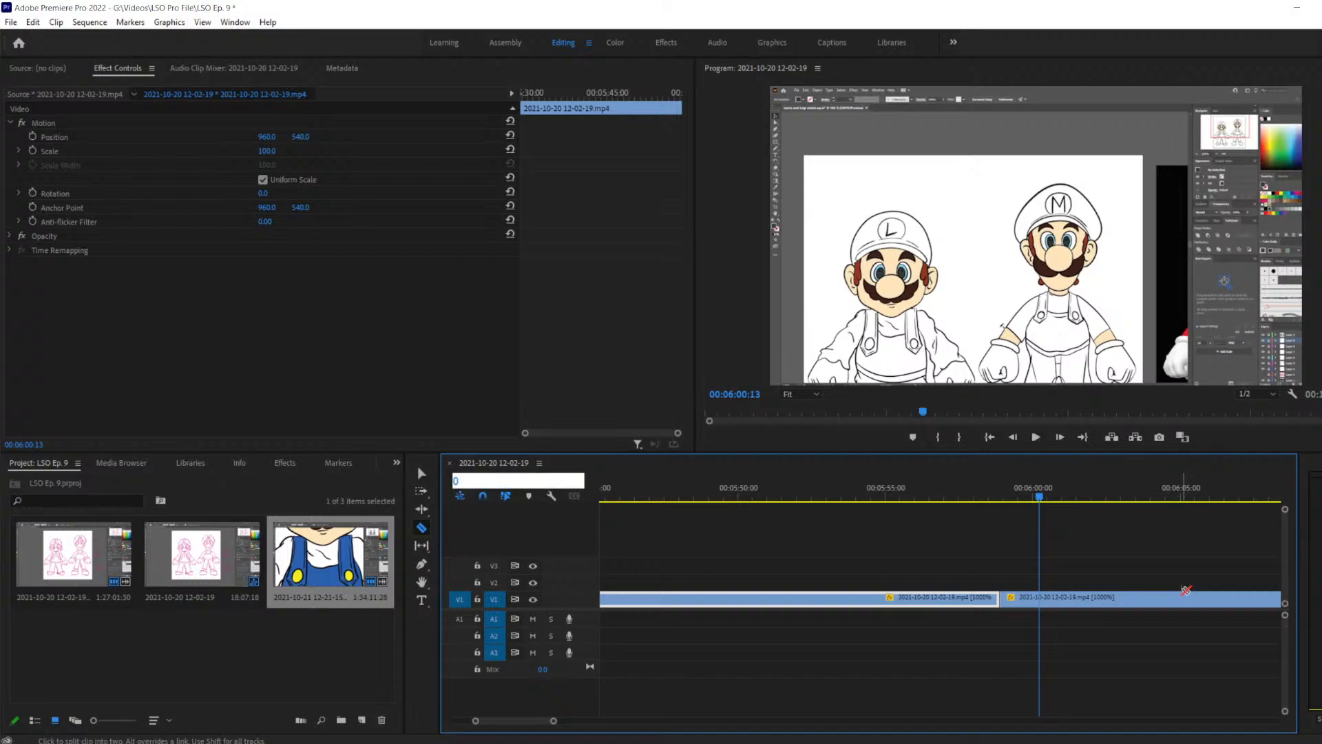
pyautogui.press('Left')
pyautogui.press('Right')
pyautogui.press('Right')
pyautogui.press('Right')
pyautogui.press('Right')
pyautogui.press('Right')
pyautogui.press('Right')
pyautogui.press('Right')
pyautogui.press('Right')
pyautogui.press('Right')
pyautogui.press('Right')
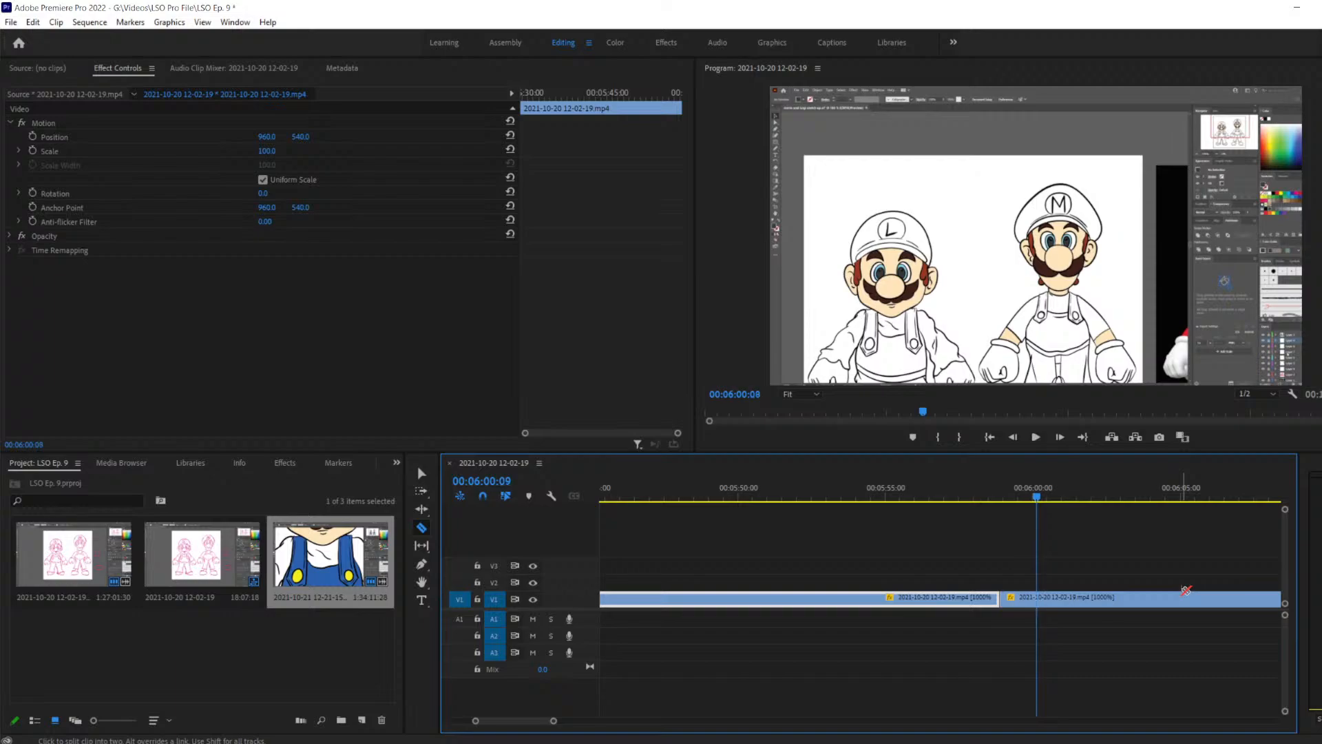
pyautogui.press('Right')
pyautogui.press('Right')
pyautogui.press('Right')
pyautogui.press('Right')
pyautogui.press('Right')
pyautogui.press('Right')
pyautogui.press('Right')
pyautogui.press('Right')
pyautogui.press('Right')
pyautogui.press('Right')
pyautogui.press('Right')
pyautogui.press('Right')
pyautogui.press('Right')
pyautogui.press('Left')
pyautogui.press('Left')
pyautogui.press('Left')
pyautogui.press('Left')
pyautogui.press('Left')
pyautogui.press('Left')
pyautogui.press('Left')
pyautogui.press('Left')
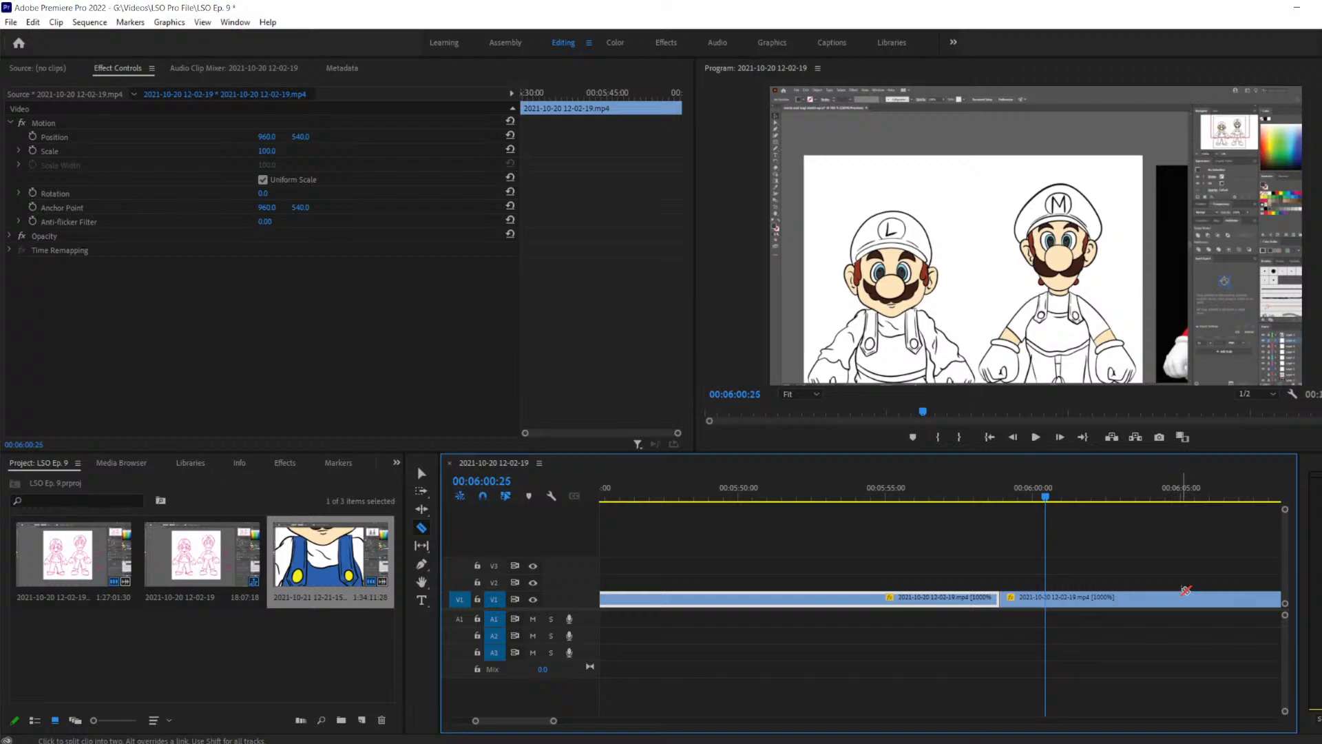
pyautogui.press('Right')
pyautogui.press('Right')
pyautogui.press('Right')
pyautogui.press('Right')
pyautogui.press('Right')
pyautogui.press('Left')
pyautogui.click(1048, 596)
# Delete the segment between 00:05:58:54 and 00:06:00:29 and move the following clip back against the preceding one
pyautogui.press('v')
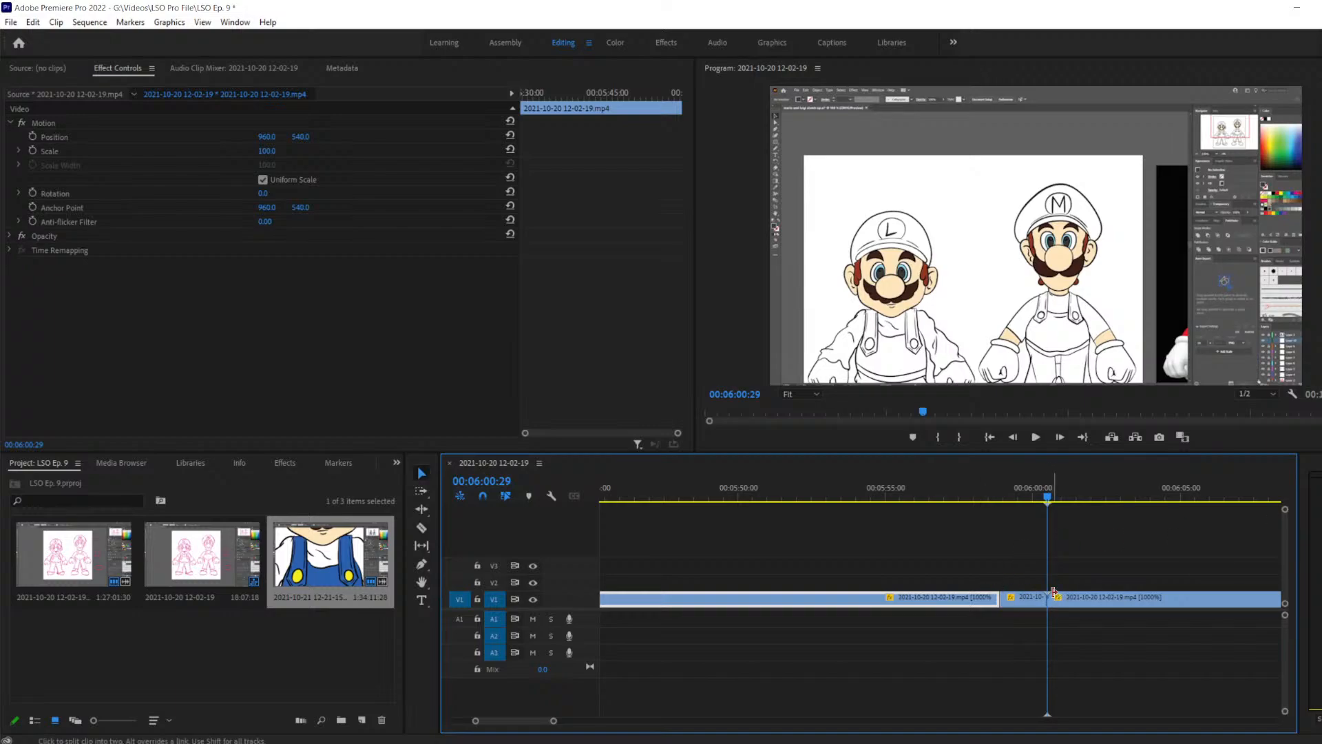
pyautogui.click(1022, 597)
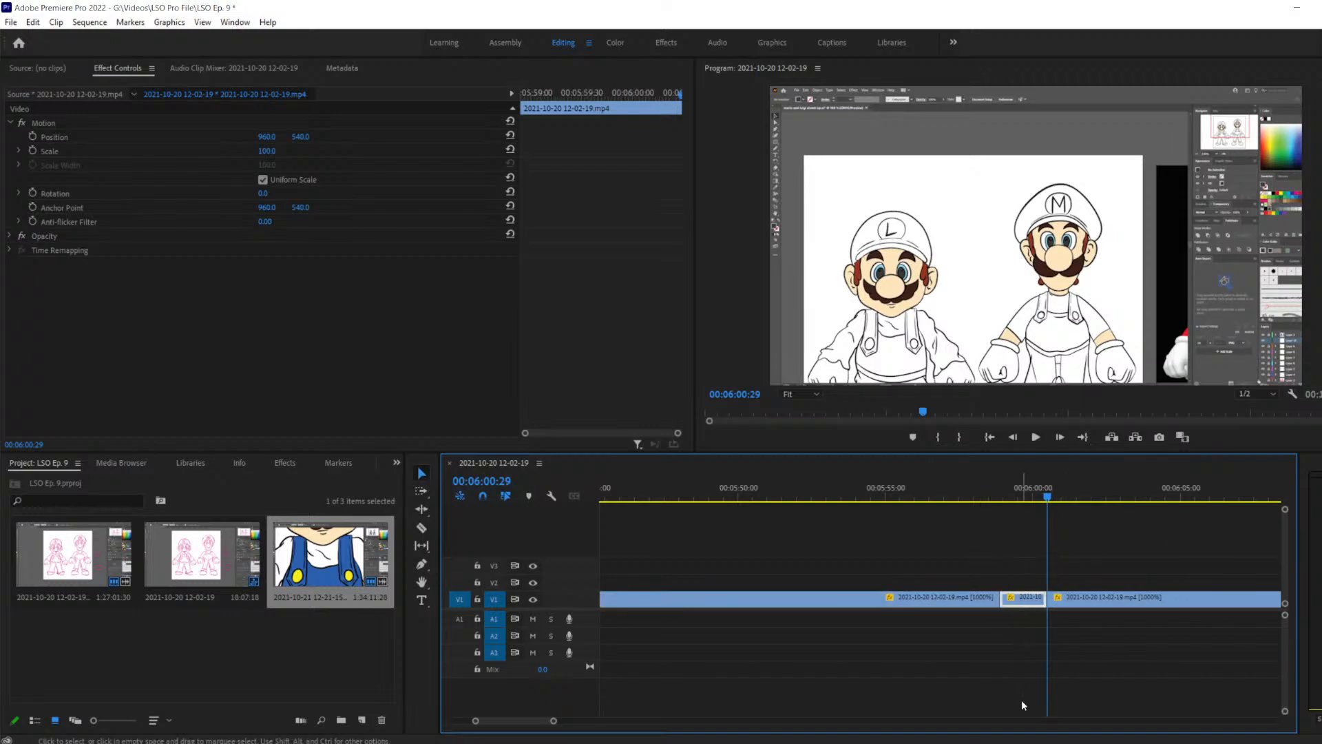
pyautogui.press('Delete')
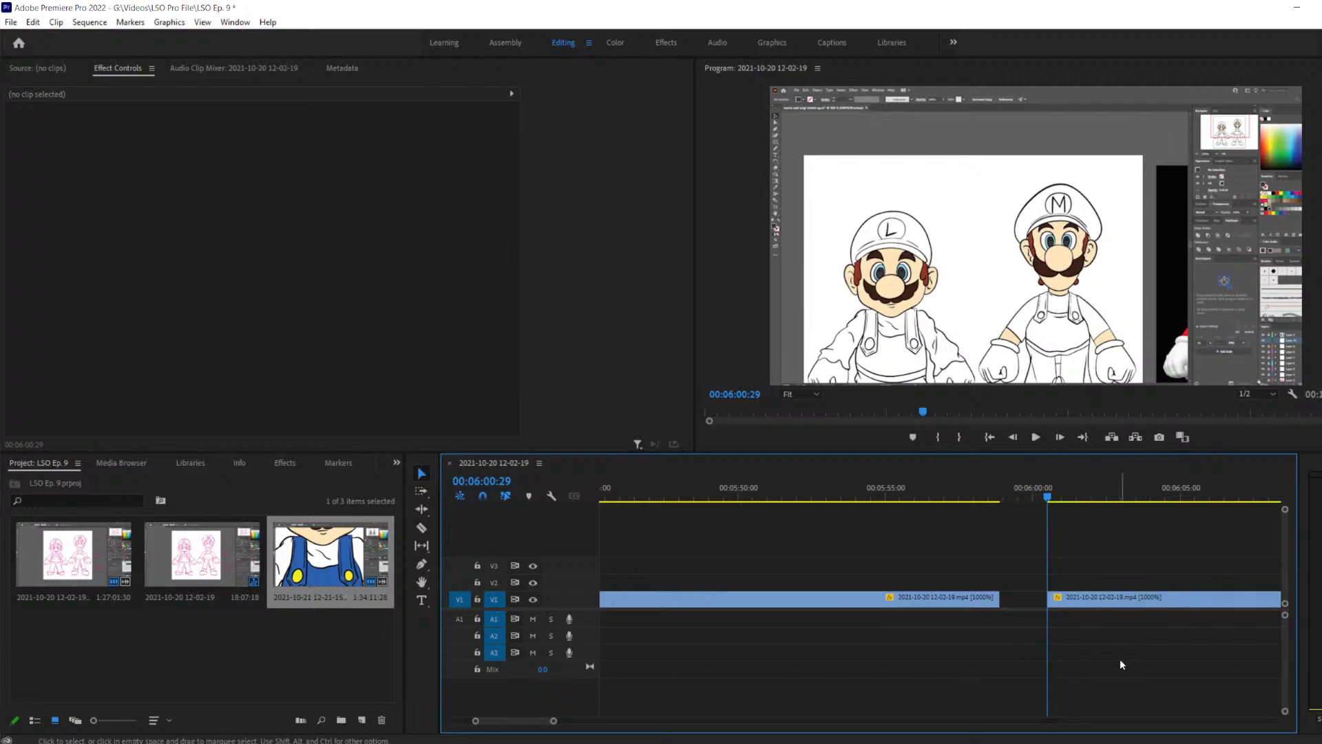
pyautogui.moveTo(1117, 599); pyautogui.dragTo(1071, 604)
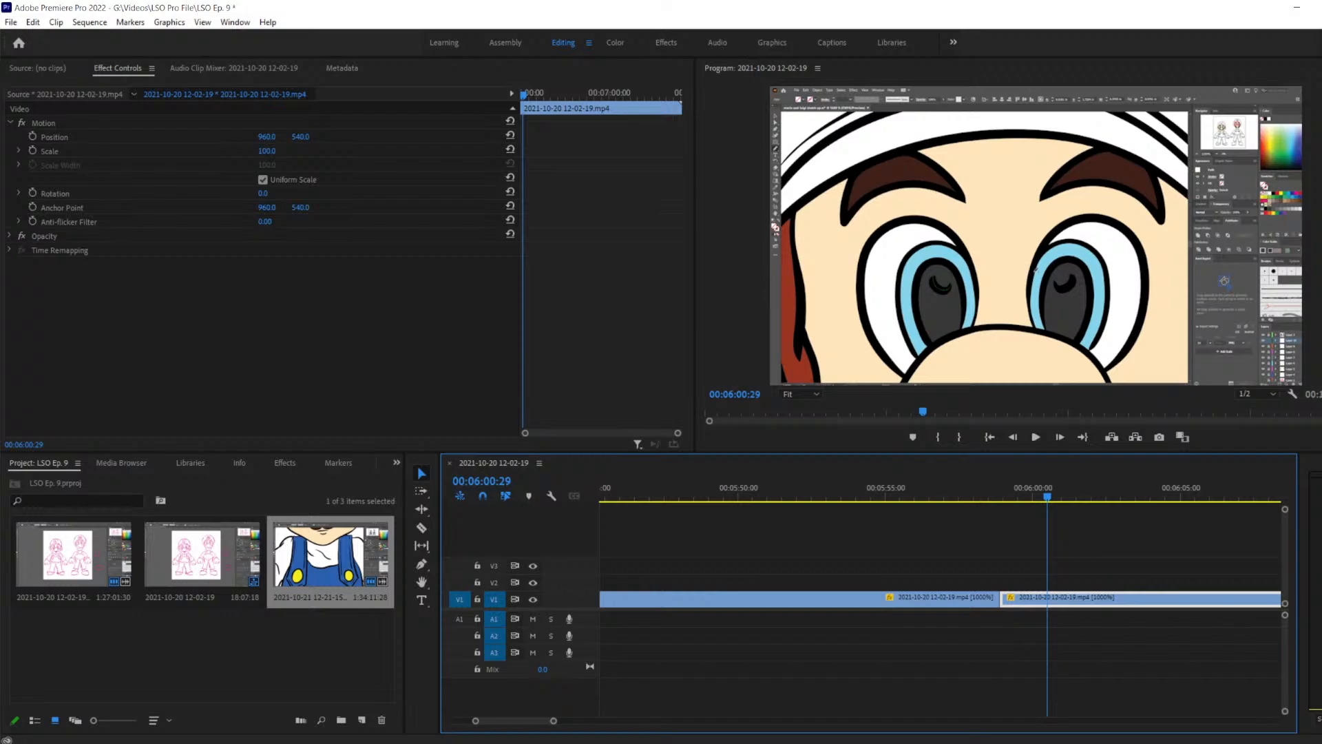
# Replay the sequence from just before the closed gap at 00:05:58:54 to check the join
pyautogui.click(1033, 498)
pyautogui.moveTo(1032, 501); pyautogui.dragTo(1001, 504)
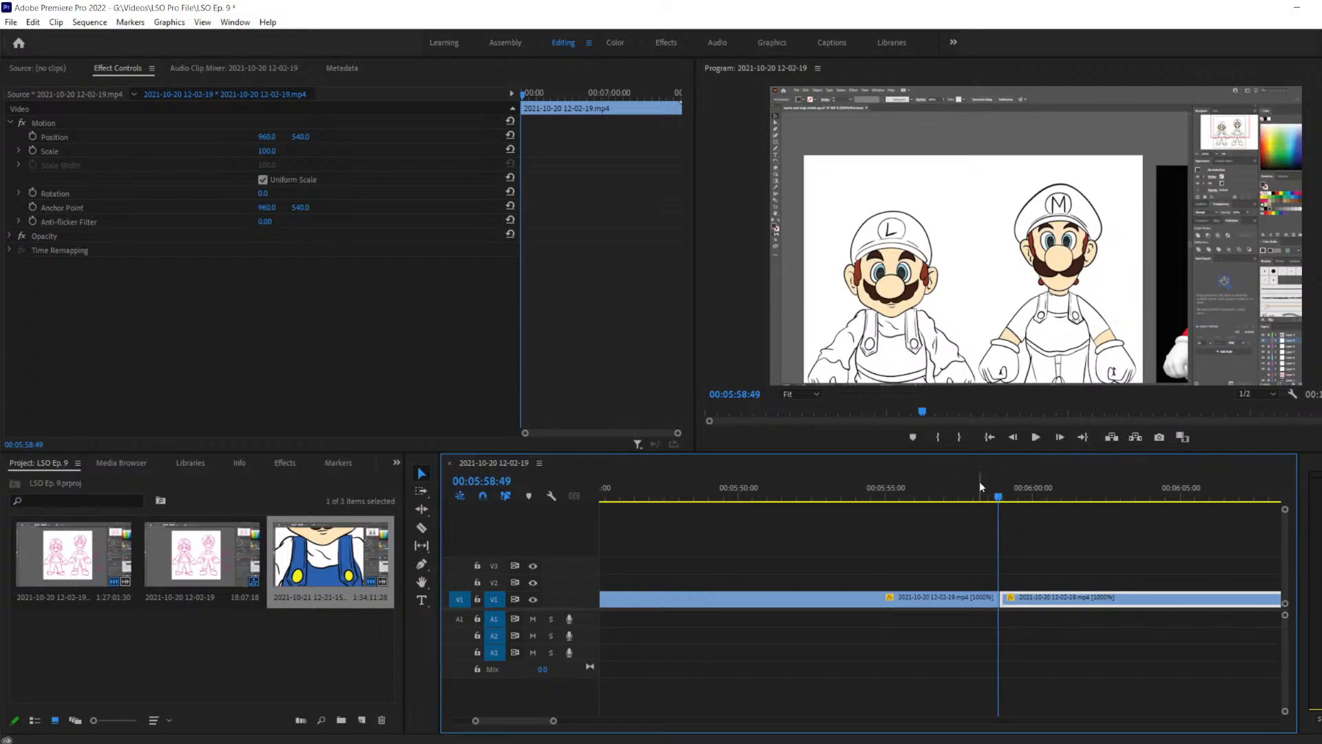
pyautogui.click(995, 496)
pyautogui.press('space')
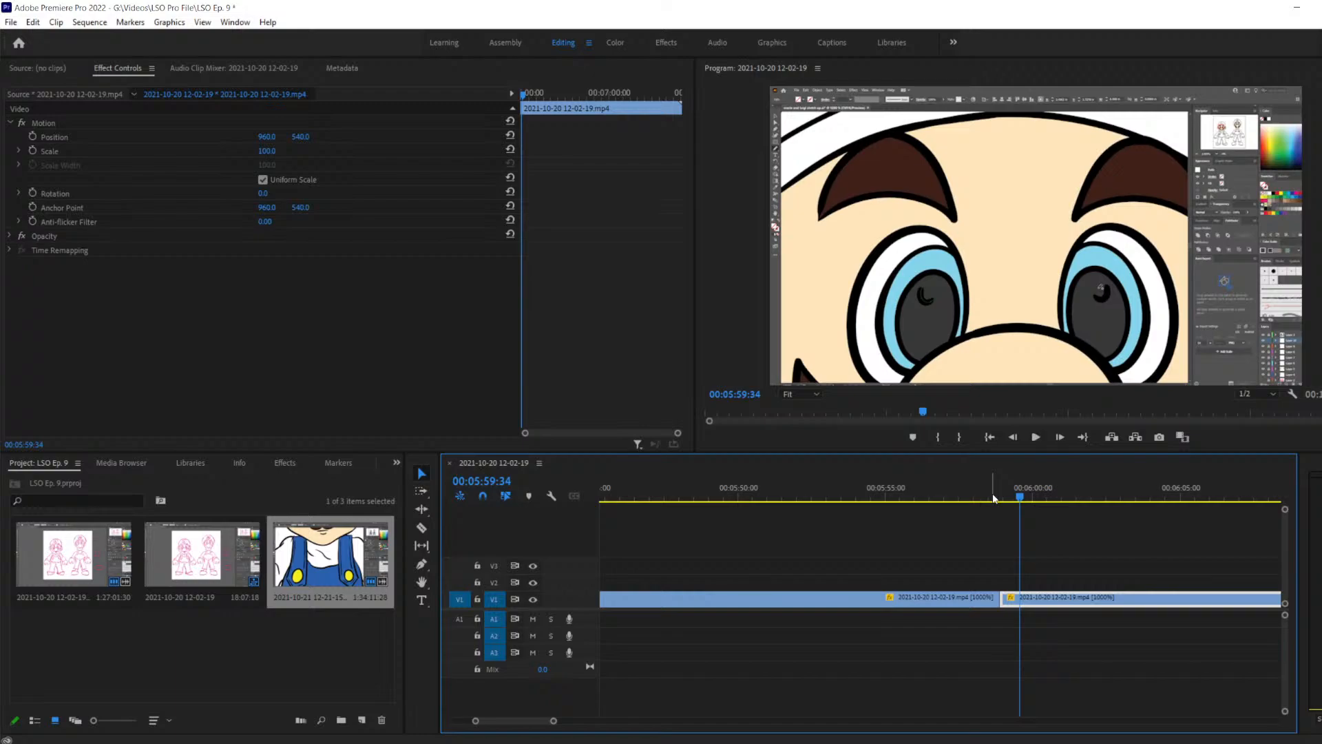
# Play back the V1 footage from about 00:05:58:50 to review the section following the existing cut
pyautogui.press('space')
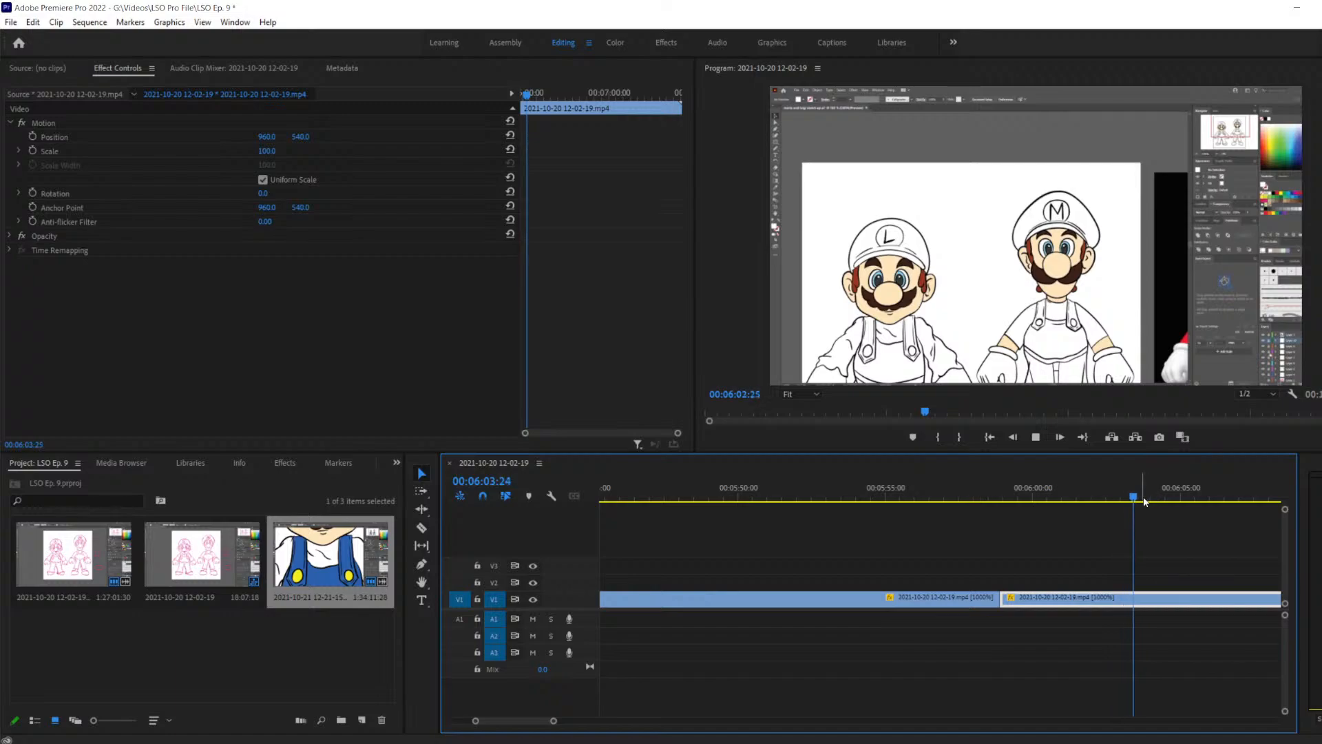
pyautogui.click(1003, 513)
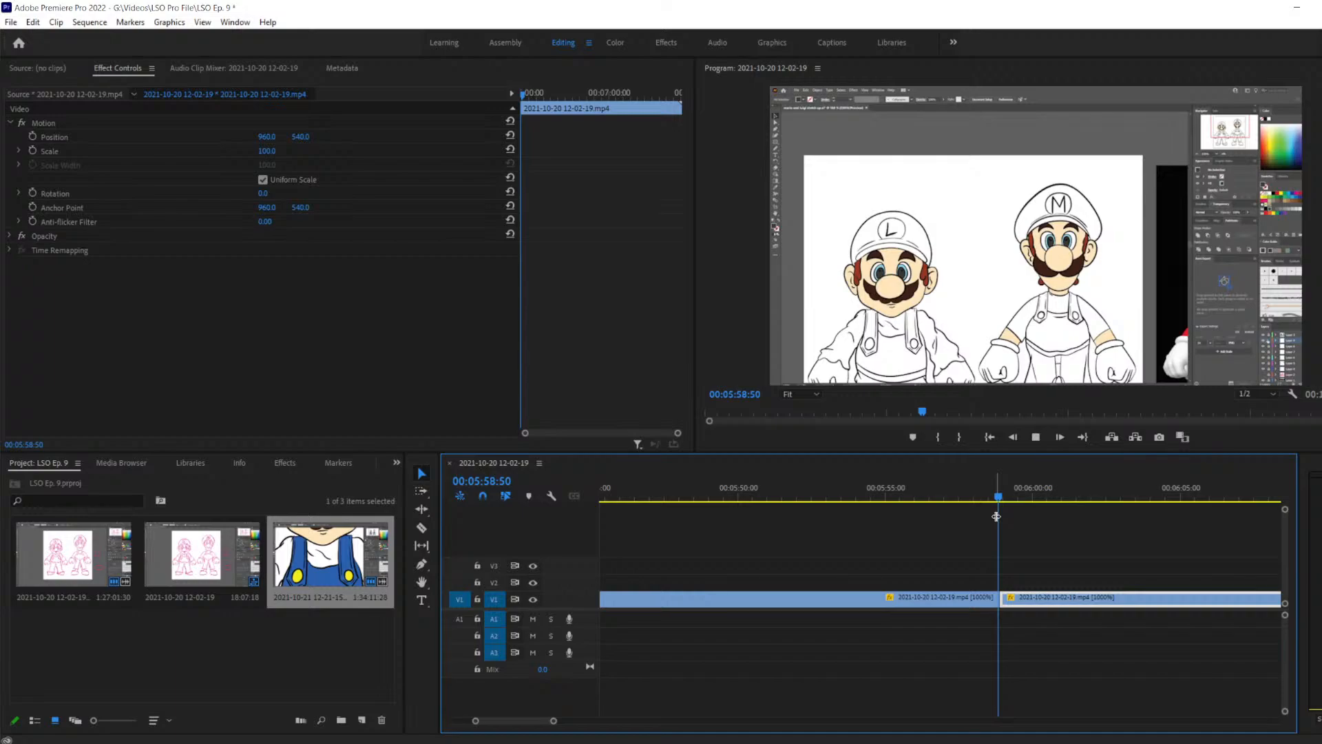
pyautogui.press('space')
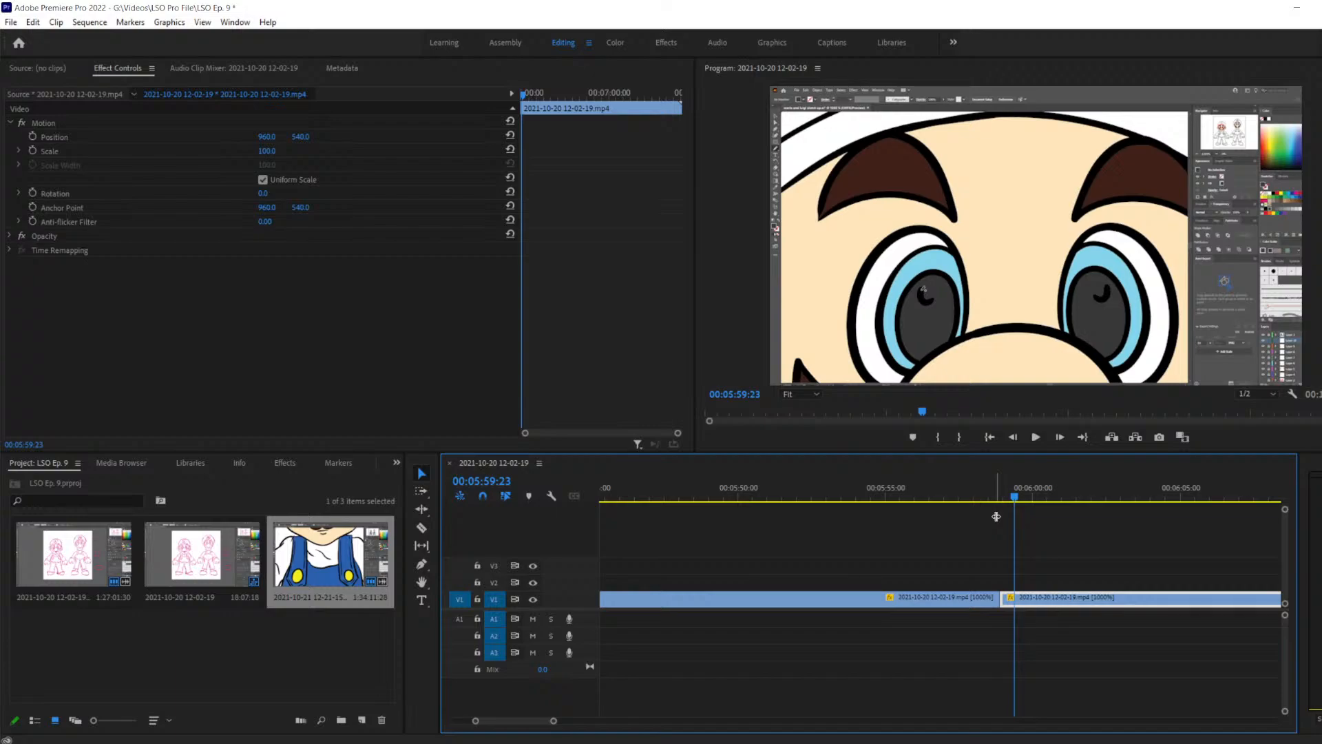
pyautogui.press('space')
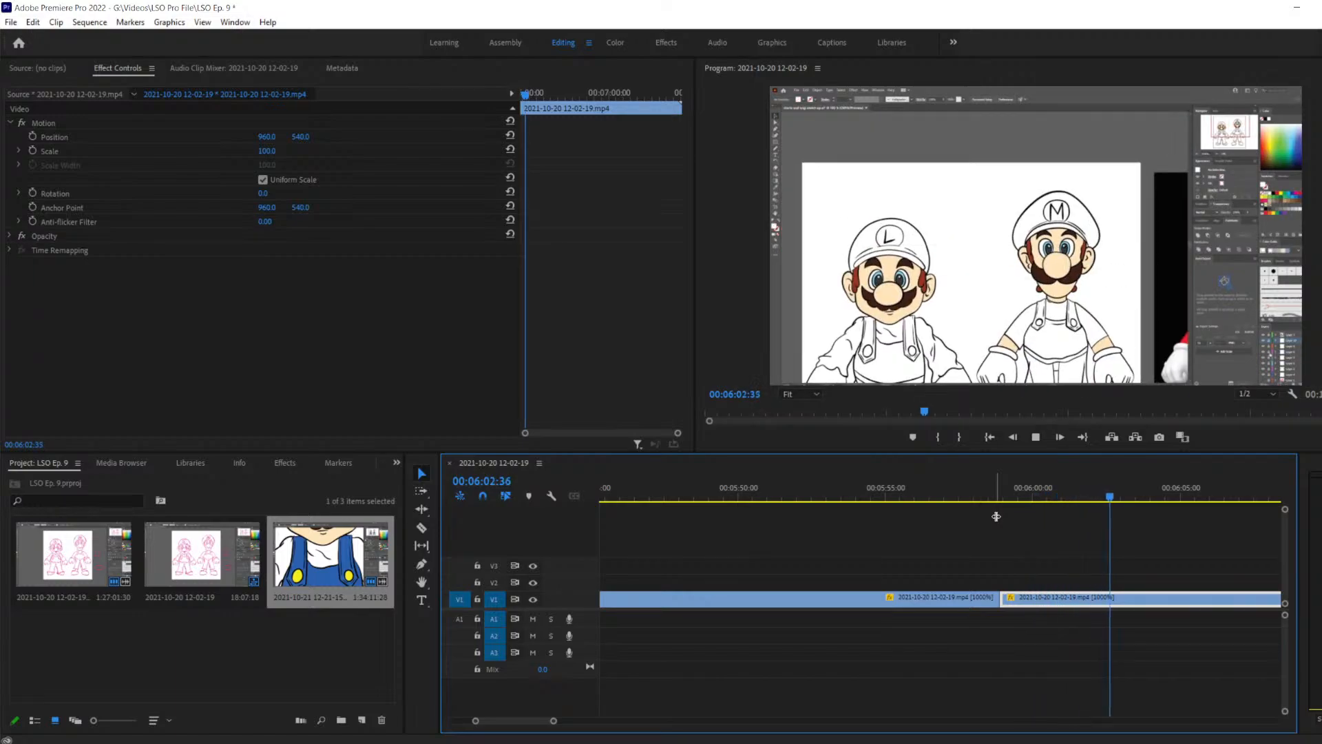
pyautogui.press('space')
# Locate the frame at 00:06:01:37 by stepping through the footage and split the V1 clip there with the Razor tool
pyautogui.press('Left')
pyautogui.press('Left')
pyautogui.press('Left')
pyautogui.press('Left')
pyautogui.press('Left')
pyautogui.press('Left')
pyautogui.press('Left')
pyautogui.press('Left')
pyautogui.press('Left')
pyautogui.press('Left')
pyautogui.press('Left')
pyautogui.press('Left')
pyautogui.press('Left')
pyautogui.press('Left')
pyautogui.press('Left')
pyautogui.press('Left')
pyautogui.press('Left')
pyautogui.press('Left')
pyautogui.press('Left')
pyautogui.press('Left')
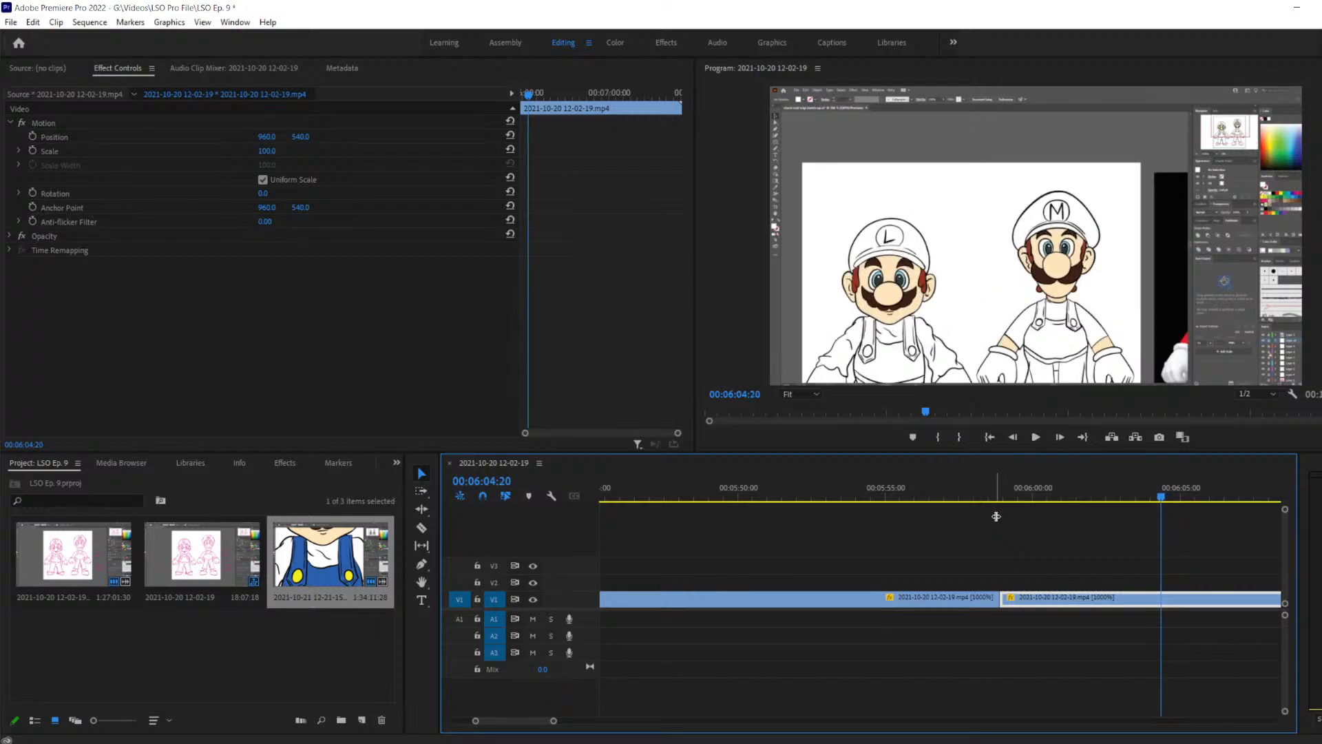
pyautogui.press('Left')
pyautogui.press('Left')
pyautogui.press('Left')
pyautogui.press('Left')
pyautogui.press('Left')
pyautogui.press('Left')
pyautogui.press('Left')
pyautogui.press('Left')
pyautogui.press('Left')
pyautogui.press('Left')
pyautogui.press('Left')
pyautogui.press('Left')
pyautogui.press('Left')
pyautogui.press('Left')
pyautogui.press('Left')
pyautogui.press('Left')
pyautogui.press('Left')
pyautogui.press('Left')
pyautogui.press('Left')
pyautogui.press('Left')
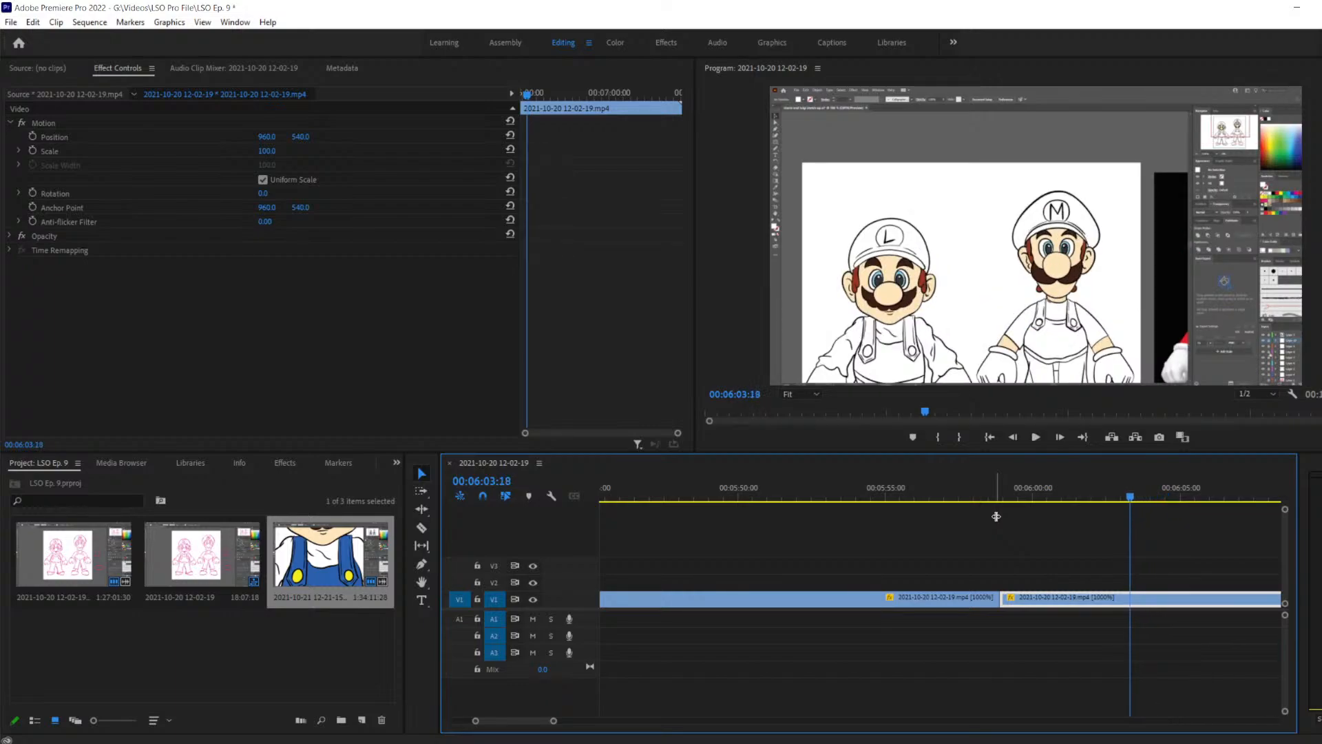
pyautogui.press('Left')
pyautogui.press('Left')
pyautogui.press('Left')
pyautogui.press('Left')
pyautogui.press('Left')
pyautogui.press('Left')
pyautogui.press('Left')
pyautogui.press('Left')
pyautogui.press('Left')
pyautogui.press('Left')
pyautogui.press('Left')
pyautogui.press('Left')
pyautogui.press('Left')
pyautogui.press('Left')
pyautogui.press('Left')
pyautogui.press('Left')
pyautogui.press('Left')
pyautogui.press('Left')
pyautogui.press('Left')
pyautogui.press('Left')
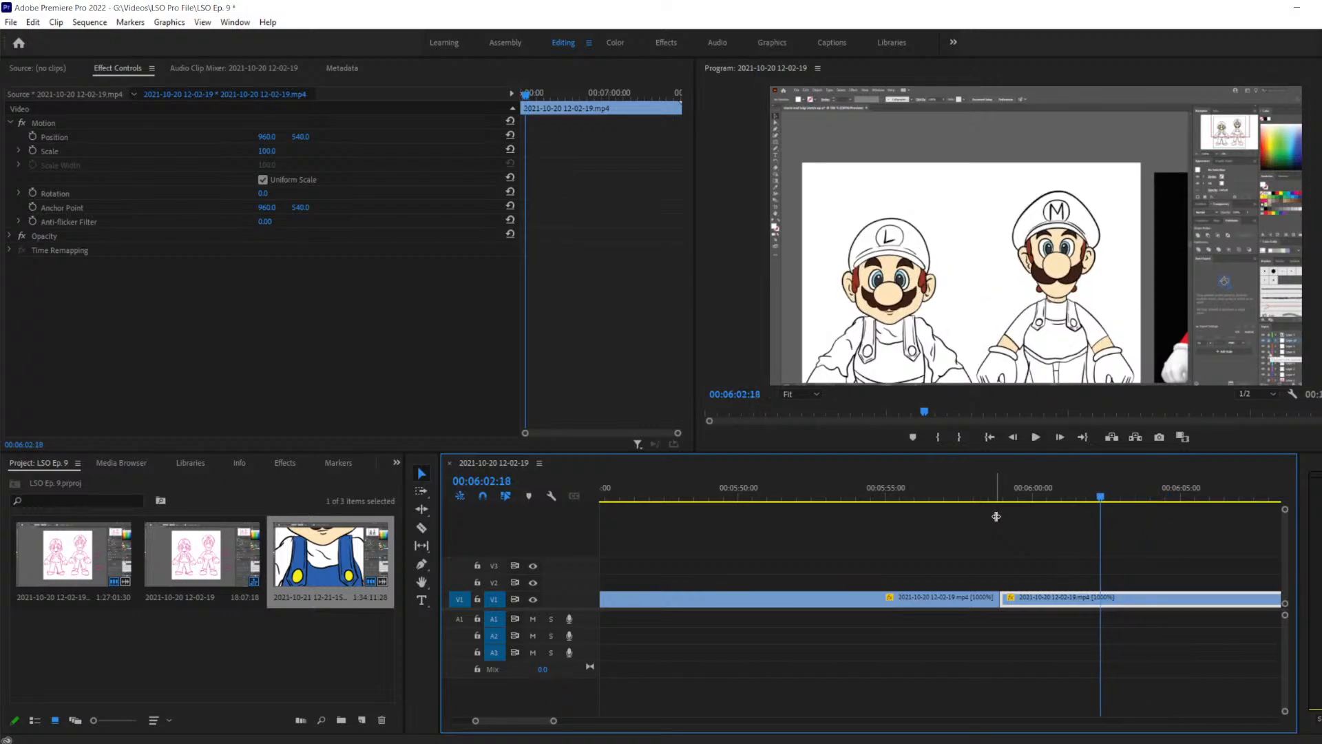
pyautogui.press('Left')
pyautogui.press('Left')
pyautogui.press('Left')
pyautogui.press('Left')
pyautogui.press('Left')
pyautogui.press('Left')
pyautogui.press('Left')
pyautogui.press('Left')
pyautogui.press('Left')
pyautogui.press('Left')
pyautogui.press('Left')
pyautogui.press('Left')
pyautogui.press('Left')
pyautogui.press('Left')
pyautogui.press('Left')
pyautogui.press('Left')
pyautogui.press('Left')
pyautogui.press('Left')
pyautogui.press('Left')
pyautogui.press('Left')
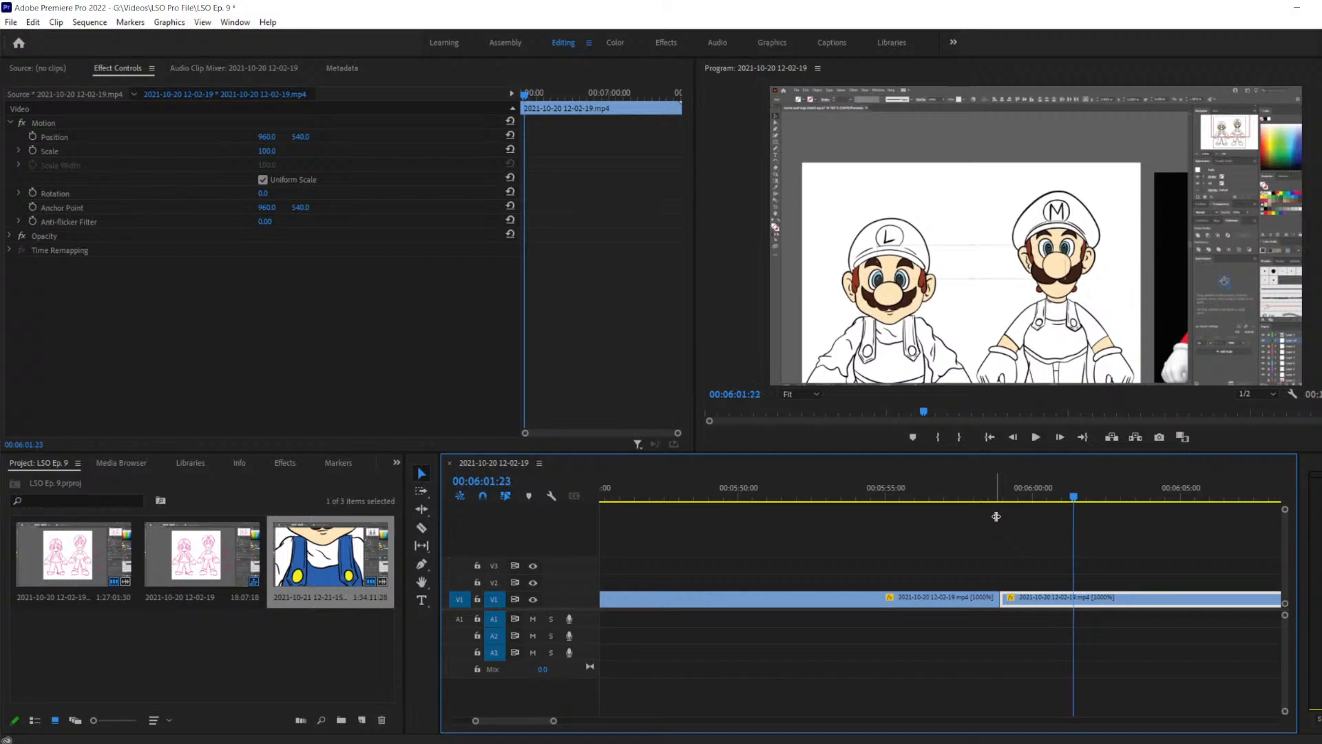
pyautogui.press('Right')
pyautogui.press('Right')
pyautogui.press('Right')
pyautogui.press('Right')
pyautogui.press('Right')
pyautogui.press('Right')
pyautogui.press('Right')
pyautogui.press('Right')
pyautogui.press('Right')
pyautogui.press('Right')
pyautogui.press('Right')
pyautogui.press('Right')
pyautogui.press('Right')
pyautogui.press('Right')
pyautogui.press('Right')
pyautogui.press('Right')
pyautogui.press('Right')
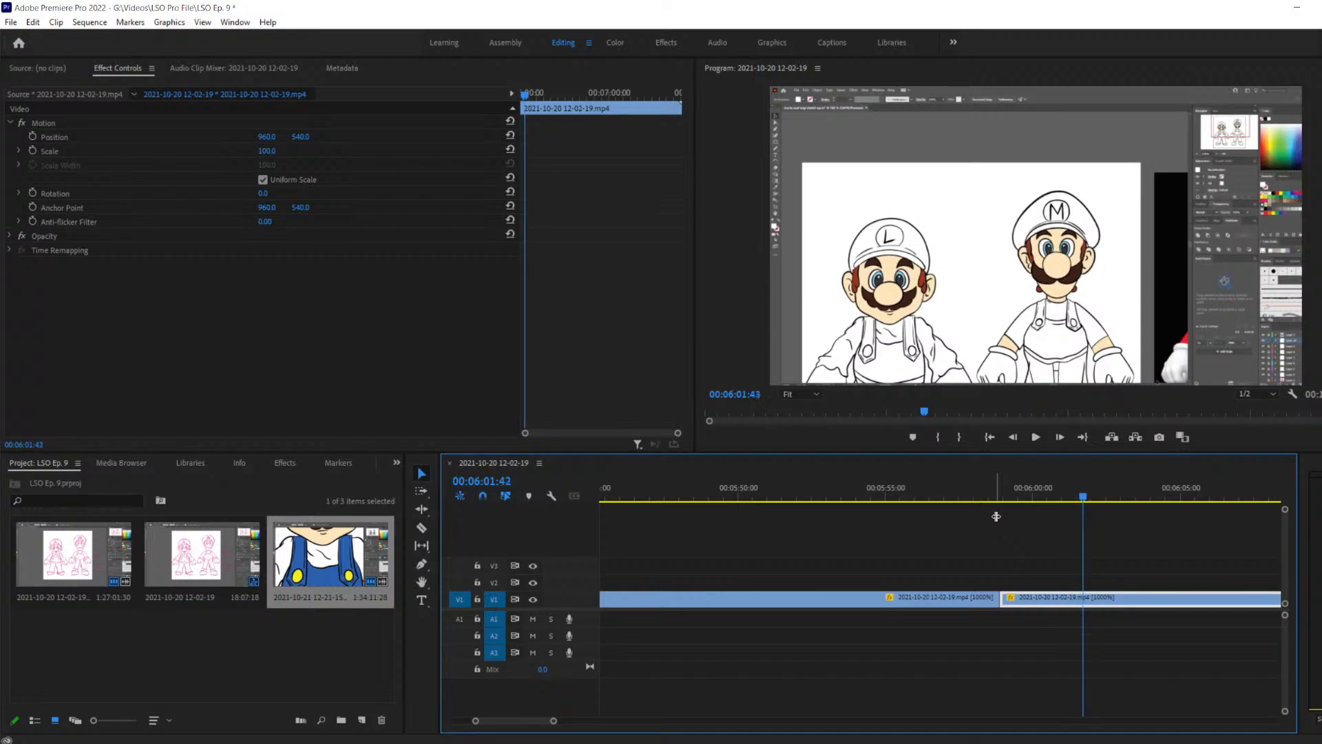
pyautogui.press('Left')
pyautogui.press('Left')
pyautogui.press('Left')
pyautogui.press('Left')
pyautogui.press('Left')
pyautogui.press('Left')
pyautogui.press('Left')
pyautogui.press('Left')
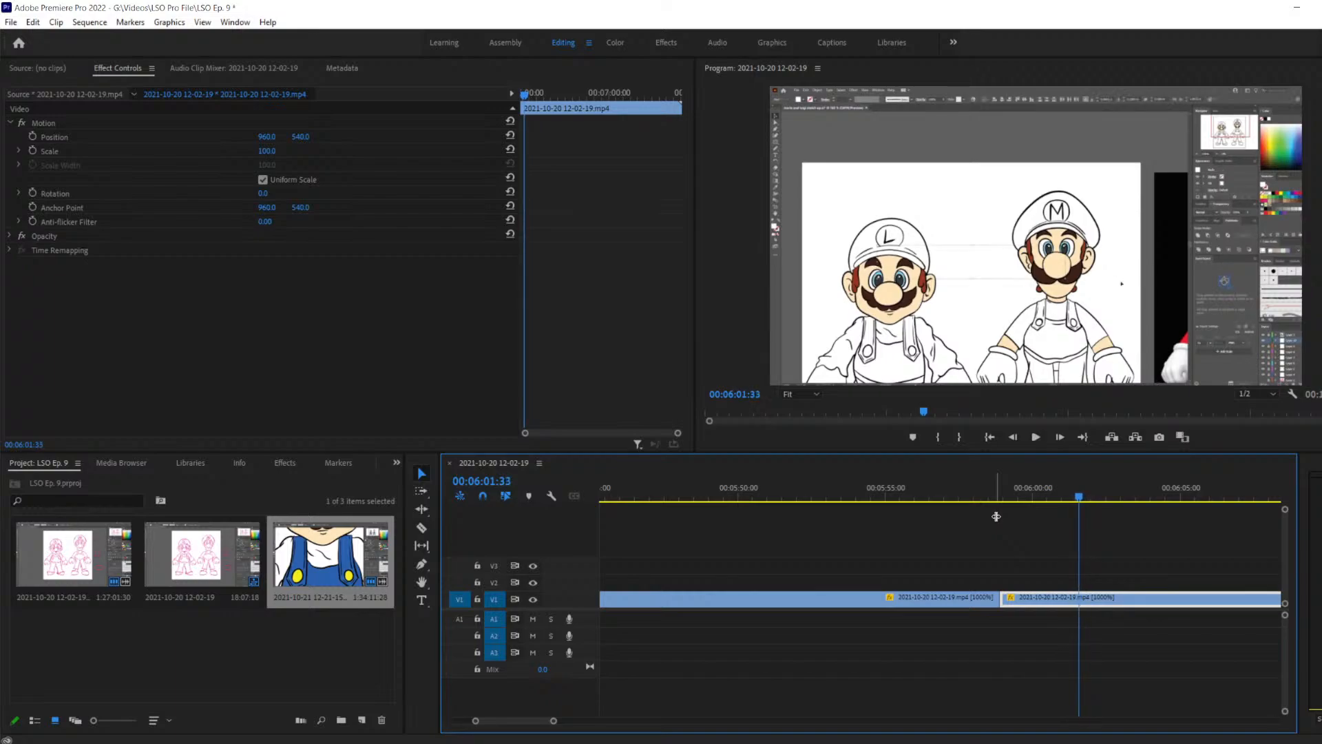
pyautogui.press('Right')
pyautogui.press('Right')
pyautogui.press('Right')
pyautogui.press('Right')
pyautogui.press('Right')
pyautogui.press('Right')
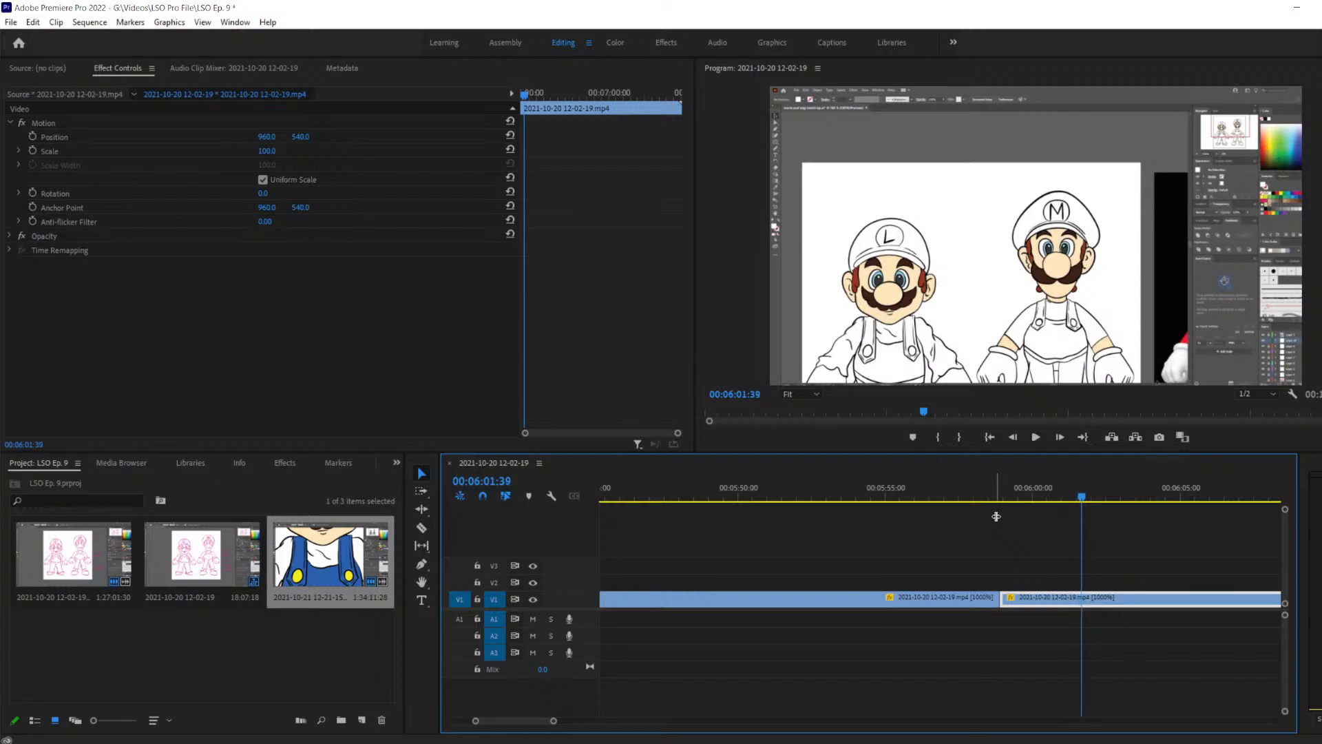
pyautogui.press('Left')
pyautogui.press('c')
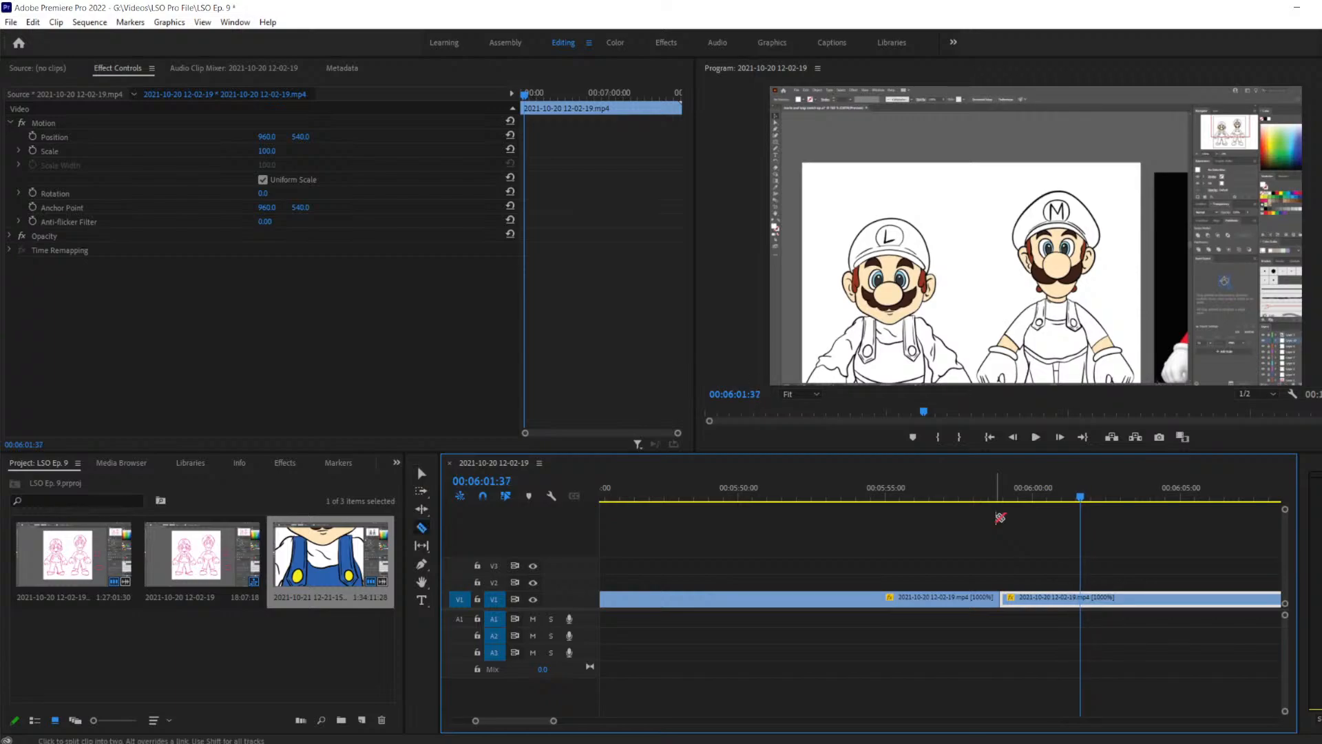
pyautogui.click(1085, 597)
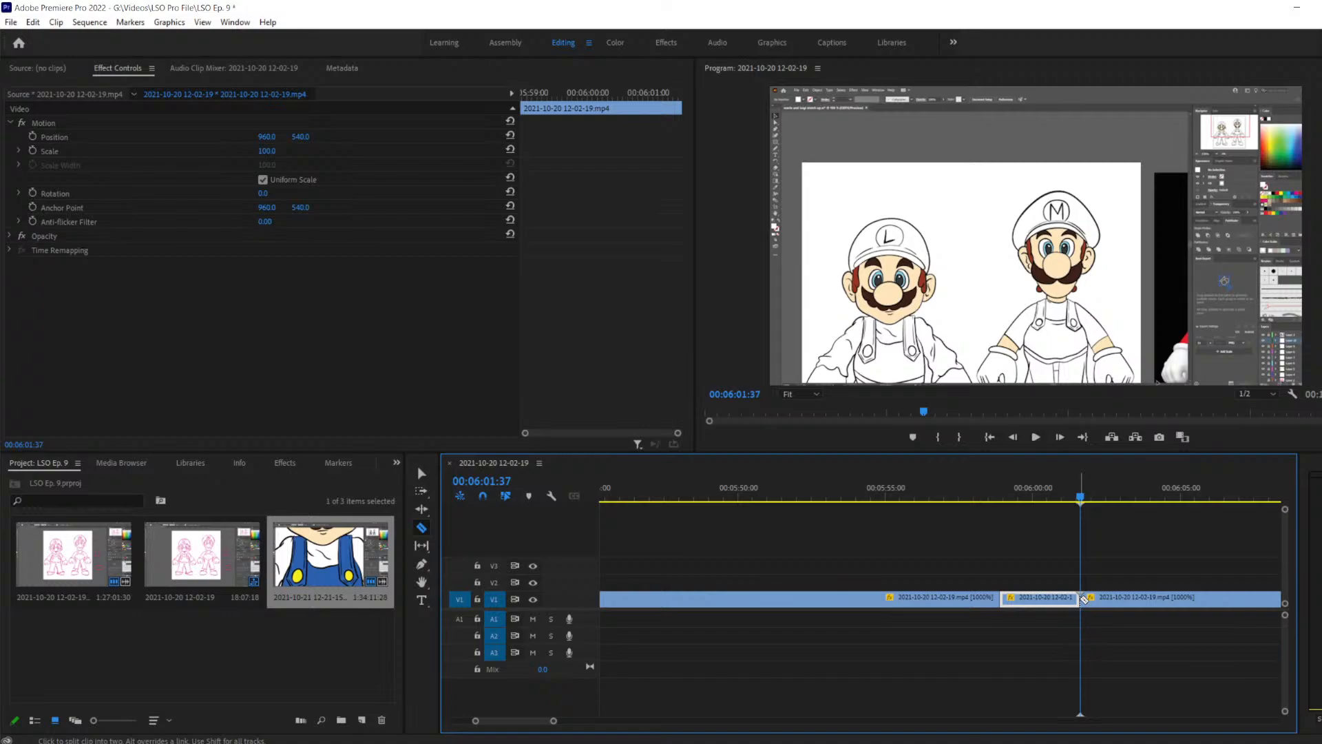
# Locate the end of the unwanted section by playing and stepping through the footage, and split the V1 clip at about 00:06:04:32
pyautogui.press('space')
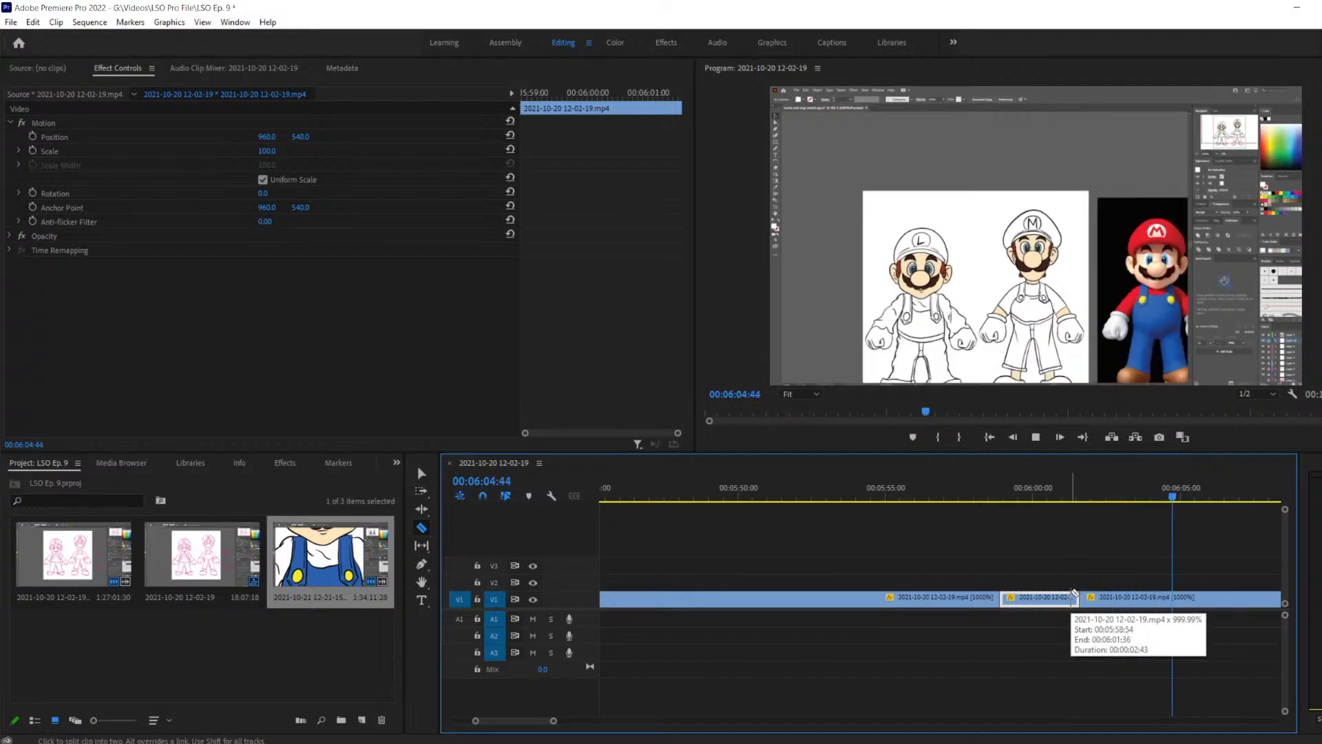
pyautogui.press('space')
pyautogui.press('Left')
pyautogui.press('Left')
pyautogui.press('Left')
pyautogui.press('Left')
pyautogui.press('Left')
pyautogui.press('Left')
pyautogui.press('Left')
pyautogui.press('Left')
pyautogui.press('Left')
pyautogui.press('Left')
pyautogui.press('Left')
pyautogui.press('Left')
pyautogui.press('Left')
pyautogui.press('Left')
pyautogui.press('Left')
pyautogui.press('Left')
pyautogui.press('Left')
pyautogui.press('Left')
pyautogui.press('Left')
pyautogui.press('Left')
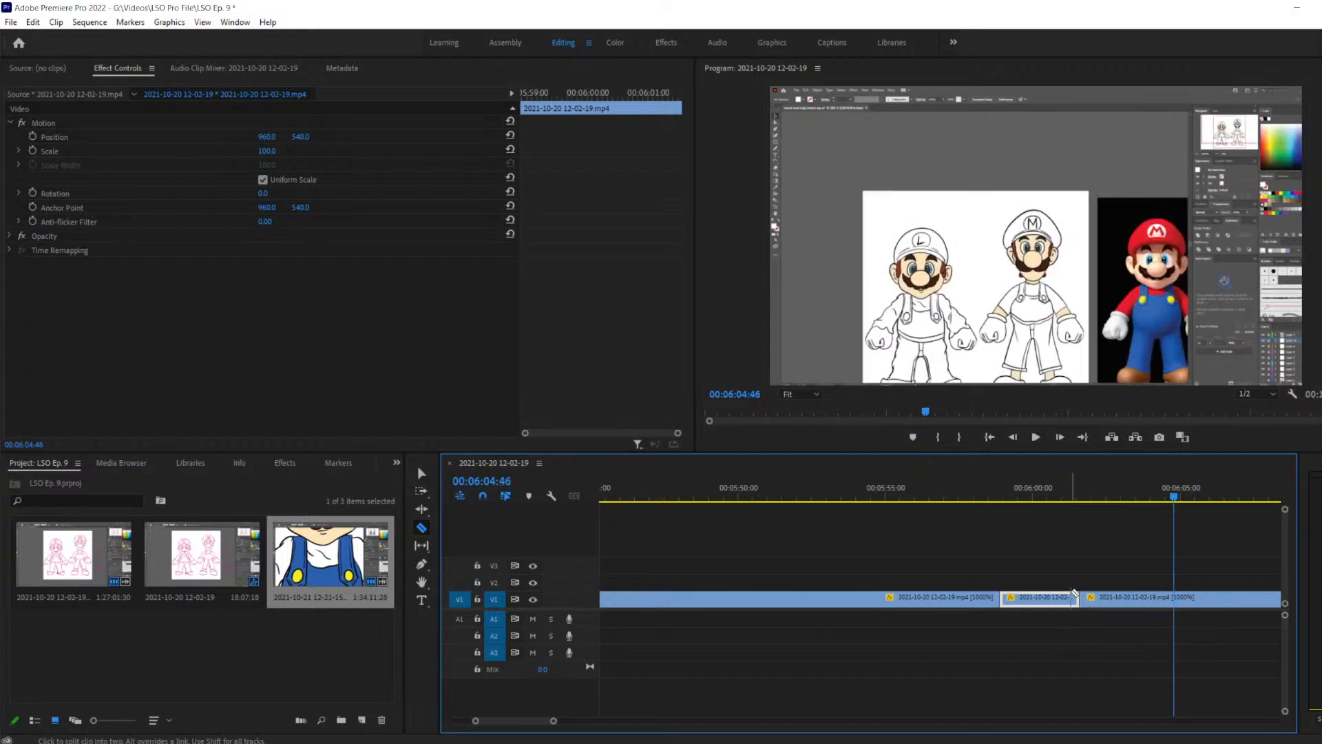
pyautogui.press('Left')
pyautogui.press('Left')
pyautogui.press('Left')
pyautogui.press('Left')
pyautogui.press('Left')
pyautogui.press('Left')
pyautogui.press('Left')
pyautogui.press('Left')
pyautogui.press('Left')
pyautogui.press('Left')
pyautogui.press('Left')
pyautogui.press('Left')
pyautogui.press('Left')
pyautogui.press('Left')
pyautogui.press('Left')
pyautogui.press('Left')
pyautogui.press('Left')
pyautogui.press('Left')
pyautogui.press('Left')
pyautogui.press('Right')
pyautogui.press('Right')
pyautogui.press('Right')
pyautogui.press('Right')
pyautogui.press('Right')
pyautogui.press('Right')
pyautogui.press('Right')
pyautogui.press('Right')
pyautogui.press('Right')
pyautogui.press('Right')
pyautogui.press('Right')
pyautogui.press('Right')
pyautogui.press('Right')
pyautogui.press('Right')
pyautogui.press('Right')
pyautogui.press('Right')
pyautogui.press('Right')
pyautogui.press('Right')
pyautogui.press('Right')
pyautogui.press('Right')
pyautogui.press('Right')
pyautogui.press('Right')
pyautogui.press('Right')
pyautogui.press('Right')
pyautogui.press('Right')
pyautogui.press('Right')
pyautogui.press('Right')
pyautogui.press('Right')
pyautogui.press('Right')
pyautogui.press('Right')
pyautogui.press('Right')
pyautogui.press('Right')
pyautogui.press('Right')
pyautogui.press('Right')
pyautogui.press('Right')
pyautogui.press('Right')
pyautogui.press('Right')
pyautogui.press('Right')
pyautogui.press('Right')
pyautogui.press('Right')
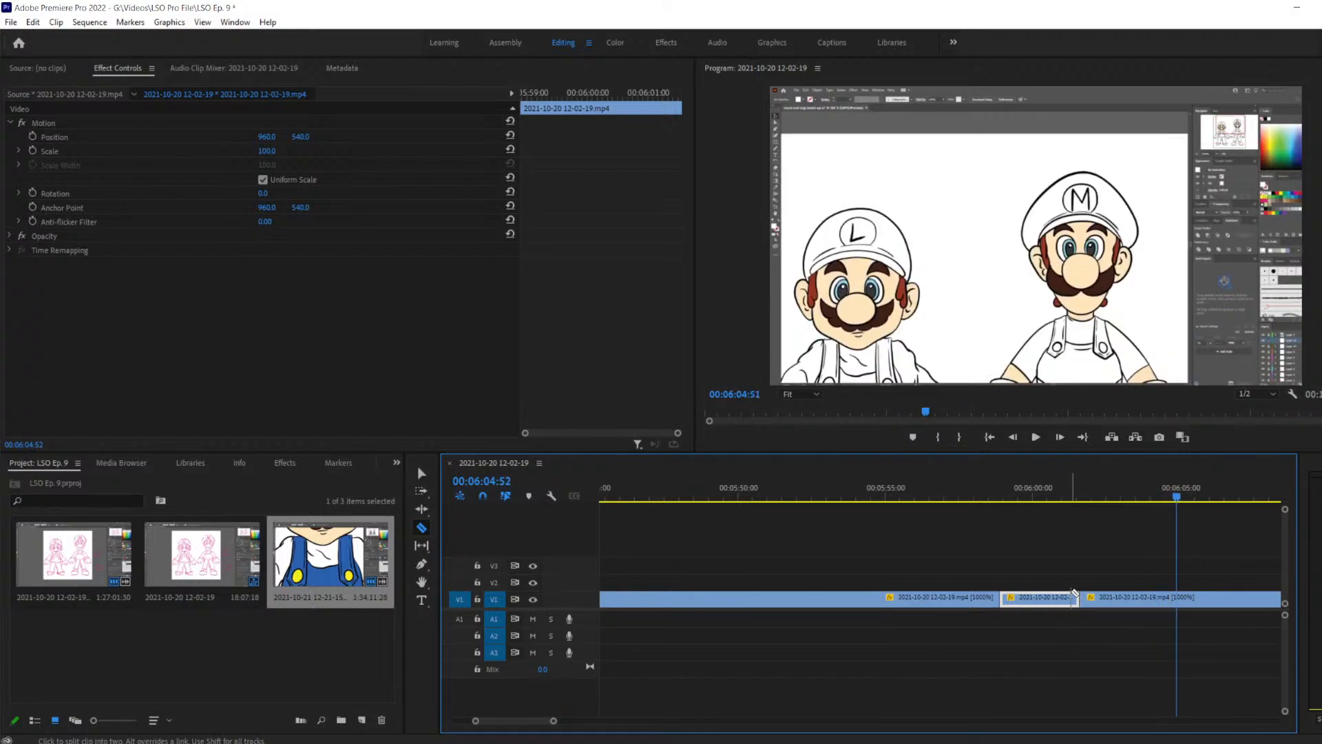
pyautogui.press('Left')
pyautogui.press('Left')
pyautogui.press('Left')
pyautogui.press('Left')
pyautogui.press('Left')
pyautogui.press('Left')
pyautogui.press('Left')
pyautogui.press('Left')
pyautogui.press('Left')
pyautogui.press('Left')
pyautogui.press('Left')
pyautogui.press('Left')
pyautogui.press('Left')
pyautogui.press('Left')
pyautogui.press('Left')
pyautogui.press('Left')
pyautogui.press('Left')
pyautogui.press('Left')
pyautogui.press('Left')
pyautogui.press('Left')
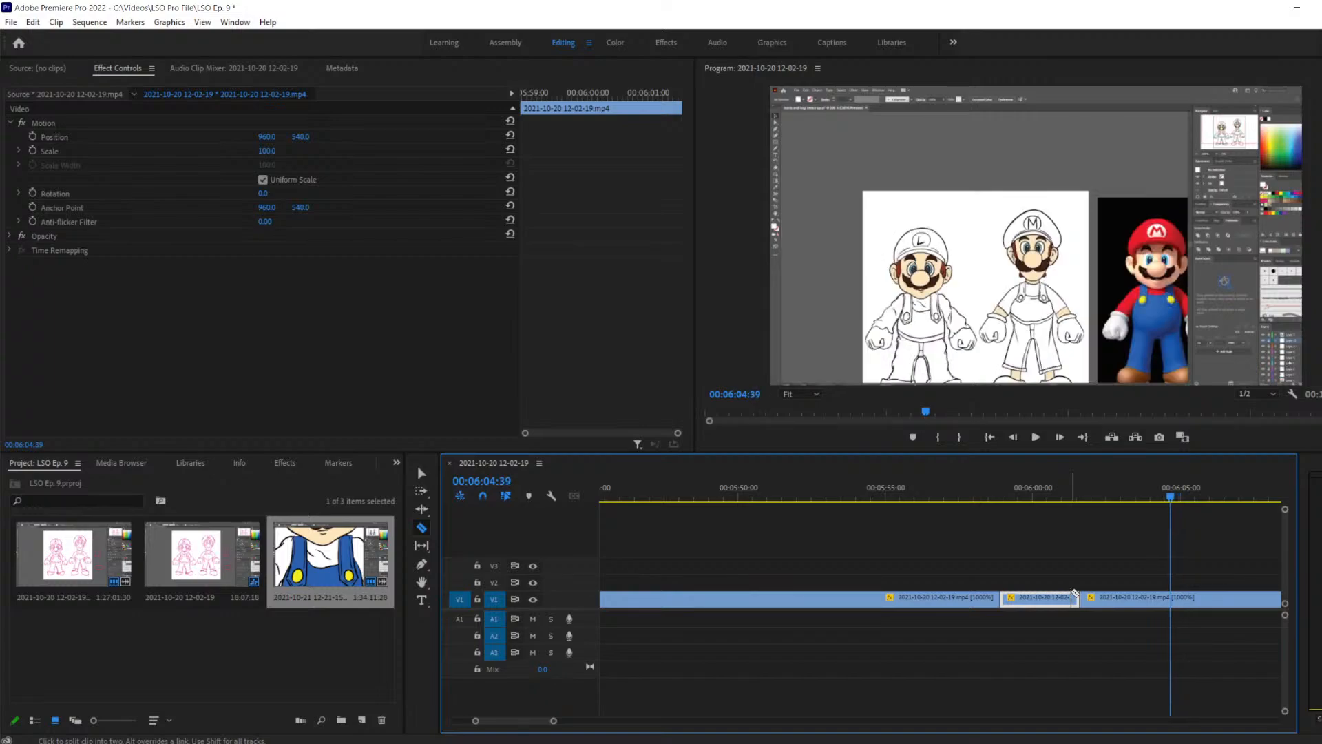
pyautogui.press('Right')
pyautogui.press('Right')
pyautogui.press('Right')
pyautogui.press('Right')
pyautogui.press('Right')
pyautogui.press('Right')
pyautogui.press('Right')
pyautogui.press('Right')
pyautogui.press('Right')
pyautogui.press('Right')
pyautogui.press('Right')
pyautogui.press('Right')
pyautogui.press('Right')
pyautogui.press('Right')
pyautogui.press('Right')
pyautogui.press('Right')
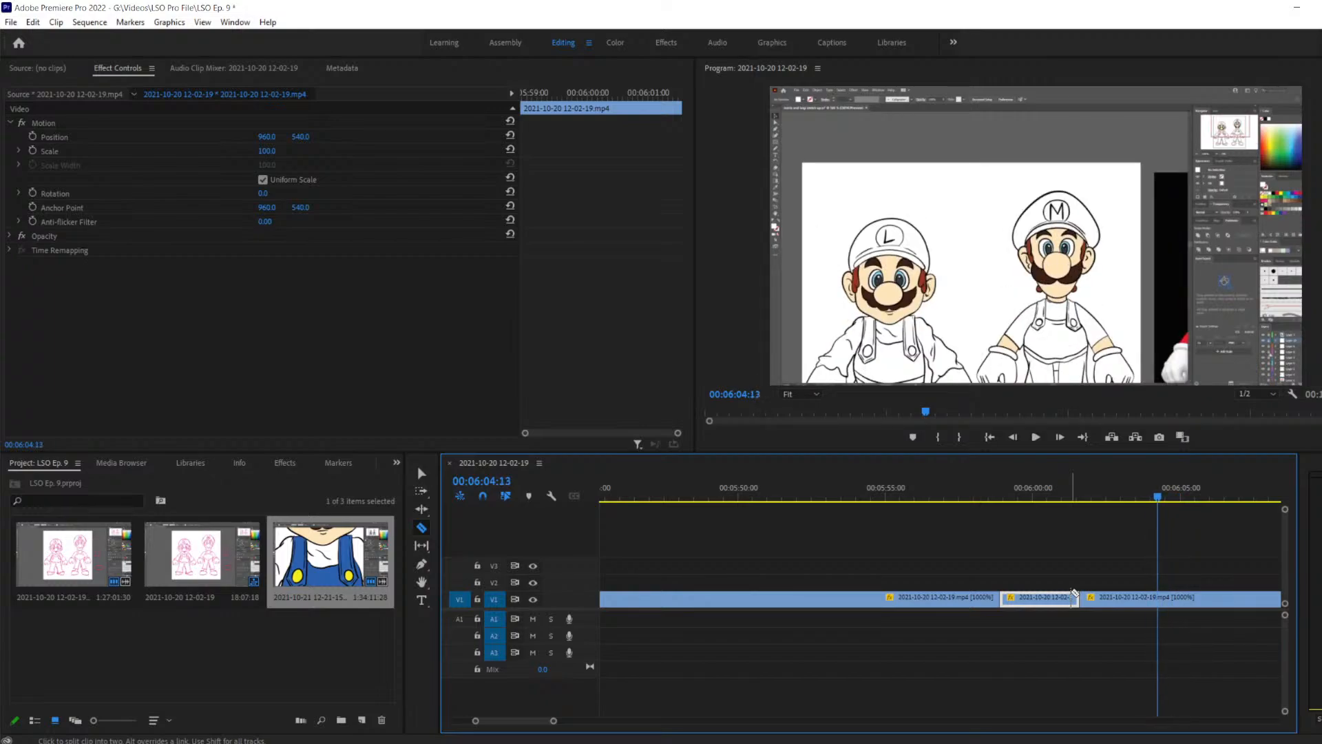
pyautogui.press('Right')
pyautogui.press('Right')
pyautogui.press('Right')
pyautogui.press('Right')
pyautogui.press('Right')
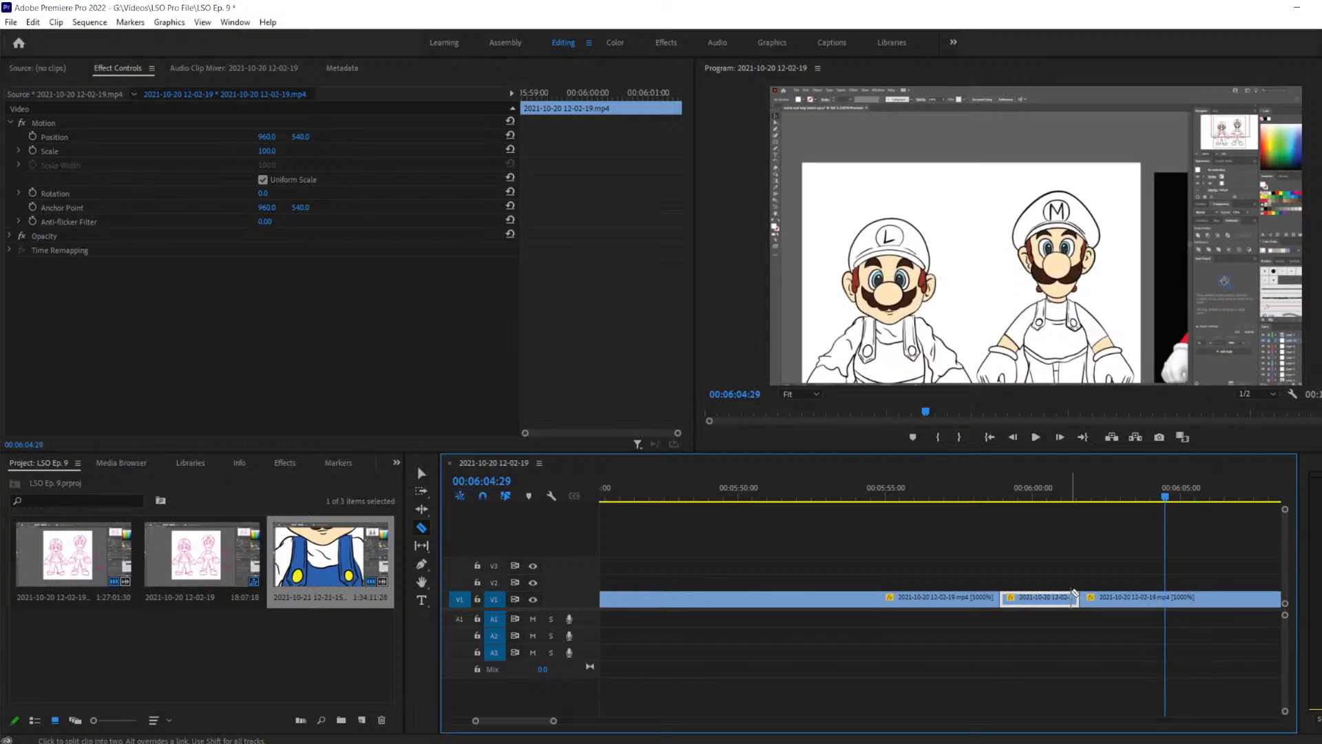
pyautogui.press('Right')
pyautogui.click(1169, 604)
# Delete the V1 segment between the 00:06:01:37 and 00:06:04:32 cuts and move the following clip back to close the gap
pyautogui.press('v')
pyautogui.click(1124, 599)
pyautogui.press('Delete')
pyautogui.moveTo(1180, 599); pyautogui.dragTo(1109, 601)
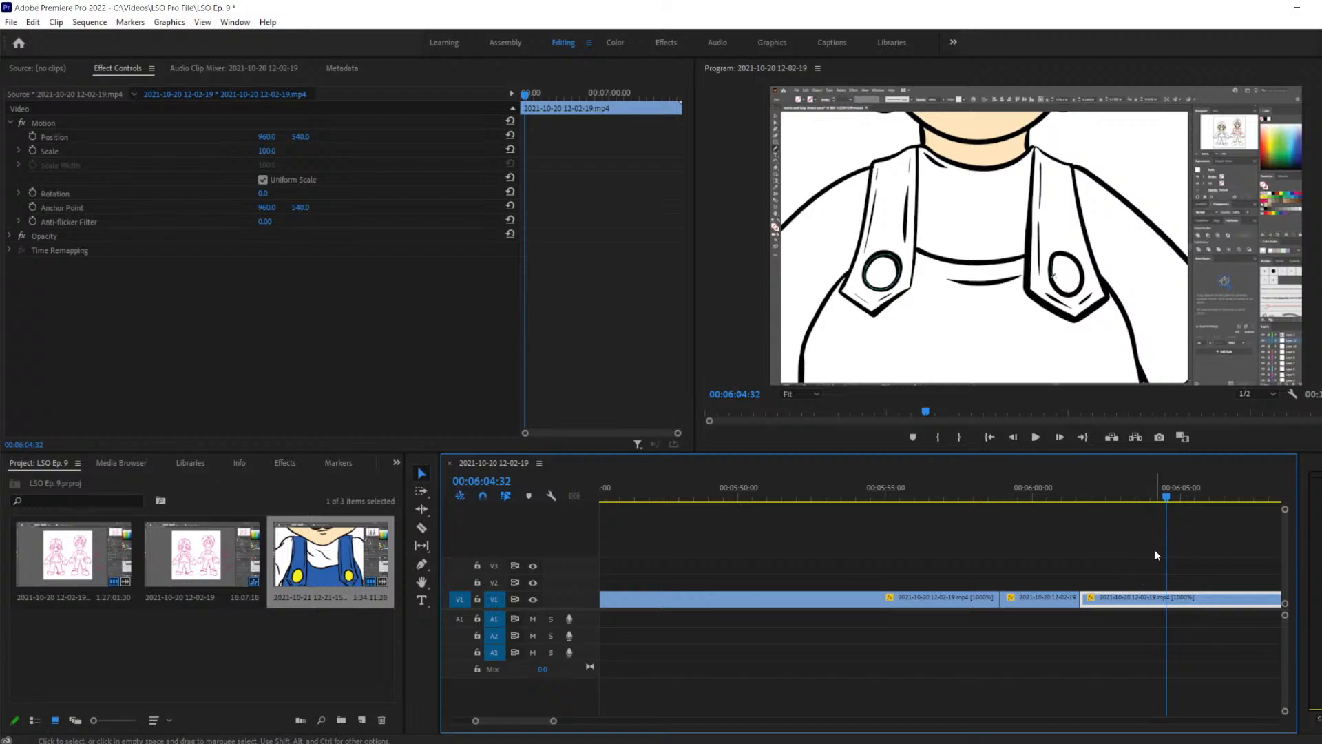
# Play back the V1 footage from 00:06:01:21 to review the new join and the section following it
pyautogui.moveTo(1166, 495); pyautogui.dragTo(1072, 527)
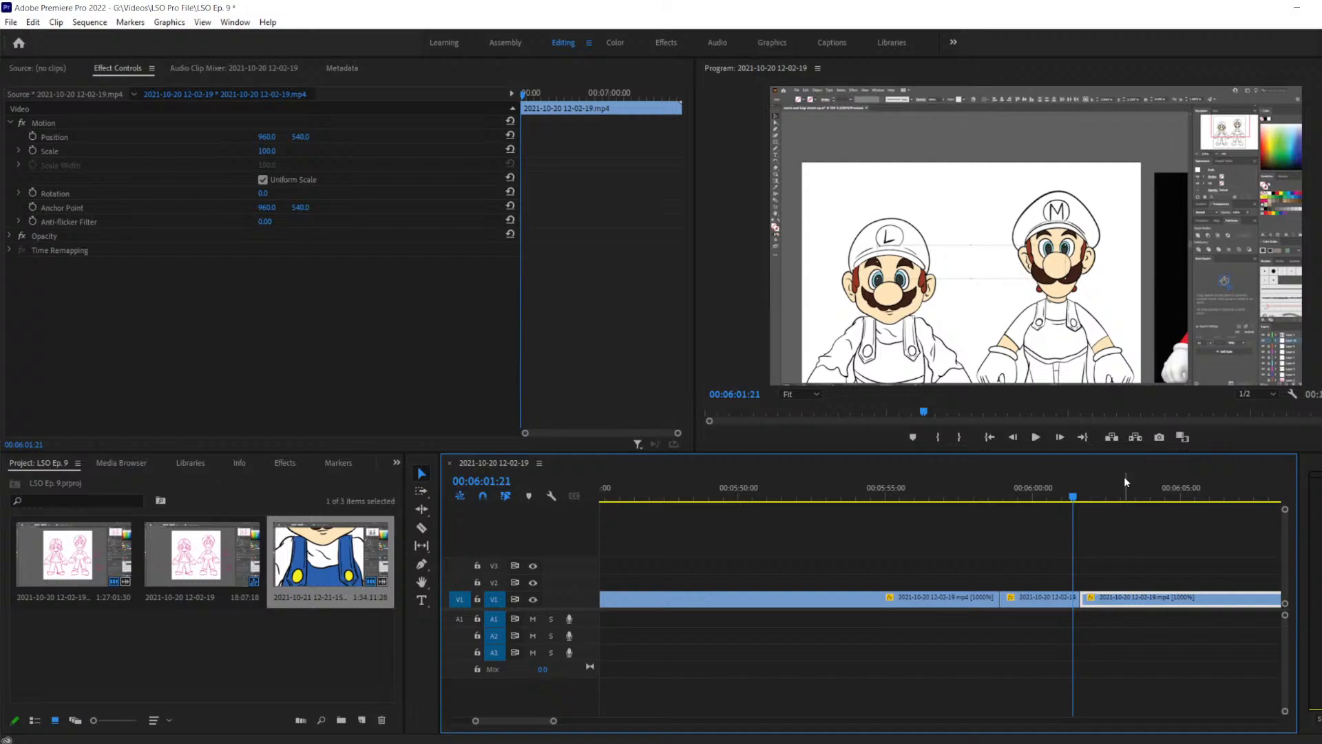
pyautogui.press('space')
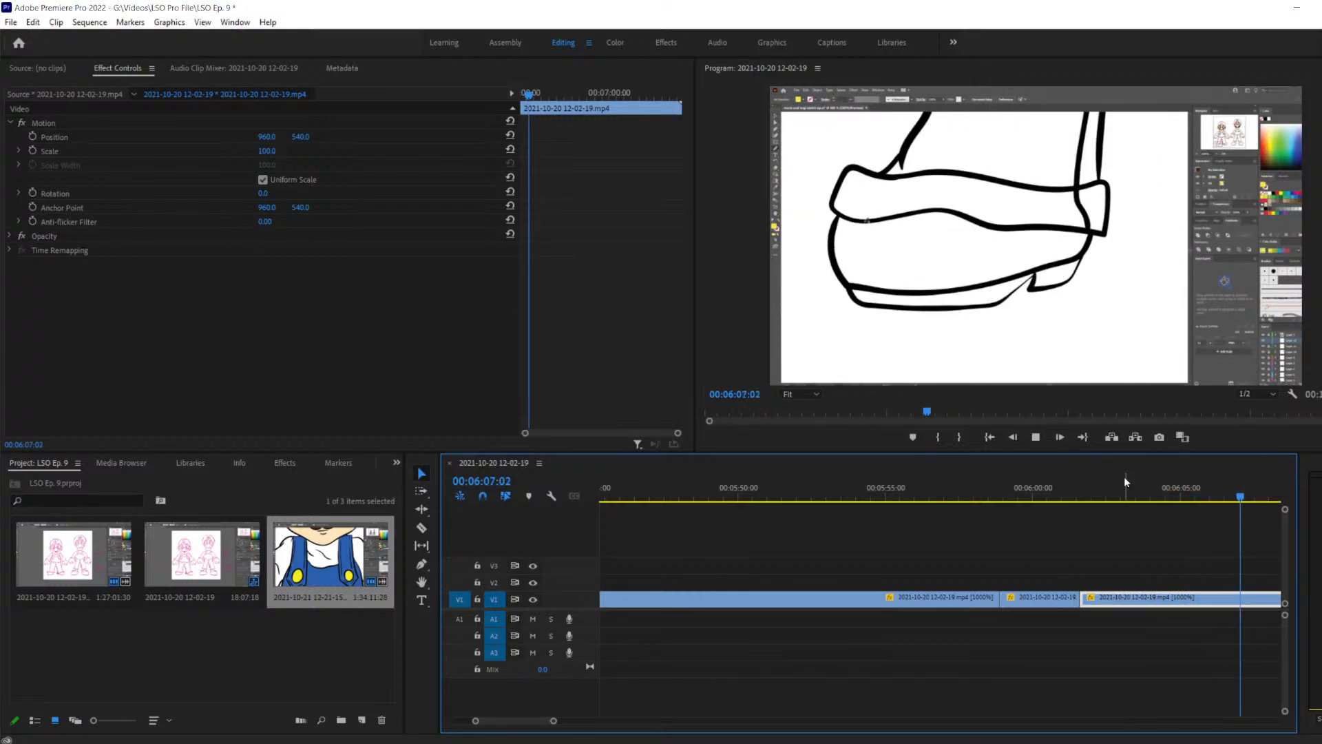
pyautogui.press('space')
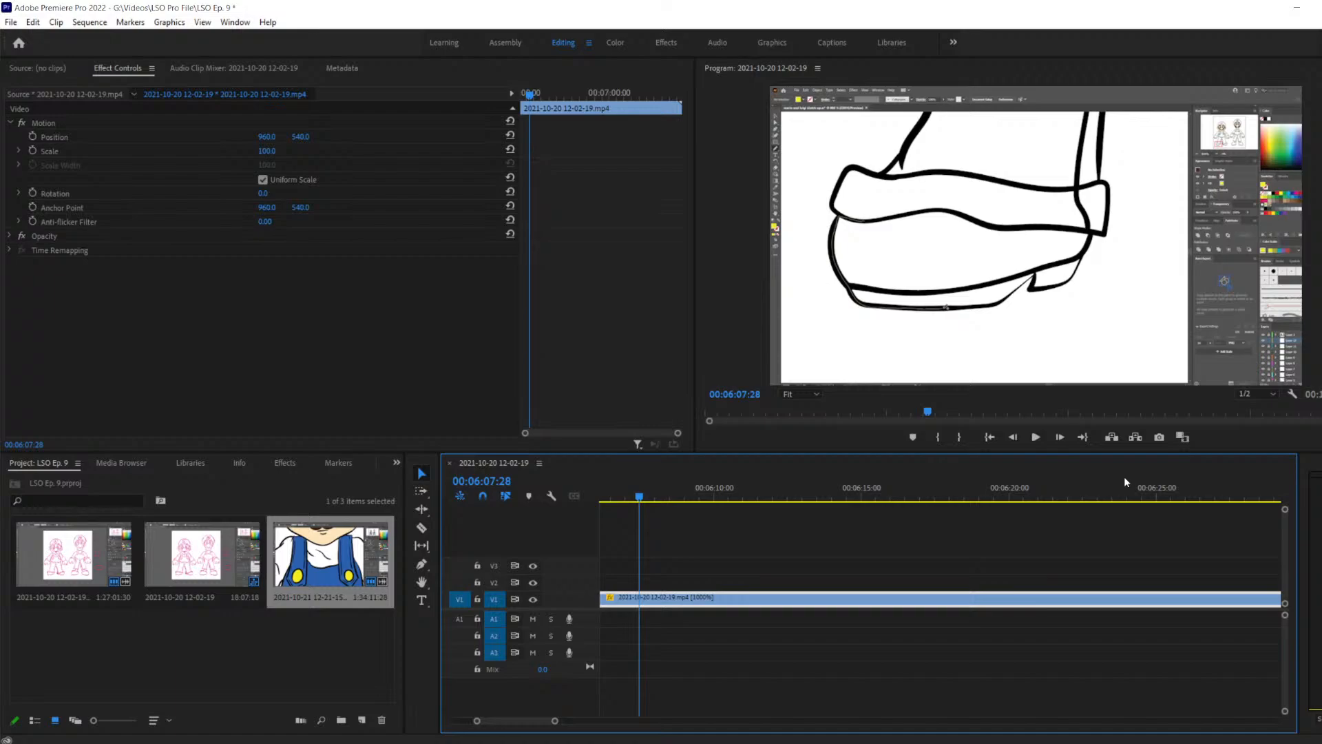
# Locate the frame at 00:06:09:39 by playing and stepping through the shoe footage and split the V1 clip there with the Razor tool
pyautogui.write('-')
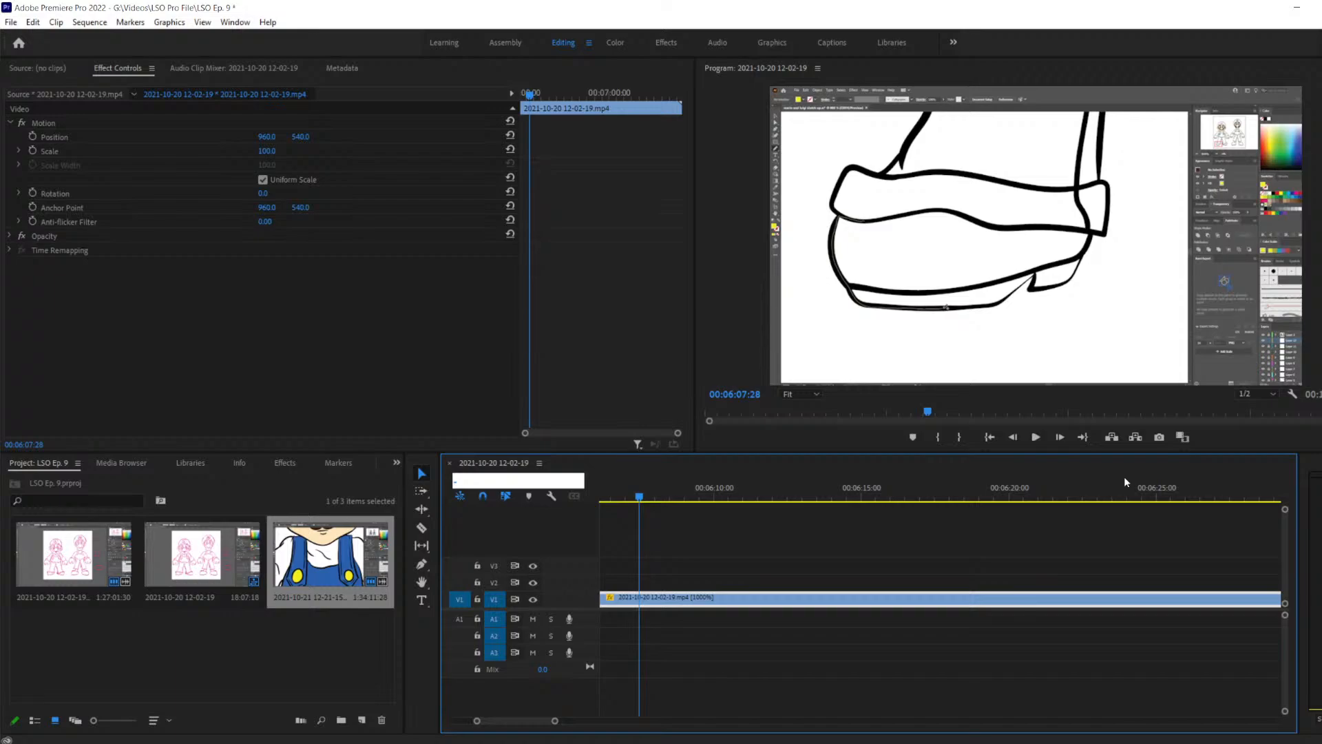
pyautogui.moveTo(639, 495); pyautogui.dragTo(609, 494)
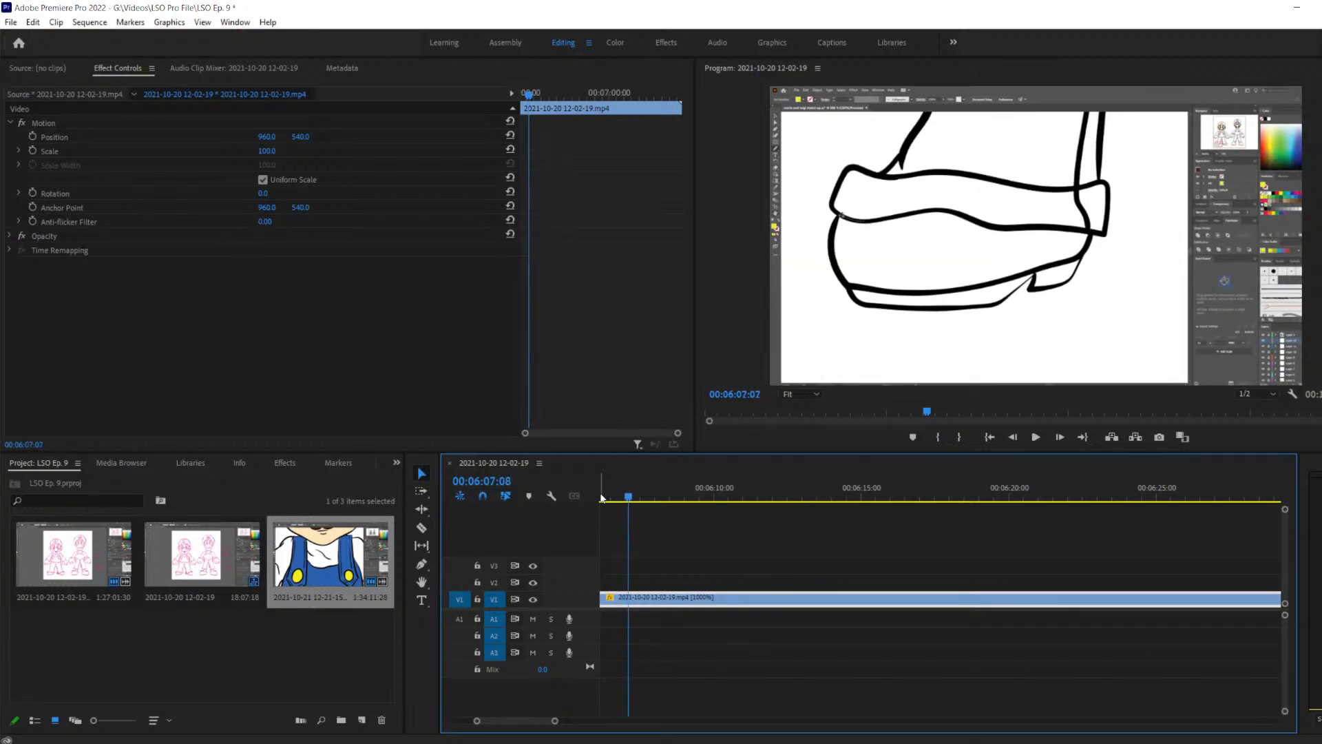
pyautogui.press('space')
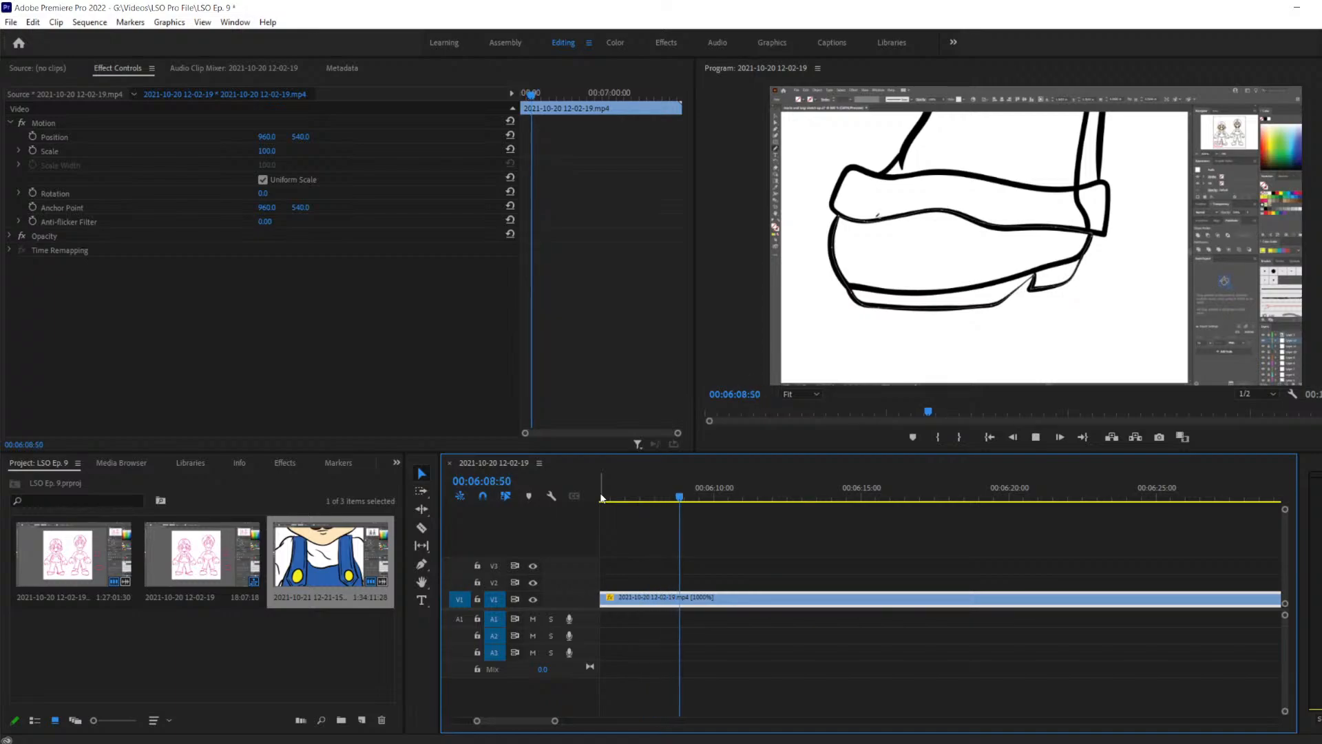
pyautogui.press('space')
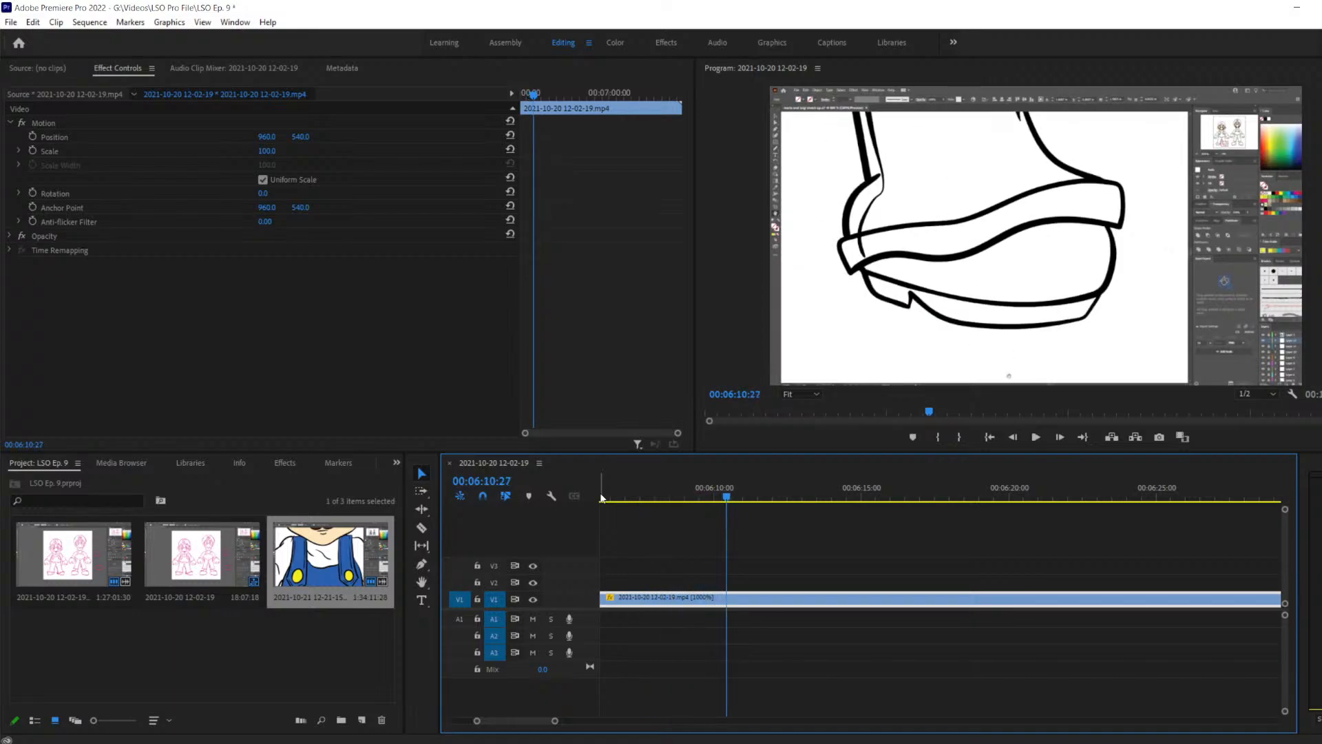
pyautogui.press('Left')
pyautogui.press('Left')
pyautogui.press('Left')
pyautogui.press('Left')
pyautogui.press('Left')
pyautogui.press('Left')
pyautogui.press('Left')
pyautogui.press('Left')
pyautogui.press('Left')
pyautogui.press('Left')
pyautogui.press('Left')
pyautogui.press('Left')
pyautogui.press('Left')
pyautogui.press('Left')
pyautogui.press('Left')
pyautogui.press('Left')
pyautogui.press('Left')
pyautogui.press('Left')
pyautogui.press('Left')
pyautogui.press('Left')
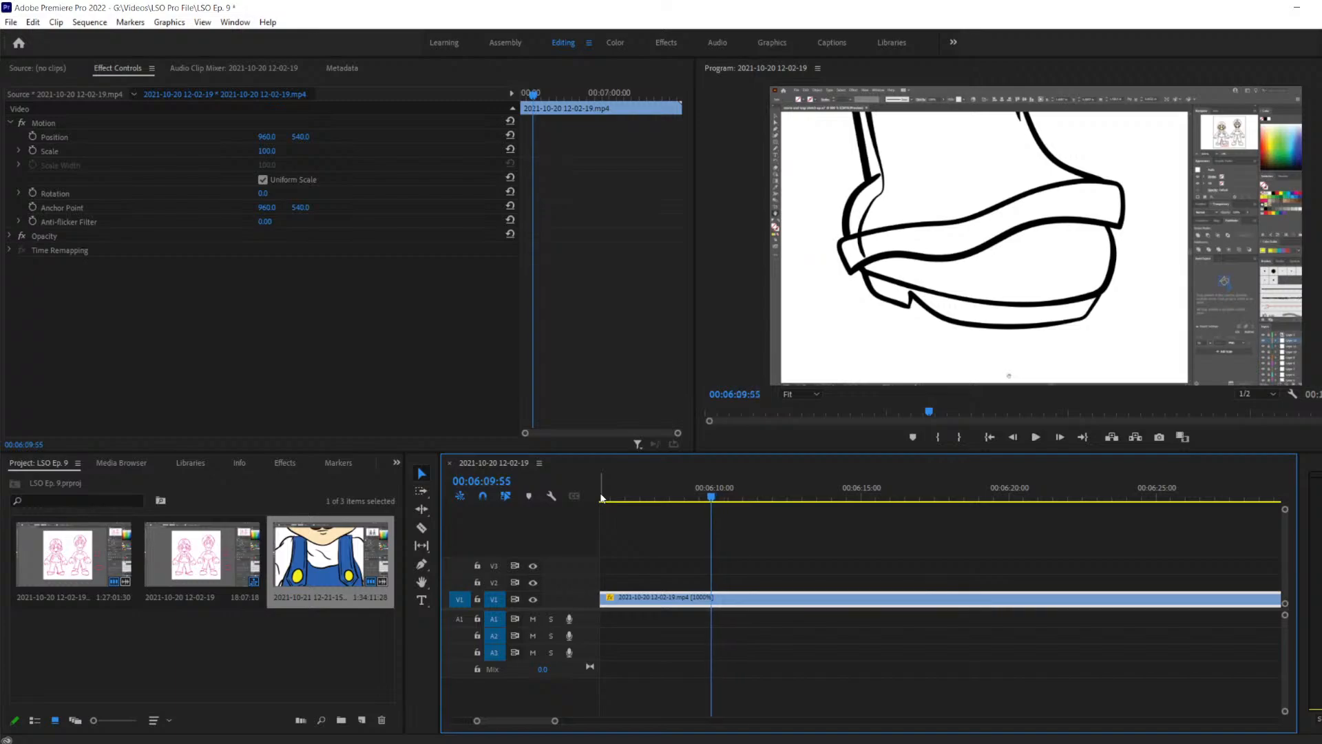
pyautogui.press('Left')
pyautogui.press('Left')
pyautogui.press('Left')
pyautogui.press('Left')
pyautogui.press('Left')
pyautogui.press('Left')
pyautogui.press('Left')
pyautogui.press('Left')
pyautogui.press('Left')
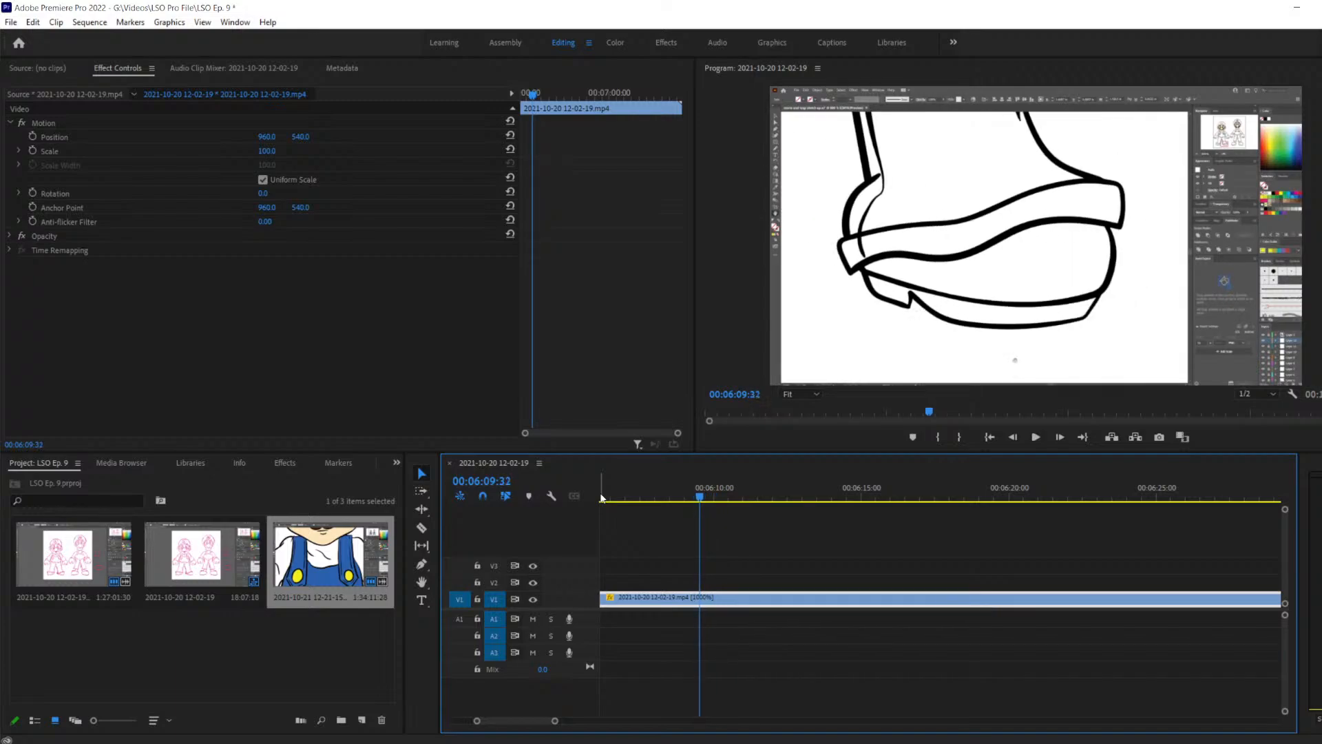
pyautogui.press('Right')
pyautogui.press('Right')
pyautogui.press('Right')
pyautogui.press('Right')
pyautogui.press('Right')
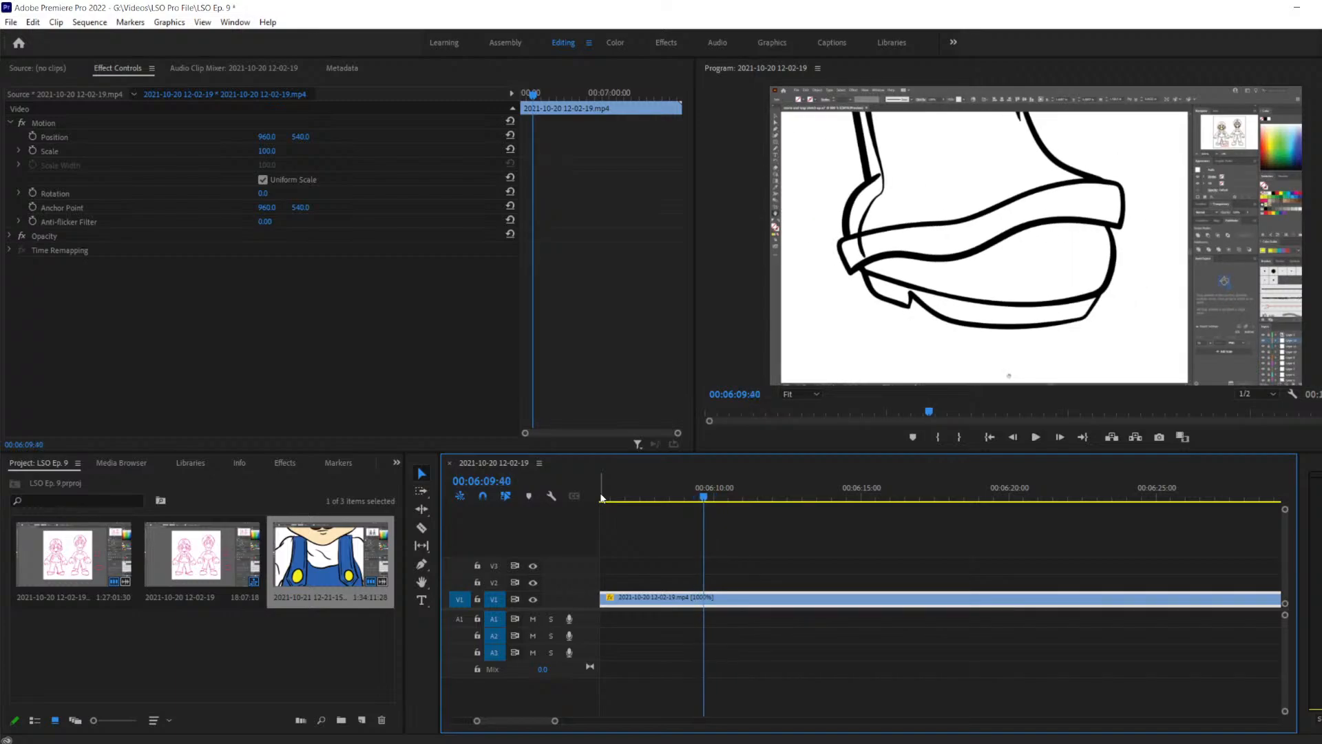
pyautogui.press('Left')
pyautogui.press('Right')
pyautogui.press('c')
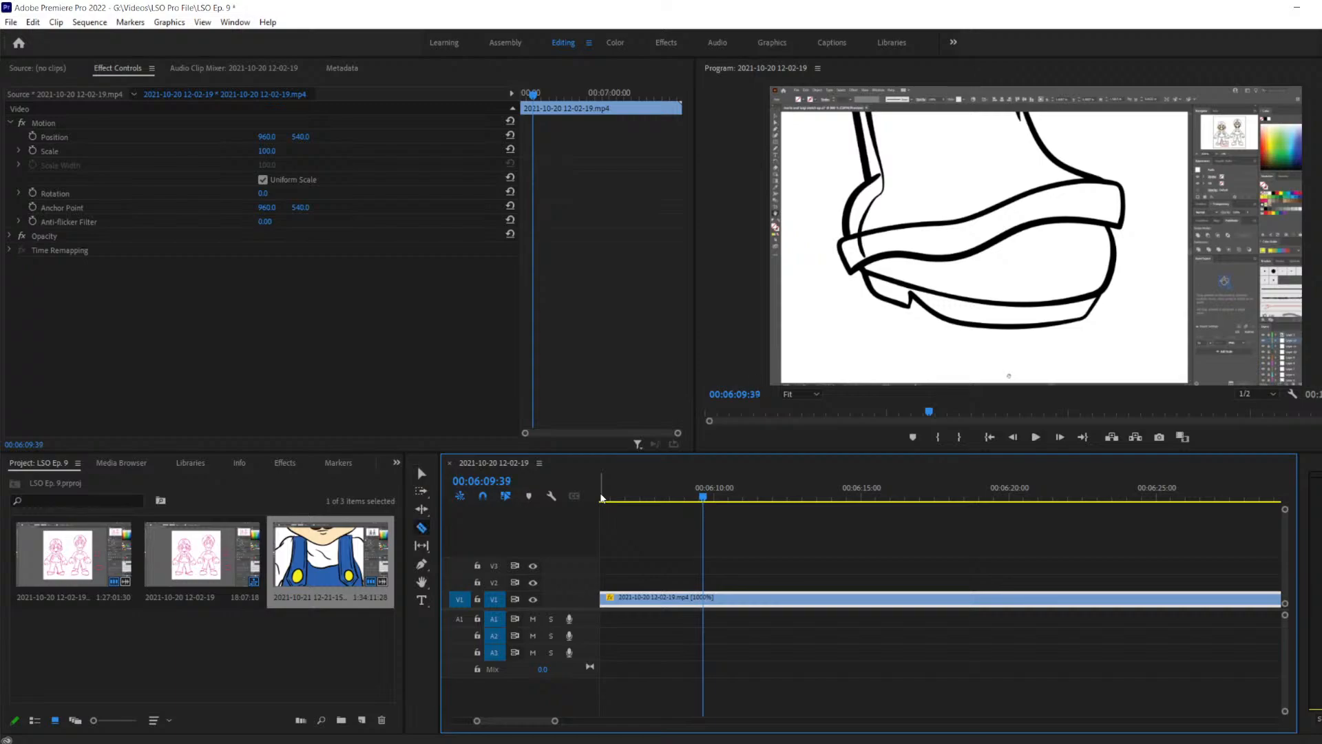
pyautogui.click(705, 593)
# Find the end of the unwanted shoe section by playing and stepping back, and split the V1 clip at 00:06:10:35
pyautogui.press('space')
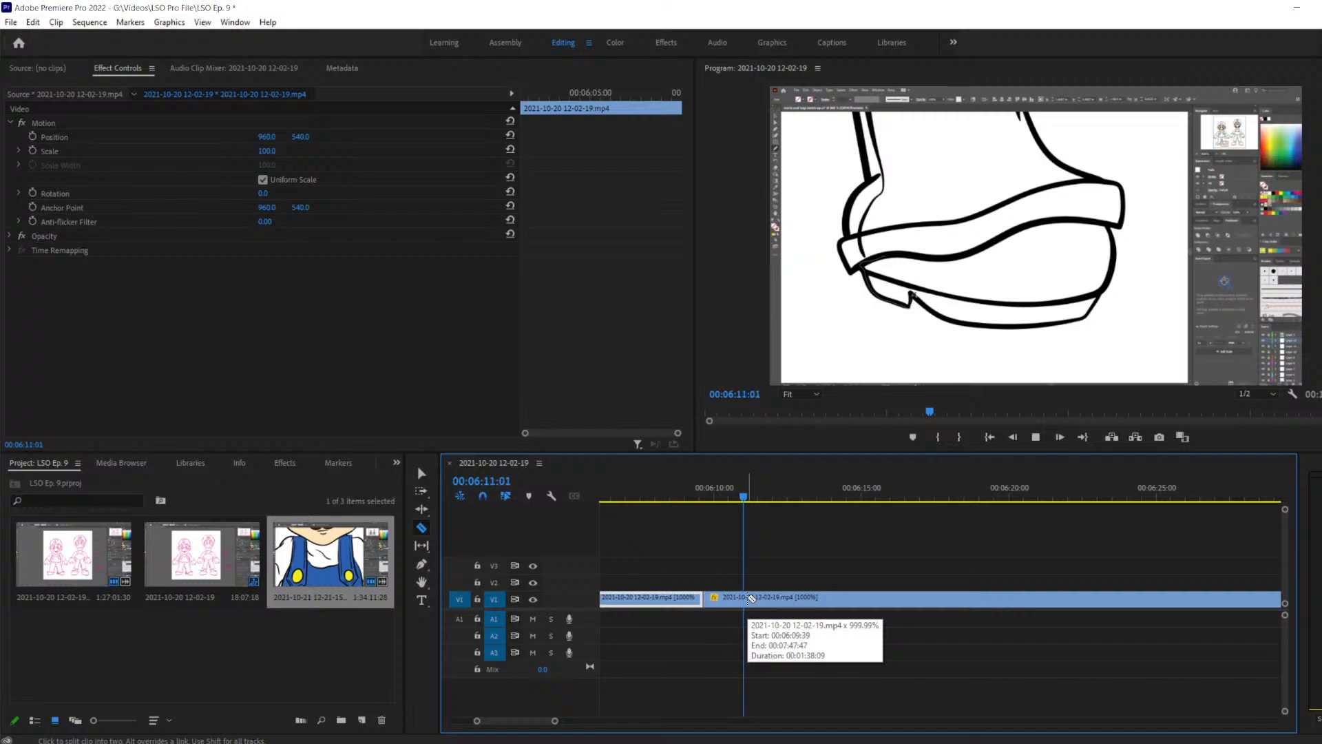
pyautogui.press('space')
pyautogui.press('Left')
pyautogui.press('Left')
pyautogui.press('Left')
pyautogui.press('Left')
pyautogui.press('Left')
pyautogui.press('Left')
pyautogui.press('Left')
pyautogui.press('Left')
pyautogui.press('Left')
pyautogui.press('Left')
pyautogui.press('Left')
pyautogui.press('Left')
pyautogui.press('Left')
pyautogui.press('Left')
pyautogui.press('Left')
pyautogui.press('Left')
pyautogui.press('Left')
pyautogui.press('Left')
pyautogui.press('Left')
pyautogui.press('Left')
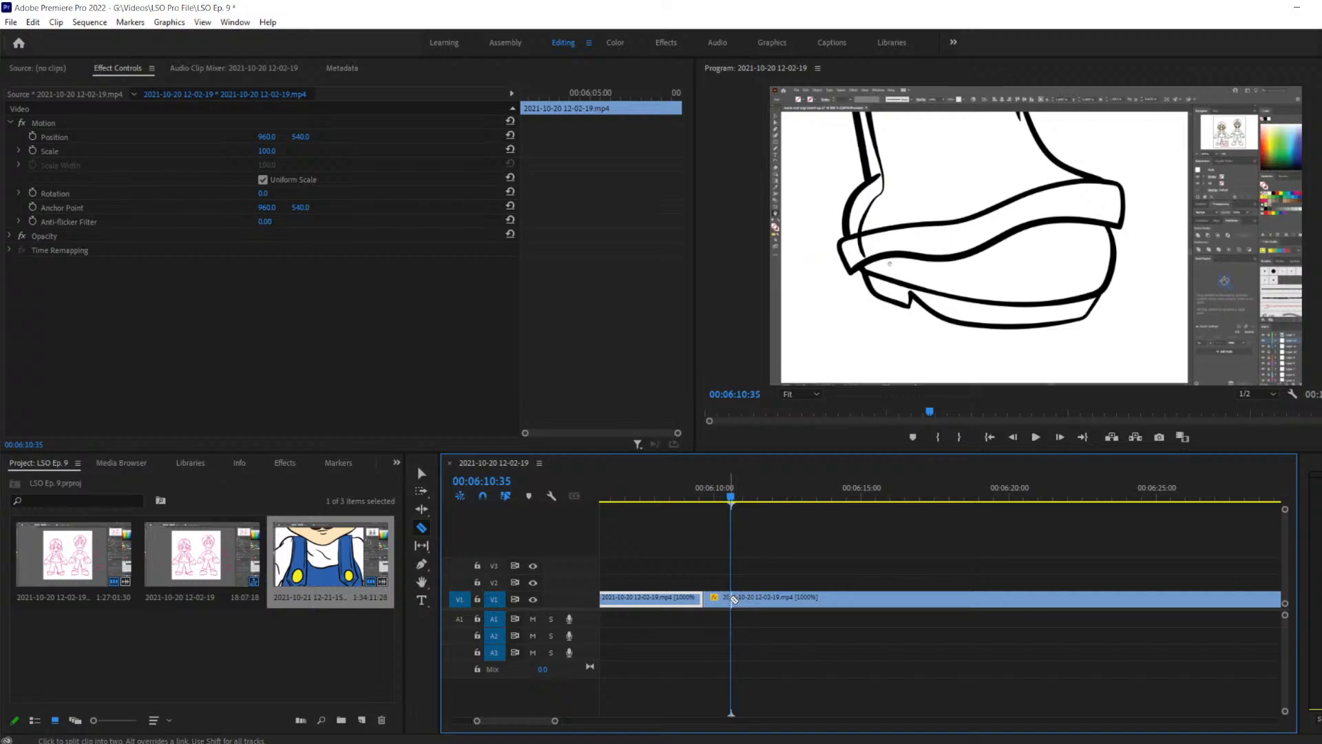
pyautogui.click(732, 598)
# Delete the V1 segment between the 00:06:09:39 and 00:06:10:35 cuts and move the following clip back to close the gap
pyautogui.press('v')
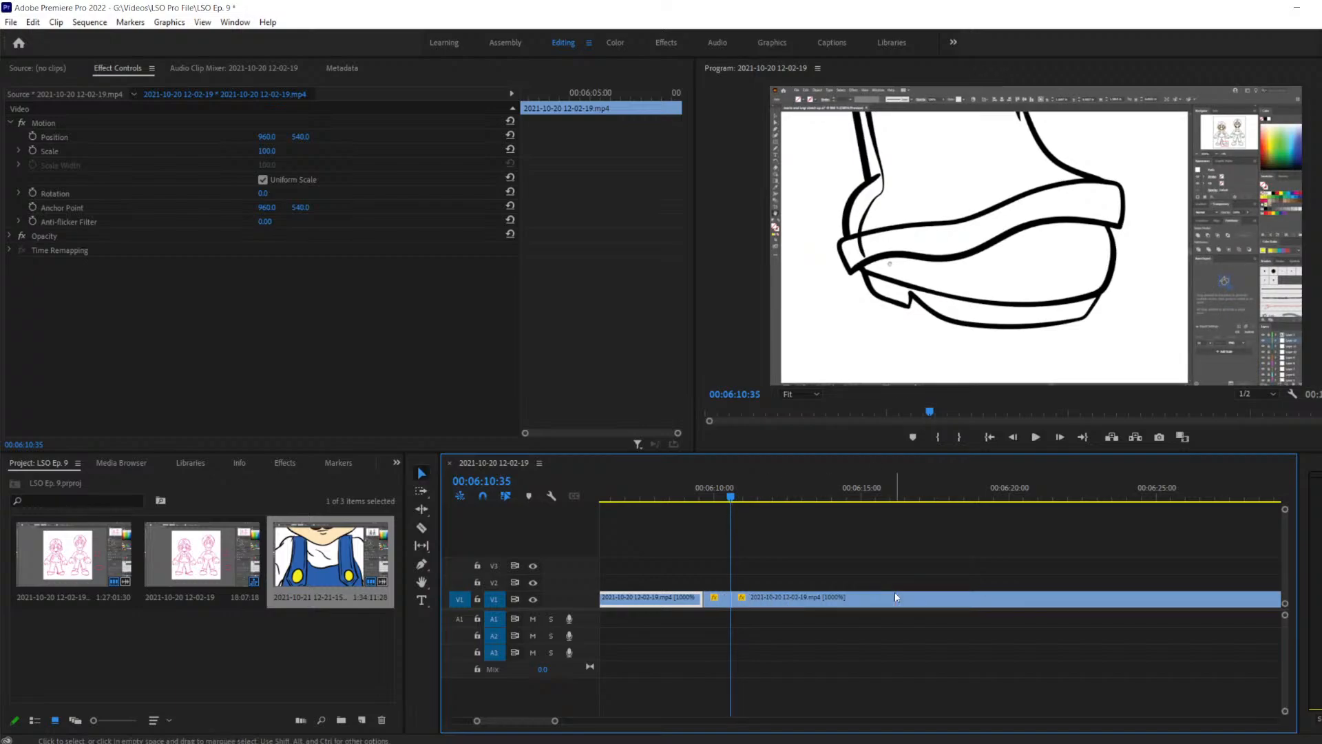
pyautogui.click(720, 597)
pyautogui.press('Delete')
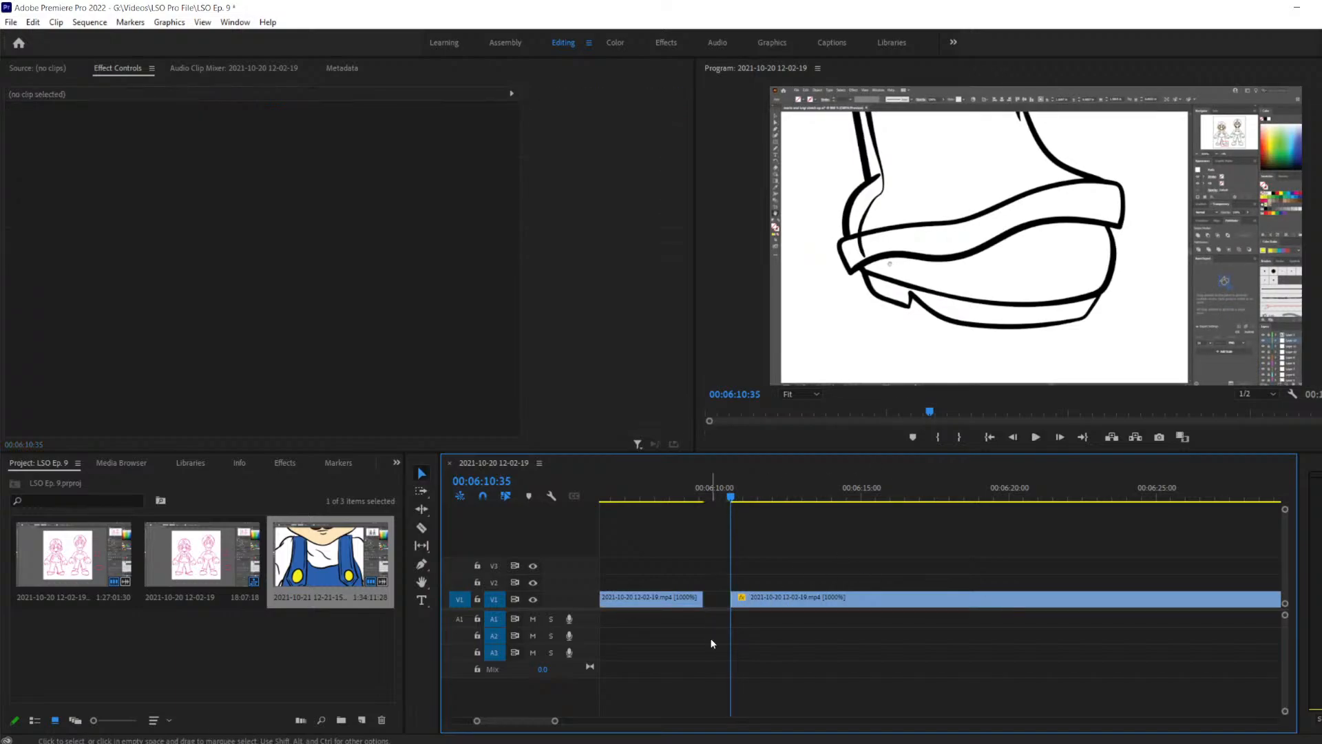
pyautogui.moveTo(794, 605); pyautogui.dragTo(767, 606)
# Review the new join from about 00:06:09:13, locate the start of the next unwanted section, and split the V1 clip at 00:06:17:03
pyautogui.moveTo(730, 495); pyautogui.dragTo(690, 511)
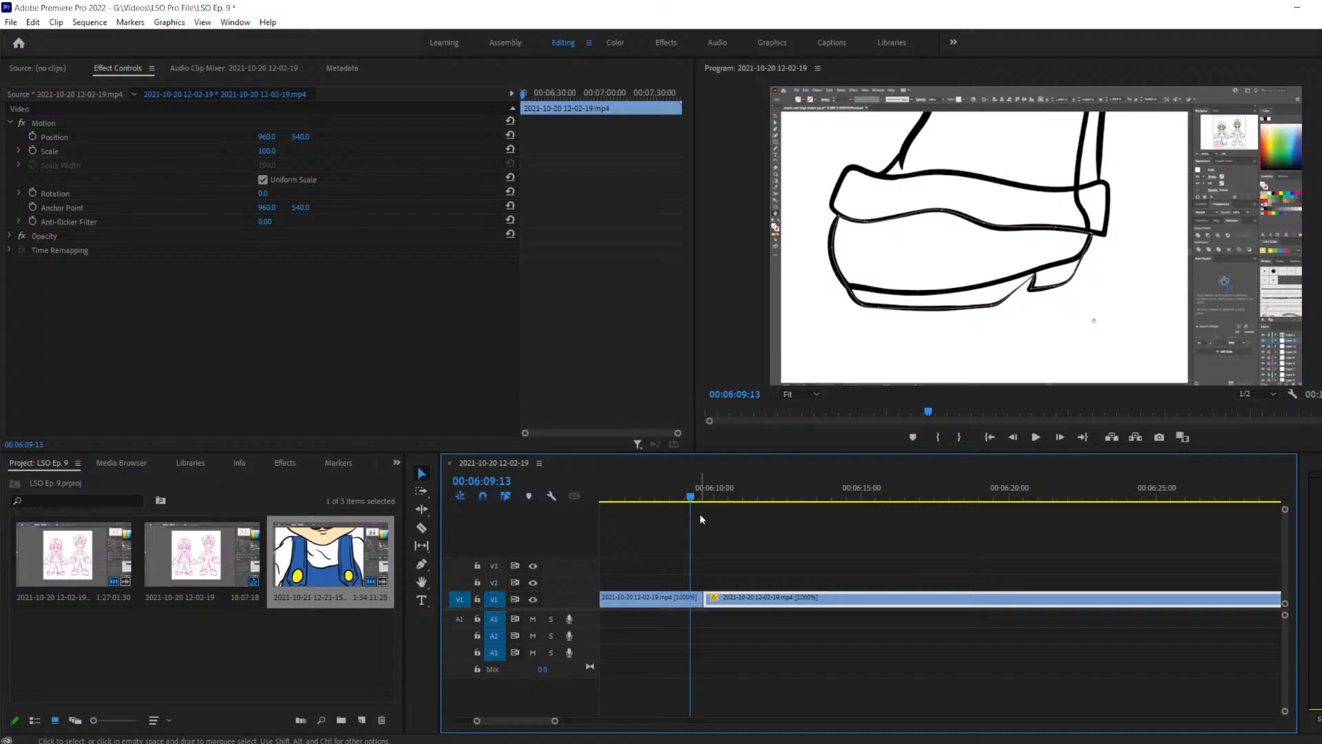
pyautogui.press('space')
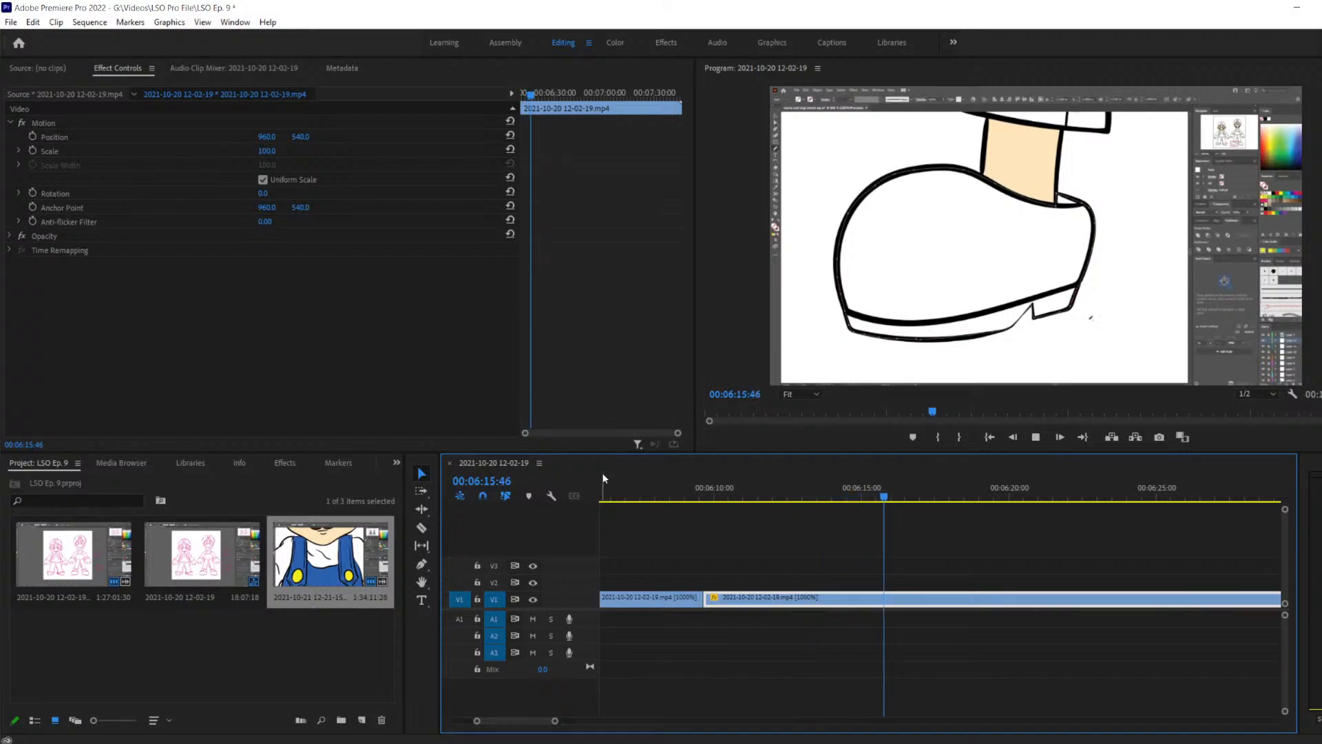
pyautogui.press('space')
pyautogui.press('Left')
pyautogui.press('Left')
pyautogui.press('Left')
pyautogui.press('Left')
pyautogui.press('Left')
pyautogui.press('Left')
pyautogui.press('Left')
pyautogui.press('Left')
pyautogui.press('Left')
pyautogui.press('Left')
pyautogui.press('Left')
pyautogui.press('Left')
pyautogui.press('Left')
pyautogui.press('Left')
pyautogui.press('Left')
pyautogui.press('Left')
pyautogui.press('Left')
pyautogui.press('Left')
pyautogui.press('Left')
pyautogui.press('Left')
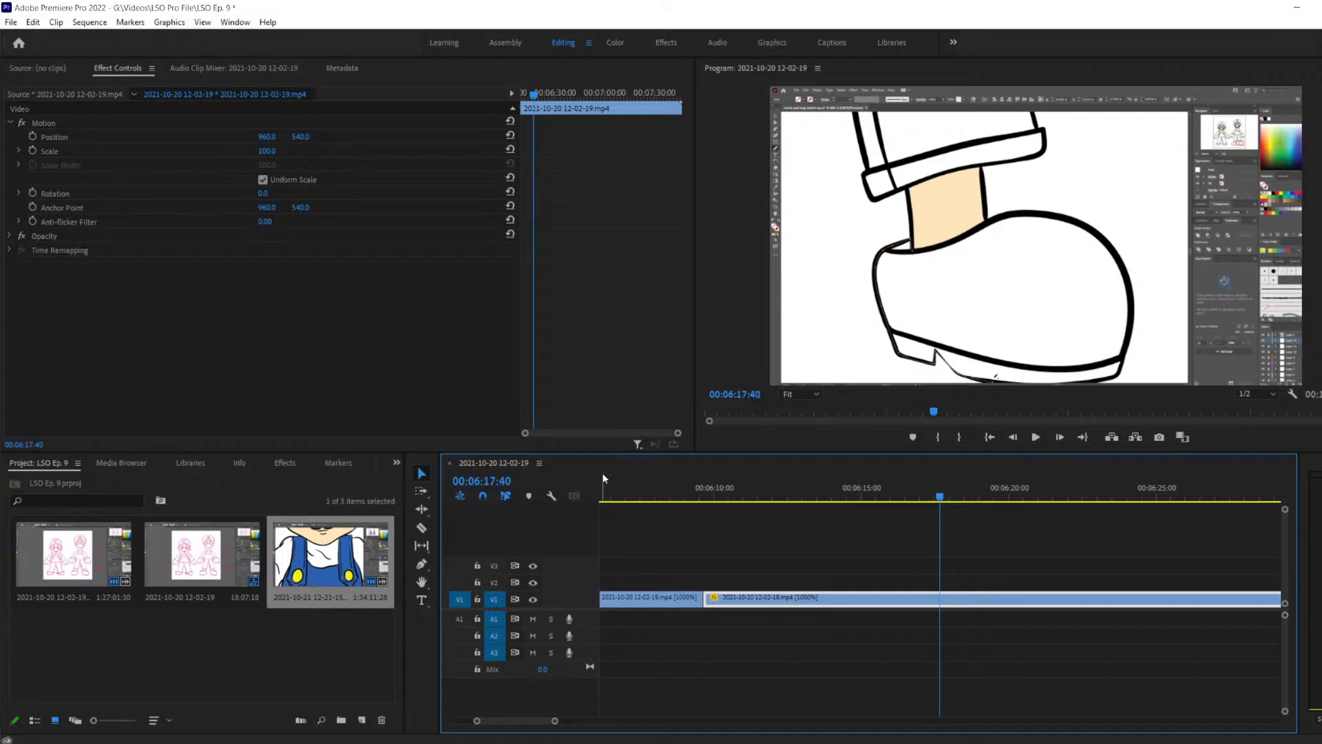
pyautogui.press('Left')
pyautogui.press('Left')
pyautogui.press('Left')
pyautogui.press('Left')
pyautogui.press('Left')
pyautogui.press('Left')
pyautogui.press('Left')
pyautogui.press('Left')
pyautogui.press('Left')
pyautogui.press('Left')
pyautogui.press('Left')
pyautogui.press('Left')
pyautogui.press('Left')
pyautogui.press('Left')
pyautogui.press('Left')
pyautogui.press('Left')
pyautogui.press('Left')
pyautogui.press('Left')
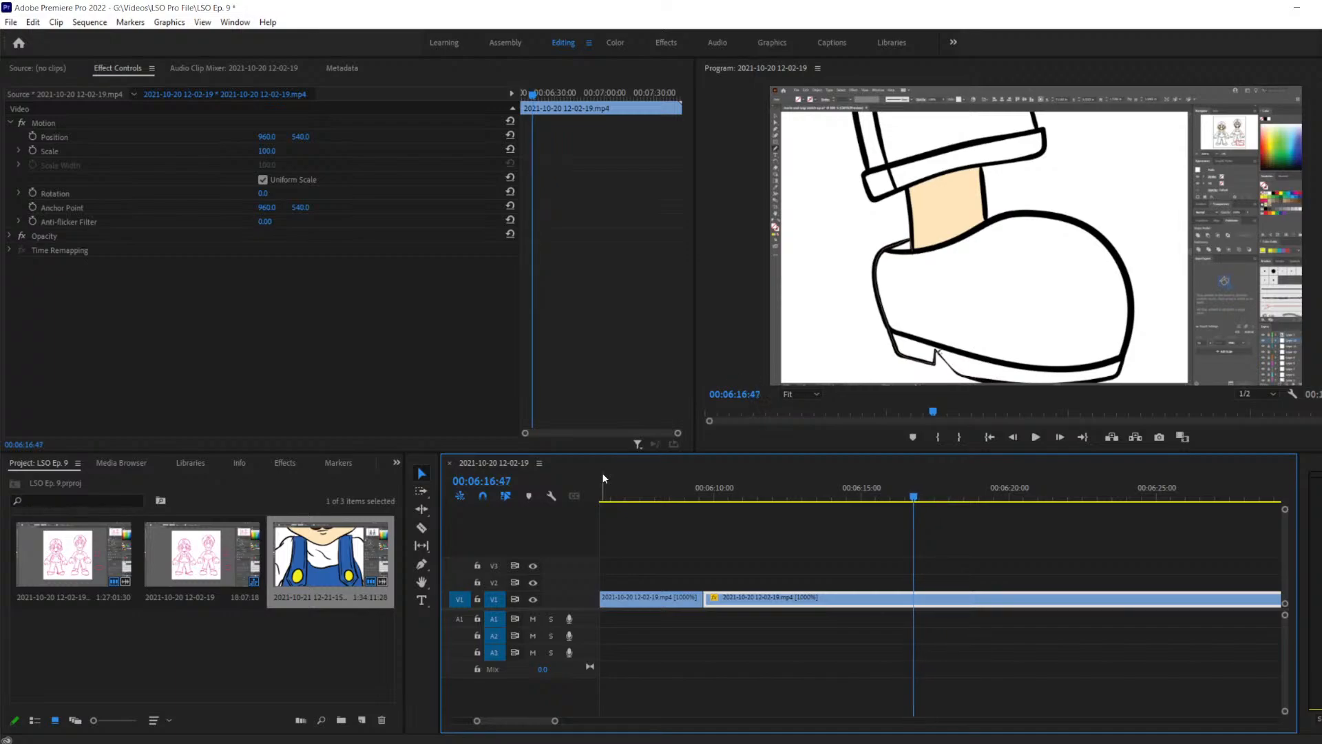
pyautogui.press('Right')
pyautogui.press('Right')
pyautogui.press('Right')
pyautogui.press('Right')
pyautogui.press('Right')
pyautogui.press('Right')
pyautogui.press('Right')
pyautogui.press('Right')
pyautogui.press('Right')
pyautogui.press('Right')
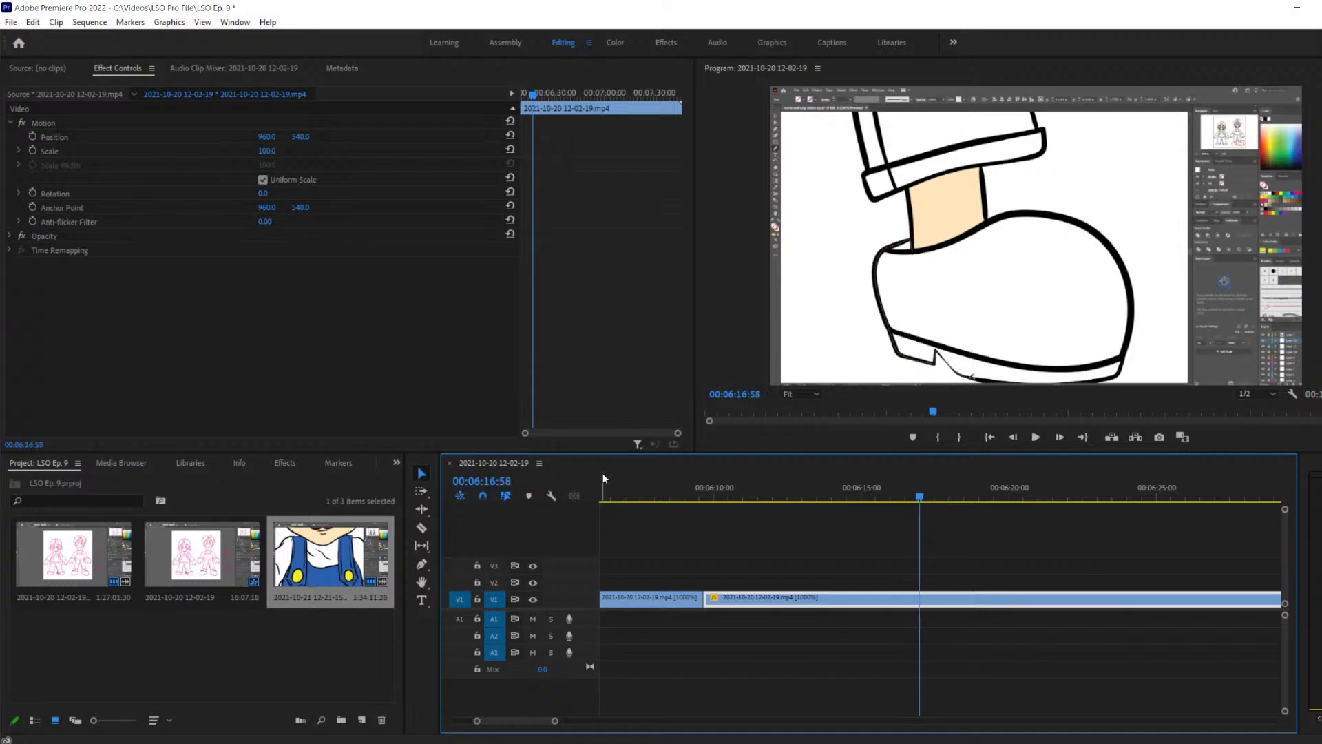
pyautogui.press('Right')
pyautogui.press('Left')
pyautogui.press('Left')
pyautogui.press('Right')
pyautogui.press('Right')
pyautogui.press('c')
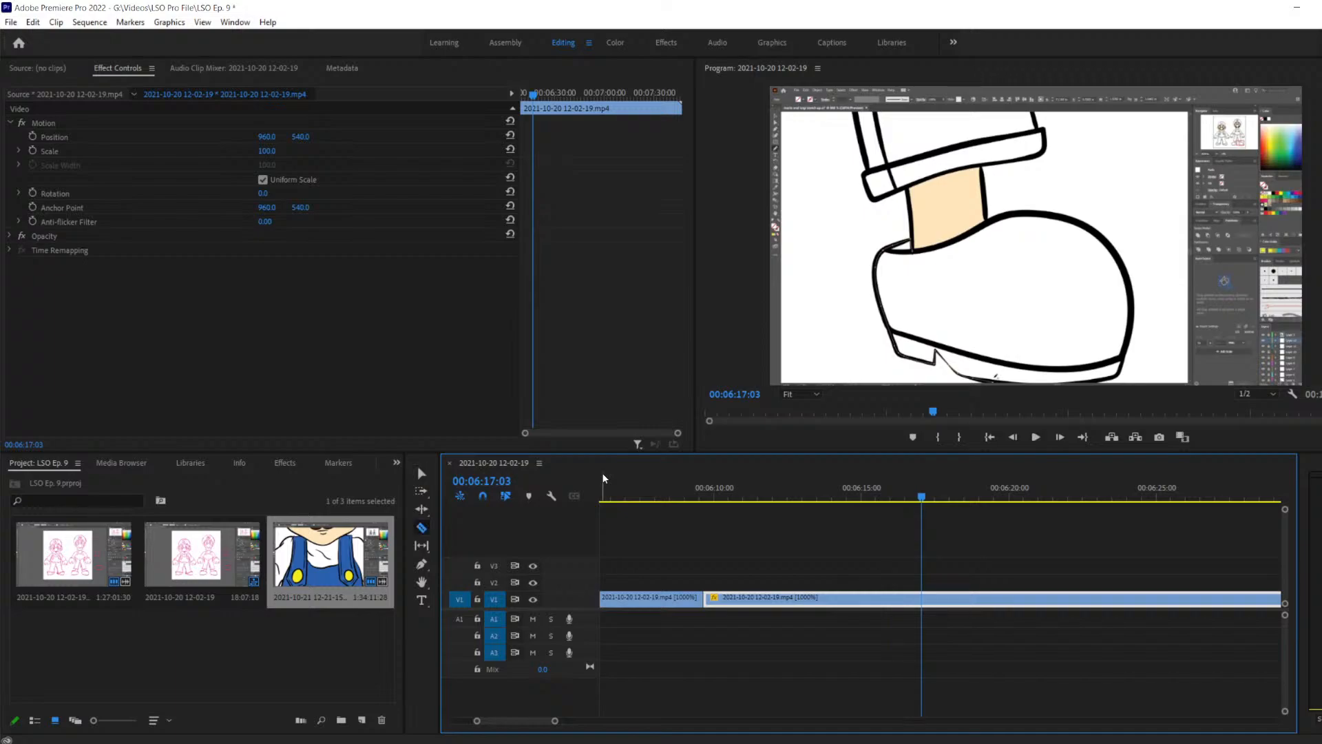
pyautogui.click(922, 590)
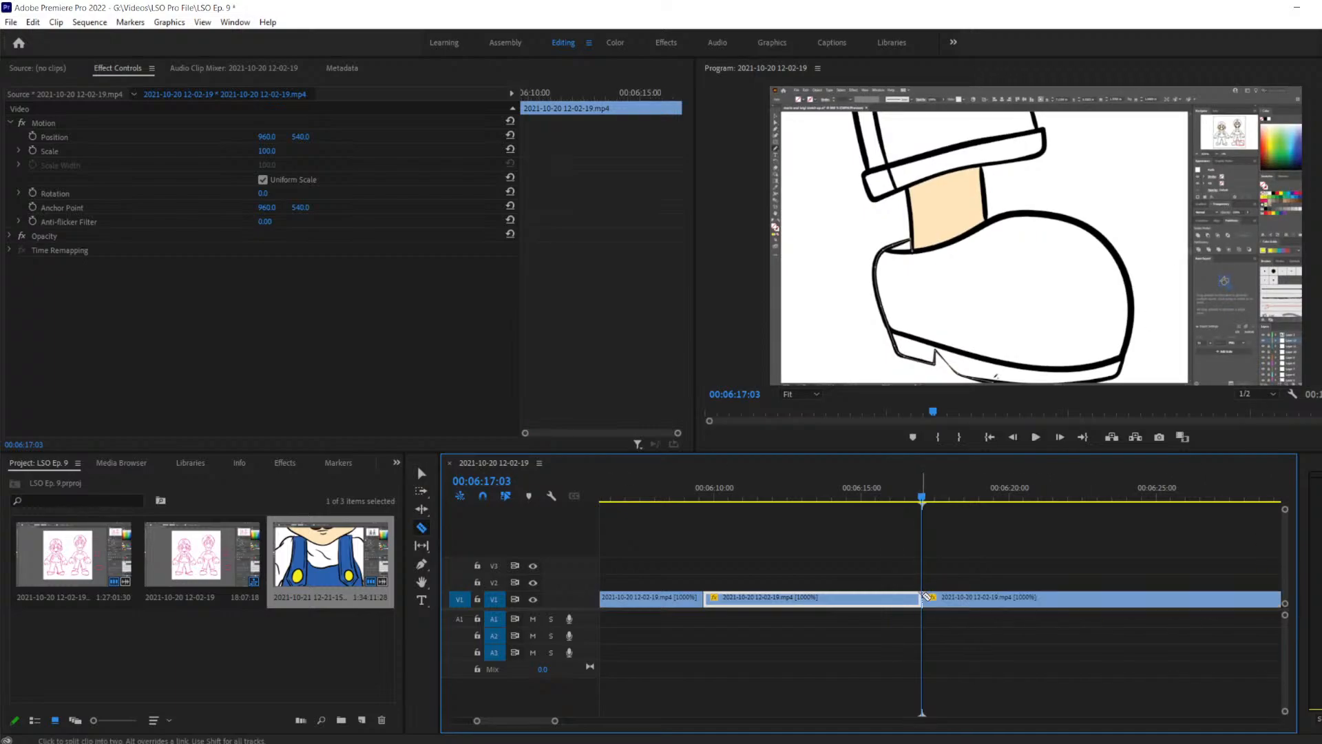
# Play past the new cut, step back to the end of the unwanted section, and split the V1 clip at 00:06:18:43
pyautogui.press('space')
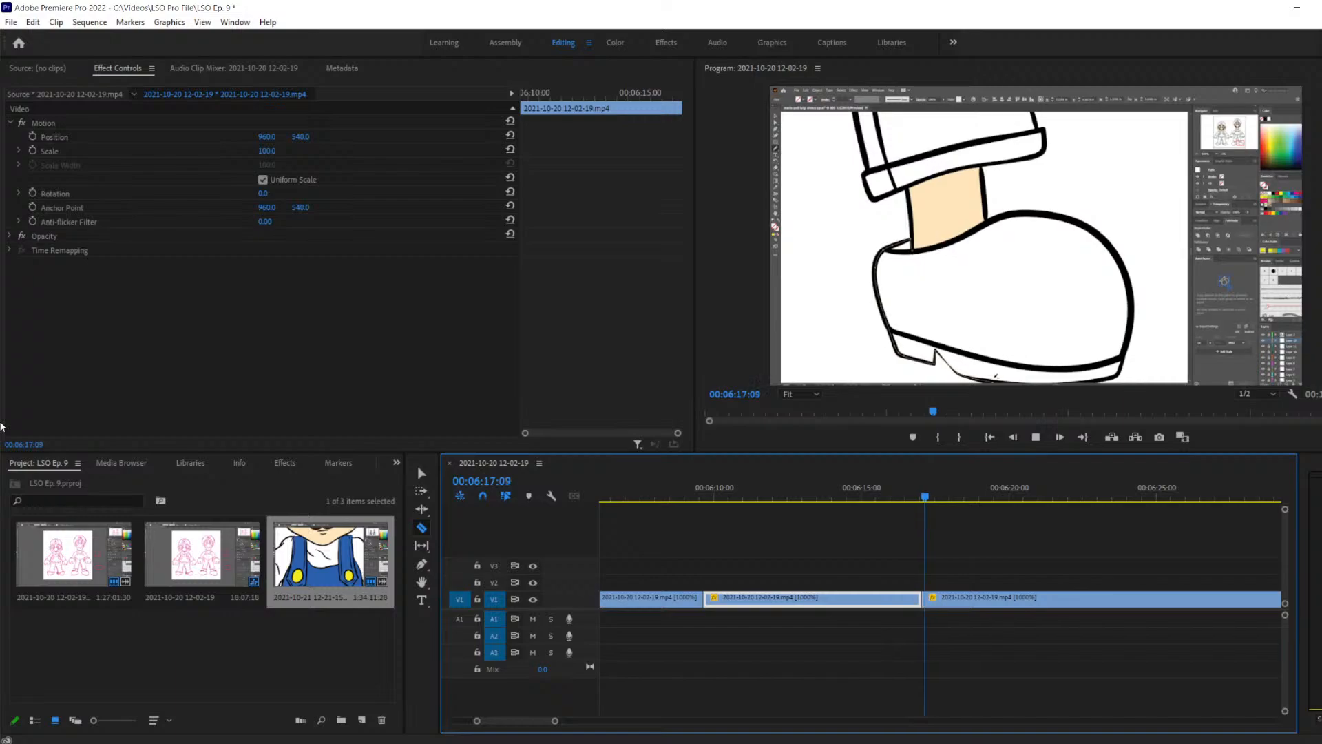
pyautogui.press('space')
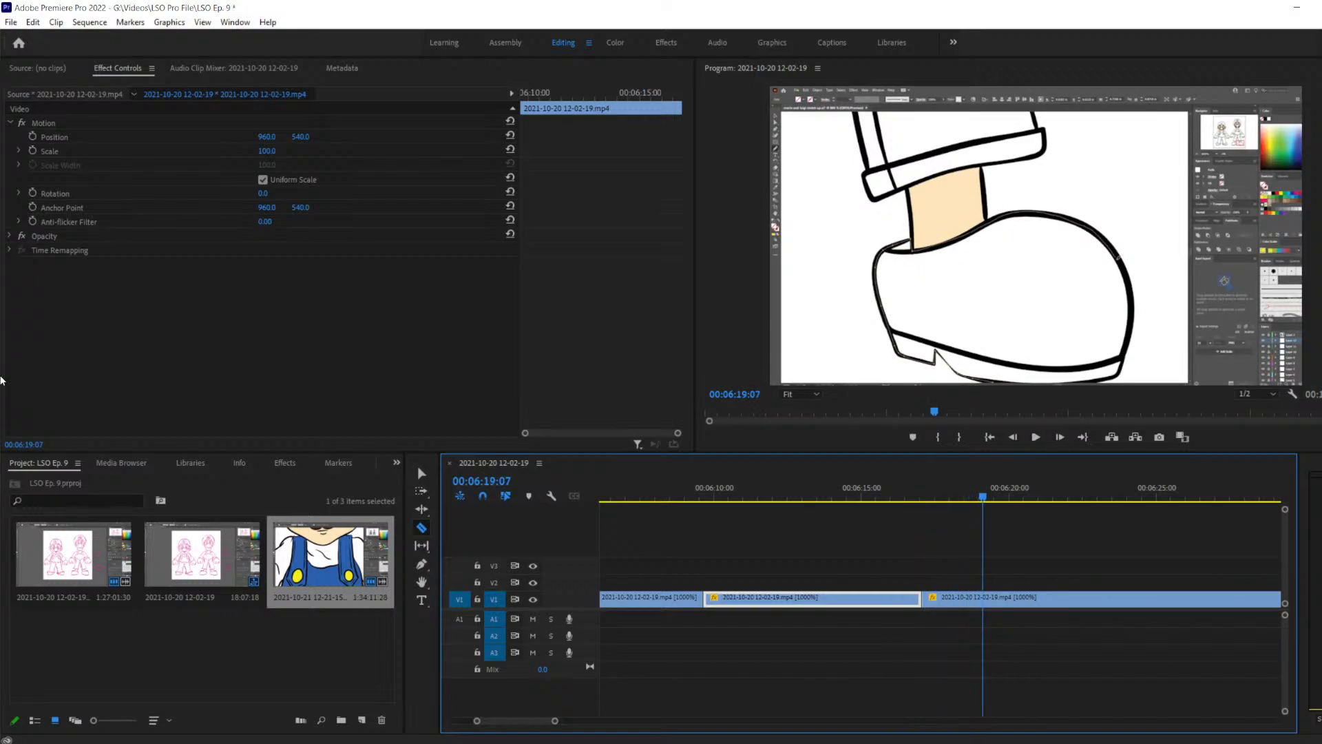
pyautogui.press('Left')
pyautogui.press('Left')
pyautogui.press('Left')
pyautogui.press('Left')
pyautogui.press('Left')
pyautogui.press('Left')
pyautogui.press('Left')
pyautogui.press('Left')
pyautogui.press('Left')
pyautogui.press('Left')
pyautogui.press('Left')
pyautogui.press('Left')
pyautogui.press('Left')
pyautogui.press('Left')
pyautogui.press('Left')
pyautogui.press('Left')
pyautogui.press('Left')
pyautogui.press('Left')
pyautogui.press('Left')
pyautogui.press('Left')
pyautogui.press('Left')
pyautogui.press('Left')
pyautogui.press('Left')
pyautogui.press('Left')
pyautogui.press('Left')
pyautogui.press('Right')
pyautogui.press('Left')
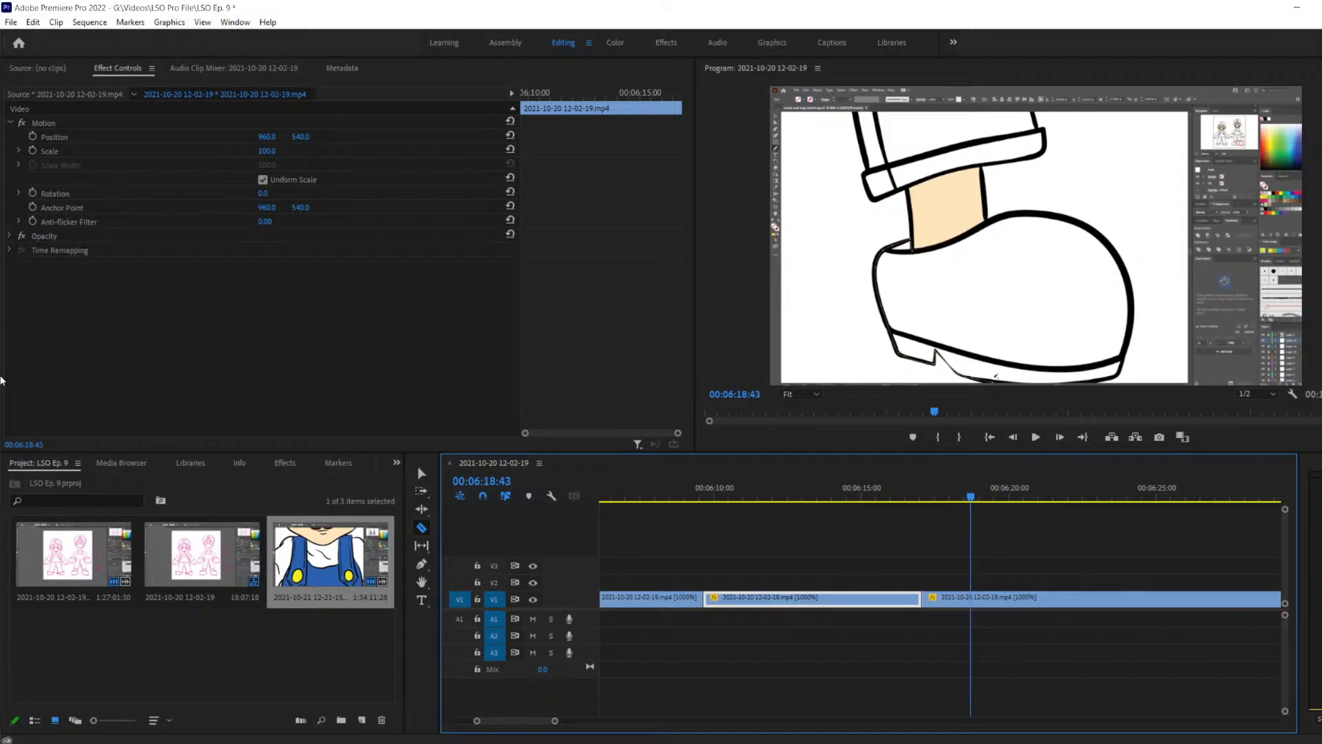
pyautogui.click(974, 596)
# Delete the V1 segment between the 00:06:17:03 and 00:06:18:43 cuts and move the following clip back to close the gap
pyautogui.press('v')
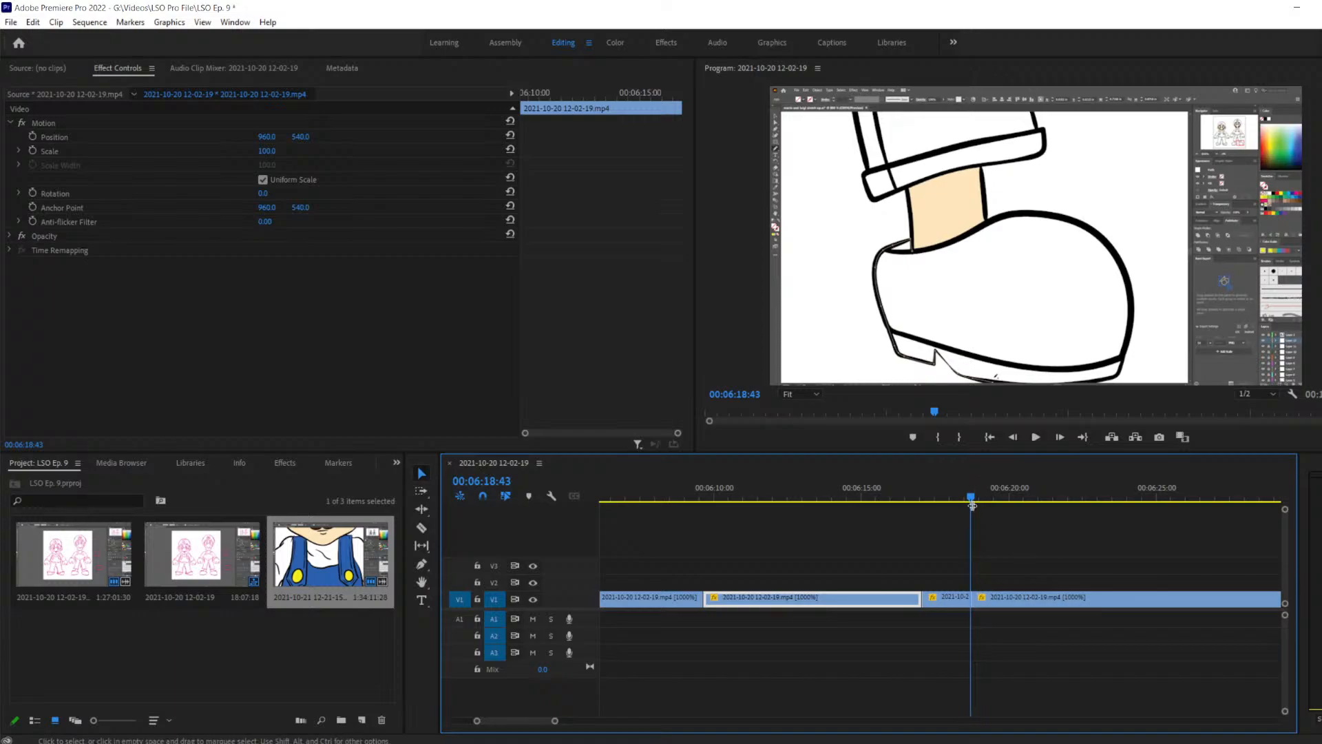
pyautogui.click(949, 596)
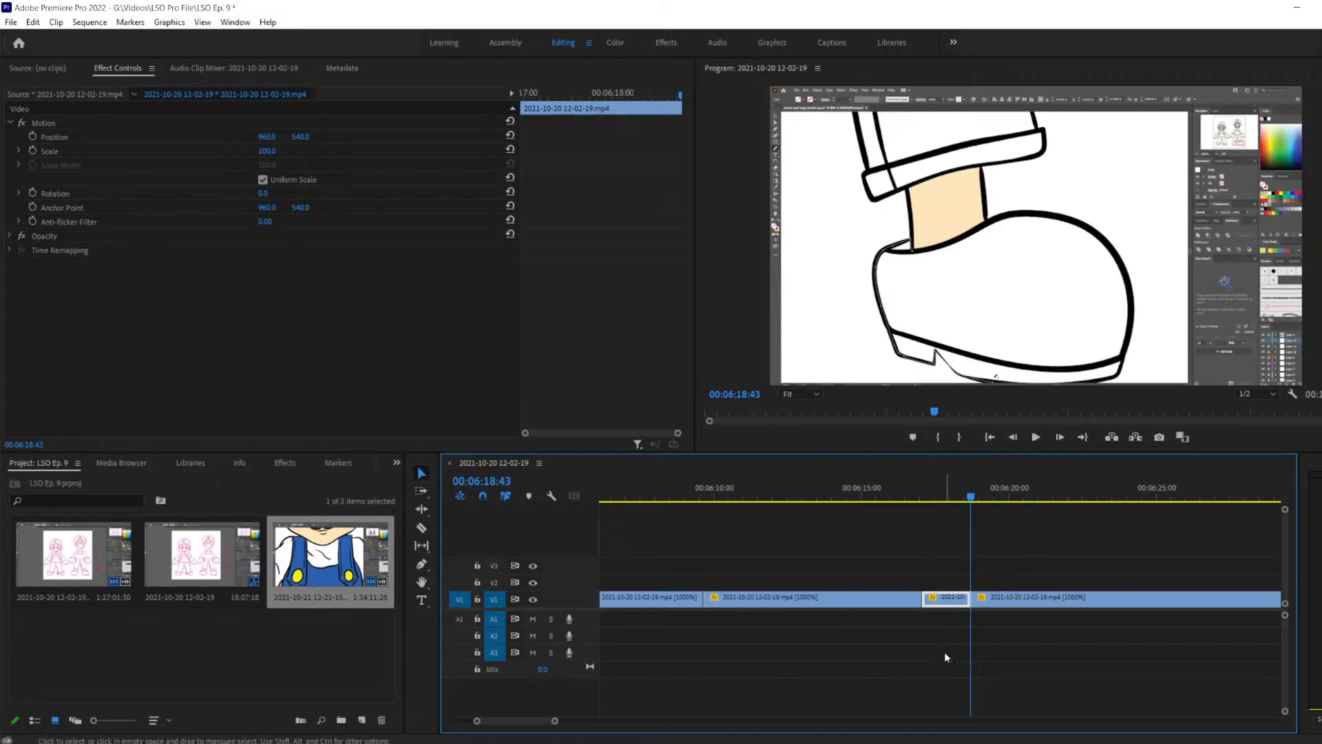
pyautogui.press('Delete')
pyautogui.click(998, 599)
pyautogui.moveTo(999, 606); pyautogui.dragTo(950, 606)
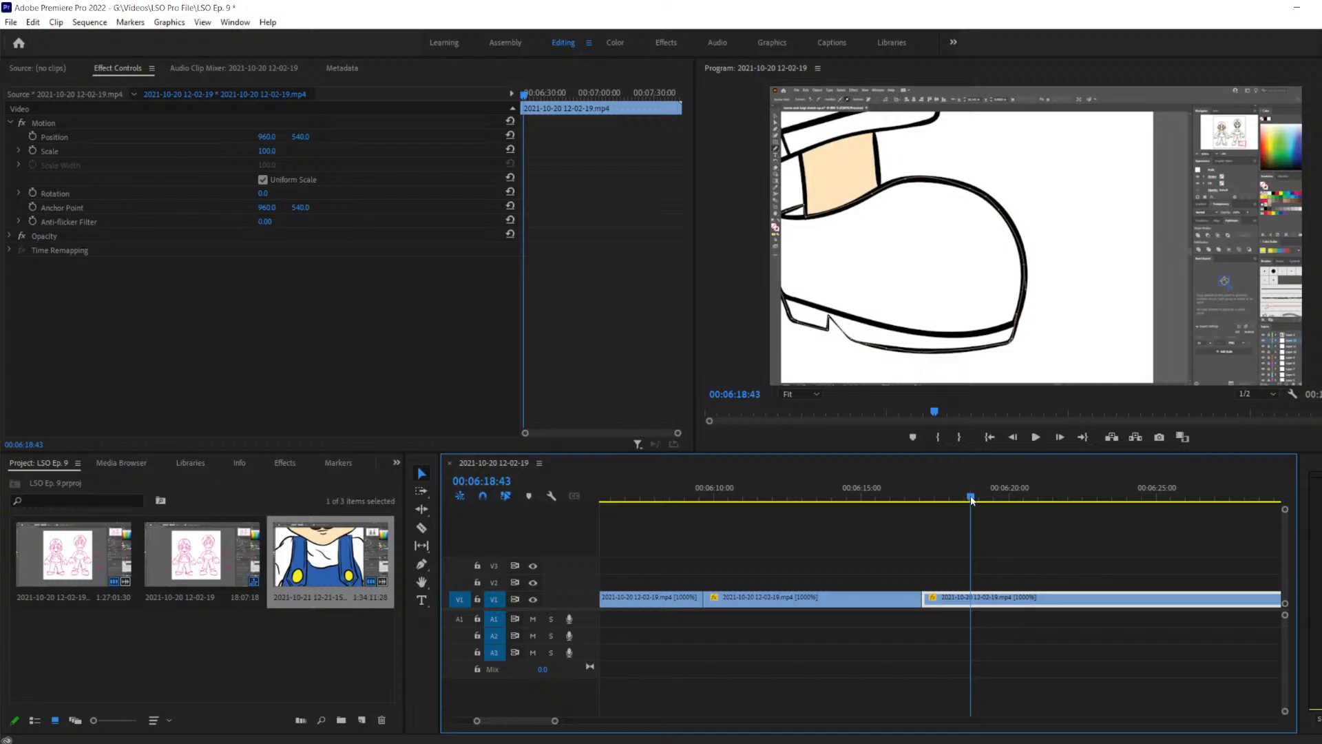
# Review the new join, find the start of the next unwanted section around the brown shoe, and split the V1 clip at 00:06:23:07
pyautogui.click(912, 497)
pyautogui.press('space')
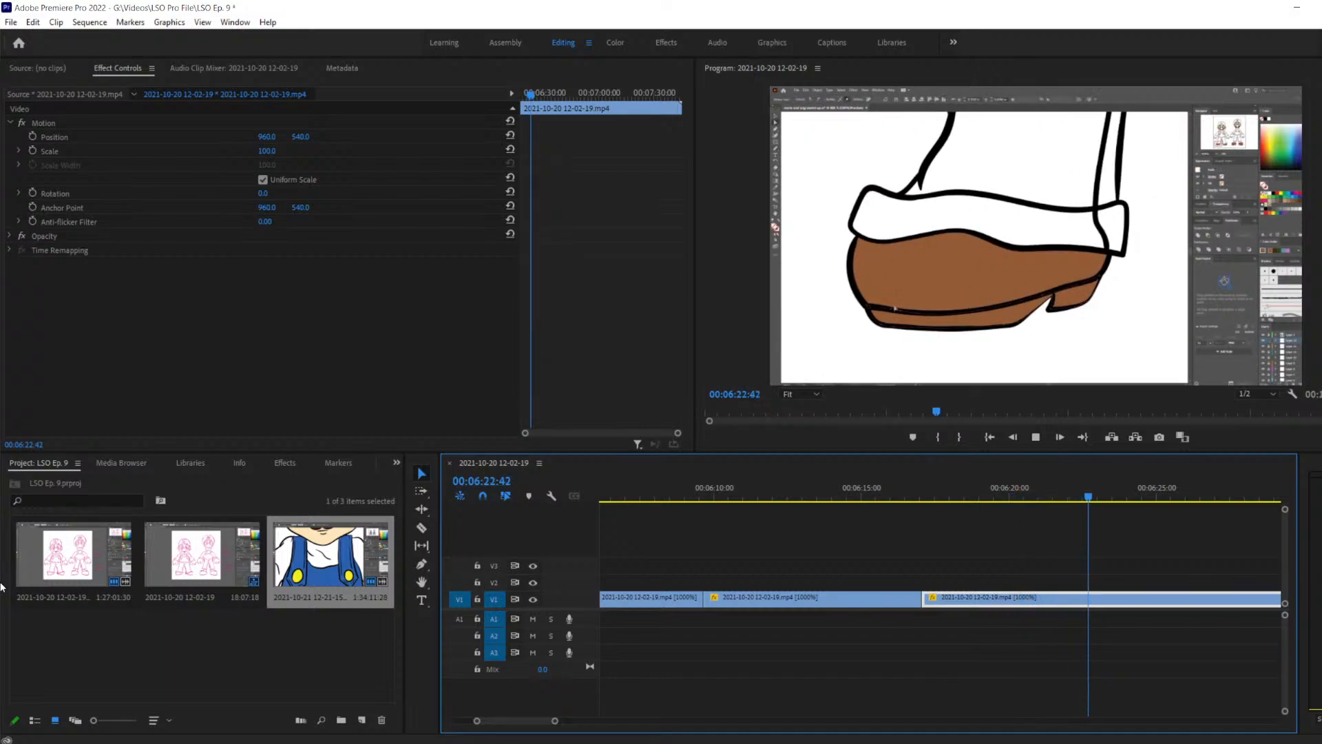
pyautogui.press('space')
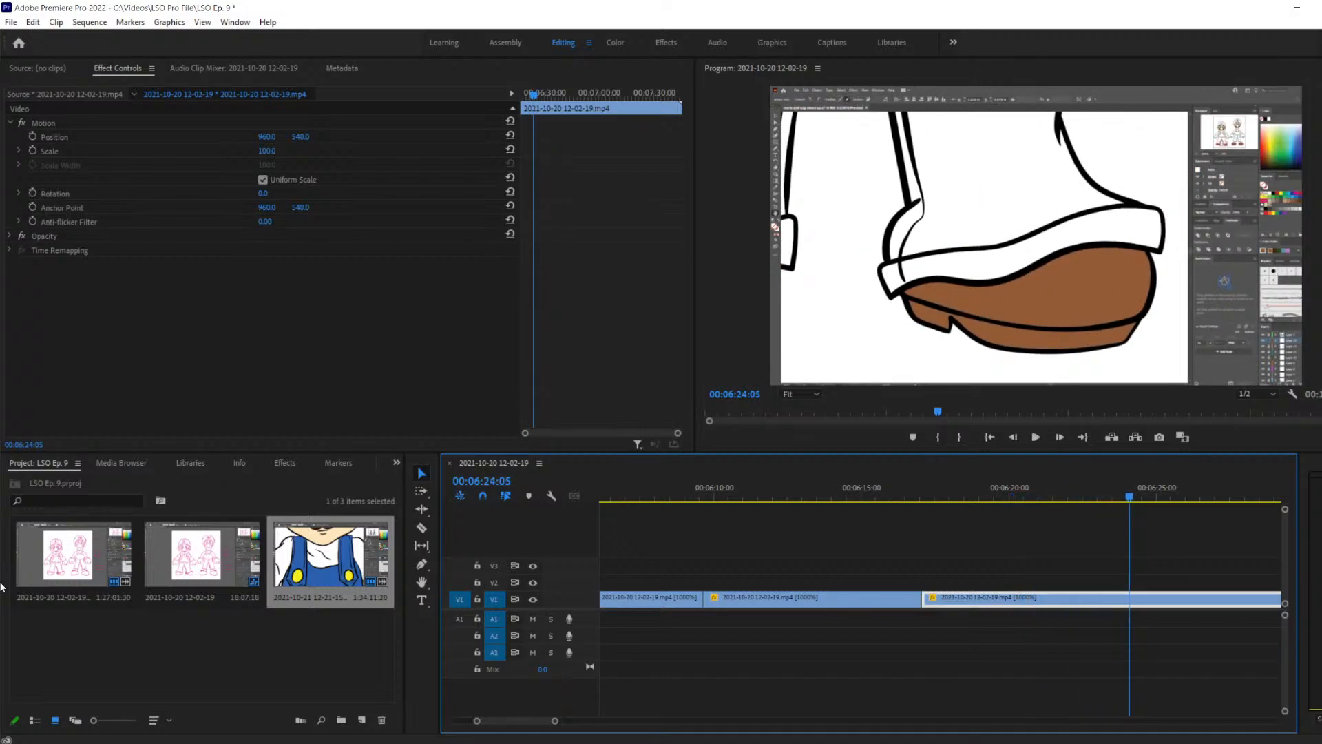
pyautogui.press('Left')
pyautogui.press('Left')
pyautogui.press('Left')
pyautogui.press('Left')
pyautogui.press('Left')
pyautogui.press('Left')
pyautogui.press('Left')
pyautogui.press('Left')
pyautogui.press('Left')
pyautogui.press('Left')
pyautogui.press('Left')
pyautogui.press('Left')
pyautogui.press('Left')
pyautogui.press('Left')
pyautogui.press('Left')
pyautogui.press('Left')
pyautogui.press('Left')
pyautogui.press('Left')
pyautogui.press('Left')
pyautogui.press('Left')
pyautogui.press('Left')
pyautogui.press('Left')
pyautogui.press('Left')
pyautogui.press('Left')
pyautogui.press('Left')
pyautogui.press('Left')
pyautogui.press('Left')
pyautogui.press('Left')
pyautogui.press('Left')
pyautogui.press('Left')
pyautogui.press('Left')
pyautogui.press('Left')
pyautogui.press('Left')
pyautogui.press('Left')
pyautogui.press('Left')
pyautogui.press('Left')
pyautogui.press('Left')
pyautogui.press('Left')
pyautogui.press('Left')
pyautogui.press('Left')
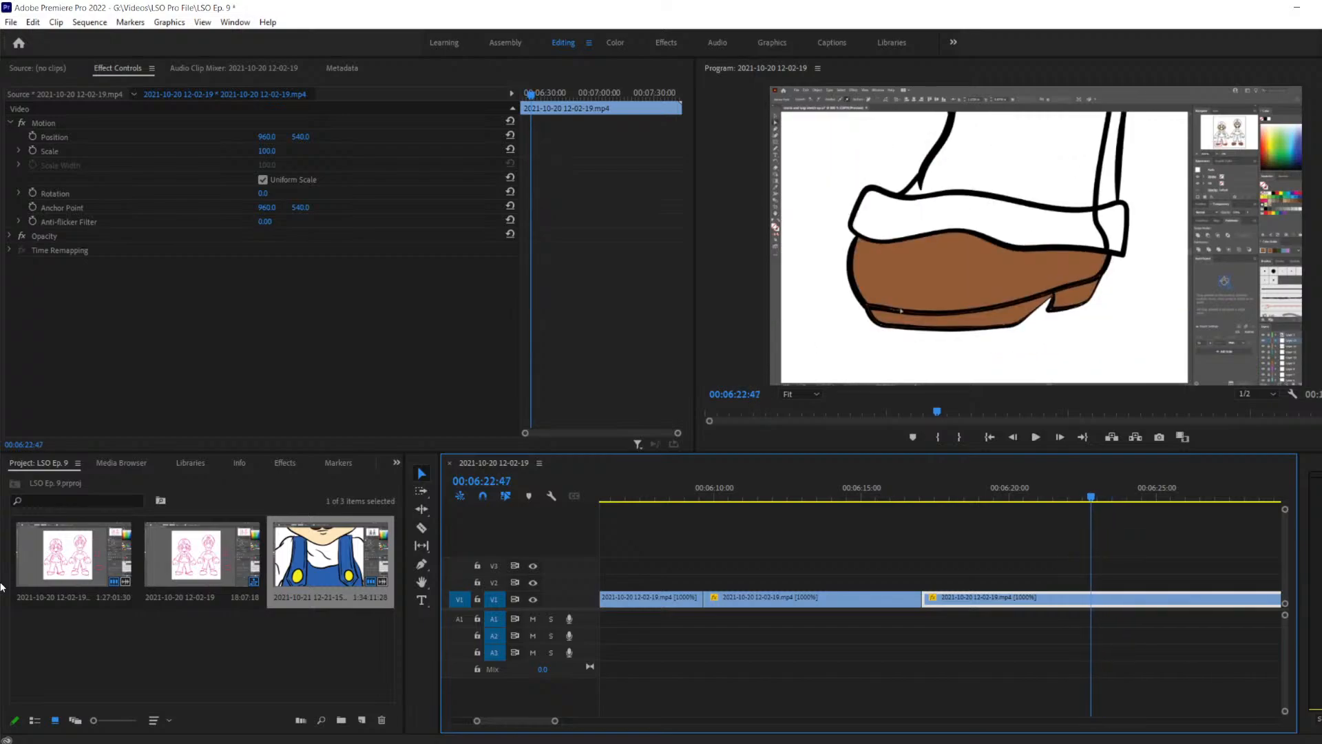
pyautogui.press('Right')
pyautogui.press('Right')
pyautogui.press('Right')
pyautogui.press('Right')
pyautogui.press('Right')
pyautogui.press('Right')
pyautogui.press('Right')
pyautogui.press('Right')
pyautogui.press('Right')
pyautogui.press('Right')
pyautogui.press('Right')
pyautogui.press('Right')
pyautogui.press('Right')
pyautogui.press('Right')
pyautogui.press('Right')
pyautogui.press('Right')
pyautogui.press('Right')
pyautogui.press('Right')
pyautogui.press('Right')
pyautogui.press('Right')
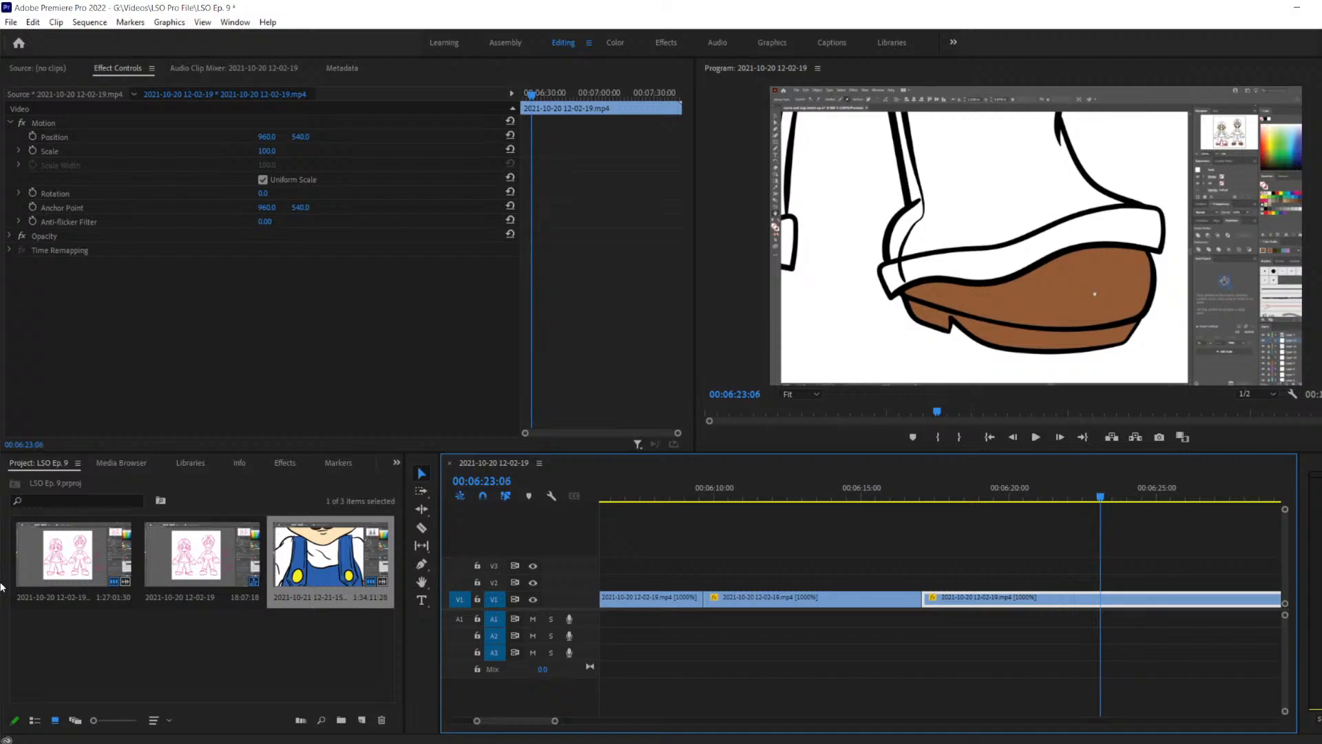
pyautogui.press('c')
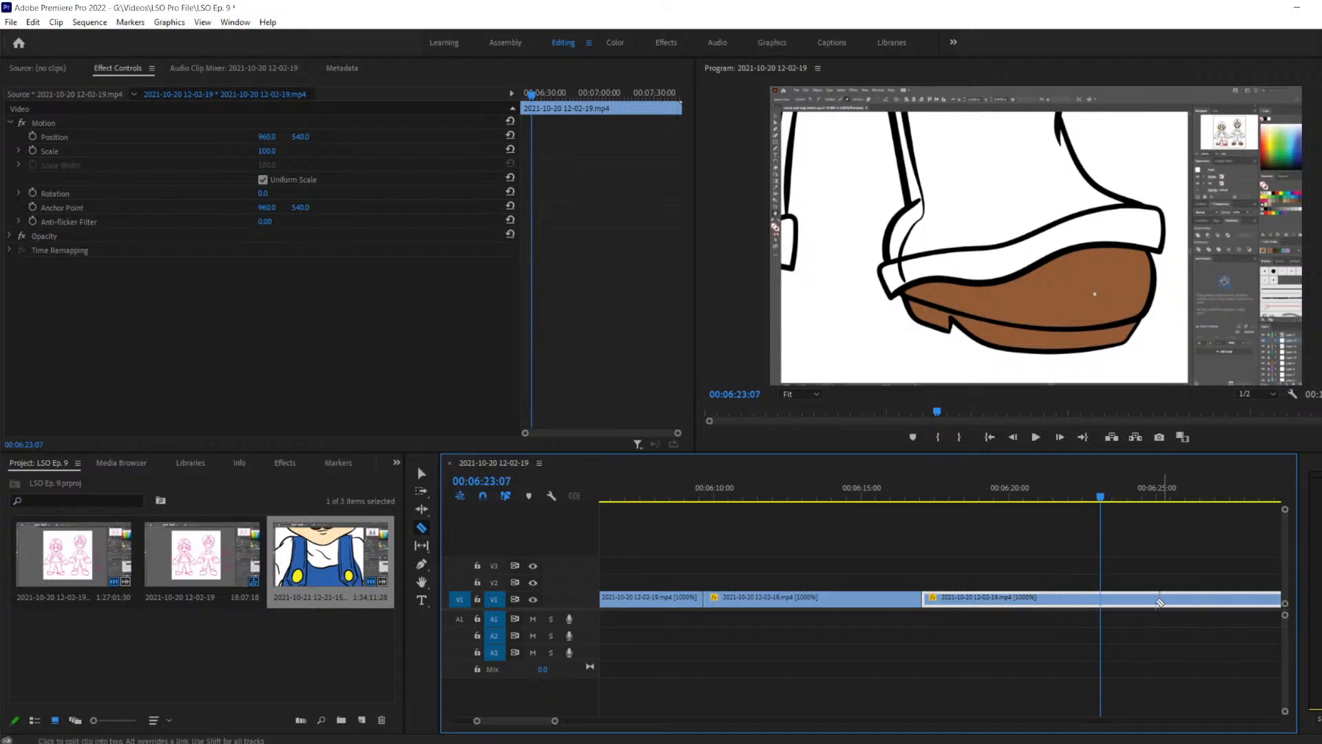
pyautogui.click(1100, 598)
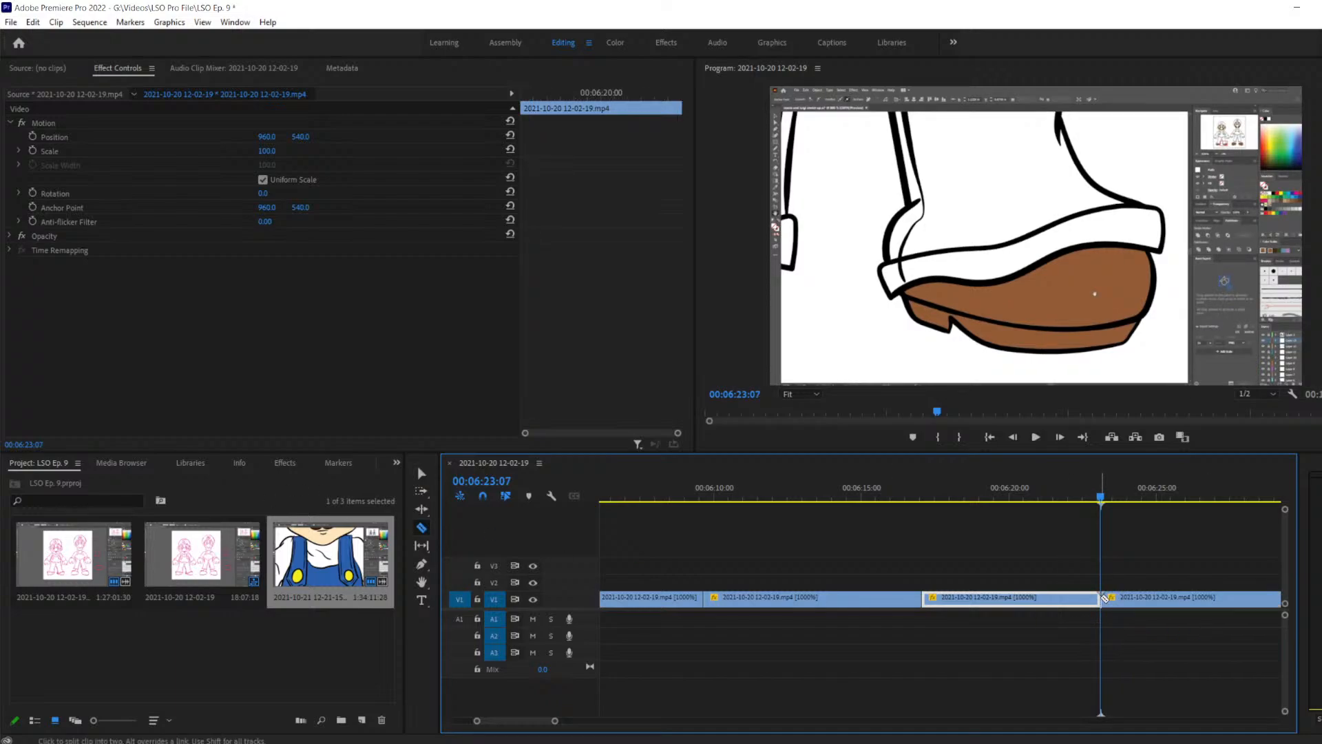
# Step frame by frame past the new cut to the end of the unwanted section and split the V1 clip at 00:06:23:51
pyautogui.press('Right')
pyautogui.press('Right')
pyautogui.press('Right')
pyautogui.press('Right')
pyautogui.press('Right')
pyautogui.press('Right')
pyautogui.press('Right')
pyautogui.press('Right')
pyautogui.press('Right')
pyautogui.press('Right')
pyautogui.press('Right')
pyautogui.press('Right')
pyautogui.press('Right')
pyautogui.press('Right')
pyautogui.press('Right')
pyautogui.press('Right')
pyautogui.press('Right')
pyautogui.press('Right')
pyautogui.press('Right')
pyautogui.press('Right')
pyautogui.press('Right')
pyautogui.press('Right')
pyautogui.press('Right')
pyautogui.press('Right')
pyautogui.press('Right')
pyautogui.press('Right')
pyautogui.press('Right')
pyautogui.press('Right')
pyautogui.press('Right')
pyautogui.press('Right')
pyautogui.press('Right')
pyautogui.press('Right')
pyautogui.press('Right')
pyautogui.press('Right')
pyautogui.press('Right')
pyautogui.press('Right')
pyautogui.press('Right')
pyautogui.press('Right')
pyautogui.press('Right')
pyautogui.press('Right')
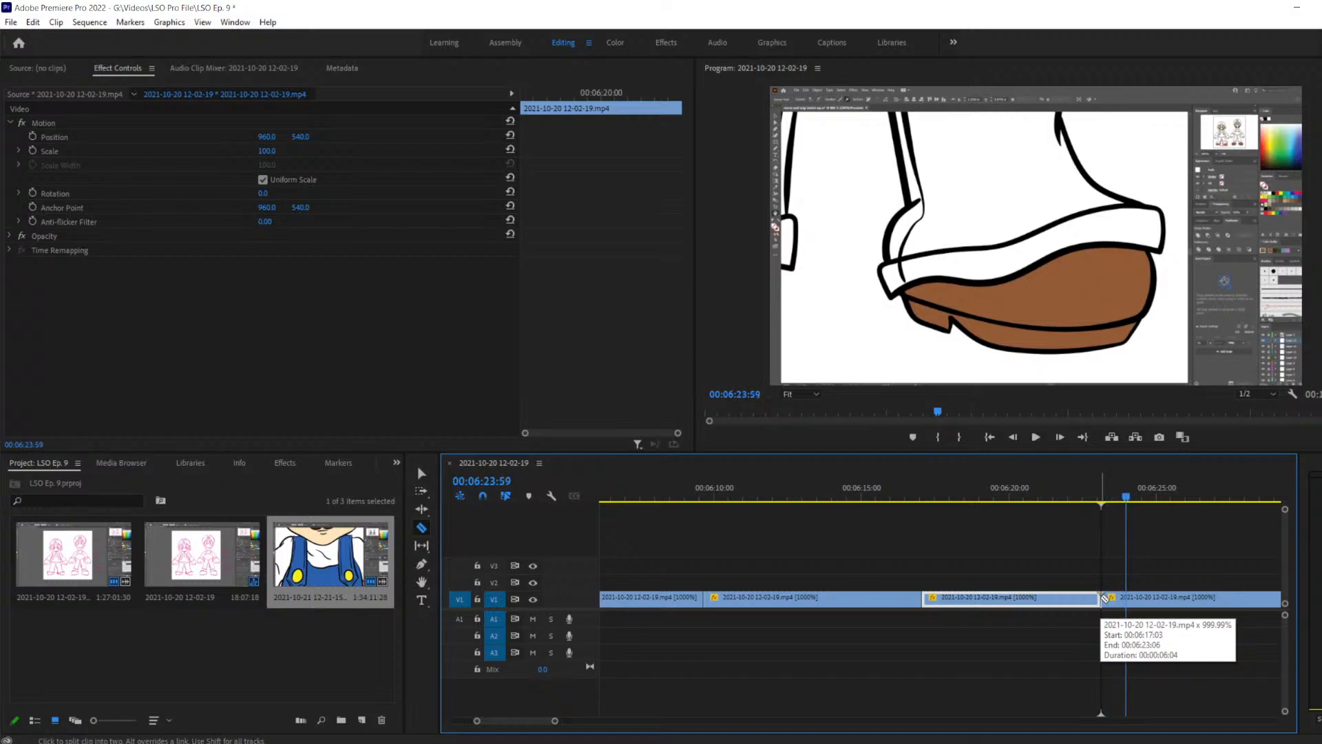
pyautogui.press('Left')
pyautogui.press('Left')
pyautogui.press('Left')
pyautogui.press('Left')
pyautogui.press('Left')
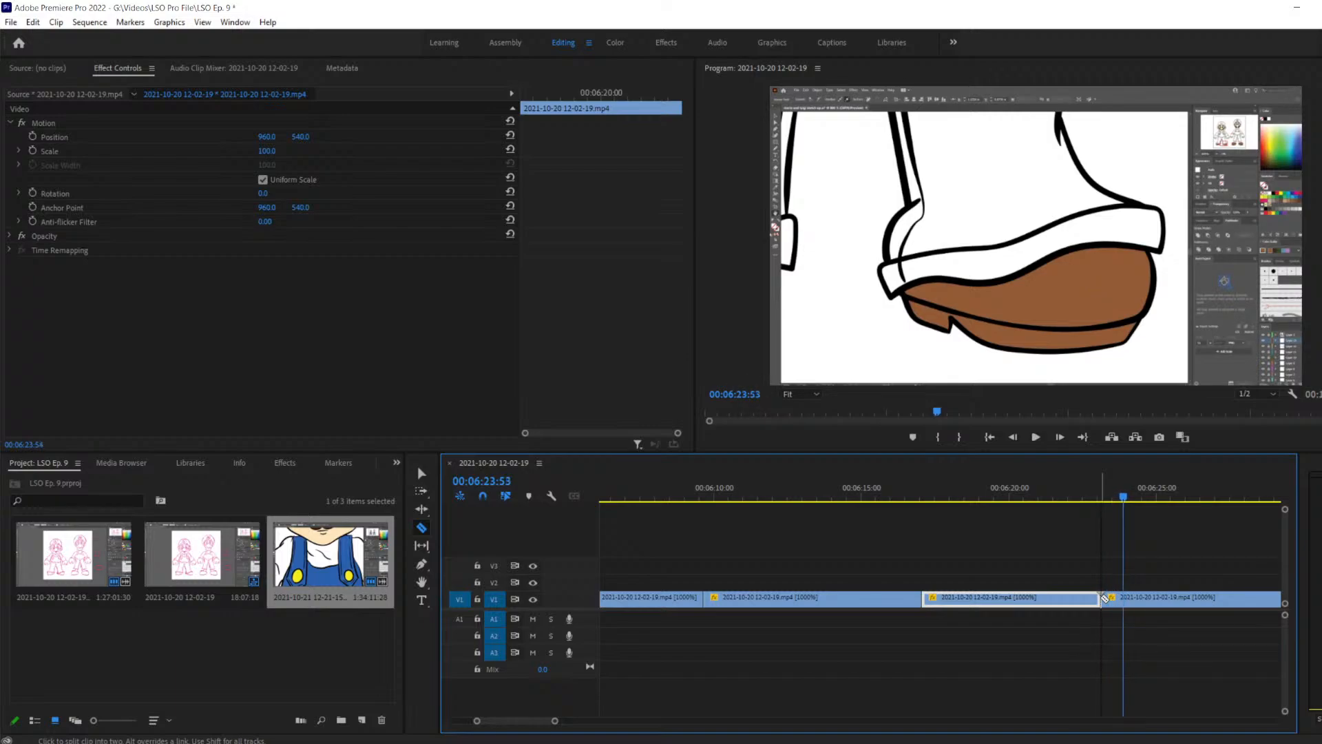
pyautogui.press('Left')
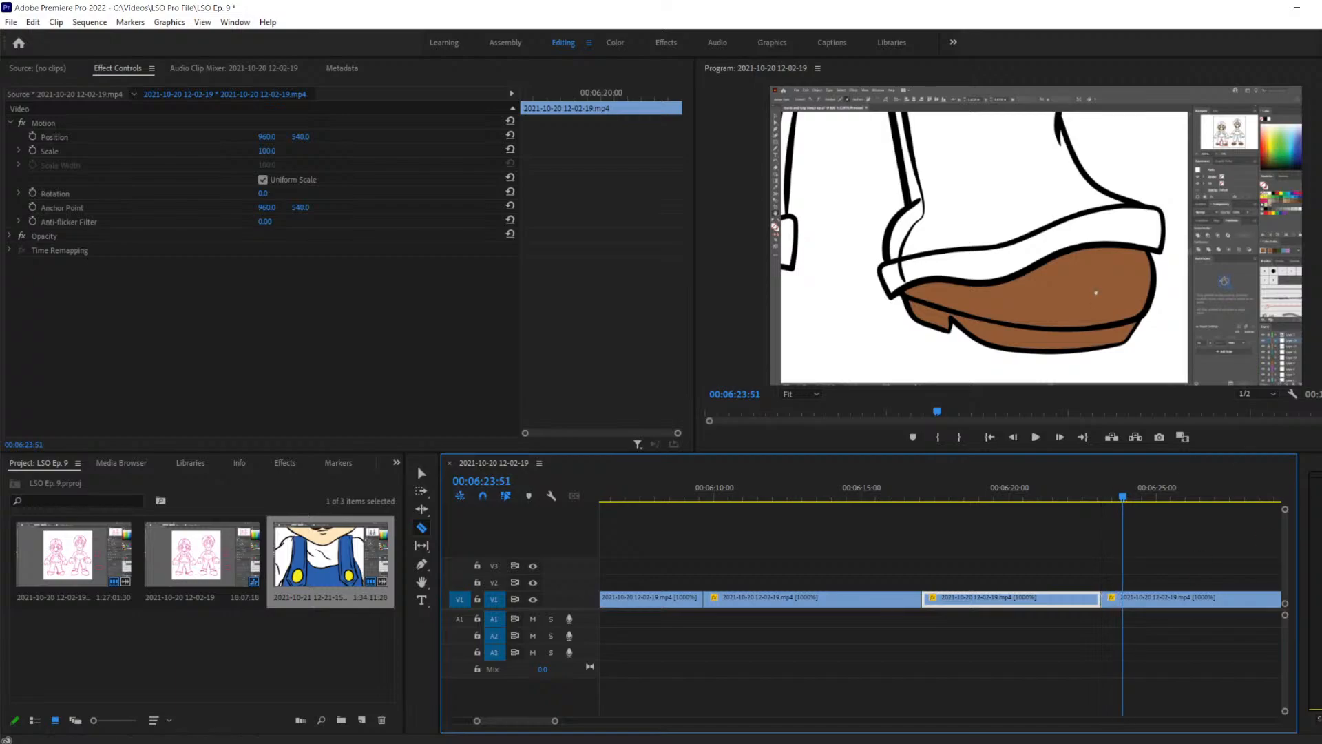
pyautogui.click(1123, 597)
# Delete the V1 segment between the 00:06:23:07 and 00:06:23:51 cuts and move the following clip back to close the gap
pyautogui.press('v')
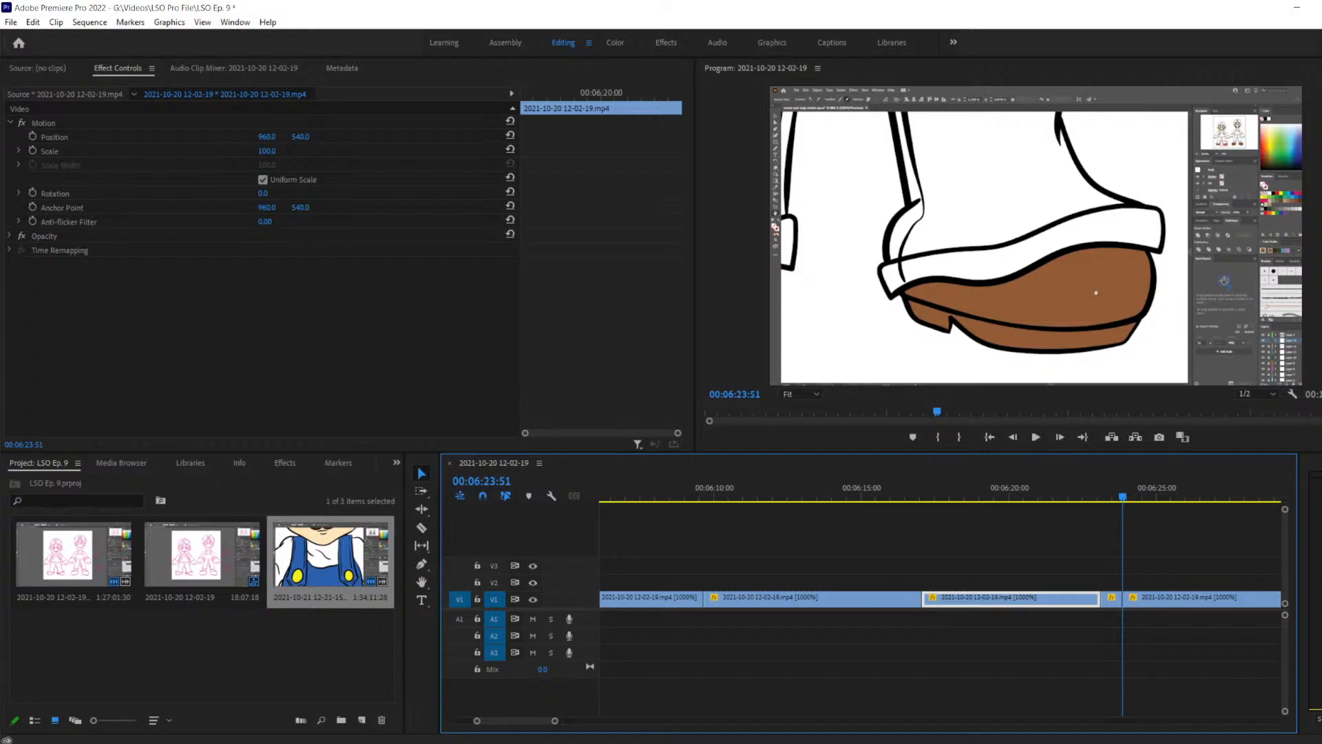
pyautogui.click(1111, 598)
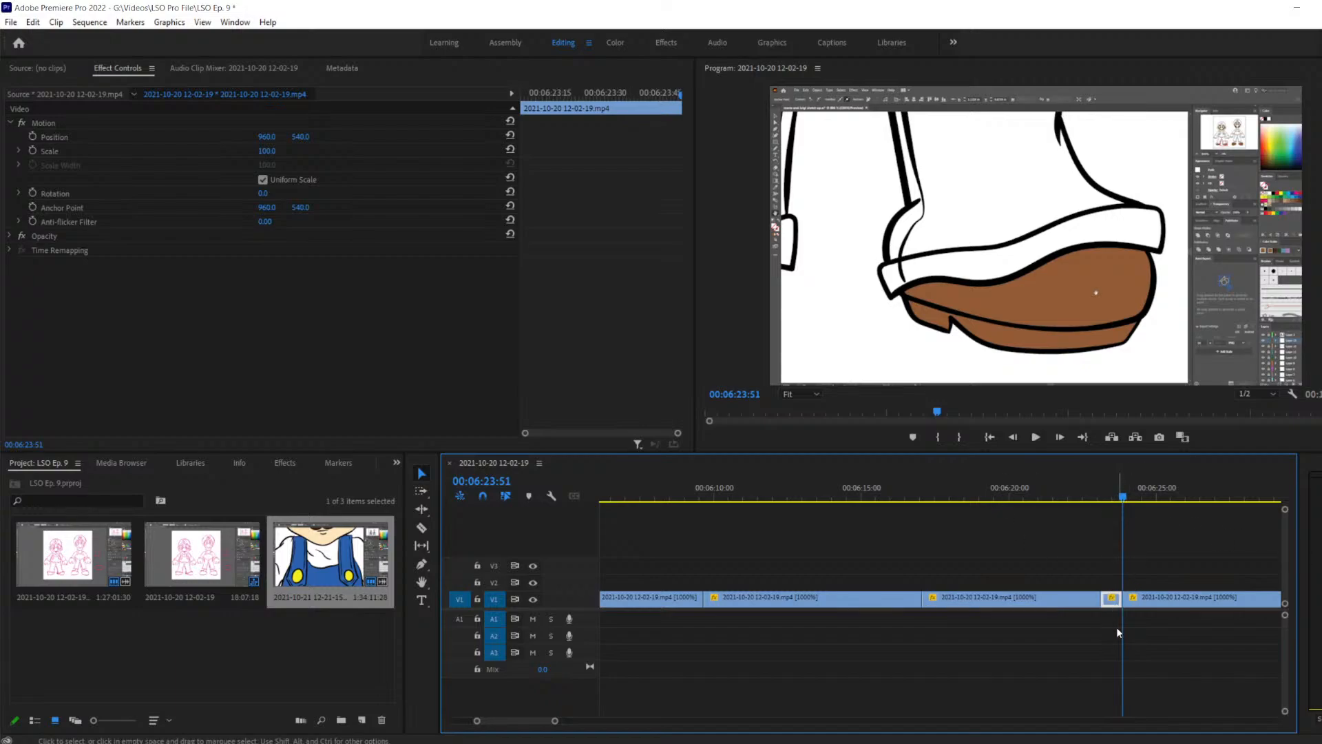
pyautogui.press('Delete')
pyautogui.click(1148, 600)
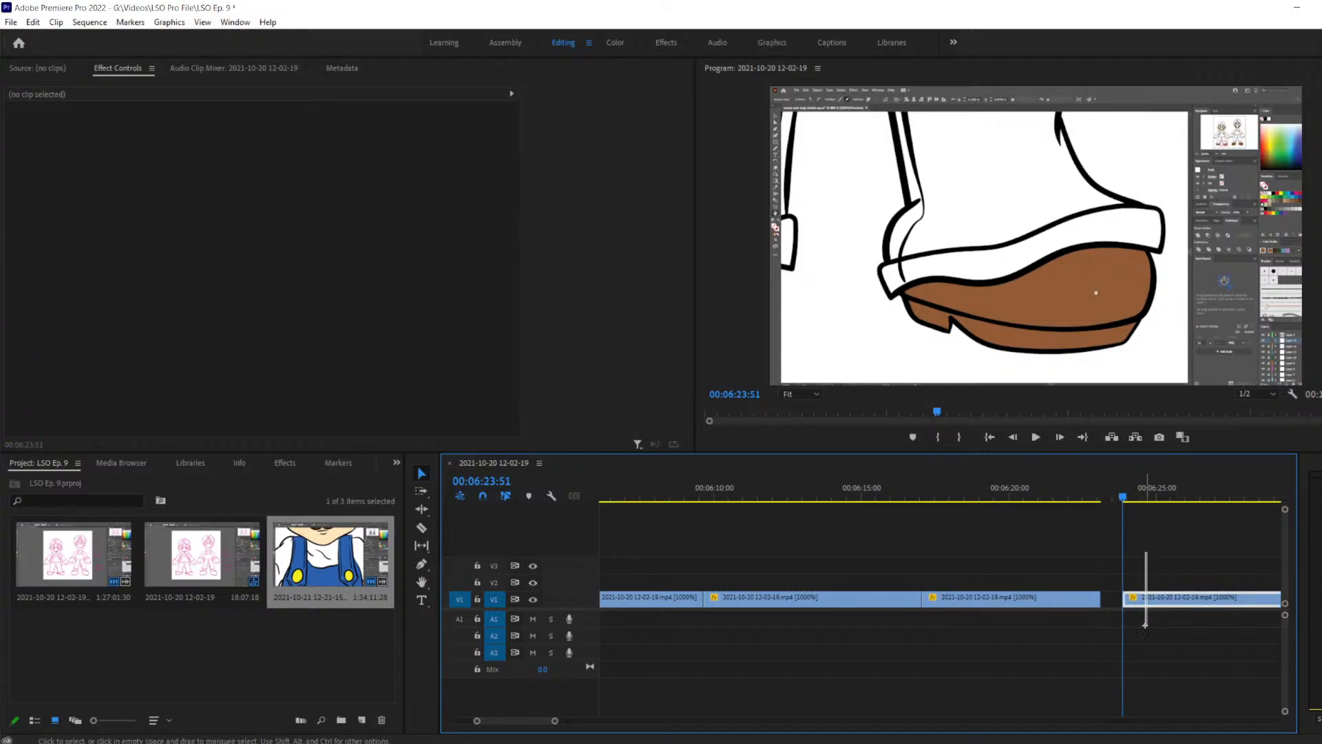
pyautogui.moveTo(1148, 600); pyautogui.dragTo(1126, 601)
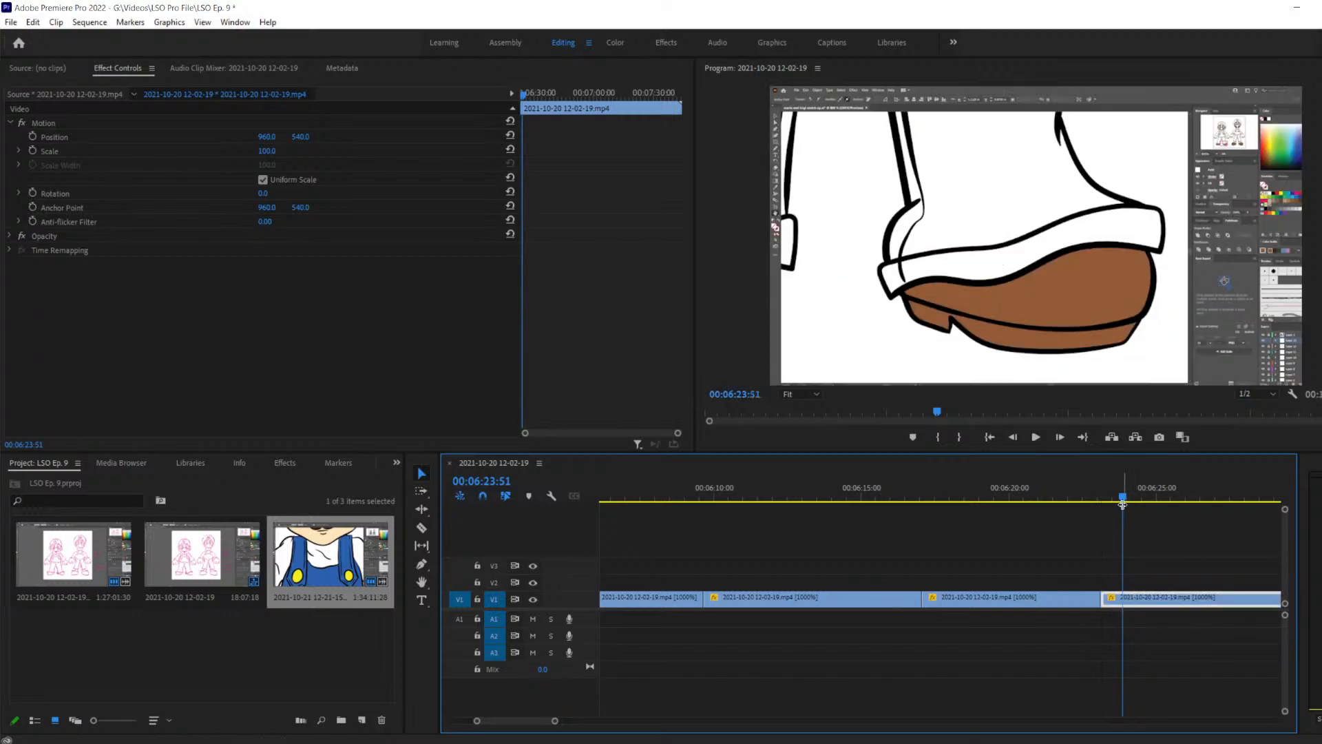
# Play the join from 00:06:22:55, step back to just after it, and split the V1 clip at 00:06:23:08
pyautogui.click(1096, 497)
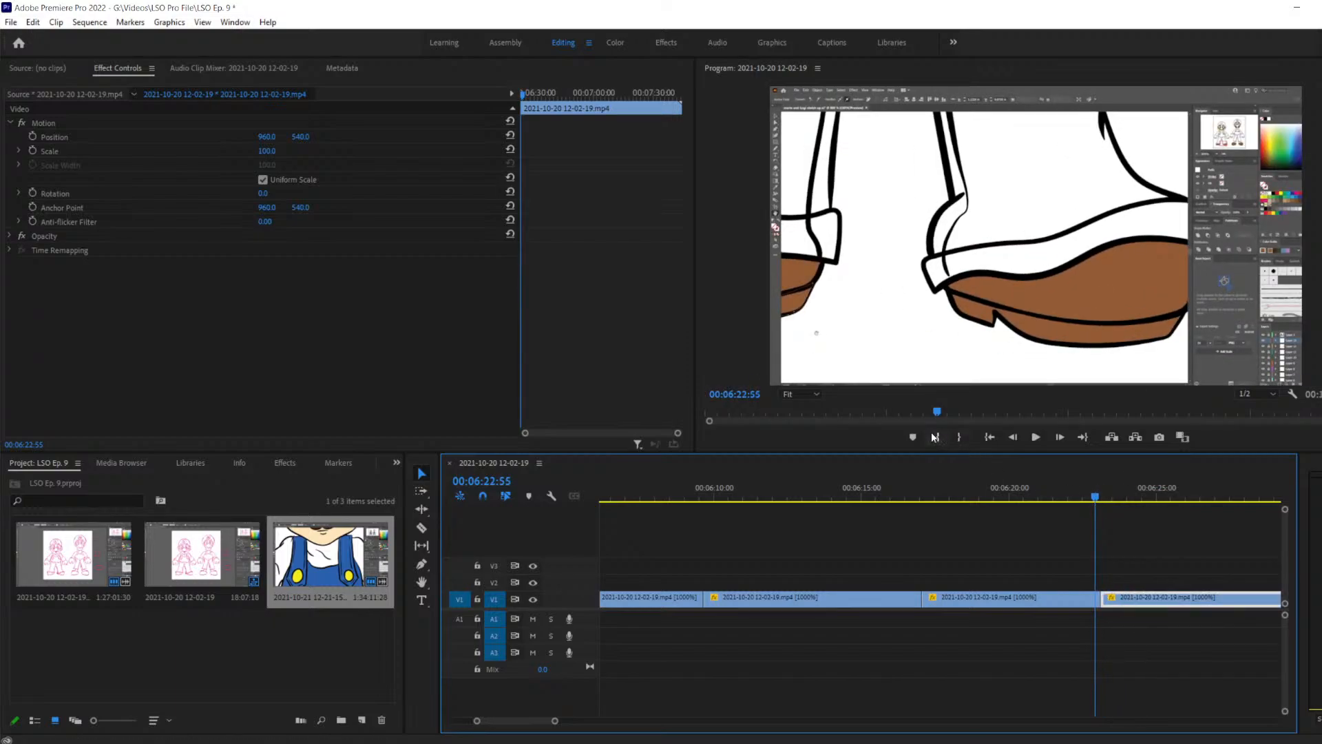
pyautogui.press('space')
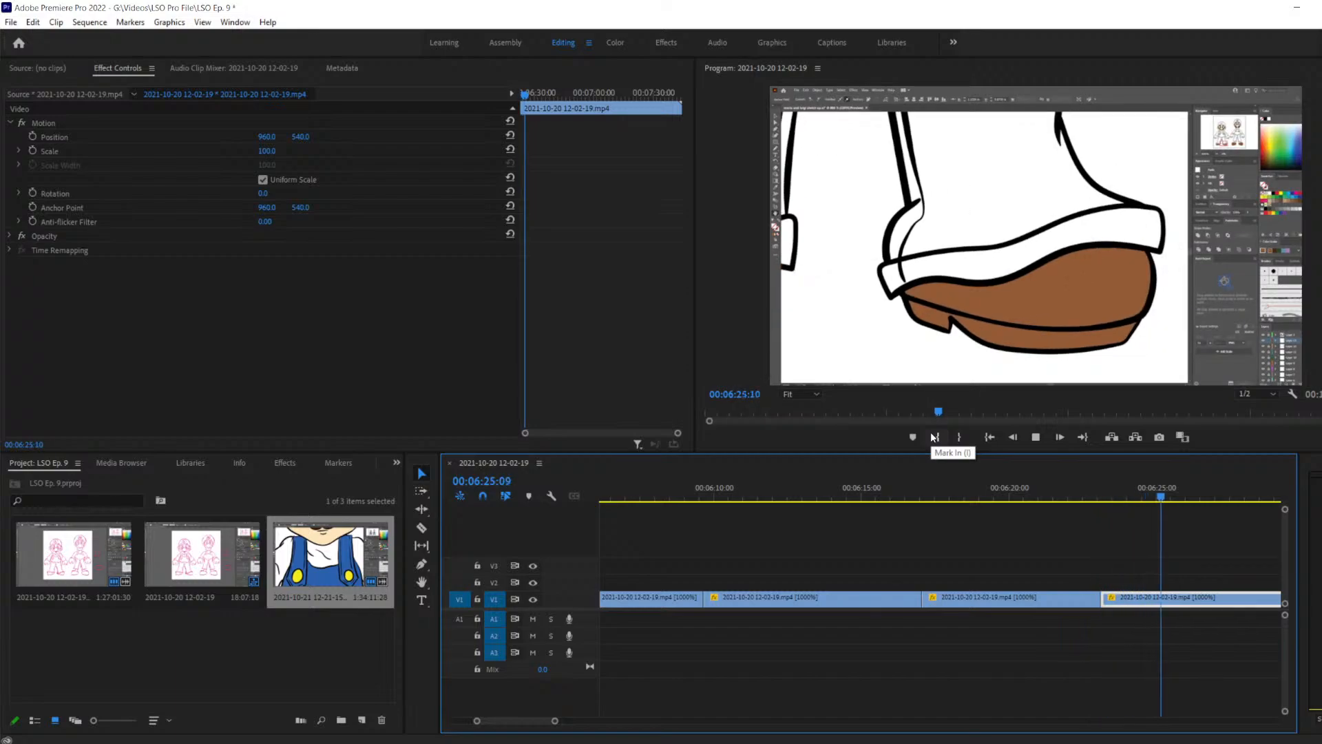
pyautogui.press('space')
pyautogui.press('Left')
pyautogui.press('Left')
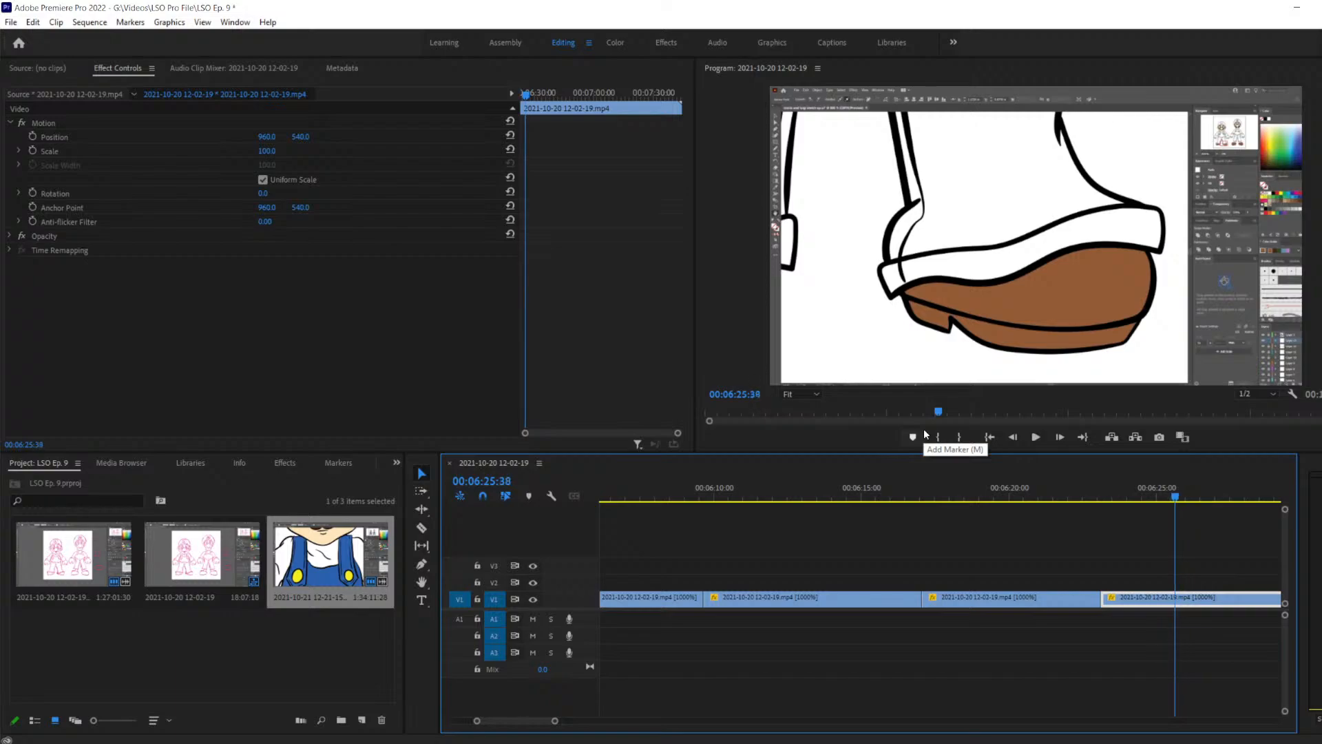
pyautogui.press('Left')
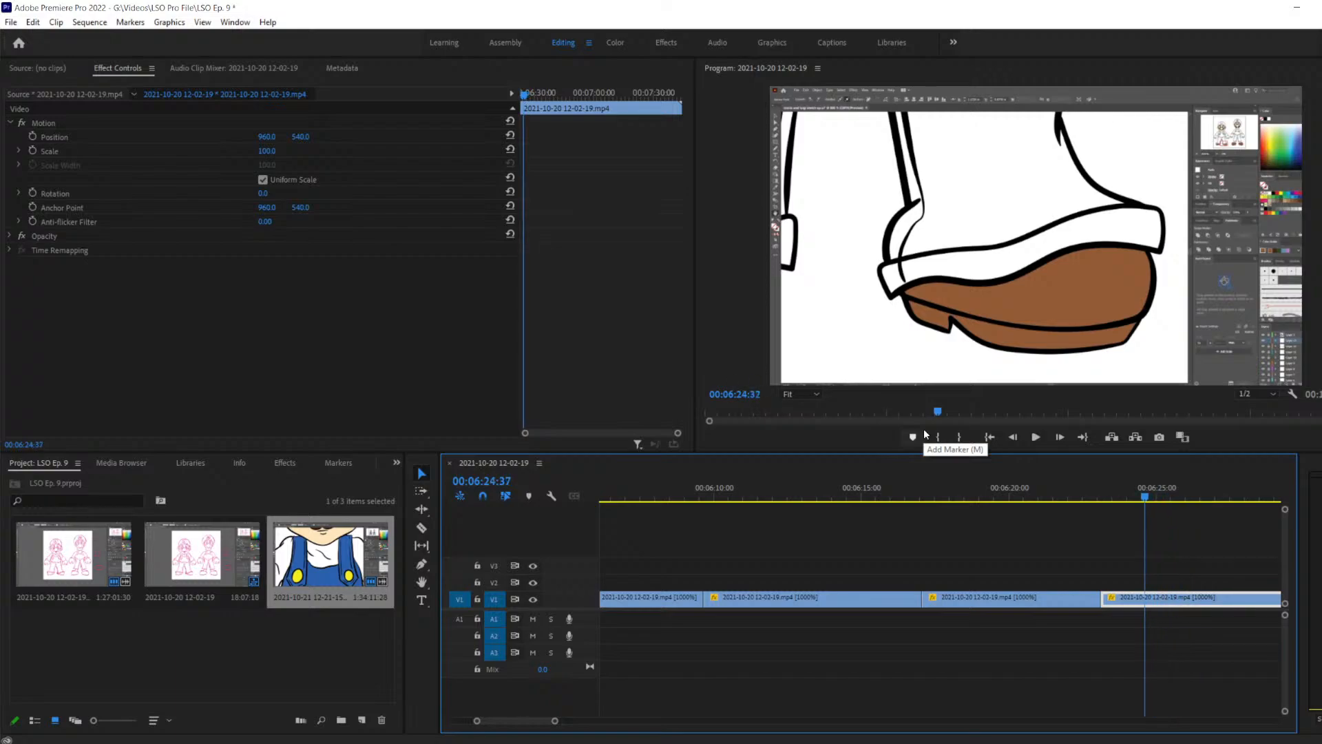
pyautogui.press('Left')
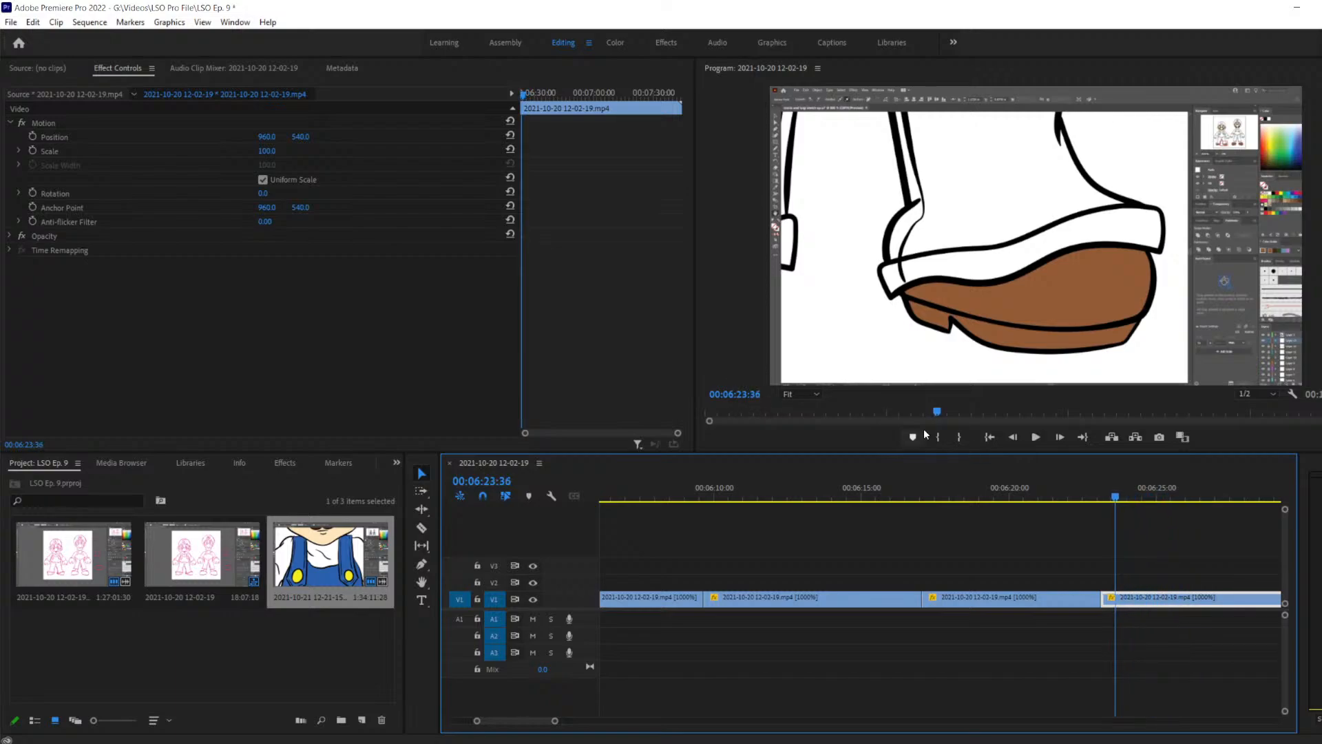
pyautogui.press('Left')
pyautogui.press('Left')
pyautogui.press('Left')
pyautogui.press('Left')
pyautogui.press('Left')
pyautogui.press('Left')
pyautogui.press('Left')
pyautogui.press('Right')
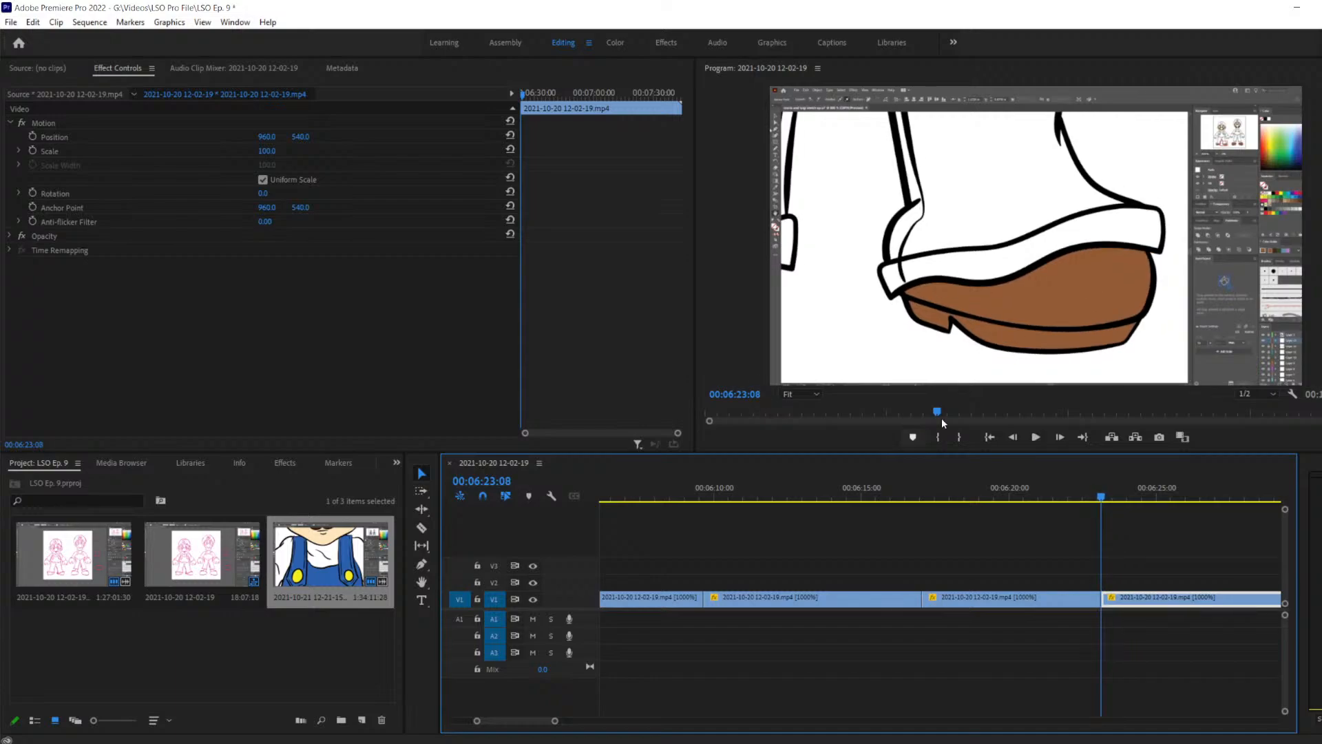
pyautogui.moveTo(475, 721); pyautogui.dragTo(523, 717)
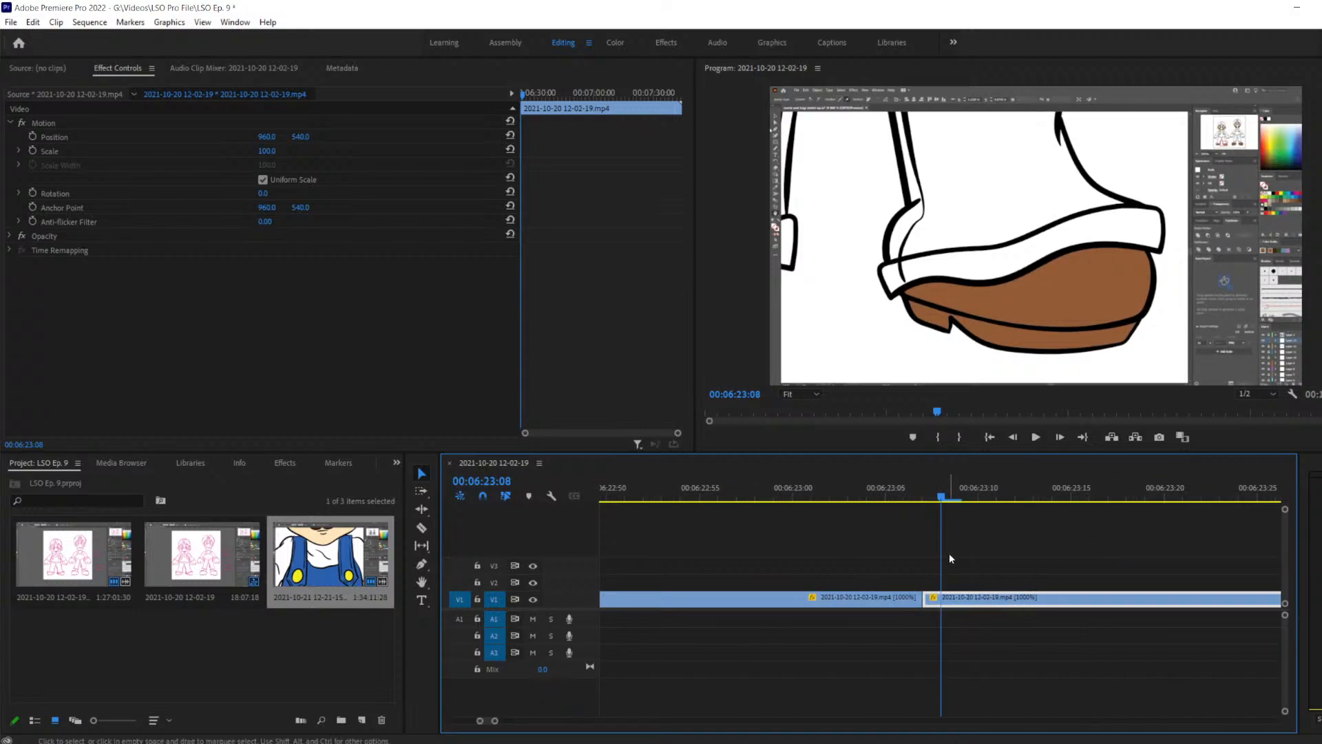
pyautogui.press('c')
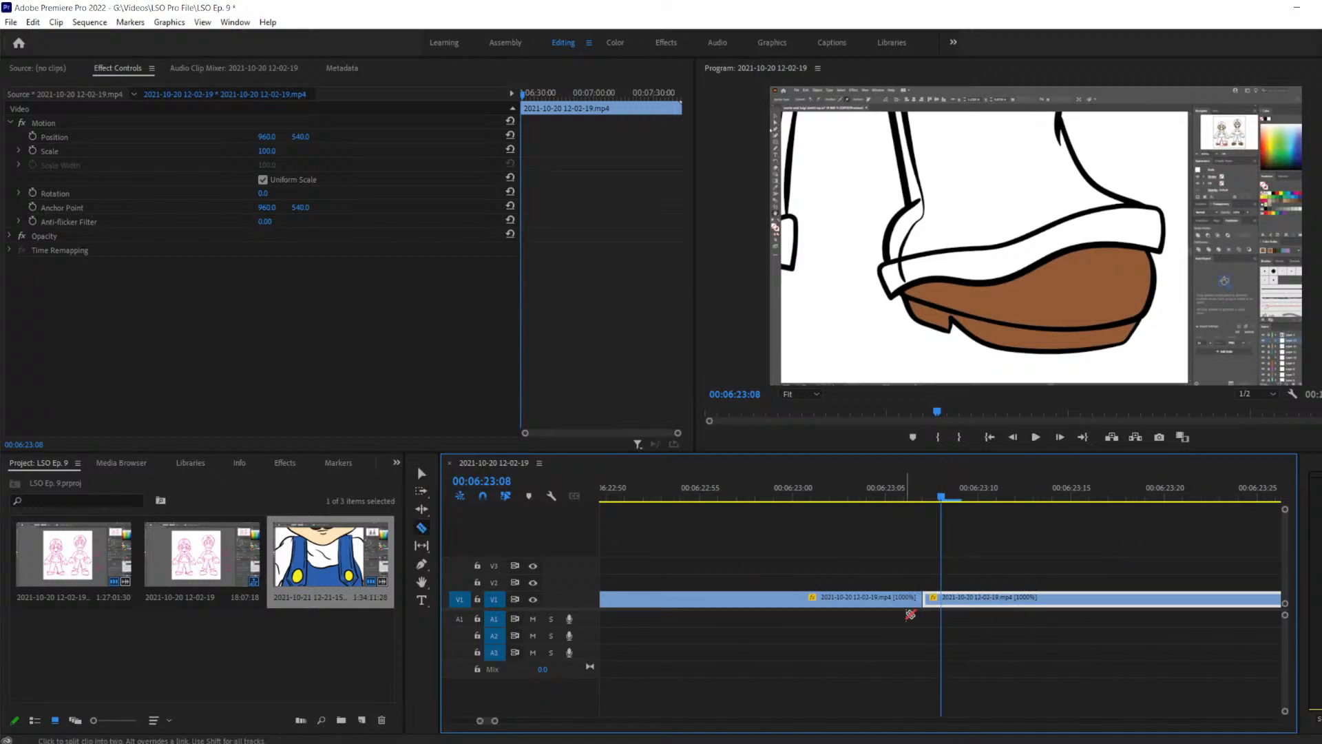
pyautogui.click(941, 590)
# Play on from 00:06:23:08, find where the static brown shoe section ends frame by frame, and split the V1 clip at 00:06:27:44
pyautogui.press('space')
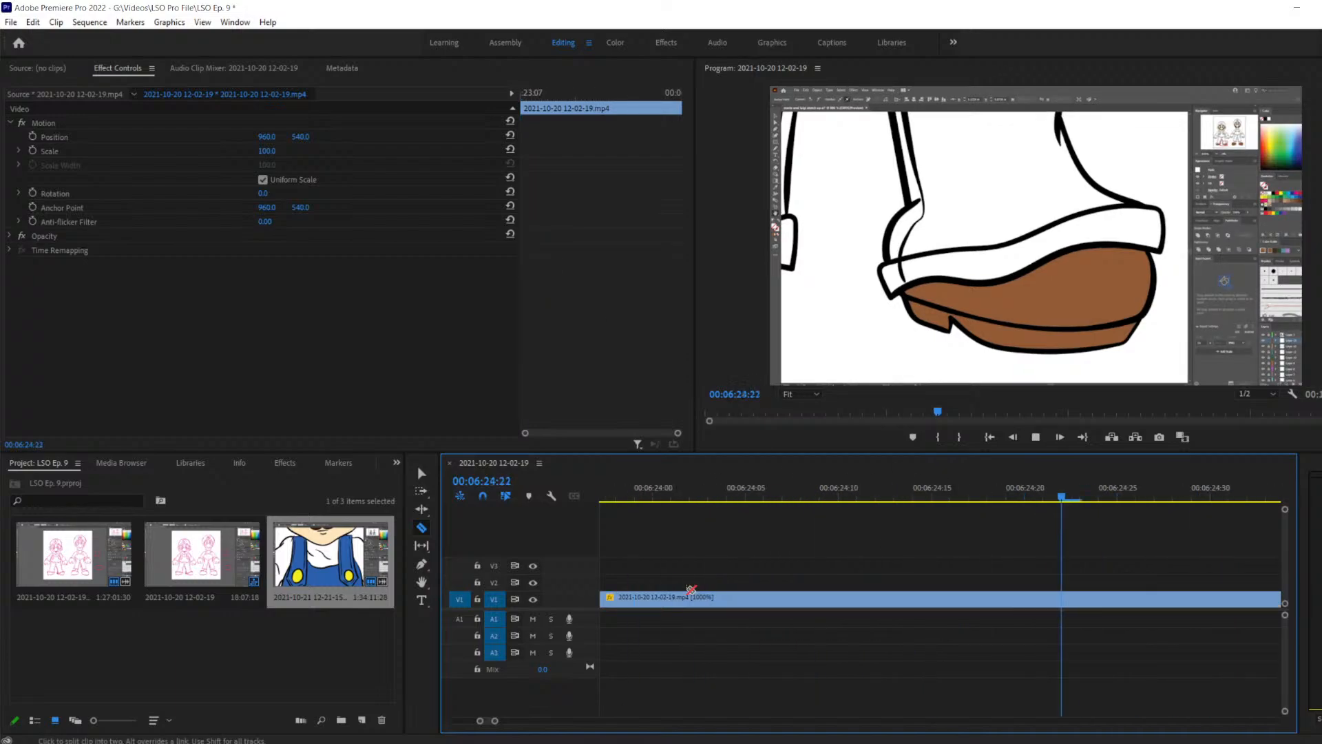
pyautogui.press('space')
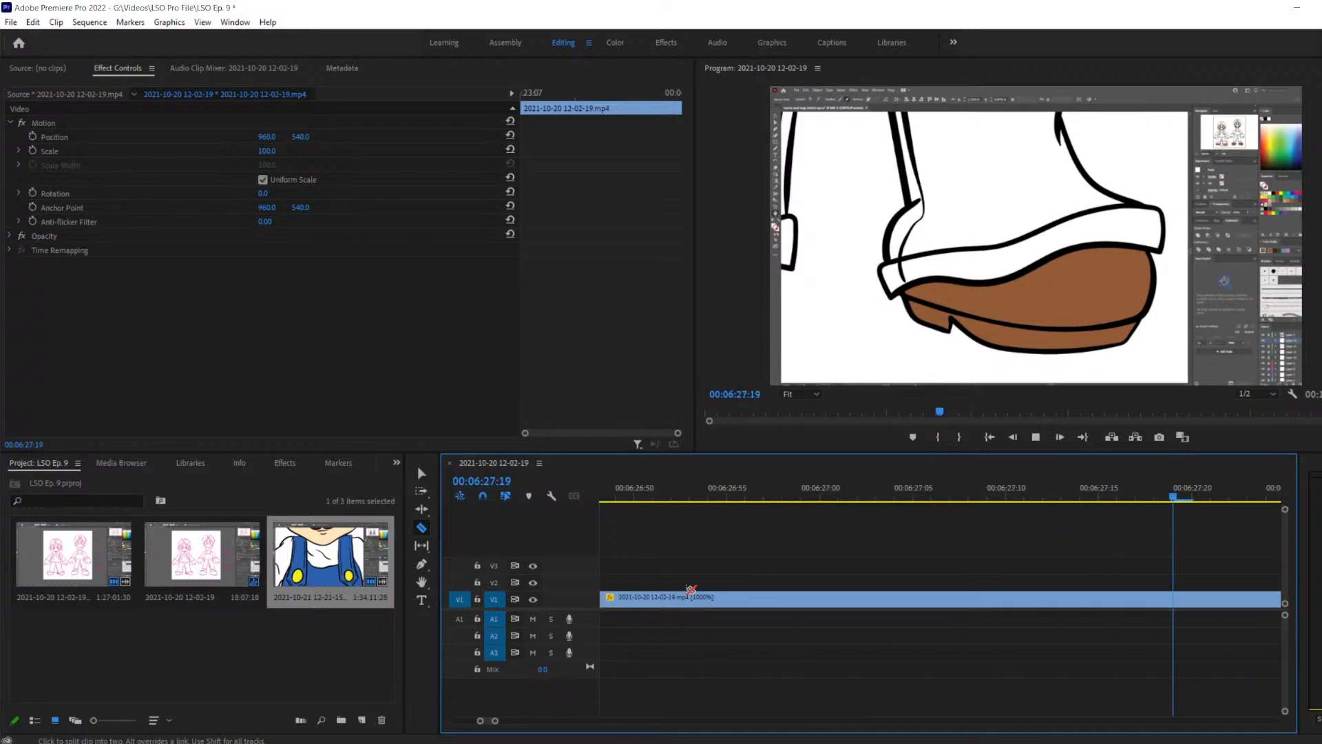
pyautogui.press('space')
pyautogui.press('Left')
pyautogui.press('Left')
pyautogui.press('Left')
pyautogui.press('Left')
pyautogui.press('Left')
pyautogui.press('Left')
pyautogui.press('Left')
pyautogui.press('Left')
pyautogui.press('Left')
pyautogui.press('Left')
pyautogui.press('Left')
pyautogui.press('Left')
pyautogui.press('Left')
pyautogui.press('Left')
pyautogui.press('Left')
pyautogui.press('Left')
pyautogui.press('Left')
pyautogui.press('Left')
pyautogui.press('Left')
pyautogui.press('Left')
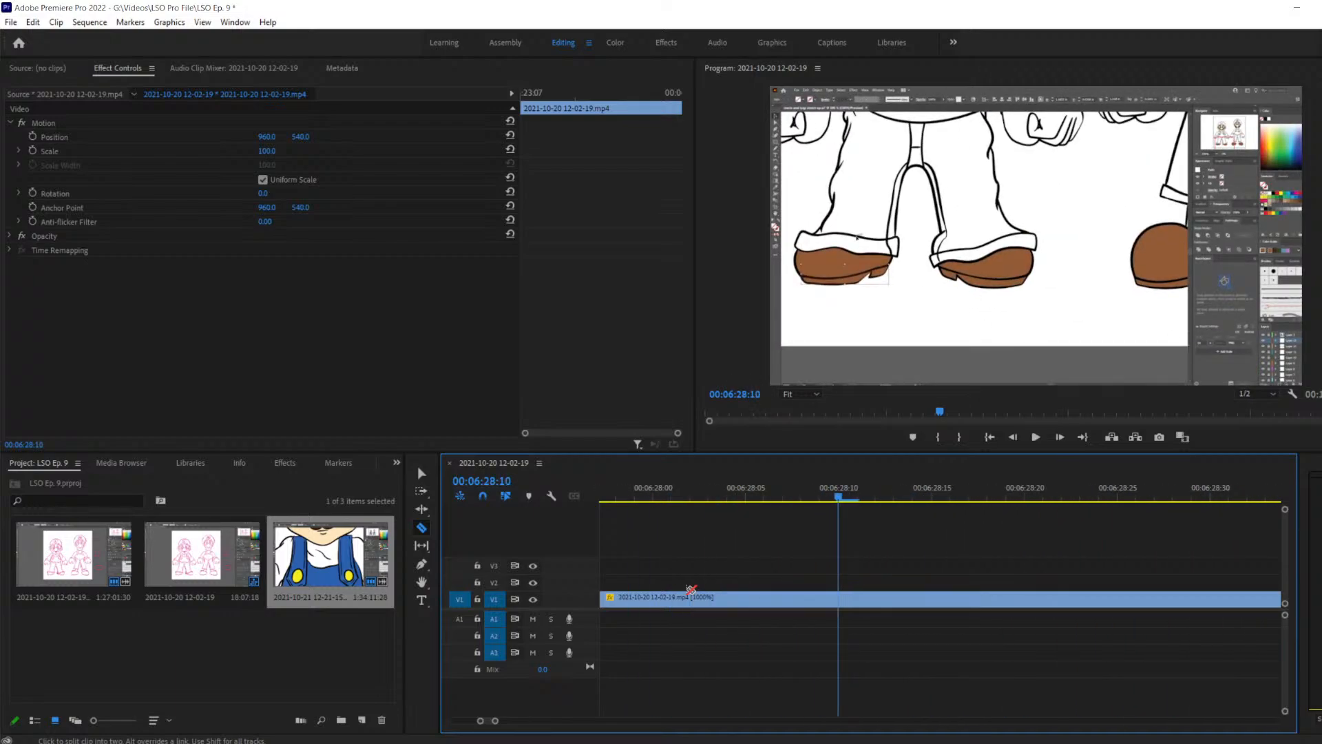
pyautogui.press('Left')
pyautogui.press('Left')
pyautogui.press('Left')
pyautogui.press('Left')
pyautogui.press('Left')
pyautogui.press('Left')
pyautogui.press('Left')
pyautogui.press('Left')
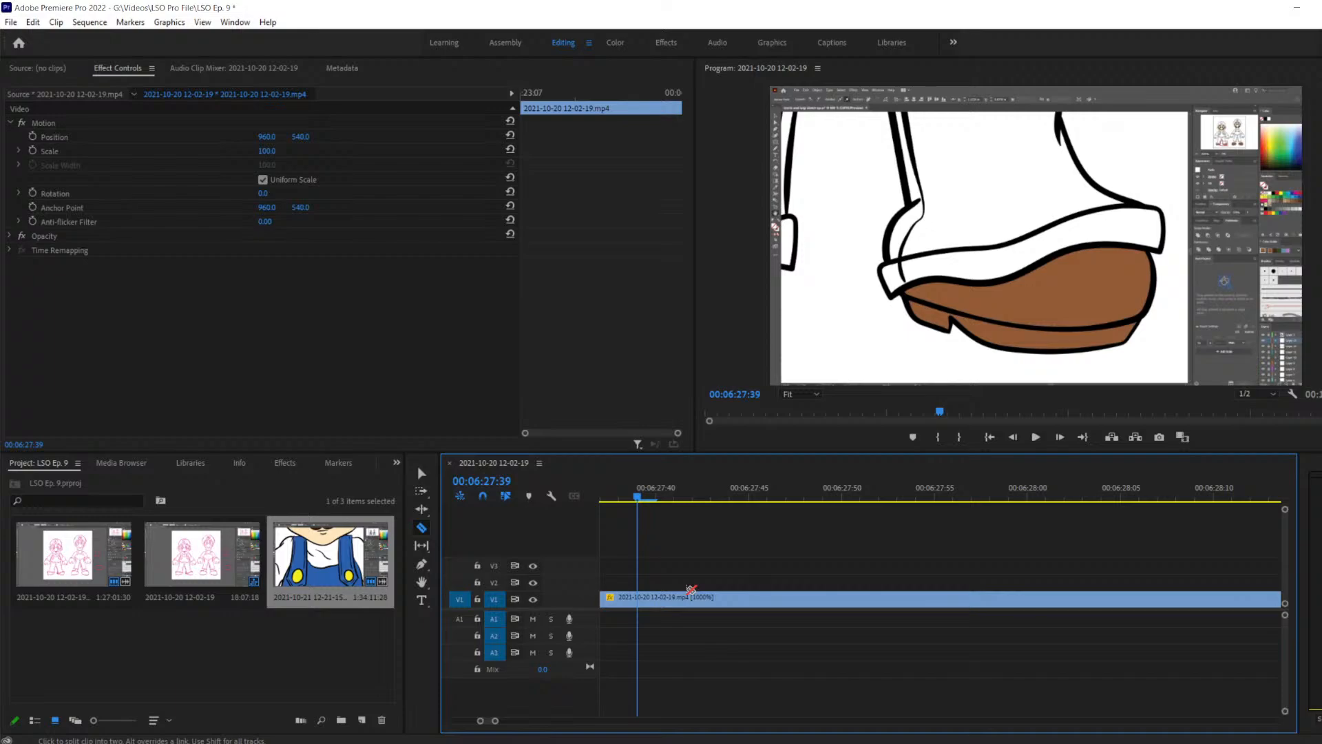
pyautogui.press('Right')
pyautogui.press('Right')
pyautogui.press('Right')
pyautogui.press('Right')
pyautogui.press('Right')
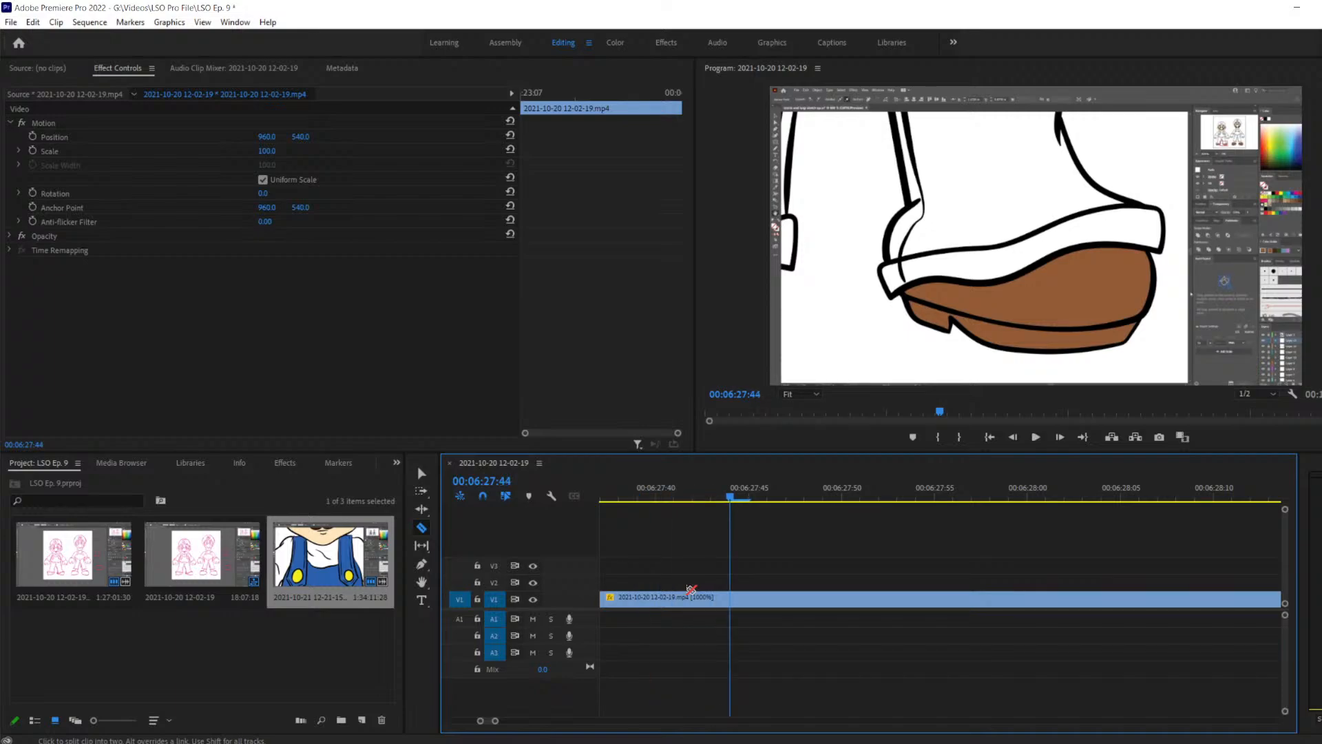
pyautogui.click(731, 599)
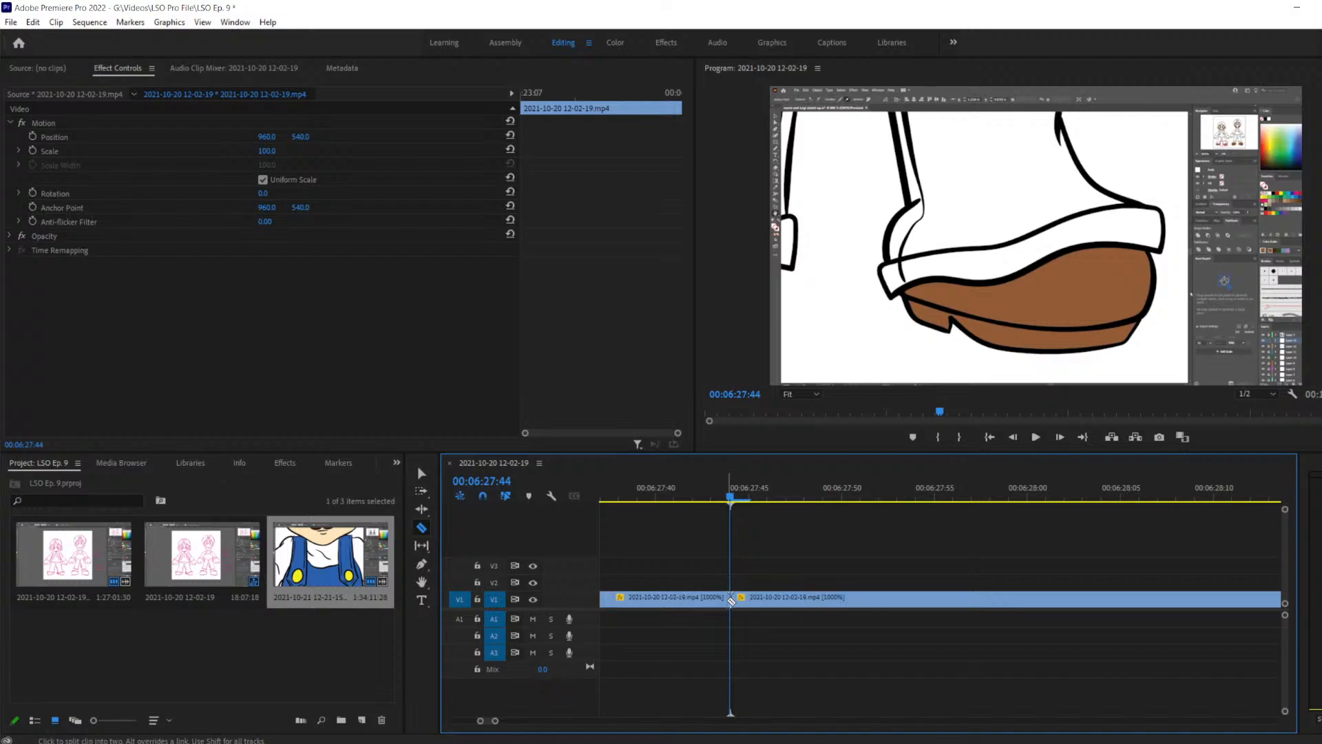
# Delete the V1 segment between the 00:06:23:08 and 00:06:27:44 cuts, close the gap with the following clip, and return to 00:06:22:50
pyautogui.scroll(-10, 480, 721)
pyautogui.press('v')
pyautogui.moveTo(924, 548); pyautogui.dragTo(926, 650)
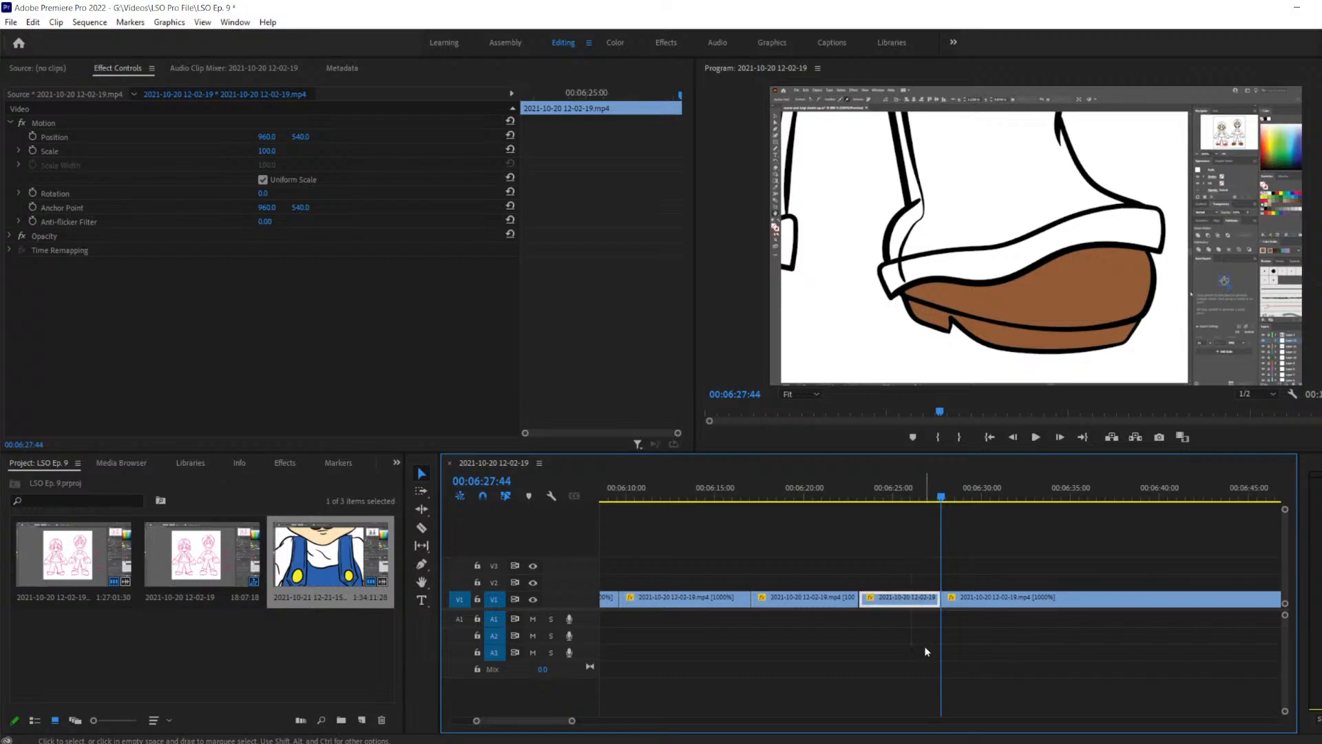
pyautogui.press('Delete')
pyautogui.moveTo(961, 606); pyautogui.dragTo(893, 601)
pyautogui.moveTo(942, 496); pyautogui.dragTo(855, 527)
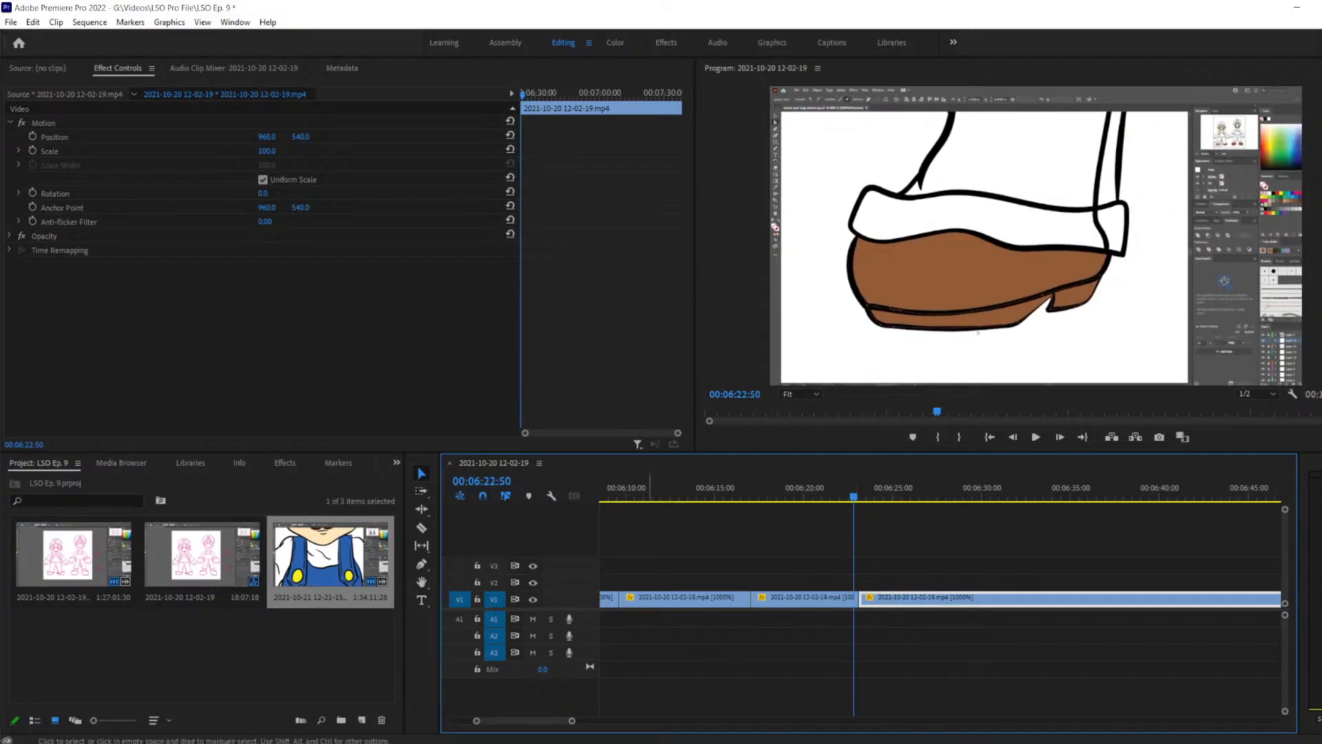
# Undo the recent deletions, clip moves and cuts until the V1 segment between 00:06:23:07 and 00:06:23:51 is restored
pyautogui.moveTo(476, 721); pyautogui.dragTo(508, 737)
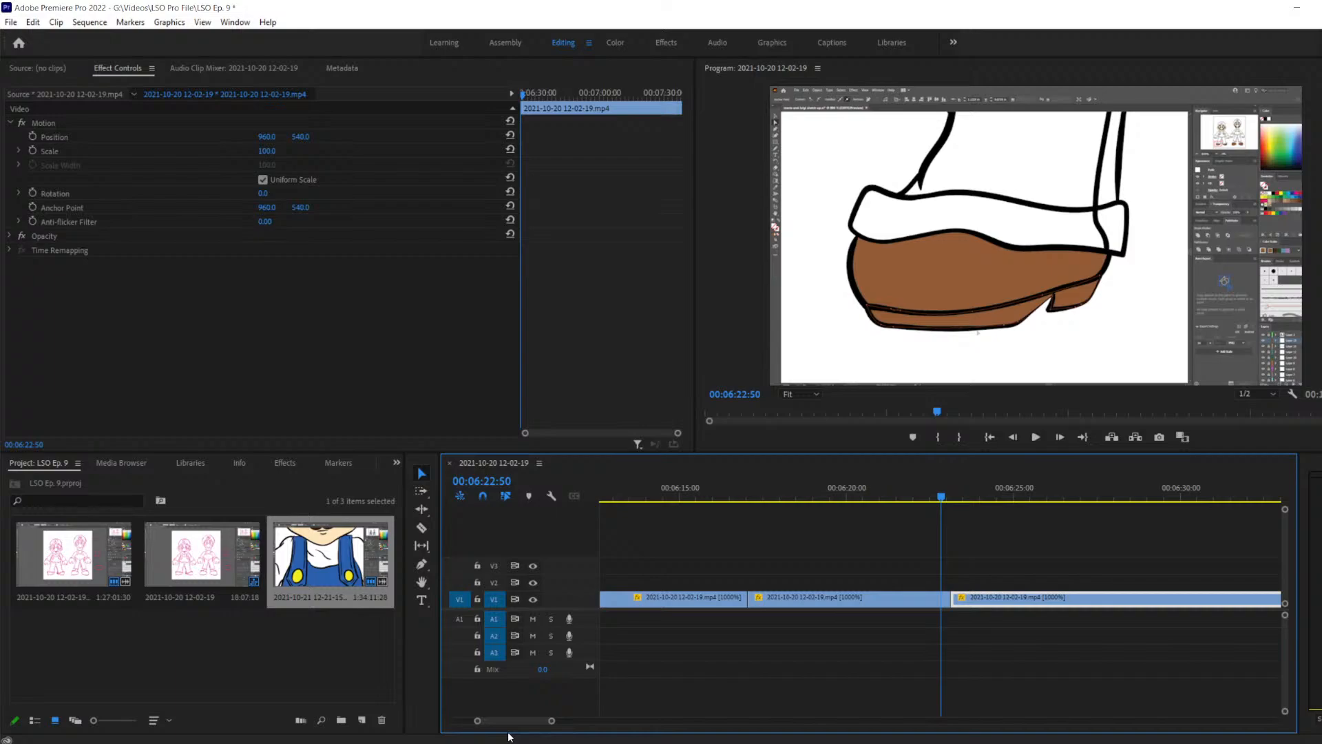
pyautogui.press('Delete')
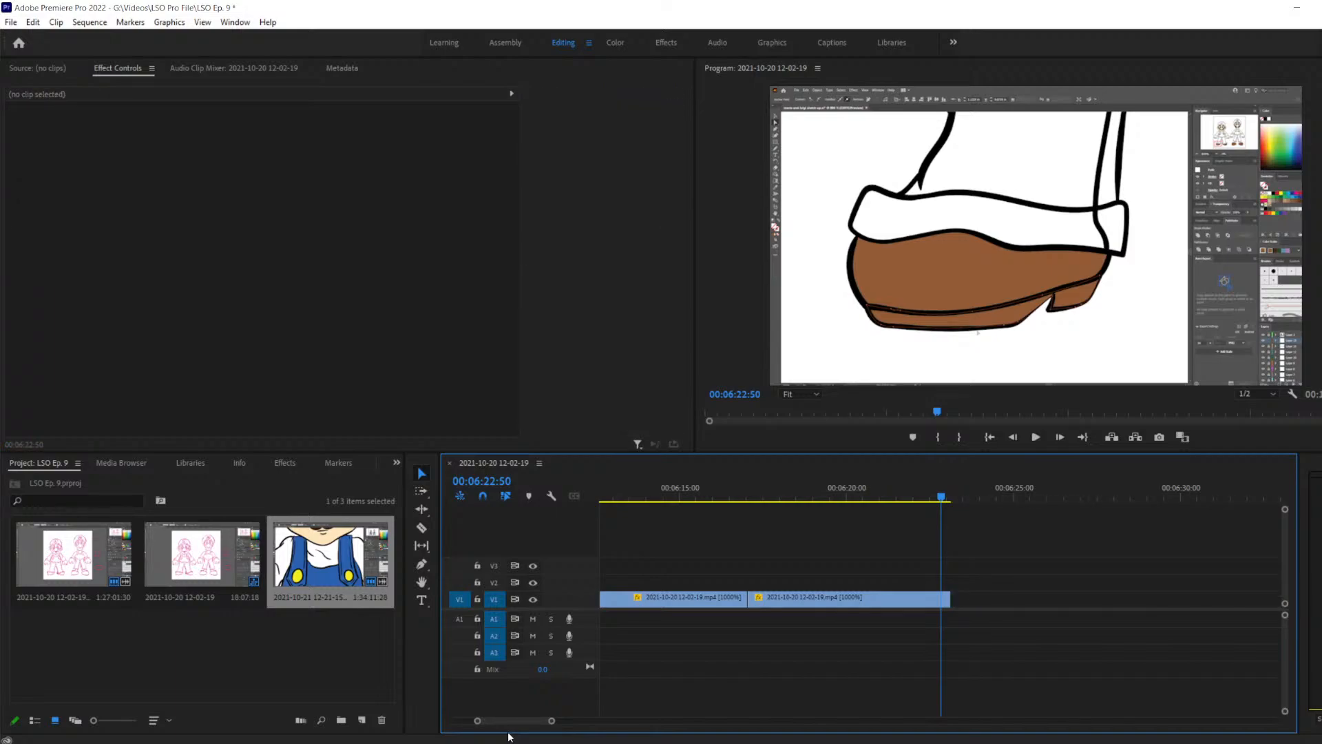
pyautogui.hotkey('ctrl', 'z')
pyautogui.hotkey('ctrl', 'z')
pyautogui.hotkey('ctrl', 'z')
pyautogui.hotkey('ctrl', 'z')
pyautogui.hotkey('ctrl', 'z')
pyautogui.hotkey('ctrl', 'z')
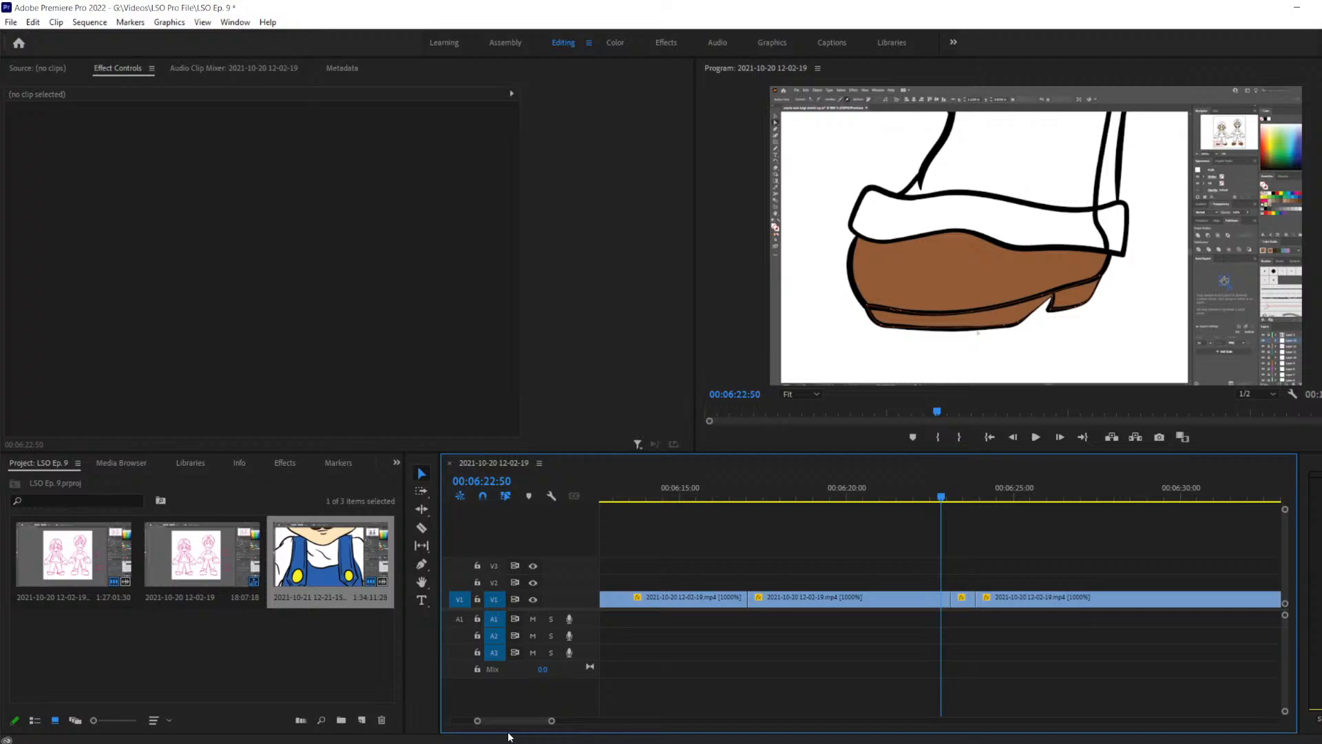
# Play on to 00:06:24:18, try deleting the V1 clip after the 00:06:23:51 cut, and undo that deletion
pyautogui.press('space')
pyautogui.press('space')
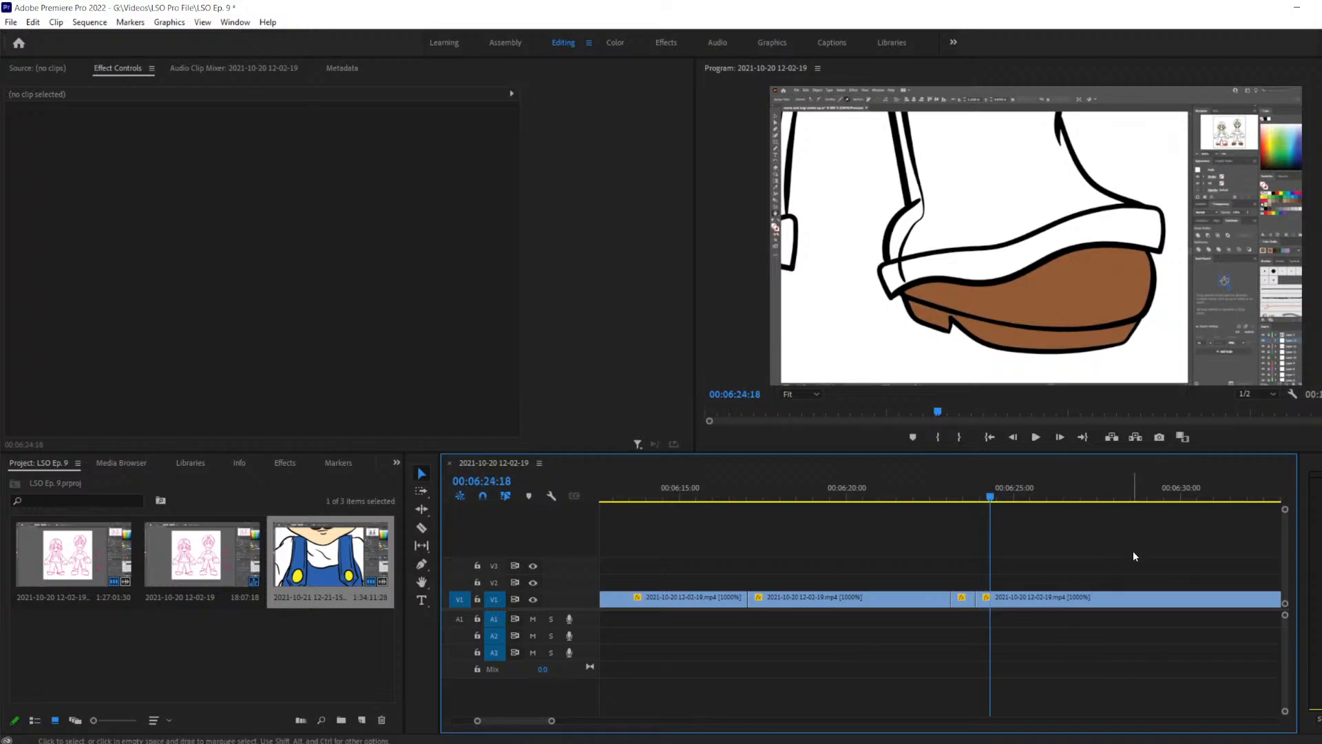
pyautogui.click(1146, 597)
pyautogui.press('Delete')
pyautogui.scroll(-1, 1101, 618)
pyautogui.scroll(-3, 1101, 613)
pyautogui.moveTo(473, 722); pyautogui.dragTo(317, 729)
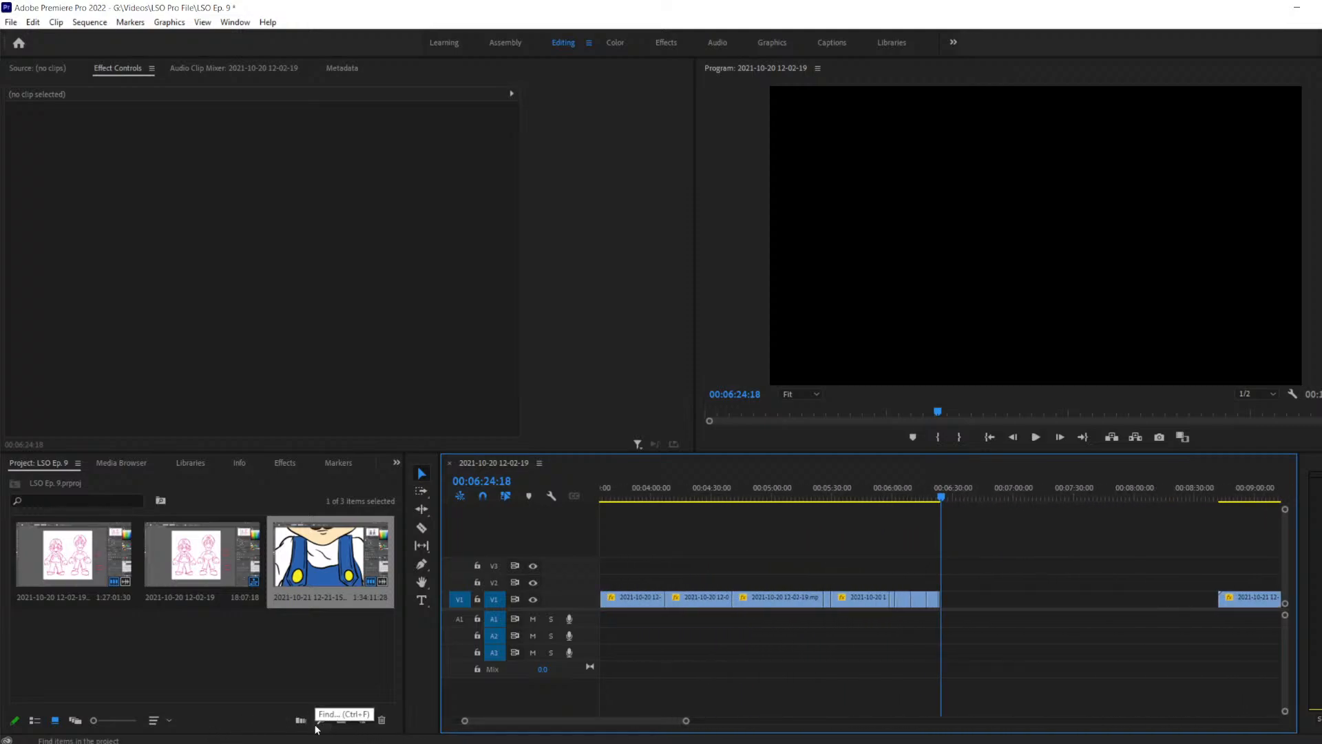
pyautogui.hotkey('ctrl', 'z')
pyautogui.hotkey('ctrl', 'shift', 'z')
pyautogui.hotkey('ctrl', 'z')
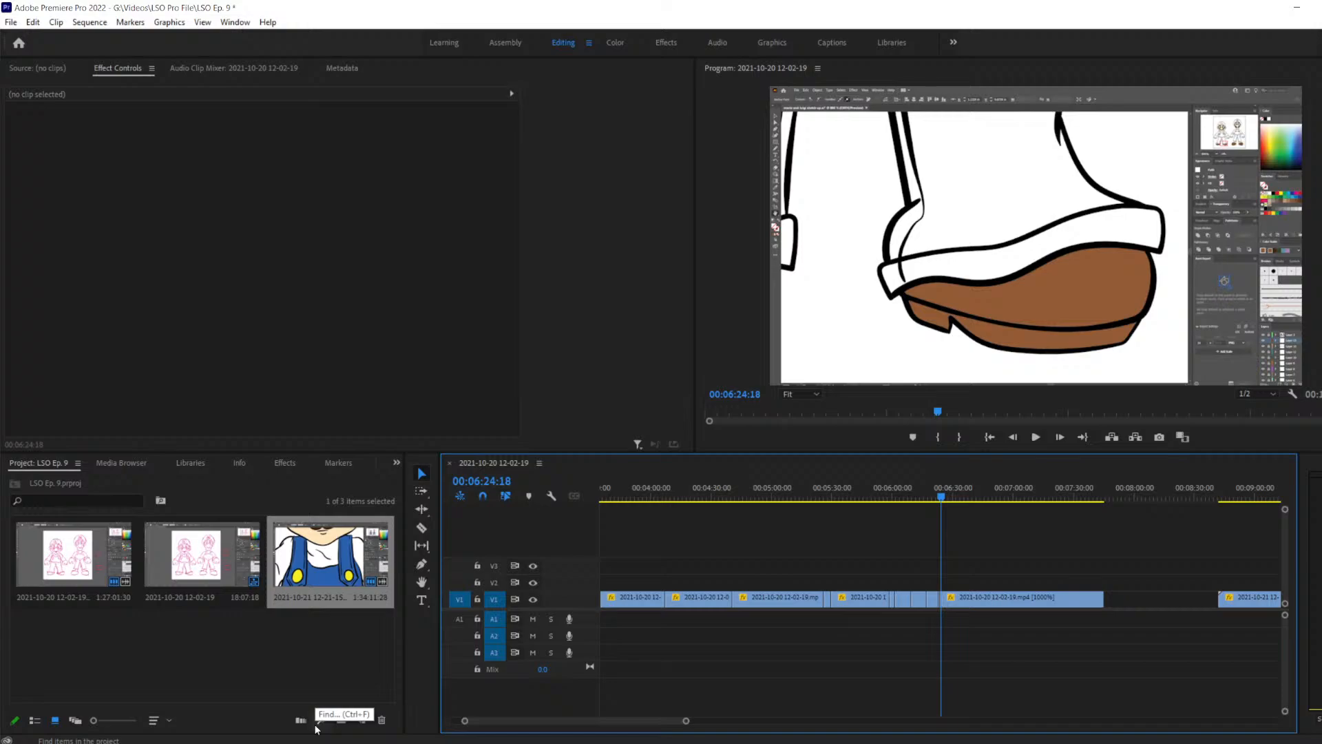
# Play the footage from 00:06:23:12, locate the end of the unwanted shoe section frame by frame, and split the V1 clip at 00:06:28:28
pyautogui.moveTo(460, 721); pyautogui.dragTo(550, 731)
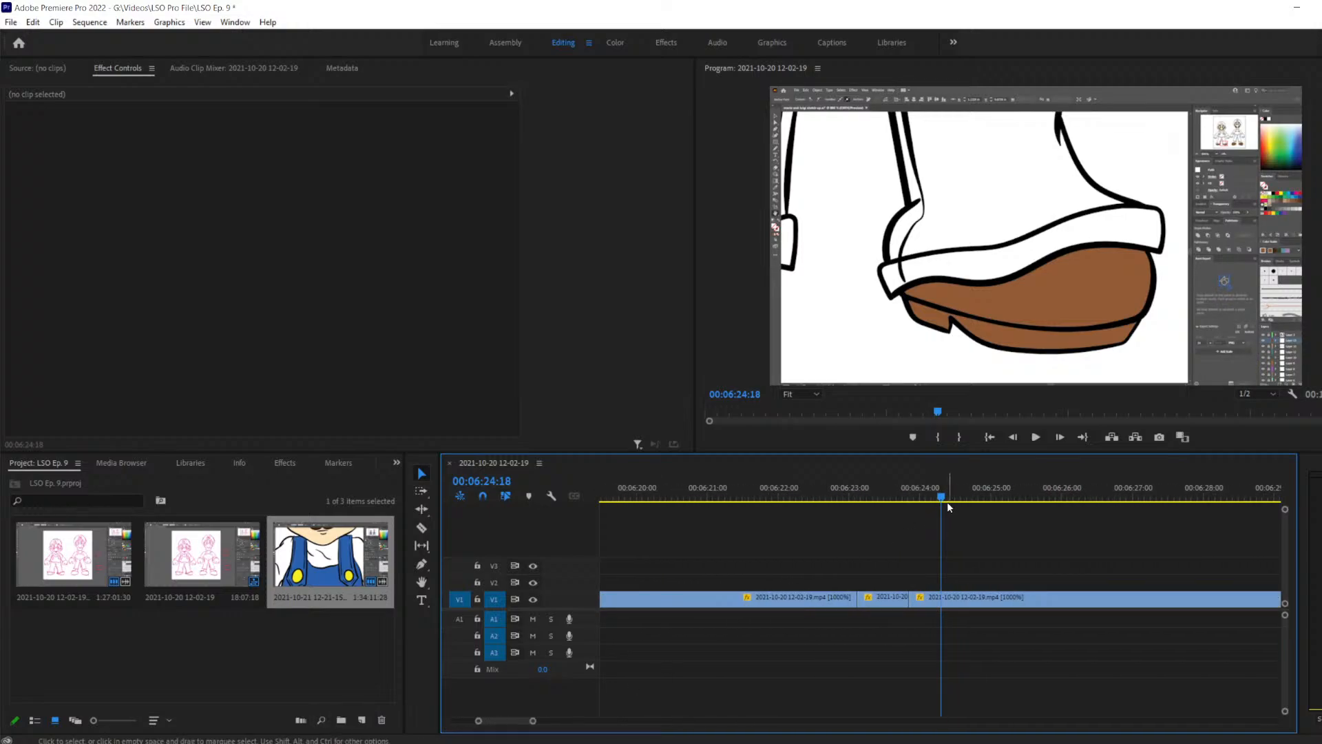
pyautogui.moveTo(941, 497); pyautogui.dragTo(862, 538)
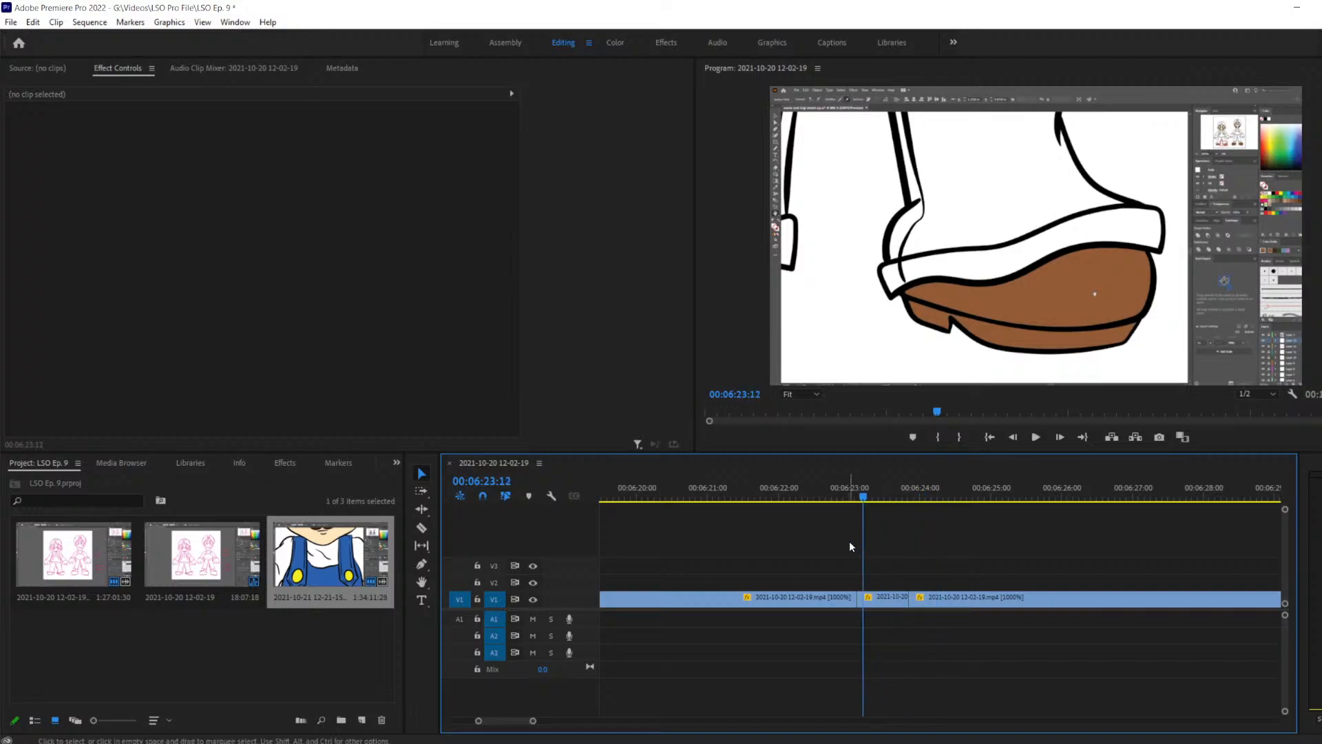
pyautogui.press('space')
pyautogui.press('space')
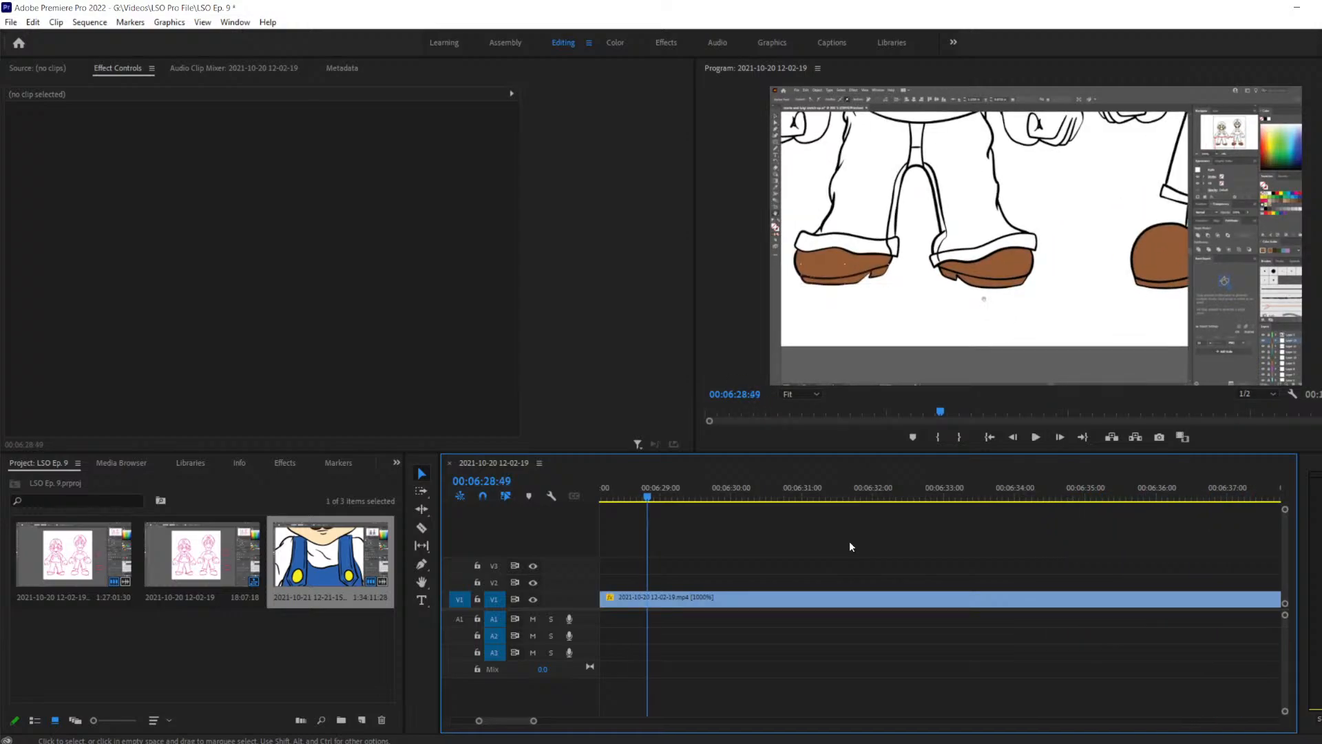
pyautogui.press('Left')
pyautogui.press('Left')
pyautogui.press('Left')
pyautogui.press('Left')
pyautogui.press('Left')
pyautogui.press('Left')
pyautogui.press('Left')
pyautogui.press('Left')
pyautogui.press('Left')
pyautogui.press('Left')
pyautogui.press('Left')
pyautogui.press('Left')
pyautogui.press('Left')
pyautogui.press('Left')
pyautogui.press('Left')
pyautogui.press('Left')
pyautogui.press('Left')
pyautogui.press('Left')
pyautogui.press('Left')
pyautogui.press('Left')
pyautogui.press('Right')
pyautogui.press('Right')
pyautogui.press('Right')
pyautogui.press('Right')
pyautogui.press('Right')
pyautogui.press('Right')
pyautogui.press('Right')
pyautogui.press('Right')
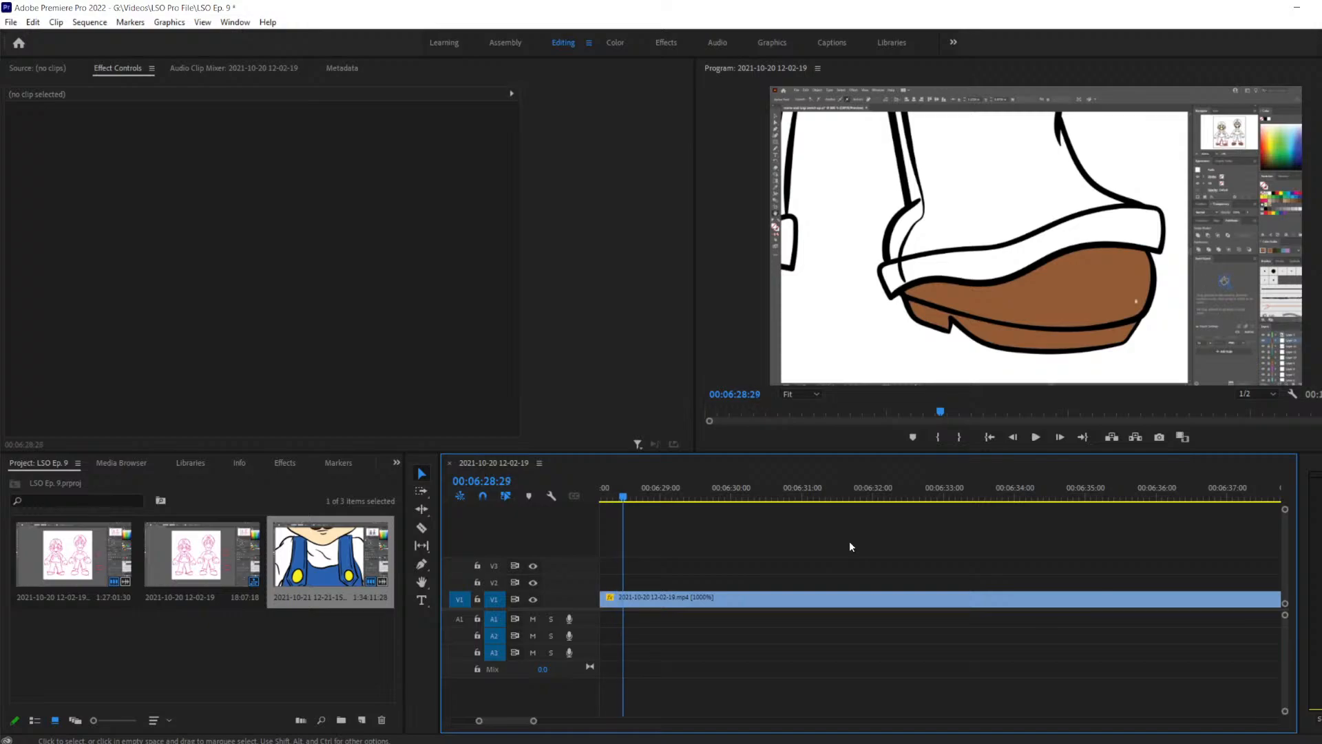
pyautogui.press('c')
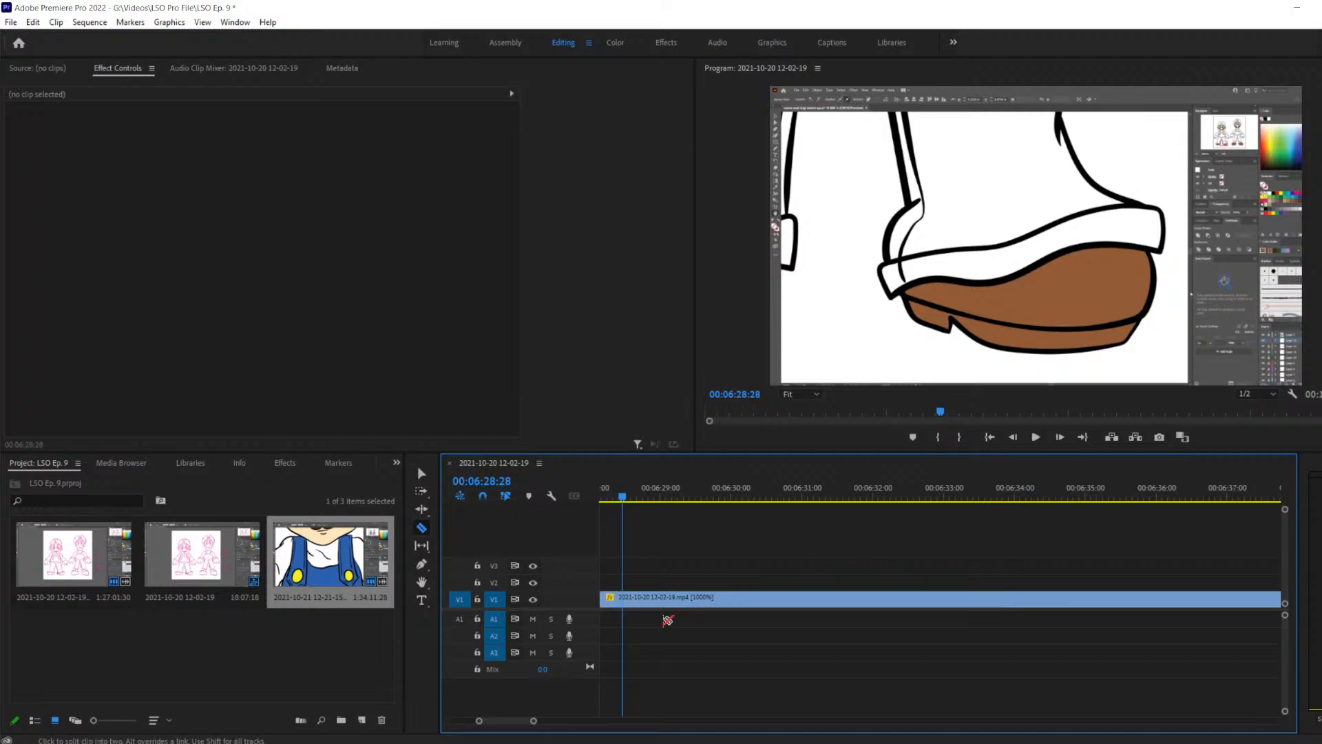
pyautogui.click(630, 597)
# Delete the V1 segment between the 00:06:23:51 and 00:06:28:28 cuts and move the following clip back to close the gap
pyautogui.scroll(-3, 672, 617)
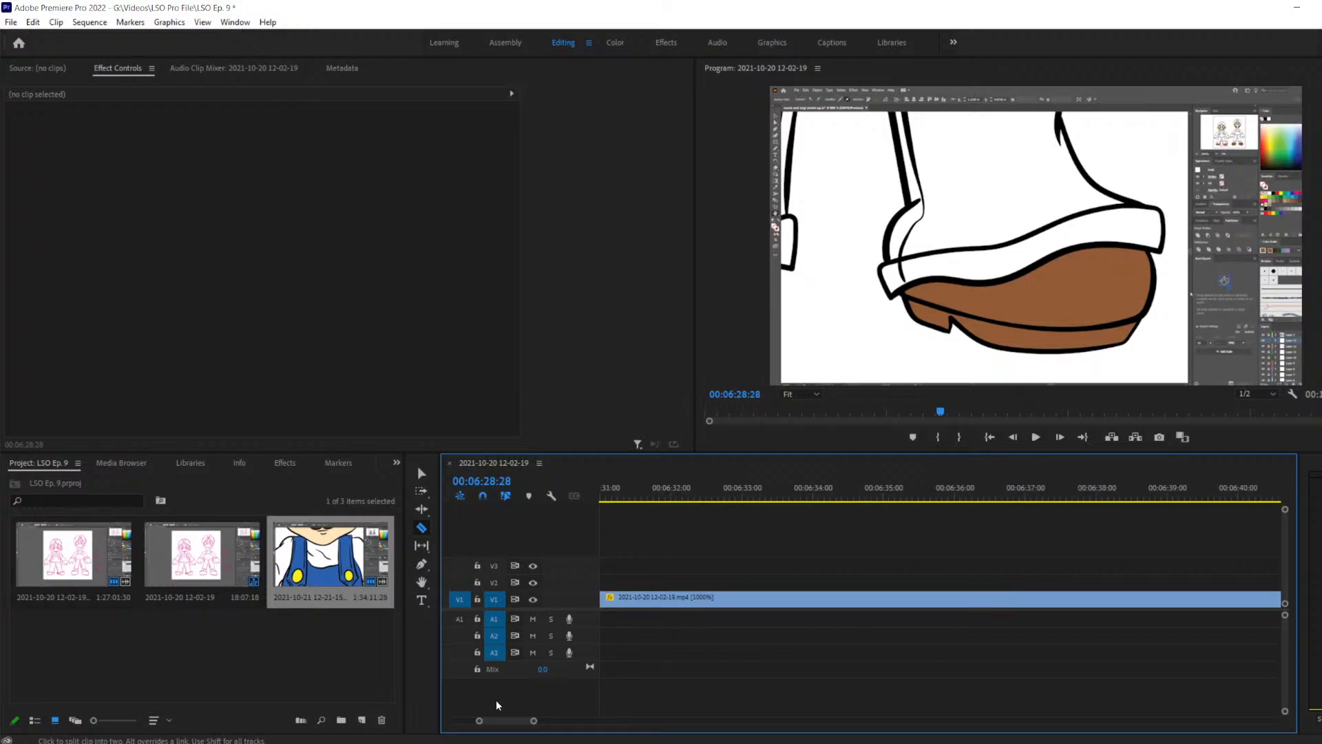
pyautogui.moveTo(480, 721); pyautogui.dragTo(453, 721)
pyautogui.moveTo(636, 720); pyautogui.dragTo(769, 720)
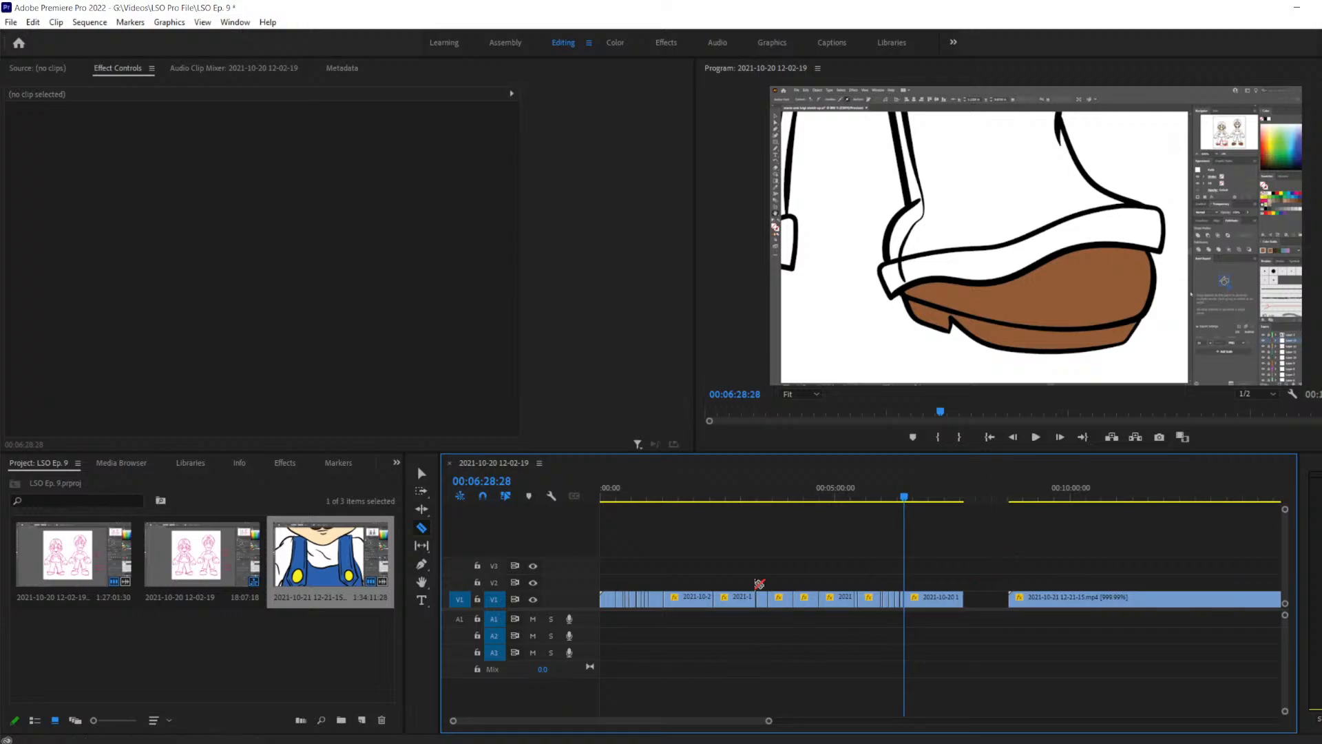
pyautogui.moveTo(453, 721); pyautogui.dragTo(566, 728)
pyautogui.press('v')
pyautogui.click(902, 598)
pyautogui.press('Delete')
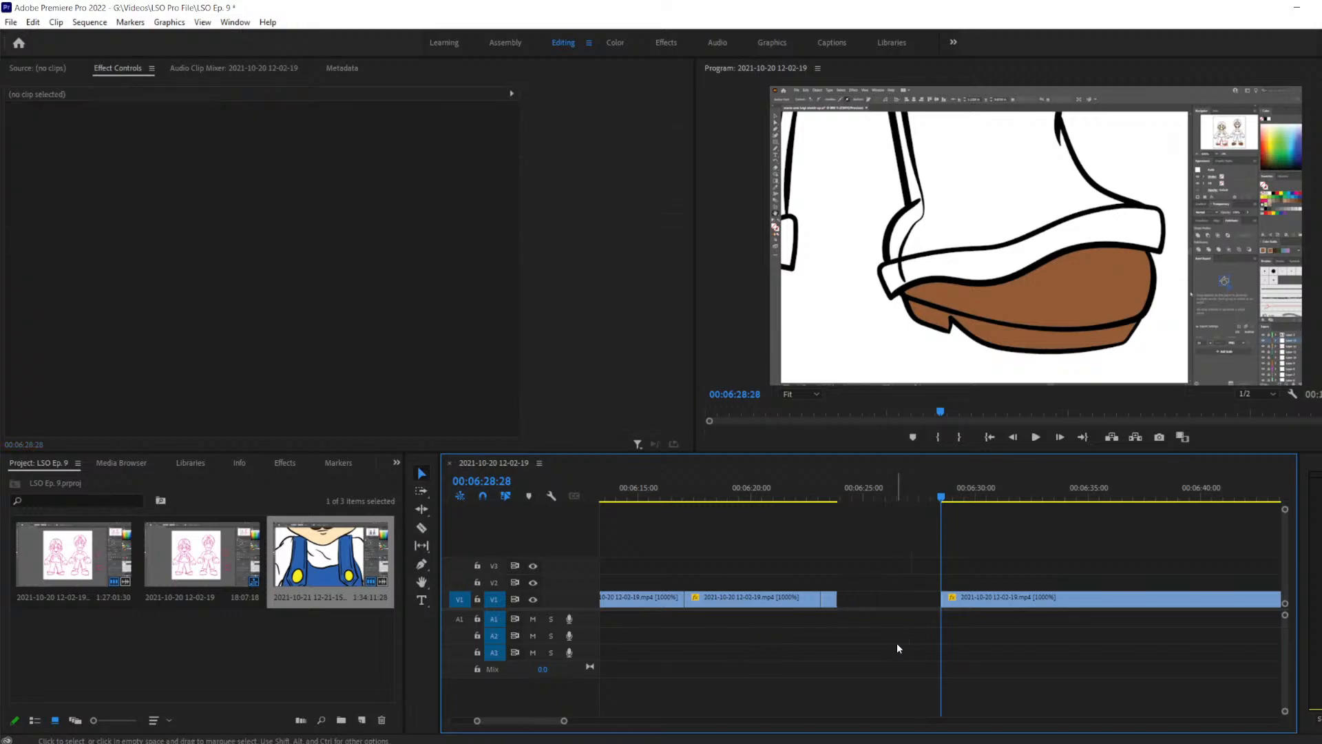
pyautogui.moveTo(1000, 598); pyautogui.dragTo(896, 615)
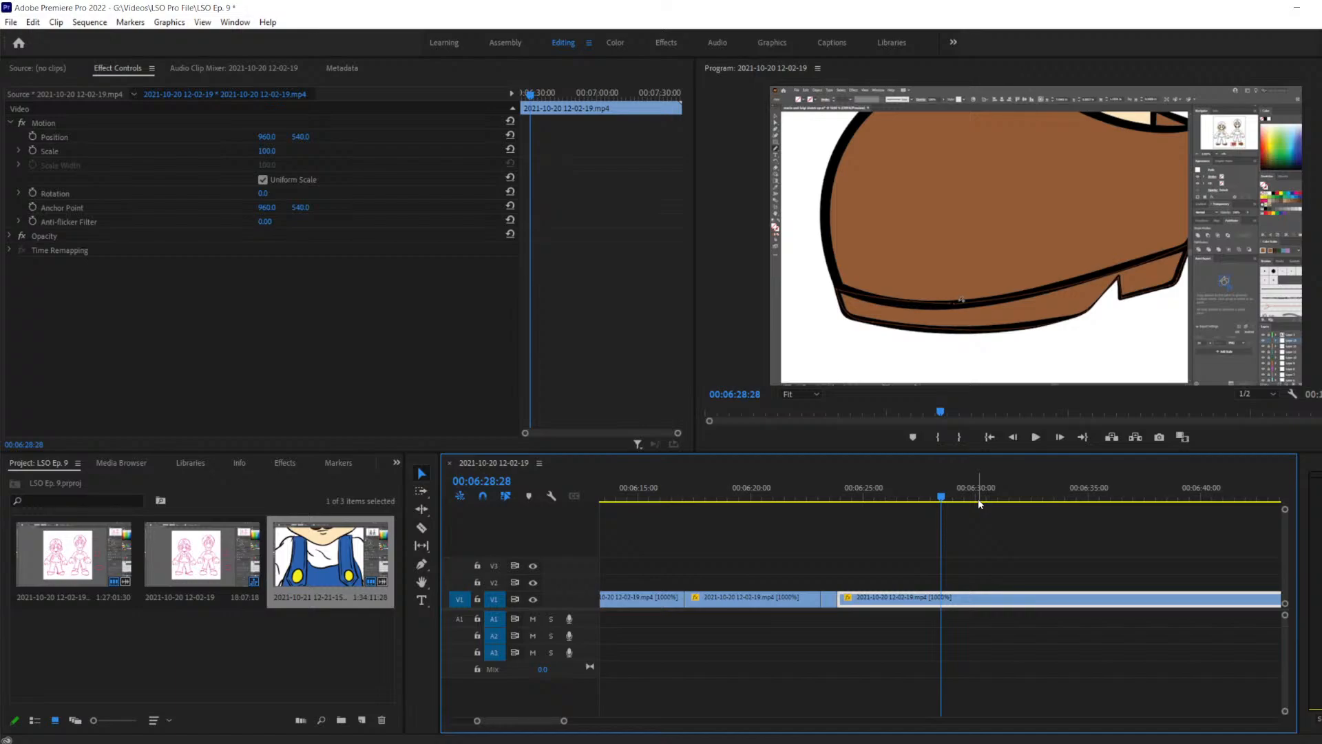
# Examine the shoe footage frame by frame from 00:06:28:28 back to 00:06:24:23, just after the closed-up cut on V1
pyautogui.press('Left')
pyautogui.press('Left')
pyautogui.press('Left')
pyautogui.press('Left')
pyautogui.press('Left')
pyautogui.press('Left')
pyautogui.press('Left')
pyautogui.press('Left')
pyautogui.press('Left')
pyautogui.press('Left')
pyautogui.press('Left')
pyautogui.press('Left')
pyautogui.press('Left')
pyautogui.press('Left')
pyautogui.press('Left')
pyautogui.press('Left')
pyautogui.press('Left')
pyautogui.press('Left')
pyautogui.press('Left')
pyautogui.press('Left')
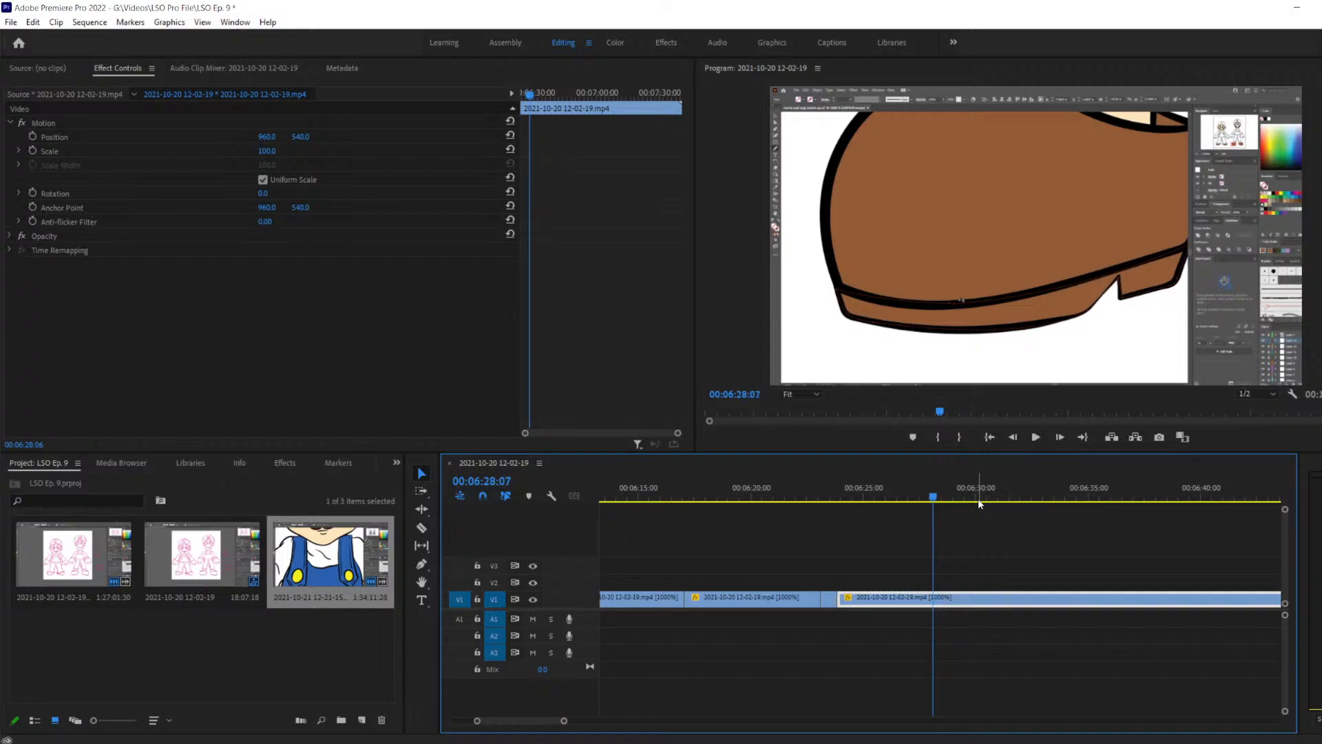
pyautogui.press('Left')
pyautogui.press('Left')
pyautogui.press('Left')
pyautogui.press('Left')
pyautogui.press('Left')
pyautogui.press('Left')
pyautogui.press('Left')
pyautogui.press('Left')
pyautogui.press('Left')
pyautogui.press('Left')
pyautogui.press('Left')
pyautogui.press('Left')
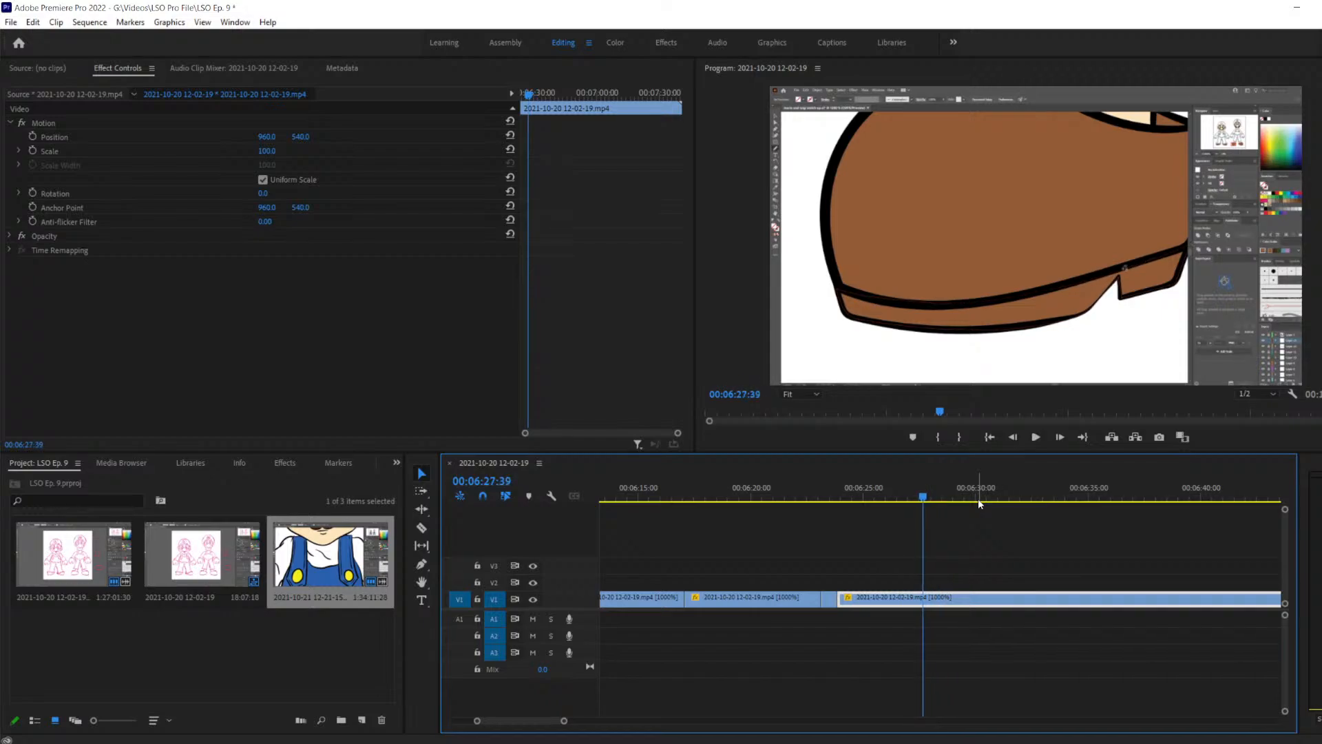
pyautogui.press('Left')
pyautogui.press('Left')
pyautogui.press('Left')
pyautogui.press('Left')
pyautogui.press('Left')
pyautogui.press('Left')
pyautogui.press('Left')
pyautogui.press('Left')
pyautogui.press('Left')
pyautogui.press('Left')
pyautogui.press('Left')
pyautogui.press('Left')
pyautogui.press('Left')
pyautogui.press('Left')
pyautogui.press('Left')
pyautogui.press('Left')
pyautogui.press('Left')
pyautogui.press('Left')
pyautogui.press('Left')
pyautogui.press('Left')
pyautogui.press('Left')
pyautogui.press('Left')
pyautogui.press('Left')
pyautogui.press('Left')
pyautogui.press('Left')
pyautogui.press('Left')
pyautogui.press('Left')
pyautogui.press('Left')
pyautogui.press('Left')
pyautogui.press('Left')
pyautogui.press('Left')
pyautogui.press('Left')
pyautogui.press('Left')
pyautogui.press('Left')
pyautogui.press('Left')
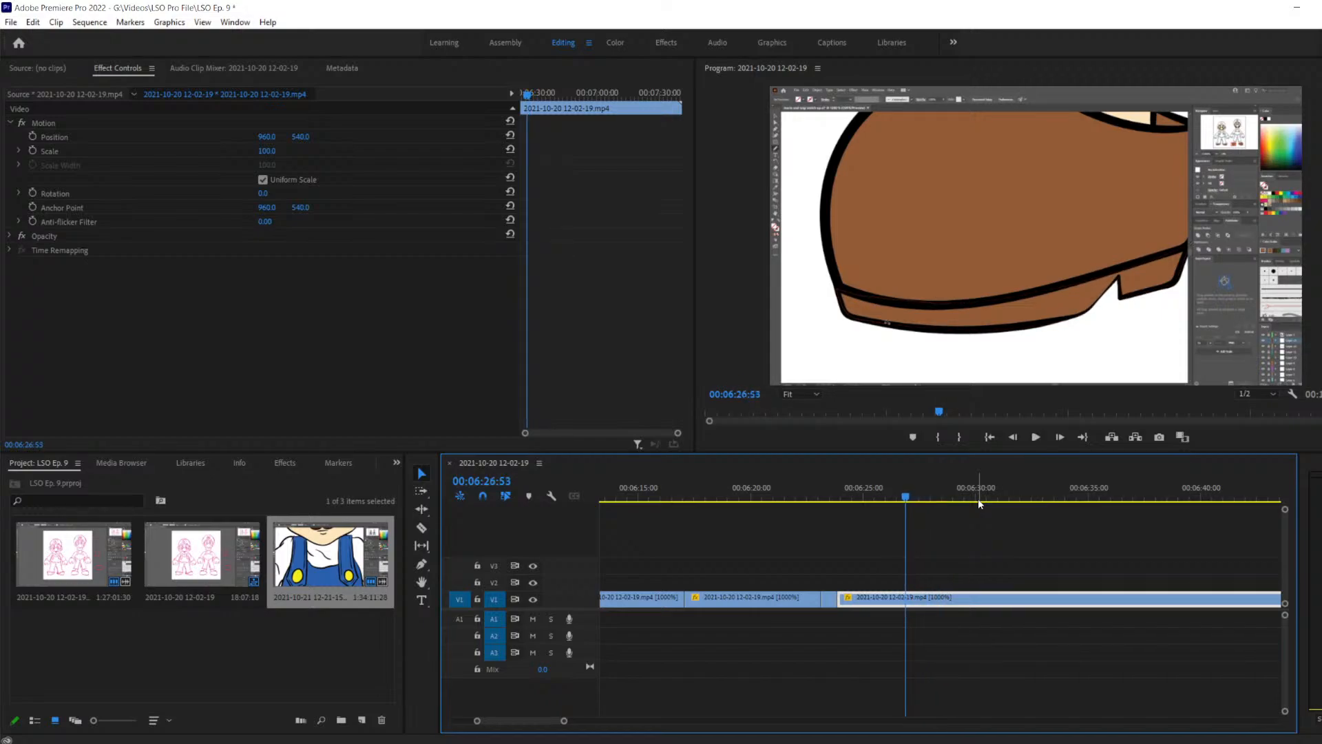
pyautogui.press('Left')
pyautogui.press('Left')
pyautogui.press('Left')
pyautogui.press('Left')
pyautogui.press('Left')
pyautogui.press('Left')
pyautogui.press('Left')
pyautogui.press('Left')
pyautogui.press('Left')
pyautogui.press('Left')
pyautogui.press('Left')
pyautogui.press('Left')
pyautogui.press('Left')
pyautogui.press('Left')
pyautogui.press('Left')
pyautogui.press('Left')
pyautogui.press('Left')
pyautogui.press('Left')
pyautogui.press('Left')
pyautogui.press('Left')
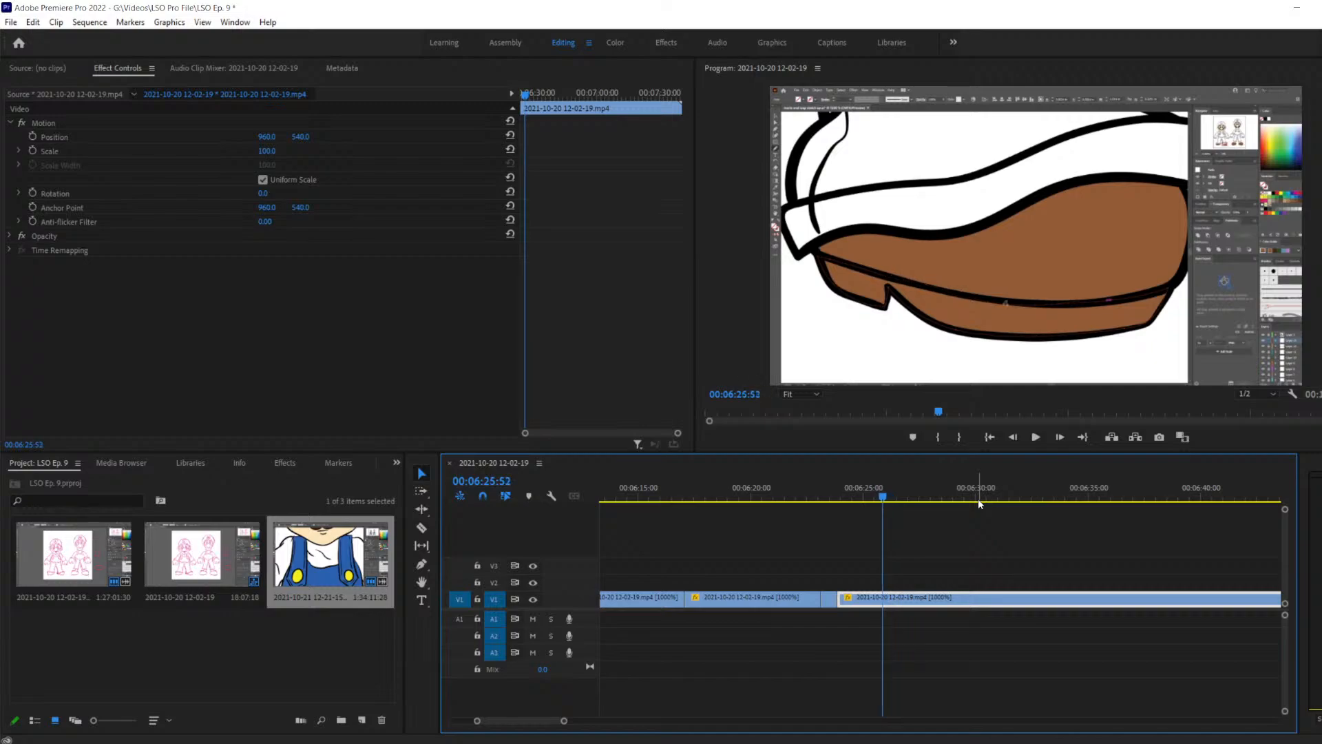
pyautogui.press('Left')
pyautogui.press('Left')
pyautogui.press('Left')
pyautogui.press('Left')
pyautogui.press('Left')
pyautogui.press('Left')
pyautogui.press('Left')
pyautogui.press('Left')
pyautogui.press('Left')
pyautogui.press('Left')
pyautogui.press('Left')
pyautogui.press('Left')
pyautogui.press('Left')
pyautogui.press('Left')
pyautogui.press('Left')
pyautogui.press('Left')
pyautogui.press('Left')
pyautogui.press('Left')
pyautogui.press('Left')
pyautogui.press('Left')
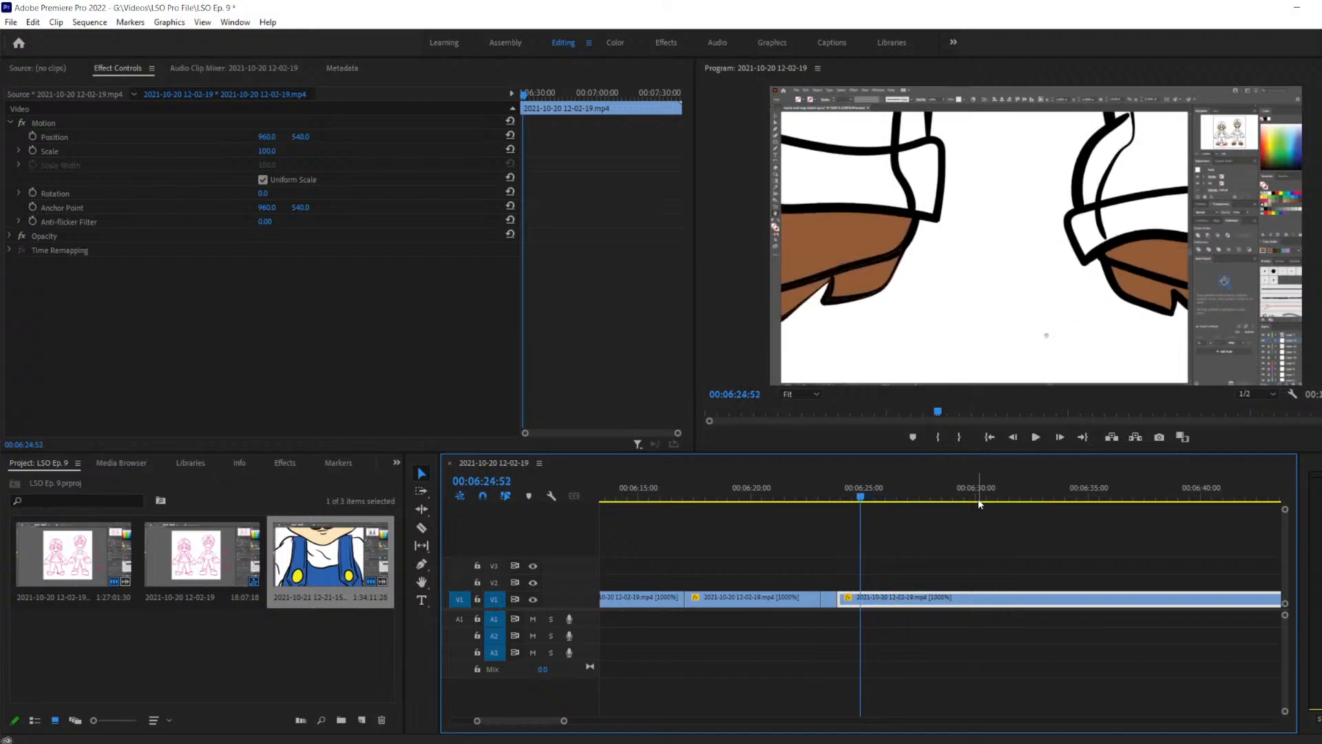
pyautogui.press('Right')
pyautogui.press('Right')
pyautogui.press('Right')
pyautogui.press('Right')
pyautogui.press('Right')
pyautogui.press('Right')
pyautogui.press('Right')
pyautogui.press('Right')
pyautogui.press('Right')
pyautogui.press('Right')
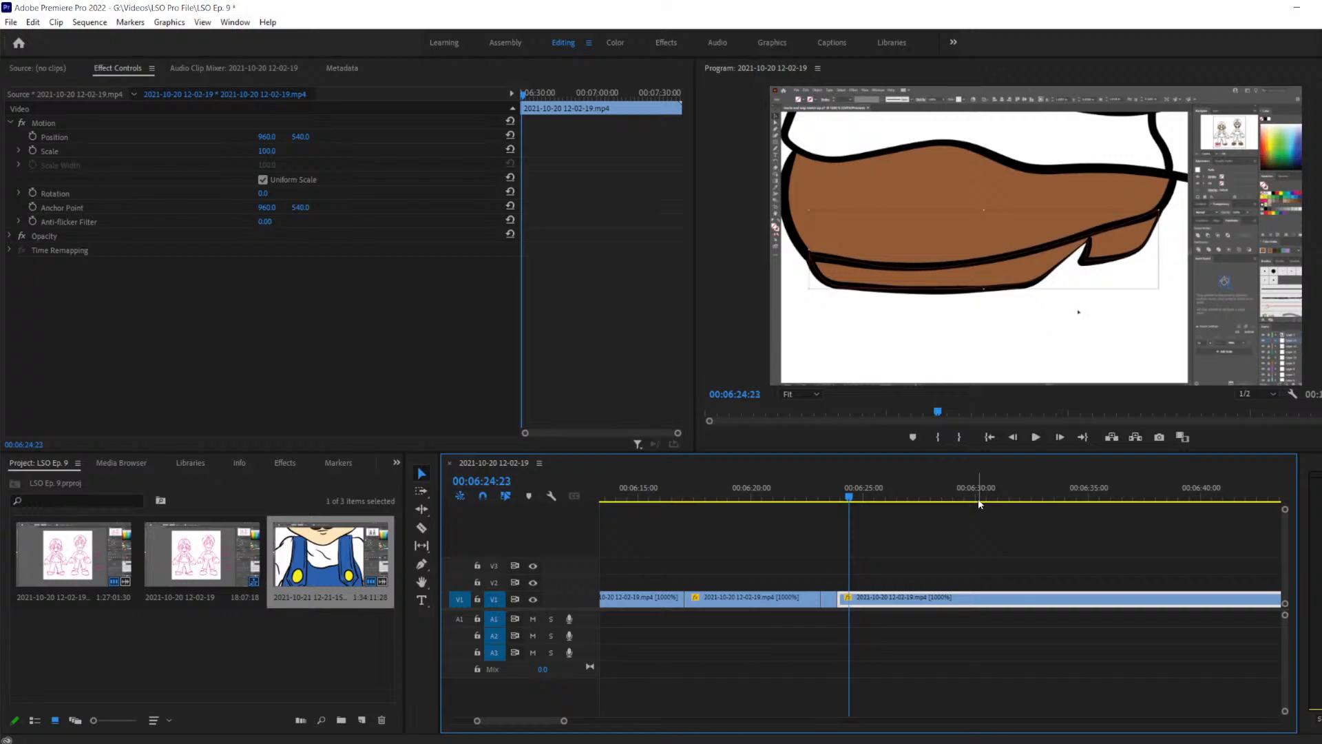
# Locate the start of the unwanted shoe section frame by frame after 00:06:24:23 and split the V1 clip at 00:06:24:31
pyautogui.press('Right')
pyautogui.press('Right')
pyautogui.press('Right')
pyautogui.press('Right')
pyautogui.press('Right')
pyautogui.press('Right')
pyautogui.press('Right')
pyautogui.press('Right')
pyautogui.press('Right')
pyautogui.press('Right')
pyautogui.press('Right')
pyautogui.press('Right')
pyautogui.press('Right')
pyautogui.press('Right')
pyautogui.press('Right')
pyautogui.press('Right')
pyautogui.press('Right')
pyautogui.press('Right')
pyautogui.press('Right')
pyautogui.press('Right')
pyautogui.press('Left')
pyautogui.press('Left')
pyautogui.press('Left')
pyautogui.press('Left')
pyautogui.press('Left')
pyautogui.press('Left')
pyautogui.press('Left')
pyautogui.press('Left')
pyautogui.press('Left')
pyautogui.press('Left')
pyautogui.press('Left')
pyautogui.press('Left')
pyautogui.press('Left')
pyautogui.press('Left')
pyautogui.press('Left')
pyautogui.press('Left')
pyautogui.press('Left')
pyautogui.press('Left')
pyautogui.press('Left')
pyautogui.press('Left')
pyautogui.press('Right')
pyautogui.press('Right')
pyautogui.press('Right')
pyautogui.press('Right')
pyautogui.press('Right')
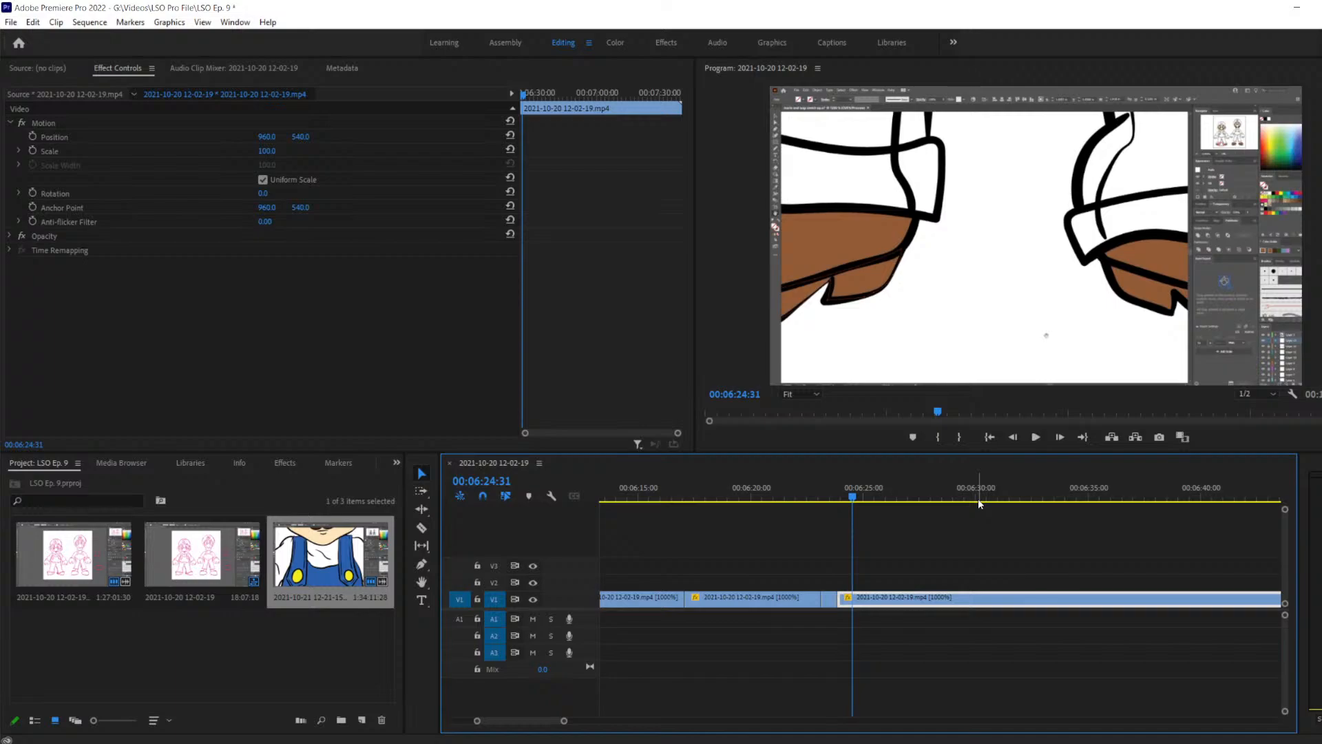
pyautogui.press('c')
pyautogui.click(855, 597)
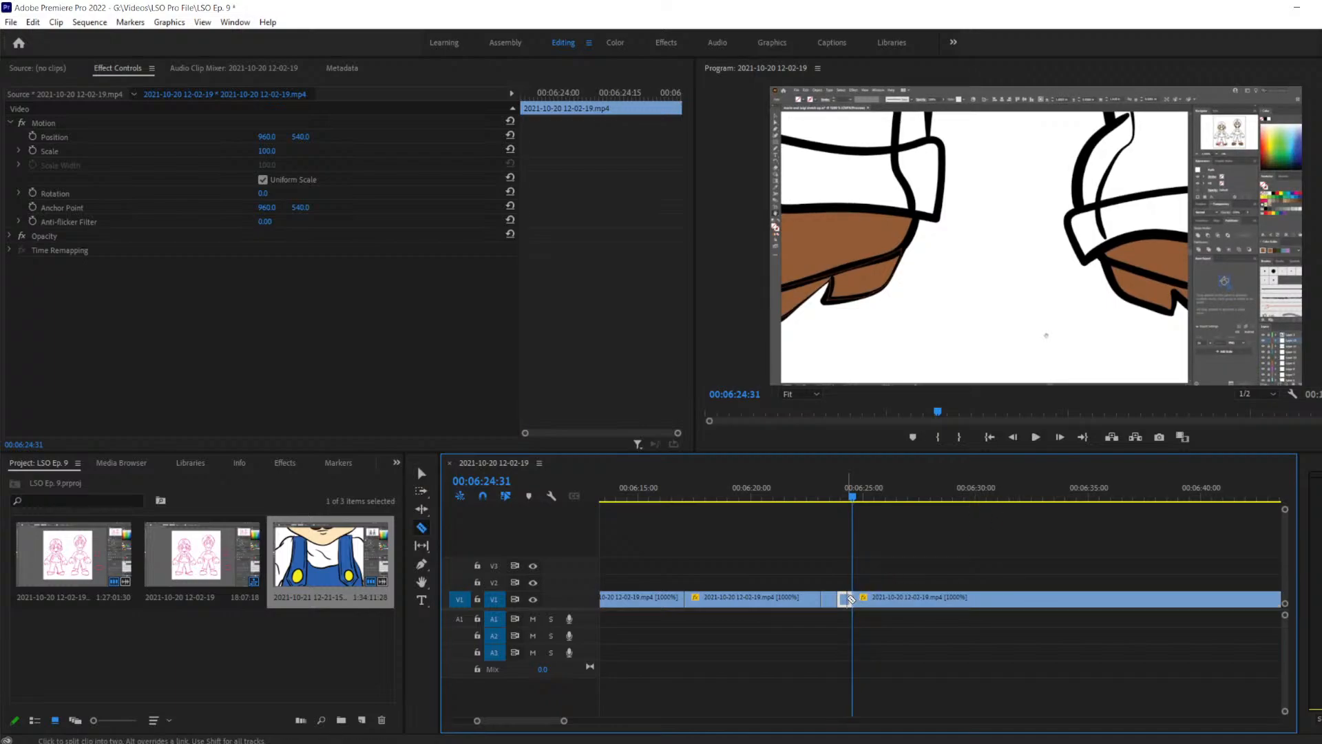
# Play on from 00:06:24:31, locate the end of the unwanted section and split the V1 clip at 00:06:24:53
pyautogui.press('space')
pyautogui.hotkey('shift', 'Left')
pyautogui.hotkey('shift', 'Left')
pyautogui.hotkey('shift', 'Left')
pyautogui.hotkey('shift', 'Left')
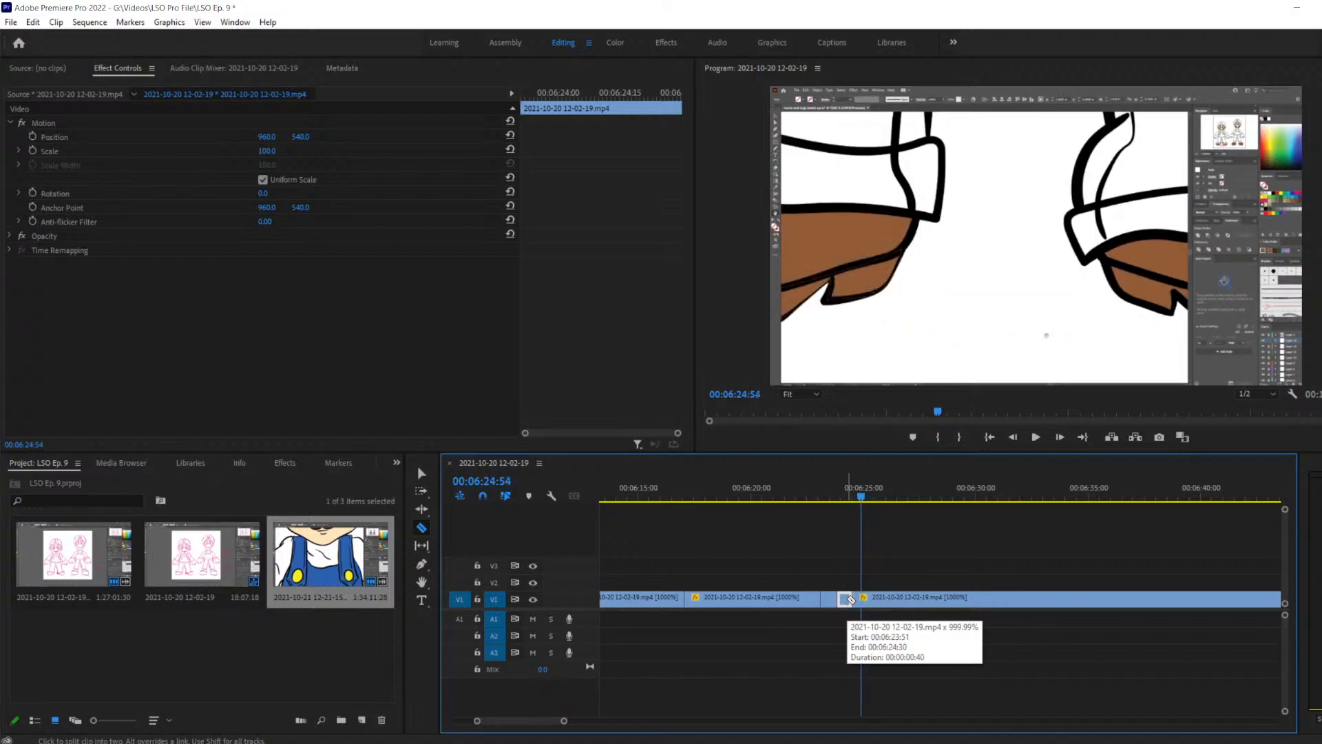
pyautogui.scroll(1, 852, 599)
pyautogui.click(883, 596)
# Delete the V1 segment between the 00:06:24:31 and 00:06:24:53 cuts and move the following clip back to close the gap
pyautogui.press('v')
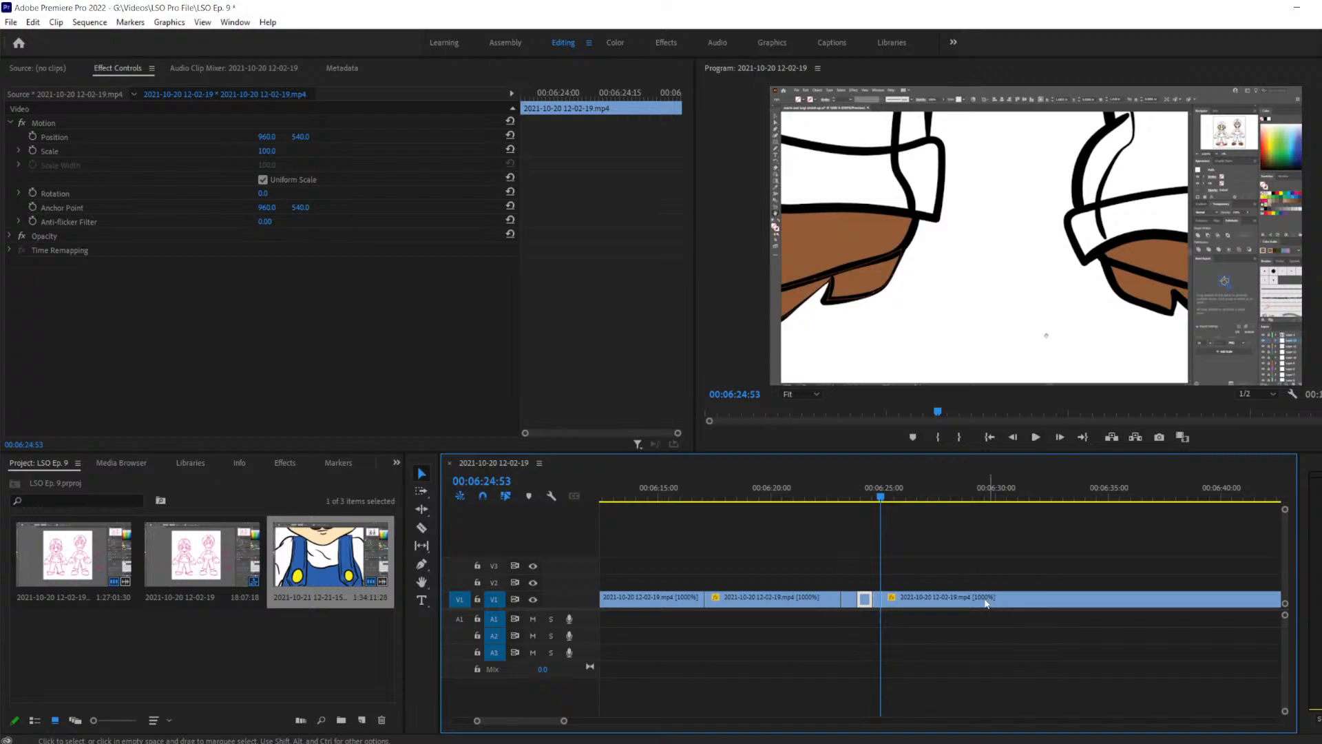
pyautogui.click(868, 600)
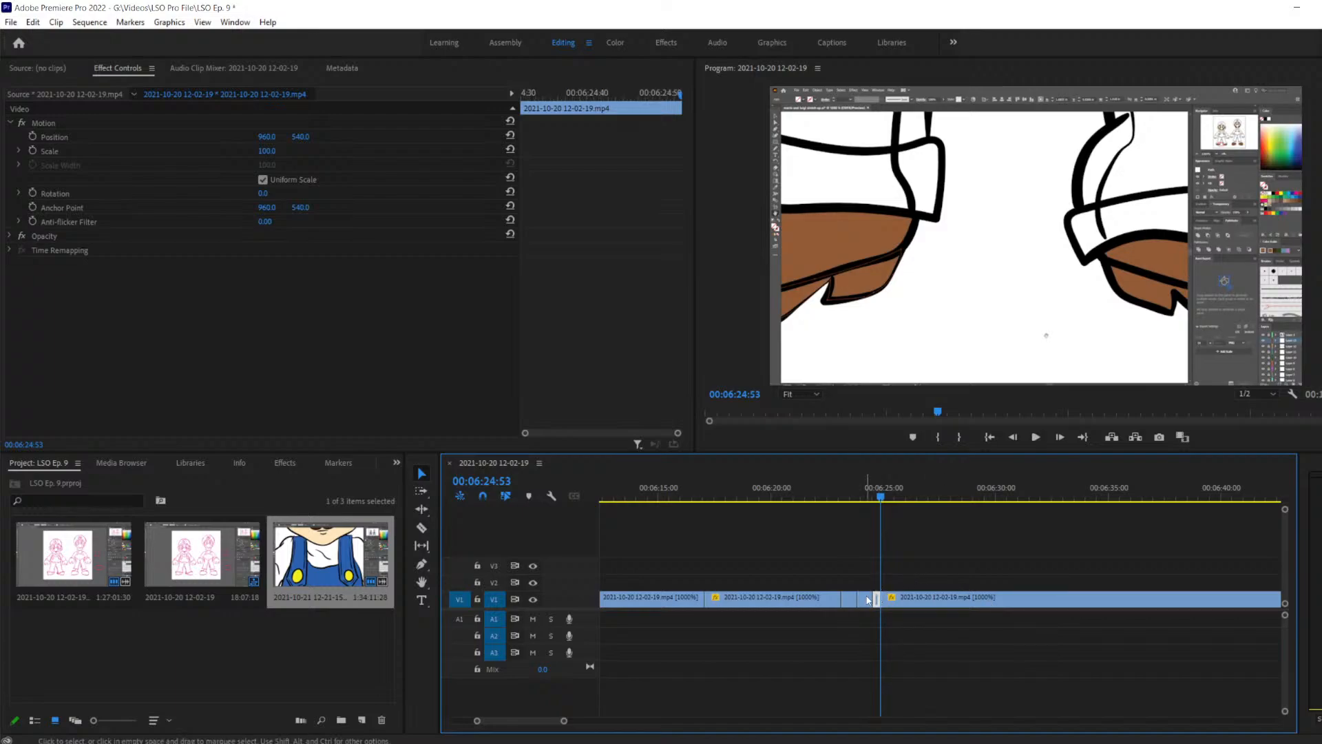
pyautogui.press('Delete')
pyautogui.moveTo(1015, 555); pyautogui.dragTo(988, 602)
# Play the shoe footage from 00:06:24:16, find where the drawing goes idle, and split the V1 clip at 00:06:27:28
pyautogui.moveTo(881, 497); pyautogui.dragTo(866, 500)
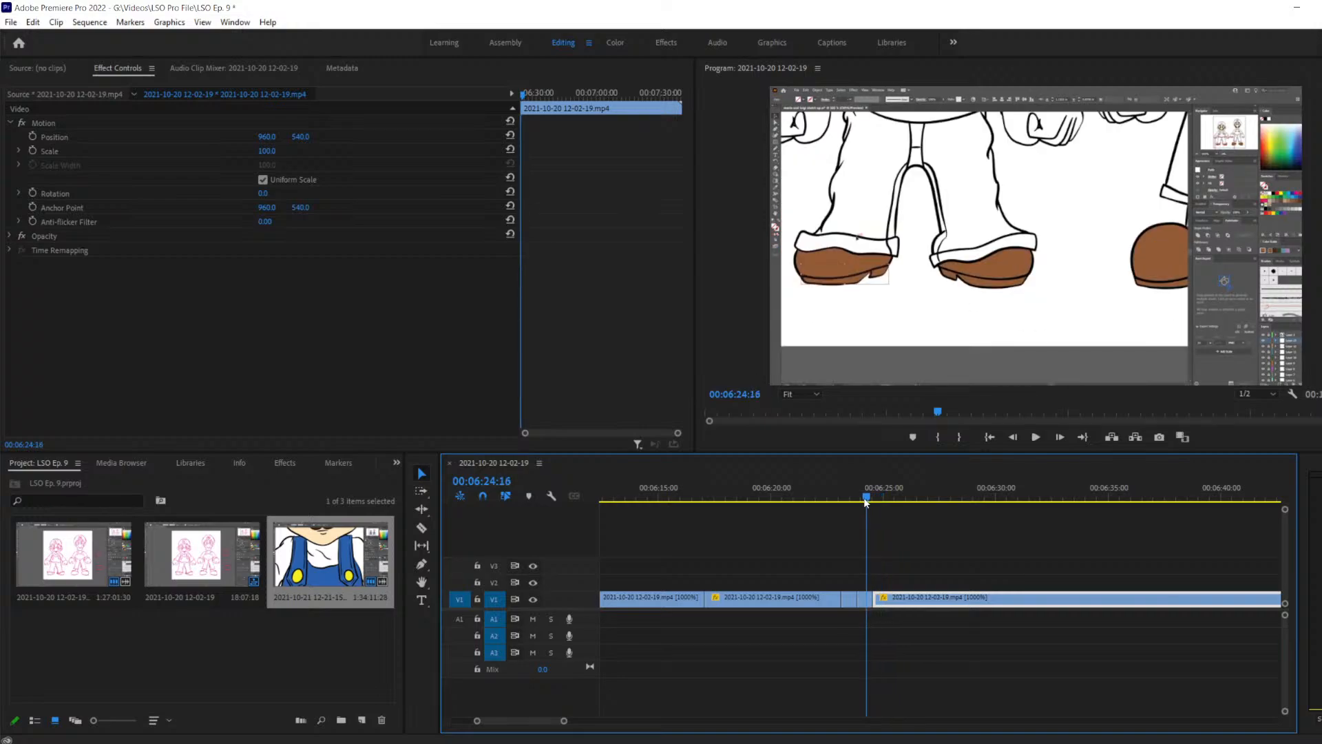
pyautogui.press('space')
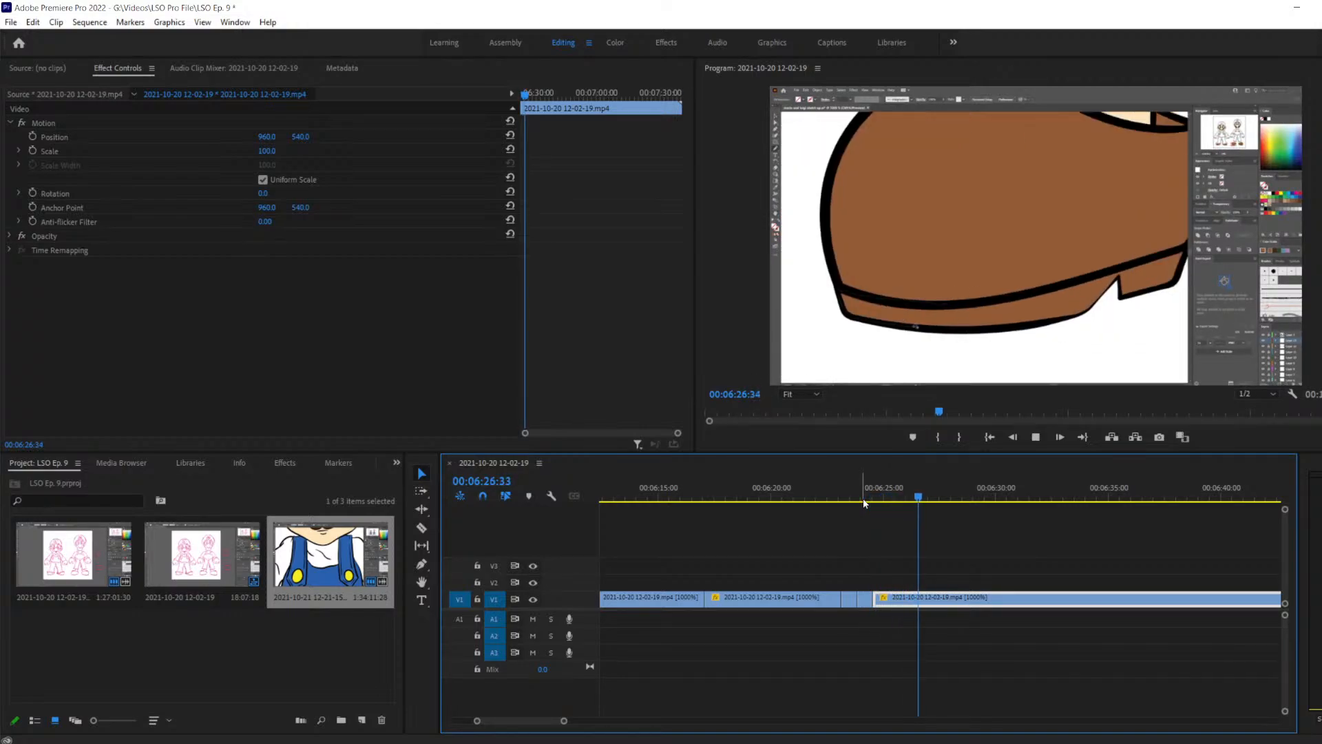
pyautogui.press('space')
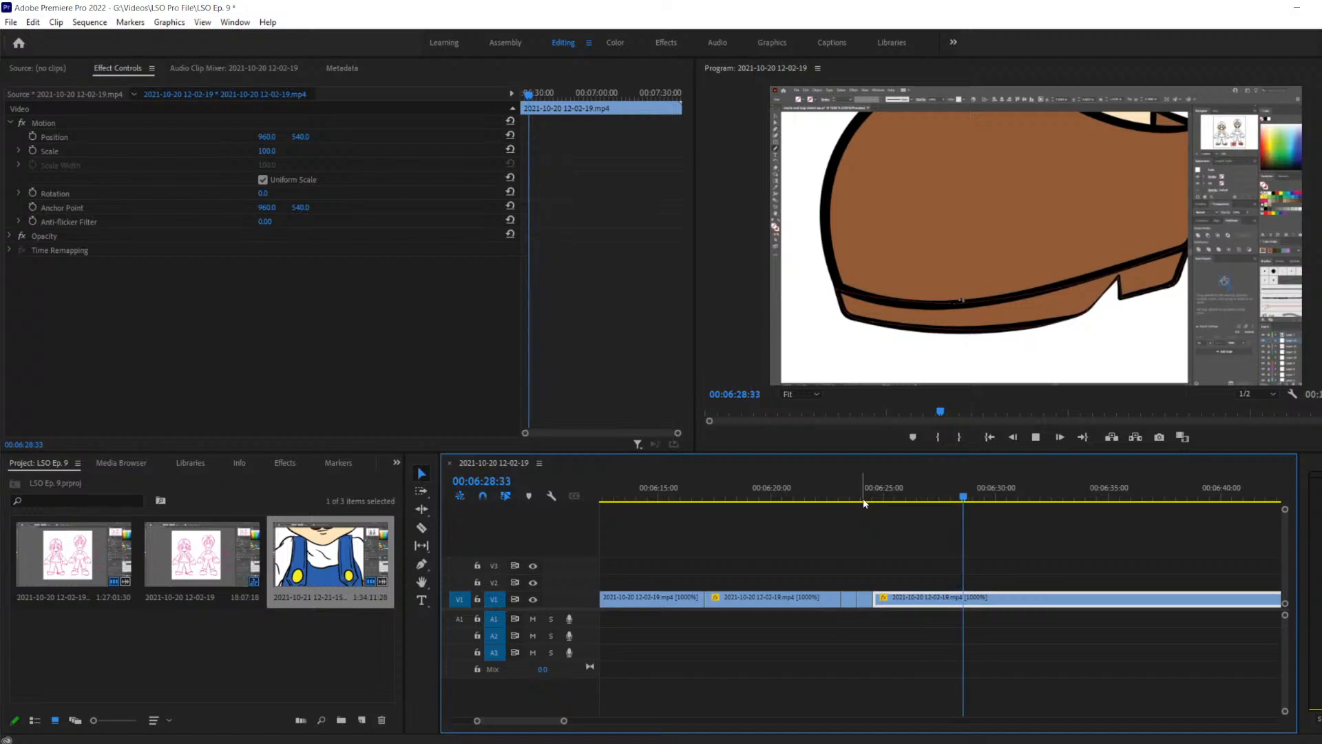
pyautogui.press('j')
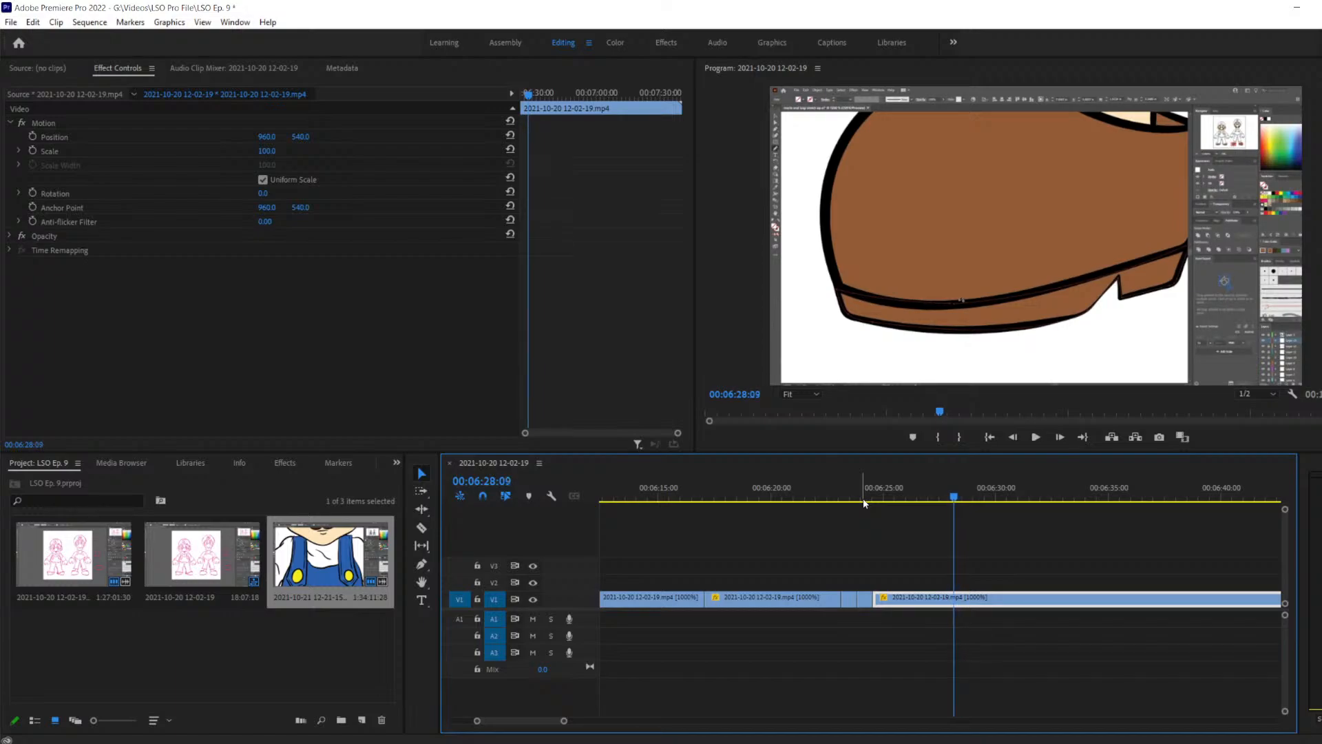
pyautogui.press('k')
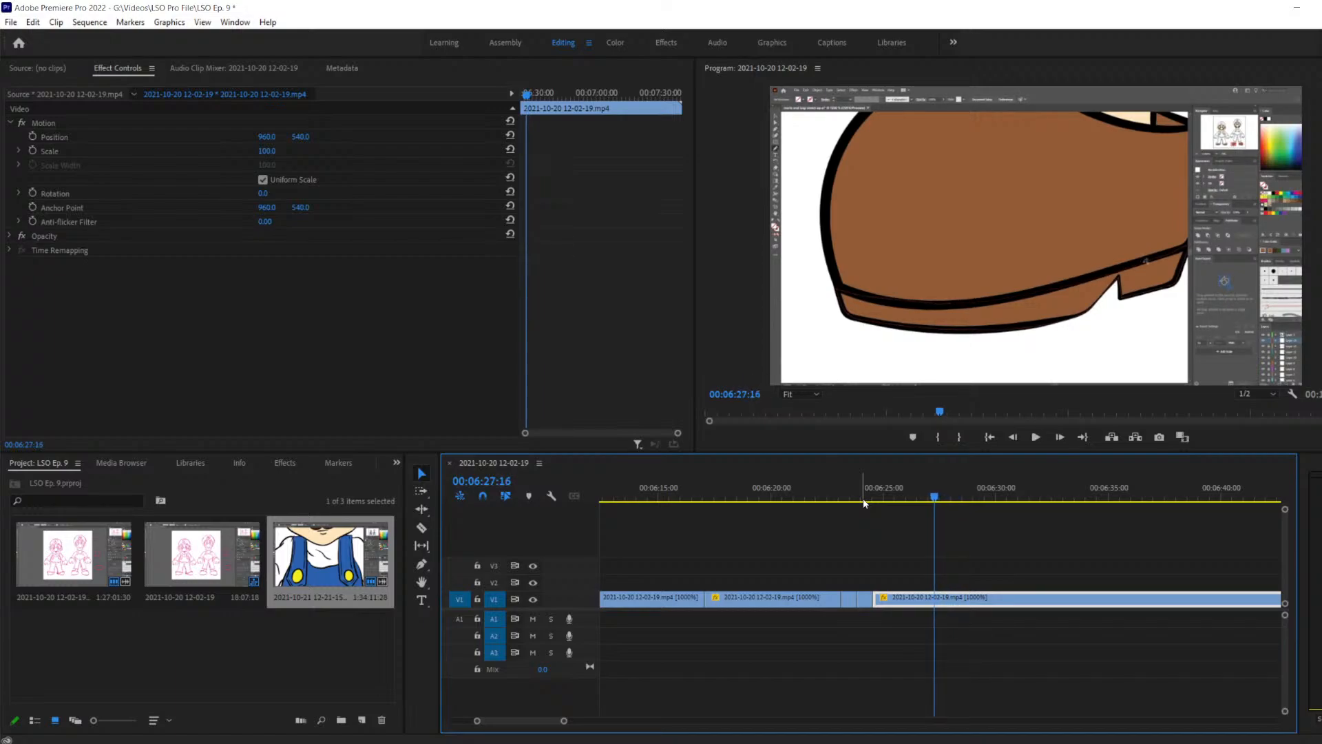
pyautogui.press('space')
pyautogui.press('space')
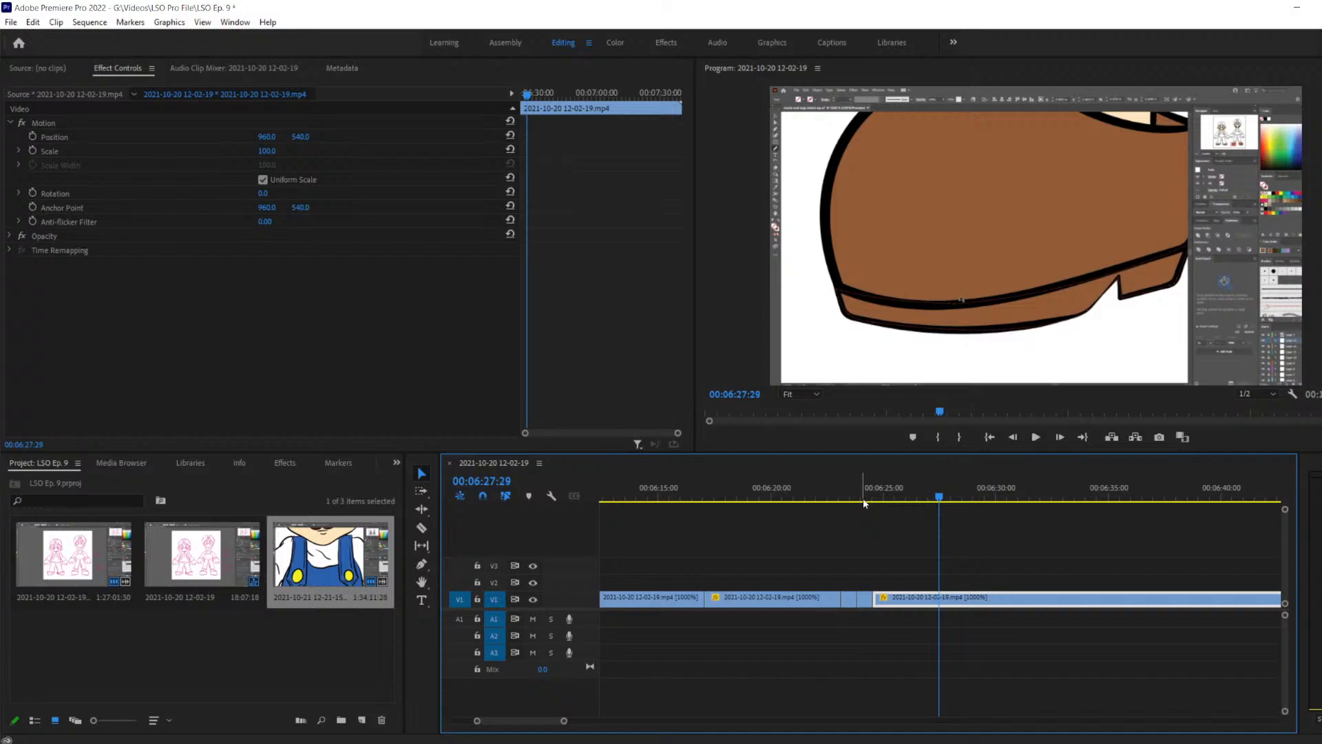
pyautogui.press('c')
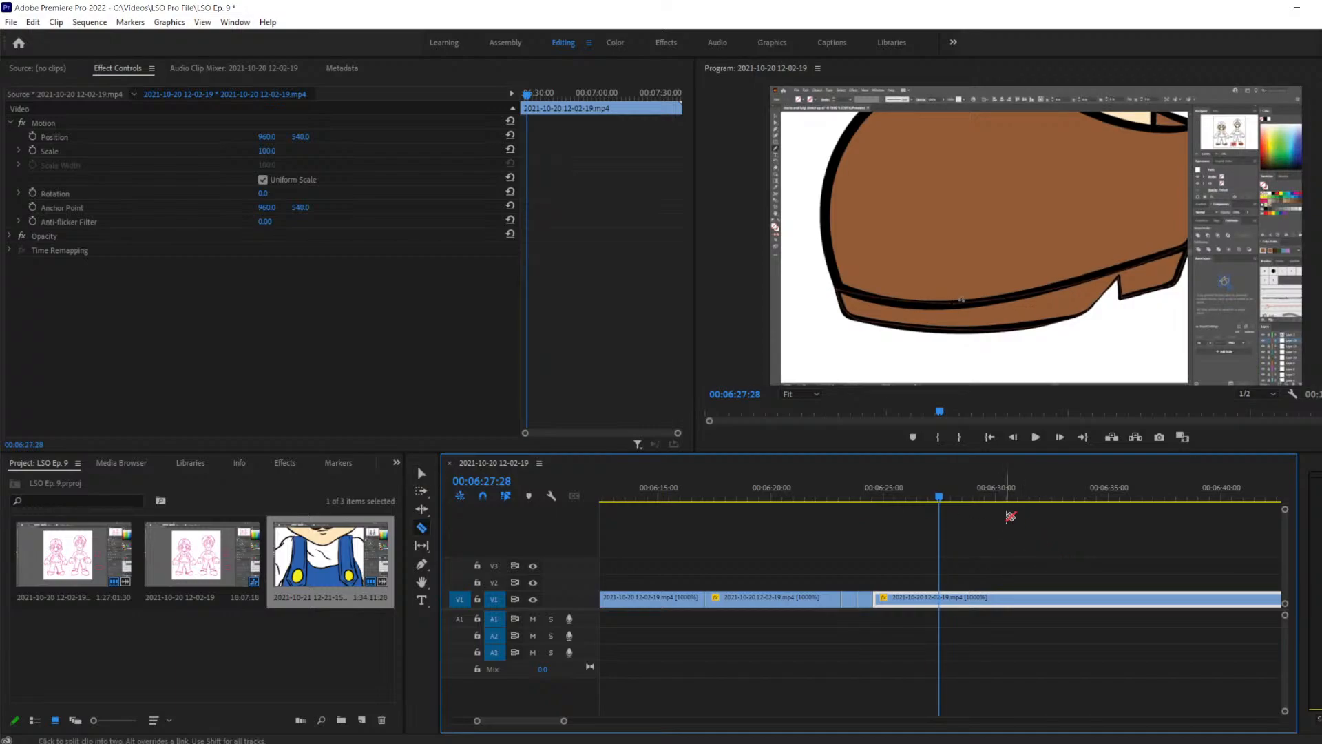
pyautogui.click(941, 598)
# Play on to the view of the other shoe, step back to the last idle frame, and split the V1 clip at 00:06:30:36
pyautogui.press('space')
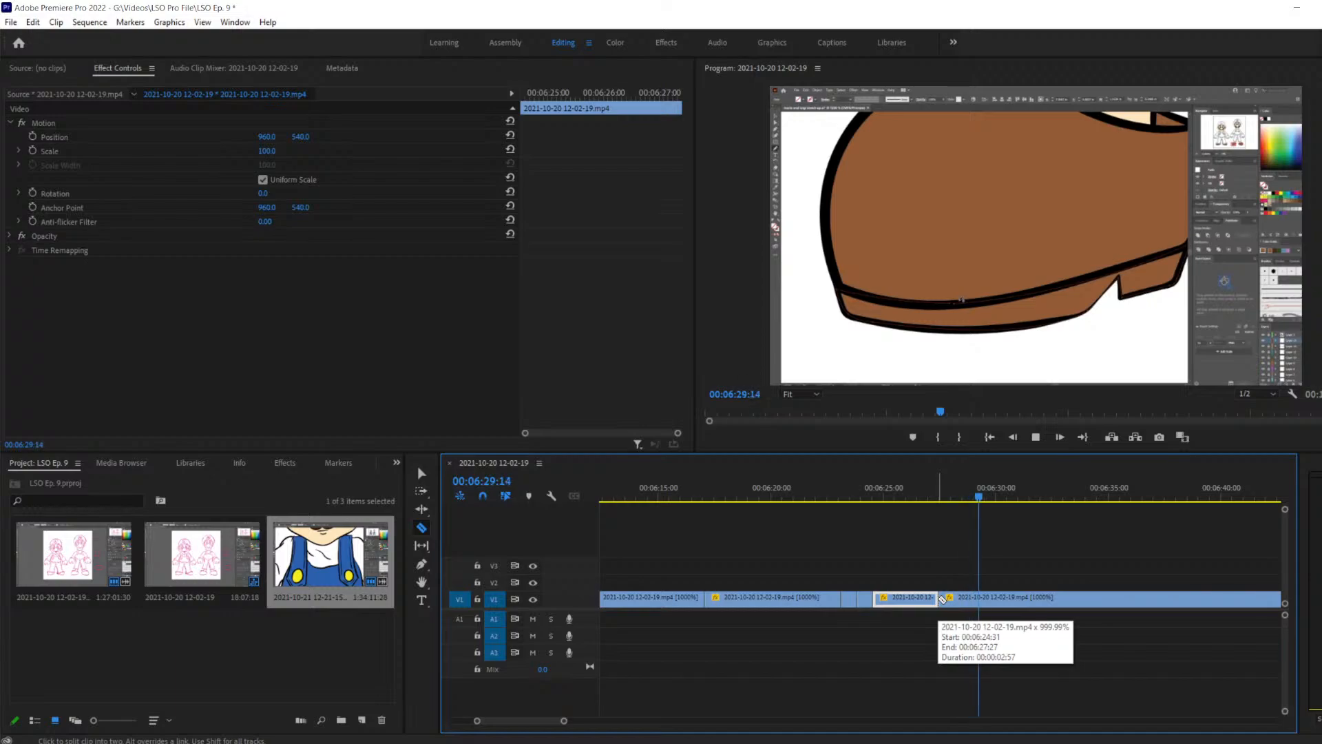
pyautogui.press('space')
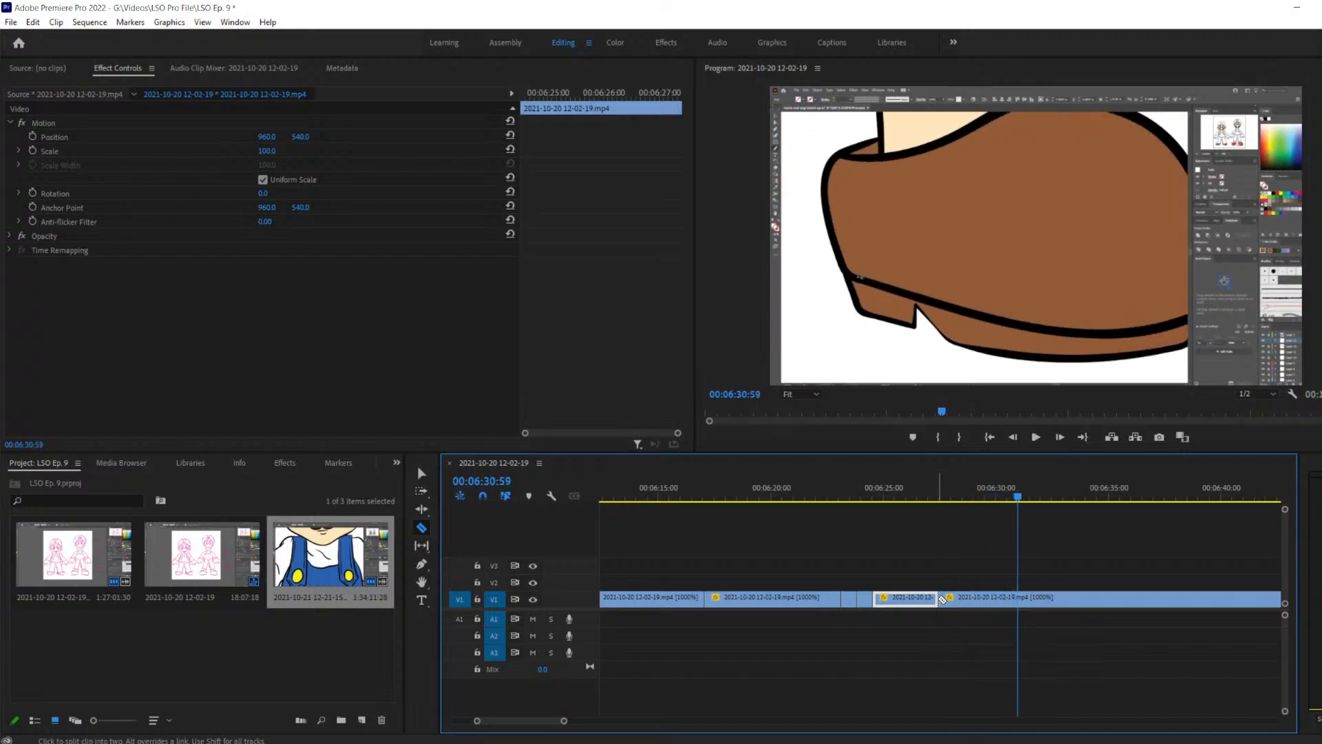
pyautogui.press('Left')
pyautogui.press('Left')
pyautogui.press('Left')
pyautogui.press('Left')
pyautogui.press('Left')
pyautogui.press('Left')
pyautogui.press('Left')
pyautogui.press('Left')
pyautogui.press('Left')
pyautogui.press('Left')
pyautogui.press('Left')
pyautogui.press('Left')
pyautogui.press('Left')
pyautogui.press('Left')
pyautogui.press('Left')
pyautogui.press('Left')
pyautogui.press('Left')
pyautogui.press('Left')
pyautogui.press('Left')
pyautogui.press('Left')
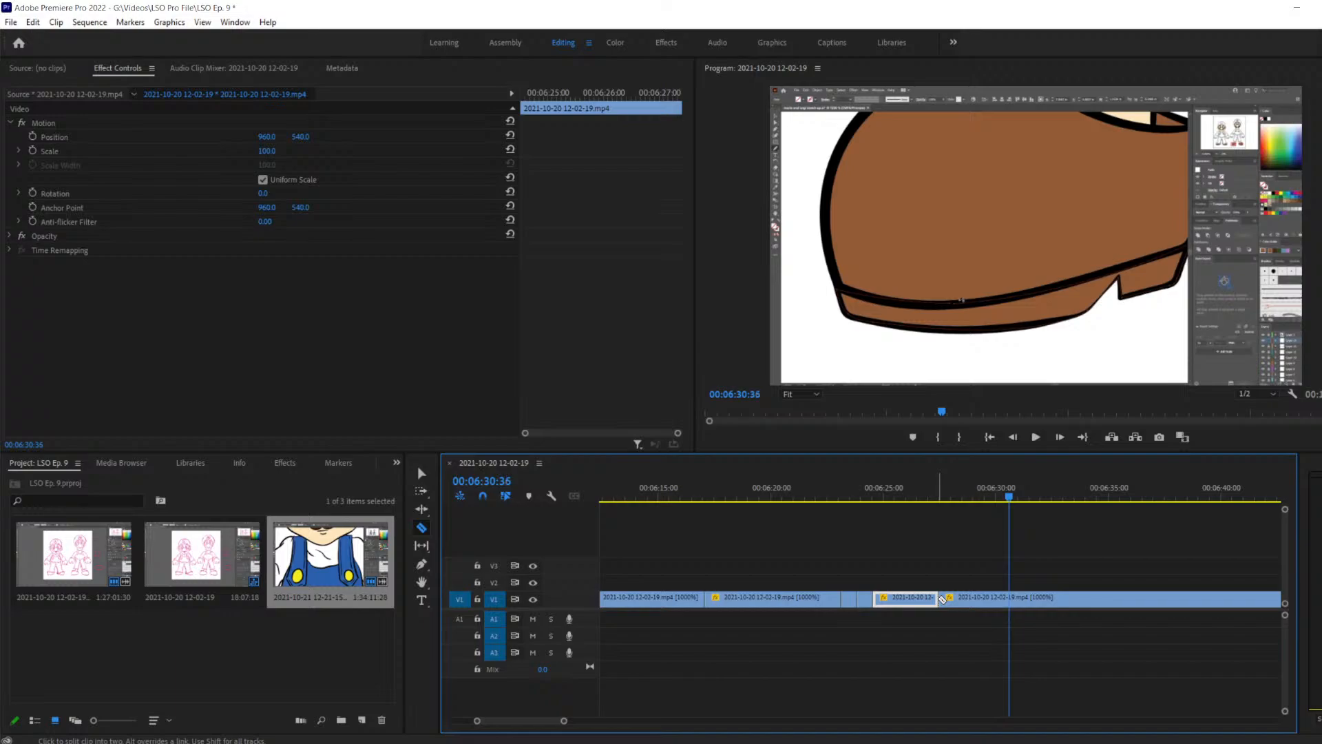
pyautogui.click(1011, 596)
# Delete the V1 segment between the 00:06:27:28 and 00:06:30:36 cuts and move the following clip back to close the gap
pyautogui.press('v')
pyautogui.click(974, 596)
pyautogui.press('Delete')
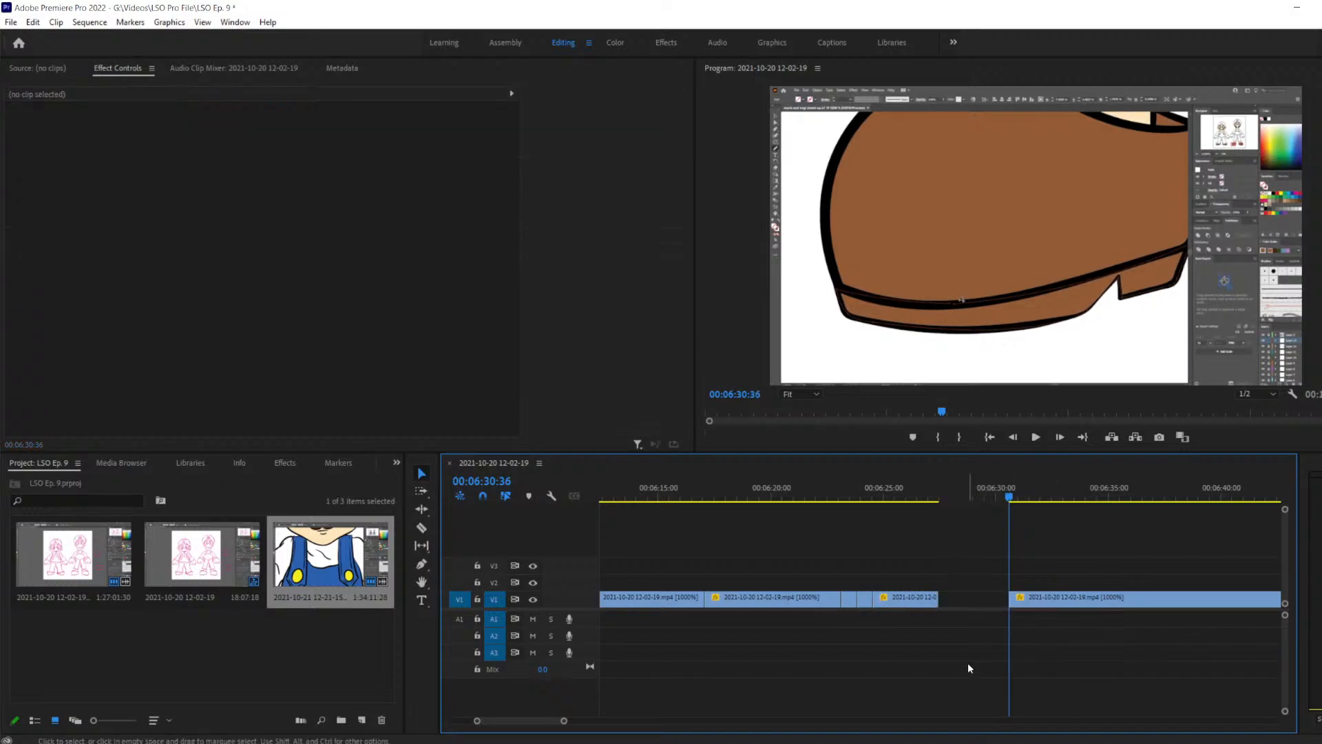
pyautogui.click(1035, 599)
pyautogui.moveTo(1035, 599); pyautogui.dragTo(964, 599)
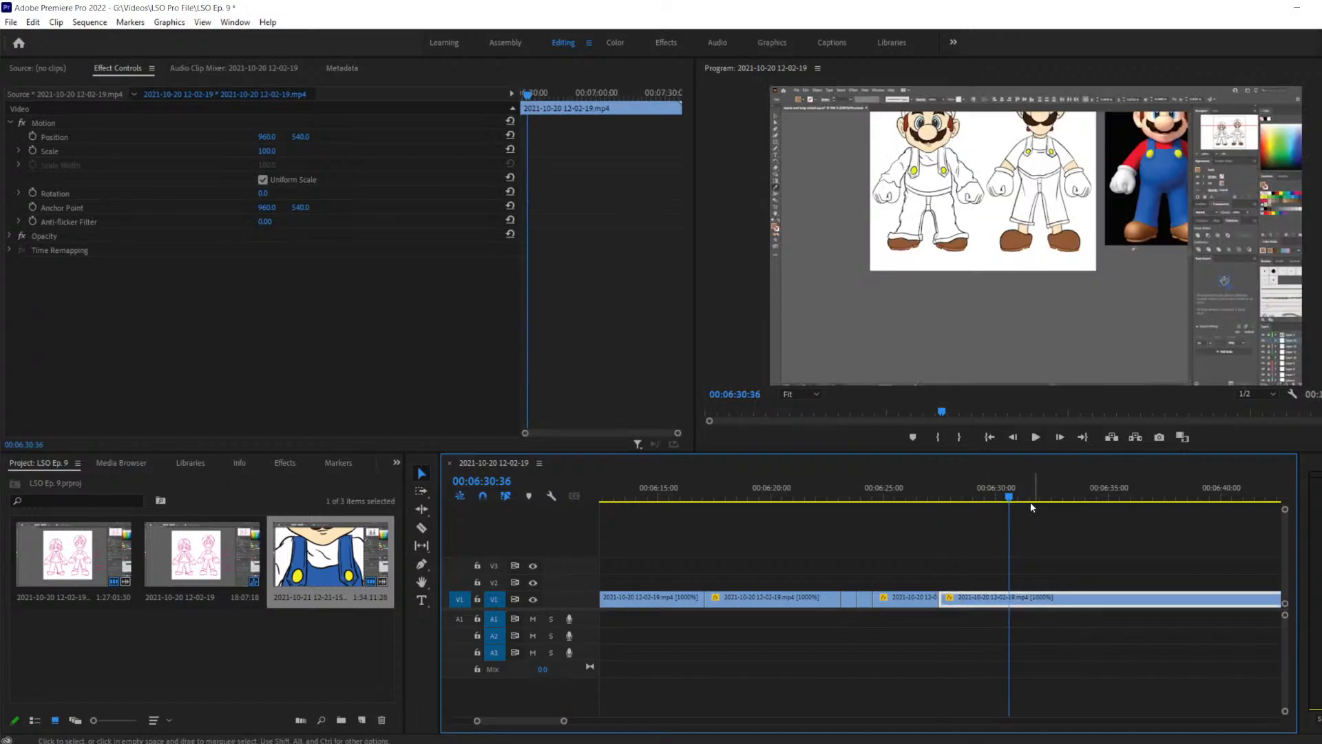
# Play across the closed-up cut at 00:06:27:28 and examine the following footage frame by frame around 00:06:31:49
pyautogui.moveTo(1010, 497); pyautogui.dragTo(923, 515)
pyautogui.press('space')
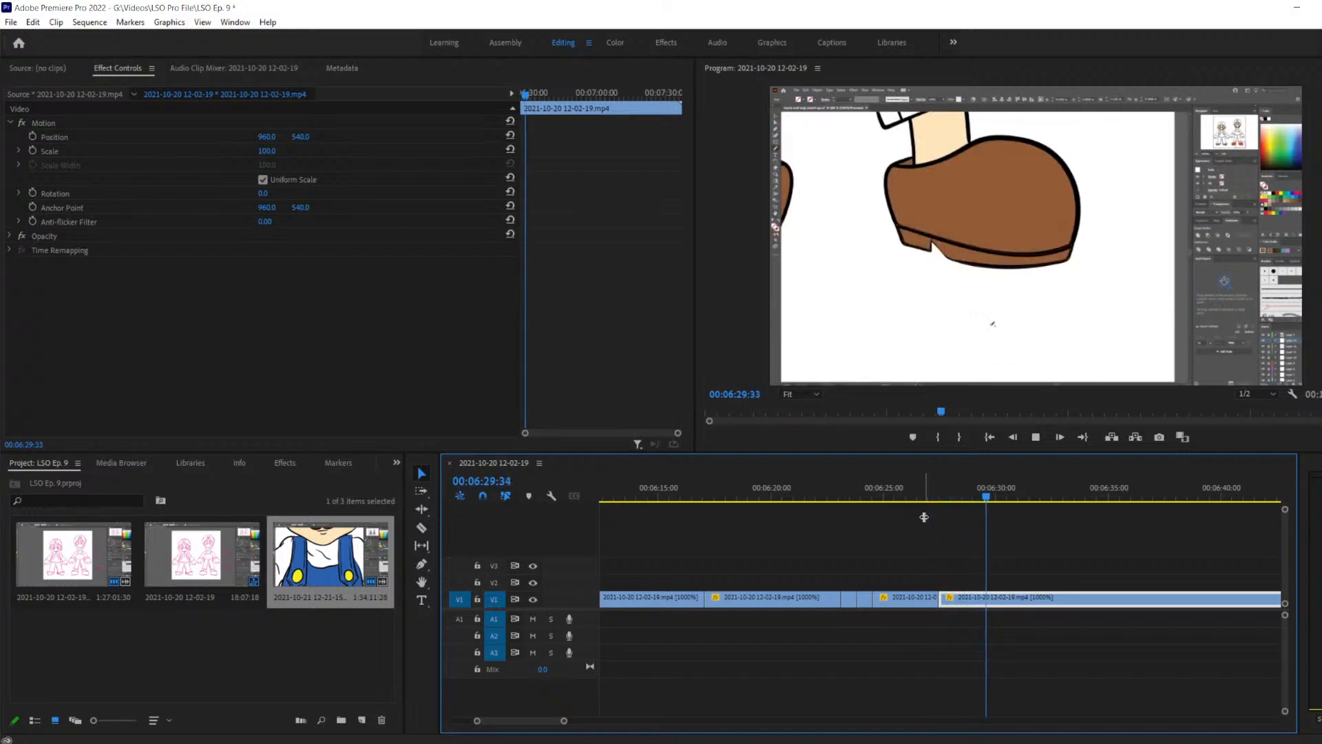
pyautogui.press('space')
pyautogui.press('Left')
pyautogui.press('Left')
pyautogui.press('Left')
pyautogui.press('Left')
pyautogui.press('Left')
pyautogui.press('Left')
pyautogui.press('Left')
pyautogui.press('Left')
pyautogui.press('Left')
pyautogui.press('Left')
pyautogui.press('Left')
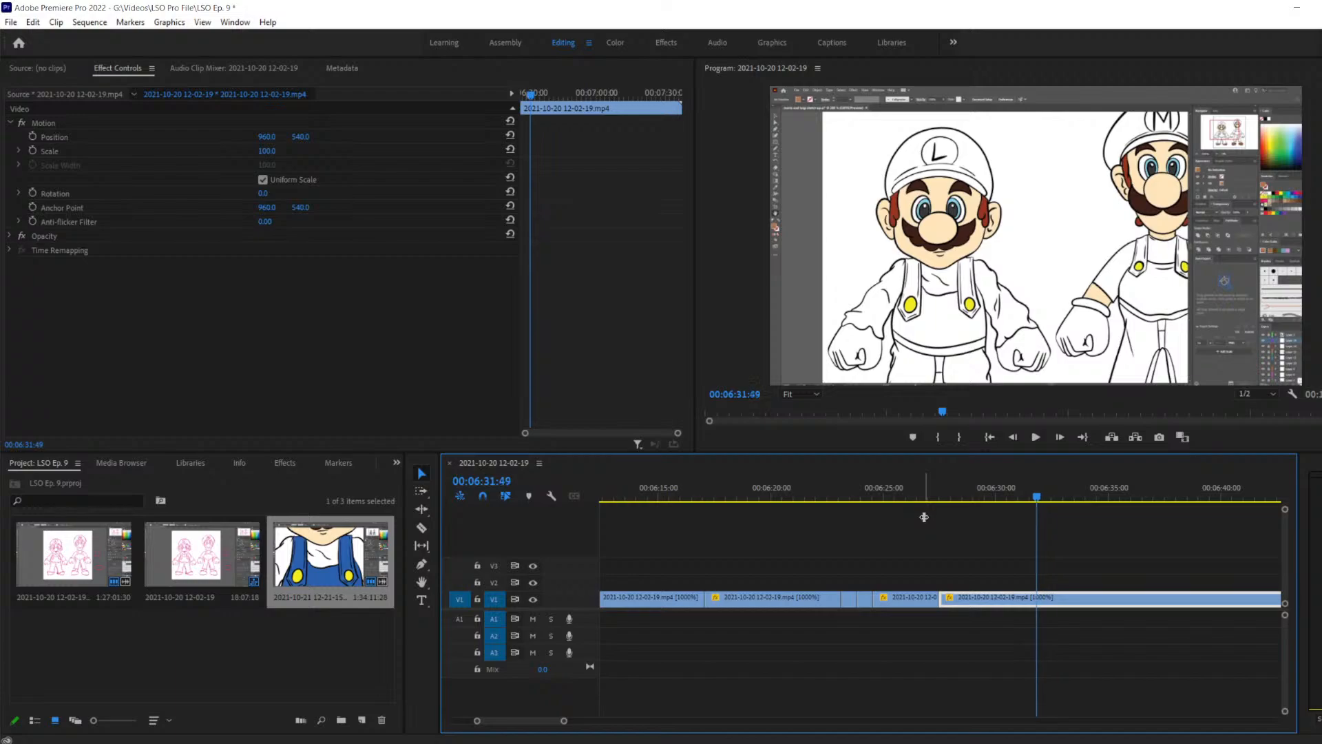
pyautogui.press('Left')
pyautogui.press('Left')
pyautogui.press('Left')
pyautogui.press('Left')
pyautogui.press('Left')
pyautogui.press('Left')
pyautogui.press('Left')
pyautogui.press('Left')
pyautogui.press('Left')
pyautogui.press('Left')
pyautogui.press('Left')
pyautogui.press('Left')
pyautogui.press('Left')
pyautogui.press('Left')
pyautogui.press('Left')
pyautogui.press('Left')
pyautogui.press('Left')
pyautogui.press('Left')
pyautogui.press('Left')
pyautogui.press('Left')
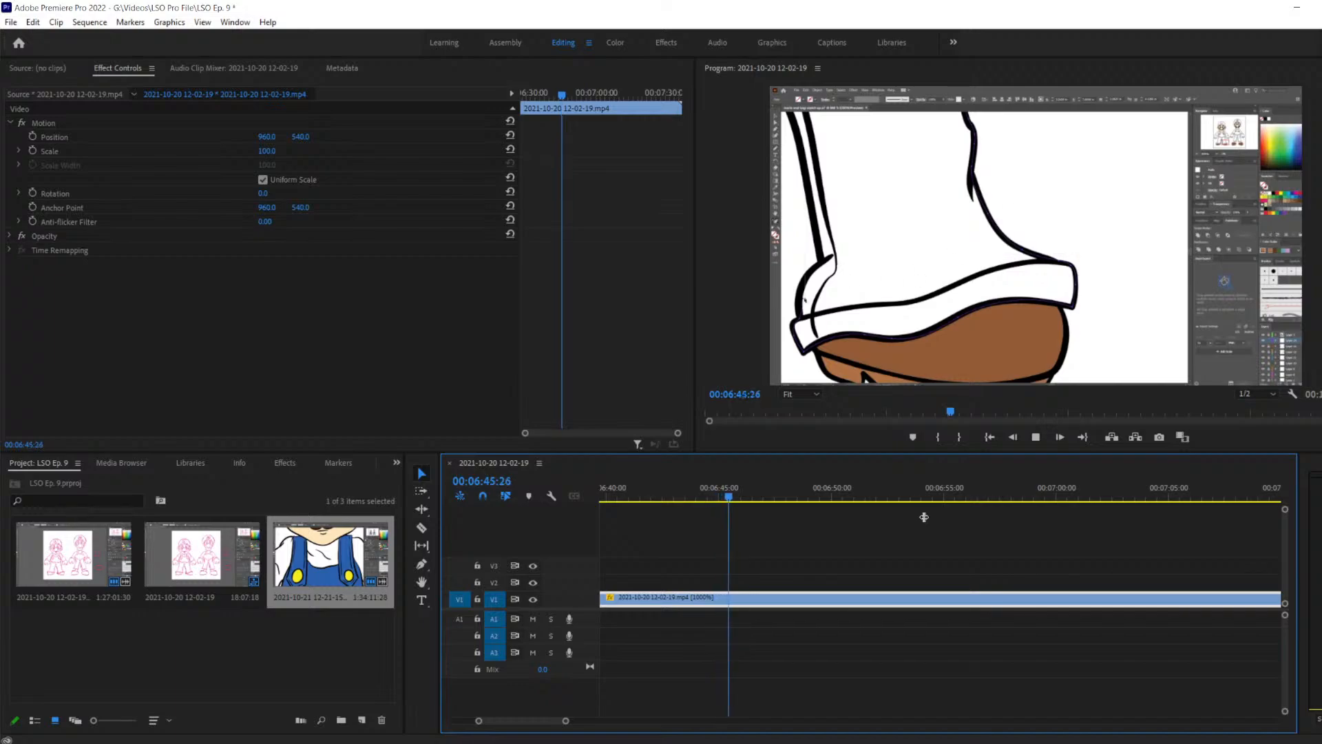
# Play the footage on to where the application menu opens, step back to where the drawing goes idle, and split the V1 clip at 00:06:49:25
pyautogui.press('space')
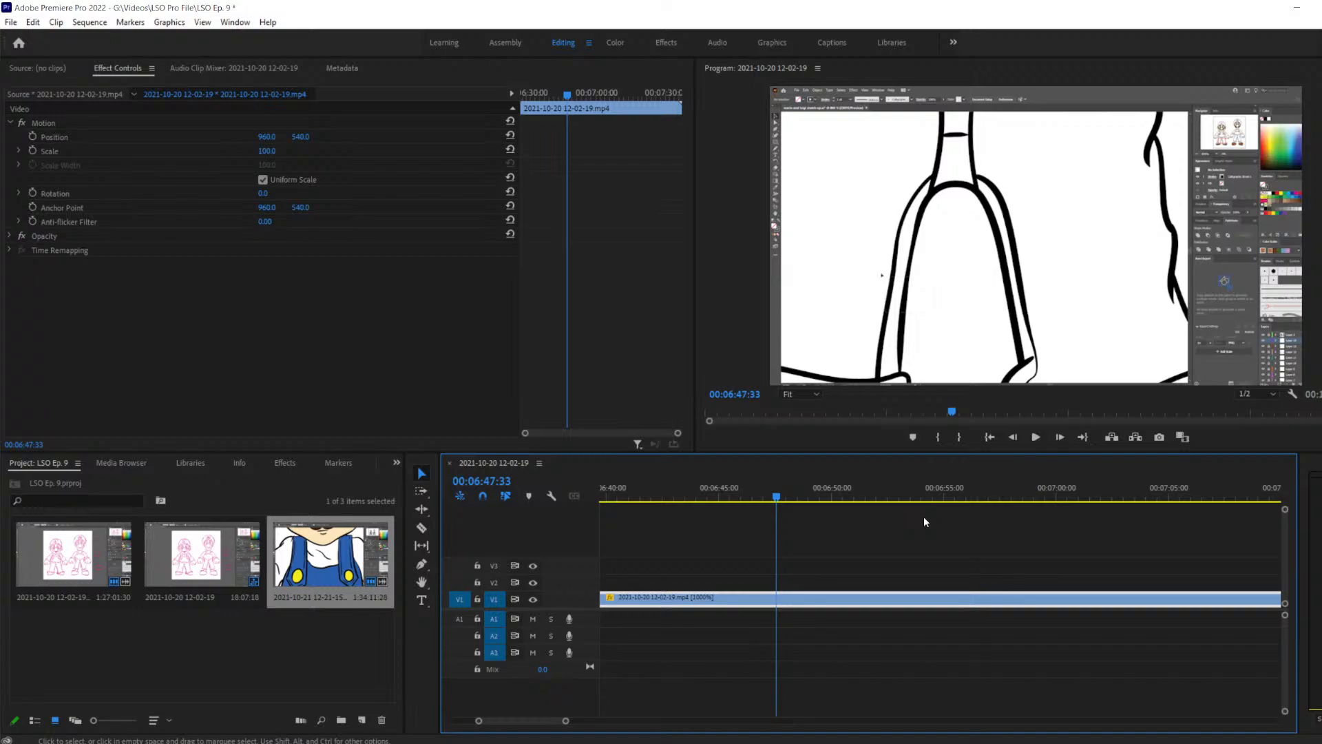
pyautogui.press('space')
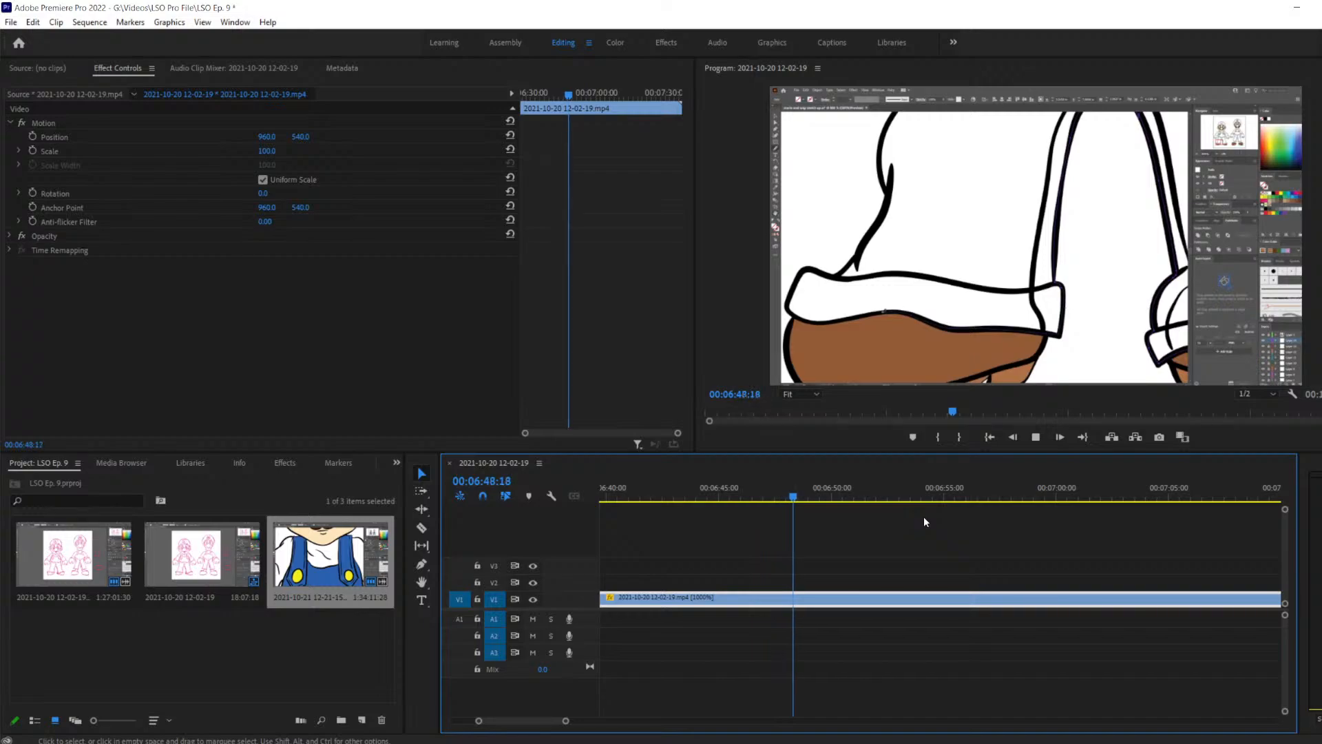
pyautogui.press('space')
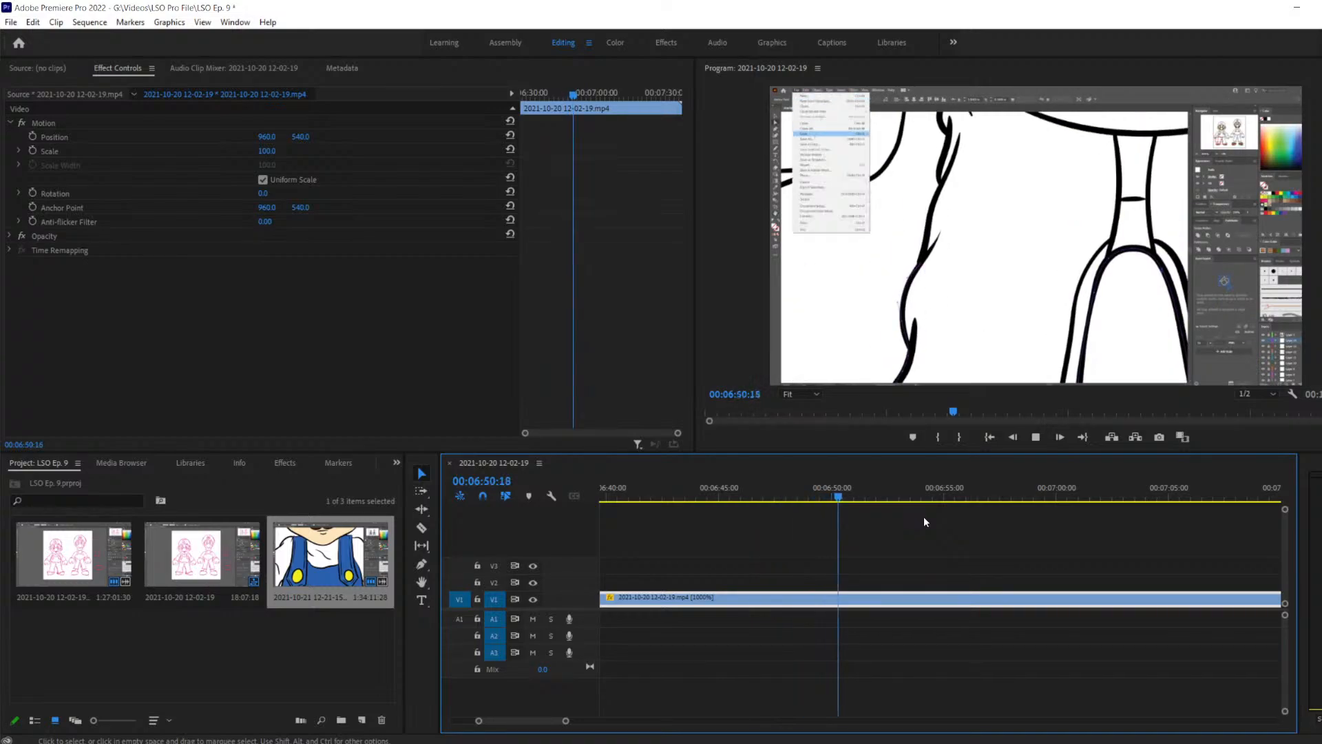
pyautogui.press('Left')
pyautogui.press('Left')
pyautogui.press('Left')
pyautogui.press('Left')
pyautogui.press('Left')
pyautogui.press('Left')
pyautogui.press('Left')
pyautogui.press('Left')
pyautogui.press('Left')
pyautogui.press('Left')
pyautogui.press('Left')
pyautogui.press('Left')
pyautogui.press('Left')
pyautogui.press('Left')
pyautogui.press('Left')
pyautogui.press('Left')
pyautogui.press('Left')
pyautogui.press('Left')
pyautogui.press('Left')
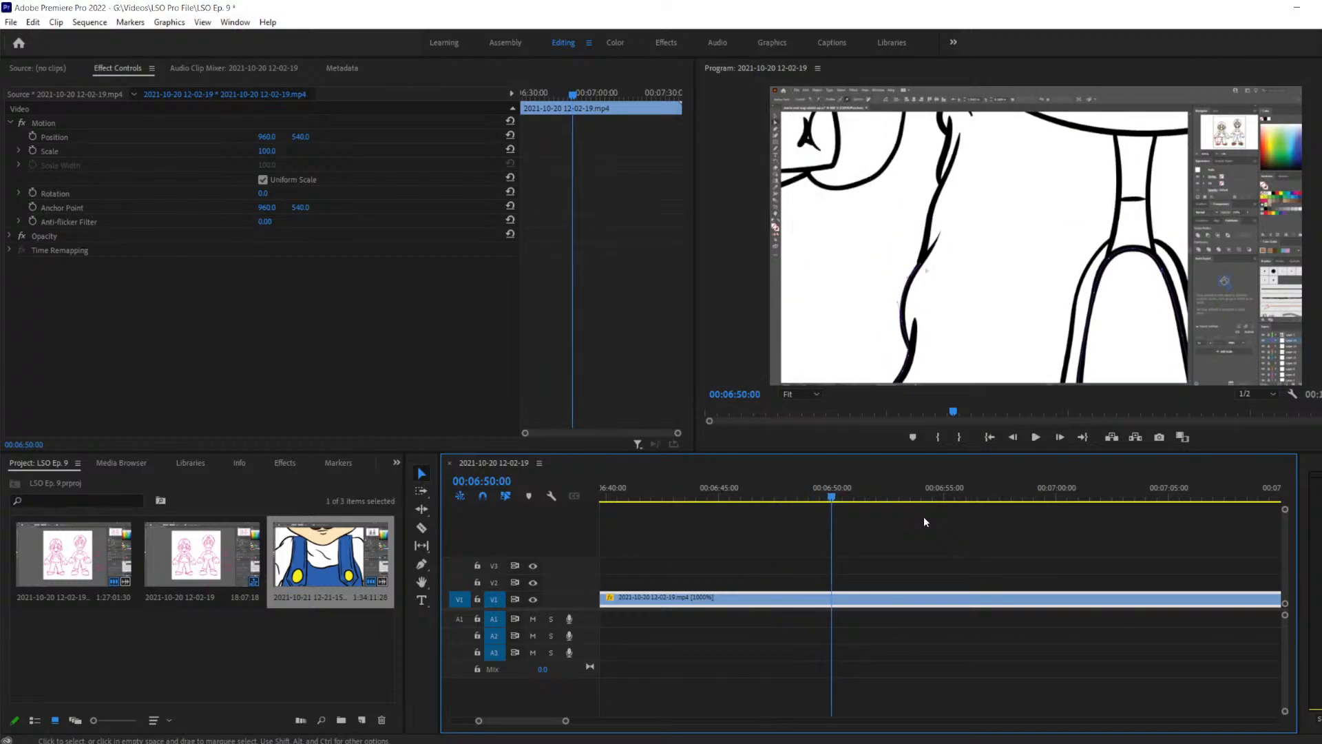
pyautogui.press('Left')
pyautogui.press('Left')
pyautogui.press('Left')
pyautogui.press('Left')
pyautogui.press('Left')
pyautogui.press('Left')
pyautogui.press('Left')
pyautogui.press('Left')
pyautogui.press('Left')
pyautogui.press('Left')
pyautogui.press('Left')
pyautogui.press('Left')
pyautogui.press('Left')
pyautogui.press('Left')
pyautogui.press('Left')
pyautogui.press('Left')
pyautogui.press('Left')
pyautogui.press('Left')
pyautogui.press('Left')
pyautogui.press('Left')
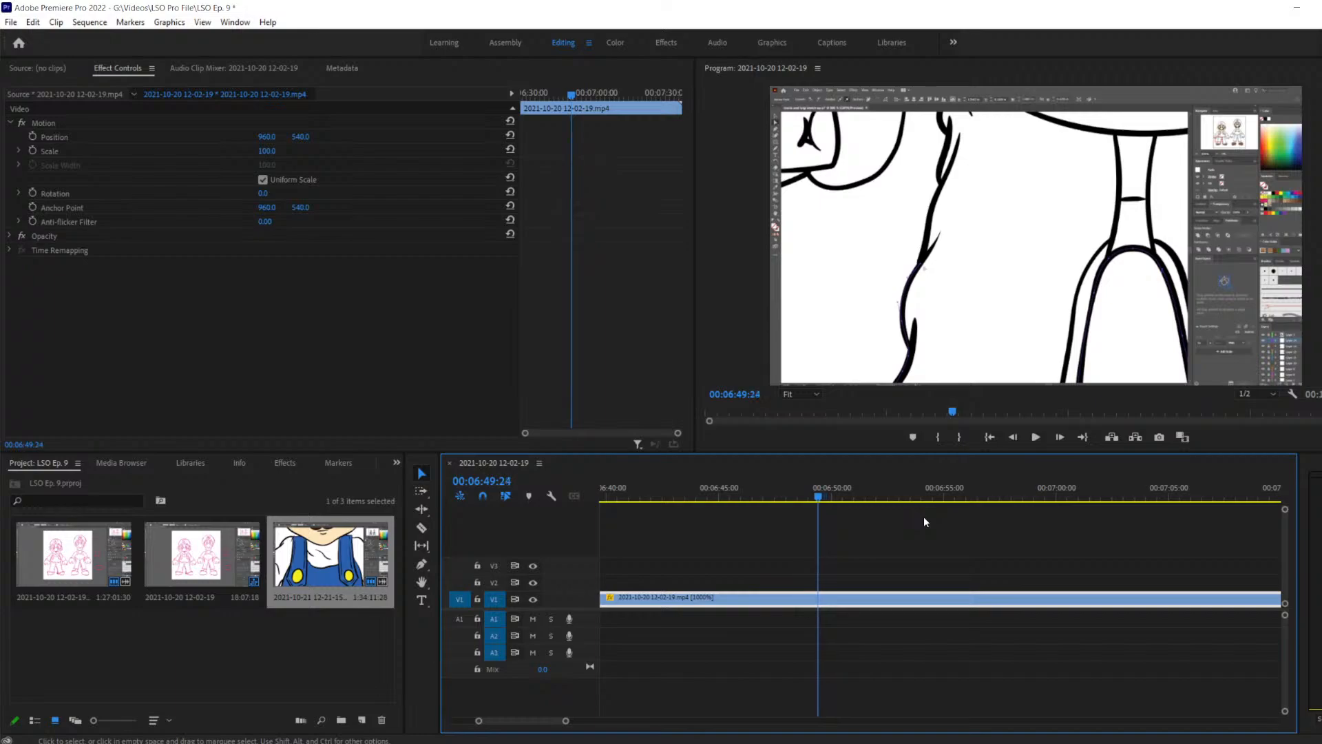
pyautogui.press('Right')
pyautogui.press('Right')
pyautogui.press('Right')
pyautogui.press('Right')
pyautogui.press('Right')
pyautogui.press('Right')
pyautogui.press('Right')
pyautogui.press('Right')
pyautogui.press('Right')
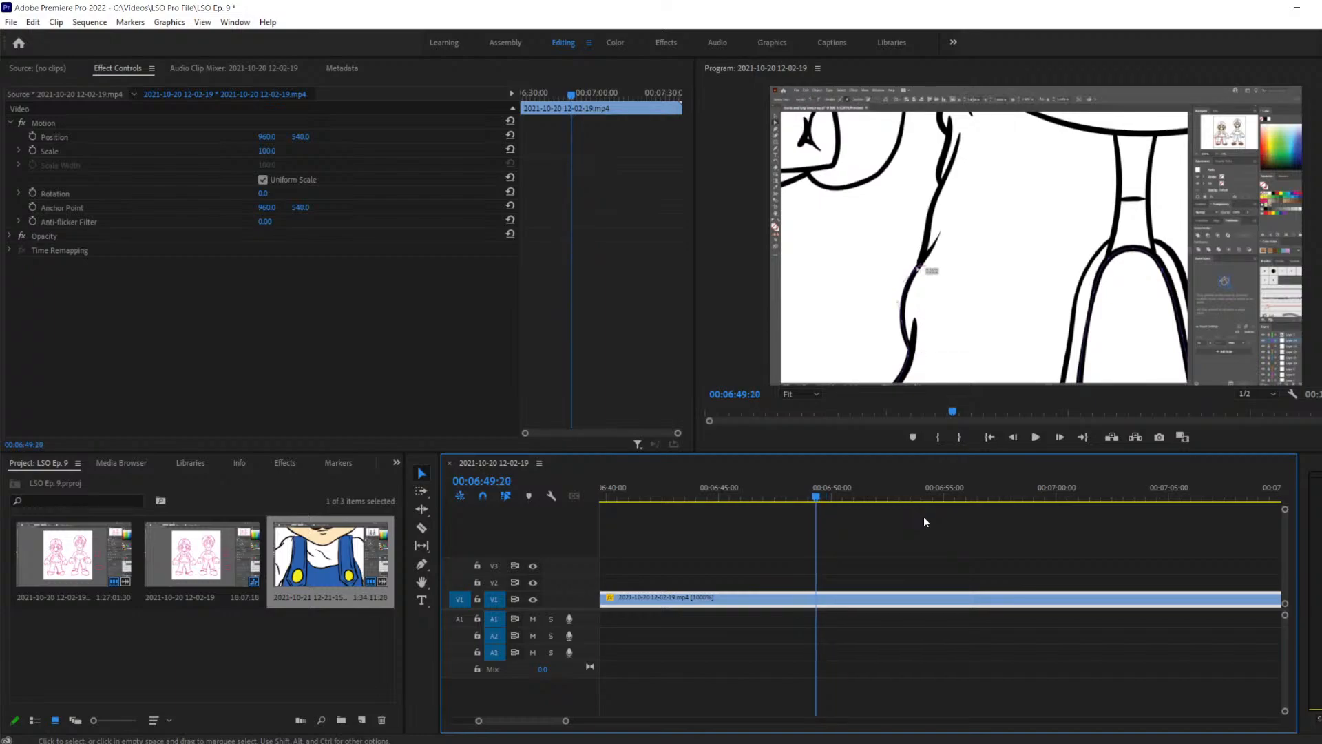
pyautogui.press('Right')
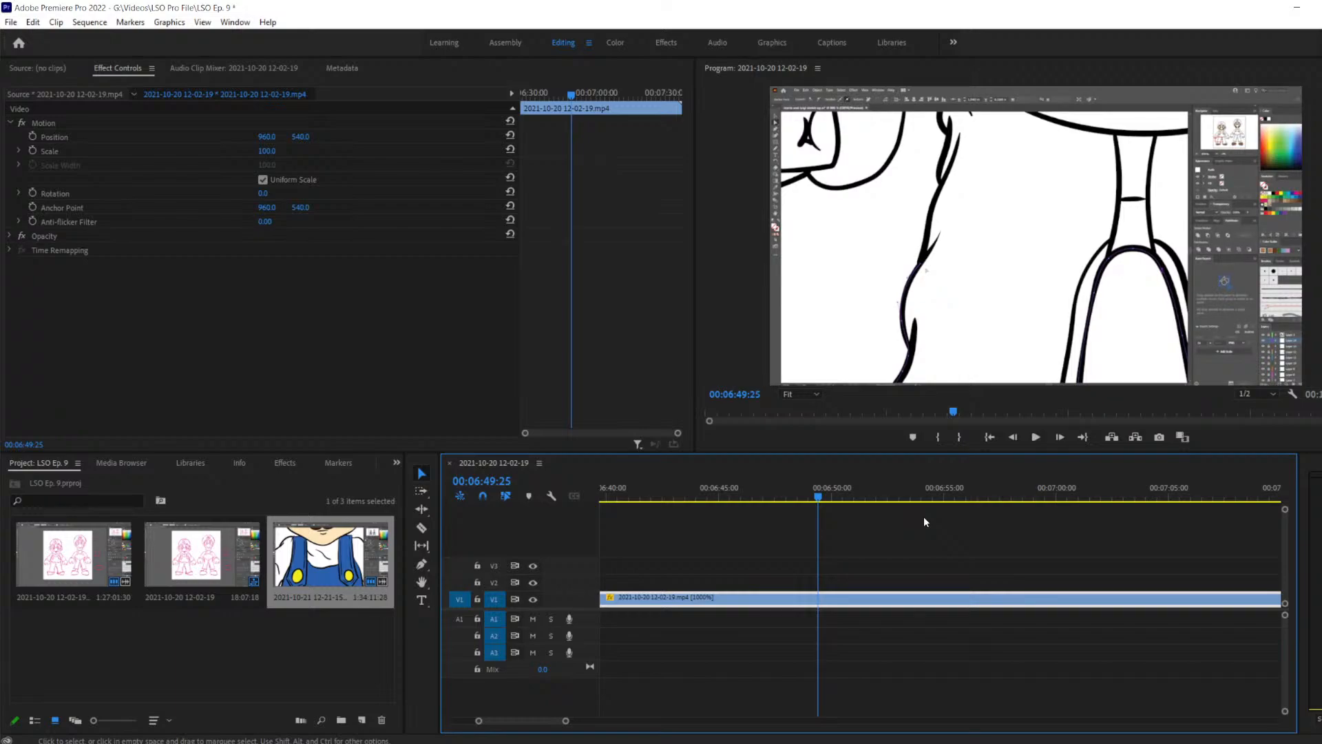
pyautogui.press('c')
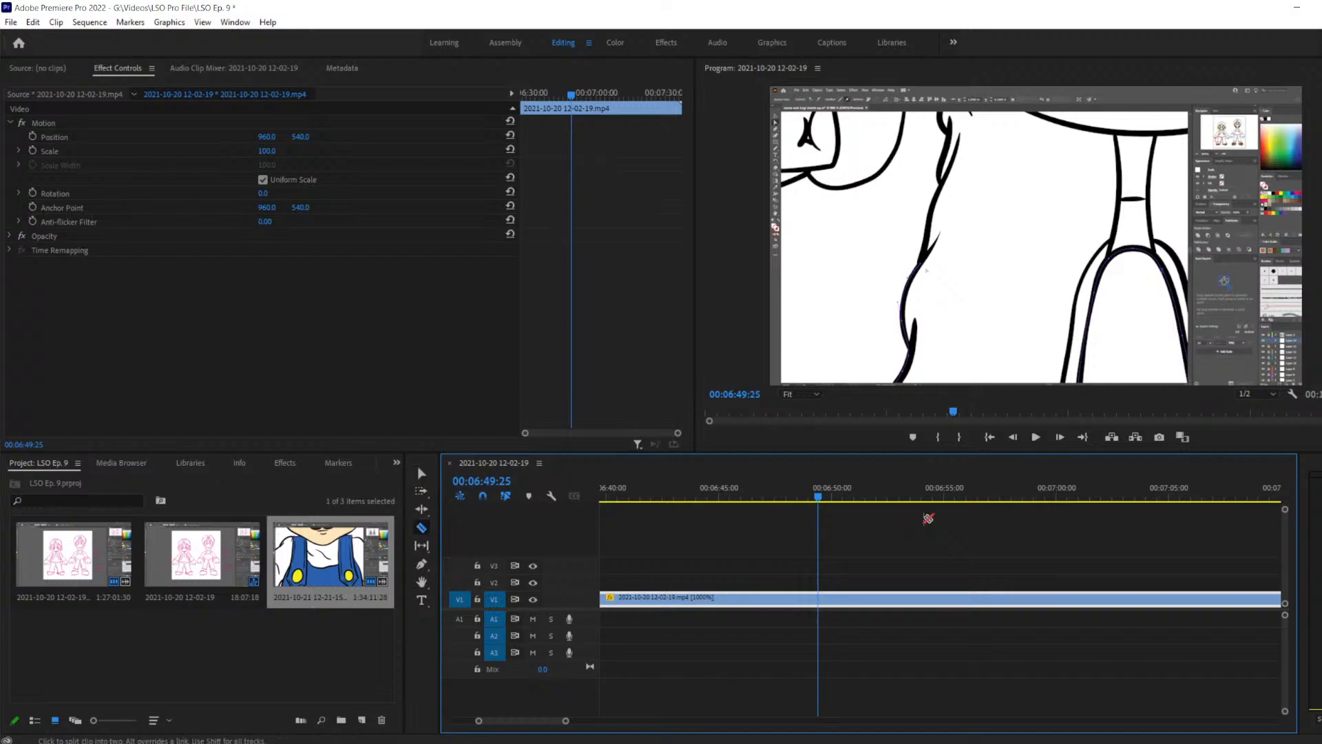
pyautogui.click(822, 599)
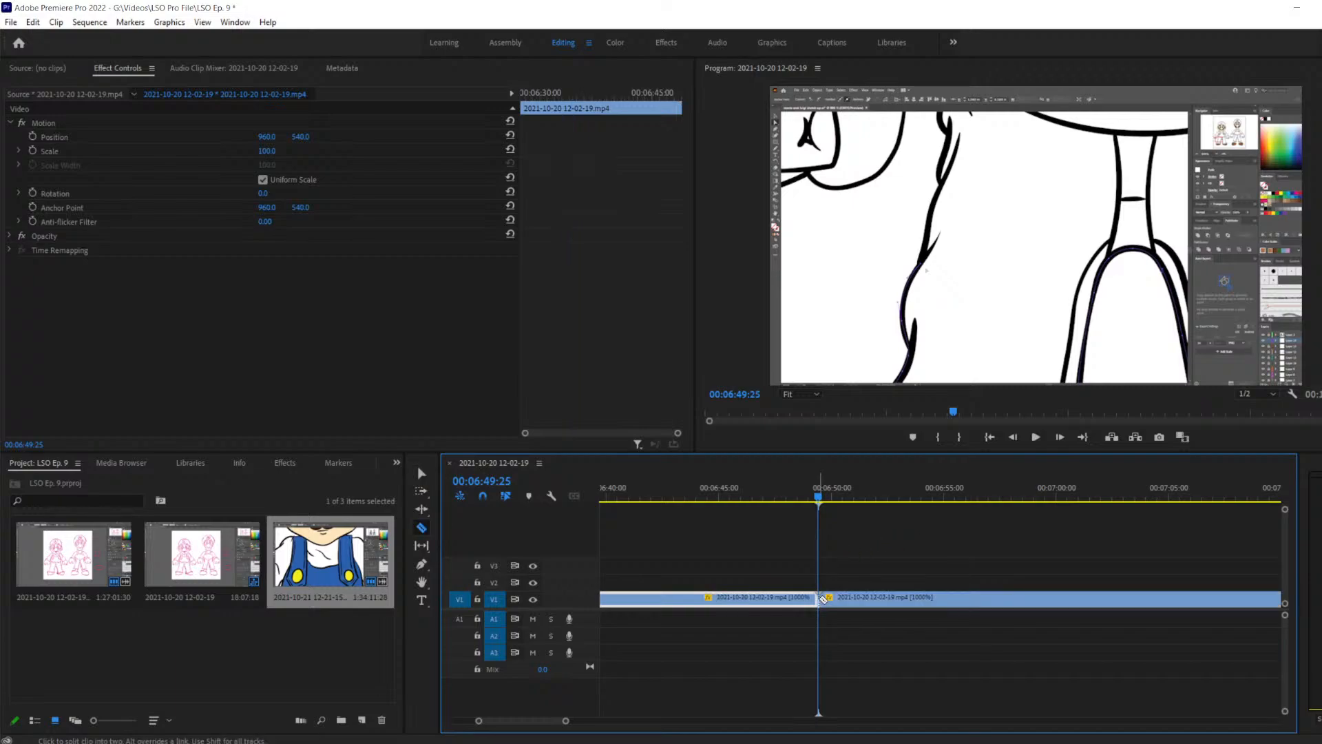
# Play past the opened menu, step frame by frame to where drawing resumes, and split the V1 clip at 00:06:50:34
pyautogui.press('space')
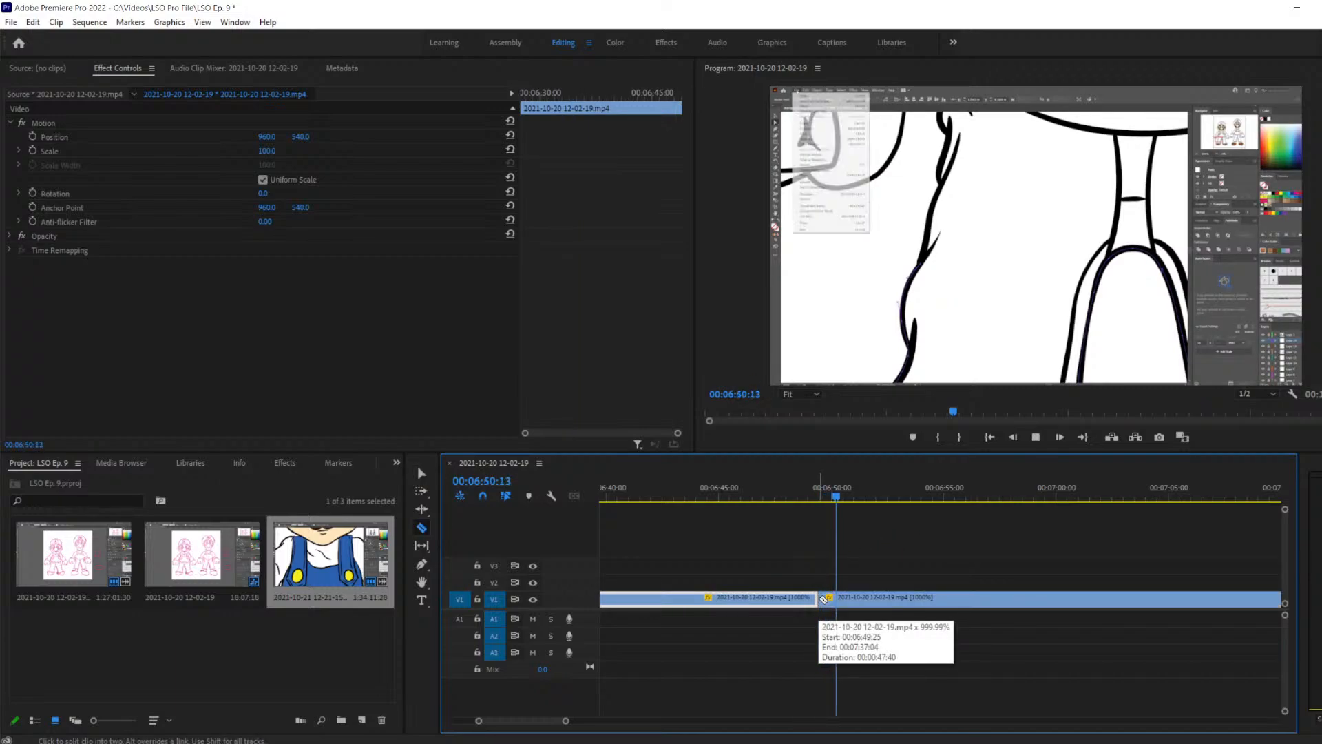
pyautogui.press('space')
pyautogui.press('Left')
pyautogui.press('Left')
pyautogui.press('Left')
pyautogui.press('Left')
pyautogui.press('Left')
pyautogui.press('Left')
pyautogui.press('Left')
pyautogui.press('Left')
pyautogui.press('Left')
pyautogui.press('Left')
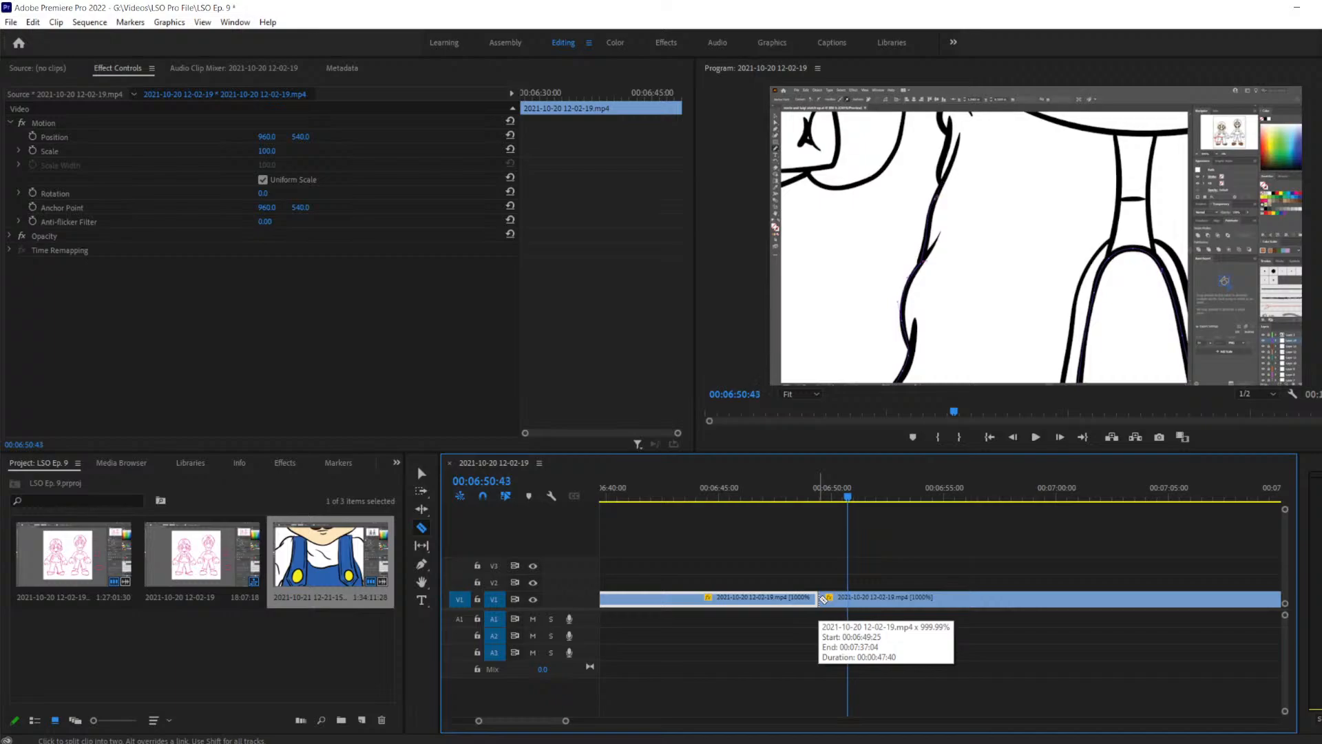
pyautogui.press('Left')
pyautogui.press('Left')
pyautogui.press('Left')
pyautogui.press('Left')
pyautogui.press('Left')
pyautogui.press('Left')
pyautogui.press('Right')
pyautogui.press('Right')
pyautogui.press('Right')
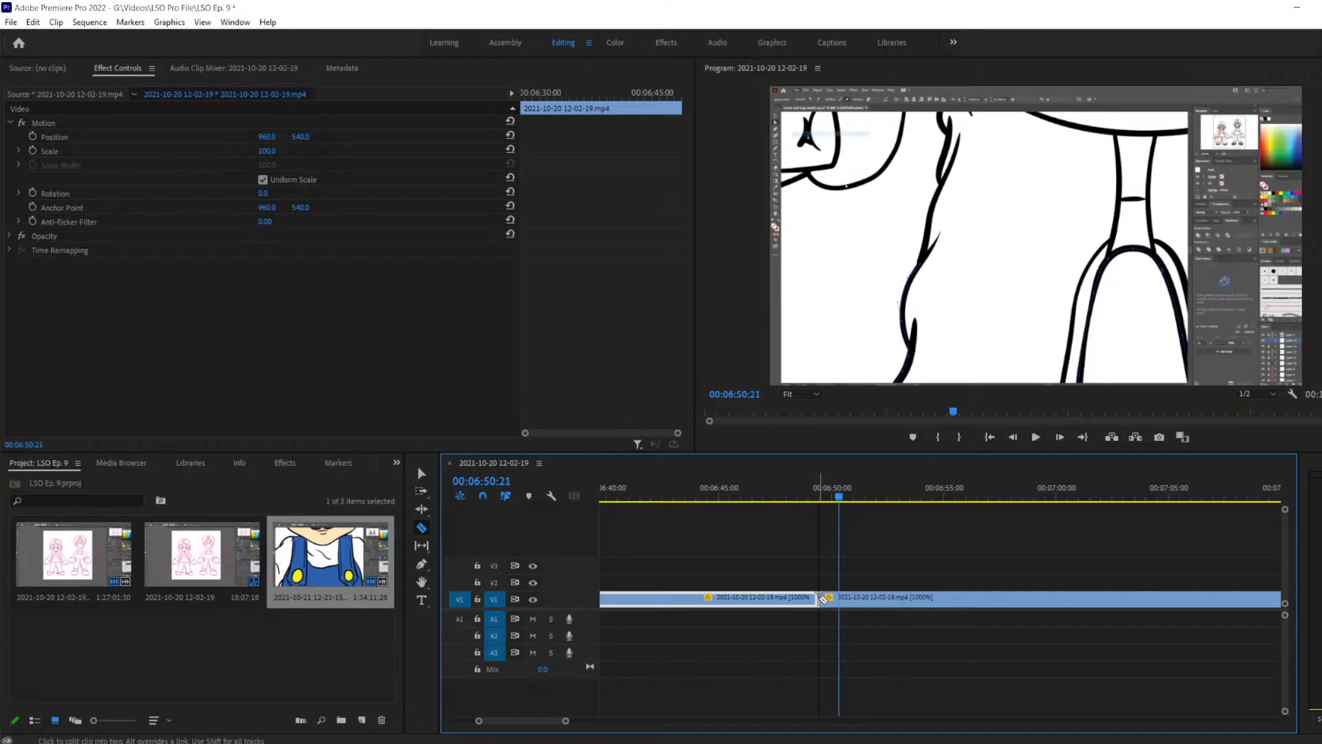
pyautogui.press('Right')
pyautogui.press('Right')
pyautogui.press('Right')
pyautogui.press('Right')
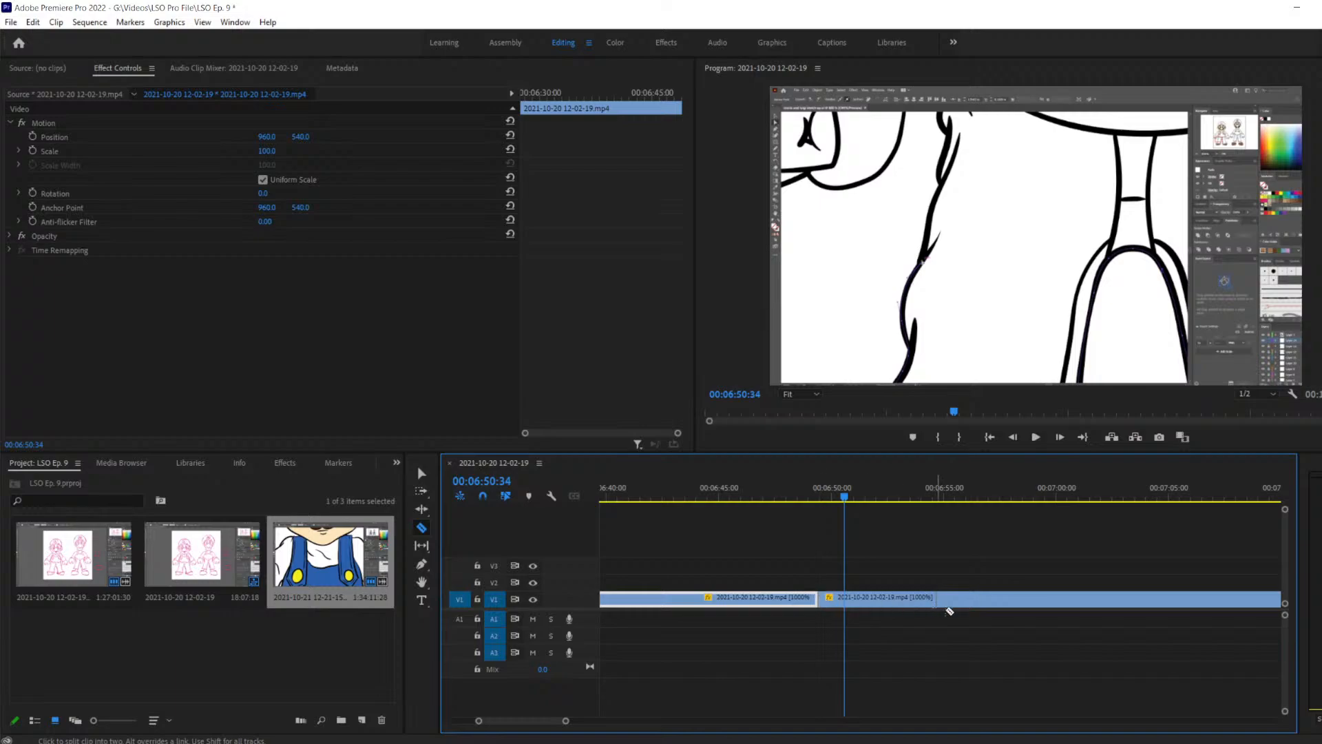
pyautogui.click(847, 596)
# Delete the V1 segment between the 00:06:49:25 and 00:06:50:34 cuts and move the following clip back to close the gap
pyautogui.press('v')
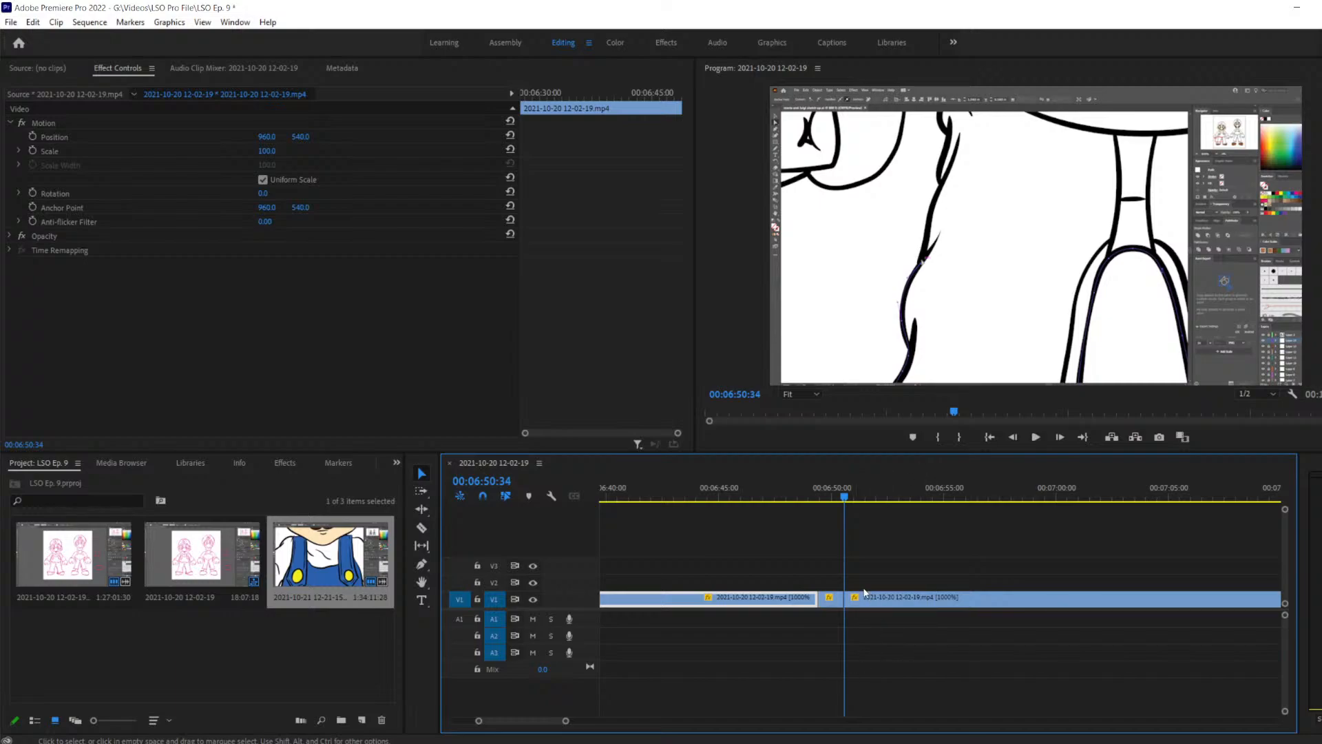
pyautogui.click(831, 597)
pyautogui.press('Delete')
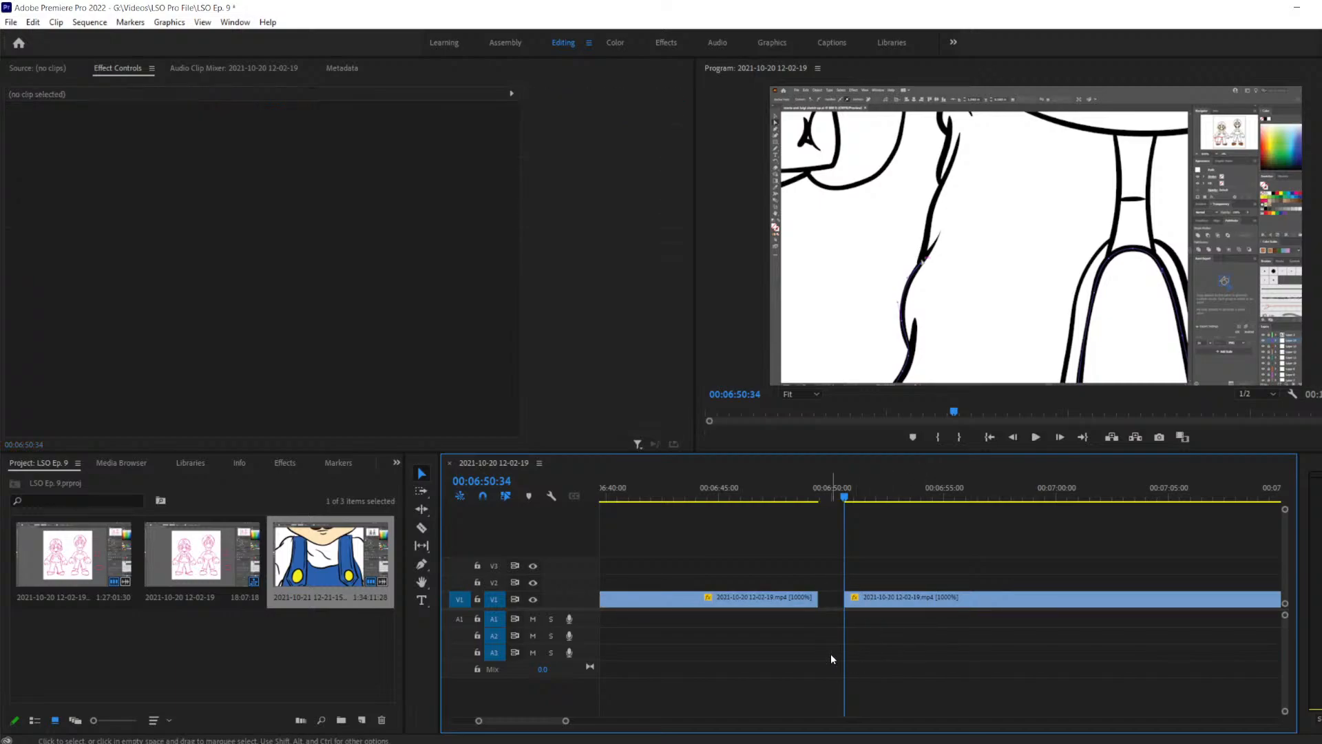
pyautogui.moveTo(901, 600); pyautogui.dragTo(874, 601)
# Play from just before the 00:06:49:25 cut, find the frame where work on the trouser cuff pauses, and split the V1 clip at 00:06:54:28
pyautogui.moveTo(845, 499); pyautogui.dragTo(813, 499)
pyautogui.press('space')
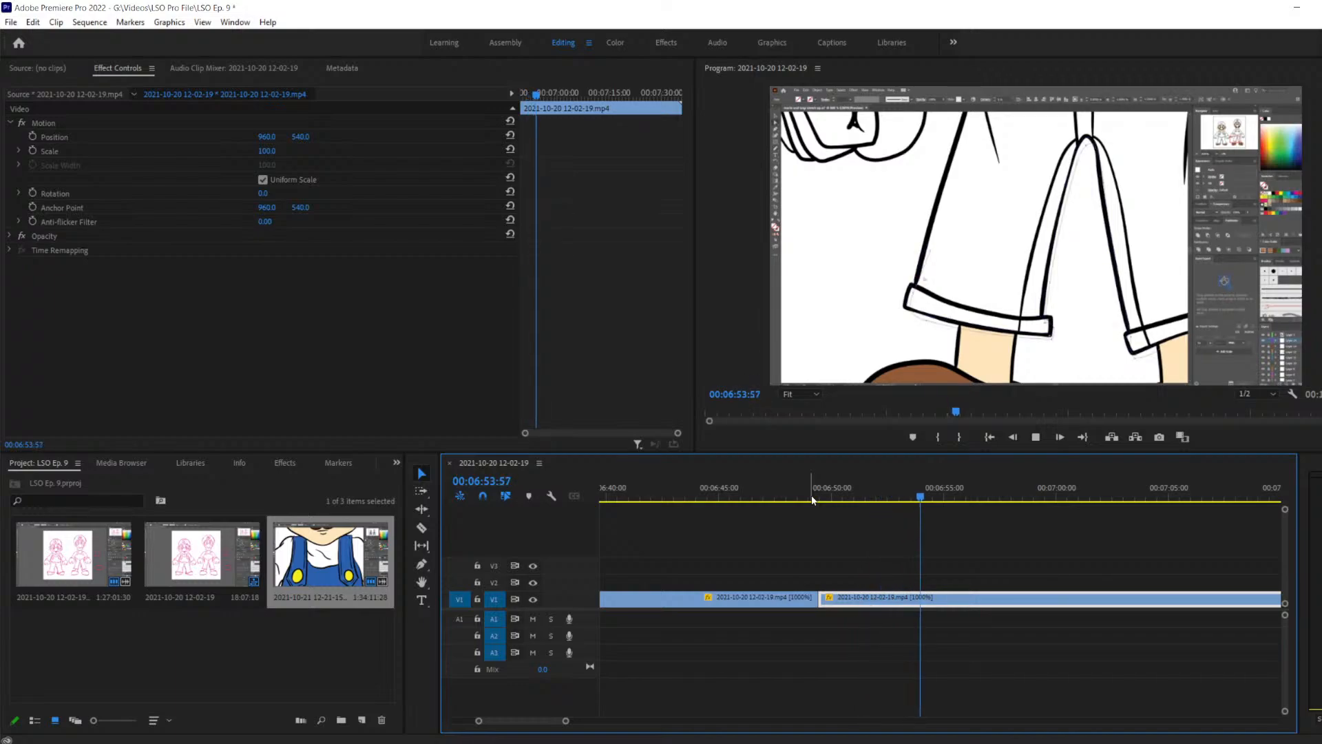
pyautogui.press('space')
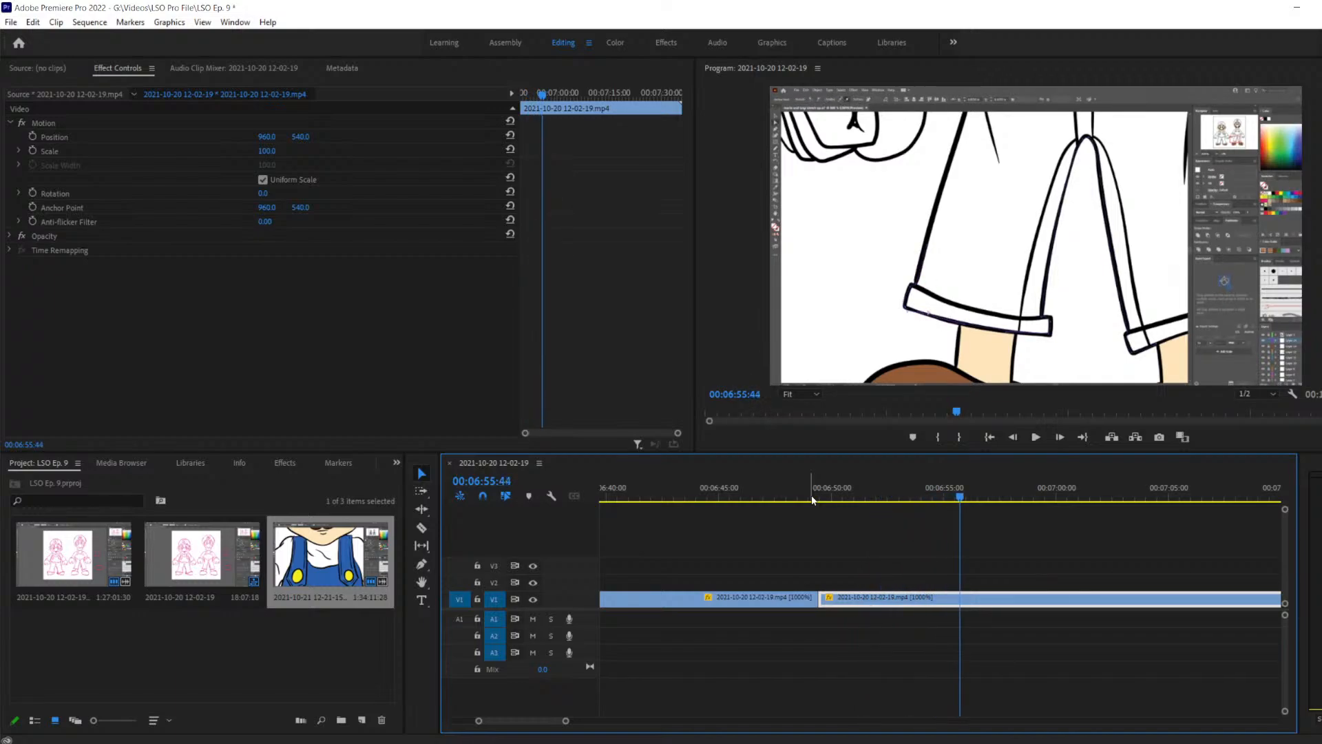
pyautogui.press('j')
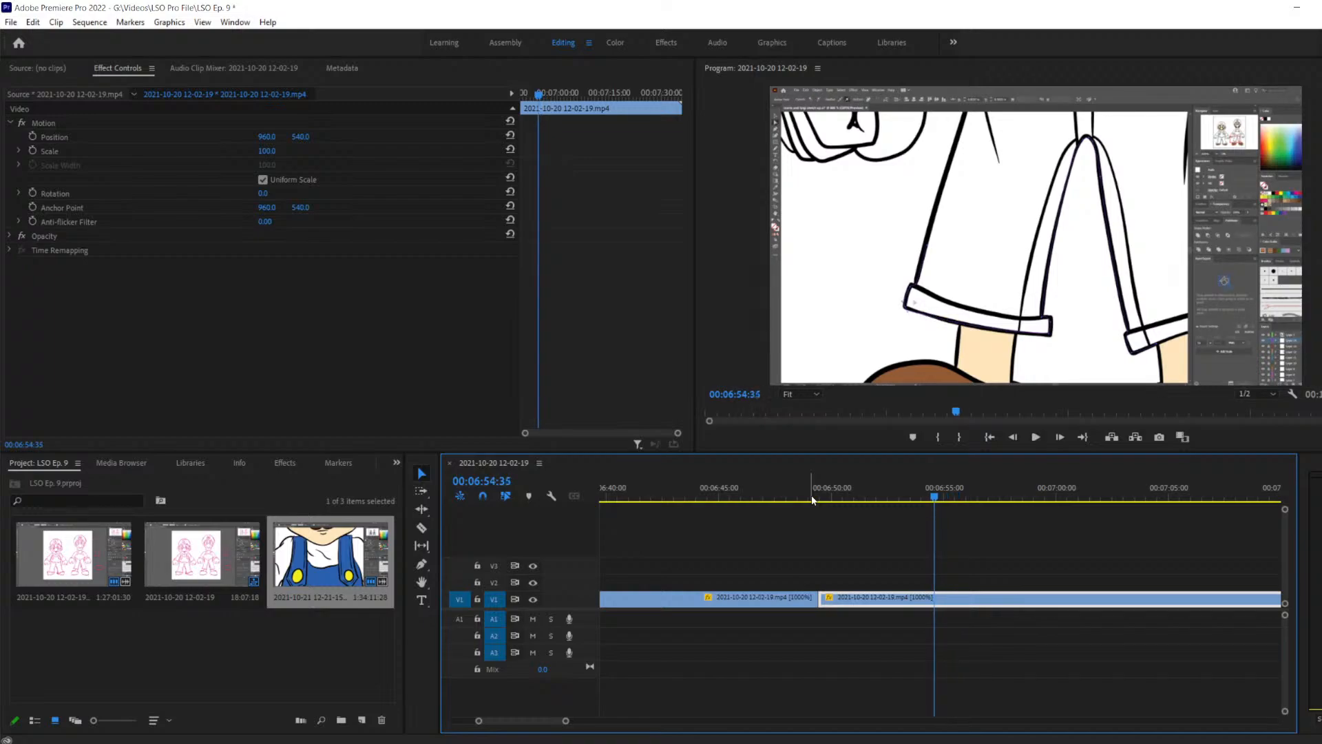
pyautogui.press('Left')
pyautogui.press('Left')
pyautogui.press('Left')
pyautogui.press('Left')
pyautogui.press('Left')
pyautogui.press('Left')
pyautogui.press('Left')
pyautogui.press('Left')
pyautogui.press('Left')
pyautogui.press('Left')
pyautogui.press('Right')
pyautogui.press('Right')
pyautogui.press('Right')
pyautogui.press('Right')
pyautogui.press('Right')
pyautogui.press('Right')
pyautogui.press('Right')
pyautogui.press('Right')
pyautogui.press('Right')
pyautogui.press('Right')
pyautogui.press('Right')
pyautogui.press('Right')
pyautogui.press('Right')
pyautogui.press('Right')
pyautogui.press('Right')
pyautogui.press('Right')
pyautogui.press('Left')
pyautogui.press('Right')
pyautogui.press('Right')
pyautogui.press('Right')
pyautogui.press('c')
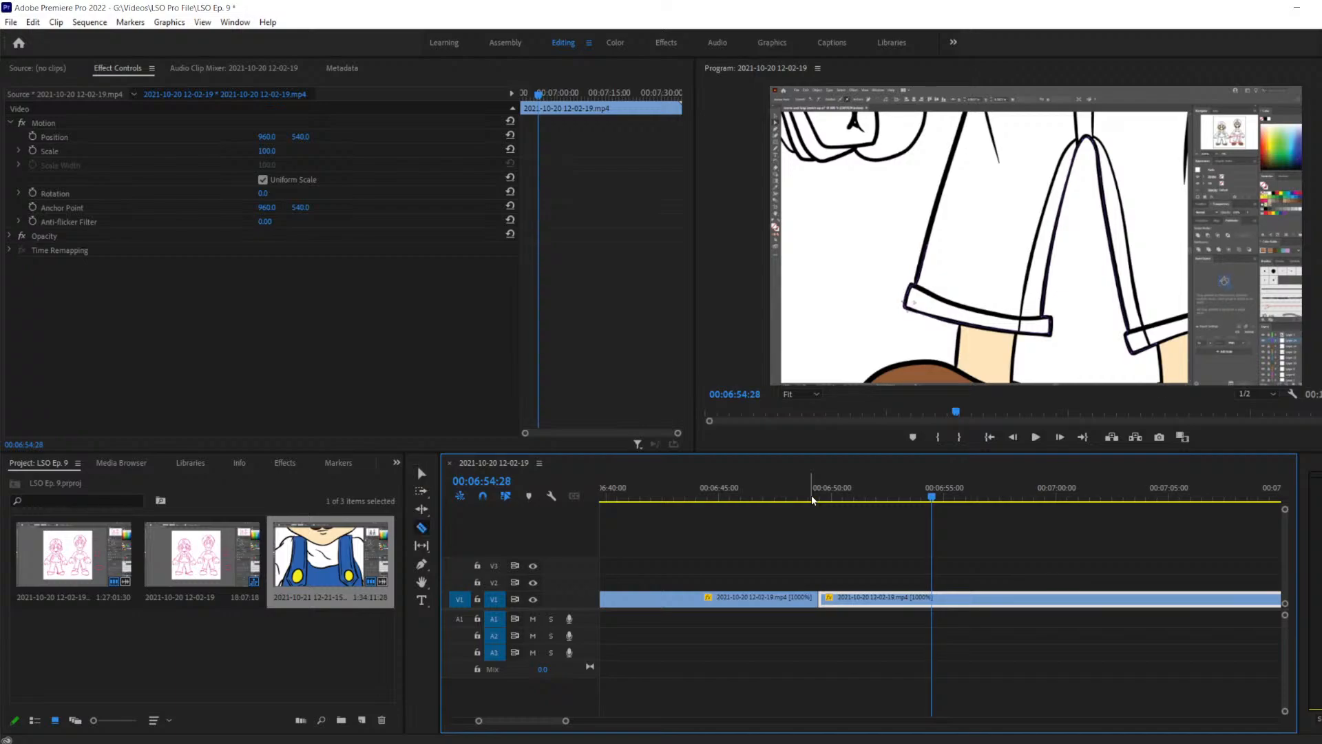
pyautogui.click(935, 599)
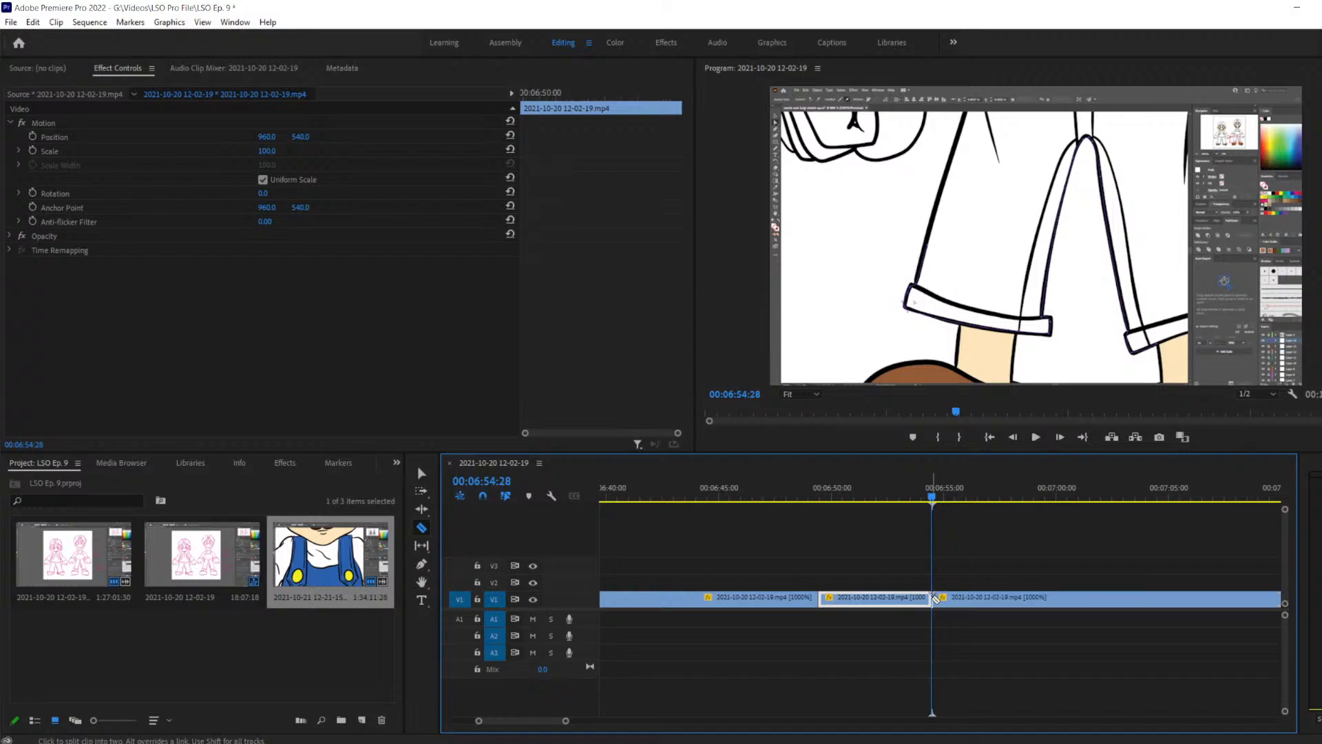
# Play through the idle trouser-cuff footage, step to the frame just before activity resumes, and split the V1 clip at 00:06:56:02
pyautogui.press('space')
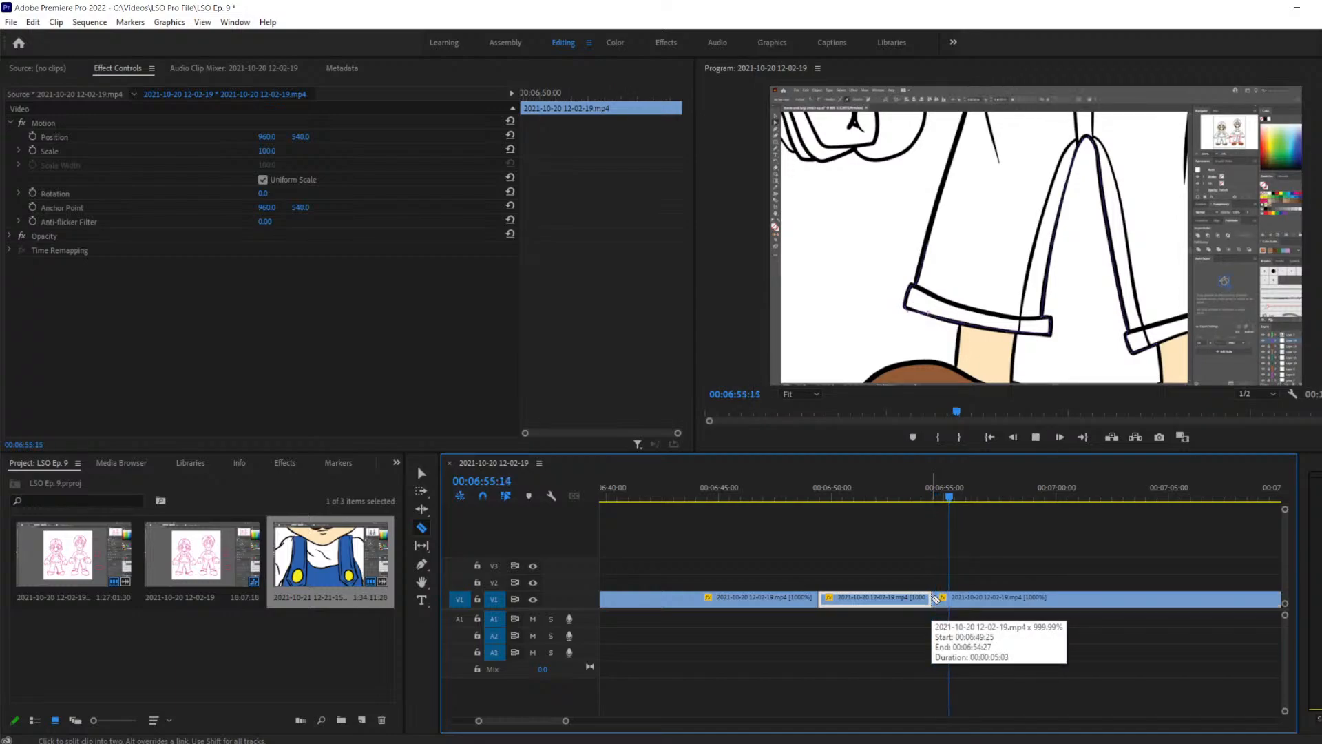
pyautogui.press('space')
pyautogui.hotkey('shift', 'Left')
pyautogui.hotkey('shift', 'Left')
pyautogui.hotkey('shift', 'Left')
pyautogui.hotkey('shift', 'Left')
pyautogui.hotkey('shift', 'Left')
pyautogui.hotkey('shift', 'Left')
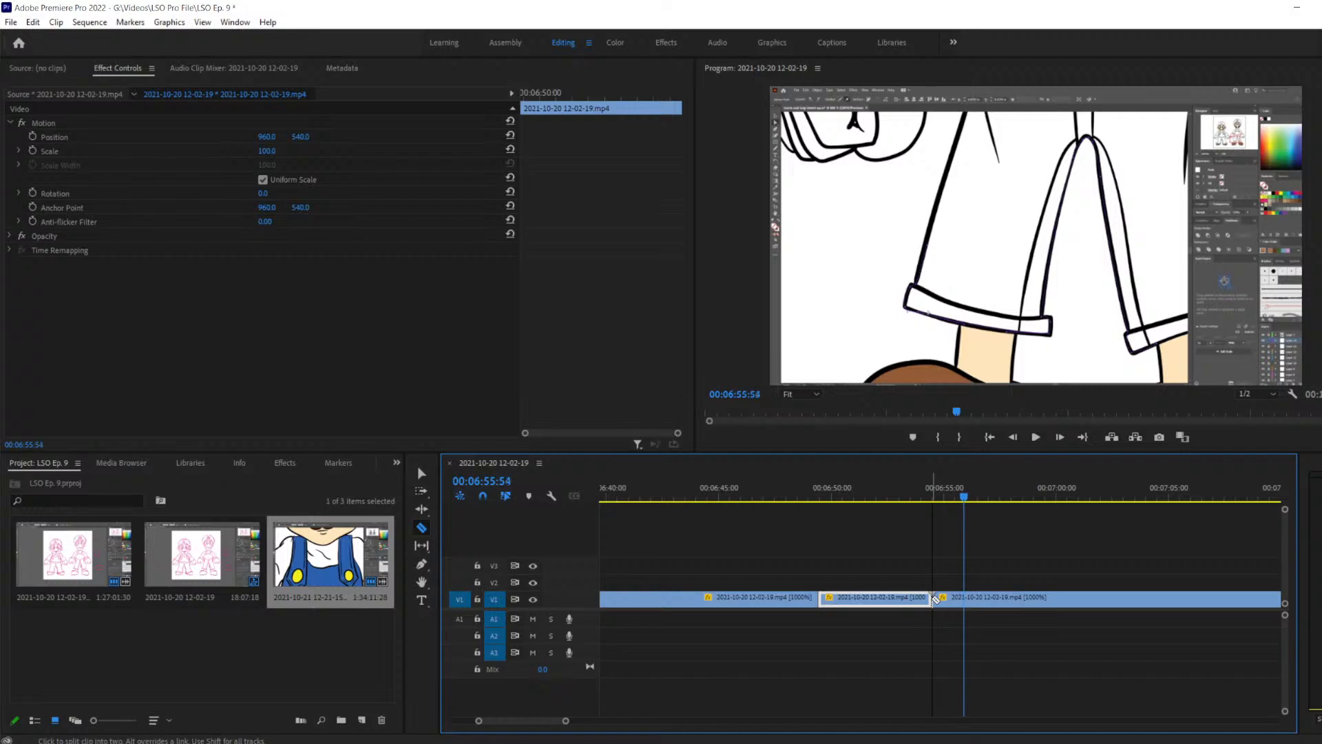
pyautogui.hotkey('shift', 'Right')
pyautogui.hotkey('shift', 'Right')
pyautogui.hotkey('shift', 'Right')
pyautogui.press('Right')
pyautogui.press('Left')
pyautogui.press('Left')
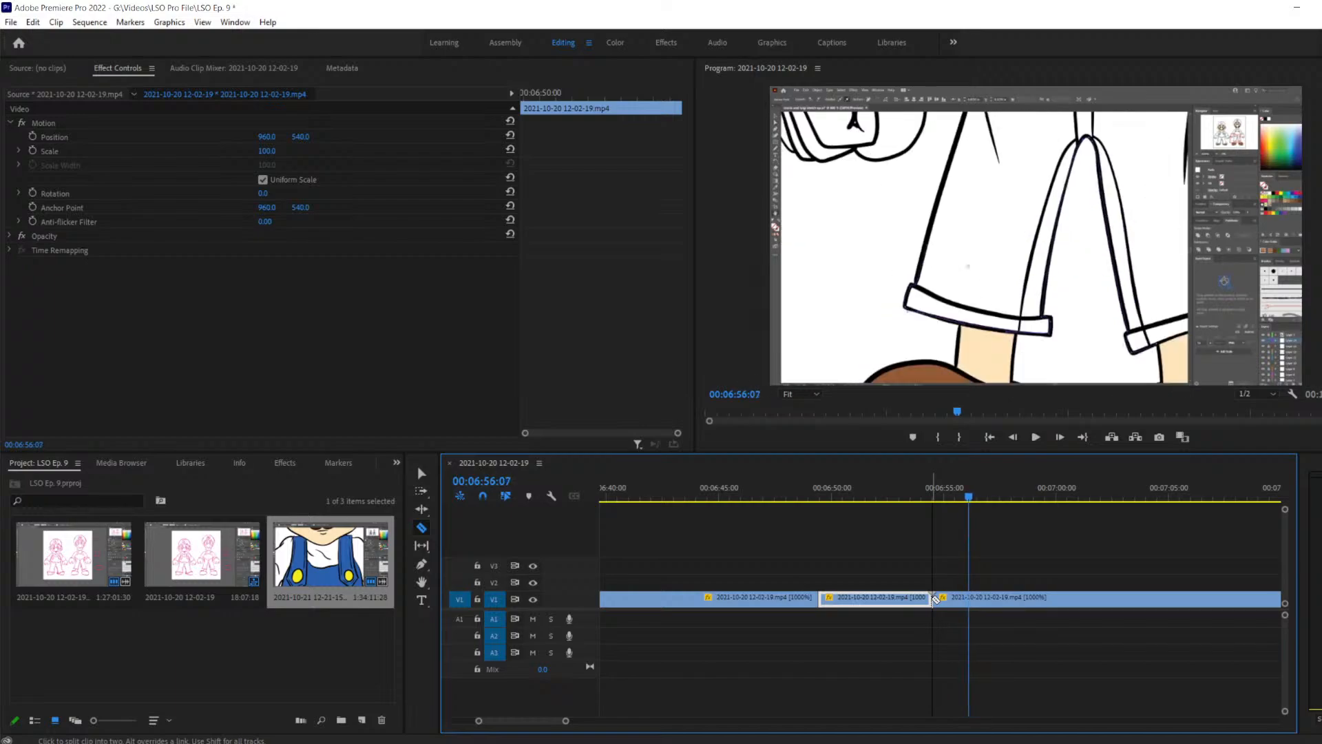
pyautogui.press('Left')
pyautogui.press('Left')
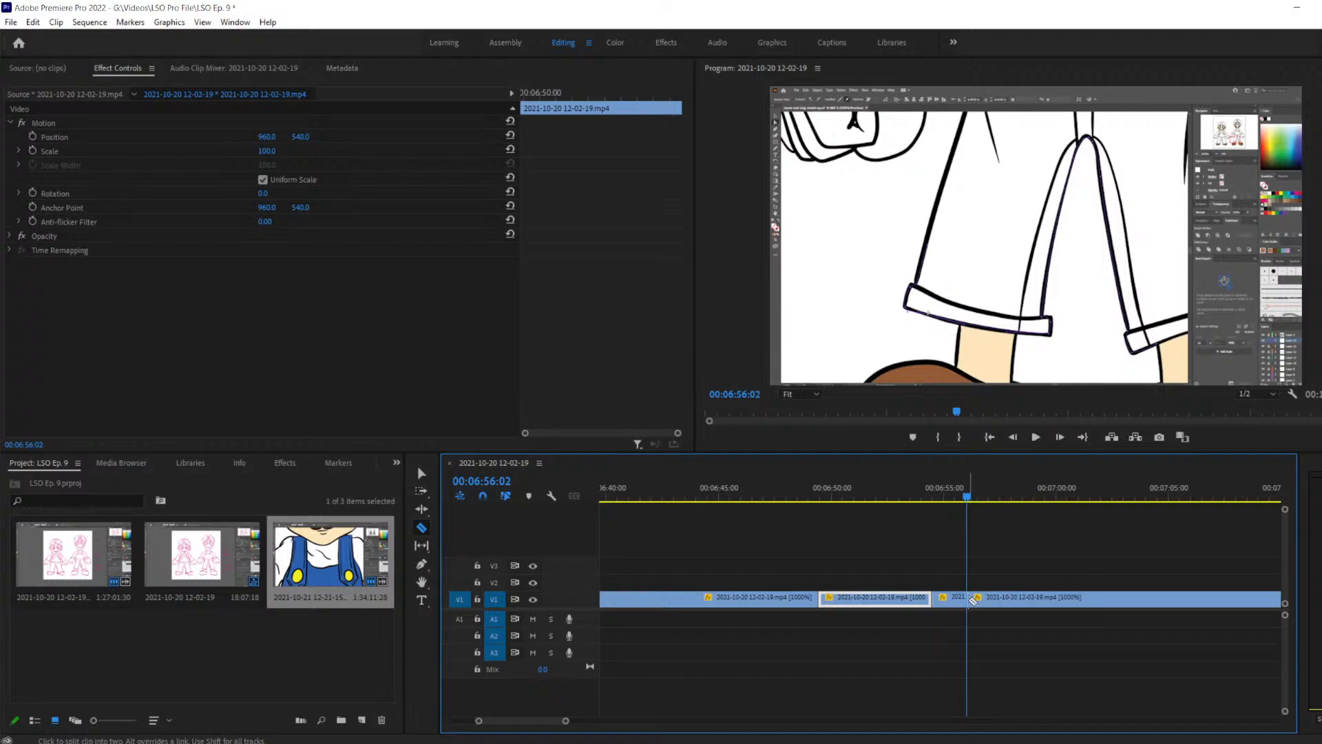
# Delete the V1 segment between the 00:06:54:28 and 00:06:56:02 cuts and move the following clip back to close the gap
pyautogui.click(948, 597)
pyautogui.press('Delete')
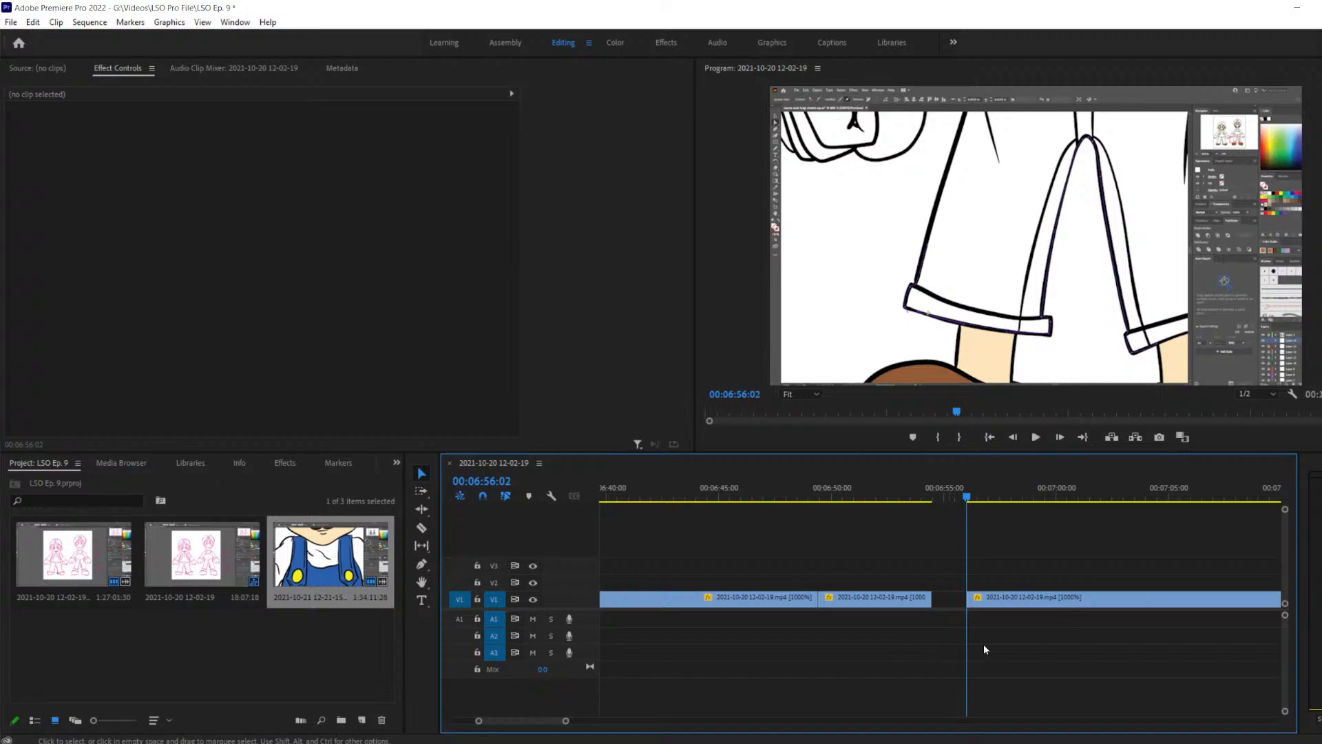
pyautogui.moveTo(1067, 597); pyautogui.dragTo(1029, 601)
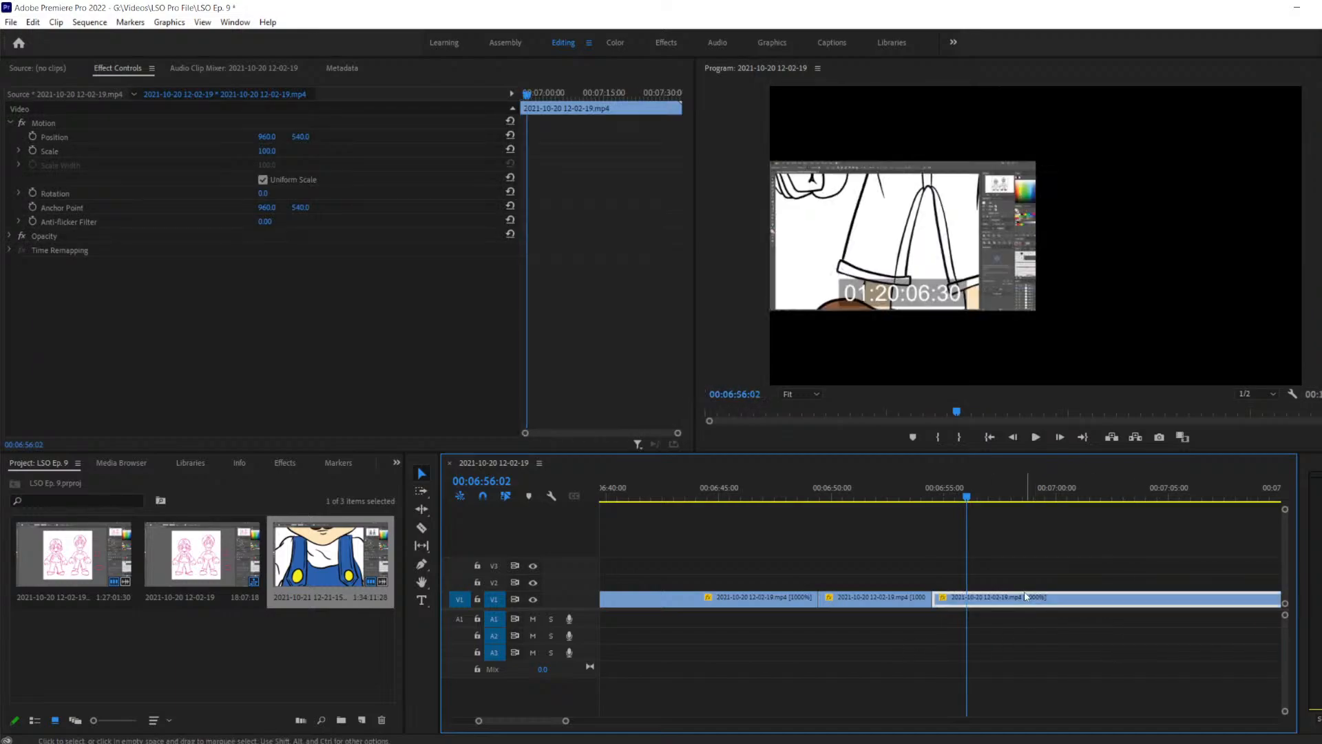
# Play from just before the 00:06:54:28 cut, find the frame where work on the trouser-leg line pauses, and split the V1 clip at 00:07:04:05
pyautogui.click(904, 503)
pyautogui.press('space')
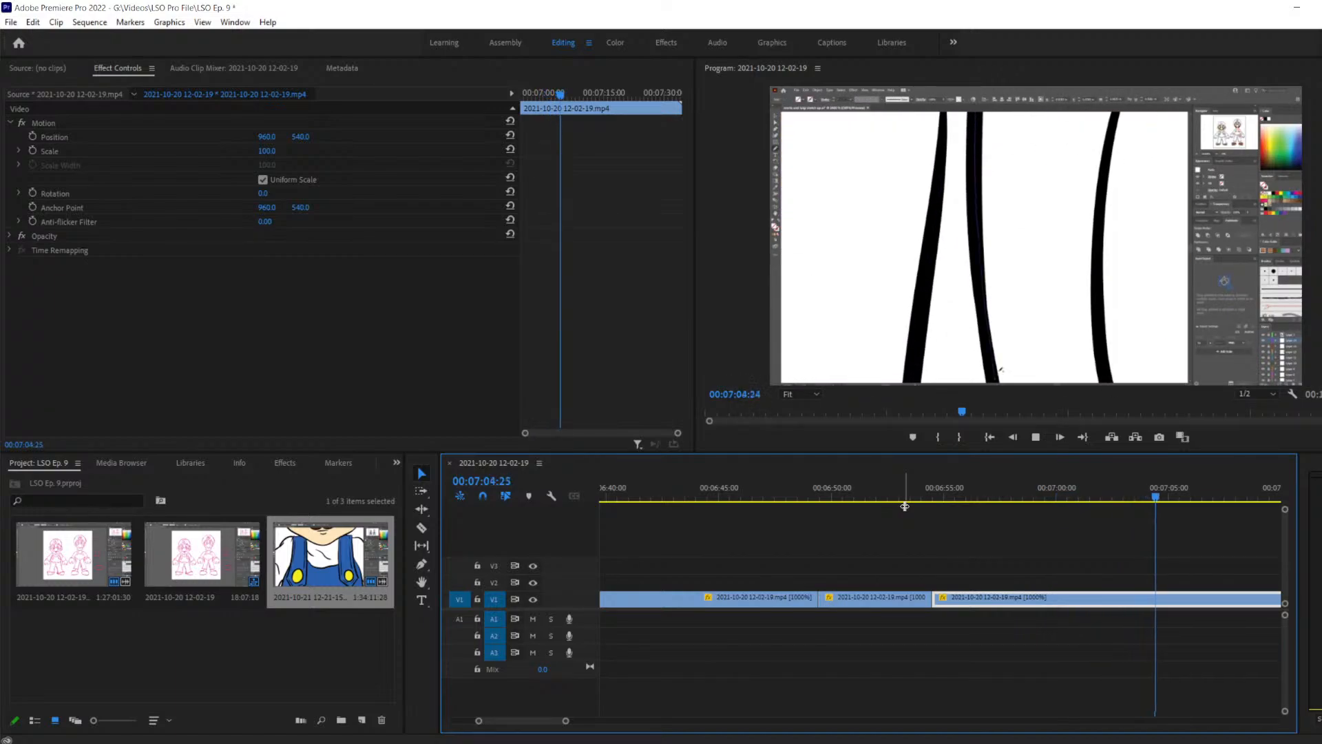
pyautogui.press('space')
pyautogui.press('Left')
pyautogui.press('Left')
pyautogui.press('Left')
pyautogui.press('Left')
pyautogui.press('Left')
pyautogui.press('Left')
pyautogui.press('Left')
pyautogui.press('Left')
pyautogui.press('Left')
pyautogui.press('Left')
pyautogui.press('Left')
pyautogui.press('Left')
pyautogui.press('Left')
pyautogui.press('Left')
pyautogui.press('Left')
pyautogui.press('Left')
pyautogui.press('Left')
pyautogui.press('Left')
pyautogui.press('Left')
pyautogui.press('Left')
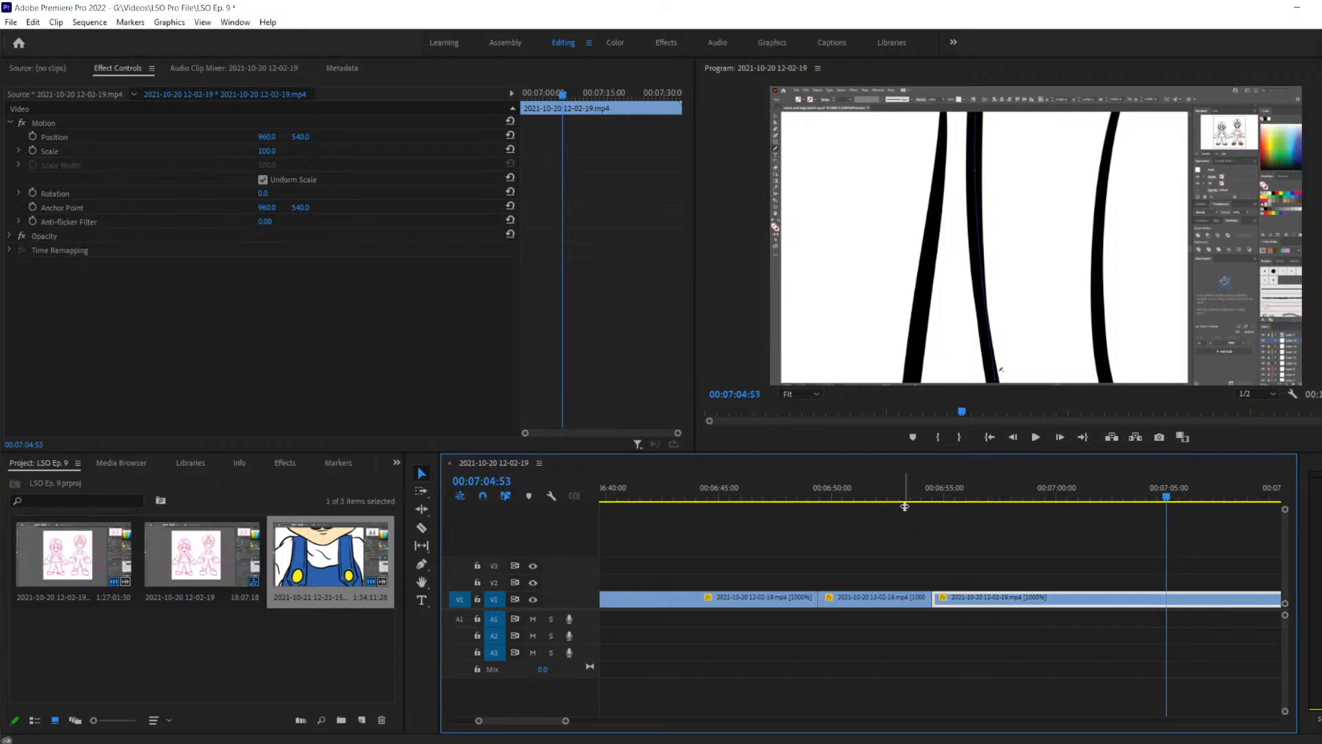
pyautogui.press('Left')
pyautogui.press('Left')
pyautogui.press('Left')
pyautogui.press('Left')
pyautogui.press('Left')
pyautogui.press('Left')
pyautogui.press('Left')
pyautogui.press('Left')
pyautogui.press('Left')
pyautogui.press('Left')
pyautogui.press('Left')
pyautogui.press('Left')
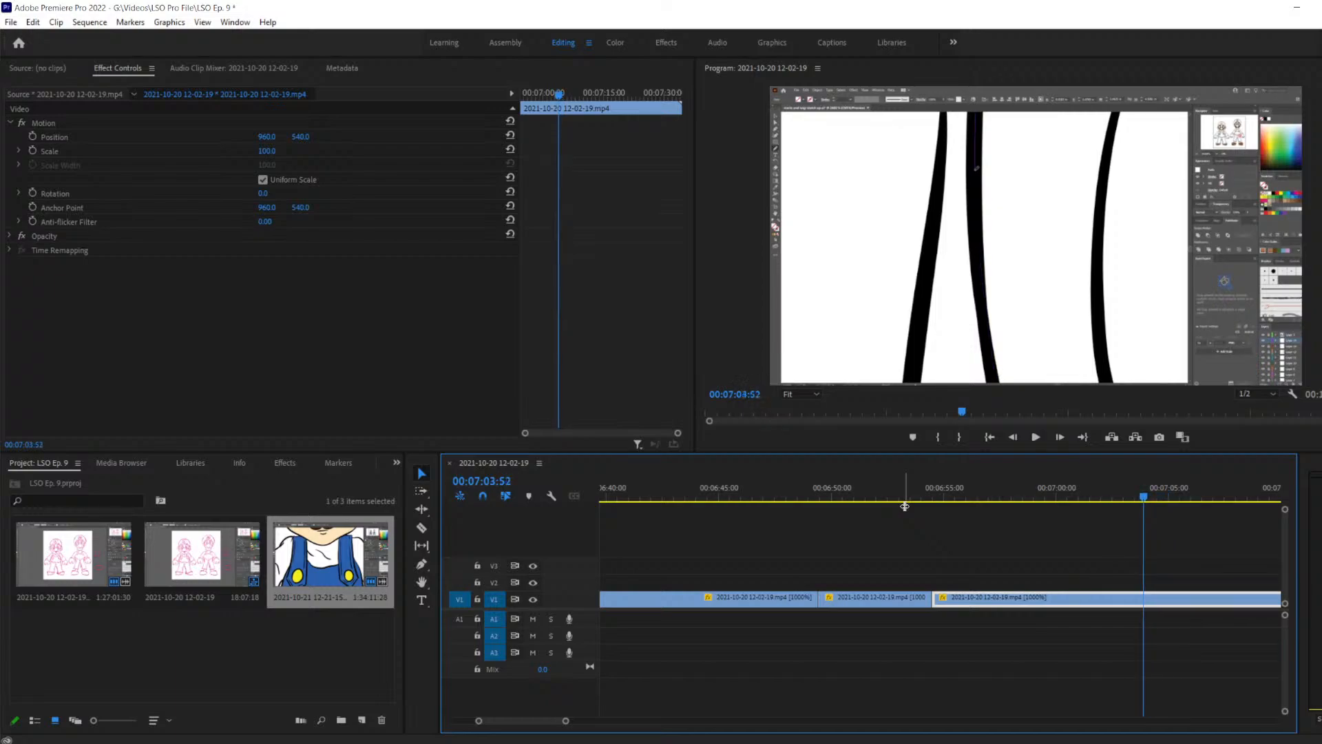
pyautogui.press('Right')
pyautogui.press('Right')
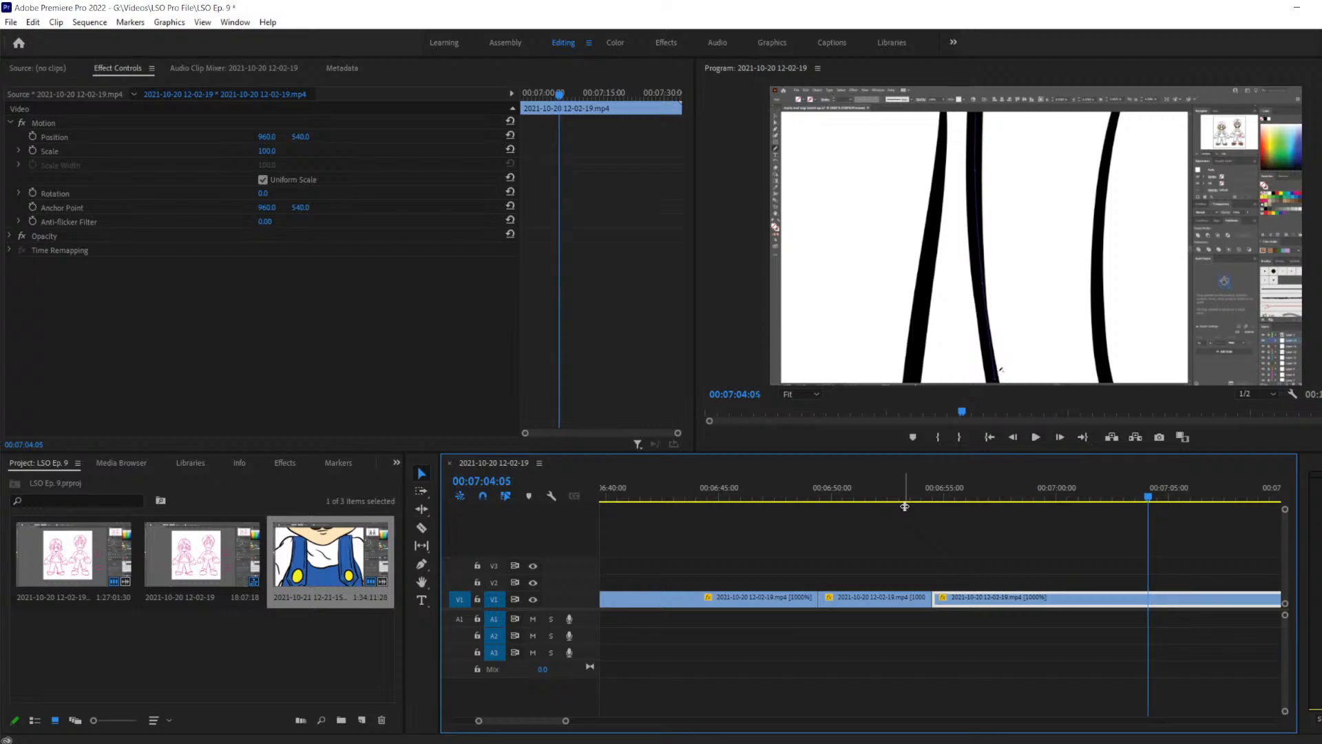
pyautogui.click(1149, 596)
# Play through the idle trouser-leg footage, step to the frame where activity resumes, and split the V1 clip at 00:07:05:20
pyautogui.press('space')
pyautogui.press('space')
pyautogui.press('Left')
pyautogui.press('Left')
pyautogui.press('Left')
pyautogui.press('Left')
pyautogui.press('Left')
pyautogui.press('Left')
pyautogui.press('Left')
pyautogui.press('Left')
pyautogui.press('Left')
pyautogui.press('Left')
pyautogui.press('Left')
pyautogui.press('Left')
pyautogui.press('Left')
pyautogui.press('Left')
pyautogui.press('Left')
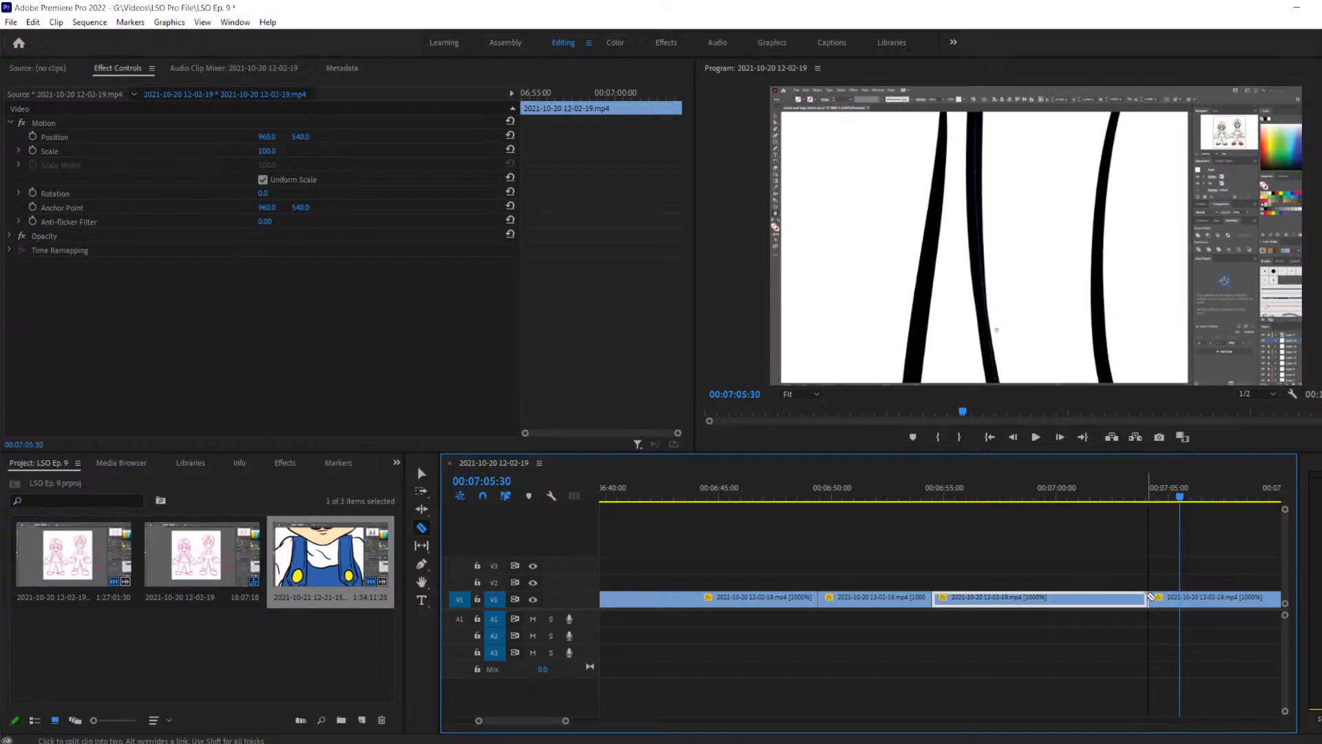
pyautogui.press('Left')
pyautogui.press('Left')
pyautogui.press('Left')
pyautogui.press('Left')
pyautogui.press('Left')
pyautogui.press('Left')
pyautogui.press('Left')
pyautogui.press('Left')
pyautogui.press('Left')
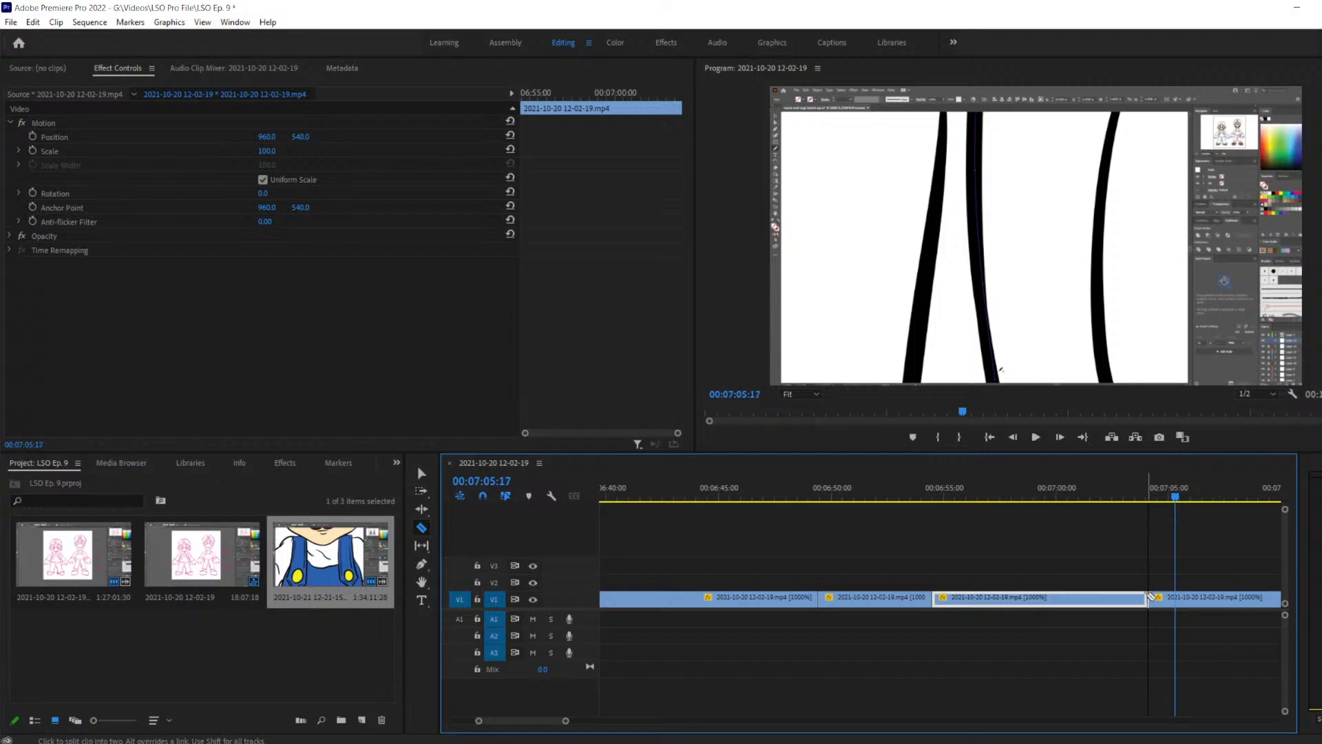
pyautogui.press('Right')
pyautogui.press('Right')
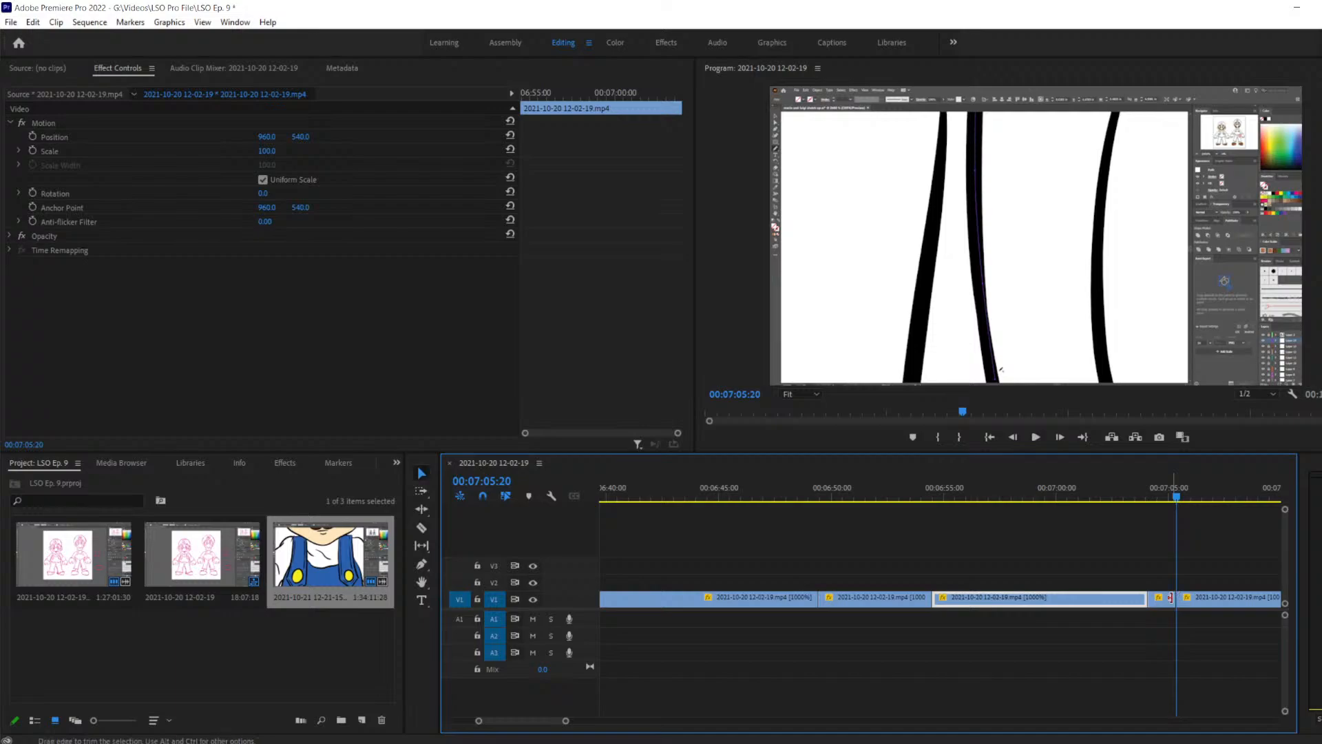
# Delete the V1 segment between the 00:07:04:05 and 00:07:05:20 cuts and move the following clip back to close the gap
pyautogui.click(1162, 597)
pyautogui.press('Delete')
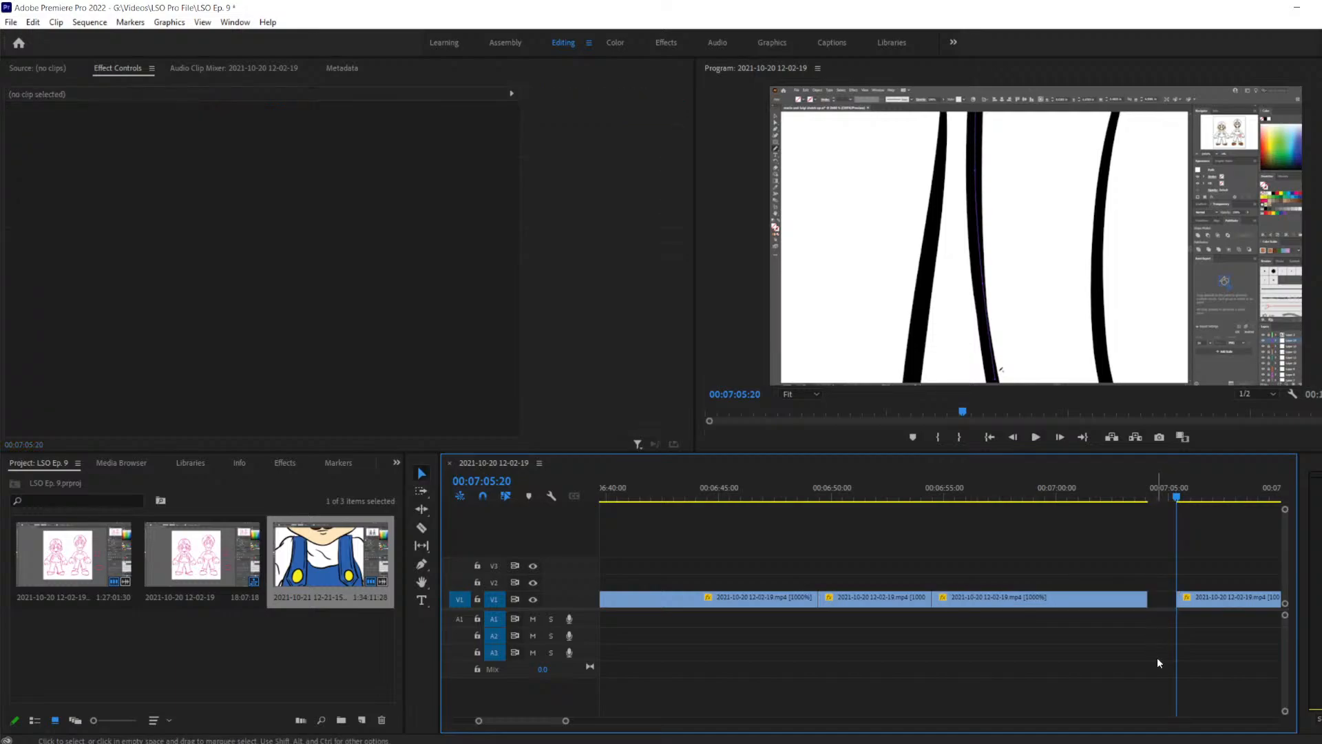
pyautogui.click(1221, 598)
pyautogui.moveTo(1204, 603); pyautogui.dragTo(1175, 605)
# Play from just before the 00:07:04:05 cut, find where the view rests on the waist and trouser fly, and split the V1 clip at 00:07:04:25
pyautogui.moveTo(1177, 500); pyautogui.dragTo(1141, 506)
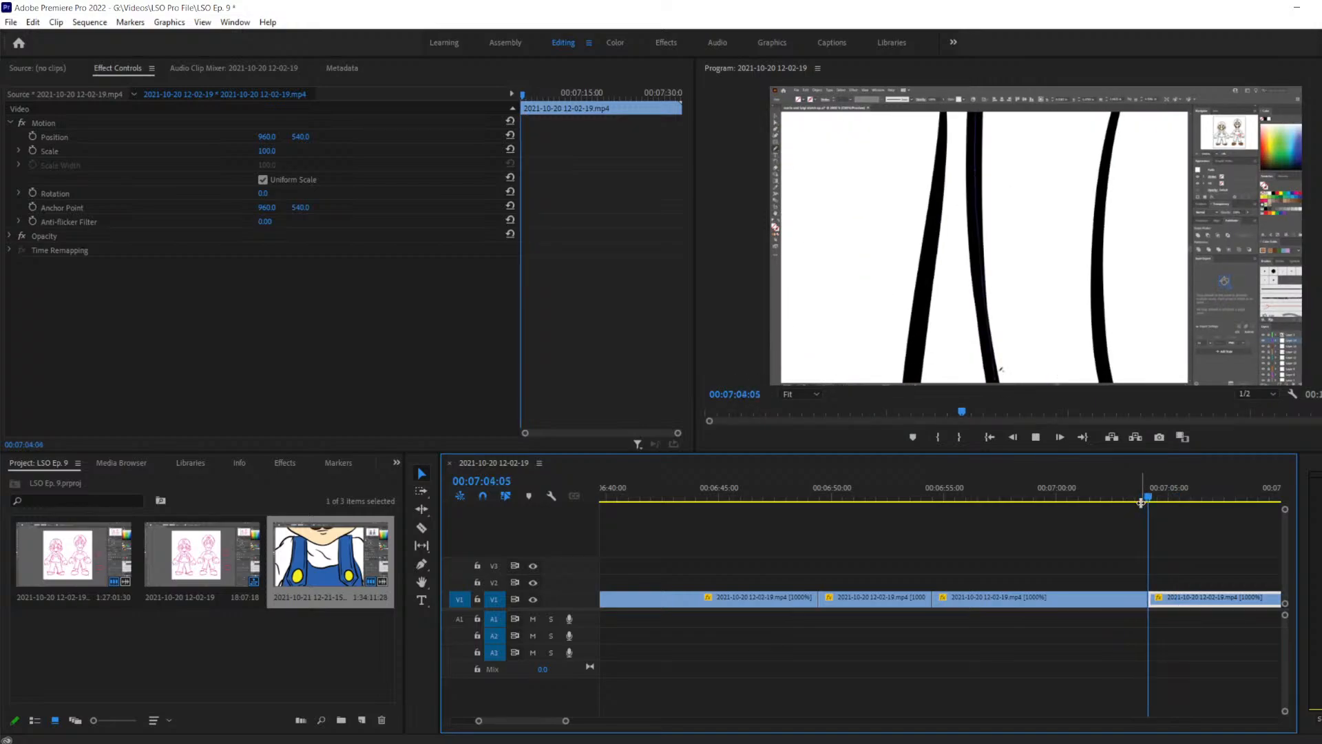
pyautogui.press('space')
pyautogui.press('Left')
pyautogui.press('Left')
pyautogui.press('Left')
pyautogui.press('Left')
pyautogui.press('Left')
pyautogui.press('Left')
pyautogui.press('Left')
pyautogui.press('Left')
pyautogui.press('Left')
pyautogui.press('Left')
pyautogui.press('Left')
pyautogui.press('Left')
pyautogui.press('Left')
pyautogui.press('Left')
pyautogui.press('Left')
pyautogui.press('Left')
pyautogui.press('Left')
pyautogui.press('Left')
pyautogui.press('Left')
pyautogui.press('Left')
pyautogui.press('Left')
pyautogui.press('Left')
pyautogui.press('Left')
pyautogui.press('Left')
pyautogui.press('Left')
pyautogui.press('Left')
pyautogui.press('Left')
pyautogui.press('Left')
pyautogui.press('Left')
pyautogui.press('Left')
pyautogui.press('Left')
pyautogui.press('Left')
pyautogui.press('Left')
pyautogui.press('Left')
pyautogui.press('Left')
pyautogui.press('Left')
pyautogui.press('Left')
pyautogui.press('Left')
pyautogui.press('Left')
pyautogui.press('Left')
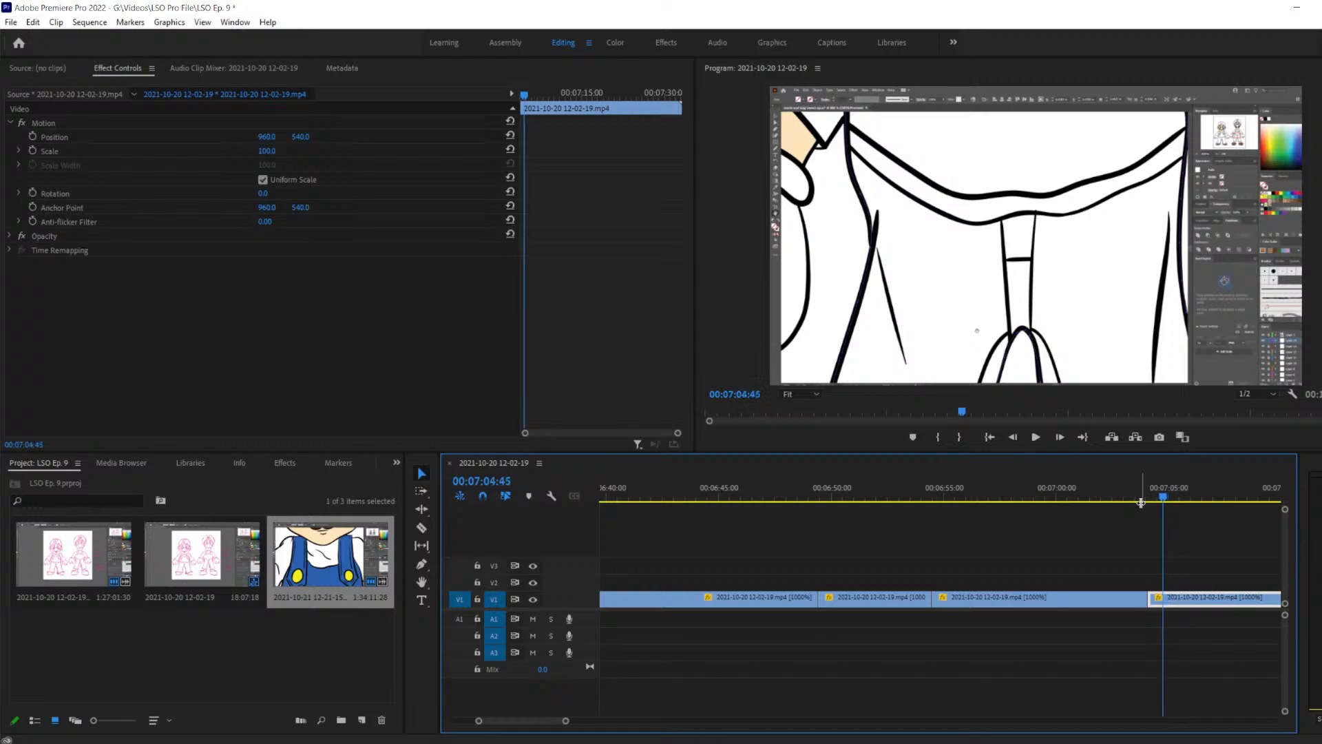
pyautogui.press('Left')
pyautogui.press('Left')
pyautogui.press('Left')
pyautogui.press('Left')
pyautogui.press('Left')
pyautogui.press('Left')
pyautogui.press('Left')
pyautogui.press('Left')
pyautogui.press('Left')
pyautogui.press('Left')
pyautogui.press('Left')
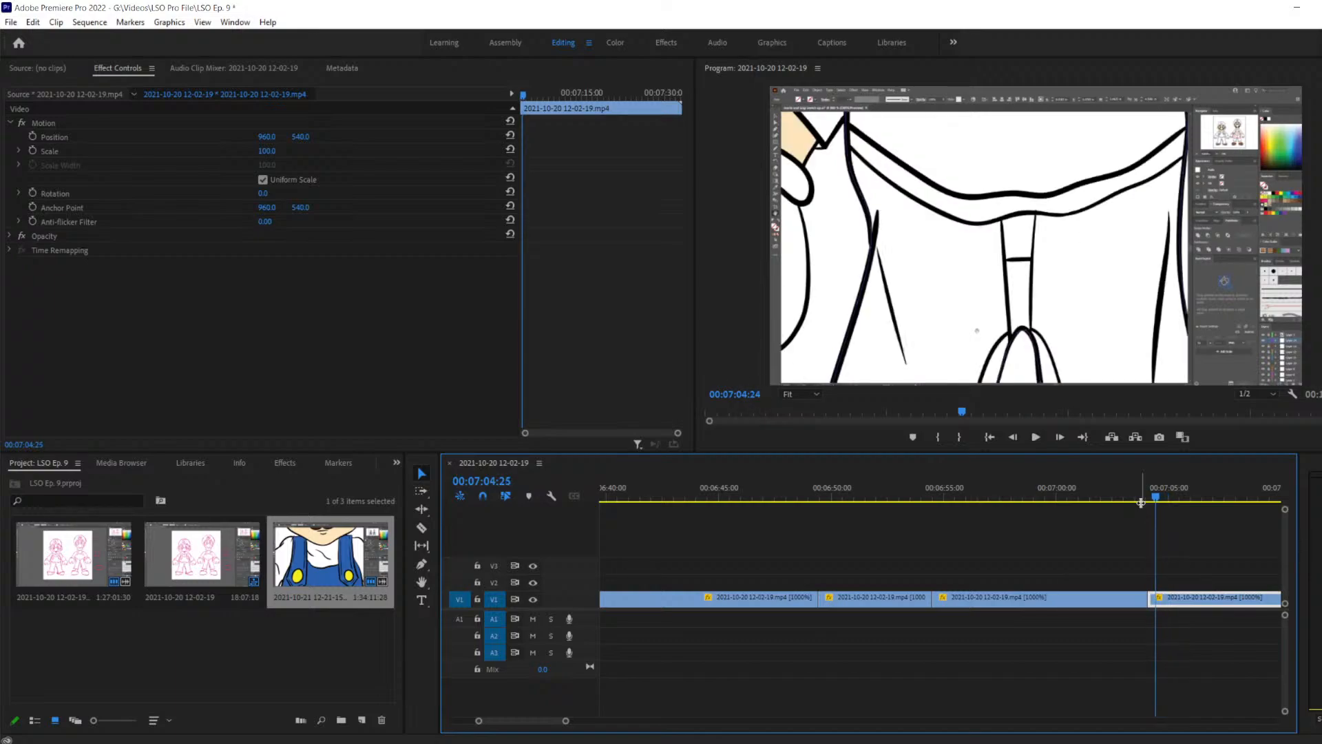
pyautogui.press('c')
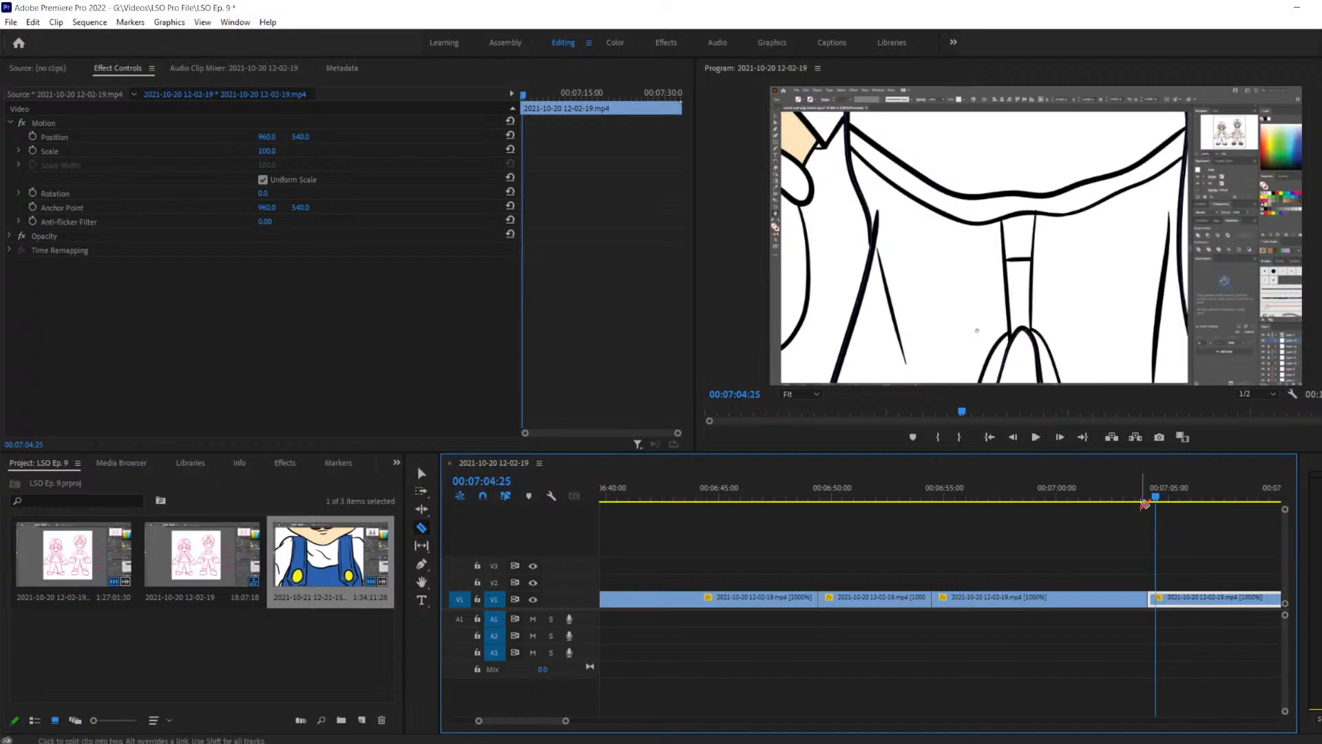
pyautogui.click(1160, 594)
# Play through the idle waist footage, step back to the last frame before the view moves, and split the V1 clip at 00:07:05:14
pyautogui.press('space')
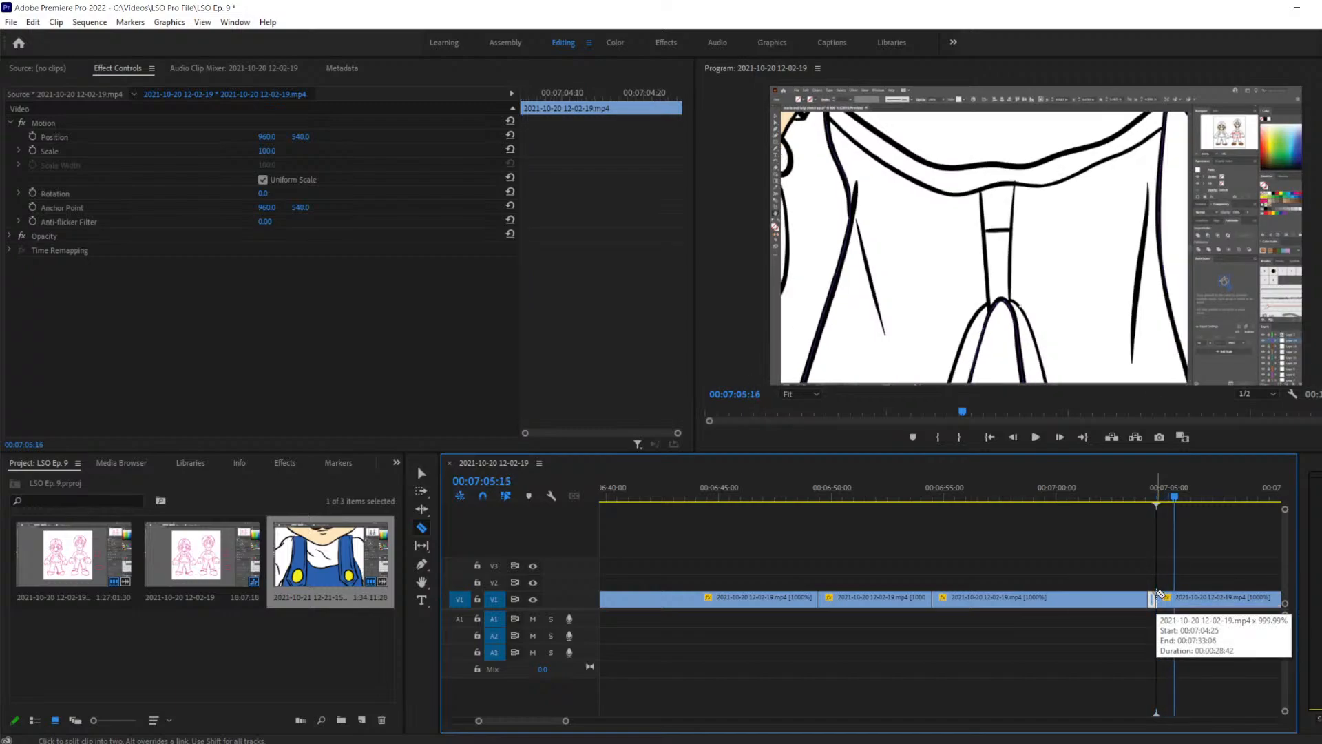
pyautogui.press('Left')
pyautogui.press('Left')
pyautogui.press('Left')
pyautogui.press('Left')
pyautogui.press('Left')
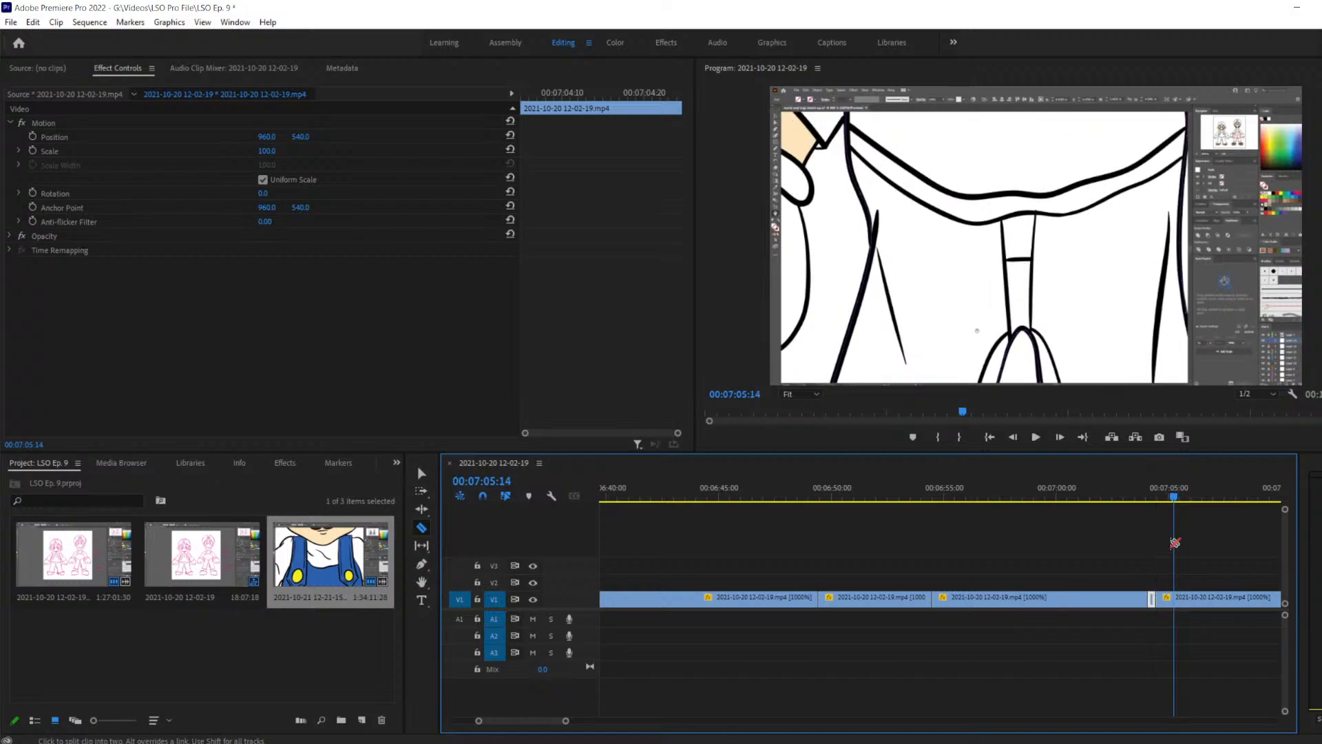
pyautogui.click(1176, 598)
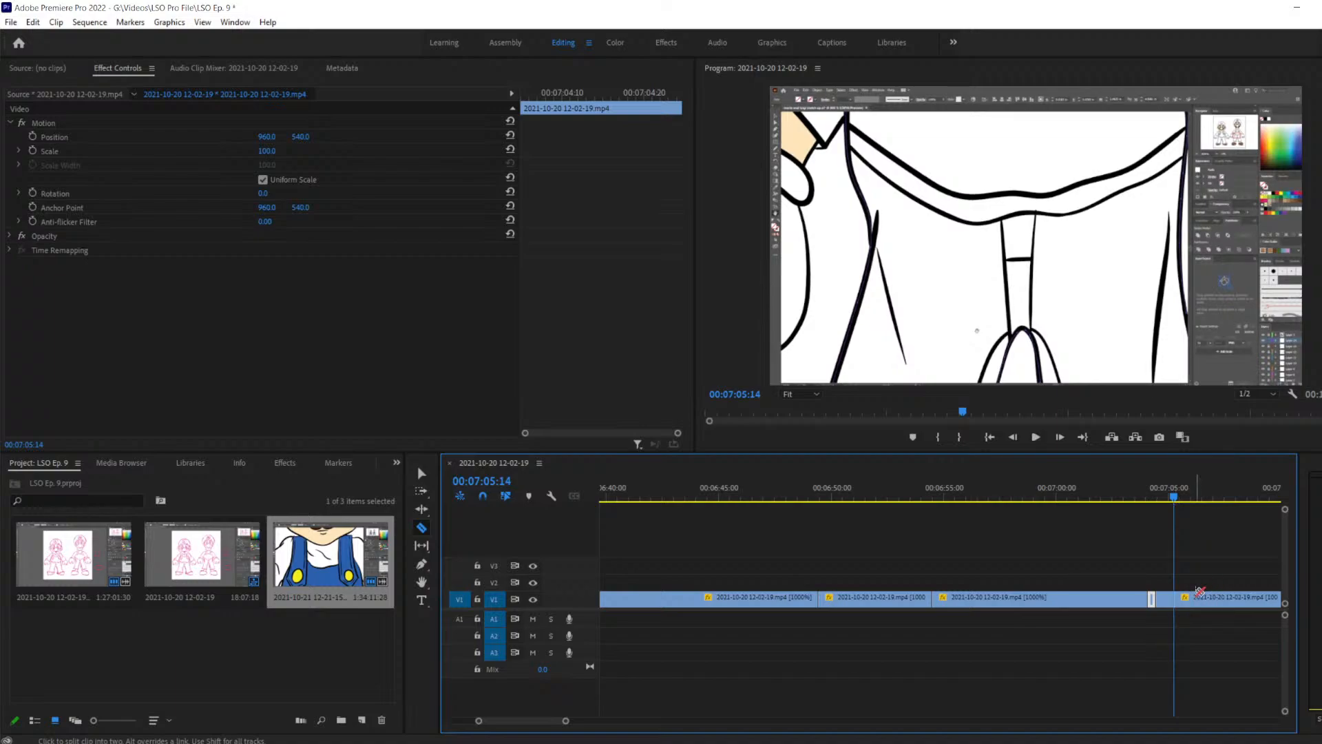
# Delete the V1 segment between the 00:07:04:25 and 00:07:05:14 cuts and move the following clip back to close the gap
pyautogui.press('v')
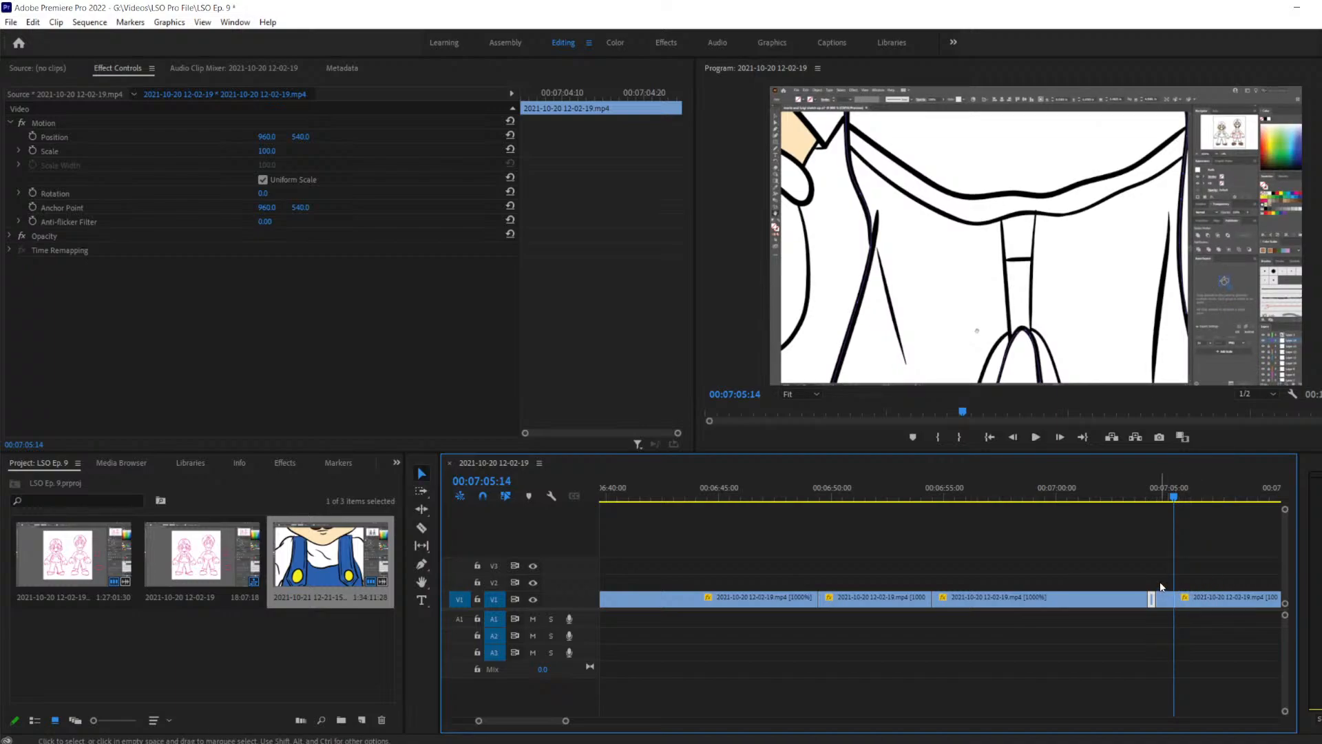
pyautogui.press('Delete')
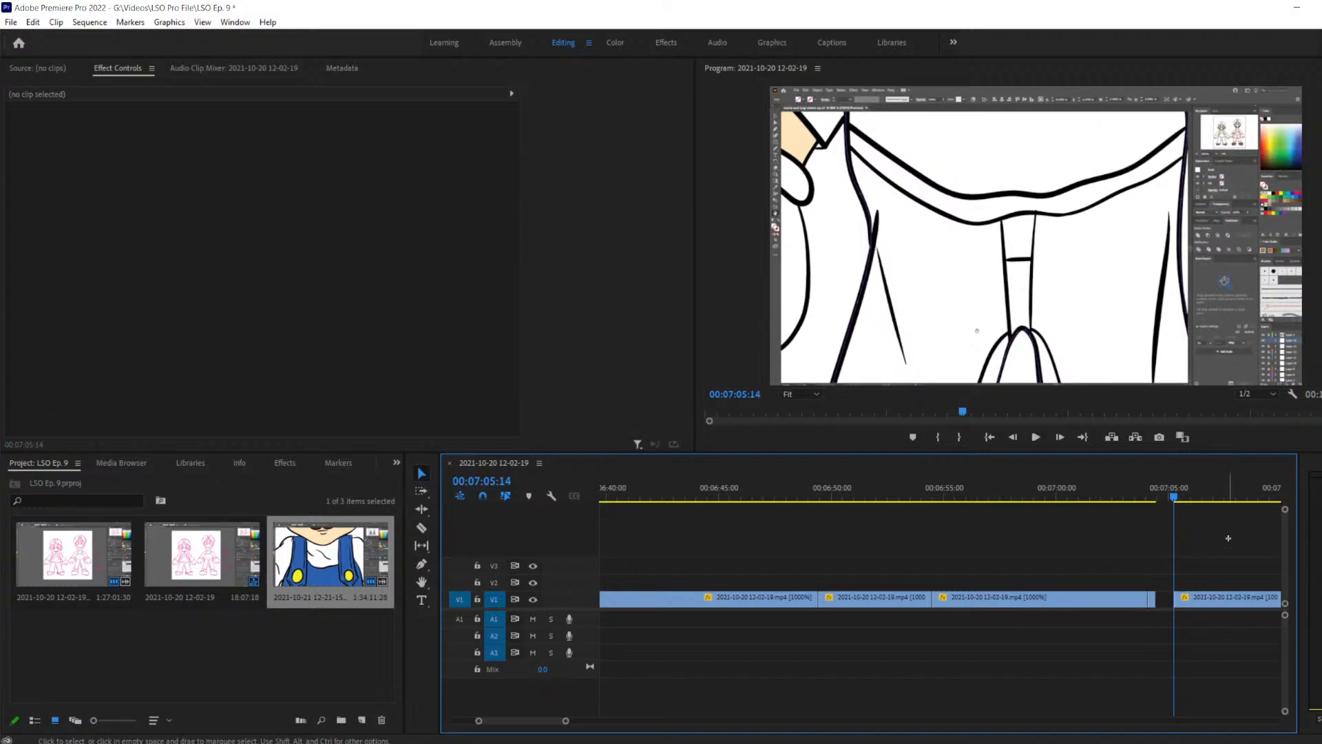
pyautogui.click(1218, 600)
pyautogui.moveTo(1218, 612); pyautogui.dragTo(1201, 599)
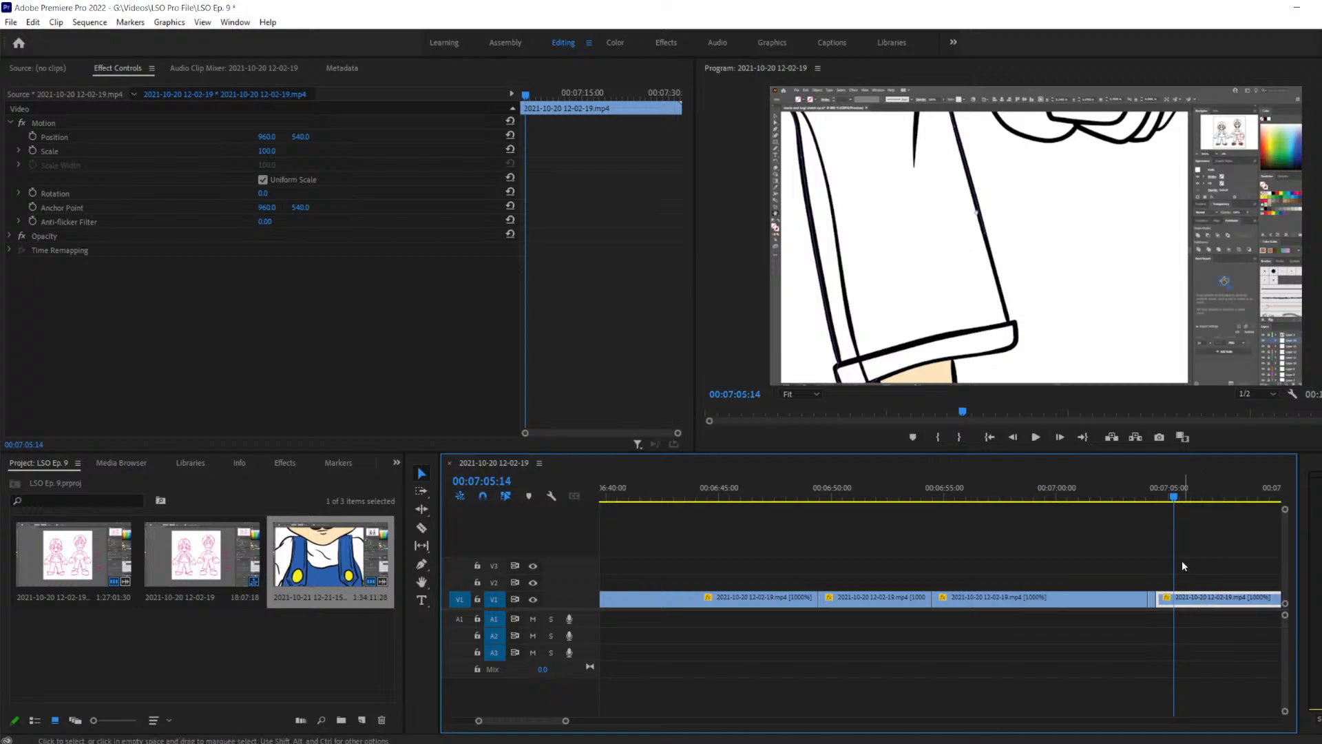
# Play on from 00:07:04:12, step frame by frame to where the view settles on Mario's blue overalls, and split the V1 clip at 00:07:12:59
pyautogui.moveTo(1172, 501); pyautogui.dragTo(1153, 507)
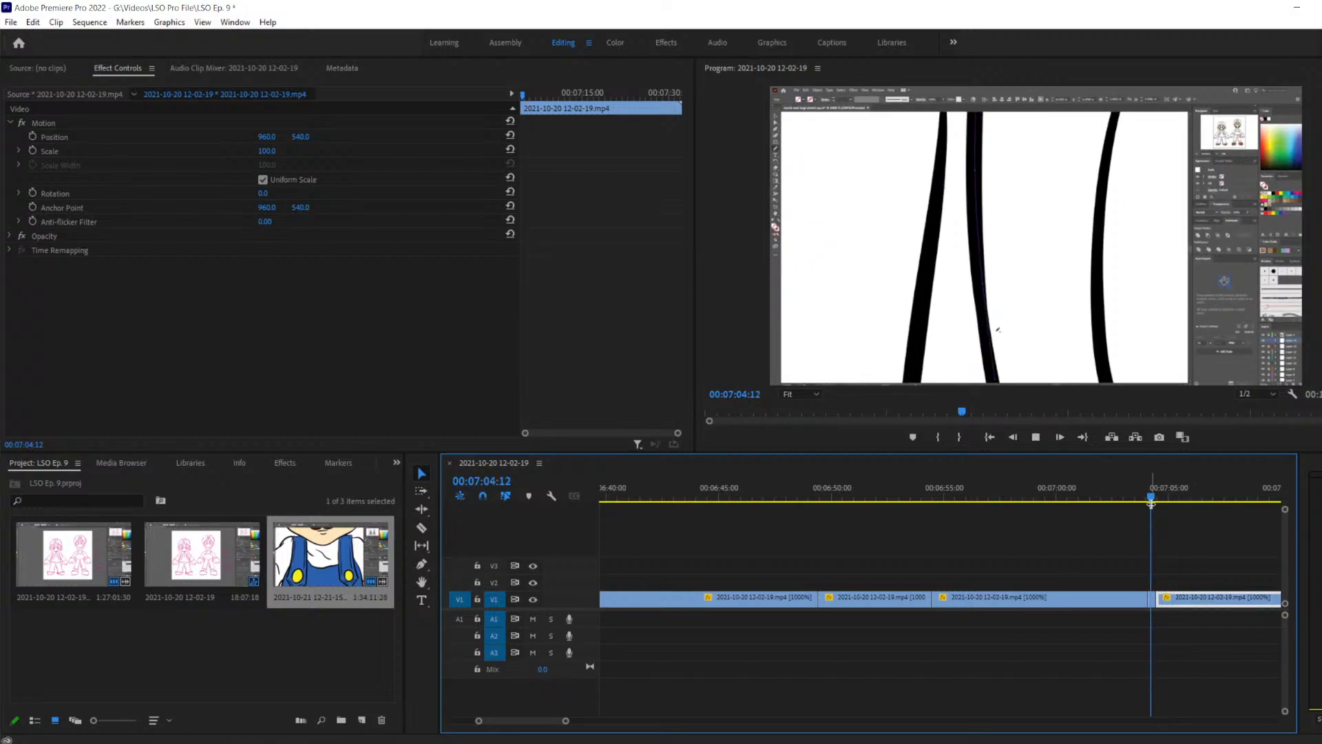
pyautogui.press('space')
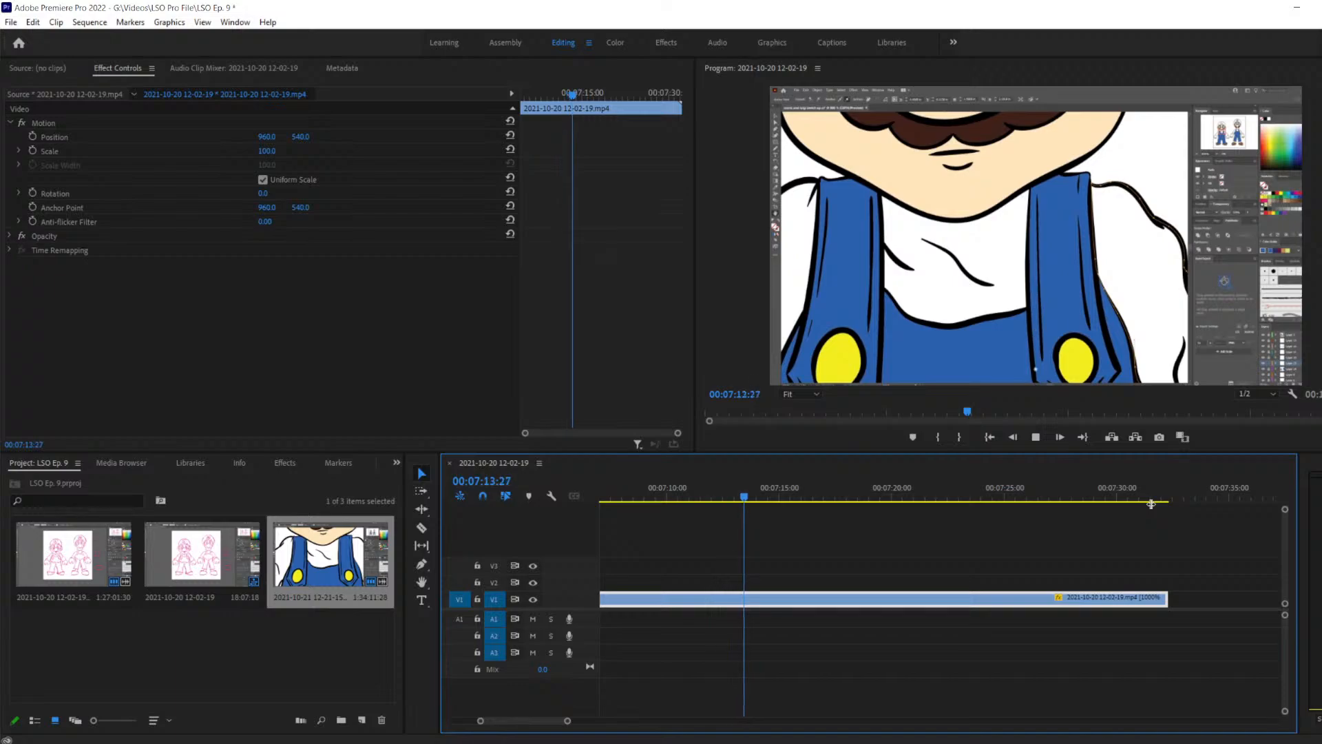
pyautogui.press('space')
pyautogui.press('Left')
pyautogui.press('Left')
pyautogui.press('Left')
pyautogui.press('Left')
pyautogui.press('Left')
pyautogui.press('Left')
pyautogui.press('Left')
pyautogui.press('Left')
pyautogui.press('Left')
pyautogui.press('Left')
pyautogui.press('Left')
pyautogui.press('Left')
pyautogui.press('Left')
pyautogui.press('Left')
pyautogui.press('Left')
pyautogui.press('Left')
pyautogui.press('Left')
pyautogui.press('Left')
pyautogui.press('Left')
pyautogui.press('Left')
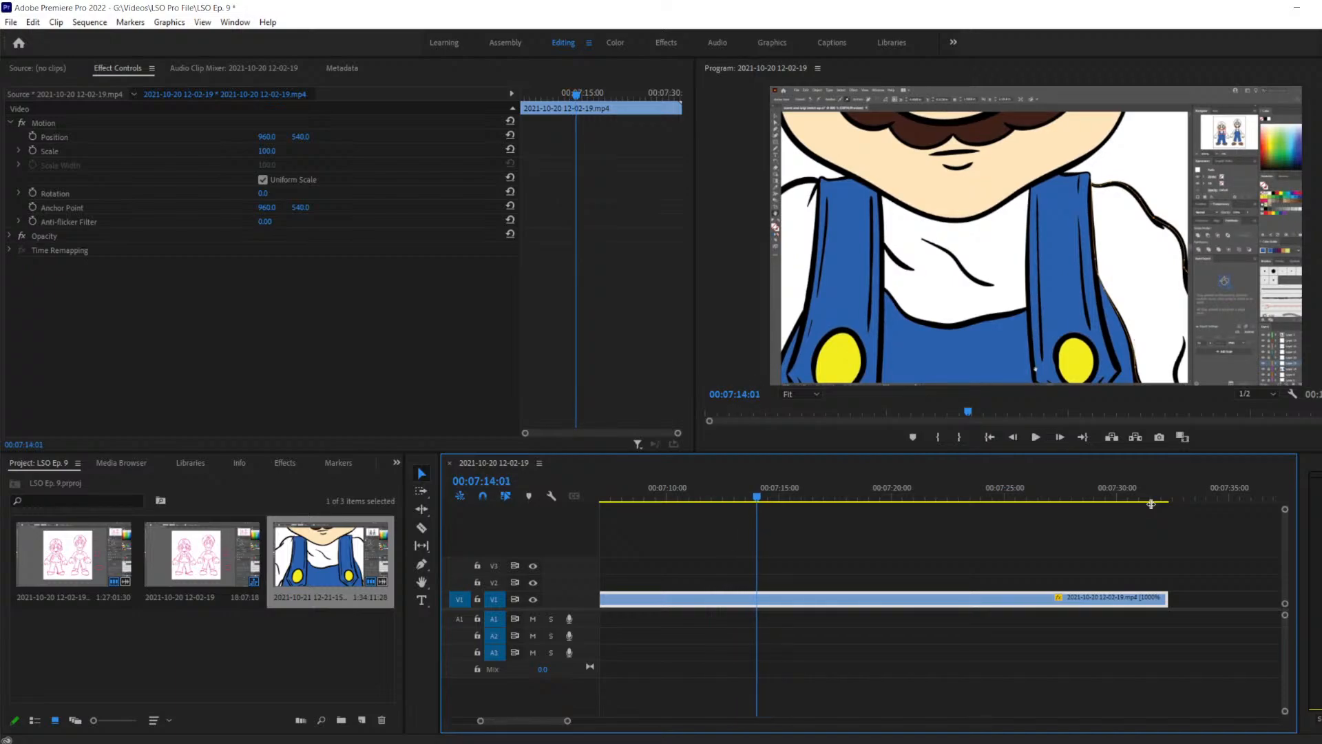
pyautogui.press('Left')
pyautogui.press('Left')
pyautogui.press('Left')
pyautogui.press('Left')
pyautogui.press('Left')
pyautogui.press('Left')
pyautogui.press('Left')
pyautogui.press('Left')
pyautogui.press('Left')
pyautogui.press('Left')
pyautogui.press('Left')
pyautogui.press('Left')
pyautogui.press('Left')
pyautogui.press('Left')
pyautogui.press('Left')
pyautogui.press('Left')
pyautogui.press('Left')
pyautogui.press('Left')
pyautogui.press('Left')
pyautogui.press('Left')
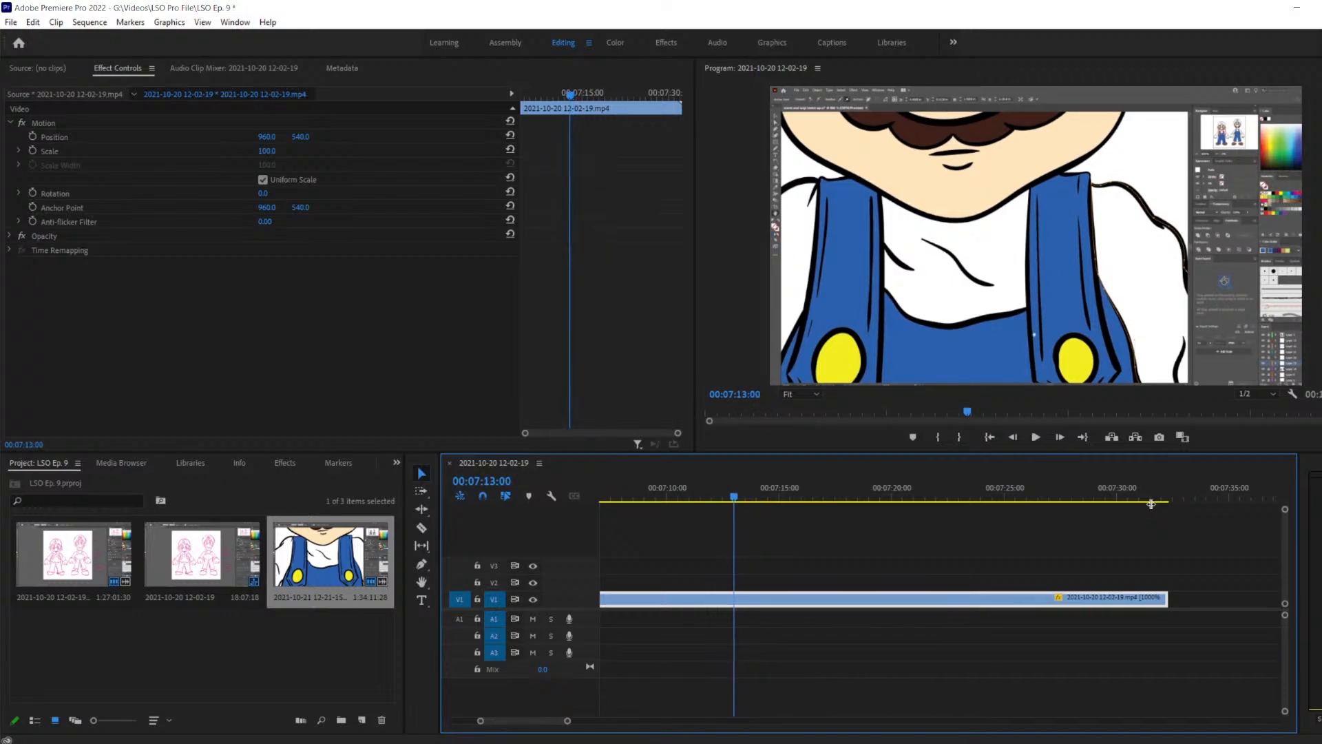
pyautogui.press('Left')
pyautogui.press('Left')
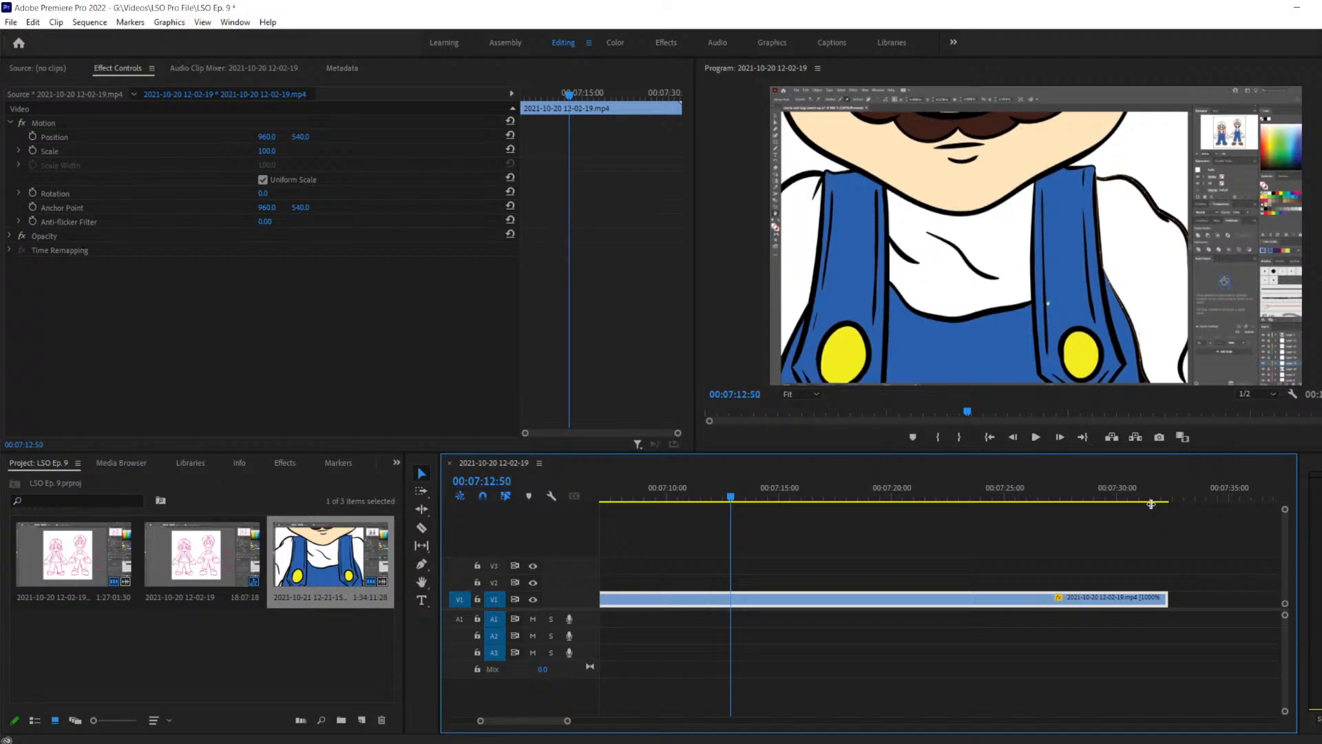
pyautogui.press('Right')
pyautogui.press('Right')
pyautogui.press('Right')
pyautogui.press('Right')
pyautogui.press('Right')
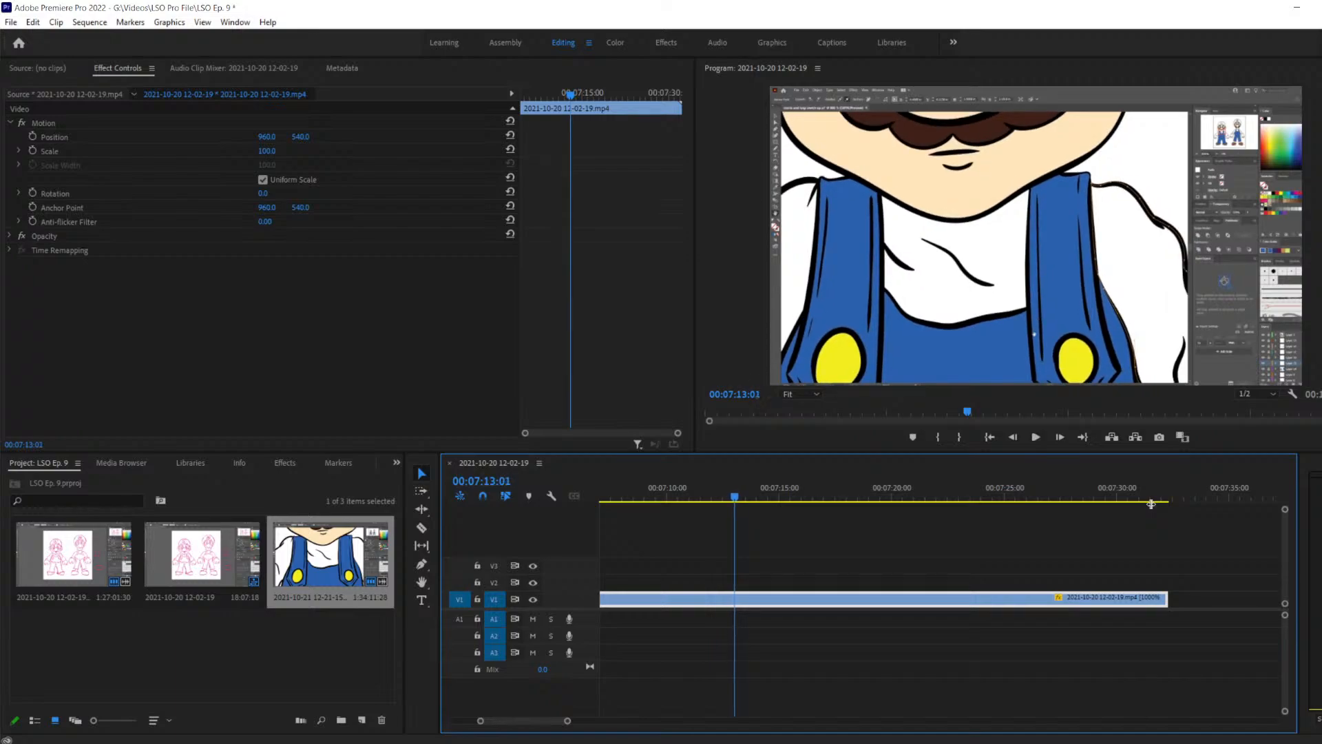
pyautogui.press('Right')
pyautogui.press('Right')
pyautogui.press('Left')
pyautogui.press('Left')
pyautogui.press('Left')
pyautogui.press('Left')
pyautogui.press('Left')
pyautogui.press('Left')
pyautogui.press('Left')
pyautogui.press('Left')
pyautogui.press('Left')
pyautogui.press('Left')
pyautogui.press('Left')
pyautogui.press('Left')
pyautogui.press('Left')
pyautogui.press('Left')
pyautogui.press('Left')
pyautogui.press('Left')
pyautogui.press('Left')
pyautogui.press('Left')
pyautogui.press('Right')
pyautogui.press('Right')
pyautogui.press('Right')
pyautogui.press('Right')
pyautogui.press('Right')
pyautogui.press('Right')
pyautogui.press('Right')
pyautogui.press('Right')
pyautogui.press('Right')
pyautogui.press('Right')
pyautogui.press('Right')
pyautogui.press('Right')
pyautogui.press('Right')
pyautogui.press('Right')
pyautogui.press('Right')
pyautogui.press('Right')
pyautogui.press('Right')
pyautogui.press('Right')
pyautogui.press('Left')
pyautogui.press('Left')
pyautogui.press('Left')
pyautogui.press('Left')
pyautogui.press('Left')
pyautogui.press('Left')
pyautogui.press('Left')
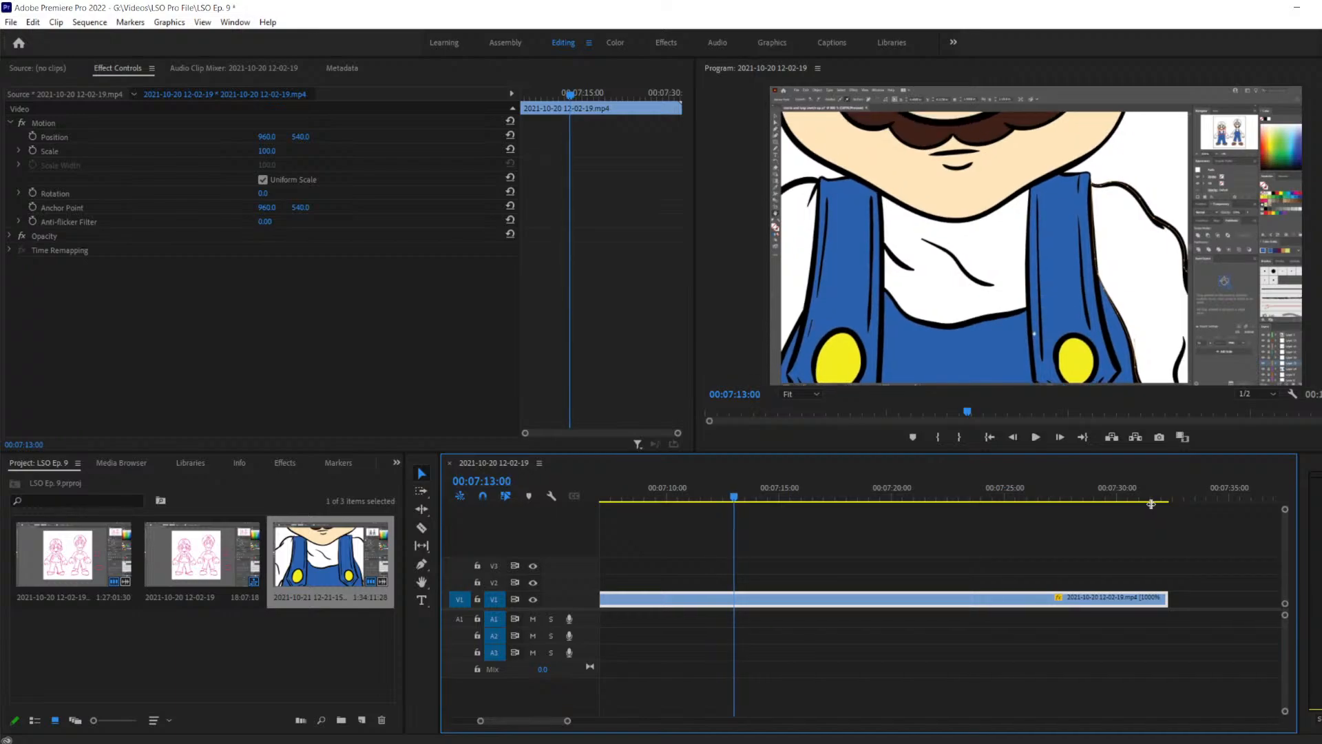
pyautogui.press('Right')
pyautogui.press('Right')
pyautogui.press('Right')
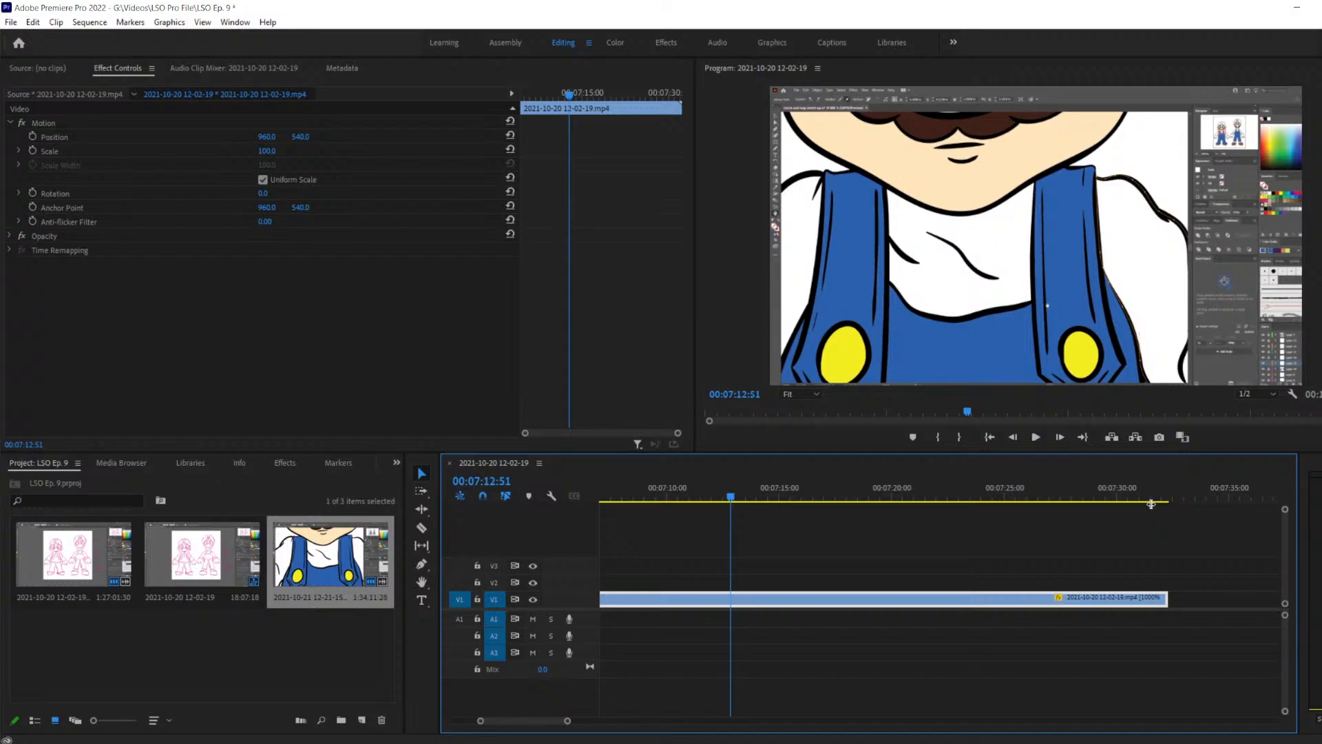
pyautogui.press('Right')
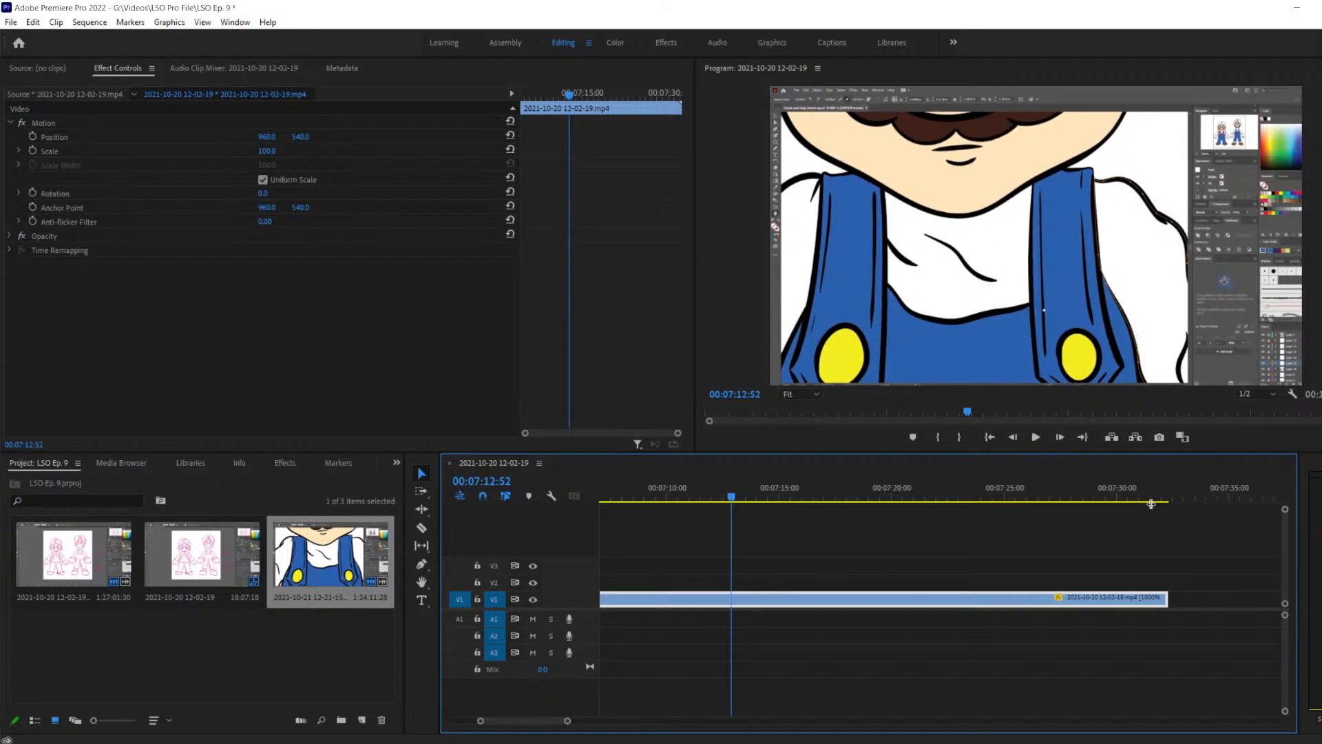
pyautogui.press('Right')
pyautogui.press('Right')
pyautogui.press('Right')
pyautogui.press('Right')
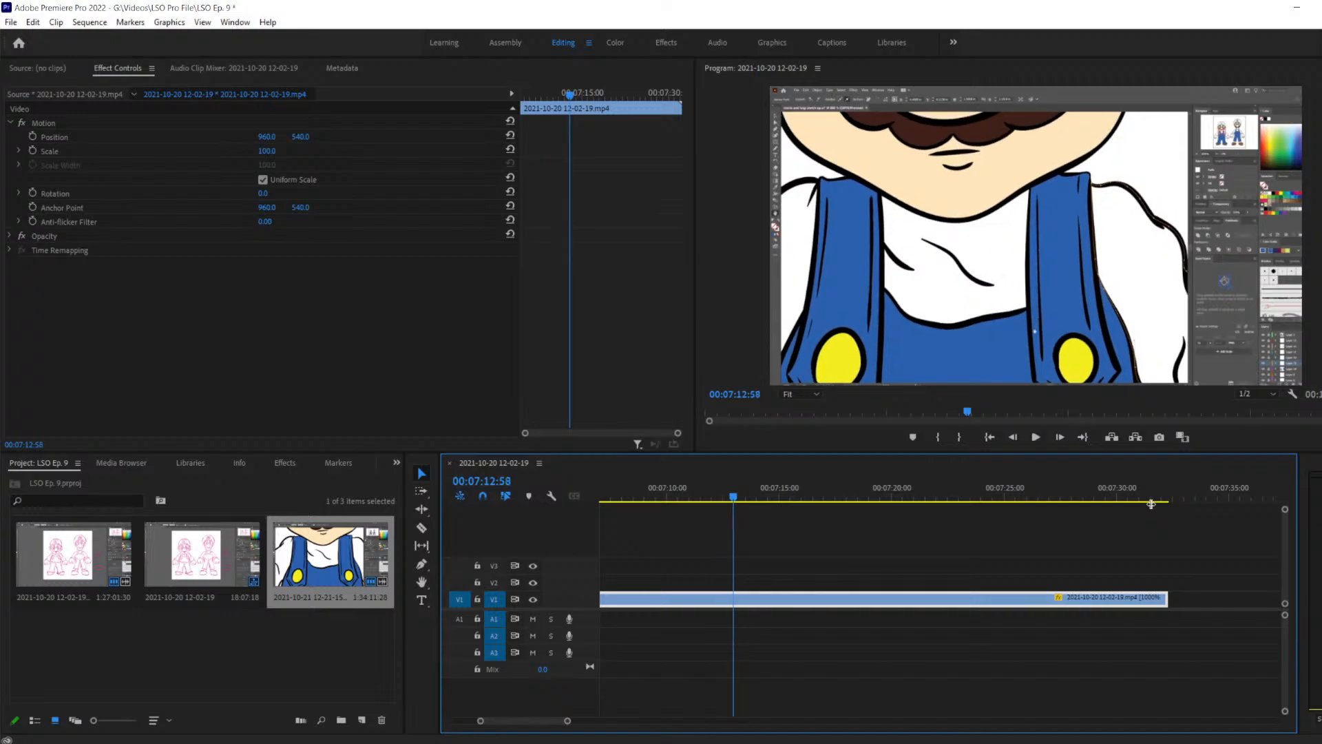
pyautogui.press('Right')
pyautogui.press('Right')
pyautogui.press('Right')
pyautogui.press('Left')
pyautogui.press('Left')
pyautogui.press('Left')
pyautogui.press('c')
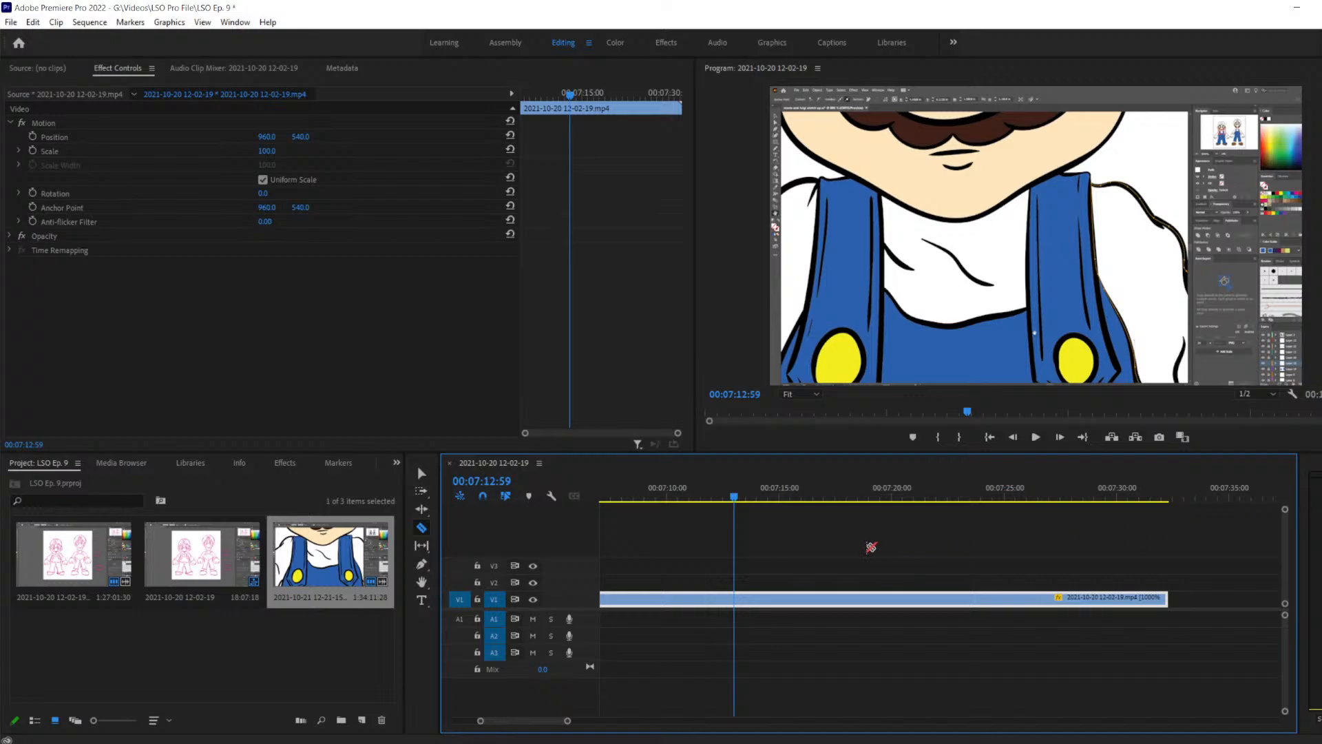
pyautogui.click(734, 598)
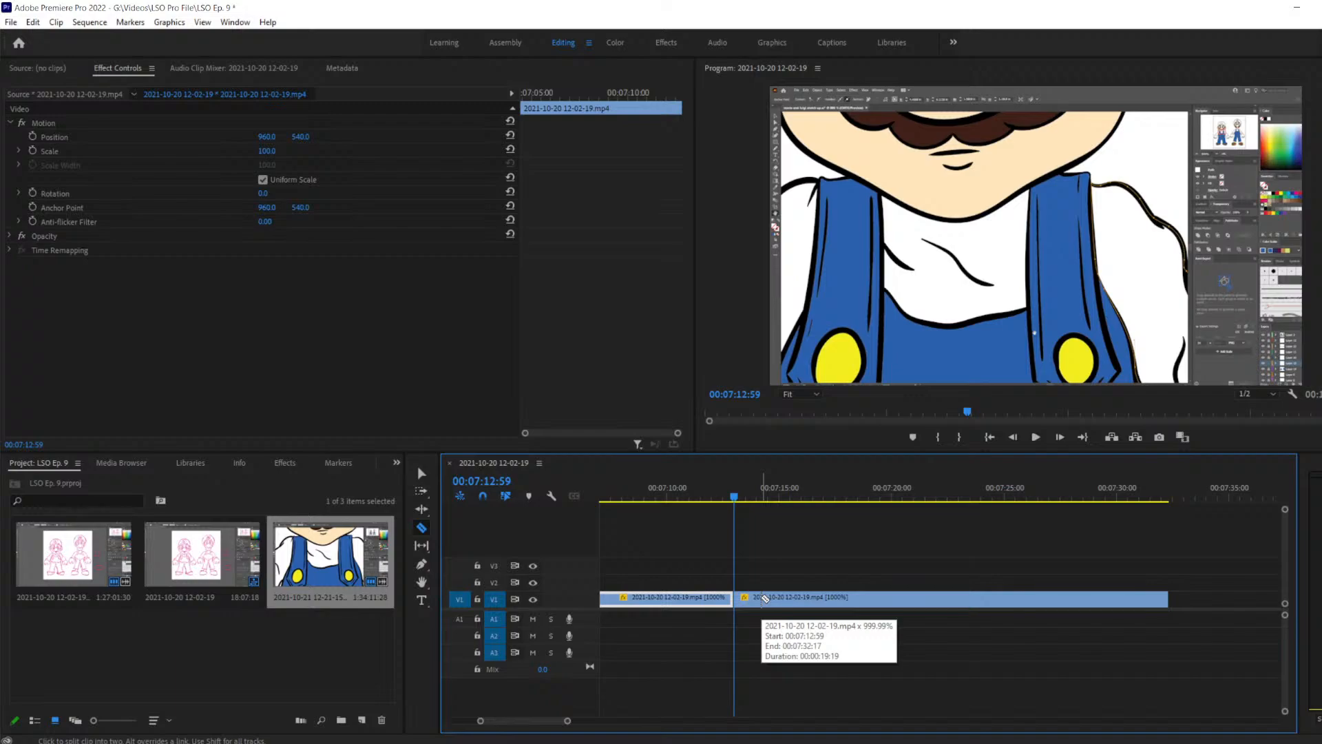
pyautogui.press('space')
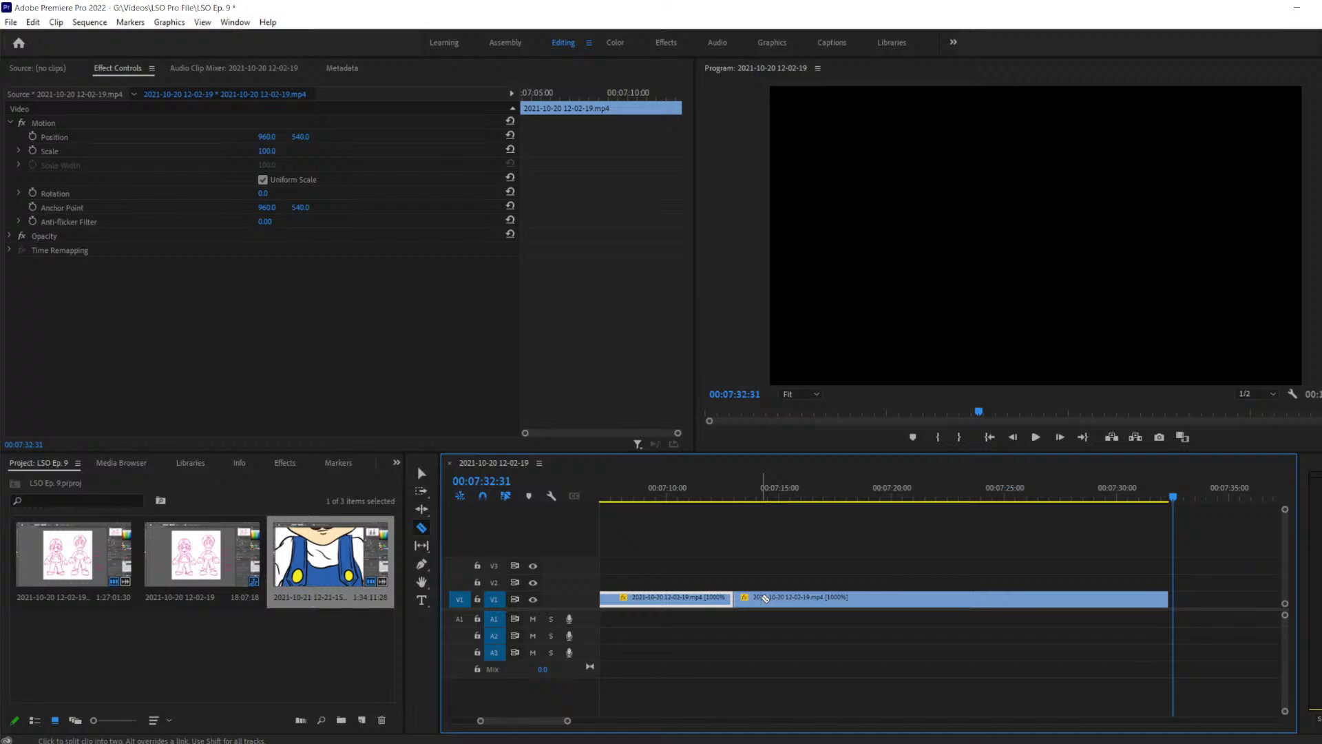
pyautogui.press('v')
pyautogui.click(883, 600)
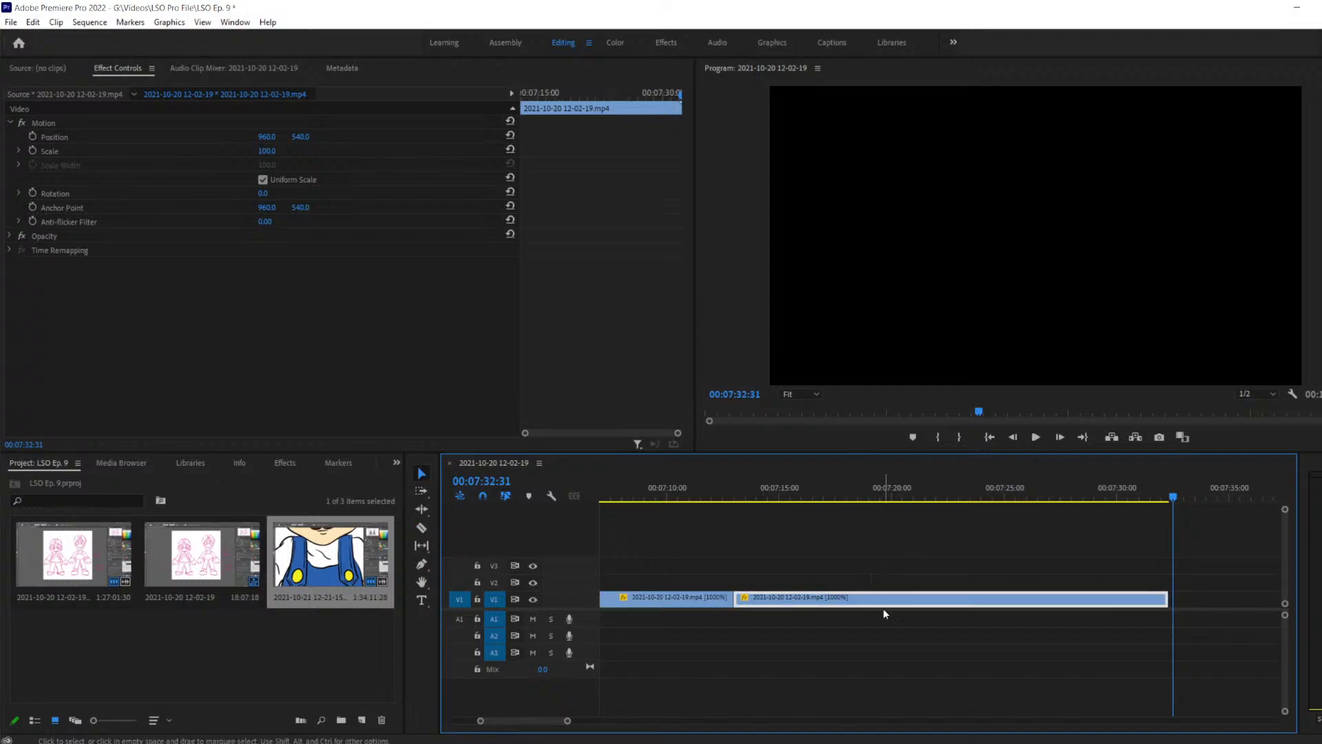
pyautogui.press('Delete')
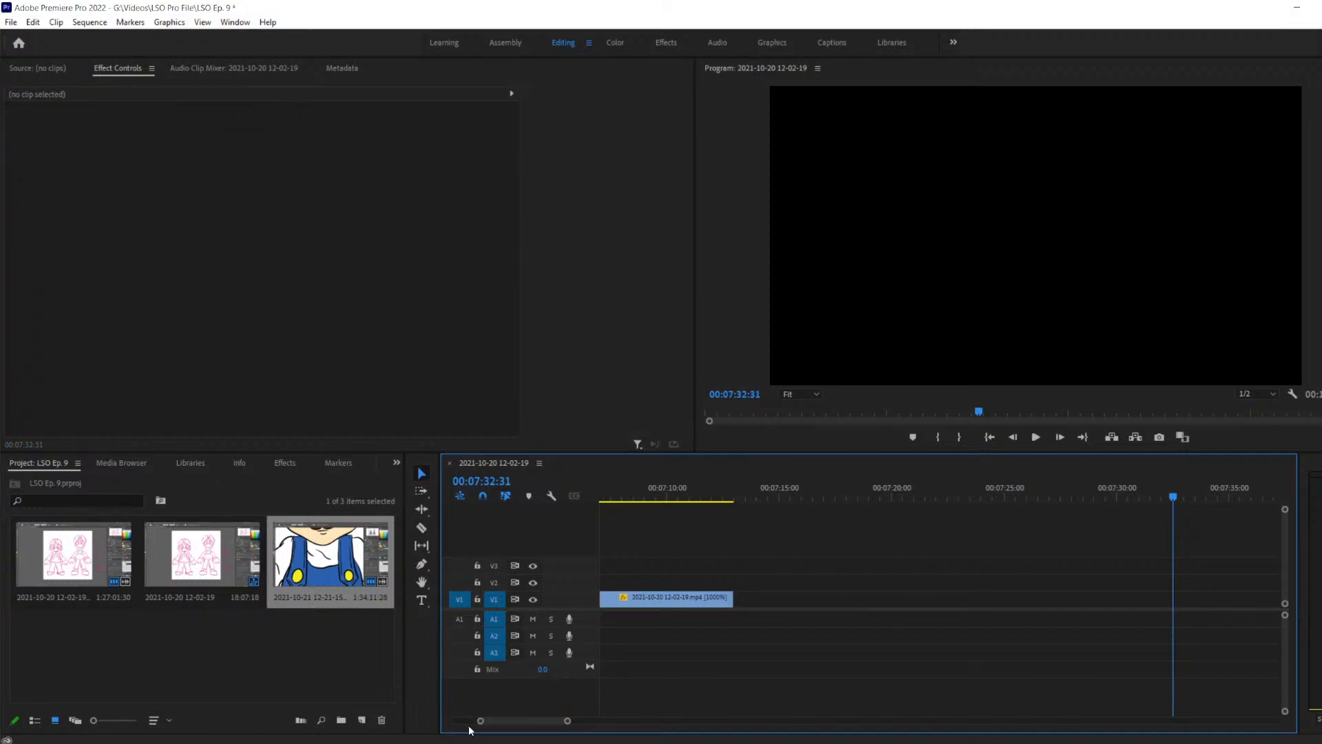
pyautogui.moveTo(480, 722); pyautogui.dragTo(307, 730)
pyautogui.click(904, 598)
pyautogui.moveTo(904, 599); pyautogui.dragTo(859, 600)
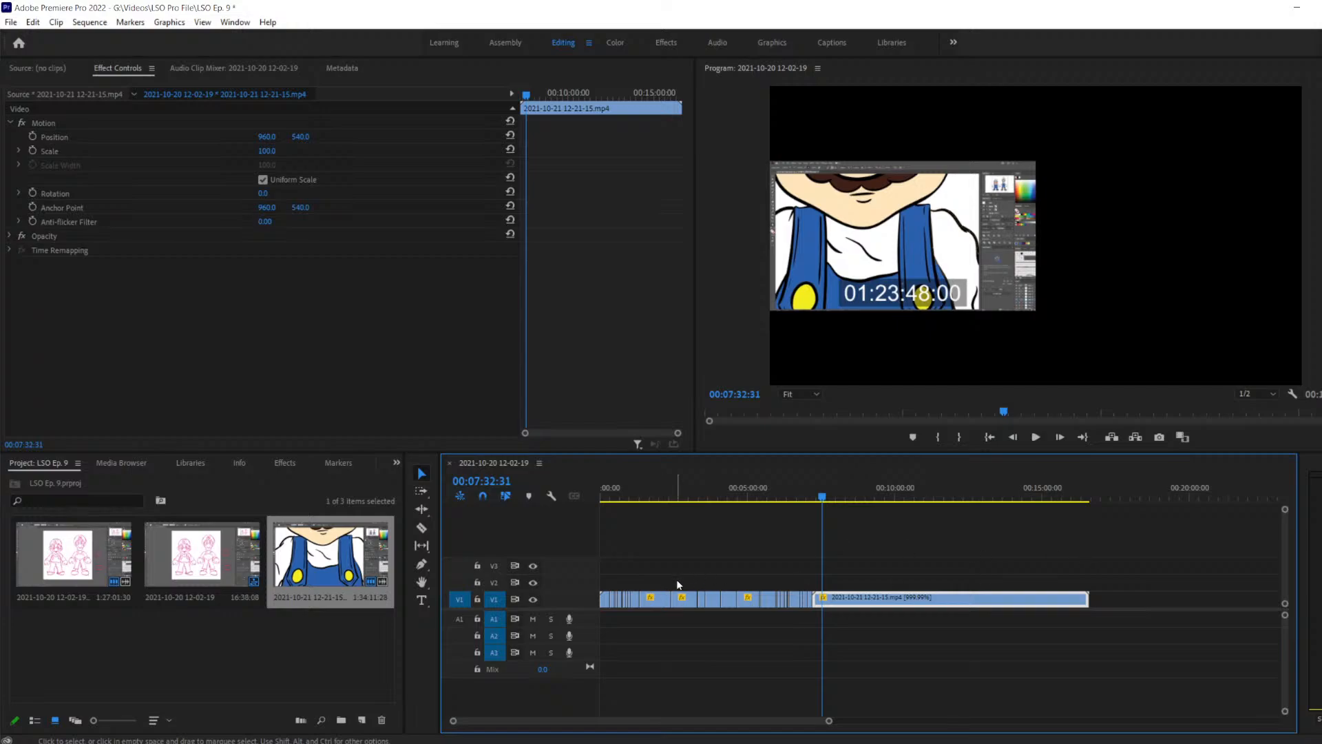
pyautogui.moveTo(820, 499); pyautogui.dragTo(806, 498)
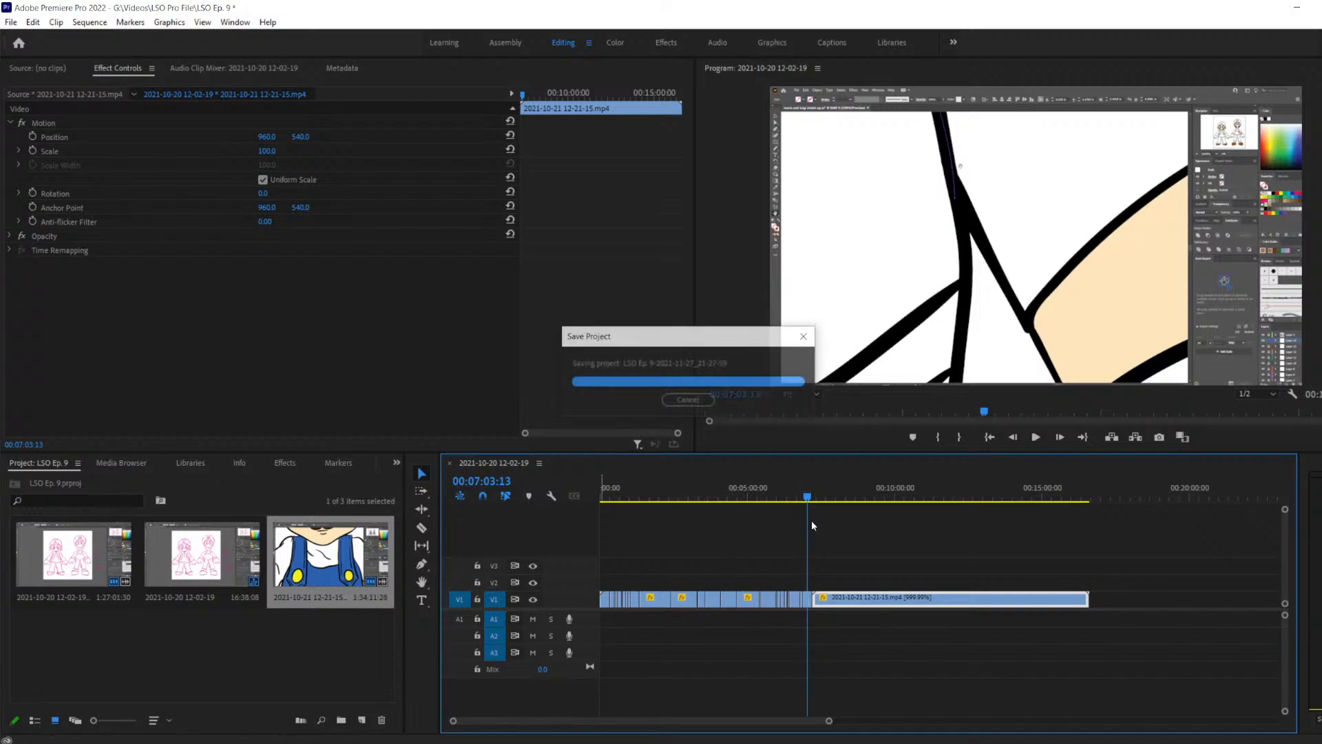
pyautogui.click(694, 493)
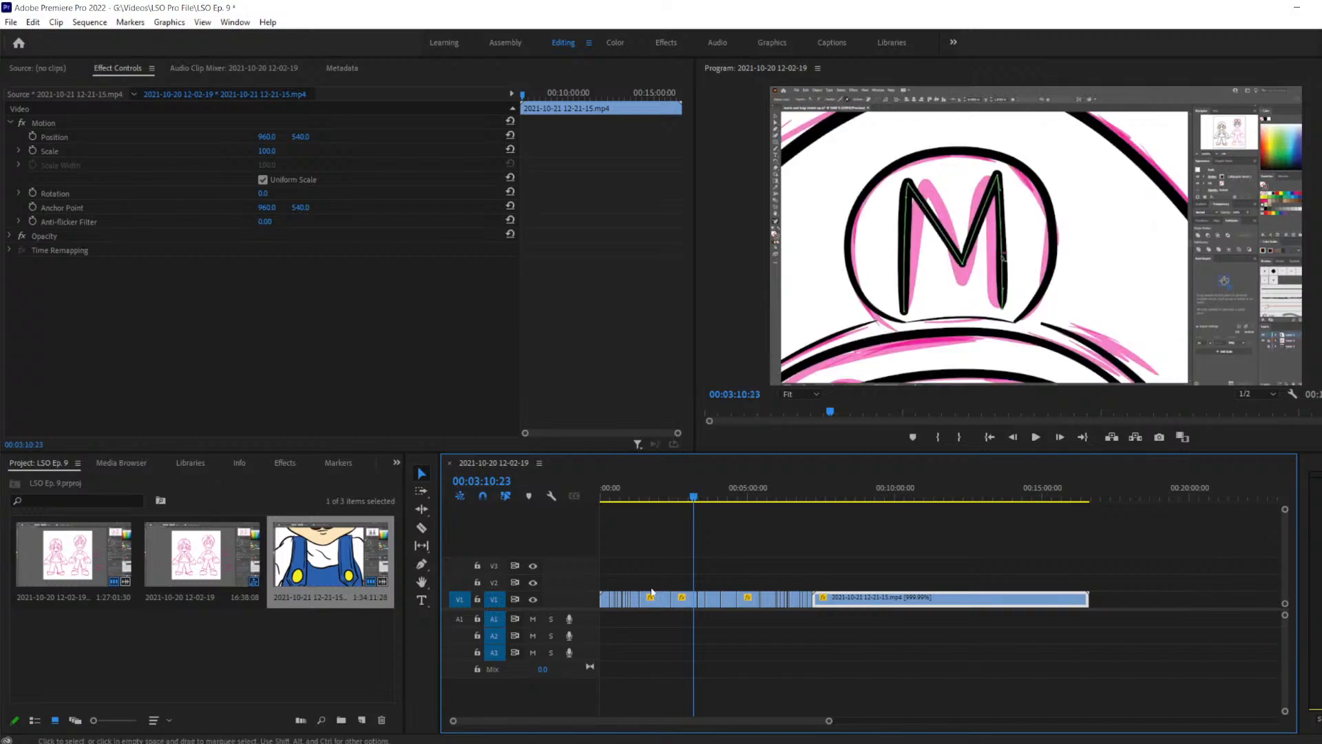
pyautogui.moveTo(453, 722)
pyautogui.mouseDown()
pyautogui.moveTo(516, 718)
pyautogui.moveTo(462, 719)
pyautogui.mouseUp()
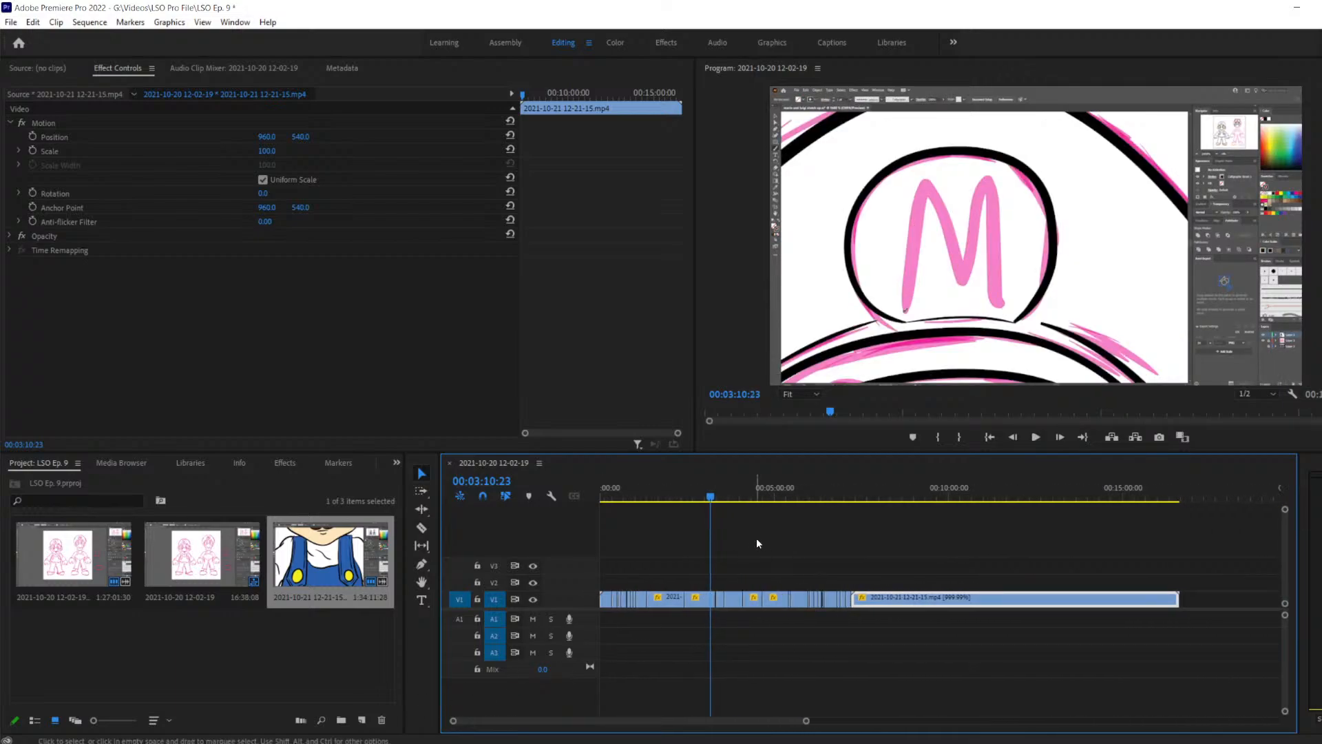
pyautogui.click(854, 494)
pyautogui.moveTo(854, 497); pyautogui.dragTo(848, 500)
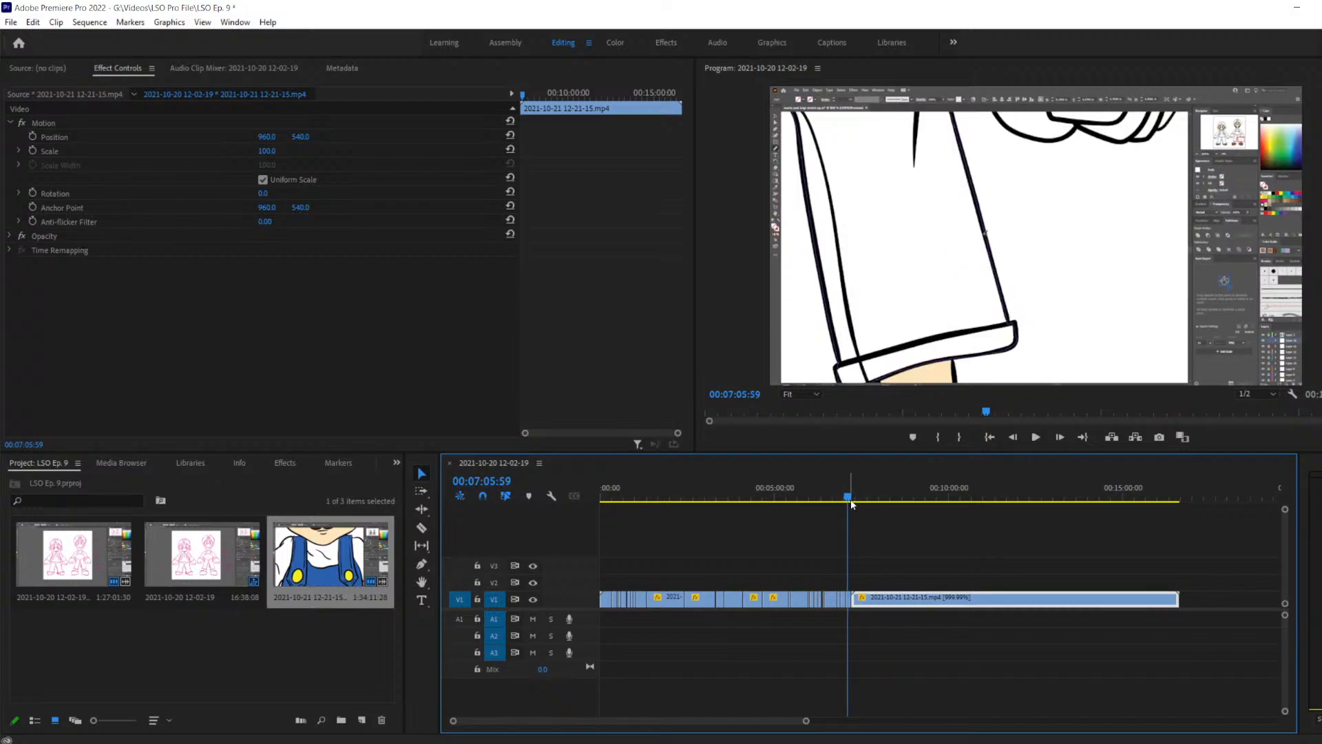
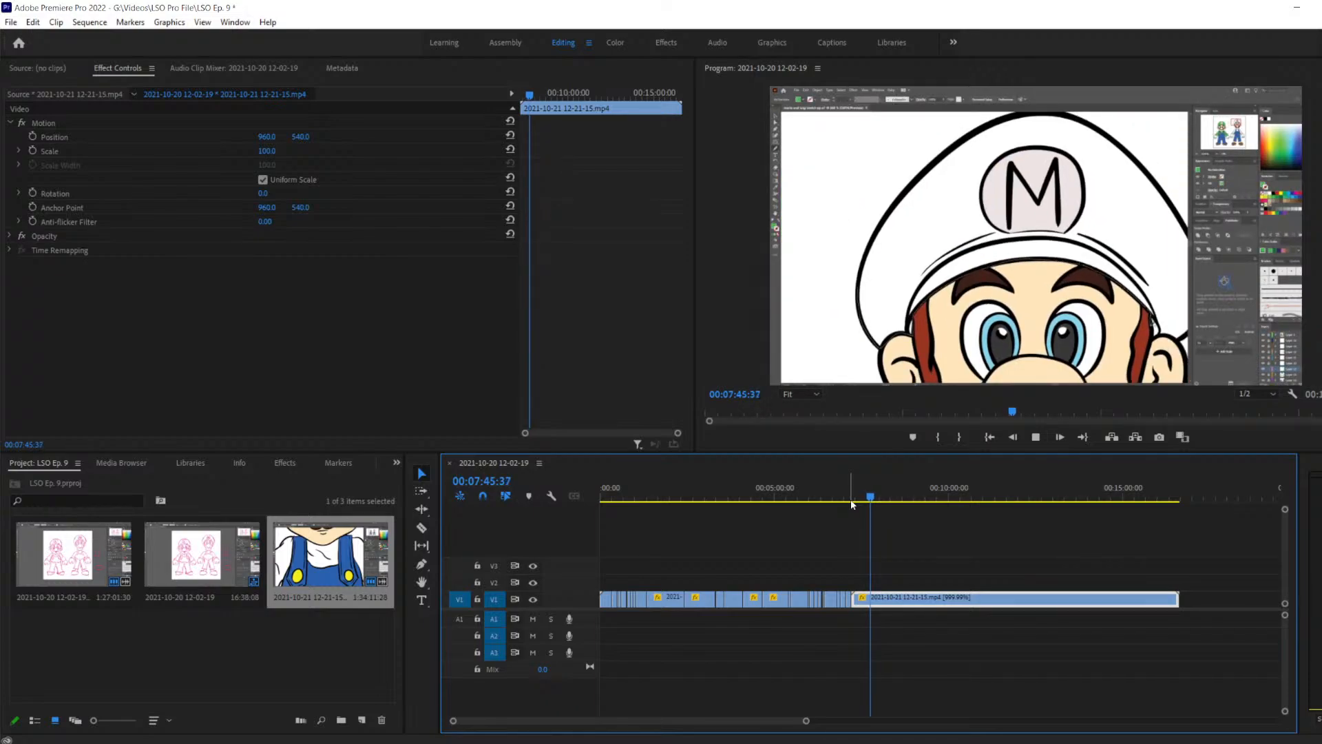
pyautogui.press('space')
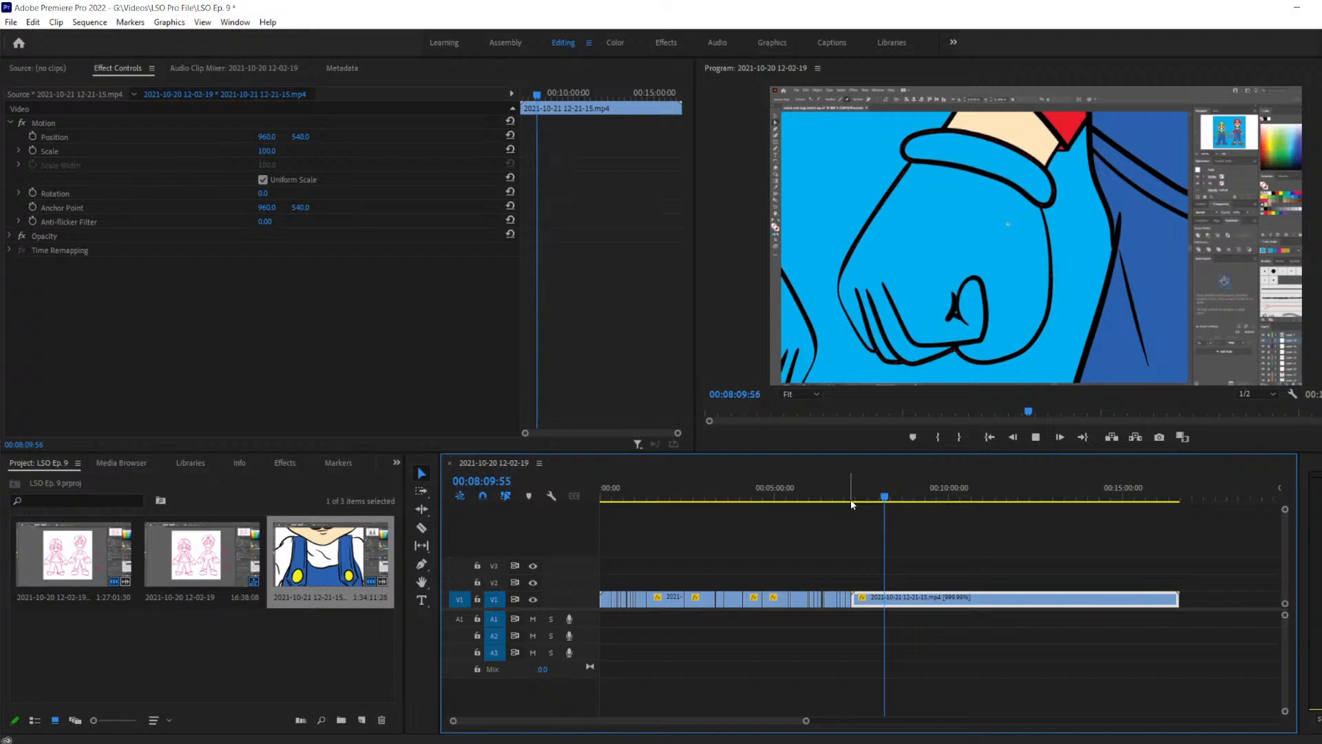
# Replay across the 00:07:12:59 join, sample the coloring footage from 00:07:35:04, and play up to the gloved hands at 00:08:10:12
pyautogui.click(852, 503)
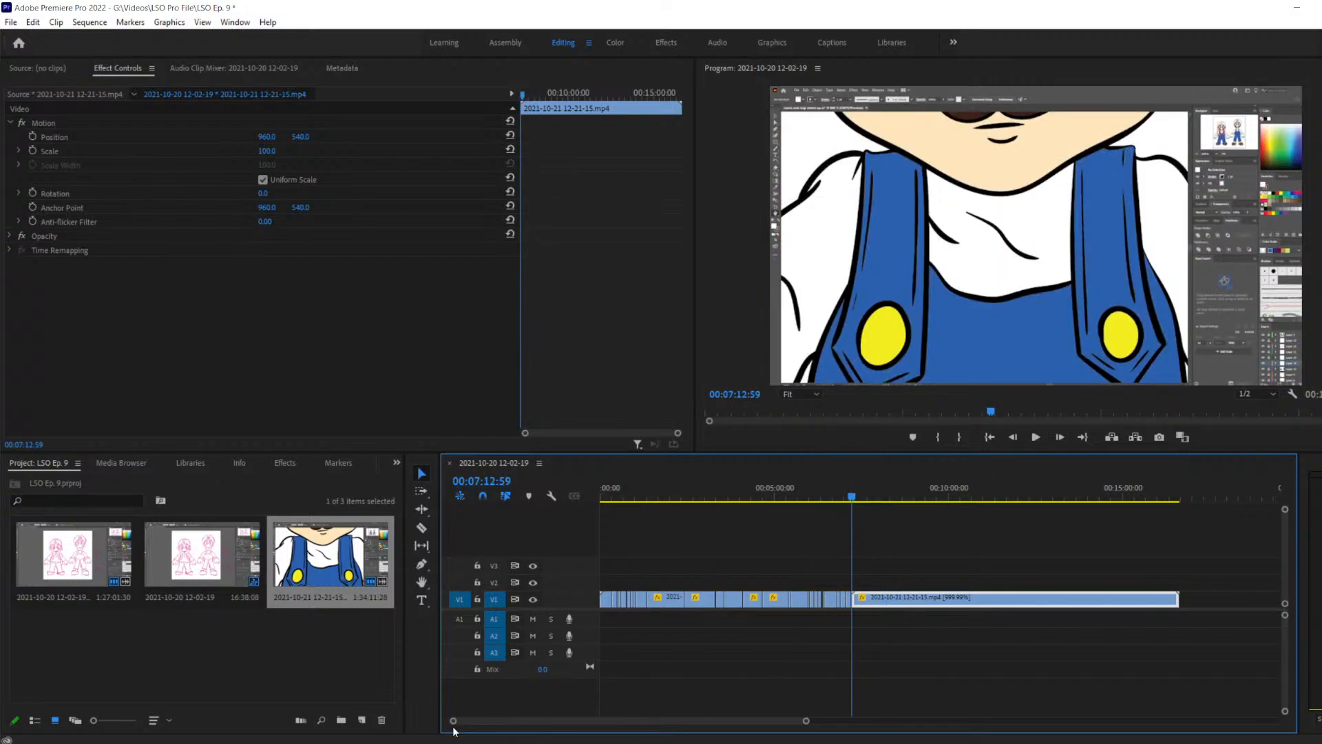
pyautogui.moveTo(453, 721); pyautogui.dragTo(583, 719)
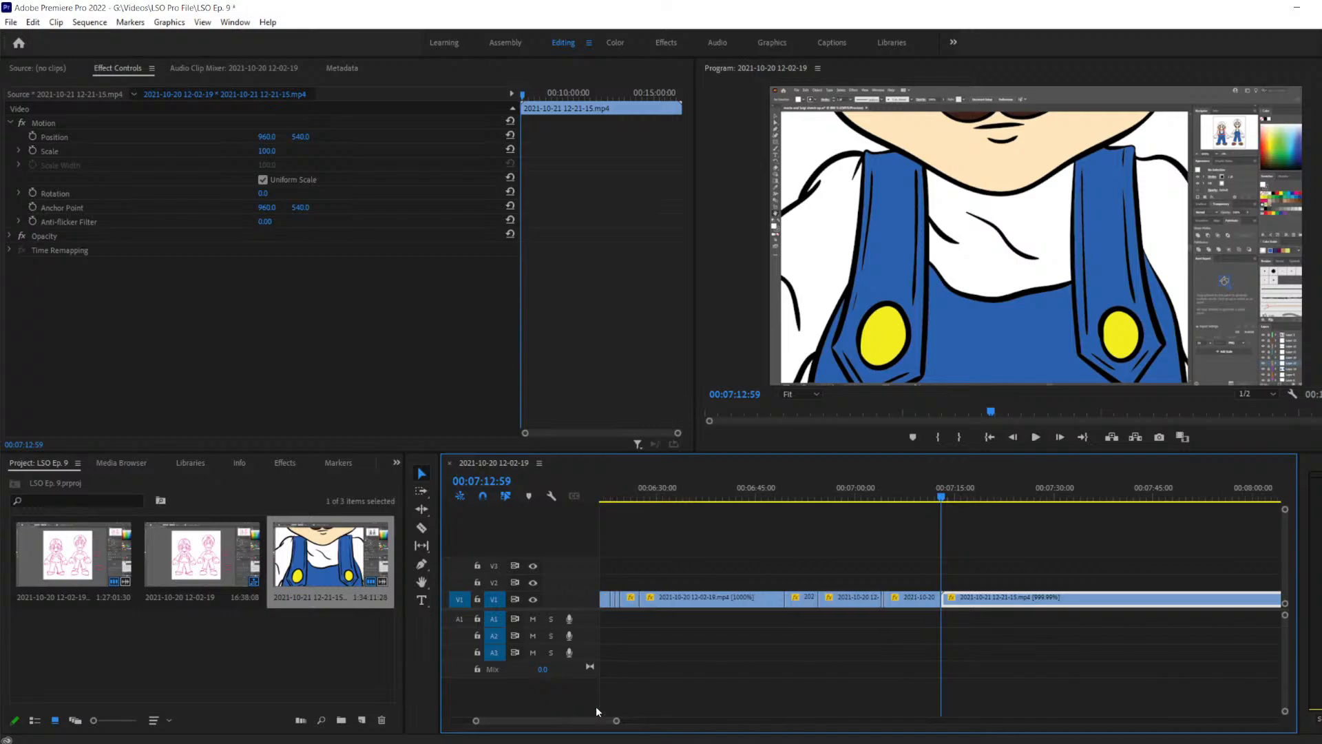
pyautogui.moveTo(939, 497)
pyautogui.mouseDown()
pyautogui.moveTo(962, 496)
pyautogui.moveTo(926, 498)
pyautogui.mouseUp()
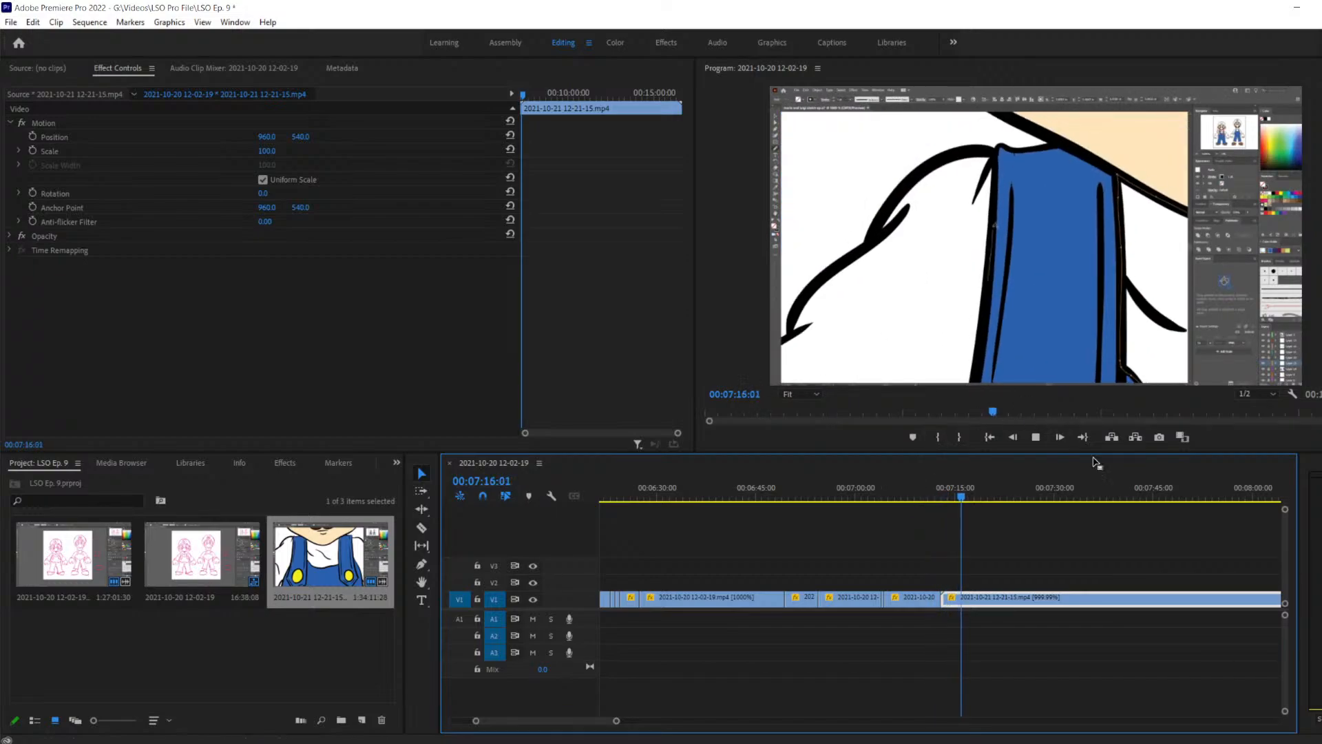
pyautogui.click(1088, 491)
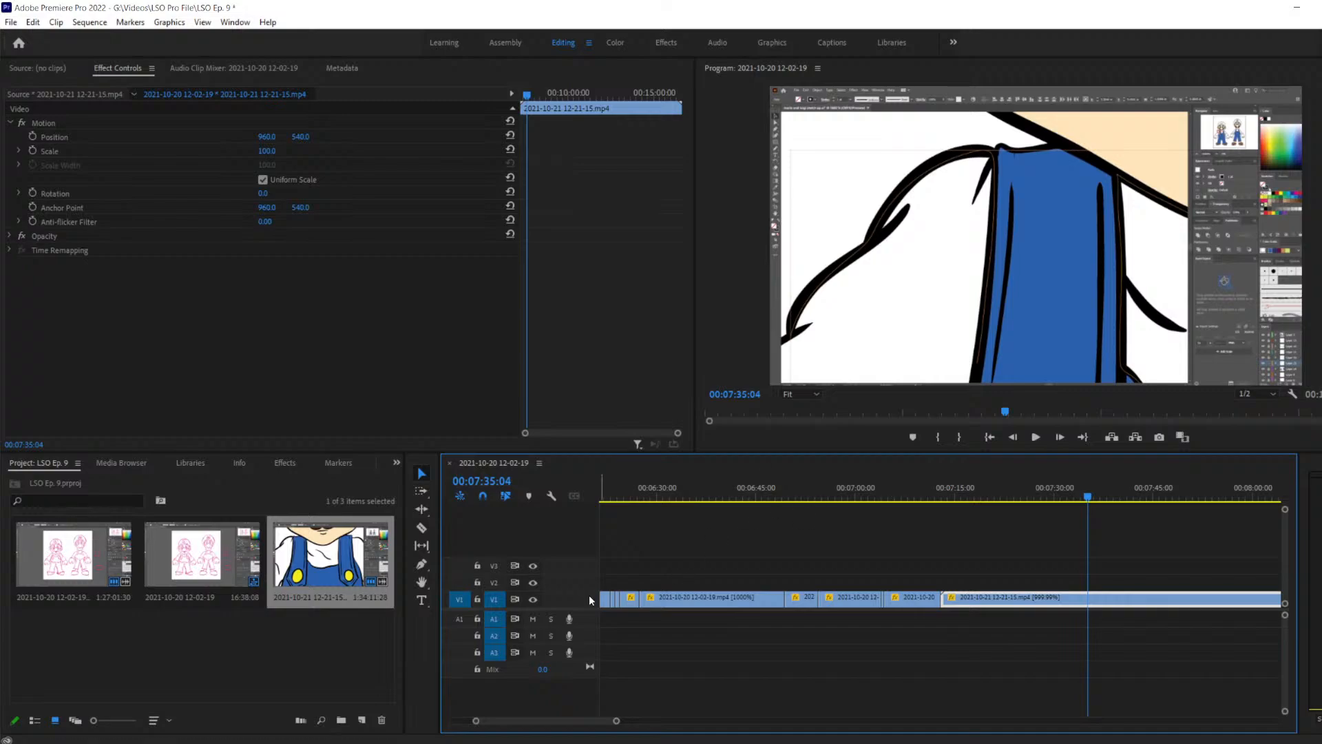
pyautogui.press('space')
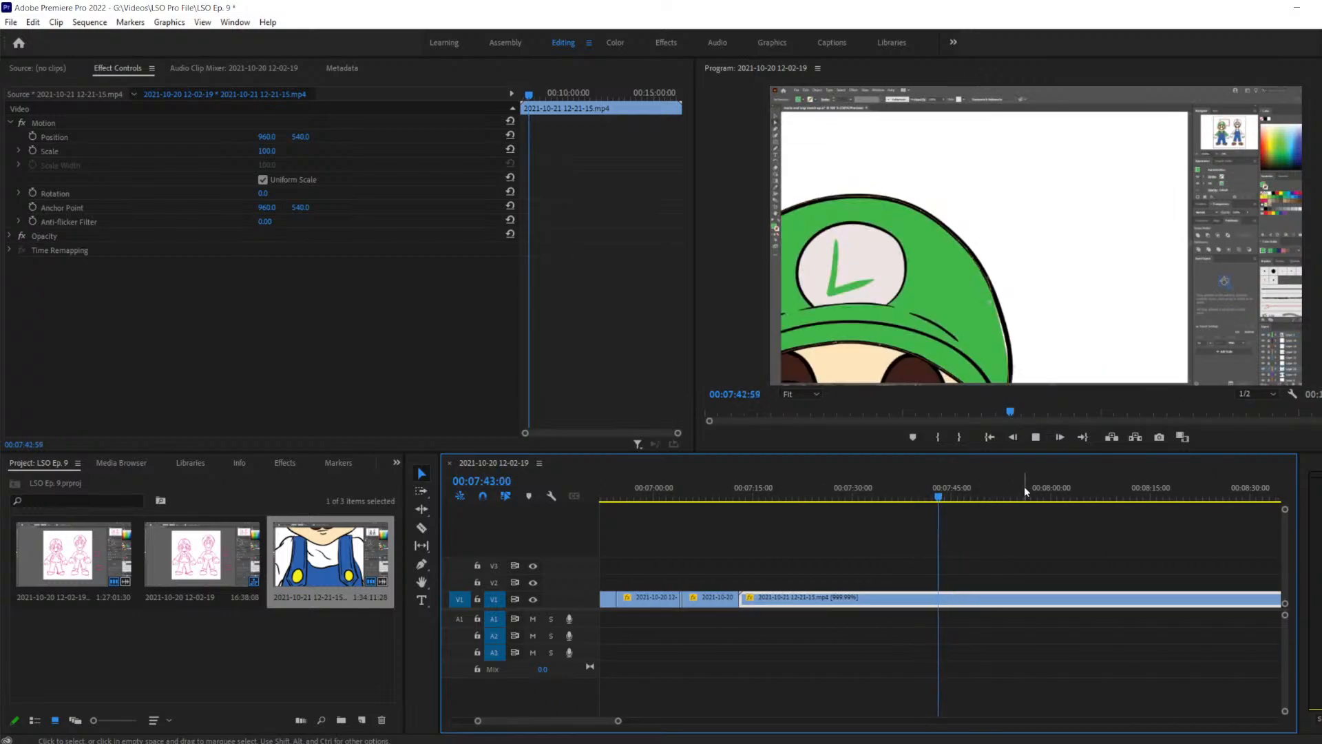
pyautogui.click(990, 493)
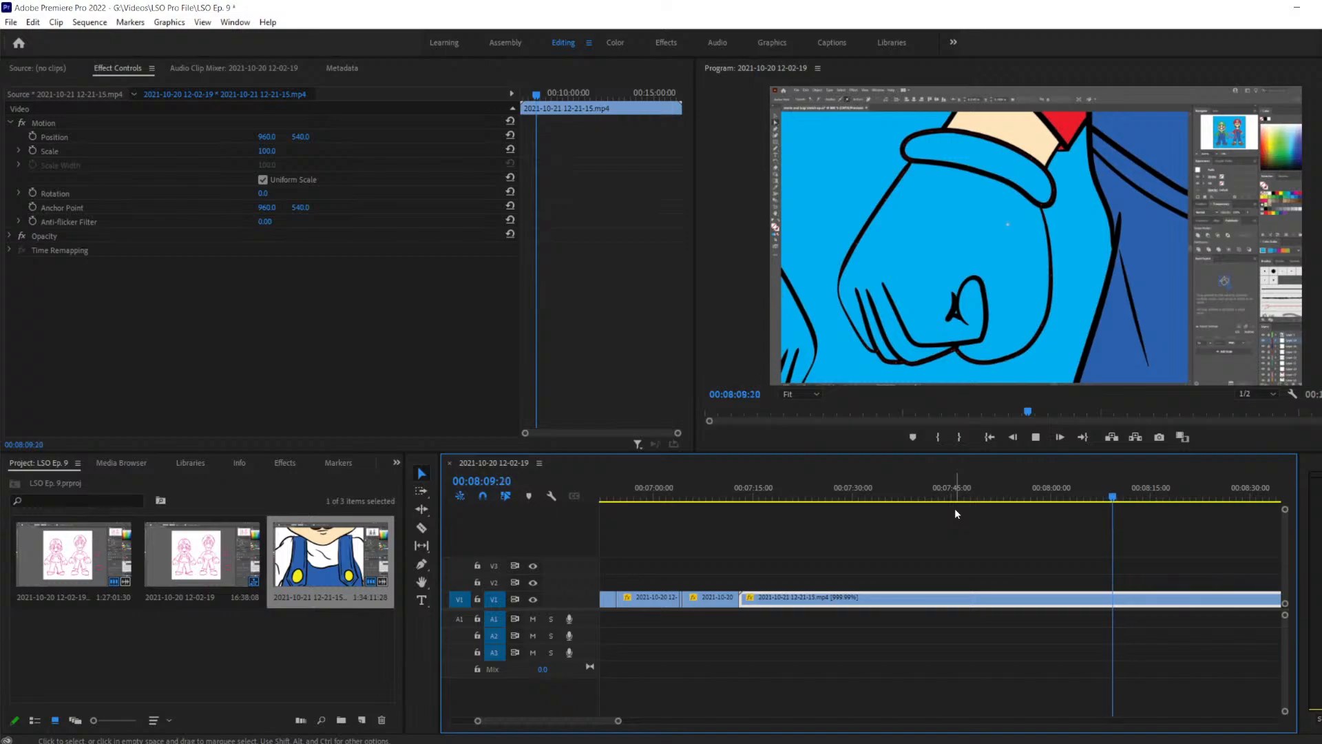
pyautogui.press('space')
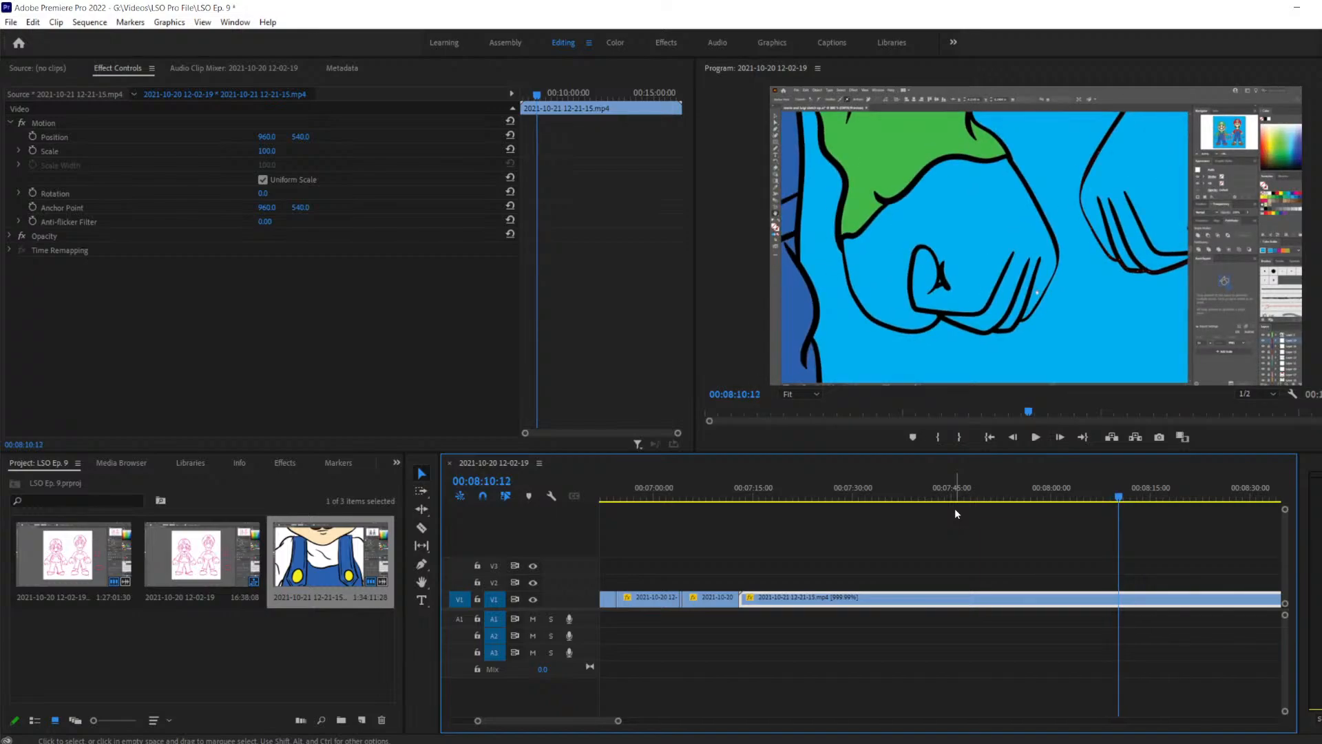
pyautogui.press('Left')
pyautogui.press('Left')
pyautogui.press('Left')
pyautogui.press('Left')
pyautogui.press('Left')
pyautogui.press('Left')
pyautogui.press('Left')
pyautogui.press('Left')
pyautogui.press('Left')
pyautogui.press('Left')
pyautogui.press('Left')
pyautogui.press('Left')
pyautogui.press('Left')
pyautogui.press('Left')
pyautogui.press('Left')
pyautogui.press('Left')
pyautogui.press('Left')
pyautogui.press('Left')
pyautogui.press('Left')
pyautogui.press('Left')
pyautogui.press('Left')
pyautogui.press('Left')
pyautogui.press('Left')
pyautogui.press('Left')
pyautogui.press('Left')
pyautogui.press('Left')
pyautogui.press('Left')
pyautogui.press('Left')
pyautogui.press('Left')
pyautogui.press('Left')
pyautogui.press('Left')
pyautogui.press('Left')
pyautogui.press('Left')
pyautogui.press('Left')
pyautogui.press('Left')
pyautogui.press('Left')
pyautogui.press('Left')
pyautogui.press('Left')
pyautogui.press('Left')
pyautogui.press('Left')
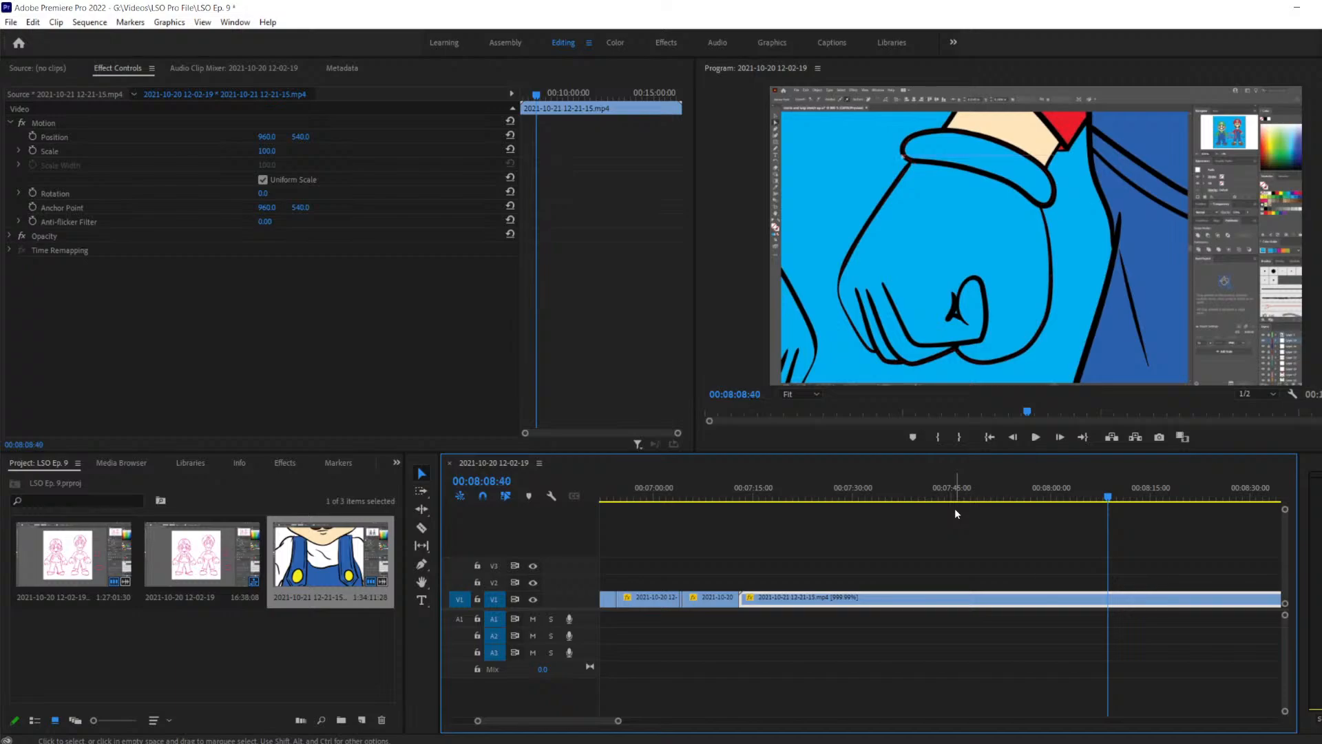
pyautogui.press('Right')
pyautogui.press('Right')
pyautogui.press('Right')
pyautogui.press('Right')
pyautogui.press('c')
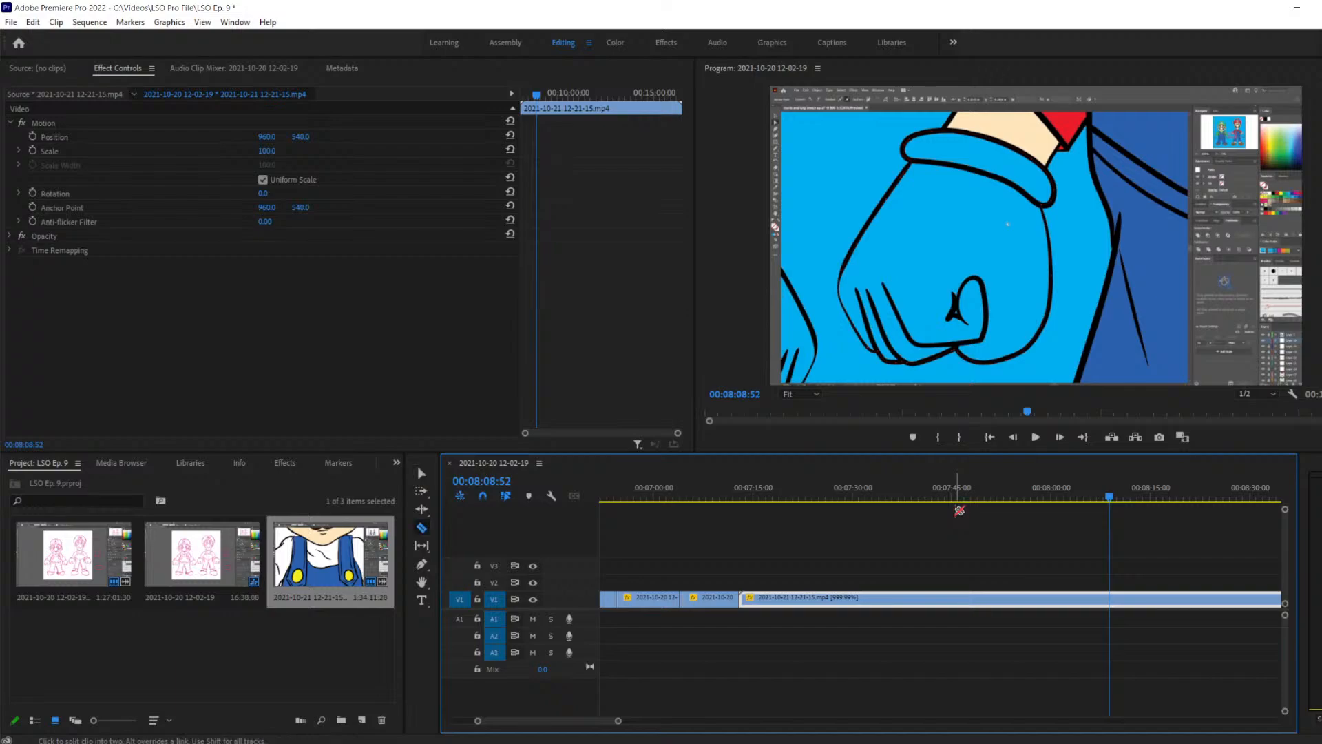
pyautogui.click(1109, 592)
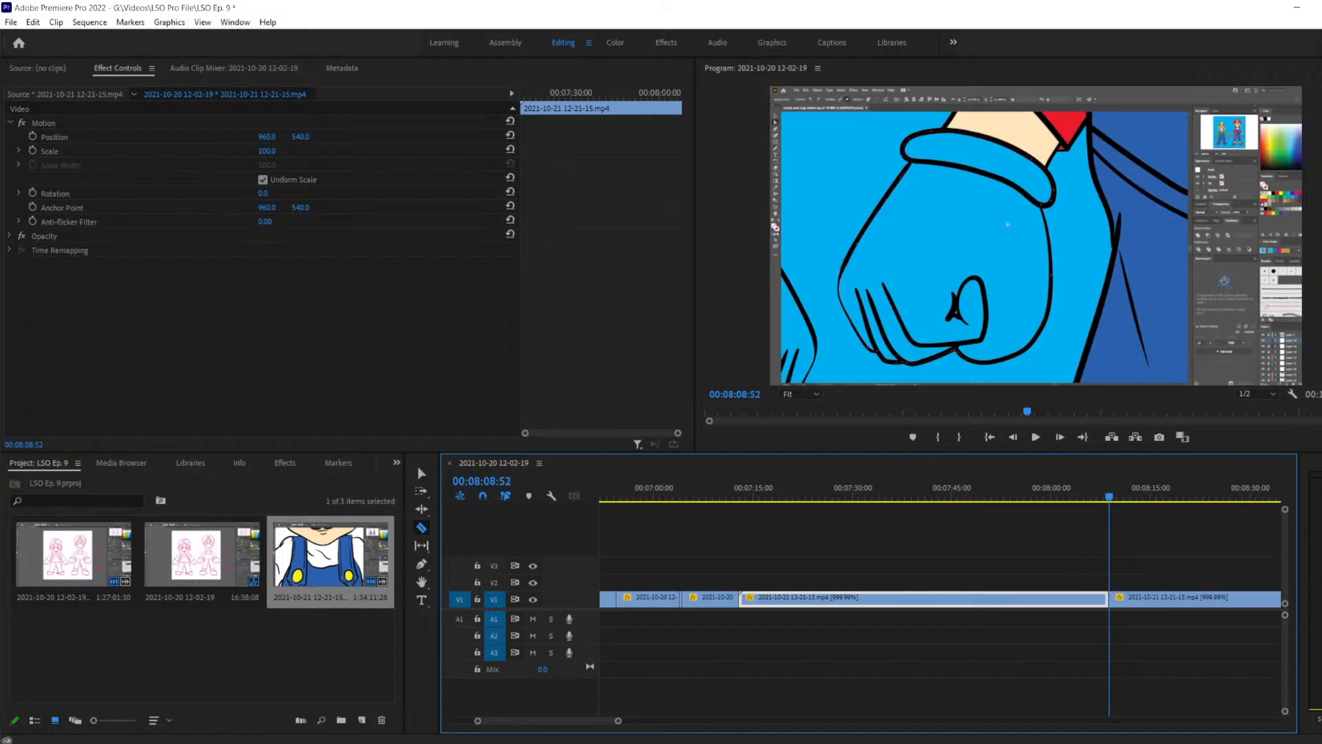
# Find the end of the idle gloved-hand section and cut the V1 clip again at 00:08:10:00
pyautogui.press('Right')
pyautogui.press('Right')
pyautogui.press('Right')
pyautogui.press('Right')
pyautogui.press('Right')
pyautogui.press('Right')
pyautogui.press('Right')
pyautogui.press('Right')
pyautogui.press('Right')
pyautogui.press('Right')
pyautogui.press('Right')
pyautogui.press('Right')
pyautogui.press('Right')
pyautogui.press('Right')
pyautogui.press('Right')
pyautogui.press('Right')
pyautogui.press('Right')
pyautogui.press('Right')
pyautogui.press('Right')
pyautogui.press('Right')
pyautogui.press('Right')
pyautogui.press('Right')
pyautogui.press('Right')
pyautogui.press('Right')
pyautogui.press('Right')
pyautogui.press('Right')
pyautogui.press('Right')
pyautogui.press('Right')
pyautogui.press('Right')
pyautogui.press('Right')
pyautogui.press('Right')
pyautogui.press('Left')
pyautogui.press('Left')
pyautogui.press('Left')
pyautogui.press('Left')
pyautogui.press('Left')
pyautogui.press('Left')
pyautogui.press('Left')
pyautogui.press('Left')
pyautogui.press('Left')
pyautogui.press('Left')
pyautogui.press('Left')
pyautogui.press('Left')
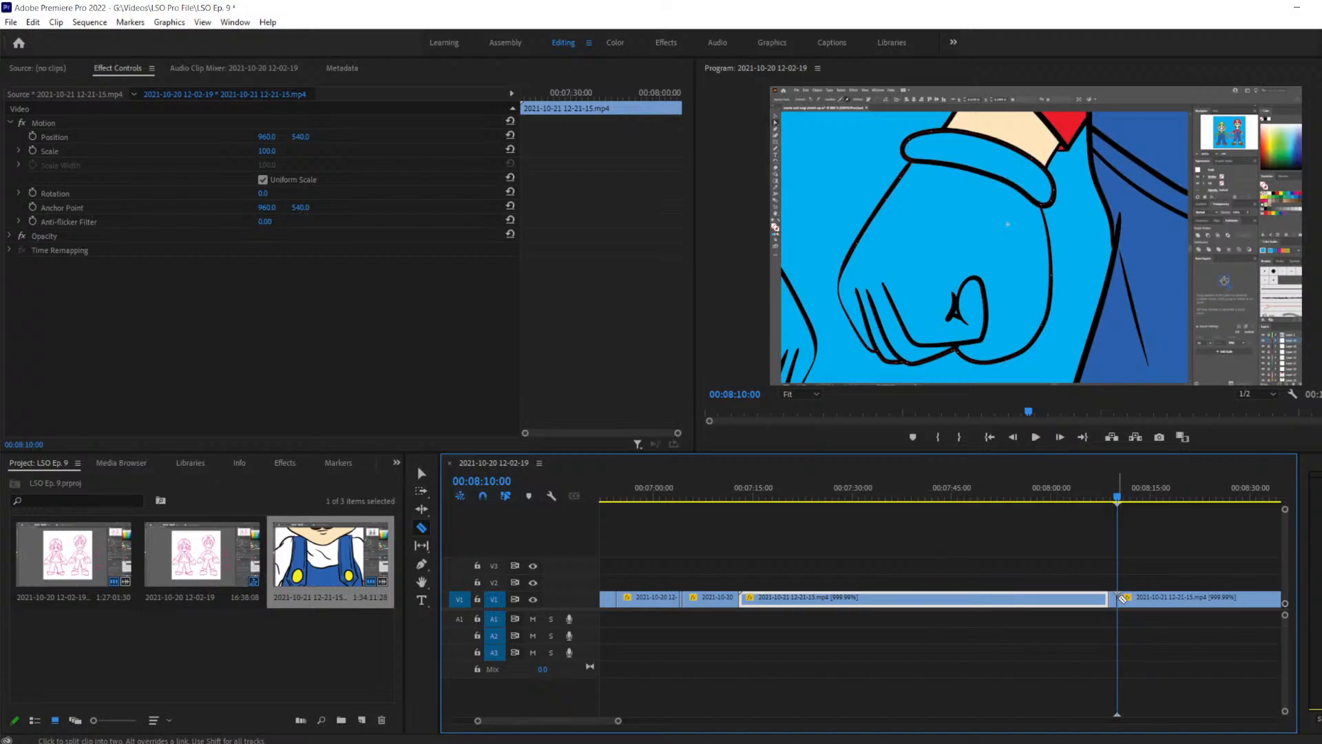
# Delete the short V1 segment between 00:08:08:52 and 00:08:10:00 and move the following clip back to close the gap
pyautogui.press('v')
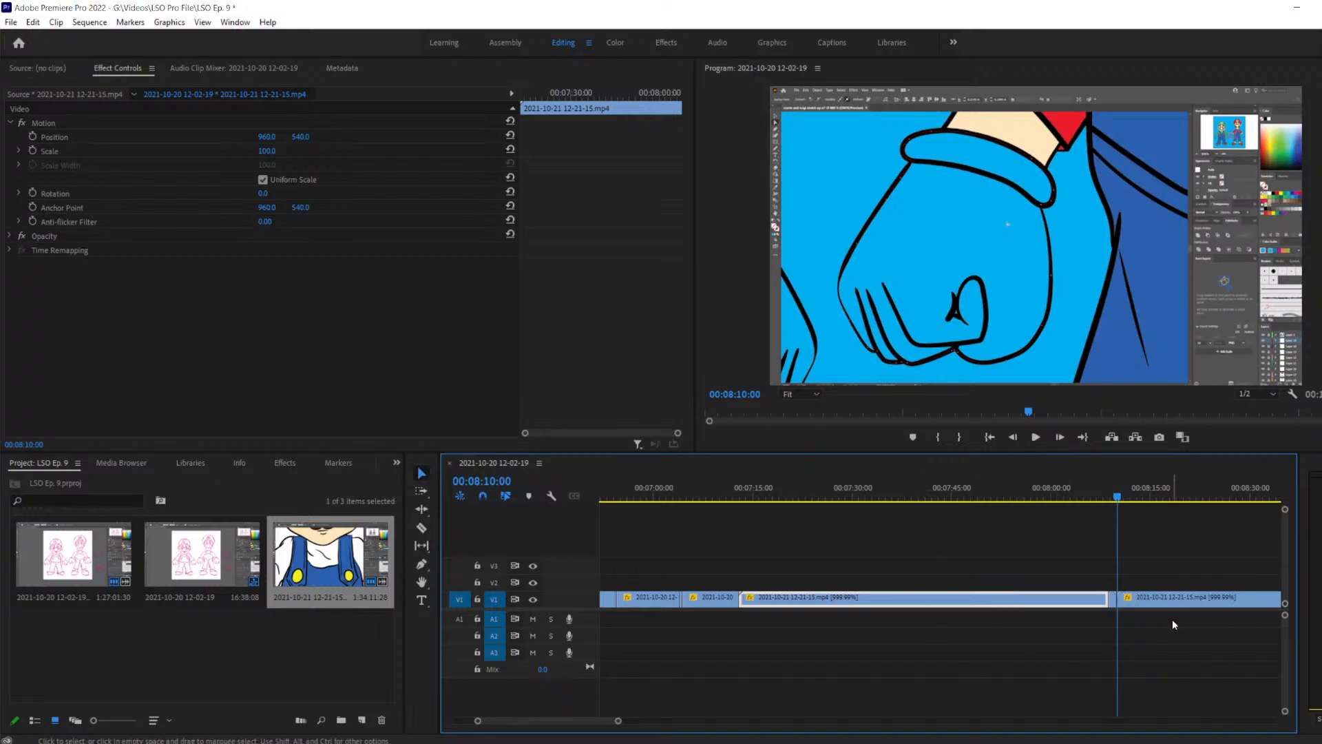
pyautogui.click(1110, 596)
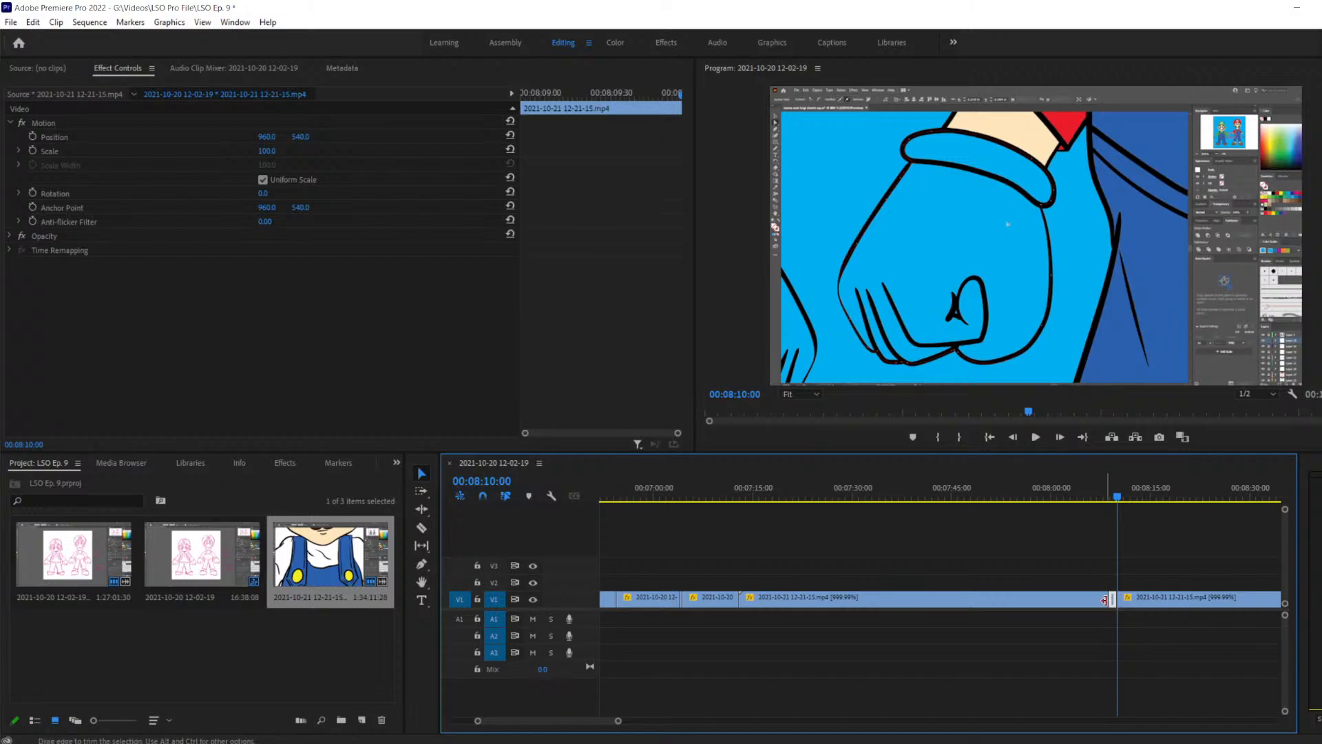
pyautogui.moveTo(1182, 531); pyautogui.dragTo(1186, 645)
pyautogui.moveTo(1192, 600); pyautogui.dragTo(1184, 602)
# Play through the coloring footage after the 00:08:08:52 join and cut the V1 clip at 00:08:43:26, where the face work goes idle
pyautogui.click(1094, 498)
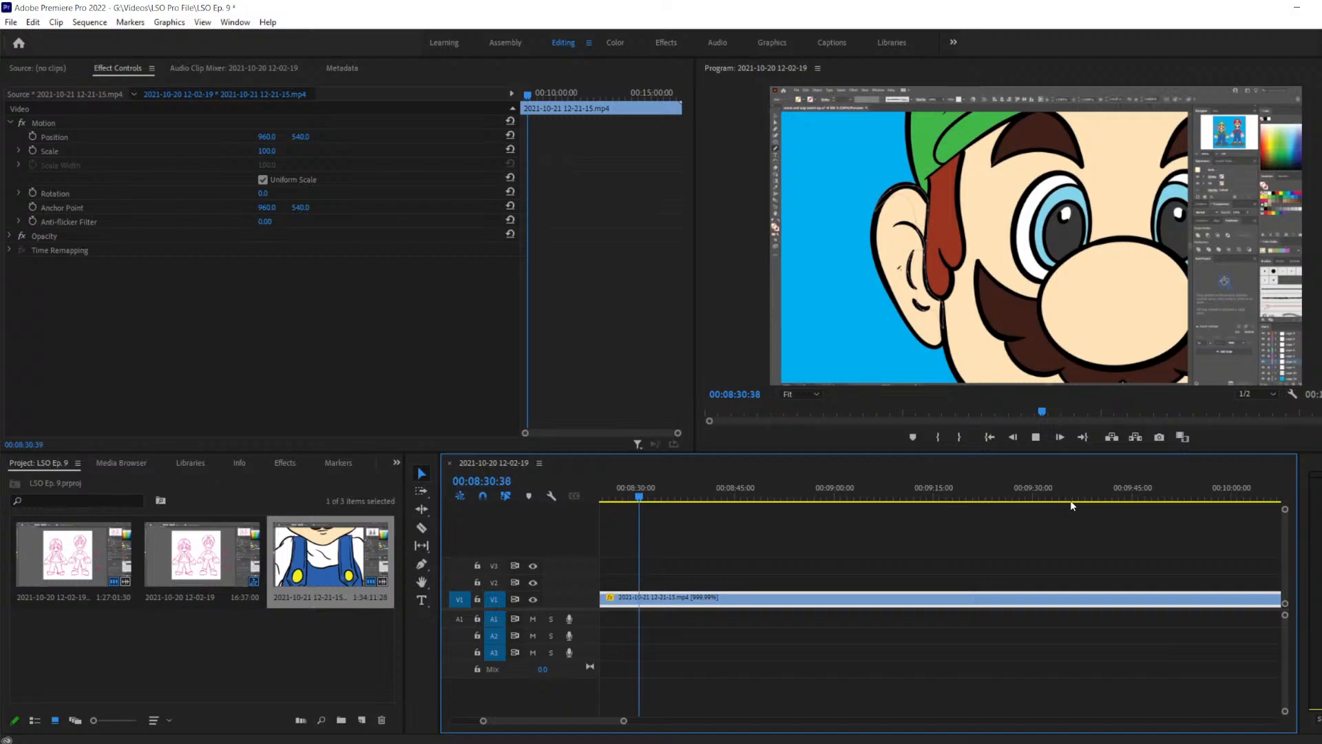
pyautogui.press('space')
pyautogui.press('space')
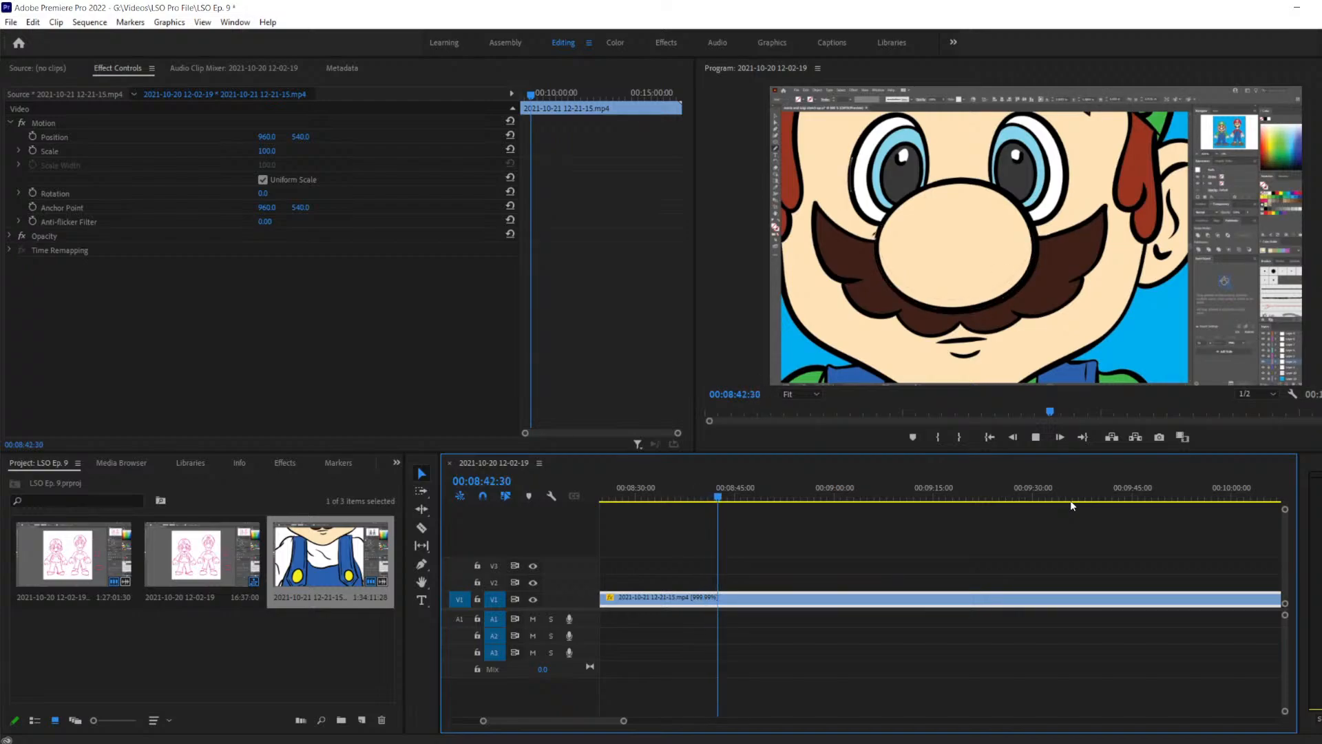
pyautogui.press('space')
pyautogui.press('Left')
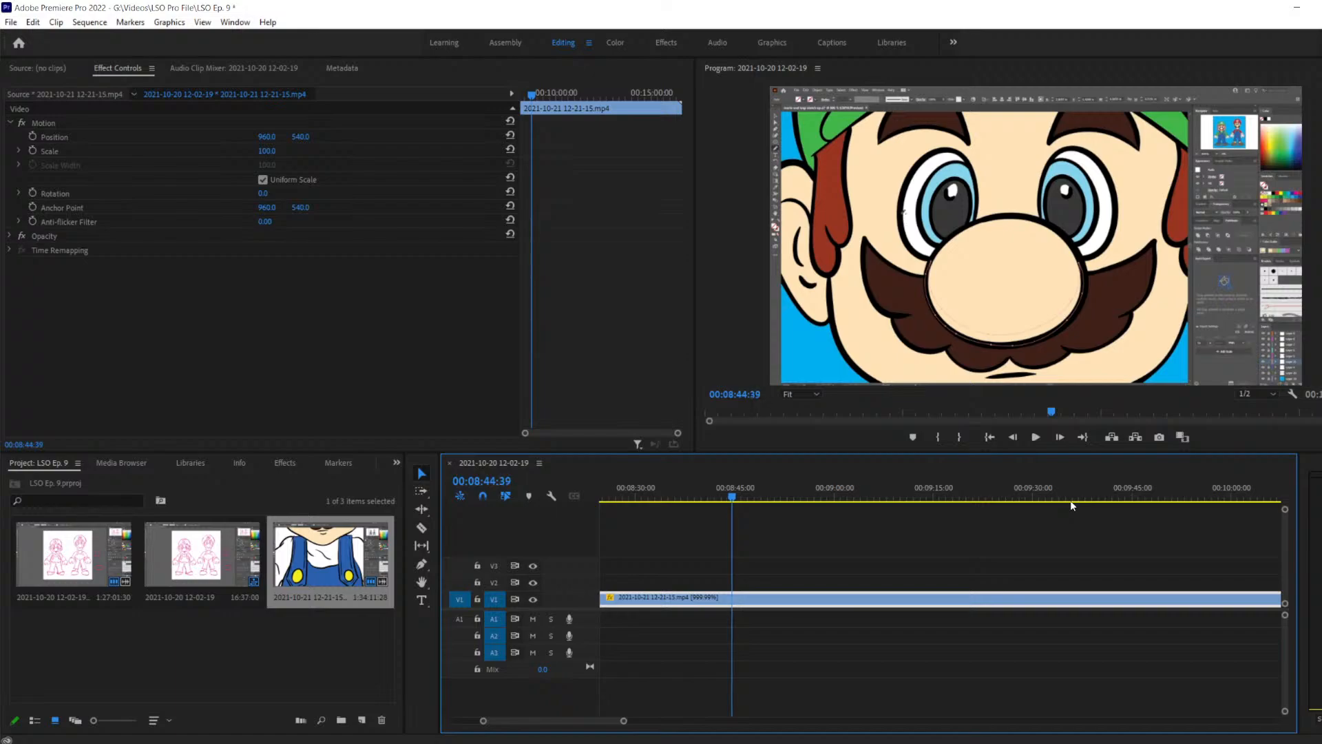
pyautogui.press('Left')
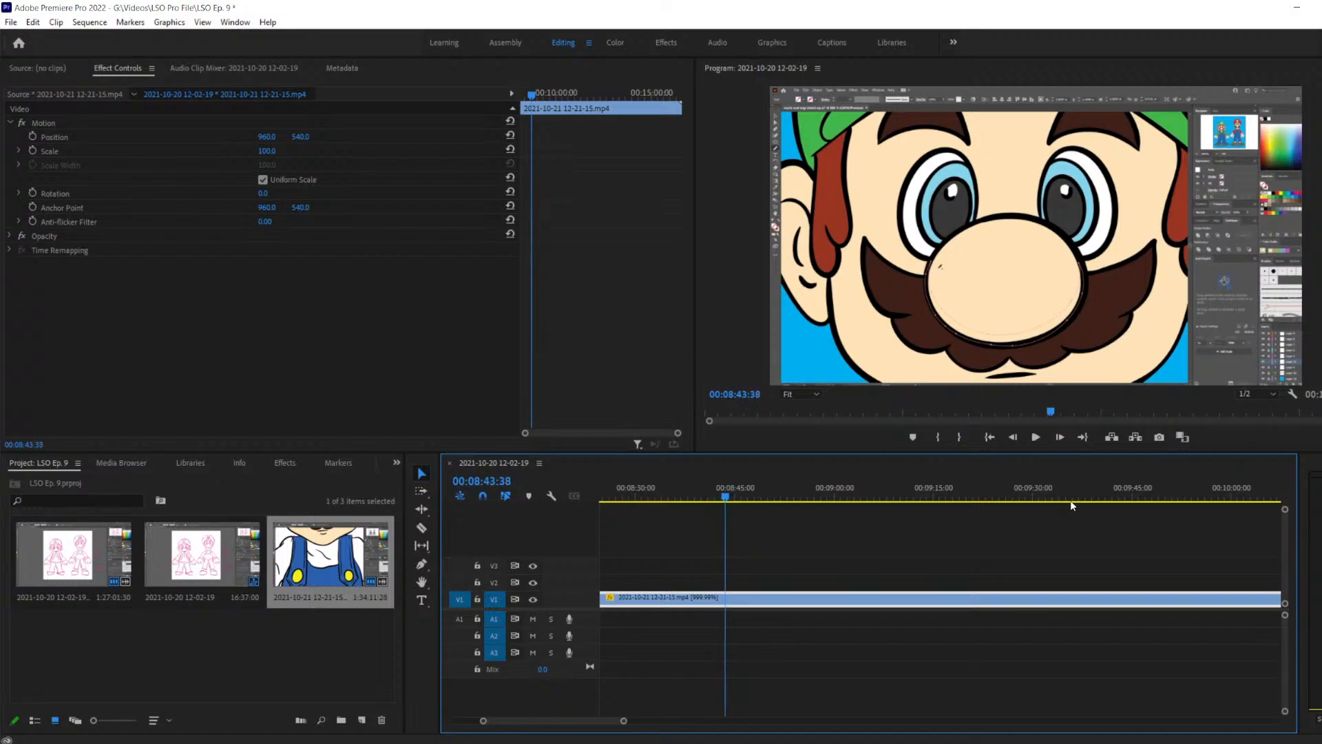
pyautogui.press('Right')
pyautogui.press('Right')
pyautogui.press('Right')
pyautogui.press('Right')
pyautogui.press('Left')
pyautogui.press('Left')
pyautogui.press('Left')
pyautogui.press('c')
pyautogui.scroll(-1, 819, 577)
pyautogui.click(704, 598)
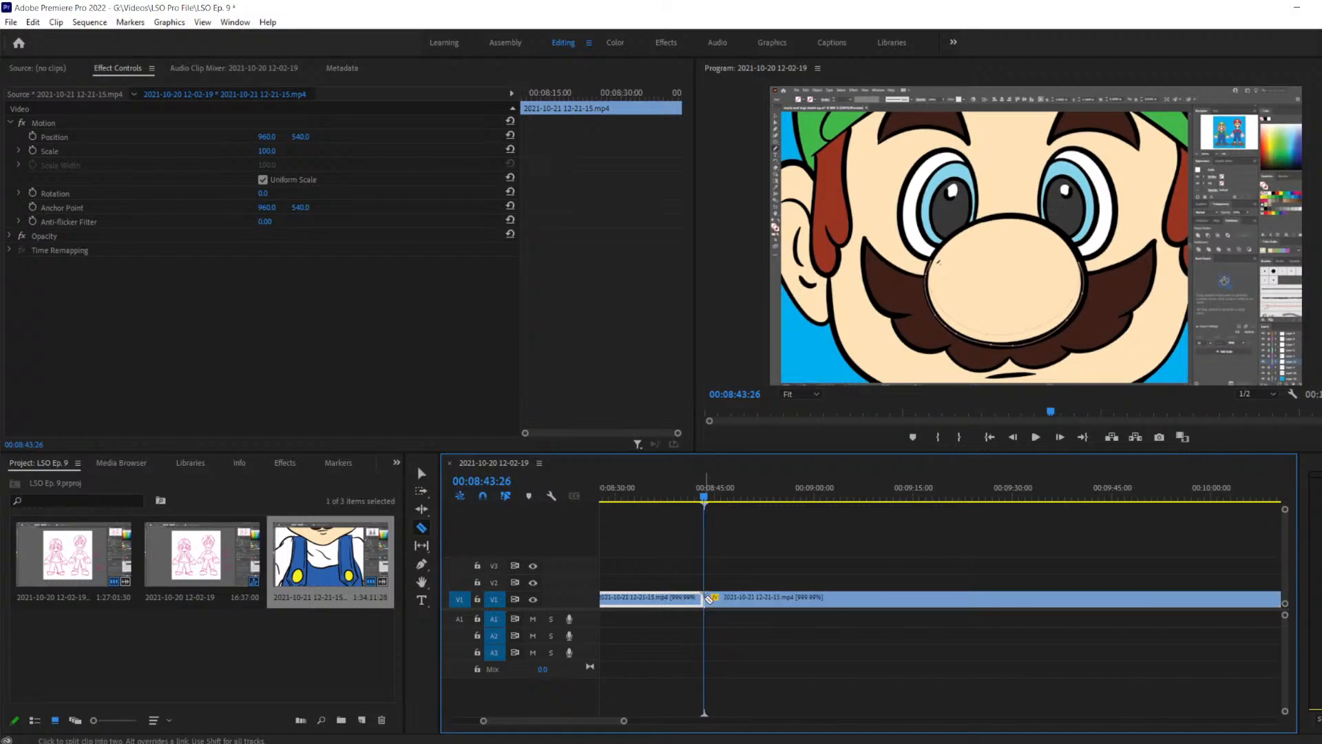
# Step forward through the idle face footage and cut the V1 clip again at 00:08:44:44
pyautogui.press('Right')
pyautogui.press('Right')
pyautogui.press('Right')
pyautogui.press('Right')
pyautogui.press('Right')
pyautogui.press('Right')
pyautogui.press('Right')
pyautogui.press('Right')
pyautogui.press('Right')
pyautogui.press('Right')
pyautogui.press('Right')
pyautogui.press('Right')
pyautogui.press('Right')
pyautogui.press('Right')
pyautogui.press('Right')
pyautogui.press('Right')
pyautogui.press('Right')
pyautogui.press('Right')
pyautogui.press('Right')
pyautogui.press('Right')
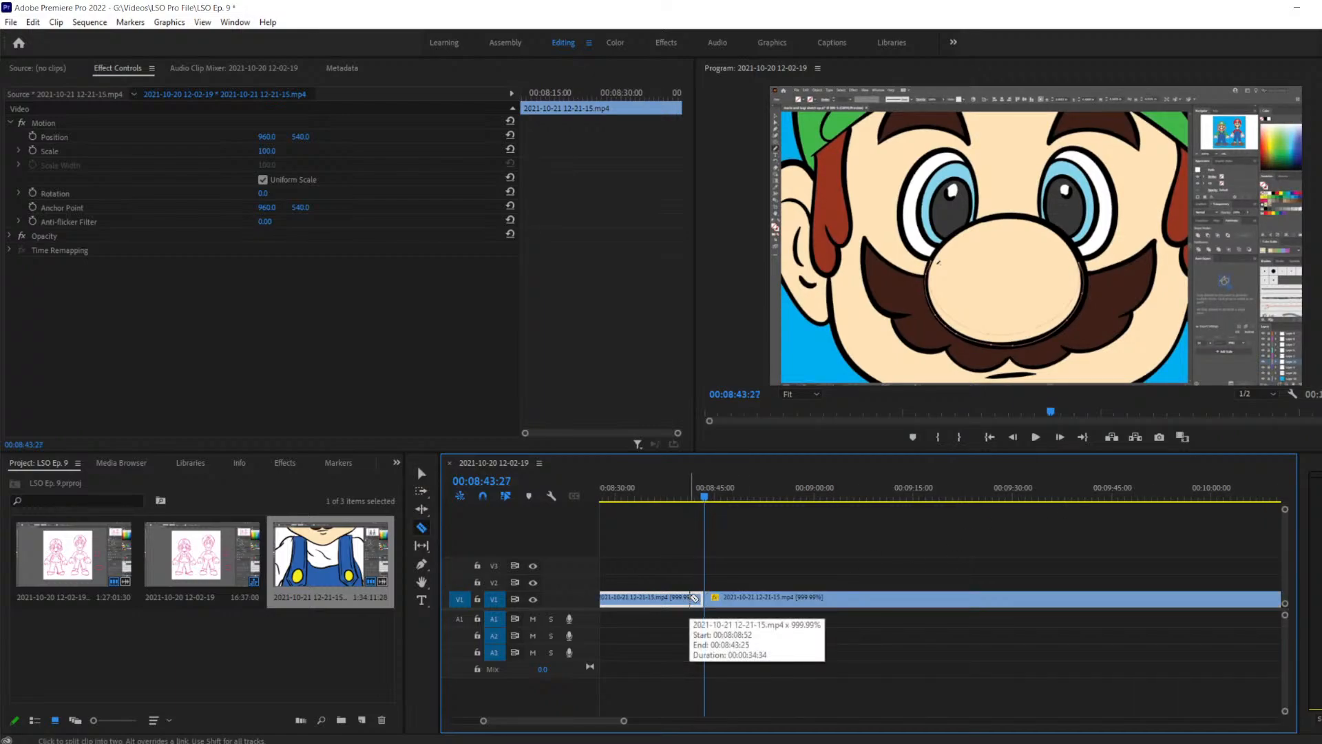
pyautogui.press('Right')
pyautogui.press('Right')
pyautogui.press('Right')
pyautogui.press('Right')
pyautogui.press('Right')
pyautogui.press('Right')
pyautogui.press('Right')
pyautogui.press('Right')
pyautogui.press('Right')
pyautogui.press('Right')
pyautogui.press('Right')
pyautogui.press('Right')
pyautogui.press('Right')
pyautogui.press('Right')
pyautogui.press('Right')
pyautogui.press('Right')
pyautogui.press('Right')
pyautogui.press('Right')
pyautogui.press('Right')
pyautogui.press('Right')
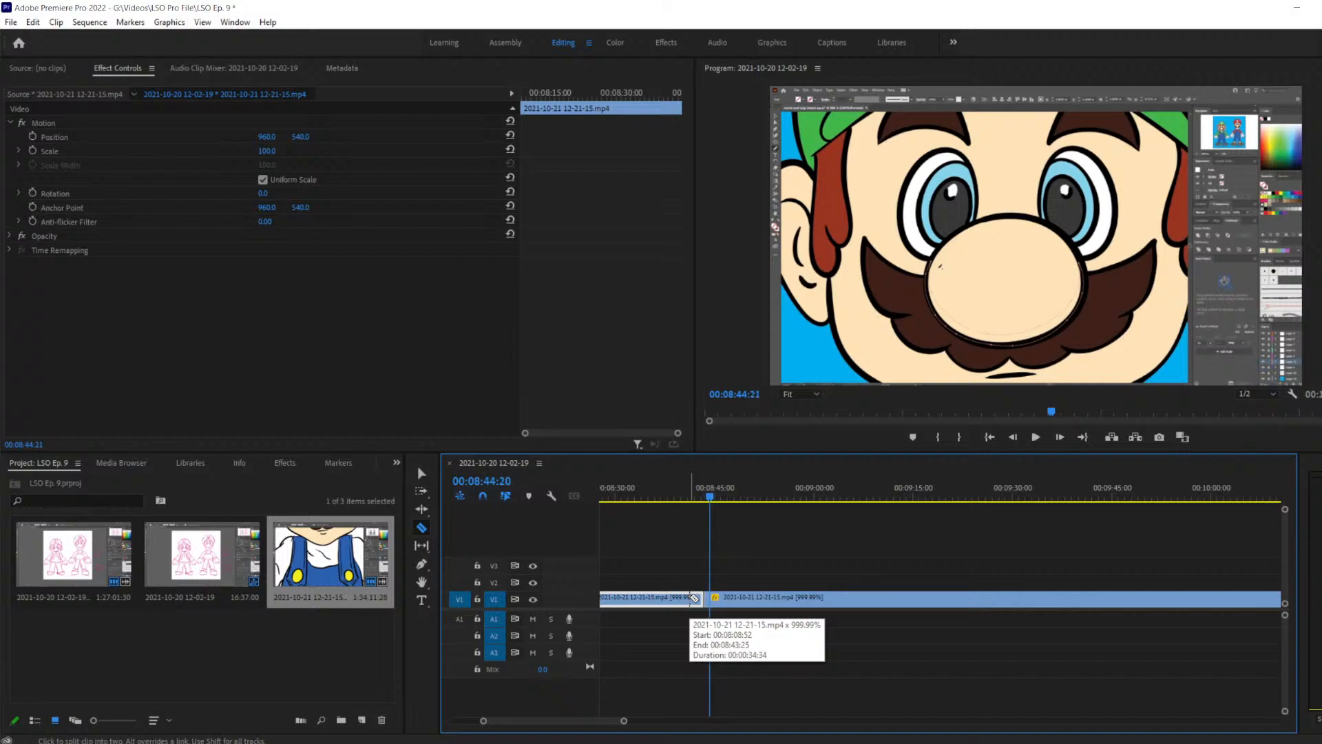
pyautogui.press('Left')
pyautogui.press('Left')
pyautogui.press('Left')
pyautogui.press('Left')
pyautogui.press('Left')
pyautogui.press('Left')
pyautogui.press('Left')
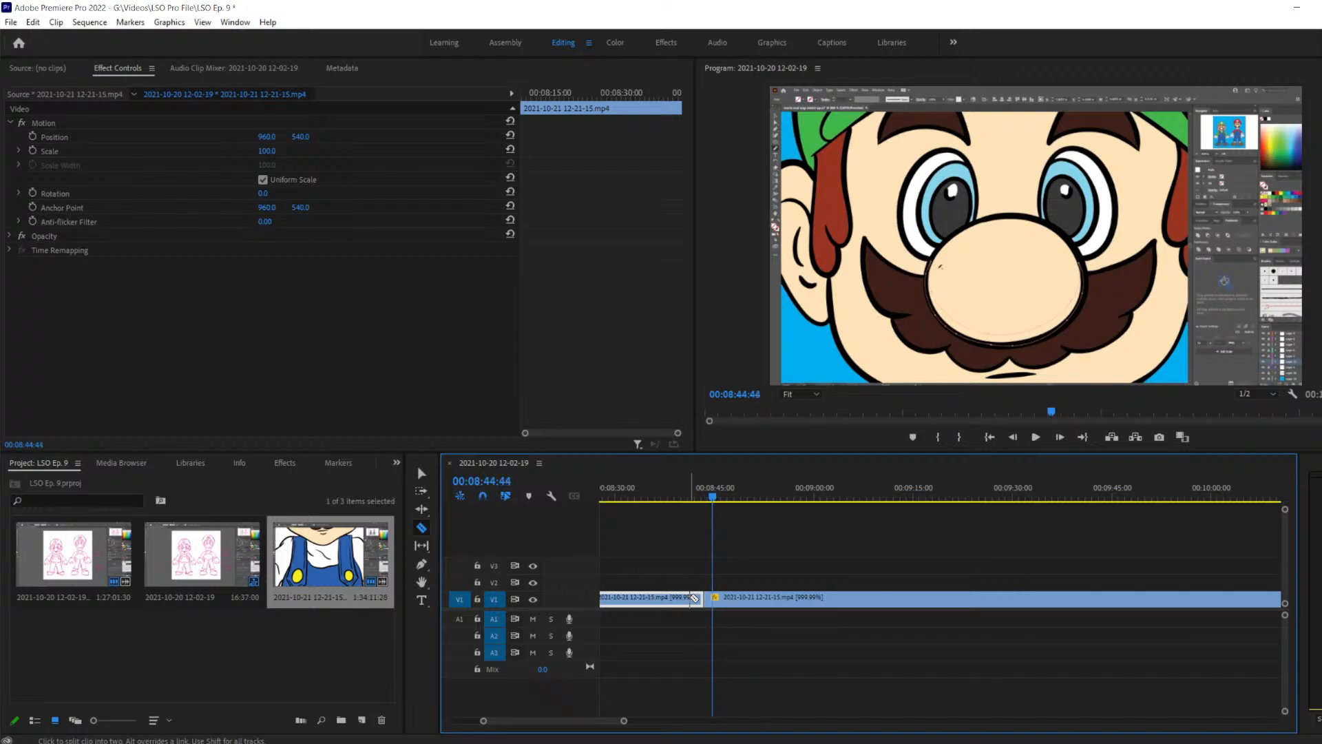
pyautogui.click(712, 597)
# Delete the short V1 segment between the 00:08:43:26 and 00:08:44:44 cuts
pyautogui.press('v')
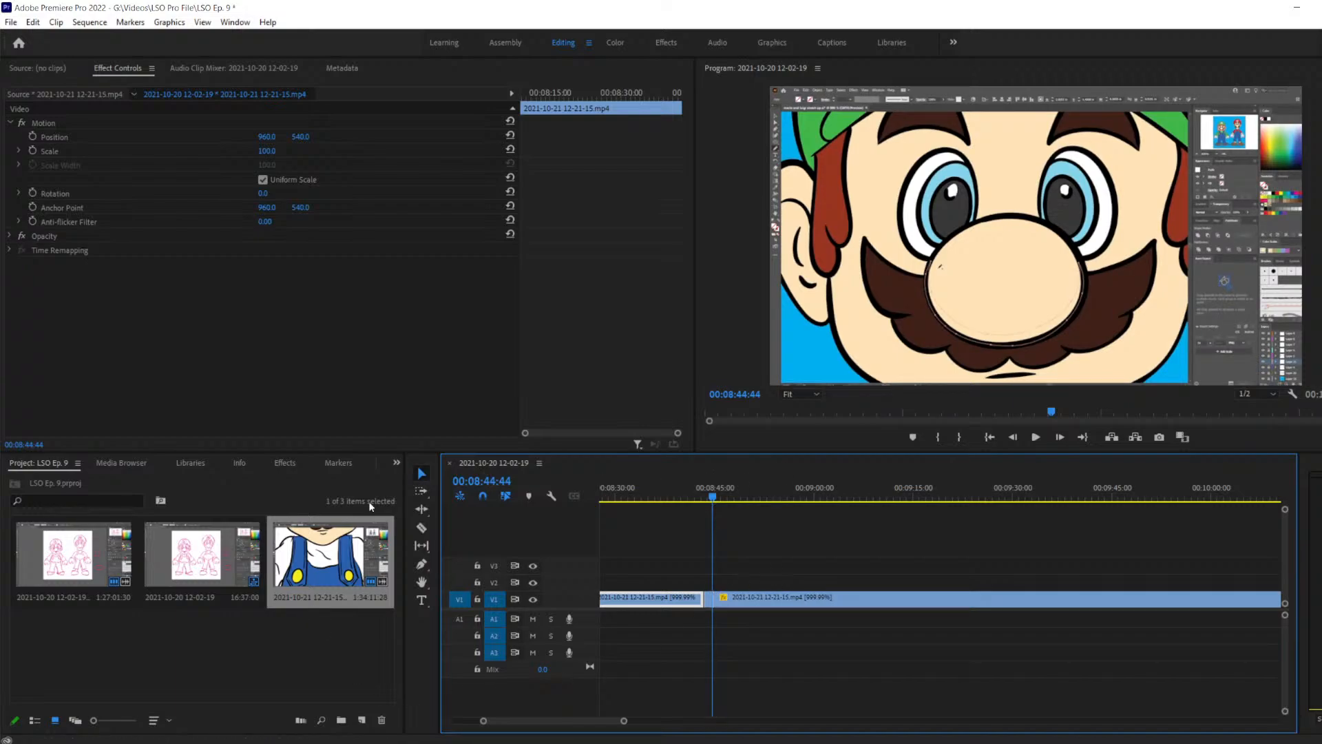
pyautogui.click(708, 596)
pyautogui.press('Delete')
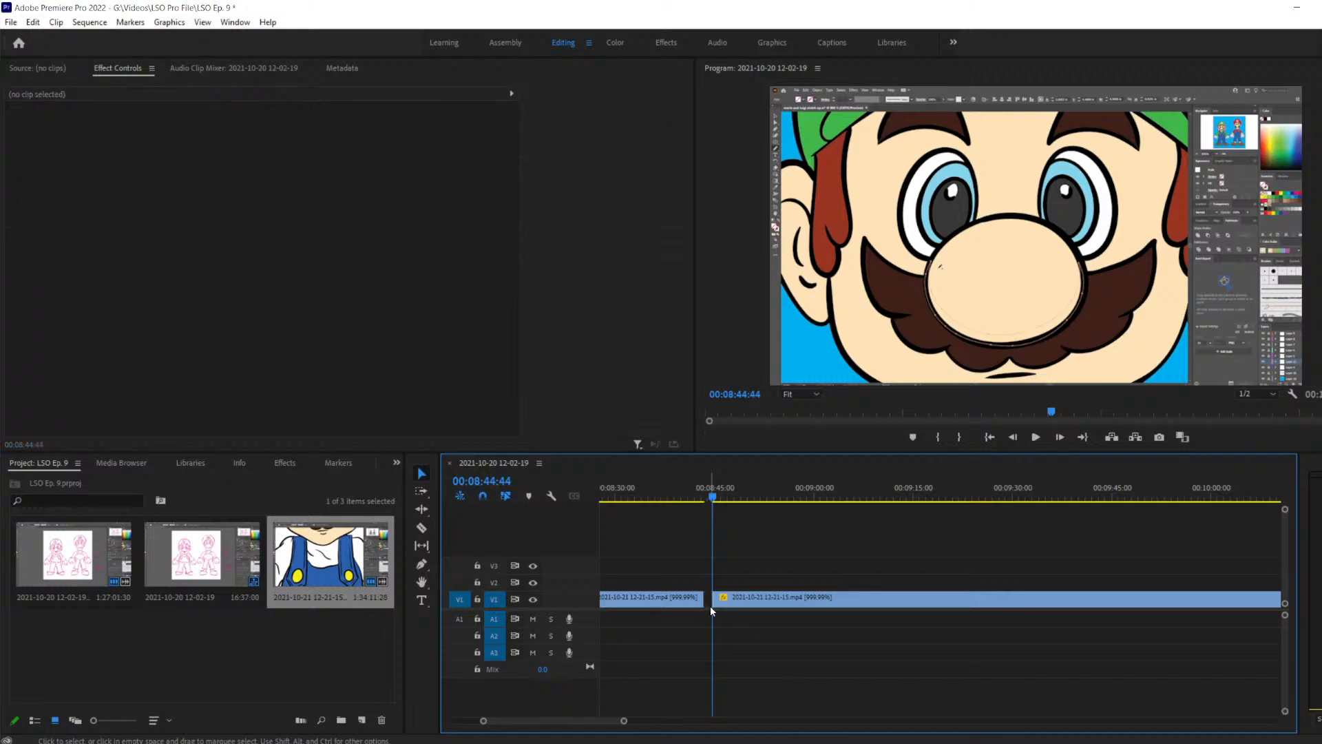
# Move the V1 clip after the gap back to 00:08:43:26 to close it, and play the footage across the join
pyautogui.moveTo(836, 555); pyautogui.dragTo(775, 604)
pyautogui.moveTo(712, 497); pyautogui.dragTo(698, 500)
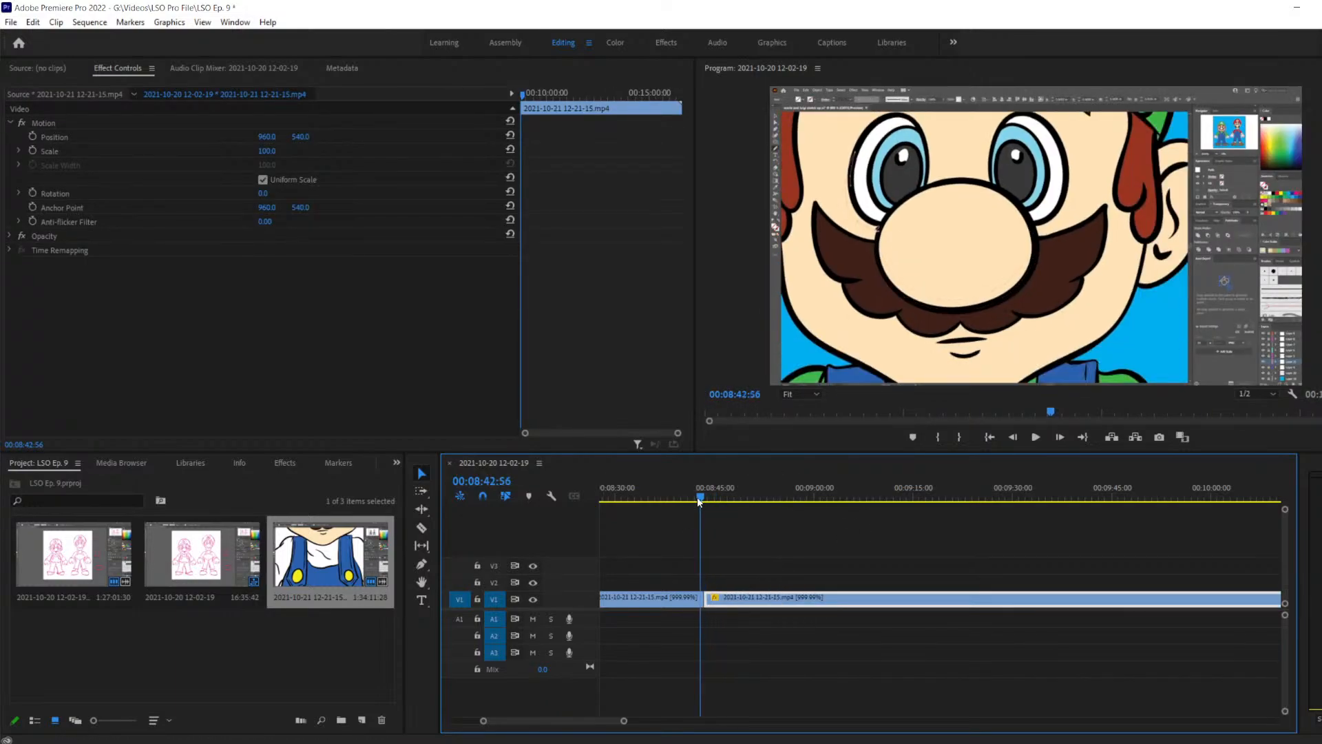
pyautogui.press('space')
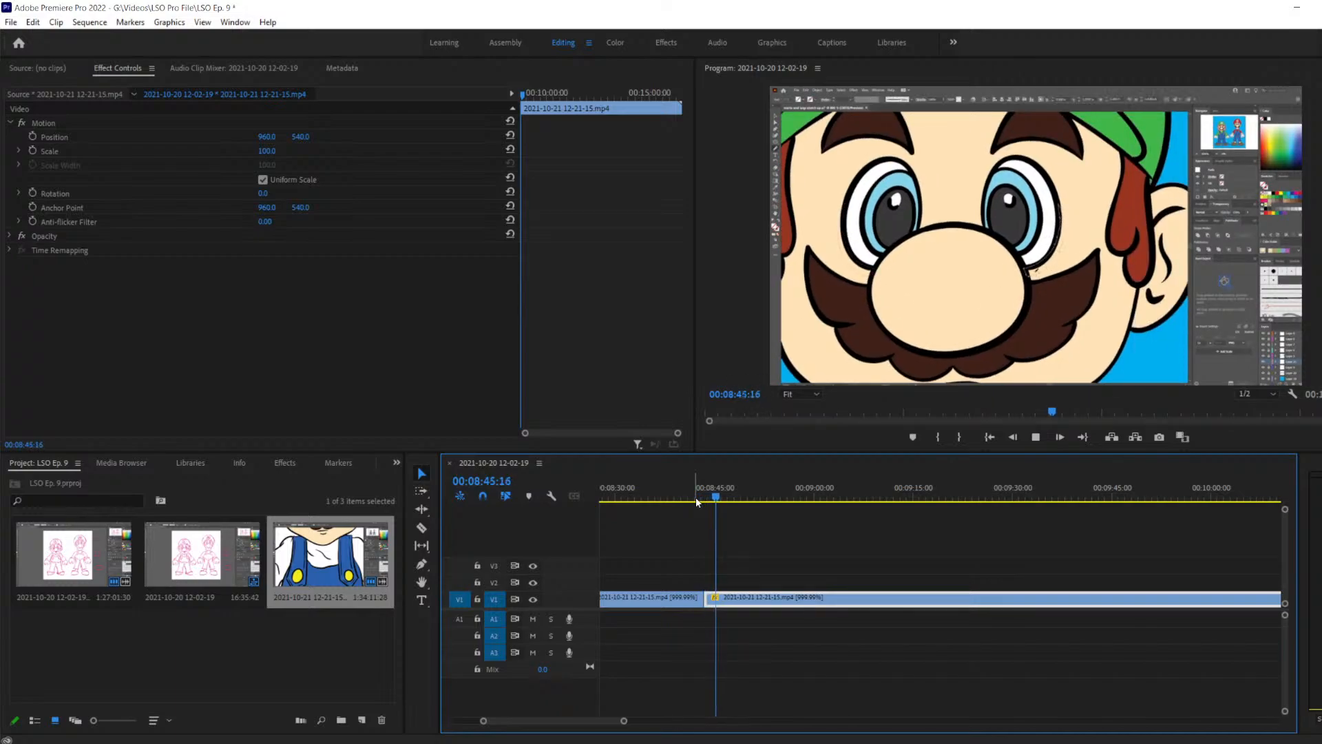
pyautogui.press('space')
pyautogui.press('space')
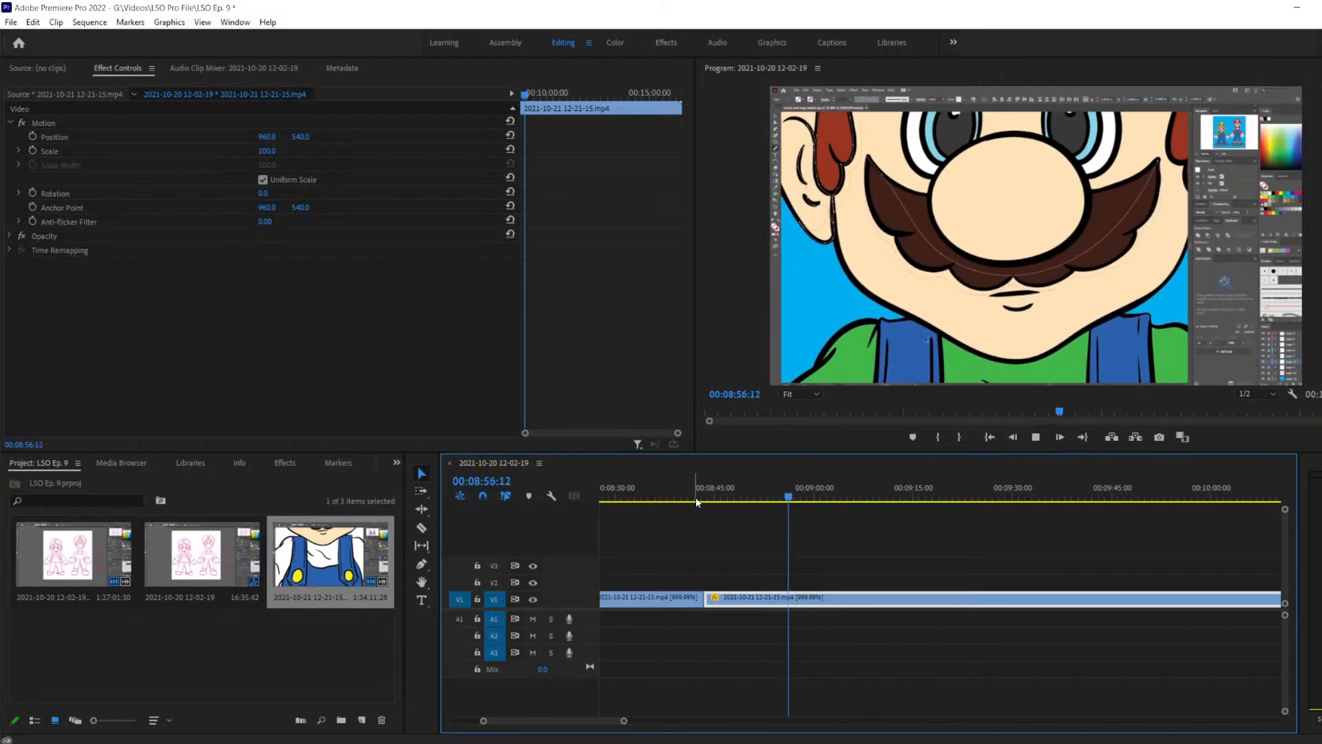
# Step back through the ear and mustache footage to where the work goes idle and cut the V1 clip at 00:08:55:36
pyautogui.press('space')
pyautogui.hotkey('shift', 'Left')
pyautogui.hotkey('shift', 'Left')
pyautogui.hotkey('shift', 'Left')
pyautogui.hotkey('shift', 'Left')
pyautogui.hotkey('shift', 'Left')
pyautogui.hotkey('shift', 'Left')
pyautogui.hotkey('shift', 'Left')
pyautogui.hotkey('shift', 'Left')
pyautogui.hotkey('shift', 'Left')
pyautogui.hotkey('shift', 'Left')
pyautogui.hotkey('shift', 'Left')
pyautogui.hotkey('shift', 'Left')
pyautogui.hotkey('shift', 'Left')
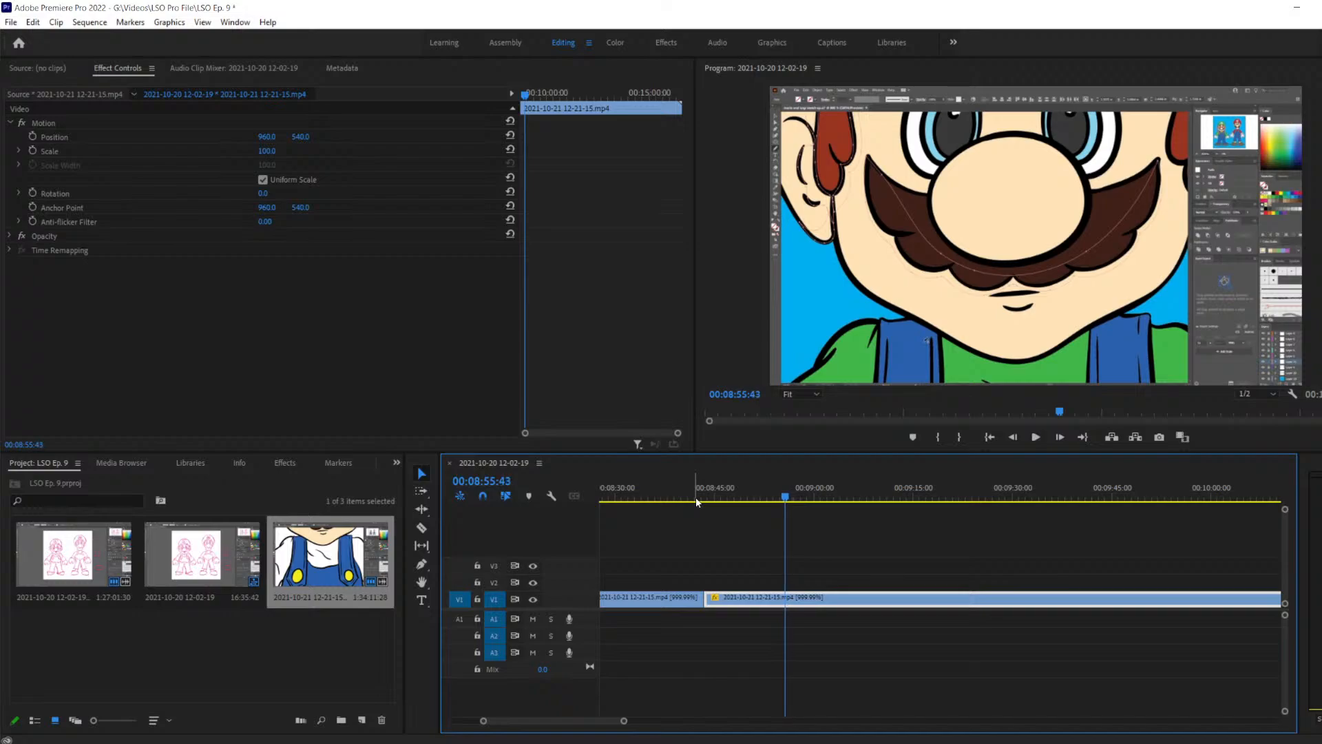
pyautogui.press('Right')
pyautogui.press('Right')
pyautogui.press('Right')
pyautogui.press('Right')
pyautogui.press('Right')
pyautogui.press('Right')
pyautogui.press('Right')
pyautogui.press('Right')
pyautogui.press('Right')
pyautogui.press('Right')
pyautogui.press('Right')
pyautogui.press('Right')
pyautogui.press('Right')
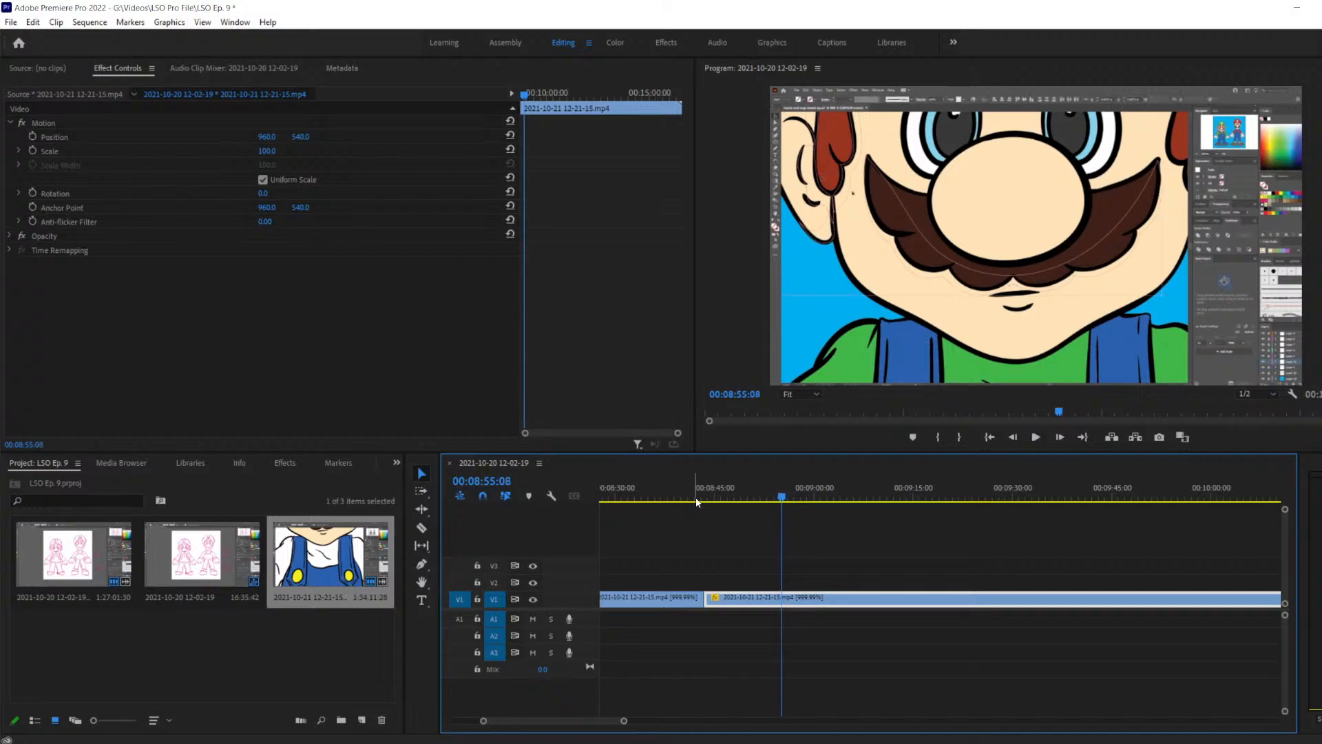
pyautogui.press('Left')
pyautogui.press('Left')
pyautogui.press('Right')
pyautogui.press('Right')
pyautogui.press('Right')
pyautogui.press('Right')
pyautogui.press('Right')
pyautogui.press('Right')
pyautogui.press('Right')
pyautogui.press('Right')
pyautogui.press('Right')
pyautogui.press('Right')
pyautogui.press('Right')
pyautogui.press('Right')
pyautogui.press('Right')
pyautogui.press('Right')
pyautogui.press('Right')
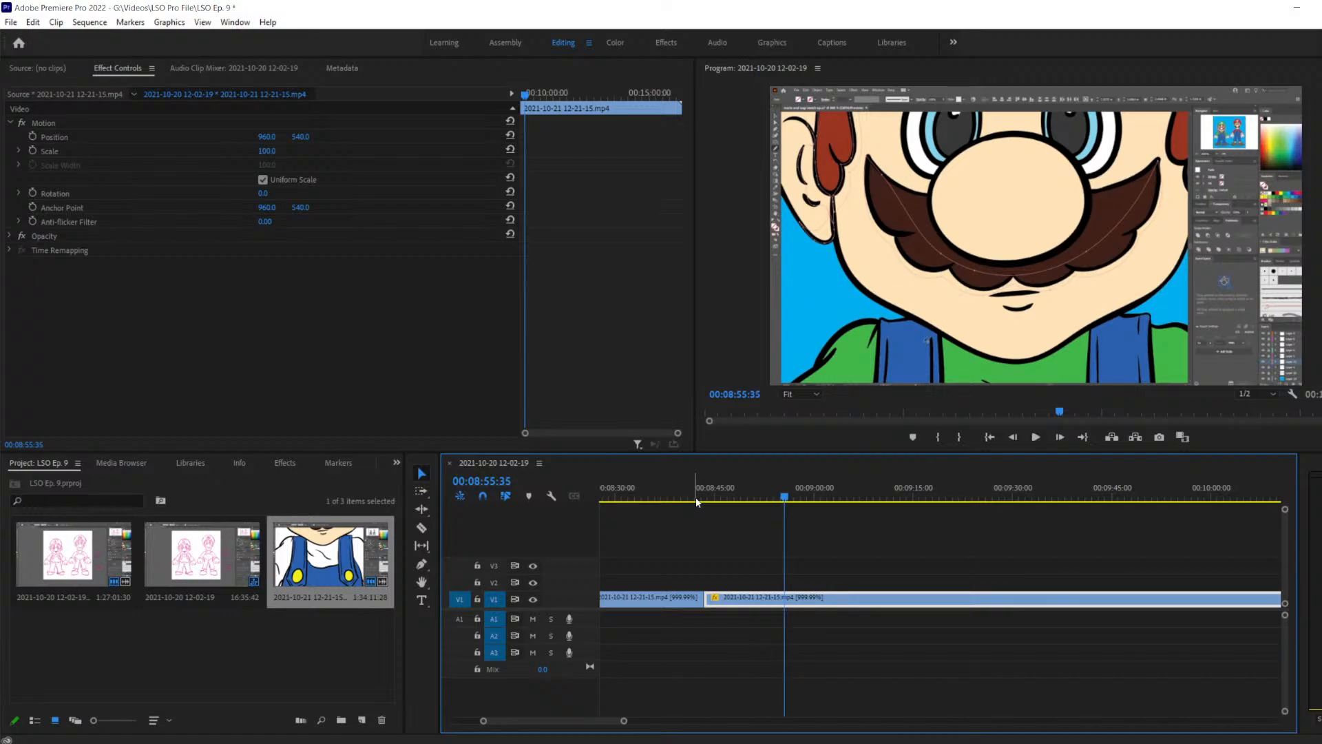
pyautogui.press('Right')
pyautogui.press('Right')
pyautogui.press('c')
pyautogui.click(786, 597)
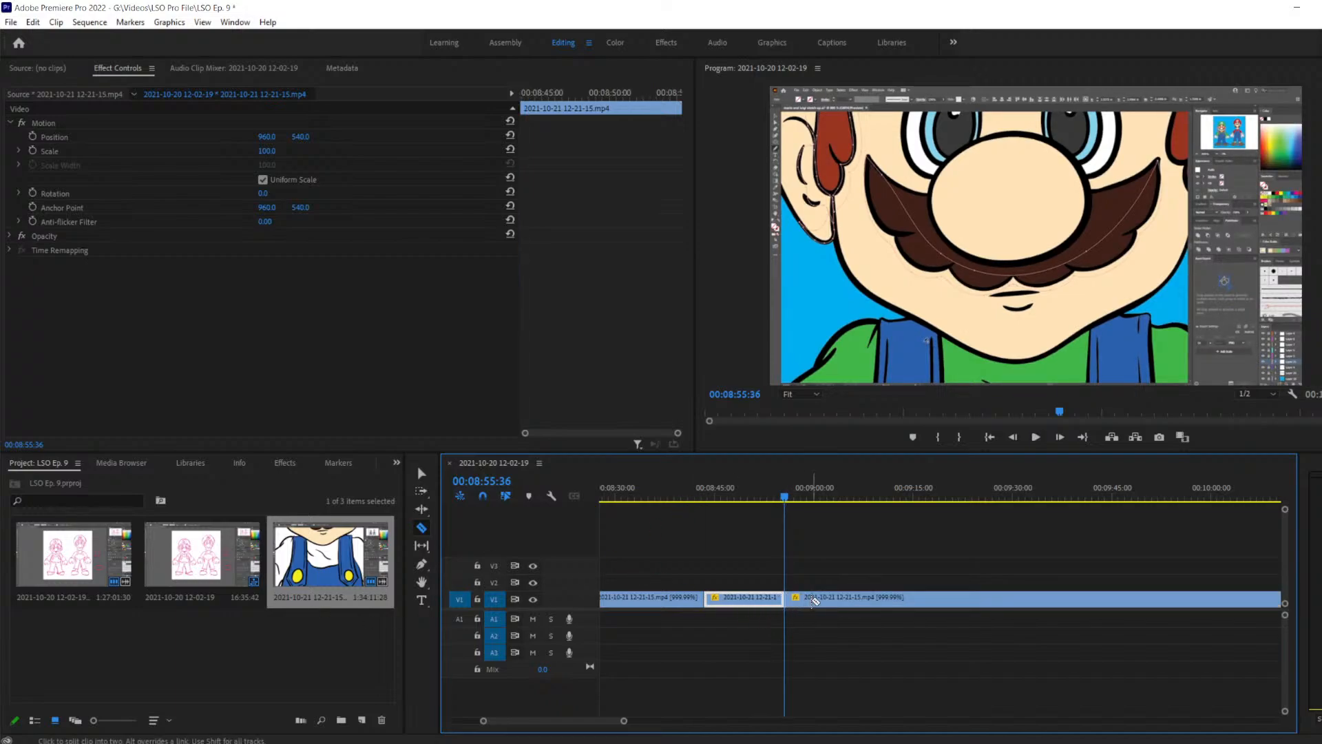
# Step forward through the idle ear footage and cut the V1 clip again at 00:08:56:34
pyautogui.press('Right')
pyautogui.press('Right')
pyautogui.press('Right')
pyautogui.press('Right')
pyautogui.press('Right')
pyautogui.press('Right')
pyautogui.press('Right')
pyautogui.press('Right')
pyautogui.press('Right')
pyautogui.press('Right')
pyautogui.press('Right')
pyautogui.press('Right')
pyautogui.press('Right')
pyautogui.press('Right')
pyautogui.press('Right')
pyautogui.press('Right')
pyautogui.press('Right')
pyautogui.press('Right')
pyautogui.press('Right')
pyautogui.press('Right')
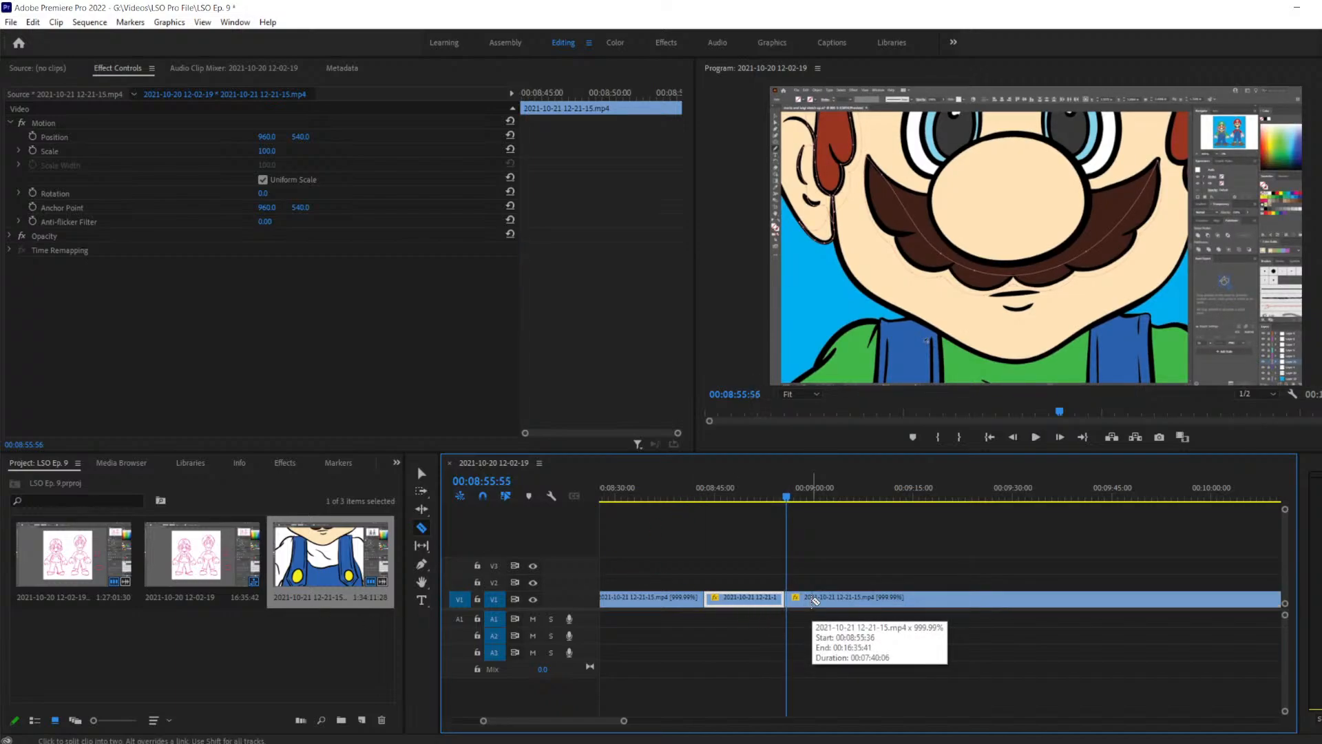
pyautogui.press('Right')
pyautogui.press('Right')
pyautogui.press('Right')
pyautogui.press('Right')
pyautogui.press('Right')
pyautogui.press('Right')
pyautogui.press('Right')
pyautogui.press('Right')
pyautogui.press('Right')
pyautogui.press('Right')
pyautogui.press('Right')
pyautogui.press('Right')
pyautogui.press('Right')
pyautogui.press('Right')
pyautogui.press('Right')
pyautogui.press('Right')
pyautogui.press('Right')
pyautogui.press('Right')
pyautogui.press('Right')
pyautogui.press('Right')
pyautogui.press('Left')
pyautogui.press('Left')
pyautogui.press('Left')
pyautogui.press('Left')
pyautogui.press('Left')
pyautogui.press('Left')
pyautogui.press('Left')
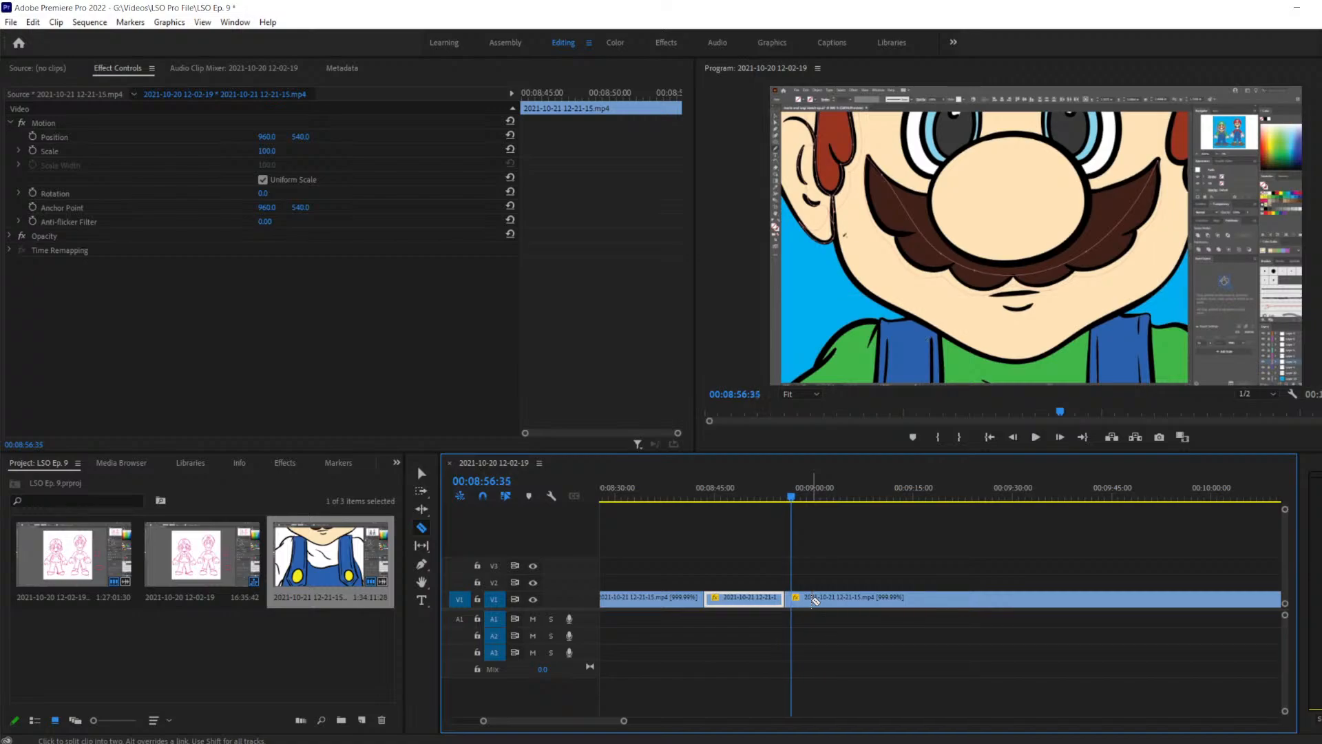
pyautogui.click(792, 599)
# Delete the short V1 segment between 00:08:55:36 and 00:08:56:34 and move the following clip back to close the gap
pyautogui.press('v')
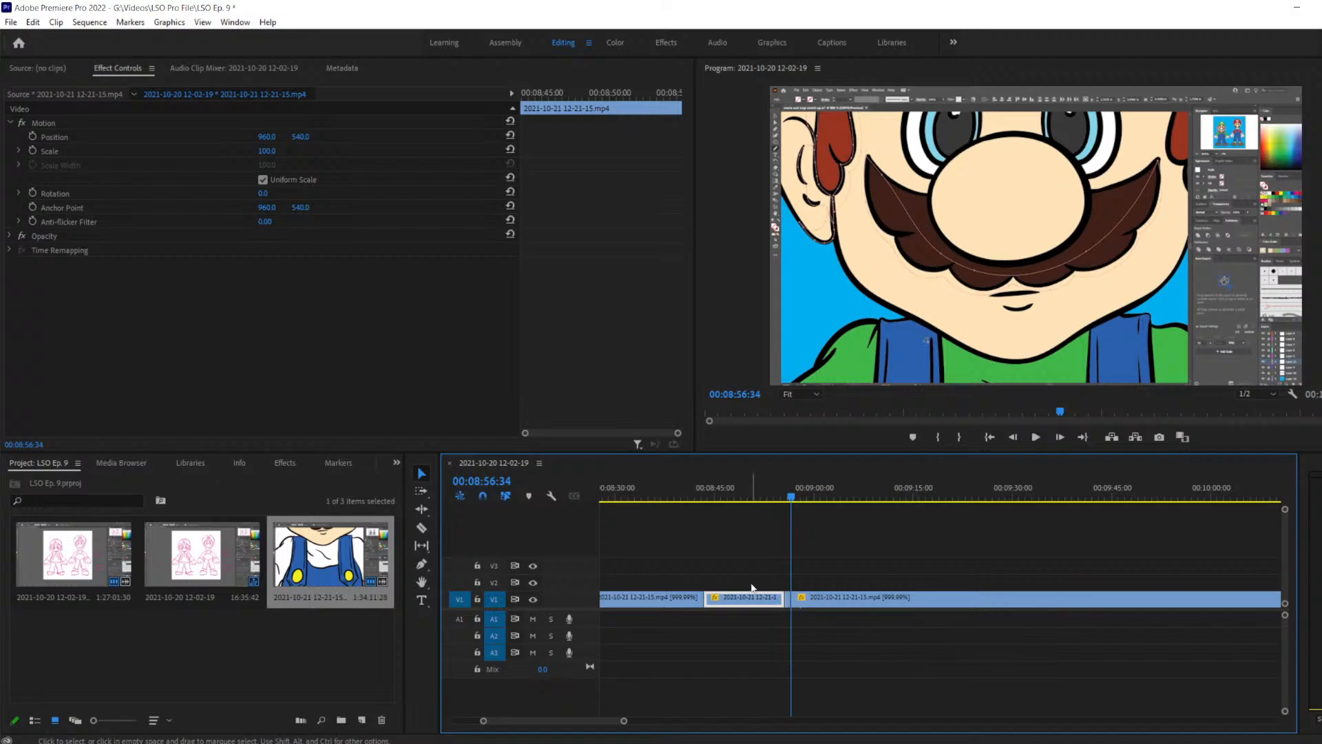
pyautogui.click(786, 571)
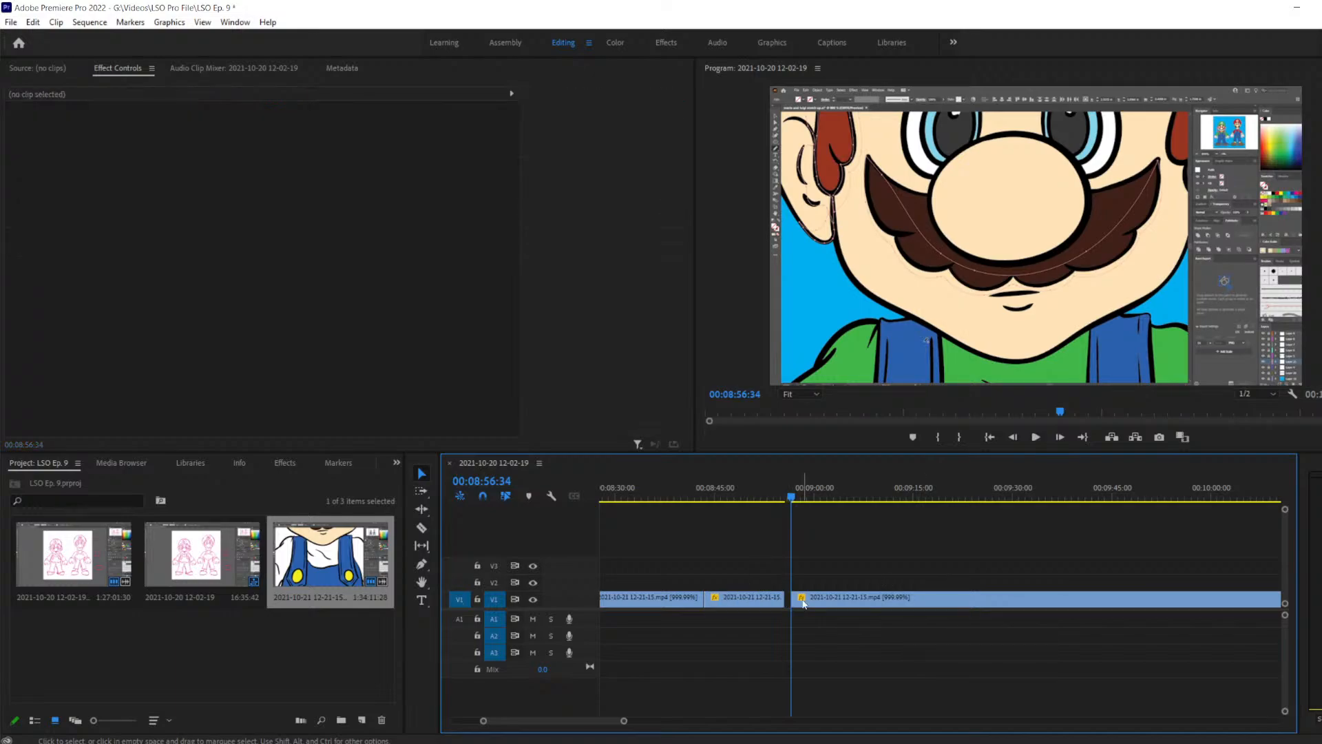
pyautogui.moveTo(892, 555); pyautogui.dragTo(903, 709)
pyautogui.moveTo(855, 596); pyautogui.dragTo(843, 602)
# Play the footage from 00:08:53:18 through the new join and cut the V1 clip at 00:09:08:52, where the arm shading goes idle
pyautogui.click(767, 503)
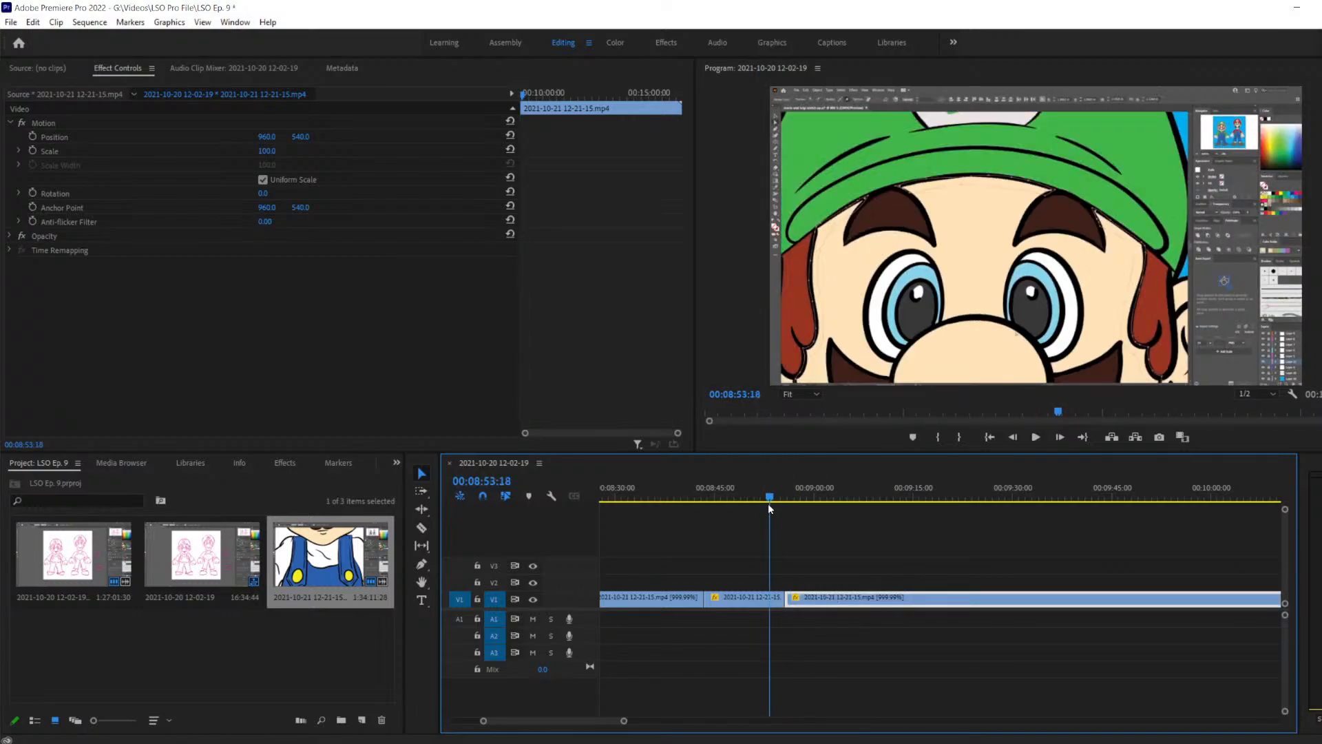
pyautogui.press('space')
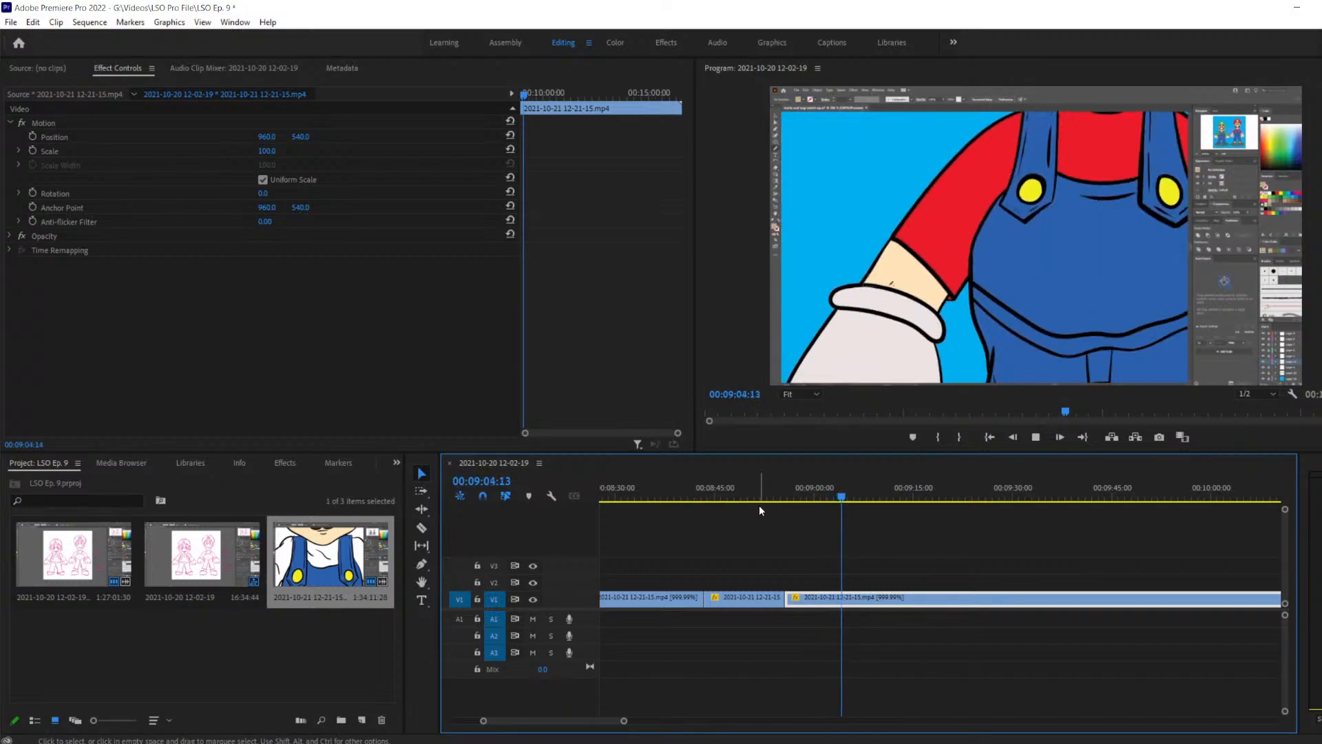
pyautogui.press('space')
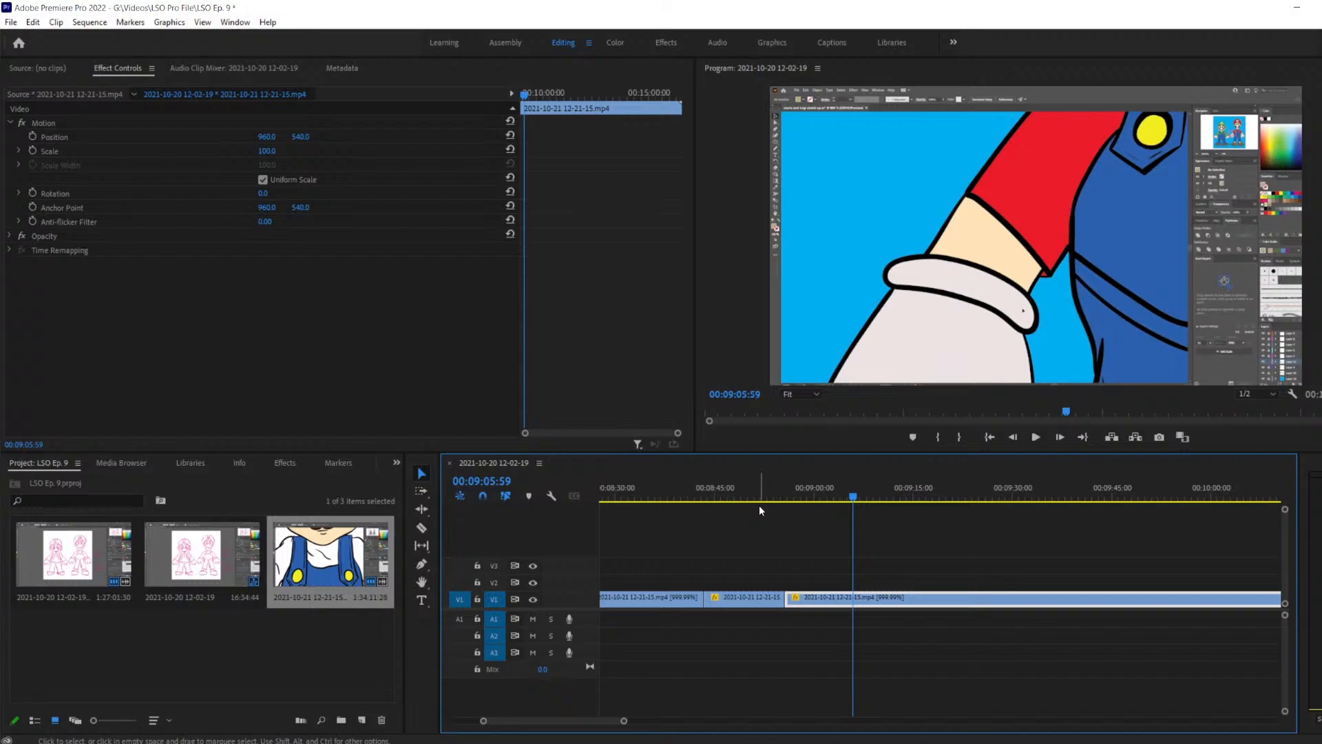
pyautogui.press('space')
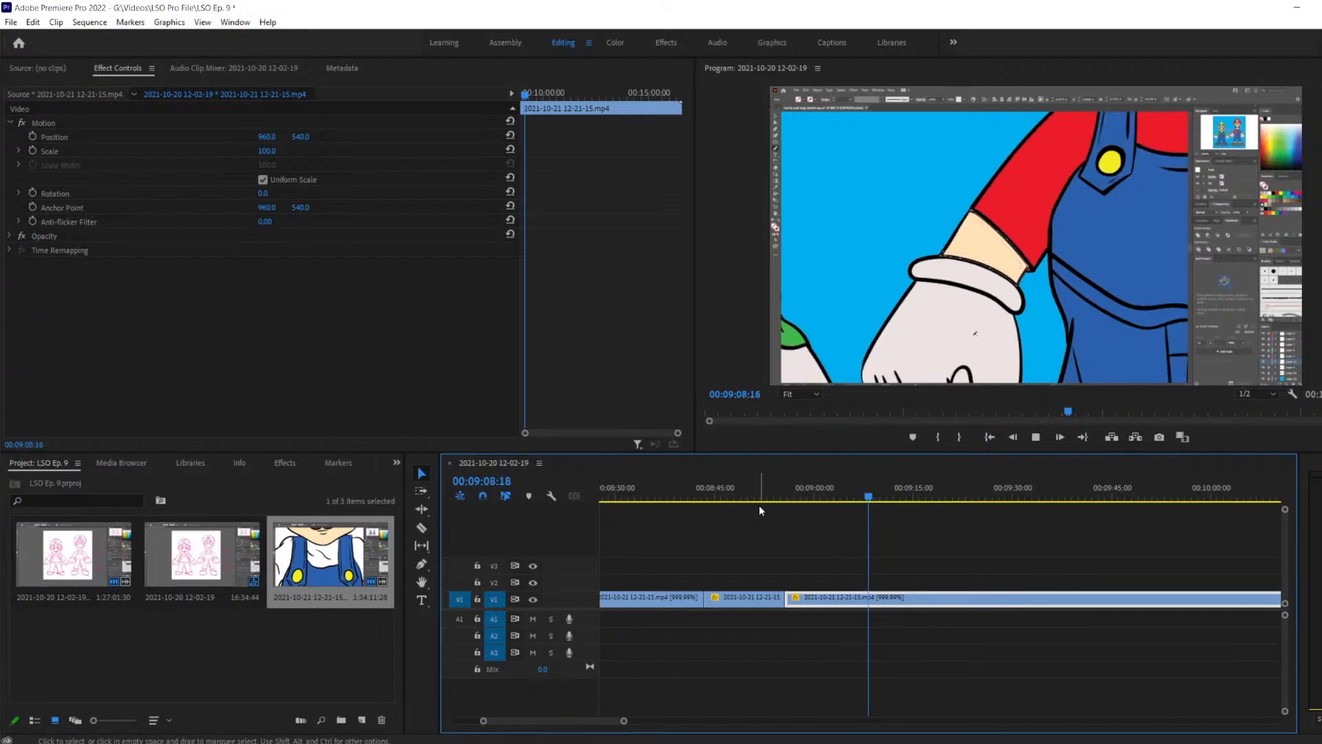
pyautogui.press('space')
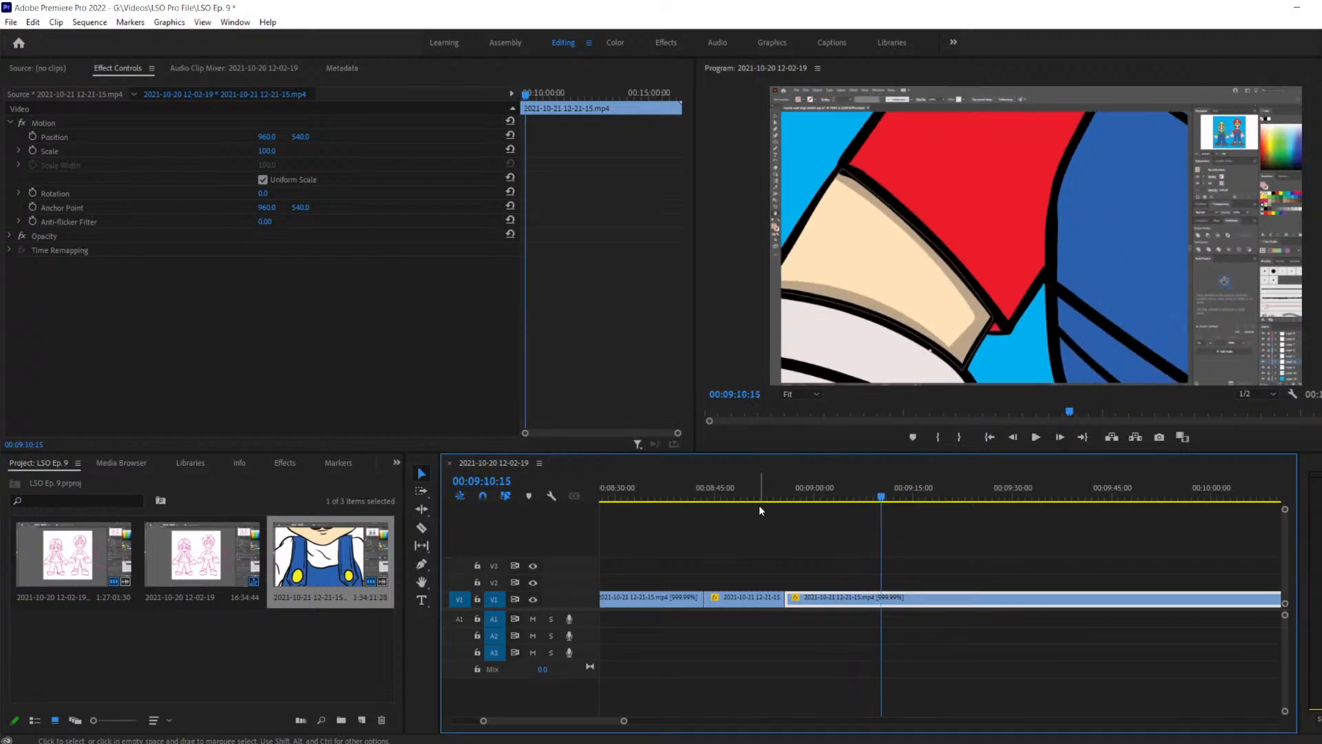
pyautogui.hotkey('shift', 'Left')
pyautogui.hotkey('shift', 'Left')
pyautogui.hotkey('shift', 'Left')
pyautogui.hotkey('shift', 'Left')
pyautogui.hotkey('shift', 'Left')
pyautogui.hotkey('shift', 'Left')
pyautogui.hotkey('shift', 'Left')
pyautogui.hotkey('shift', 'Left')
pyautogui.hotkey('shift', 'Left')
pyautogui.hotkey('shift', 'Left')
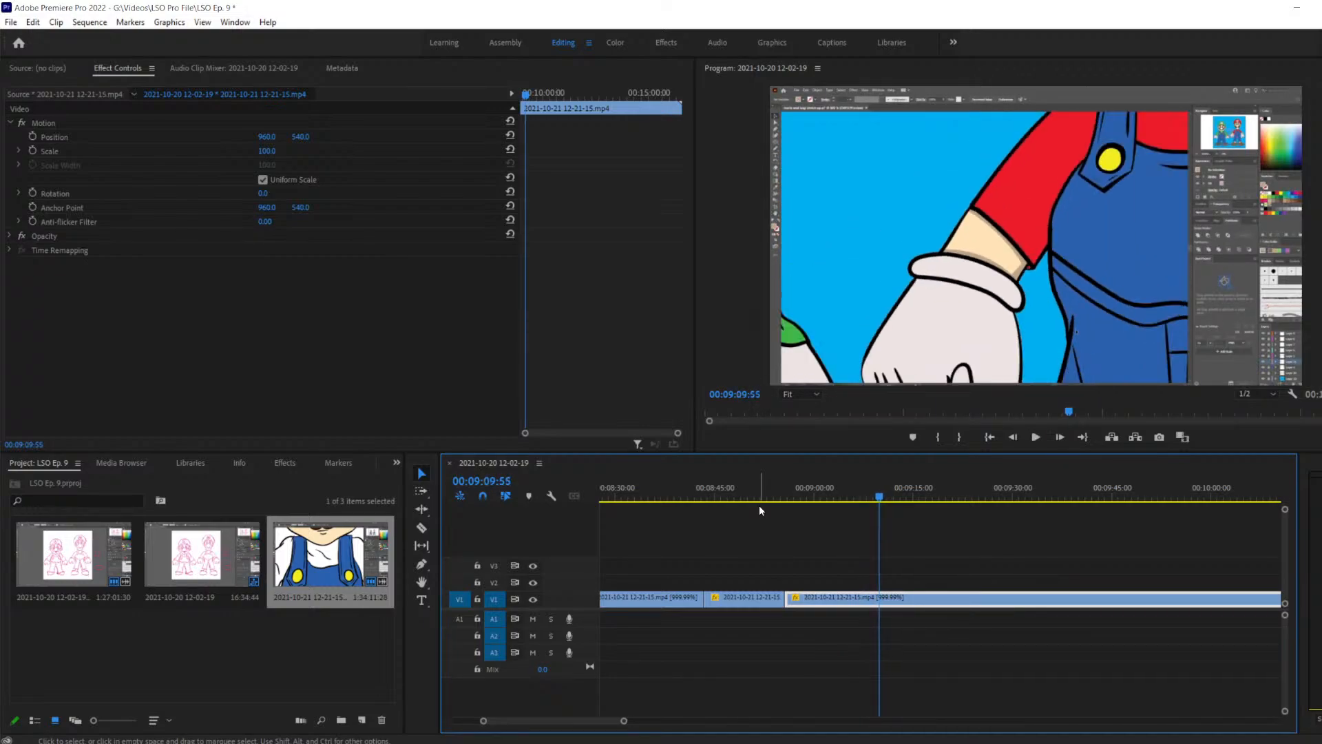
pyautogui.hotkey('shift', 'Left')
pyautogui.hotkey('shift', 'Left')
pyautogui.hotkey('shift', 'Left')
pyautogui.hotkey('shift', 'Left')
pyautogui.hotkey('shift', 'Left')
pyautogui.hotkey('shift', 'Left')
pyautogui.hotkey('shift', 'Left')
pyautogui.hotkey('shift', 'Left')
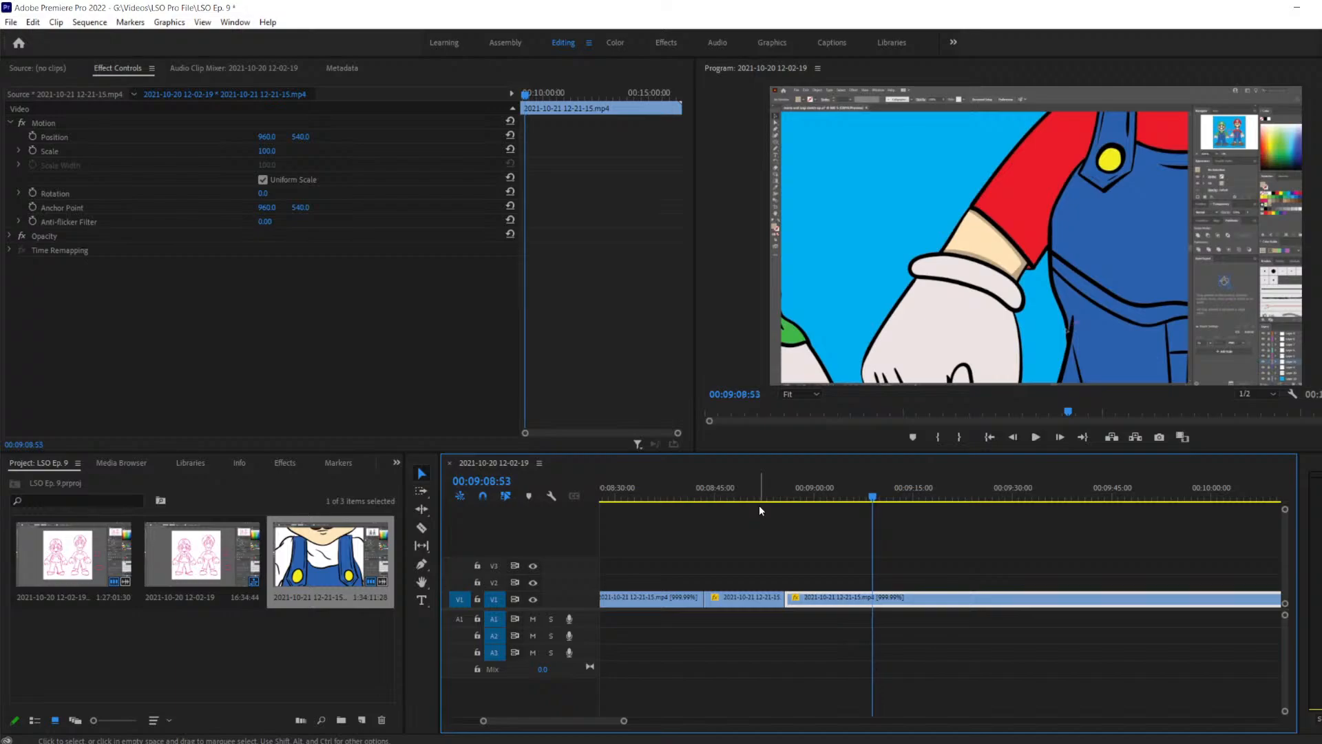
pyautogui.press('Right')
pyautogui.press('Right')
pyautogui.press('Right')
pyautogui.press('Right')
pyautogui.press('Right')
pyautogui.press('Right')
pyautogui.press('Right')
pyautogui.press('Right')
pyautogui.press('Left')
pyautogui.press('Left')
pyautogui.press('Right')
pyautogui.press('Left')
pyautogui.press('Left')
pyautogui.press('Right')
pyautogui.press('c')
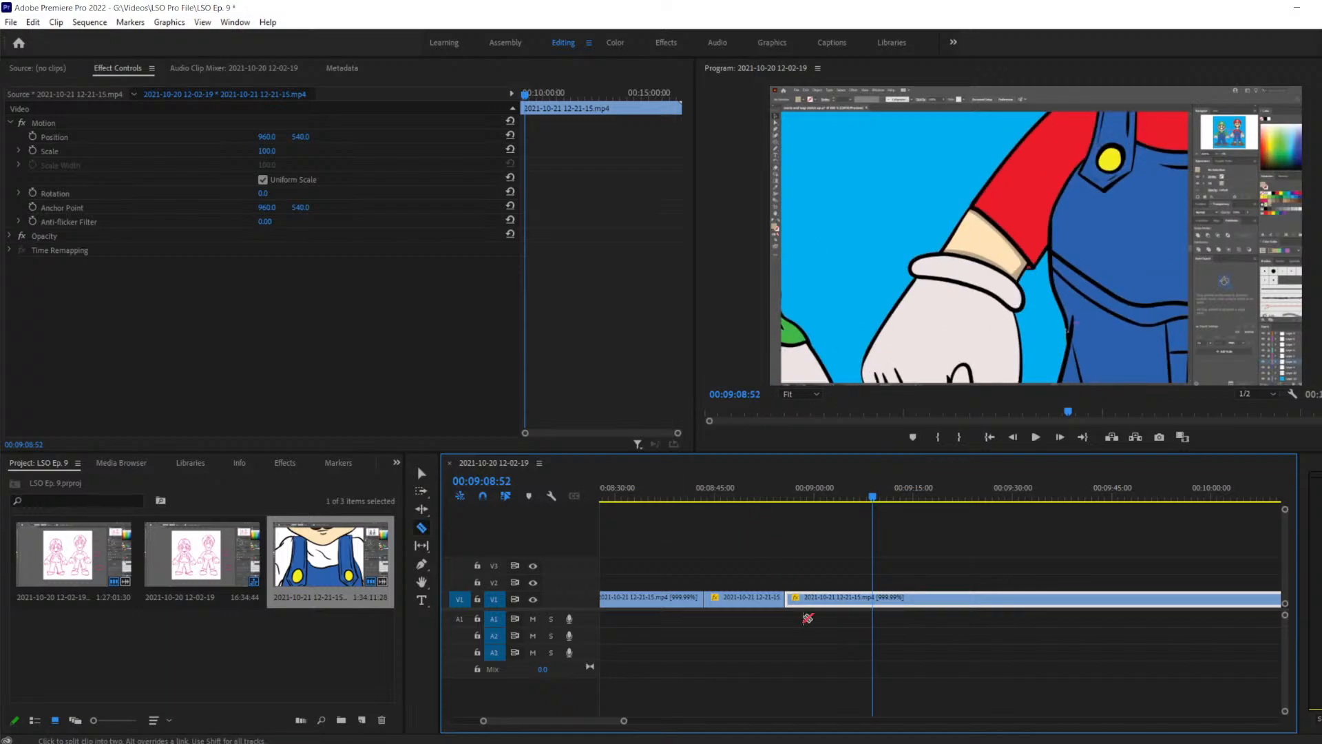
pyautogui.click(875, 596)
# Step back and forth through the idle arm footage to find where drawing resumes and cut the V1 clip again at 00:09:10:02
pyautogui.hotkey('shift', 'Right')
pyautogui.hotkey('shift', 'Right')
pyautogui.hotkey('shift', 'Right')
pyautogui.hotkey('shift', 'Right')
pyautogui.hotkey('shift', 'Right')
pyautogui.hotkey('shift', 'Right')
pyautogui.hotkey('shift', 'Right')
pyautogui.hotkey('shift', 'Right')
pyautogui.hotkey('shift', 'Right')
pyautogui.hotkey('shift', 'Right')
pyautogui.hotkey('shift', 'Right')
pyautogui.hotkey('shift', 'Right')
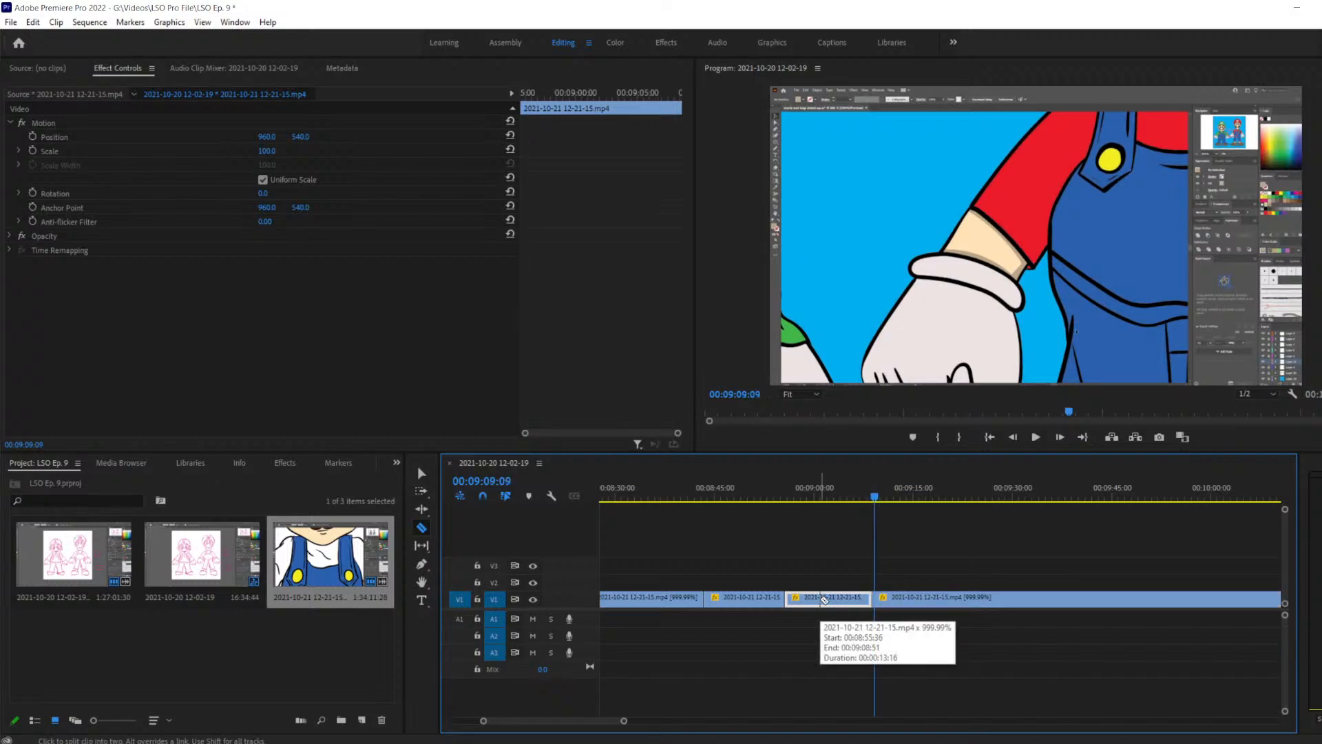
pyautogui.press('Right')
pyautogui.press('Right')
pyautogui.press('Right')
pyautogui.press('Right')
pyautogui.press('Right')
pyautogui.press('Right')
pyautogui.press('Right')
pyautogui.press('Right')
pyautogui.press('Right')
pyautogui.press('Right')
pyautogui.press('Right')
pyautogui.press('Right')
pyautogui.press('Right')
pyautogui.press('Right')
pyautogui.press('Right')
pyautogui.press('Right')
pyautogui.press('Right')
pyautogui.press('Right')
pyautogui.press('Right')
pyautogui.press('Right')
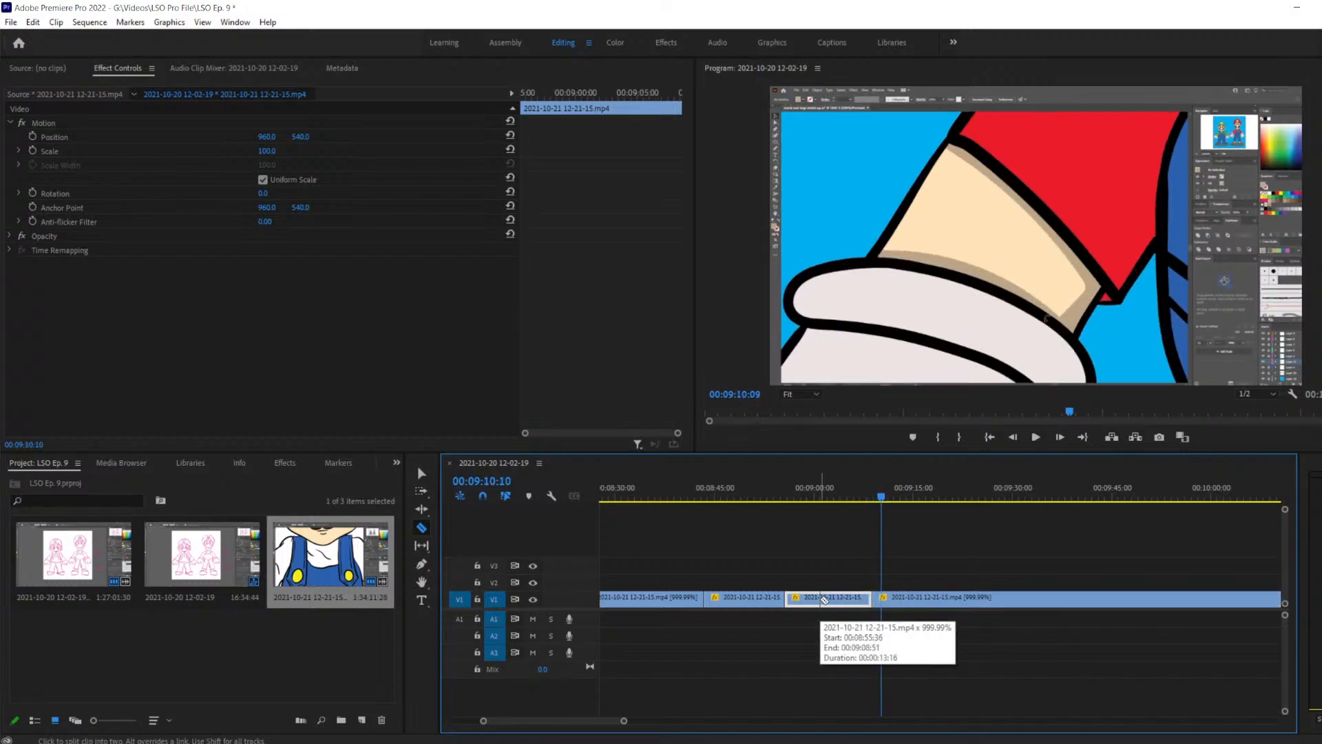
pyautogui.press('Right')
pyautogui.press('Right')
pyautogui.press('Right')
pyautogui.press('Right')
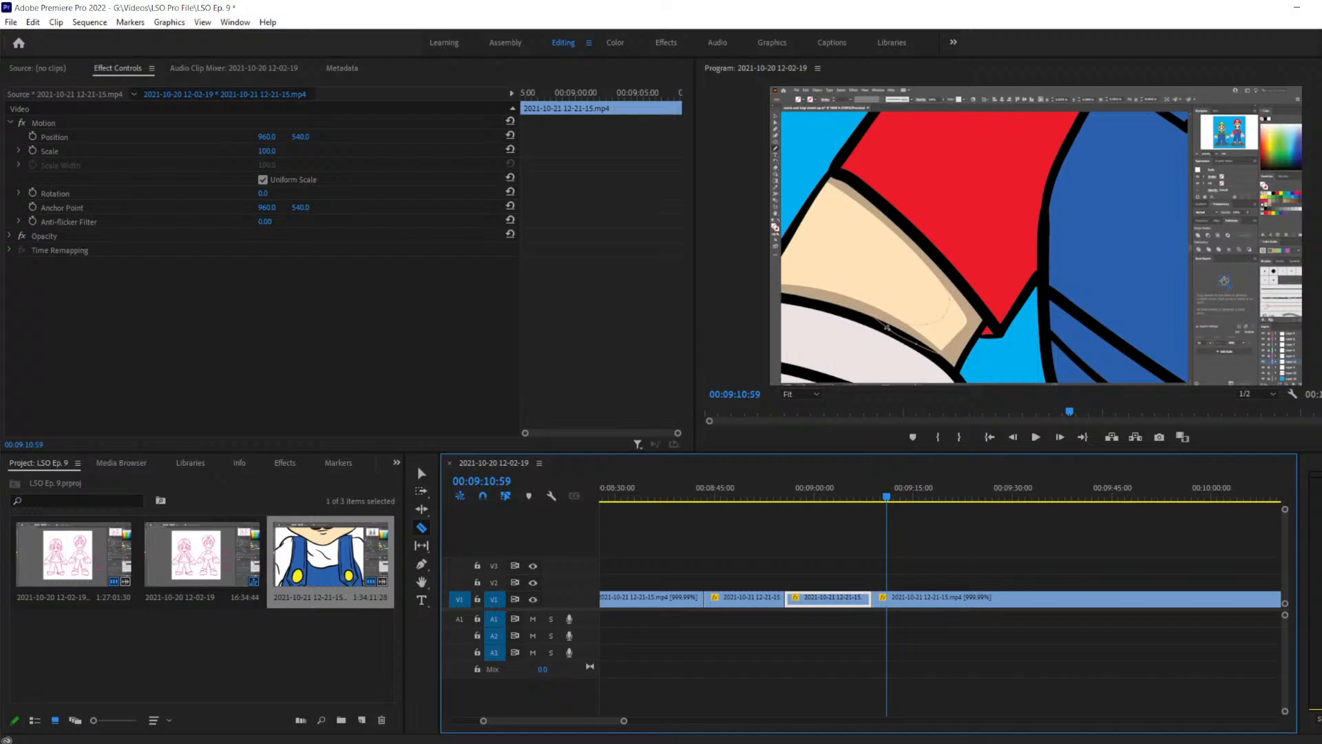
pyautogui.press('Left')
pyautogui.press('Left')
pyautogui.press('Left')
pyautogui.press('Left')
pyautogui.press('Left')
pyautogui.press('Left')
pyautogui.press('Left')
pyautogui.press('Left')
pyautogui.press('Left')
pyautogui.press('Left')
pyautogui.press('Left')
pyautogui.press('Left')
pyautogui.press('Left')
pyautogui.press('Left')
pyautogui.press('Left')
pyautogui.press('Left')
pyautogui.press('Left')
pyautogui.press('Left')
pyautogui.press('Left')
pyautogui.press('Left')
pyautogui.press('Left')
pyautogui.press('Left')
pyautogui.press('Left')
pyautogui.press('Left')
pyautogui.press('Left')
pyautogui.press('Left')
pyautogui.press('Left')
pyautogui.press('Left')
pyautogui.press('Left')
pyautogui.press('Left')
pyautogui.press('Left')
pyautogui.press('Left')
pyautogui.press('Left')
pyautogui.press('Left')
pyautogui.press('Left')
pyautogui.press('Left')
pyautogui.press('Left')
pyautogui.press('Left')
pyautogui.press('Left')
pyautogui.press('Left')
pyautogui.press('Left')
pyautogui.press('Left')
pyautogui.press('Left')
pyautogui.press('Left')
pyautogui.press('Left')
pyautogui.press('Left')
pyautogui.press('Left')
pyautogui.press('Left')
pyautogui.press('Left')
pyautogui.press('Left')
pyautogui.press('Left')
pyautogui.press('Left')
pyautogui.press('Left')
pyautogui.press('Left')
pyautogui.press('Left')
pyautogui.press('Left')
pyautogui.press('Left')
pyautogui.press('Left')
pyautogui.press('Left')
pyautogui.press('Left')
pyautogui.press('Left')
pyautogui.press('Left')
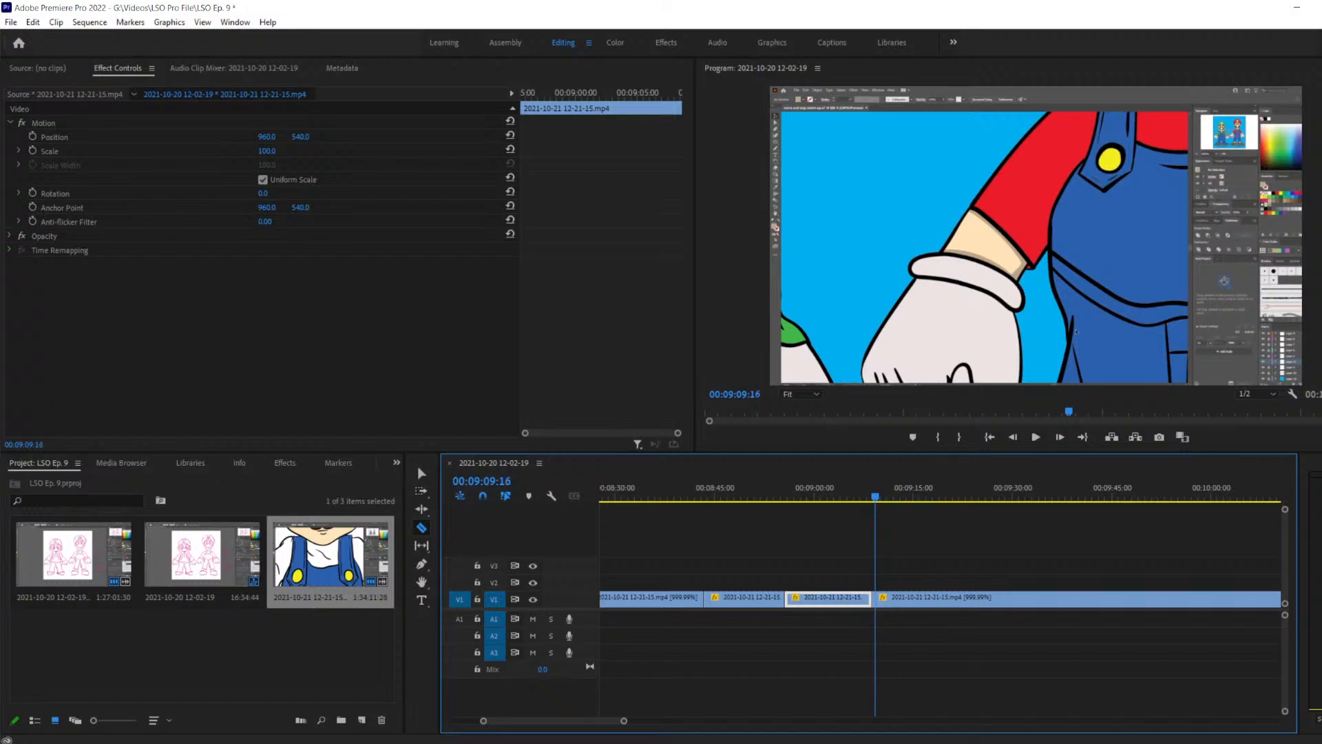
pyautogui.press('Right')
pyautogui.press('Right')
pyautogui.press('Right')
pyautogui.press('Right')
pyautogui.press('Right')
pyautogui.press('Right')
pyautogui.press('Right')
pyautogui.press('Right')
pyautogui.press('Right')
pyautogui.press('Right')
pyautogui.press('Right')
pyautogui.press('Right')
pyautogui.press('Right')
pyautogui.press('Right')
pyautogui.press('Right')
pyautogui.press('Right')
pyautogui.press('Right')
pyautogui.press('Right')
pyautogui.press('Right')
pyautogui.press('Right')
pyautogui.press('Right')
pyautogui.press('Right')
pyautogui.press('Right')
pyautogui.press('Right')
pyautogui.press('Right')
pyautogui.press('Right')
pyautogui.press('Right')
pyautogui.press('Right')
pyautogui.press('Right')
pyautogui.press('Right')
pyautogui.press('Right')
pyautogui.press('Right')
pyautogui.press('Right')
pyautogui.press('Right')
pyautogui.press('Right')
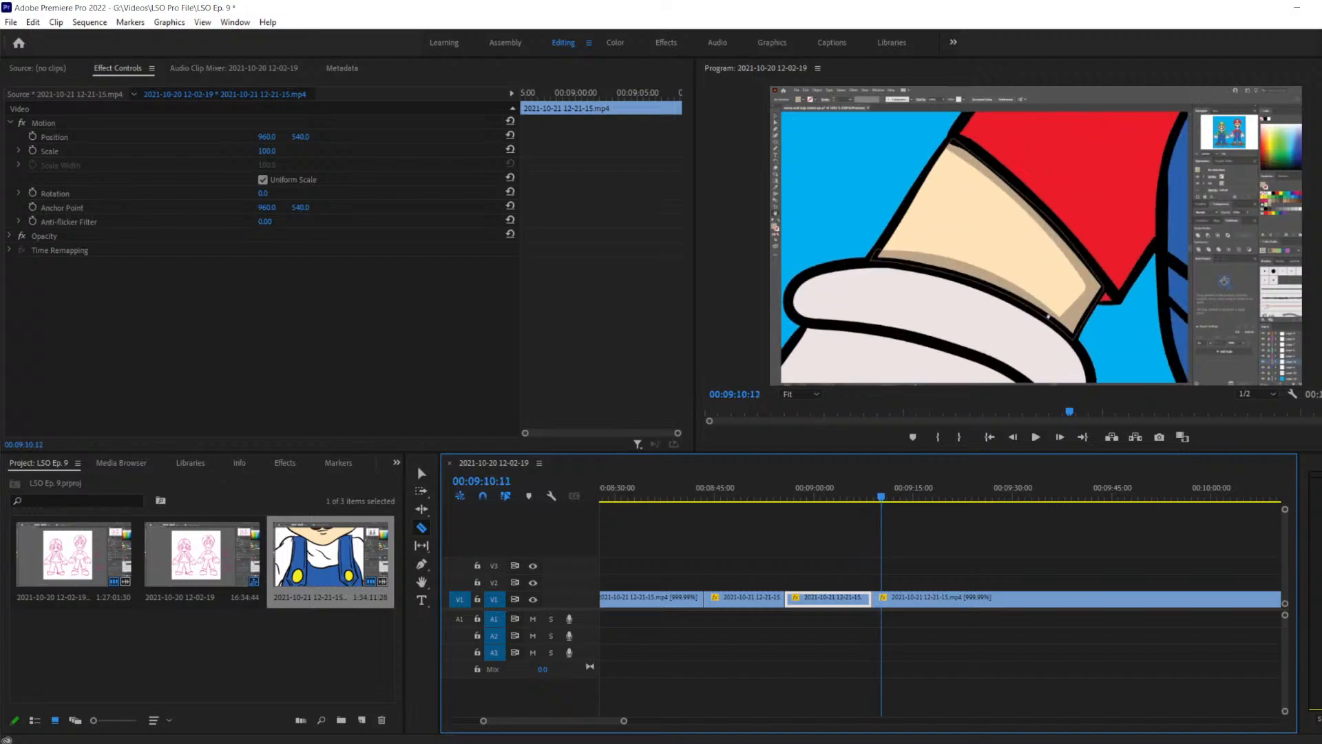
pyautogui.press('Left')
pyautogui.press('Left')
pyautogui.press('Left')
pyautogui.press('Left')
pyautogui.press('Left')
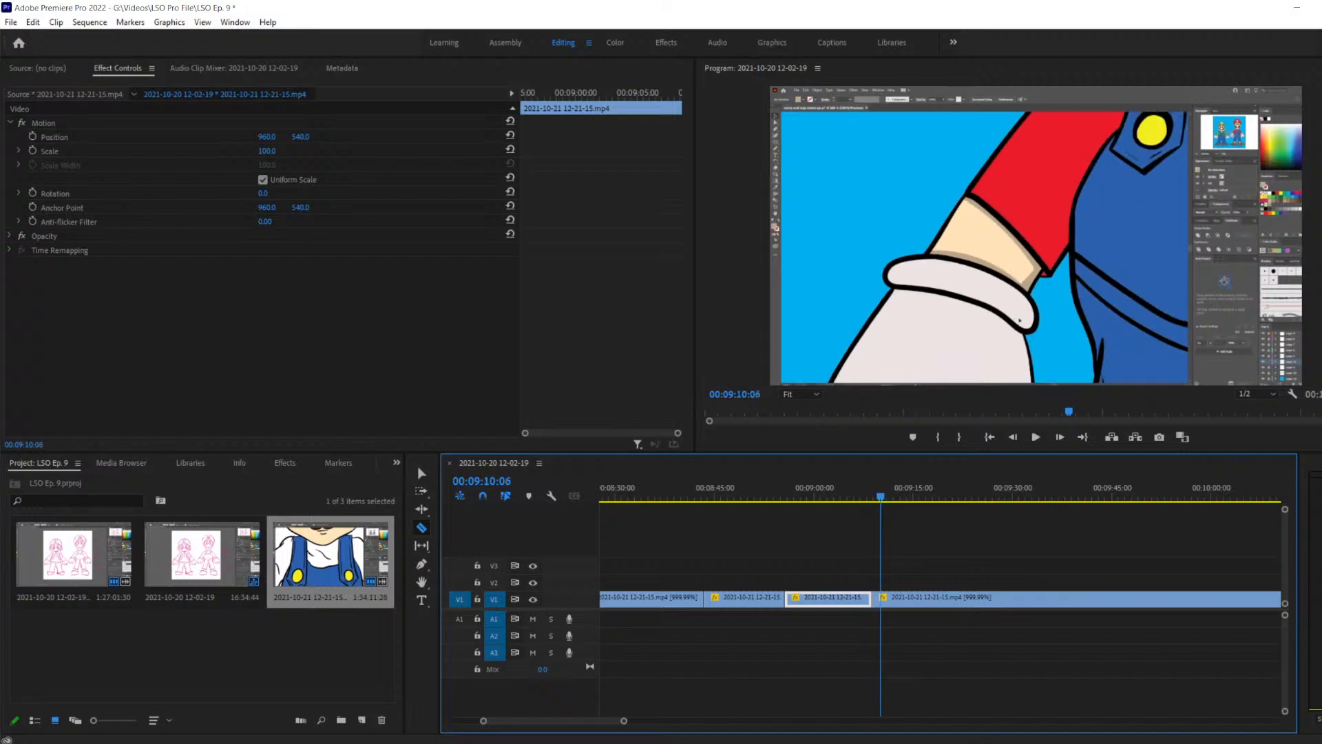
pyautogui.press('Left')
pyautogui.press('Left')
pyautogui.press('Left')
pyautogui.press('Left')
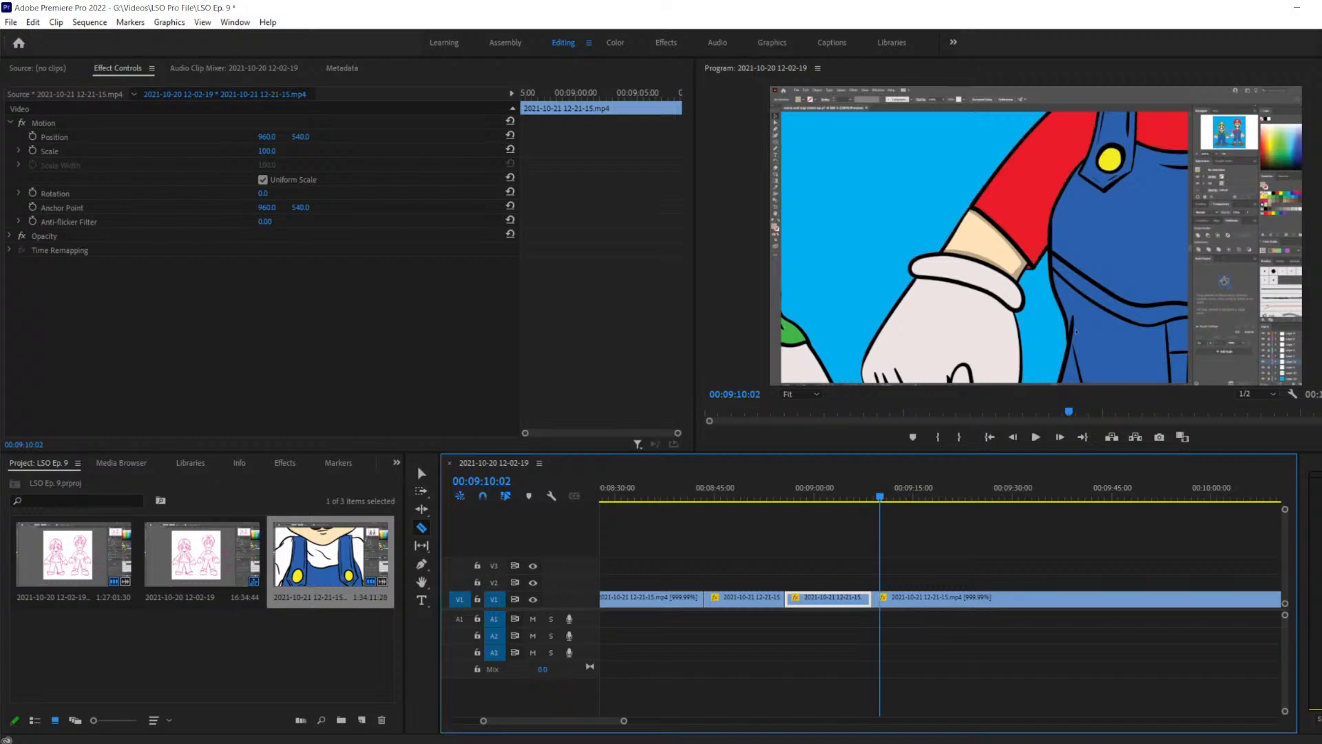
pyautogui.click(881, 599)
# Delete the short V1 segment between 00:09:08:52 and 00:09:10:02 and move the following clip back to close the gap
pyautogui.press('v')
pyautogui.click(878, 599)
pyautogui.moveTo(915, 557); pyautogui.dragTo(916, 601)
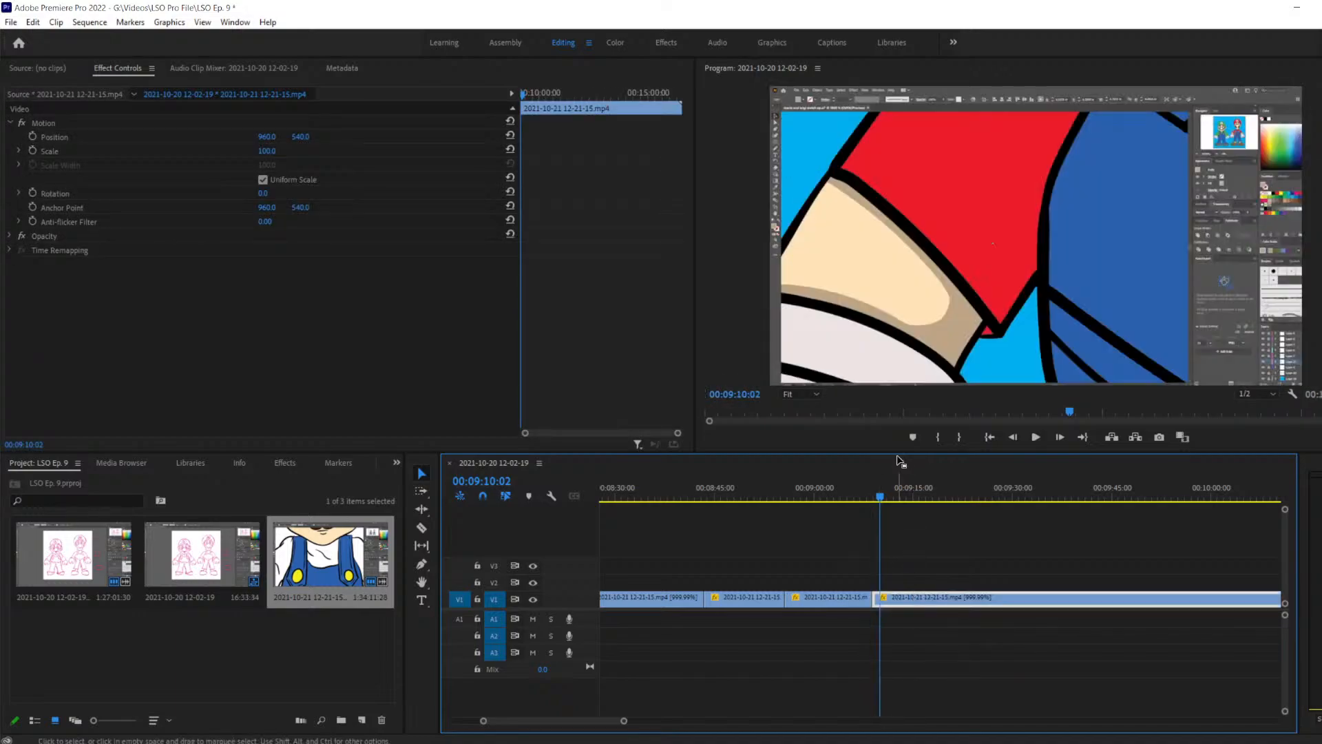
# Play the footage from 00:09:07:37 through the new join and on to the start of the trouser-leg and shoe close-up
pyautogui.click(862, 503)
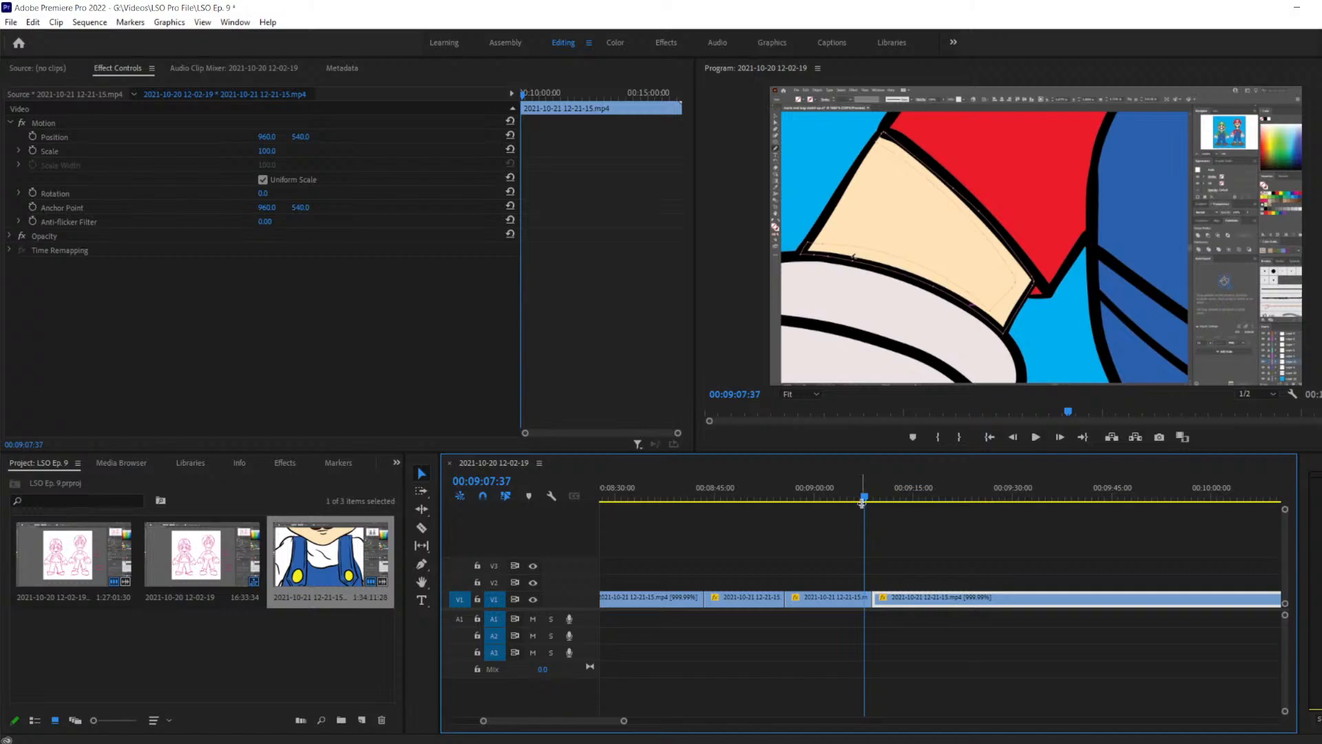
pyautogui.press('space')
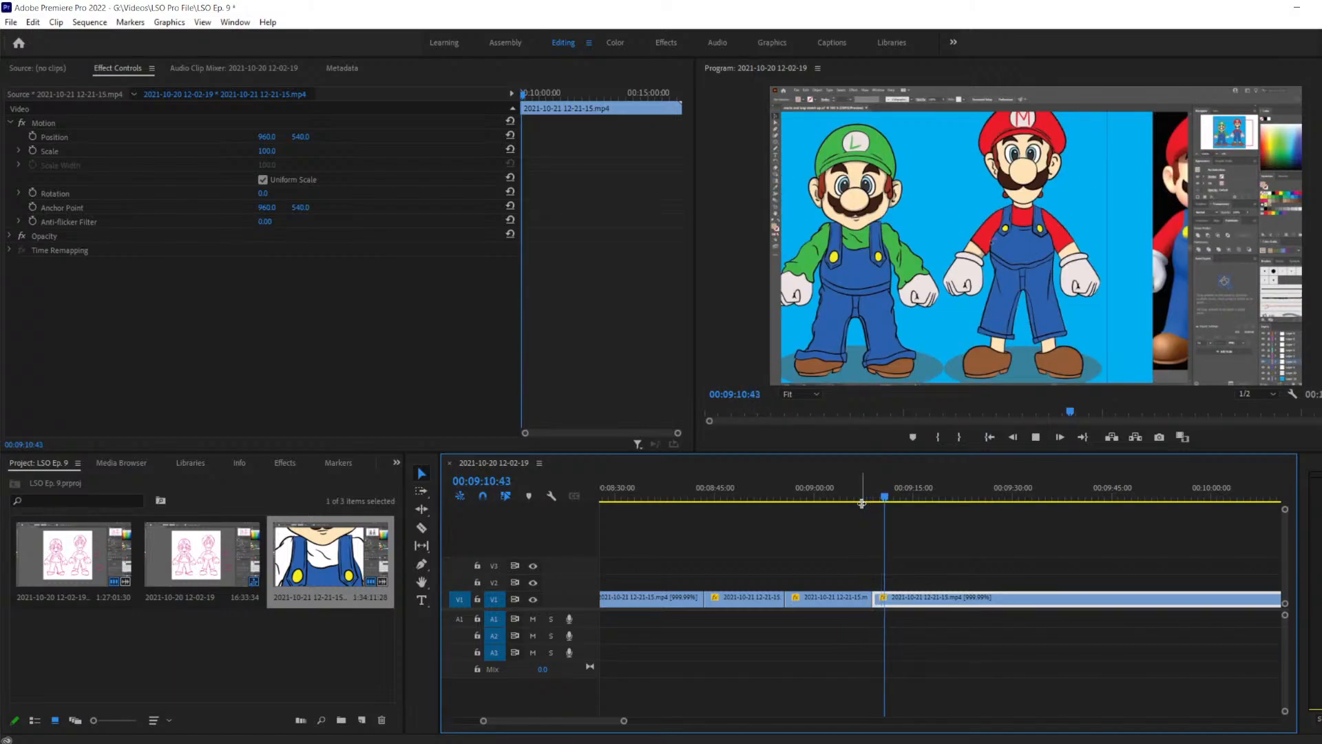
pyautogui.press('space')
pyautogui.press('Left')
pyautogui.press('Left')
pyautogui.press('Left')
pyautogui.press('Left')
pyautogui.press('Left')
pyautogui.press('Left')
pyautogui.press('Left')
pyautogui.press('Left')
pyautogui.press('Left')
pyautogui.press('Left')
pyautogui.press('Left')
pyautogui.press('Left')
pyautogui.press('Left')
pyautogui.press('Left')
pyautogui.press('Left')
pyautogui.press('Left')
pyautogui.press('Left')
pyautogui.press('Left')
pyautogui.press('Left')
pyautogui.press('Left')
pyautogui.press('space')
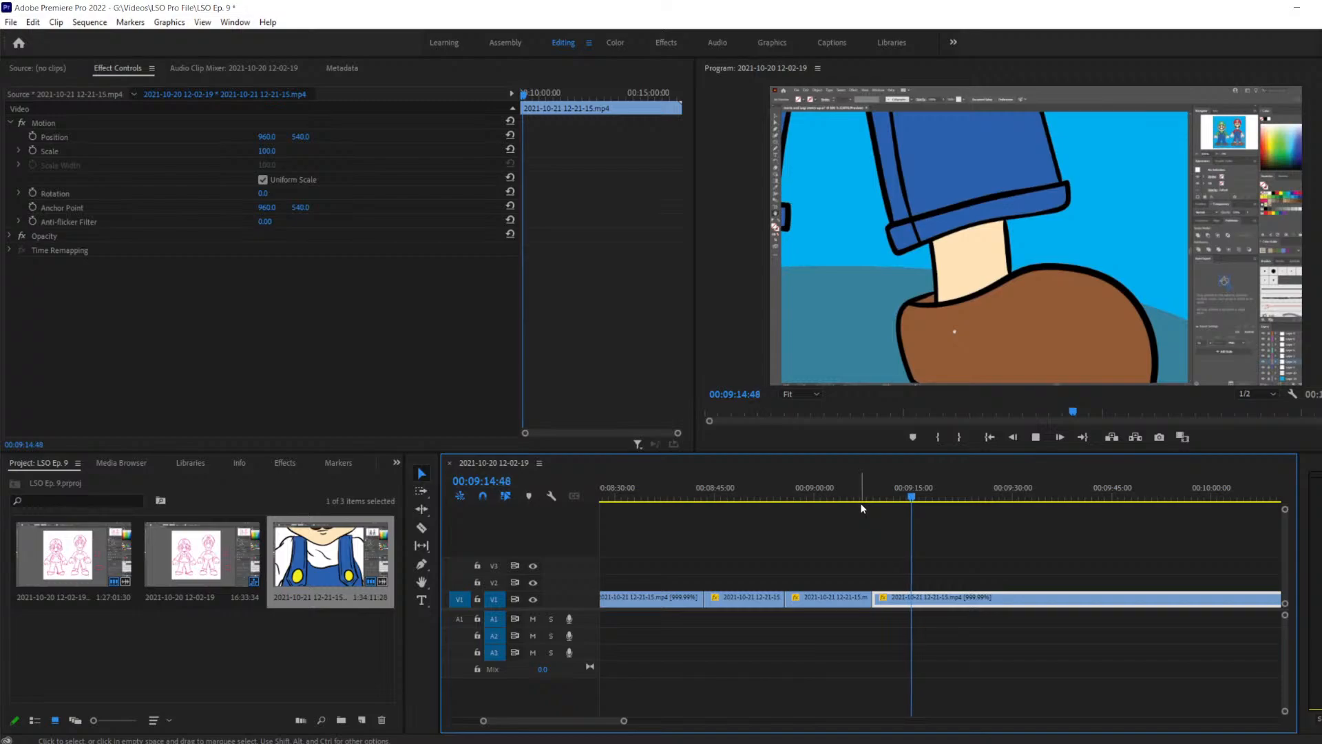
# Step back through the idle leg close-up to where the drawing stops and cut the V1 clip at 00:09:14:12
pyautogui.press('Left')
pyautogui.press('Left')
pyautogui.press('Left')
pyautogui.press('Left')
pyautogui.press('Left')
pyautogui.press('Left')
pyautogui.press('Left')
pyautogui.press('Left')
pyautogui.press('Left')
pyautogui.press('Left')
pyautogui.press('Left')
pyautogui.press('Left')
pyautogui.press('Left')
pyautogui.press('Left')
pyautogui.press('Left')
pyautogui.press('Left')
pyautogui.press('Left')
pyautogui.press('Left')
pyautogui.press('Left')
pyautogui.press('Left')
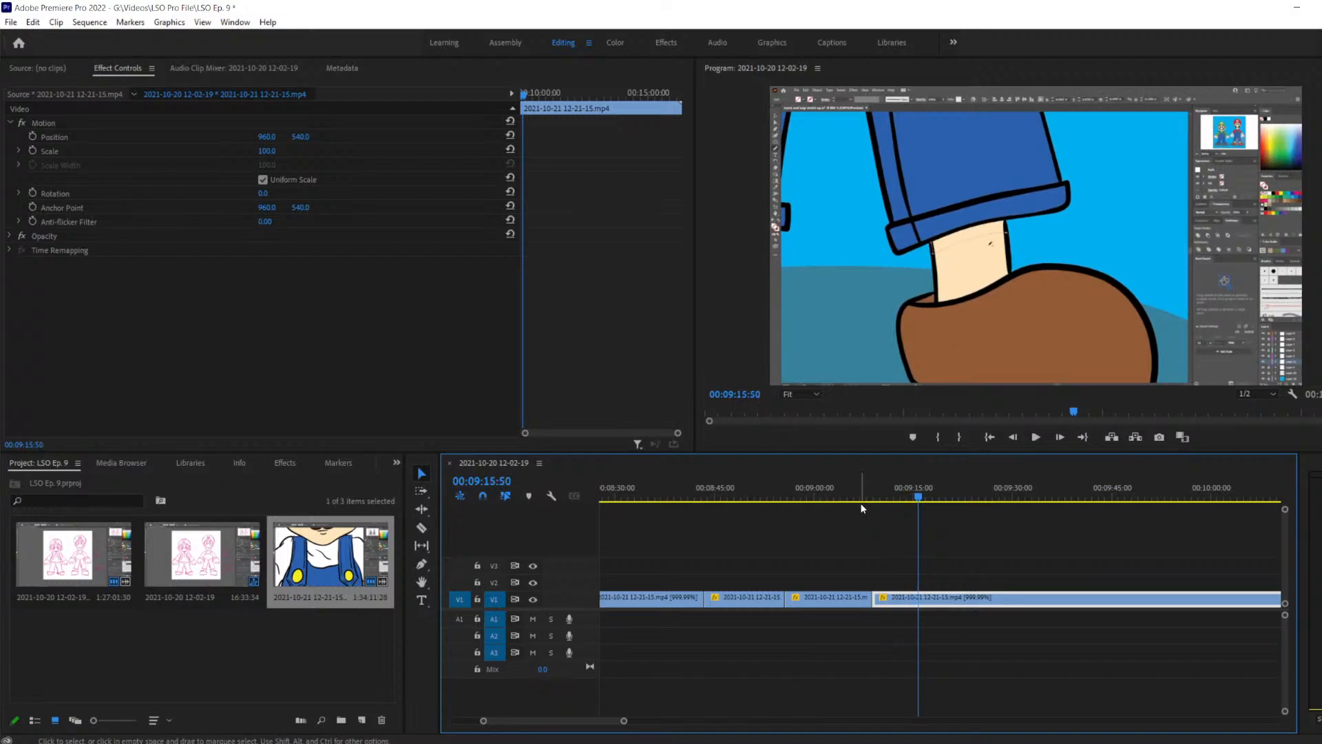
pyautogui.press('Left')
pyautogui.press('Left')
pyautogui.press('Left')
pyautogui.press('Left')
pyautogui.press('Left')
pyautogui.press('Left')
pyautogui.press('Left')
pyautogui.press('Left')
pyautogui.press('Left')
pyautogui.press('Left')
pyautogui.press('Left')
pyautogui.press('Left')
pyautogui.press('Left')
pyautogui.press('Left')
pyautogui.press('Left')
pyautogui.press('Left')
pyautogui.press('Left')
pyautogui.press('Left')
pyautogui.press('Left')
pyautogui.press('Left')
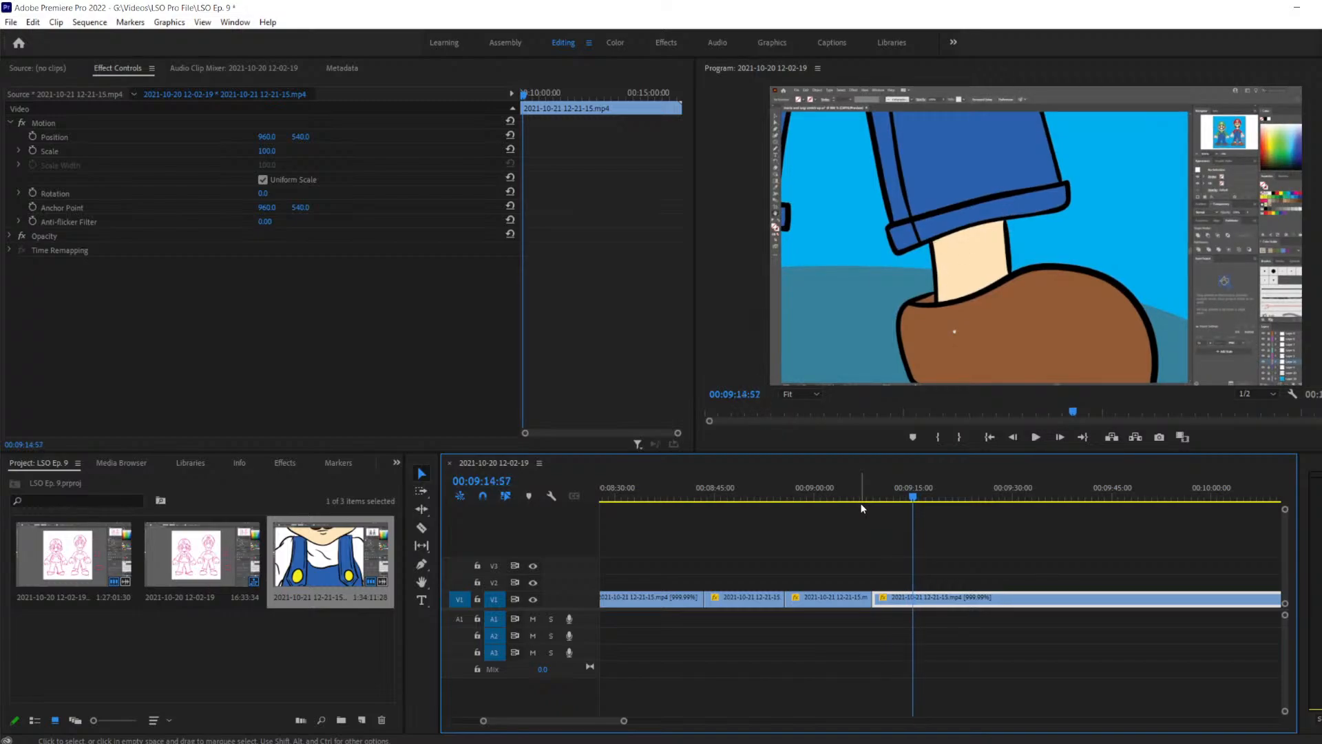
pyautogui.press('Right')
pyautogui.press('Right')
pyautogui.press('Right')
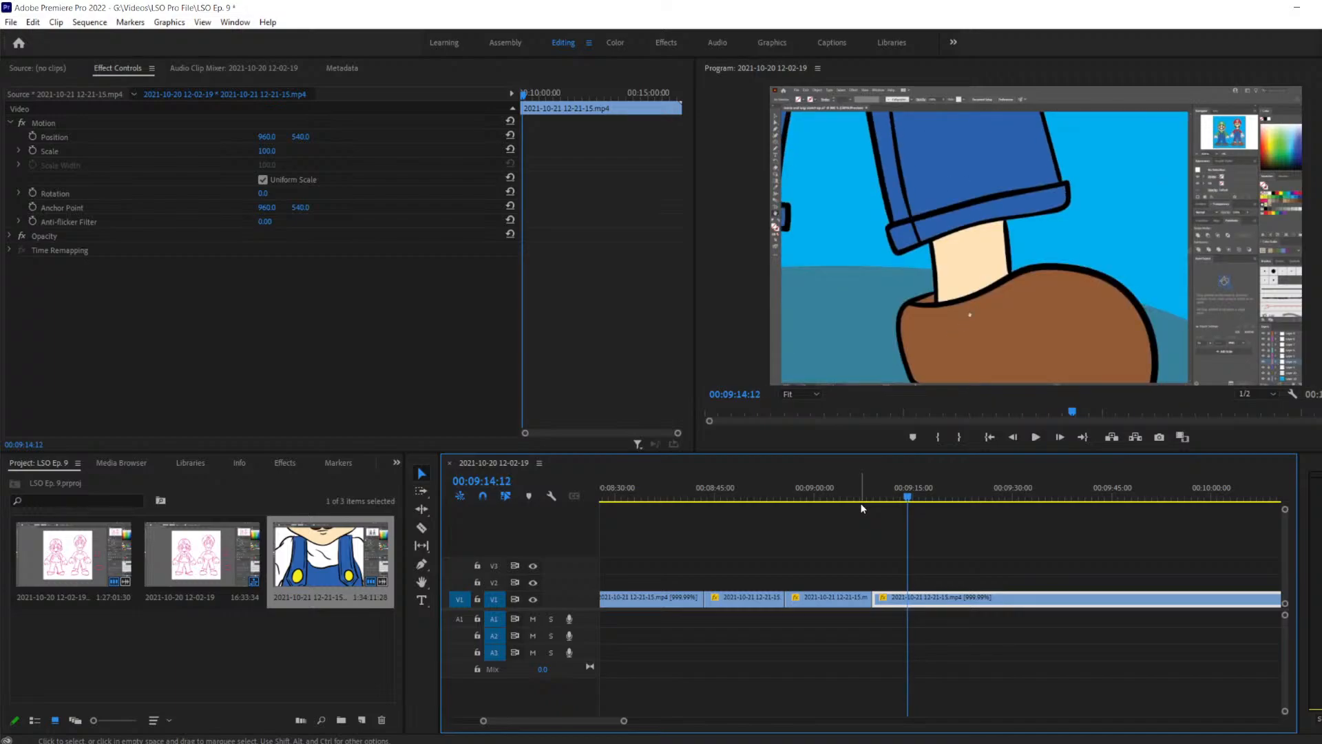
pyautogui.press('c')
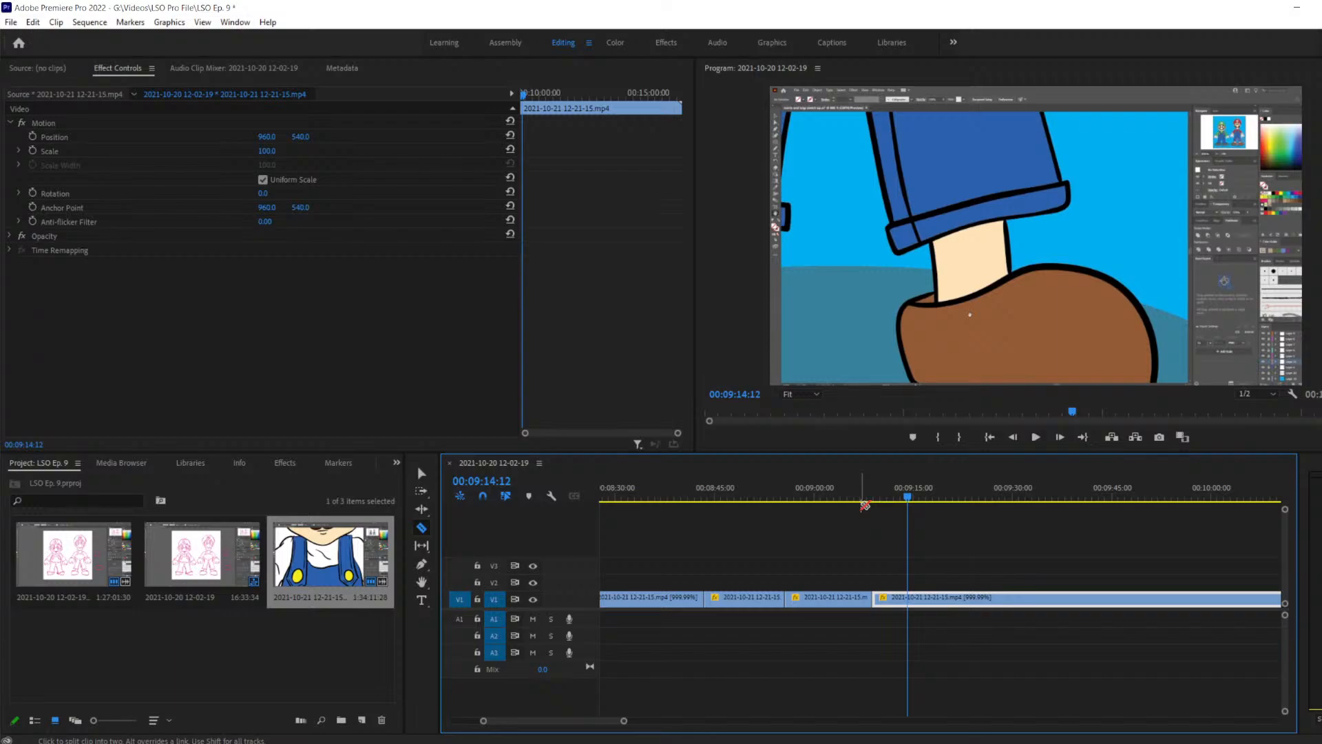
pyautogui.click(911, 599)
# Step forward through the idle leg footage to where drawing resumes and cut the V1 clip again at 00:09:15:30
pyautogui.press('Right')
pyautogui.press('Right')
pyautogui.press('Right')
pyautogui.press('Right')
pyautogui.press('Right')
pyautogui.press('Right')
pyautogui.press('Right')
pyautogui.press('Right')
pyautogui.press('Right')
pyautogui.press('Right')
pyautogui.press('Right')
pyautogui.press('Right')
pyautogui.press('Right')
pyautogui.press('Right')
pyautogui.press('Right')
pyautogui.press('Right')
pyautogui.press('Right')
pyautogui.press('Right')
pyautogui.press('Right')
pyautogui.press('Right')
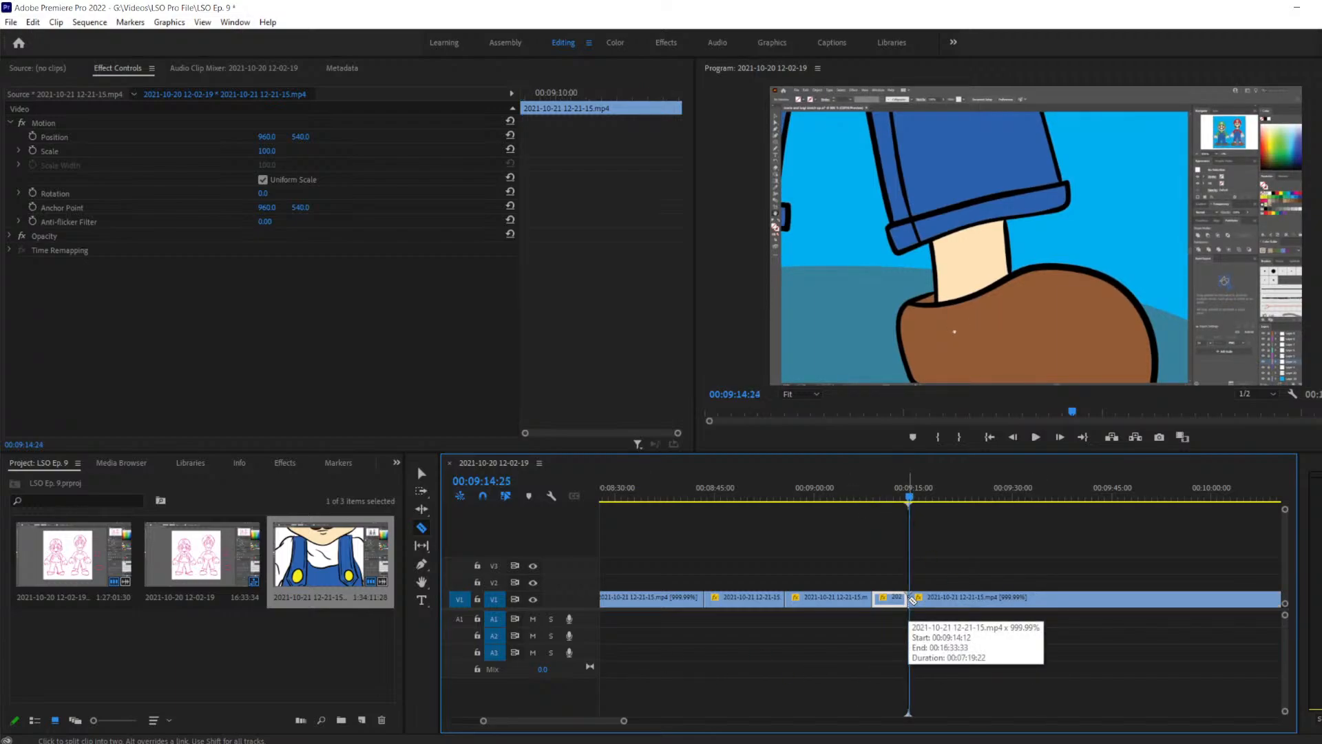
pyautogui.press('Right')
pyautogui.press('Right')
pyautogui.press('Right')
pyautogui.press('Right')
pyautogui.press('Right')
pyautogui.press('Right')
pyautogui.press('Right')
pyautogui.press('Right')
pyautogui.press('Right')
pyautogui.press('Right')
pyautogui.press('Right')
pyautogui.press('Right')
pyautogui.press('Right')
pyautogui.press('Right')
pyautogui.press('Right')
pyautogui.press('Right')
pyautogui.press('Right')
pyautogui.press('Right')
pyautogui.press('Right')
pyautogui.press('Right')
pyautogui.press('Left')
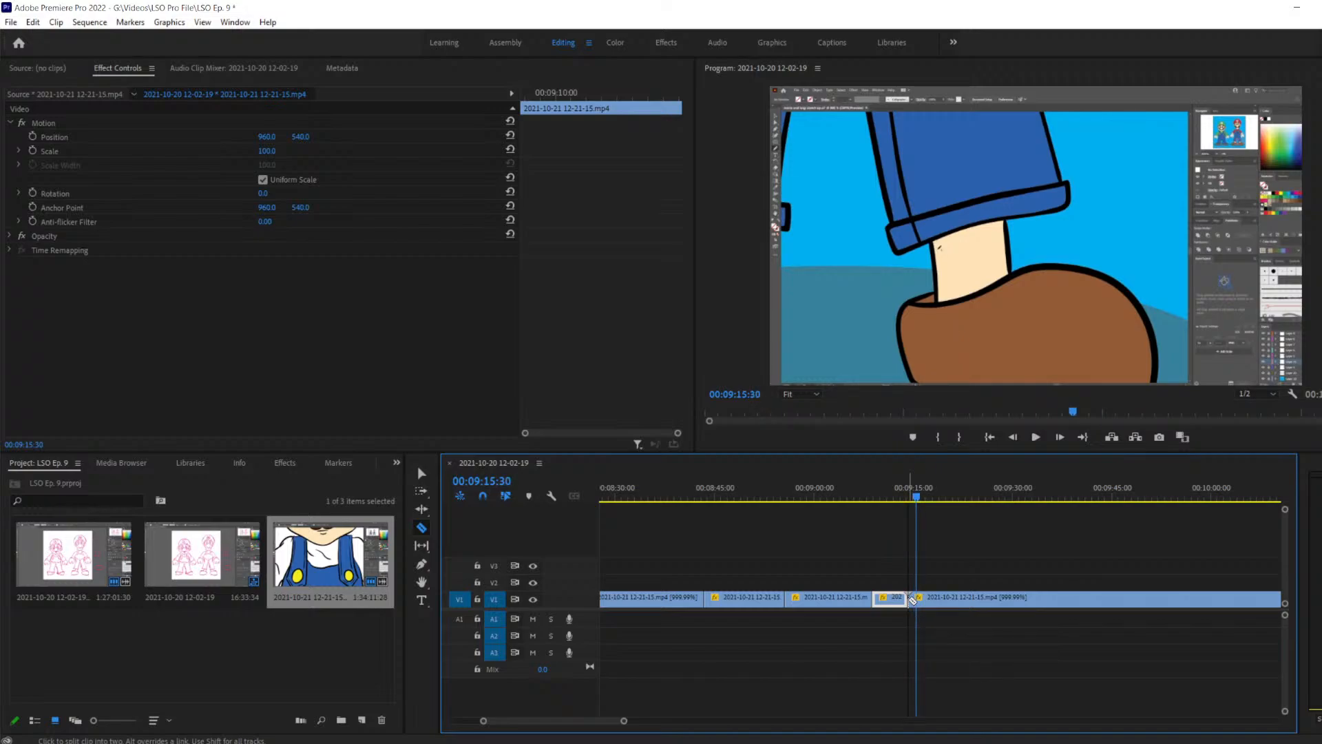
pyautogui.click(917, 599)
pyautogui.press('v')
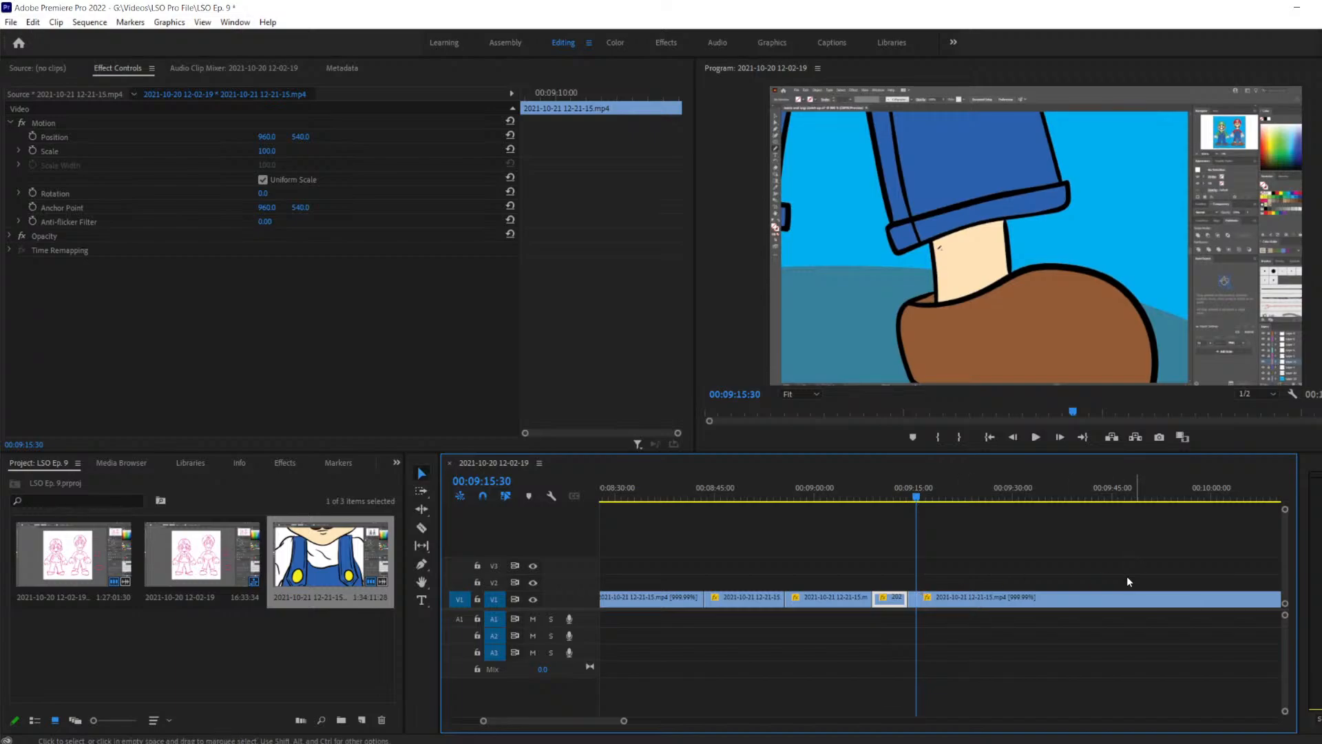
# Delete the short V1 segment between 00:09:14:12 and 00:09:15:30 and move the following clip back to close the gap
pyautogui.click(917, 575)
pyautogui.press('Up')
pyautogui.press('space')
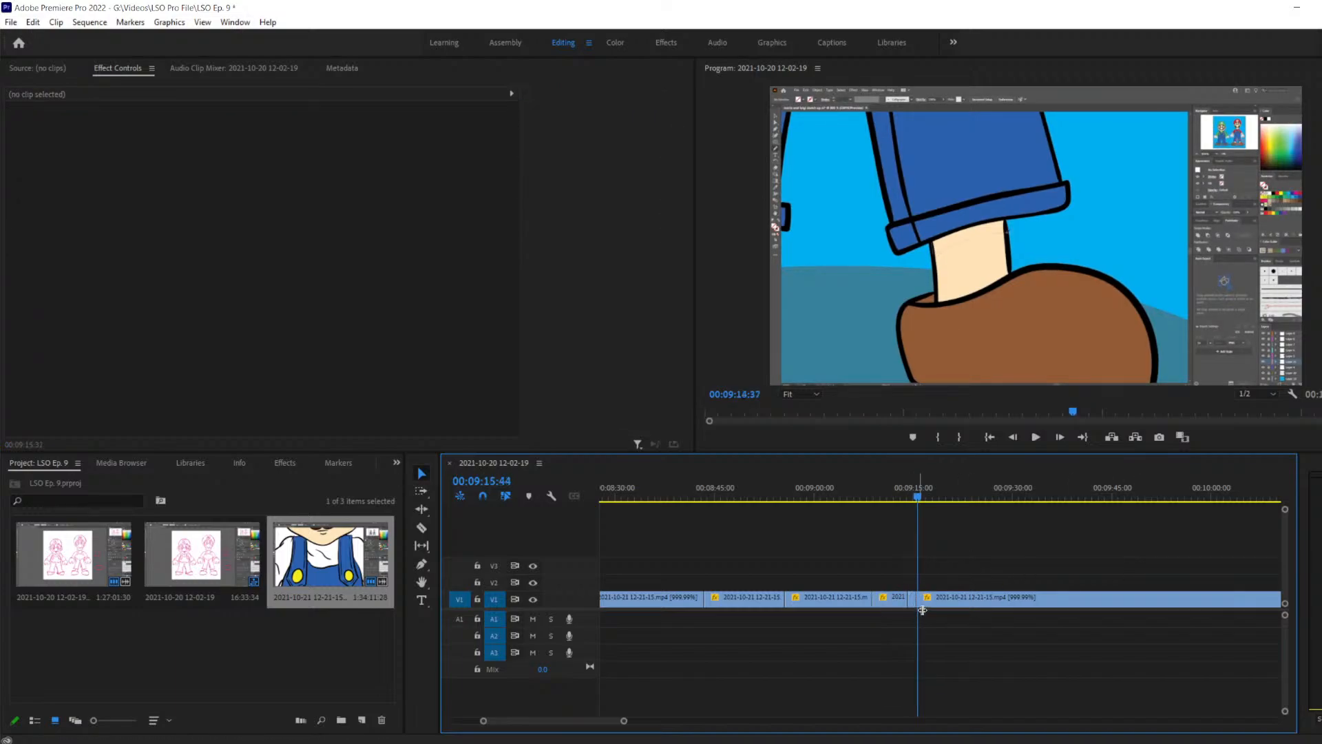
pyautogui.press('space')
pyautogui.moveTo(908, 571)
pyautogui.mouseDown()
pyautogui.moveTo(915, 618)
pyautogui.moveTo(959, 604)
pyautogui.mouseUp()
pyautogui.click(915, 617)
# Play the footage through the new join and on into the idle ankle close-up, stopping at 00:09:18:52
pyautogui.moveTo(994, 502); pyautogui.dragTo(890, 509)
pyautogui.press('space')
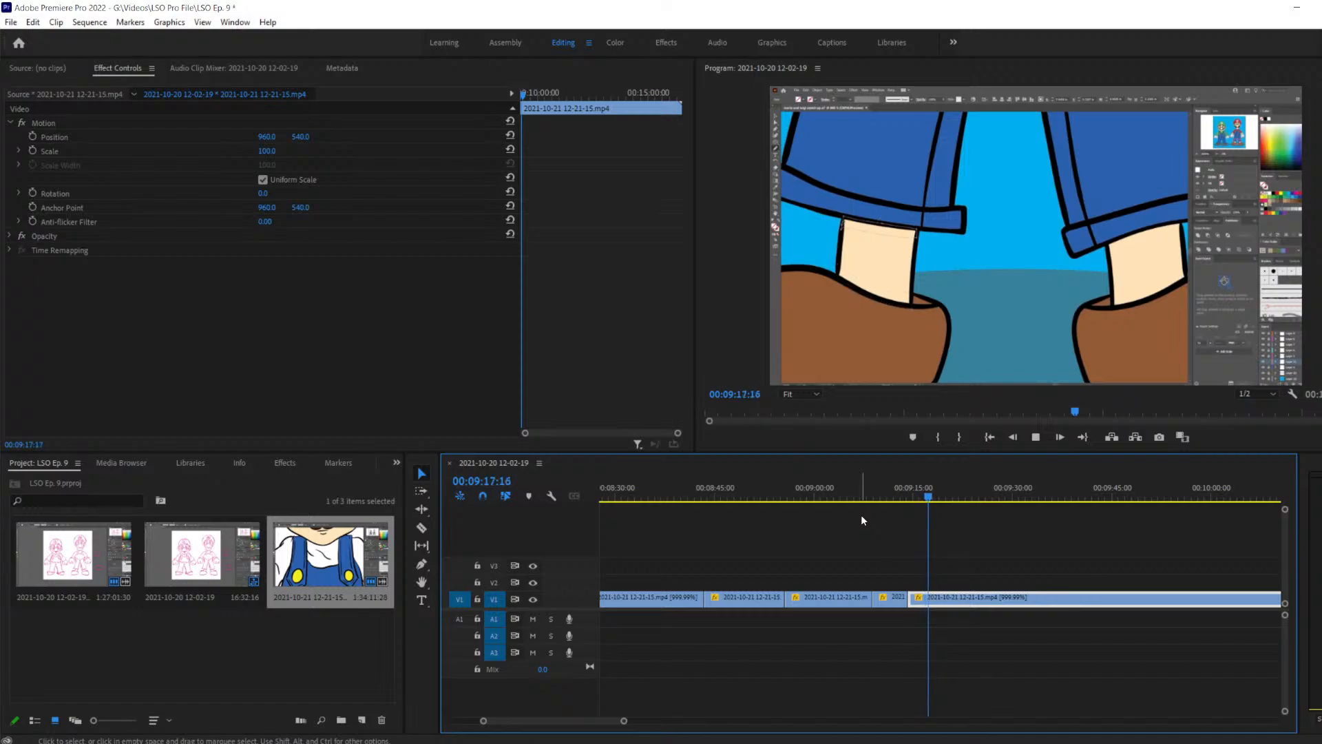
pyautogui.press('space')
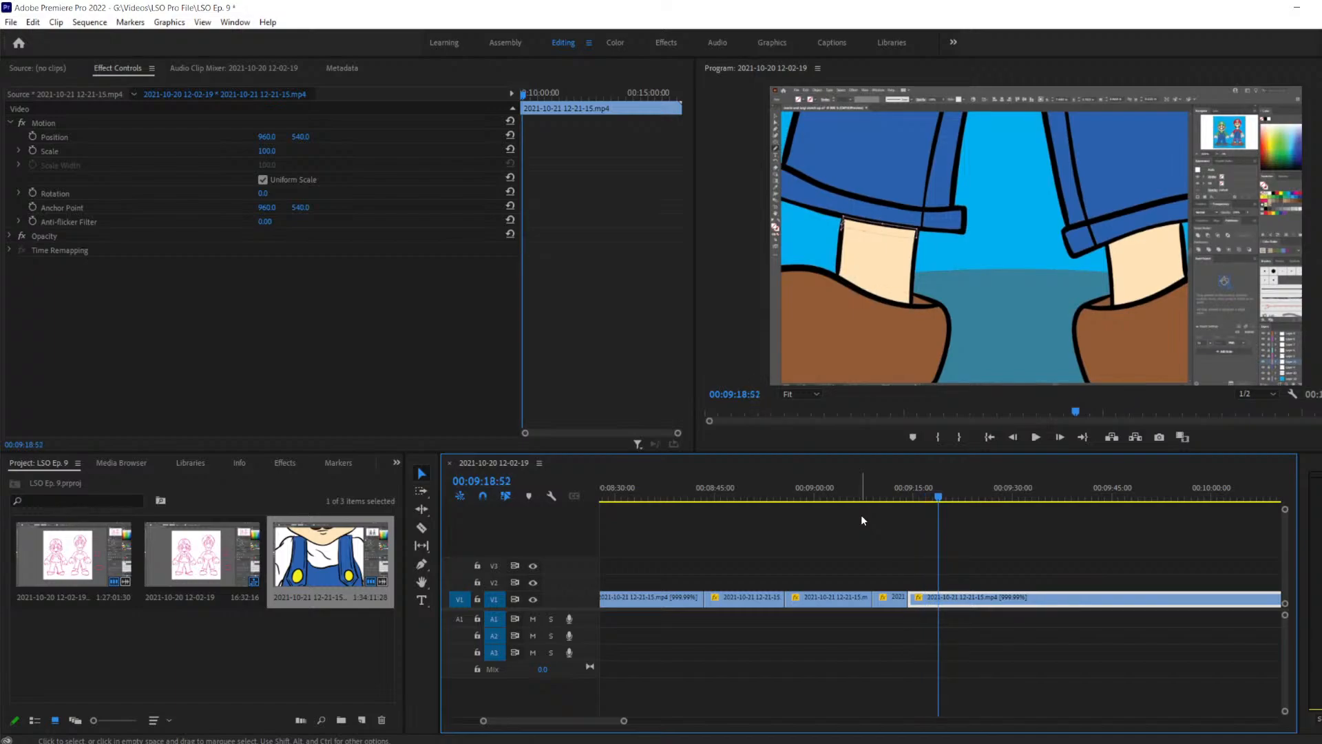
# Step back through the idle ankle close-up to where the drawing stops and cut the V1 clip at 00:09:16:56
pyautogui.press('Left')
pyautogui.press('Left')
pyautogui.press('Left')
pyautogui.press('Left')
pyautogui.press('Left')
pyautogui.press('Left')
pyautogui.press('Left')
pyautogui.press('Left')
pyautogui.press('Left')
pyautogui.press('Left')
pyautogui.press('Left')
pyautogui.press('Left')
pyautogui.press('Left')
pyautogui.press('Left')
pyautogui.press('Left')
pyautogui.press('Left')
pyautogui.press('Left')
pyautogui.press('Left')
pyautogui.press('Left')
pyautogui.press('Left')
pyautogui.press('Left')
pyautogui.press('Left')
pyautogui.press('Left')
pyautogui.press('Left')
pyautogui.press('Left')
pyautogui.press('Left')
pyautogui.press('Left')
pyautogui.press('Left')
pyautogui.press('Left')
pyautogui.press('Left')
pyautogui.press('Left')
pyautogui.press('Left')
pyautogui.press('Left')
pyautogui.press('Left')
pyautogui.press('Left')
pyautogui.press('Left')
pyautogui.press('Left')
pyautogui.press('Left')
pyautogui.press('Left')
pyautogui.press('Left')
pyautogui.press('Left')
pyautogui.press('Right')
pyautogui.press('Right')
pyautogui.press('Right')
pyautogui.press('Right')
pyautogui.press('Right')
pyautogui.press('Right')
pyautogui.press('Right')
pyautogui.press('Right')
pyautogui.press('Right')
pyautogui.press('Right')
pyautogui.press('Right')
pyautogui.press('Right')
pyautogui.press('Right')
pyautogui.press('Right')
pyautogui.press('Right')
pyautogui.press('Right')
pyautogui.press('Right')
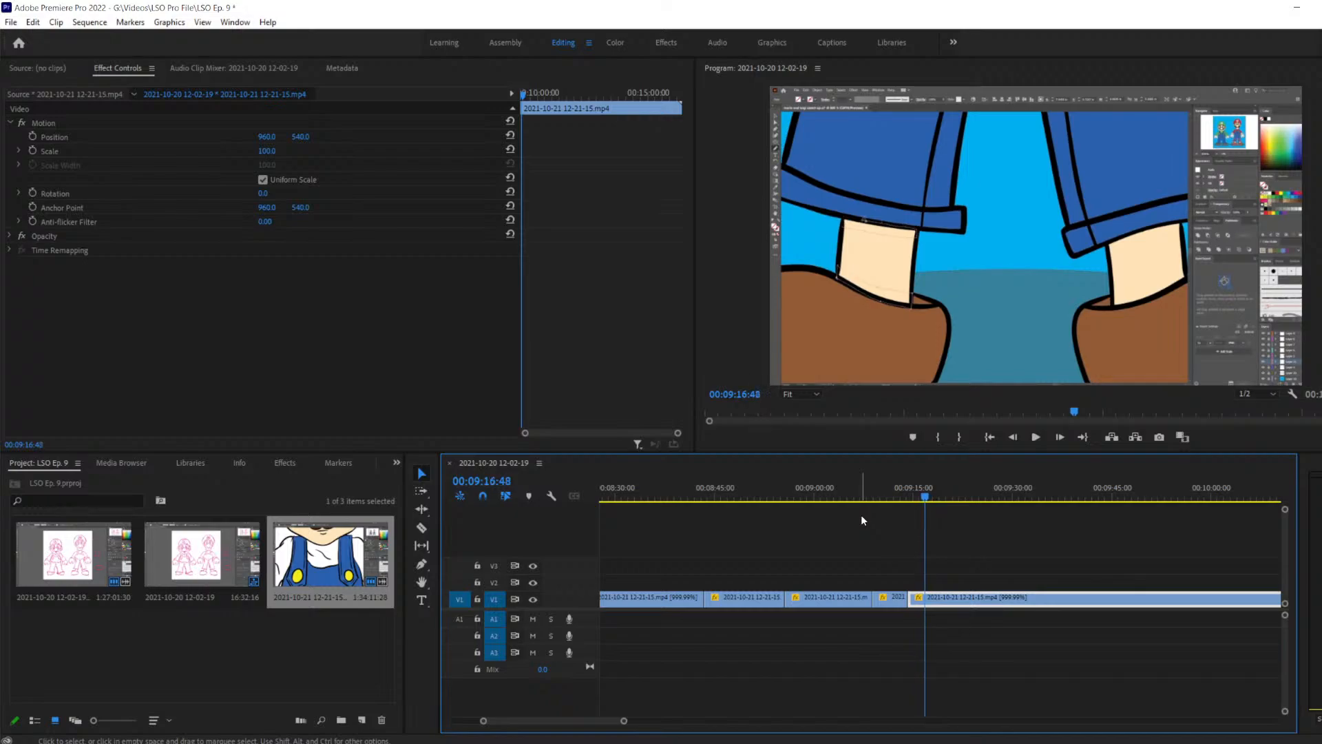
pyautogui.press('Left')
pyautogui.press('Left')
pyautogui.press('Left')
pyautogui.press('Left')
pyautogui.press('Left')
pyautogui.press('Left')
pyautogui.press('Left')
pyautogui.press('Left')
pyautogui.press('Left')
pyautogui.press('Left')
pyautogui.press('Left')
pyautogui.press('Left')
pyautogui.press('Left')
pyautogui.press('Left')
pyautogui.press('Left')
pyautogui.press('Left')
pyautogui.press('Left')
pyautogui.press('Left')
pyautogui.press('Left')
pyautogui.press('Left')
pyautogui.press('Left')
pyautogui.press('Left')
pyautogui.press('Left')
pyautogui.press('Right')
pyautogui.press('Right')
pyautogui.press('Right')
pyautogui.press('Right')
pyautogui.press('Right')
pyautogui.press('Right')
pyautogui.press('Right')
pyautogui.press('Right')
pyautogui.press('Right')
pyautogui.press('Right')
pyautogui.press('Right')
pyautogui.press('Right')
pyautogui.press('Right')
pyautogui.press('Right')
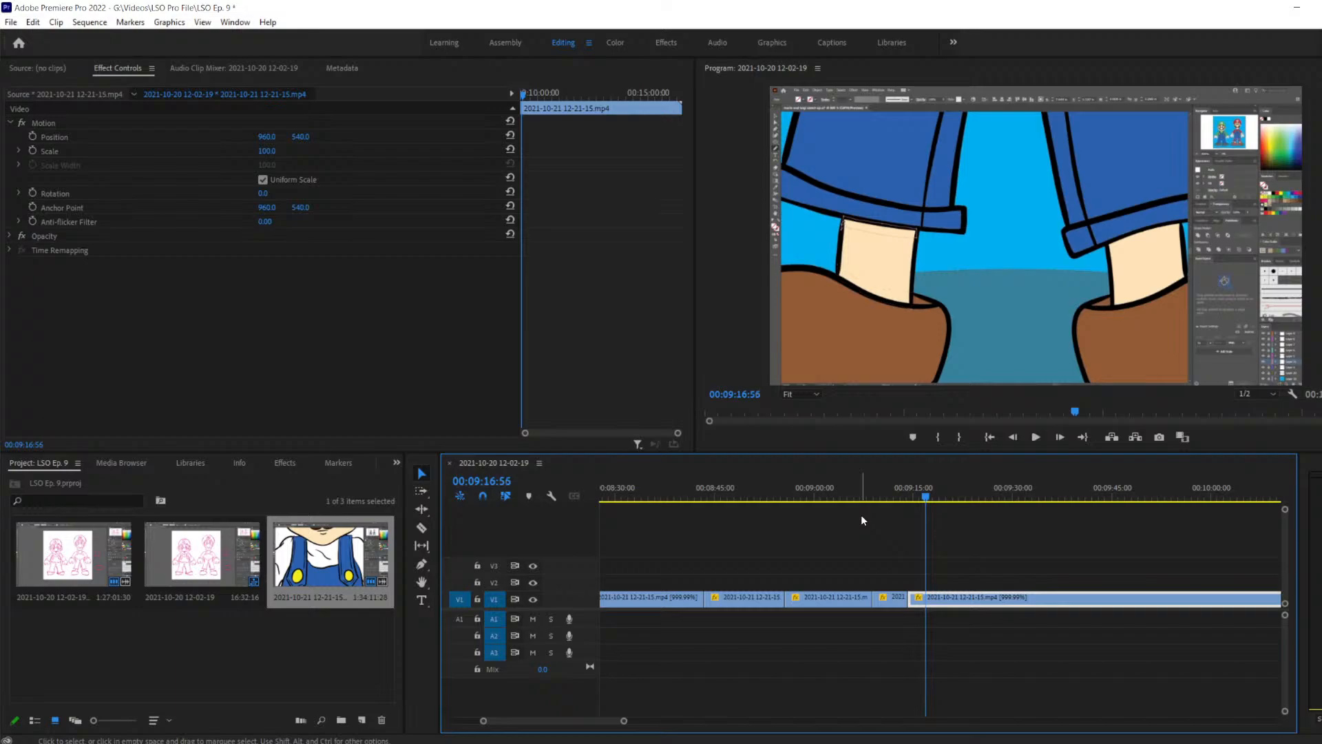
pyautogui.press('c')
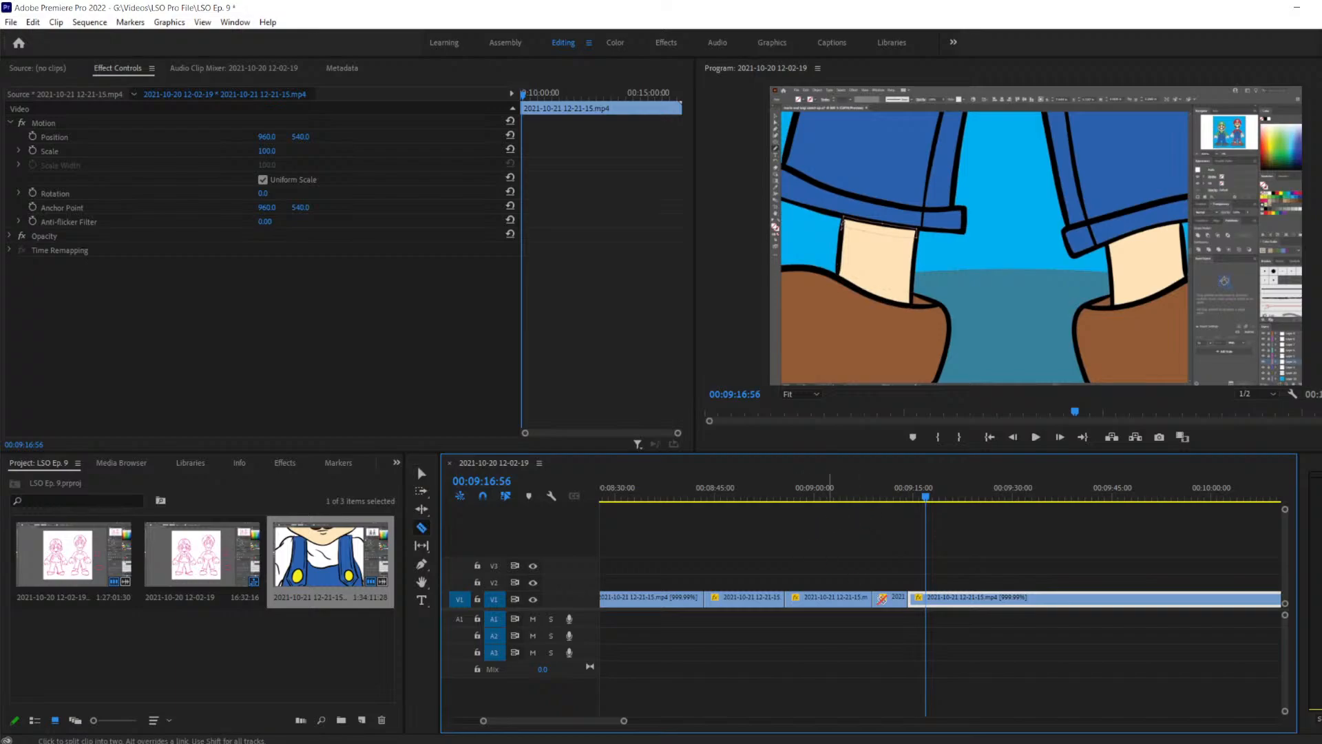
pyautogui.click(927, 597)
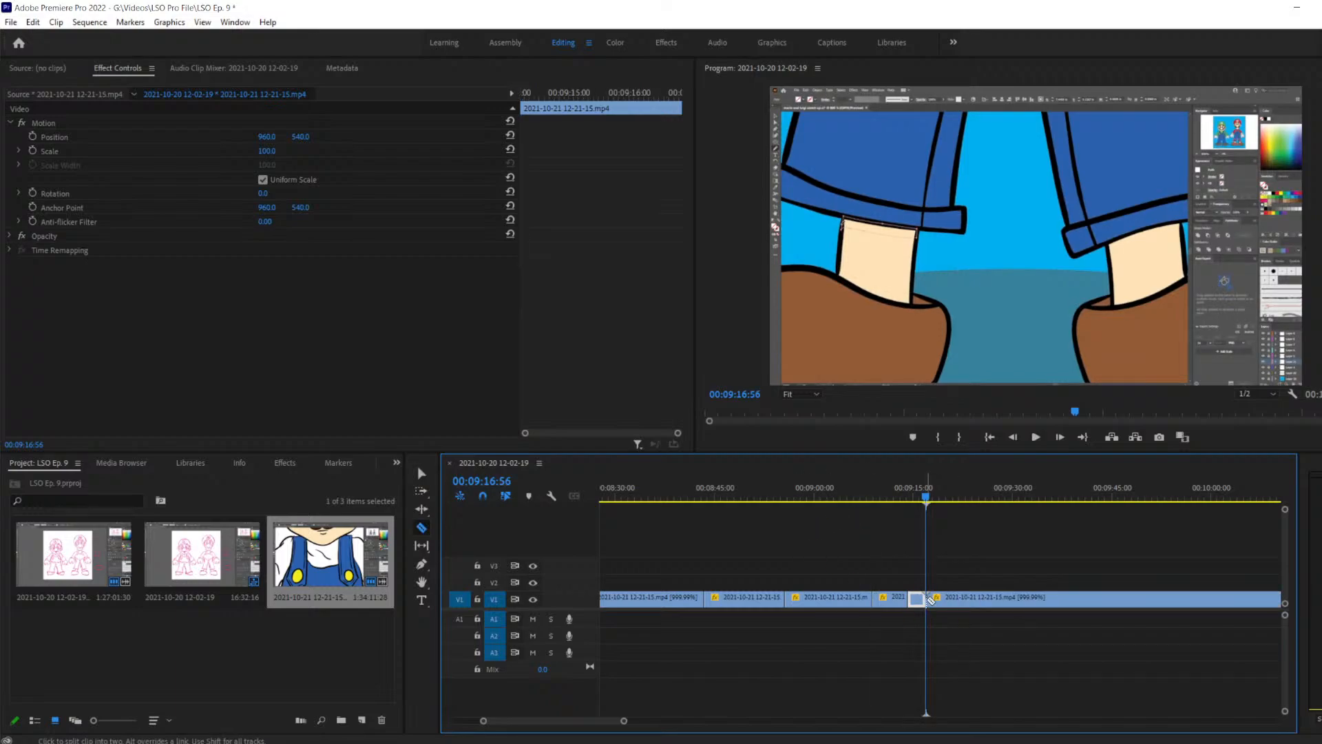
# Find the end of the idle ankle close-up, just before the view zooms out to both characters, and cut the V1 clip there
pyautogui.press('space')
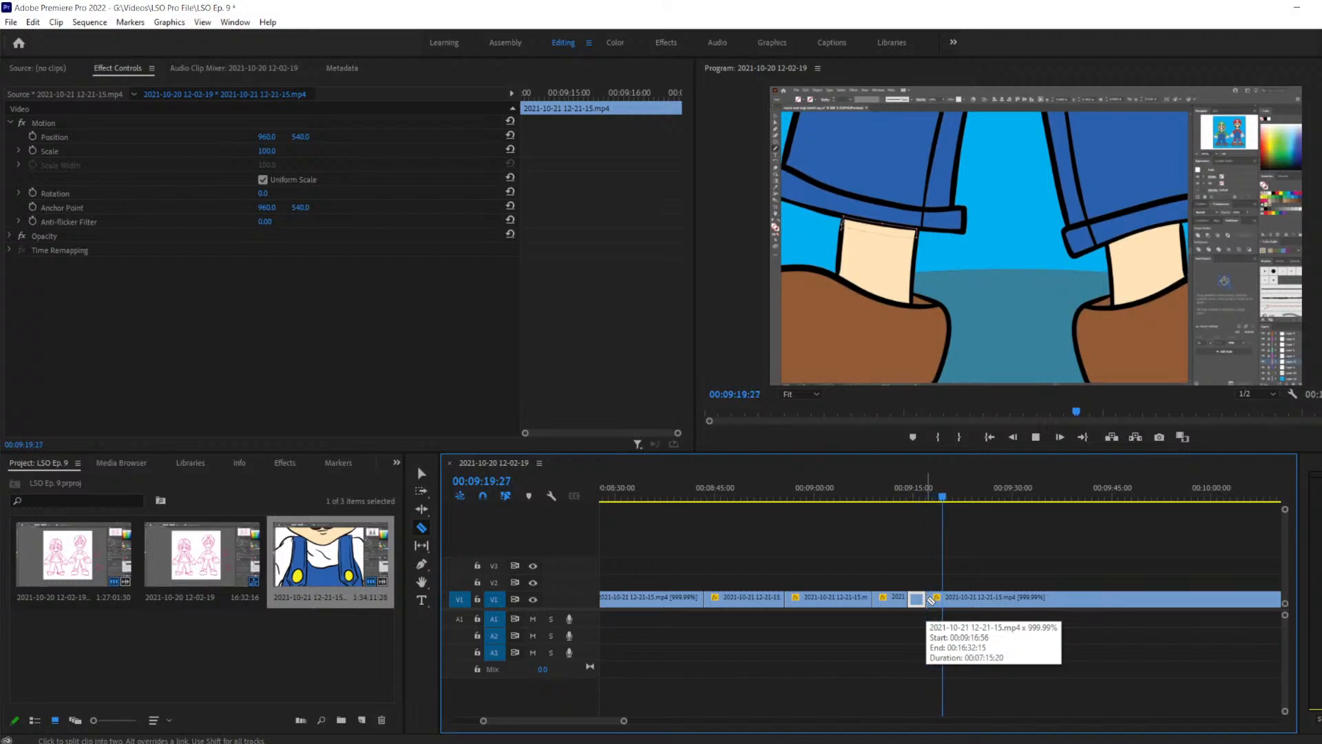
pyautogui.press('space')
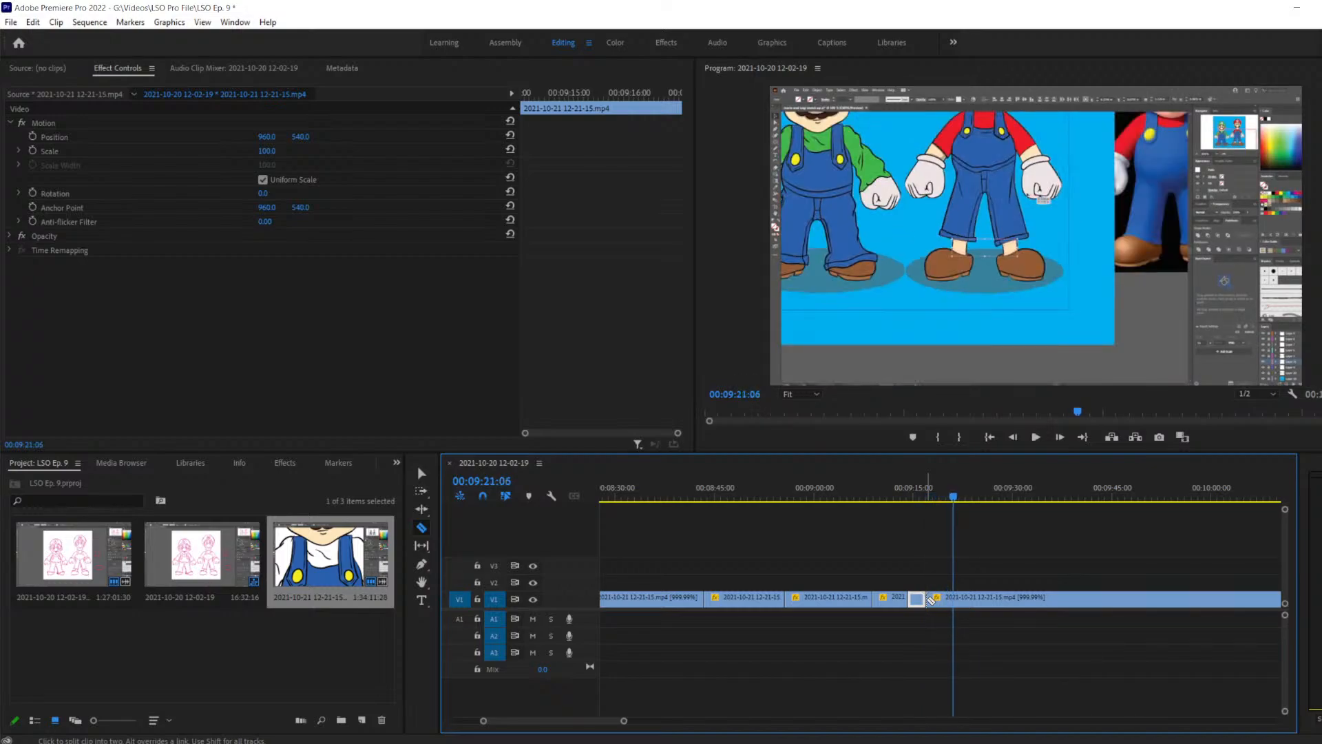
pyautogui.press('Left')
pyautogui.press('Left')
pyautogui.press('Left')
pyautogui.press('Left')
pyautogui.press('Left')
pyautogui.press('Left')
pyautogui.press('Left')
pyautogui.press('Left')
pyautogui.press('Left')
pyautogui.press('Left')
pyautogui.press('Left')
pyautogui.press('Left')
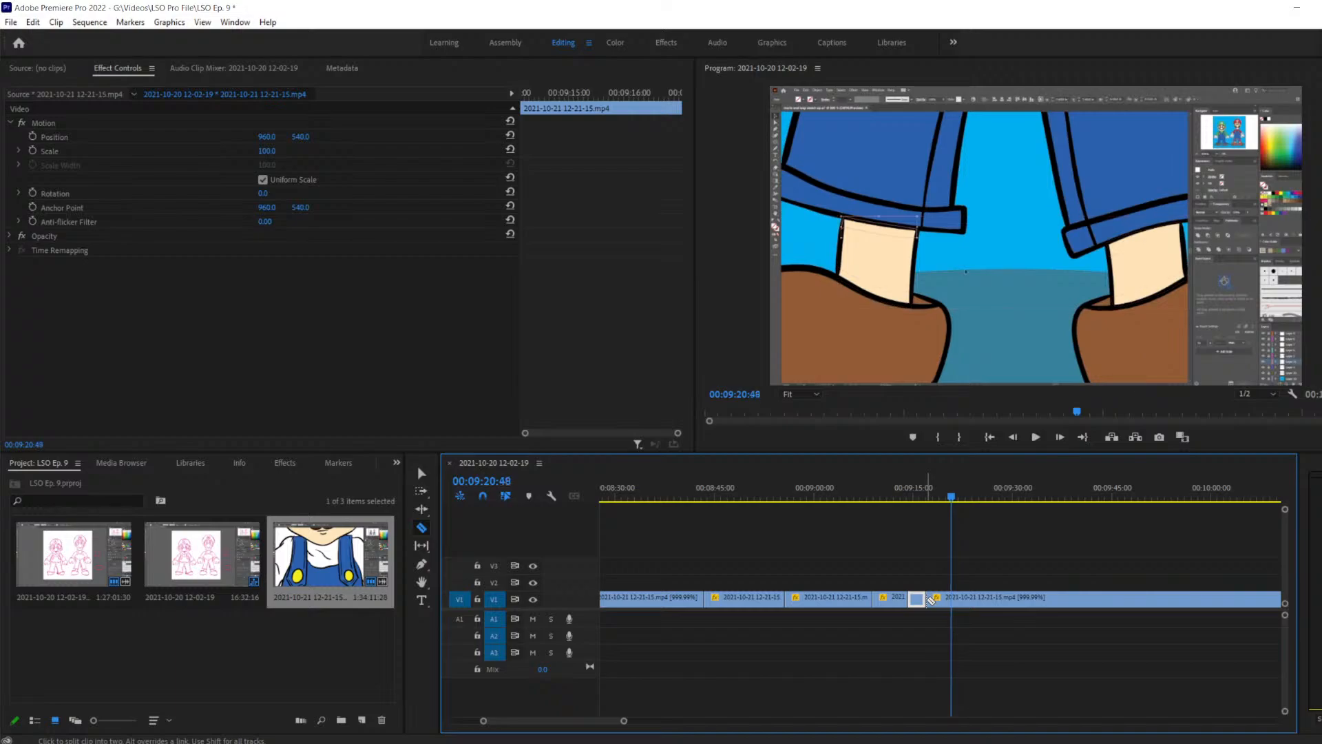
pyautogui.press('Left')
pyautogui.press('Left')
pyautogui.press('Left')
pyautogui.press('Left')
pyautogui.press('Right')
pyautogui.press('Right')
pyautogui.click(952, 599)
# Delete the idle V1 segment starting at 00:09:16:56, move the following clip back to close the gap, and play through to 00:09:19:11
pyautogui.press('v')
pyautogui.moveTo(947, 565); pyautogui.dragTo(921, 635)
pyautogui.click(938, 598)
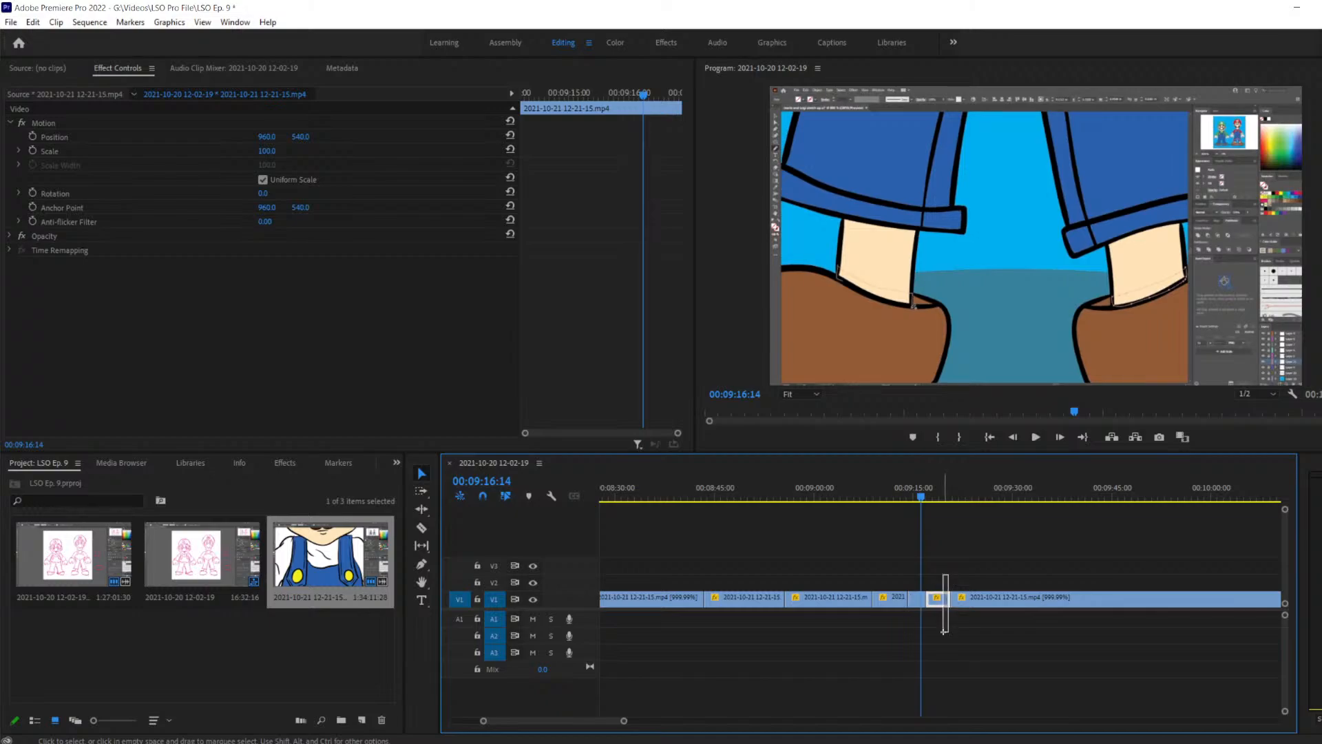
pyautogui.press('Delete')
pyautogui.moveTo(1004, 598); pyautogui.dragTo(983, 599)
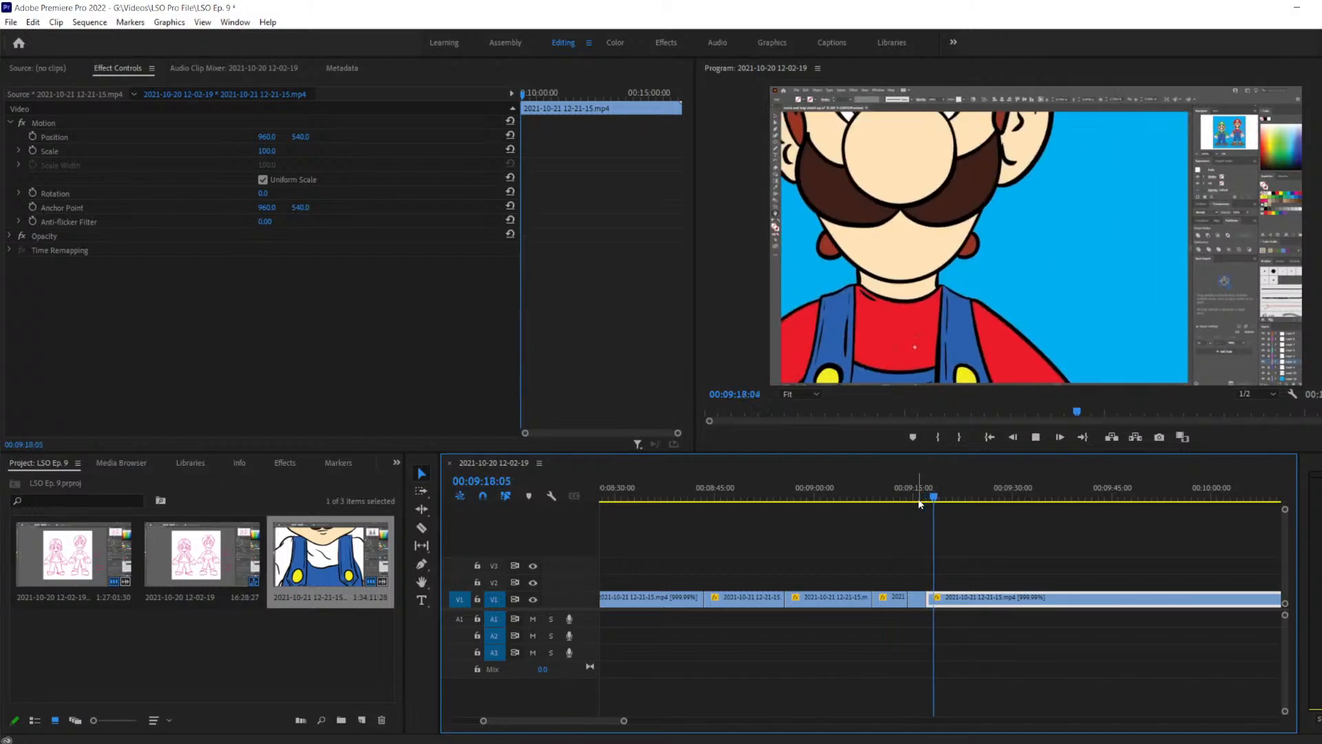
pyautogui.press('space')
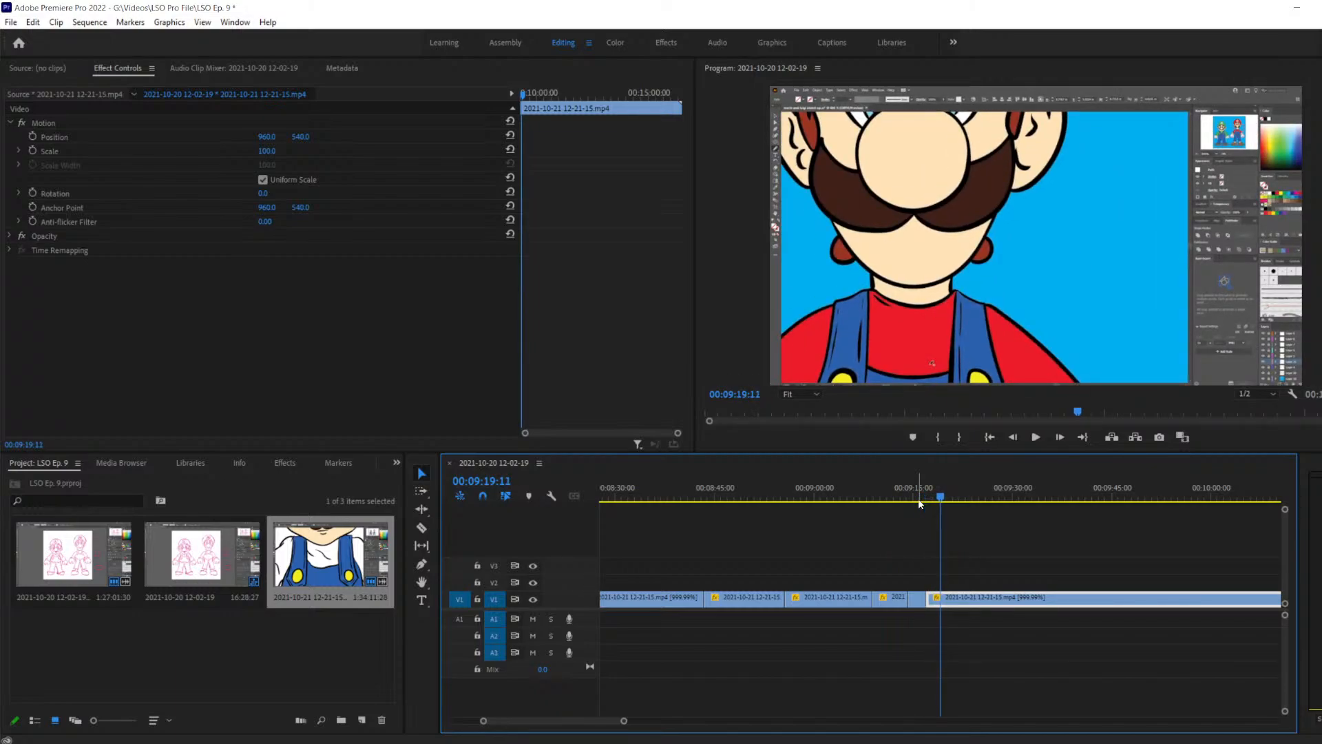
# Step back to where the view settles on Mario's face and chest and cut the V1 clip at 00:09:18:08
pyautogui.press('Left')
pyautogui.press('Left')
pyautogui.press('Left')
pyautogui.press('Left')
pyautogui.press('Left')
pyautogui.press('Left')
pyautogui.press('Left')
pyautogui.press('Left')
pyautogui.press('Left')
pyautogui.press('Left')
pyautogui.press('Left')
pyautogui.press('Left')
pyautogui.press('Left')
pyautogui.press('Left')
pyautogui.press('Left')
pyautogui.press('Left')
pyautogui.press('Left')
pyautogui.press('Left')
pyautogui.press('Left')
pyautogui.press('Left')
pyautogui.press('Left')
pyautogui.press('Left')
pyautogui.press('Left')
pyautogui.press('Left')
pyautogui.press('Left')
pyautogui.press('Left')
pyautogui.press('Left')
pyautogui.press('Left')
pyautogui.press('Left')
pyautogui.press('Left')
pyautogui.press('Left')
pyautogui.press('Left')
pyautogui.press('Left')
pyautogui.press('Left')
pyautogui.press('Left')
pyautogui.press('Left')
pyautogui.press('Left')
pyautogui.press('Left')
pyautogui.press('Left')
pyautogui.press('Left')
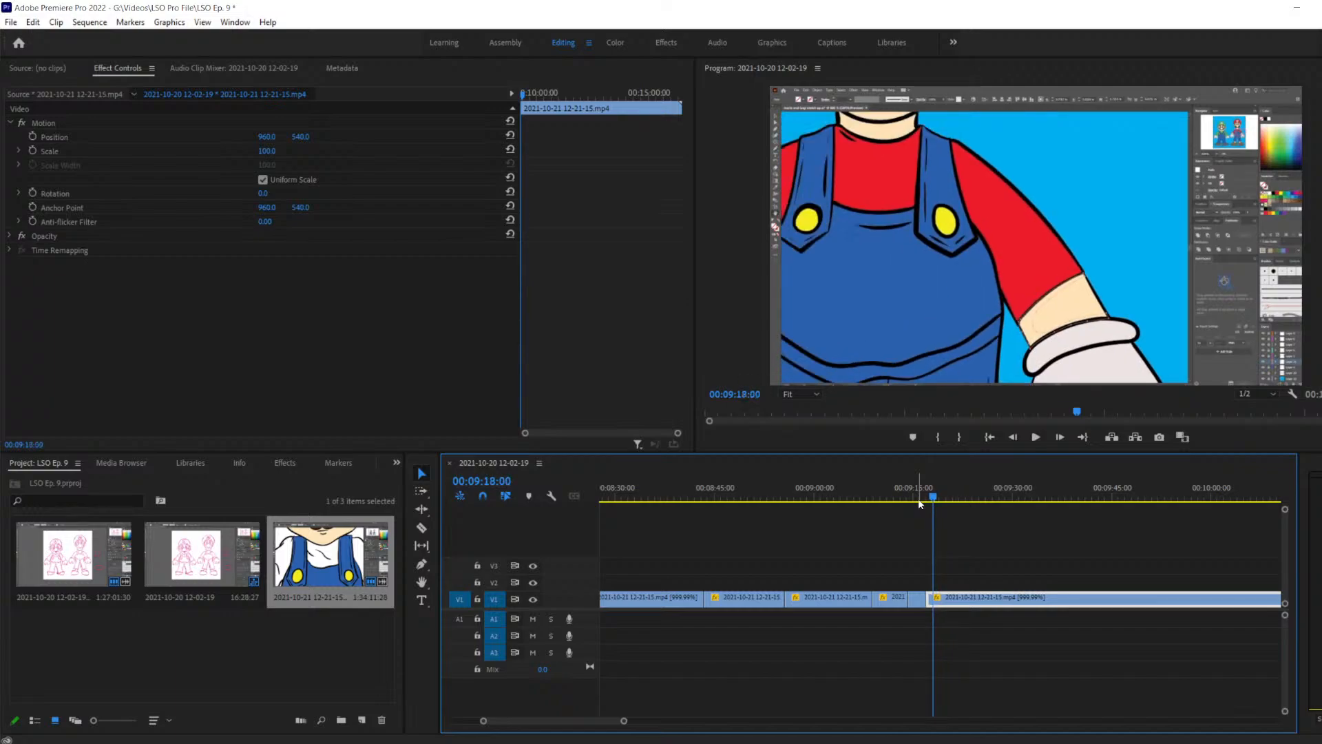
pyautogui.press('Right')
pyautogui.press('Right')
pyautogui.press('Right')
pyautogui.press('Right')
pyautogui.press('Right')
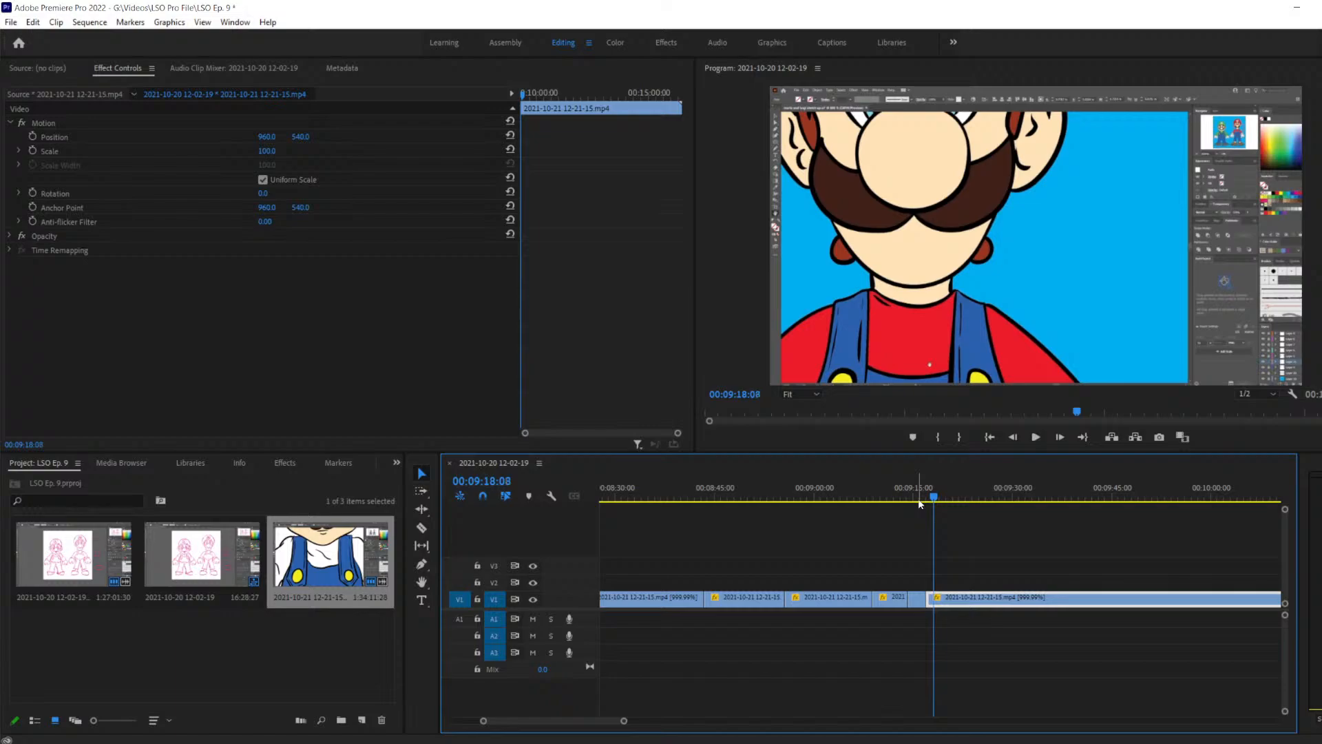
pyautogui.press('c')
pyautogui.click(934, 598)
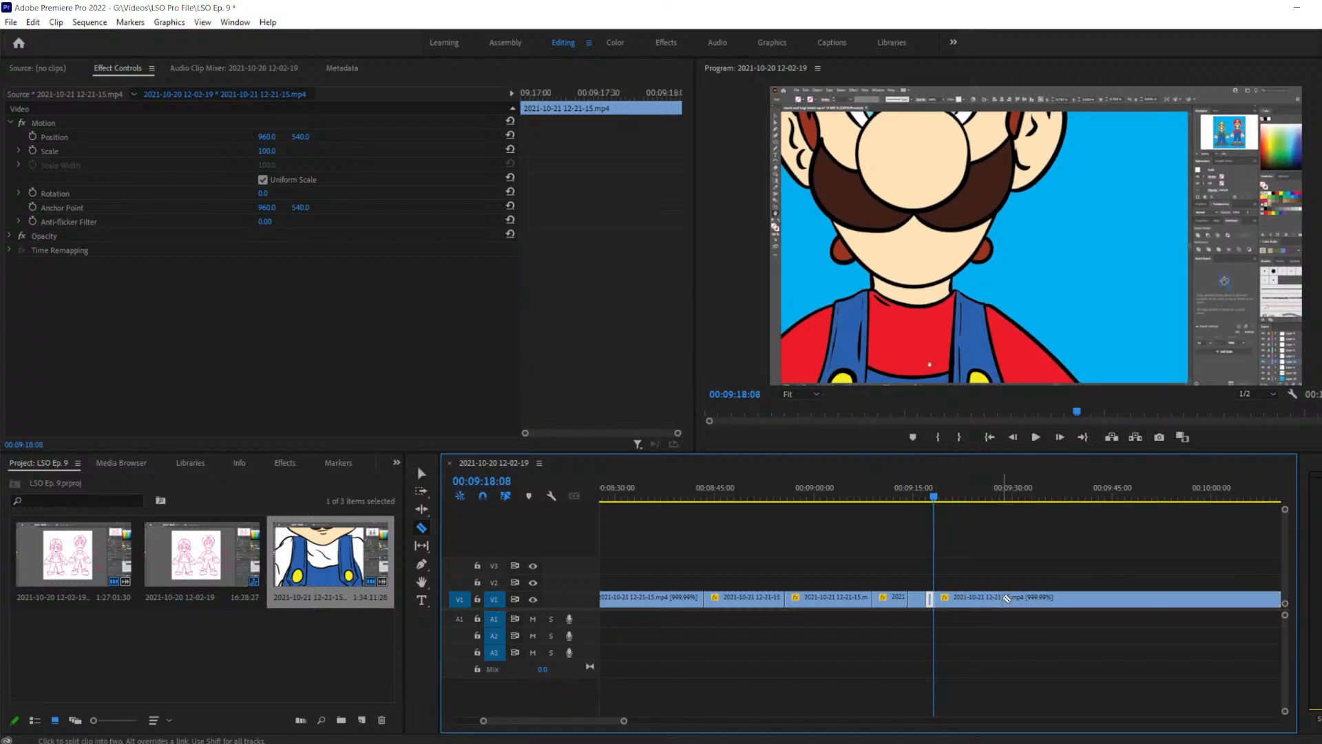
# Find the end of the idle face-and-chest view, just before the picture moves, and cut the V1 clip at 00:09:19:33
pyautogui.press('space')
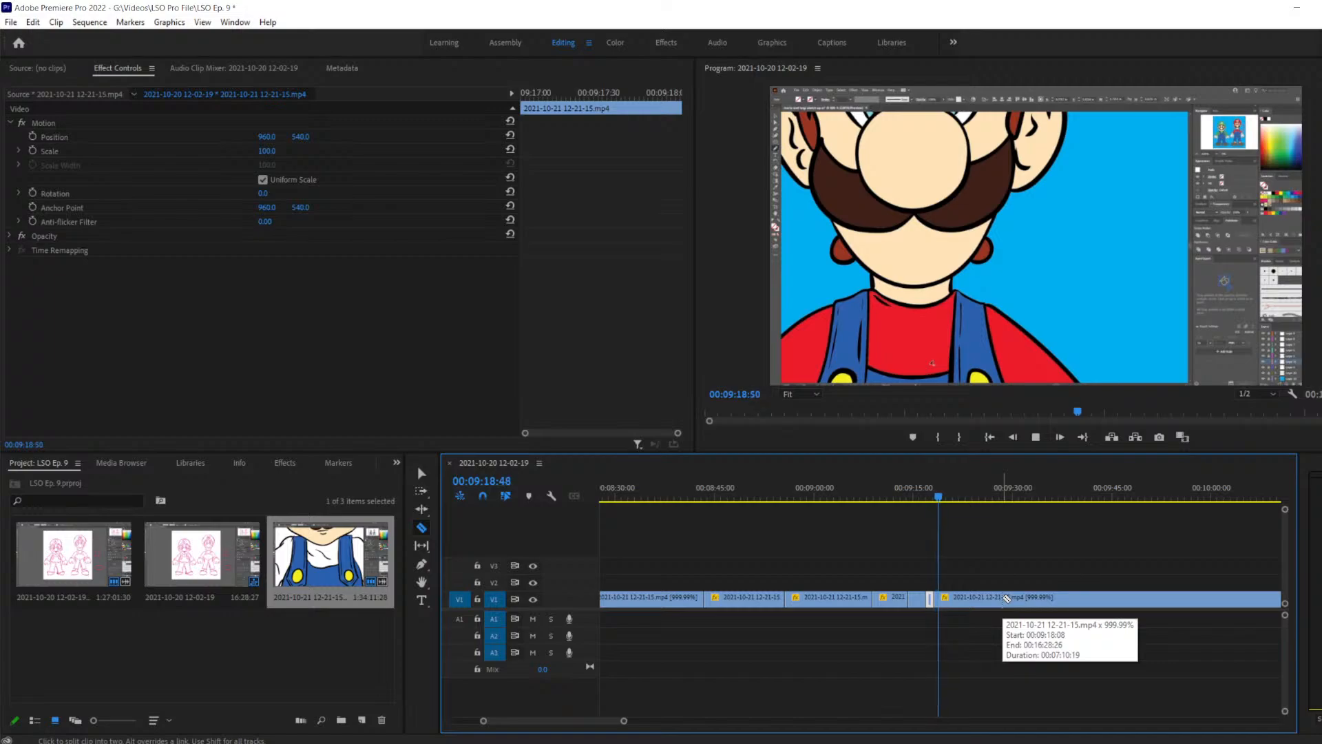
pyautogui.press('space')
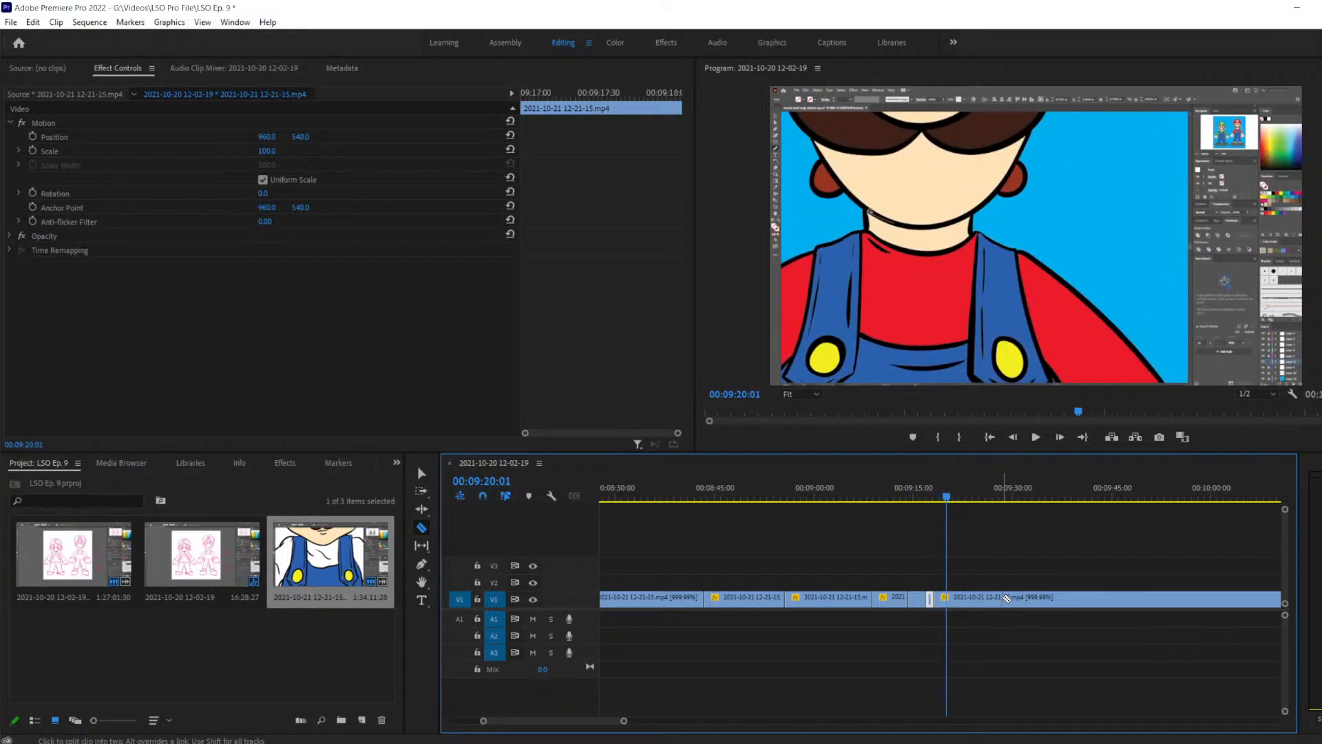
pyautogui.press('Left')
pyautogui.press('Left')
pyautogui.press('Left')
pyautogui.press('Left')
pyautogui.press('Left')
pyautogui.press('Left')
pyautogui.press('Left')
pyautogui.press('Left')
pyautogui.press('Left')
pyautogui.press('Left')
pyautogui.press('Left')
pyautogui.press('Left')
pyautogui.press('Left')
pyautogui.press('Left')
pyautogui.press('Left')
pyautogui.press('Left')
pyautogui.press('Left')
pyautogui.press('Left')
pyautogui.press('Left')
pyautogui.press('Left')
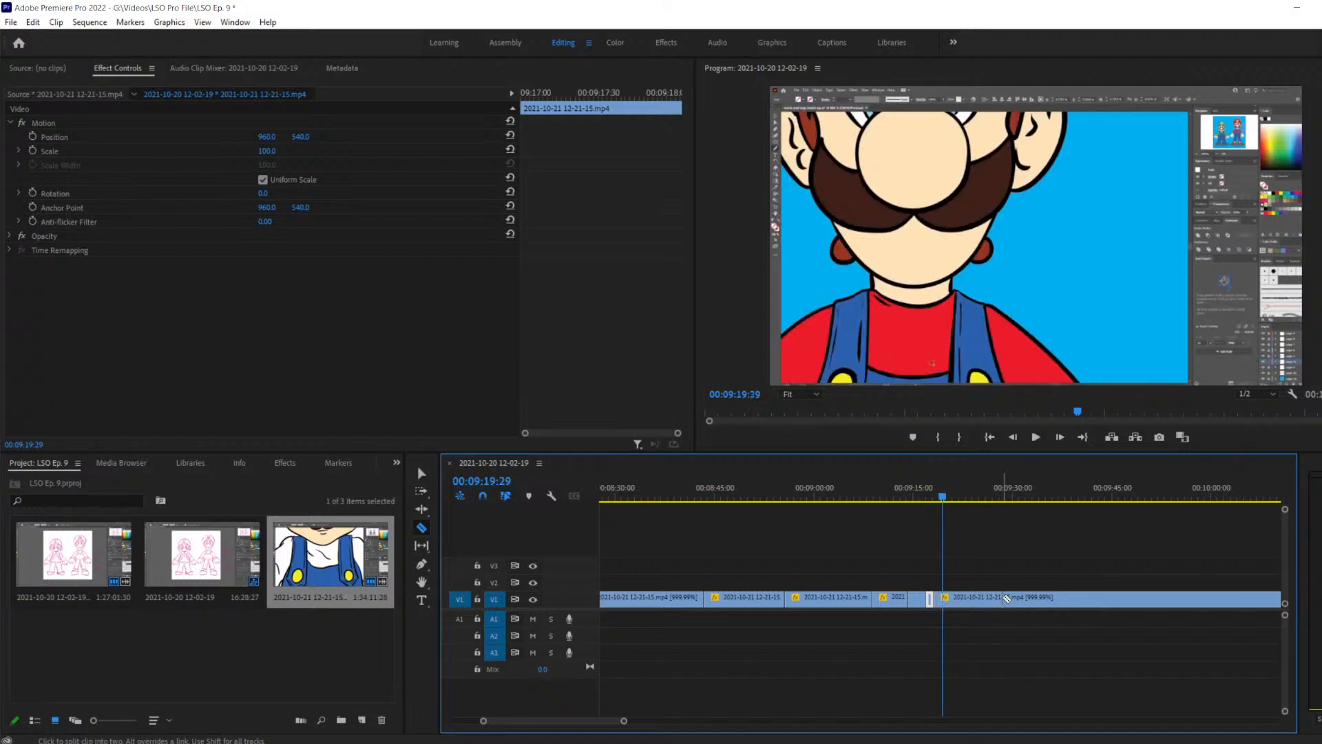
pyautogui.press('Left')
pyautogui.press('Left')
pyautogui.press('Left')
pyautogui.press('Left')
pyautogui.press('Left')
pyautogui.press('Left')
pyautogui.press('Left')
pyautogui.press('Left')
pyautogui.press('Left')
pyautogui.press('Left')
pyautogui.press('Left')
pyautogui.press('Left')
pyautogui.press('Left')
pyautogui.press('Left')
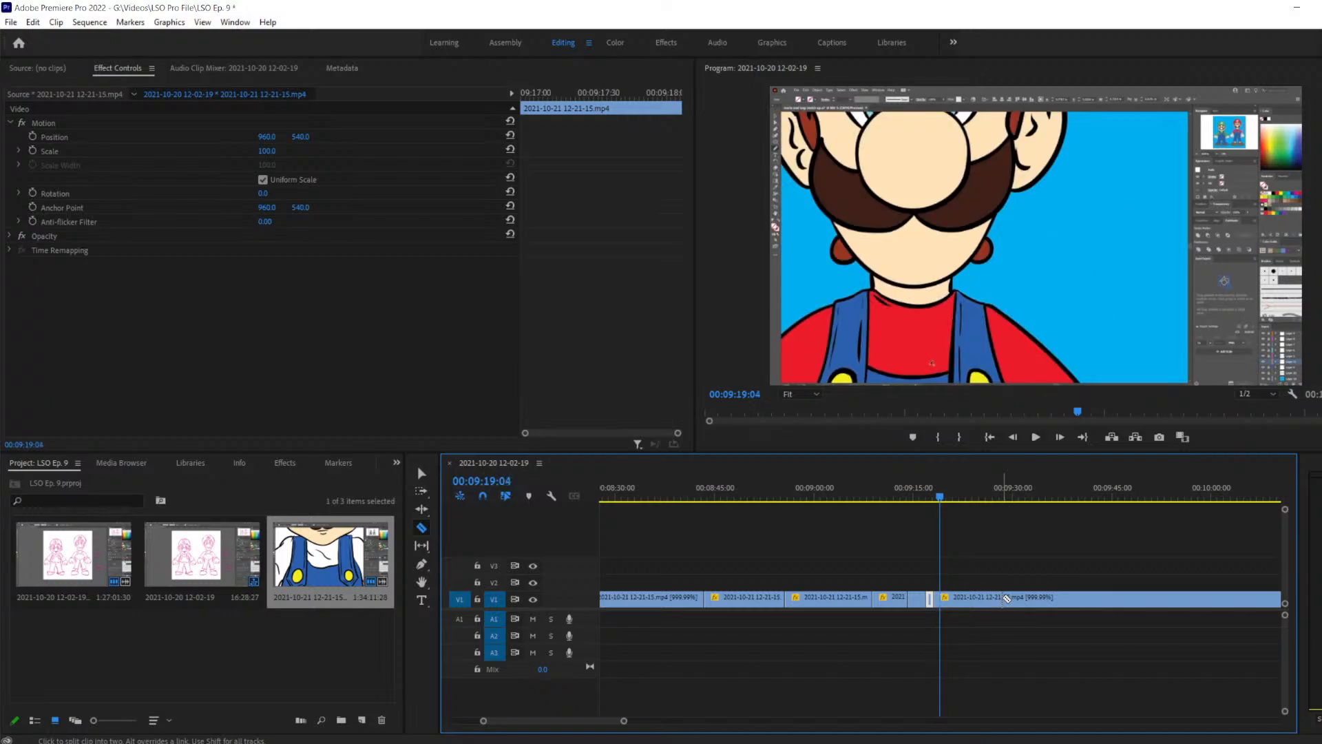
pyautogui.press('Right')
pyautogui.press('Right')
pyautogui.press('Right')
pyautogui.press('Right')
pyautogui.press('Right')
pyautogui.press('Right')
pyautogui.press('Right')
pyautogui.press('Right')
pyautogui.press('Right')
pyautogui.press('Right')
pyautogui.press('Right')
pyautogui.press('Right')
pyautogui.press('Right')
pyautogui.press('Right')
pyautogui.press('Right')
pyautogui.press('Right')
pyautogui.press('Right')
pyautogui.press('Right')
pyautogui.press('Right')
pyautogui.press('Right')
pyautogui.press('Right')
pyautogui.press('Right')
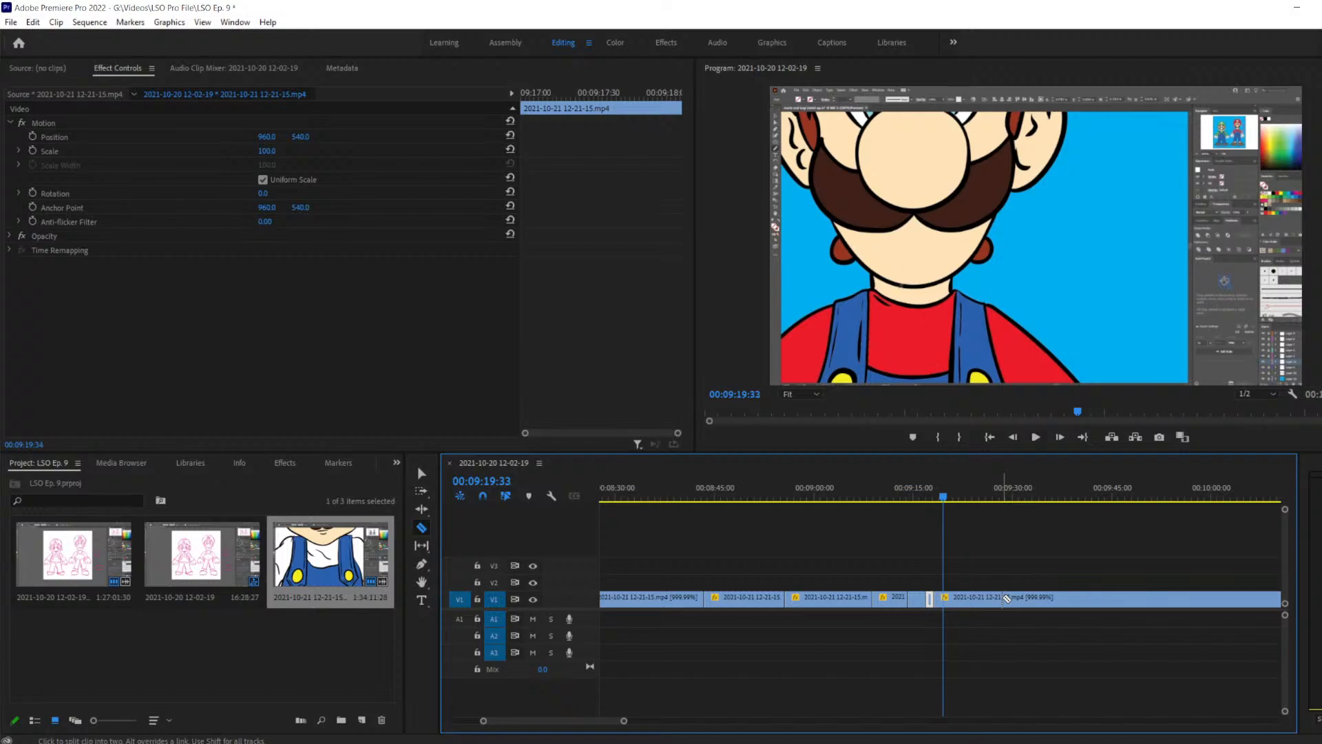
pyautogui.click(945, 597)
# Delete the idle V1 segment starting at 00:09:18:08 and move the following clip back to close the gap
pyautogui.press('v')
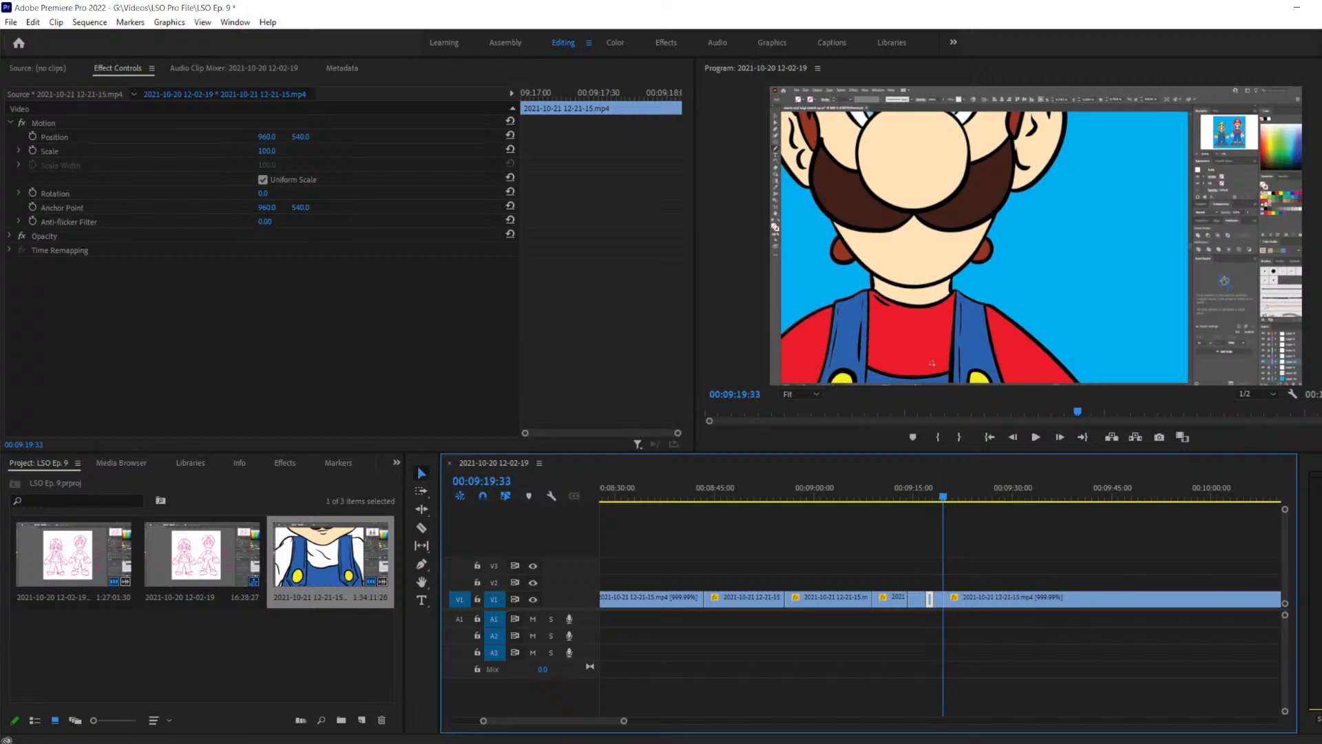
pyautogui.moveTo(943, 569); pyautogui.dragTo(1017, 589)
pyautogui.click(937, 597)
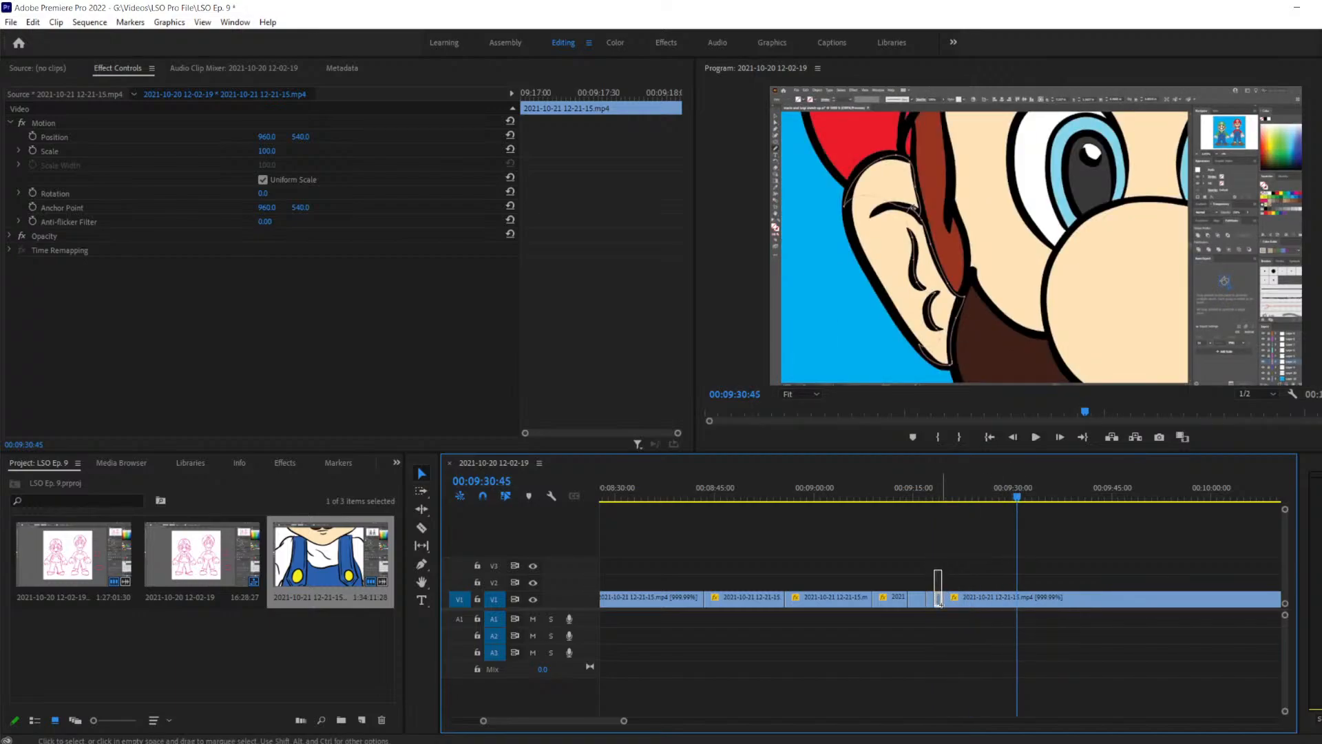
pyautogui.press('Delete')
pyautogui.click(962, 597)
pyautogui.hotkey('ctrl', 'shift', 'a')
pyautogui.moveTo(962, 596); pyautogui.dragTo(954, 605)
# Play the footage from 00:09:14:13 through the new join and on into the close-up of Mario's nose and moustache
pyautogui.click(905, 493)
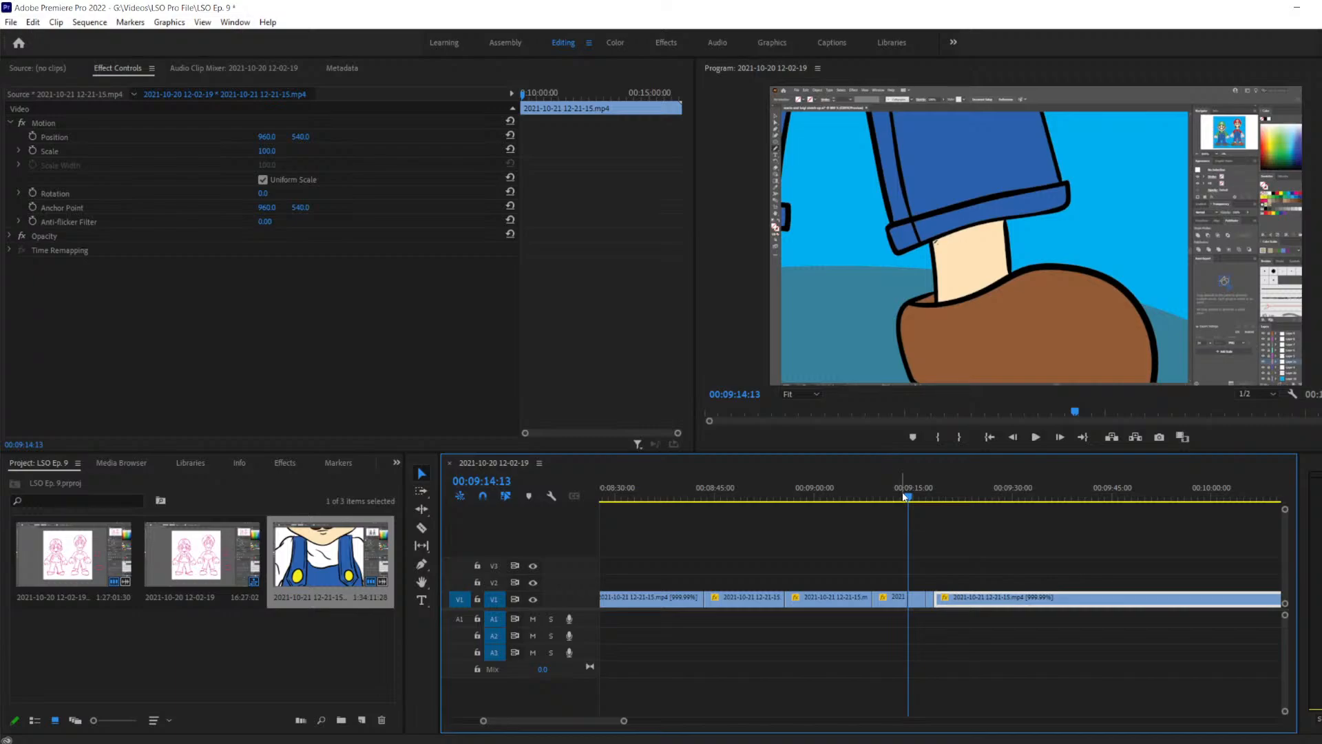
pyautogui.press('space')
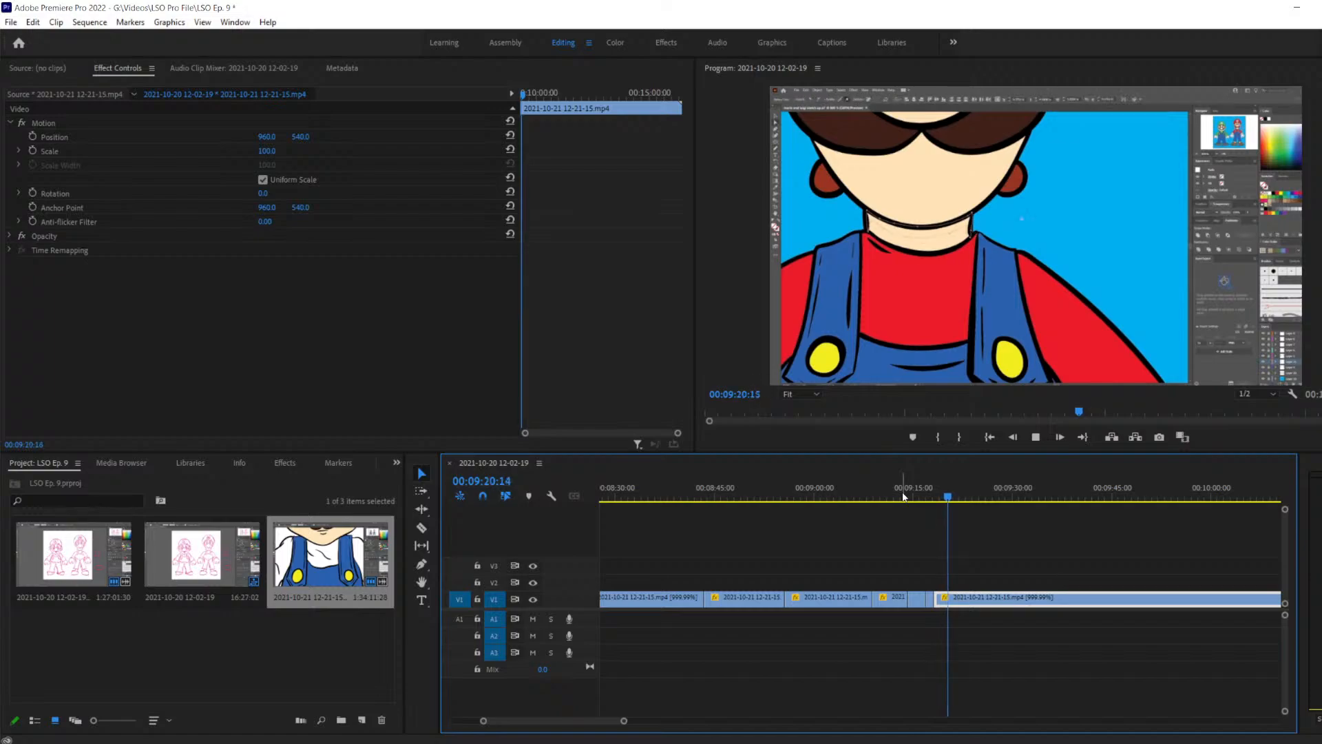
pyautogui.press('space')
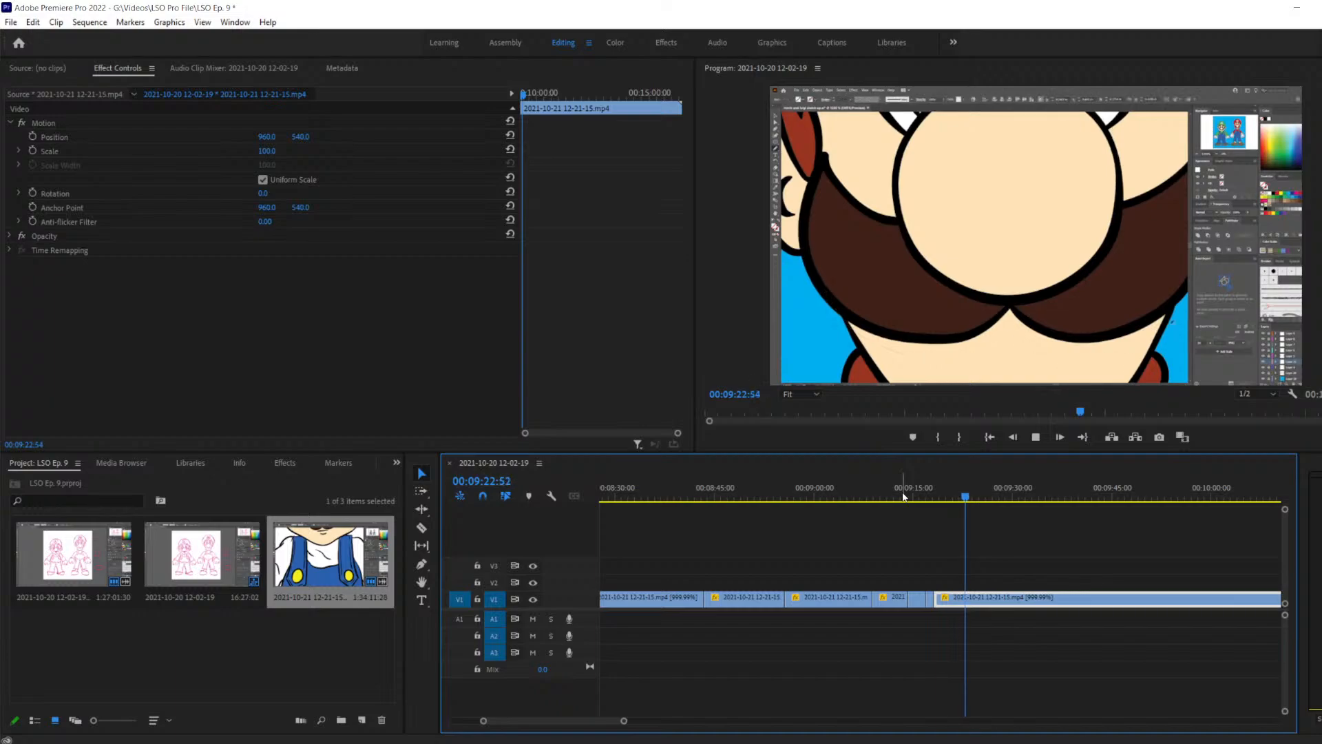
pyautogui.press('space')
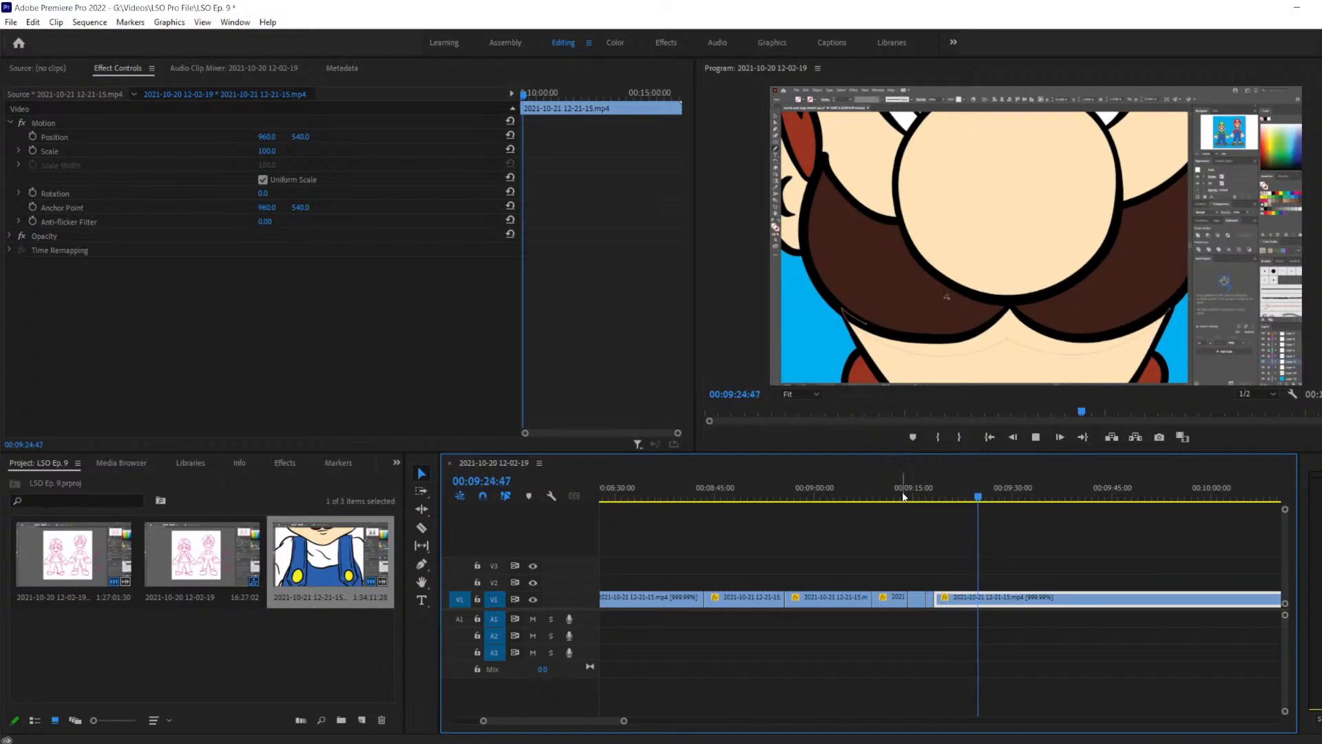
pyautogui.press('space')
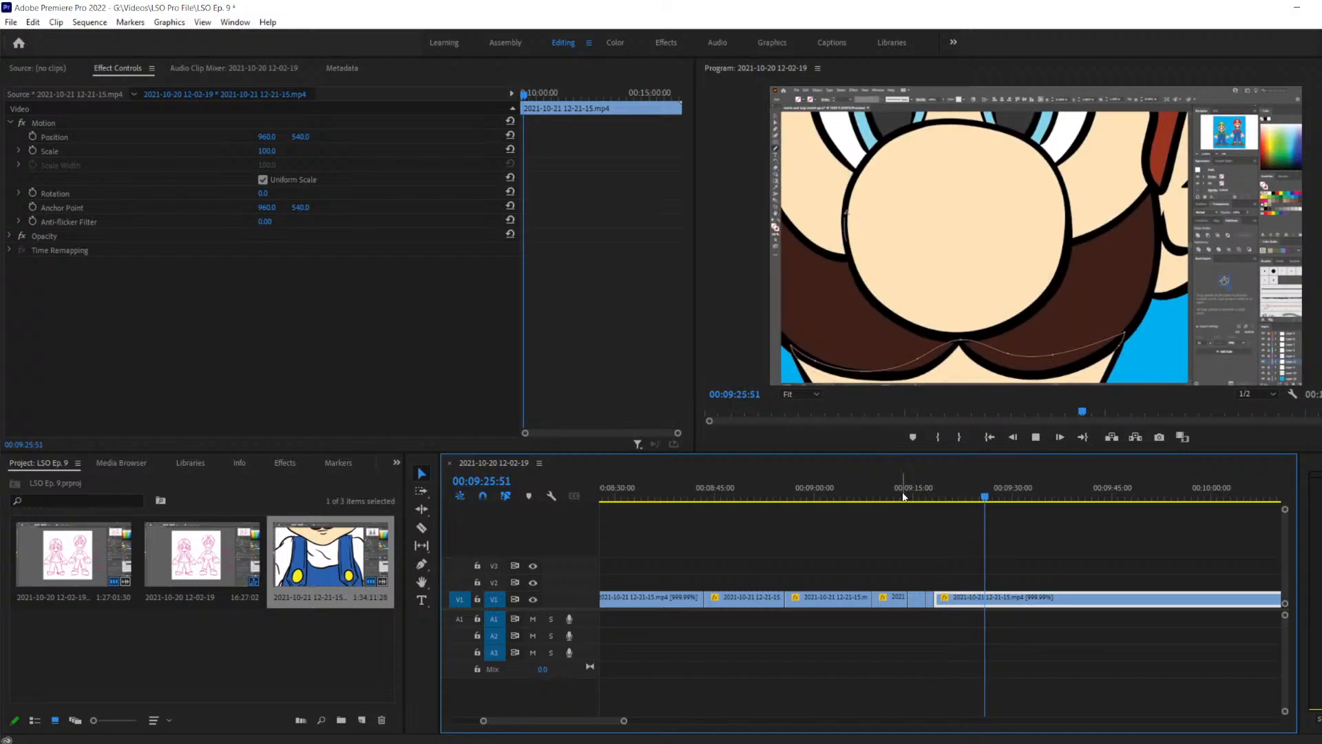
pyautogui.press('space')
# Step back to where the close-up of Mario's nose and moustache goes still and cut the V1 clip at 00:09:26:42
pyautogui.press('Left')
pyautogui.press('Left')
pyautogui.press('Left')
pyautogui.press('Left')
pyautogui.press('Left')
pyautogui.press('Left')
pyautogui.press('Left')
pyautogui.press('Left')
pyautogui.press('Left')
pyautogui.press('Left')
pyautogui.press('Left')
pyautogui.press('Left')
pyautogui.press('Left')
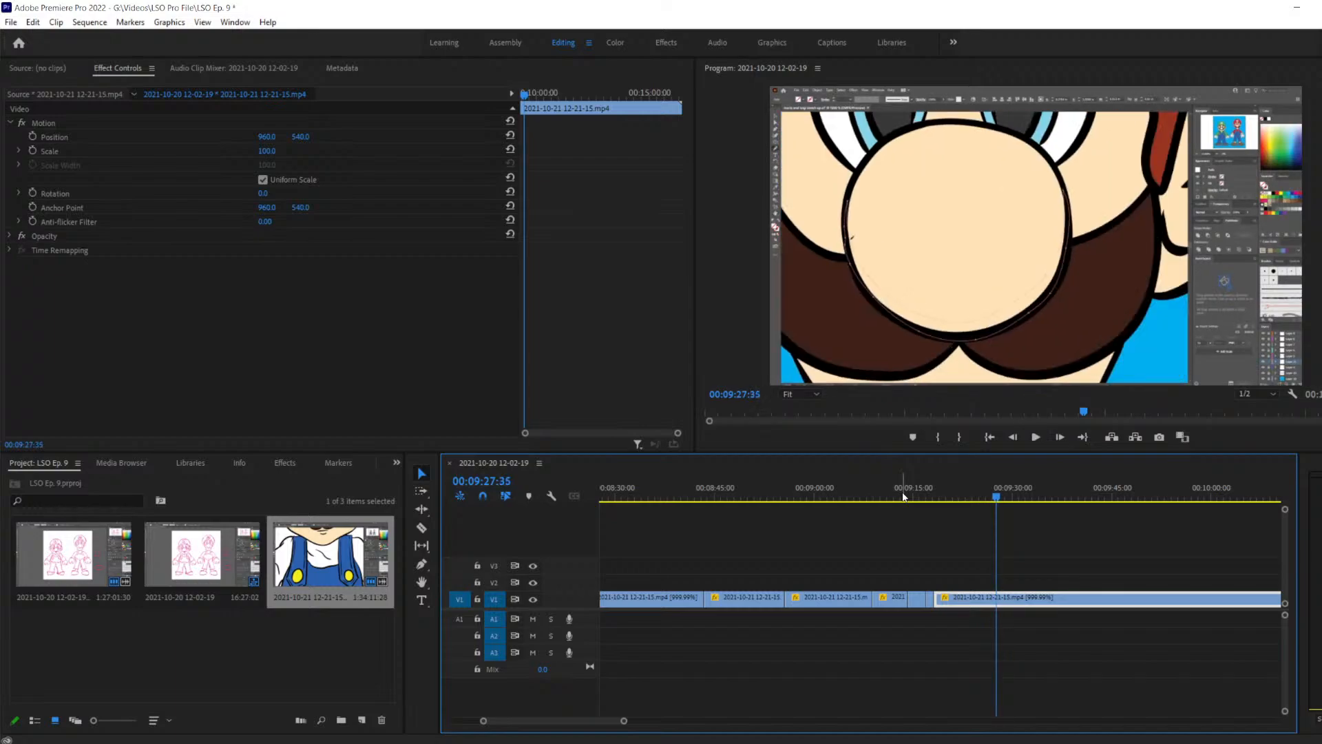
pyautogui.press('Left')
pyautogui.press('Left')
pyautogui.press('Left')
pyautogui.press('Left')
pyautogui.press('Left')
pyautogui.press('Left')
pyautogui.press('Left')
pyautogui.press('Left')
pyautogui.press('Left')
pyautogui.press('Left')
pyautogui.press('Left')
pyautogui.press('Left')
pyautogui.press('Left')
pyautogui.press('Left')
pyautogui.press('Left')
pyautogui.press('Left')
pyautogui.press('Left')
pyautogui.press('Left')
pyautogui.press('Left')
pyautogui.press('Left')
pyautogui.press('Left')
pyautogui.press('Left')
pyautogui.press('Left')
pyautogui.press('Left')
pyautogui.press('Left')
pyautogui.press('Left')
pyautogui.press('Left')
pyautogui.press('Left')
pyautogui.press('Left')
pyautogui.press('Left')
pyautogui.press('Left')
pyautogui.press('Left')
pyautogui.press('Left')
pyautogui.press('Left')
pyautogui.press('Left')
pyautogui.press('Left')
pyautogui.press('Left')
pyautogui.press('Left')
pyautogui.press('Left')
pyautogui.press('Left')
pyautogui.press('Right')
pyautogui.press('Right')
pyautogui.press('Right')
pyautogui.press('Right')
pyautogui.press('Right')
pyautogui.press('Right')
pyautogui.press('Right')
pyautogui.press('Right')
pyautogui.press('Right')
pyautogui.press('Right')
pyautogui.press('Right')
pyautogui.press('Right')
pyautogui.press('Right')
pyautogui.press('Right')
pyautogui.press('Right')
pyautogui.press('Right')
pyautogui.press('Right')
pyautogui.press('Right')
pyautogui.press('Right')
pyautogui.press('Right')
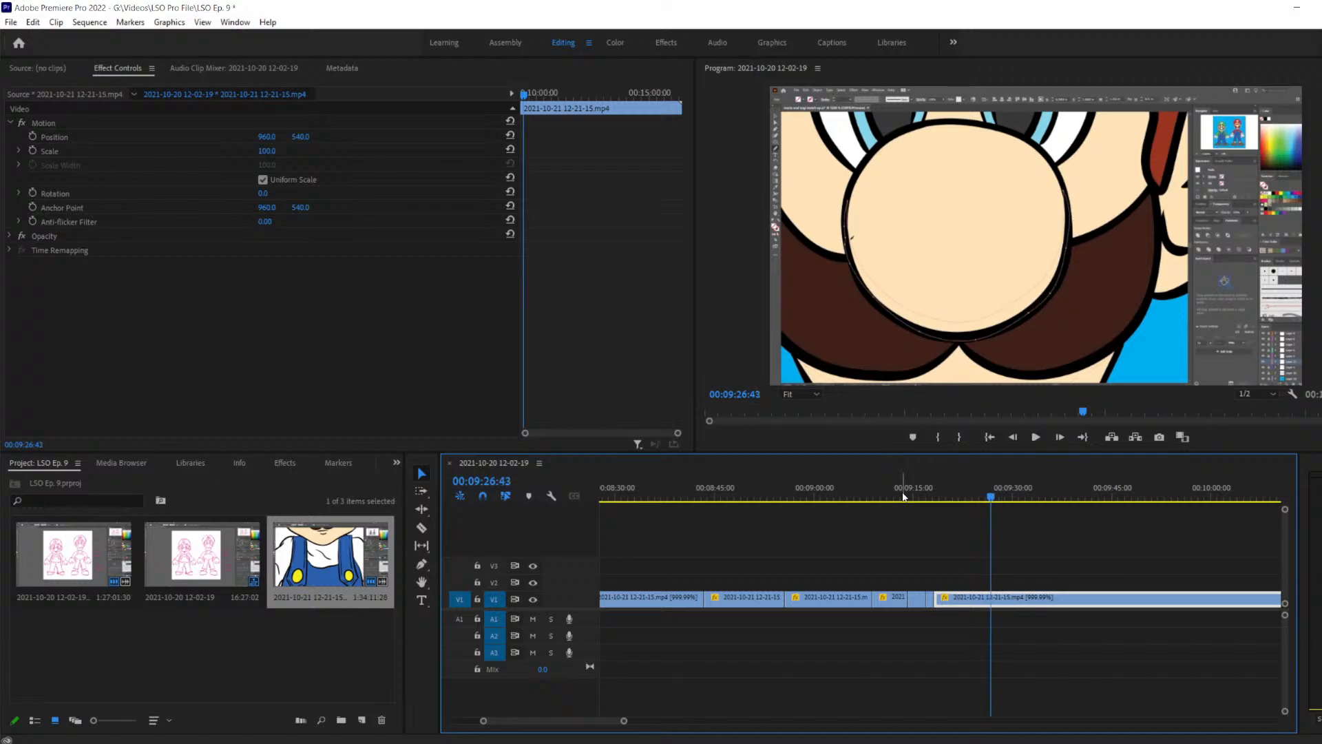
pyautogui.press('Left')
pyautogui.press('c')
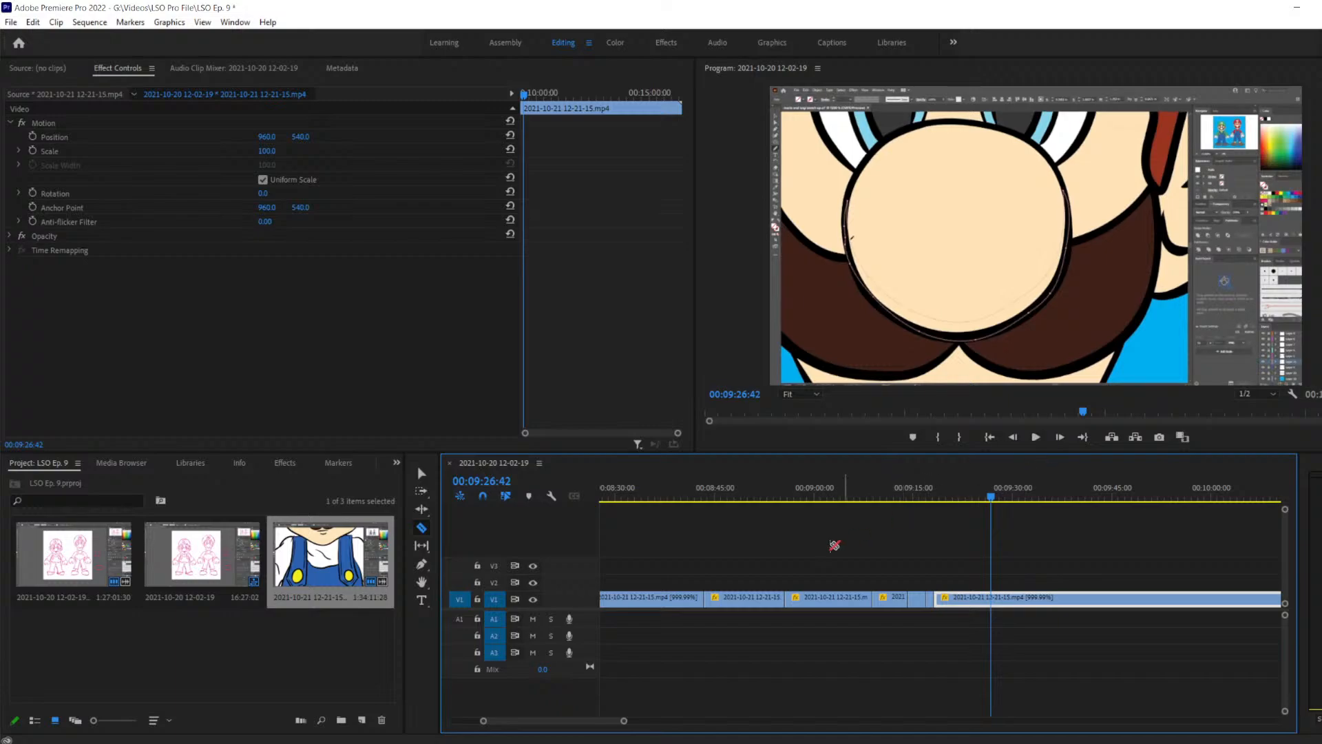
pyautogui.click(991, 593)
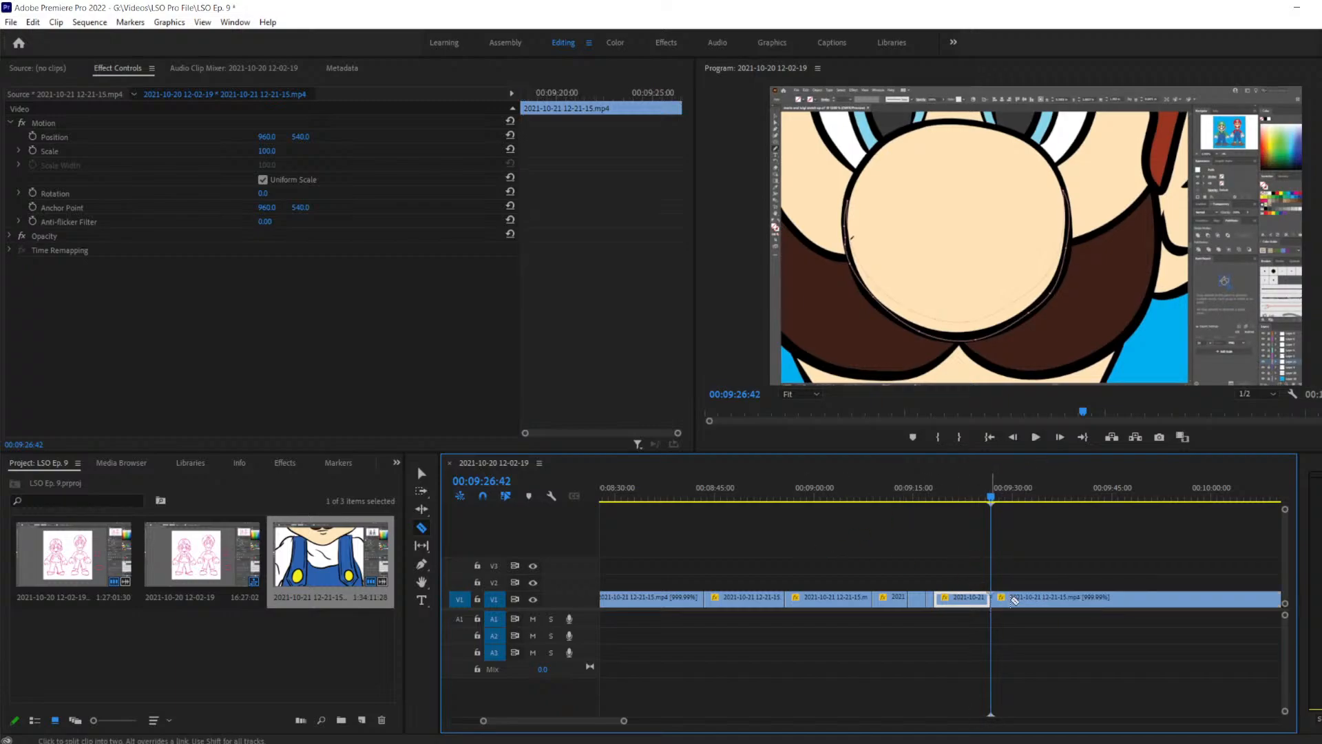
# Find the end of the still nose close-up, just before the picture moves, and cut the V1 clip at 00:09:27:36
pyautogui.press('space')
pyautogui.press('space')
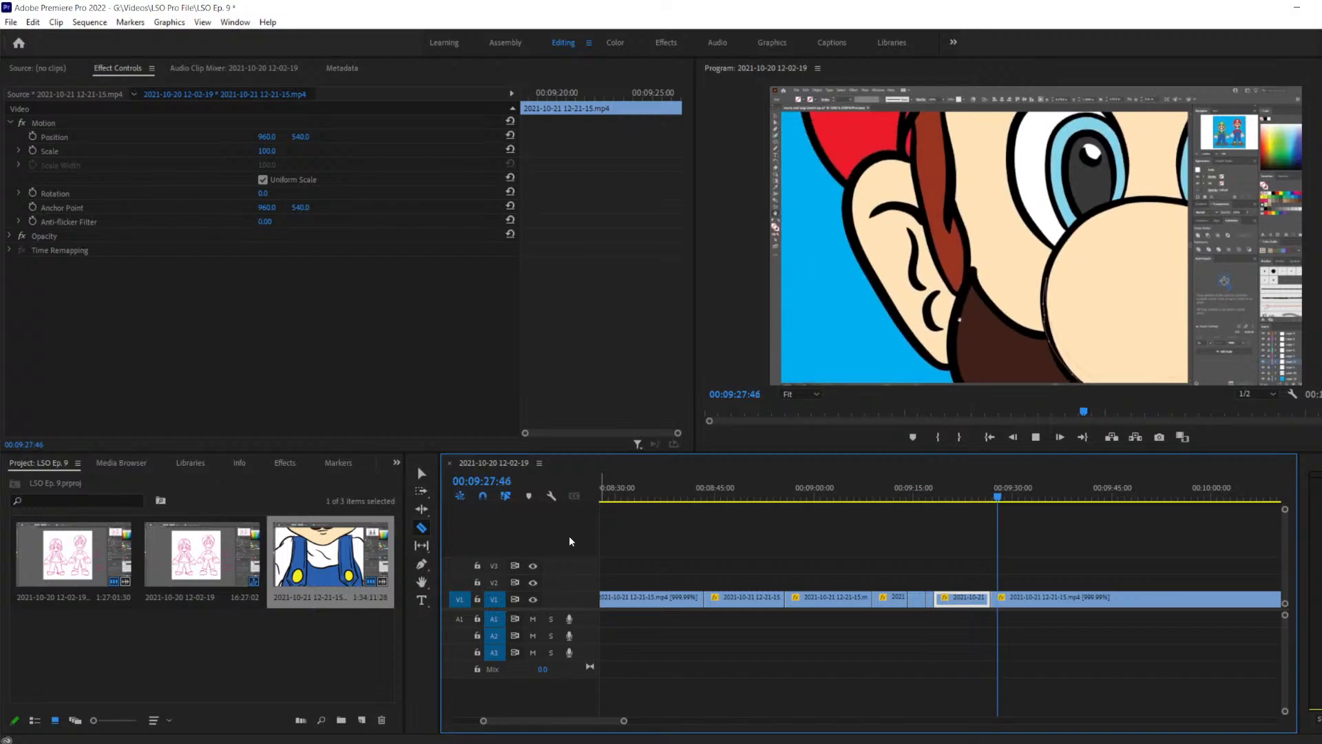
pyautogui.press('Left')
pyautogui.press('Left')
pyautogui.press('Left')
pyautogui.press('Left')
pyautogui.press('Left')
pyautogui.press('Left')
pyautogui.press('Left')
pyautogui.press('Left')
pyautogui.press('Left')
pyautogui.press('Left')
pyautogui.press('Left')
pyautogui.press('Left')
pyautogui.press('Left')
pyautogui.press('Left')
pyautogui.press('Left')
pyautogui.press('Left')
pyautogui.press('Left')
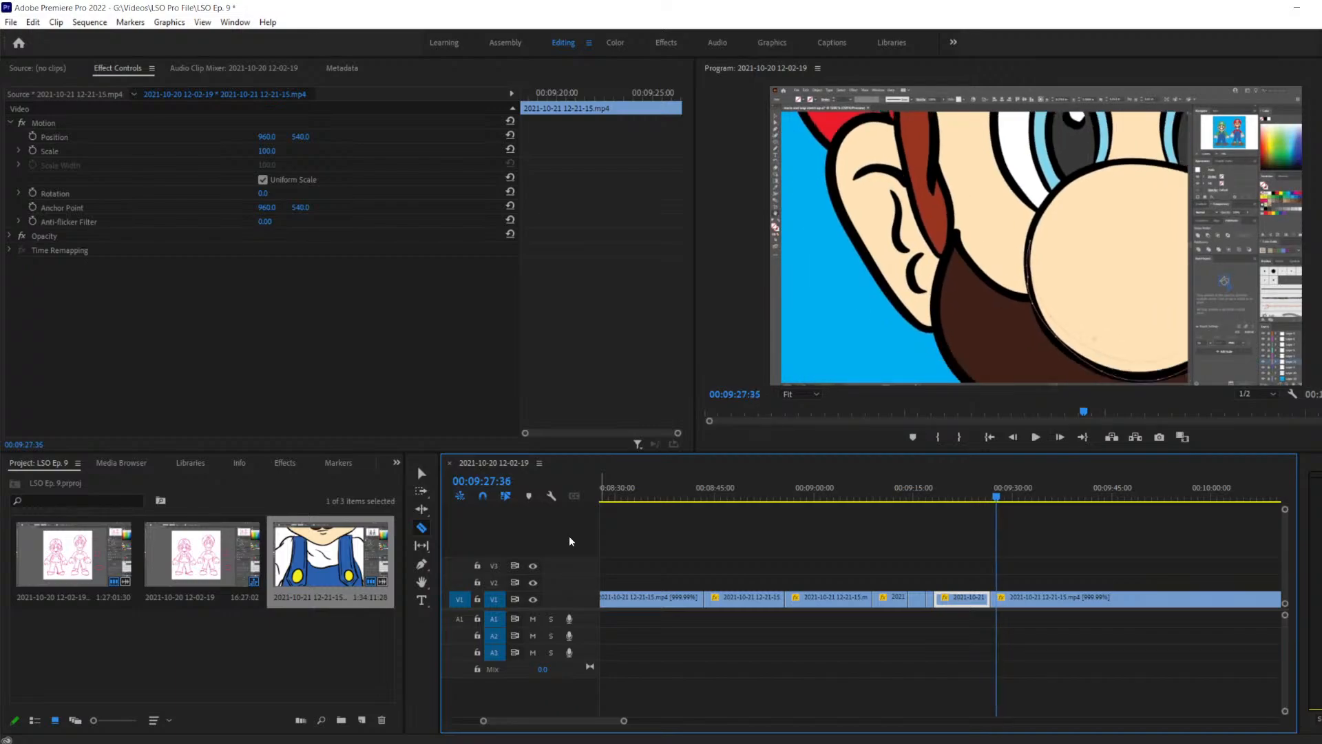
pyautogui.press('Left')
pyautogui.press('Left')
pyautogui.press('Left')
pyautogui.press('Left')
pyautogui.press('Left')
pyautogui.press('Left')
pyautogui.press('Left')
pyautogui.press('Left')
pyautogui.press('Left')
pyautogui.press('Left')
pyautogui.press('Left')
pyautogui.press('Right')
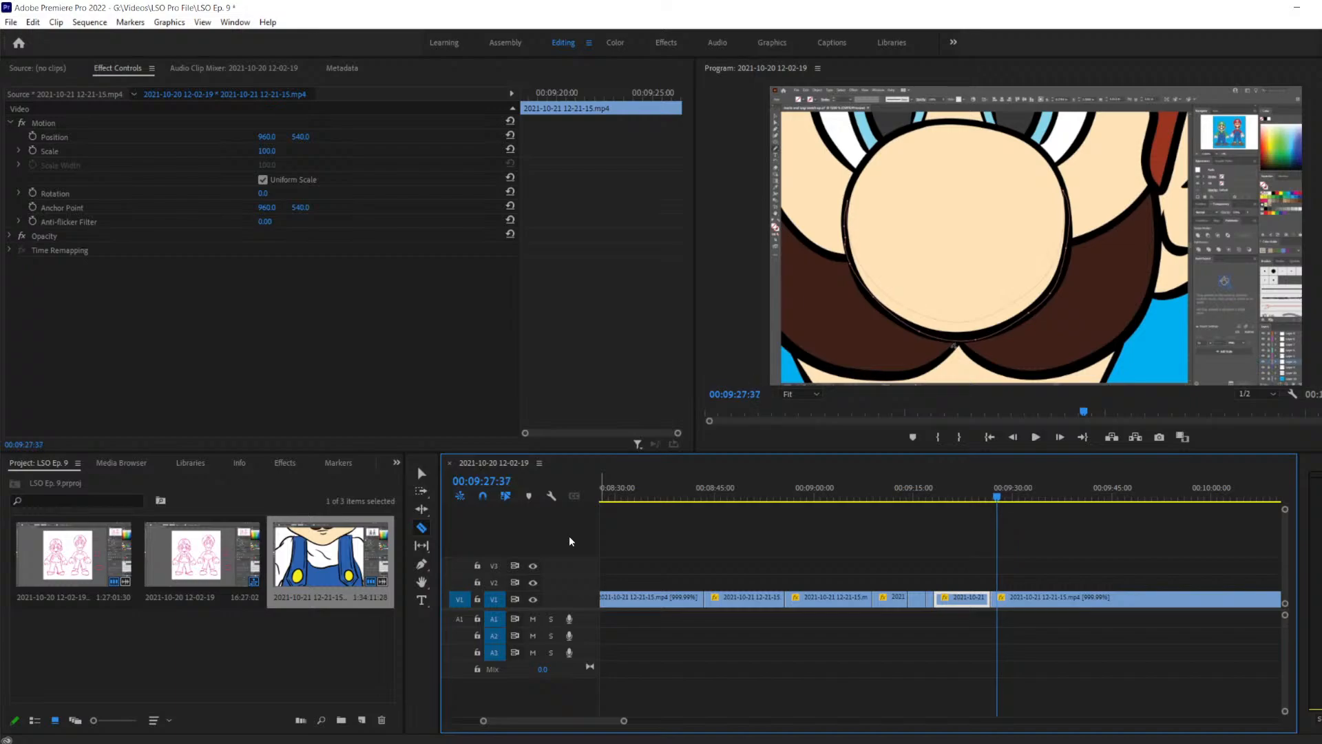
pyautogui.click(999, 597)
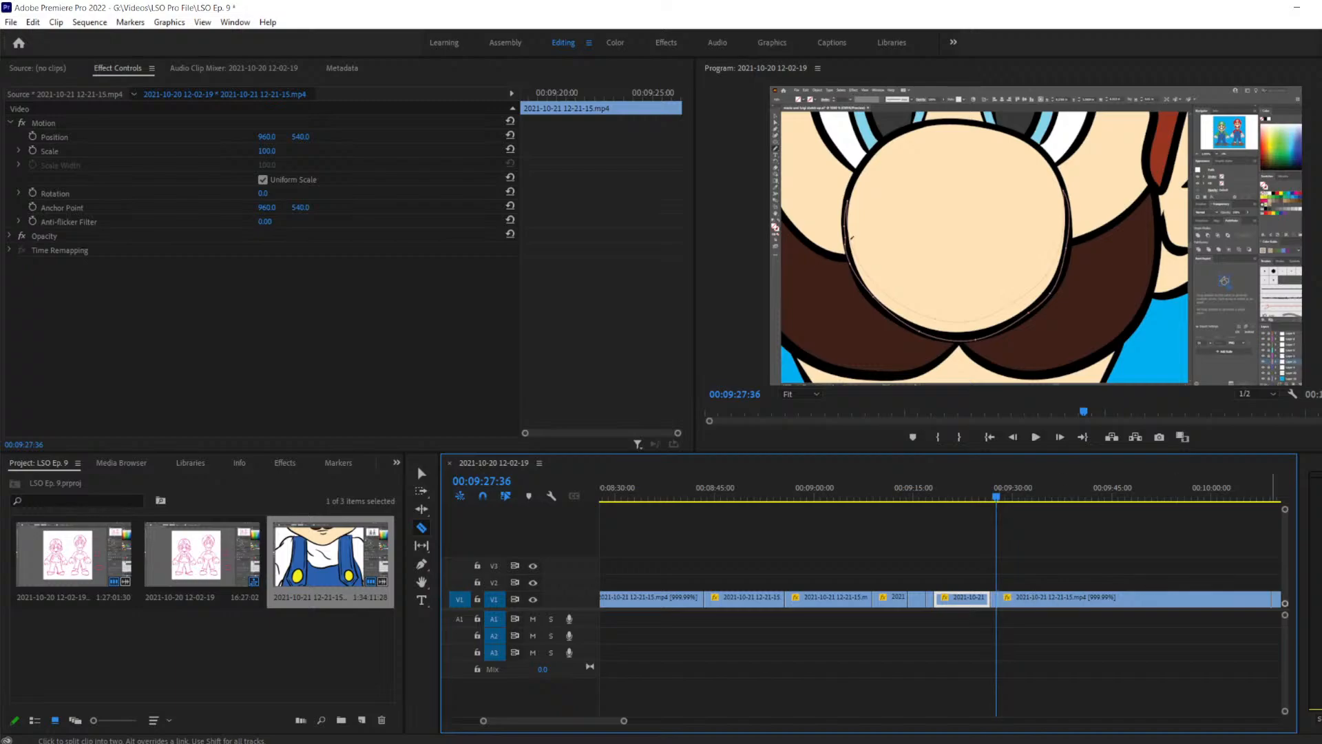
# Delete the idle V1 segment between 00:09:26:42 and 00:09:27:36 and move the following clip back to close the gap
pyautogui.press('v')
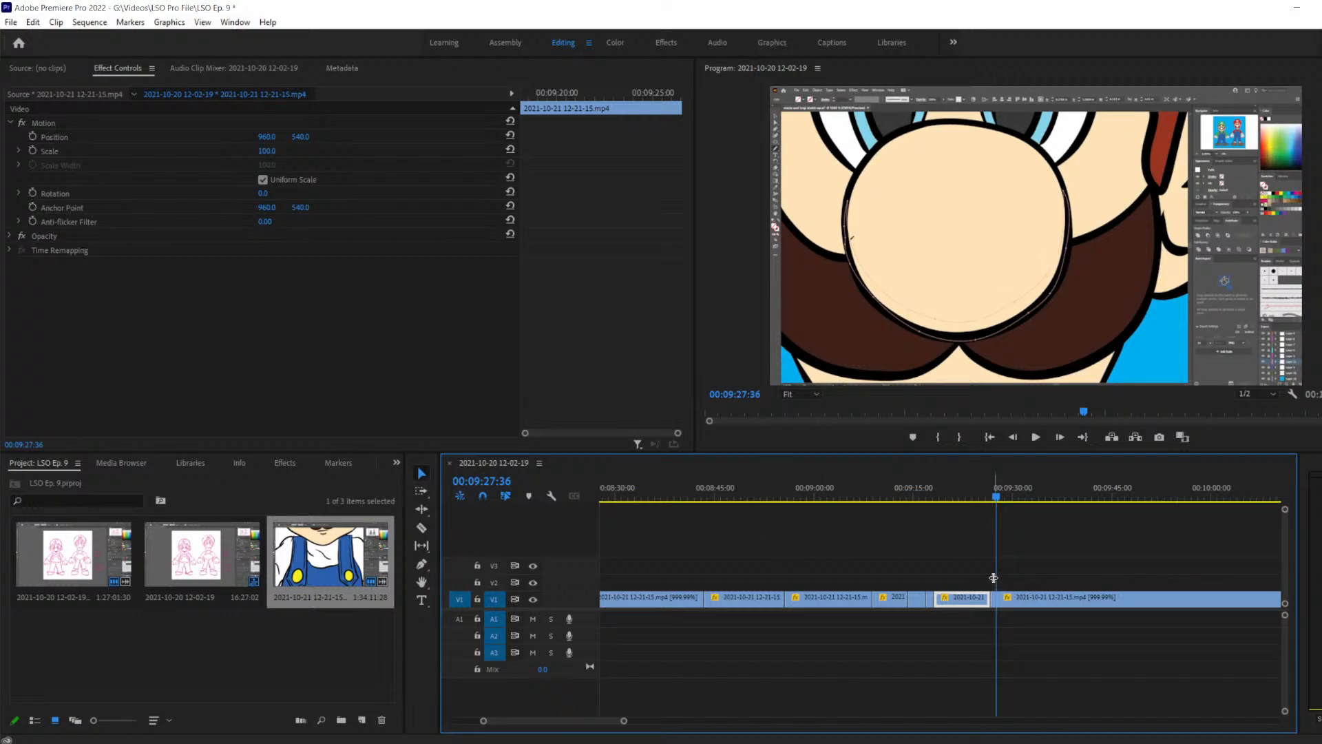
pyautogui.moveTo(991, 576); pyautogui.dragTo(992, 606)
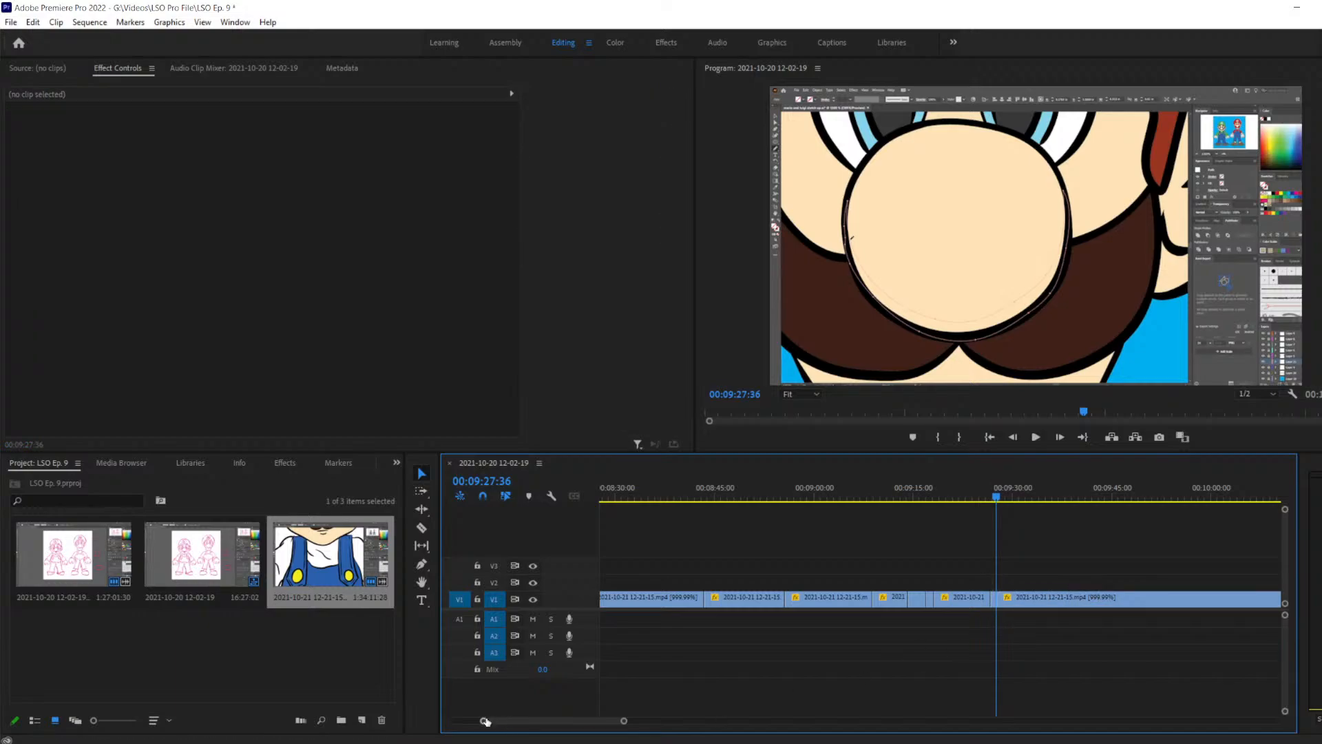
pyautogui.moveTo(486, 721); pyautogui.dragTo(531, 723)
pyautogui.click(910, 598)
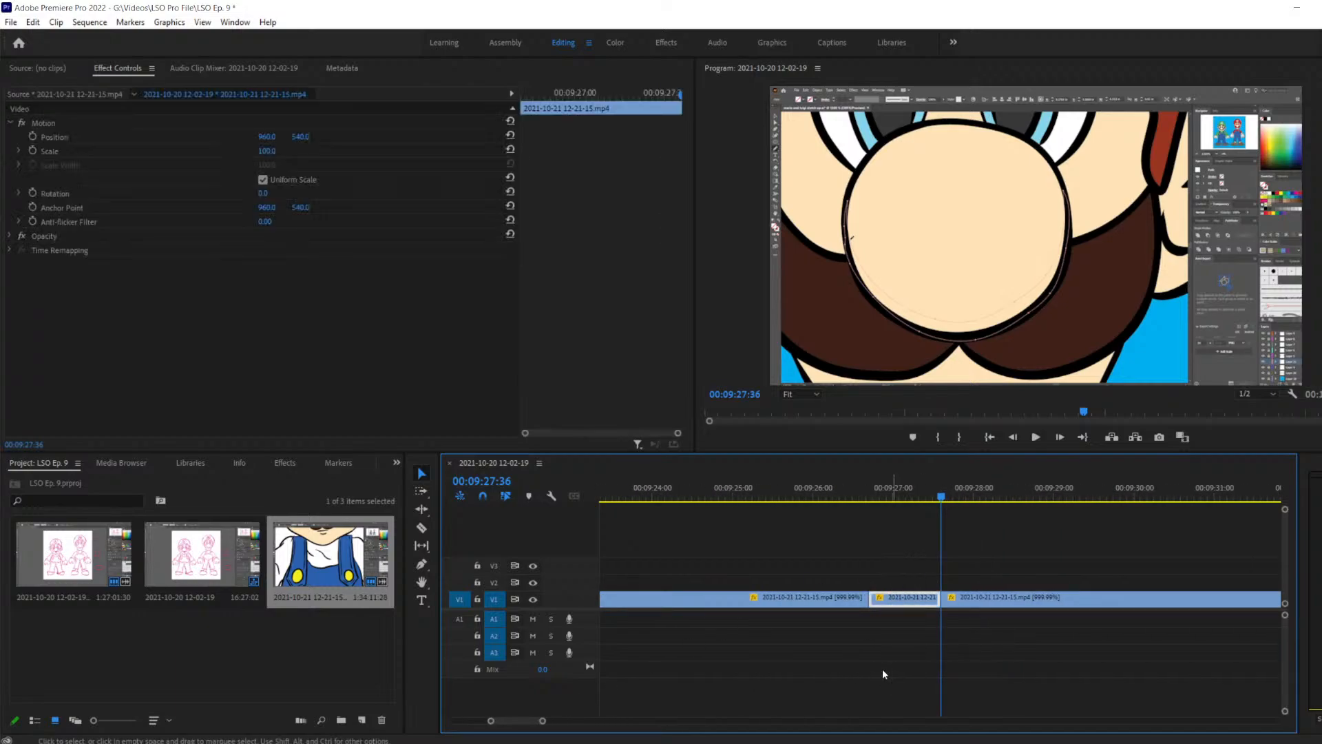
pyautogui.press('Delete')
pyautogui.moveTo(1007, 574); pyautogui.dragTo(933, 597)
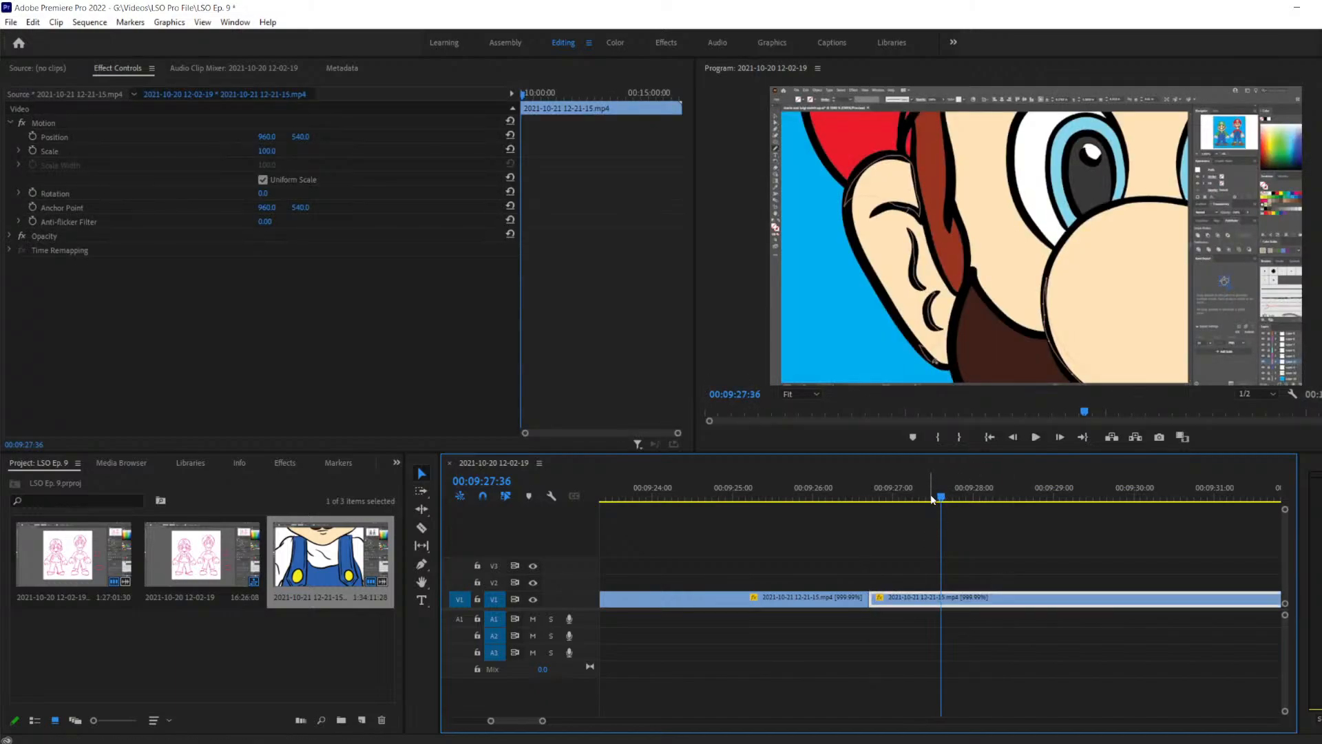
# Play the footage from just before the new join at 00:09:26:42 through to the still close-up of Luigi's chin and green shirt
pyautogui.moveTo(893, 503); pyautogui.dragTo(845, 497)
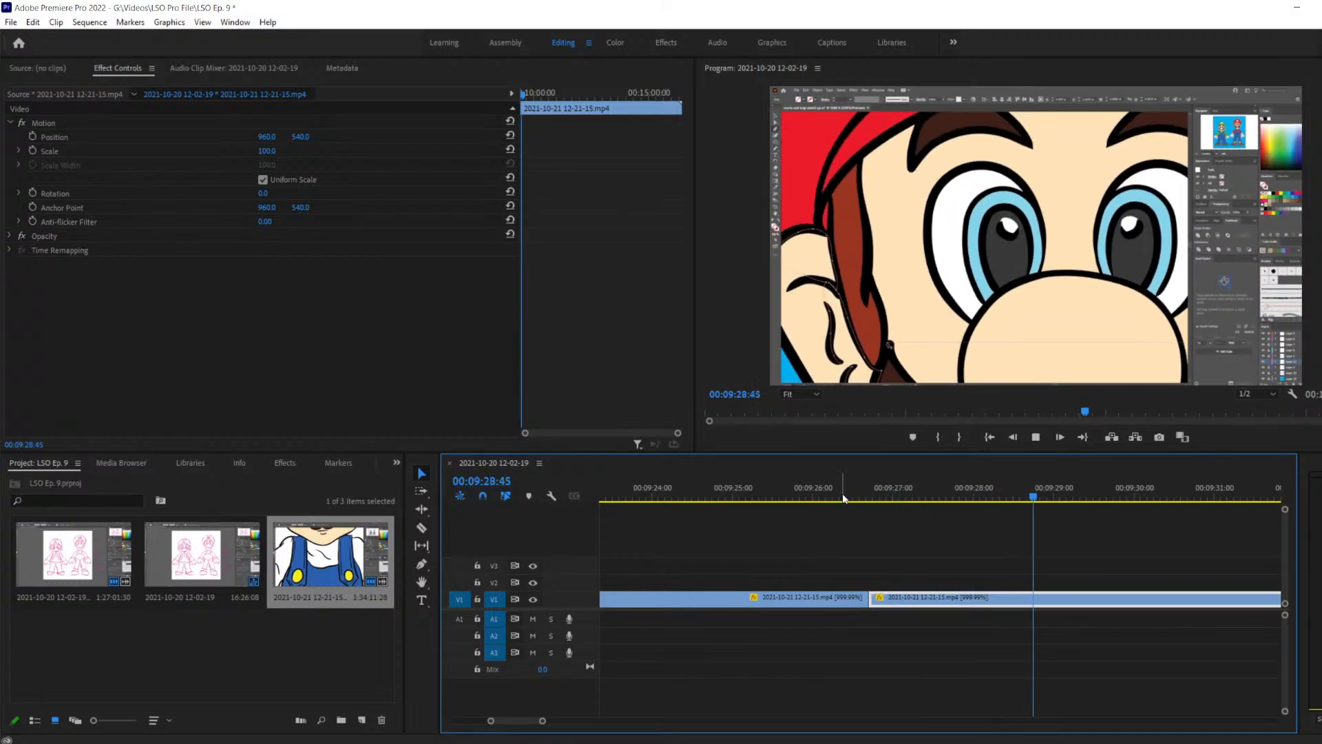
pyautogui.press('space')
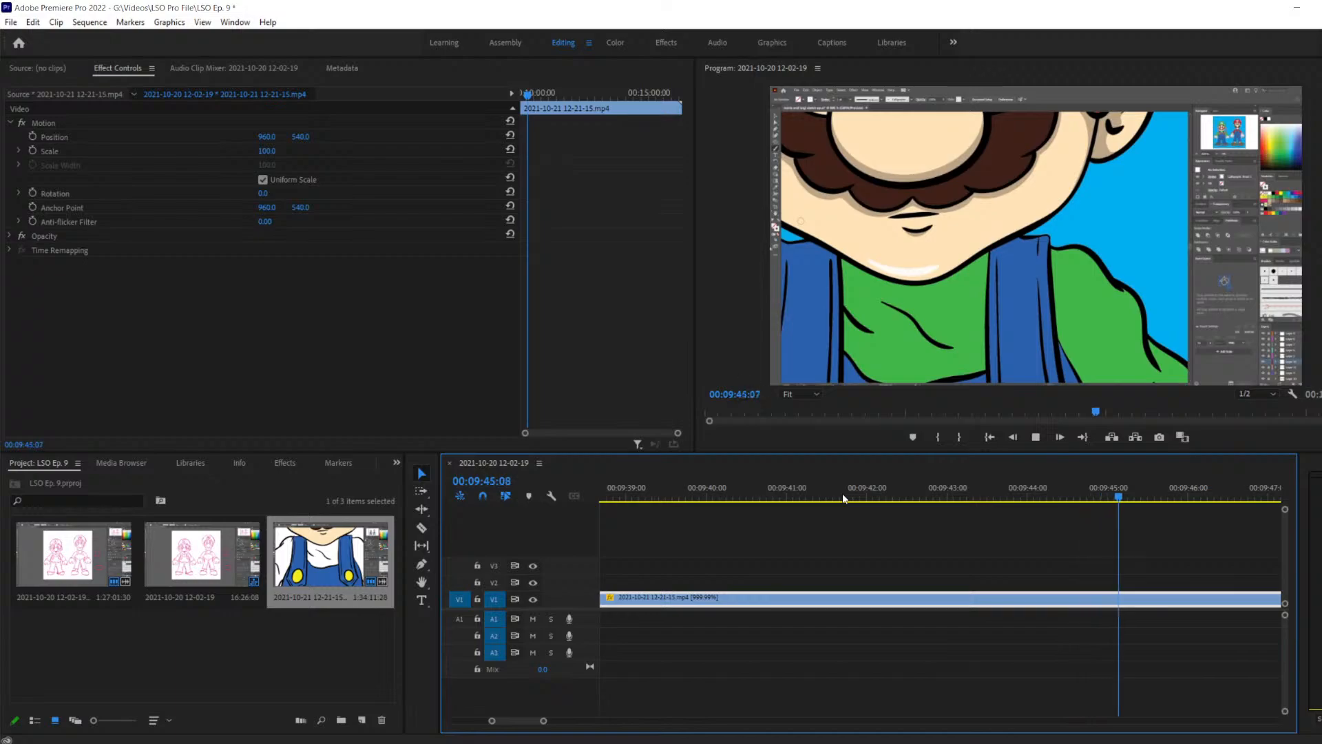
pyautogui.press('space')
# Find where the close-up of Luigi's chin and green shirt goes still after the chin highlight appears, and cut the V1 clip at 00:09:44:38
pyautogui.press('Left')
pyautogui.press('Left')
pyautogui.press('Left')
pyautogui.press('Left')
pyautogui.press('Left')
pyautogui.press('Left')
pyautogui.press('Left')
pyautogui.press('Left')
pyautogui.press('Left')
pyautogui.press('Left')
pyautogui.press('Left')
pyautogui.press('Left')
pyautogui.press('Left')
pyautogui.press('Left')
pyautogui.press('Left')
pyautogui.press('Left')
pyautogui.press('Left')
pyautogui.press('Left')
pyautogui.press('Left')
pyautogui.press('Left')
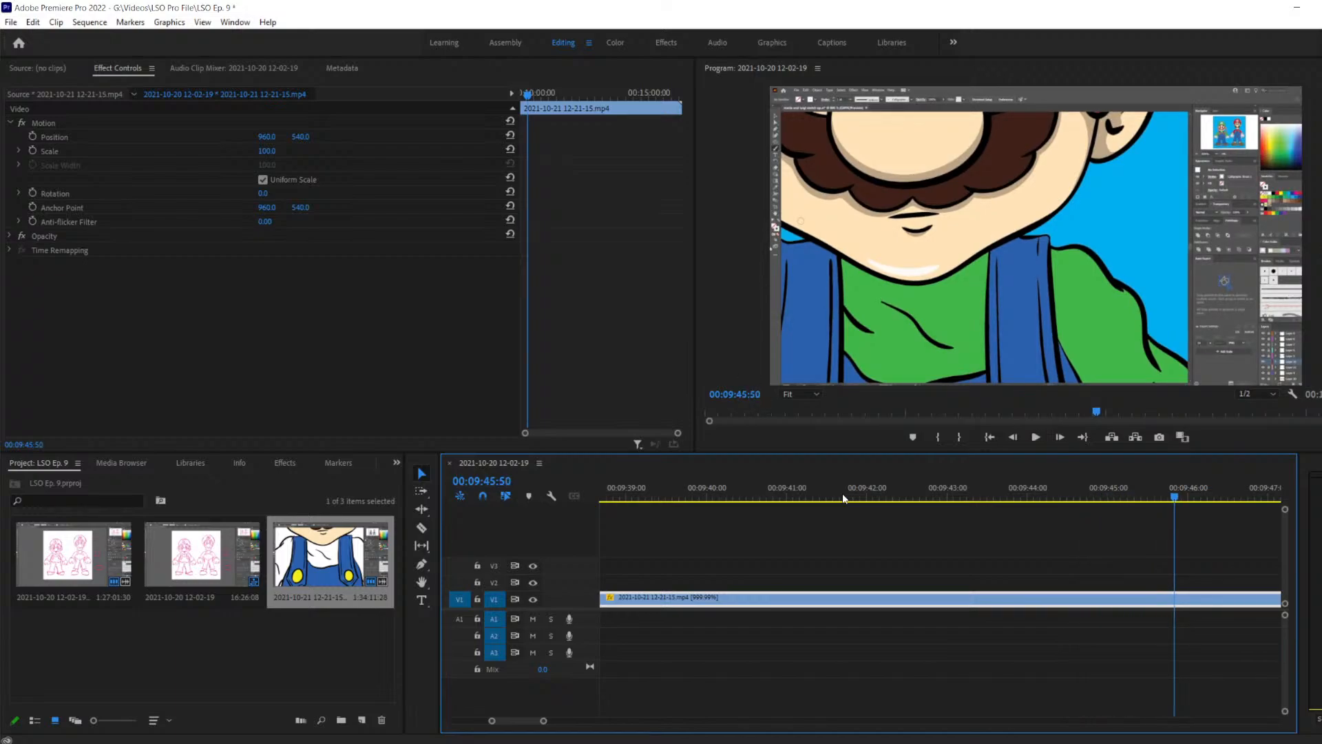
pyautogui.press('Left')
pyautogui.press('Left')
pyautogui.press('Left')
pyautogui.press('Left')
pyautogui.press('Left')
pyautogui.press('Left')
pyautogui.press('Left')
pyautogui.press('Left')
pyautogui.press('Left')
pyautogui.press('Left')
pyautogui.press('Left')
pyautogui.press('Left')
pyautogui.press('Left')
pyautogui.press('Left')
pyautogui.press('Left')
pyautogui.press('Left')
pyautogui.press('Left')
pyautogui.press('Left')
pyautogui.press('Left')
pyautogui.press('Left')
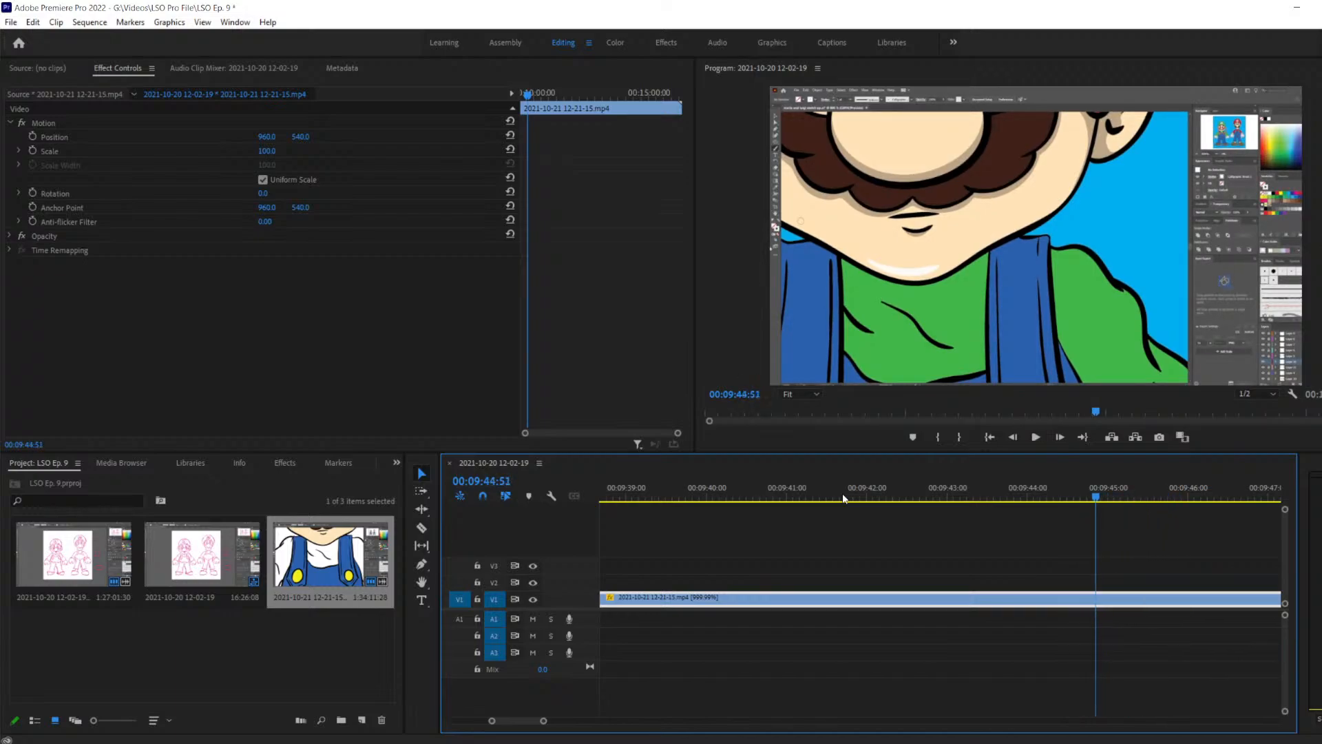
pyautogui.press('Left')
pyautogui.press('Left')
pyautogui.press('Left')
pyautogui.press('Left')
pyautogui.press('Left')
pyautogui.press('Left')
pyautogui.press('Left')
pyautogui.press('Right')
pyautogui.press('Right')
pyautogui.press('Right')
pyautogui.press('Right')
pyautogui.press('Right')
pyautogui.press('Right')
pyautogui.press('Right')
pyautogui.press('Right')
pyautogui.press('Right')
pyautogui.press('Right')
pyautogui.press('Right')
pyautogui.press('Right')
pyautogui.press('Right')
pyautogui.press('Right')
pyautogui.press('Right')
pyautogui.press('Right')
pyautogui.press('Right')
pyautogui.press('Right')
pyautogui.press('Right')
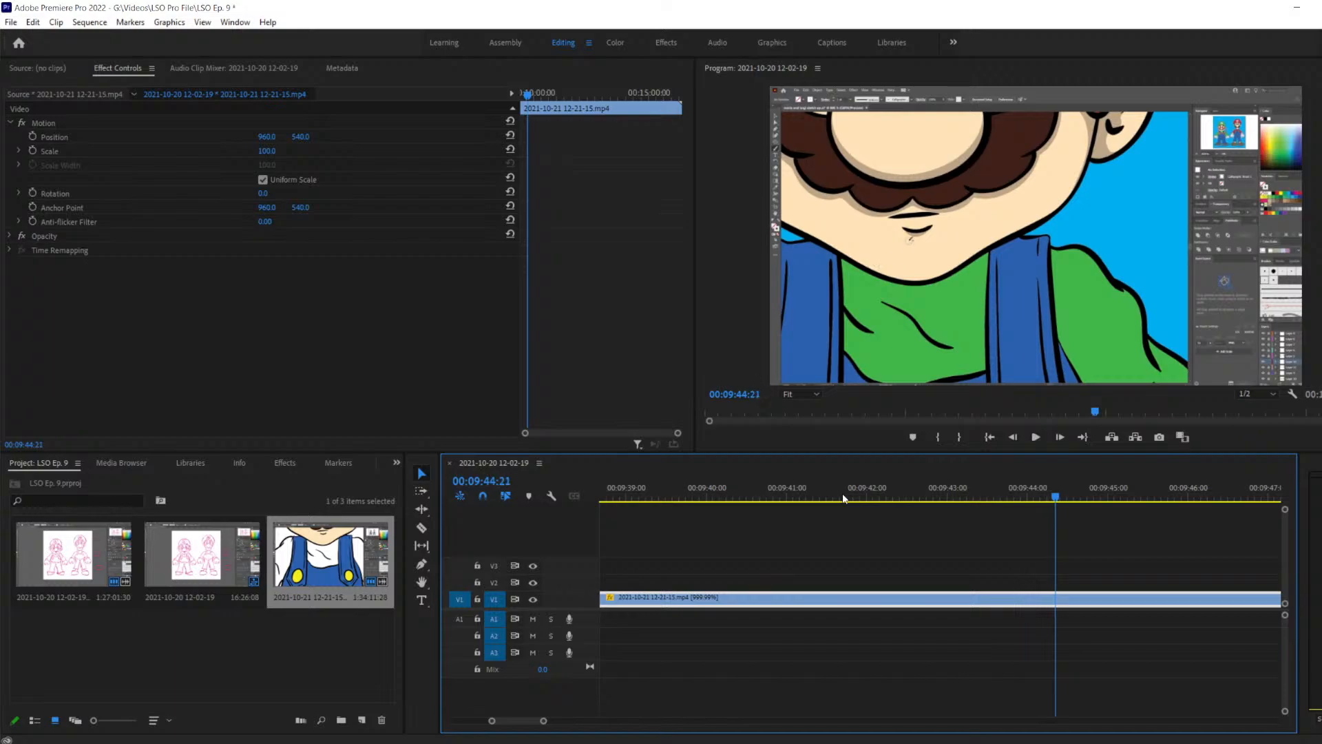
pyautogui.press('Left')
pyautogui.press('Left')
pyautogui.press('Left')
pyautogui.press('Right')
pyautogui.press('Right')
pyautogui.press('Right')
pyautogui.press('Right')
pyautogui.press('Right')
pyautogui.press('Right')
pyautogui.press('Right')
pyautogui.press('Right')
pyautogui.press('Right')
pyautogui.press('Right')
pyautogui.press('Right')
pyautogui.press('Right')
pyautogui.press('Right')
pyautogui.press('Right')
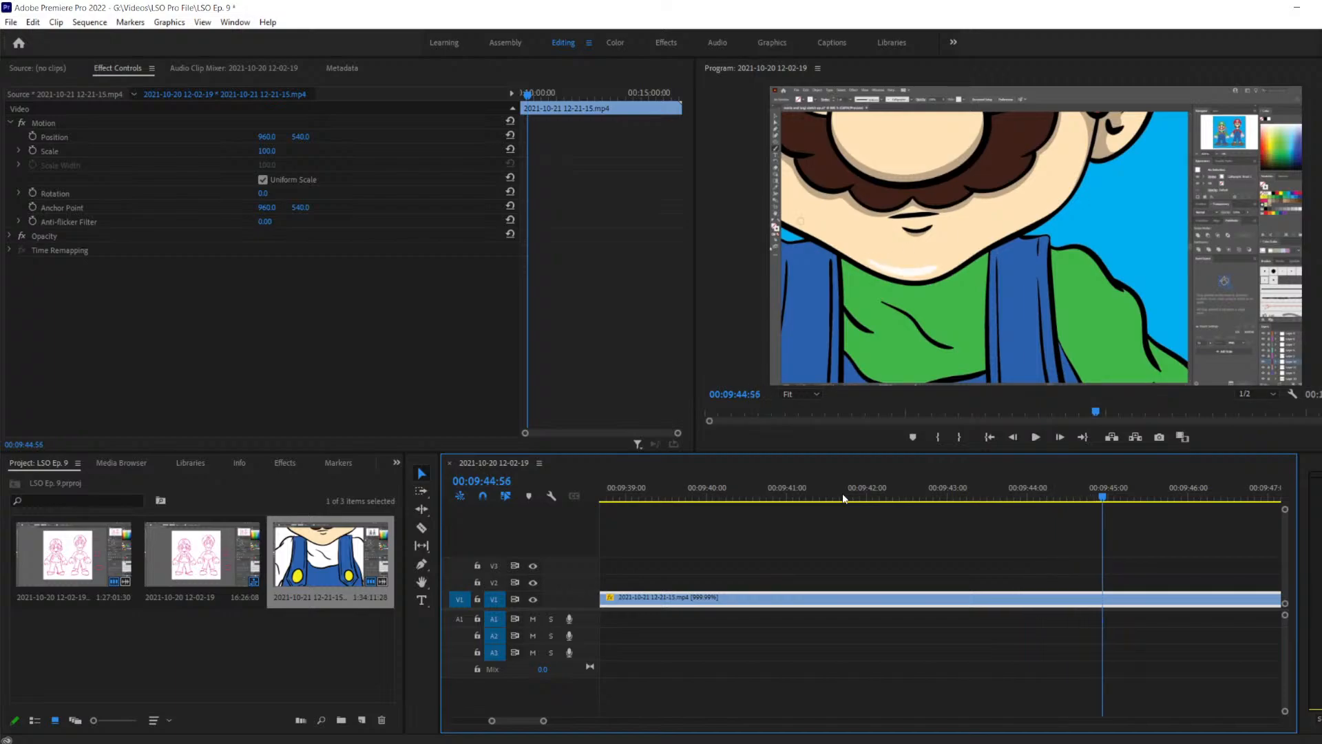
pyautogui.press('Left')
pyautogui.press('Left')
pyautogui.press('Left')
pyautogui.press('Left')
pyautogui.press('Left')
pyautogui.press('Left')
pyautogui.press('Left')
pyautogui.press('Left')
pyautogui.press('Left')
pyautogui.press('Left')
pyautogui.press('Left')
pyautogui.press('Left')
pyautogui.press('Left')
pyautogui.press('Left')
pyautogui.press('Left')
pyautogui.press('Left')
pyautogui.press('Left')
pyautogui.press('Right')
pyautogui.press('Right')
pyautogui.press('Right')
pyautogui.press('Right')
pyautogui.press('Right')
pyautogui.press('Right')
pyautogui.press('Right')
pyautogui.press('Right')
pyautogui.press('Right')
pyautogui.press('Right')
pyautogui.press('Right')
pyautogui.press('Right')
pyautogui.press('Right')
pyautogui.press('Right')
pyautogui.press('Right')
pyautogui.press('Right')
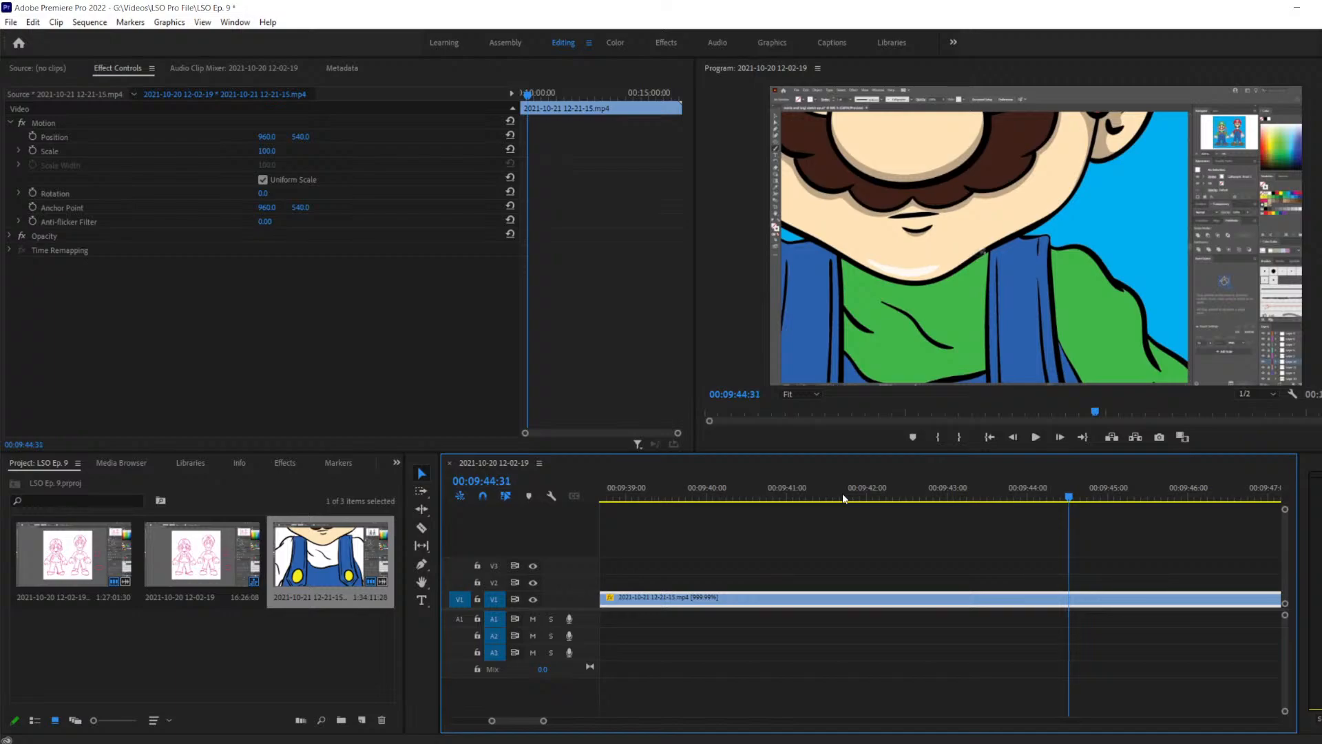
pyautogui.press('Left')
pyautogui.press('Left')
pyautogui.press('Left')
pyautogui.press('Left')
pyautogui.press('Left')
pyautogui.press('Left')
pyautogui.press('Left')
pyautogui.press('Left')
pyautogui.press('Left')
pyautogui.press('Left')
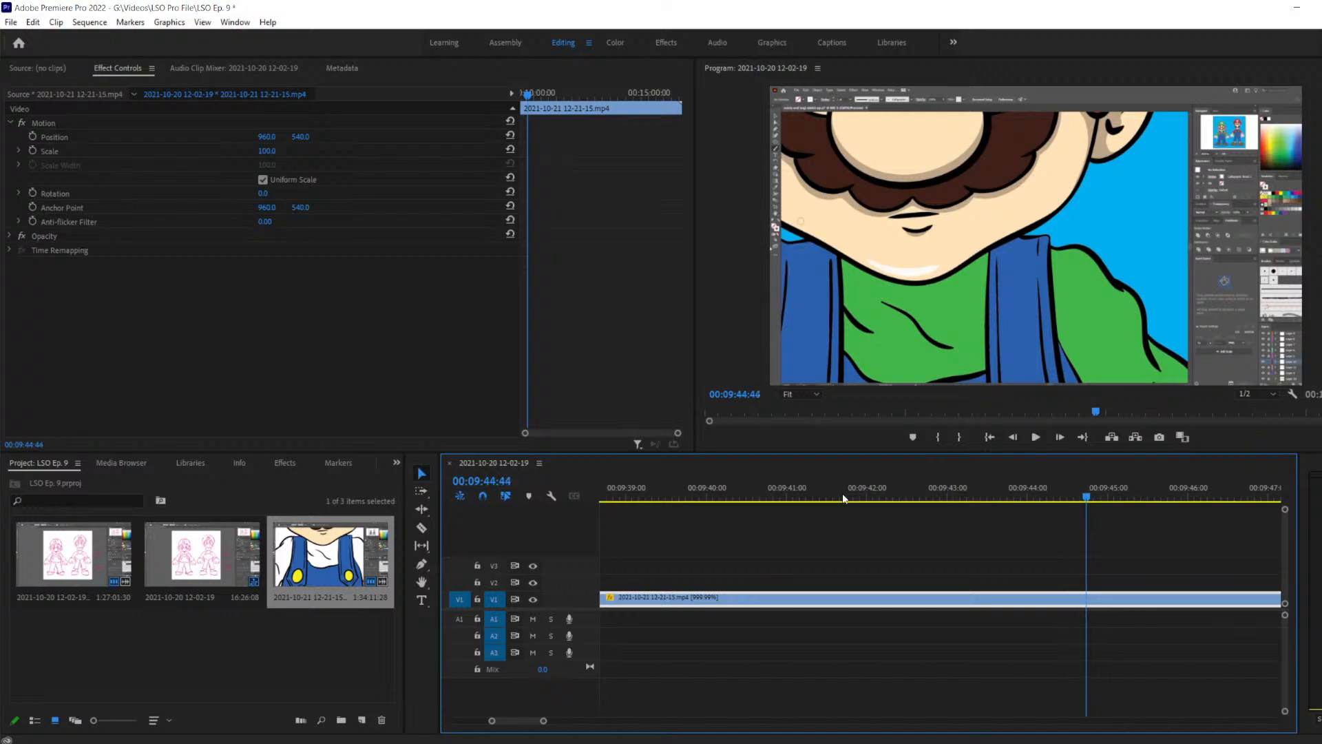
pyautogui.press('Right')
pyautogui.press('Right')
pyautogui.press('Right')
pyautogui.press('Right')
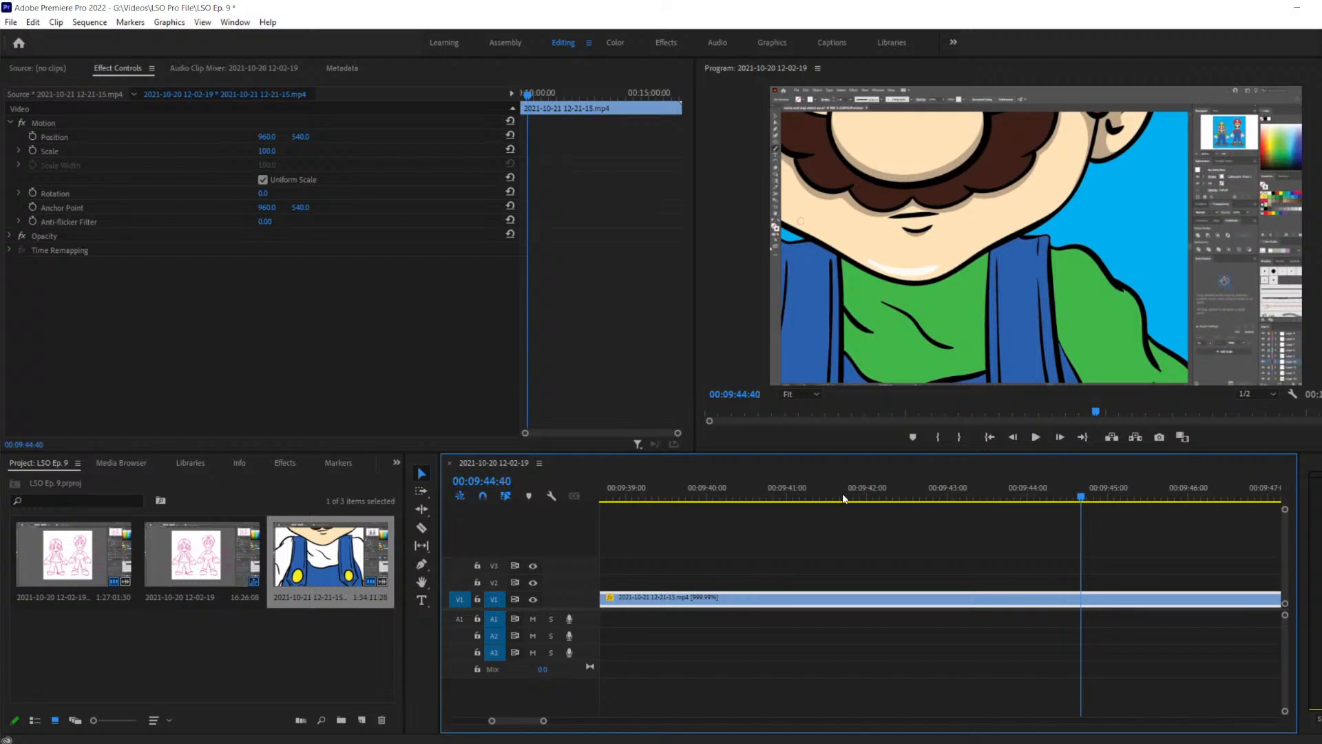
pyautogui.press('Left')
pyautogui.press('Left')
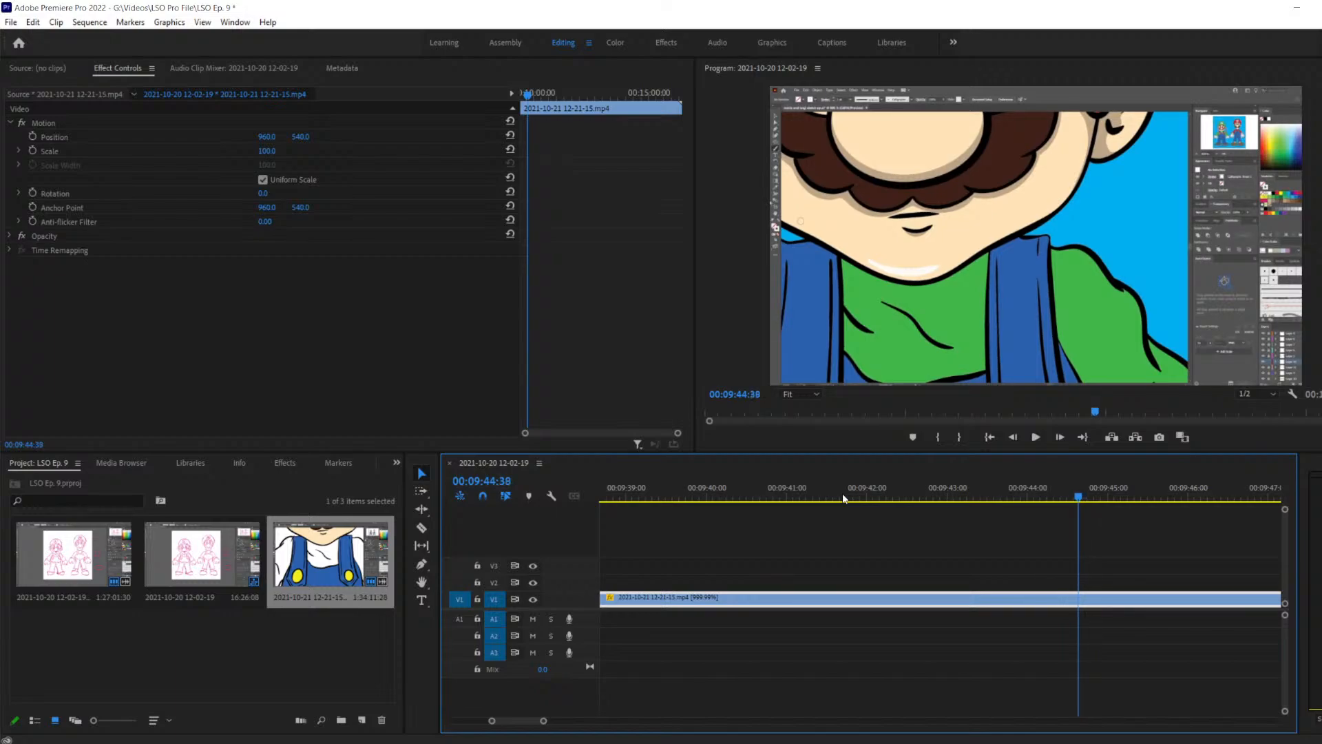
pyautogui.press('c')
pyautogui.click(1081, 600)
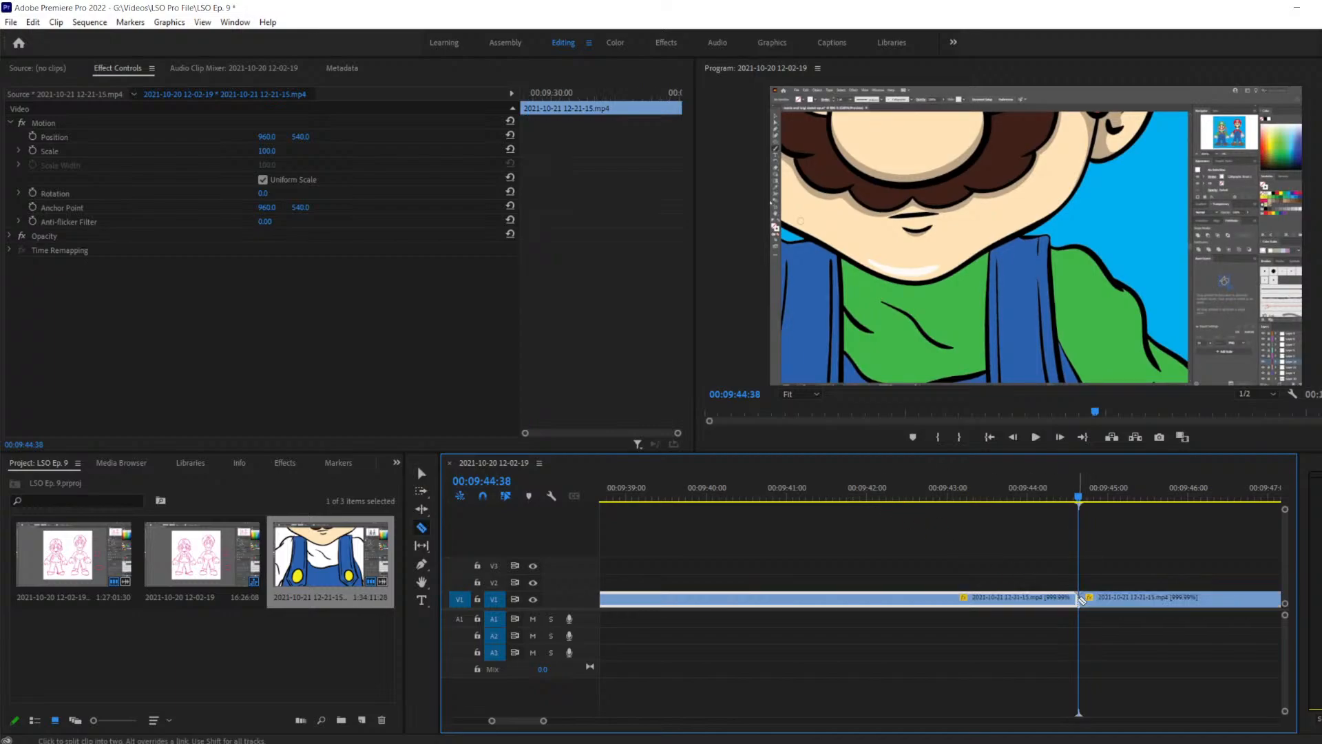
# Find the end of the still close-up of Luigi's chin, just before the brush cursor moves, and cut the V1 clip at 00:09:46:00
pyautogui.press('Right')
pyautogui.press('Right')
pyautogui.press('Right')
pyautogui.press('Right')
pyautogui.press('Right')
pyautogui.press('Right')
pyautogui.press('Right')
pyautogui.press('Right')
pyautogui.press('Right')
pyautogui.press('Right')
pyautogui.press('Right')
pyautogui.press('Right')
pyautogui.press('Right')
pyautogui.press('Right')
pyautogui.press('Right')
pyautogui.press('Right')
pyautogui.press('Right')
pyautogui.press('Right')
pyautogui.press('Right')
pyautogui.press('Right')
pyautogui.press('Right')
pyautogui.press('Right')
pyautogui.press('Right')
pyautogui.press('Right')
pyautogui.press('Right')
pyautogui.press('Right')
pyautogui.press('Right')
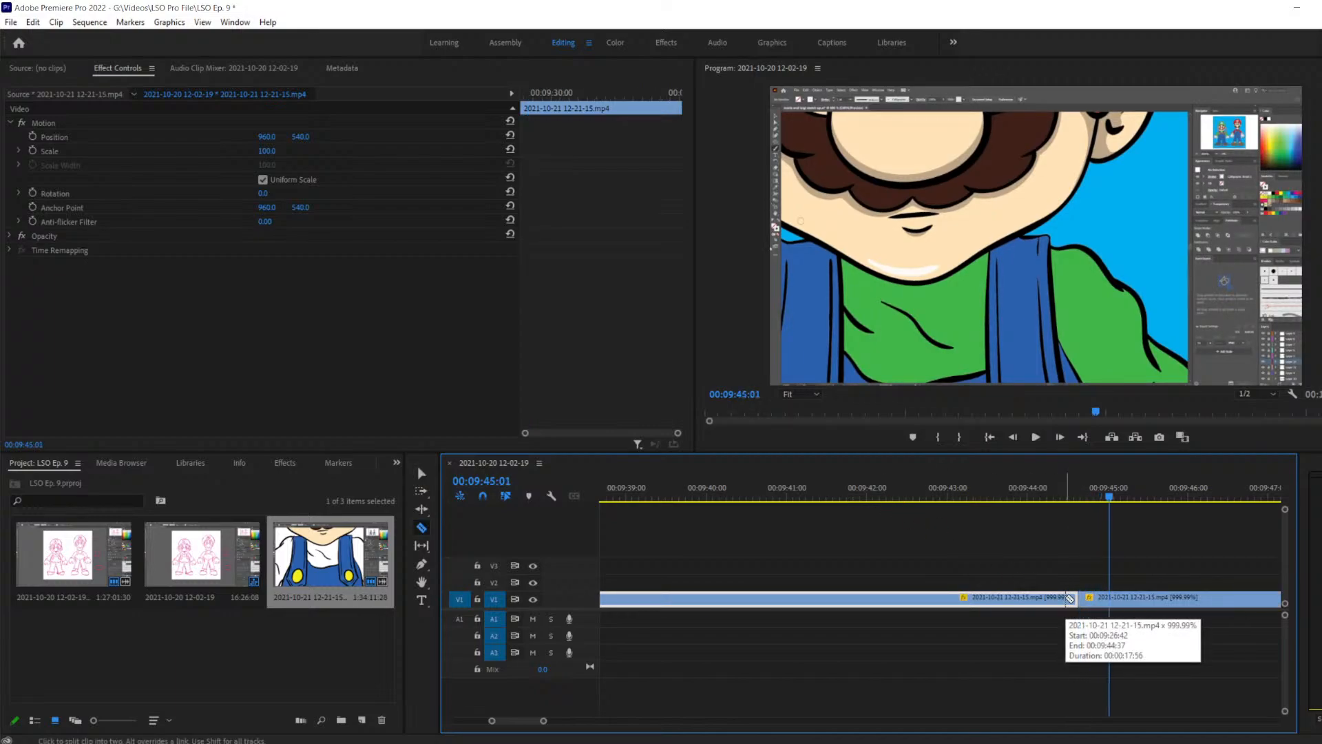
pyautogui.press('Right')
pyautogui.press('Right')
pyautogui.press('Right')
pyautogui.press('Right')
pyautogui.press('Right')
pyautogui.press('Right')
pyautogui.press('Right')
pyautogui.press('Right')
pyautogui.press('Right')
pyautogui.press('Right')
pyautogui.press('Right')
pyautogui.press('Right')
pyautogui.press('Right')
pyautogui.press('Right')
pyautogui.press('Right')
pyautogui.press('Right')
pyautogui.press('Right')
pyautogui.press('Right')
pyautogui.press('Right')
pyautogui.press('Right')
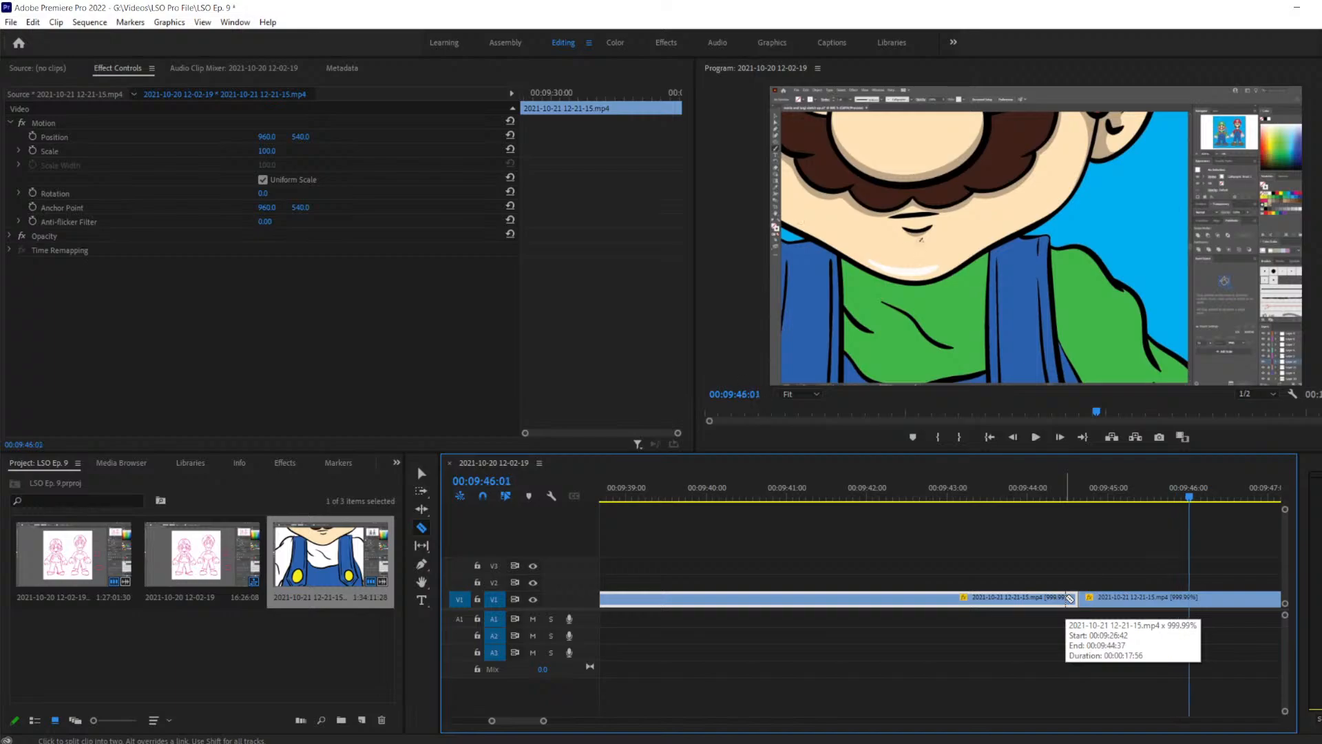
pyautogui.press('Left')
pyautogui.press('Left')
pyautogui.press('Left')
pyautogui.press('Left')
pyautogui.press('Left')
pyautogui.press('Left')
pyautogui.press('Left')
pyautogui.press('Left')
pyautogui.press('Left')
pyautogui.press('Left')
pyautogui.press('Left')
pyautogui.press('Left')
pyautogui.press('Left')
pyautogui.press('Left')
pyautogui.press('Left')
pyautogui.press('Left')
pyautogui.press('Left')
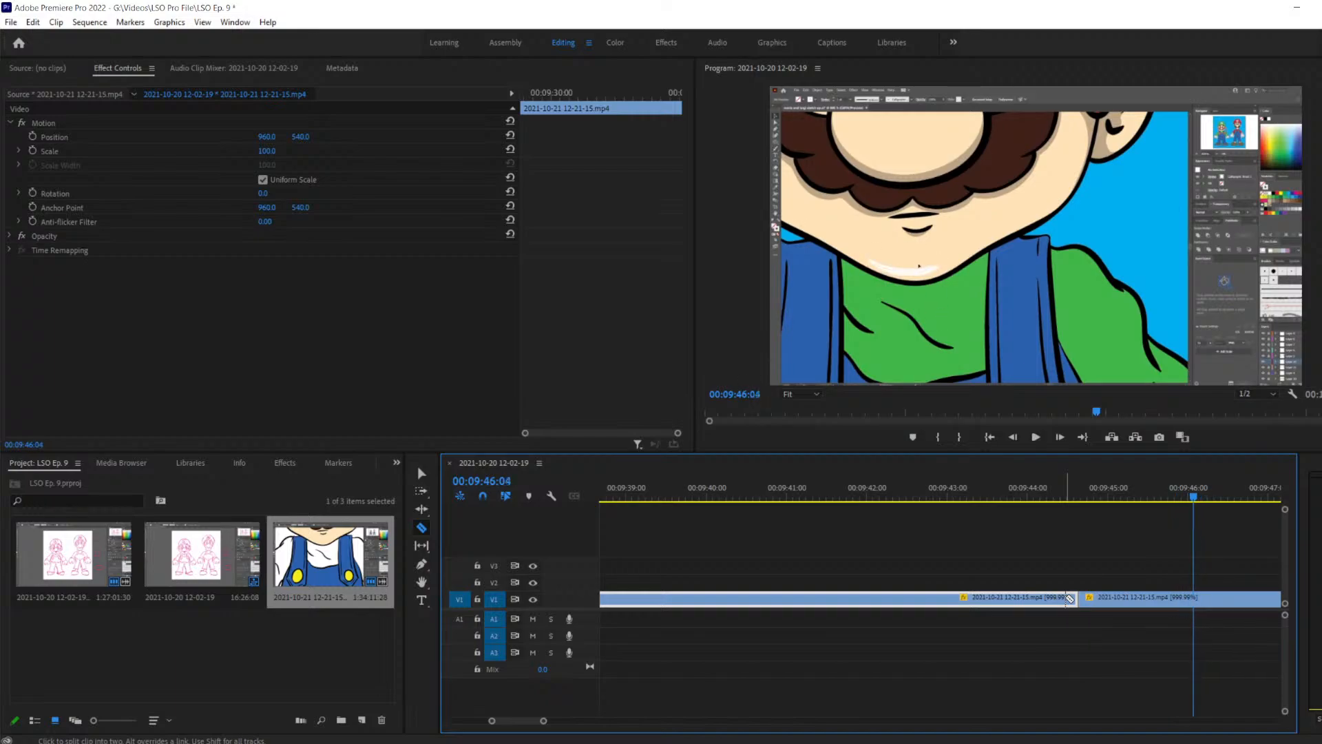
pyautogui.press('Right')
pyautogui.press('Right')
pyautogui.press('Right')
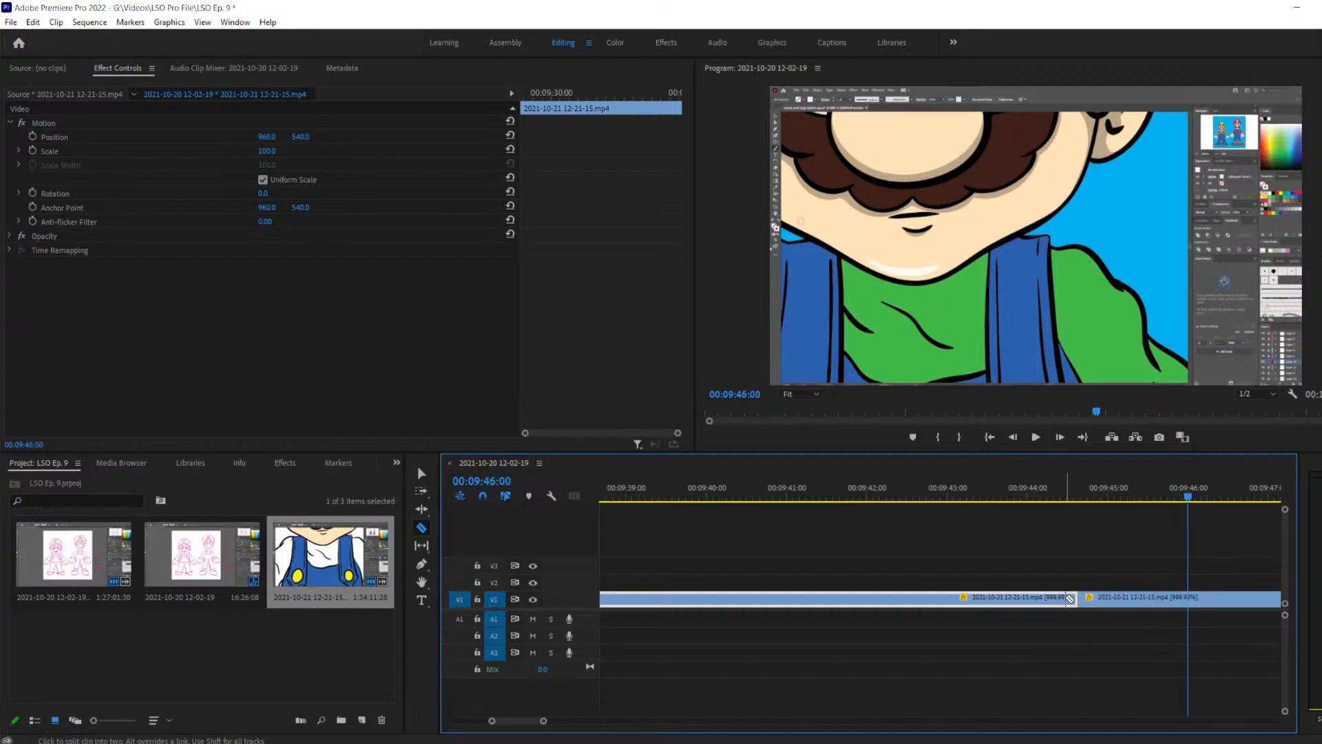
pyautogui.click(1189, 598)
# Delete the idle V1 segment between 00:09:44:38 and 00:09:46:00 and move the following clip back to close the gap
pyautogui.press('v')
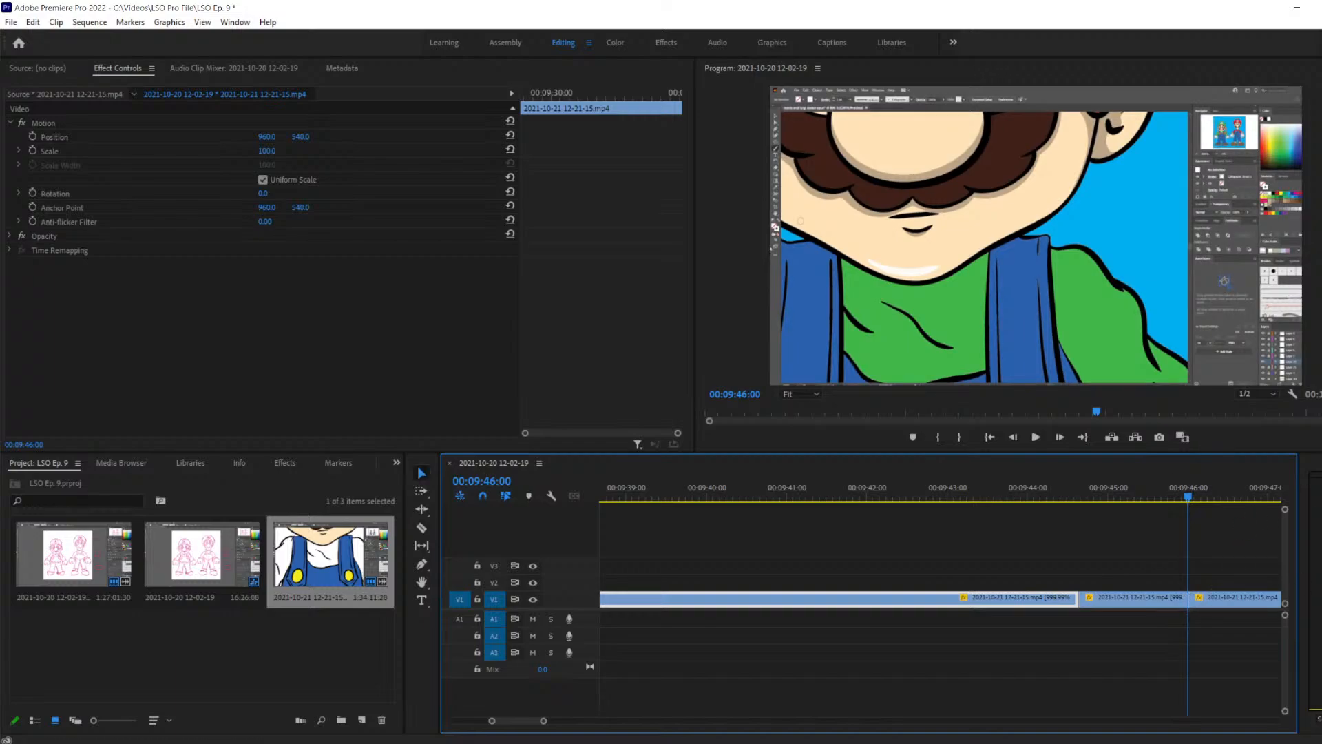
pyautogui.hscroll(2, 1117, 542)
pyautogui.click(916, 598)
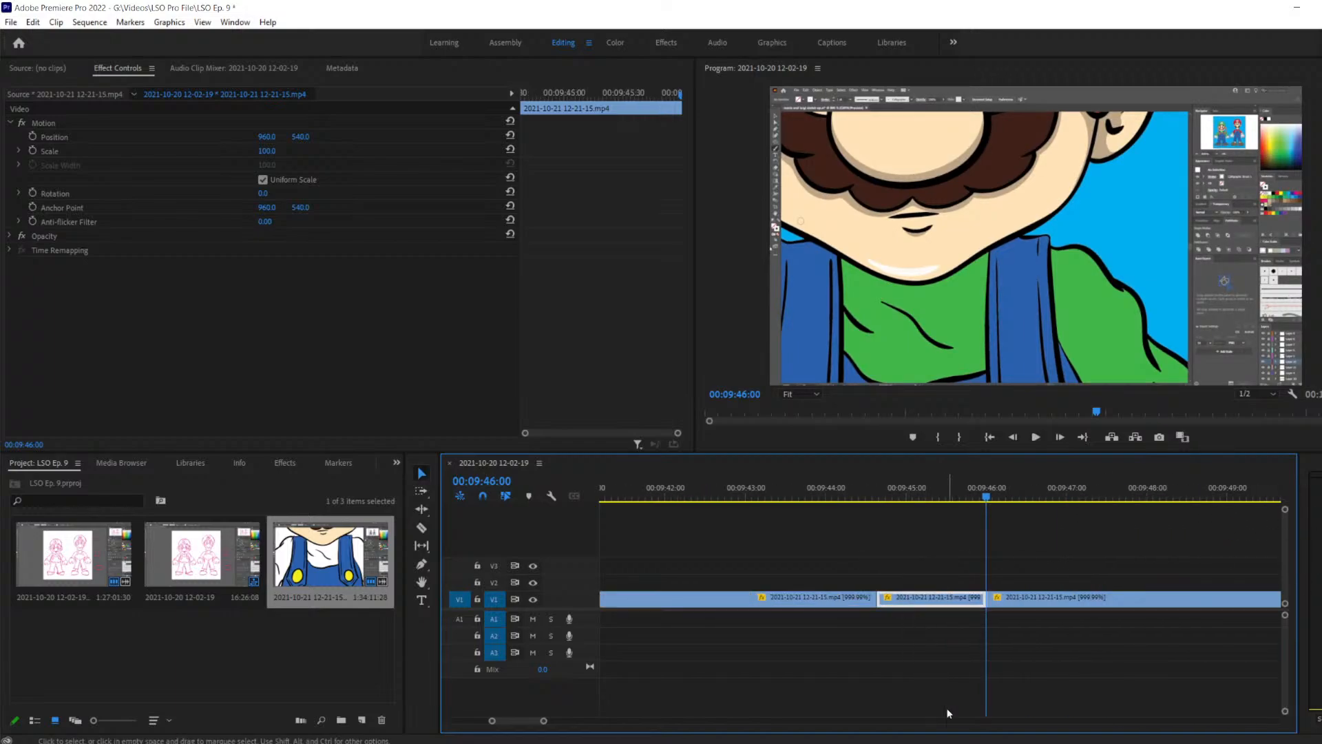
pyautogui.press('Delete')
pyautogui.click(1041, 598)
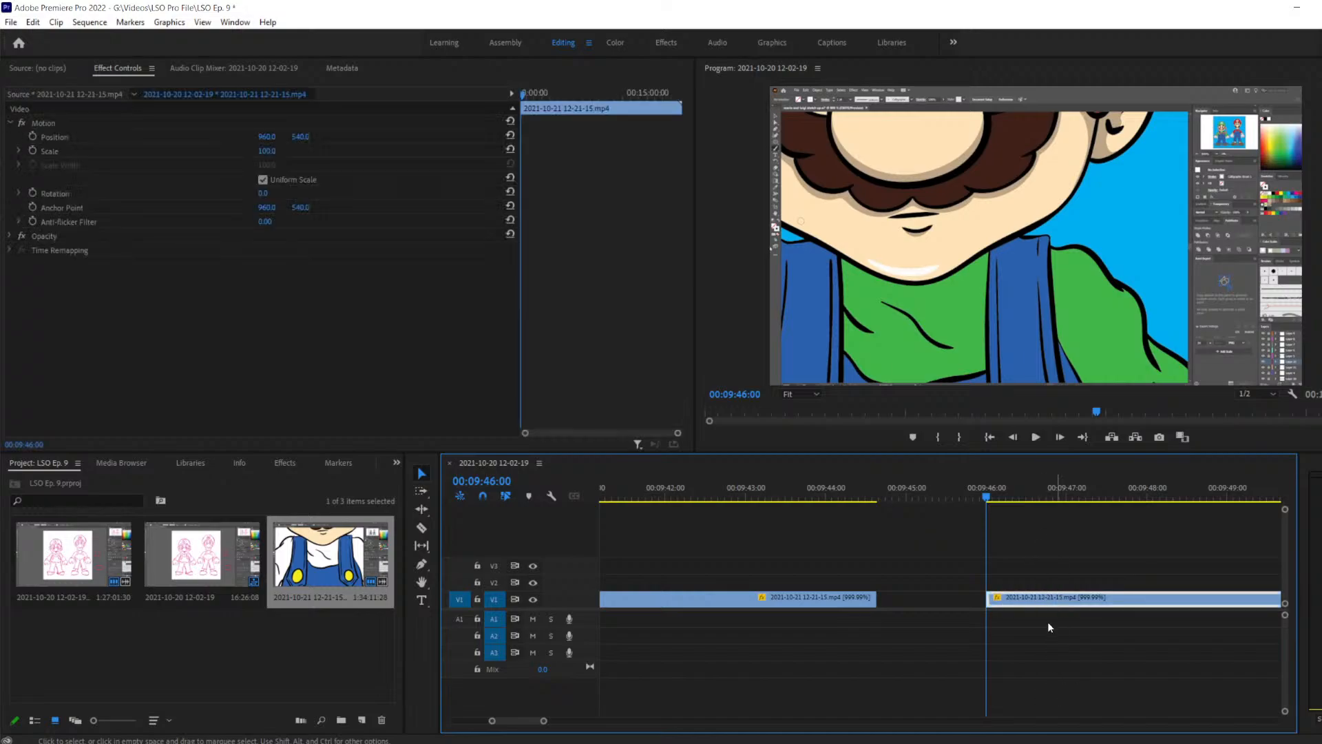
pyautogui.moveTo(1066, 603); pyautogui.dragTo(963, 614)
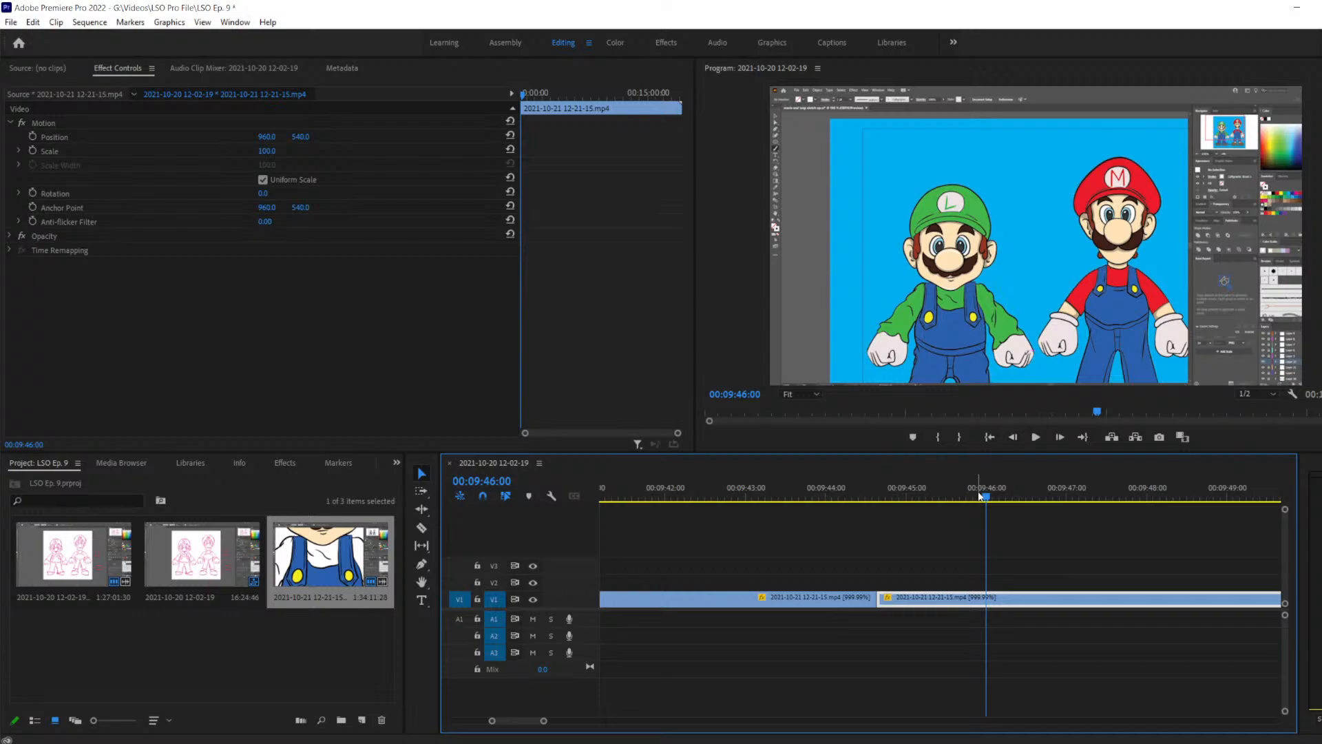
# Review the footage after the new join, find where the view of Luigi's upper body goes still, and cut the V1 clip at 00:09:48:52
pyautogui.click(854, 519)
pyautogui.press('space')
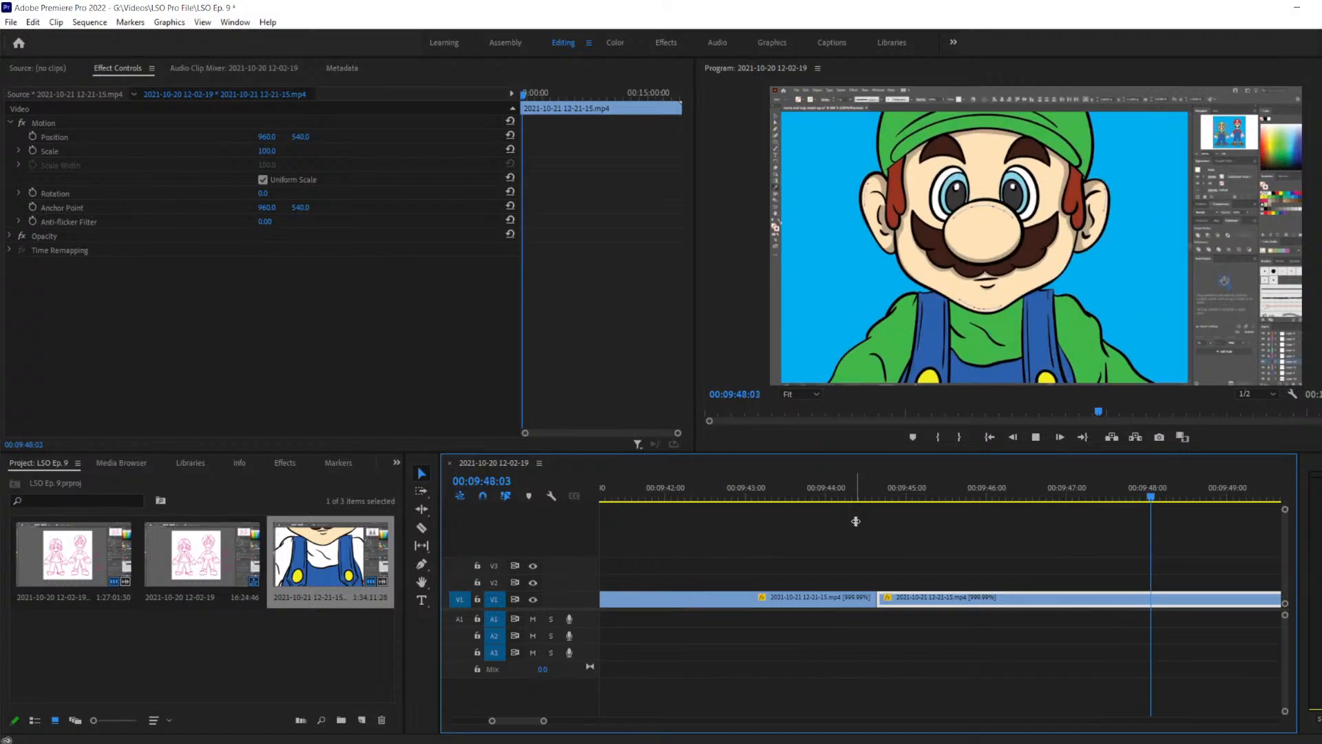
pyautogui.press('space')
pyautogui.press('Left')
pyautogui.press('Left')
pyautogui.press('Left')
pyautogui.press('Left')
pyautogui.press('Left')
pyautogui.press('Left')
pyautogui.press('Left')
pyautogui.press('Left')
pyautogui.press('Left')
pyautogui.press('Left')
pyautogui.press('Left')
pyautogui.press('Left')
pyautogui.press('Left')
pyautogui.press('Left')
pyautogui.press('Left')
pyautogui.press('Left')
pyautogui.press('Left')
pyautogui.press('Left')
pyautogui.press('Left')
pyautogui.press('Left')
pyautogui.press('Left')
pyautogui.press('Left')
pyautogui.press('Left')
pyautogui.press('Left')
pyautogui.press('Left')
pyautogui.press('Left')
pyautogui.press('Left')
pyautogui.press('Left')
pyautogui.press('Left')
pyautogui.press('Left')
pyautogui.press('Left')
pyautogui.press('Left')
pyautogui.press('Left')
pyautogui.press('Left')
pyautogui.press('Left')
pyautogui.press('Left')
pyautogui.press('Left')
pyautogui.press('Left')
pyautogui.press('Left')
pyautogui.press('Left')
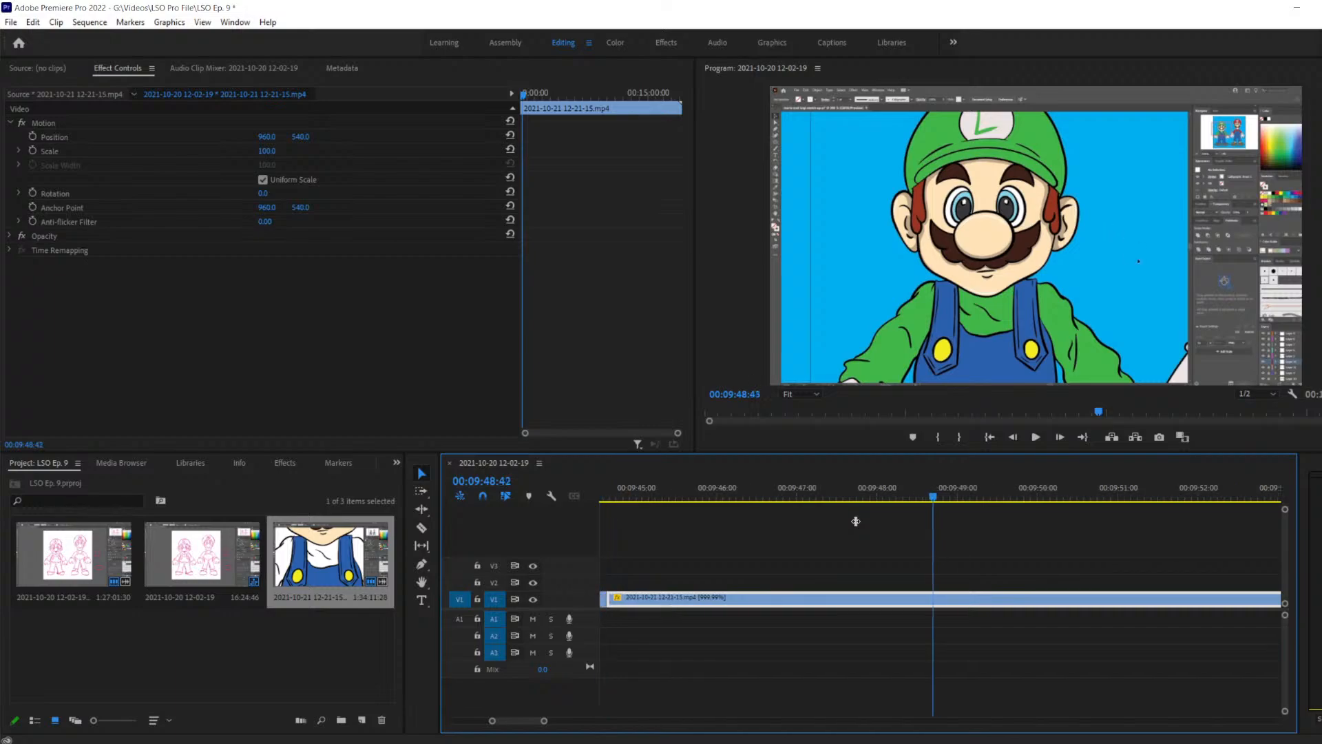
pyautogui.press('Right')
pyautogui.press('Right')
pyautogui.press('Right')
pyautogui.press('Right')
pyautogui.press('Right')
pyautogui.press('Right')
pyautogui.press('Right')
pyautogui.press('Right')
pyautogui.press('Right')
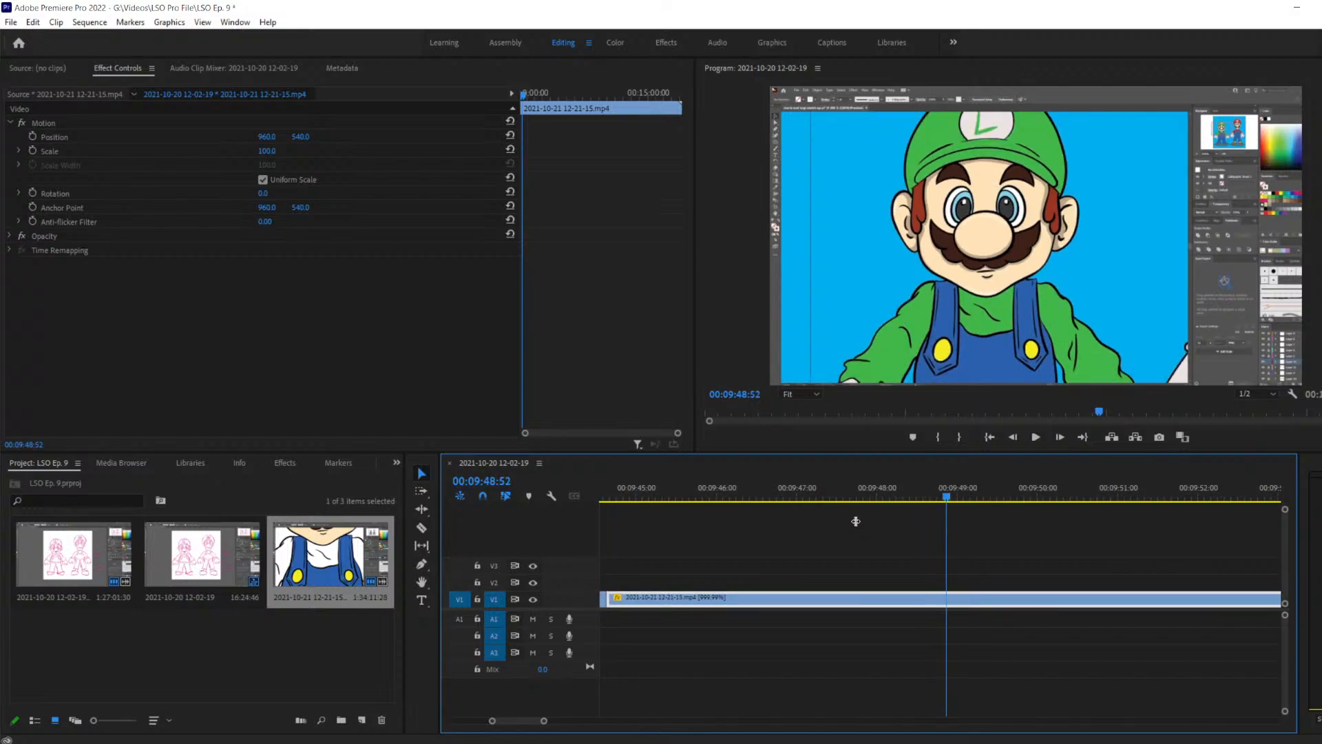
pyautogui.press('c')
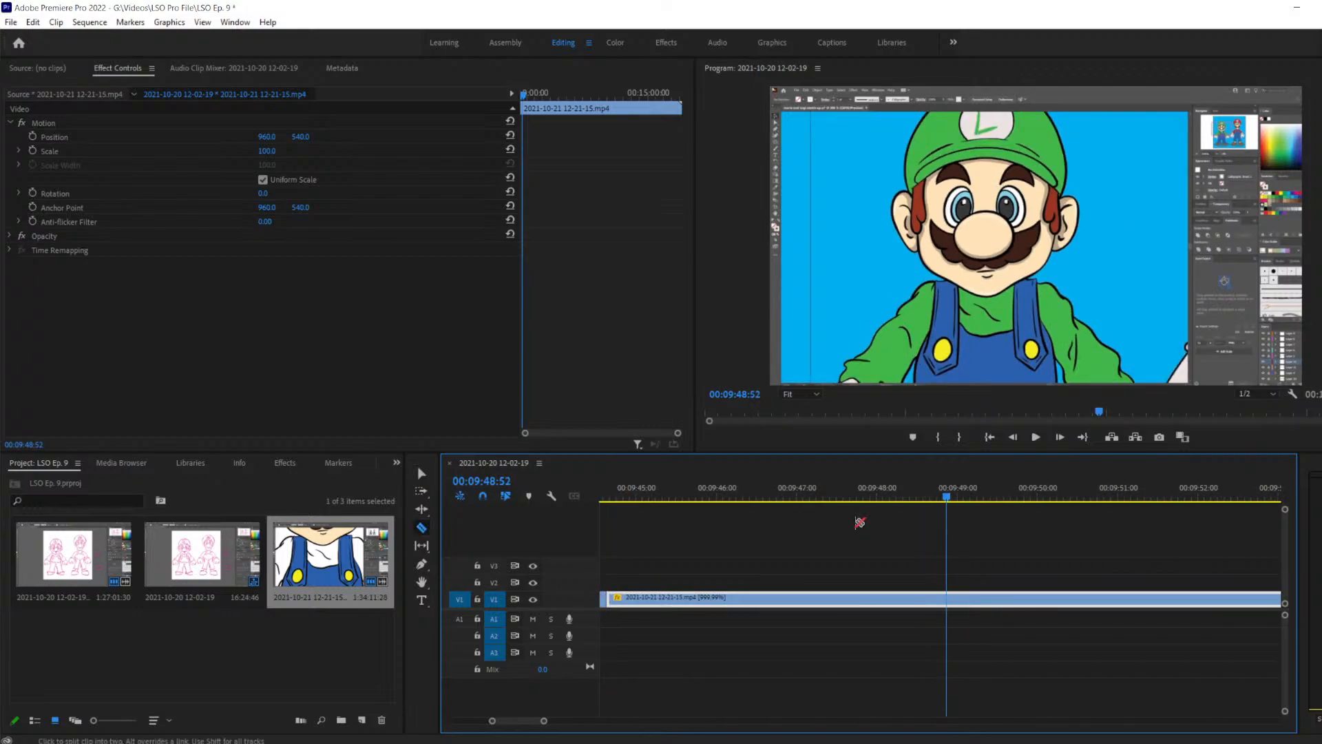
pyautogui.click(951, 601)
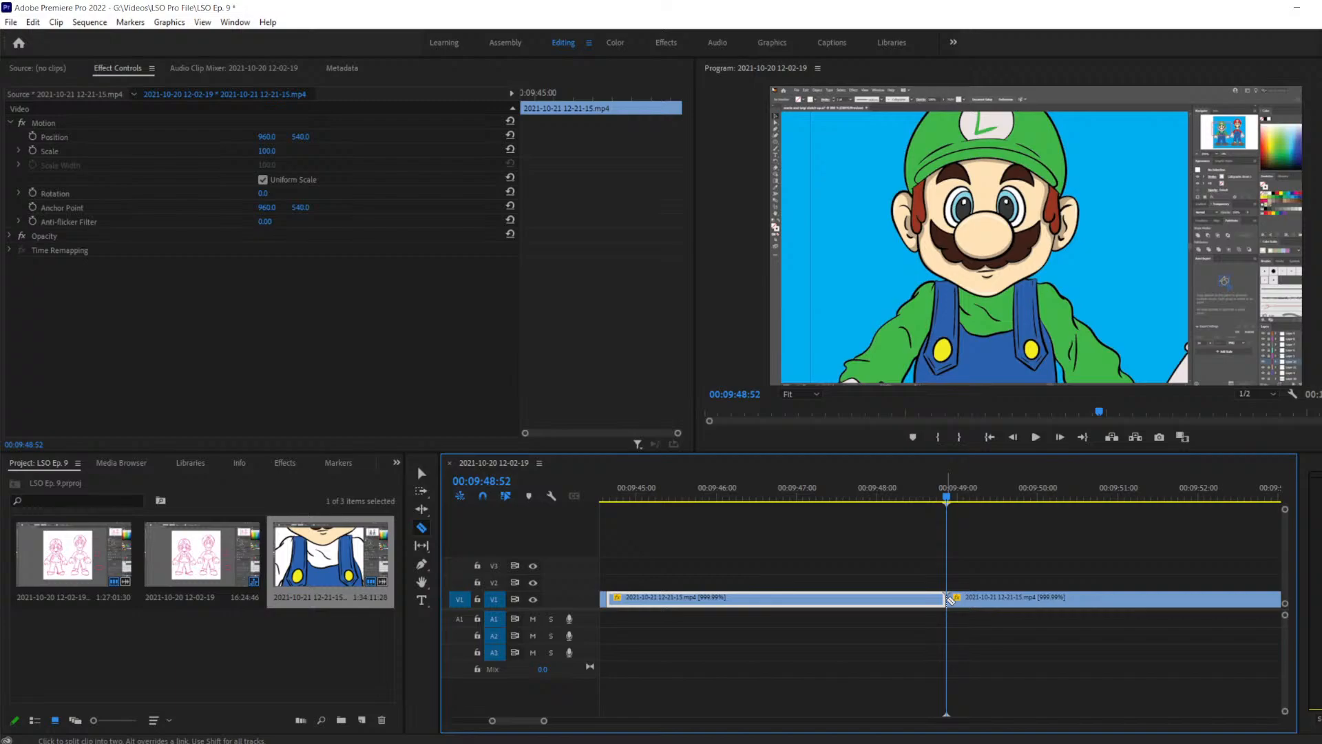
# Find where the cursor reappears after the still view of Luigi's upper body and cut the V1 clip at 00:09:50:28
pyautogui.press('space')
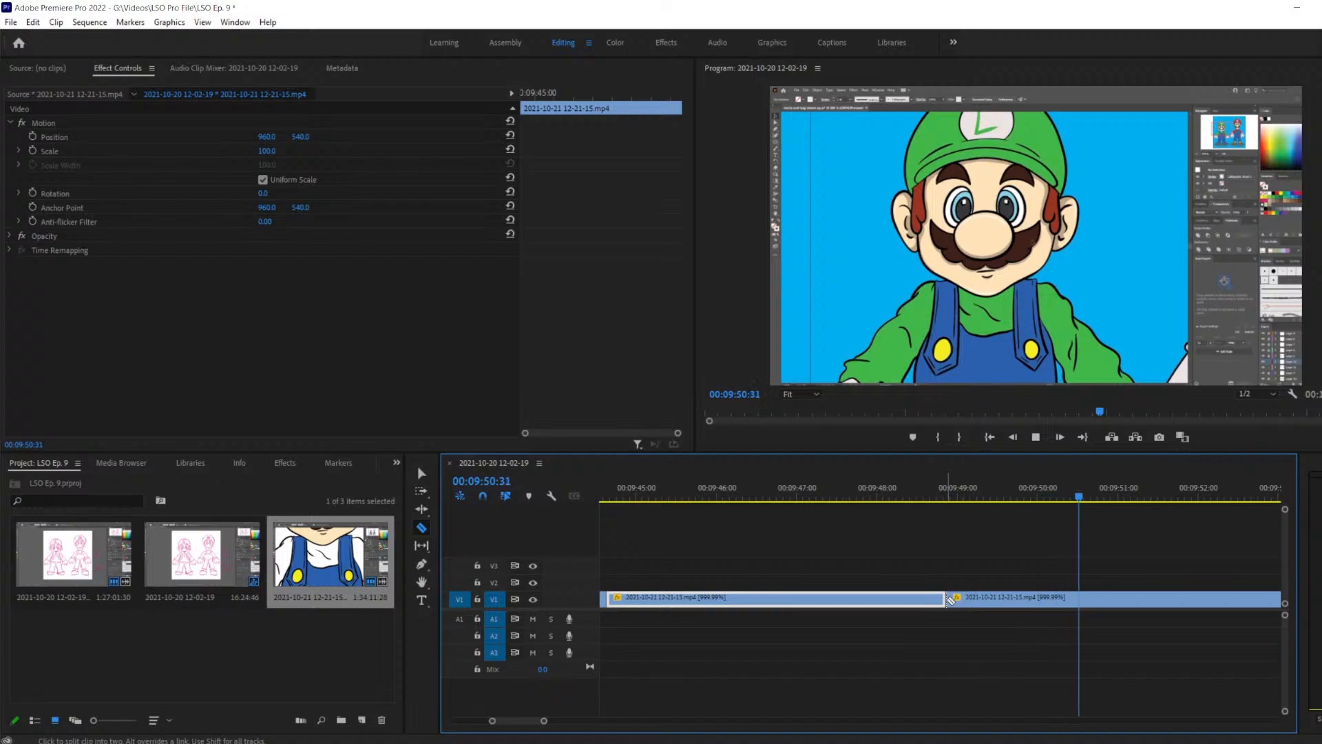
pyautogui.press('space')
pyautogui.press('Left')
pyautogui.press('Left')
pyautogui.press('Left')
pyautogui.press('Left')
pyautogui.press('Left')
pyautogui.press('Left')
pyautogui.press('Left')
pyautogui.press('Left')
pyautogui.press('Left')
pyautogui.press('Left')
pyautogui.press('Left')
pyautogui.press('Left')
pyautogui.press('Left')
pyautogui.press('Left')
pyautogui.press('Left')
pyautogui.press('Left')
pyautogui.press('Left')
pyautogui.press('Left')
pyautogui.press('Left')
pyautogui.press('Left')
pyautogui.press('Right')
pyautogui.press('Right')
pyautogui.press('Right')
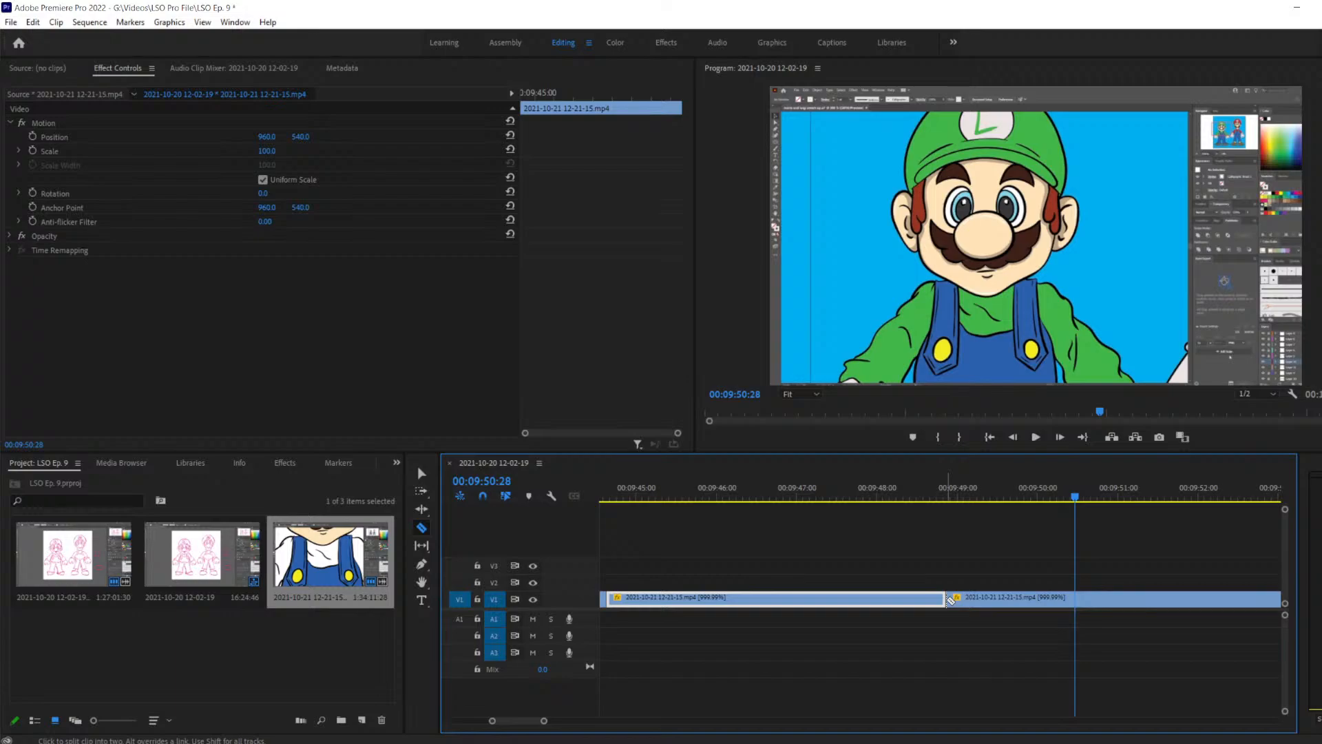
pyautogui.click(1075, 599)
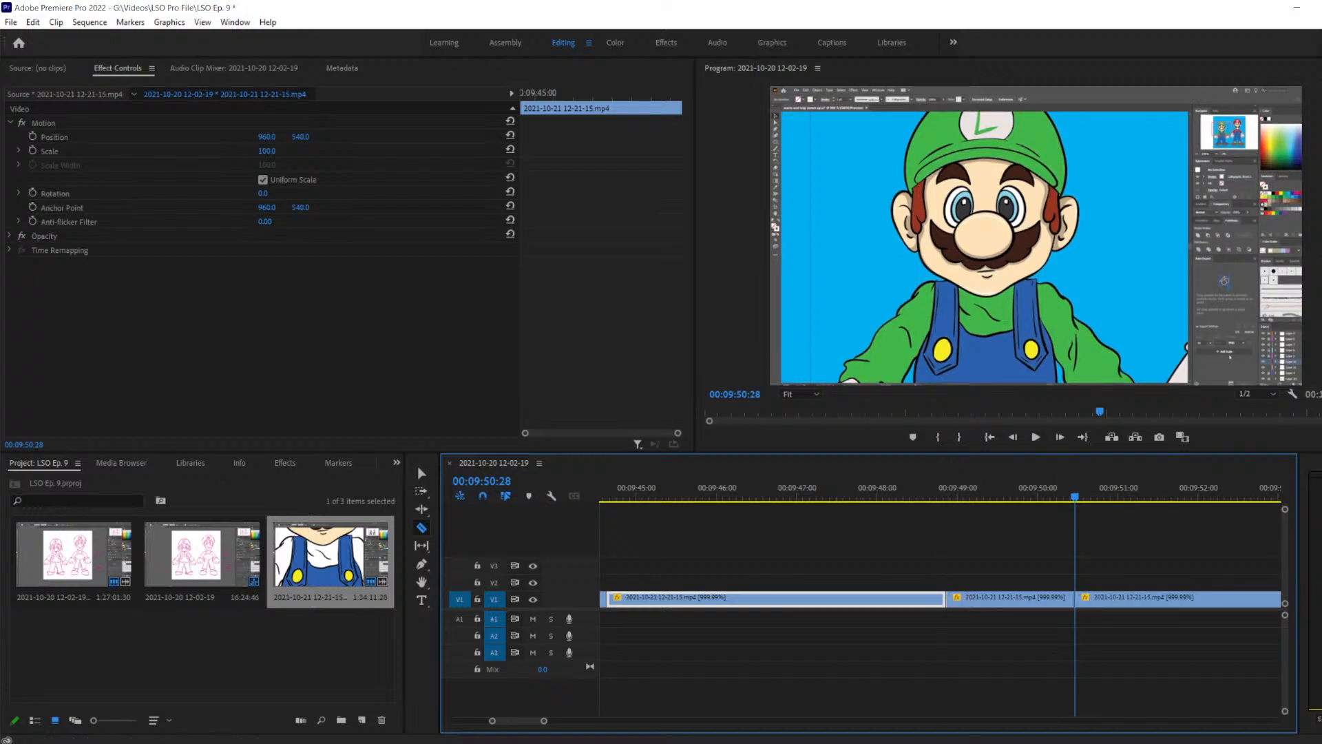
# Delete the idle V1 segment between 00:09:48:52 and 00:09:50:28 and move the following clip back to close the gap
pyautogui.press('v')
pyautogui.click(1051, 655)
pyautogui.press('Delete')
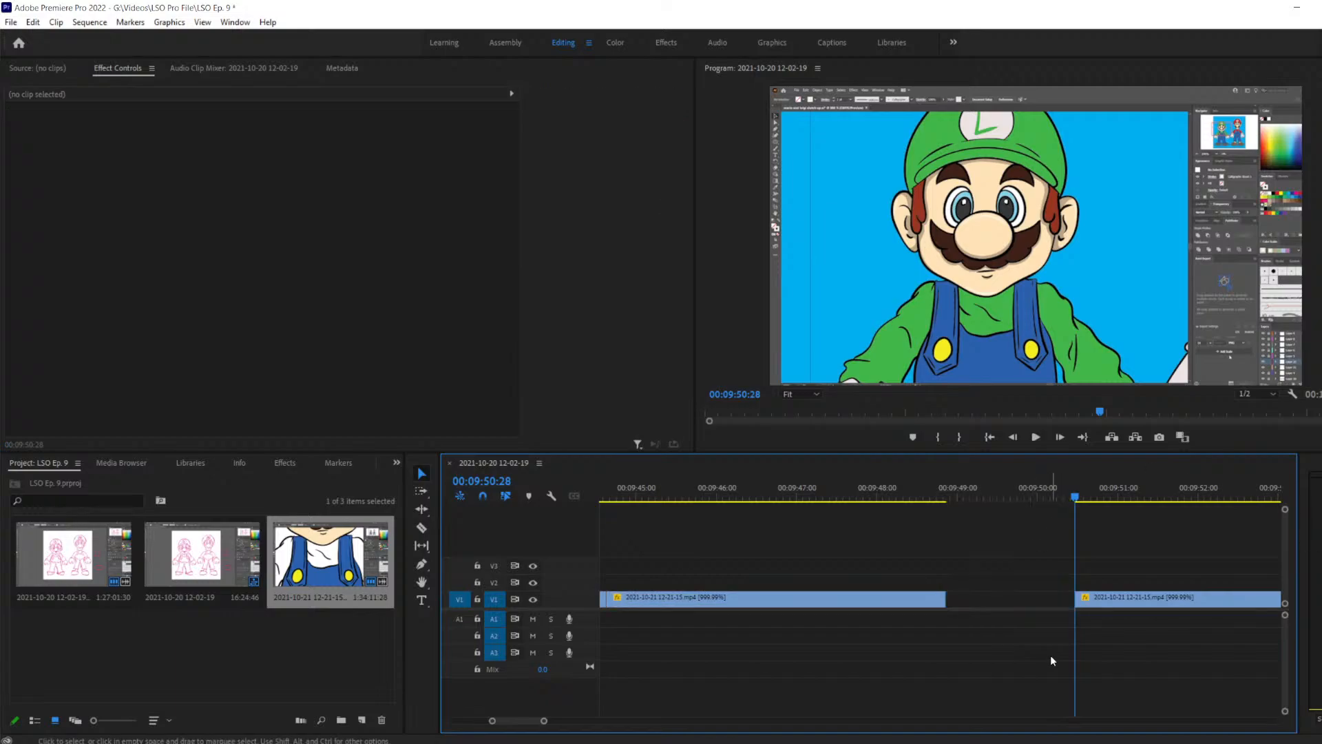
pyautogui.click(1154, 600)
pyautogui.moveTo(1154, 604); pyautogui.dragTo(935, 530)
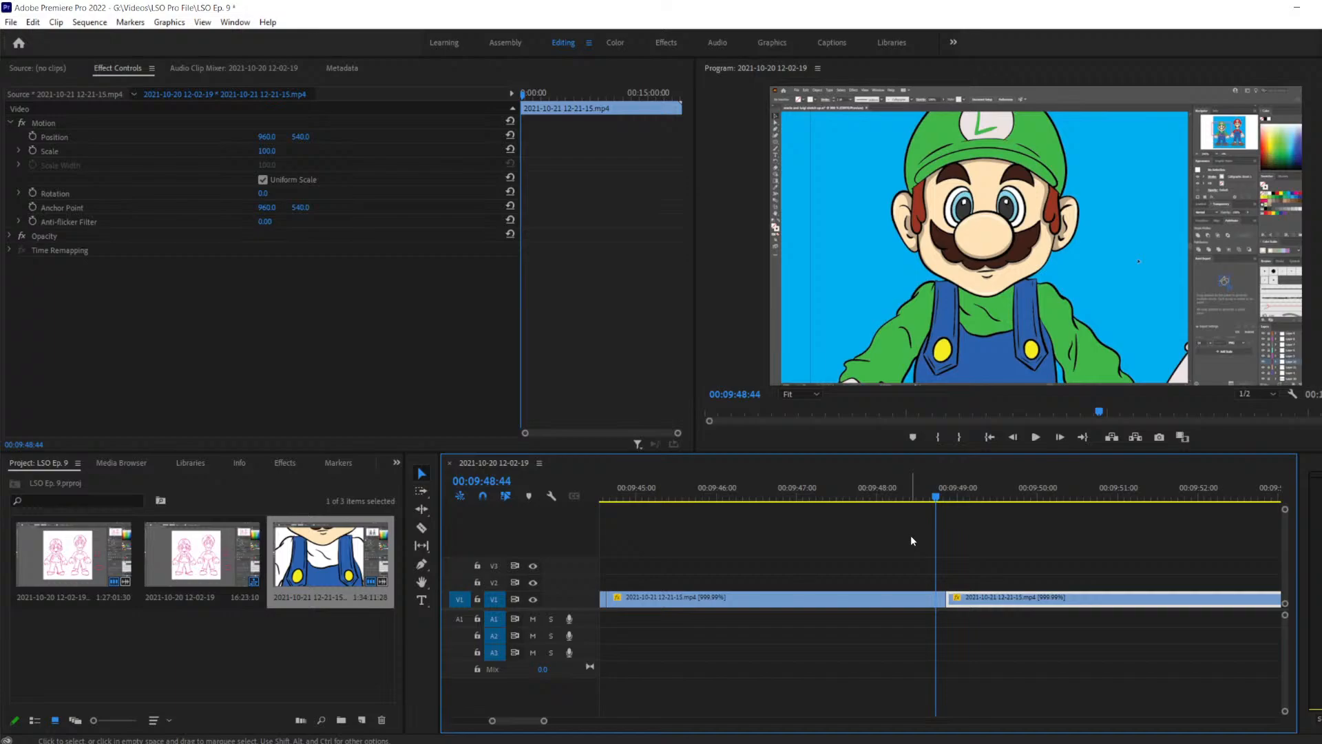
# Review the footage after the new join and examine it frame by frame around 00:09:58, where both full figures are shown, for an idle section
pyautogui.press('space')
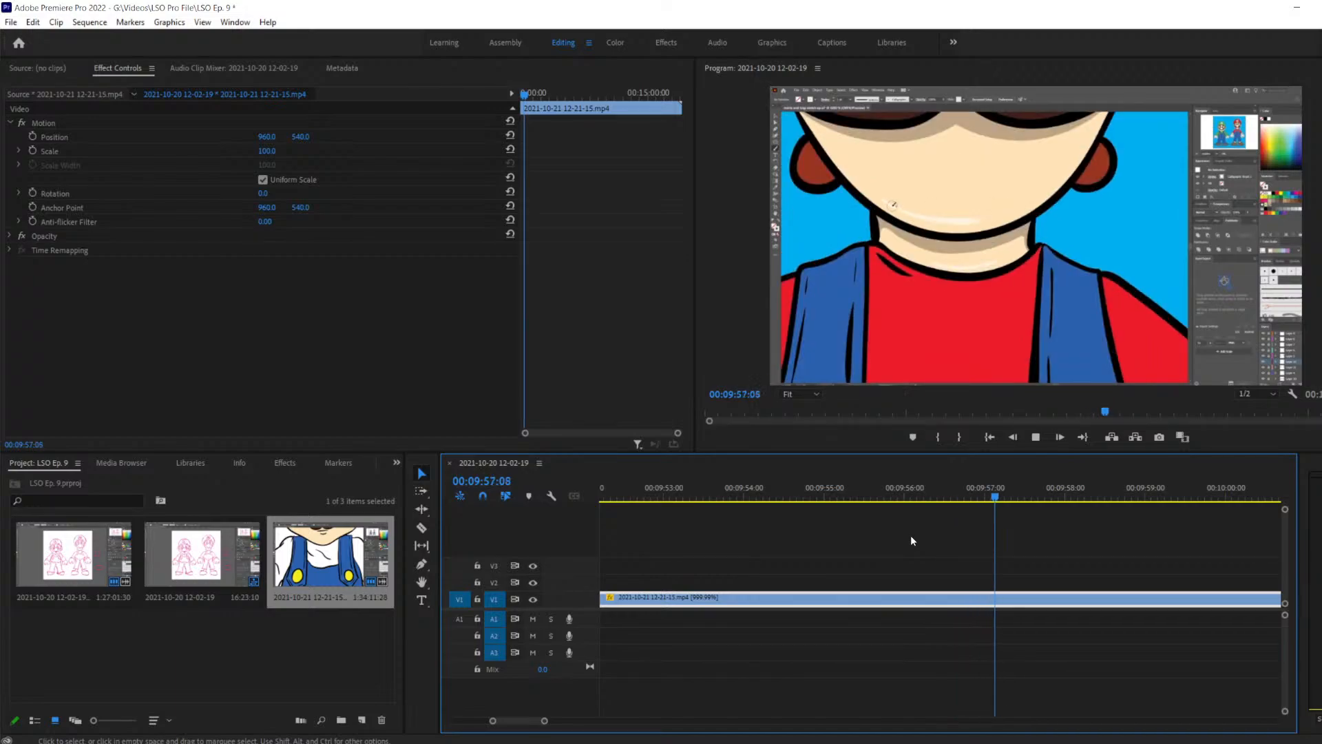
pyautogui.press('space')
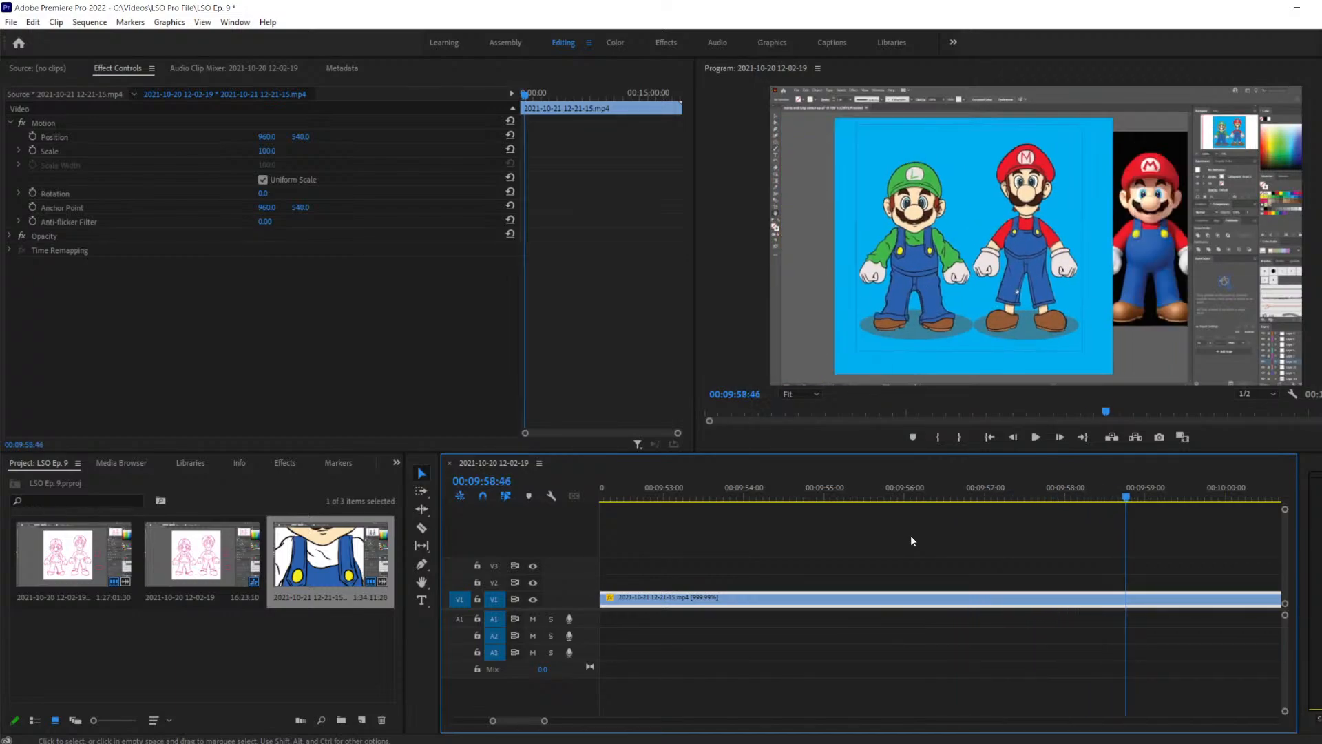
pyautogui.press('Left')
pyautogui.press('Left')
pyautogui.press('Left')
pyautogui.press('Left')
pyautogui.press('Left')
pyautogui.press('Left')
pyautogui.press('Left')
pyautogui.press('Left')
pyautogui.press('Left')
pyautogui.press('Left')
pyautogui.press('Left')
pyautogui.press('Left')
pyautogui.press('Left')
pyautogui.press('Left')
pyautogui.press('Left')
pyautogui.press('Left')
pyautogui.press('Left')
pyautogui.press('Left')
pyautogui.press('Left')
pyautogui.press('Left')
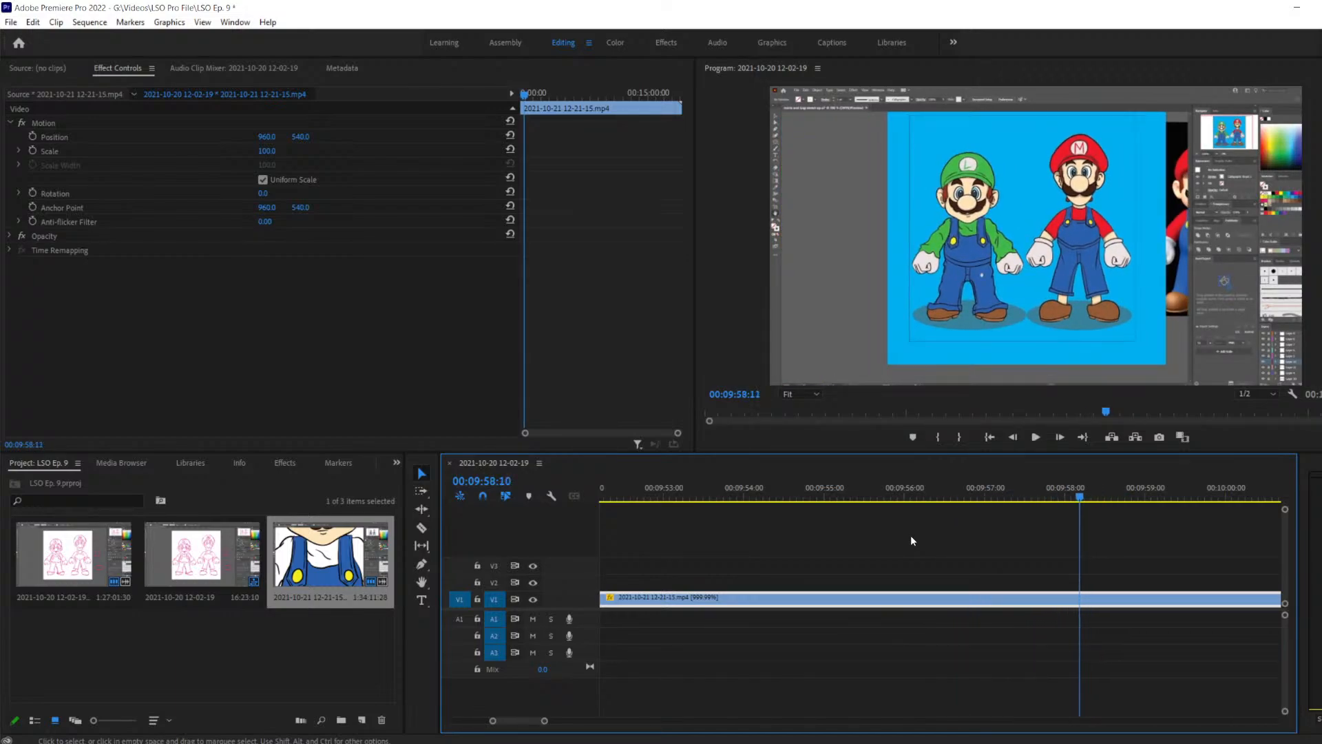
pyautogui.press('Right')
pyautogui.press('Right')
pyautogui.press('Right')
pyautogui.press('Right')
pyautogui.press('Right')
pyautogui.press('Right')
pyautogui.press('Right')
pyautogui.press('Right')
pyautogui.press('Right')
pyautogui.press('Right')
pyautogui.press('Right')
pyautogui.press('Right')
pyautogui.press('Right')
pyautogui.press('Right')
pyautogui.press('Right')
pyautogui.press('Right')
pyautogui.press('Right')
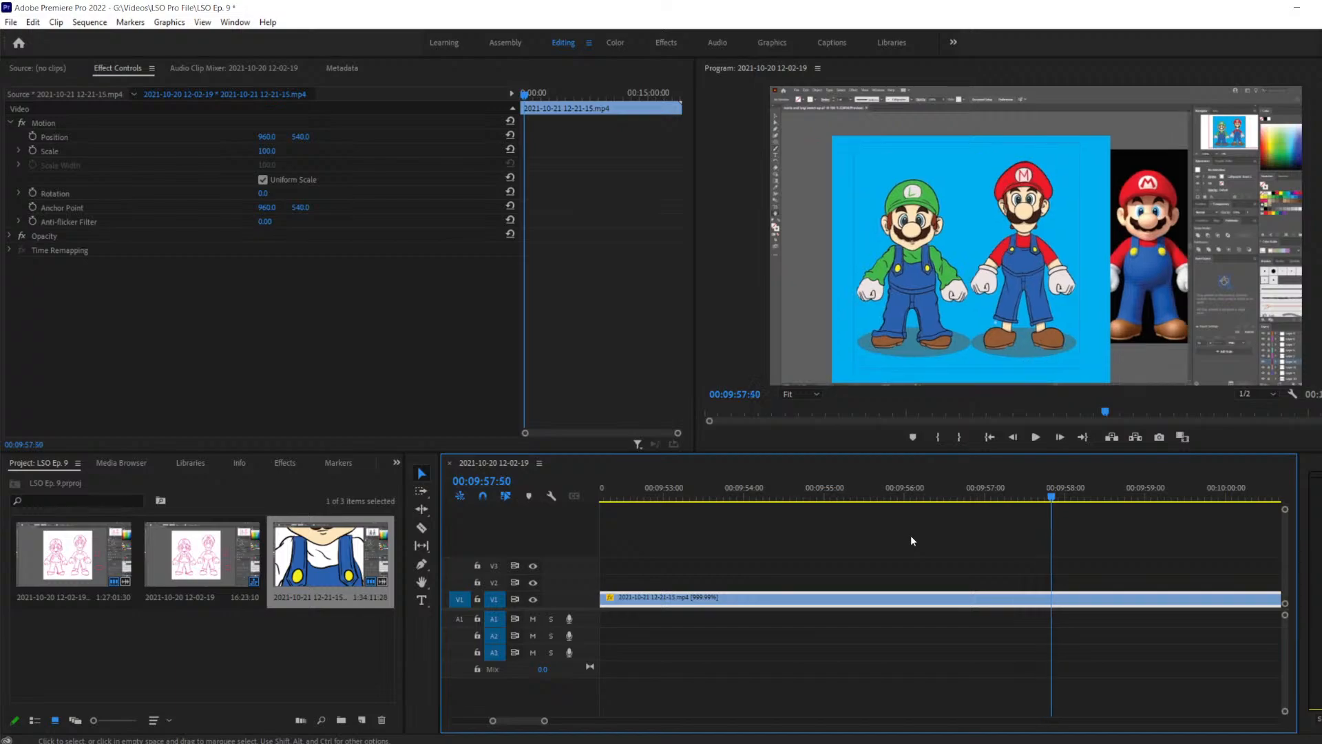
# Split the clip on V1 with the Razor tool at 00:09:57:58, the frame showing both full characters
pyautogui.press('Right')
pyautogui.press('Right')
pyautogui.press('Left')
pyautogui.press('Left')
pyautogui.press('Left')
pyautogui.press('Right')
pyautogui.press('c')
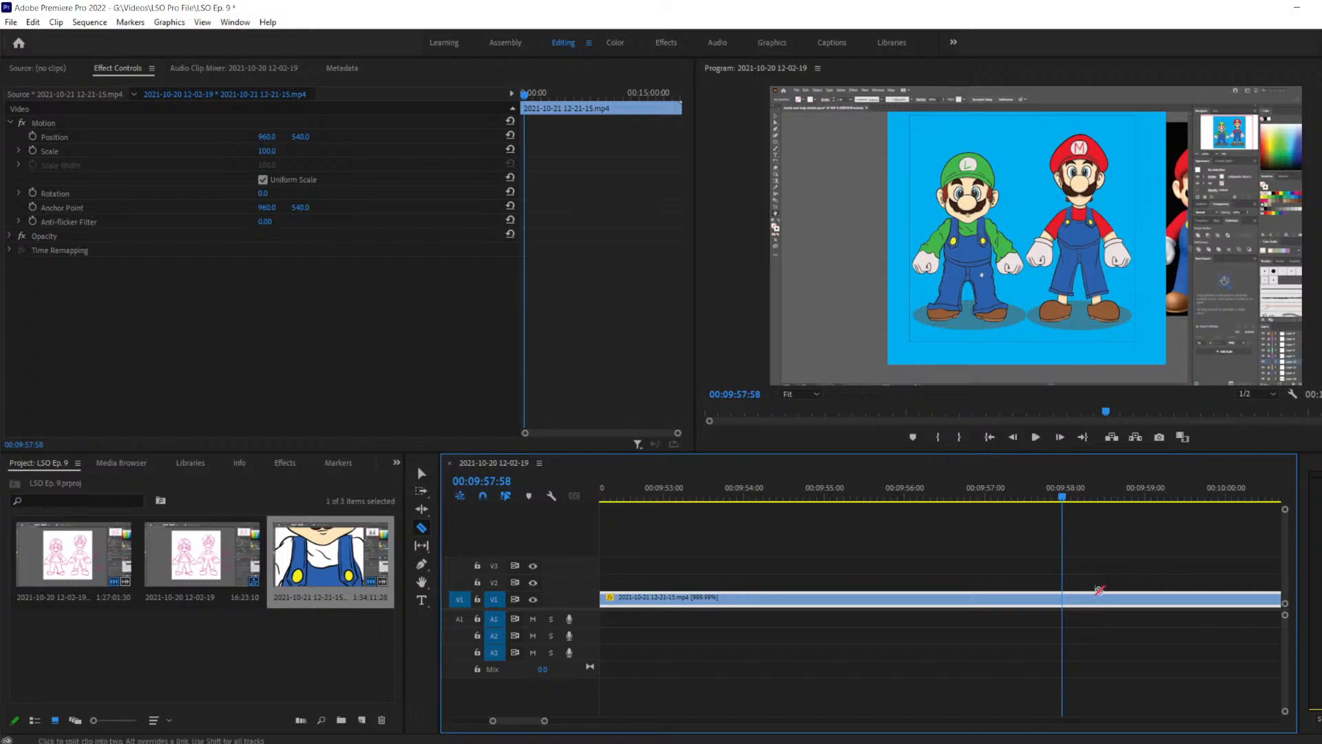
pyautogui.click(1067, 592)
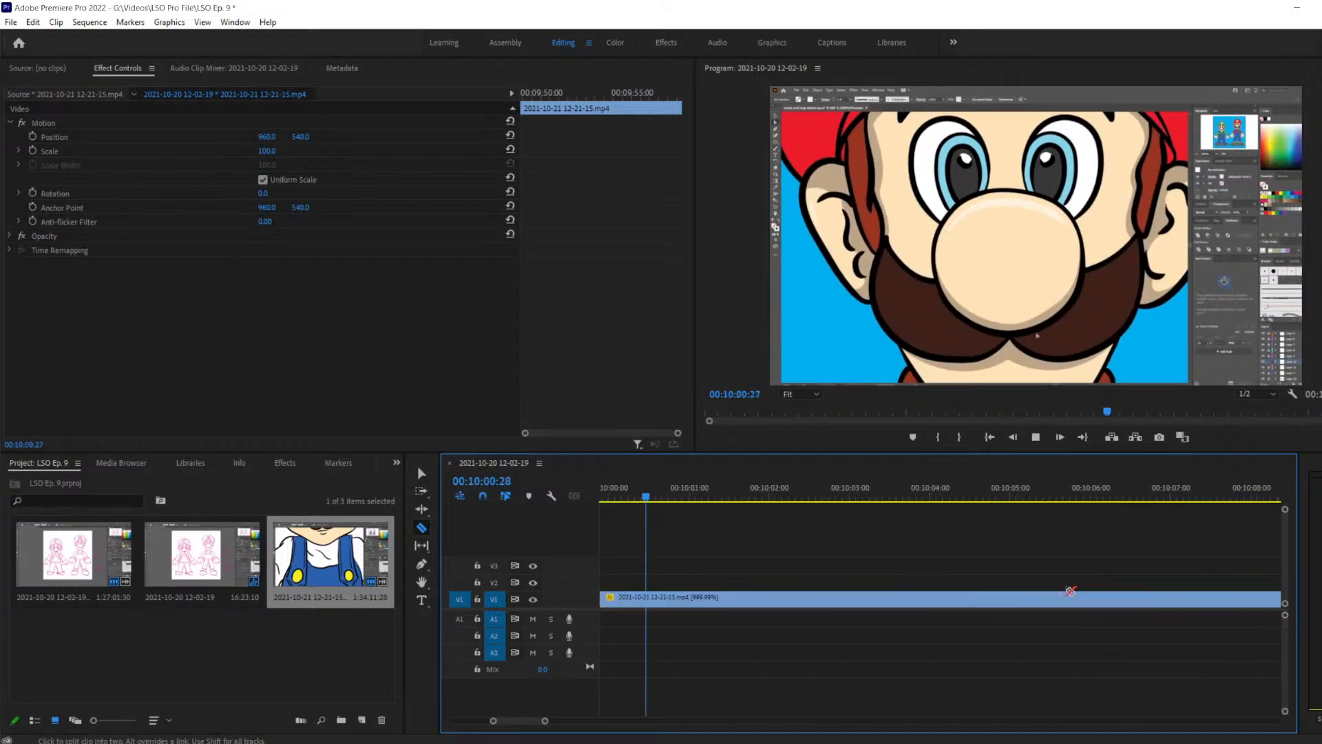
# Play the footage past the cut and step back frame by frame to 00:09:58:46 to examine where the shading work resumes
pyautogui.press('space')
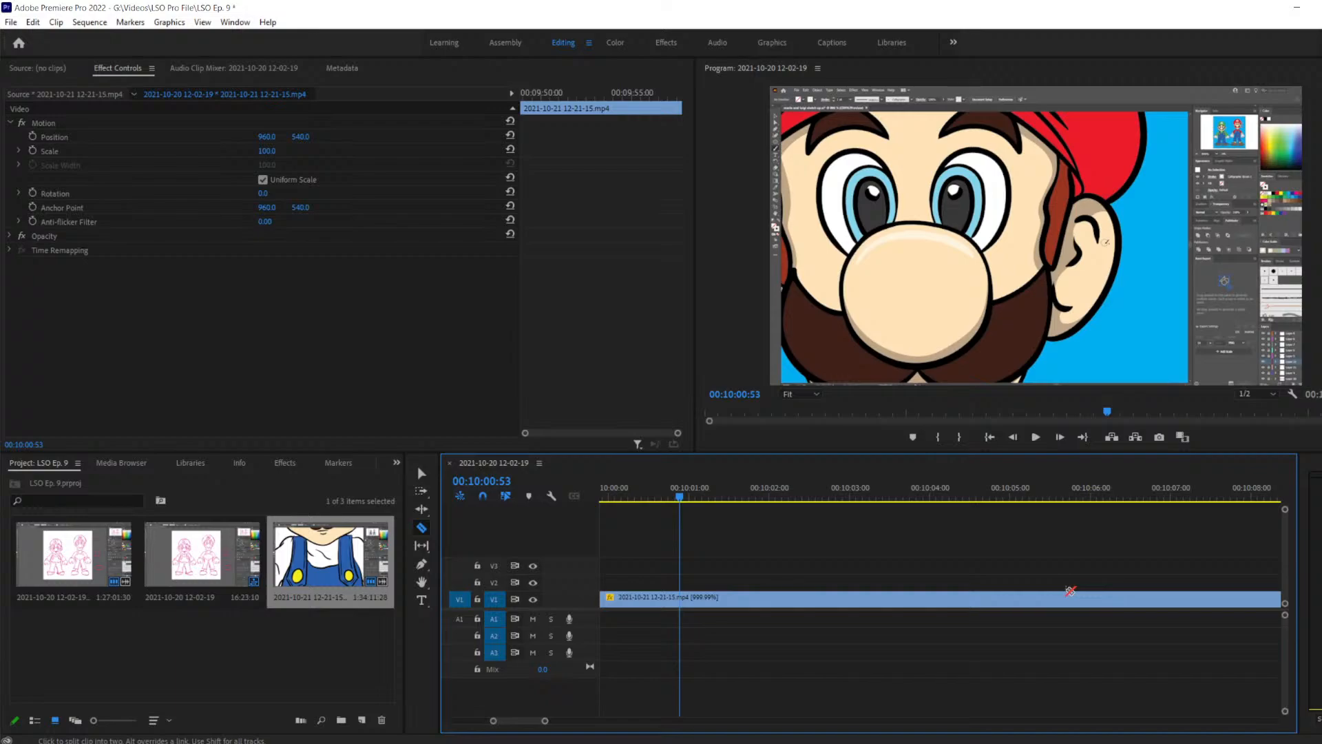
pyautogui.press('space')
pyautogui.press('space')
pyautogui.press('Left')
pyautogui.press('Left')
pyautogui.press('Left')
pyautogui.press('Left')
pyautogui.press('Left')
pyautogui.press('Left')
pyautogui.press('Left')
pyautogui.press('Left')
pyautogui.press('Left')
pyautogui.press('Left')
pyautogui.press('Left')
pyautogui.press('Left')
pyautogui.press('Left')
pyautogui.press('Left')
pyautogui.press('Left')
pyautogui.press('Left')
pyautogui.press('Left')
pyautogui.press('Left')
pyautogui.press('Left')
pyautogui.press('Left')
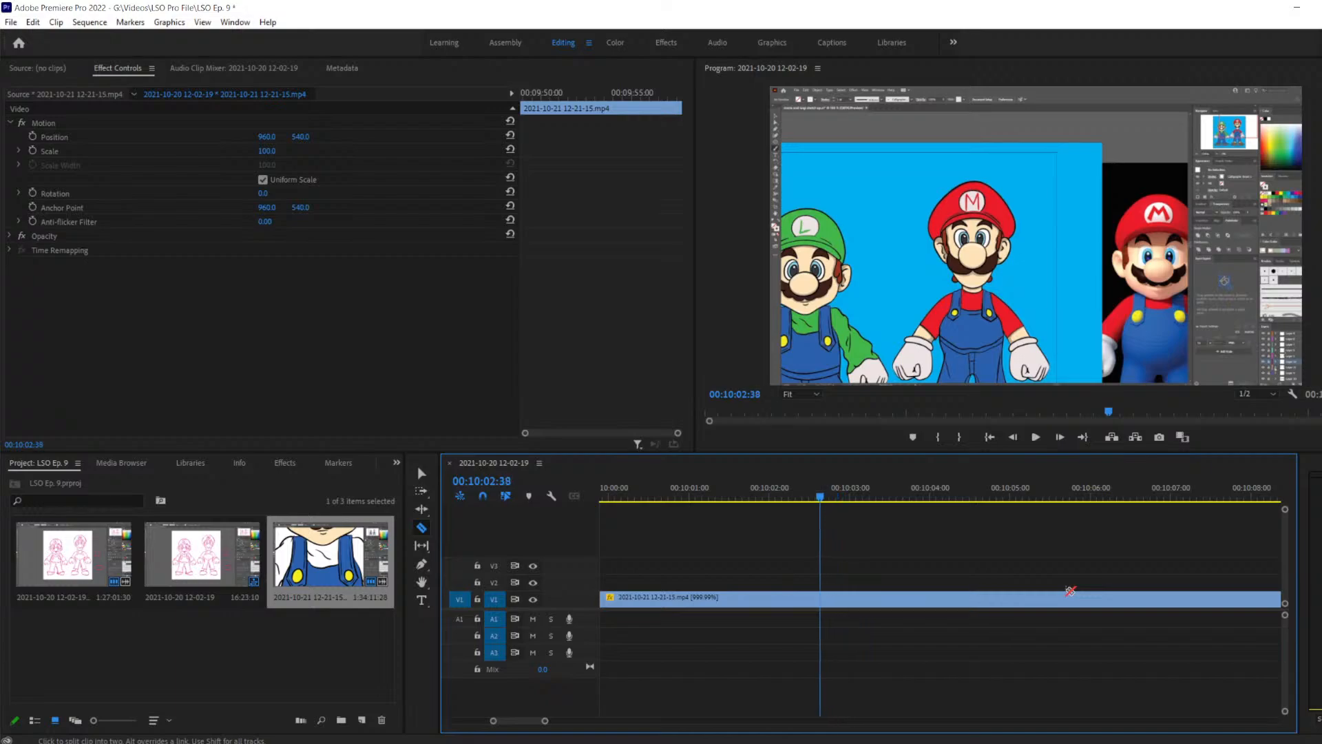
pyautogui.press('Left')
pyautogui.press('Left')
pyautogui.press('Left')
pyautogui.press('Left')
pyautogui.press('Left')
pyautogui.press('Left')
pyautogui.press('Left')
pyautogui.press('Left')
pyautogui.press('Left')
pyautogui.press('Left')
pyautogui.press('Left')
pyautogui.press('Left')
pyautogui.press('Left')
pyautogui.press('Left')
pyautogui.press('Left')
pyautogui.press('Left')
pyautogui.press('Left')
pyautogui.press('Left')
pyautogui.press('Left')
pyautogui.press('Left')
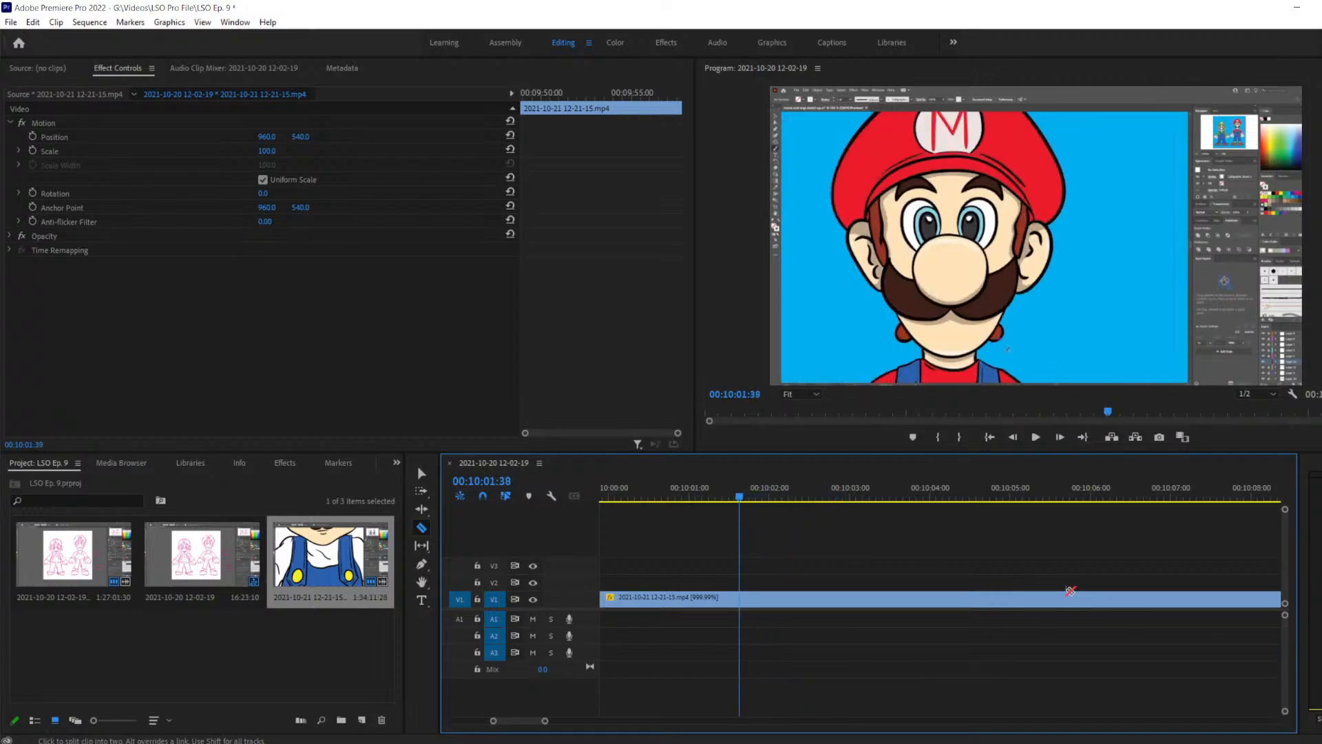
pyautogui.press('Left')
pyautogui.press('Left')
pyautogui.press('Left')
pyautogui.press('Left')
pyautogui.press('Left')
pyautogui.press('Left')
pyautogui.press('Left')
pyautogui.press('Left')
pyautogui.press('Left')
pyautogui.press('Left')
pyautogui.press('Left')
pyautogui.press('Left')
pyautogui.press('Left')
pyautogui.press('Left')
pyautogui.press('Left')
pyautogui.press('Left')
pyautogui.press('Left')
pyautogui.press('Left')
pyautogui.press('Left')
pyautogui.press('Left')
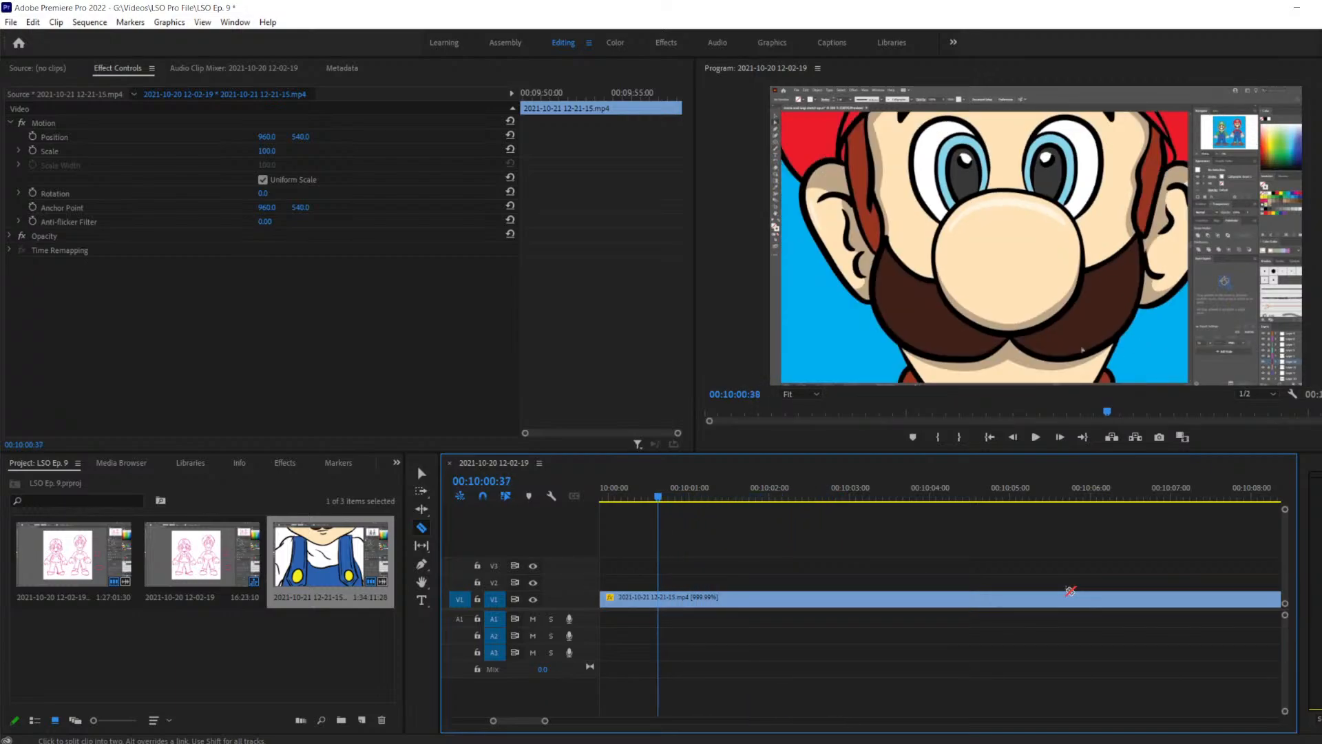
pyautogui.press('Left')
pyautogui.press('Left')
pyautogui.press('Left')
pyautogui.press('Left')
pyautogui.press('Left')
pyautogui.press('Left')
pyautogui.press('Left')
pyautogui.press('Left')
pyautogui.press('Left')
pyautogui.press('Left')
pyautogui.press('Left')
pyautogui.press('Left')
pyautogui.press('Left')
pyautogui.press('Left')
pyautogui.press('Left')
pyautogui.press('Left')
pyautogui.press('Left')
pyautogui.press('Left')
pyautogui.press('Left')
pyautogui.press('Left')
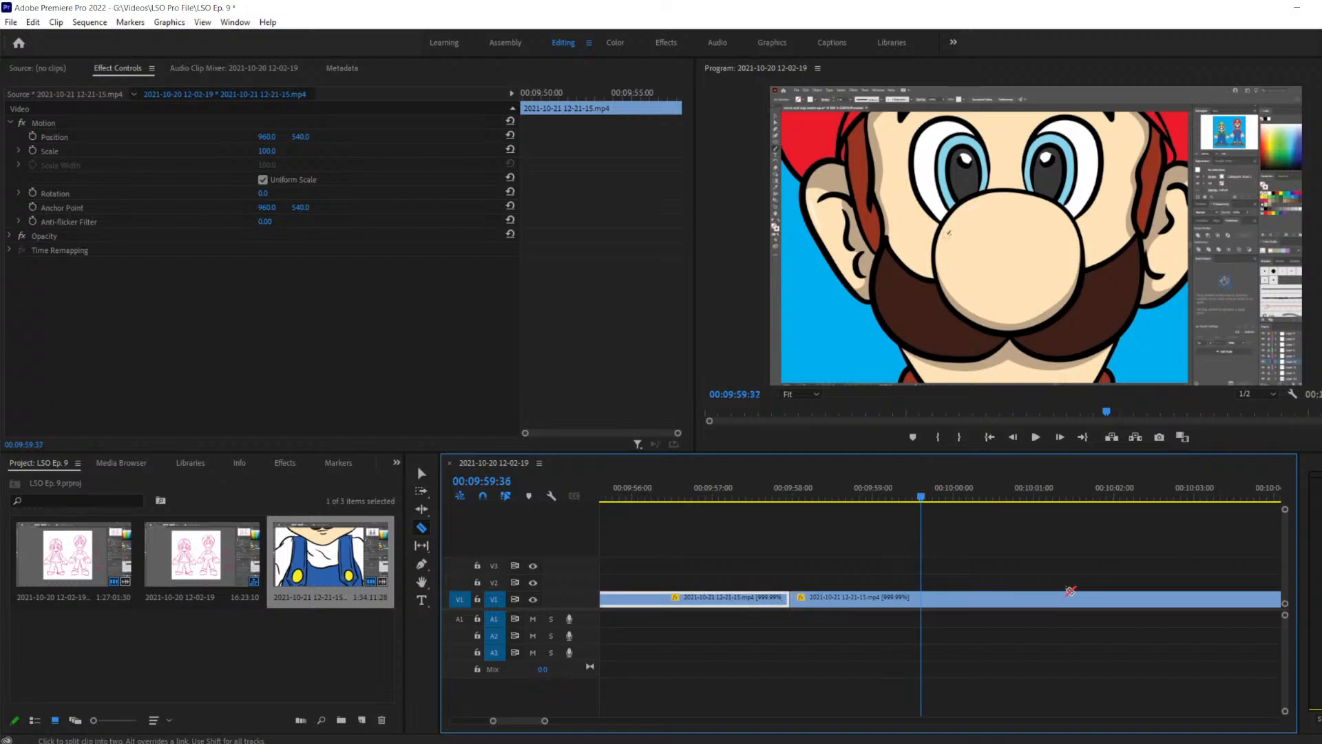
pyautogui.press('Left')
pyautogui.press('Left')
pyautogui.press('Left')
pyautogui.press('Left')
pyautogui.press('Left')
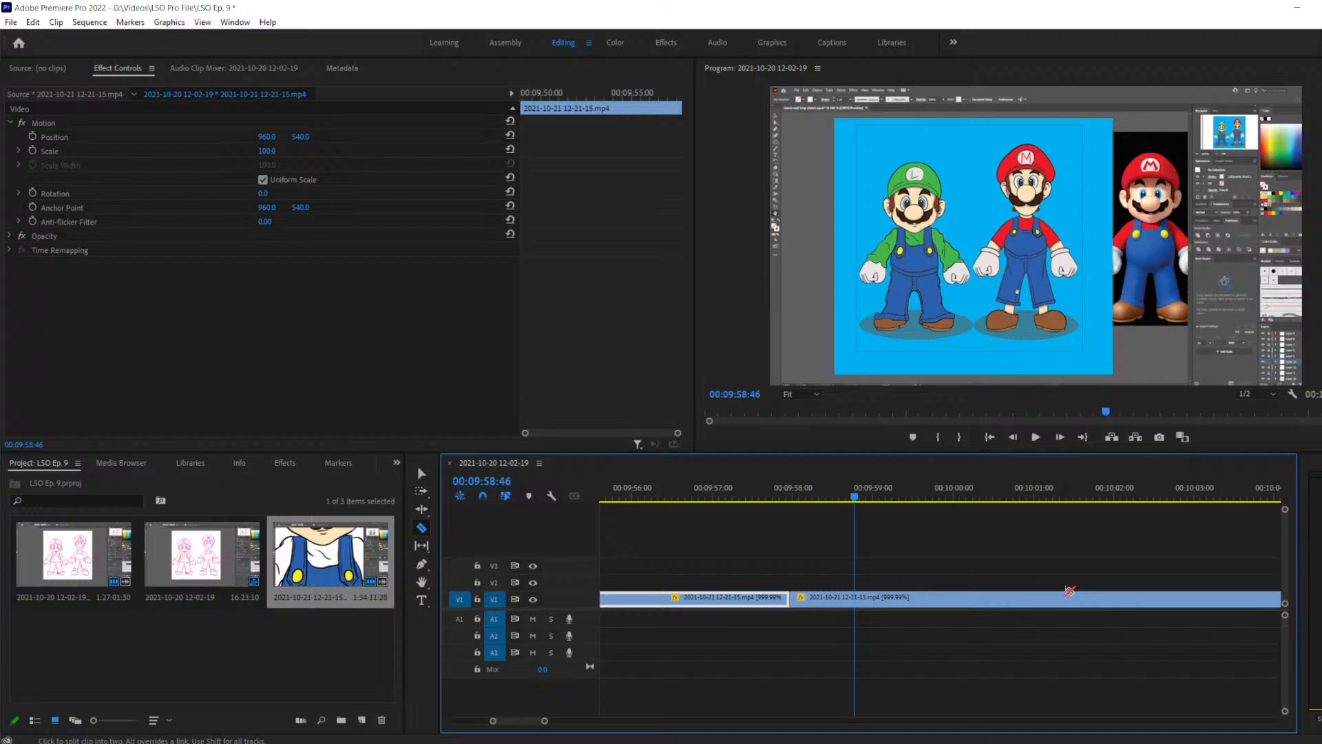
# Shift the selected clip before the cut earlier on V1 by an offset of -400
pyautogui.write('-400')
pyautogui.press('Return')
pyautogui.write('+')
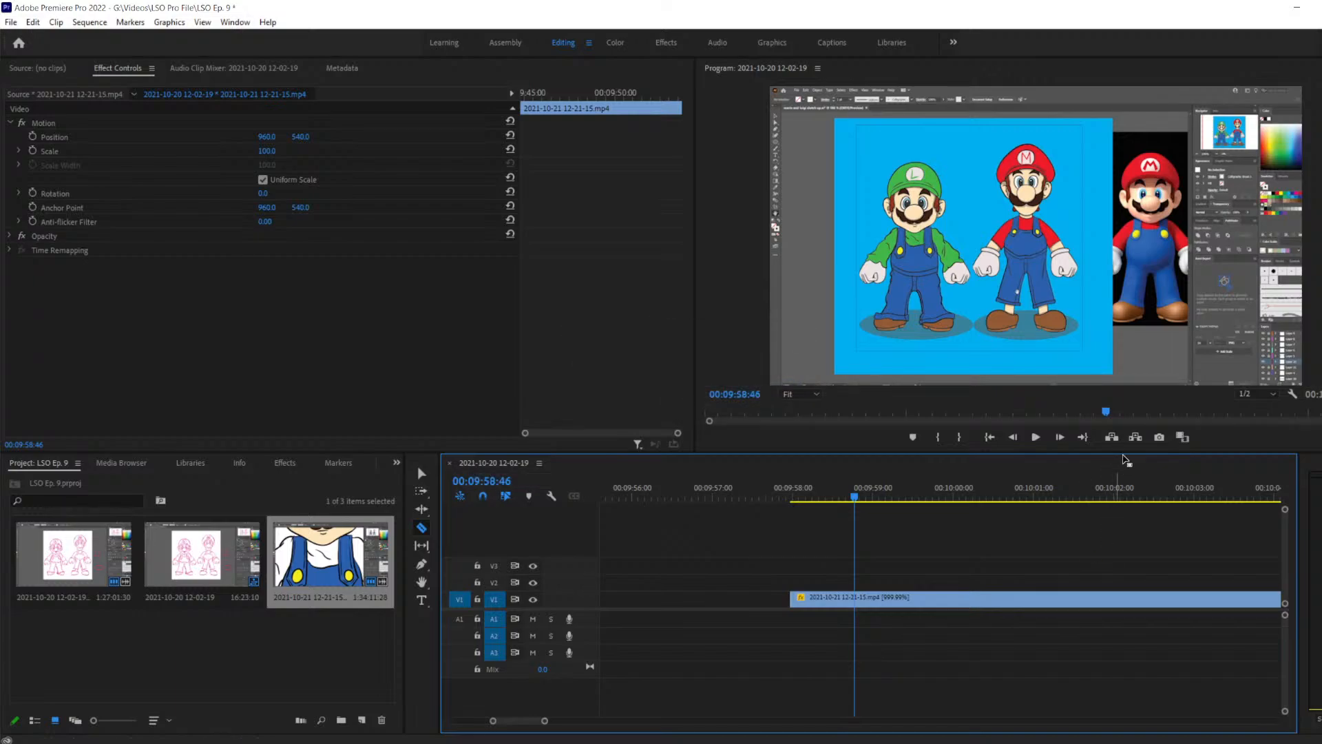
pyautogui.scroll(5, 785, 641)
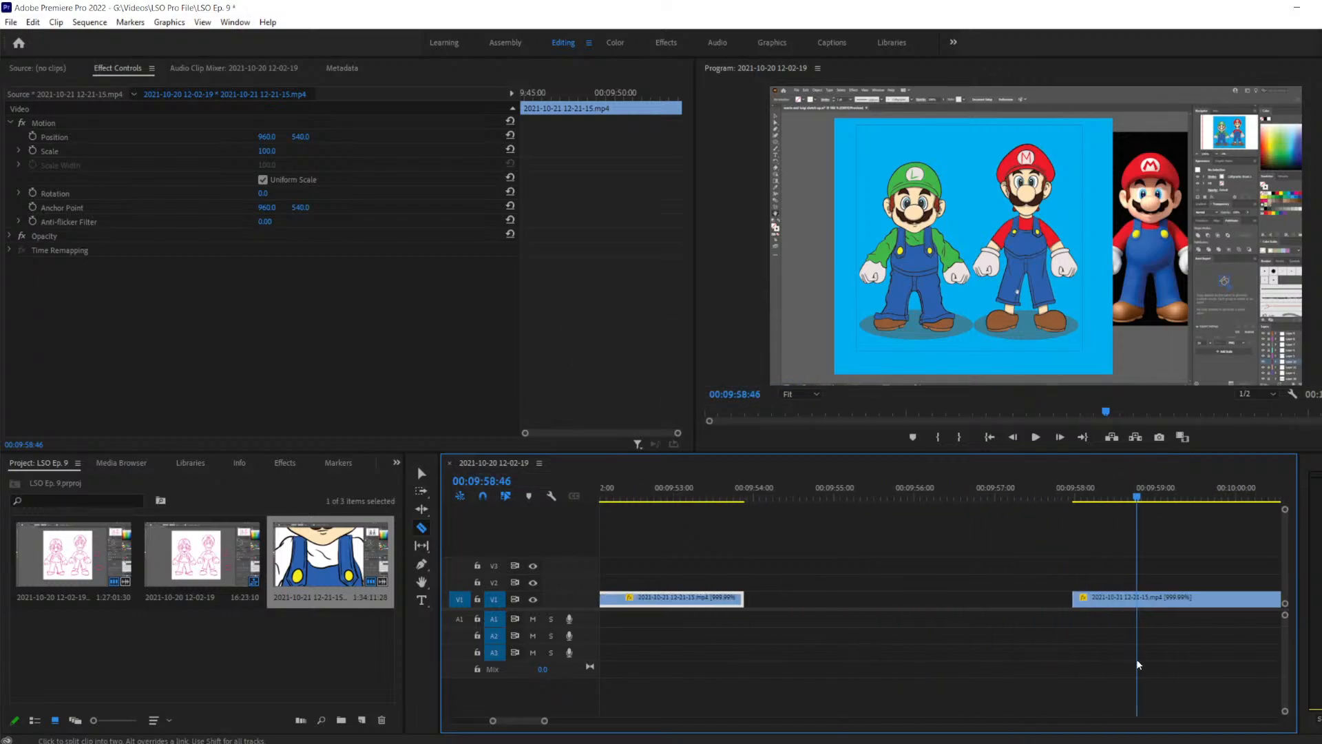
# Undo the clip's four-second shift and the split at 00:09:57:58
pyautogui.hotkey('ctrl', 'z')
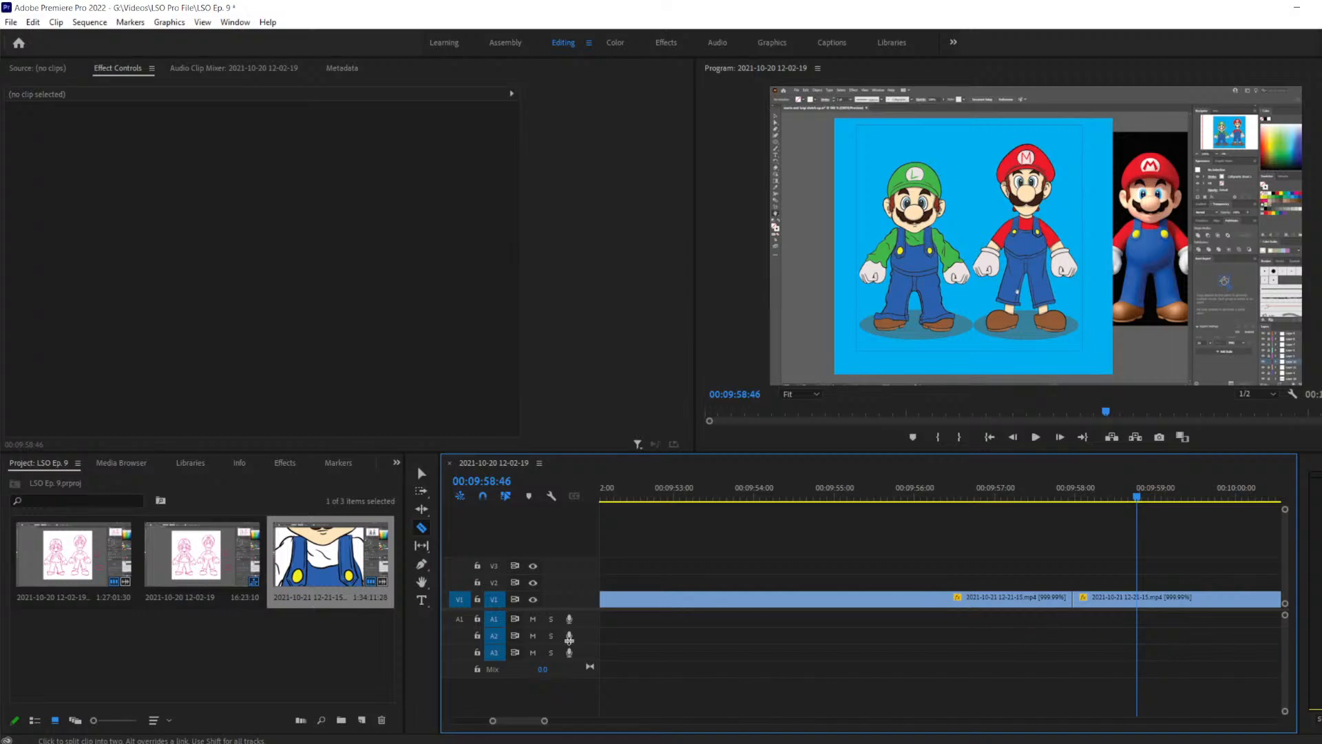
pyautogui.moveTo(492, 721); pyautogui.dragTo(487, 721)
pyautogui.hotkey('ctrl', 'z')
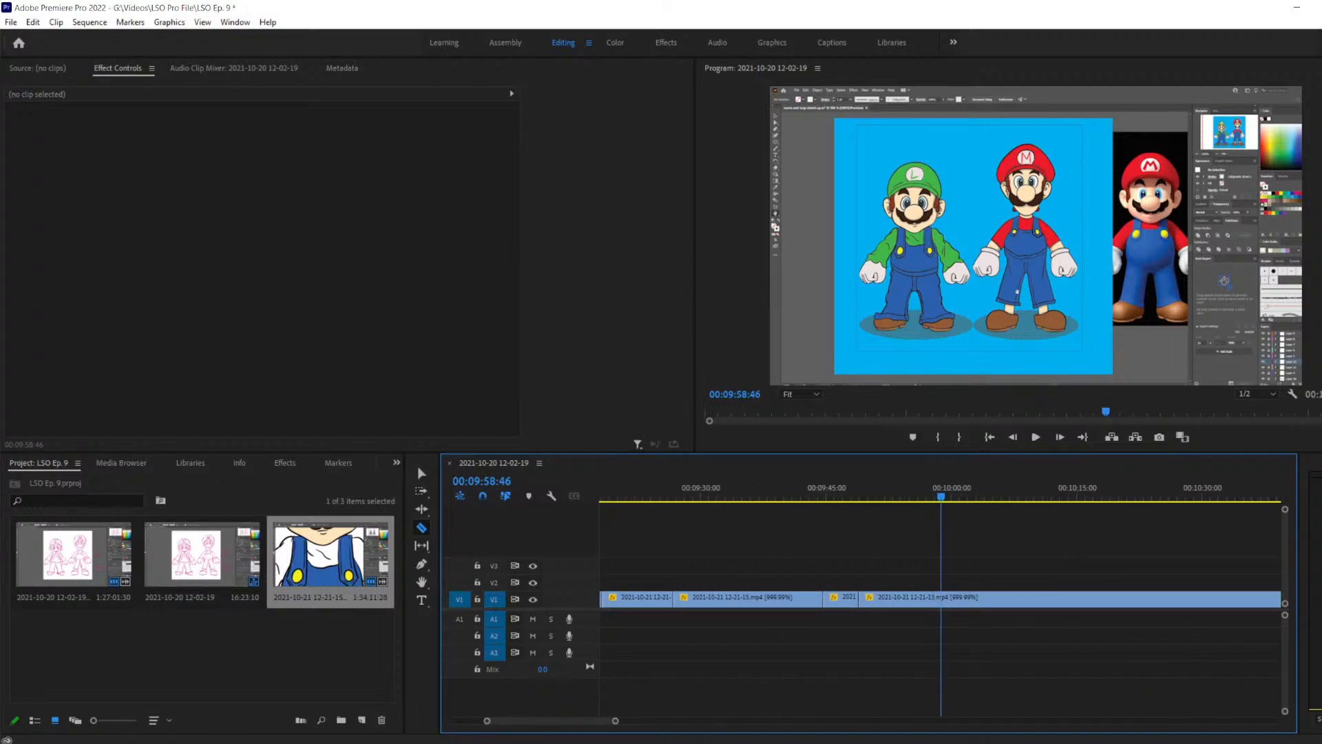
pyautogui.hotkey('ctrl', 'z')
# Move the playhead back to 00:09:47:28 and save the project
pyautogui.moveTo(940, 499); pyautogui.dragTo(850, 521)
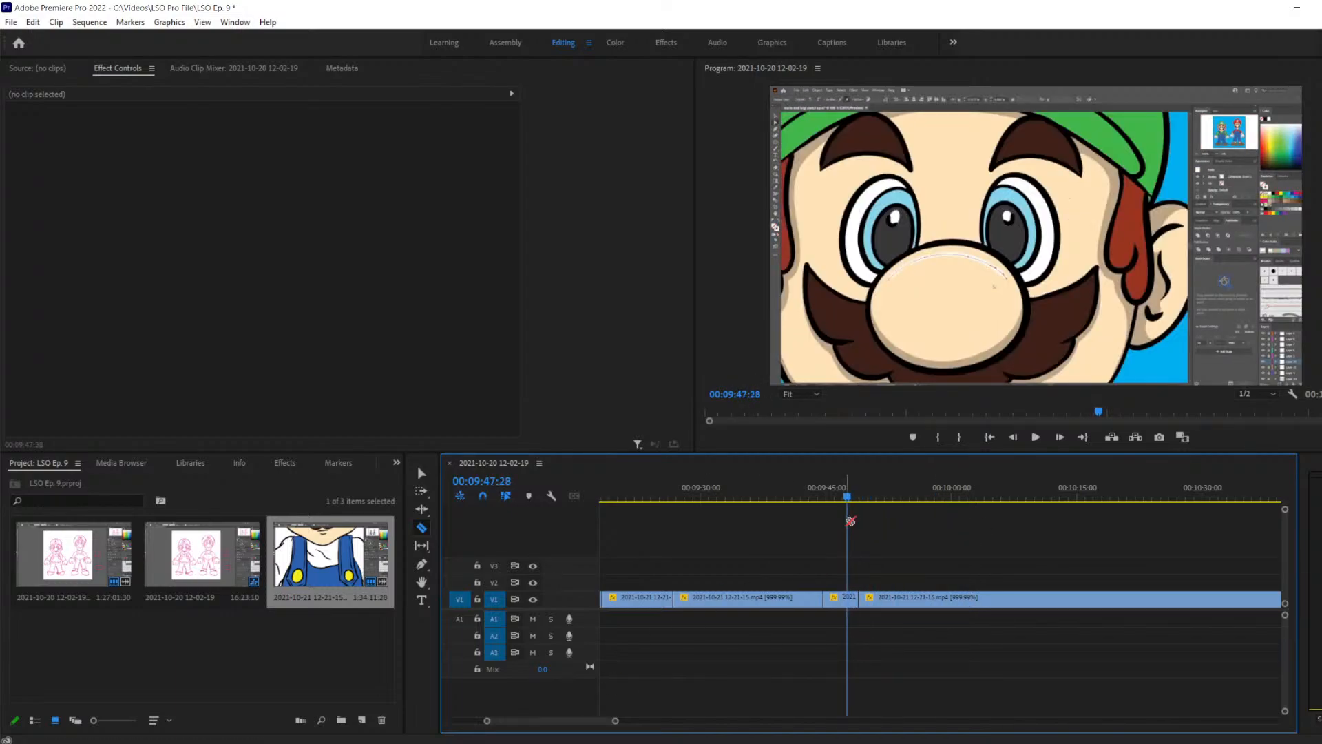
pyautogui.hotkey('ctrl', 's')
# Review the sequence from about 00:09:48:37 to 00:09:56:39 and step back frame by frame to 00:09:55:37
pyautogui.moveTo(486, 720); pyautogui.dragTo(533, 720)
pyautogui.click(924, 490)
pyautogui.click(936, 490)
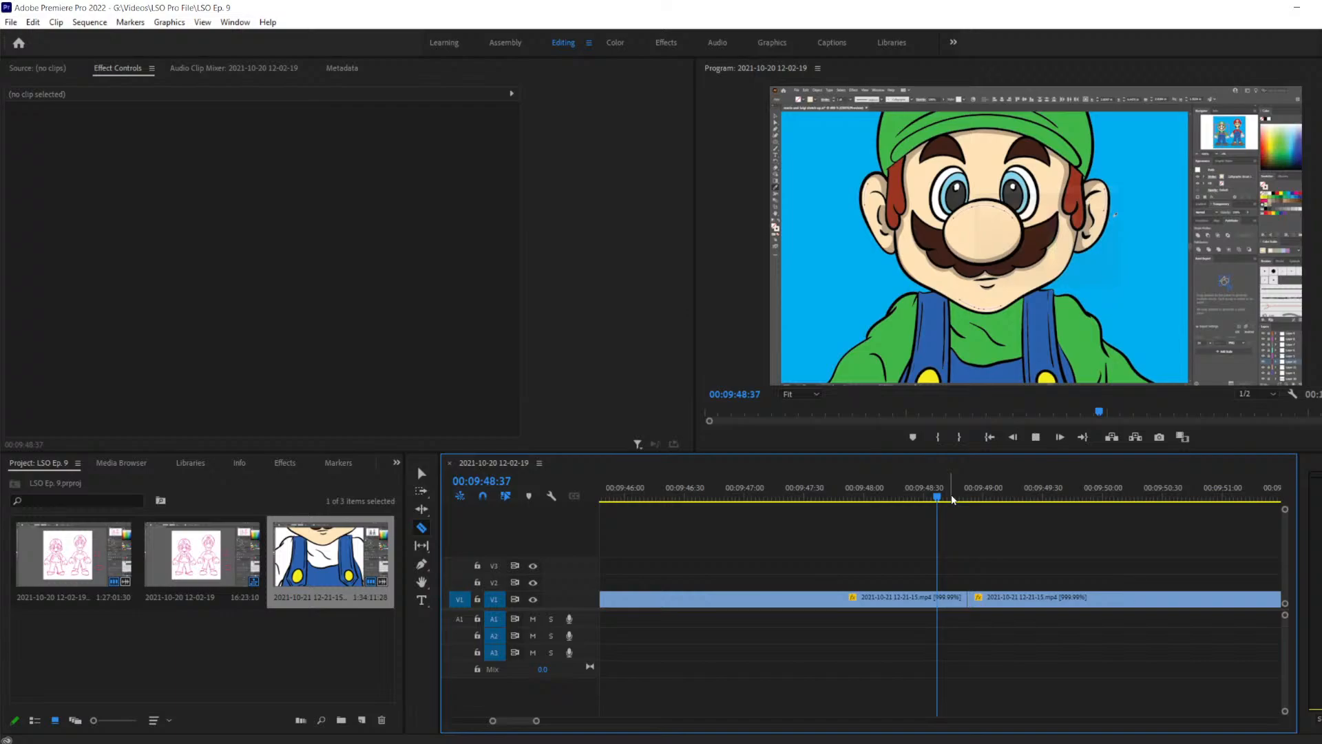
pyautogui.press('space')
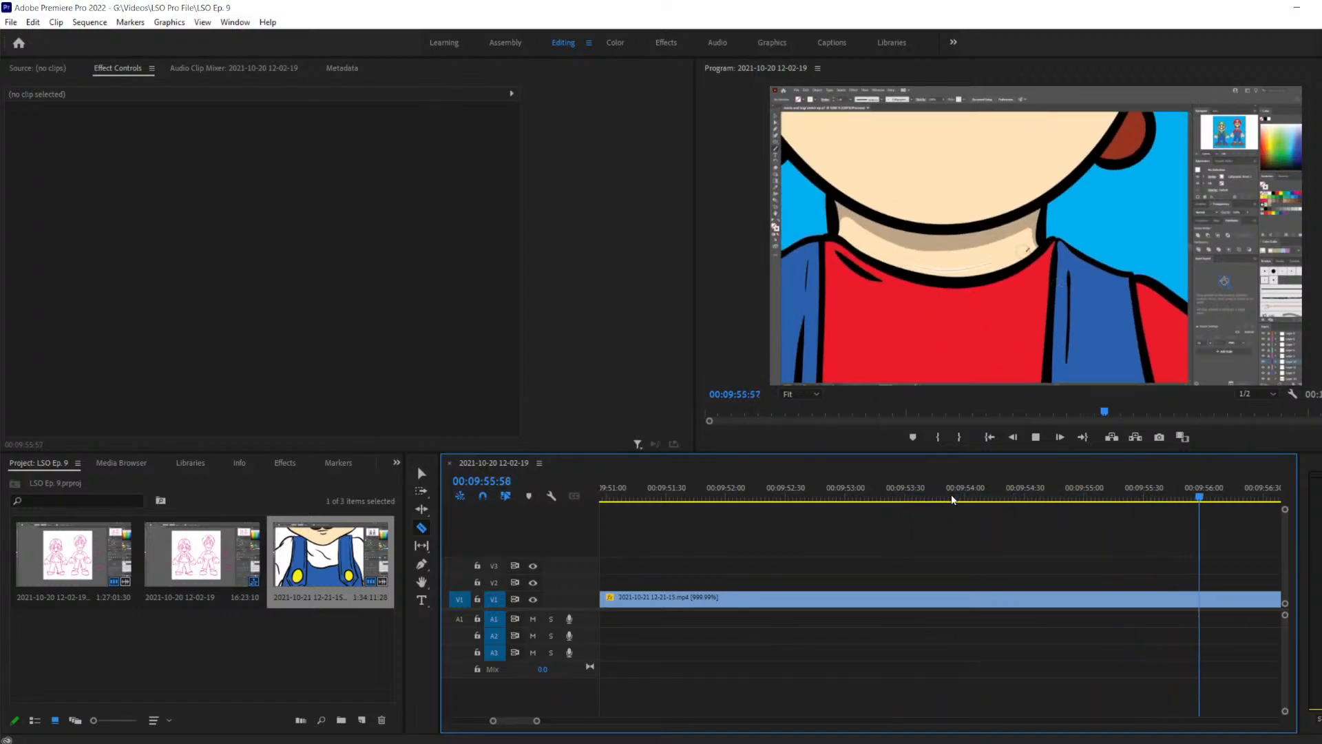
pyautogui.press('space')
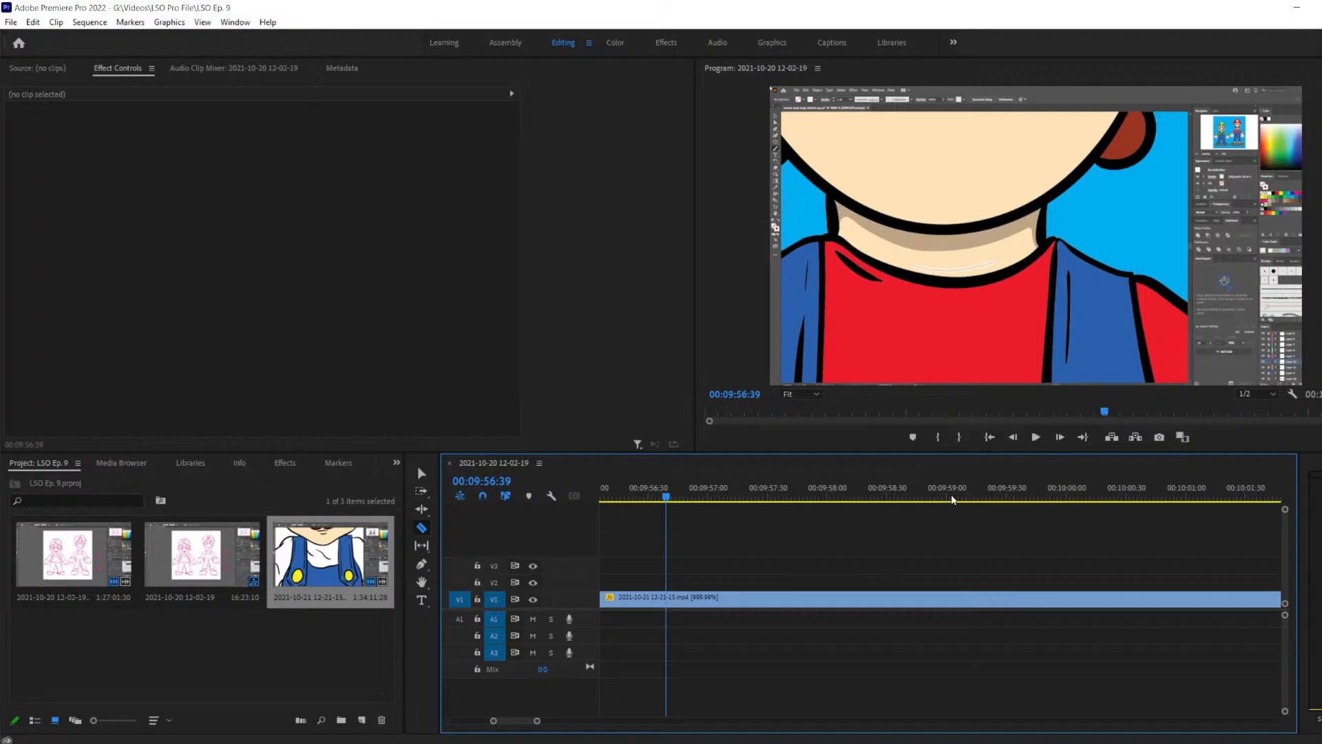
pyautogui.press('Left')
pyautogui.press('Left')
pyautogui.press('Left')
pyautogui.press('Left')
pyautogui.press('Left')
pyautogui.press('Left')
pyautogui.press('Left')
pyautogui.press('Left')
pyautogui.press('Left')
pyautogui.press('Left')
pyautogui.press('Left')
pyautogui.press('Left')
pyautogui.press('Left')
pyautogui.press('Left')
pyautogui.press('Left')
pyautogui.press('Left')
pyautogui.press('Left')
pyautogui.press('Left')
pyautogui.press('Left')
pyautogui.press('Left')
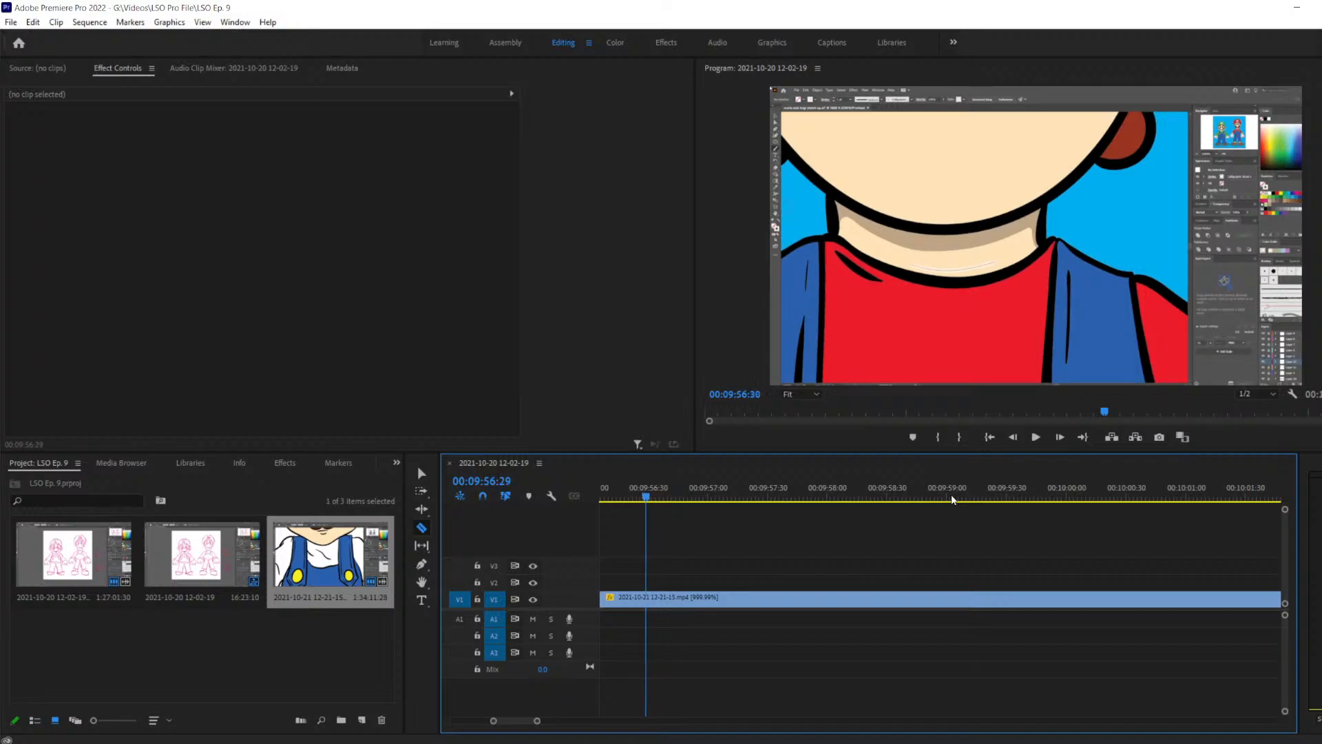
pyautogui.press('Left')
pyautogui.press('Left')
pyautogui.press('Left')
pyautogui.press('Left')
pyautogui.press('Left')
pyautogui.press('Left')
pyautogui.press('Left')
pyautogui.press('Left')
pyautogui.press('Left')
pyautogui.press('Left')
pyautogui.press('Left')
pyautogui.press('Left')
pyautogui.press('Left')
pyautogui.press('Left')
pyautogui.press('Left')
pyautogui.press('Left')
pyautogui.press('Left')
pyautogui.press('Left')
pyautogui.press('Left')
pyautogui.press('Left')
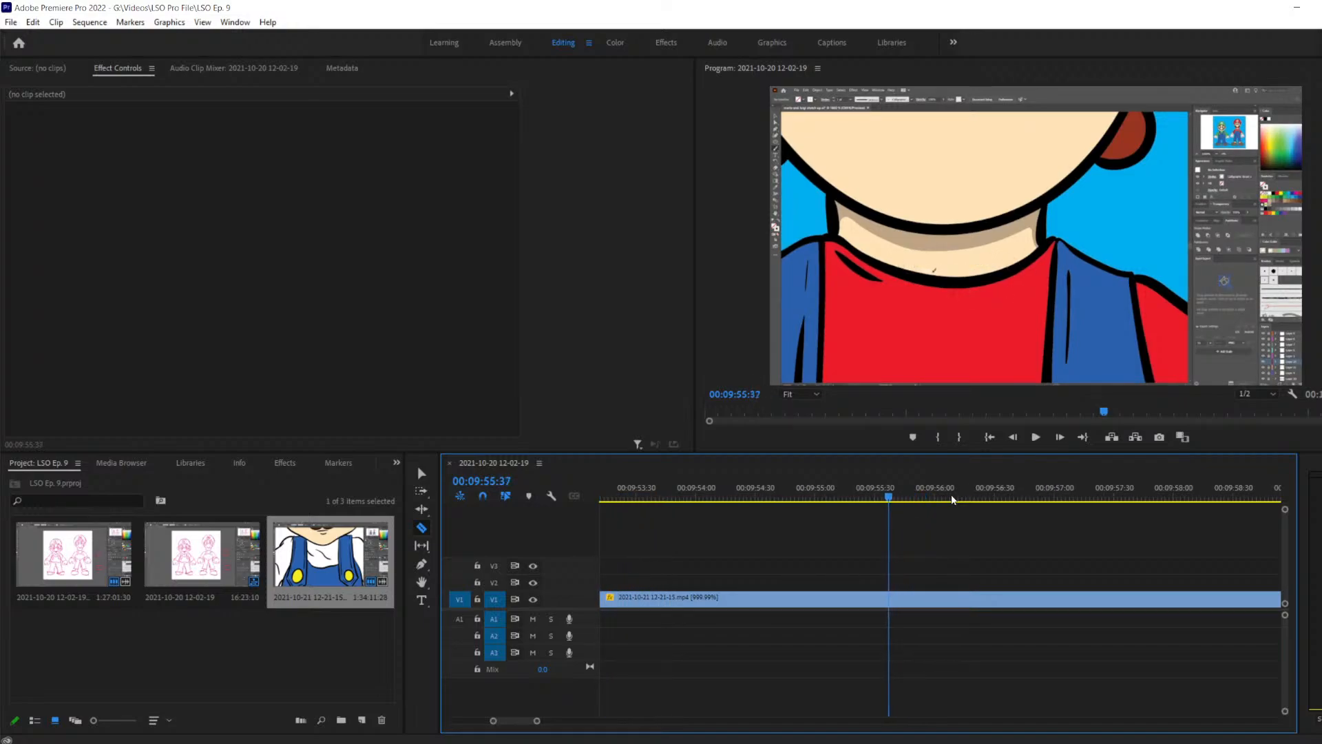
# Activate the Ripple Edit tool and play the sequence from 00:09:55:37 to about 00:10:03:59 to review the shading footage
pyautogui.press('b')
pyautogui.press('space')
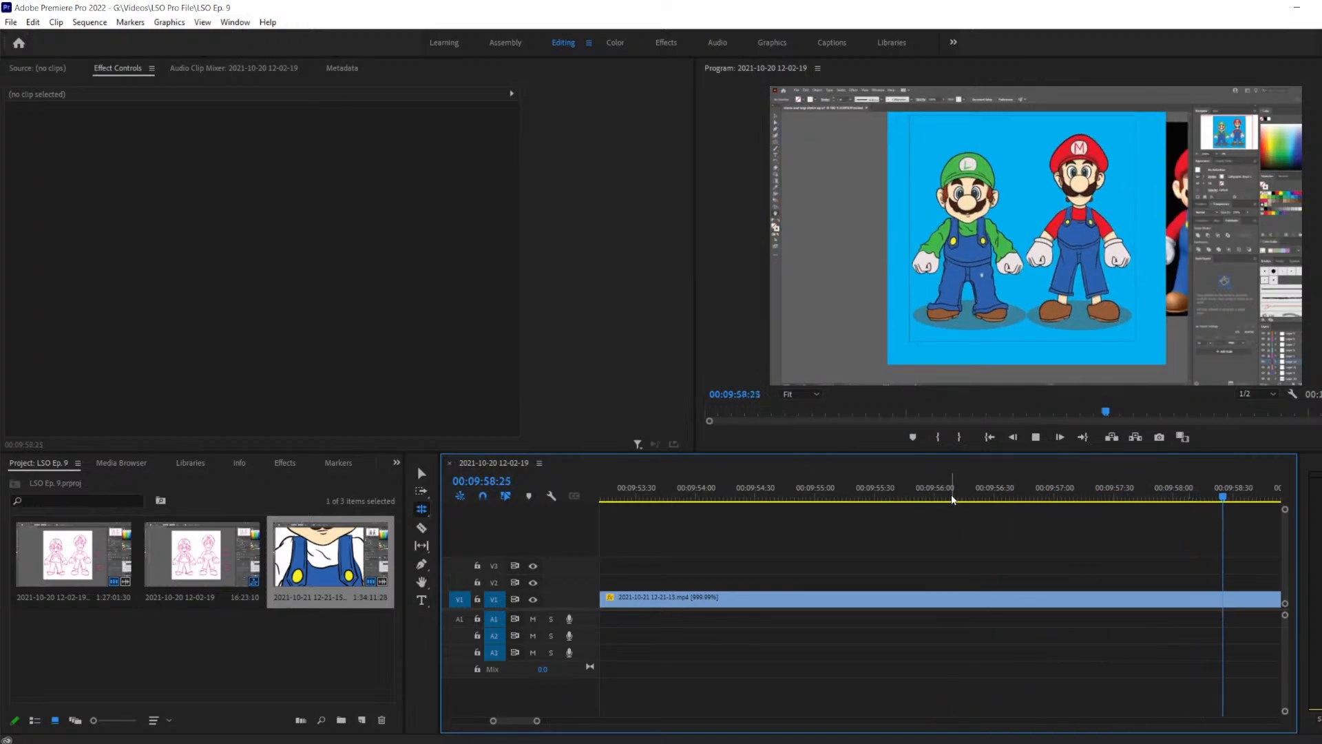
pyautogui.press('space')
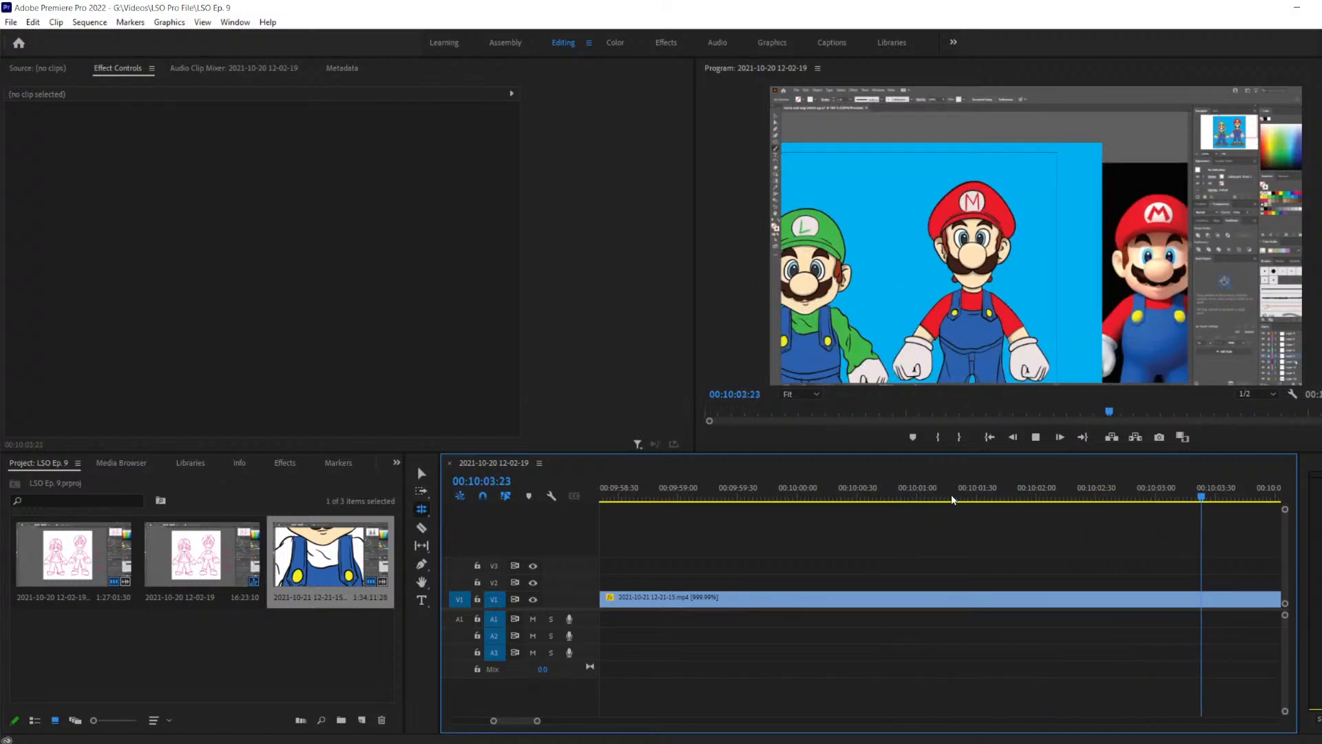
pyautogui.press('space')
# Step back frame by frame to 00:10:01:13, checking where the drawing view stops changing
pyautogui.press('Left')
pyautogui.press('Left')
pyautogui.press('Left')
pyautogui.press('Left')
pyautogui.press('Left')
pyautogui.press('Left')
pyautogui.press('Left')
pyautogui.press('Left')
pyautogui.press('Left')
pyautogui.press('Left')
pyautogui.press('Left')
pyautogui.press('Left')
pyautogui.press('Left')
pyautogui.press('Left')
pyautogui.press('Left')
pyautogui.press('Left')
pyautogui.press('Left')
pyautogui.press('Left')
pyautogui.press('Left')
pyautogui.press('Left')
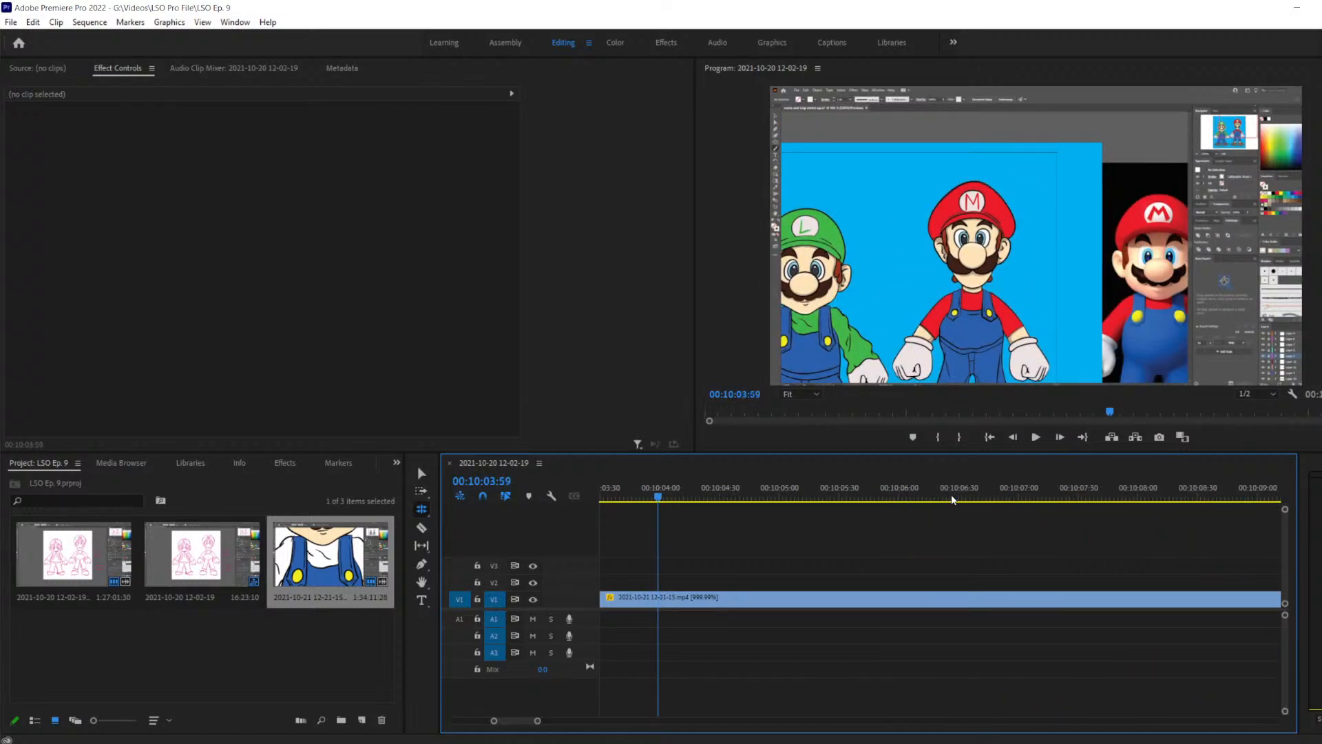
pyautogui.press('Left')
pyautogui.press('Left')
pyautogui.press('Left')
pyautogui.press('Left')
pyautogui.press('Left')
pyautogui.press('Left')
pyautogui.press('Left')
pyautogui.press('Left')
pyautogui.press('Left')
pyautogui.press('Left')
pyautogui.press('Left')
pyautogui.press('Left')
pyautogui.press('Left')
pyautogui.press('Left')
pyautogui.press('Left')
pyautogui.press('Left')
pyautogui.press('Left')
pyautogui.press('Left')
pyautogui.press('Left')
pyautogui.press('Left')
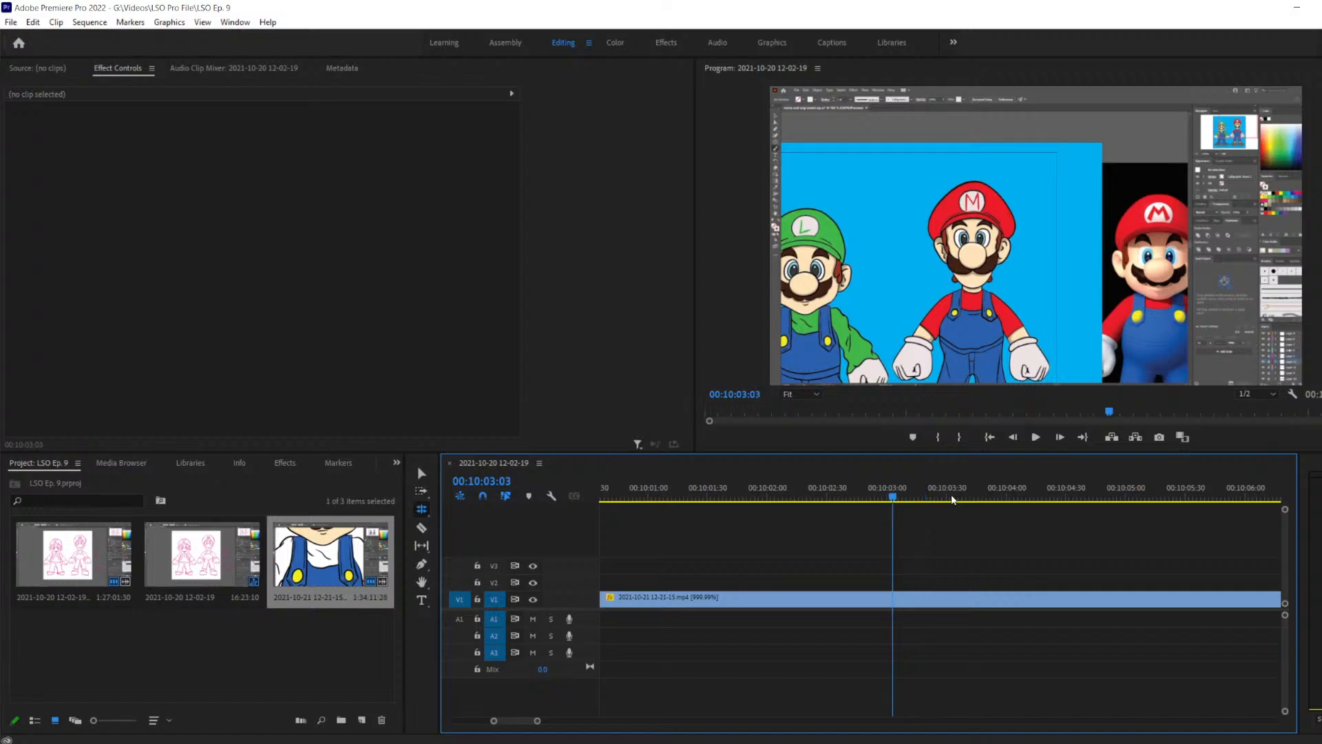
pyautogui.press('Left')
pyautogui.press('Left')
pyautogui.press('Left')
pyautogui.press('Left')
pyautogui.press('Left')
pyautogui.press('Left')
pyautogui.press('Left')
pyautogui.press('Left')
pyautogui.press('Left')
pyautogui.press('Left')
pyautogui.press('Left')
pyautogui.press('Left')
pyautogui.press('Left')
pyautogui.press('Left')
pyautogui.press('Left')
pyautogui.press('Left')
pyautogui.press('Left')
pyautogui.press('Left')
pyautogui.press('Left')
pyautogui.press('Left')
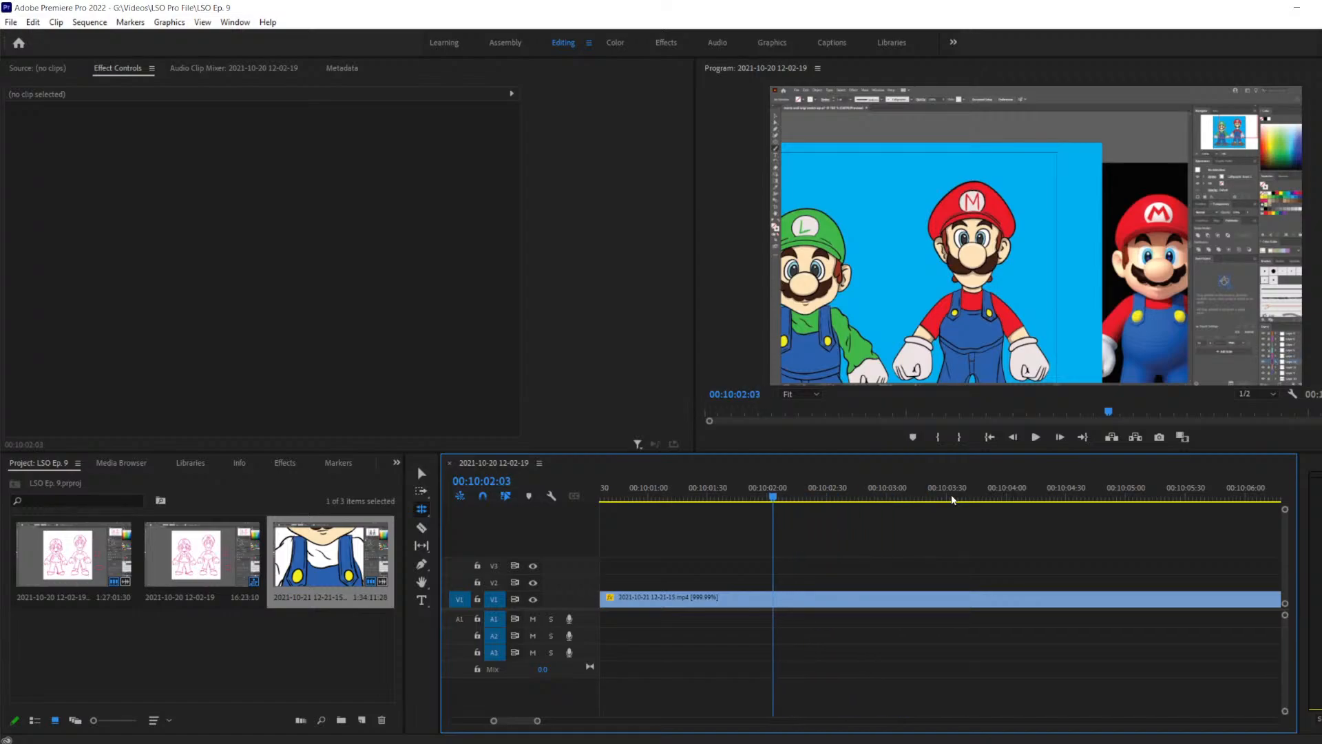
pyautogui.press('Left')
pyautogui.press('Left')
pyautogui.press('Left')
pyautogui.press('Left')
pyautogui.press('Left')
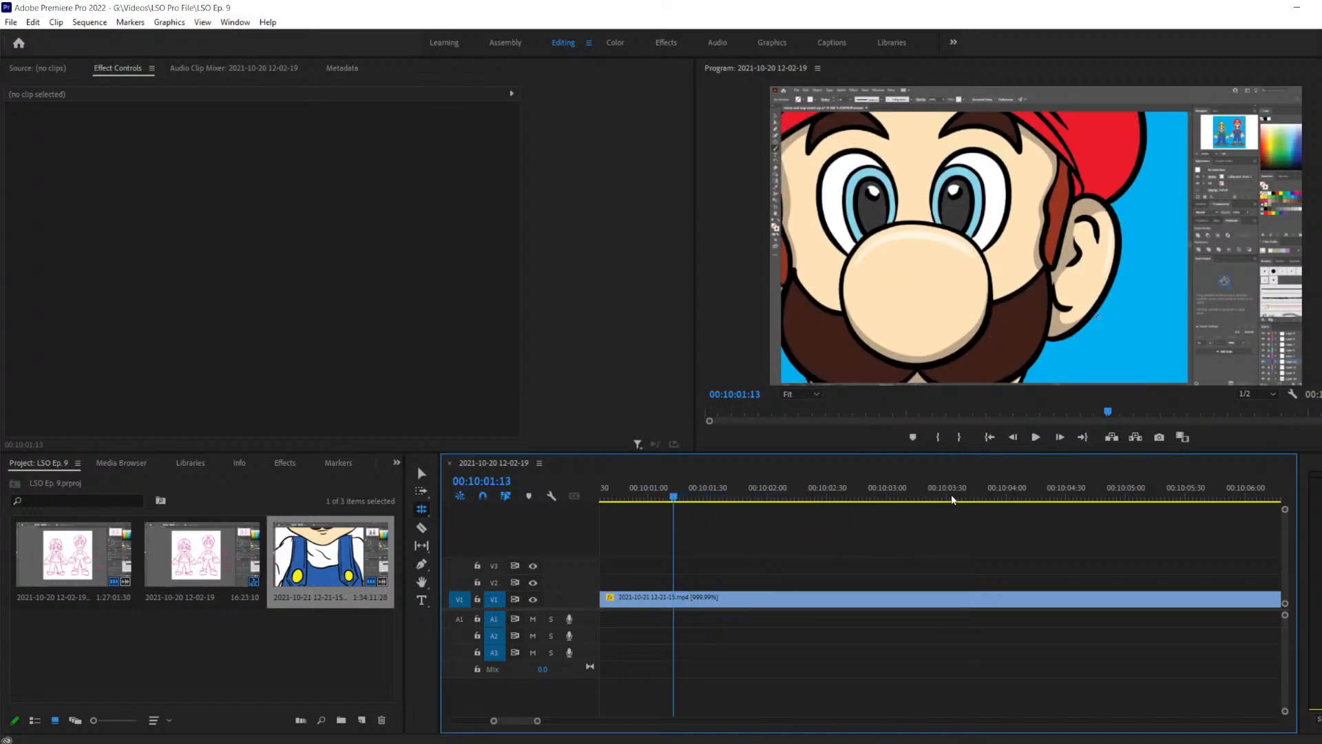
# Step forward frame by frame from 00:10:01:13 to about 00:10:04:47, checking the zoomed-out character views and the return to close-up drawing
pyautogui.press('Right')
pyautogui.press('Right')
pyautogui.press('Right')
pyautogui.press('Right')
pyautogui.press('Right')
pyautogui.press('Right')
pyautogui.press('Right')
pyautogui.press('Right')
pyautogui.press('Right')
pyautogui.press('Right')
pyautogui.press('Right')
pyautogui.press('Right')
pyautogui.press('Right')
pyautogui.press('Right')
pyautogui.press('Right')
pyautogui.press('Right')
pyautogui.press('Right')
pyautogui.press('Right')
pyautogui.press('Right')
pyautogui.press('Right')
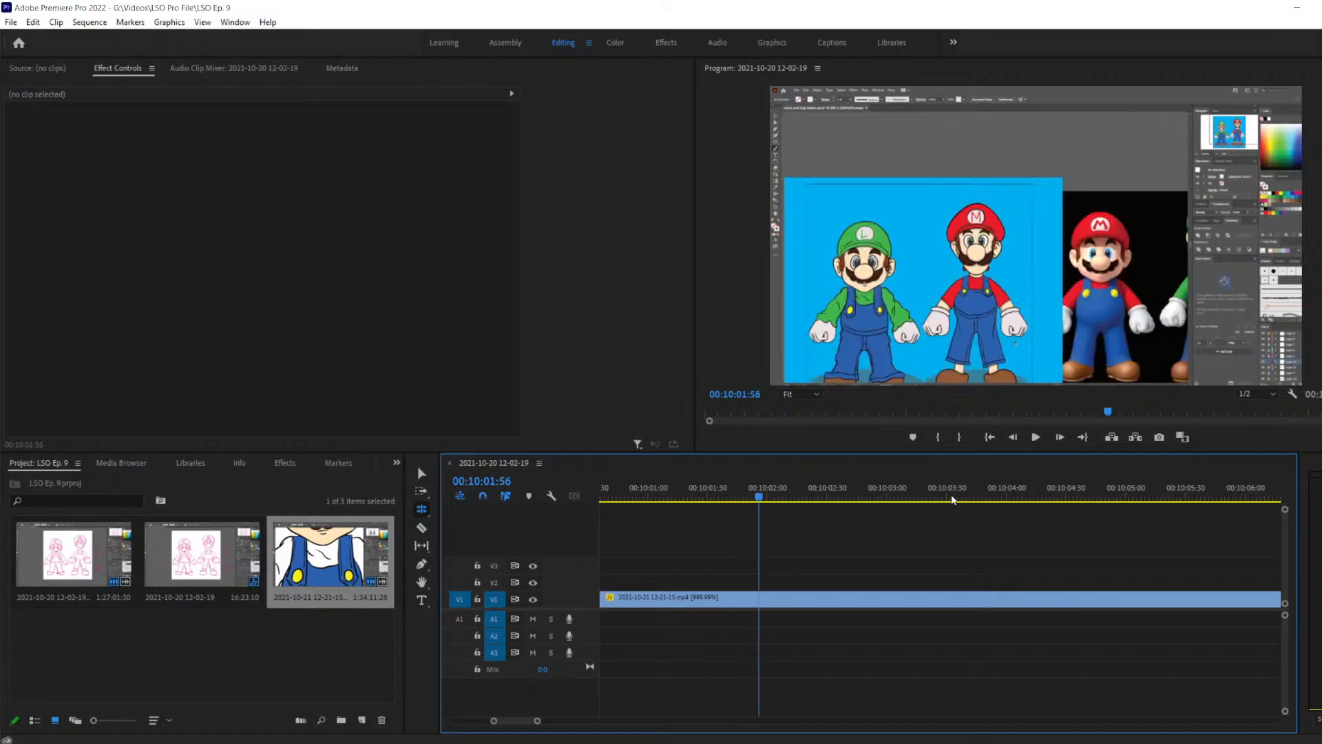
pyautogui.press('Right')
pyautogui.press('Right')
pyautogui.press('Right')
pyautogui.press('Right')
pyautogui.press('Right')
pyautogui.press('Right')
pyautogui.press('Right')
pyautogui.press('Right')
pyautogui.press('Right')
pyautogui.press('Right')
pyautogui.press('Right')
pyautogui.press('Right')
pyautogui.press('Right')
pyautogui.press('Right')
pyautogui.press('Right')
pyautogui.press('Right')
pyautogui.press('Right')
pyautogui.press('Right')
pyautogui.press('Right')
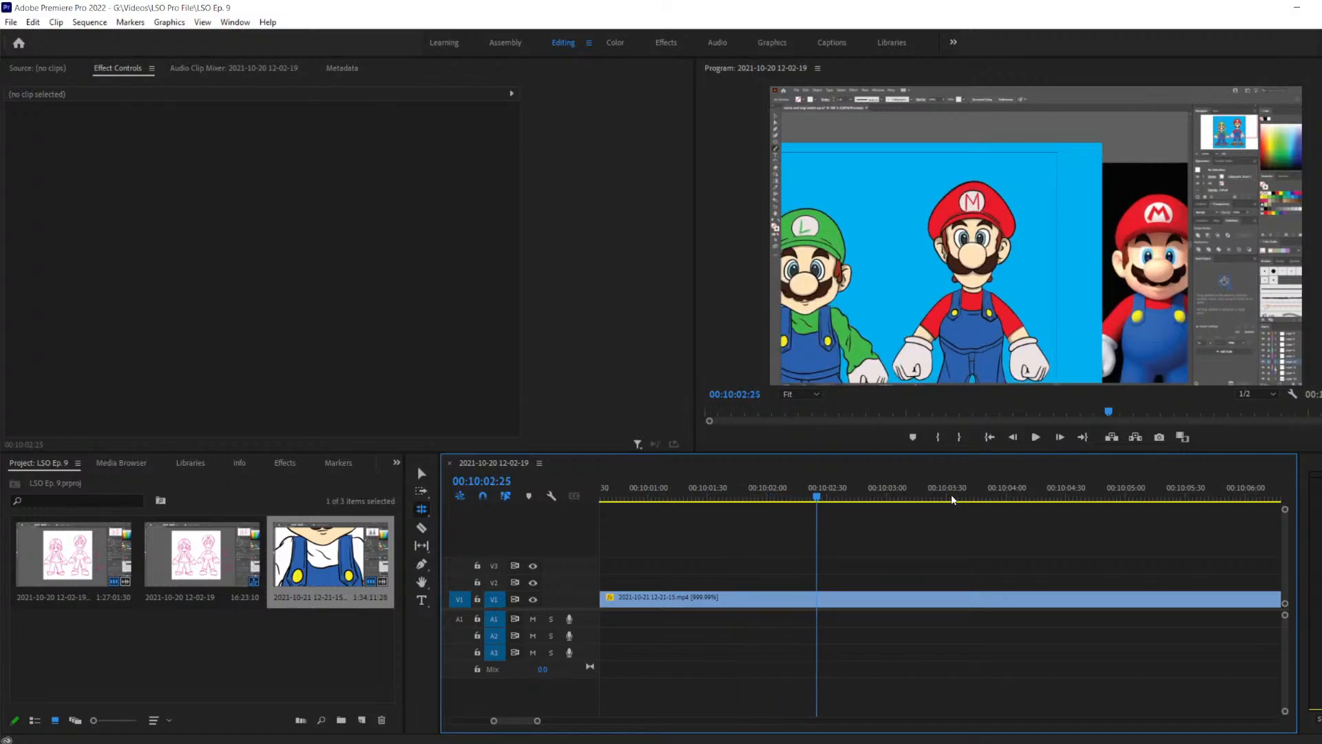
pyautogui.press('Right')
pyautogui.press('Right')
pyautogui.press('Right')
pyautogui.press('Right')
pyautogui.press('Right')
pyautogui.press('Right')
pyautogui.press('Right')
pyautogui.press('Right')
pyautogui.press('Right')
pyautogui.press('Right')
pyautogui.press('Right')
pyautogui.press('Right')
pyautogui.press('Right')
pyautogui.press('Right')
pyautogui.press('Right')
pyautogui.press('Right')
pyautogui.press('Right')
pyautogui.press('Right')
pyautogui.press('Right')
pyautogui.press('Right')
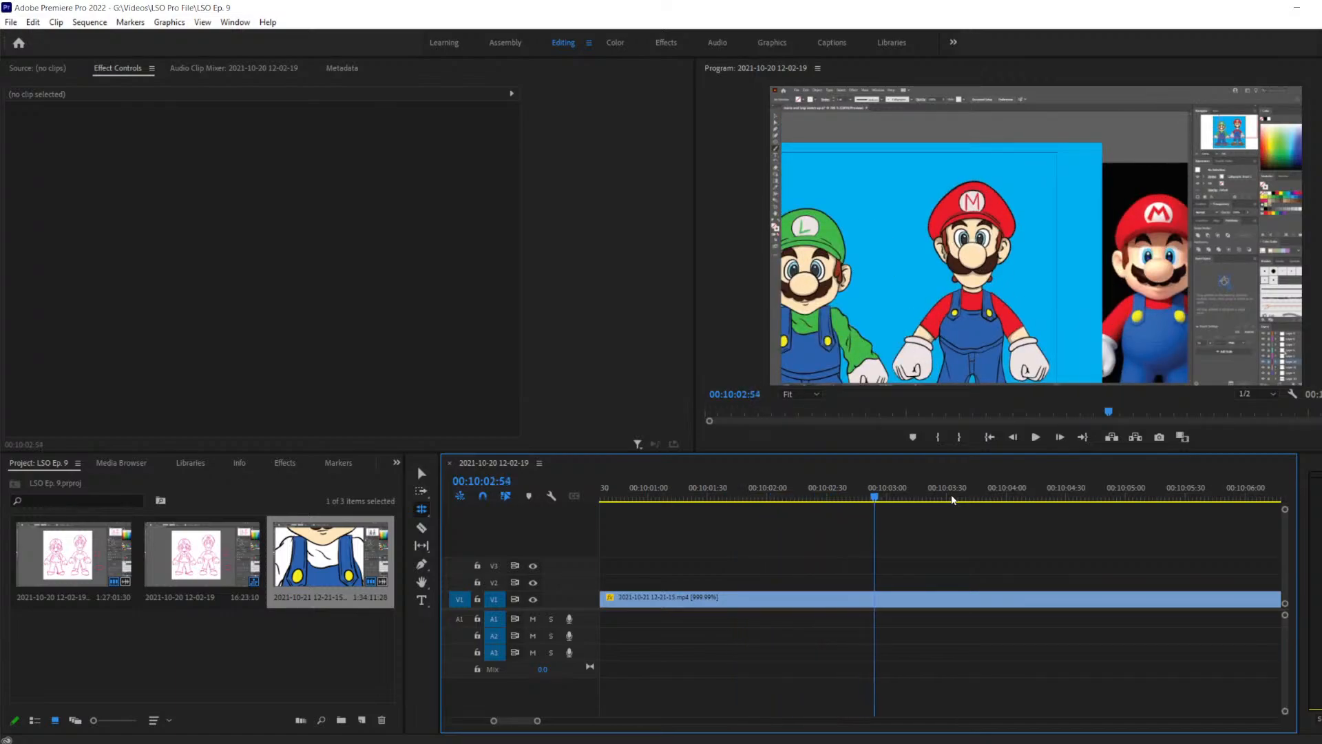
pyautogui.press('Right')
pyautogui.press('Right')
pyautogui.press('Right')
pyautogui.press('Right')
pyautogui.press('Right')
pyautogui.press('Right')
pyautogui.press('Right')
pyautogui.press('Right')
pyautogui.press('Right')
pyautogui.press('Right')
pyautogui.press('Right')
pyautogui.press('Right')
pyautogui.press('Right')
pyautogui.press('Right')
pyautogui.press('Right')
pyautogui.press('Right')
pyautogui.press('Right')
pyautogui.press('Right')
pyautogui.press('Right')
pyautogui.press('Right')
pyautogui.press('Right')
pyautogui.press('Right')
pyautogui.press('Right')
pyautogui.press('Right')
pyautogui.press('Right')
pyautogui.press('Right')
pyautogui.press('Right')
pyautogui.press('Right')
pyautogui.press('Right')
pyautogui.press('Right')
pyautogui.press('Right')
pyautogui.press('Right')
pyautogui.press('Right')
pyautogui.press('Right')
pyautogui.press('Right')
pyautogui.press('Right')
pyautogui.press('Right')
pyautogui.press('Right')
pyautogui.press('Right')
pyautogui.press('Right')
pyautogui.press('Right')
pyautogui.press('Right')
pyautogui.press('Right')
pyautogui.press('Right')
pyautogui.press('Right')
pyautogui.press('Right')
pyautogui.press('Right')
pyautogui.press('Right')
pyautogui.press('Right')
pyautogui.press('Right')
pyautogui.press('Right')
pyautogui.press('Right')
pyautogui.press('Right')
pyautogui.press('Right')
pyautogui.press('Right')
pyautogui.press('Right')
pyautogui.press('Right')
pyautogui.press('Right')
pyautogui.press('Right')
pyautogui.press('Right')
pyautogui.press('Right')
pyautogui.press('Right')
pyautogui.press('Right')
pyautogui.press('Right')
pyautogui.press('Right')
pyautogui.press('Right')
pyautogui.press('Right')
pyautogui.press('Right')
pyautogui.press('Right')
pyautogui.press('Right')
pyautogui.press('Right')
pyautogui.press('Right')
pyautogui.press('Right')
pyautogui.press('Right')
pyautogui.press('Right')
pyautogui.press('Right')
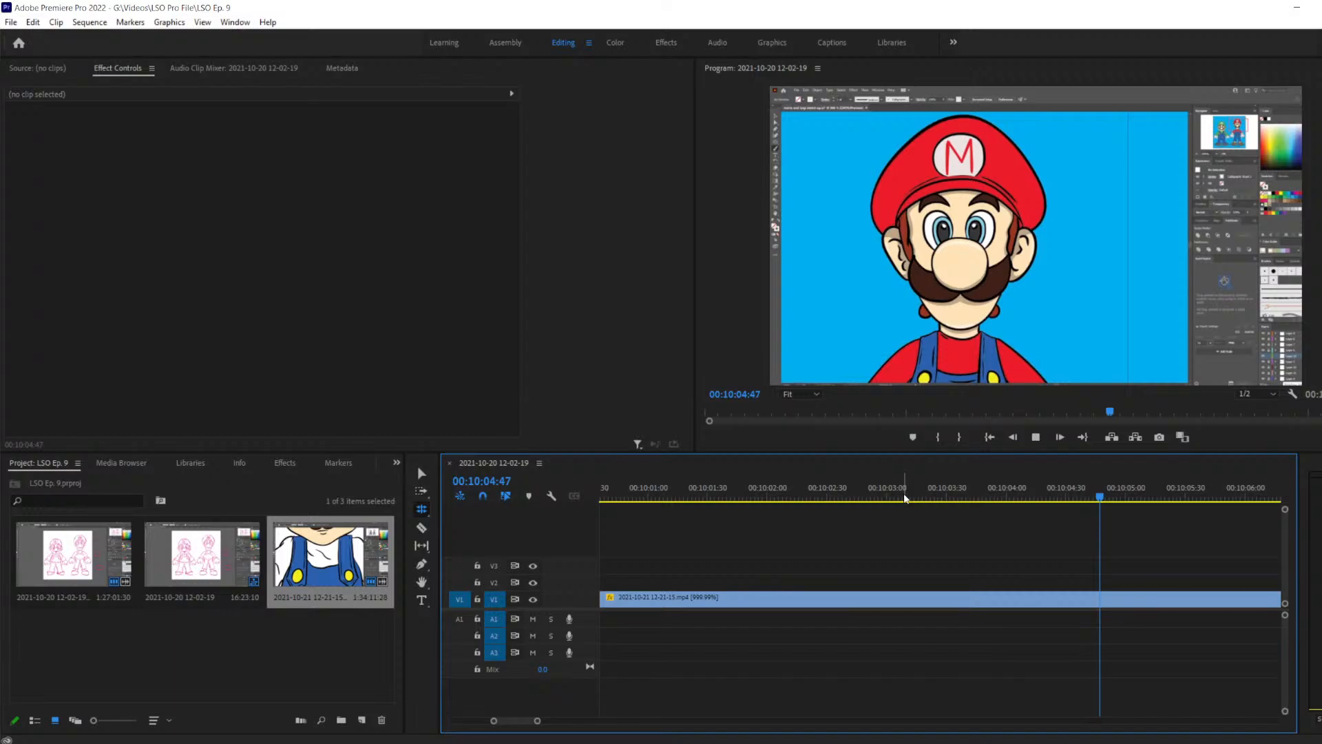
# Play the sequence from 00:10:04:47 to 00:10:13:13, then step back frame by frame to 00:10:10:19, checking the nose close-up for drawing activity
pyautogui.press('space')
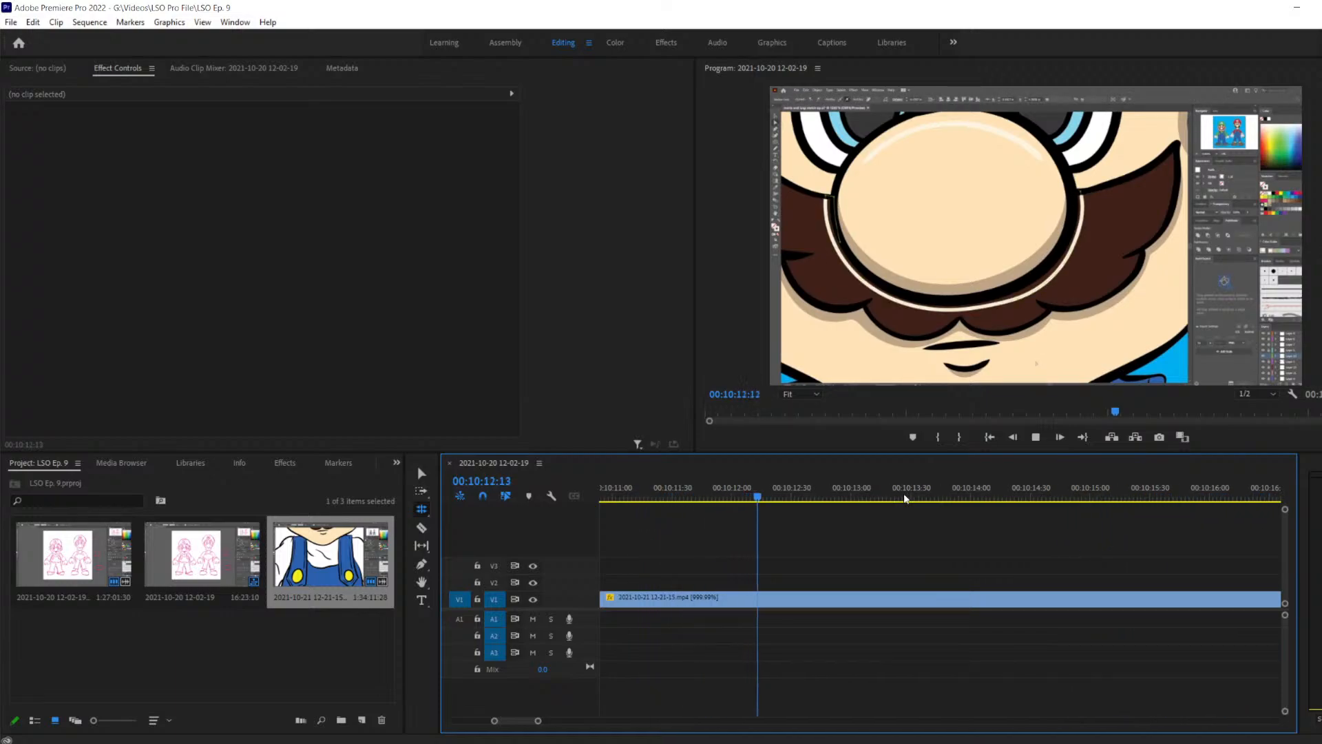
pyautogui.press('space')
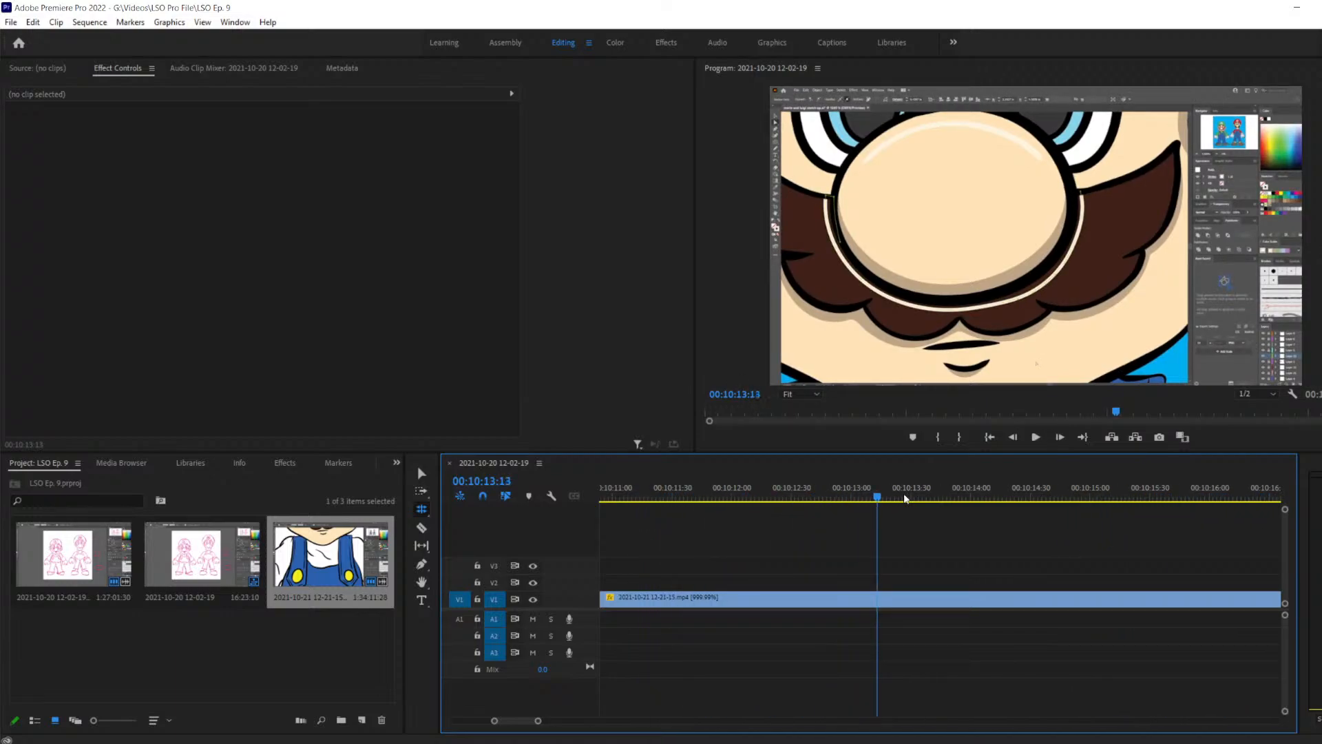
pyautogui.press('Left')
pyautogui.press('Left')
pyautogui.press('Left')
pyautogui.press('Left')
pyautogui.press('Left')
pyautogui.press('Left')
pyautogui.press('Left')
pyautogui.press('Left')
pyautogui.press('Left')
pyautogui.press('Left')
pyautogui.press('Left')
pyautogui.press('Left')
pyautogui.press('Left')
pyautogui.press('Left')
pyautogui.press('Left')
pyautogui.press('Left')
pyautogui.press('Left')
pyautogui.press('Left')
pyautogui.press('Left')
pyautogui.press('Left')
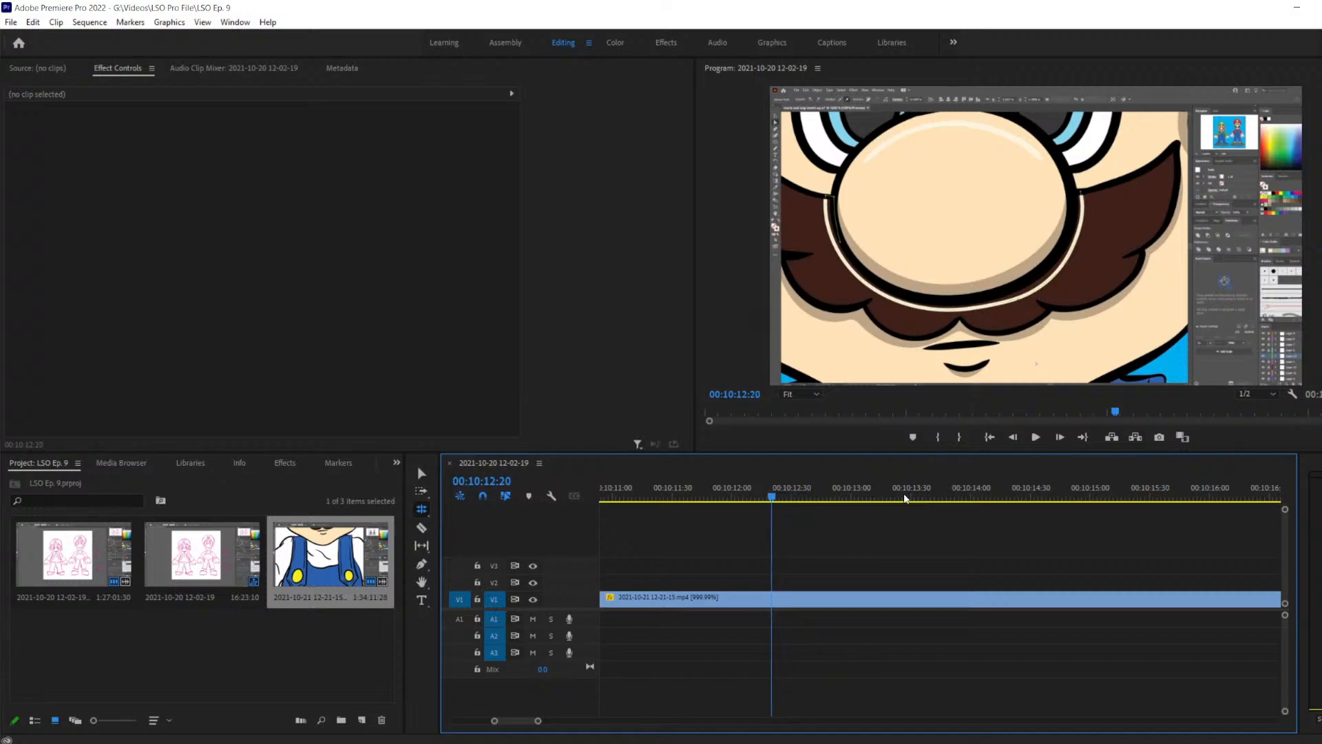
pyautogui.press('Left')
pyautogui.press('Left')
pyautogui.press('Left')
pyautogui.press('Left')
pyautogui.press('Left')
pyautogui.press('Left')
pyautogui.press('Left')
pyautogui.press('Left')
pyautogui.press('Left')
pyautogui.press('Left')
pyautogui.press('Left')
pyautogui.press('Left')
pyautogui.press('Left')
pyautogui.press('Left')
pyautogui.press('Left')
pyautogui.press('Left')
pyautogui.press('Left')
pyautogui.press('Left')
pyautogui.press('Left')
pyautogui.press('Left')
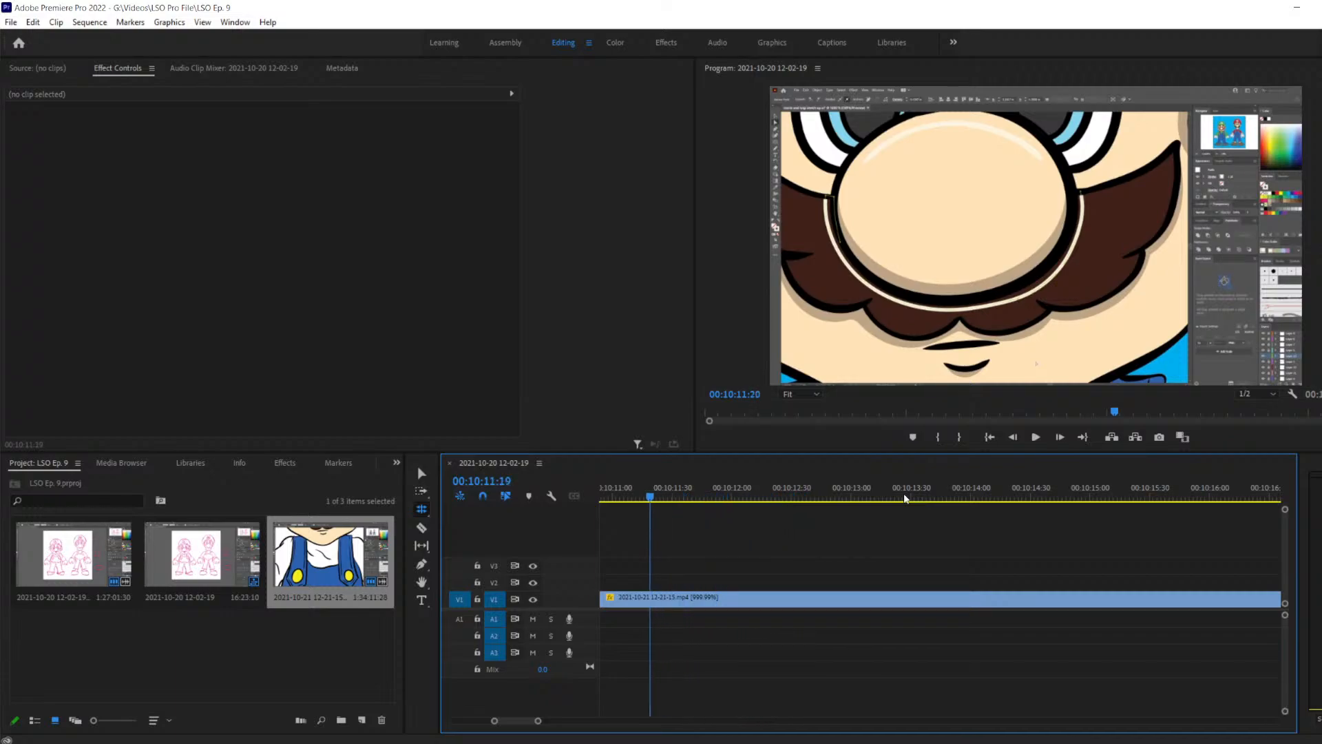
pyautogui.press('Left')
pyautogui.press('Left')
pyautogui.press('Left')
pyautogui.press('Left')
pyautogui.press('Left')
pyautogui.press('Left')
pyautogui.press('Left')
pyautogui.press('Left')
pyautogui.press('Left')
pyautogui.press('Left')
pyautogui.press('Left')
pyautogui.press('Left')
pyautogui.press('Left')
pyautogui.press('Left')
pyautogui.press('Left')
pyautogui.press('Left')
pyautogui.press('Left')
pyautogui.press('Left')
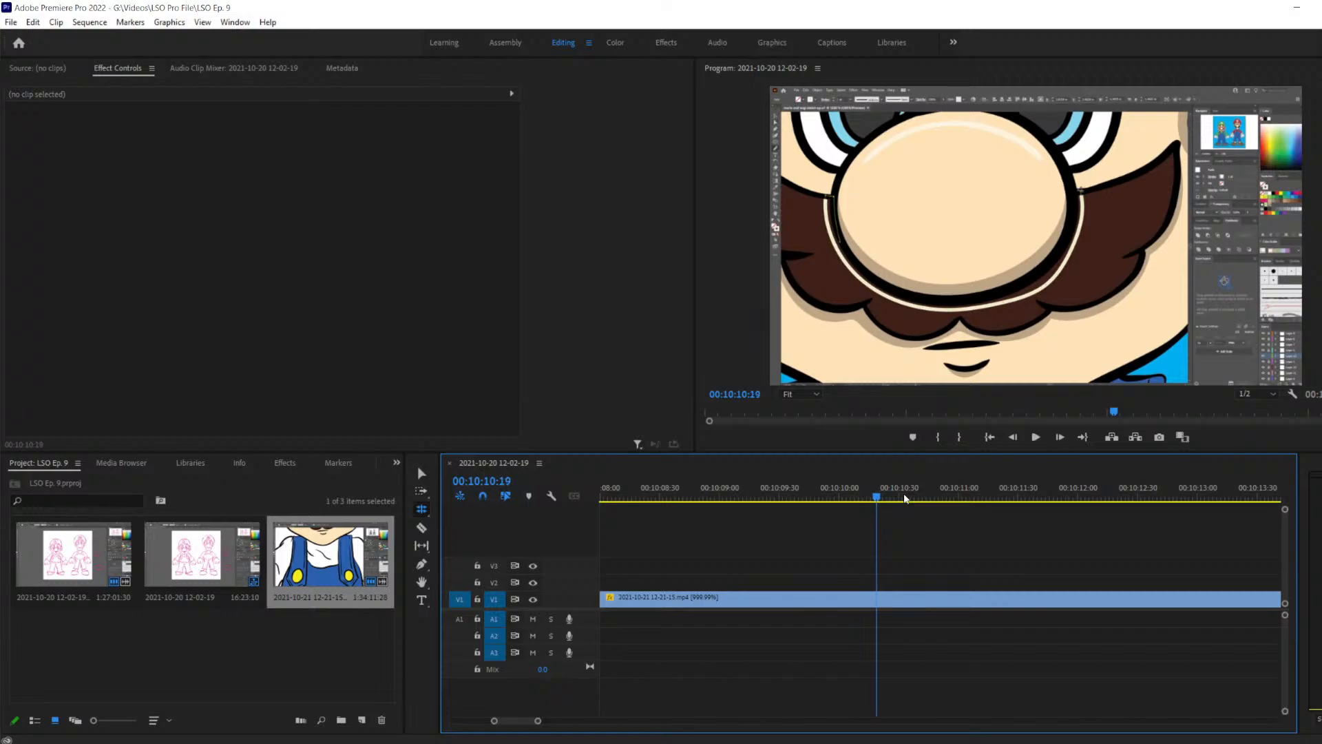
# Step forward frame by frame from 00:10:10:19 past 00:10:10:44, checking the nose and moustache close-up for changes
pyautogui.press('Right')
pyautogui.press('Right')
pyautogui.press('Right')
pyautogui.press('Right')
pyautogui.press('Right')
pyautogui.press('Right')
pyautogui.press('Right')
pyautogui.press('Right')
pyautogui.press('Right')
pyautogui.press('Right')
pyautogui.press('Right')
pyautogui.press('Right')
pyautogui.press('Right')
pyautogui.press('Right')
pyautogui.press('Right')
pyautogui.press('Right')
pyautogui.press('Right')
pyautogui.press('Right')
pyautogui.press('Right')
pyautogui.press('Right')
pyautogui.press('Right')
pyautogui.press('Right')
pyautogui.press('Right')
pyautogui.press('Right')
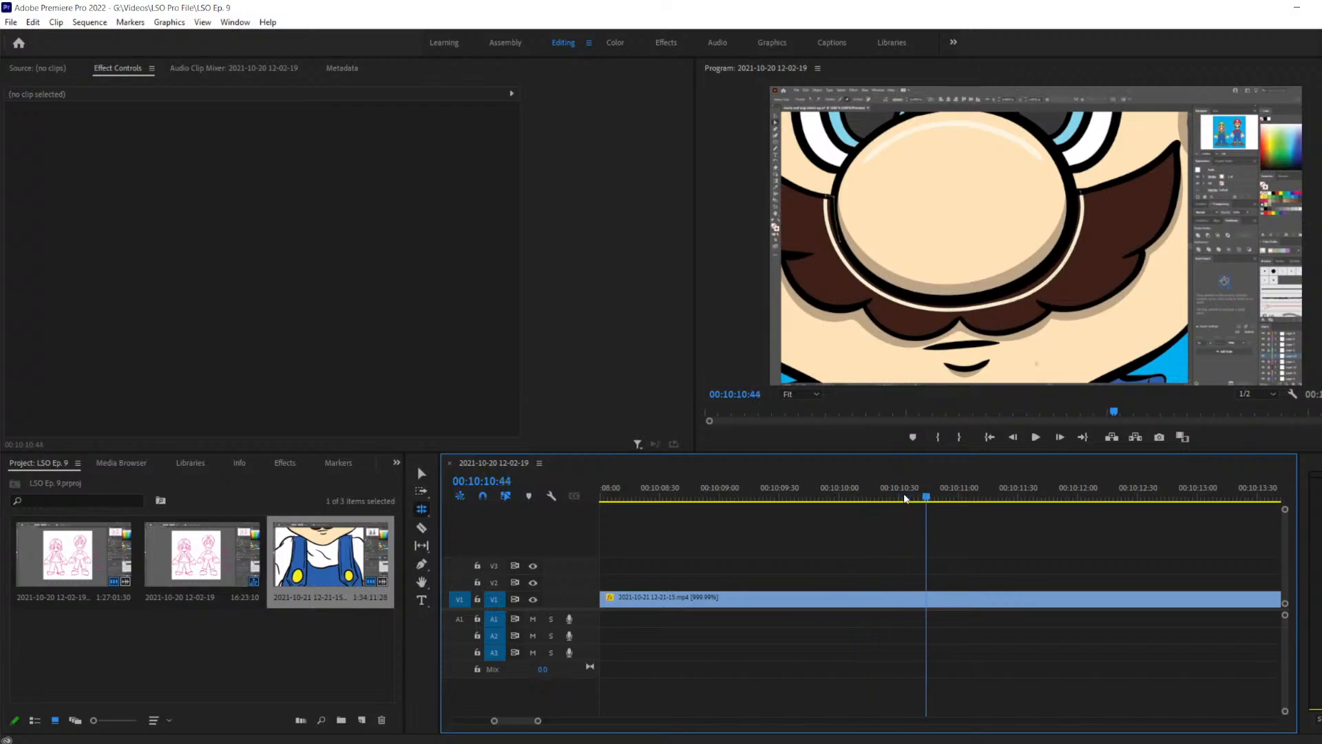
pyautogui.press('Right')
pyautogui.press('Right')
pyautogui.press('Right')
pyautogui.press('Right')
pyautogui.press('Right')
pyautogui.press('Right')
pyautogui.press('Right')
pyautogui.press('Right')
pyautogui.press('Right')
pyautogui.press('Right')
pyautogui.press('Right')
pyautogui.press('Right')
pyautogui.press('Right')
pyautogui.press('Right')
pyautogui.press('Right')
pyautogui.press('Right')
pyautogui.press('Right')
pyautogui.press('Right')
pyautogui.press('Right')
pyautogui.press('Right')
# Step back and forth through the frames around the end of the moustache stroke and park the playhead at 00:10:10:29
pyautogui.press('Left')
pyautogui.press('Left')
pyautogui.press('Left')
pyautogui.press('Left')
pyautogui.press('Left')
pyautogui.press('Left')
pyautogui.press('Left')
pyautogui.press('Left')
pyautogui.press('Left')
pyautogui.press('Left')
pyautogui.press('Left')
pyautogui.press('Left')
pyautogui.press('Left')
pyautogui.press('Left')
pyautogui.press('Left')
pyautogui.press('Left')
pyautogui.press('Left')
pyautogui.press('Left')
pyautogui.press('Left')
pyautogui.press('Left')
pyautogui.press('Left')
pyautogui.press('Left')
pyautogui.press('Left')
pyautogui.press('Left')
pyautogui.press('Left')
pyautogui.press('Left')
pyautogui.press('Left')
pyautogui.press('Left')
pyautogui.press('Left')
pyautogui.press('Left')
pyautogui.press('Left')
pyautogui.press('Left')
pyautogui.press('Left')
pyautogui.press('Left')
pyautogui.press('Left')
pyautogui.press('Right')
pyautogui.press('Right')
pyautogui.press('Right')
pyautogui.press('Right')
pyautogui.press('Right')
pyautogui.press('Right')
pyautogui.press('Right')
pyautogui.press('Right')
pyautogui.press('Right')
pyautogui.press('Right')
pyautogui.press('Right')
pyautogui.press('Right')
pyautogui.press('Right')
pyautogui.press('Right')
pyautogui.press('Right')
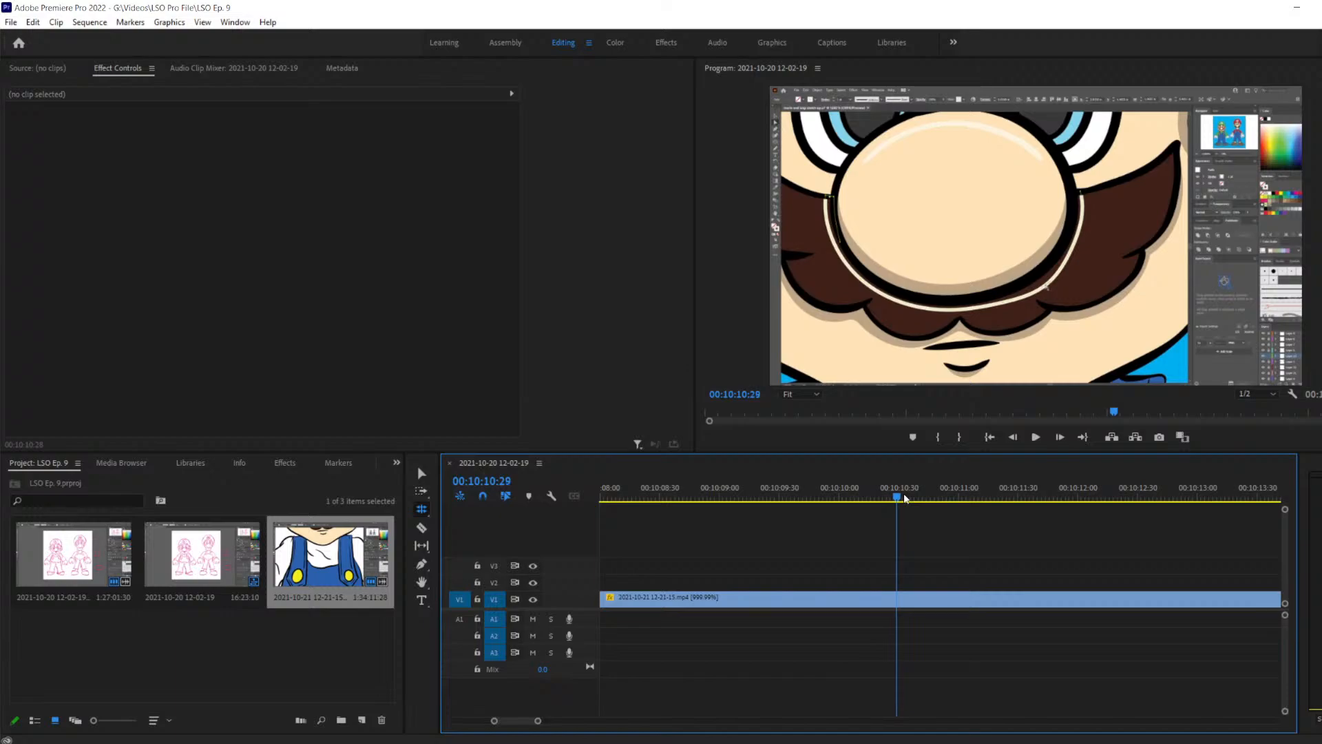
# Find the frame where the moustache stroke ends, shortly after 00:10:10:29, and split the V1 clip there with the Razor tool
pyautogui.press('Left')
pyautogui.press('Left')
pyautogui.press('Left')
pyautogui.press('Left')
pyautogui.press('Right')
pyautogui.press('Right')
pyautogui.press('Right')
pyautogui.press('Right')
pyautogui.press('Right')
pyautogui.press('Left')
pyautogui.press('Left')
pyautogui.press('c')
pyautogui.click(921, 599)
# Play the sequence on past 00:10:16:44 and step back frame by frame to 00:10:16:07, looking for where drawing activity resumes
pyautogui.press('space')
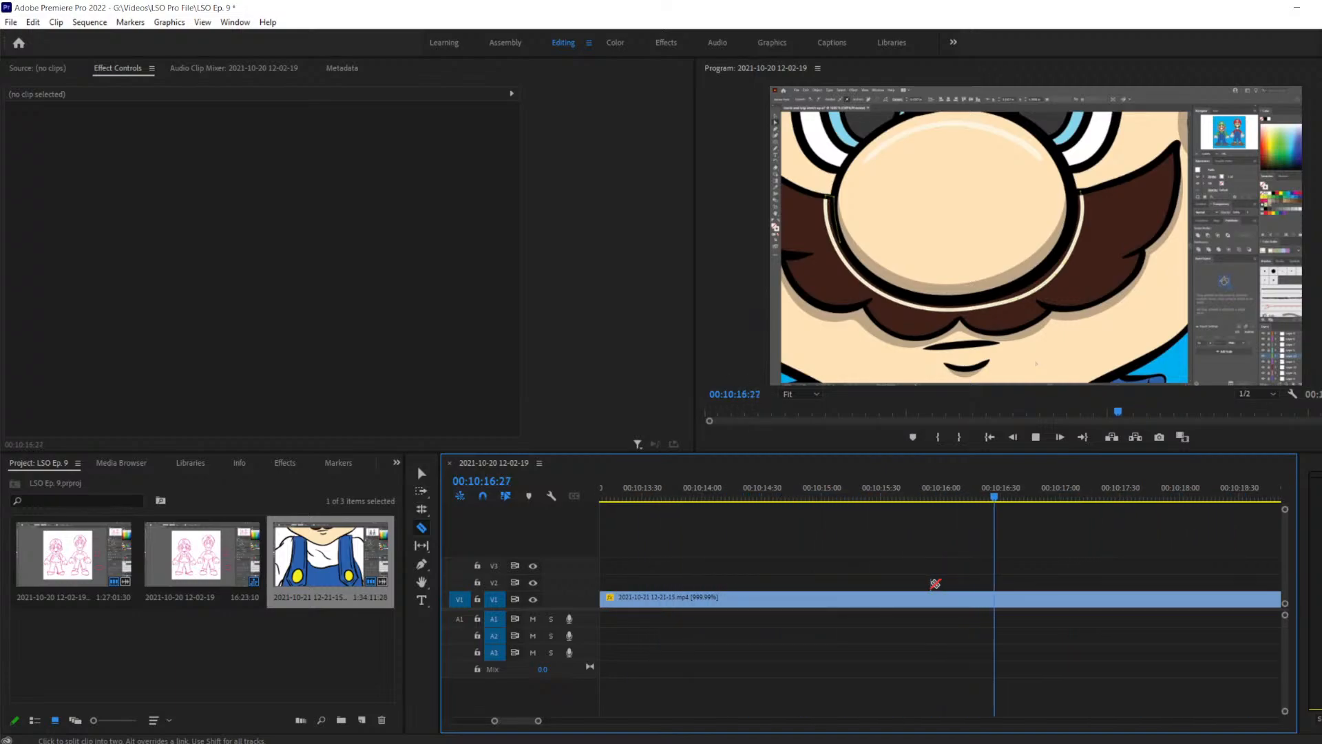
pyautogui.press('space')
pyautogui.press('Left')
pyautogui.press('Left')
pyautogui.press('Left')
pyautogui.press('Left')
pyautogui.press('Left')
pyautogui.press('Left')
pyautogui.press('Left')
pyautogui.press('Left')
pyautogui.press('Left')
pyautogui.press('Left')
pyautogui.press('Left')
pyautogui.press('Left')
pyautogui.press('Left')
pyautogui.press('Left')
pyautogui.press('Left')
pyautogui.press('Left')
pyautogui.press('Left')
pyautogui.press('Left')
pyautogui.press('Left')
pyautogui.press('Left')
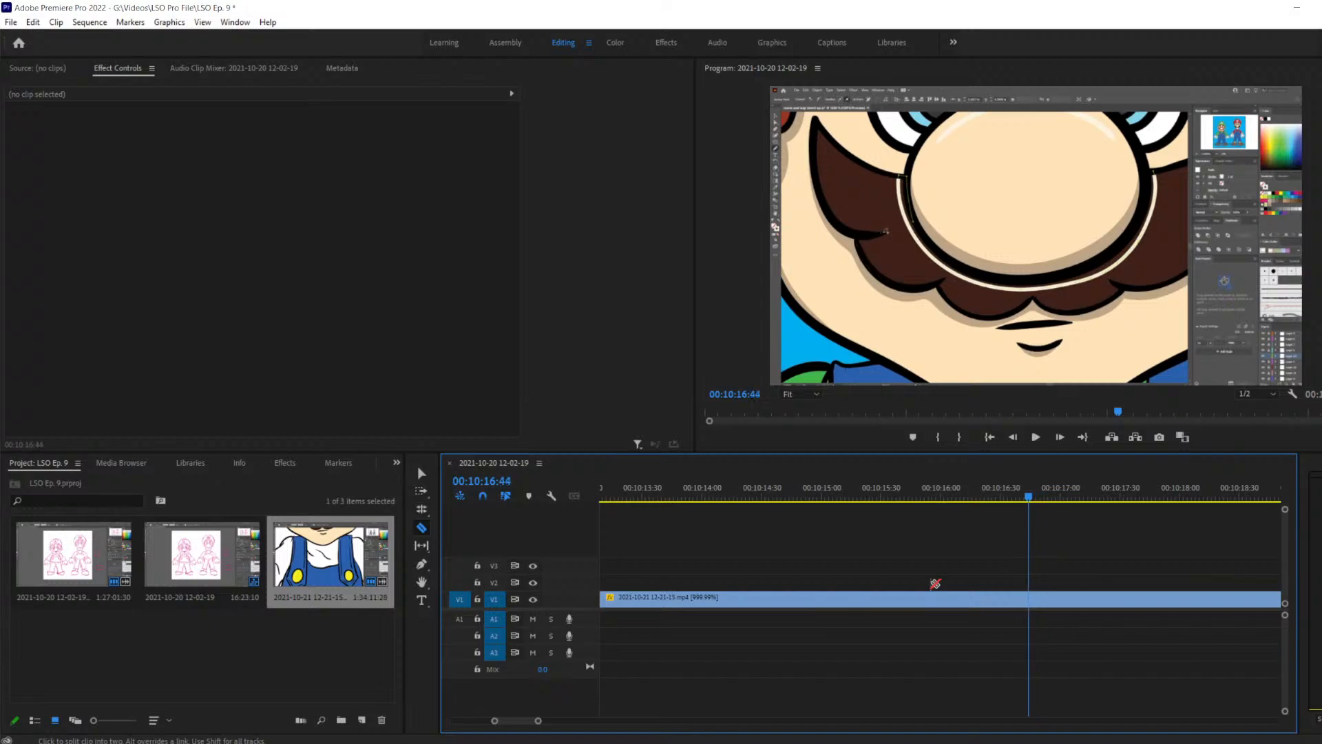
pyautogui.press('Left')
pyautogui.press('Left')
pyautogui.press('Left')
pyautogui.press('Left')
pyautogui.press('Left')
pyautogui.press('Left')
pyautogui.press('Left')
pyautogui.press('Left')
pyautogui.press('Left')
pyautogui.press('Left')
pyautogui.press('Left')
pyautogui.press('Left')
pyautogui.press('Left')
pyautogui.press('Left')
pyautogui.press('Left')
pyautogui.press('Left')
pyautogui.press('Left')
pyautogui.press('Left')
pyautogui.press('Left')
pyautogui.press('Left')
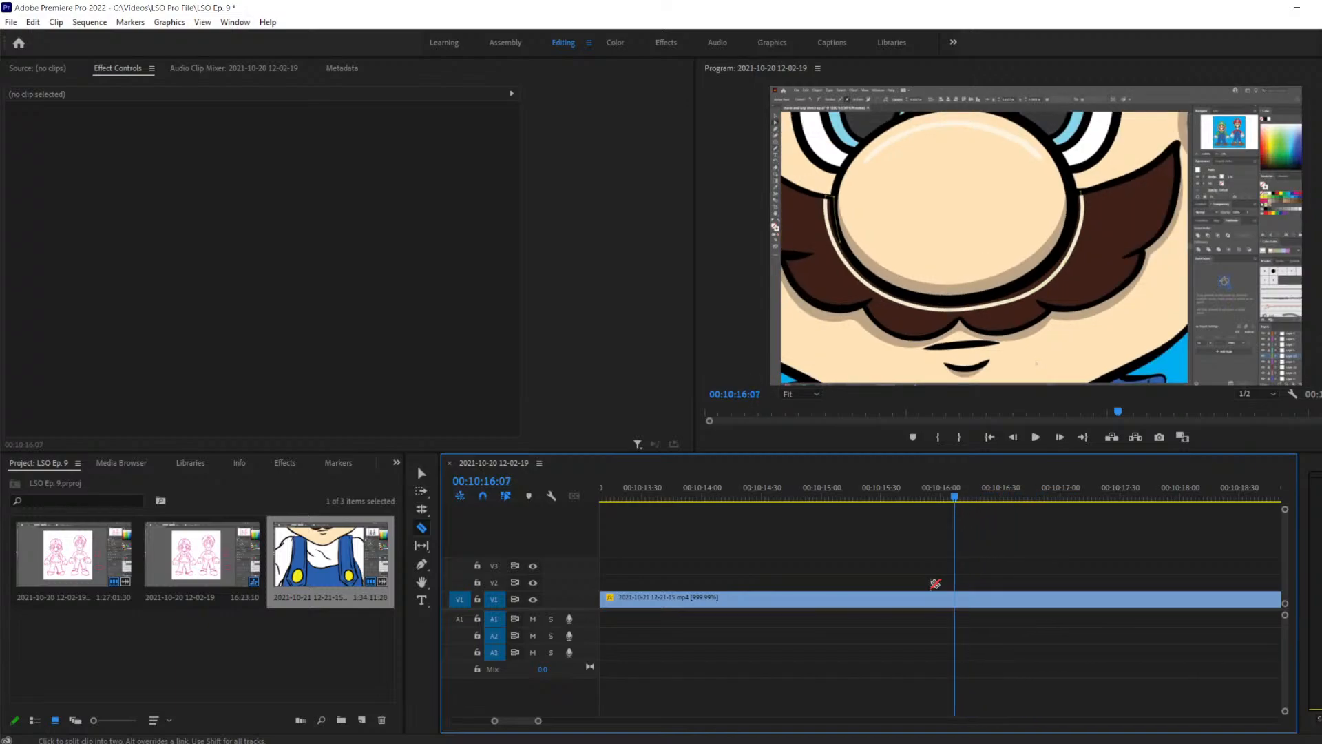
# Step through the frames around the view shift on the moustache close-up and split the V1 clip at 00:10:16:29
pyautogui.press('Right')
pyautogui.press('Right')
pyautogui.press('Right')
pyautogui.press('Right')
pyautogui.press('Right')
pyautogui.press('Right')
pyautogui.press('Right')
pyautogui.press('Right')
pyautogui.press('Right')
pyautogui.press('Right')
pyautogui.press('Right')
pyautogui.press('Right')
pyautogui.press('Right')
pyautogui.press('Right')
pyautogui.press('Right')
pyautogui.press('Right')
pyautogui.press('Right')
pyautogui.press('Right')
pyautogui.press('Right')
pyautogui.press('Right')
pyautogui.press('Left')
pyautogui.press('Left')
pyautogui.press('Left')
pyautogui.press('Left')
pyautogui.press('Left')
pyautogui.press('Left')
pyautogui.press('Left')
pyautogui.press('Left')
pyautogui.press('Left')
pyautogui.press('Left')
pyautogui.press('Left')
pyautogui.press('Left')
pyautogui.press('Left')
pyautogui.press('Left')
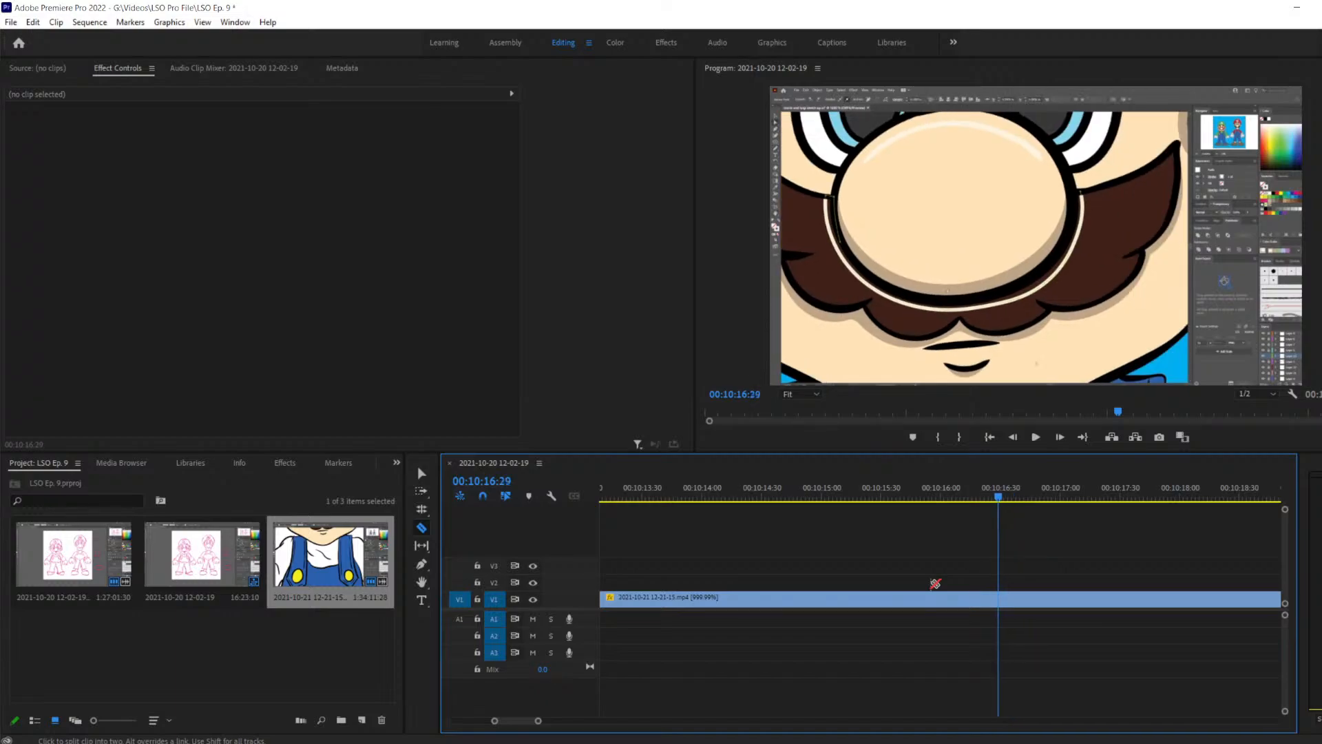
pyautogui.click(1003, 601)
pyautogui.press('v')
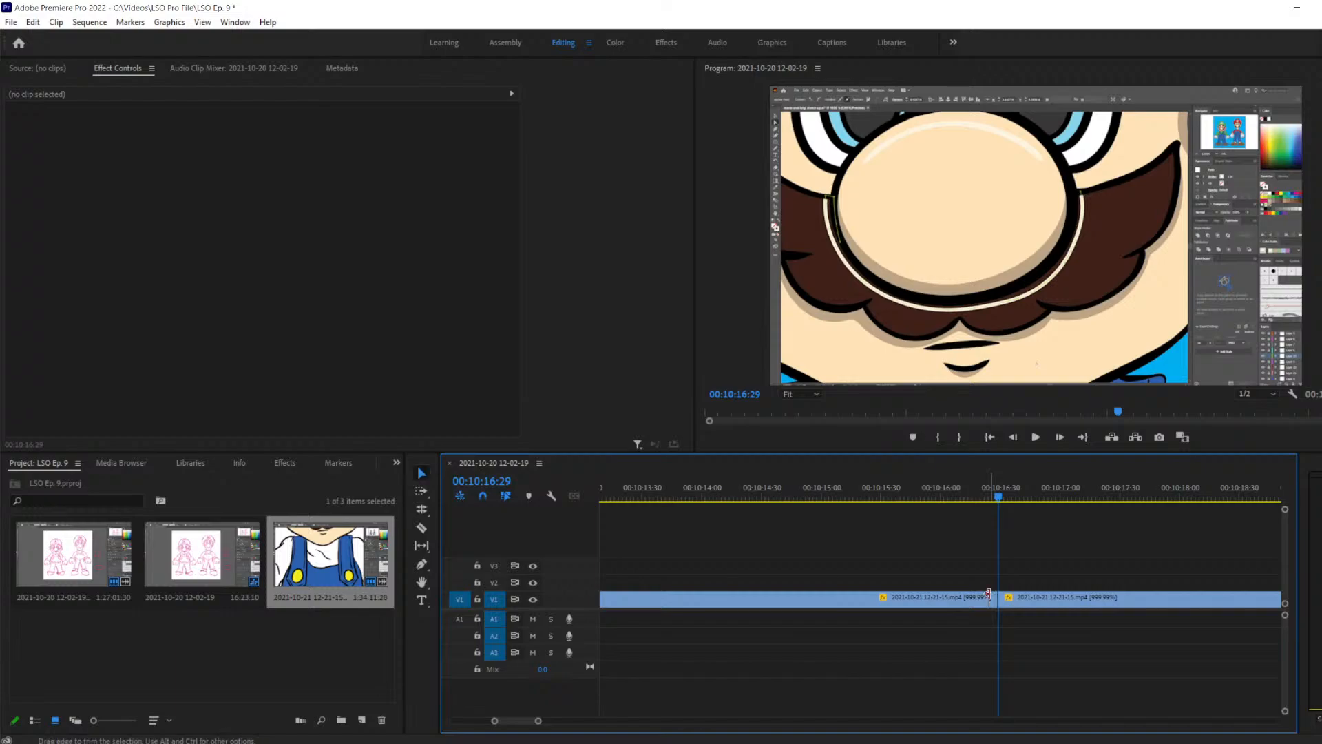
# Delete the inactive segment between the two cuts and slide the following clip back to close the gap
pyautogui.click(964, 598)
pyautogui.press('Delete')
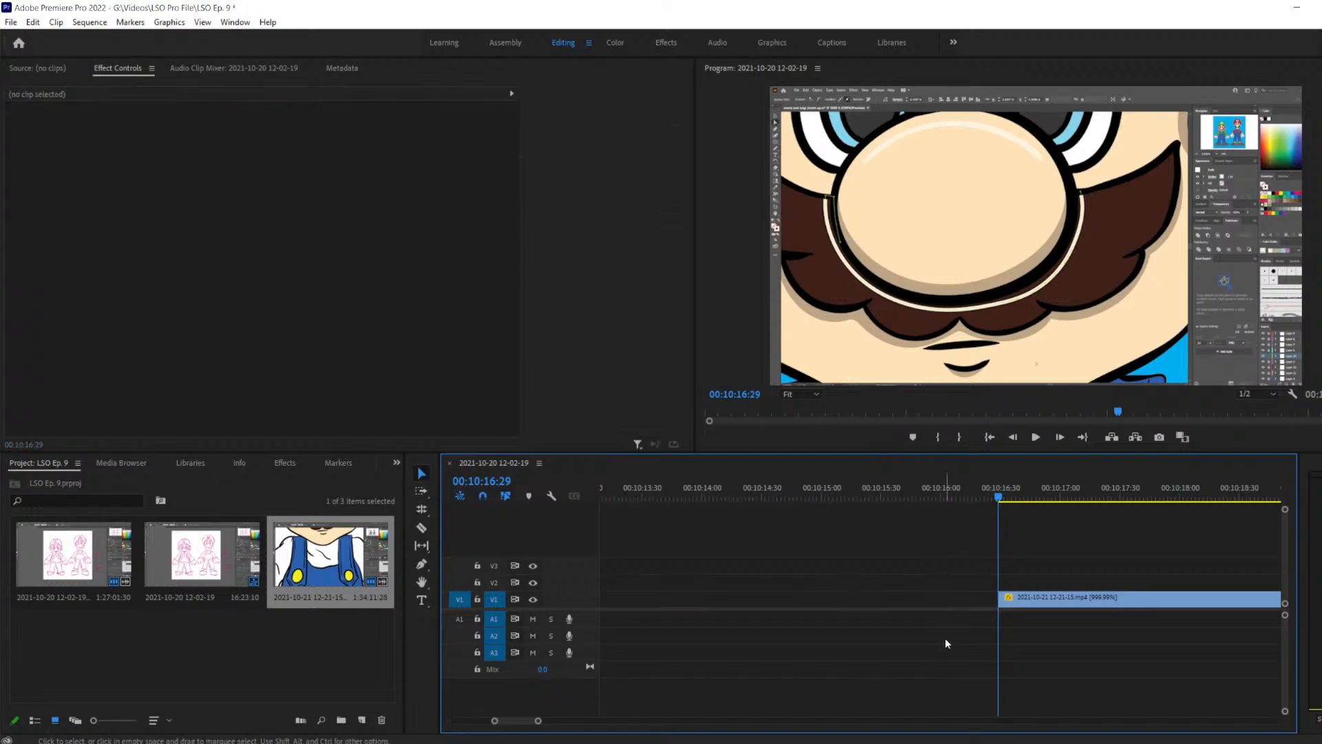
pyautogui.moveTo(501, 723); pyautogui.dragTo(490, 720)
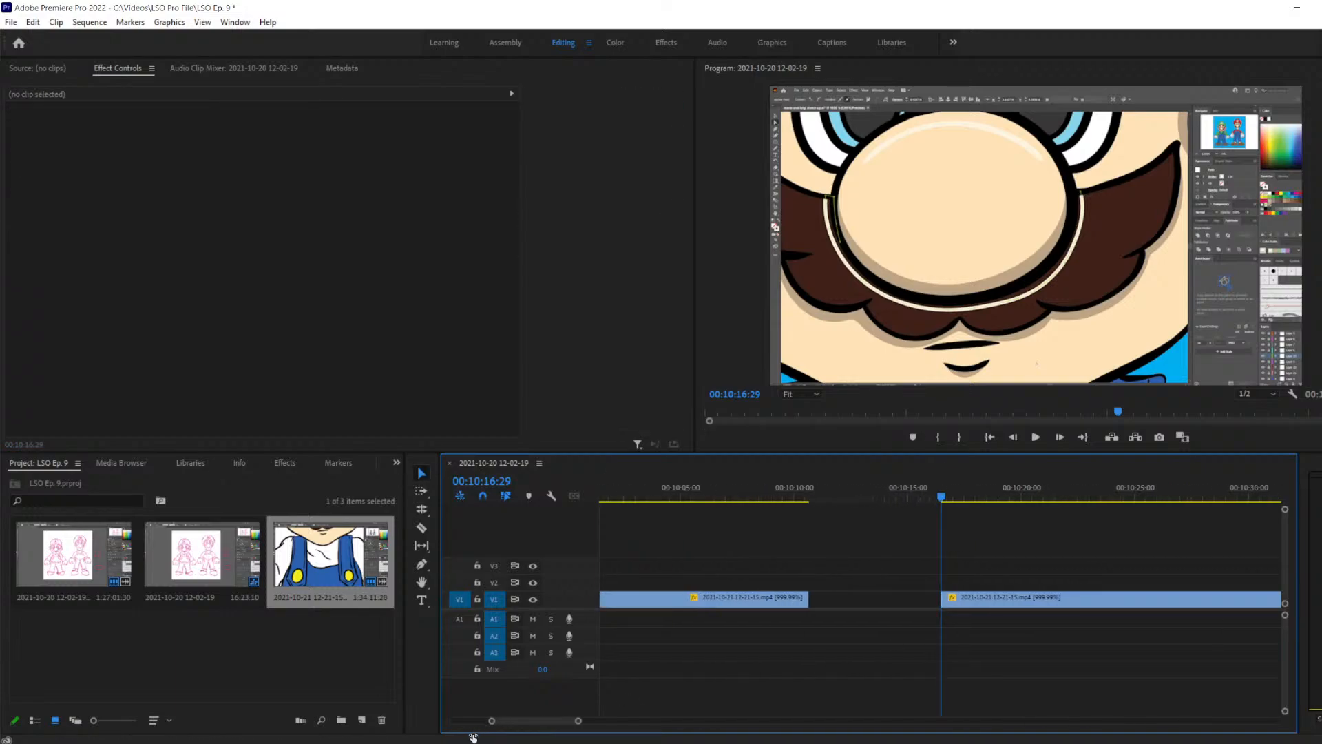
pyautogui.moveTo(1022, 560); pyautogui.dragTo(1010, 650)
pyautogui.moveTo(1002, 602); pyautogui.dragTo(892, 601)
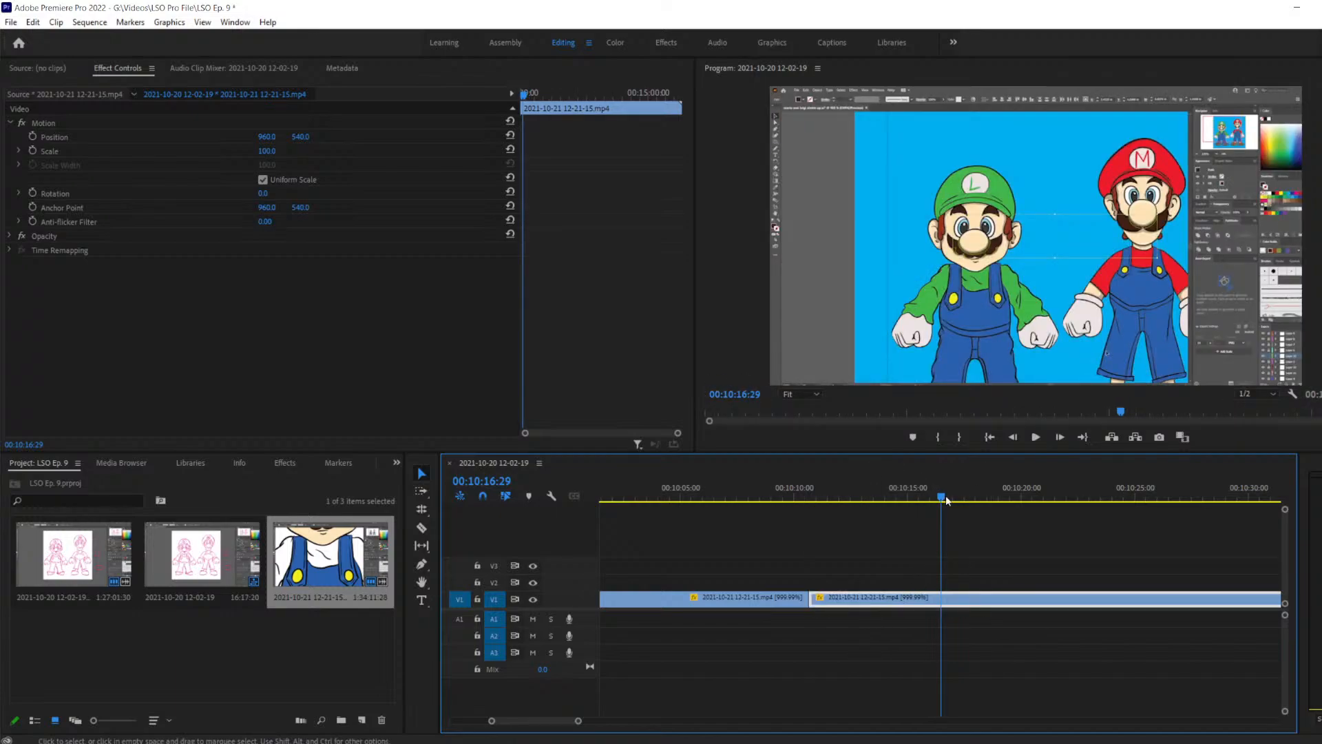
# Move the playhead back before the new join and review the edit by playing the sequence to 00:10:17:27
pyautogui.moveTo(945, 501); pyautogui.dragTo(783, 527)
pyautogui.press('space')
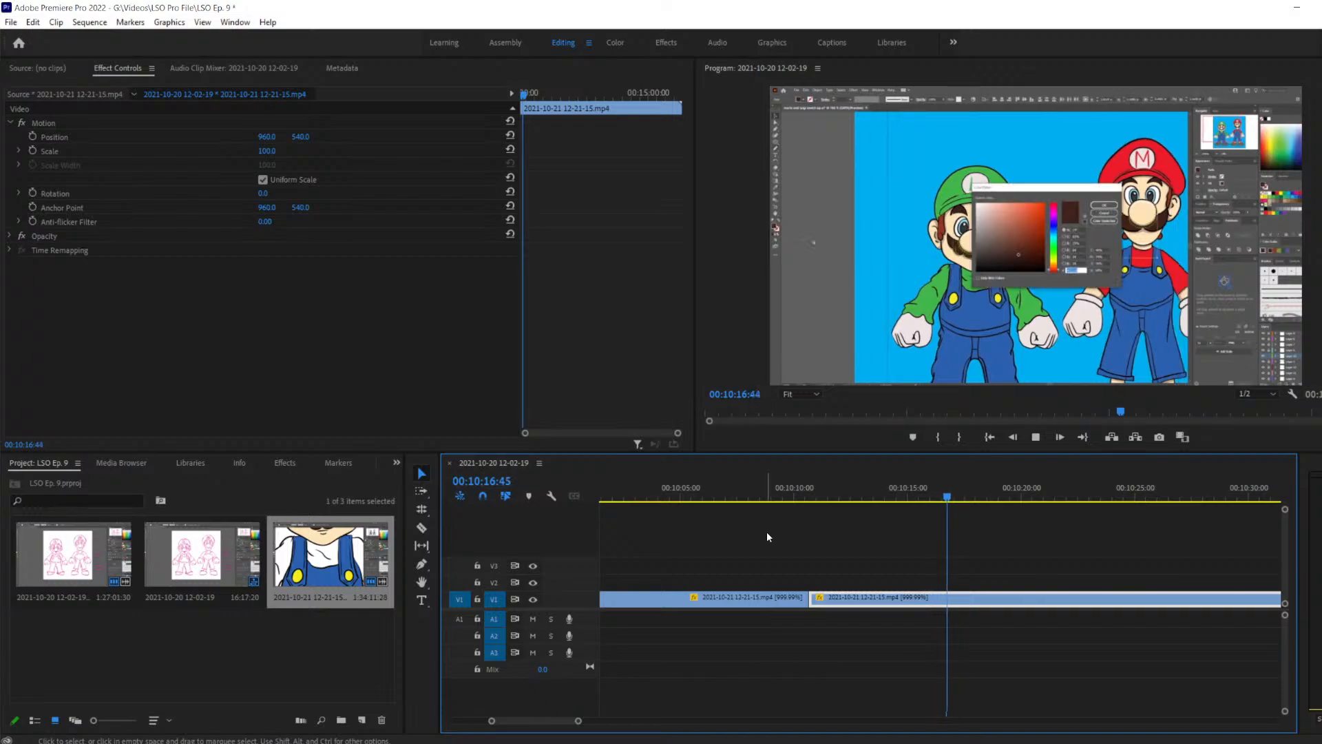
pyautogui.press('space')
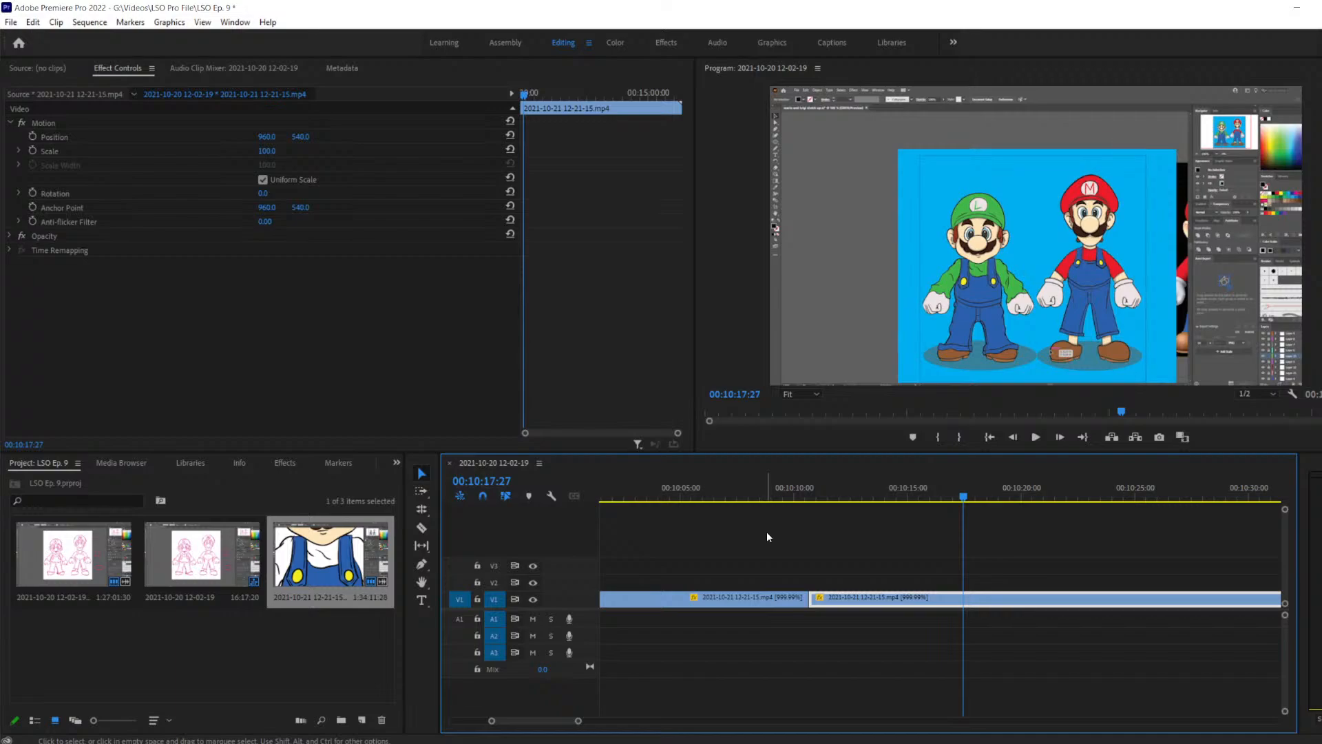
# Play the sequence on past 00:10:40:16 and step back frame by frame to about 00:10:38:10, looking for where drawing activity stops
pyautogui.press('space')
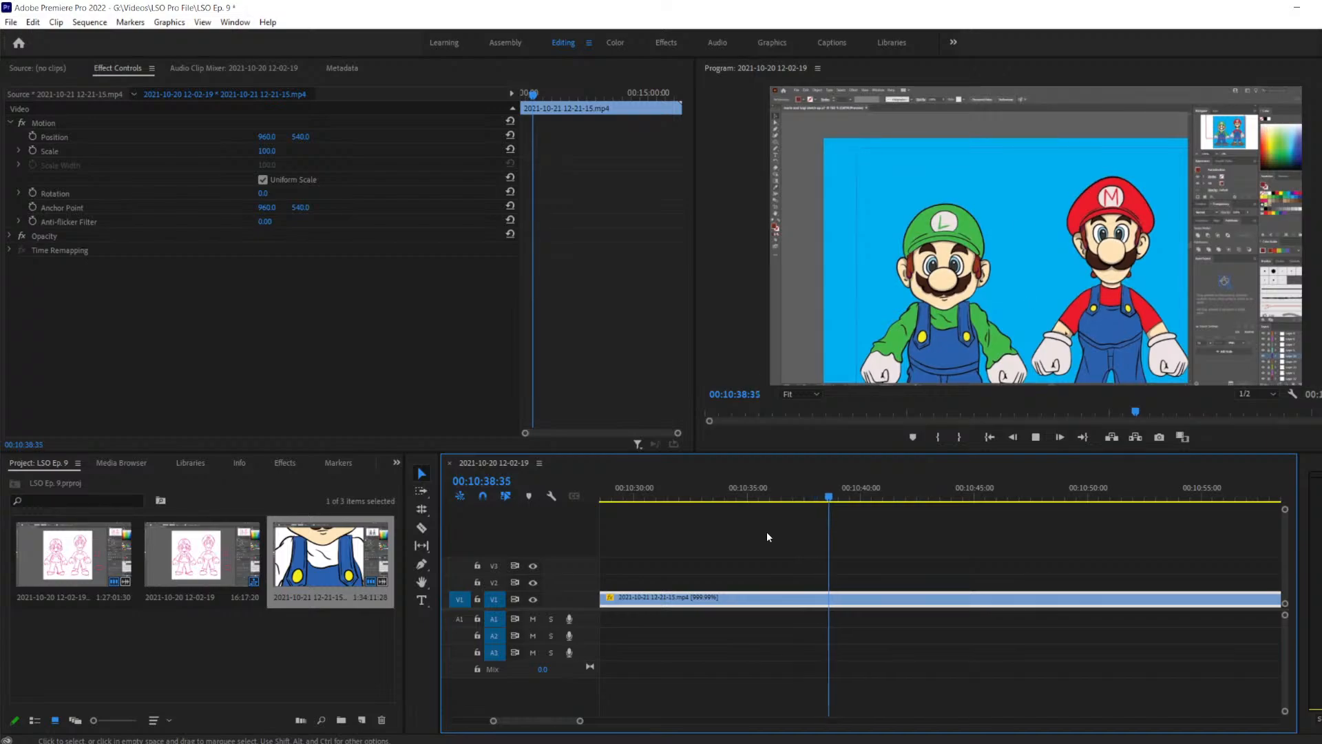
pyautogui.press('space')
pyautogui.press('Left')
pyautogui.press('Left')
pyautogui.press('Left')
pyautogui.press('Left')
pyautogui.press('Left')
pyautogui.press('Left')
pyautogui.press('Left')
pyautogui.press('Left')
pyautogui.press('Left')
pyautogui.press('Left')
pyautogui.press('Left')
pyautogui.press('Left')
pyautogui.press('Left')
pyautogui.press('Left')
pyautogui.press('Left')
pyautogui.press('Left')
pyautogui.press('Left')
pyautogui.press('Left')
pyautogui.press('Left')
pyautogui.press('Left')
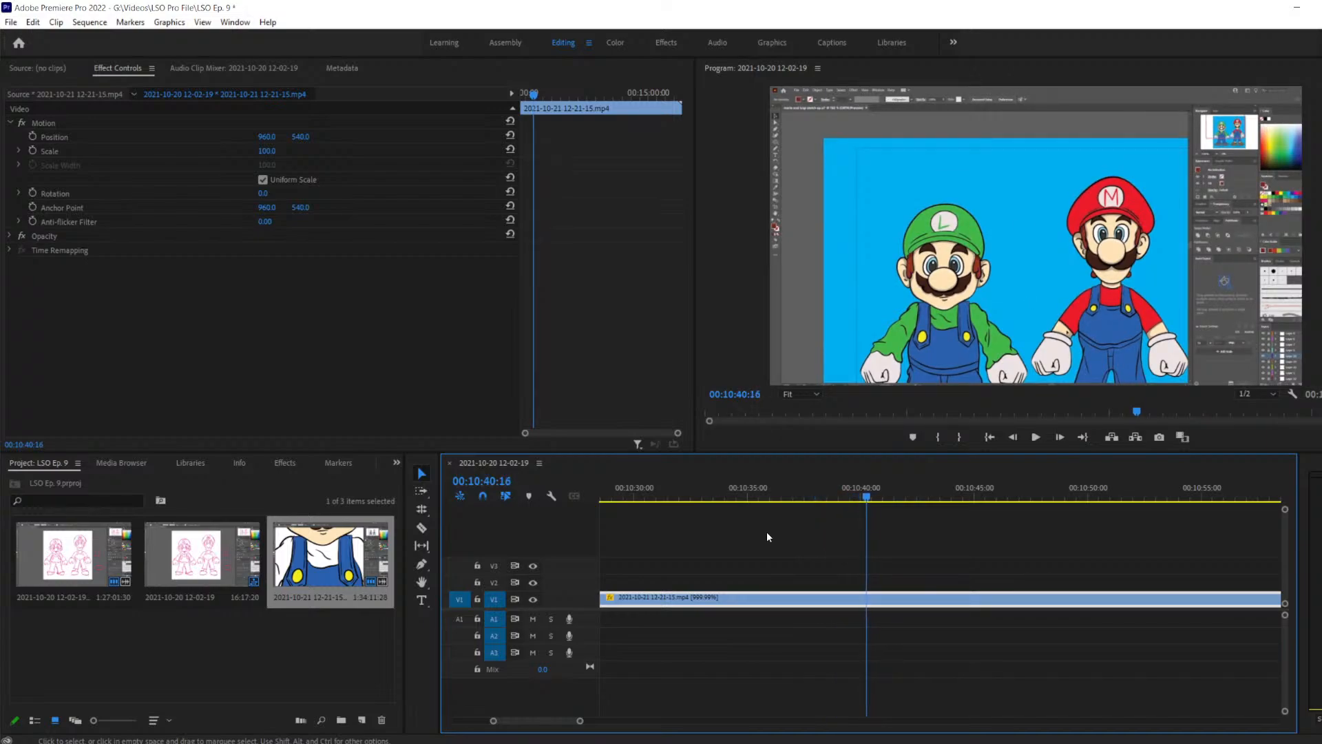
pyautogui.press('Left')
pyautogui.press('Left')
pyautogui.press('Left')
pyautogui.press('Left')
pyautogui.press('Left')
pyautogui.press('Left')
pyautogui.press('Left')
pyautogui.press('Left')
pyautogui.press('Left')
pyautogui.press('Left')
pyautogui.press('Left')
pyautogui.press('Left')
pyautogui.press('Left')
pyautogui.press('Left')
pyautogui.press('Left')
pyautogui.press('Left')
pyautogui.press('Left')
pyautogui.press('Left')
pyautogui.press('Left')
pyautogui.press('Left')
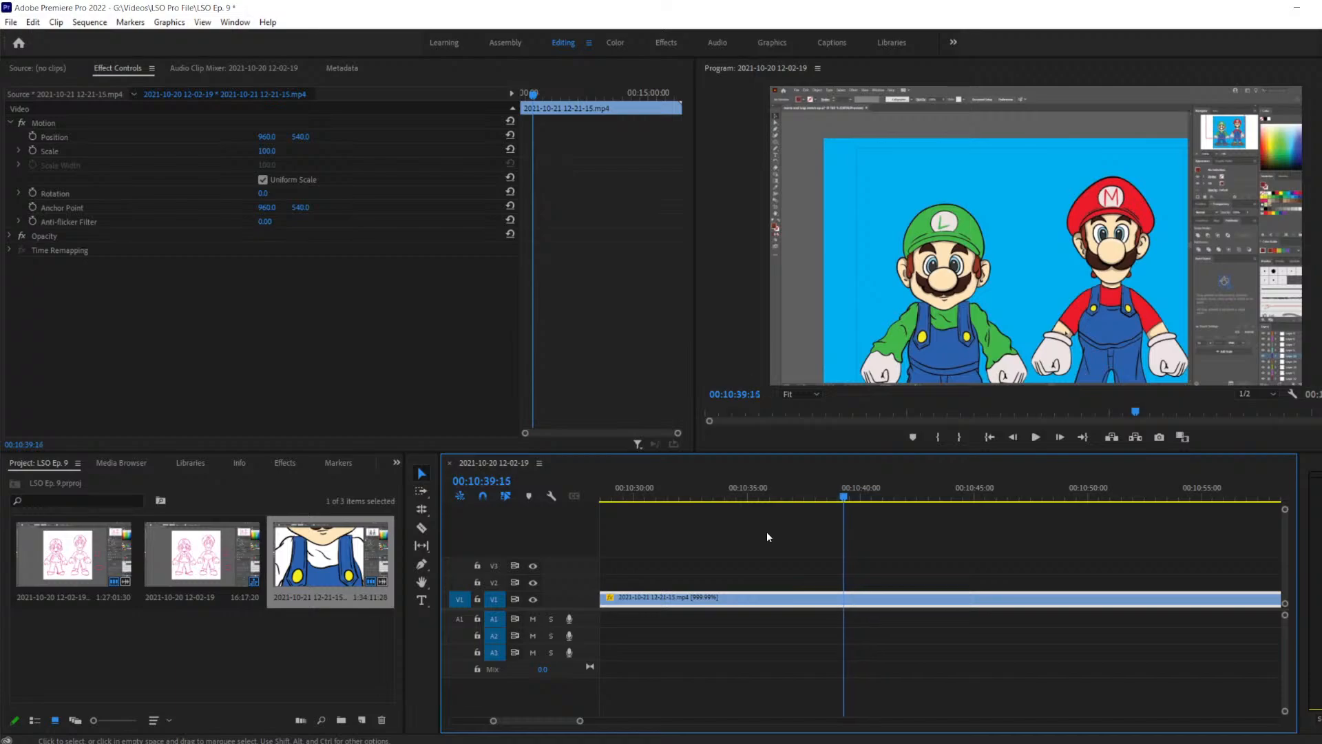
pyautogui.press('Left')
pyautogui.press('Left')
pyautogui.press('Left')
pyautogui.press('Left')
pyautogui.press('Left')
pyautogui.press('Left')
pyautogui.press('Left')
pyautogui.press('Left')
pyautogui.press('Left')
pyautogui.press('Left')
pyautogui.press('Left')
pyautogui.press('Left')
pyautogui.press('Left')
pyautogui.press('Left')
pyautogui.press('Left')
pyautogui.press('Left')
pyautogui.press('Left')
pyautogui.press('Left')
pyautogui.press('Left')
pyautogui.press('Left')
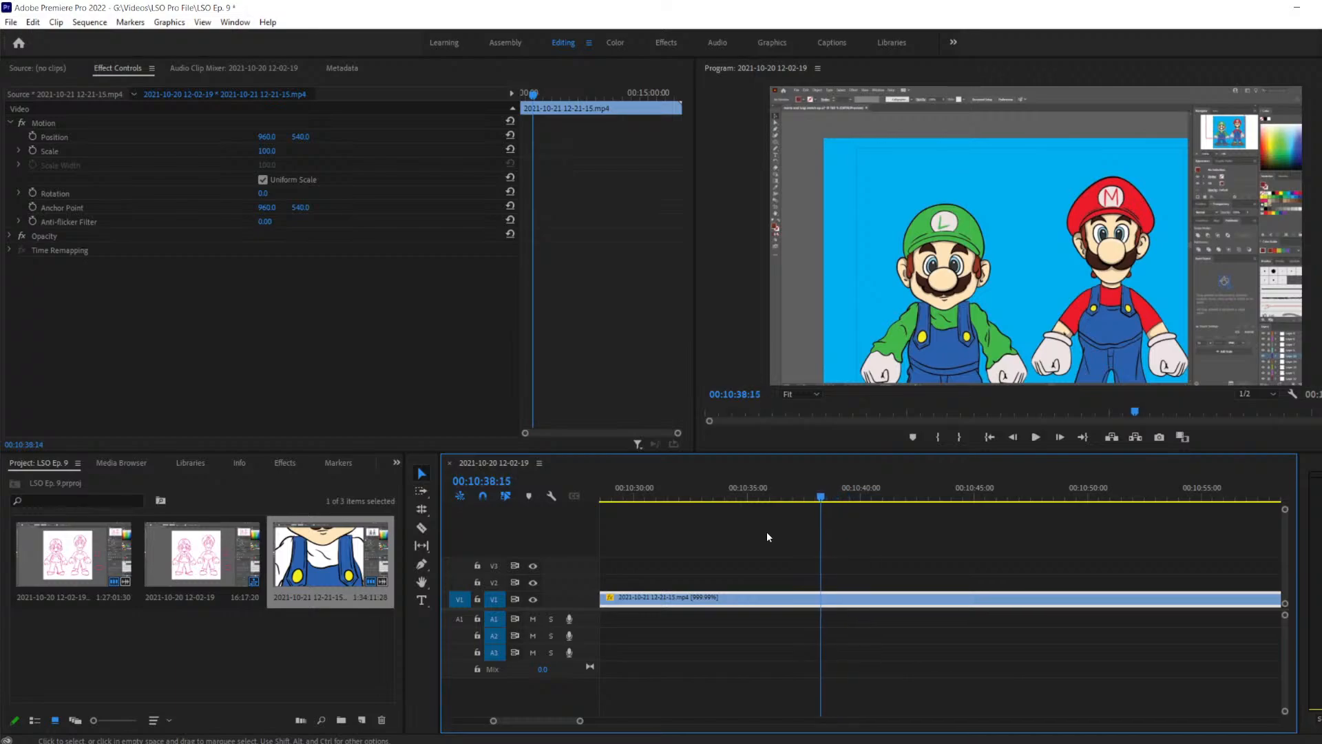
# Step through the frames around the zoom in on both characters and split the V1 clip at 00:10:38:13
pyautogui.press('Right')
pyautogui.press('Right')
pyautogui.press('Right')
pyautogui.press('Right')
pyautogui.press('Right')
pyautogui.press('Right')
pyautogui.press('Right')
pyautogui.press('Right')
pyautogui.press('Right')
pyautogui.press('Right')
pyautogui.press('Right')
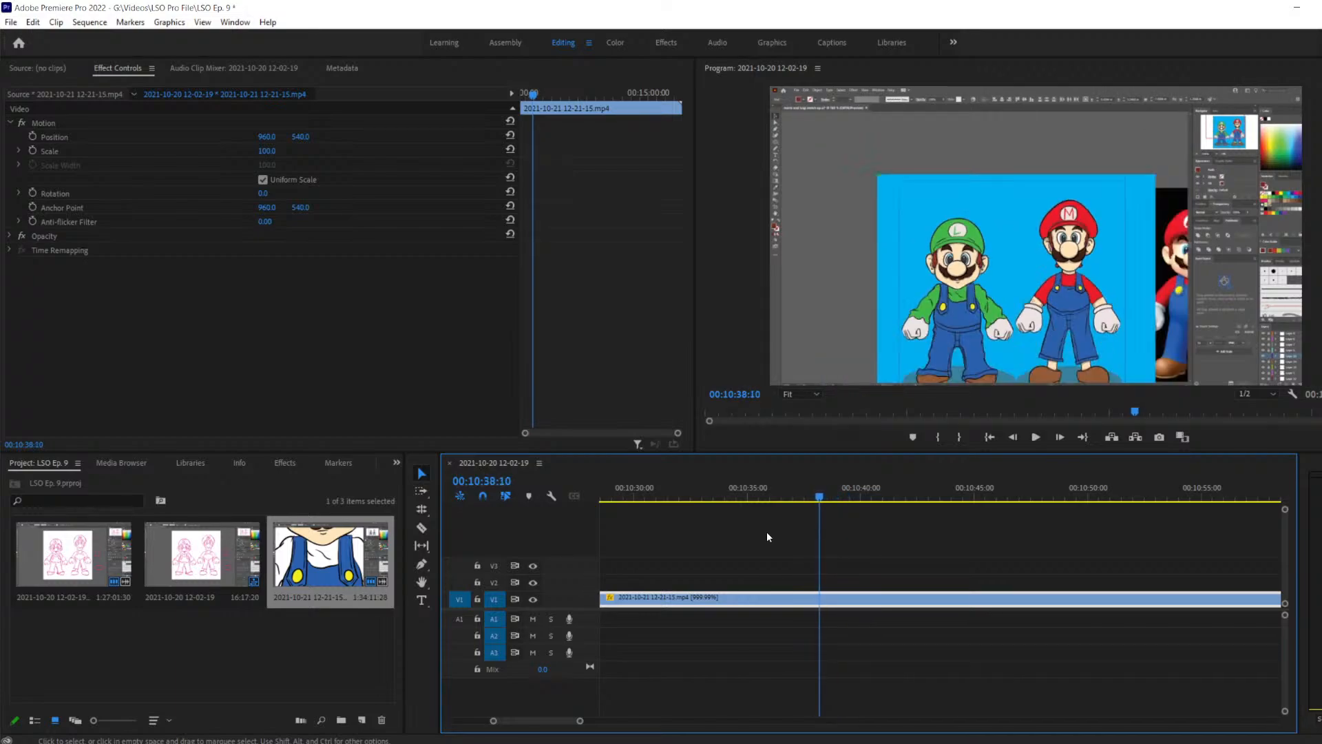
pyautogui.press('Left')
pyautogui.press('Right')
pyautogui.press('Right')
pyautogui.press('c')
pyautogui.click(824, 596)
# Play the sequence on from the new cut to 00:10:43:49, looking for where drawing activity resumes
pyautogui.press('space')
pyautogui.write('+')
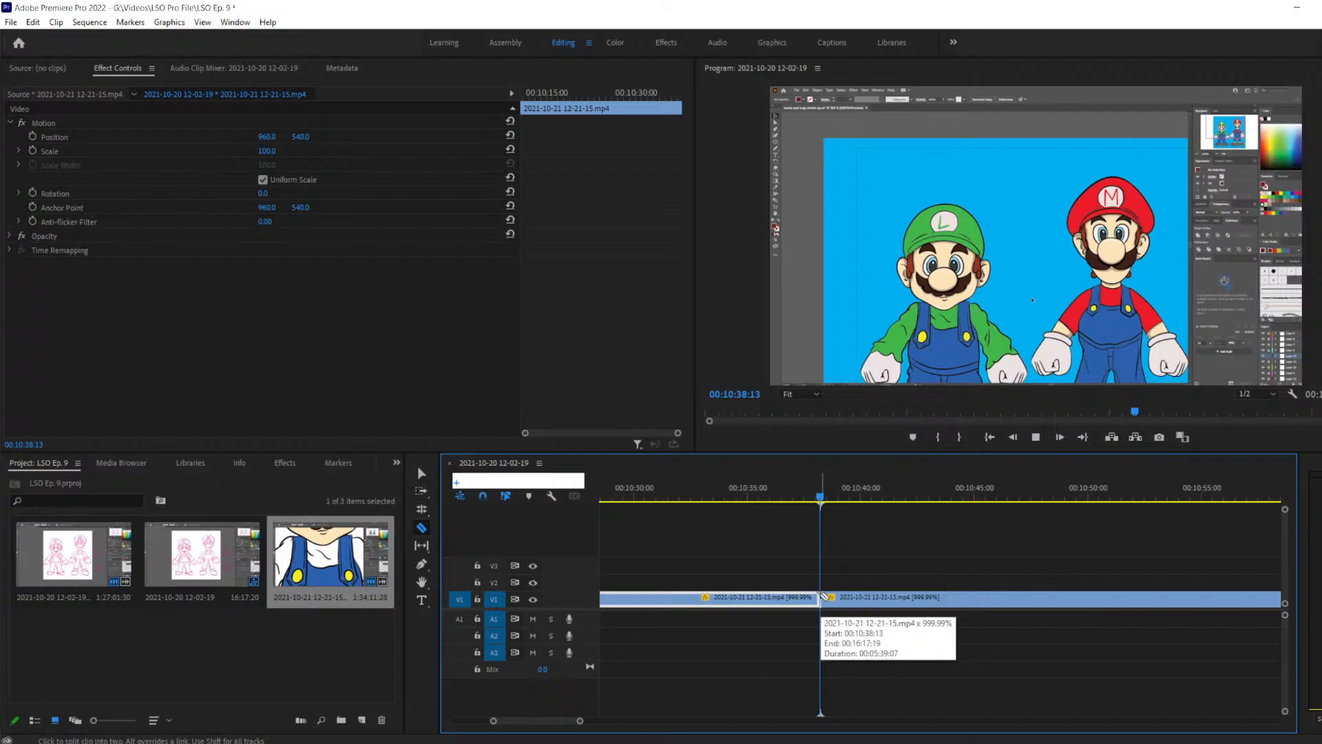
pyautogui.press('Return')
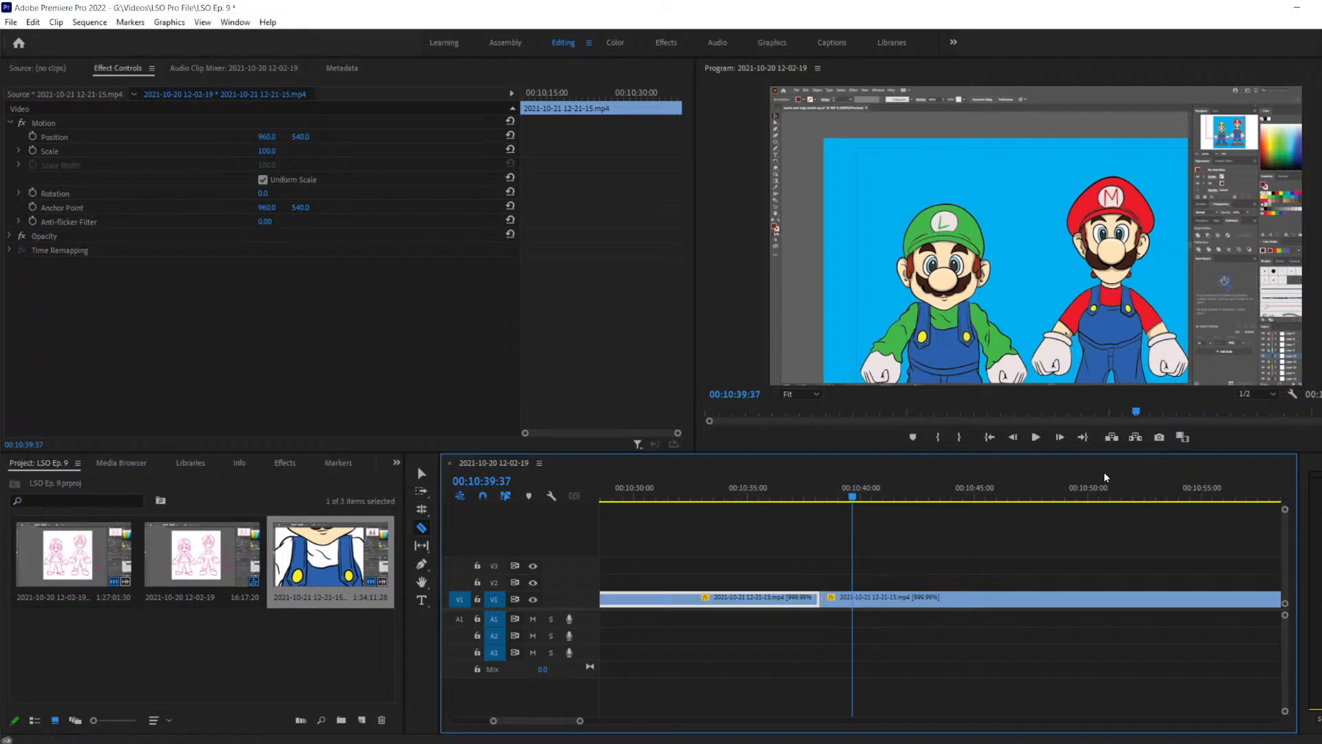
pyautogui.moveTo(856, 498); pyautogui.dragTo(831, 498)
pyautogui.press('space')
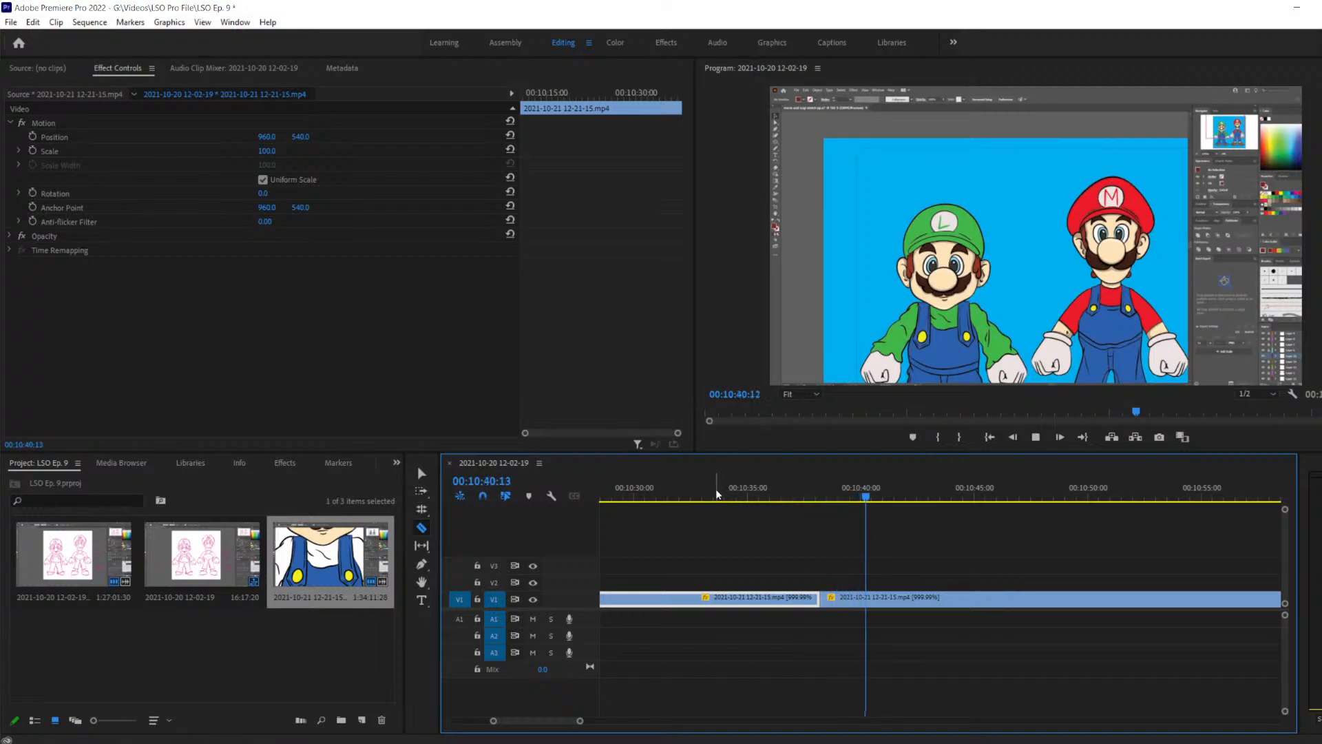
pyautogui.press('space')
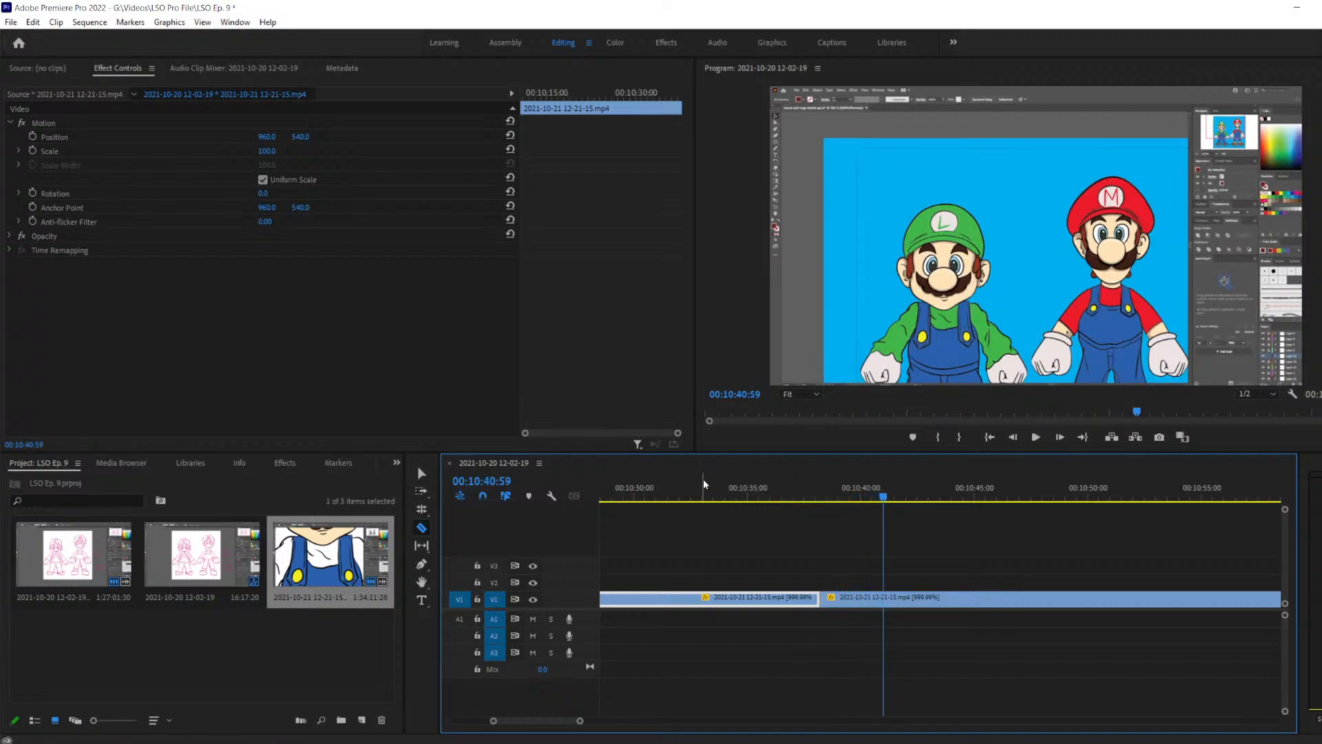
pyautogui.press('space')
pyautogui.press('space')
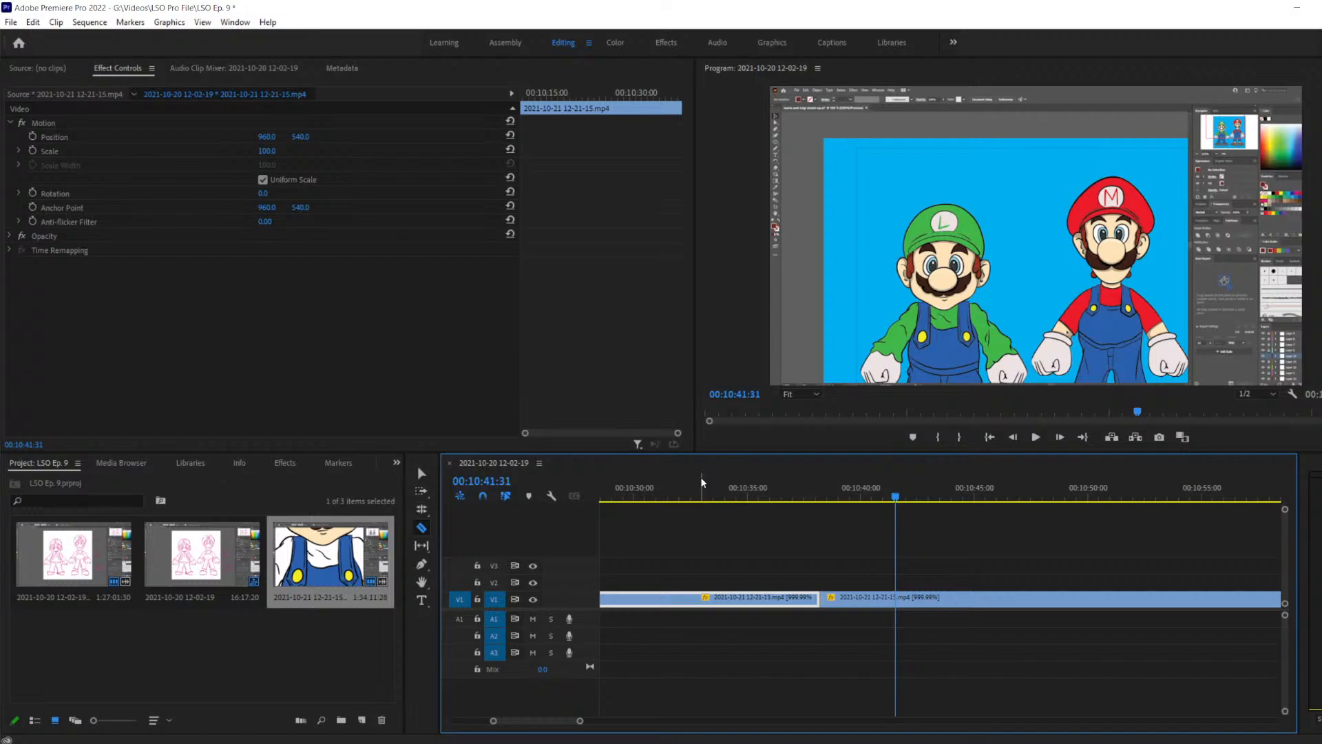
pyautogui.press('space')
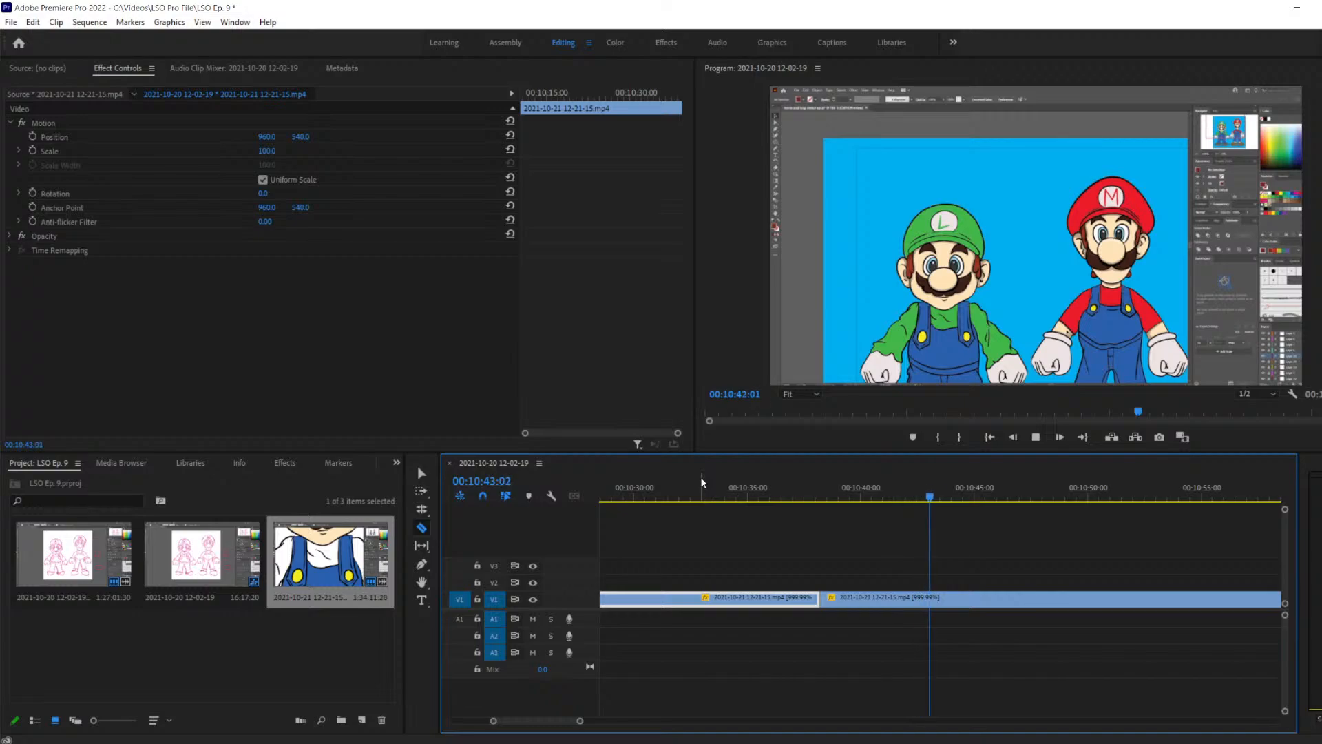
pyautogui.press('space')
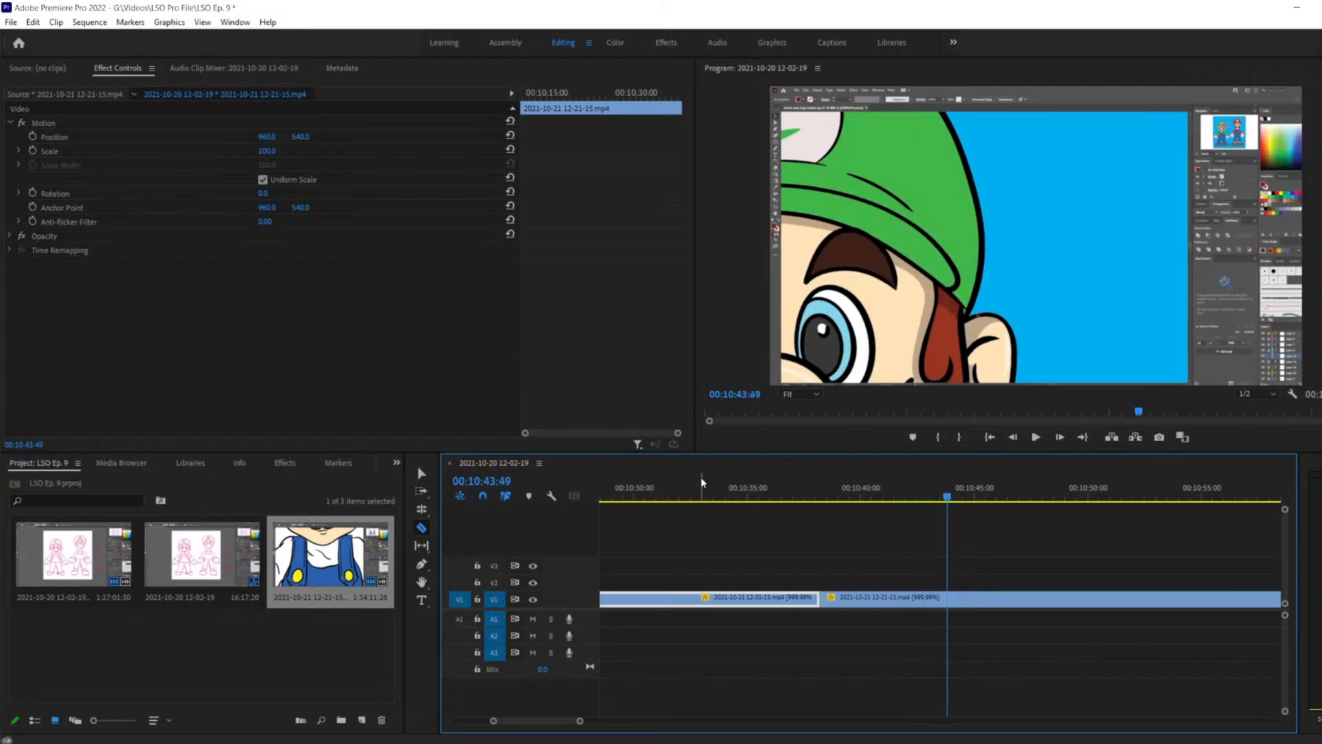
# Step through the frames before the jump to the green cap close-up and split the V1 clip at 00:10:43:43
pyautogui.press('Left')
pyautogui.press('Left')
pyautogui.press('Left')
pyautogui.press('Left')
pyautogui.press('Left')
pyautogui.press('Left')
pyautogui.press('Left')
pyautogui.press('Left')
pyautogui.press('Left')
pyautogui.press('Left')
pyautogui.press('Left')
pyautogui.press('Left')
pyautogui.press('Left')
pyautogui.press('Left')
pyautogui.press('Left')
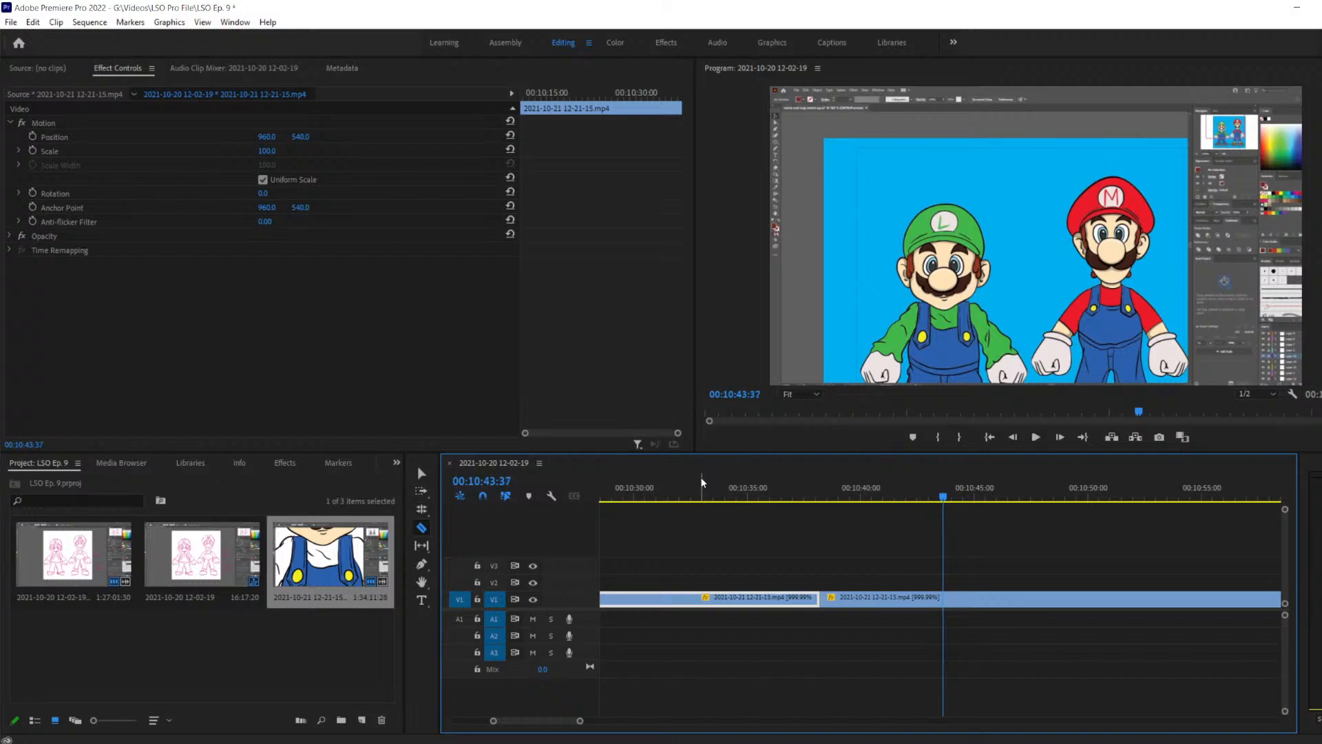
pyautogui.press('Right')
pyautogui.press('Right')
pyautogui.press('Right')
pyautogui.press('Right')
pyautogui.press('Right')
pyautogui.press('Right')
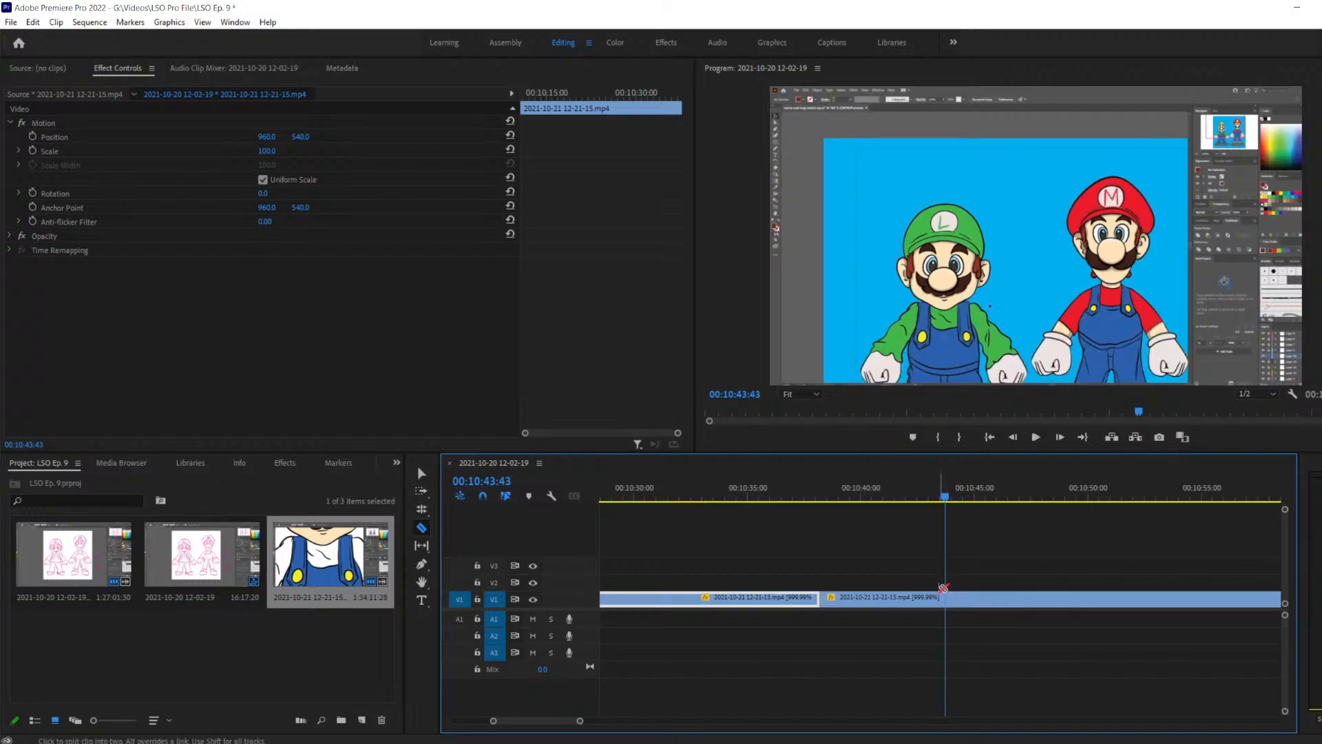
# Delete the inactive V1 segment between the 00:10:38:13 and 00:10:43:43 cuts and slide the following clip back to close the gap
pyautogui.press('v')
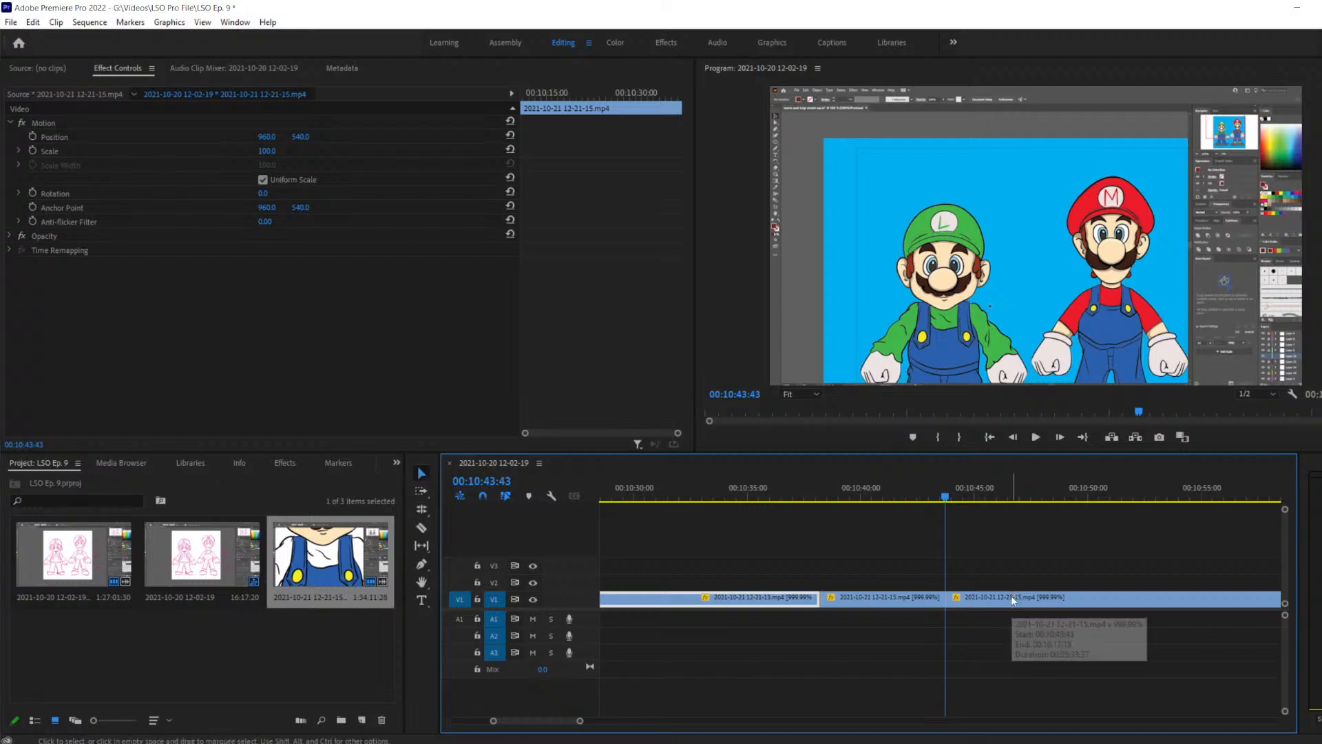
pyautogui.moveTo(875, 573); pyautogui.dragTo(865, 680)
pyautogui.press('Delete')
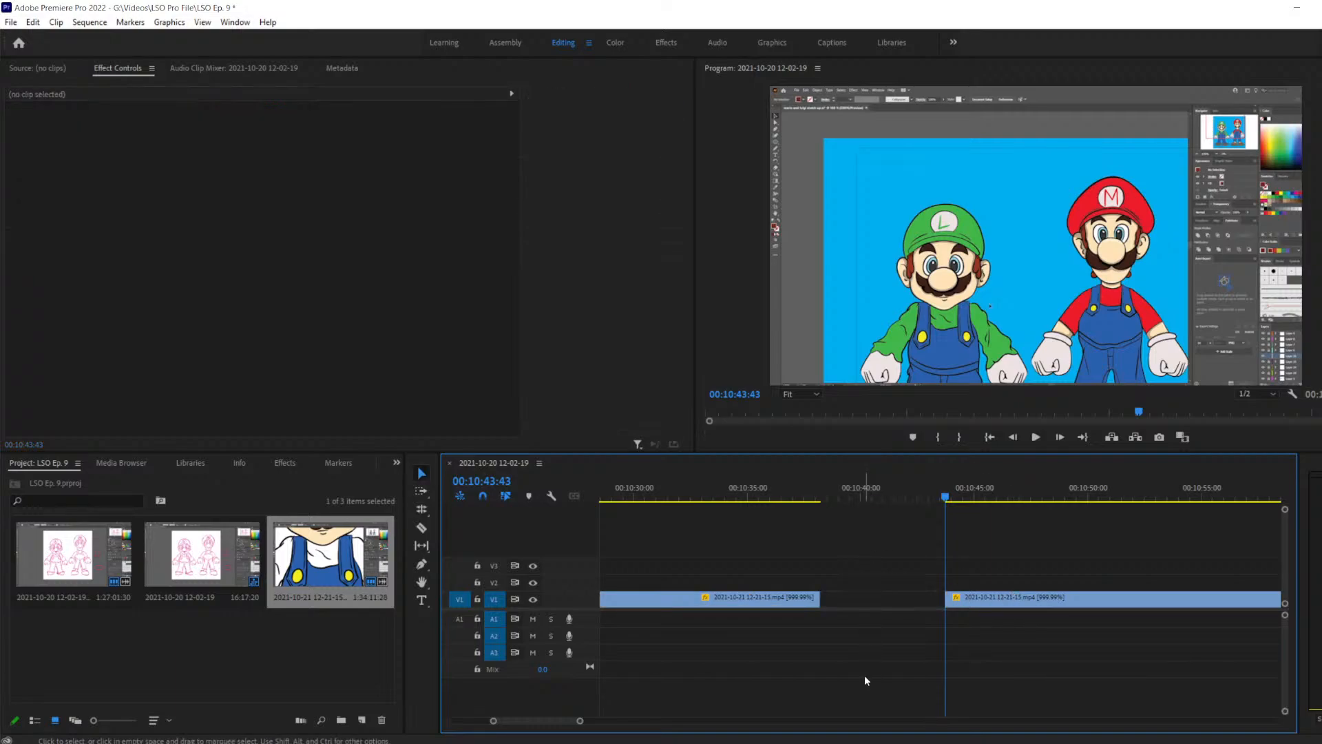
pyautogui.moveTo(1086, 555); pyautogui.dragTo(1007, 647)
pyautogui.moveTo(1000, 601); pyautogui.dragTo(875, 615)
# Move the playhead back before the join at 00:10:38:13 and review the edit by playing to 00:10:41:45
pyautogui.moveTo(942, 500); pyautogui.dragTo(811, 511)
pyautogui.press('space')
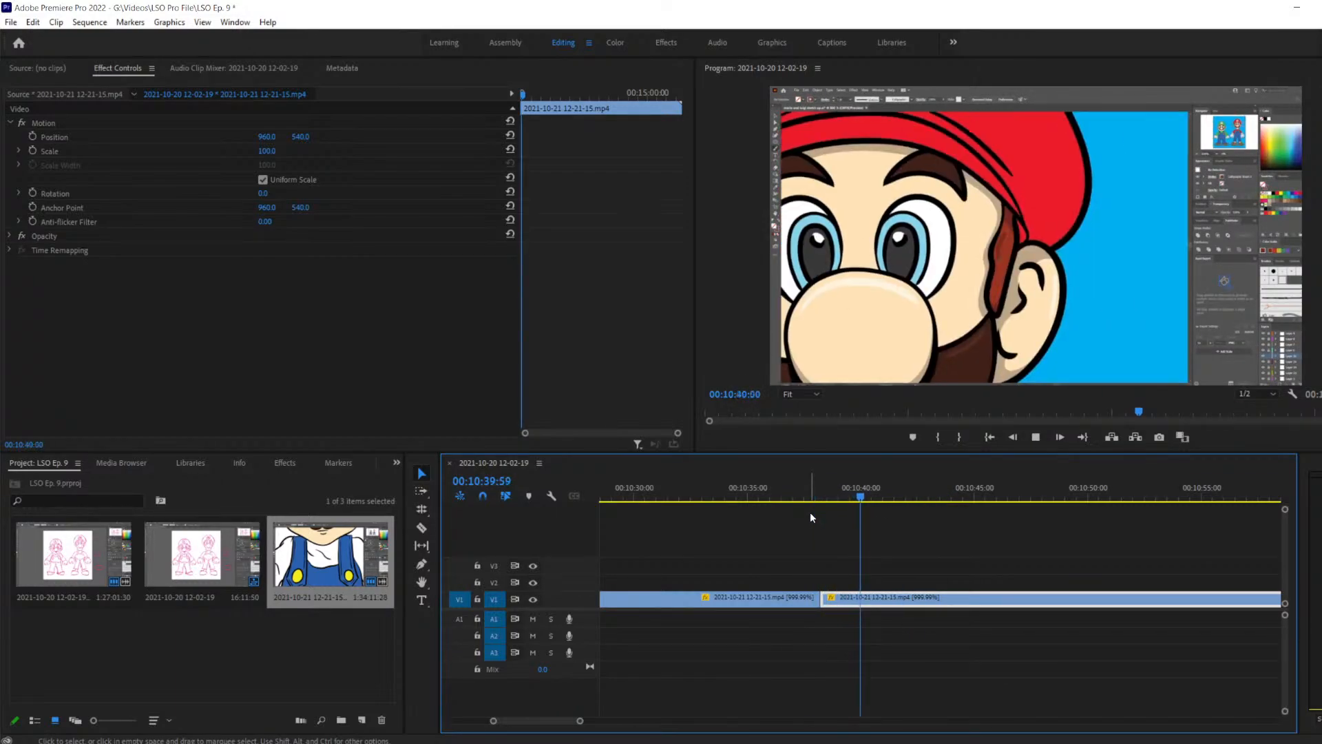
pyautogui.press('space')
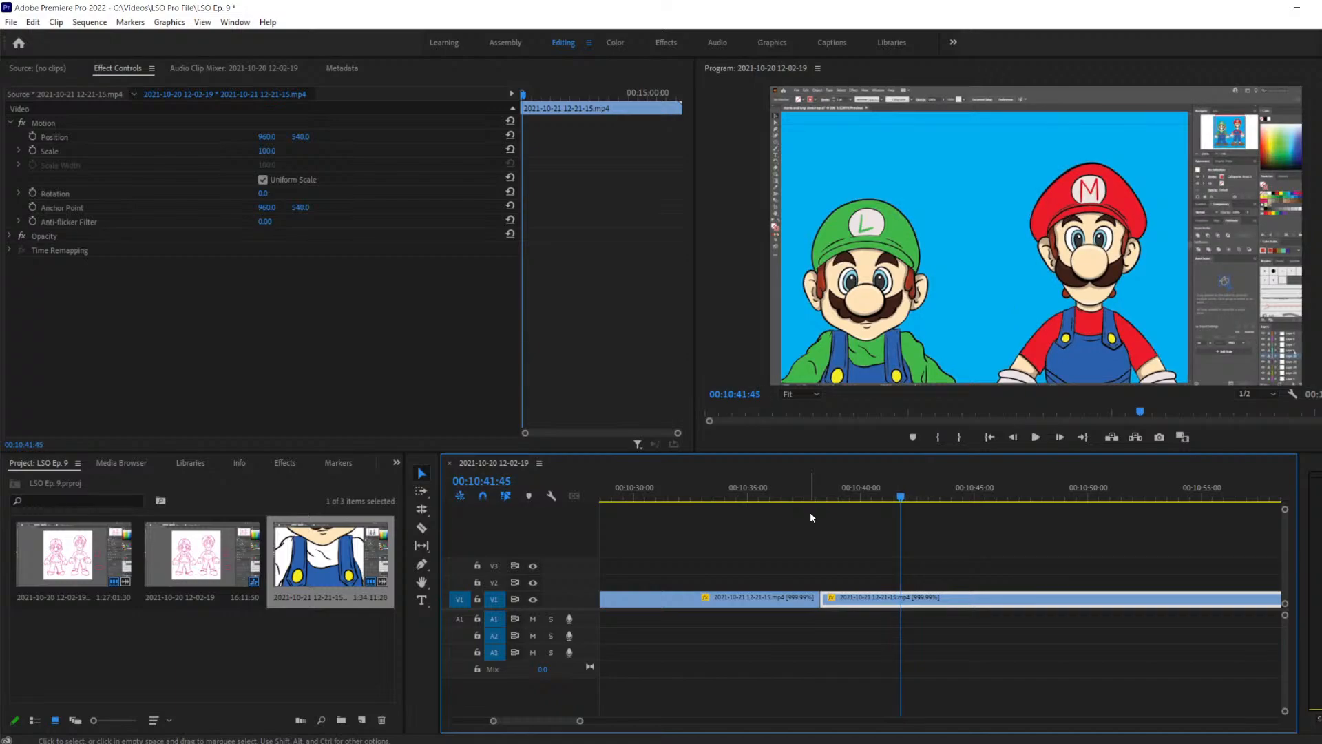
# Play the sequence on to about 00:11:24:39, looking for the next inactive section
pyautogui.press('space')
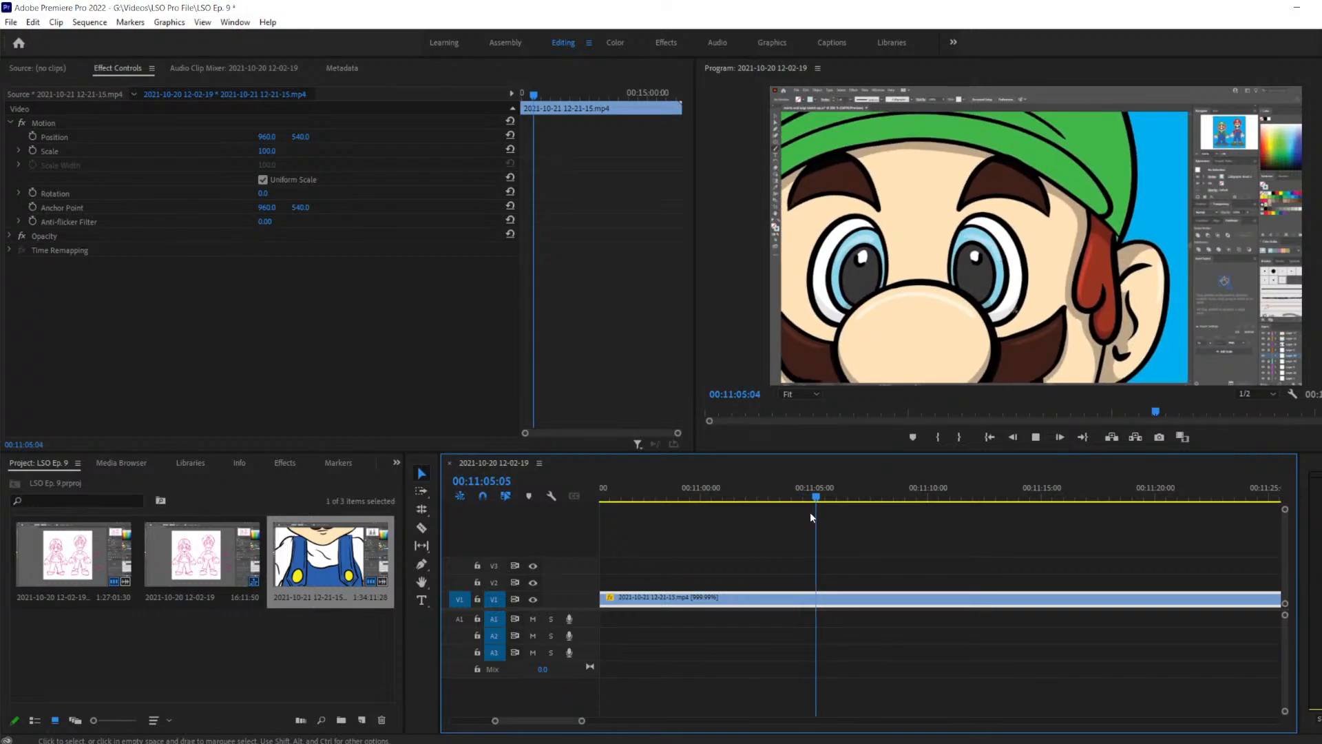
pyautogui.press('space')
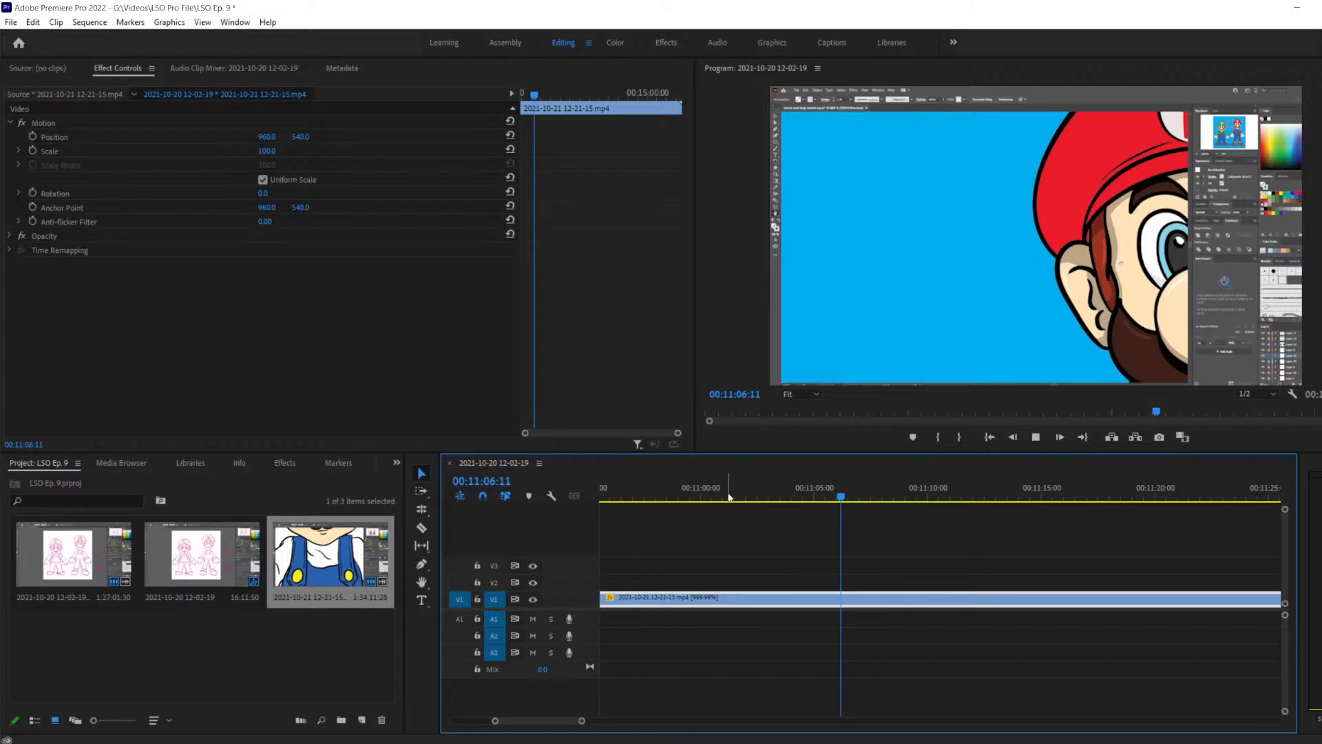
pyautogui.press('space')
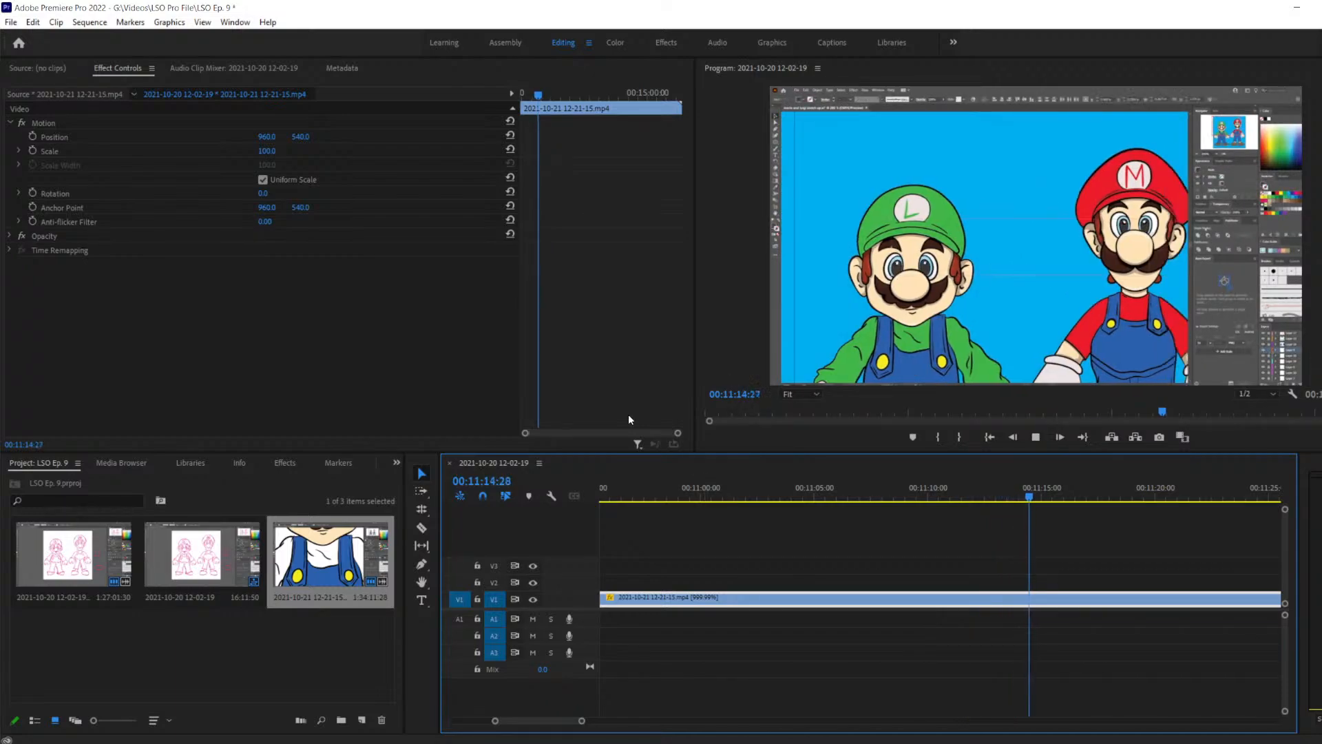
pyautogui.press('space')
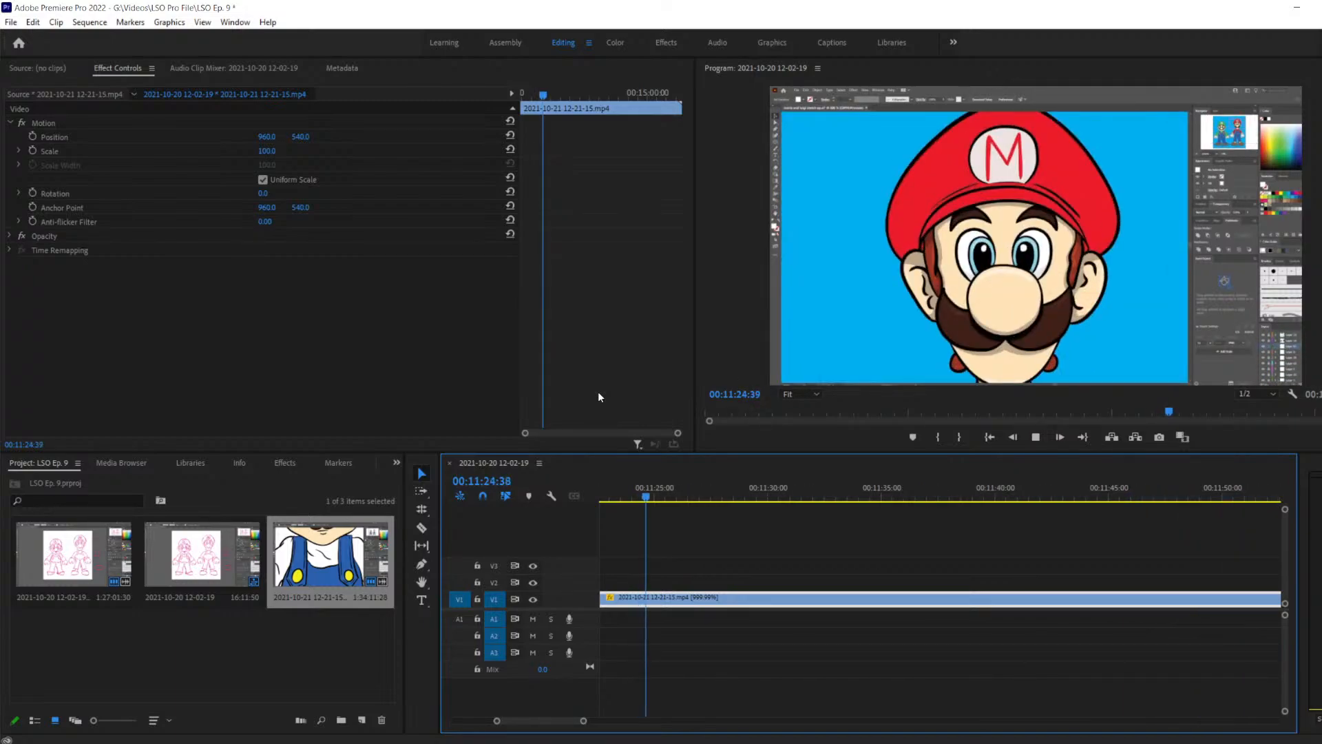
# Step through the frames around the zoom in on the red-capped character's face and split the V1 clip at 00:11:24:24
pyautogui.press('space')
pyautogui.press('Left')
pyautogui.press('Left')
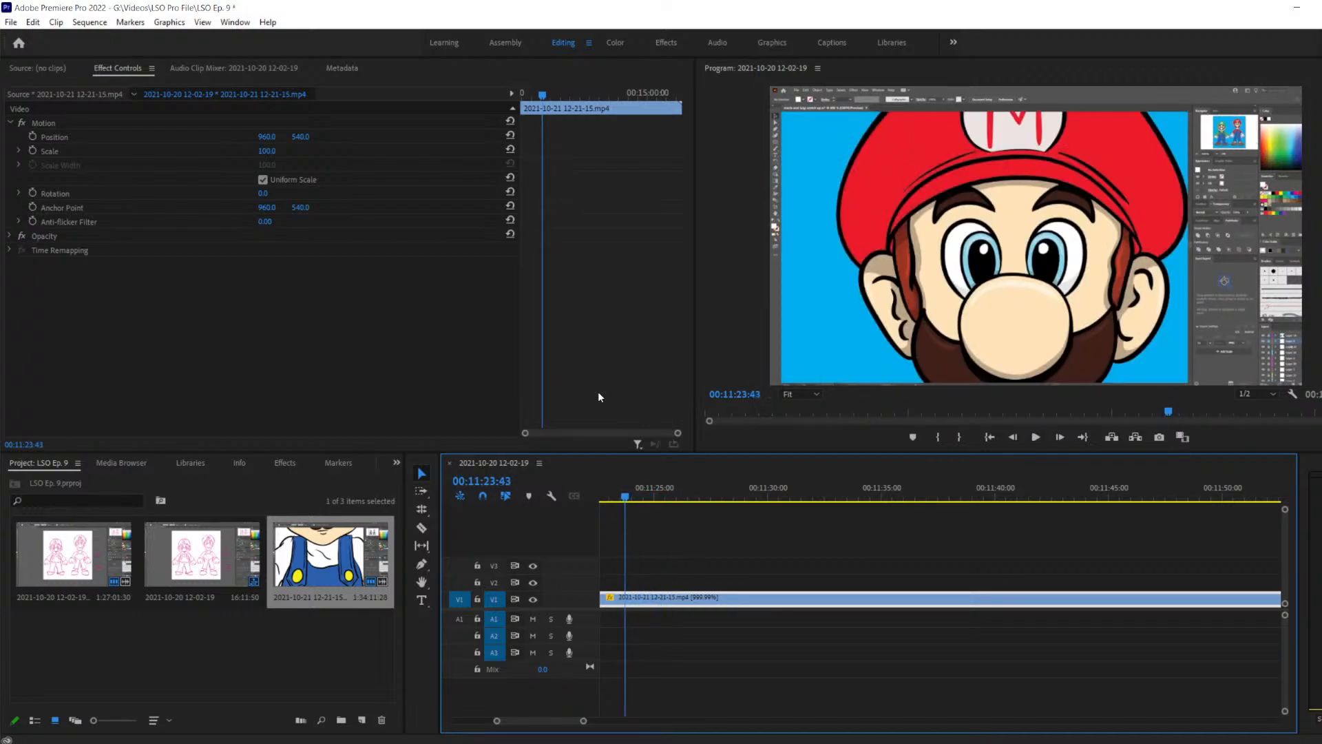
pyautogui.press('Right')
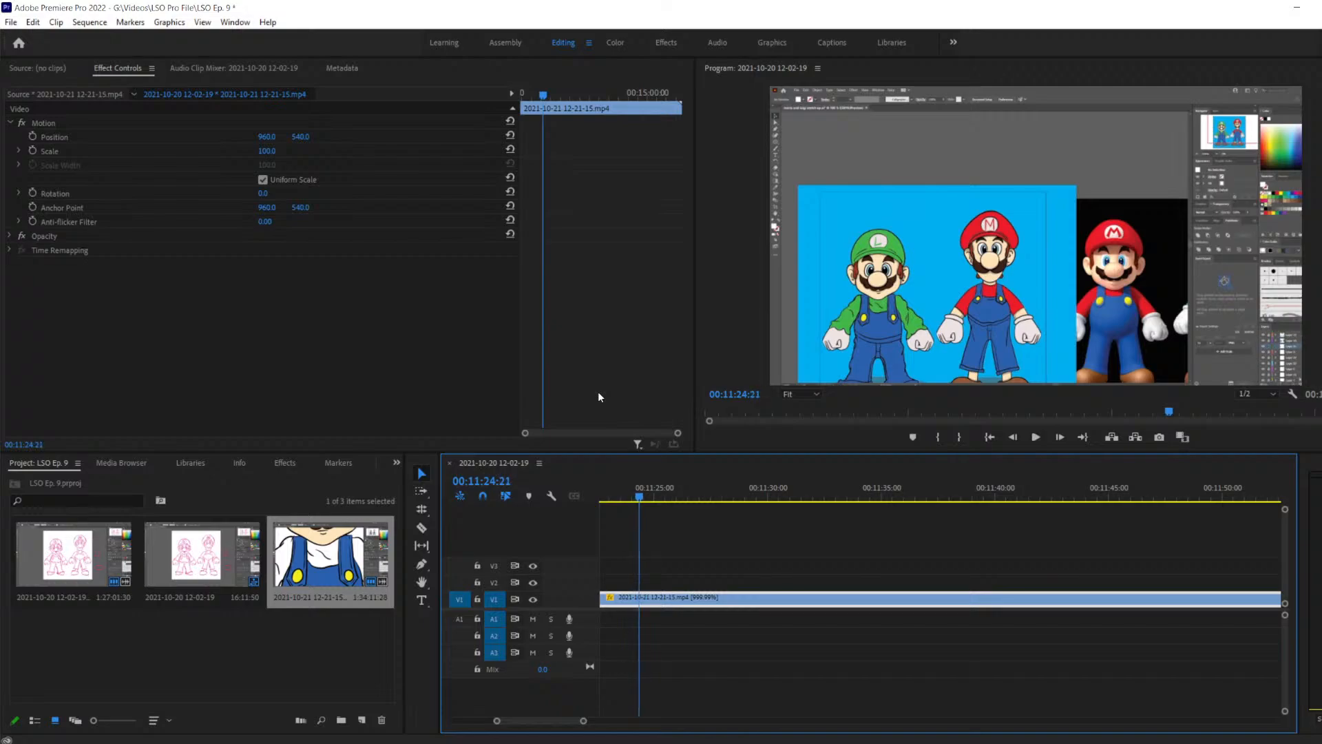
pyautogui.press('Right')
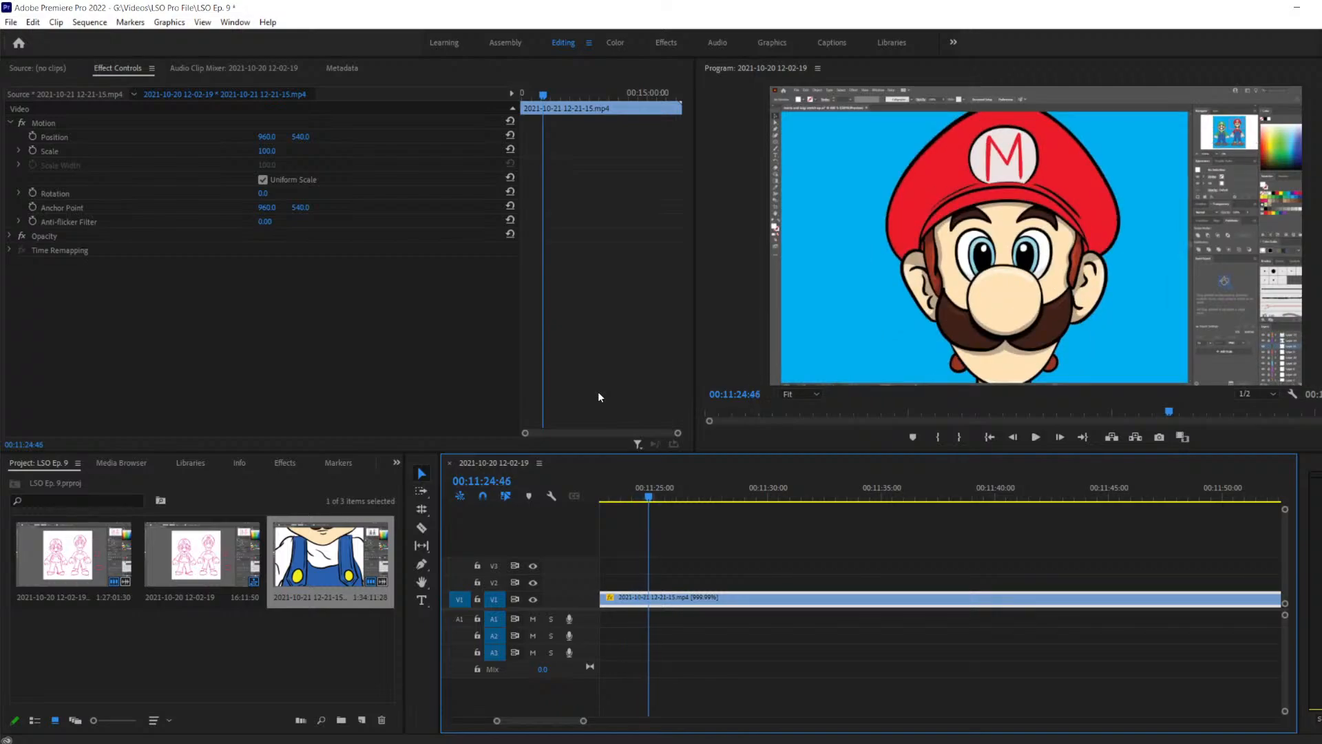
pyautogui.press('Left')
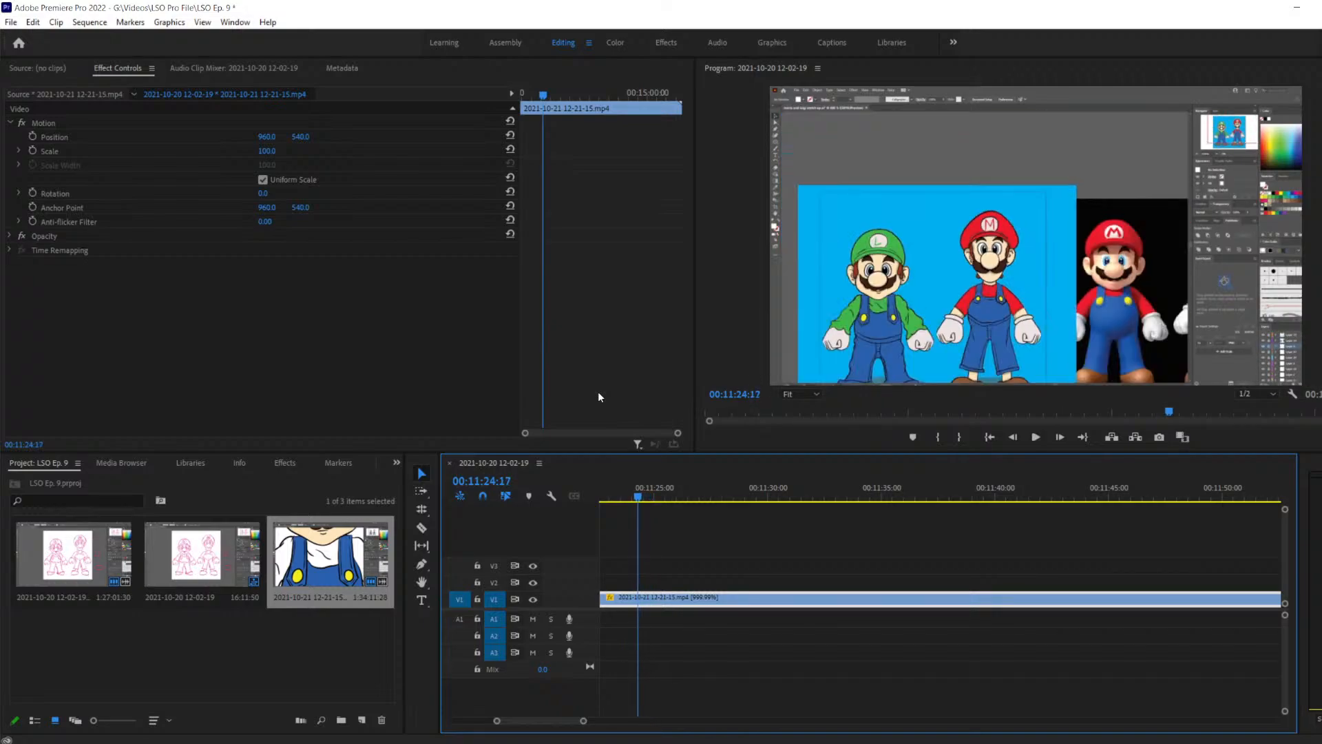
pyautogui.press('Right')
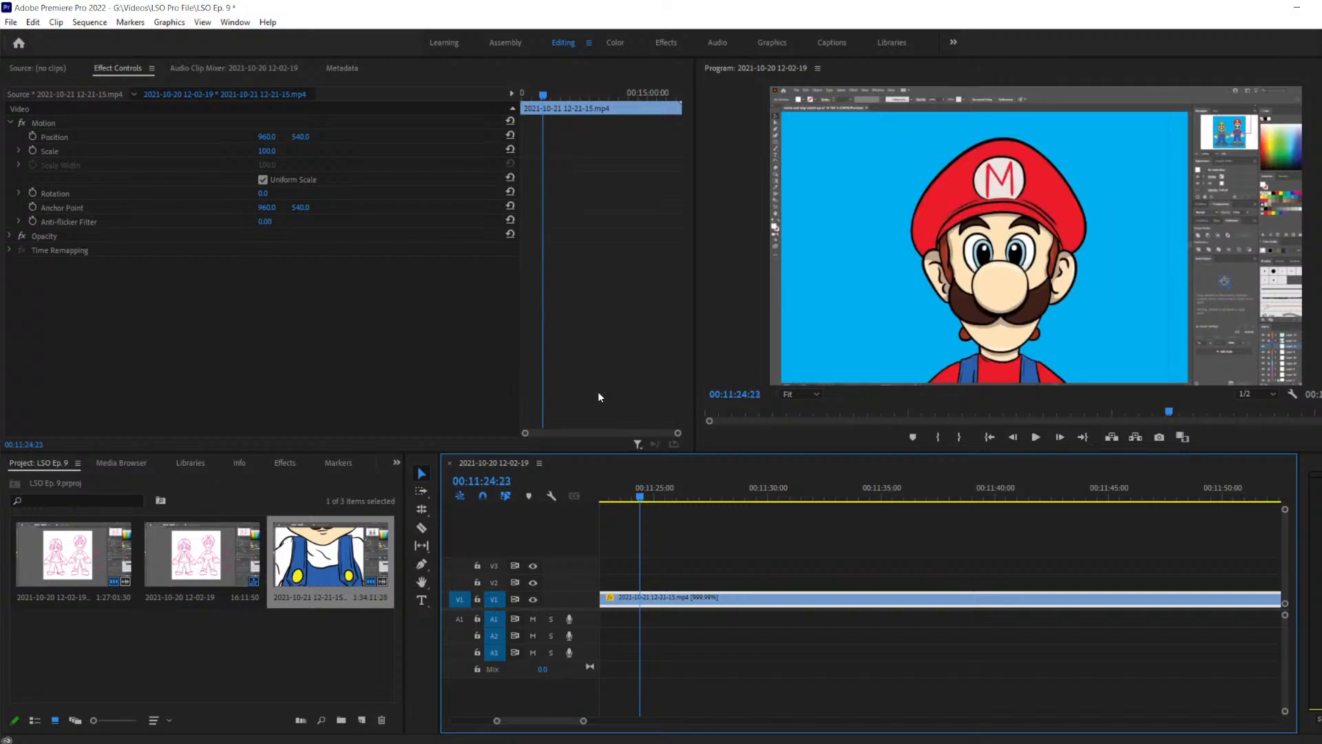
pyautogui.press('Left')
pyautogui.press('c')
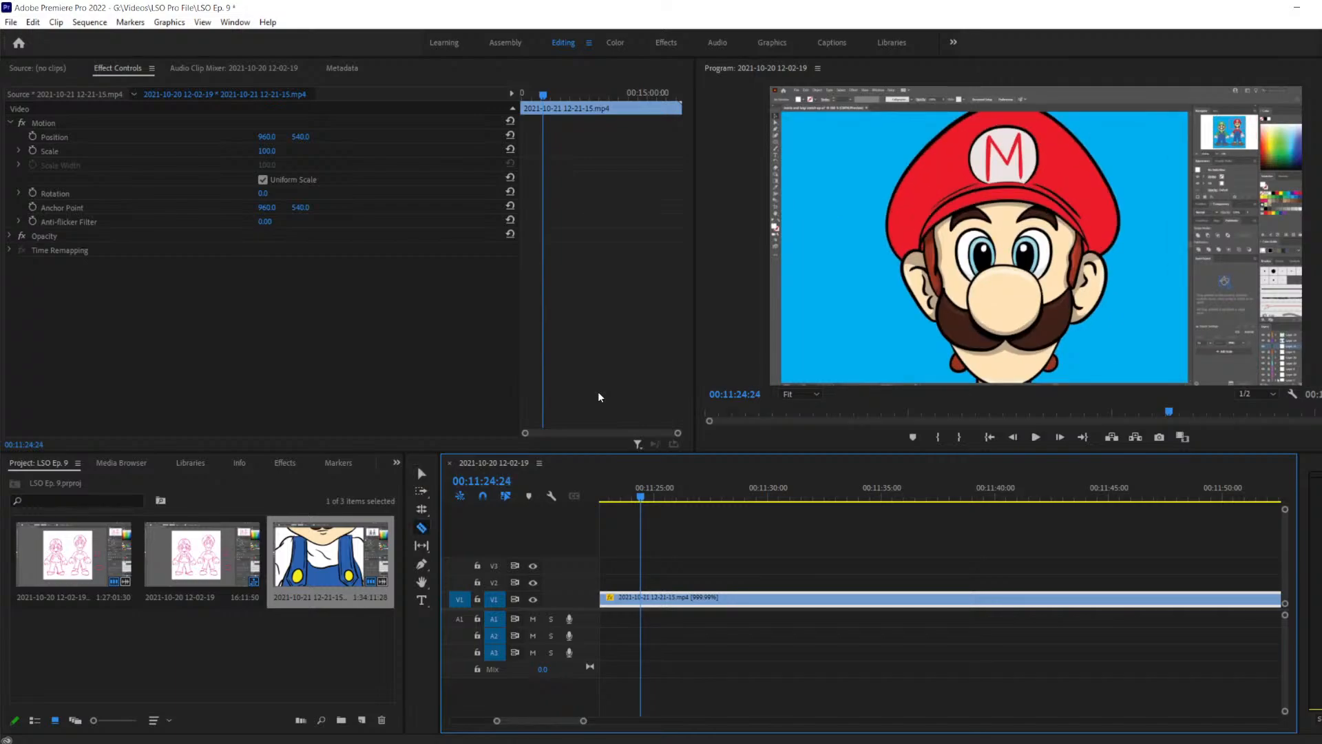
pyautogui.click(644, 596)
# Play on from the 00:11:24:24 cut and step through the frames around 00:11:29:39 to 00:11:29:56 to locate the end of the inactive section
pyautogui.press('space')
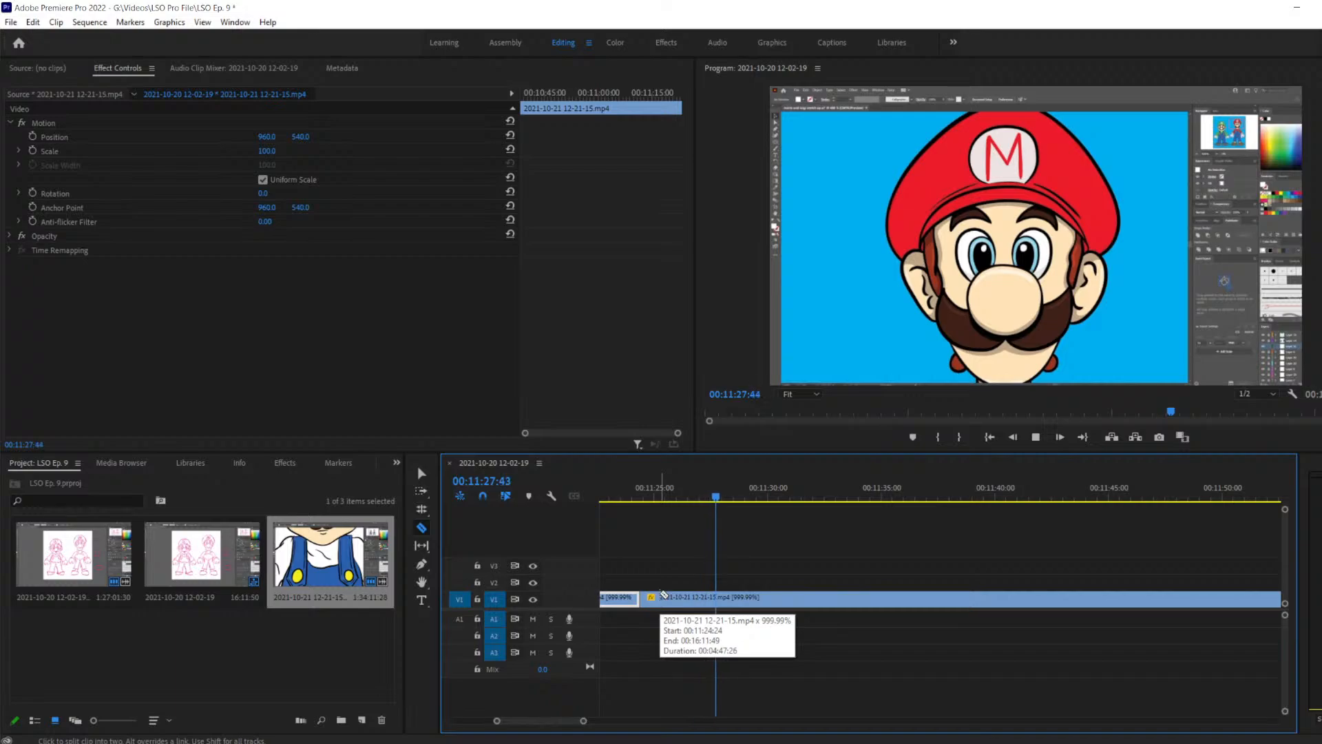
pyautogui.press('space')
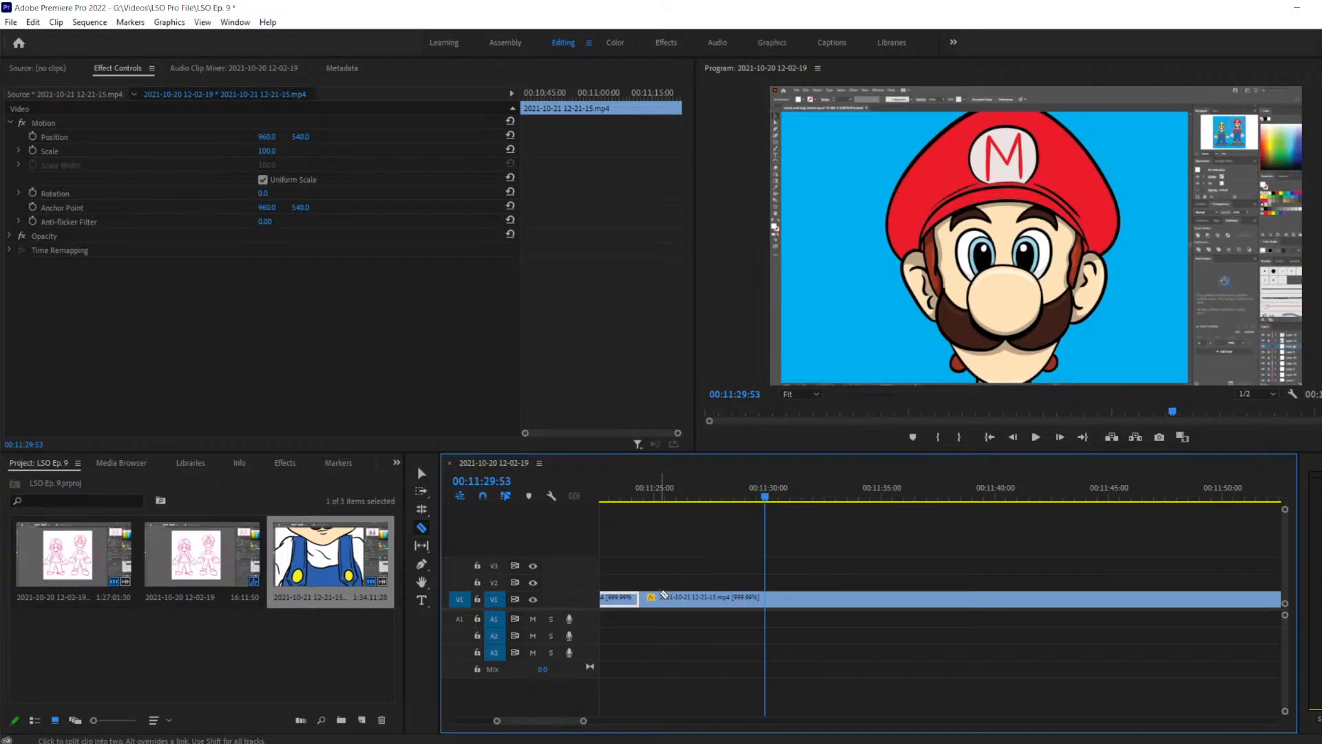
pyautogui.press('Left')
pyautogui.press('Left')
pyautogui.press('Left')
pyautogui.press('Left')
pyautogui.press('Left')
pyautogui.press('Left')
pyautogui.press('Left')
pyautogui.press('Left')
pyautogui.press('Left')
pyautogui.press('Left')
pyautogui.press('Left')
pyautogui.press('Left')
pyautogui.press('Left')
pyautogui.press('Left')
pyautogui.press('Left')
pyautogui.press('Left')
pyautogui.press('Left')
pyautogui.press('Left')
pyautogui.press('Left')
pyautogui.press('Right')
pyautogui.press('Right')
pyautogui.press('Right')
pyautogui.press('Right')
pyautogui.press('Right')
pyautogui.press('Right')
pyautogui.press('Right')
pyautogui.press('Right')
pyautogui.press('Right')
pyautogui.press('Right')
pyautogui.press('Right')
pyautogui.press('Right')
pyautogui.press('Right')
pyautogui.press('Right')
pyautogui.press('Right')
pyautogui.press('Right')
pyautogui.press('Right')
pyautogui.press('Right')
pyautogui.press('Right')
pyautogui.press('Right')
pyautogui.press('Left')
pyautogui.press('Left')
pyautogui.press('Left')
pyautogui.press('Left')
pyautogui.press('Left')
pyautogui.press('Left')
pyautogui.press('Left')
pyautogui.press('Left')
pyautogui.press('Left')
pyautogui.press('Left')
pyautogui.press('Left')
pyautogui.press('Left')
pyautogui.press('Left')
pyautogui.press('Left')
pyautogui.press('Left')
pyautogui.press('Left')
pyautogui.press('Left')
pyautogui.press('Left')
pyautogui.press('Left')
pyautogui.press('Left')
pyautogui.press('Left')
pyautogui.press('Left')
pyautogui.press('Left')
pyautogui.press('Left')
pyautogui.press('Left')
pyautogui.press('Left')
pyautogui.press('Left')
pyautogui.press('Left')
pyautogui.press('Left')
pyautogui.press('Right')
pyautogui.press('Right')
pyautogui.press('Right')
pyautogui.press('Right')
pyautogui.press('Right')
pyautogui.press('Right')
pyautogui.press('Right')
pyautogui.press('Right')
pyautogui.press('Right')
pyautogui.press('Right')
pyautogui.press('Right')
pyautogui.press('Right')
pyautogui.press('Right')
pyautogui.press('Right')
pyautogui.press('Right')
pyautogui.press('Left')
pyautogui.press('Left')
pyautogui.press('Left')
pyautogui.press('Left')
pyautogui.press('Left')
pyautogui.press('Left')
pyautogui.press('Left')
pyautogui.press('Left')
pyautogui.press('Left')
pyautogui.press('Left')
pyautogui.press('Left')
pyautogui.press('Left')
pyautogui.press('Left')
pyautogui.press('Left')
pyautogui.press('Left')
pyautogui.press('Left')
pyautogui.press('Left')
pyautogui.press('Left')
pyautogui.press('Left')
pyautogui.press('Left')
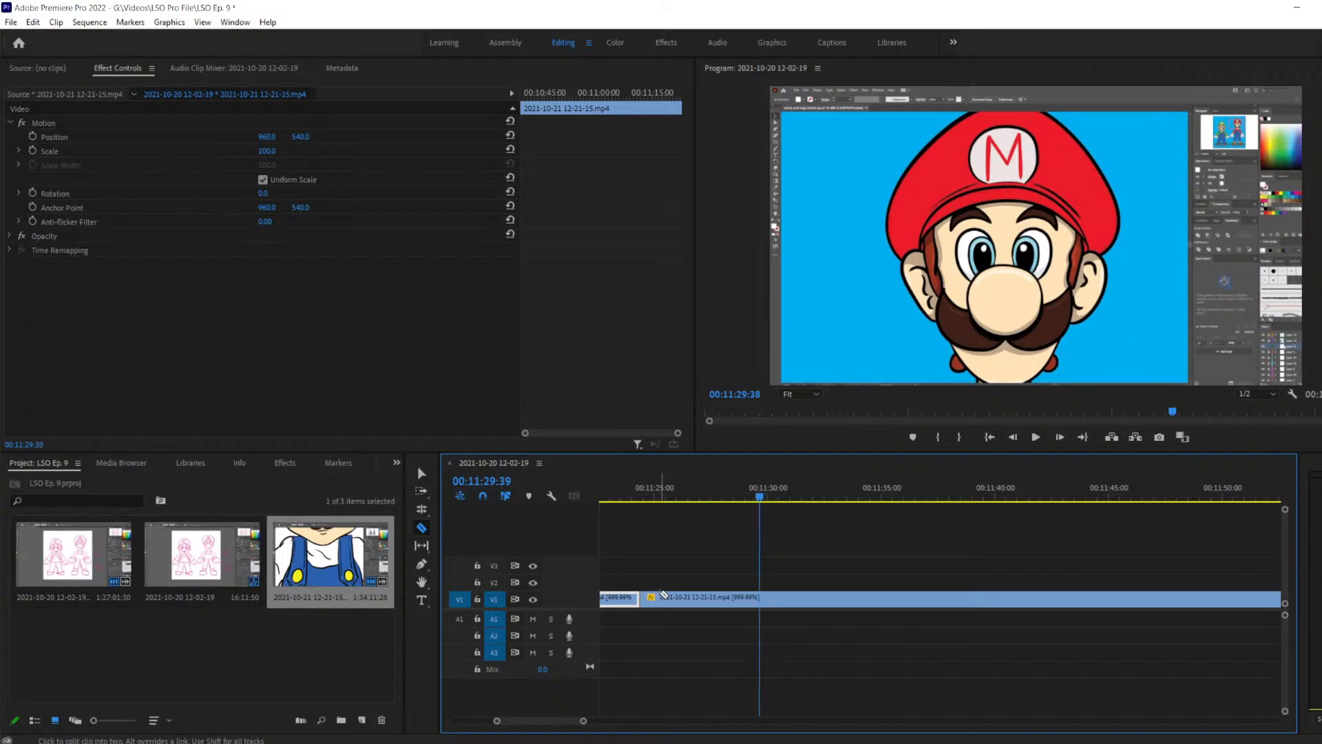
pyautogui.press('Right')
pyautogui.press('Right')
pyautogui.press('Right')
pyautogui.press('Right')
pyautogui.press('Right')
pyautogui.press('Right')
pyautogui.press('Right')
pyautogui.press('Right')
pyautogui.press('Right')
pyautogui.press('Right')
pyautogui.press('Right')
pyautogui.press('Right')
pyautogui.press('Right')
pyautogui.press('Right')
pyautogui.press('Right')
pyautogui.press('Right')
pyautogui.press('Right')
pyautogui.press('Right')
pyautogui.press('Right')
pyautogui.press('Right')
pyautogui.press('Right')
pyautogui.press('Right')
pyautogui.press('Right')
pyautogui.press('Right')
pyautogui.press('Right')
pyautogui.press('Right')
pyautogui.press('Right')
pyautogui.press('Right')
pyautogui.press('Right')
pyautogui.press('Right')
pyautogui.press('Right')
pyautogui.press('Right')
pyautogui.press('Right')
pyautogui.press('Right')
pyautogui.press('Right')
pyautogui.press('Right')
pyautogui.press('Right')
pyautogui.press('Right')
pyautogui.press('Right')
pyautogui.press('Right')
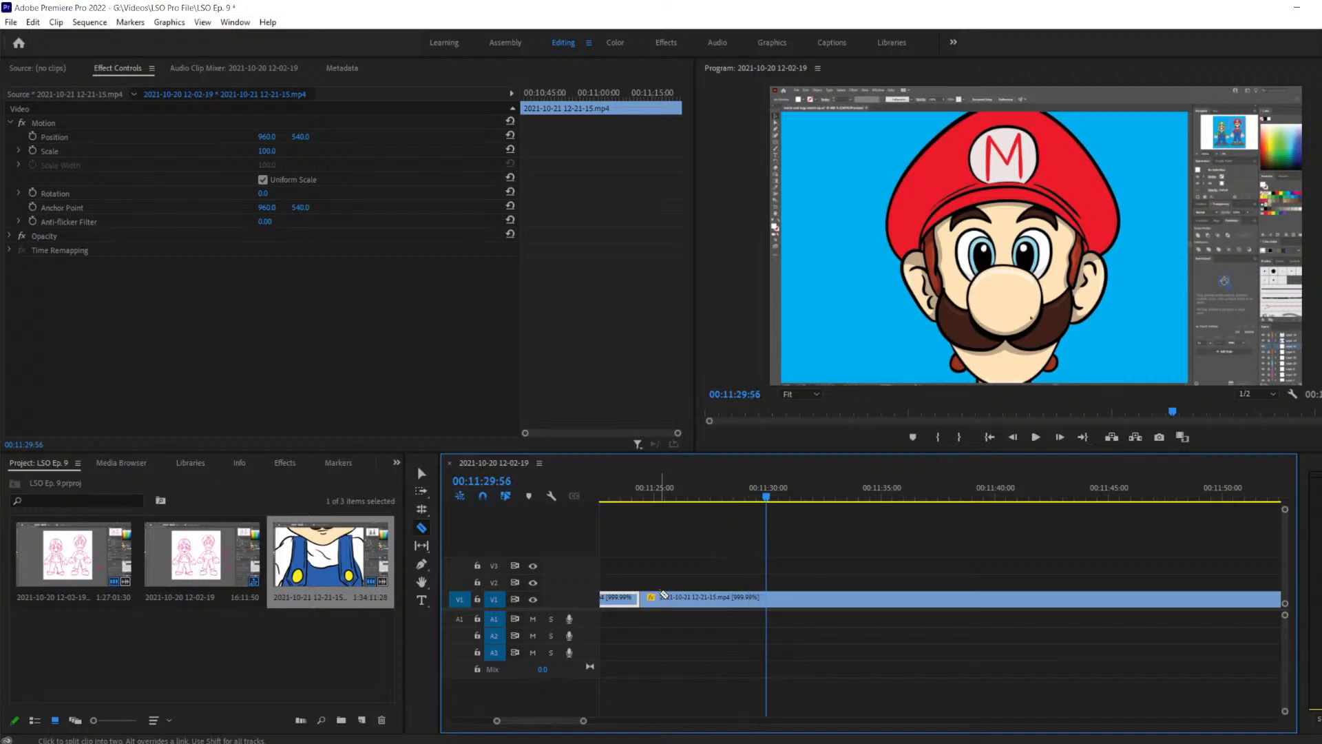
# Step back frame by frame from 00:11:29:56 to about 00:11:27:23, checking where drawing activity resumes after the 00:11:24:24 cut
pyautogui.press('Left')
pyautogui.press('Left')
pyautogui.press('Left')
pyautogui.press('Left')
pyautogui.press('Left')
pyautogui.press('Left')
pyautogui.press('Left')
pyautogui.press('Left')
pyautogui.press('Left')
pyautogui.press('Left')
pyautogui.press('Left')
pyautogui.press('Left')
pyautogui.press('Left')
pyautogui.press('Left')
pyautogui.press('Left')
pyautogui.press('Left')
pyautogui.press('Left')
pyautogui.press('Left')
pyautogui.press('Left')
pyautogui.press('Left')
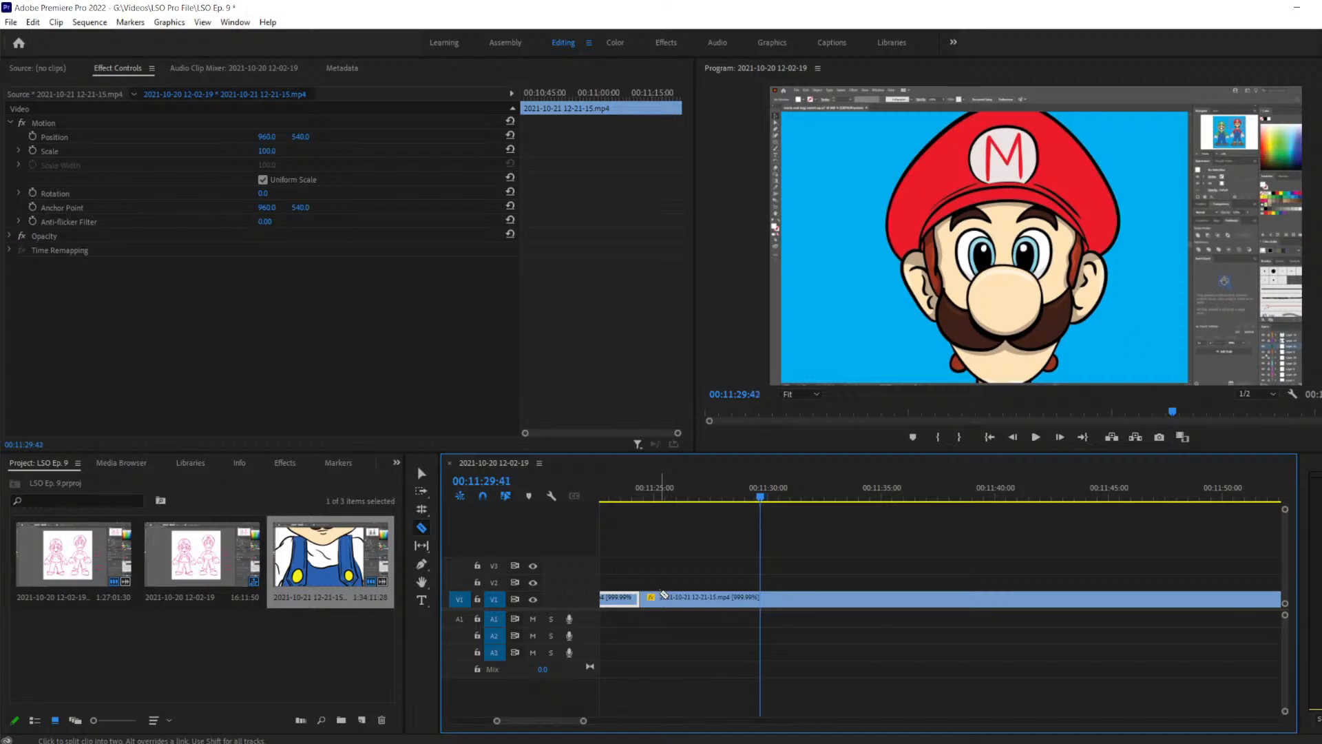
pyautogui.press('Left')
pyautogui.press('Left')
pyautogui.press('Left')
pyautogui.press('Left')
pyautogui.press('Left')
pyautogui.press('Left')
pyautogui.press('Left')
pyautogui.press('Left')
pyautogui.press('Left')
pyautogui.press('Left')
pyautogui.press('Left')
pyautogui.press('Left')
pyautogui.press('Left')
pyautogui.press('Left')
pyautogui.press('Left')
pyautogui.press('Left')
pyautogui.press('Left')
pyautogui.press('Left')
pyautogui.press('Left')
pyautogui.press('Left')
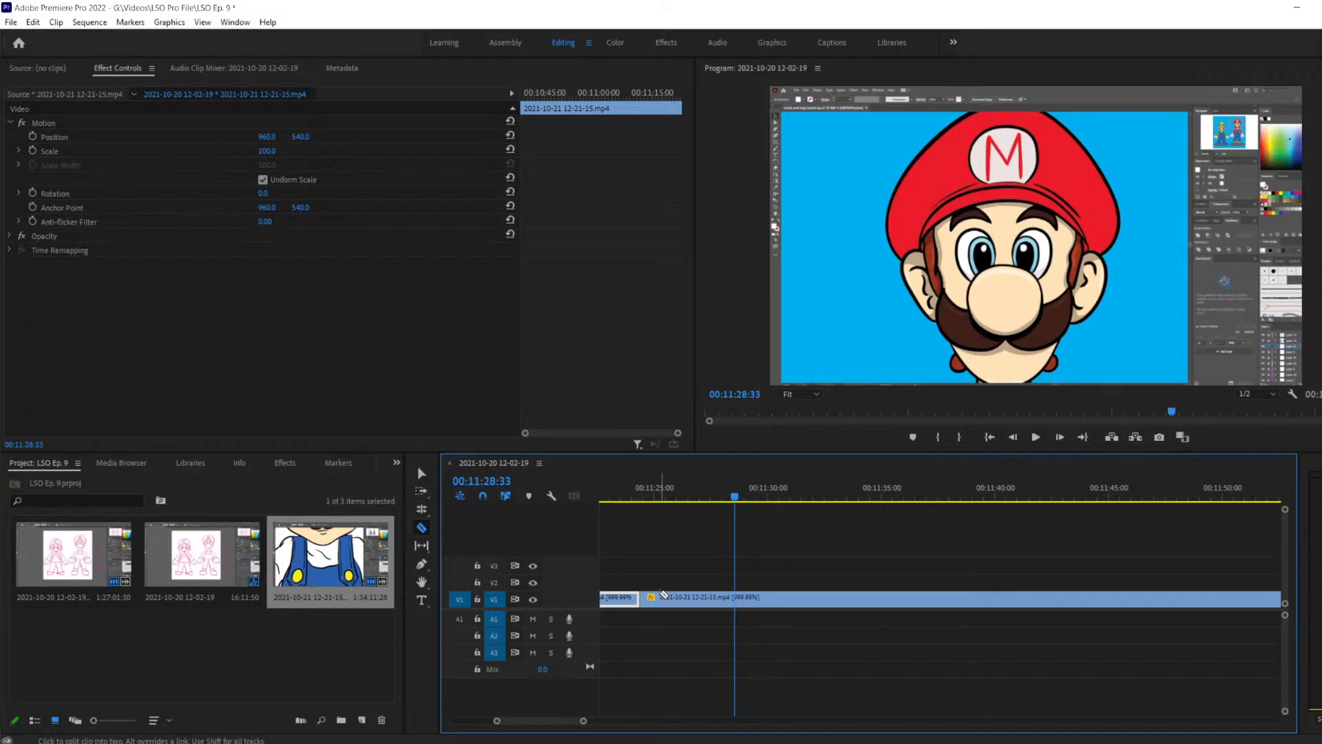
pyautogui.press('Left')
pyautogui.press('Left')
pyautogui.press('Left')
pyautogui.press('Left')
pyautogui.press('Left')
pyautogui.press('Left')
pyautogui.press('Left')
pyautogui.press('Left')
pyautogui.press('Left')
pyautogui.press('Left')
pyautogui.press('Left')
pyautogui.press('Left')
pyautogui.press('Left')
pyautogui.press('Left')
pyautogui.press('Left')
pyautogui.press('Left')
pyautogui.press('Left')
pyautogui.press('Left')
pyautogui.press('Left')
pyautogui.press('Left')
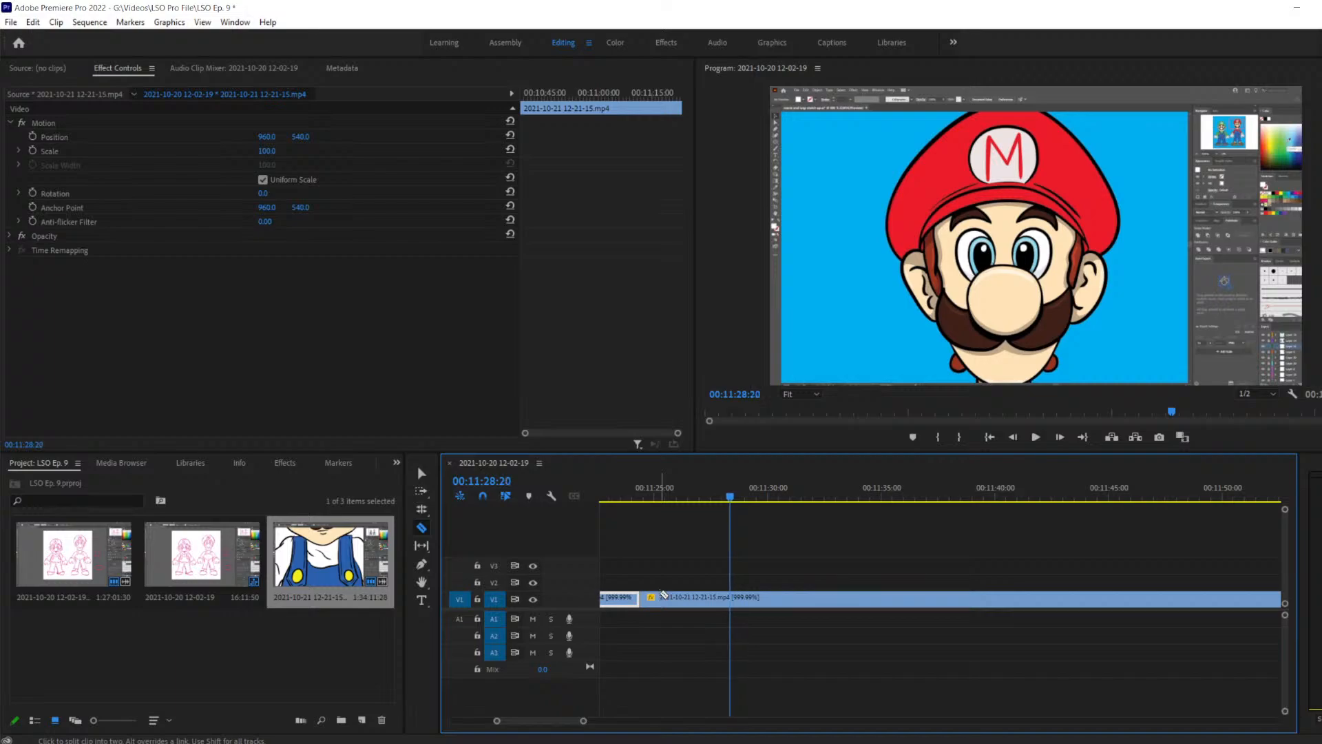
pyautogui.press('Left')
pyautogui.press('Left')
pyautogui.press('Left')
pyautogui.press('Left')
pyautogui.press('Left')
pyautogui.press('Left')
pyautogui.press('Left')
pyautogui.press('Left')
pyautogui.press('Left')
pyautogui.press('Left')
pyautogui.press('Left')
pyautogui.press('Left')
pyautogui.press('Left')
pyautogui.press('Left')
pyautogui.press('Left')
pyautogui.press('Left')
pyautogui.press('Left')
pyautogui.press('Left')
pyautogui.press('Left')
pyautogui.press('Left')
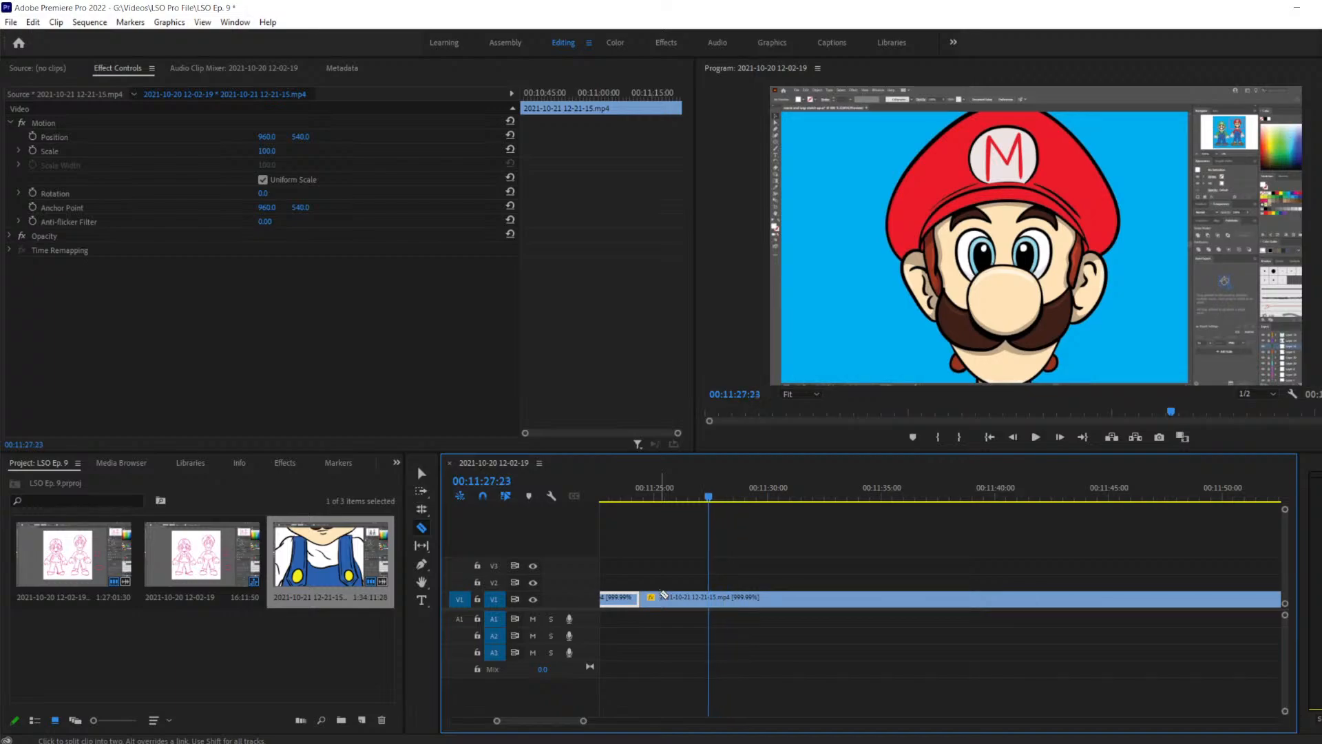
# Step through the frames from 00:11:27:23 to about 00:11:29:41 to locate the end of the inactive section
pyautogui.press('Right')
pyautogui.press('Right')
pyautogui.press('Right')
pyautogui.press('Right')
pyautogui.press('Right')
pyautogui.press('Right')
pyautogui.press('Right')
pyautogui.press('Right')
pyautogui.press('Right')
pyautogui.press('Right')
pyautogui.press('Right')
pyautogui.press('Right')
pyautogui.press('Right')
pyautogui.press('Right')
pyautogui.press('Right')
pyautogui.press('Right')
pyautogui.press('Right')
pyautogui.press('Right')
pyautogui.press('Right')
pyautogui.press('Right')
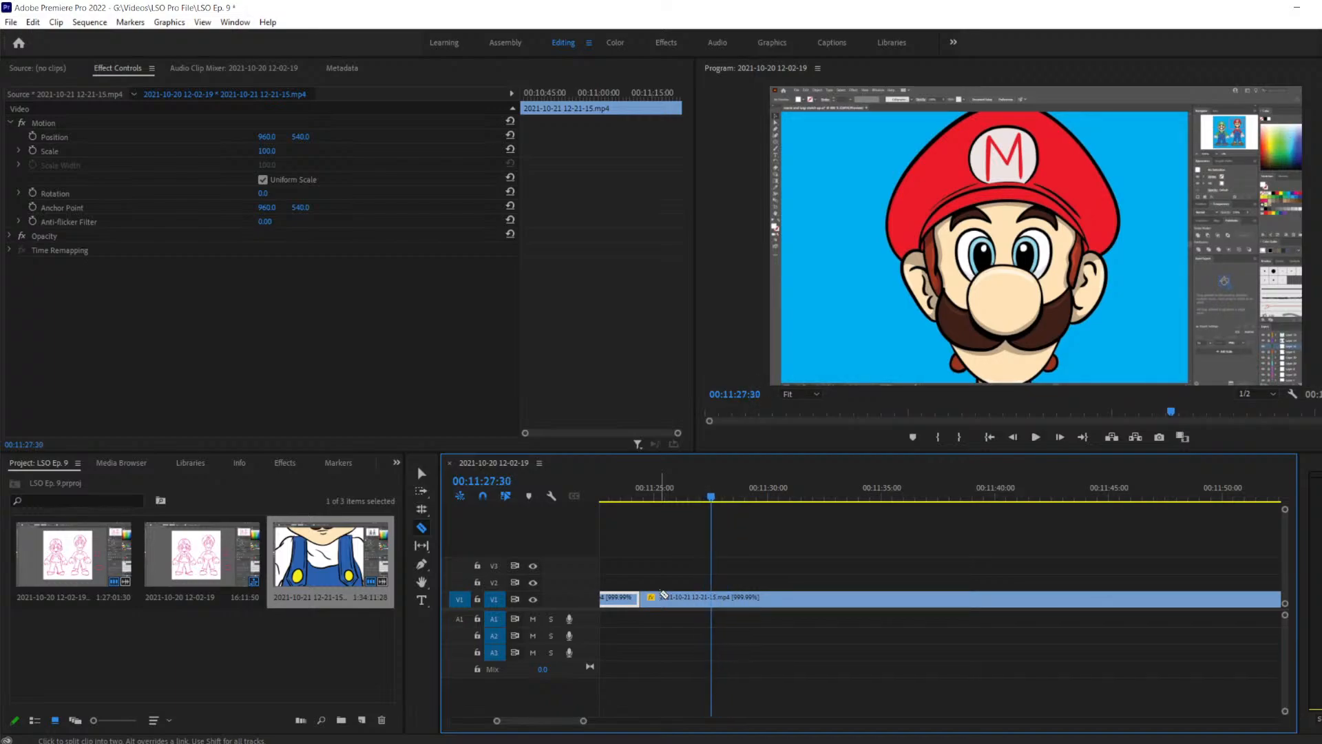
pyautogui.press('Right')
pyautogui.press('Right')
pyautogui.press('Right')
pyautogui.press('Right')
pyautogui.press('Right')
pyautogui.press('Right')
pyautogui.press('Right')
pyautogui.press('Right')
pyautogui.press('Right')
pyautogui.press('Right')
pyautogui.press('Right')
pyautogui.press('Right')
pyautogui.press('Right')
pyautogui.press('Right')
pyautogui.press('Right')
pyautogui.press('Right')
pyautogui.press('Right')
pyautogui.press('Right')
pyautogui.press('Right')
pyautogui.press('Right')
pyautogui.press('Right')
pyautogui.press('Right')
pyautogui.press('Right')
pyautogui.press('Right')
pyautogui.press('Right')
pyautogui.press('Right')
pyautogui.press('Right')
pyautogui.press('Right')
pyautogui.press('Right')
pyautogui.press('Right')
pyautogui.press('Right')
pyautogui.press('Right')
pyautogui.press('Right')
pyautogui.press('Right')
pyautogui.press('Right')
pyautogui.press('Right')
pyautogui.press('Right')
pyautogui.press('Right')
pyautogui.press('Right')
pyautogui.press('Right')
pyautogui.press('Right')
pyautogui.press('Right')
pyautogui.press('Right')
pyautogui.press('Right')
pyautogui.press('Right')
pyautogui.press('Right')
pyautogui.press('Right')
pyautogui.press('Right')
pyautogui.press('Right')
pyautogui.press('Right')
pyautogui.press('Right')
pyautogui.press('Right')
pyautogui.press('Right')
pyautogui.press('Right')
pyautogui.press('Right')
pyautogui.press('Right')
pyautogui.press('Right')
pyautogui.press('Right')
pyautogui.press('Left')
pyautogui.press('Left')
pyautogui.press('Left')
pyautogui.press('Left')
pyautogui.press('Left')
pyautogui.press('Left')
pyautogui.press('Left')
pyautogui.press('Left')
pyautogui.press('Left')
pyautogui.press('Left')
pyautogui.press('Left')
pyautogui.press('Left')
pyautogui.press('Left')
pyautogui.press('Left')
pyautogui.press('Left')
pyautogui.press('Left')
pyautogui.press('Left')
pyautogui.press('Left')
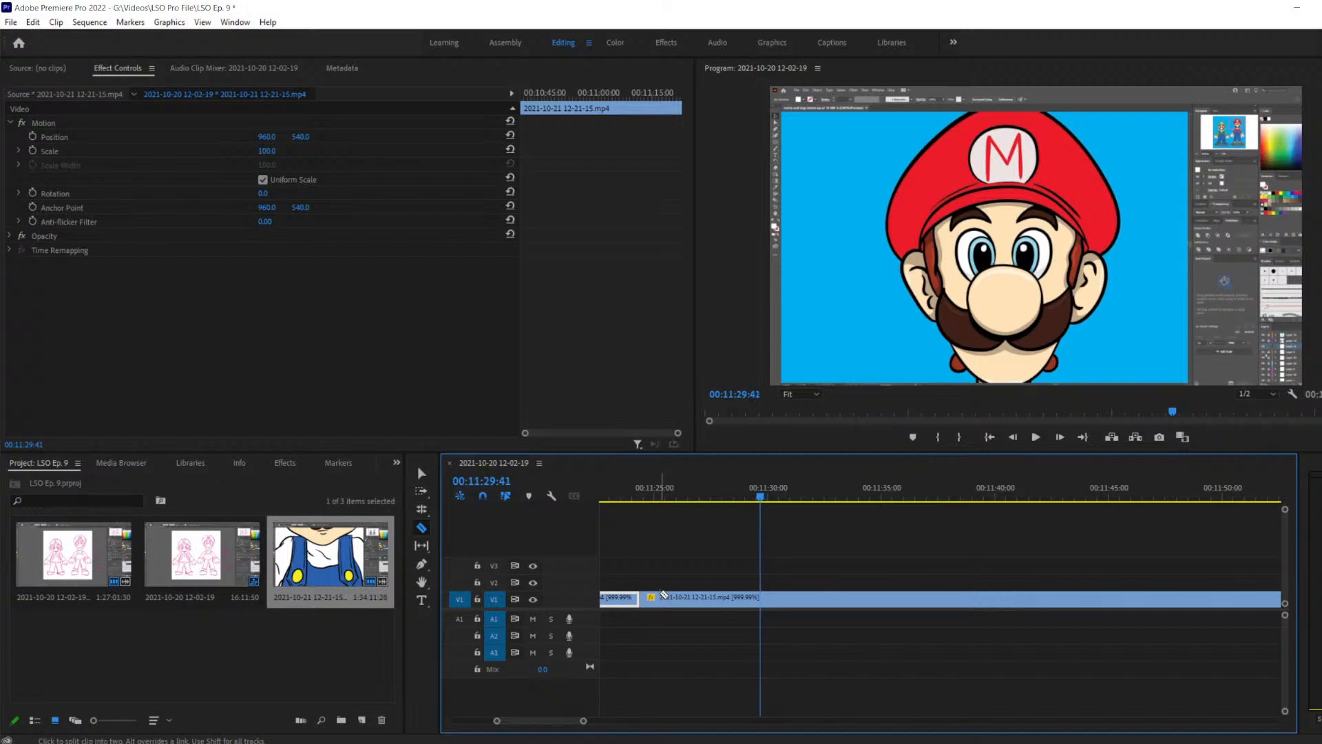
# Cut the inactive V1 section between 00:11:24:24 and 00:11:29:43 out of the sequence and close the gap
pyautogui.press('Right')
pyautogui.press('Right')
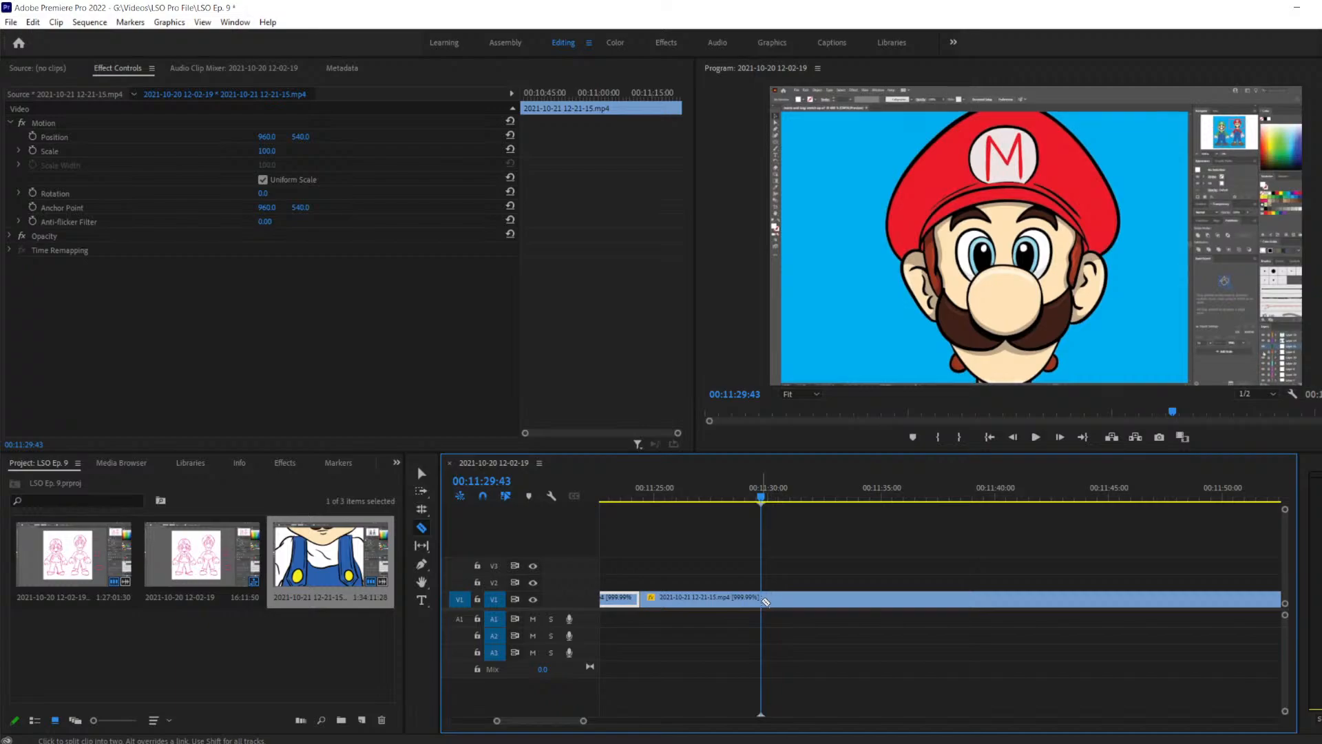
pyautogui.press('v')
pyautogui.click(689, 599)
pyautogui.press('Delete')
pyautogui.moveTo(895, 598); pyautogui.dragTo(776, 598)
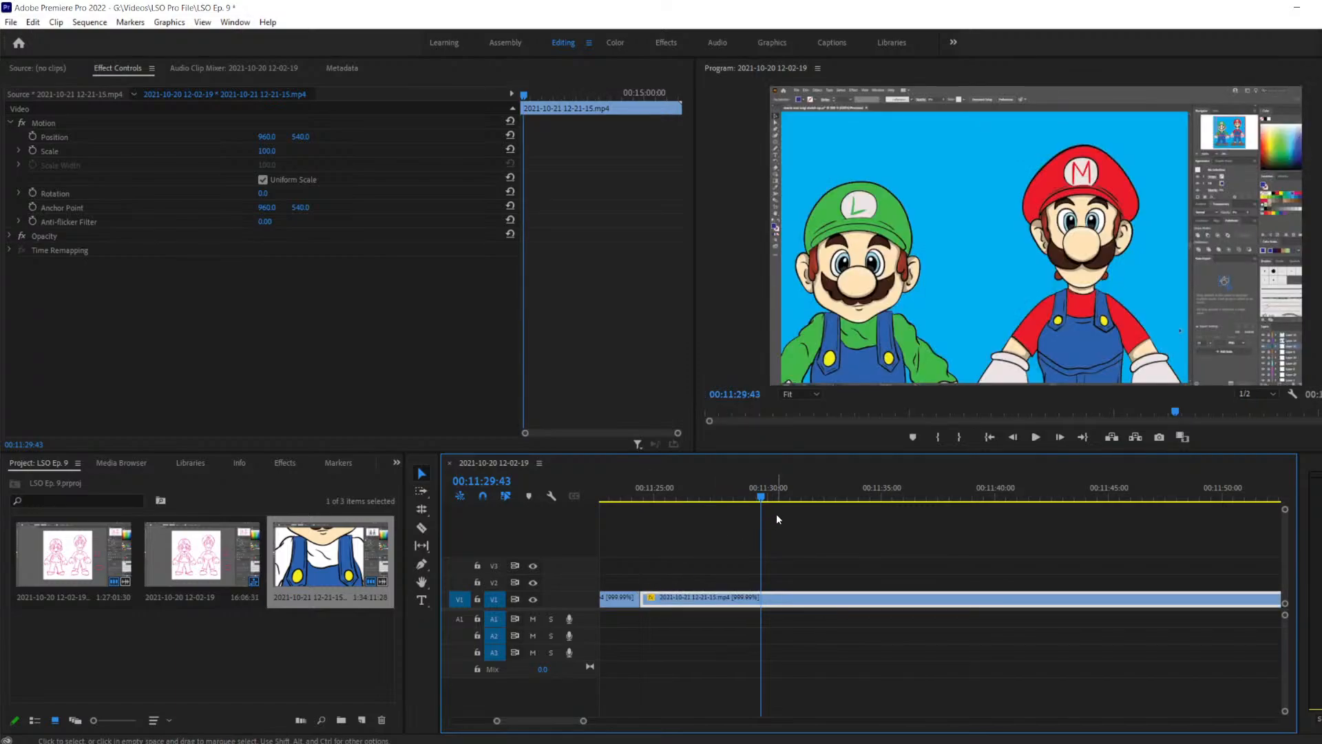
# Review the join from 00:11:23:43 and play on to about 00:12:25:29, looking for the next inactive section
pyautogui.moveTo(761, 497); pyautogui.dragTo(623, 502)
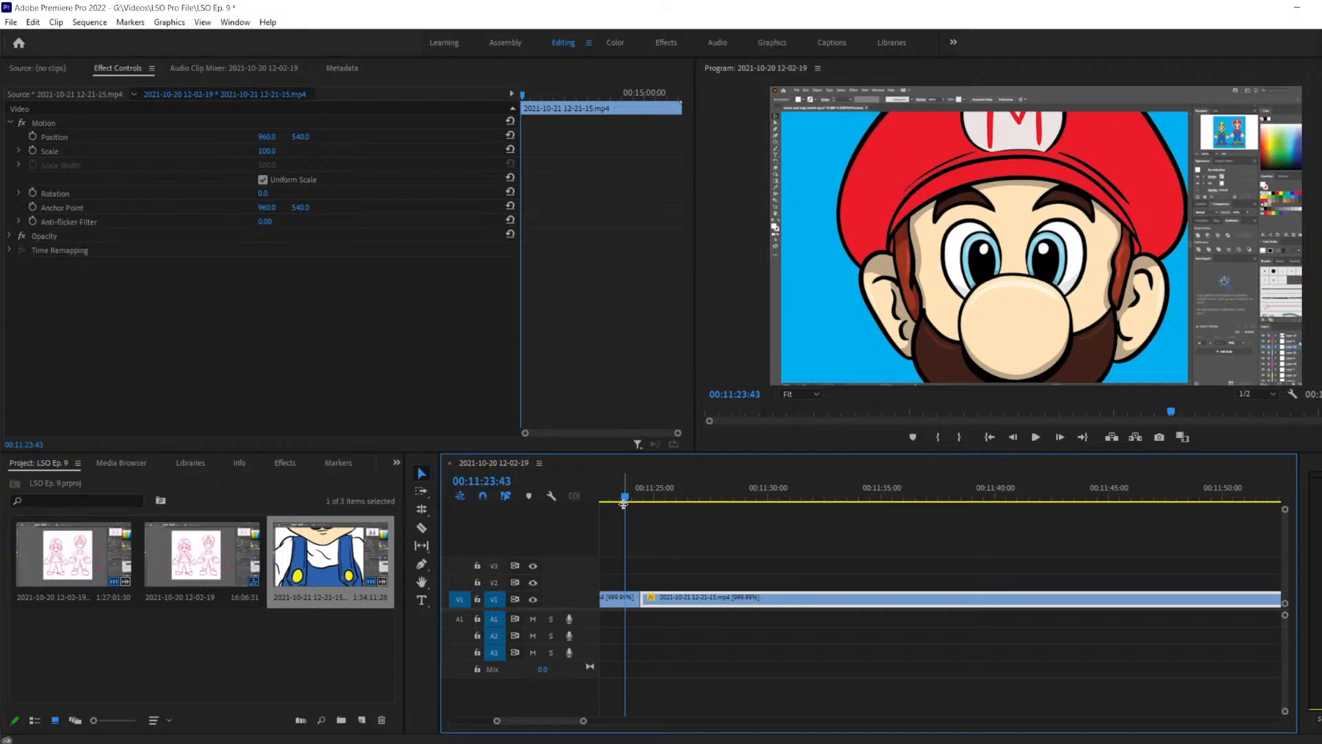
pyautogui.press('space')
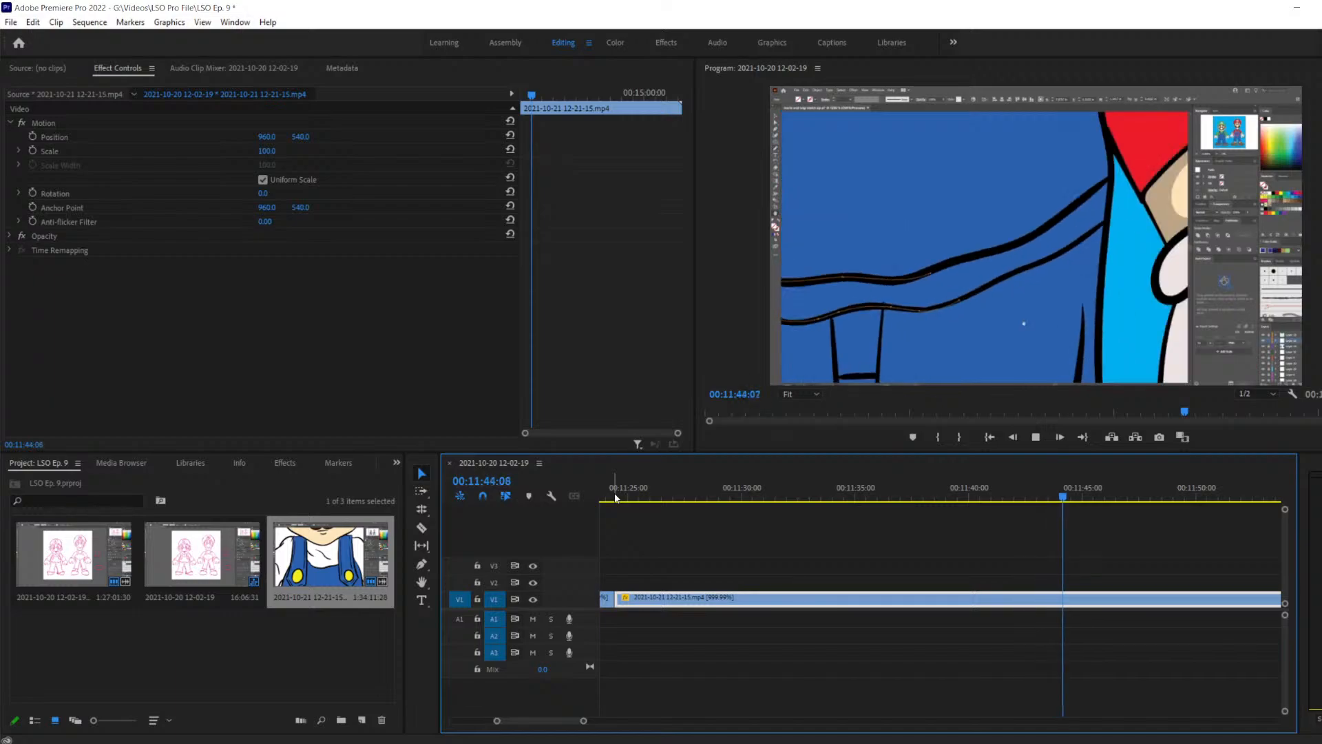
pyautogui.press('space')
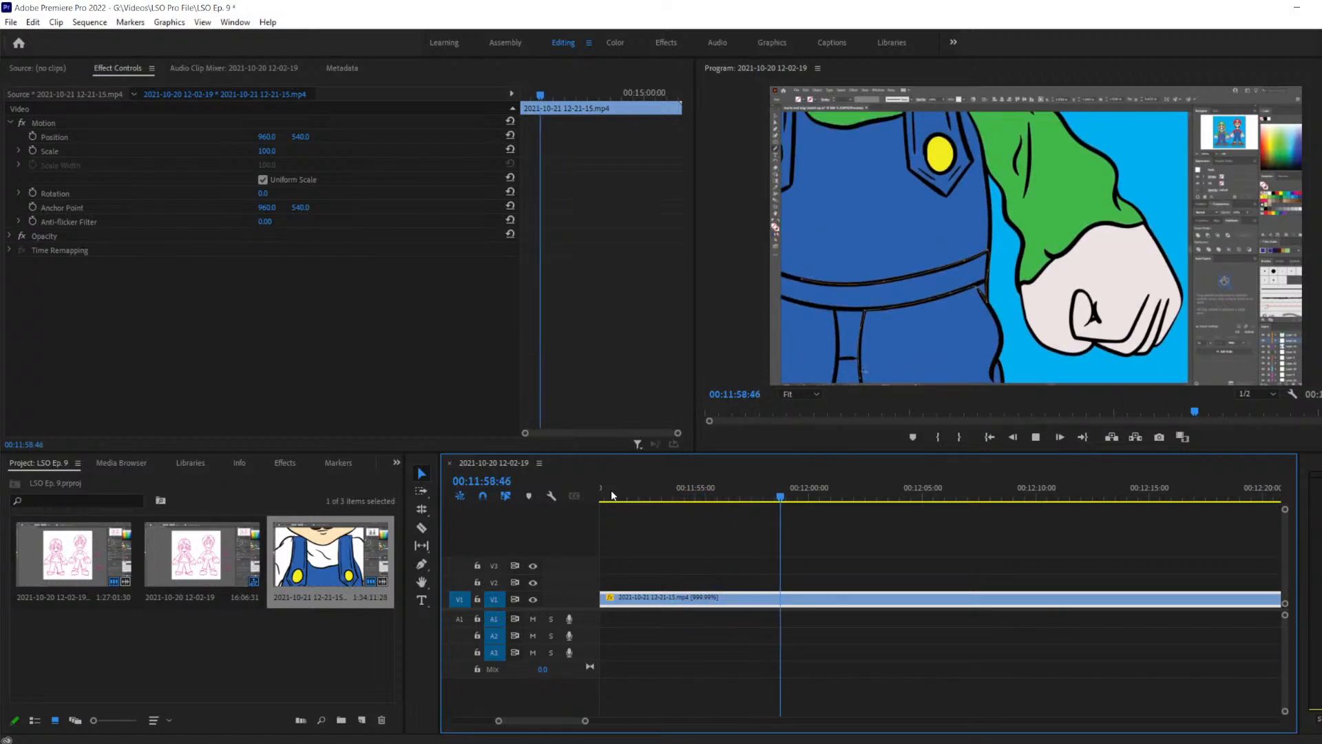
pyautogui.press('space')
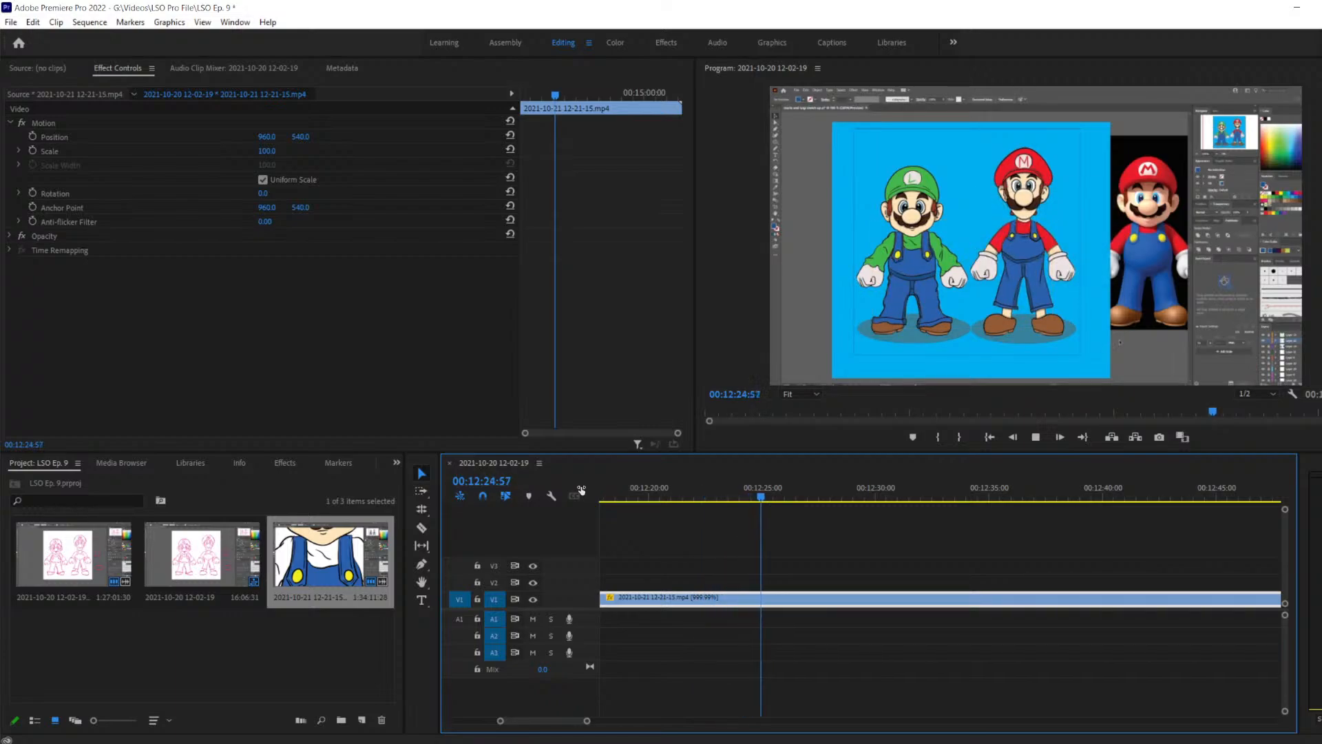
pyautogui.press('space')
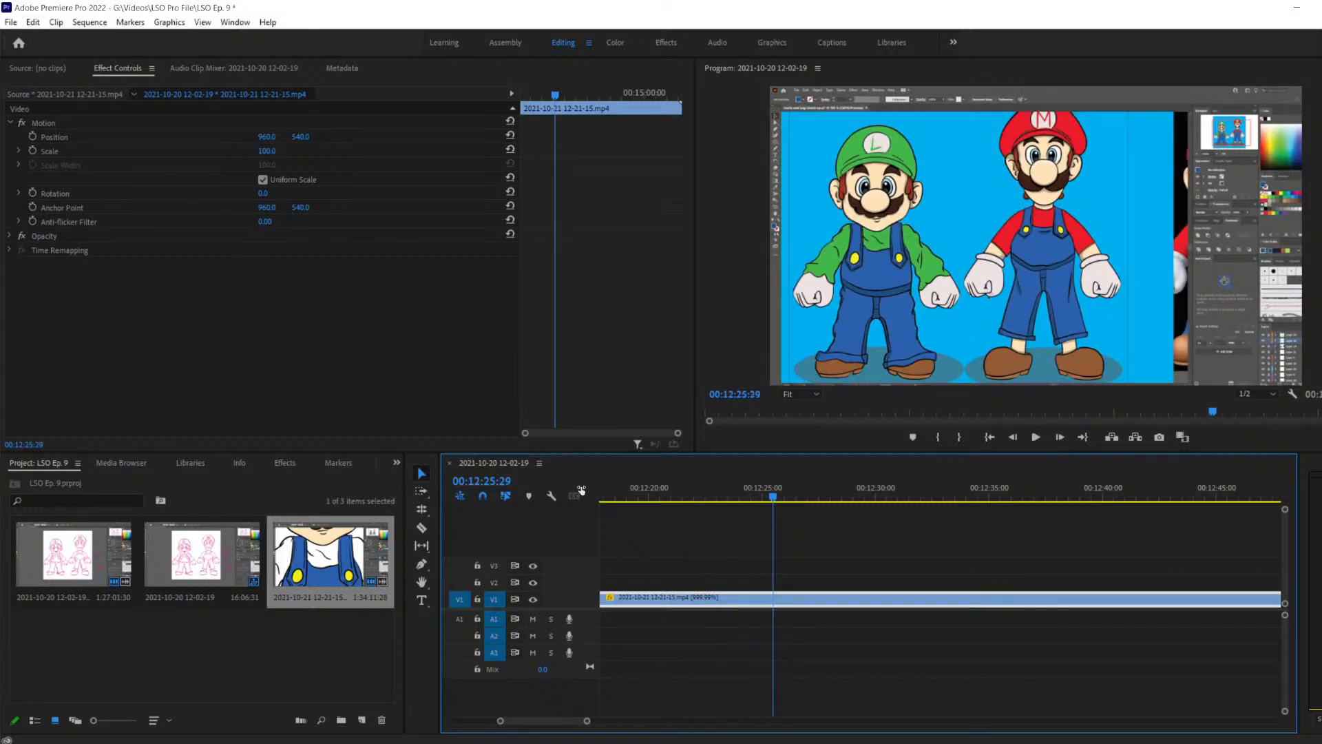
# Go back to the start of the inactive full-character view and split the V1 clip at 00:12:23:13
pyautogui.press('Left')
pyautogui.press('Left')
pyautogui.press('Left')
pyautogui.press('Right')
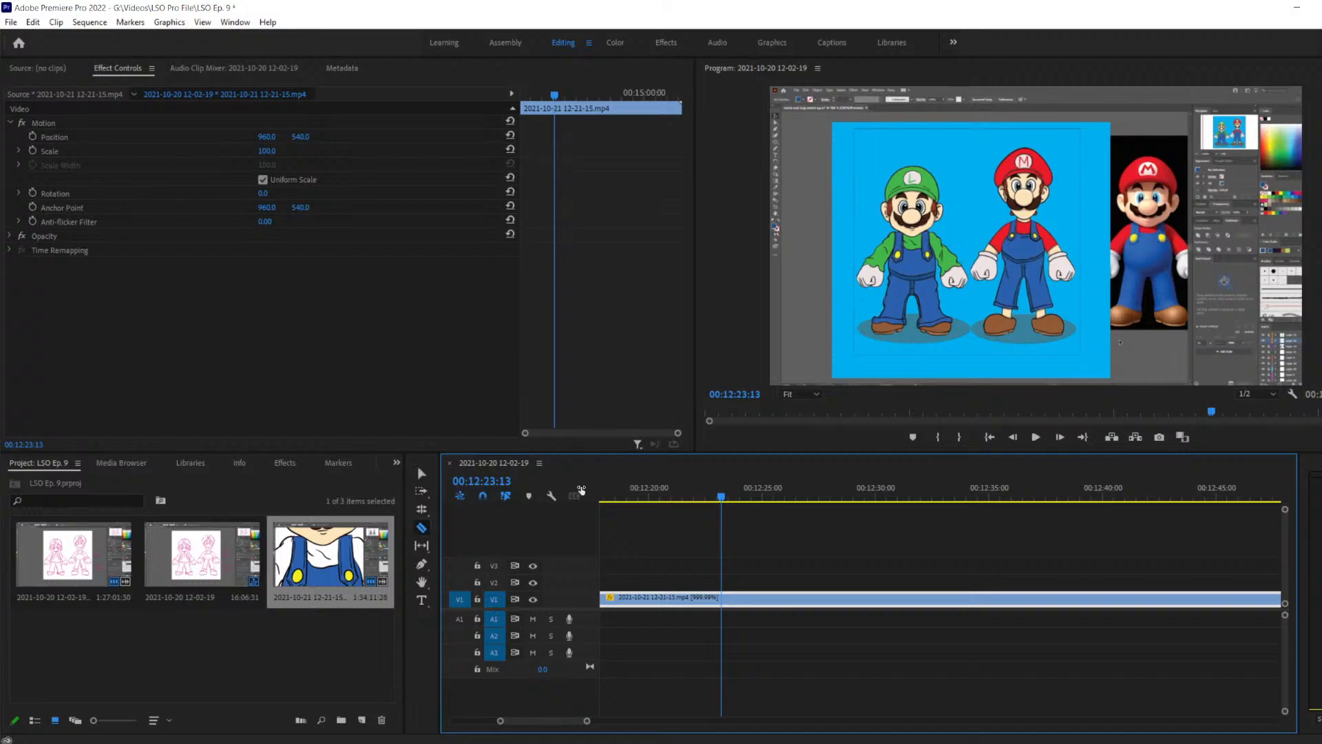
pyautogui.click(722, 599)
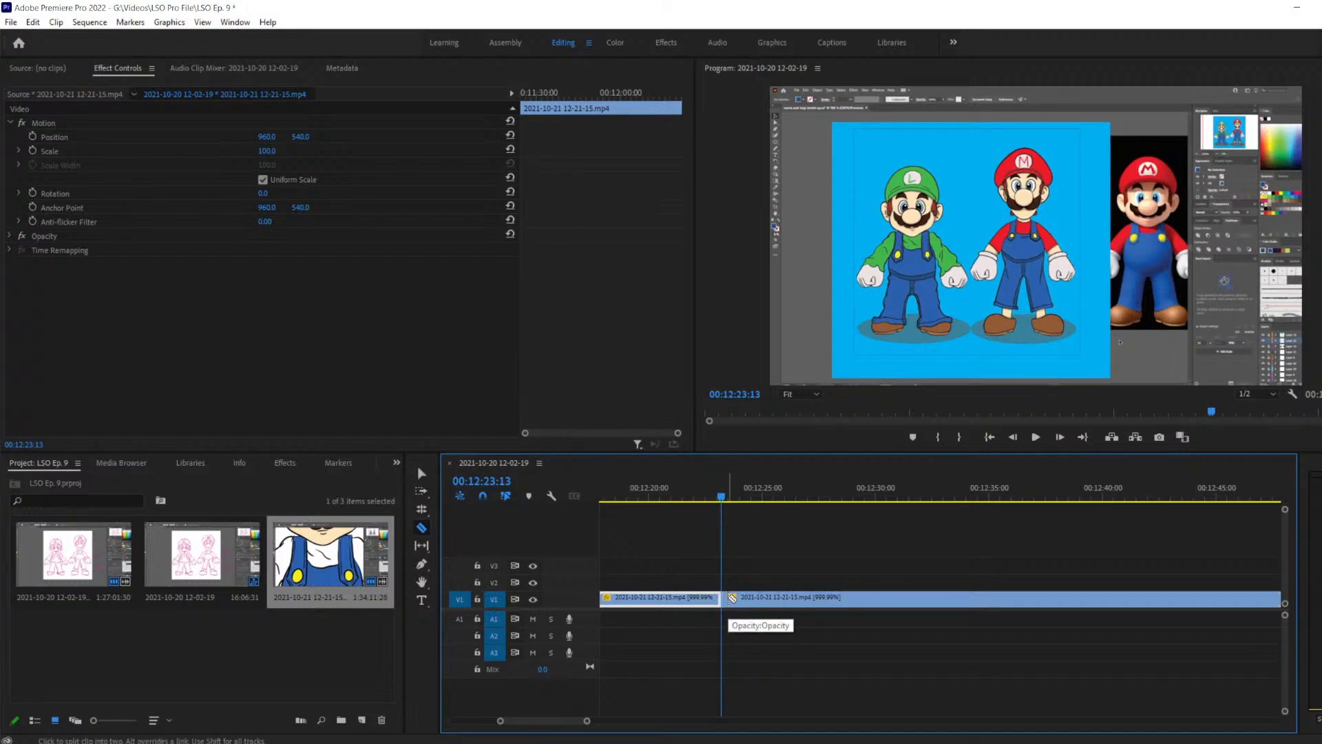
# Play on from the 00:12:23:13 cut to about 00:12:26:13 and step back to 00:12:25:14 to locate the end of the inactive section
pyautogui.press('space')
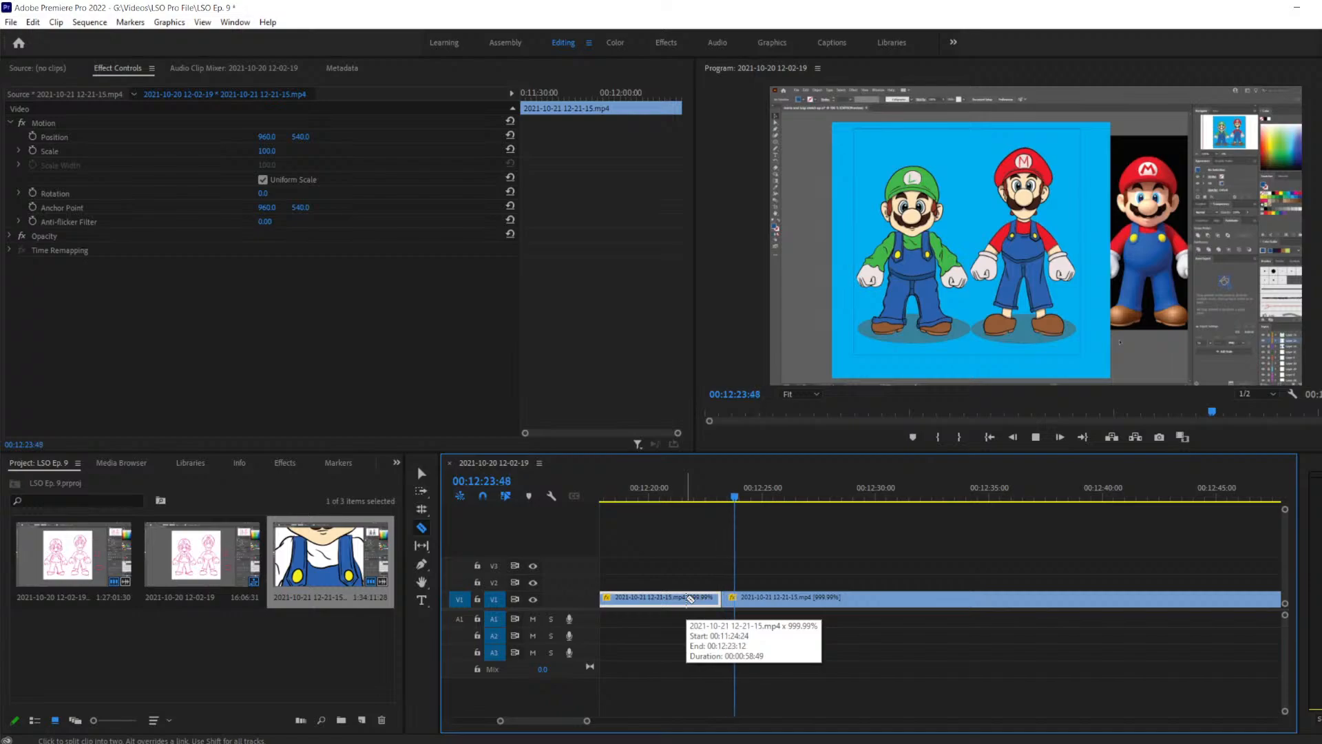
pyautogui.press('space')
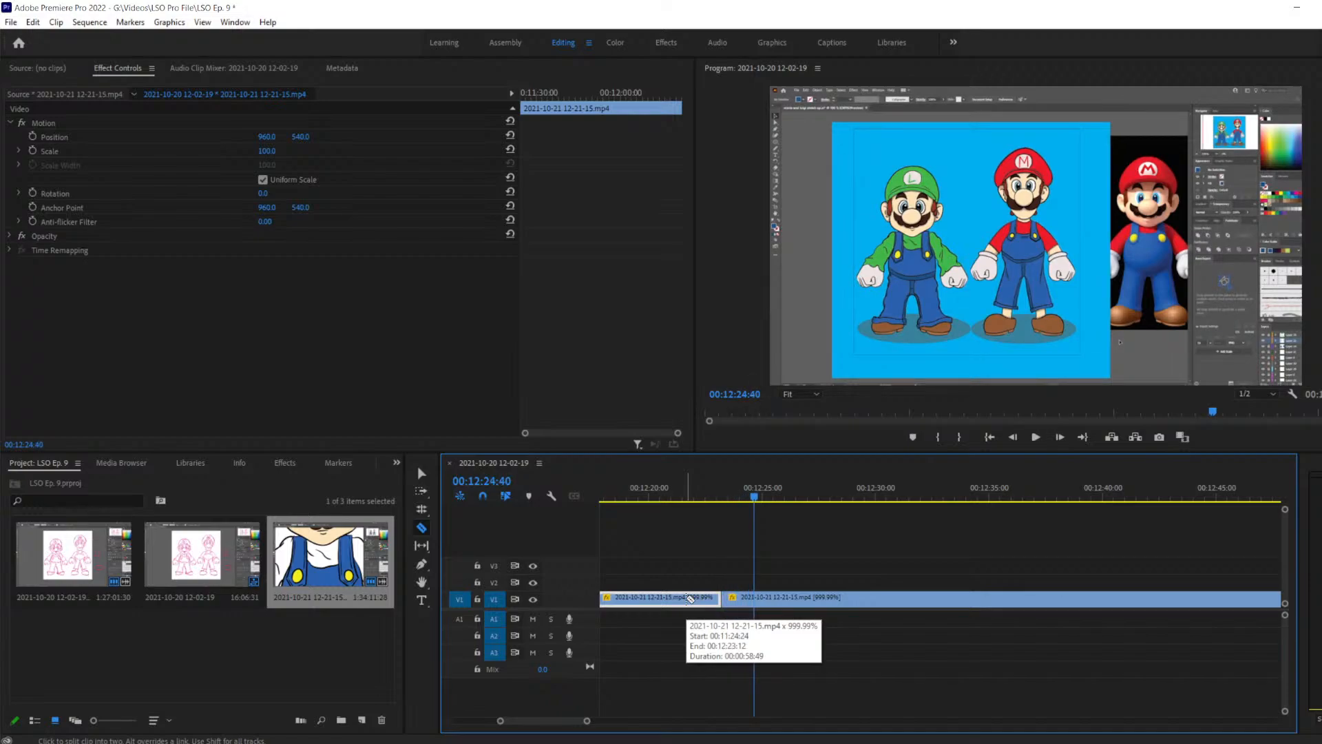
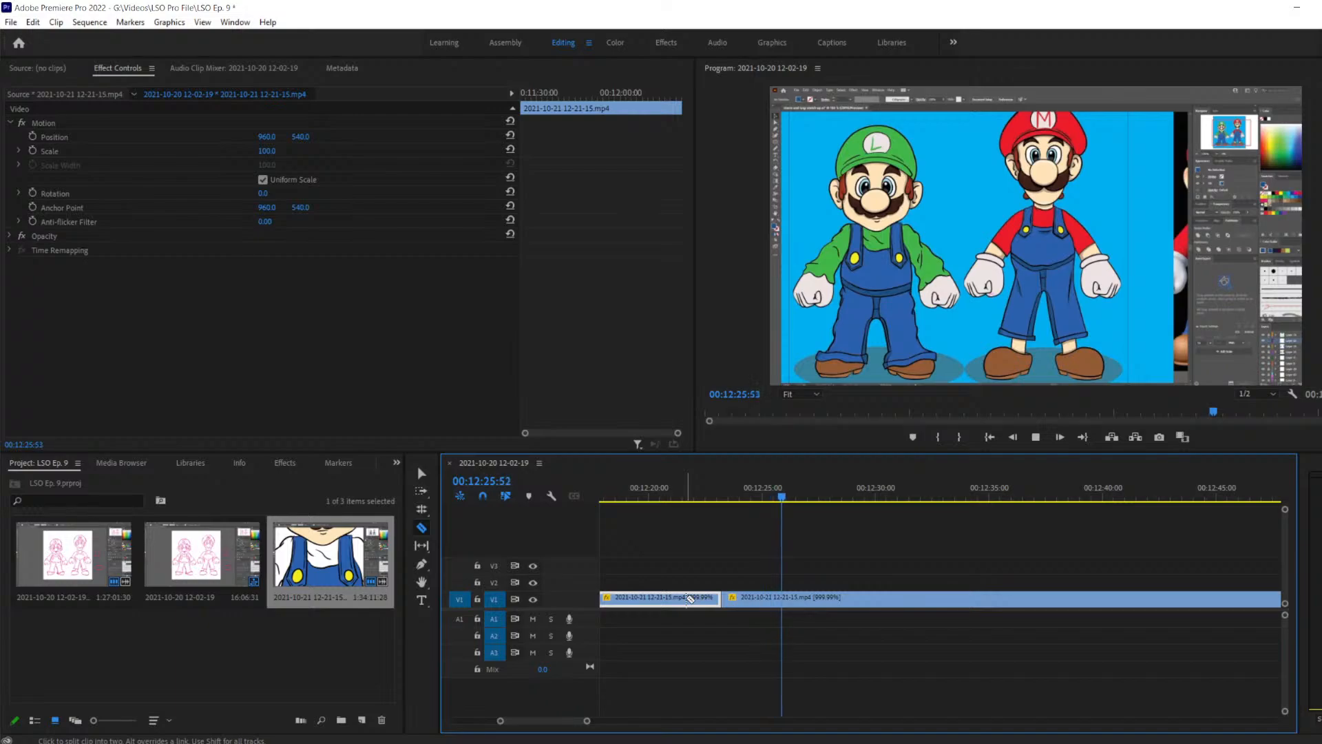
pyautogui.press('space')
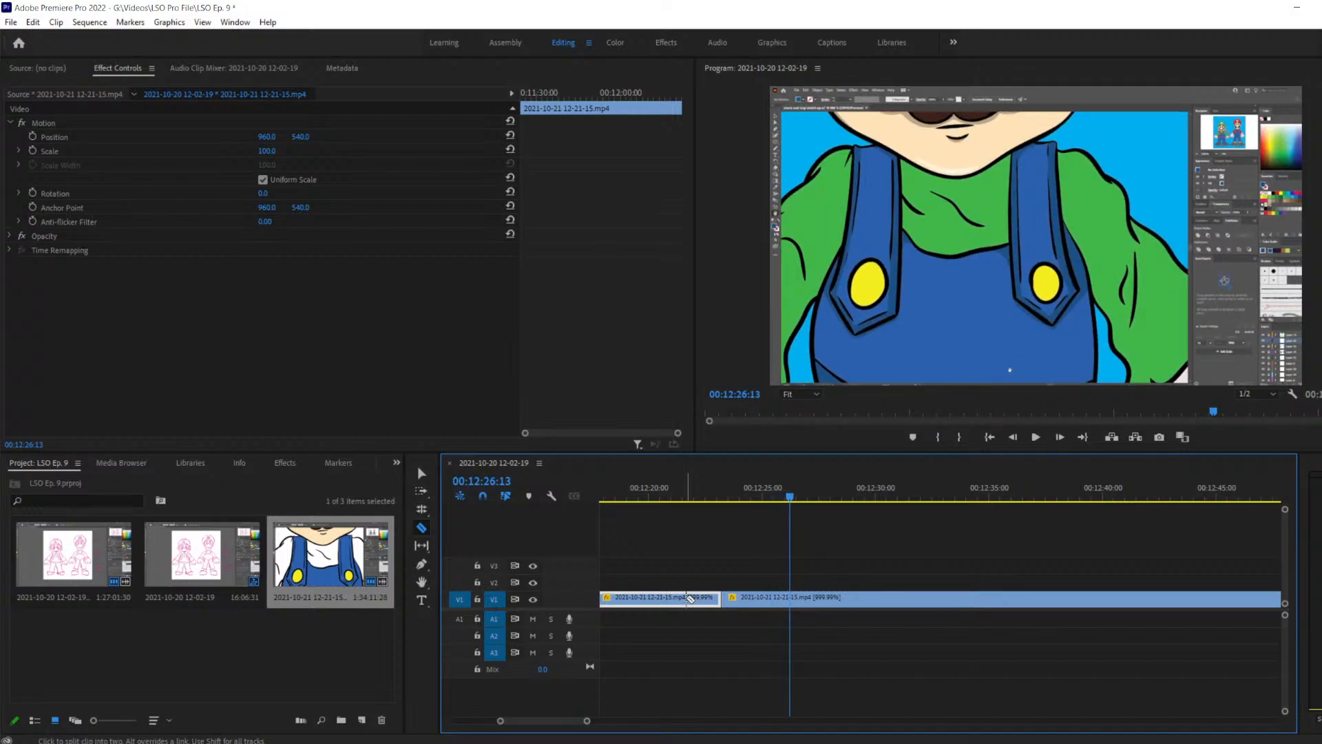
pyautogui.press('Left')
pyautogui.press('Left')
pyautogui.press('Left')
pyautogui.press('Left')
pyautogui.press('Left')
pyautogui.press('Left')
pyautogui.press('Left')
pyautogui.press('Left')
pyautogui.press('Left')
pyautogui.press('Left')
pyautogui.press('Left')
pyautogui.press('Left')
pyautogui.press('Left')
pyautogui.press('Left')
pyautogui.press('Left')
pyautogui.press('Left')
pyautogui.press('Left')
pyautogui.press('Left')
pyautogui.press('Left')
pyautogui.press('Left')
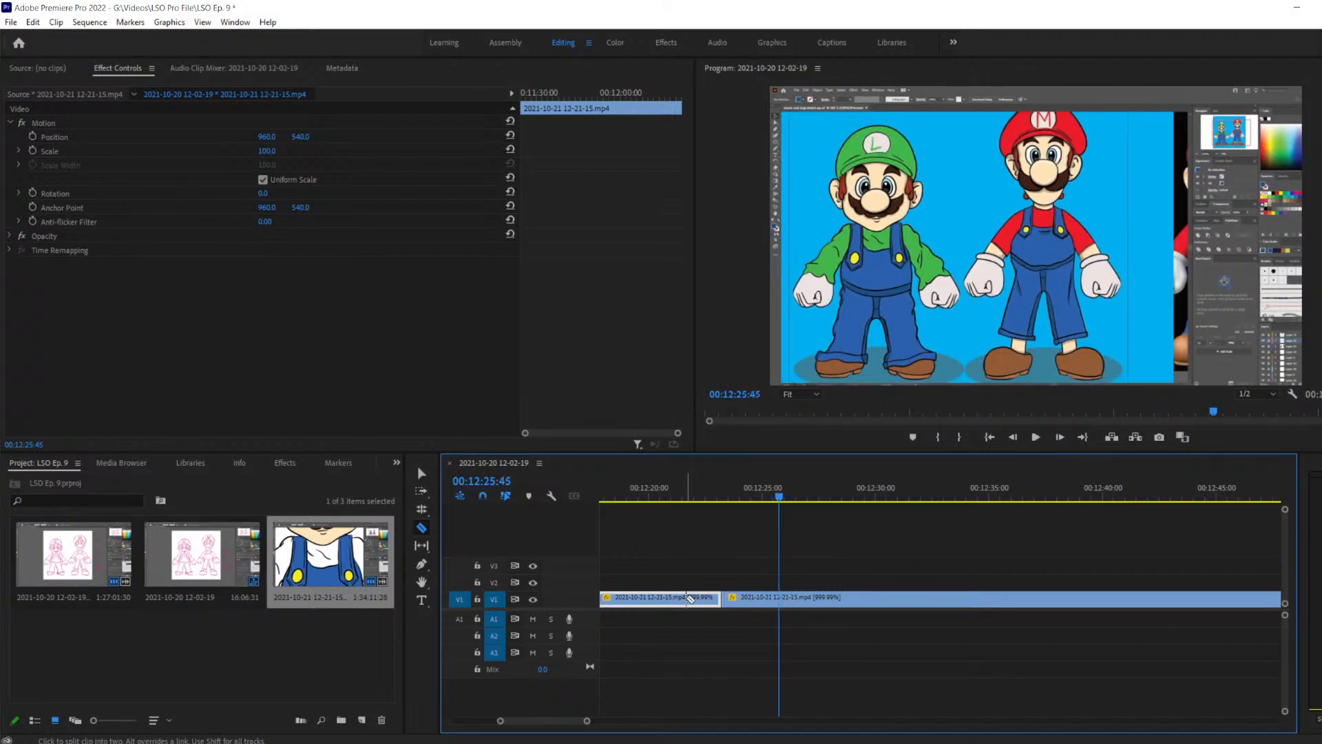
pyautogui.press('Left')
pyautogui.press('Left')
pyautogui.press('Left')
pyautogui.press('Left')
pyautogui.press('Left')
pyautogui.press('Left')
pyautogui.press('Left')
pyautogui.press('Left')
pyautogui.press('Left')
pyautogui.press('Left')
pyautogui.press('Left')
pyautogui.press('Left')
pyautogui.press('Left')
pyautogui.press('Left')
pyautogui.press('Left')
pyautogui.press('Left')
pyautogui.press('Left')
pyautogui.press('Left')
pyautogui.press('Left')
pyautogui.press('Left')
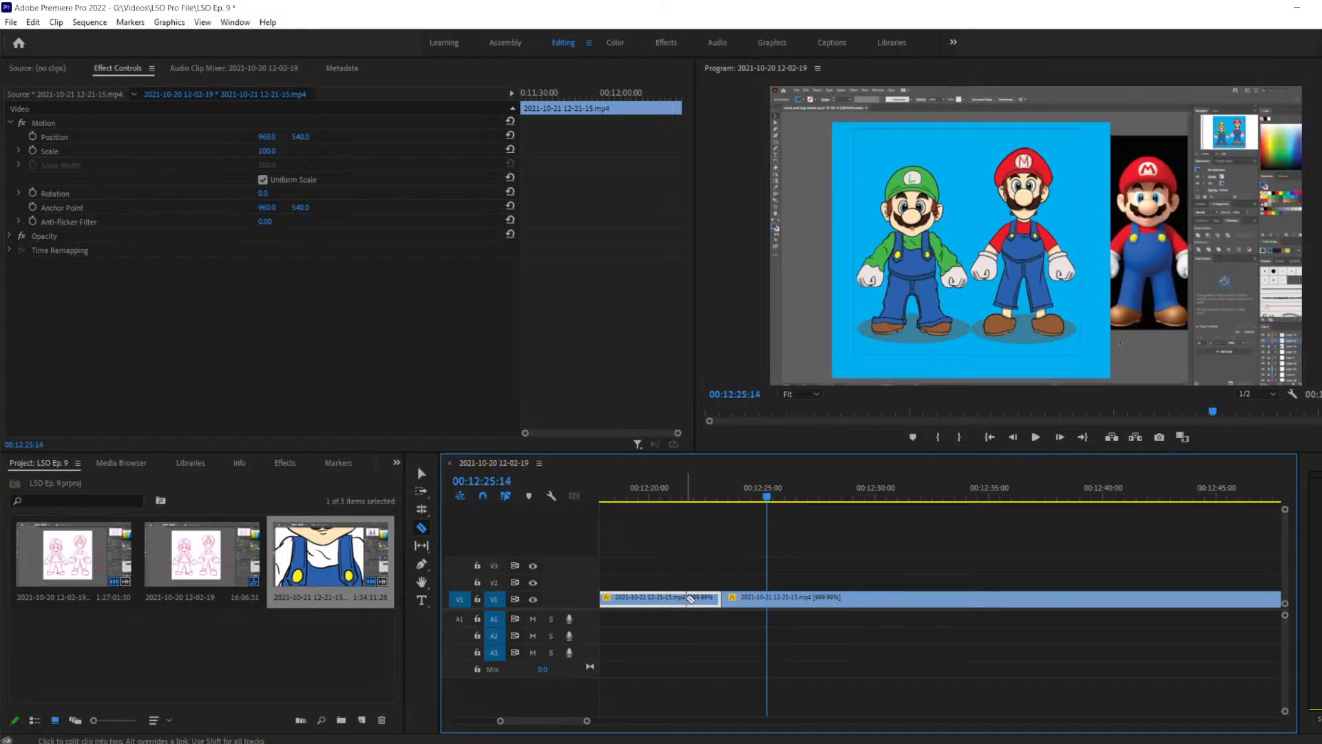
# Cut the inactive V1 section between 00:12:23:13 and 00:12:25:21 out of the sequence and close the gap
pyautogui.press('Right')
pyautogui.press('Right')
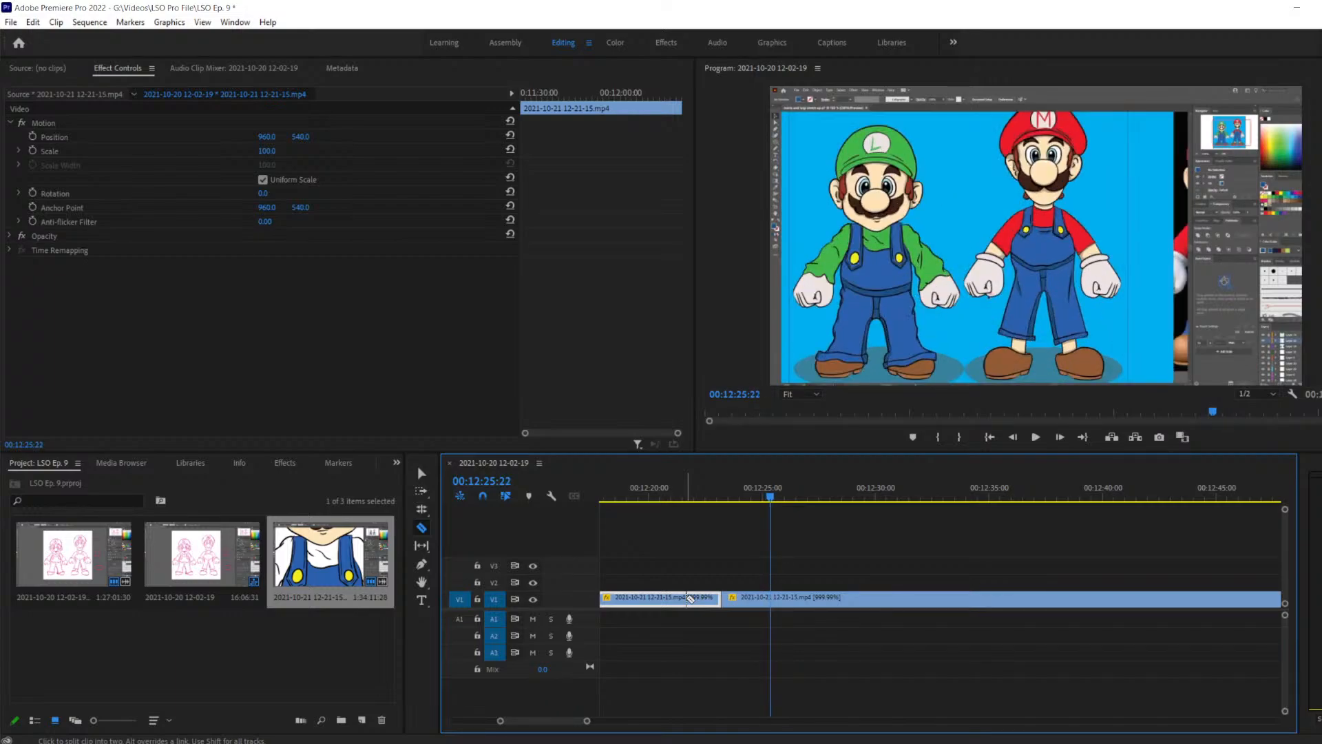
pyautogui.press('Left')
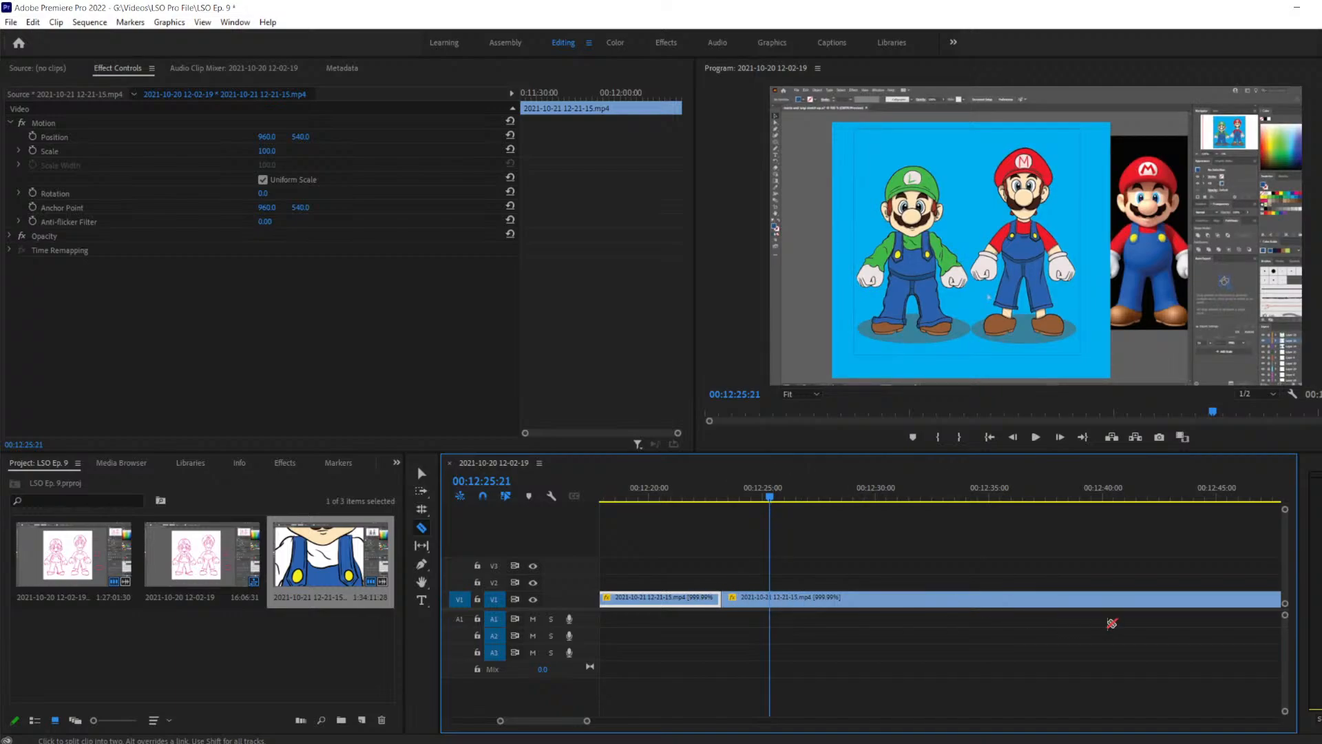
pyautogui.press('v')
pyautogui.click(743, 596)
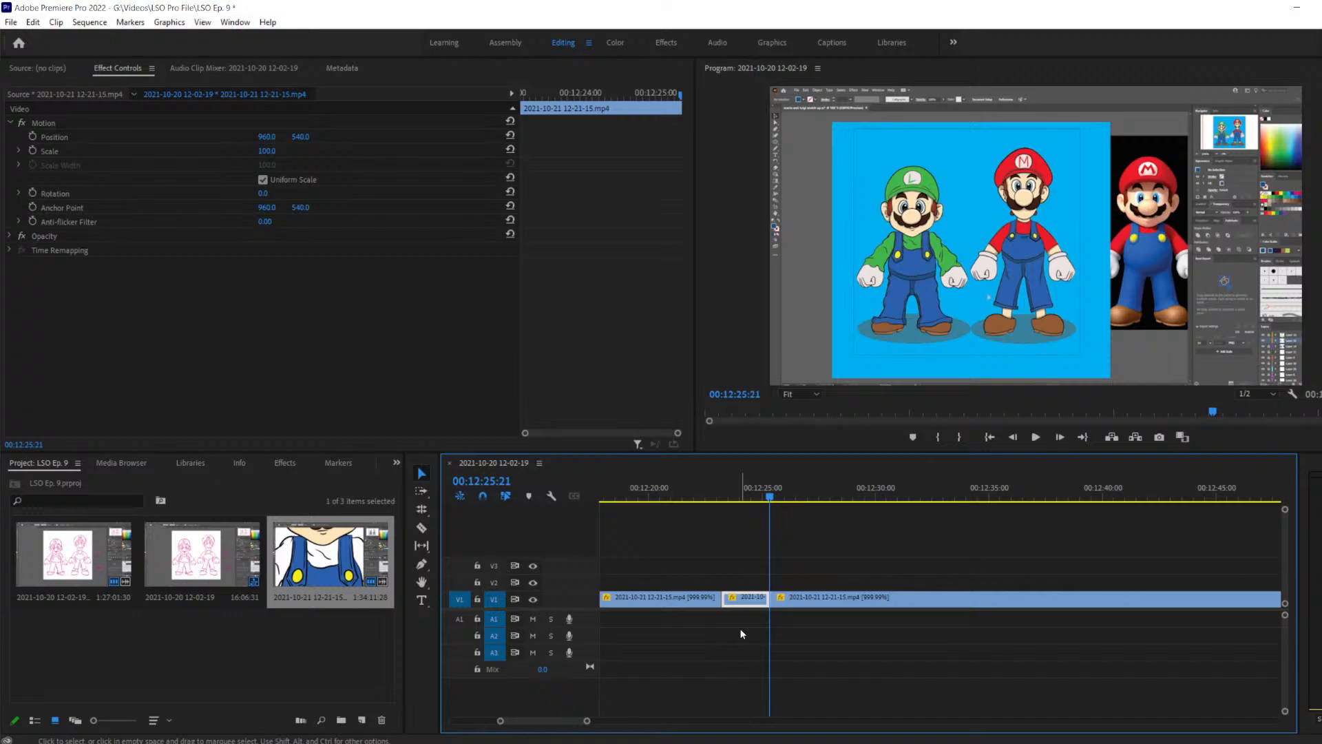
pyautogui.press('Delete')
pyautogui.moveTo(754, 558); pyautogui.dragTo(770, 604)
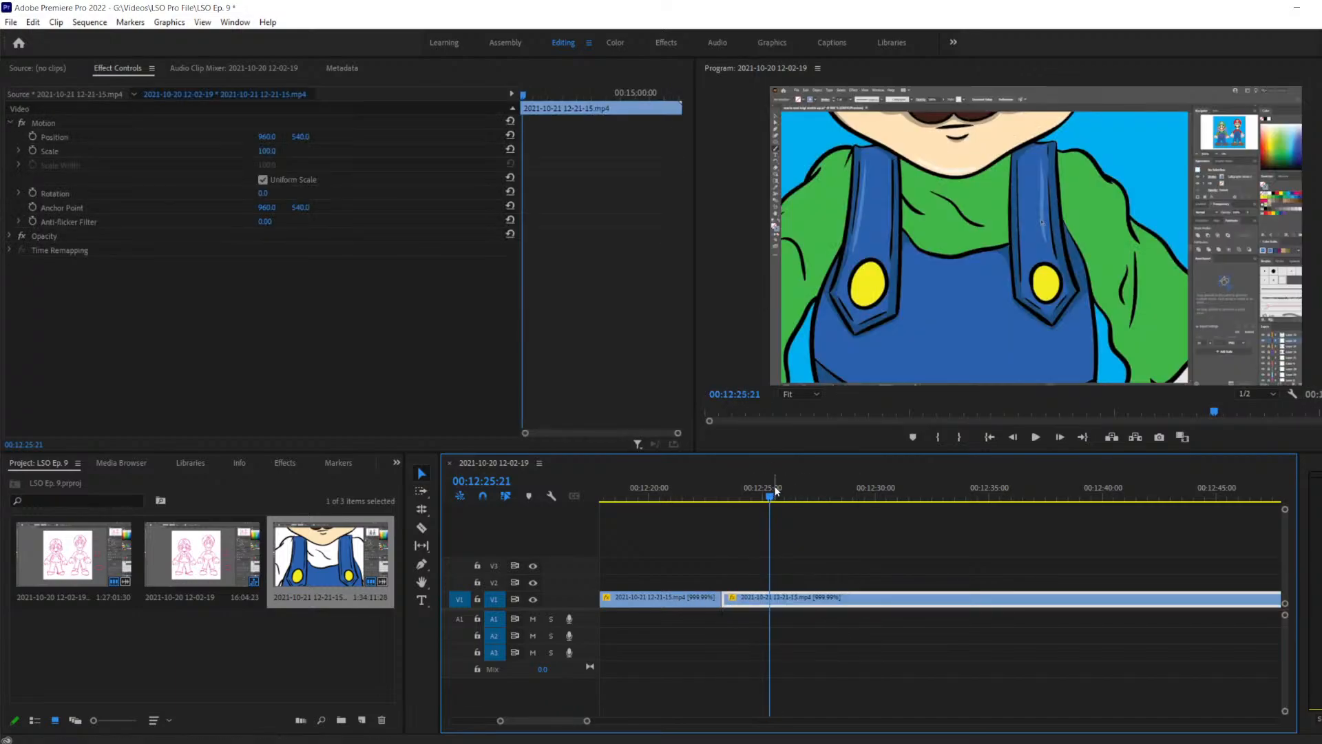
# Review the join from 00:12:22:54 and play on to about 00:12:35:29, looking for the next inactive section
pyautogui.click(713, 502)
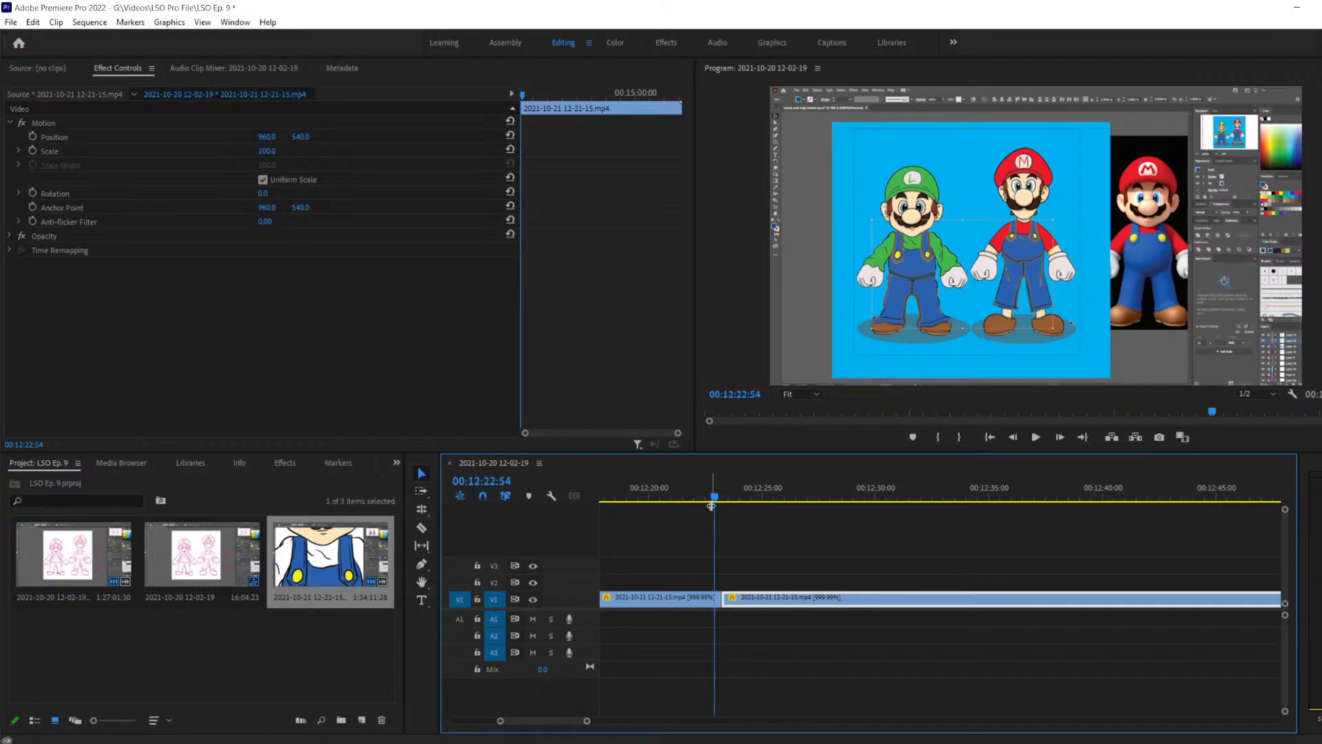
pyautogui.press('space')
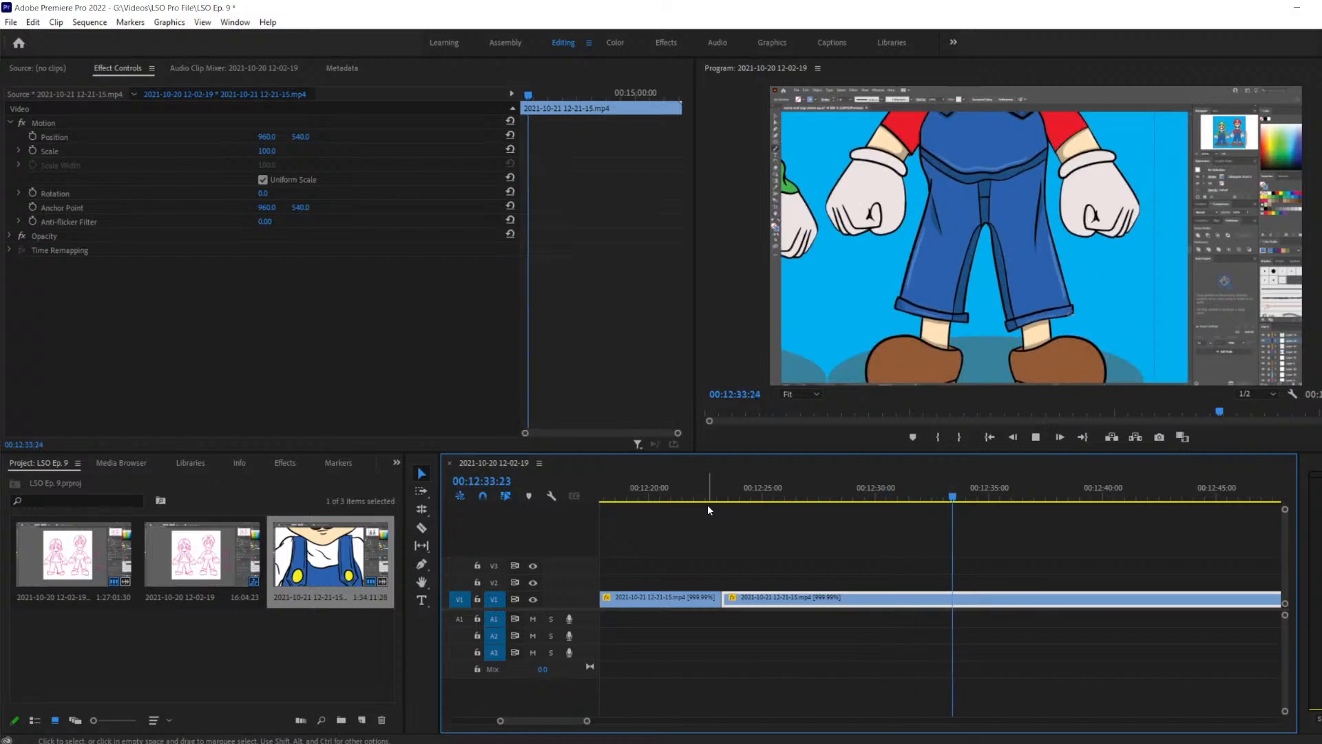
pyautogui.press('space')
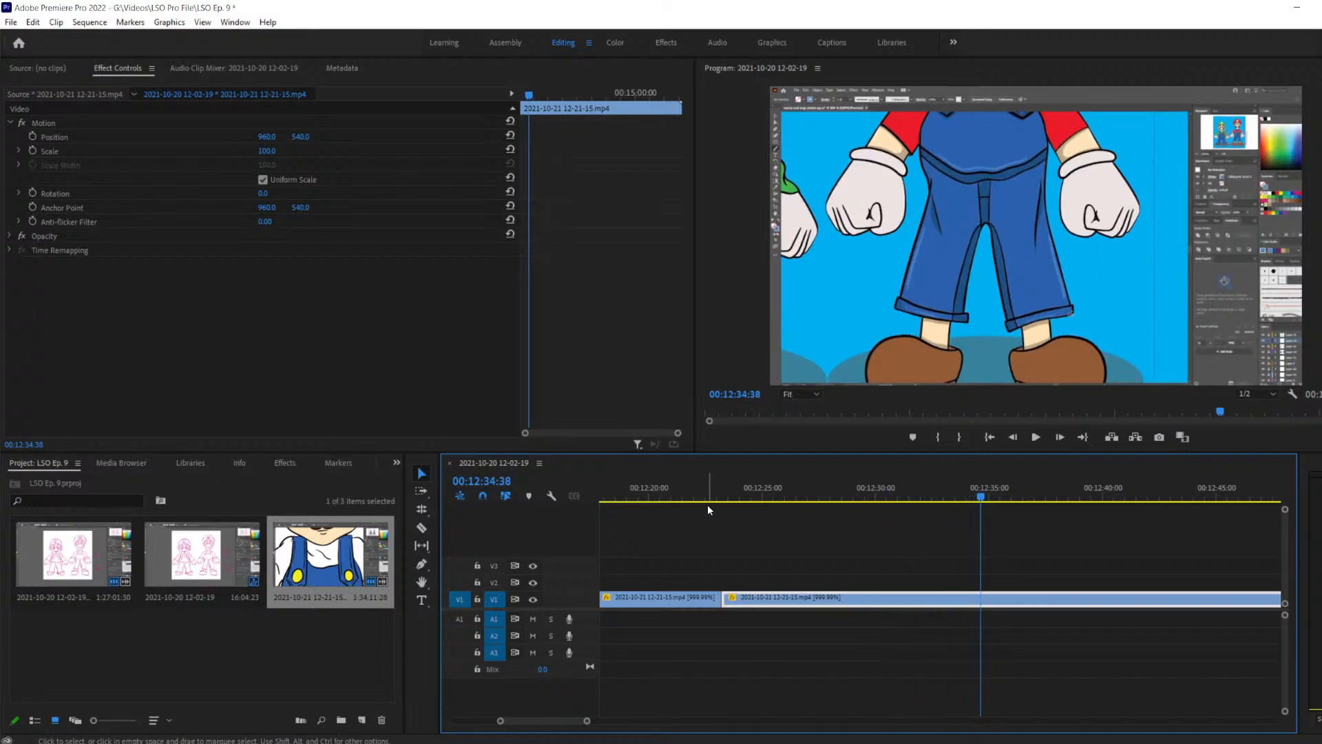
pyautogui.press('space')
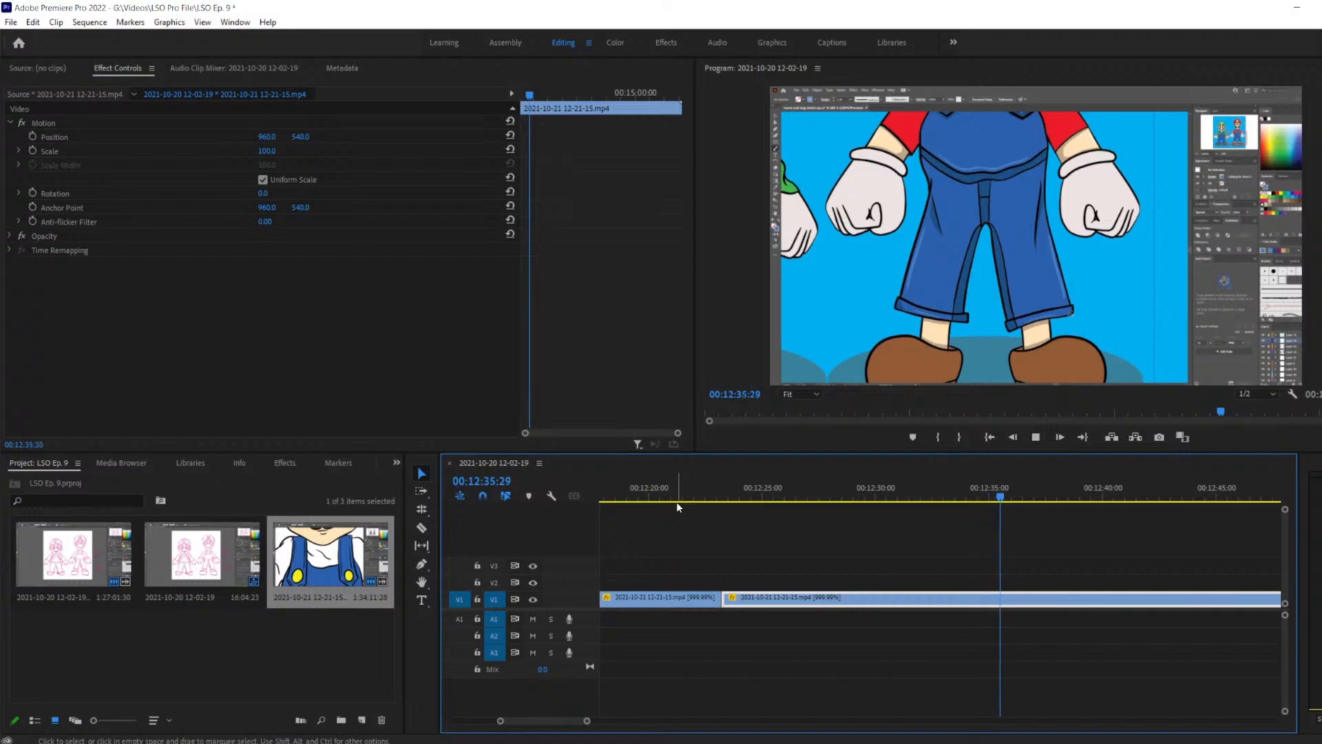
pyautogui.press('space')
# Step back from about 00:12:35:29 and replay the stretch up to 00:12:33:03 to locate where the inactive view of the red-shirted character's legs begins
pyautogui.press('Left')
pyautogui.press('Left')
pyautogui.press('Left')
pyautogui.press('Left')
pyautogui.press('Left')
pyautogui.press('Left')
pyautogui.press('Left')
pyautogui.press('Left')
pyautogui.press('Left')
pyautogui.press('Left')
pyautogui.press('Left')
pyautogui.press('Left')
pyautogui.press('Left')
pyautogui.press('Left')
pyautogui.press('Left')
pyautogui.press('Left')
pyautogui.press('Left')
pyautogui.press('Left')
pyautogui.press('Left')
pyautogui.press('Left')
pyautogui.press('Left')
pyautogui.press('Left')
pyautogui.press('Left')
pyautogui.press('Left')
pyautogui.press('Left')
pyautogui.press('Left')
pyautogui.press('Left')
pyautogui.press('Left')
pyautogui.press('Left')
pyautogui.press('Left')
pyautogui.press('Left')
pyautogui.press('Left')
pyautogui.press('Left')
pyautogui.press('Left')
pyautogui.press('Left')
pyautogui.press('Left')
pyautogui.press('Left')
pyautogui.press('Left')
pyautogui.press('Left')
pyautogui.press('Left')
pyautogui.press('Left')
pyautogui.press('Left')
pyautogui.press('Left')
pyautogui.press('Left')
pyautogui.press('Left')
pyautogui.press('Left')
pyautogui.press('Left')
pyautogui.press('Left')
pyautogui.press('Left')
pyautogui.press('Left')
pyautogui.press('Left')
pyautogui.press('Left')
pyautogui.press('Left')
pyautogui.press('Left')
pyautogui.press('Left')
pyautogui.press('Left')
pyautogui.press('Left')
pyautogui.press('Left')
pyautogui.press('Left')
pyautogui.press('Left')
pyautogui.press('Left')
pyautogui.press('Left')
pyautogui.press('Left')
pyautogui.press('Left')
pyautogui.press('Left')
pyautogui.press('Left')
pyautogui.press('Left')
pyautogui.press('Left')
pyautogui.press('Left')
pyautogui.press('Left')
pyautogui.press('Left')
pyautogui.press('Left')
pyautogui.press('Left')
pyautogui.press('Left')
pyautogui.press('Left')
pyautogui.press('Left')
pyautogui.press('Left')
pyautogui.press('Left')
pyautogui.press('Left')
pyautogui.press('Left')
pyautogui.click(906, 497)
pyautogui.press('space')
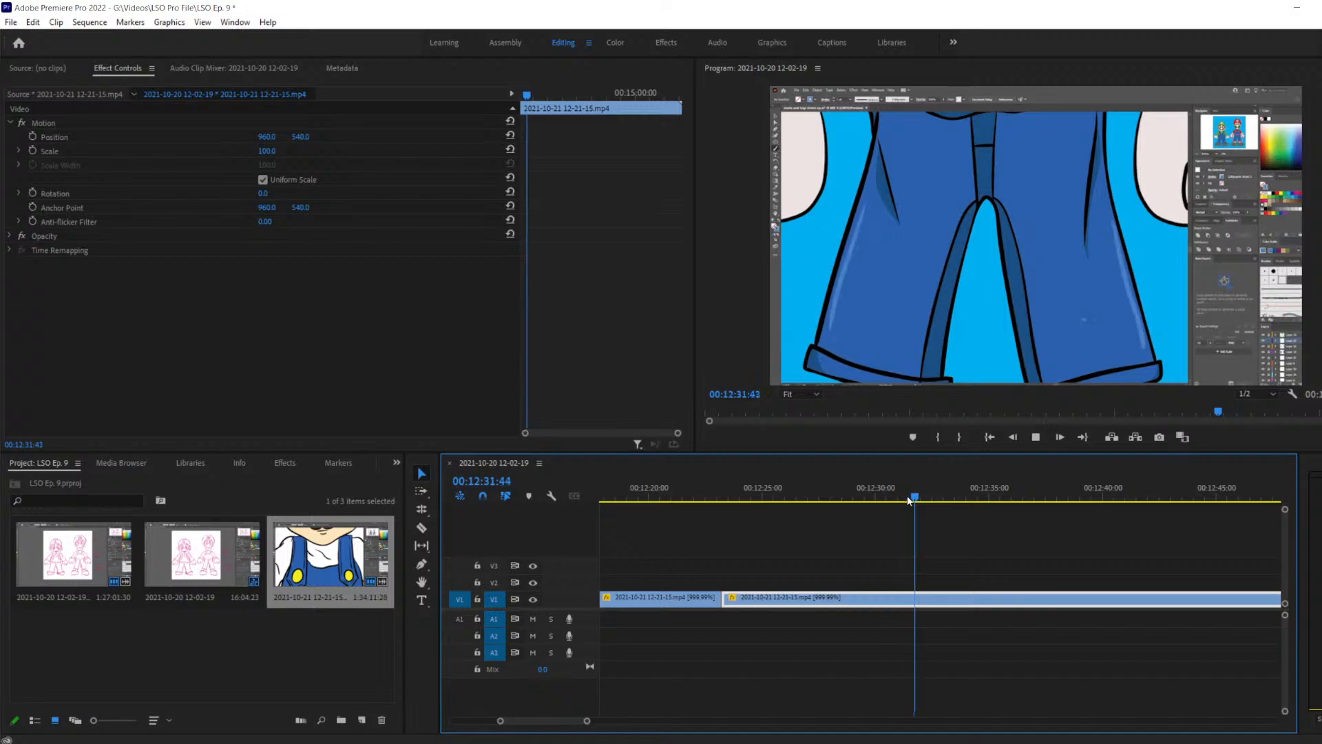
pyautogui.press('space')
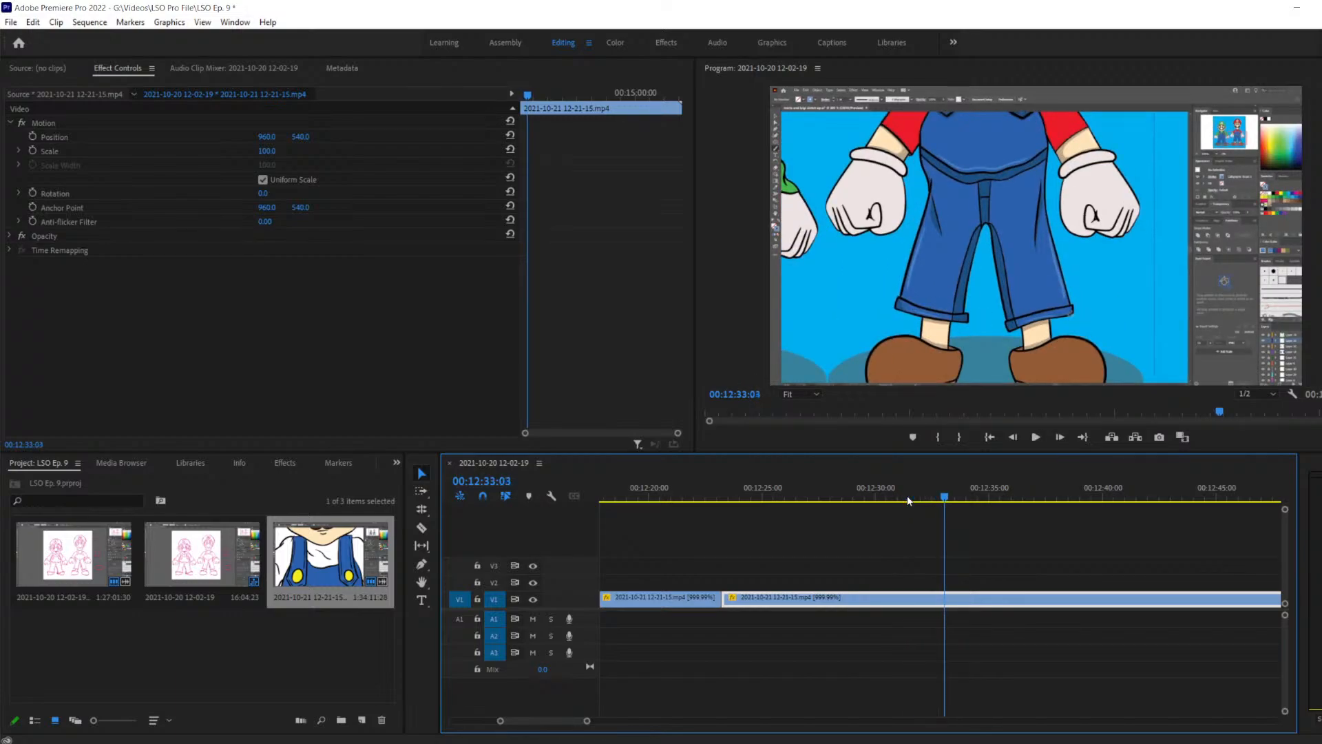
# Split the V1 clip at 00:12:32:32, at the start of the inactive legs view, and play on to 00:12:37:10
pyautogui.press('Left')
pyautogui.press('Left')
pyautogui.press('Left')
pyautogui.press('Left')
pyautogui.press('Left')
pyautogui.press('Left')
pyautogui.press('Left')
pyautogui.press('Left')
pyautogui.press('Left')
pyautogui.press('Left')
pyautogui.press('Left')
pyautogui.press('Left')
pyautogui.press('Left')
pyautogui.press('Left')
pyautogui.press('Left')
pyautogui.press('Left')
pyautogui.press('Left')
pyautogui.press('Left')
pyautogui.press('Left')
pyautogui.press('Left')
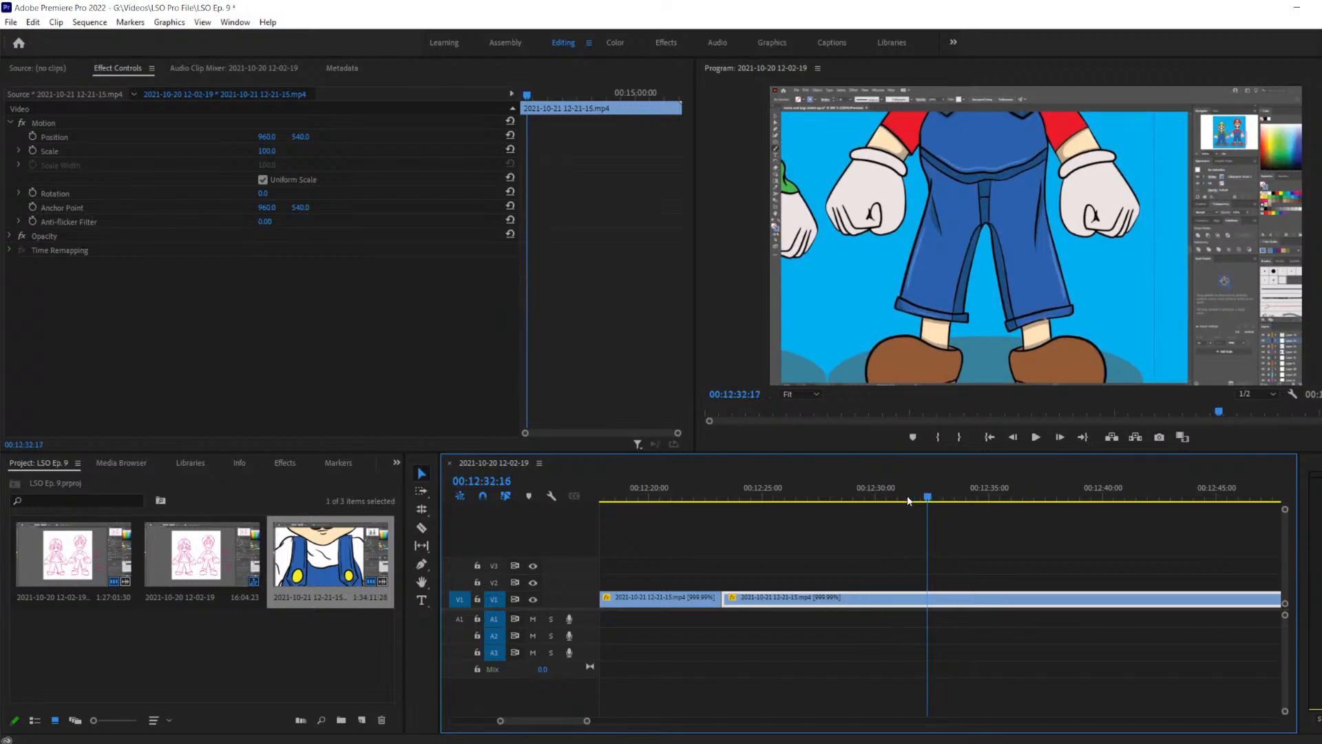
pyautogui.press('Right')
pyautogui.press('Right')
pyautogui.press('Right')
pyautogui.press('Right')
pyautogui.press('Right')
pyautogui.press('Right')
pyautogui.press('Right')
pyautogui.press('Right')
pyautogui.press('Right')
pyautogui.press('Right')
pyautogui.press('Right')
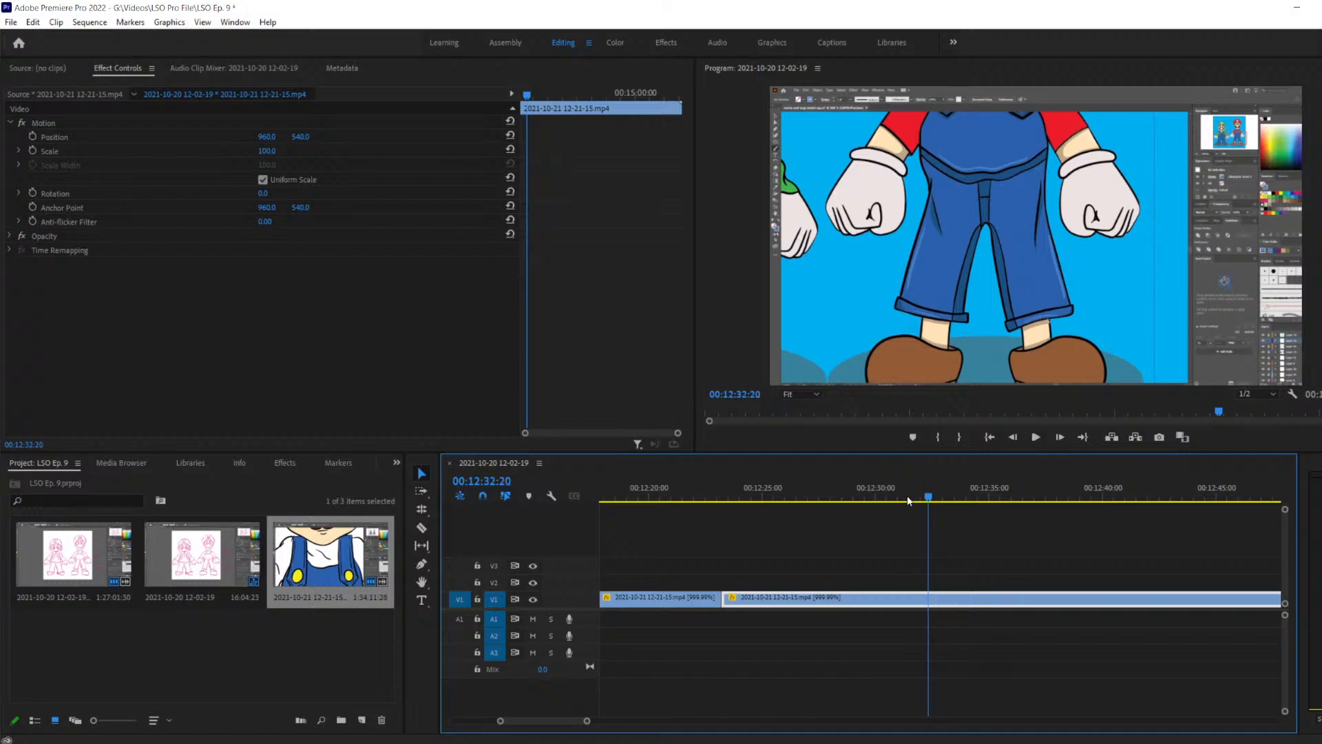
pyautogui.press('Right')
pyautogui.press('Right')
pyautogui.press('Right')
pyautogui.press('Right')
pyautogui.press('Right')
pyautogui.press('Right')
pyautogui.press('Right')
pyautogui.press('Right')
pyautogui.press('Right')
pyautogui.press('Right')
pyautogui.press('Right')
pyautogui.press('Right')
pyautogui.press('Right')
pyautogui.press('Right')
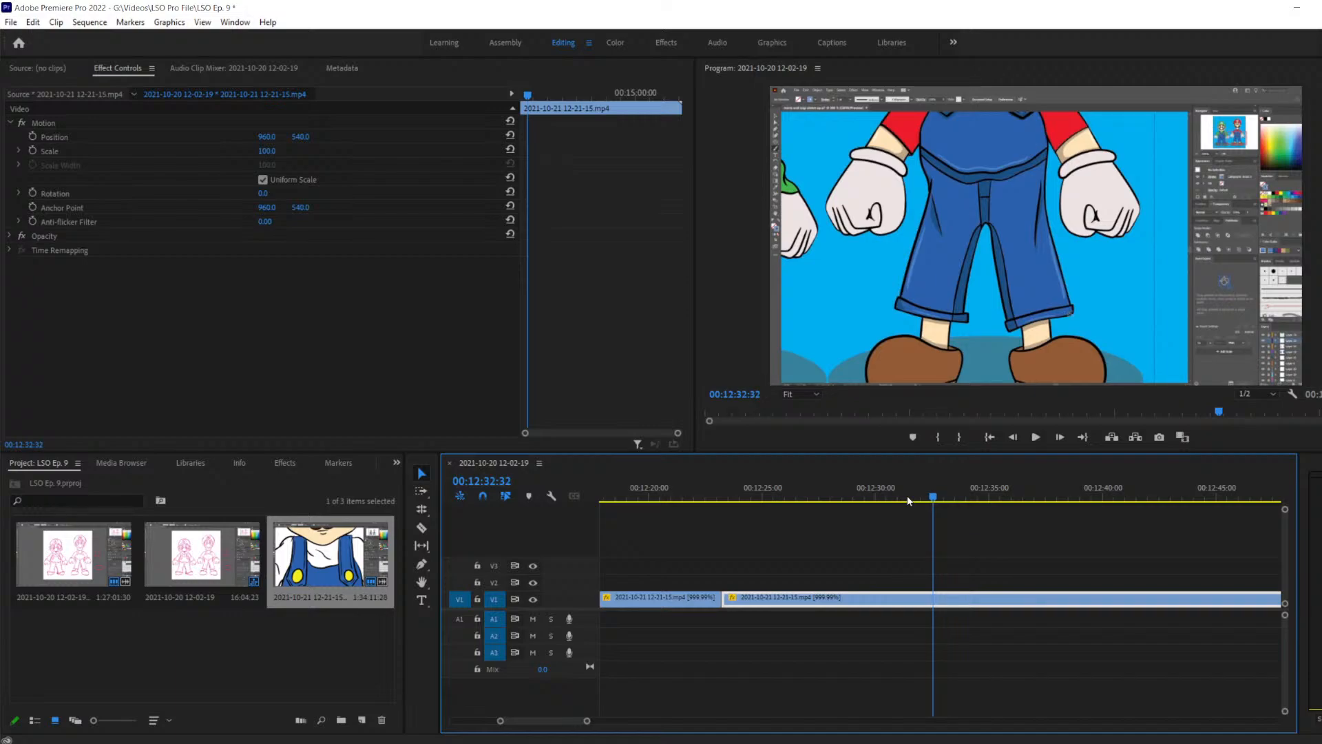
pyautogui.click(937, 600)
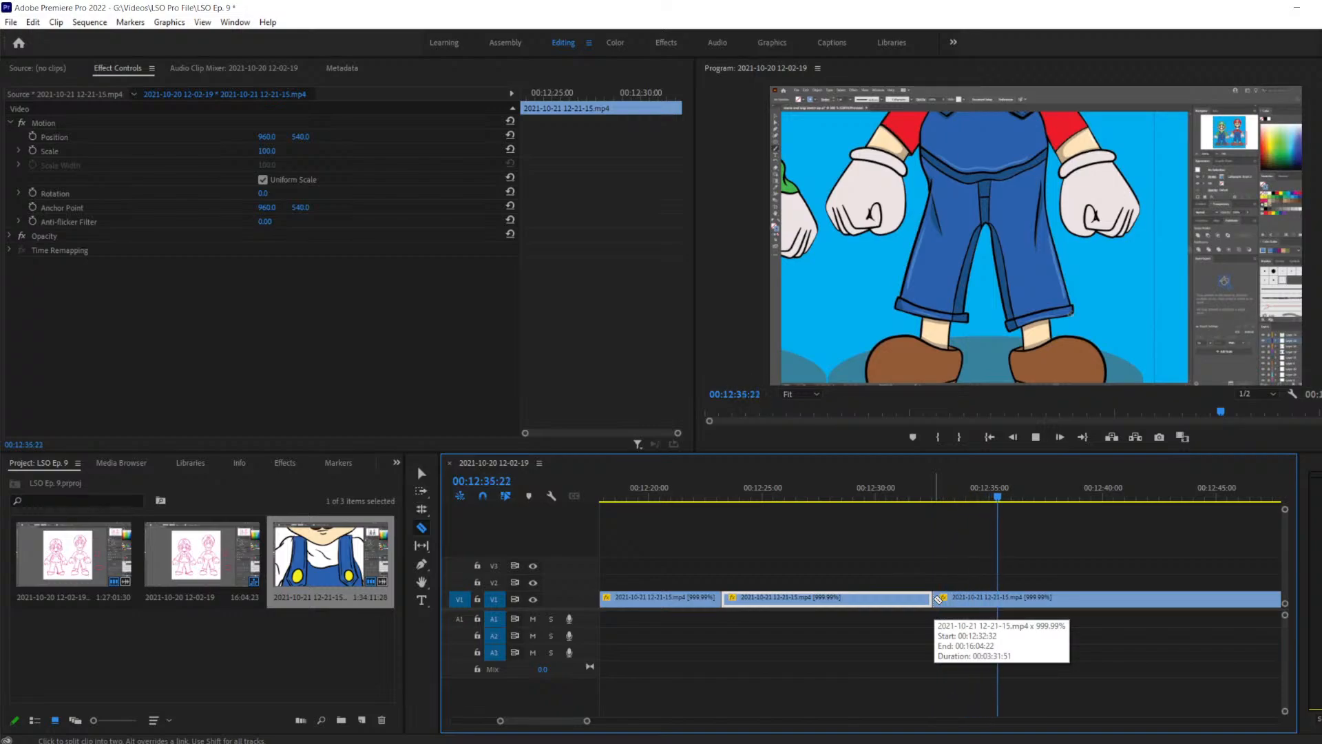
pyautogui.press('space')
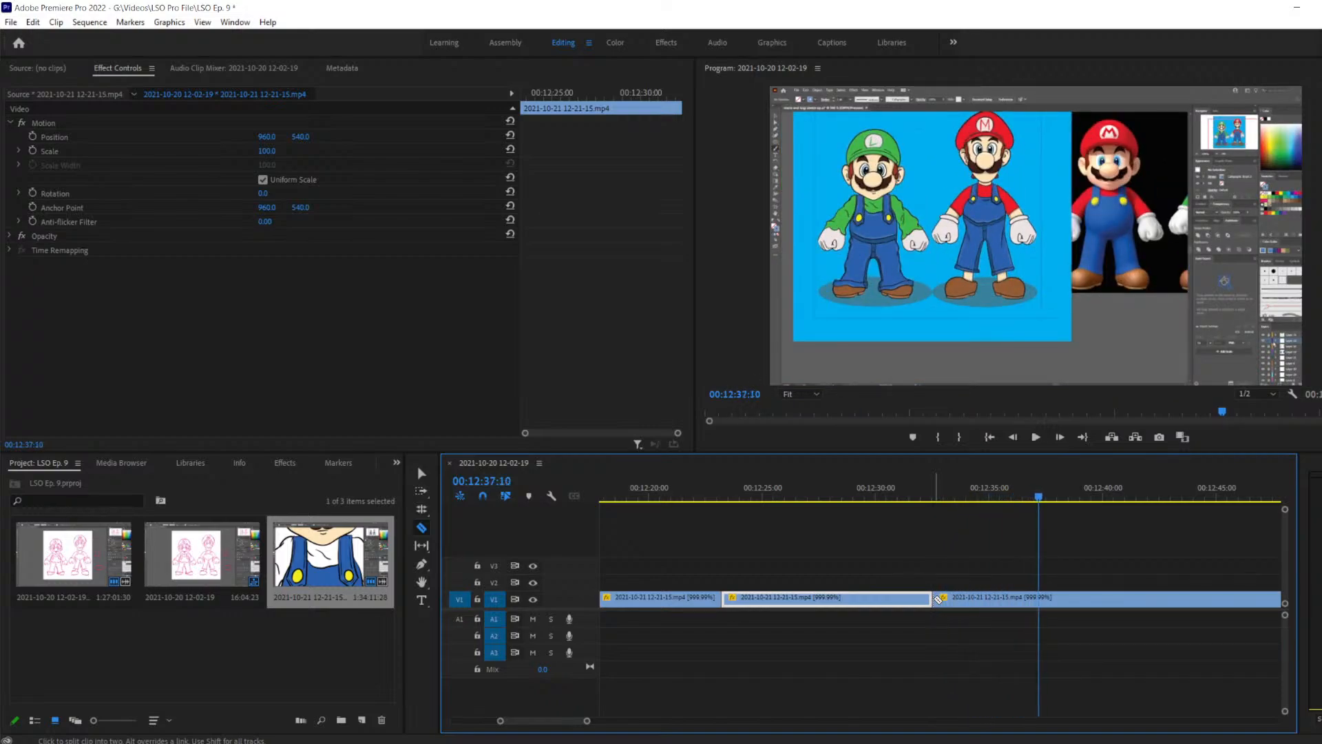
# Step back and forth through the frames between 00:12:37:10 and 00:12:36:29 to locate where the inactive legs view ends
pyautogui.press('Left')
pyautogui.press('Left')
pyautogui.press('Left')
pyautogui.press('Left')
pyautogui.press('Left')
pyautogui.press('Left')
pyautogui.press('Left')
pyautogui.press('Left')
pyautogui.press('Left')
pyautogui.press('Left')
pyautogui.press('Left')
pyautogui.press('Left')
pyautogui.press('Left')
pyautogui.press('Left')
pyautogui.press('Left')
pyautogui.press('Left')
pyautogui.press('Left')
pyautogui.press('Left')
pyautogui.press('Left')
pyautogui.press('Left')
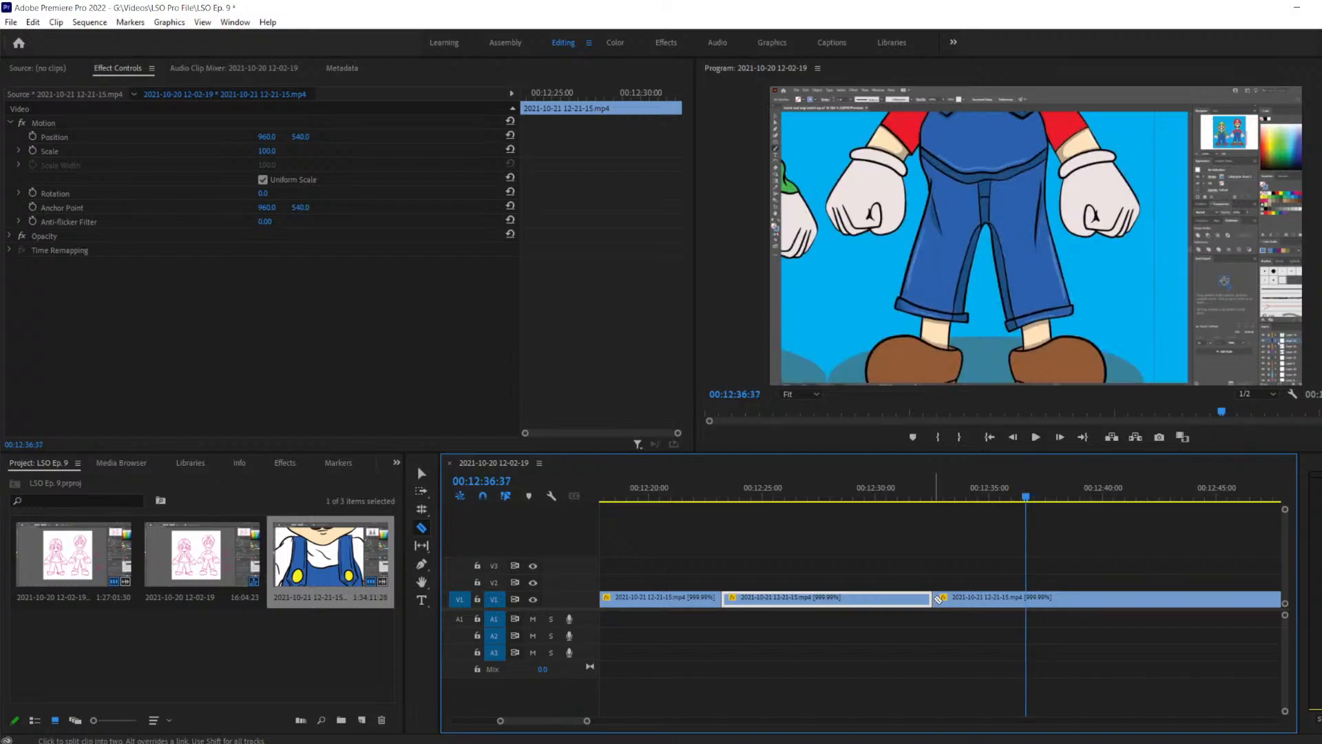
pyautogui.press('Right')
pyautogui.press('Right')
pyautogui.press('Right')
pyautogui.press('Right')
pyautogui.press('Right')
pyautogui.press('Right')
pyautogui.press('Right')
pyautogui.press('Right')
pyautogui.press('Right')
pyautogui.press('Right')
pyautogui.press('Right')
pyautogui.press('Right')
pyautogui.press('Right')
pyautogui.press('Right')
pyautogui.press('Right')
pyautogui.press('Right')
pyautogui.press('Right')
pyautogui.press('Right')
pyautogui.press('Right')
pyautogui.press('Right')
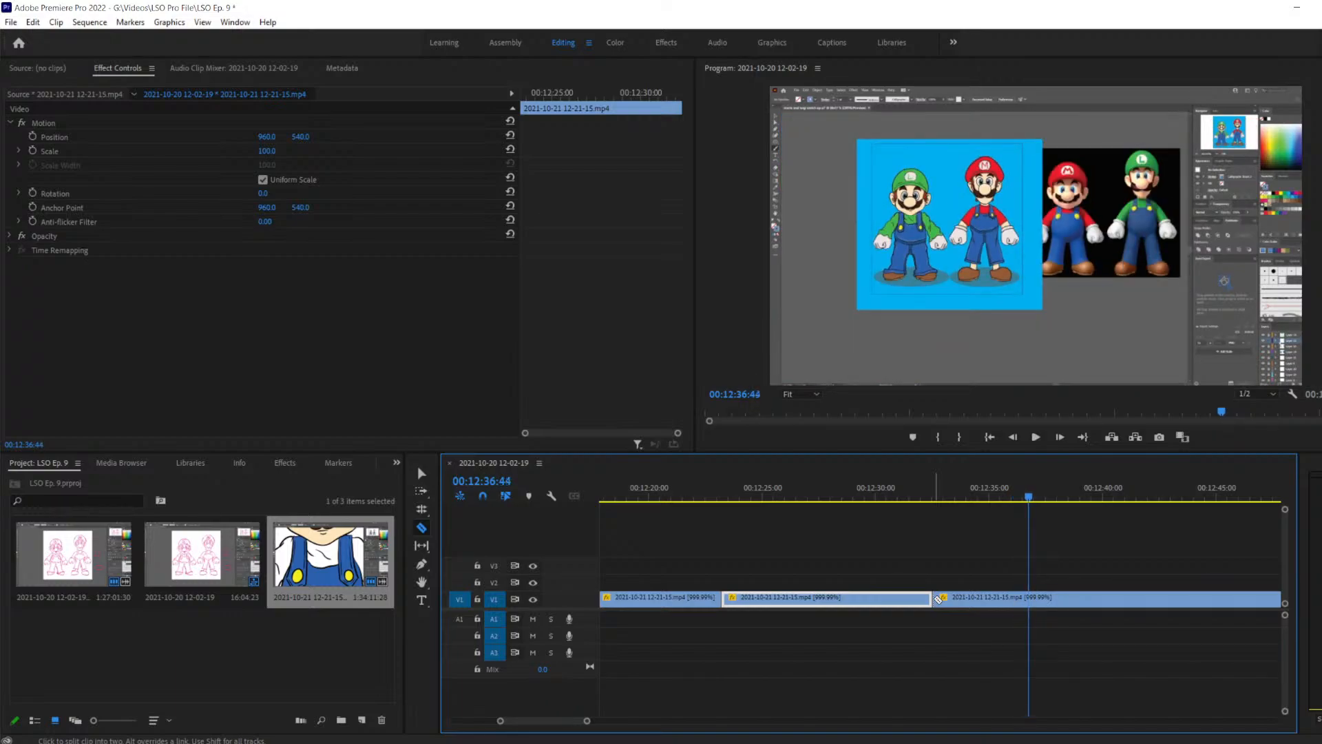
pyautogui.press('Left')
pyautogui.press('Left')
pyautogui.press('Left')
pyautogui.press('Left')
pyautogui.press('Left')
pyautogui.press('Left')
pyautogui.press('Left')
pyautogui.press('Right')
pyautogui.press('Right')
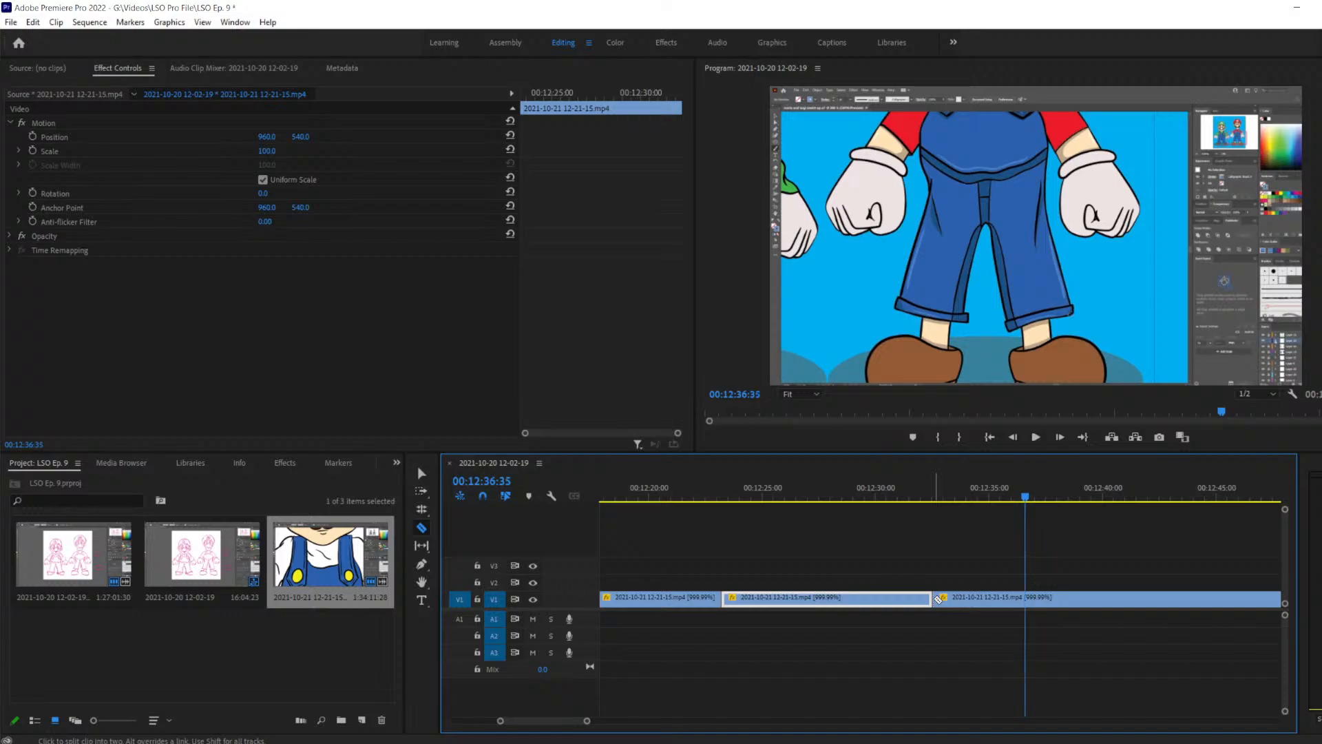
pyautogui.press('Right')
pyautogui.press('Left')
pyautogui.press('Left')
pyautogui.press('Left')
pyautogui.press('Left')
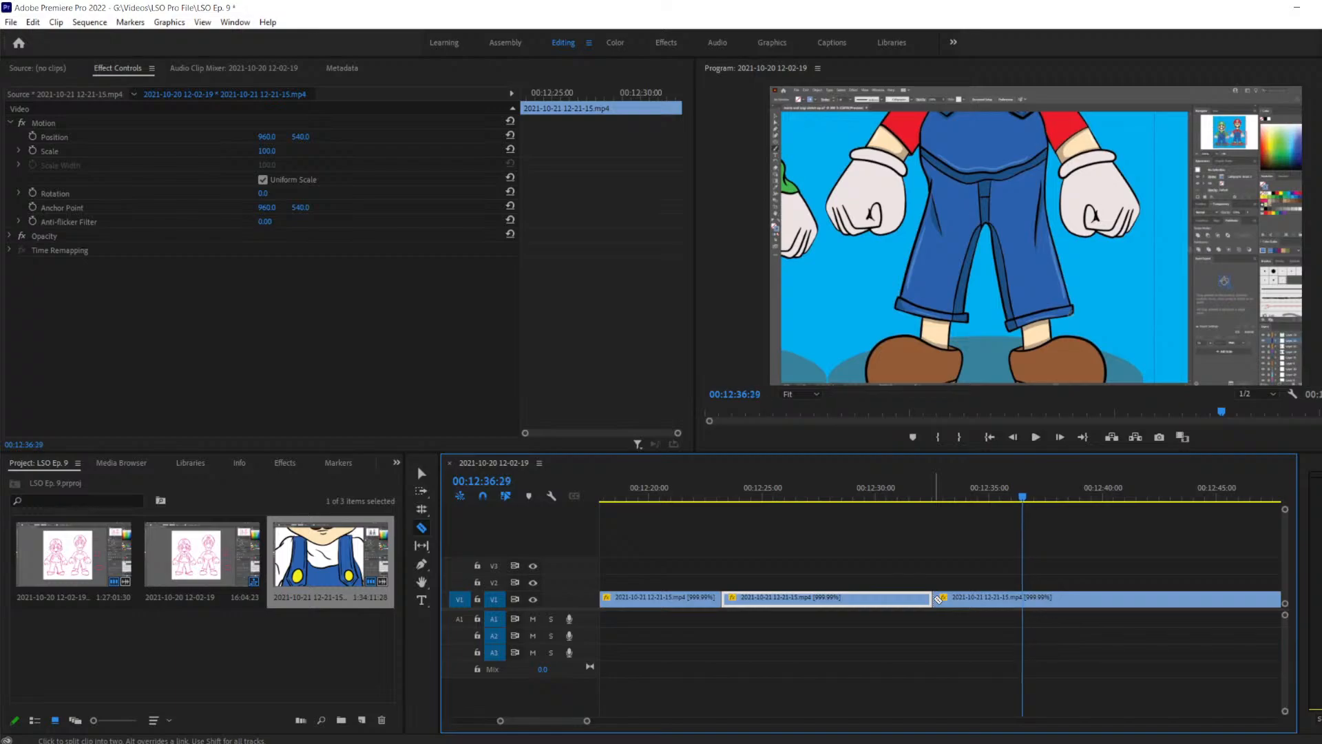
pyautogui.press('Right')
pyautogui.press('Right')
pyautogui.press('Right')
pyautogui.press('Right')
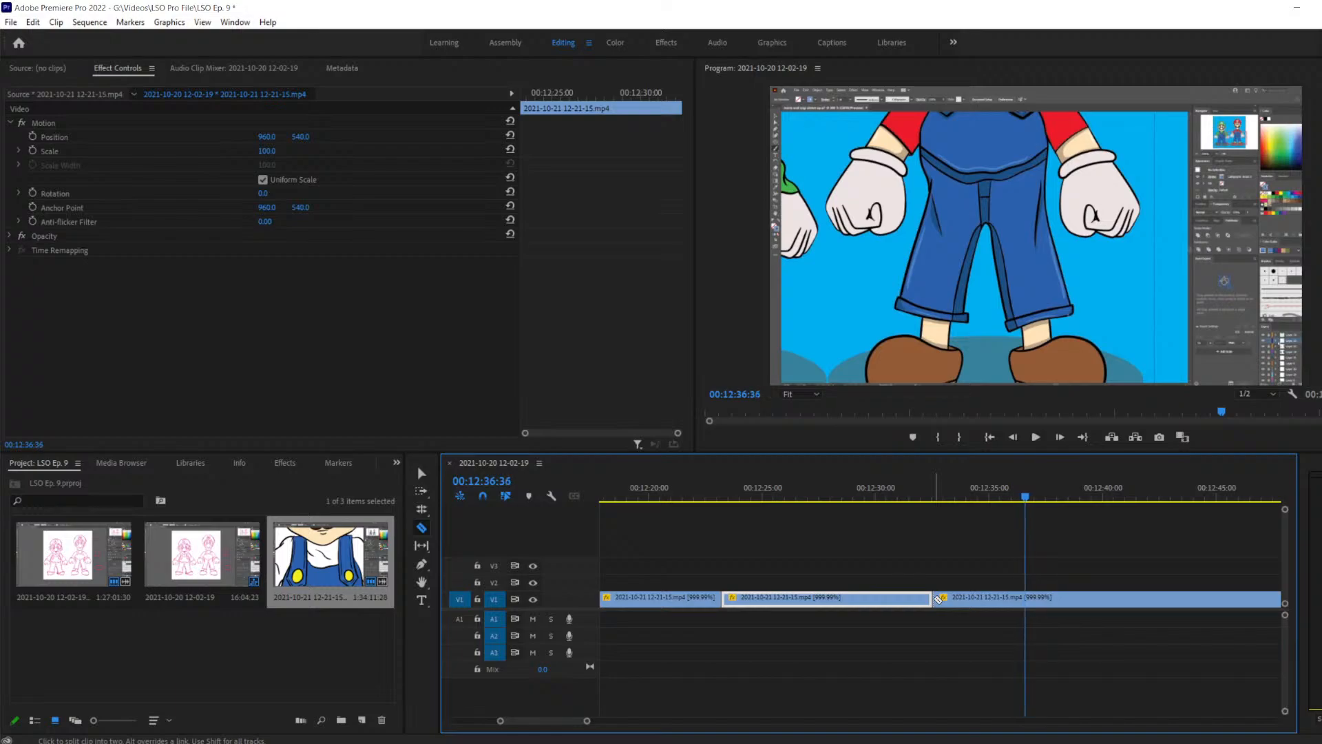
pyautogui.press('Left')
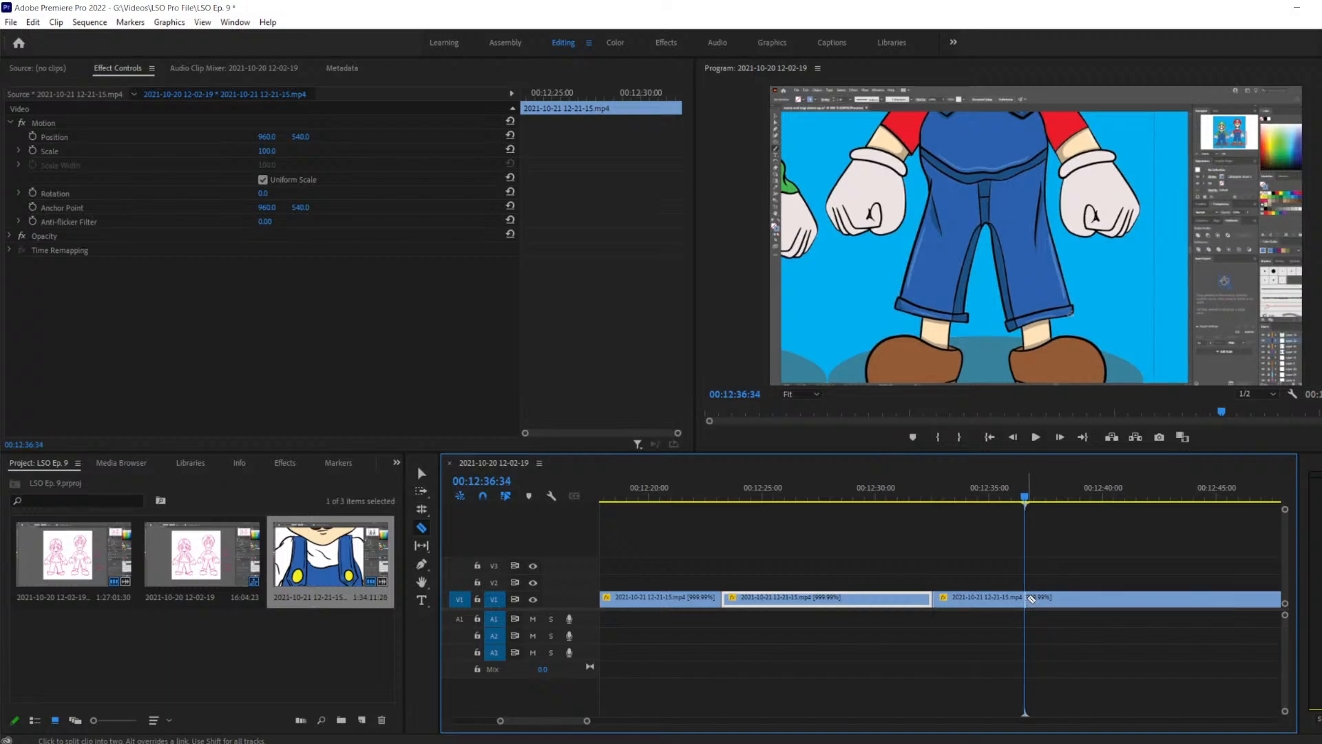
# Cut the inactive V1 section ending at 00:12:36:34 out of the sequence and close the gap
pyautogui.press('v')
pyautogui.click(992, 597)
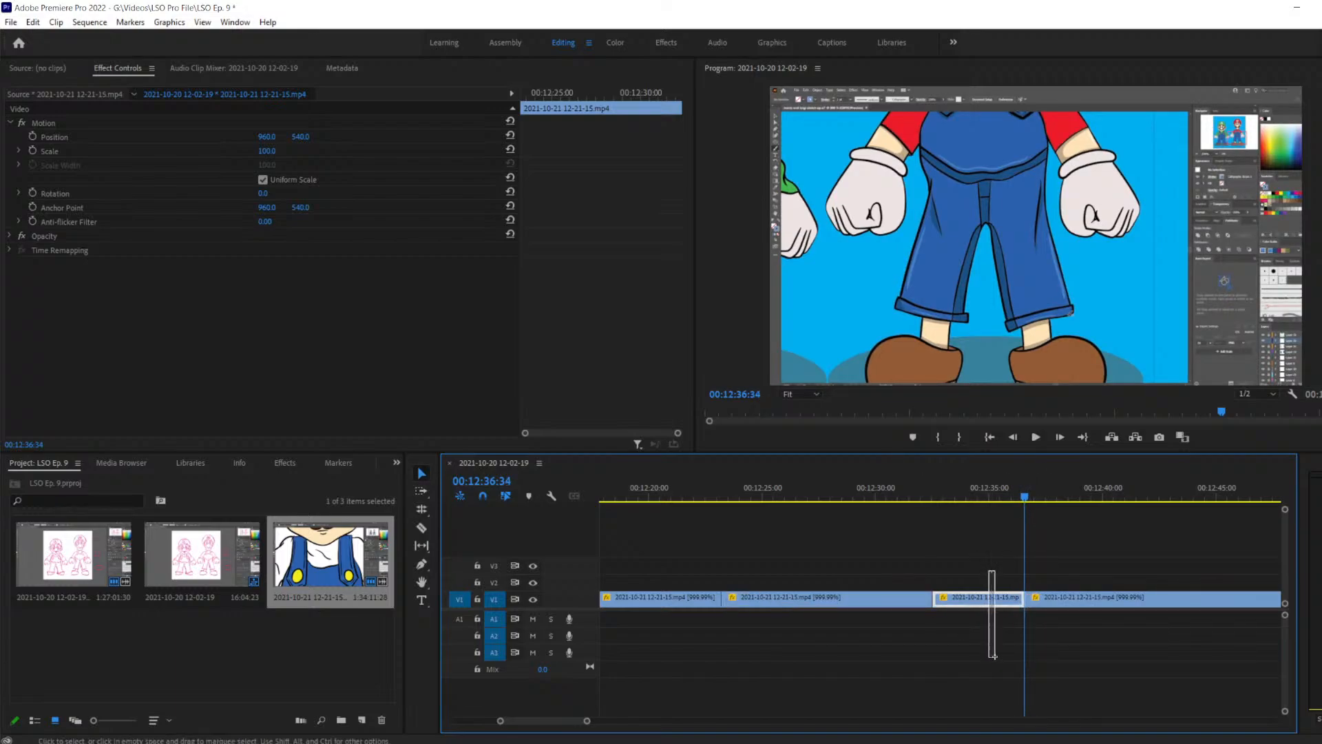
pyautogui.press('Delete')
pyautogui.moveTo(985, 549); pyautogui.dragTo(1124, 672)
pyautogui.moveTo(1100, 597); pyautogui.dragTo(1016, 598)
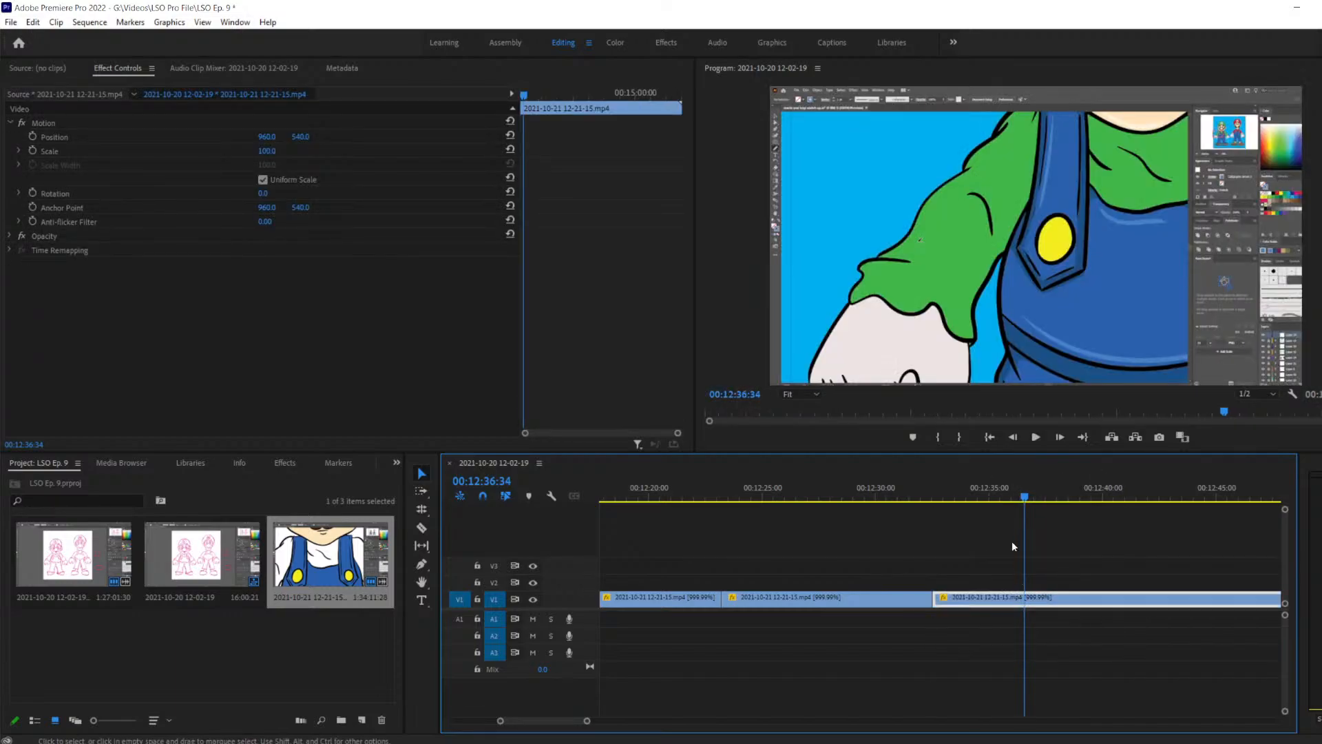
# Play across the new join to about 00:12:35:46 and step back through 00:12:32:35 to find where the idle zoomed-out view begins
pyautogui.moveTo(1024, 495); pyautogui.dragTo(922, 503)
pyautogui.press('space')
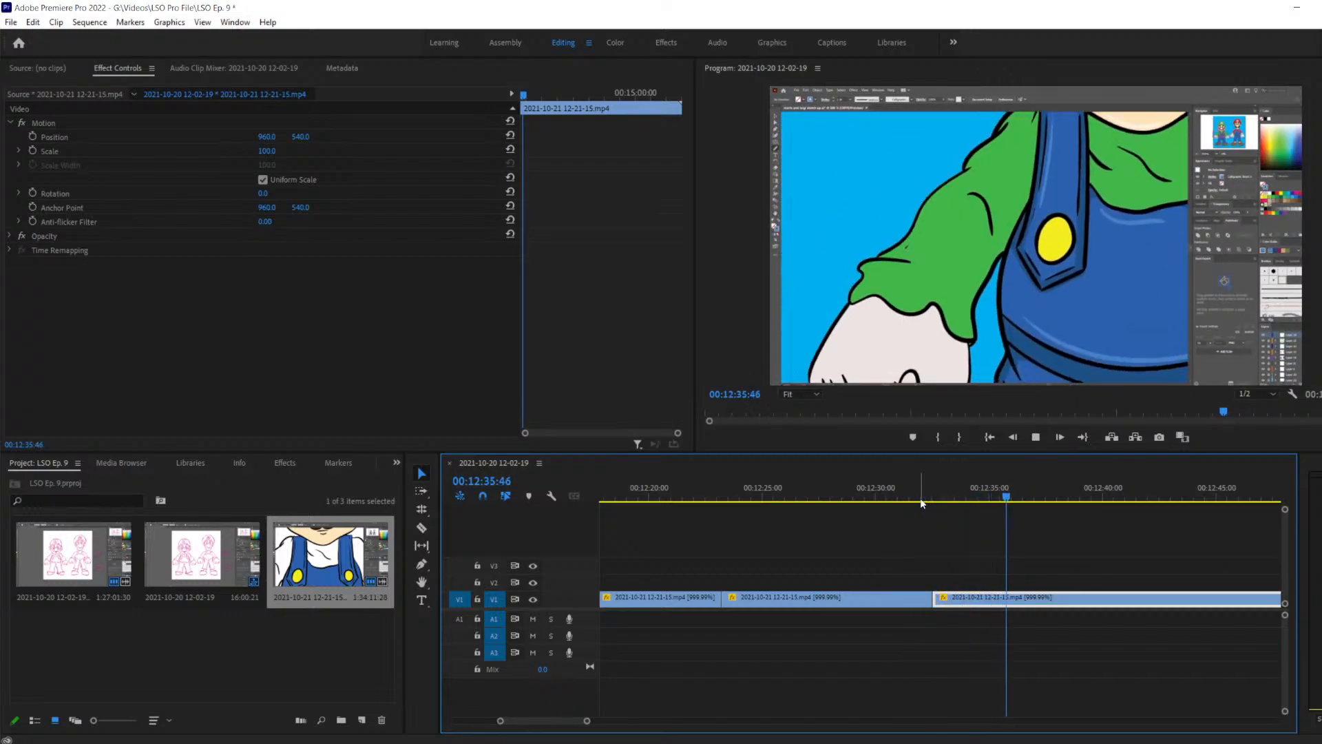
pyautogui.press('space')
pyautogui.press('Left')
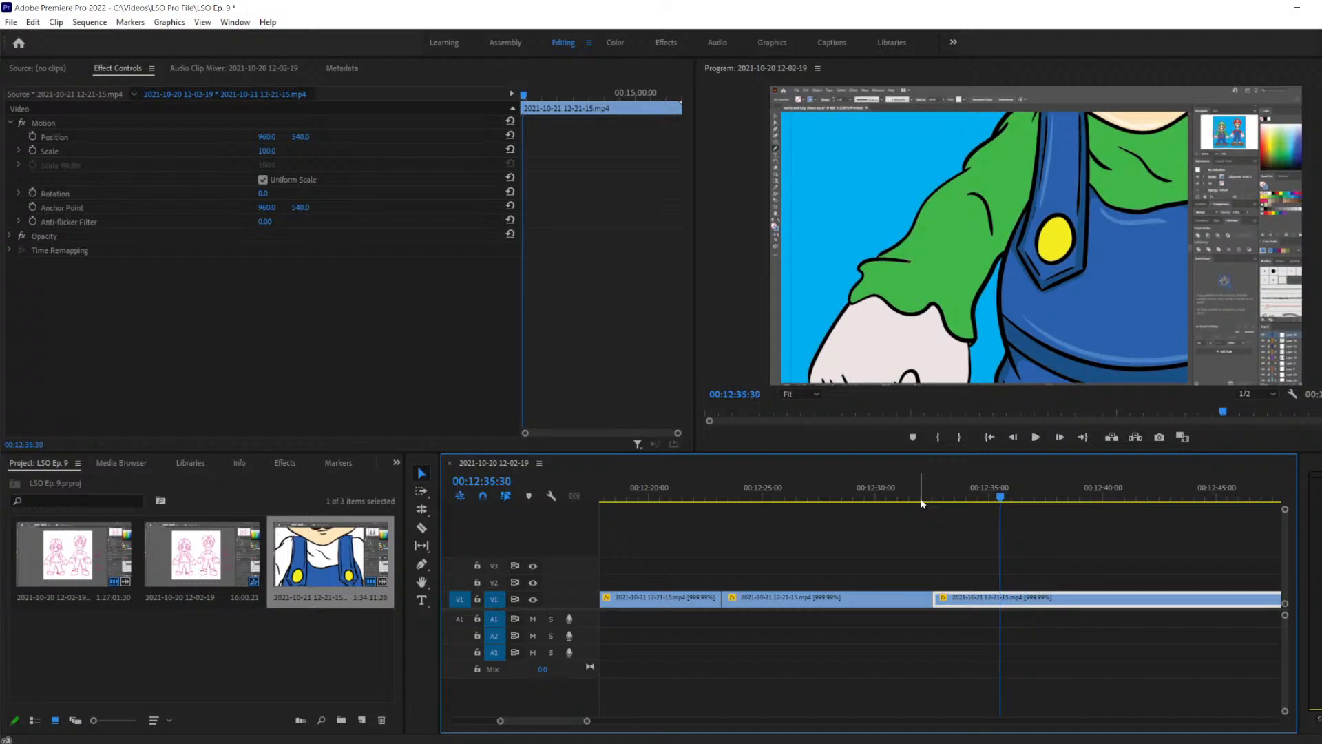
pyautogui.press('Left')
pyautogui.press('Left')
pyautogui.press('Left')
pyautogui.press('Right')
pyautogui.press('Right')
pyautogui.press('Right')
pyautogui.press('Right')
pyautogui.press('Right')
pyautogui.press('Right')
pyautogui.press('Right')
pyautogui.press('Right')
pyautogui.press('Left')
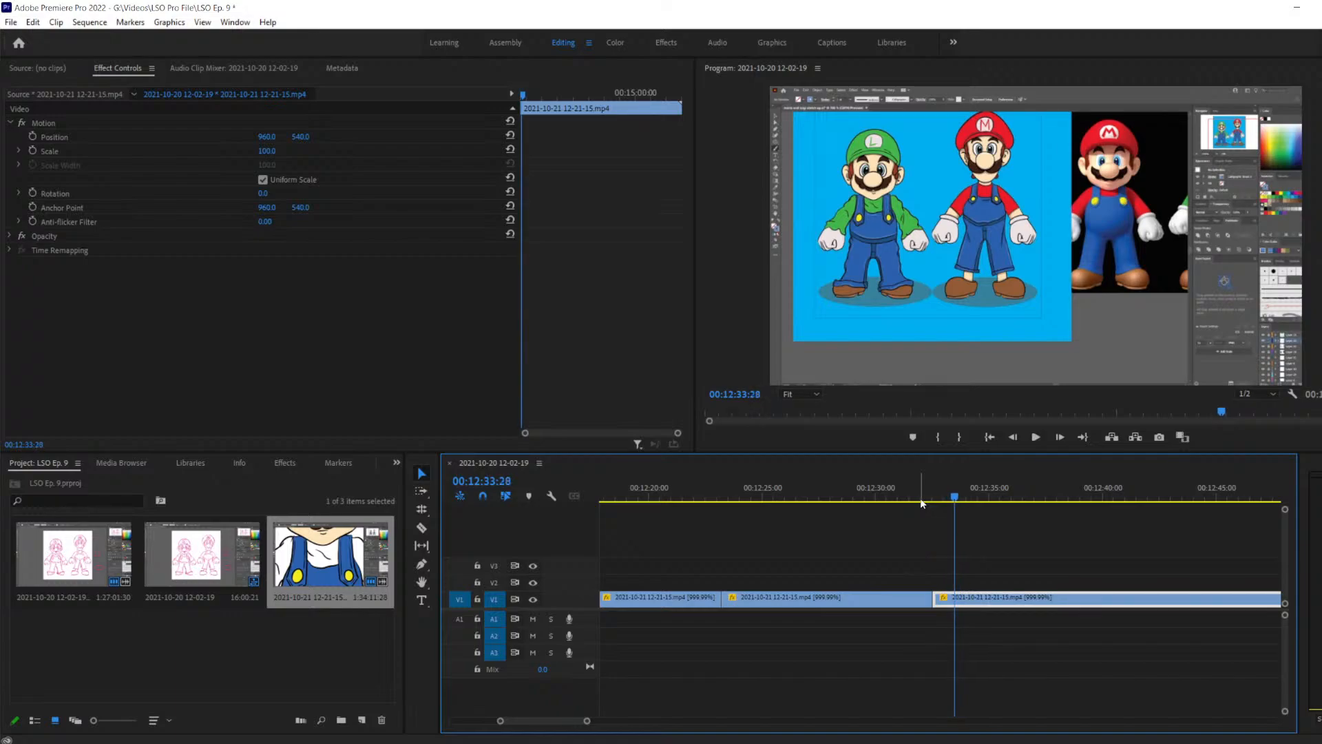
pyautogui.press('Left')
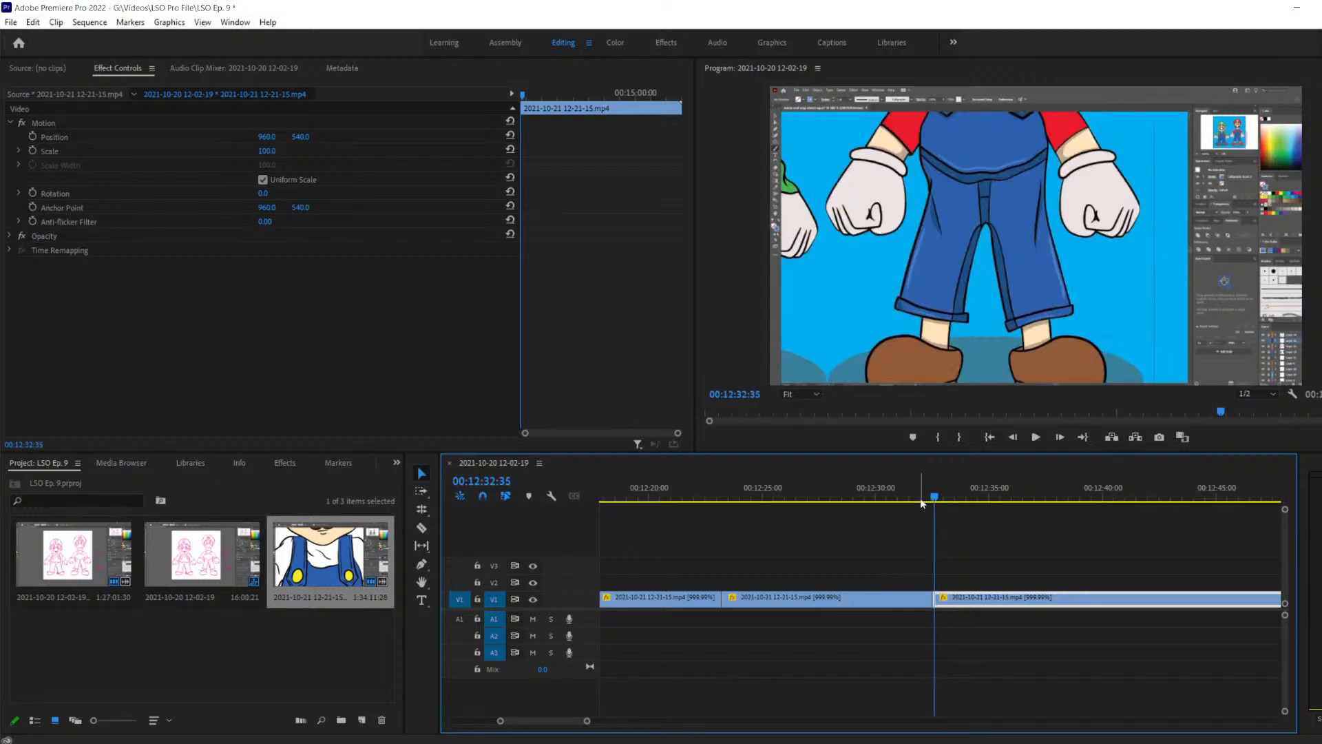
pyautogui.press('Right')
pyautogui.press('Right')
pyautogui.press('Right')
pyautogui.press('Right')
pyautogui.press('Right')
pyautogui.press('Right')
pyautogui.press('Right')
pyautogui.press('Right')
pyautogui.press('Right')
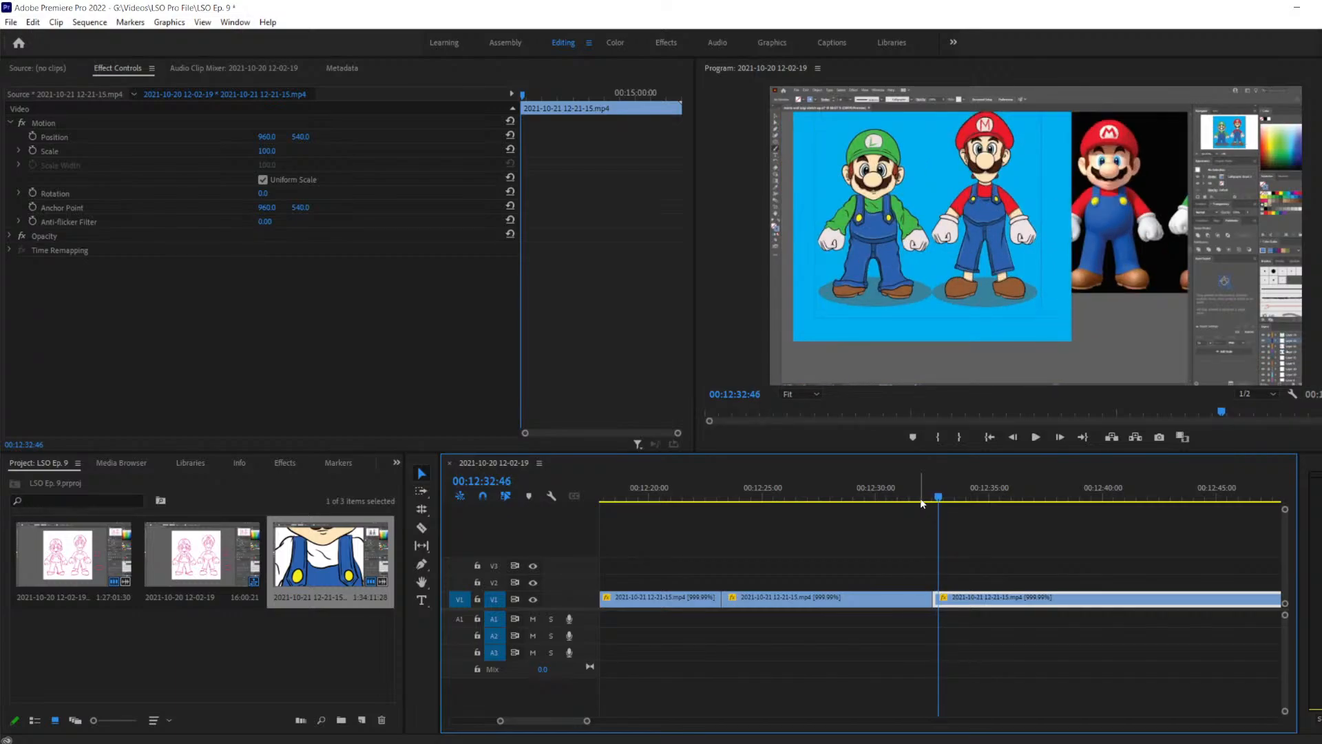
# Cut the inactive V1 section between 00:12:32:46 and 00:12:34:42 out of the sequence and close the gap
pyautogui.click(943, 596)
pyautogui.press('space')
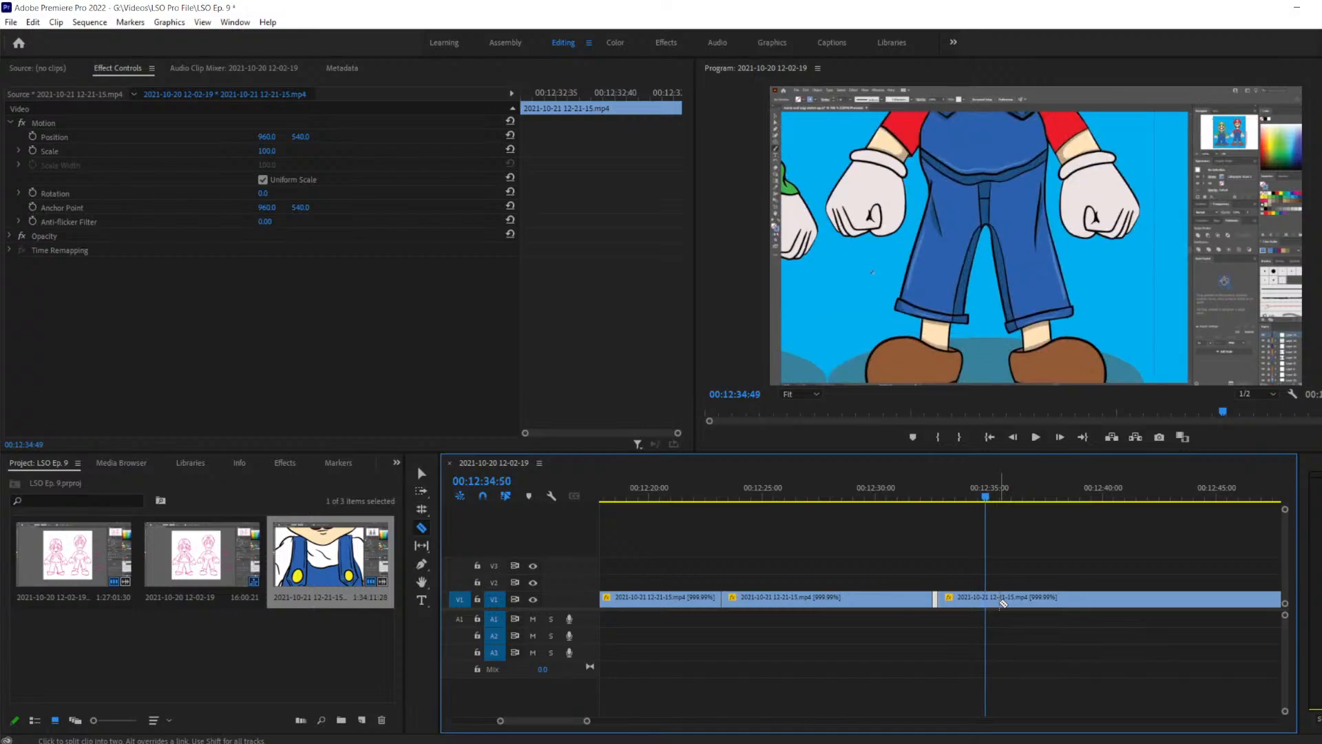
pyautogui.press('Left')
pyautogui.press('Left')
pyautogui.press('Left')
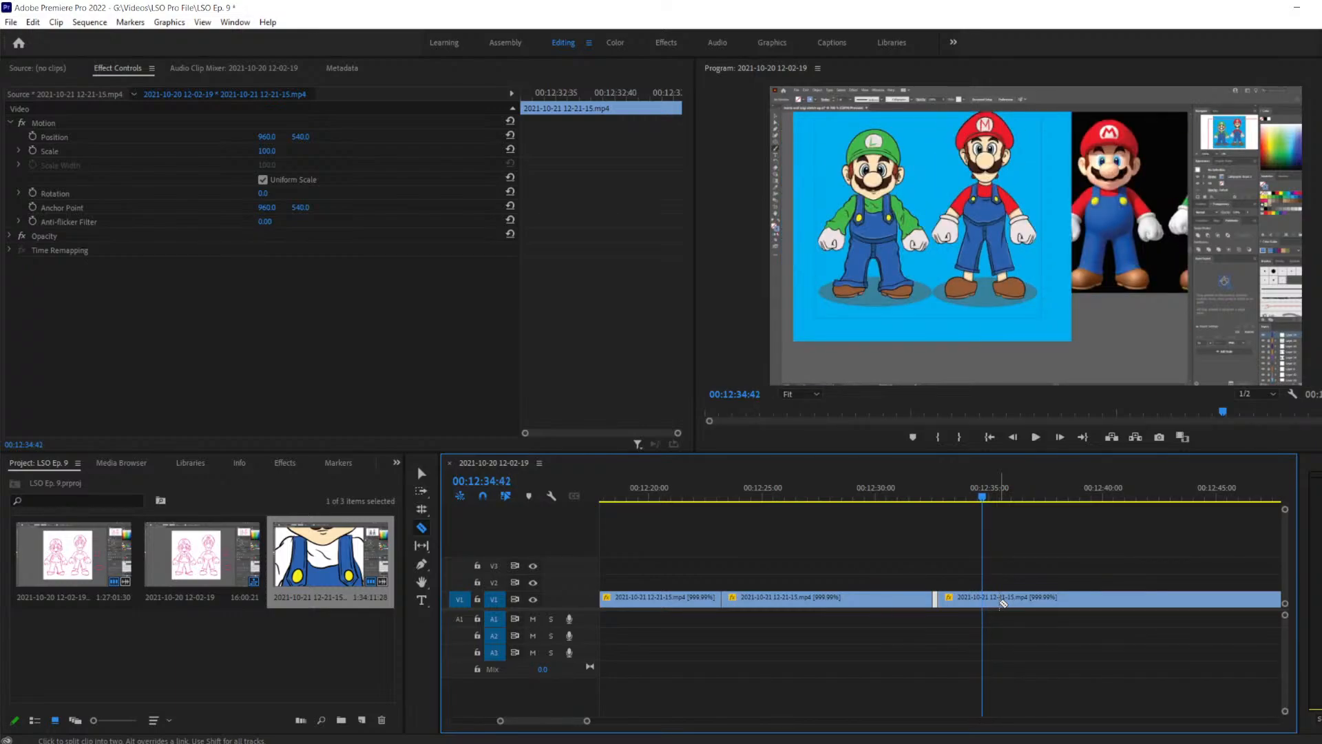
pyautogui.click(983, 599)
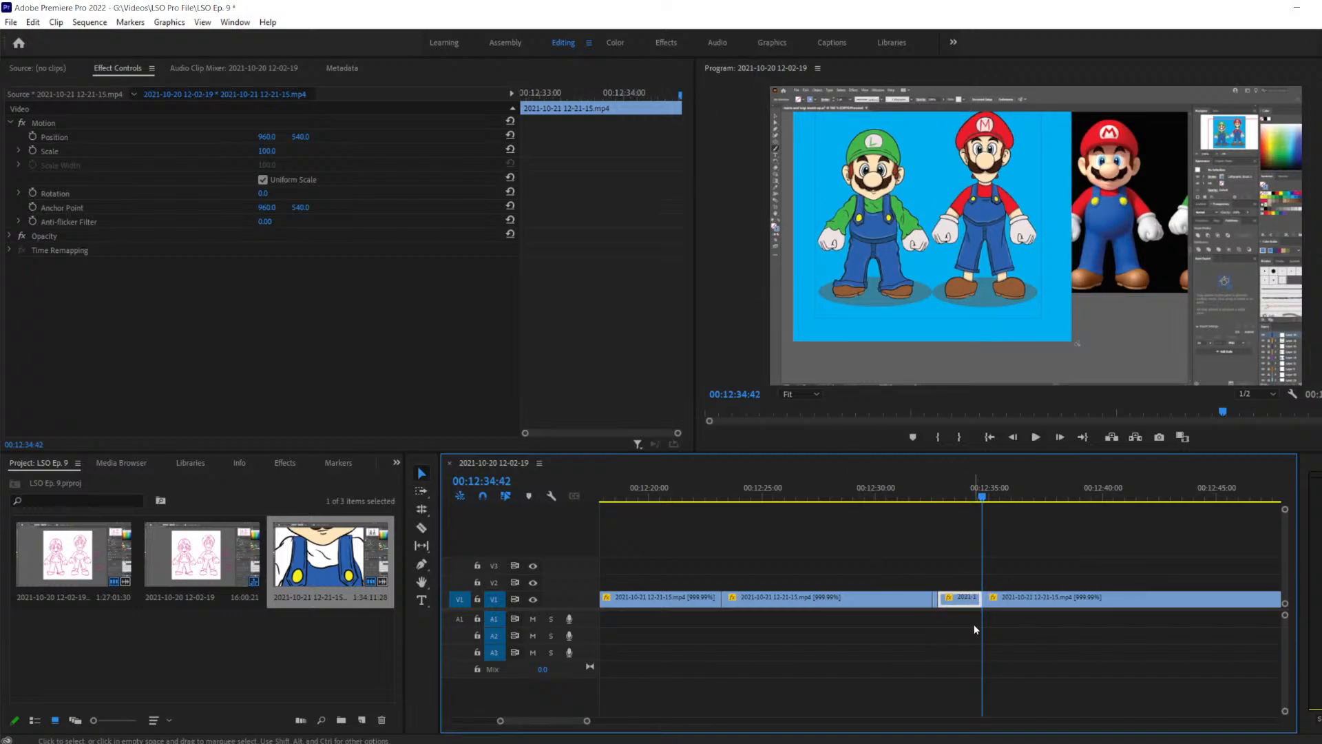
pyautogui.press('Delete')
pyautogui.click(1032, 597)
pyautogui.moveTo(1040, 604); pyautogui.dragTo(995, 604)
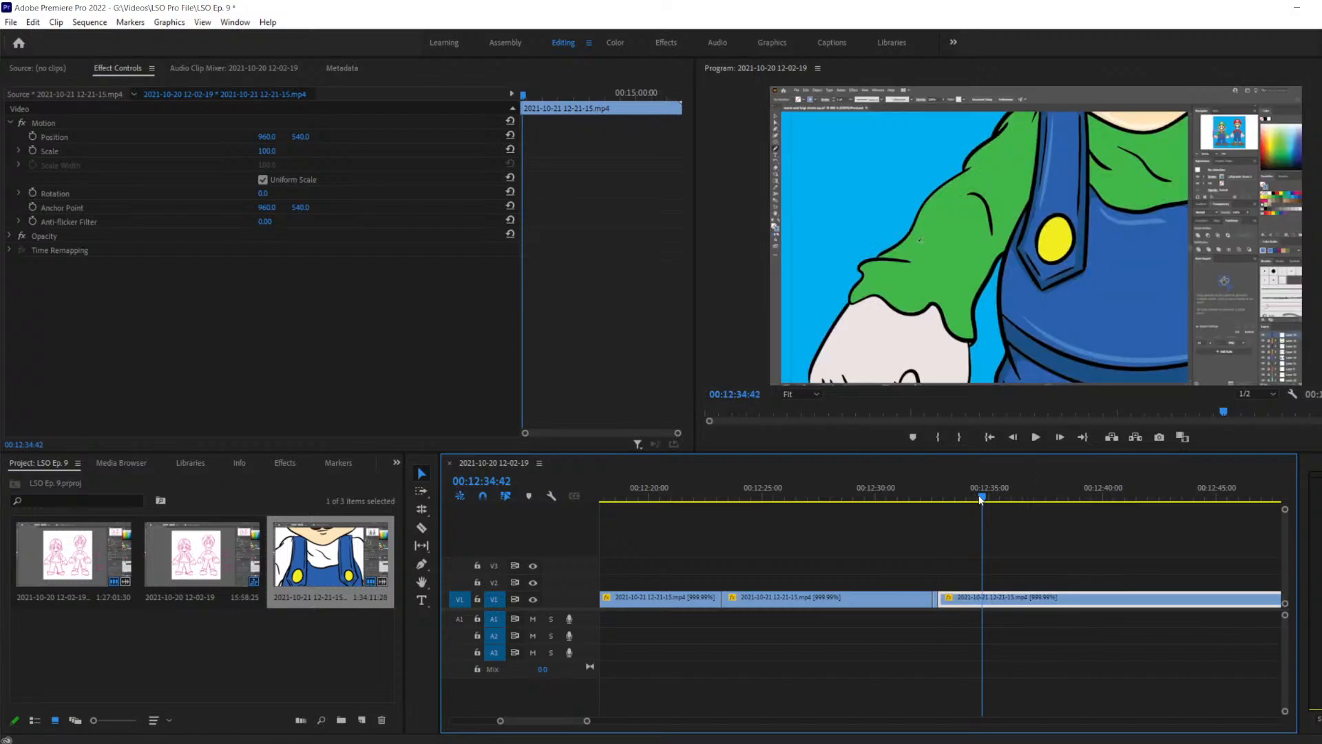
# Review the join from 00:12:32:29 to 00:12:34:29 and step through the frames around 00:12:33:46 to 00:12:34:00 for a further cut point
pyautogui.moveTo(980, 498); pyautogui.dragTo(931, 475)
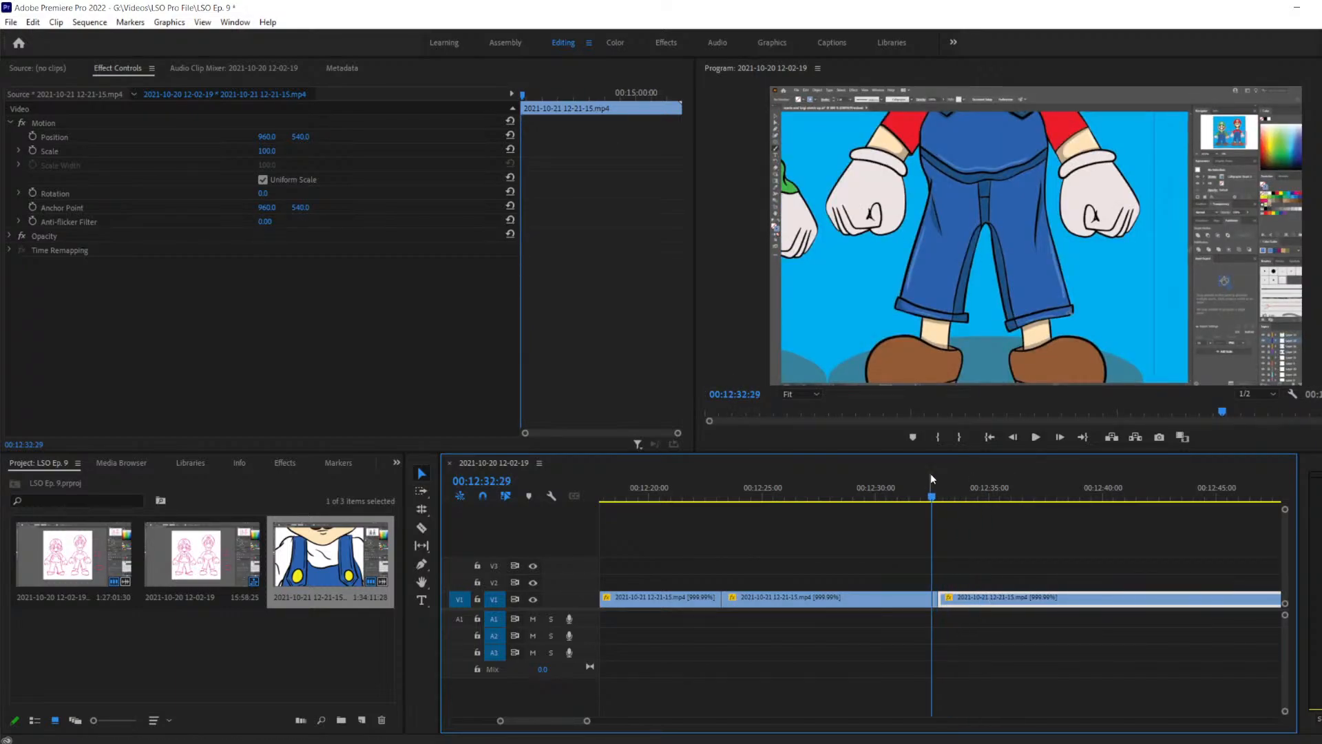
pyautogui.press('space')
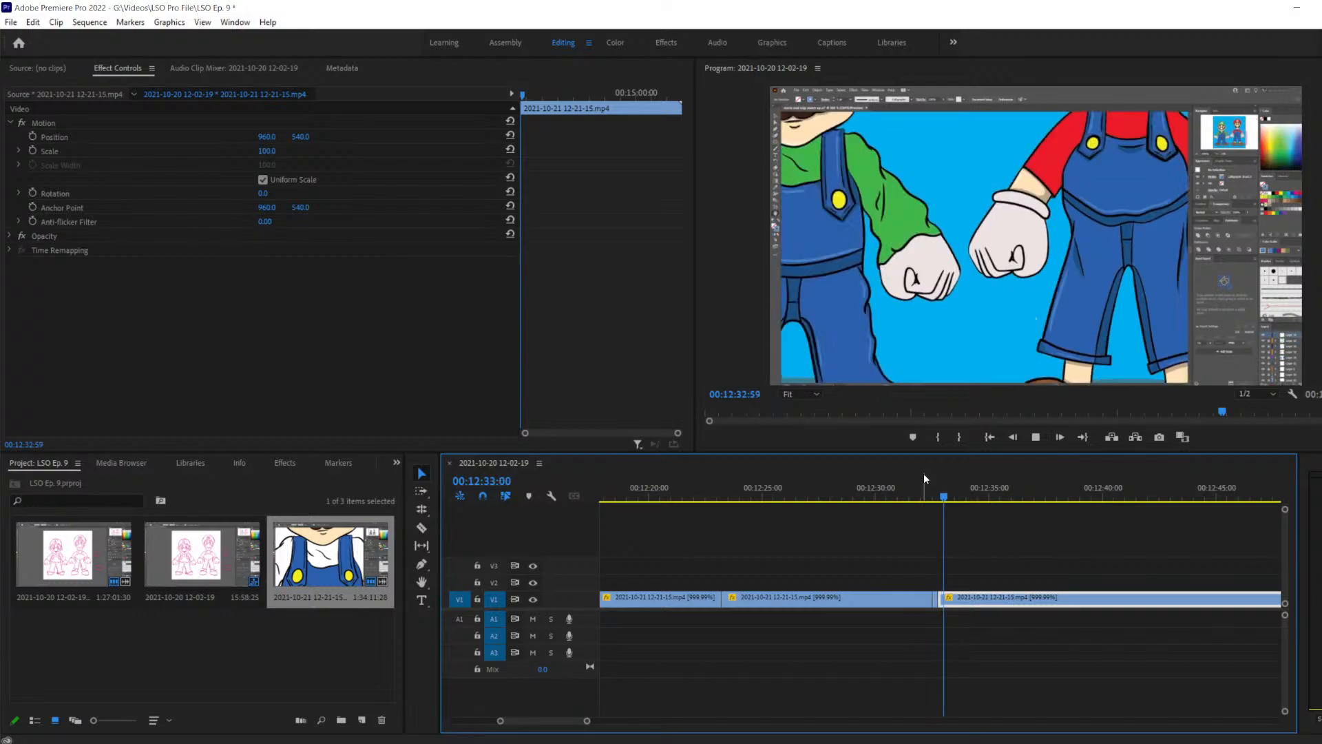
pyautogui.press('space')
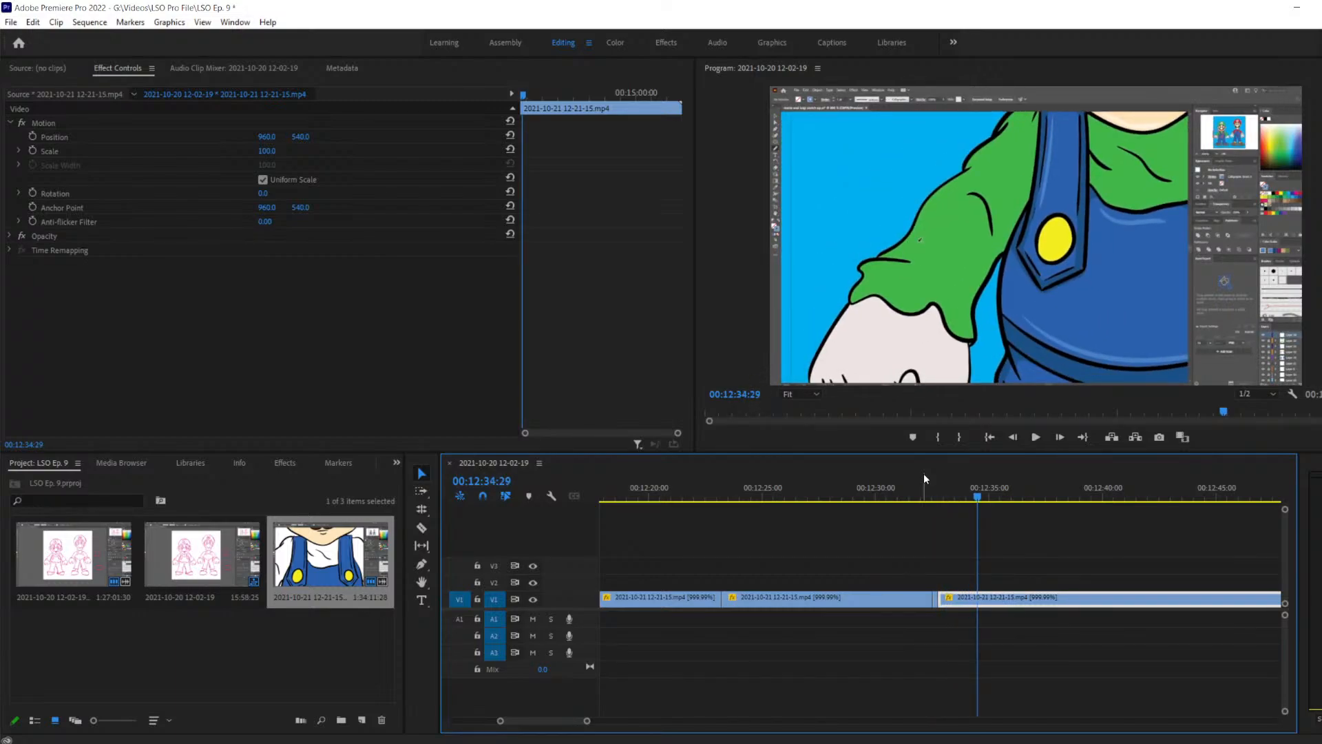
pyautogui.press('Left')
pyautogui.press('Left')
pyautogui.press('Left')
pyautogui.press('Left')
pyautogui.press('Left')
pyautogui.press('Left')
pyautogui.press('Left')
pyautogui.press('Left')
pyautogui.press('Left')
pyautogui.press('Left')
pyautogui.press('Left')
pyautogui.press('Left')
pyautogui.press('Left')
pyautogui.press('Left')
pyautogui.press('Left')
pyautogui.press('Left')
pyautogui.press('Left')
pyautogui.press('Left')
pyautogui.press('Left')
pyautogui.press('Left')
pyautogui.press('Left')
pyautogui.press('Left')
pyautogui.press('Left')
pyautogui.press('Left')
pyautogui.press('Left')
pyautogui.press('Left')
pyautogui.press('Left')
pyautogui.press('Left')
pyautogui.press('Left')
pyautogui.press('Left')
pyautogui.press('Left')
pyautogui.press('Left')
pyautogui.press('Left')
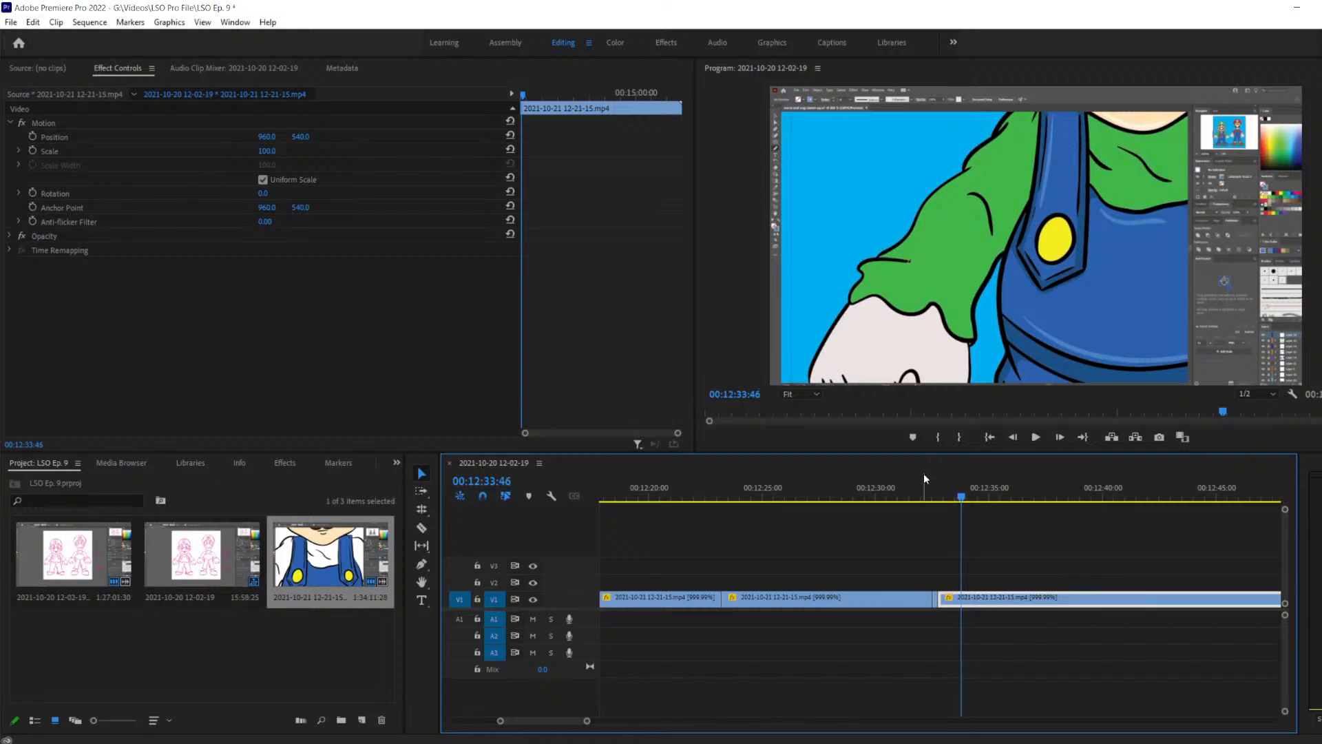
pyautogui.press('Right')
pyautogui.press('Right')
pyautogui.press('Right')
pyautogui.press('Right')
pyautogui.press('Right')
pyautogui.press('Right')
pyautogui.press('Right')
pyautogui.press('Right')
pyautogui.press('Right')
pyautogui.press('Right')
pyautogui.press('Right')
pyautogui.press('Right')
pyautogui.press('Right')
pyautogui.press('Right')
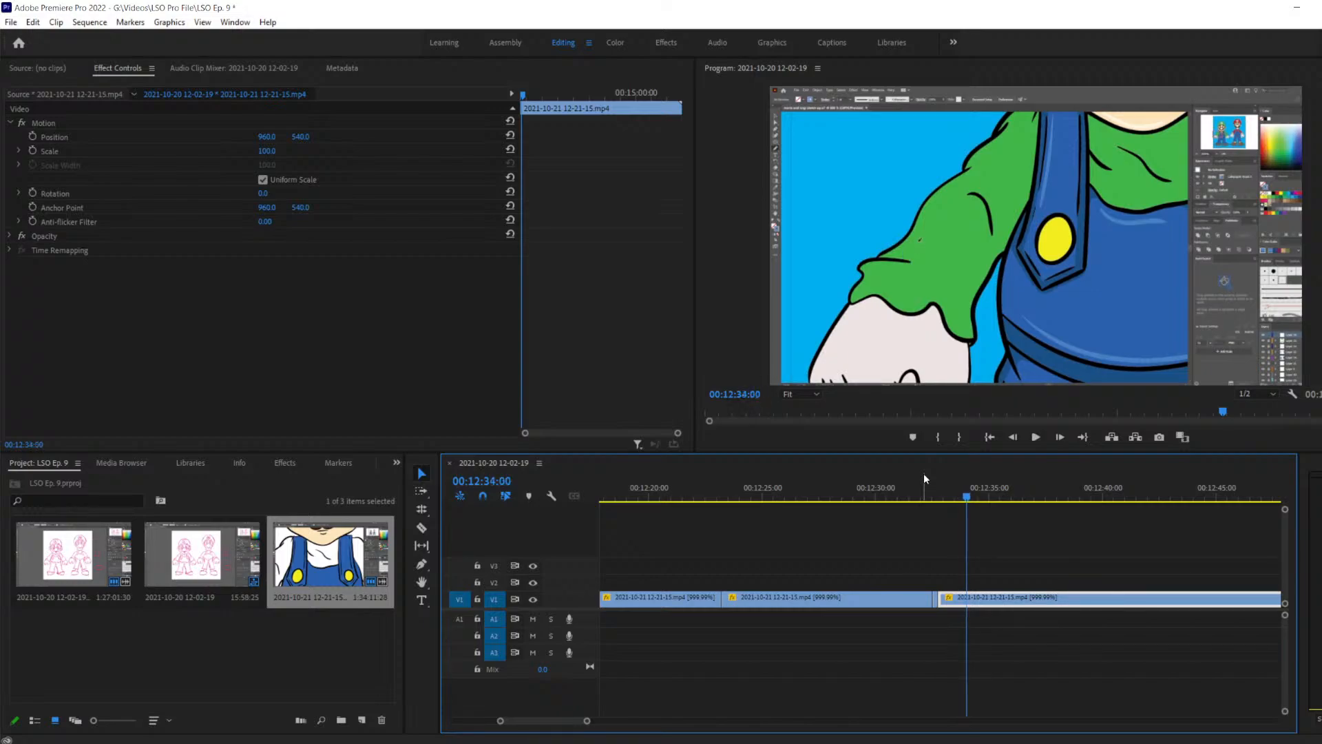
pyautogui.press('Left')
pyautogui.press('Left')
pyautogui.press('Left')
# Try a split of the V1 clip at 00:12:33:58 and undo it after playing on to 00:12:35:47
pyautogui.click(966, 597)
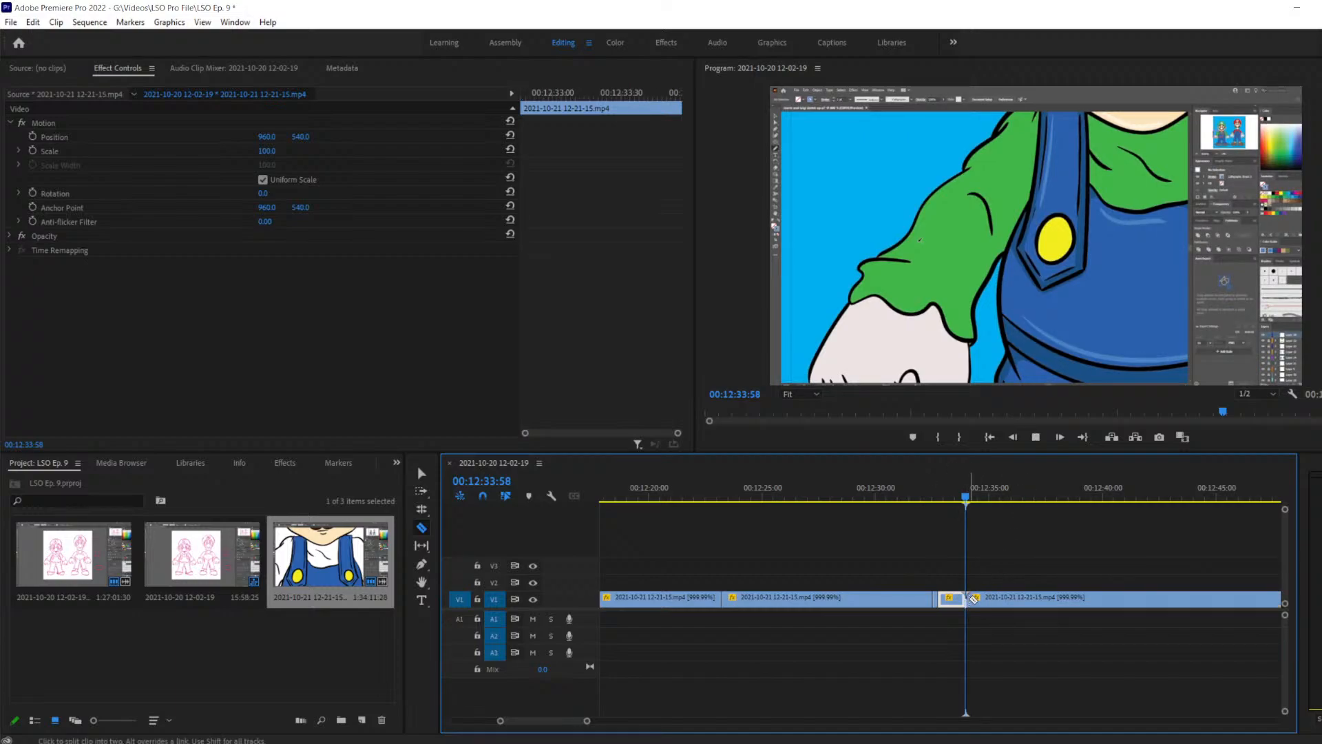
pyautogui.press('space')
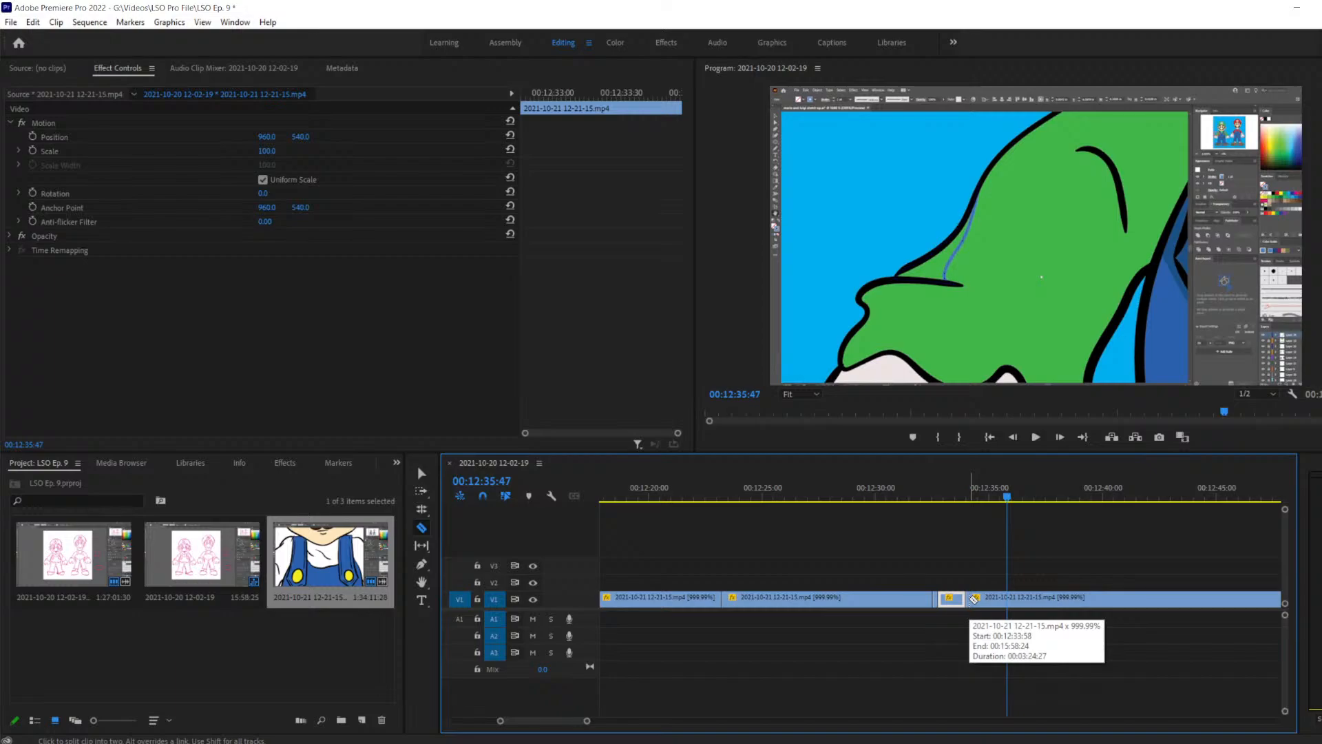
pyautogui.hotkey('ctrl', 'z')
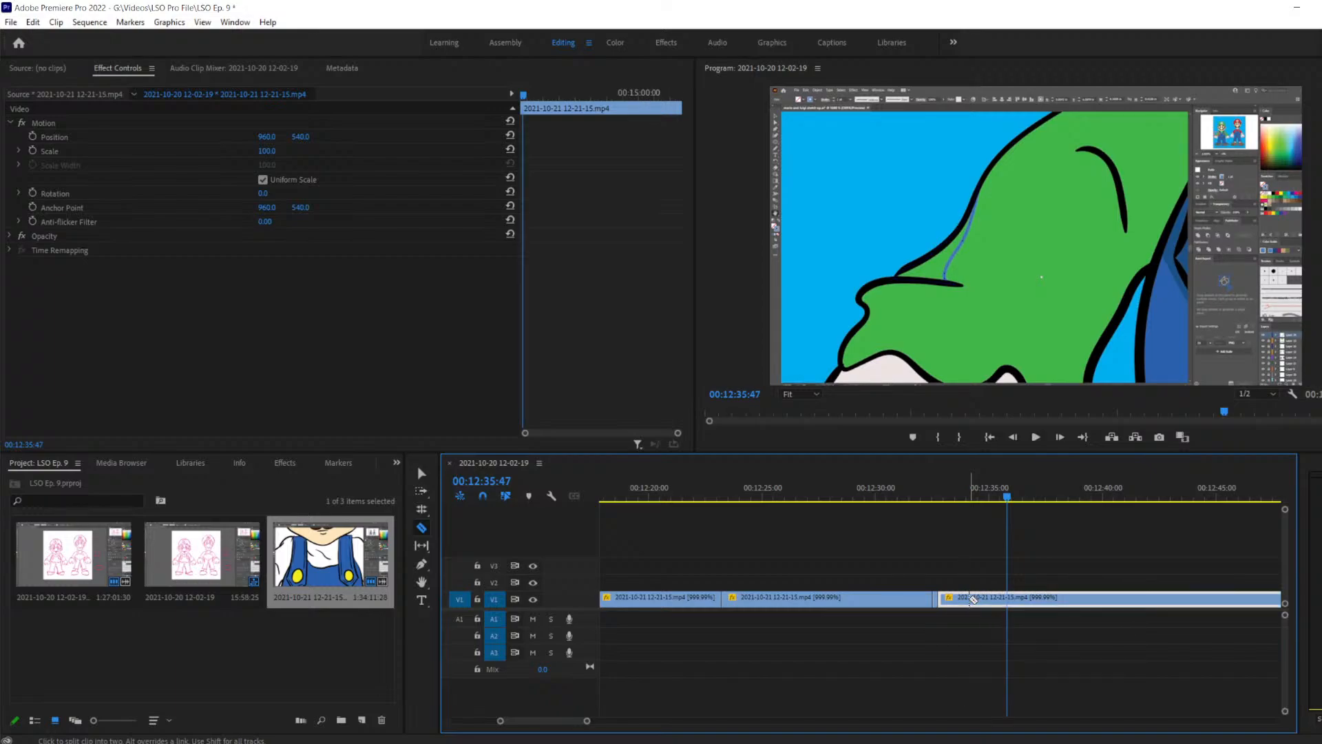
# Play the sequence from 00:12:32:12 to about 00:12:47:57, then rewind to 00:12:45:33 to look for the next inactive section
pyautogui.click(926, 493)
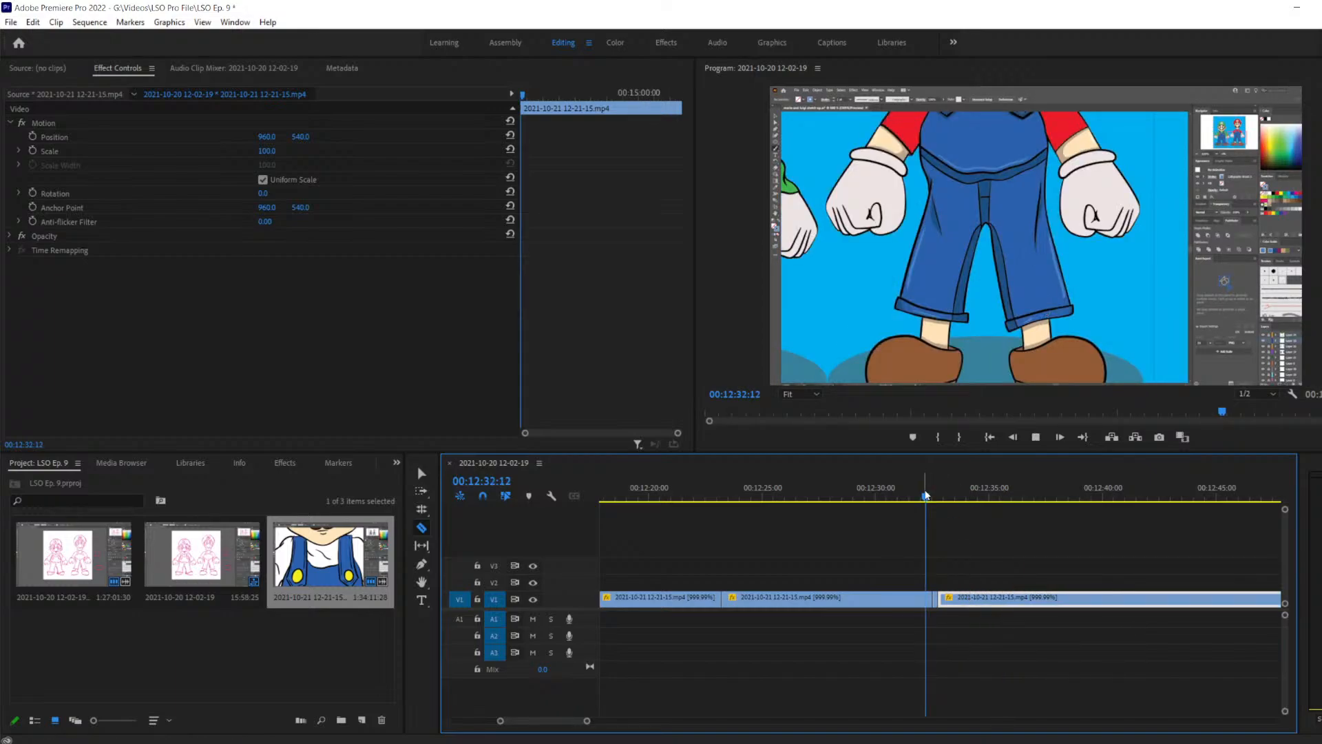
pyautogui.press('space')
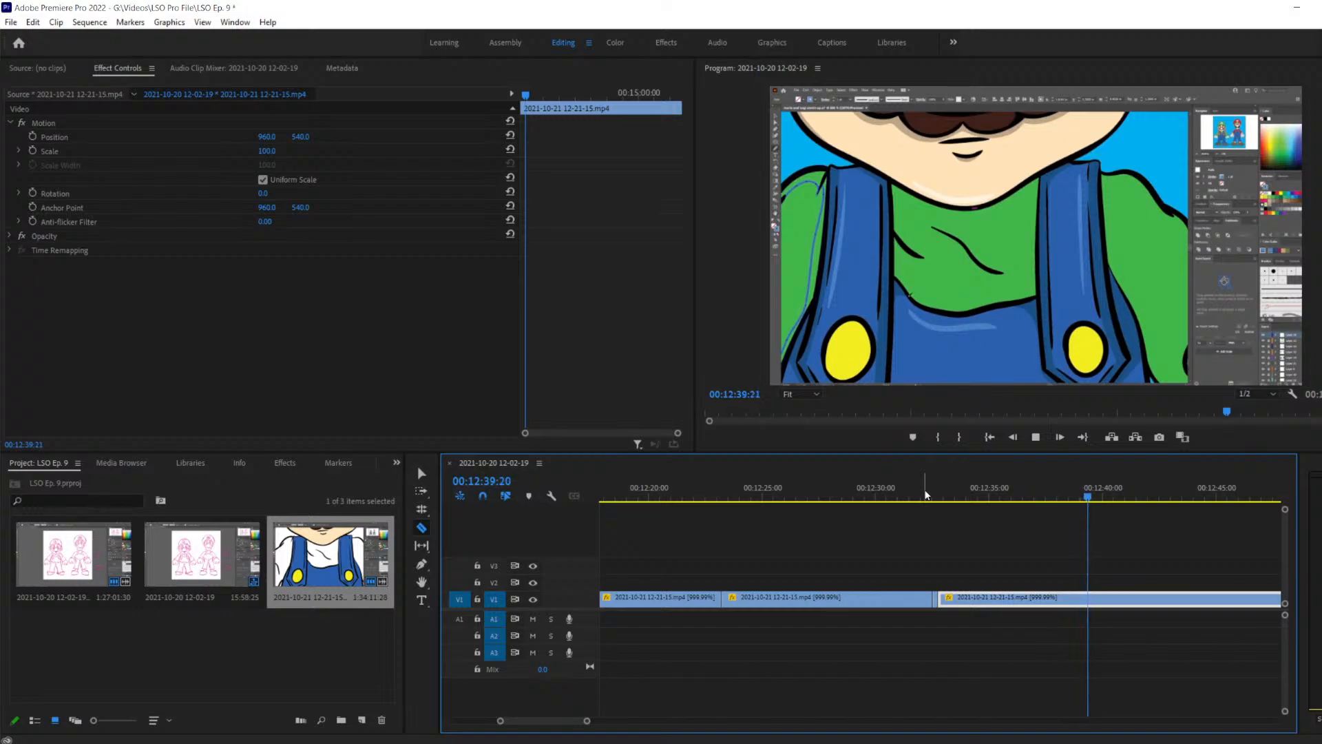
pyautogui.press('space')
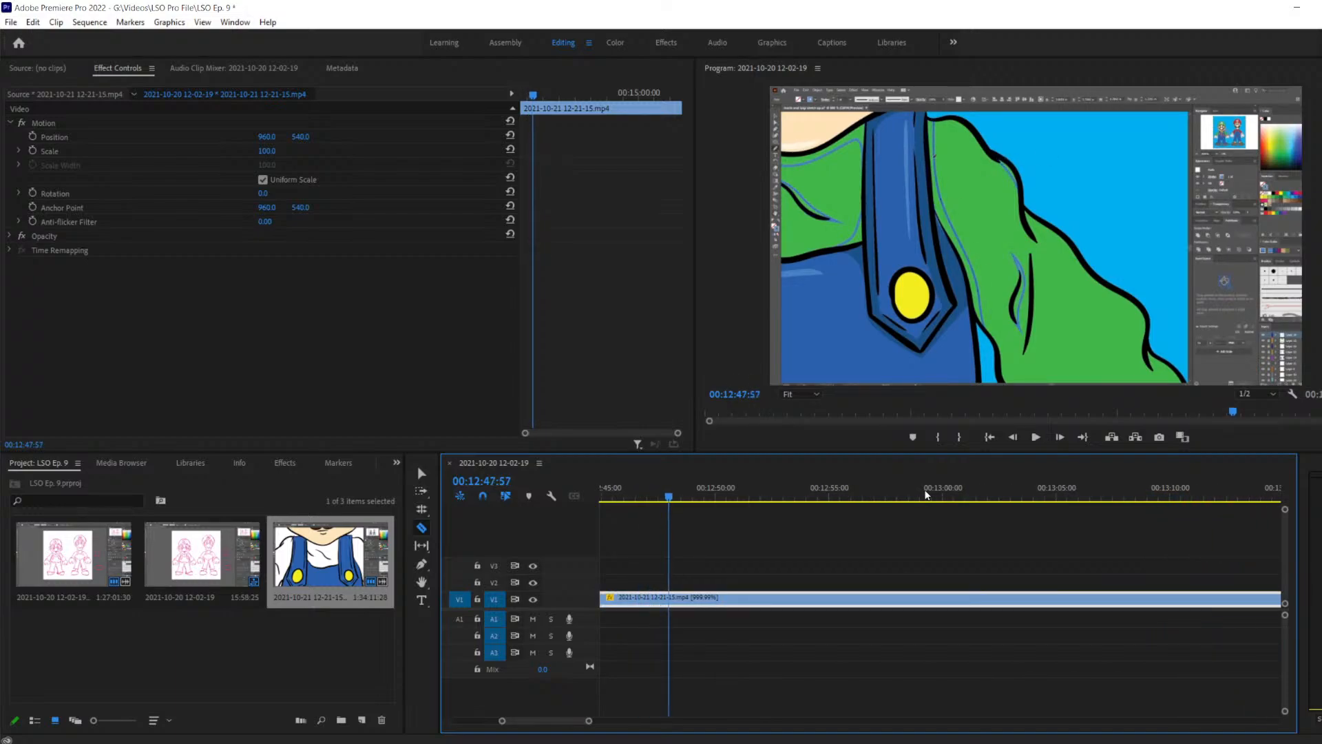
pyautogui.press('j')
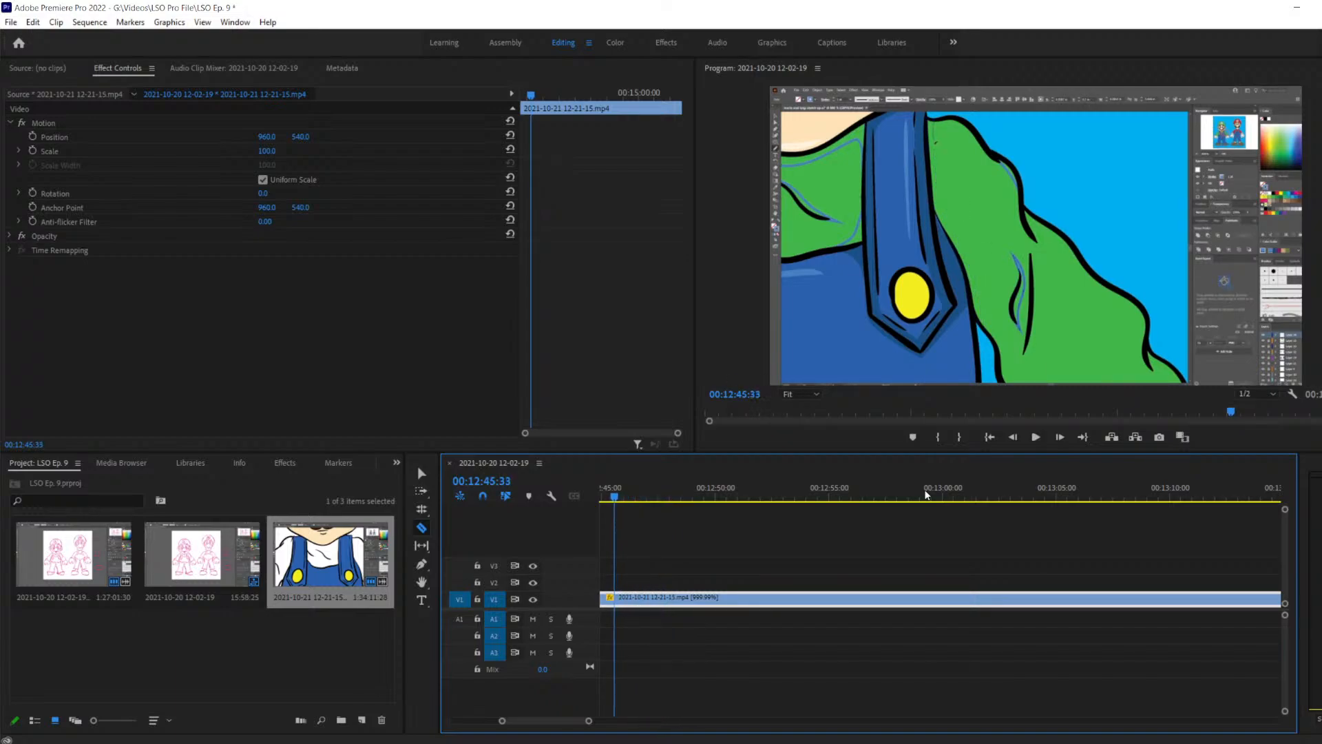
pyautogui.press('l')
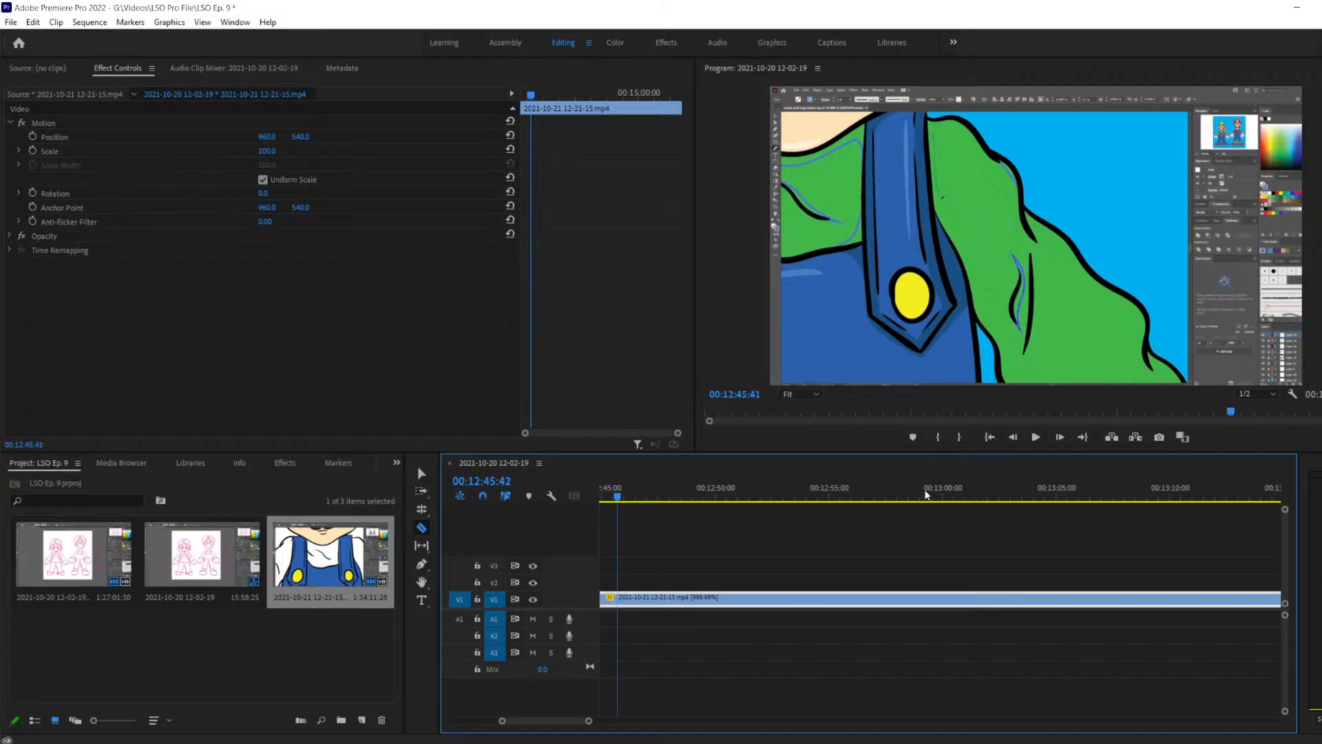
# Find the frame where drawing activity stops and split the V1 clip at 00:12:46:13
pyautogui.press('Left')
pyautogui.press('Left')
pyautogui.press('Left')
pyautogui.press('Left')
pyautogui.press('Left')
pyautogui.press('Left')
pyautogui.press('Left')
pyautogui.press('Left')
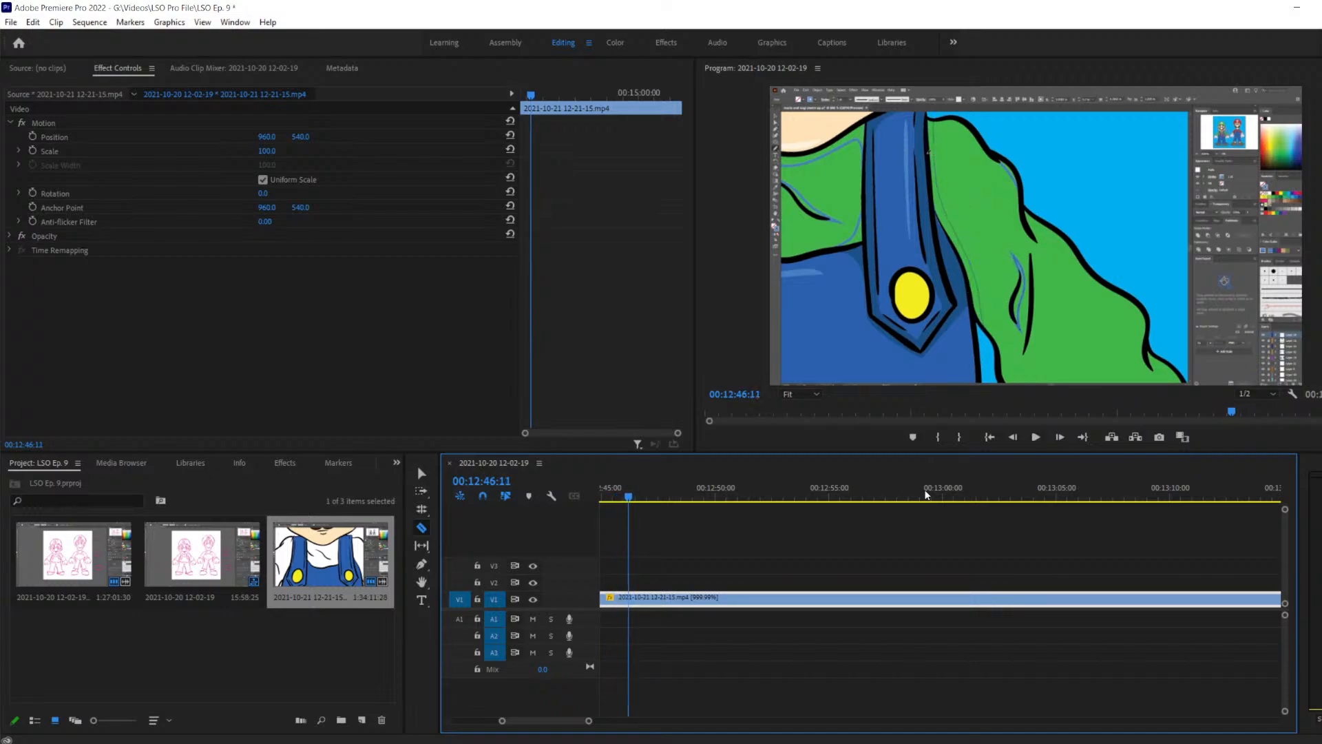
pyautogui.press('Right')
pyautogui.press('Right')
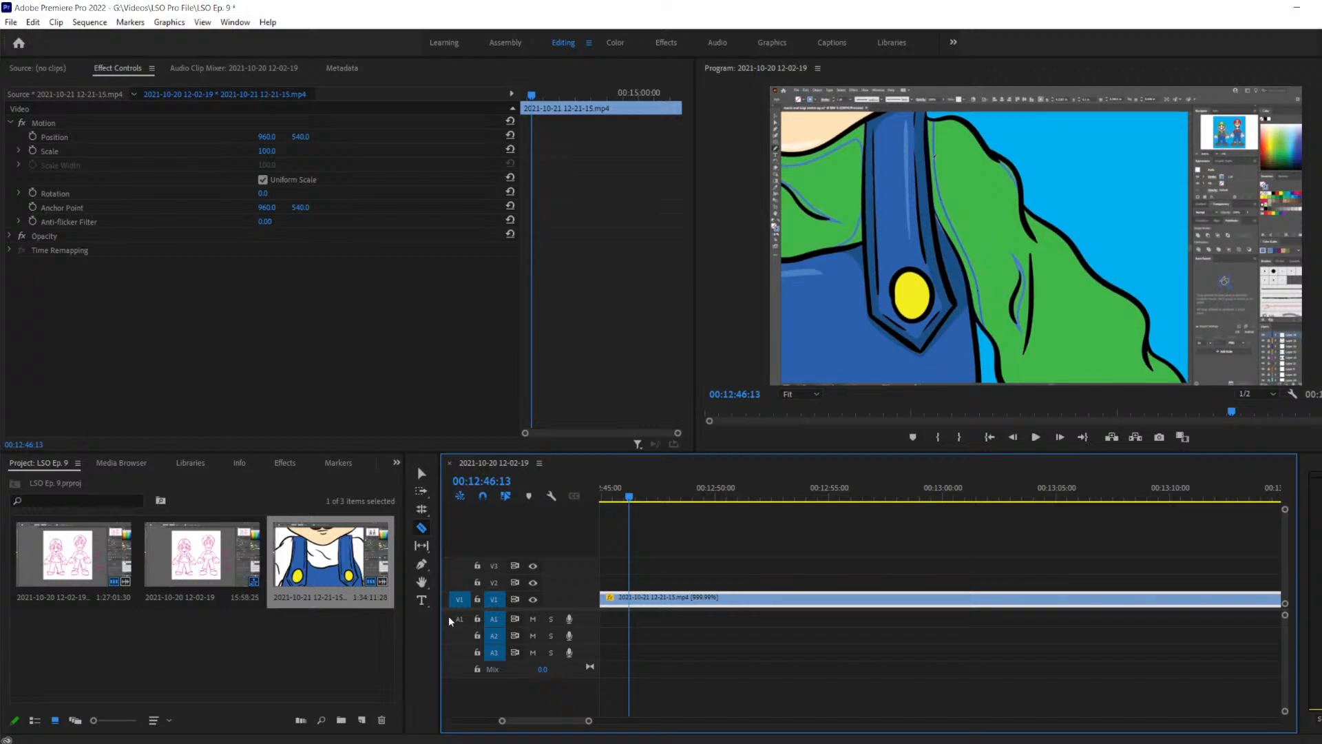
pyautogui.click(634, 601)
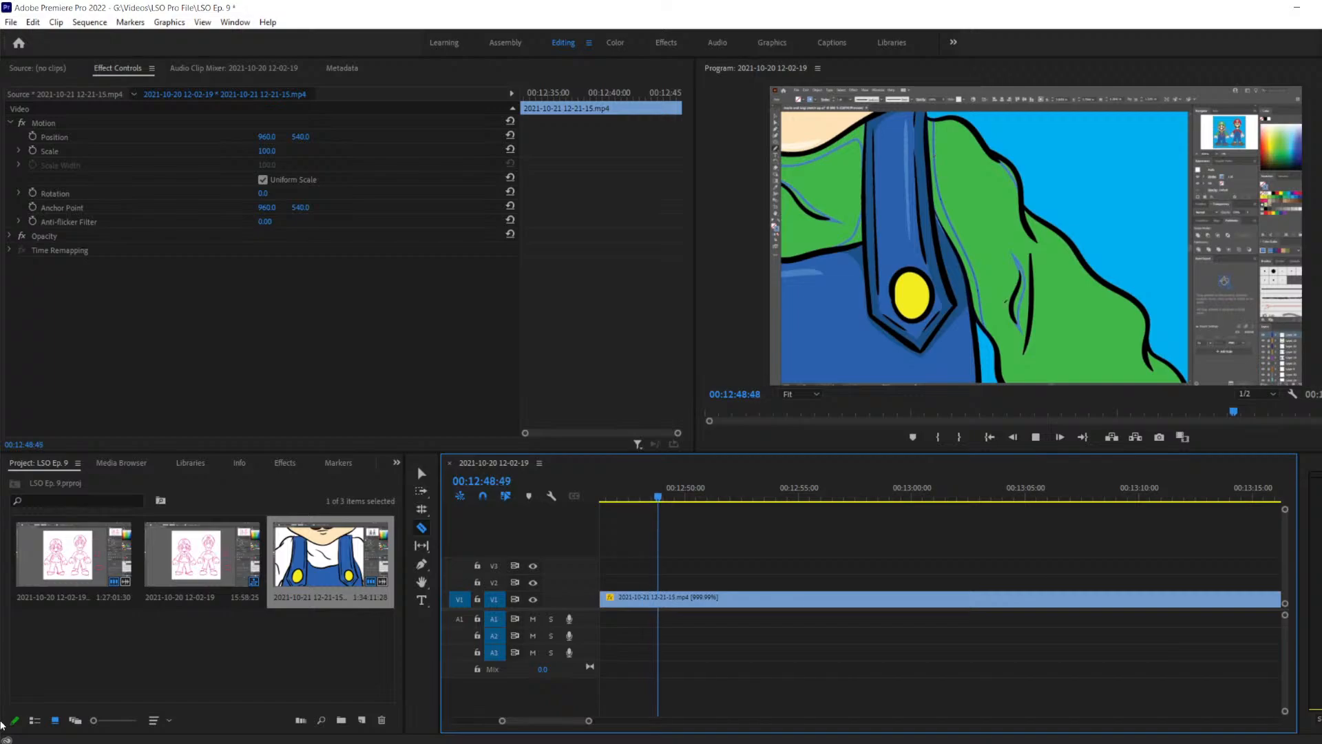
# Find the frame where drawing activity resumes and split the V1 clip at 00:12:48:45
pyautogui.press('space')
pyautogui.press('Left')
pyautogui.press('Left')
pyautogui.press('Left')
pyautogui.press('Left')
pyautogui.press('Left')
pyautogui.press('Left')
pyautogui.press('Left')
pyautogui.press('Left')
pyautogui.press('Left')
pyautogui.press('Left')
pyautogui.press('Left')
pyautogui.press('Left')
pyautogui.press('Left')
pyautogui.press('Left')
pyautogui.press('Left')
pyautogui.press('Left')
pyautogui.press('Left')
pyautogui.press('Left')
pyautogui.press('Left')
pyautogui.press('Left')
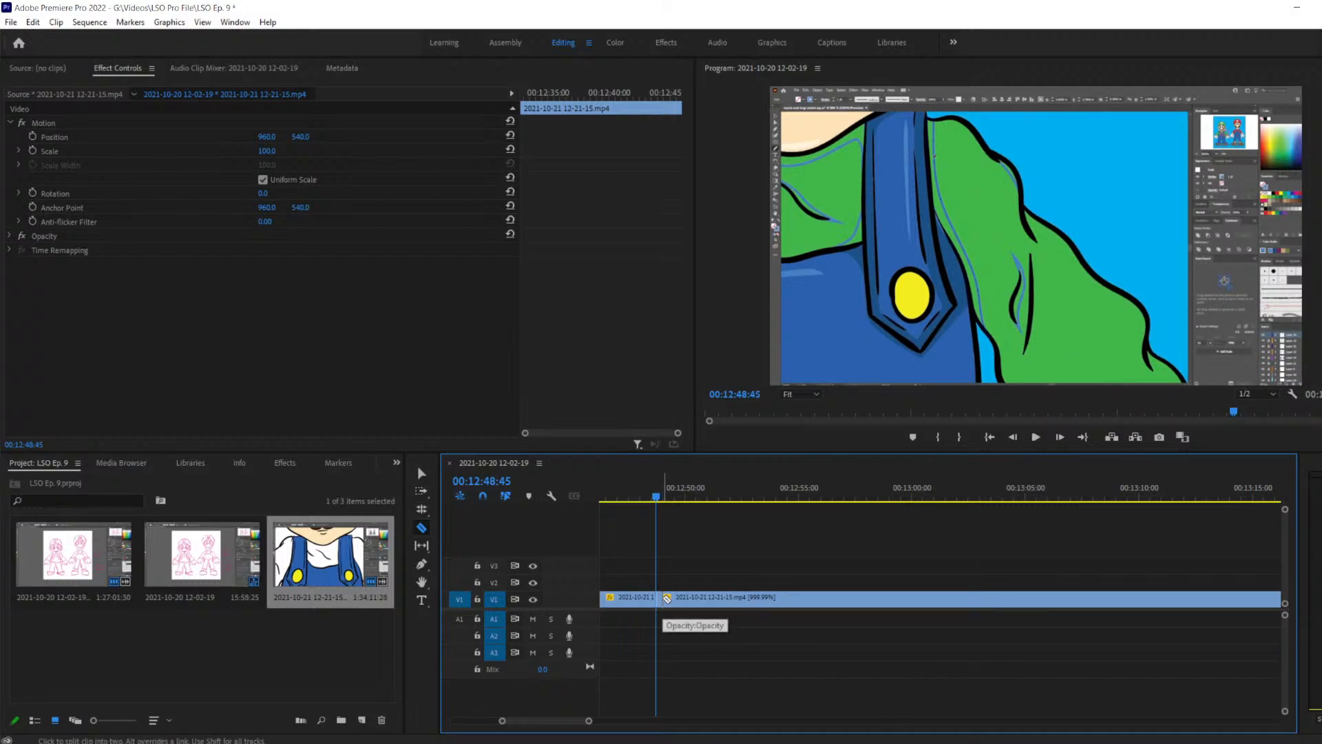
# Delete the V1 section between 00:12:46:13 and 00:12:48:45 and move the following clip back to close the gap
pyautogui.press('v')
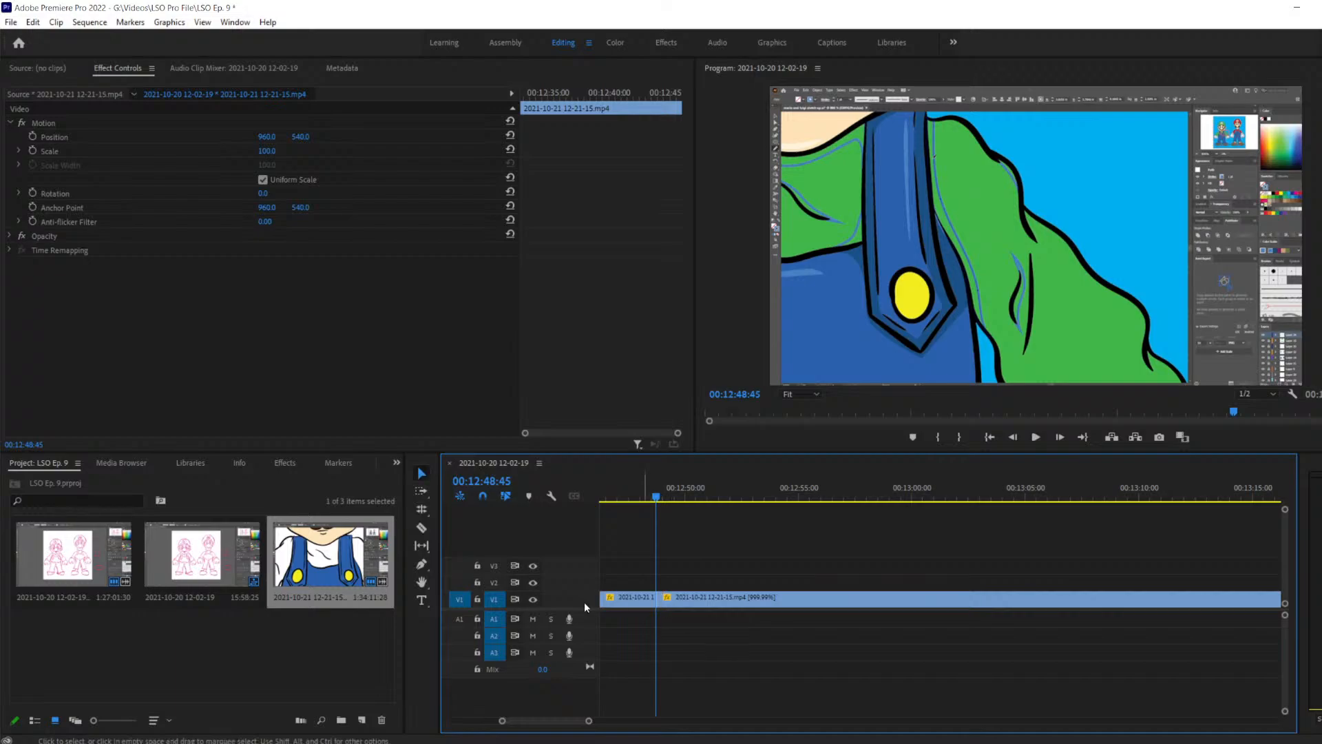
pyautogui.click(626, 598)
pyautogui.press('Delete')
pyautogui.hscroll(-2, 733, 624)
pyautogui.hscroll(-2, 721, 625)
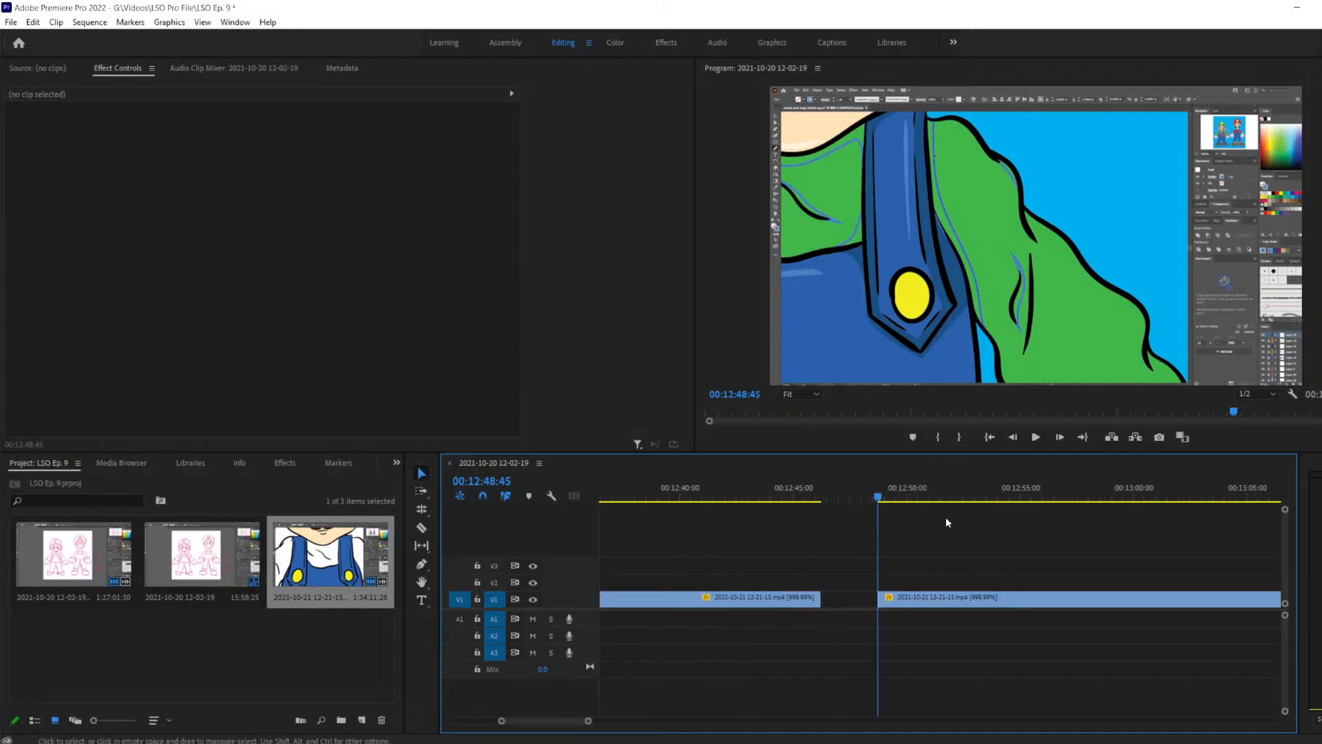
pyautogui.click(925, 603)
pyautogui.moveTo(925, 603); pyautogui.dragTo(868, 604)
# Review the new join near 00:12:46 and play on to 00:13:01:17 to look for the next inactive section
pyautogui.moveTo(880, 497); pyautogui.dragTo(814, 515)
pyautogui.press('space')
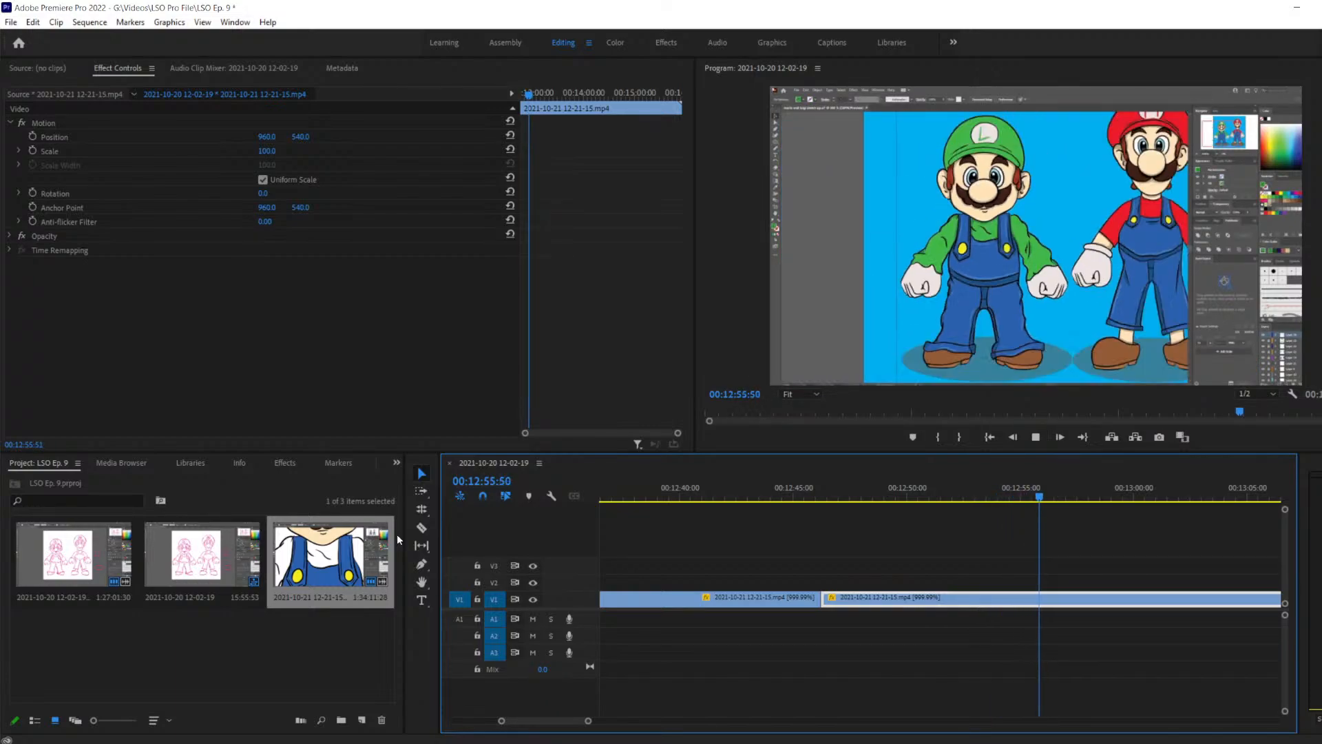
pyautogui.press('space')
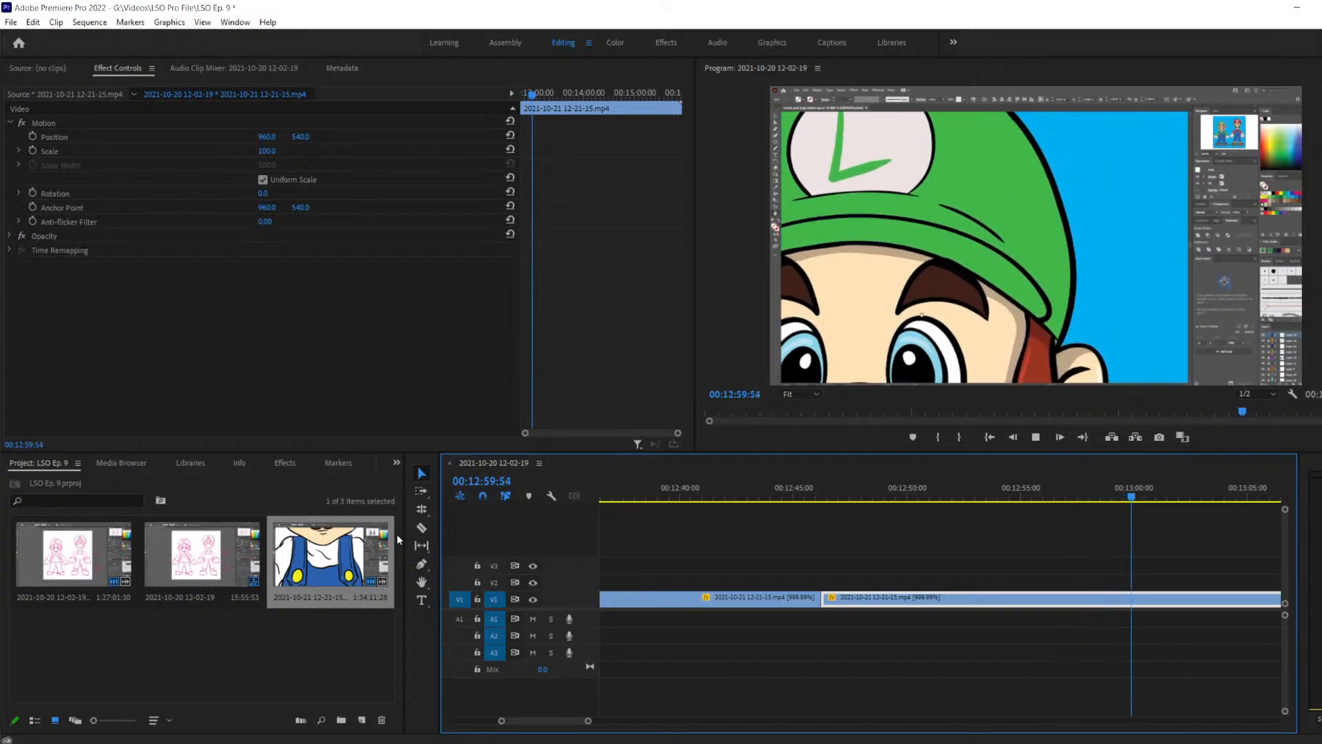
pyautogui.press('space')
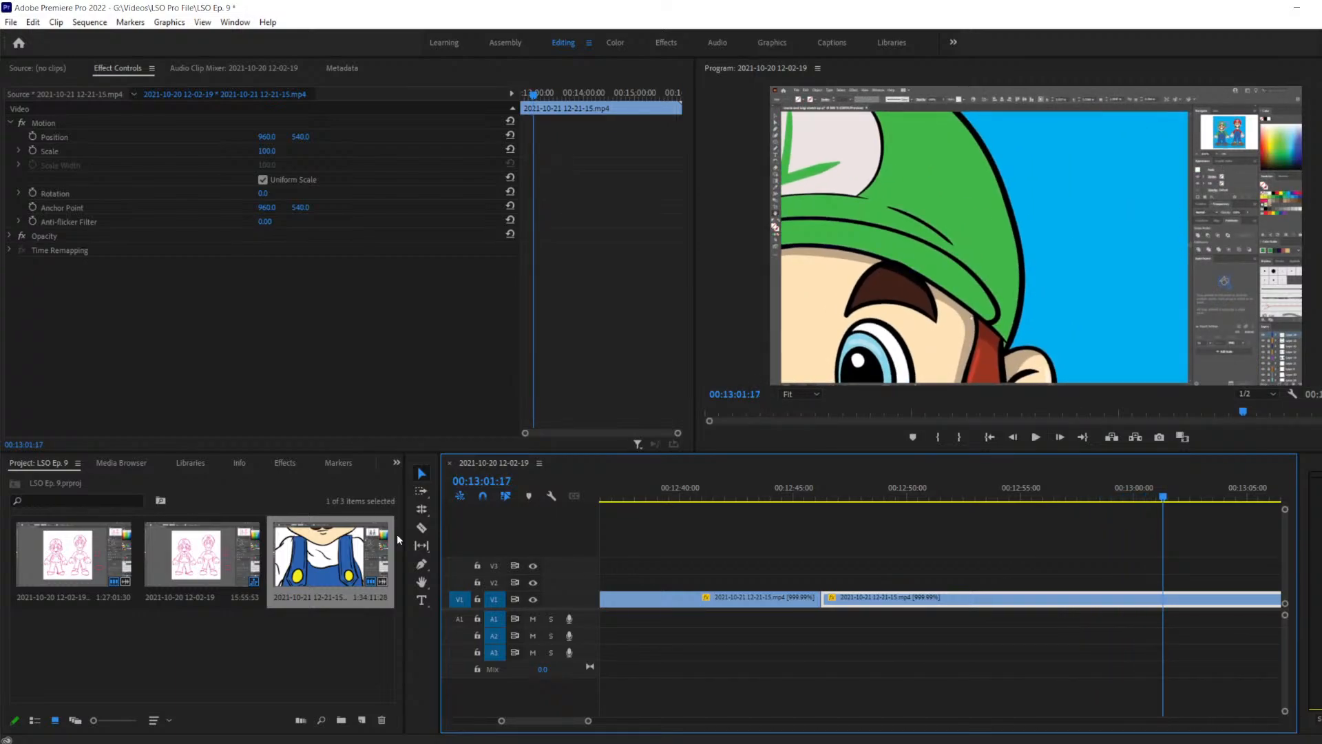
# Step back from 00:13:01:17 and examine the frames around 00:12:59:56 to 00:13:00:09 for the start of the still view
pyautogui.press('Left')
pyautogui.press('Left')
pyautogui.press('Left')
pyautogui.press('Left')
pyautogui.press('Left')
pyautogui.press('Left')
pyautogui.press('Left')
pyautogui.press('Left')
pyautogui.press('Left')
pyautogui.press('Left')
pyautogui.press('Left')
pyautogui.press('Left')
pyautogui.press('Left')
pyautogui.press('Left')
pyautogui.press('Left')
pyautogui.press('Left')
pyautogui.press('Left')
pyautogui.press('Left')
pyautogui.press('Left')
pyautogui.press('Left')
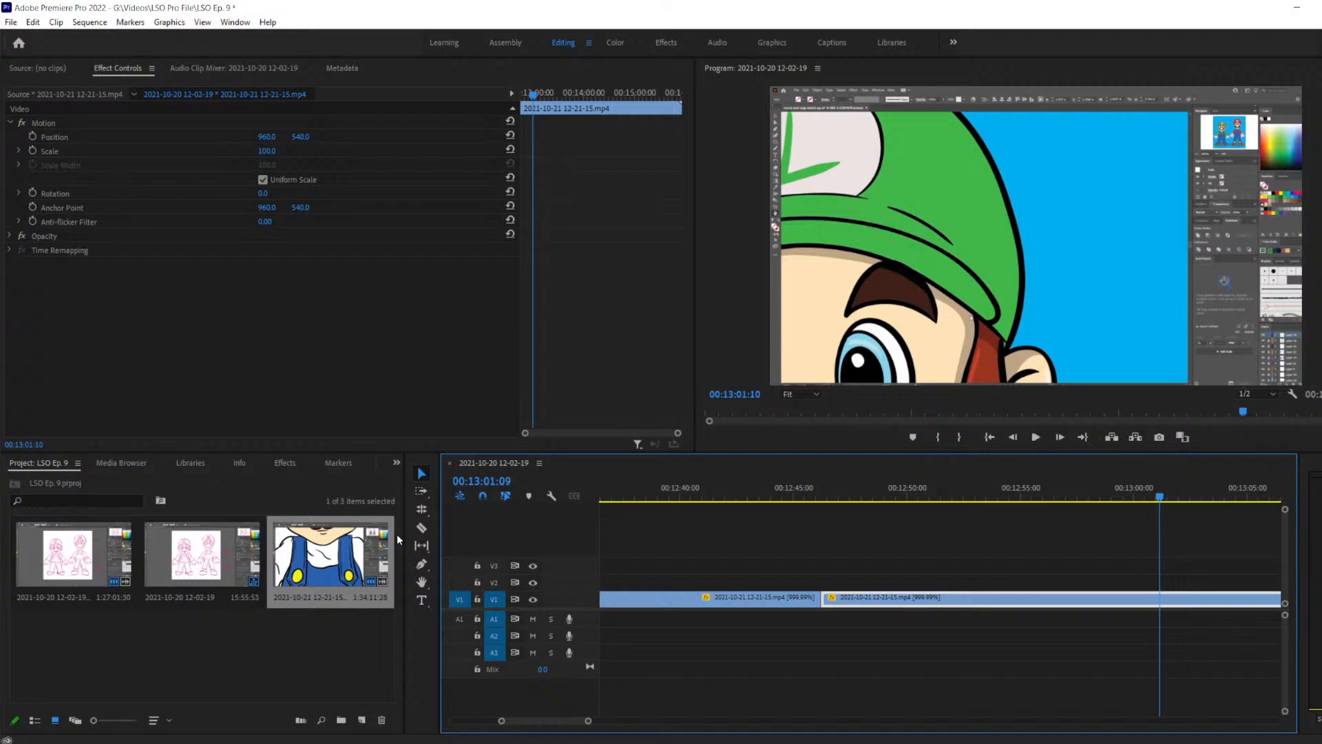
pyautogui.press('Left')
pyautogui.press('Left')
pyautogui.press('Left')
pyautogui.press('Left')
pyautogui.press('Left')
pyautogui.press('Left')
pyautogui.press('Left')
pyautogui.press('Left')
pyautogui.press('Left')
pyautogui.press('Left')
pyautogui.press('Left')
pyautogui.press('Left')
pyautogui.press('Left')
pyautogui.press('Left')
pyautogui.press('Left')
pyautogui.press('Left')
pyautogui.press('Left')
pyautogui.press('Left')
pyautogui.press('Left')
pyautogui.press('Left')
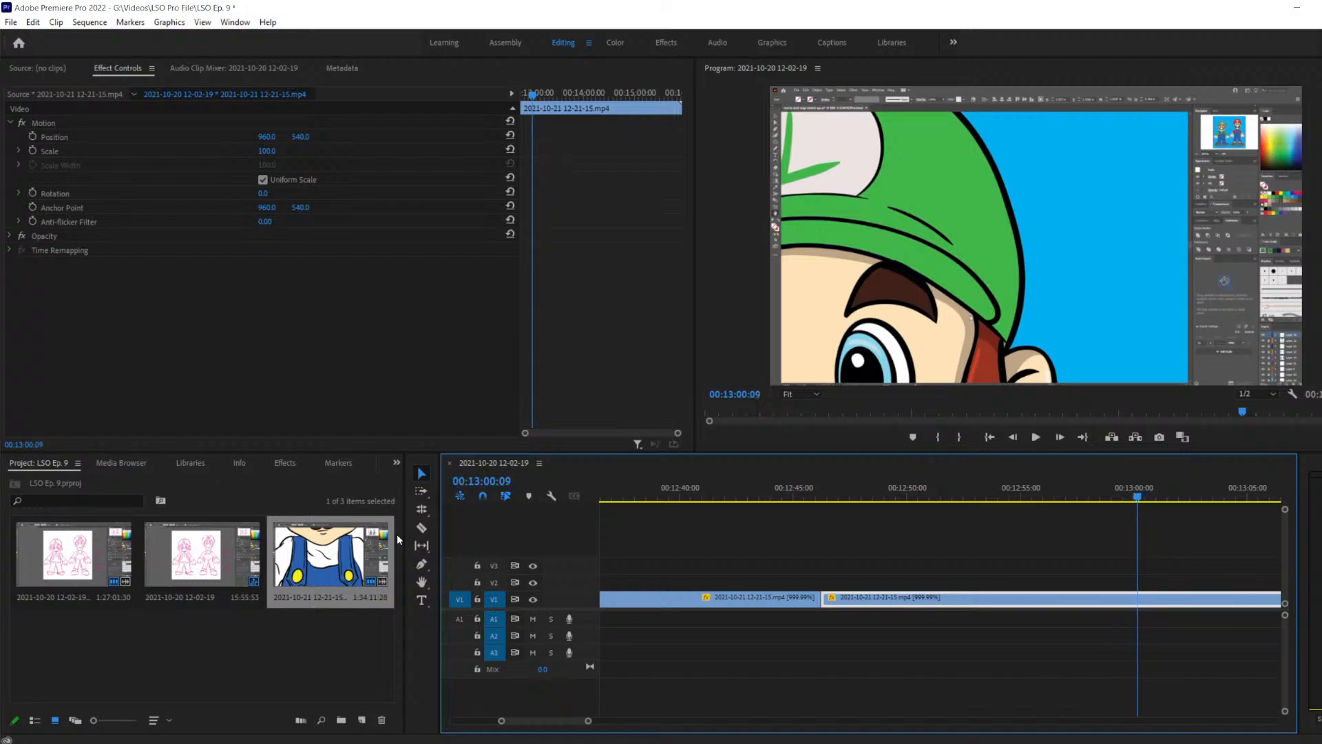
pyautogui.press('Right')
pyautogui.press('Right')
pyautogui.press('Right')
pyautogui.press('Right')
pyautogui.press('Right')
pyautogui.press('Right')
pyautogui.press('Right')
pyautogui.press('Right')
pyautogui.press('Right')
pyautogui.press('Right')
pyautogui.press('Right')
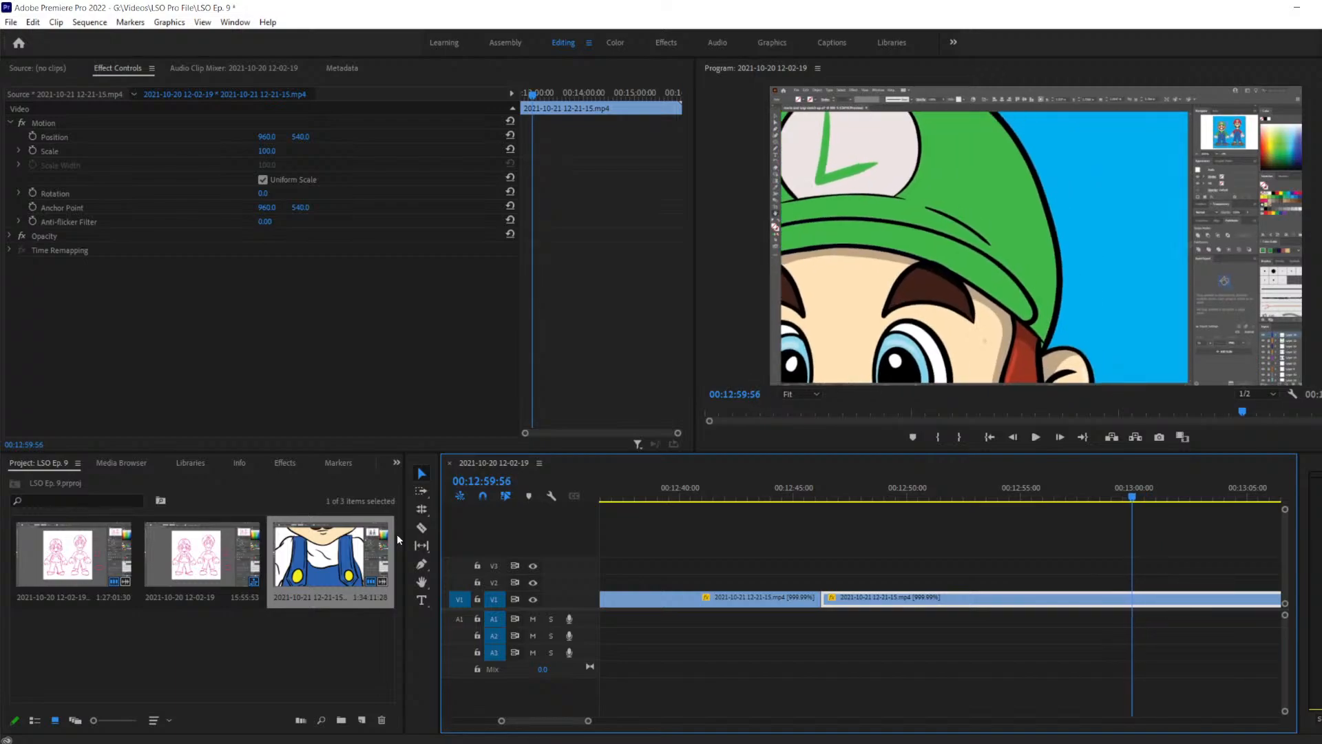
pyautogui.press('Right')
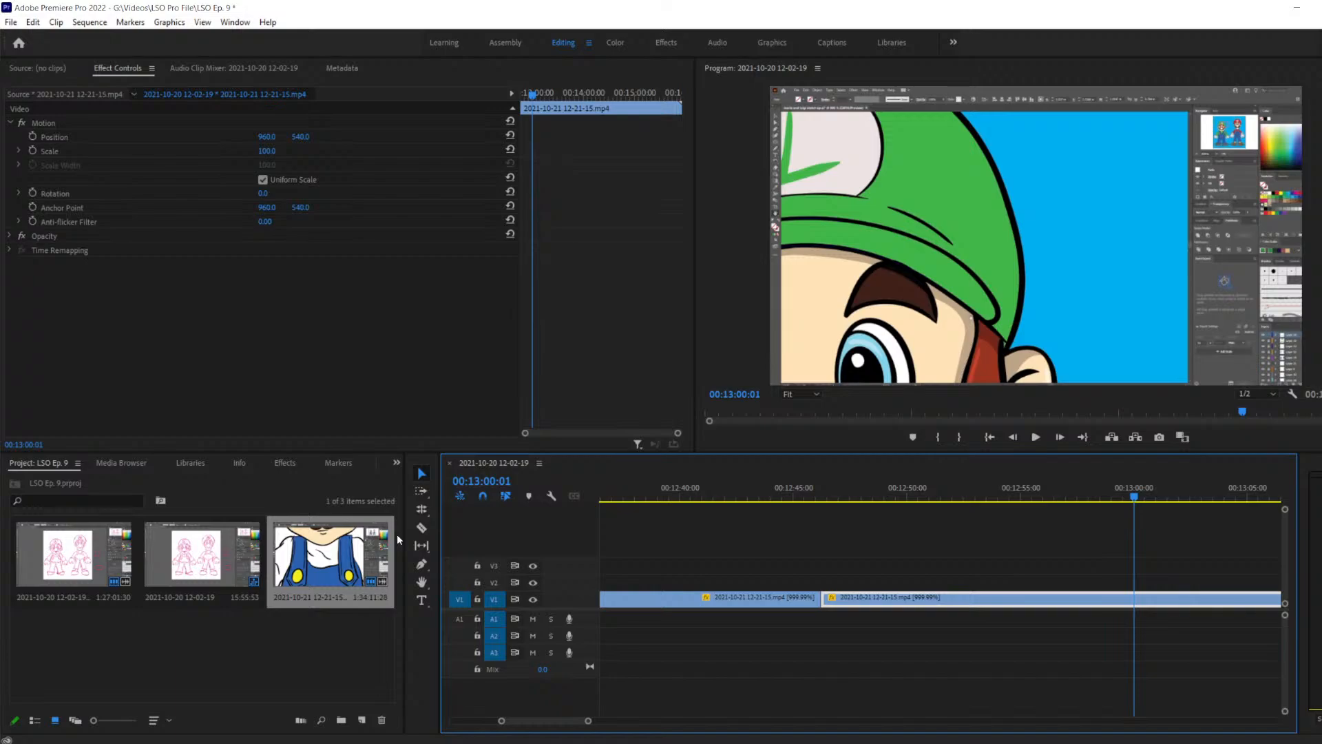
# Step further back through the frames to 00:12:59:45 to check the view movement before the still section
pyautogui.press('Left')
pyautogui.press('Left')
pyautogui.press('Left')
pyautogui.press('space')
pyautogui.press('Left')
pyautogui.press('Left')
pyautogui.press('Left')
pyautogui.press('Left')
pyautogui.press('Left')
pyautogui.press('Left')
pyautogui.press('Left')
pyautogui.press('Left')
pyautogui.press('Left')
pyautogui.press('Left')
pyautogui.press('Left')
pyautogui.press('Left')
pyautogui.press('Left')
pyautogui.press('Left')
pyautogui.press('Left')
pyautogui.press('Left')
pyautogui.press('Left')
pyautogui.press('Left')
pyautogui.press('Left')
pyautogui.press('Left')
pyautogui.press('Left')
pyautogui.press('Left')
pyautogui.press('Left')
pyautogui.press('Left')
pyautogui.press('Left')
pyautogui.press('Left')
pyautogui.press('Left')
pyautogui.press('Left')
pyautogui.press('Left')
pyautogui.press('Left')
pyautogui.press('Left')
pyautogui.press('Left')
pyautogui.press('Left')
pyautogui.press('Left')
pyautogui.press('Left')
pyautogui.press('Left')
pyautogui.press('Left')
pyautogui.press('Left')
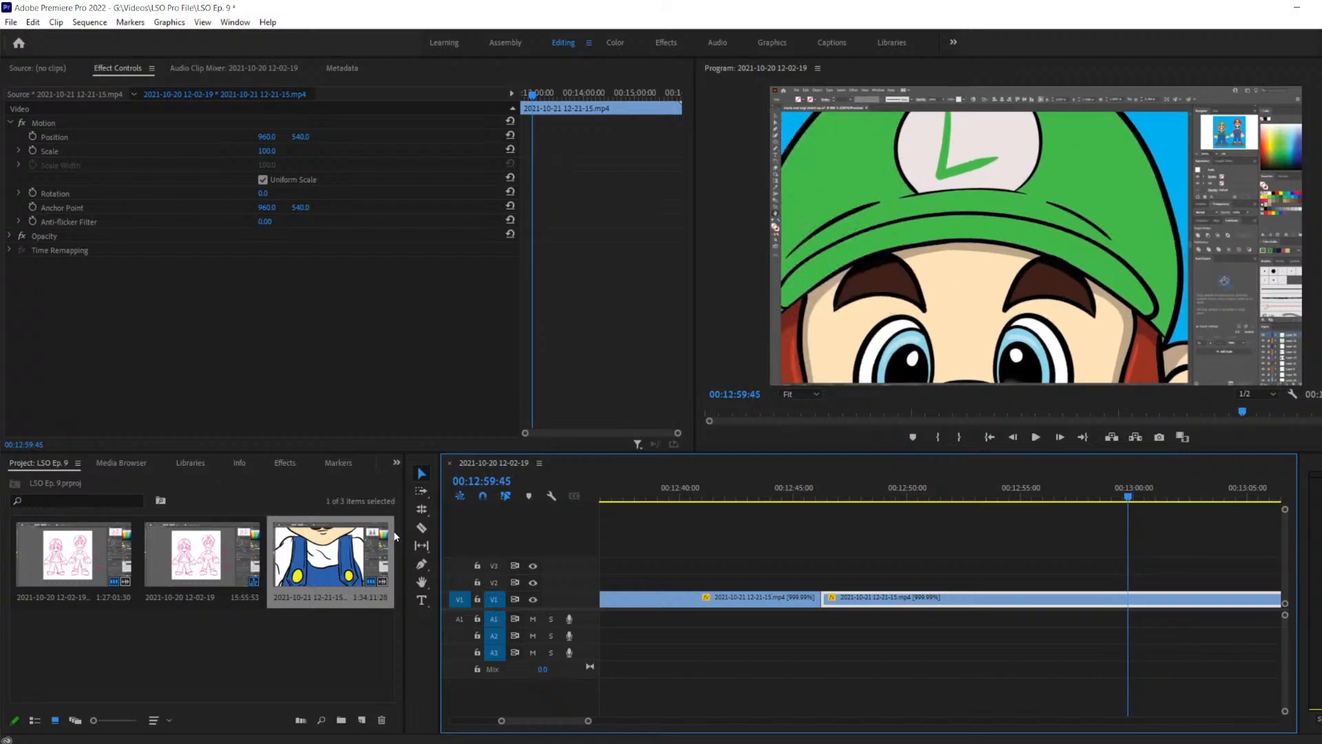
# Advance to 00:12:59:59, where the zoomed view of the green cap settles, and split the V1 clip there
pyautogui.press('Right')
pyautogui.press('Right')
pyautogui.press('Right')
pyautogui.press('Right')
pyautogui.press('Right')
pyautogui.press('Right')
pyautogui.press('Right')
pyautogui.press('Right')
pyautogui.press('Right')
pyautogui.press('Right')
pyautogui.press('Right')
pyautogui.press('Right')
pyautogui.press('Right')
pyautogui.press('Right')
pyautogui.press('Right')
pyautogui.press('Right')
pyautogui.press('Right')
pyautogui.press('Right')
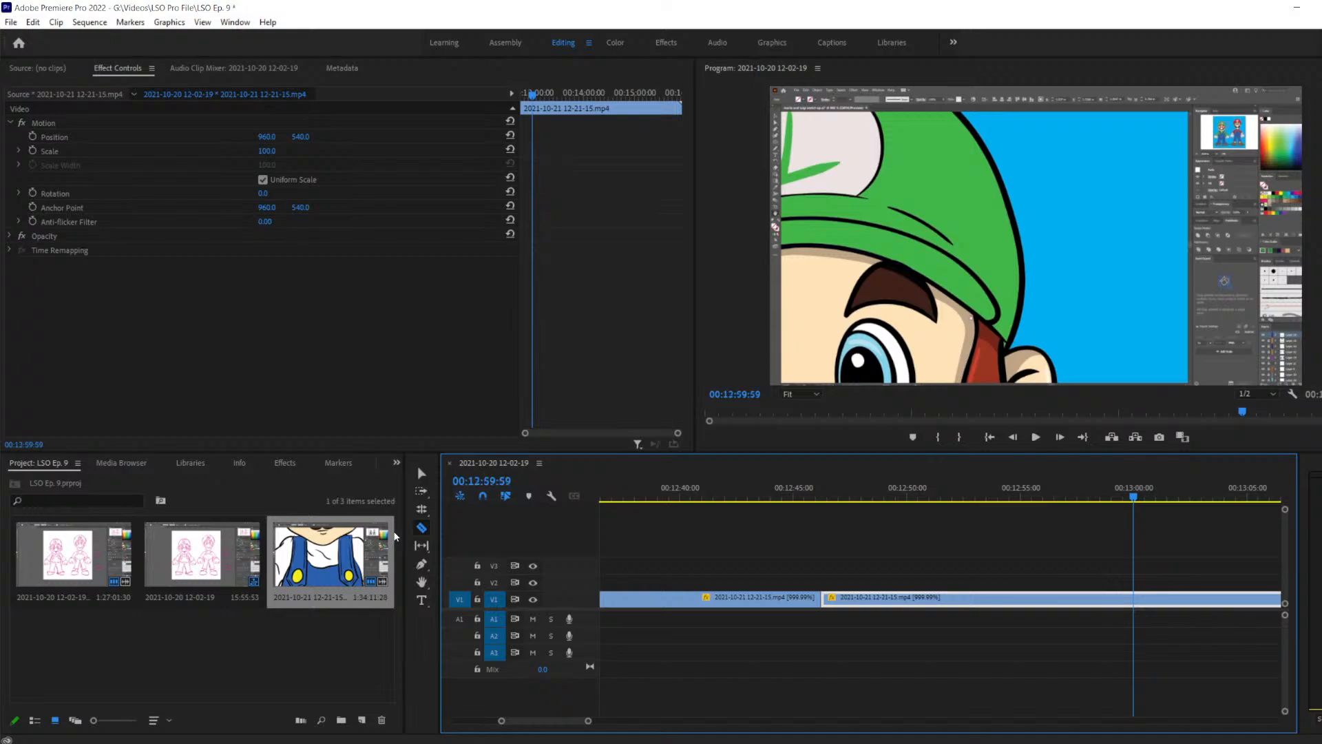
pyautogui.click(1134, 597)
# Find where drawing activity resumes after the 00:12:59:59 cut and split the V1 clip at 00:13:03:13
pyautogui.press('space')
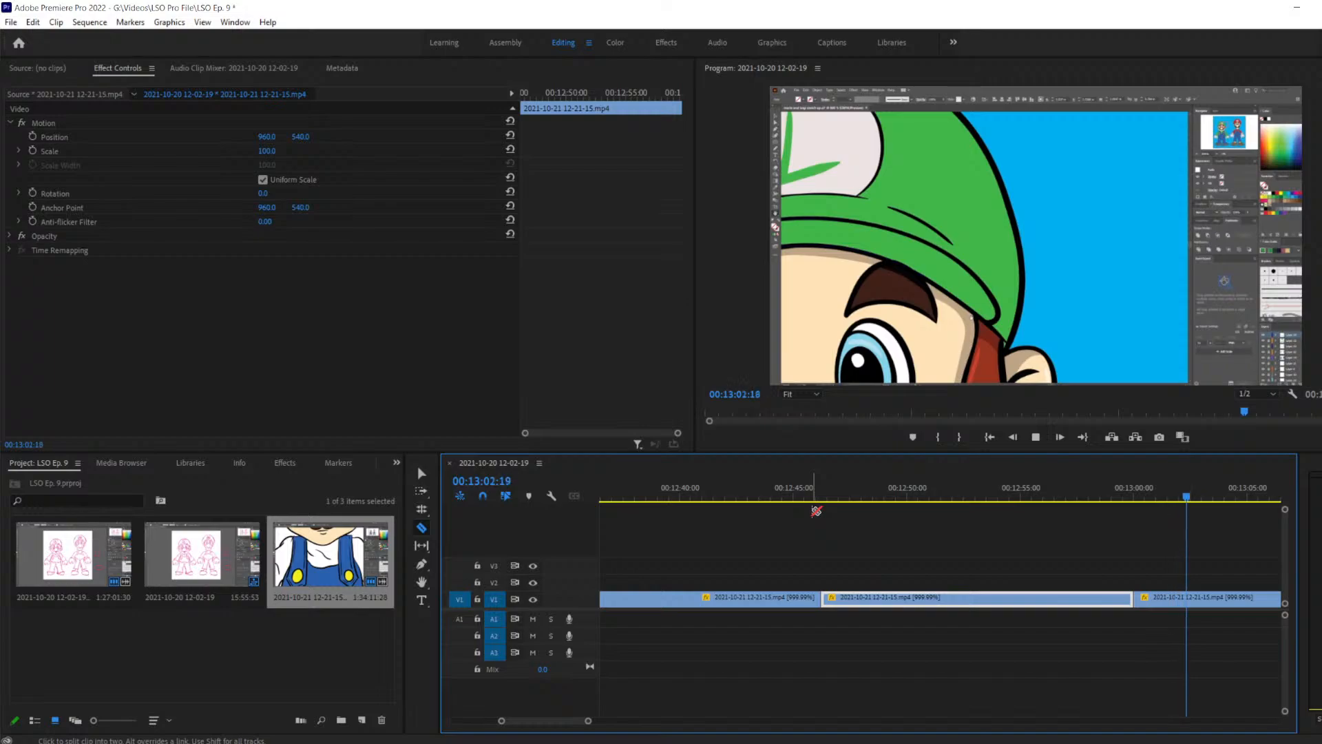
pyautogui.press('space')
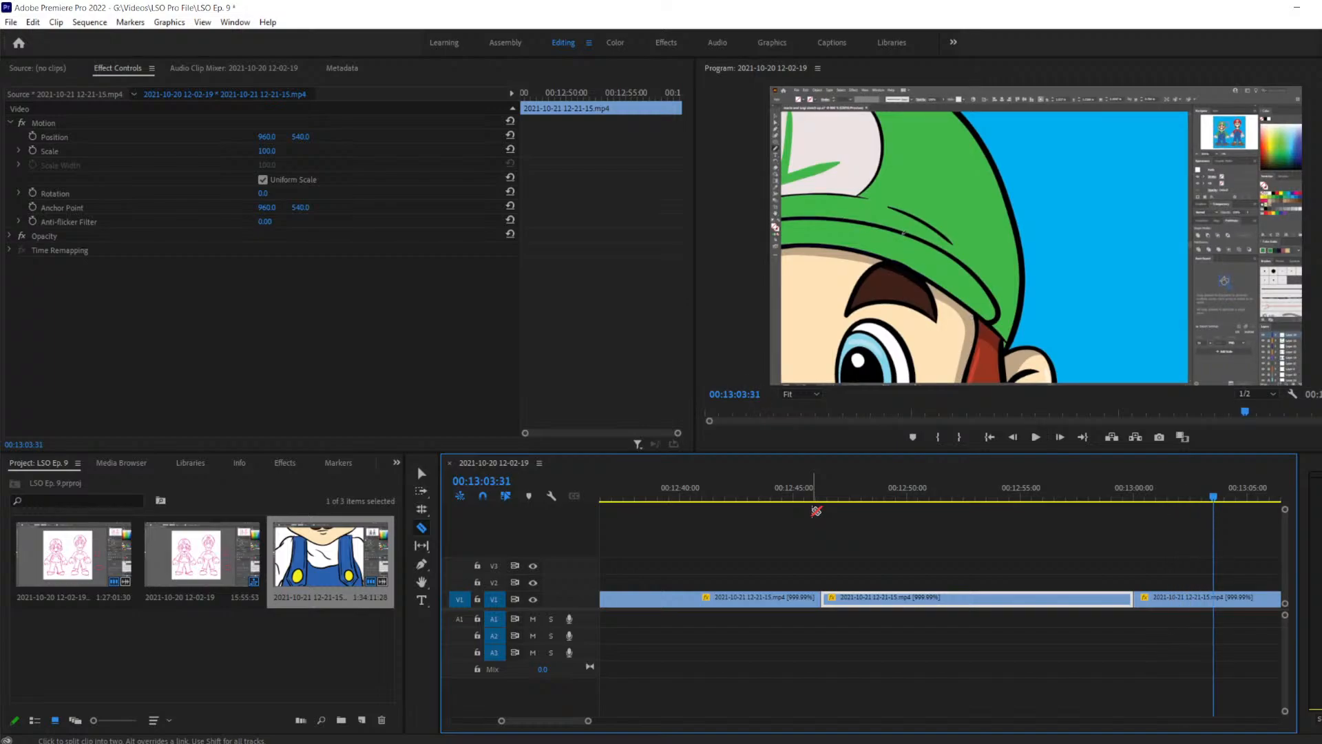
pyautogui.press('Left')
pyautogui.press('Left')
pyautogui.press('Left')
pyautogui.press('Left')
pyautogui.press('Left')
pyautogui.press('Left')
pyautogui.press('Left')
pyautogui.press('Left')
pyautogui.press('Left')
pyautogui.press('Left')
pyautogui.press('Left')
pyautogui.press('Left')
pyautogui.press('Left')
pyautogui.press('Left')
pyautogui.press('Left')
pyautogui.press('Left')
pyautogui.press('Left')
pyautogui.press('Left')
pyautogui.press('Left')
pyautogui.press('Left')
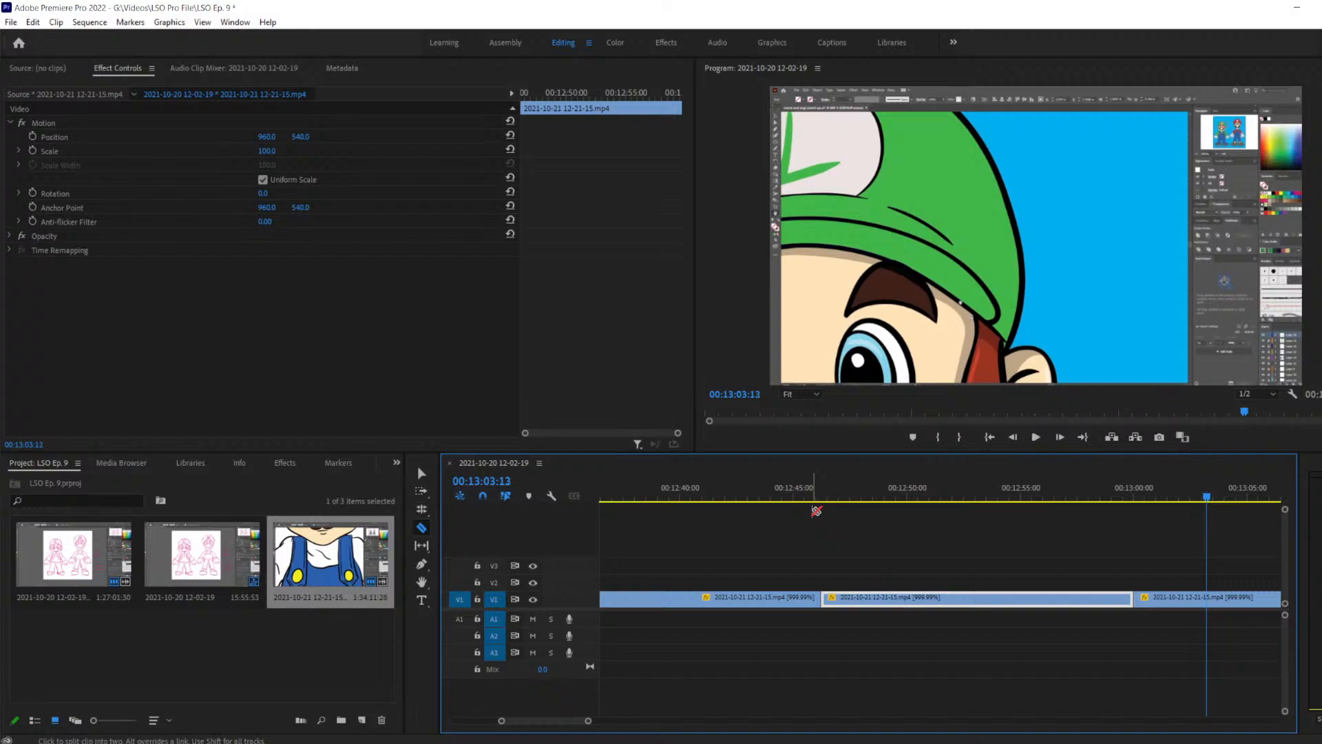
pyautogui.scroll(-5, 959, 586)
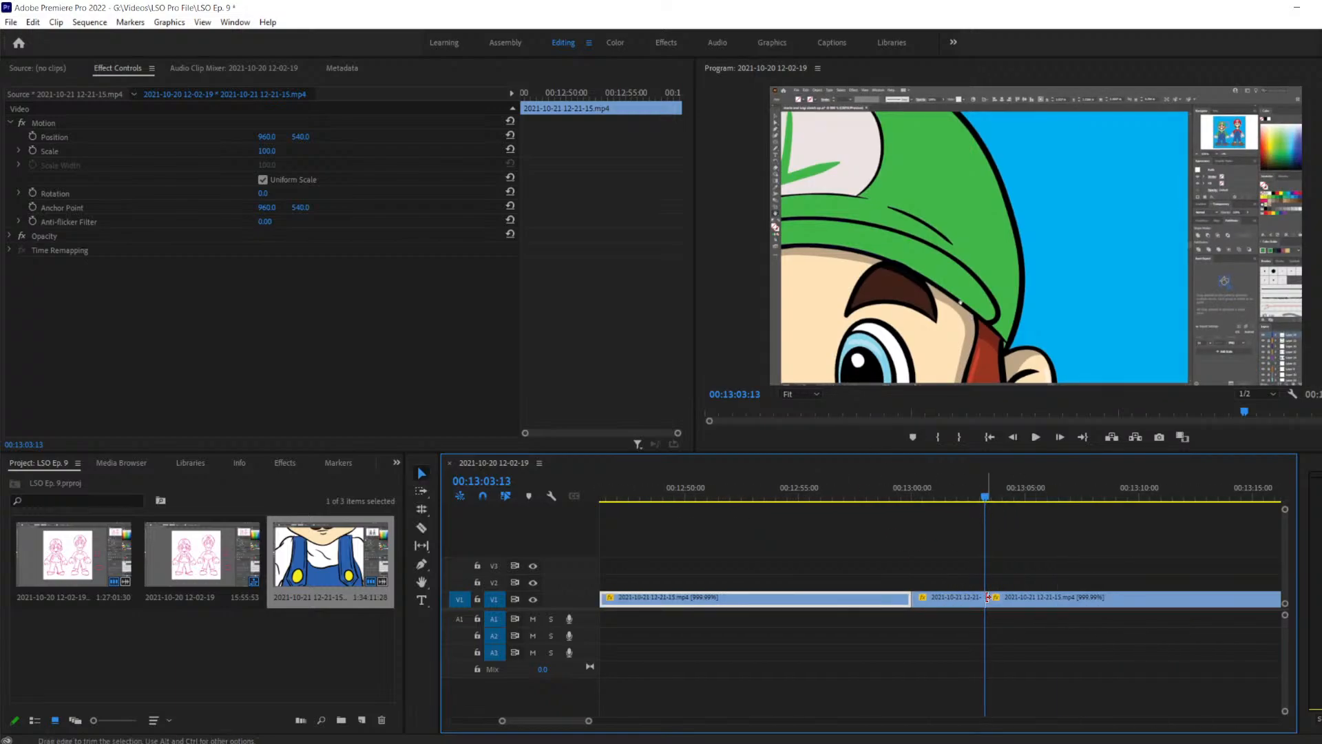
# Delete the V1 section between 00:12:59:59 and 00:13:03:13 and move the following clip back to close the gap
pyautogui.click(958, 597)
pyautogui.press('Delete')
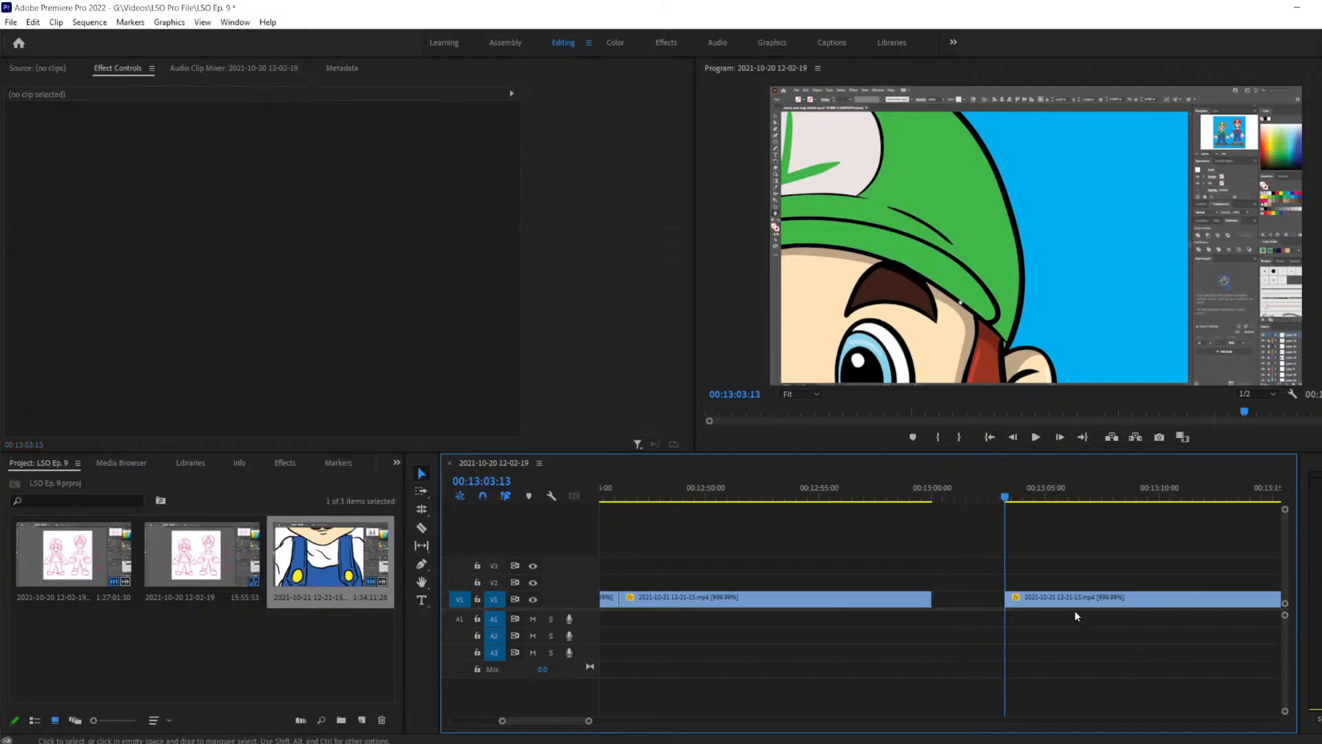
pyautogui.moveTo(1053, 597); pyautogui.dragTo(979, 597)
# Review the new join near 00:13:00:00 and play on to 00:13:26:46 to look for the next inactive section
pyautogui.moveTo(1005, 497); pyautogui.dragTo(899, 531)
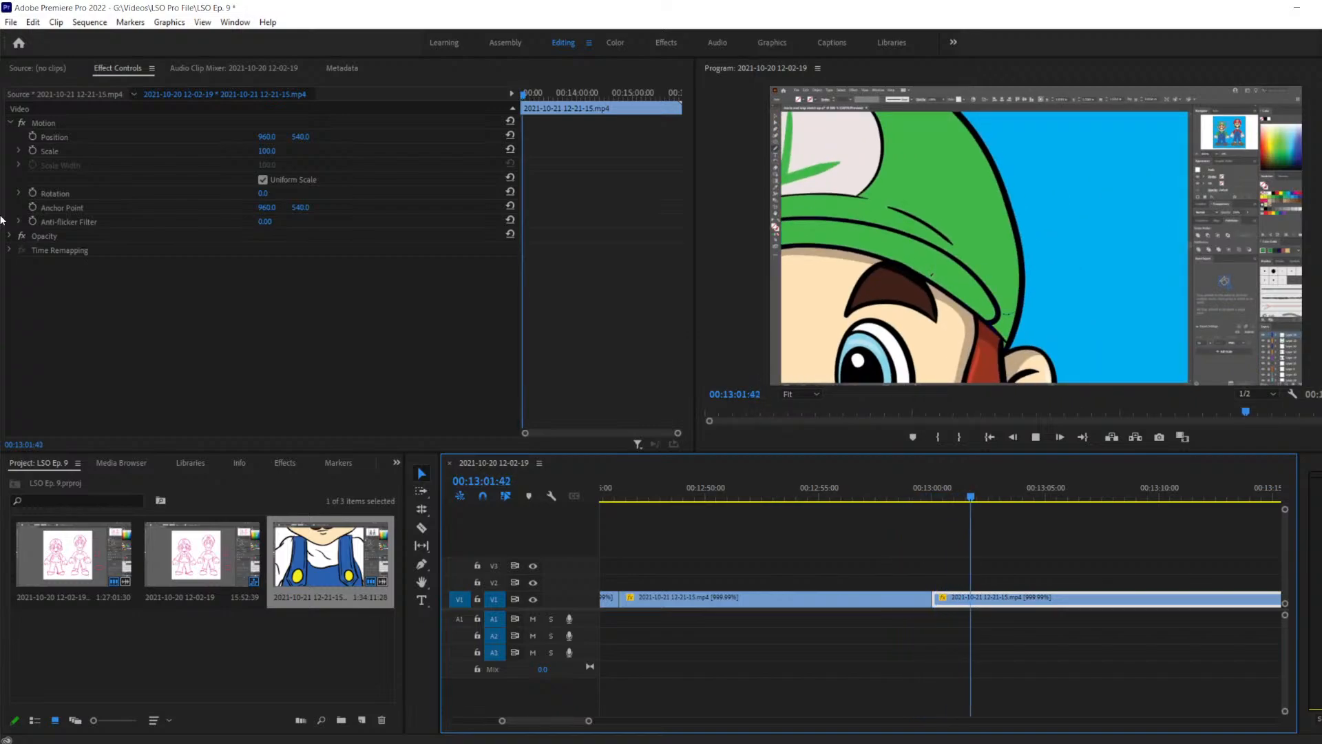
pyautogui.press('space')
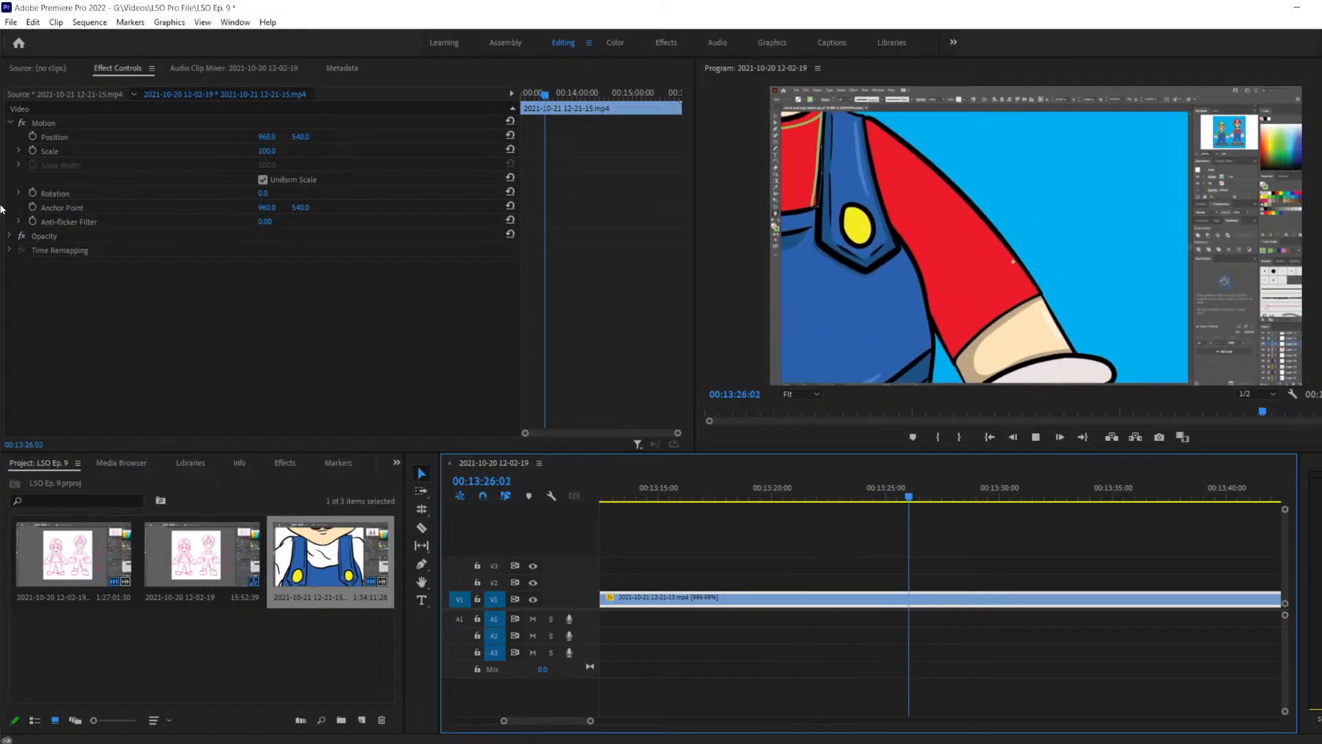
pyautogui.press('space')
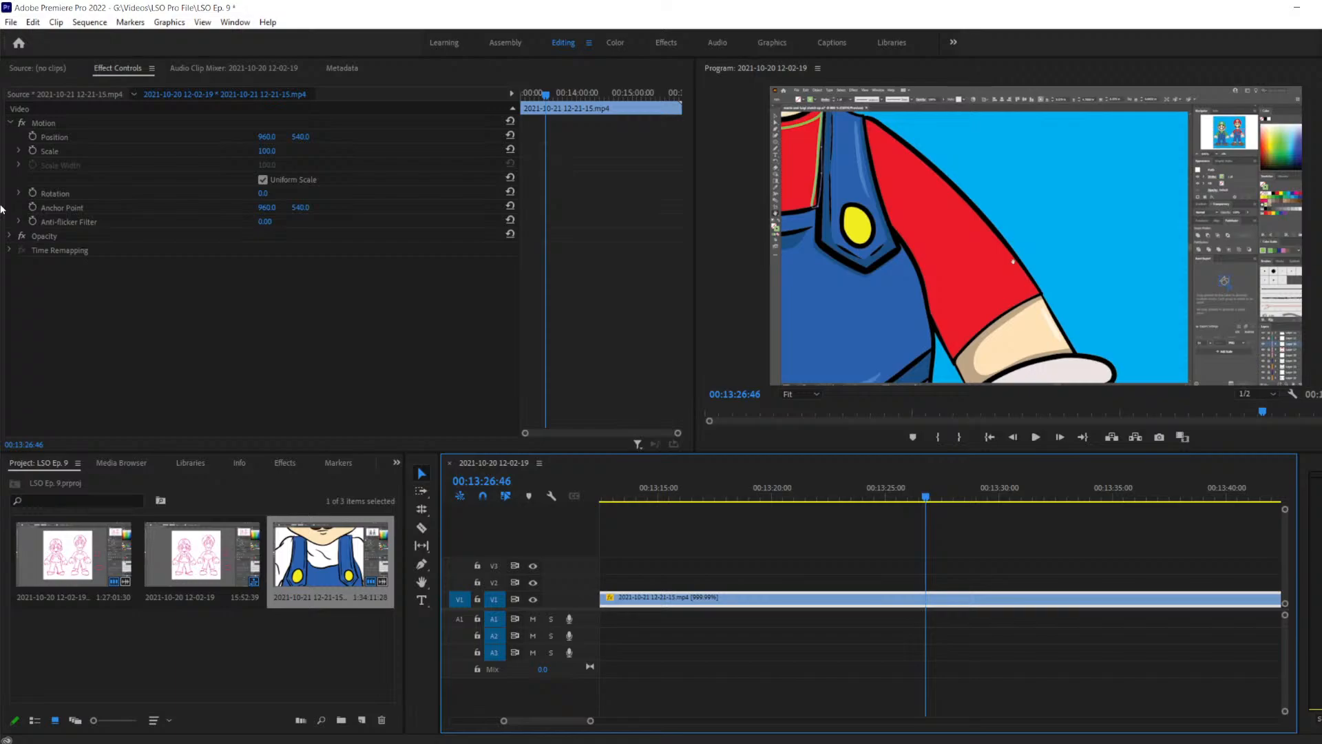
# Locate the start of the still view of the red sleeve and split the V1 clip at 00:13:25:48
pyautogui.press('Left')
pyautogui.press('Left')
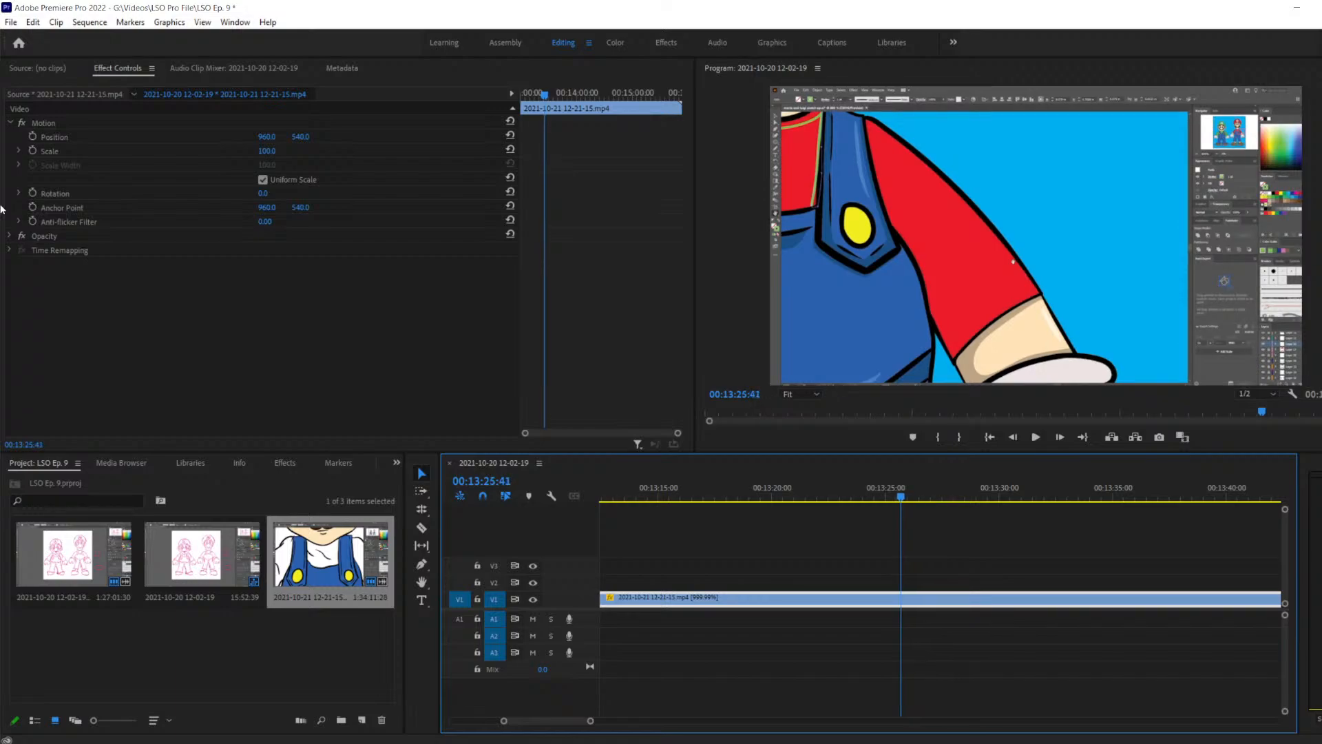
pyautogui.press('Left')
pyautogui.press('Right')
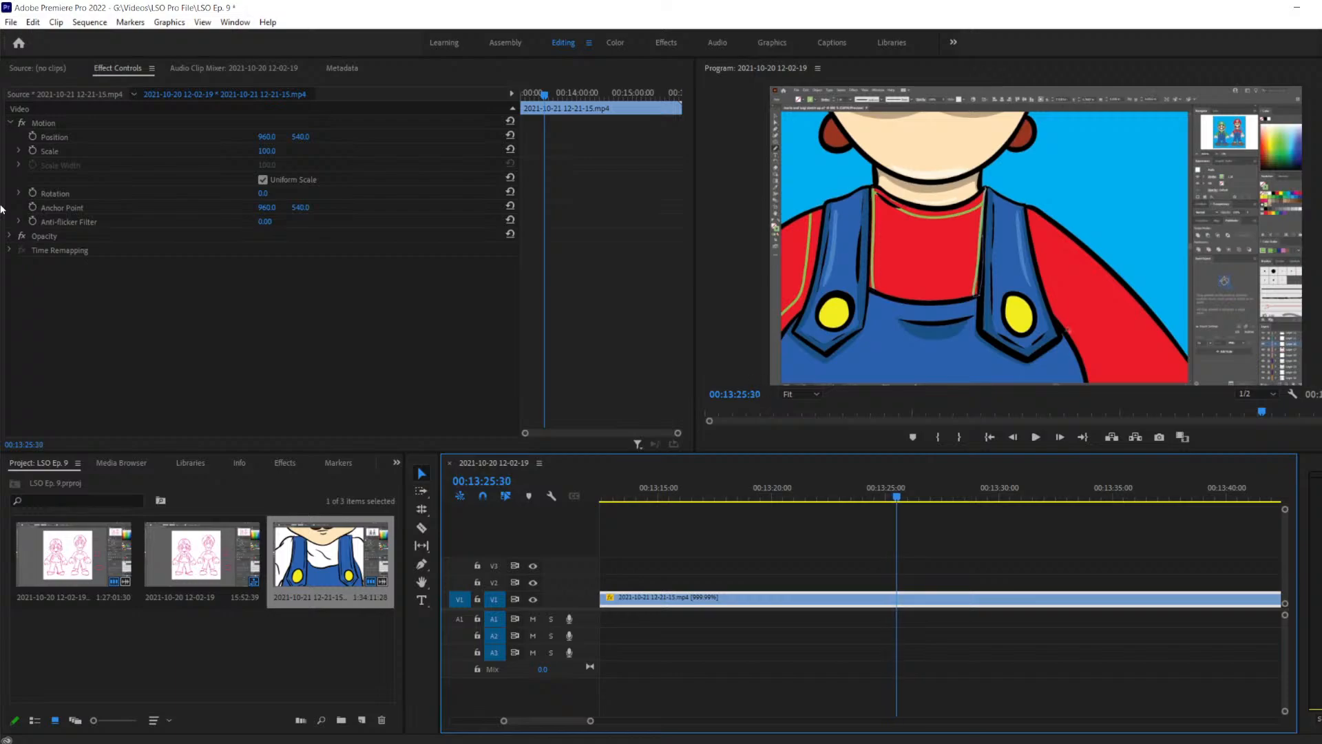
pyautogui.press('Left')
pyautogui.press('Left')
pyautogui.press('Right')
pyautogui.press('Right')
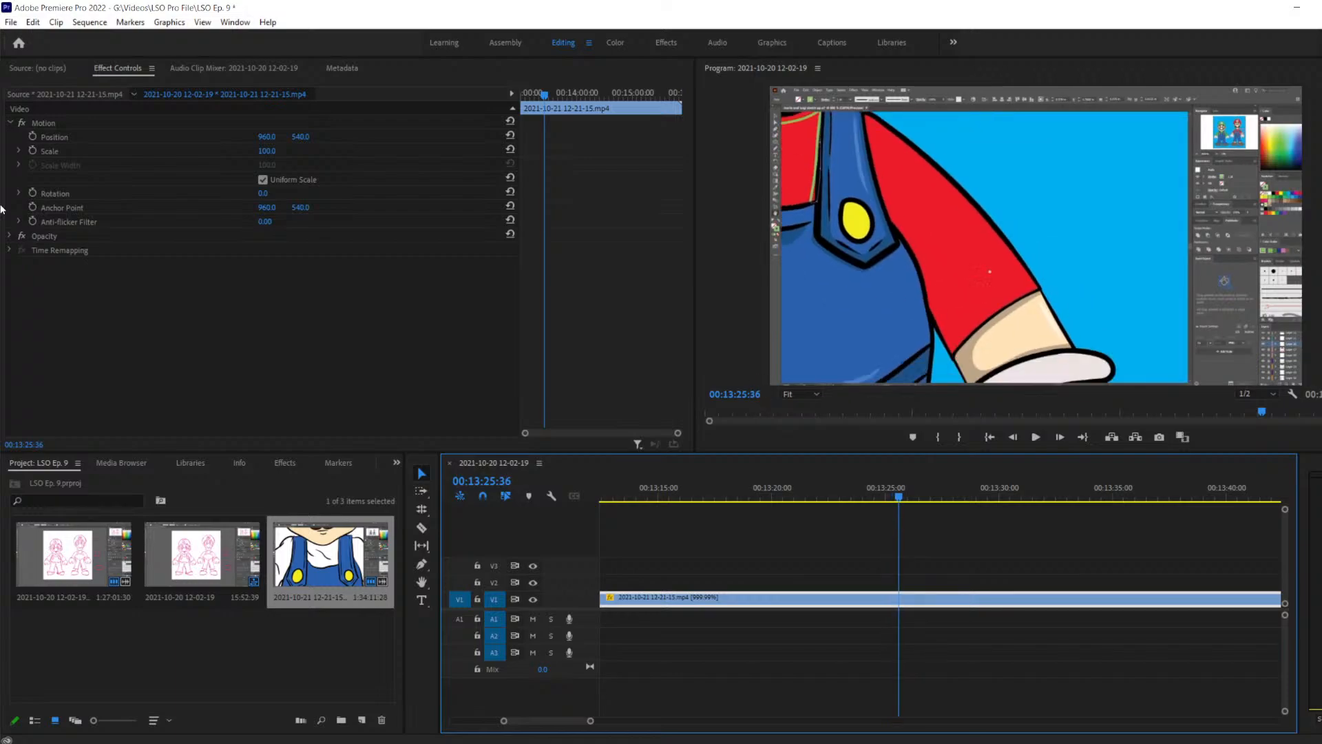
pyautogui.press('Right')
pyautogui.press('Right')
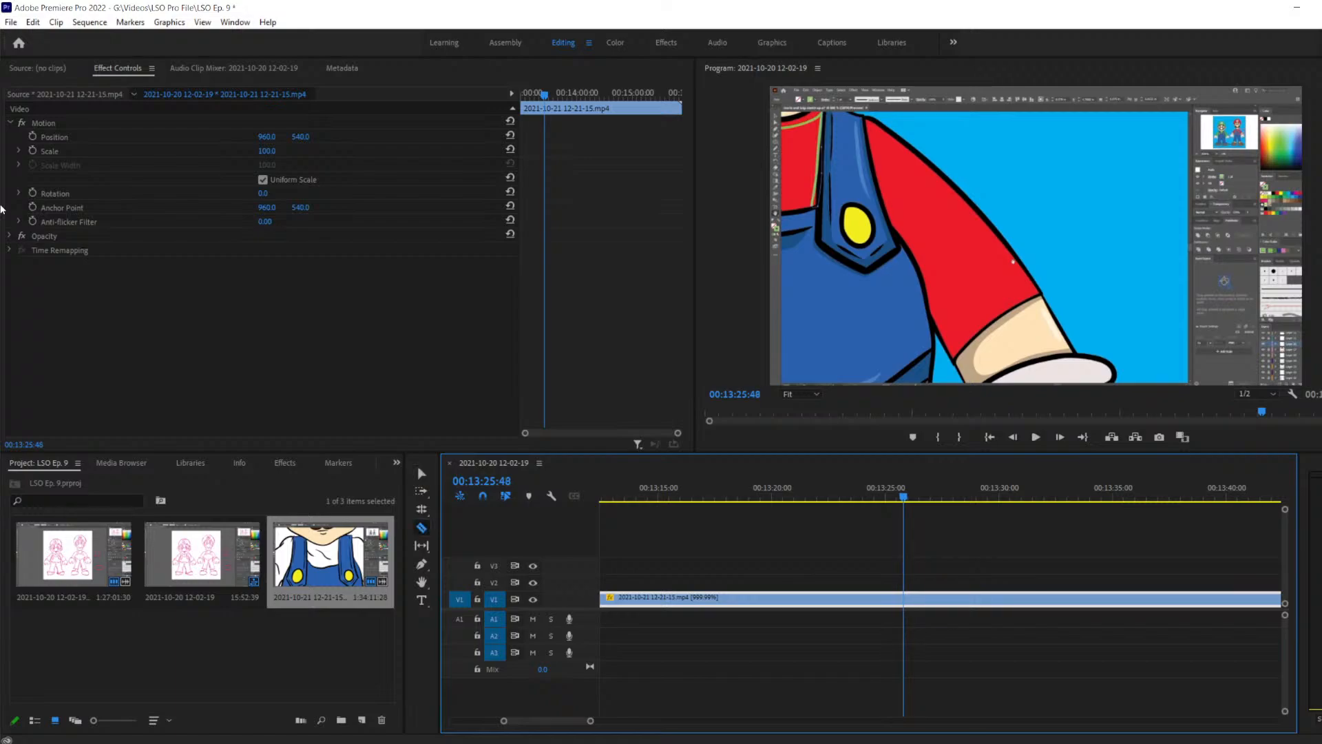
pyautogui.click(904, 596)
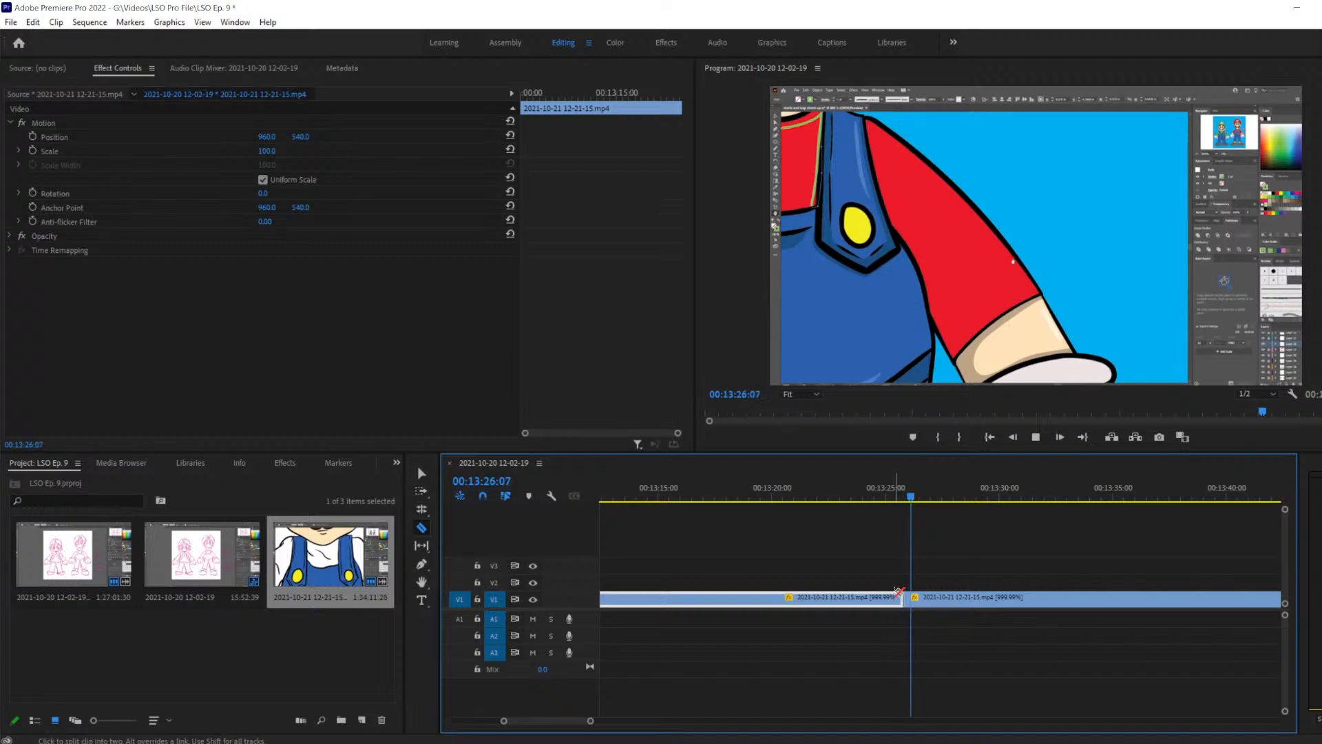
# Play on past the 00:13:25:48 cut and step back through the frames around 00:13:28:03 to 00:13:27:58 for resumed drawing activity
pyautogui.press('space')
pyautogui.press('Left')
pyautogui.press('Left')
pyautogui.press('Left')
pyautogui.press('Left')
pyautogui.press('Left')
pyautogui.press('Left')
pyautogui.press('Left')
pyautogui.press('Left')
pyautogui.press('Left')
pyautogui.press('Left')
pyautogui.press('Left')
pyautogui.press('Left')
pyautogui.press('Left')
pyautogui.press('Left')
pyautogui.press('Left')
pyautogui.press('Left')
pyautogui.press('Left')
pyautogui.press('Left')
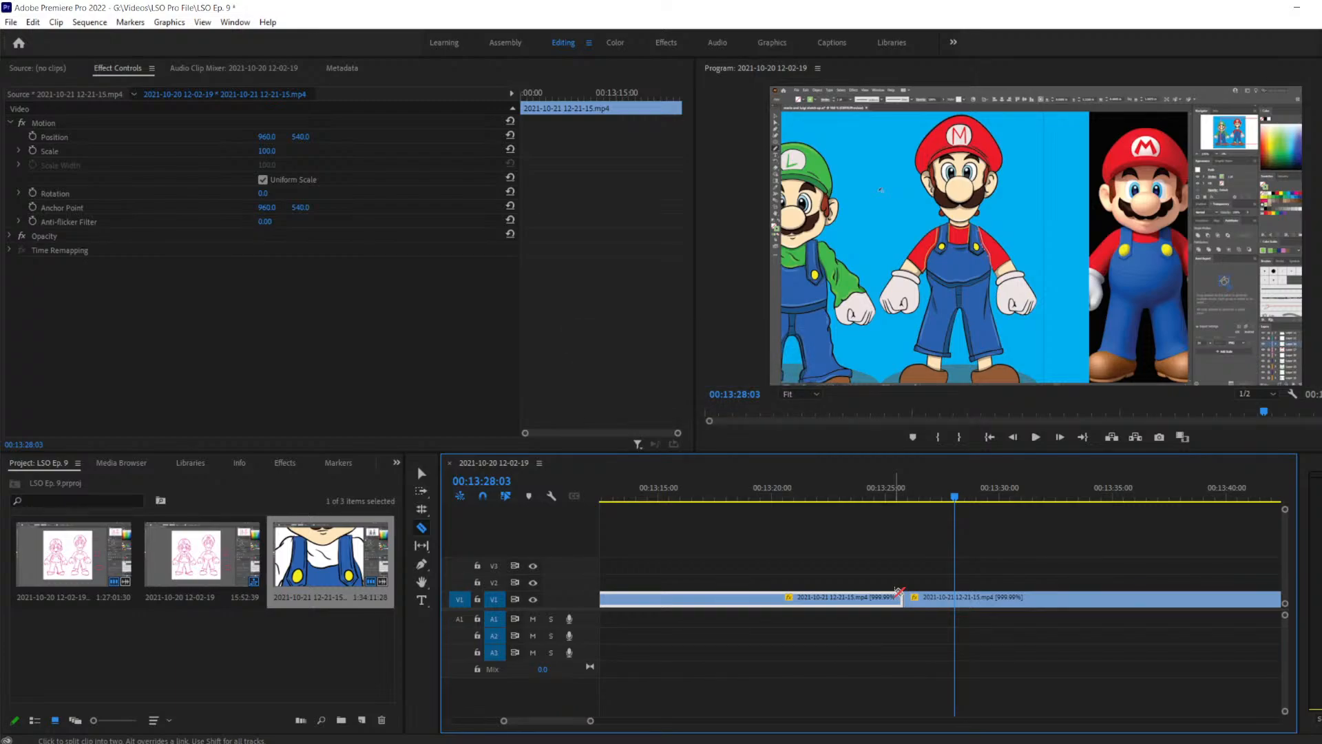
pyautogui.press('Left')
pyautogui.press('Left')
pyautogui.press('Left')
pyautogui.press('Left')
pyautogui.press('Left')
pyautogui.press('Left')
pyautogui.press('Left')
pyautogui.press('Left')
pyautogui.press('Left')
pyautogui.press('Left')
pyautogui.press('Left')
pyautogui.press('Left')
pyautogui.press('Left')
pyautogui.press('Left')
pyautogui.press('Left')
pyautogui.press('Left')
pyautogui.press('Left')
pyautogui.press('Left')
pyautogui.press('Left')
pyautogui.press('Left')
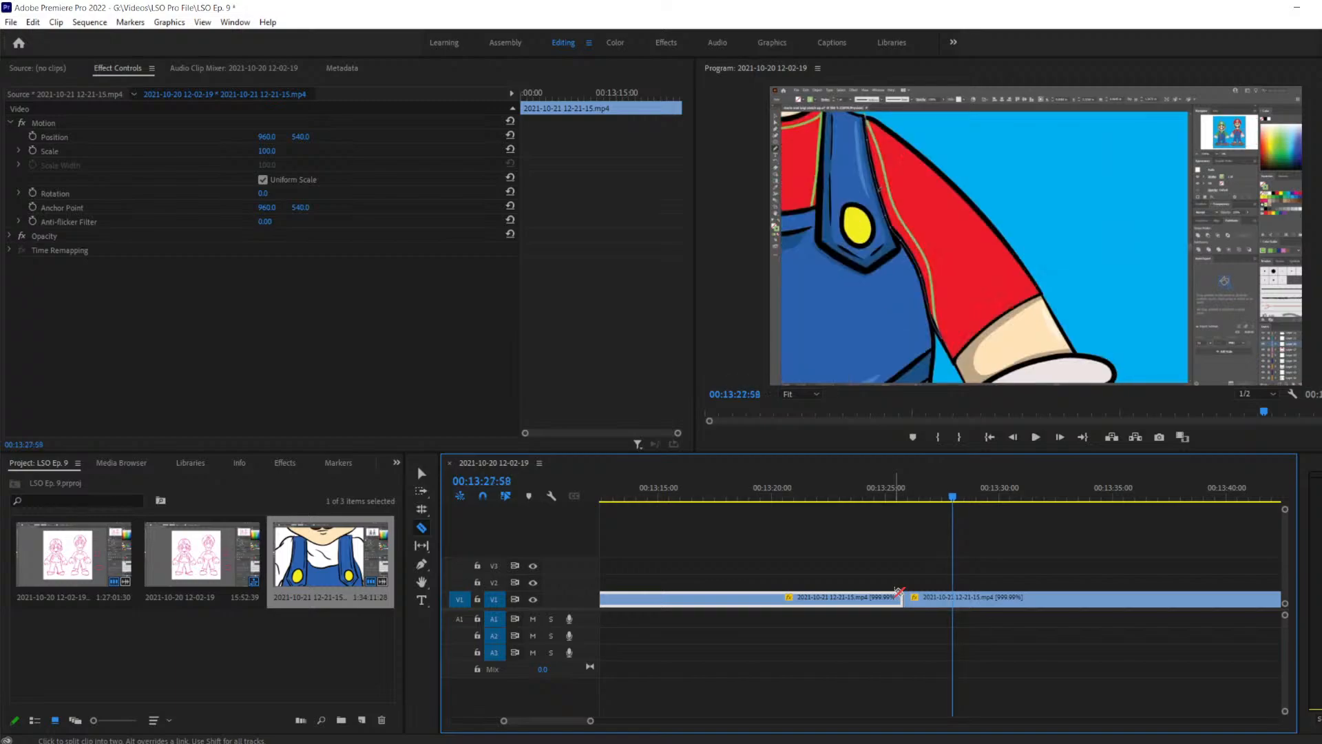
# Step back from 00:13:27:58 to 00:13:25:29 and examine the extent of the still red sleeve view
pyautogui.press('Left')
pyautogui.press('Left')
pyautogui.press('Left')
pyautogui.press('Left')
pyautogui.press('Left')
pyautogui.press('Left')
pyautogui.press('Left')
pyautogui.press('Left')
pyautogui.press('Left')
pyautogui.press('Left')
pyautogui.press('Left')
pyautogui.press('Left')
pyautogui.press('Left')
pyautogui.press('Left')
pyautogui.press('Left')
pyautogui.press('Left')
pyautogui.press('Left')
pyautogui.press('Left')
pyautogui.press('Left')
pyautogui.press('Left')
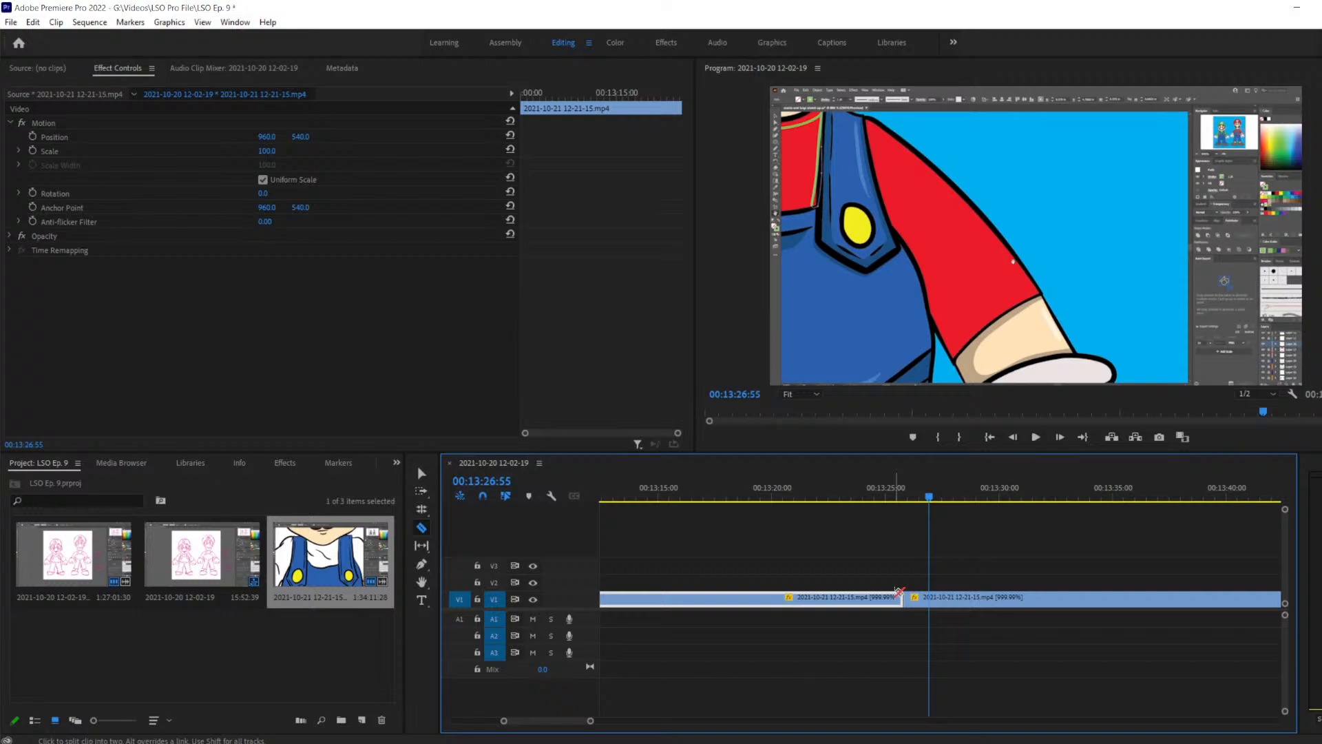
pyautogui.press('Left')
pyautogui.press('Left')
pyautogui.press('Left')
pyautogui.press('Left')
pyautogui.press('Left')
pyautogui.press('Left')
pyautogui.press('Left')
pyautogui.press('Left')
pyautogui.press('Left')
pyautogui.press('Left')
pyautogui.press('Left')
pyautogui.press('Left')
pyautogui.press('Left')
pyautogui.press('Left')
pyautogui.press('Left')
pyautogui.press('Left')
pyautogui.press('Left')
pyautogui.press('Left')
pyautogui.press('Left')
pyautogui.press('Left')
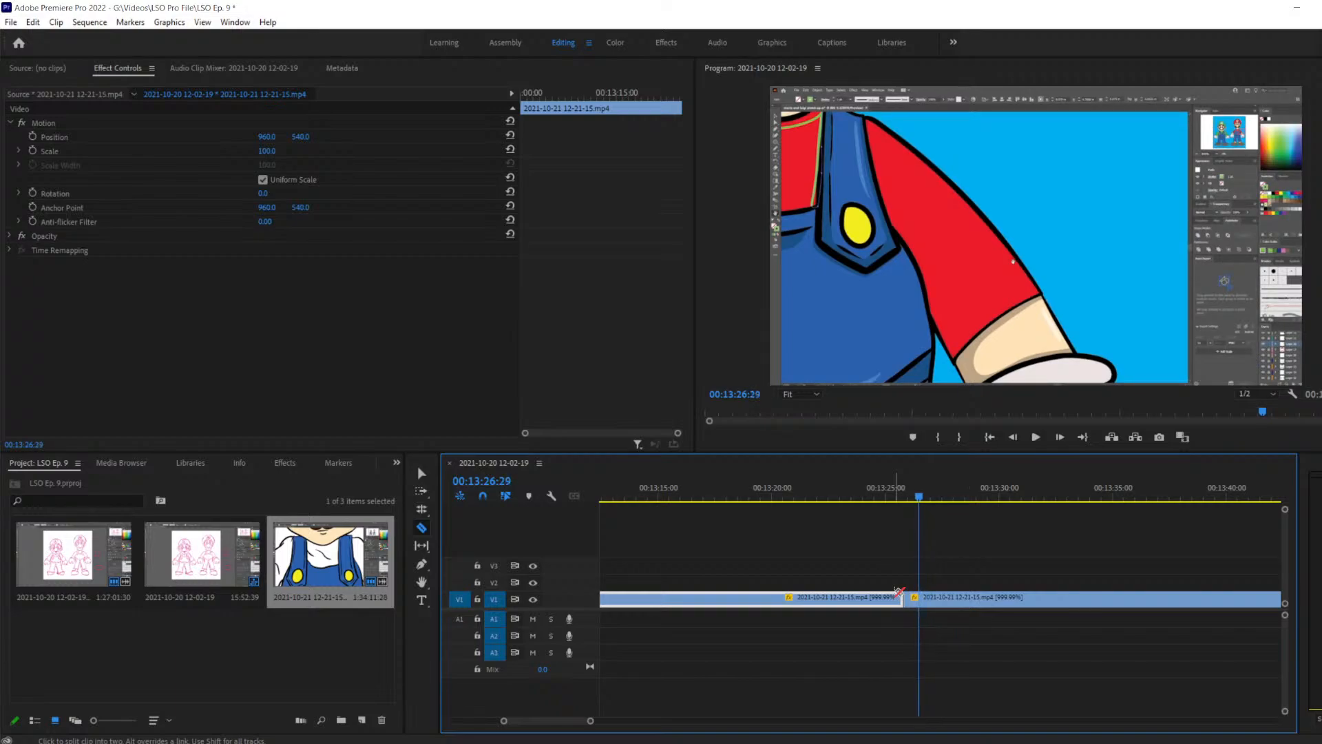
pyautogui.press('Left')
pyautogui.press('Left')
pyautogui.press('Left')
pyautogui.press('Left')
pyautogui.press('Left')
pyautogui.press('Left')
pyautogui.press('Left')
pyautogui.press('Left')
pyautogui.press('Left')
pyautogui.press('Left')
pyautogui.press('Left')
pyautogui.press('Left')
pyautogui.press('Left')
pyautogui.press('Left')
pyautogui.press('Left')
pyautogui.press('Left')
pyautogui.press('Left')
pyautogui.press('Left')
pyautogui.press('Left')
pyautogui.press('Left')
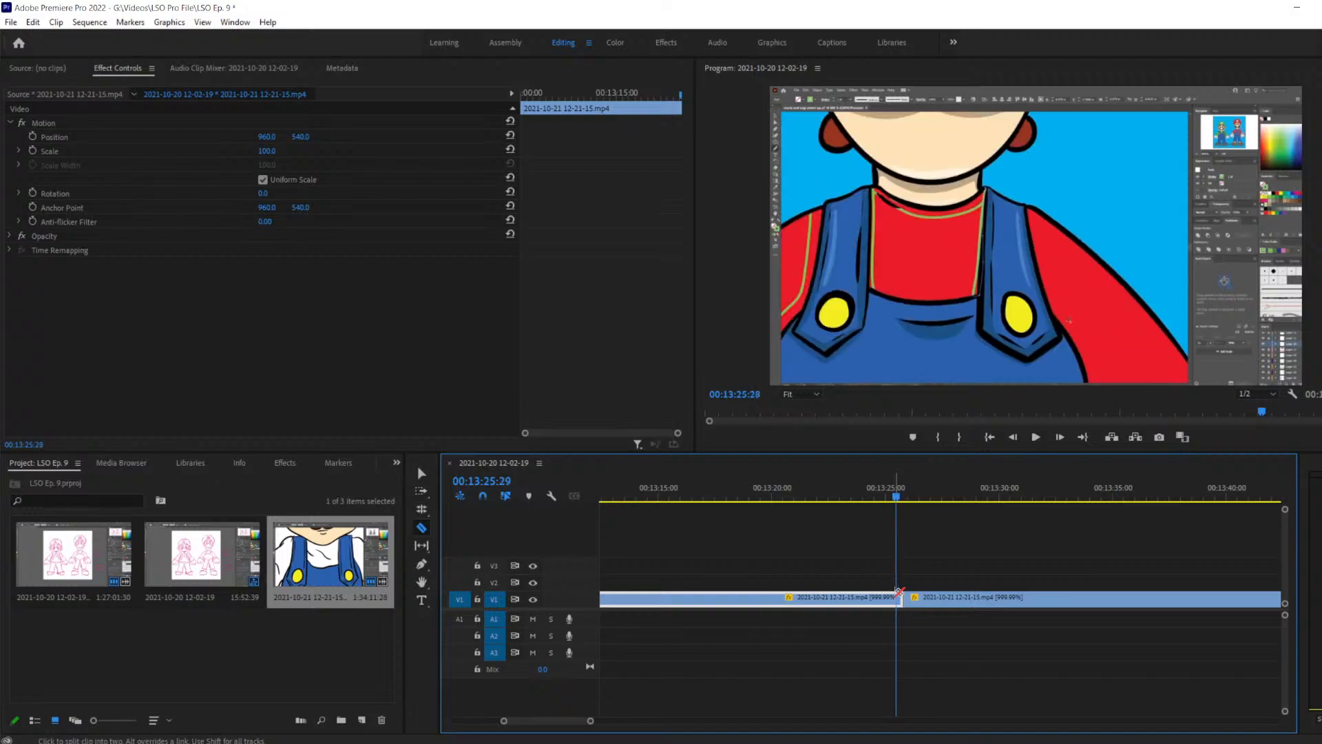
# Locate the end of the still red sleeve view and split the V1 clip at 00:13:27:05
pyautogui.press('Right')
pyautogui.press('Right')
pyautogui.press('Right')
pyautogui.press('Right')
pyautogui.press('Right')
pyautogui.press('Right')
pyautogui.press('Right')
pyautogui.press('Right')
pyautogui.press('Right')
pyautogui.press('Right')
pyautogui.press('Right')
pyautogui.press('Right')
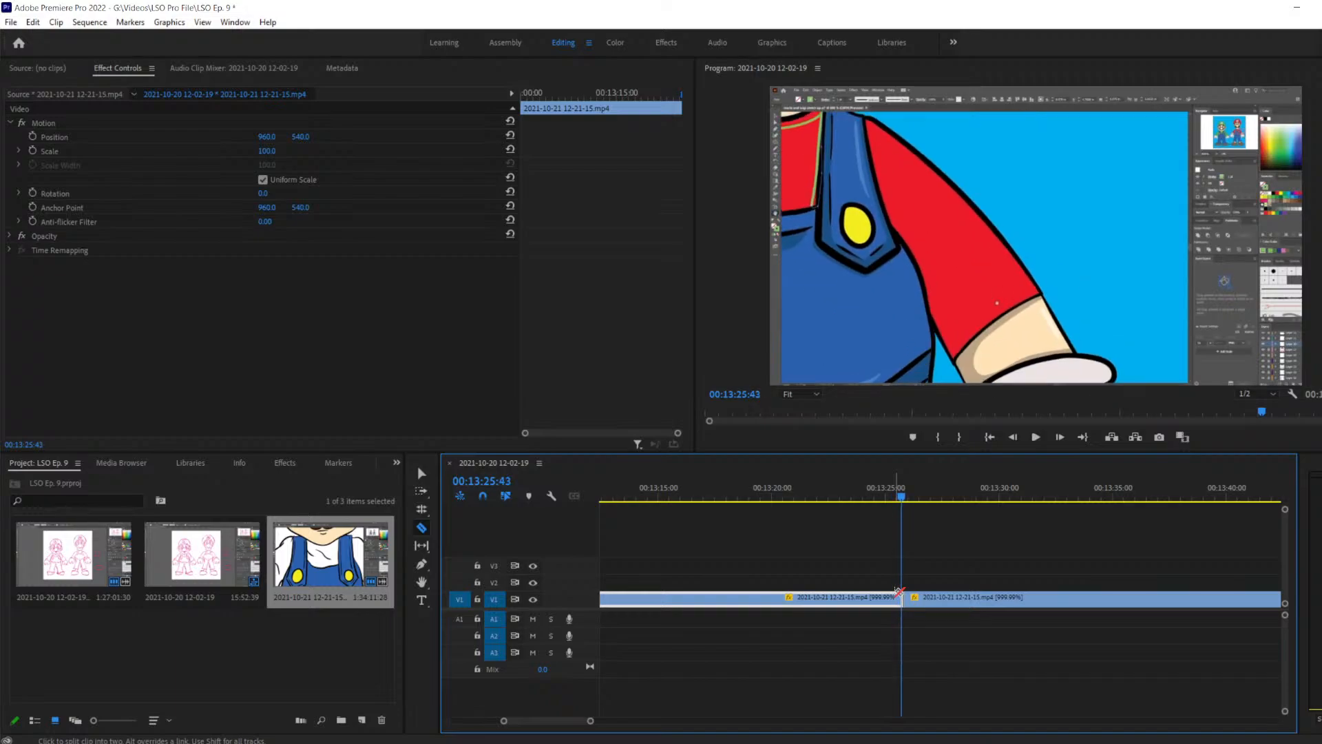
pyautogui.press('Right')
pyautogui.press('Right')
pyautogui.press('Right')
pyautogui.press('Right')
pyautogui.press('Right')
pyautogui.press('Right')
pyautogui.press('Right')
pyautogui.press('Right')
pyautogui.press('Right')
pyautogui.press('Right')
pyautogui.press('Right')
pyautogui.press('Right')
pyautogui.press('Right')
pyautogui.press('Right')
pyautogui.press('Right')
pyautogui.press('Right')
pyautogui.press('Right')
pyautogui.press('Right')
pyautogui.press('Right')
pyautogui.press('Right')
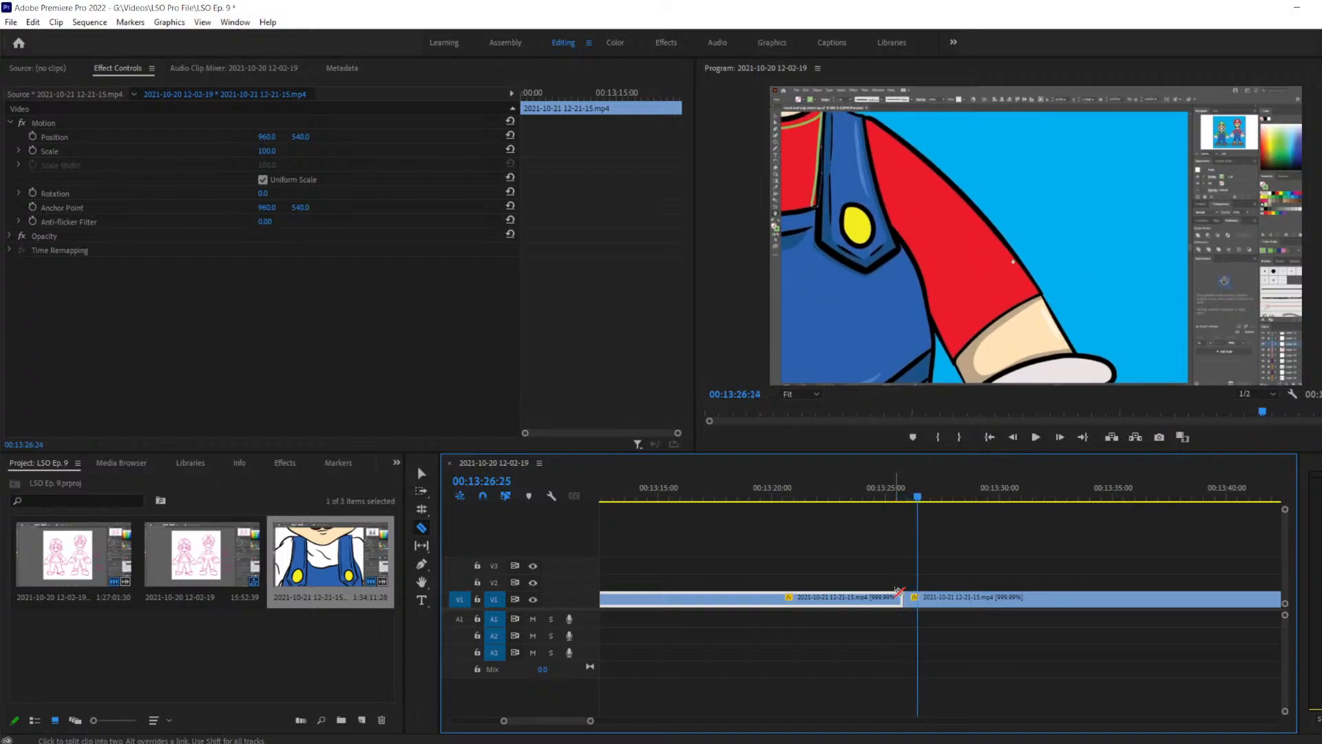
pyautogui.press('Right')
pyautogui.press('Right')
pyautogui.press('Right')
pyautogui.press('Right')
pyautogui.press('Right')
pyautogui.press('Right')
pyautogui.press('Right')
pyautogui.press('Right')
pyautogui.press('Right')
pyautogui.press('Right')
pyautogui.press('Right')
pyautogui.press('Right')
pyautogui.press('Right')
pyautogui.press('Right')
pyautogui.press('Right')
pyautogui.press('Right')
pyautogui.press('Right')
pyautogui.press('Right')
pyautogui.press('Right')
pyautogui.press('Right')
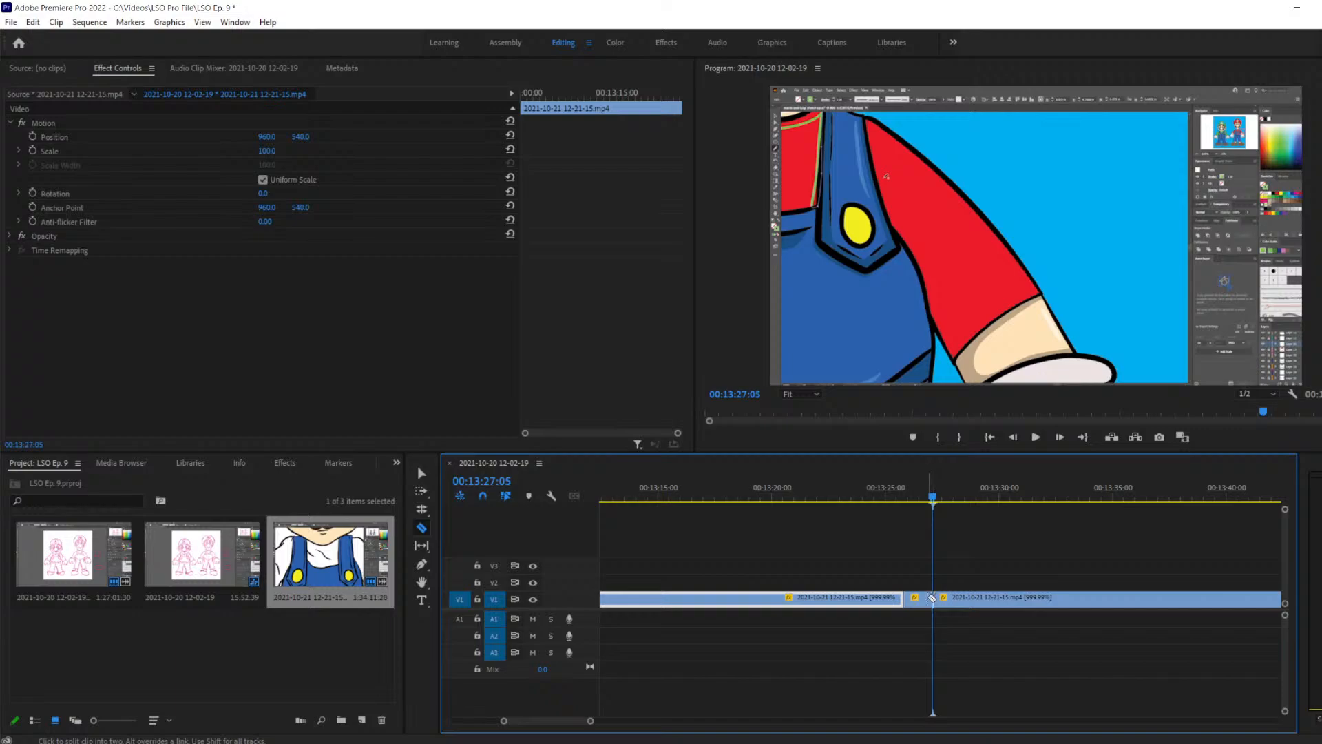
# Delete the inactive V1 section between 00:13:25:48 and 00:13:27:05 and move the following clip back to close the gap
pyautogui.click(921, 597)
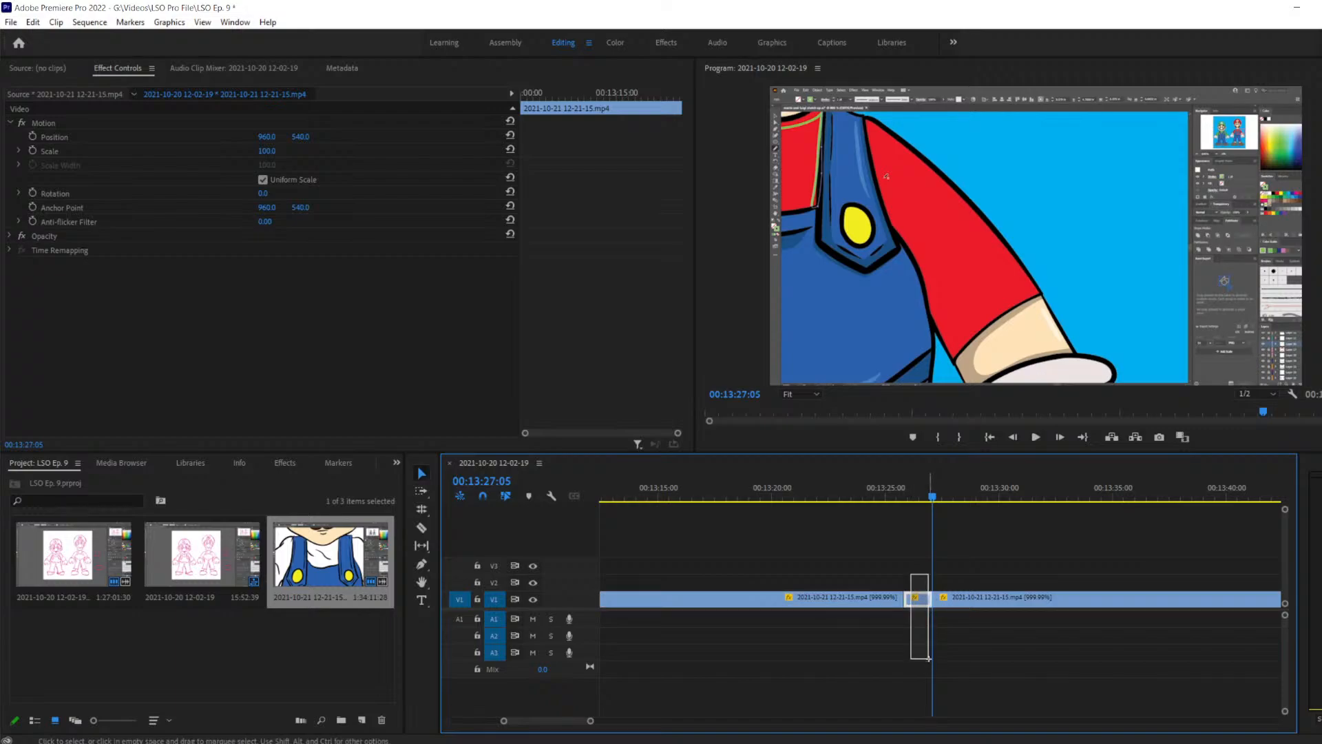
pyautogui.press('Delete')
pyautogui.moveTo(972, 598); pyautogui.dragTo(941, 597)
# Review the new join from 00:13:25:15 and play on to about 00:13:32:17 to look for the next inactive section
pyautogui.moveTo(933, 498); pyautogui.dragTo(891, 498)
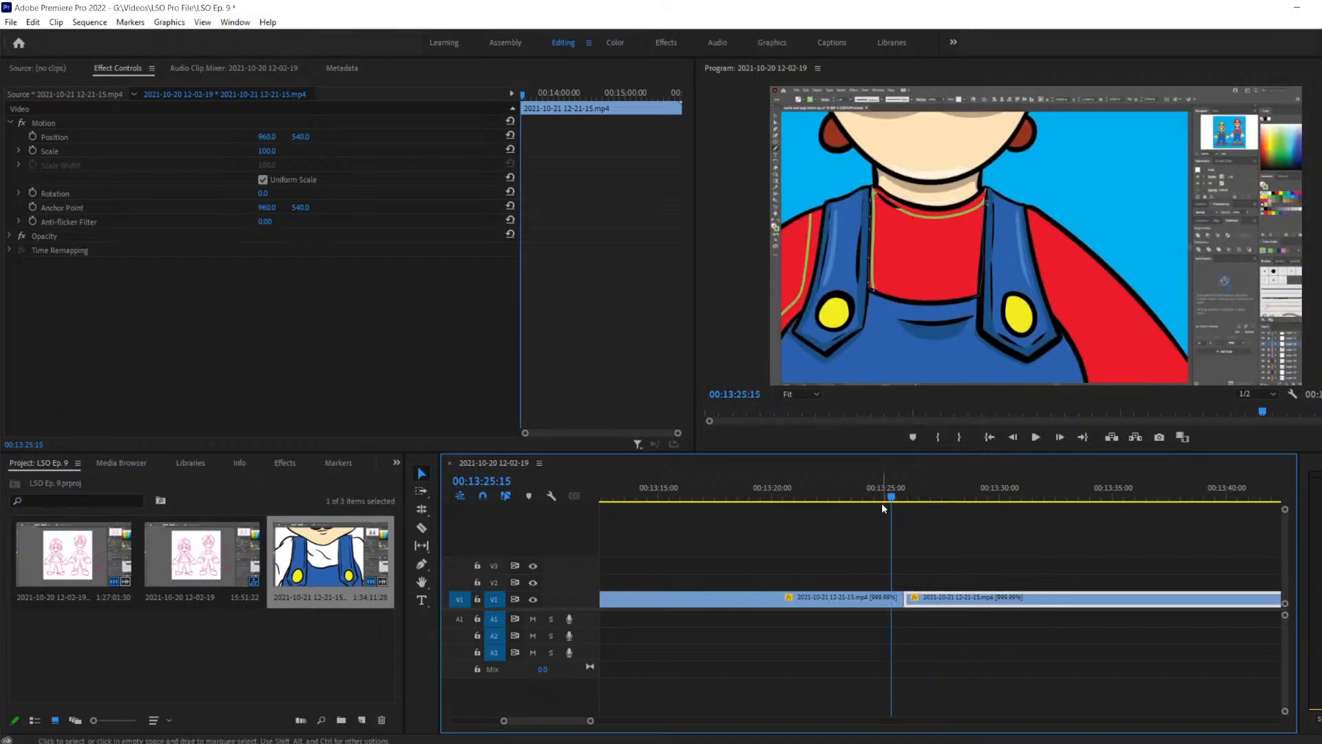
pyautogui.press('space')
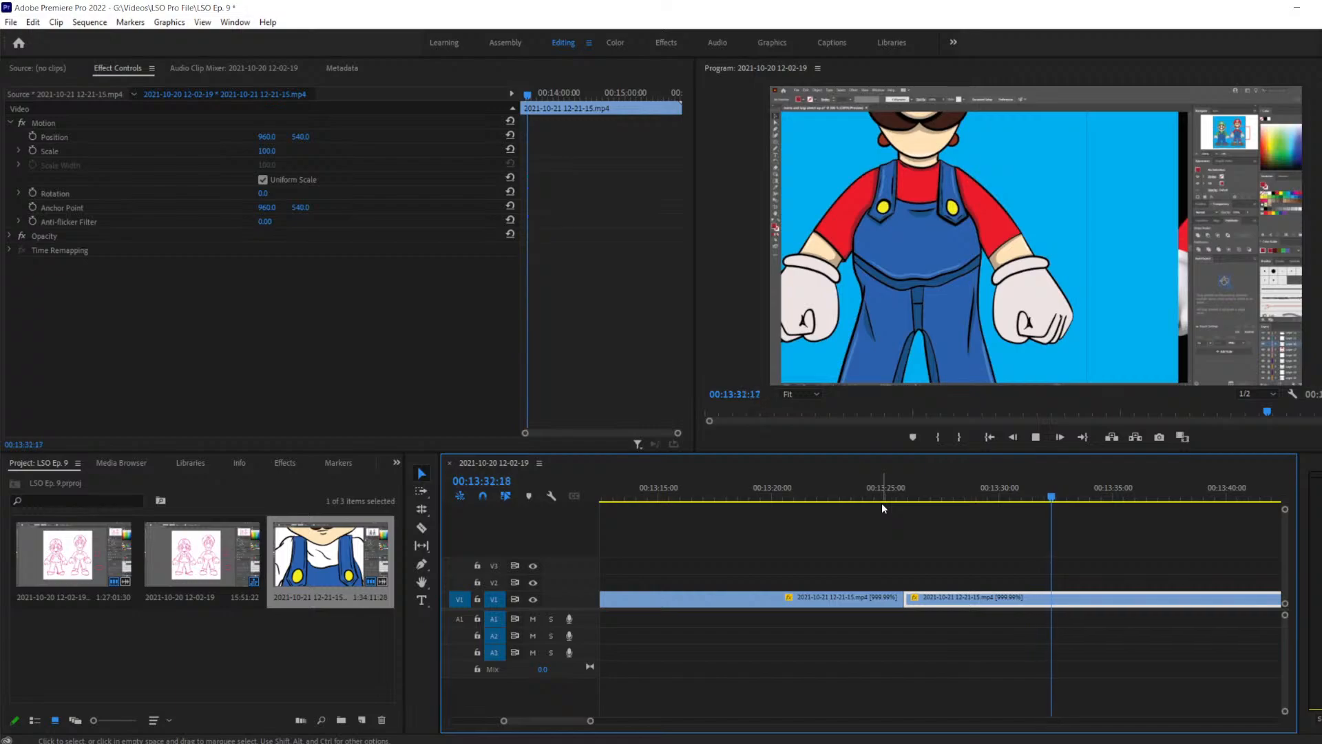
pyautogui.press('space')
# Step back frame by frame from 00:13:32:17 to 00:13:30:54 and examine the red shirt recolouring for inactivity
pyautogui.press('Left')
pyautogui.press('Left')
pyautogui.press('Left')
pyautogui.press('Left')
pyautogui.press('Left')
pyautogui.press('Left')
pyautogui.press('Left')
pyautogui.press('Left')
pyautogui.press('Left')
pyautogui.press('Left')
pyautogui.press('Left')
pyautogui.press('Left')
pyautogui.press('Left')
pyautogui.press('Left')
pyautogui.press('Left')
pyautogui.press('Left')
pyautogui.press('Left')
pyautogui.press('Left')
pyautogui.press('Left')
pyautogui.press('Left')
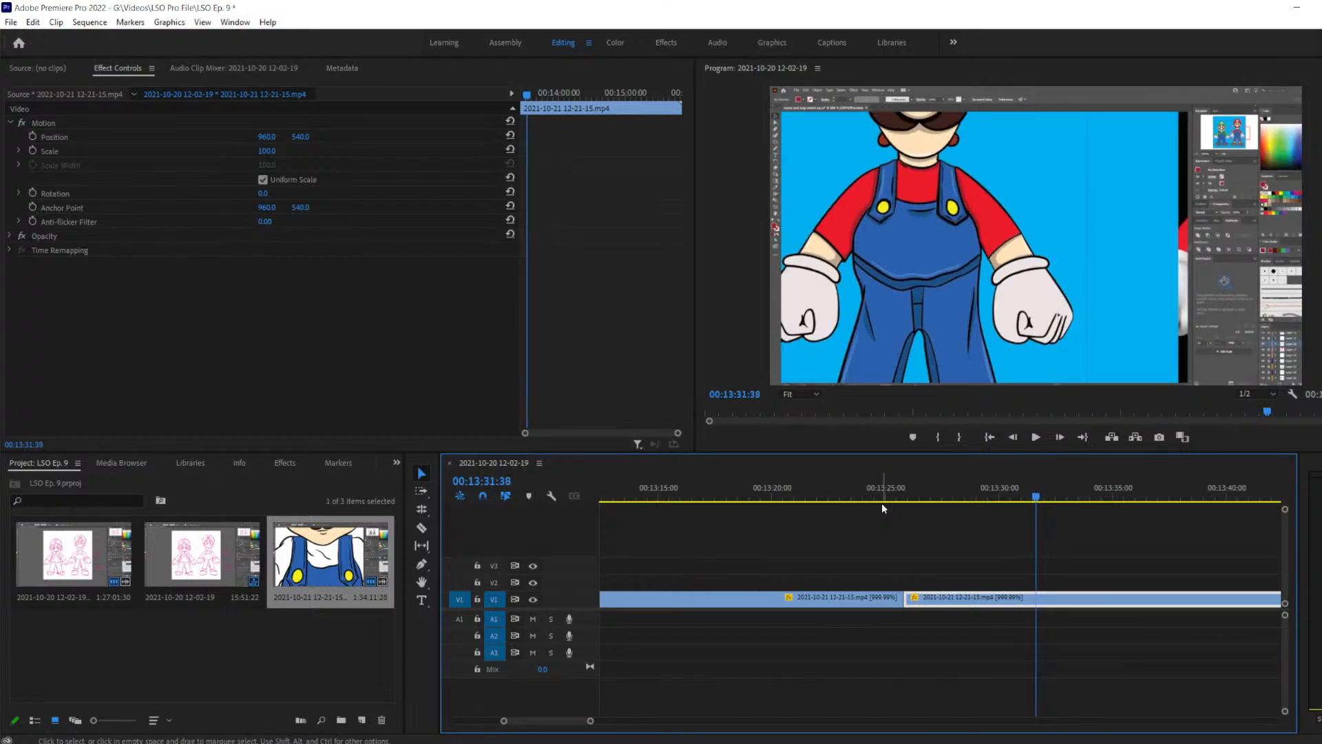
pyautogui.press('Left')
pyautogui.press('Left')
pyautogui.press('Left')
pyautogui.press('Left')
pyautogui.press('Left')
pyautogui.press('Left')
pyautogui.press('Left')
pyautogui.press('Left')
pyautogui.press('Left')
pyautogui.press('Left')
pyautogui.press('Left')
pyautogui.press('Left')
pyautogui.press('Left')
pyautogui.press('Left')
pyautogui.press('Left')
pyautogui.press('Left')
pyautogui.press('Left')
pyautogui.press('Left')
pyautogui.press('Left')
pyautogui.press('Left')
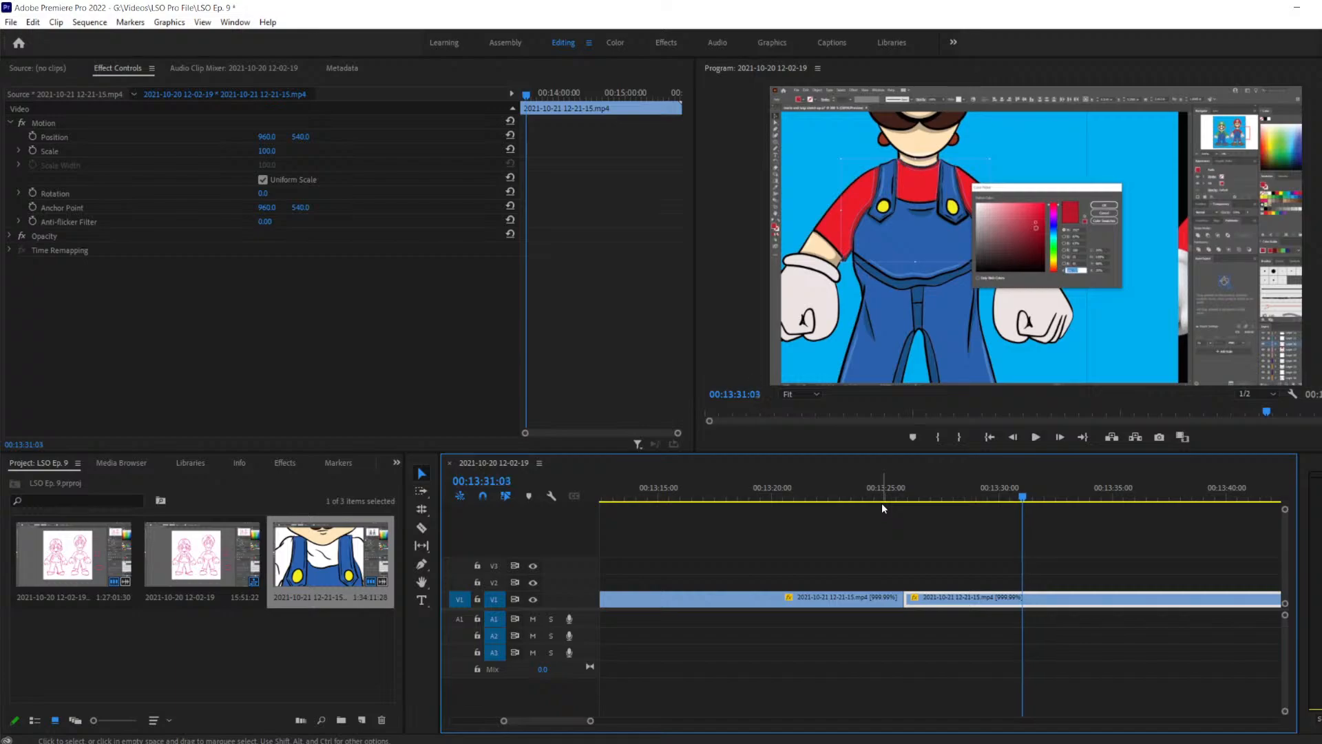
pyautogui.press('Left')
pyautogui.press('Left')
pyautogui.press('Left')
pyautogui.press('Left')
pyautogui.press('Left')
pyautogui.press('Left')
pyautogui.press('Left')
pyautogui.press('Left')
pyautogui.press('Left')
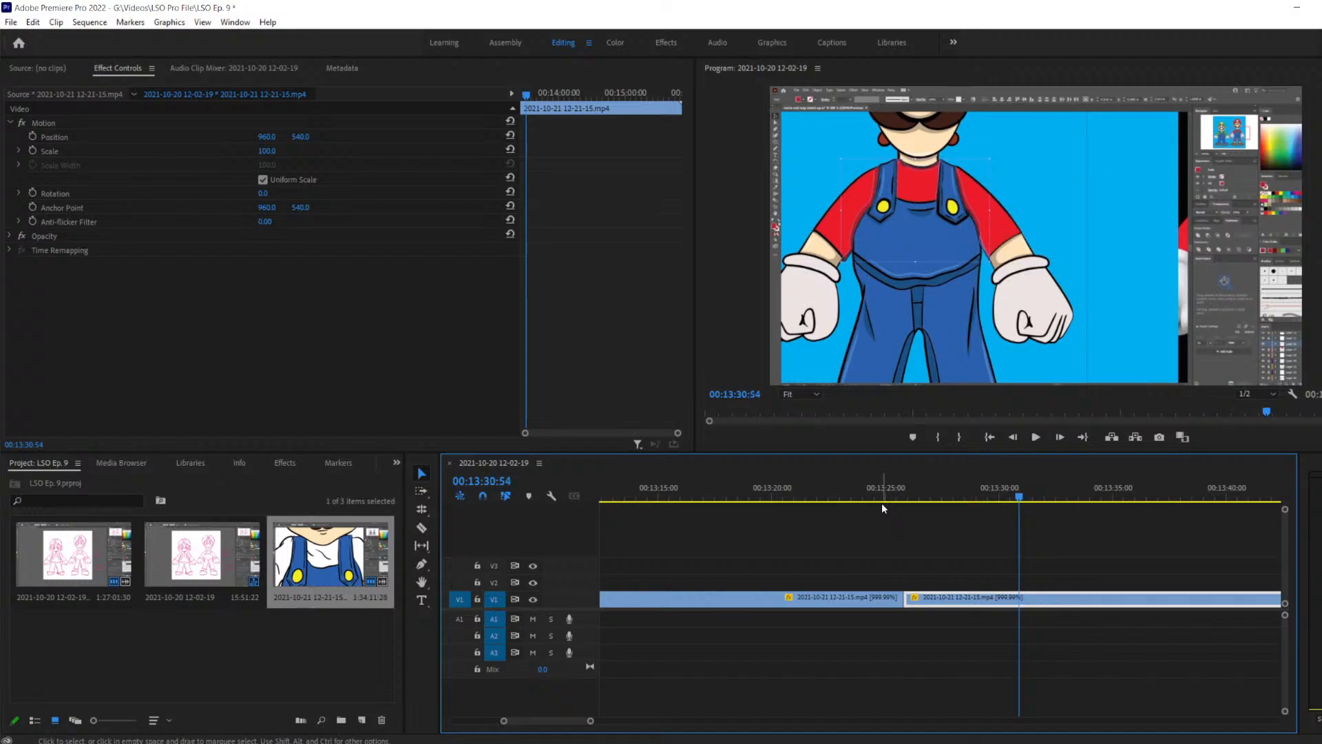
# Step back and forth around the end of the shirt recolouring to locate a possible cut point at 00:13:31:42
pyautogui.press('Left')
pyautogui.press('Left')
pyautogui.press('Left')
pyautogui.press('Left')
pyautogui.press('Left')
pyautogui.press('Left')
pyautogui.press('Left')
pyautogui.press('Left')
pyautogui.press('Left')
pyautogui.press('Left')
pyautogui.press('Left')
pyautogui.press('Left')
pyautogui.press('Left')
pyautogui.press('Left')
pyautogui.press('Left')
pyautogui.press('Left')
pyautogui.press('Left')
pyautogui.press('Left')
pyautogui.press('Left')
pyautogui.press('Left')
pyautogui.press('Right')
pyautogui.press('Right')
pyautogui.press('Right')
pyautogui.press('Right')
pyautogui.press('Right')
pyautogui.press('Right')
pyautogui.press('Right')
pyautogui.press('Right')
pyautogui.press('Right')
pyautogui.press('Right')
pyautogui.press('Right')
pyautogui.press('Right')
pyautogui.press('Right')
pyautogui.press('Right')
pyautogui.press('Right')
pyautogui.press('Right')
pyautogui.press('Right')
pyautogui.press('Right')
pyautogui.press('Right')
pyautogui.press('Right')
pyautogui.press('Right')
pyautogui.press('Right')
pyautogui.press('Right')
pyautogui.press('Right')
pyautogui.press('Right')
pyautogui.press('Right')
pyautogui.press('Right')
pyautogui.press('Right')
pyautogui.press('Right')
pyautogui.press('Right')
pyautogui.press('Right')
pyautogui.press('Right')
pyautogui.press('Right')
pyautogui.press('Right')
pyautogui.press('Right')
pyautogui.press('Right')
pyautogui.press('Right')
pyautogui.press('Right')
pyautogui.press('Right')
pyautogui.press('Right')
pyautogui.press('Left')
pyautogui.press('Left')
pyautogui.press('Left')
pyautogui.press('Left')
pyautogui.press('Left')
pyautogui.press('Left')
pyautogui.press('Left')
pyautogui.press('Left')
pyautogui.press('Left')
pyautogui.press('Left')
pyautogui.press('Left')
pyautogui.press('Left')
pyautogui.press('Left')
pyautogui.press('Left')
pyautogui.press('Left')
pyautogui.press('Left')
pyautogui.press('Right')
pyautogui.press('Right')
pyautogui.press('Right')
pyautogui.press('Right')
pyautogui.press('Right')
pyautogui.press('Right')
pyautogui.press('Right')
pyautogui.press('Left')
pyautogui.press('Left')
pyautogui.press('Left')
pyautogui.press('Left')
pyautogui.press('Left')
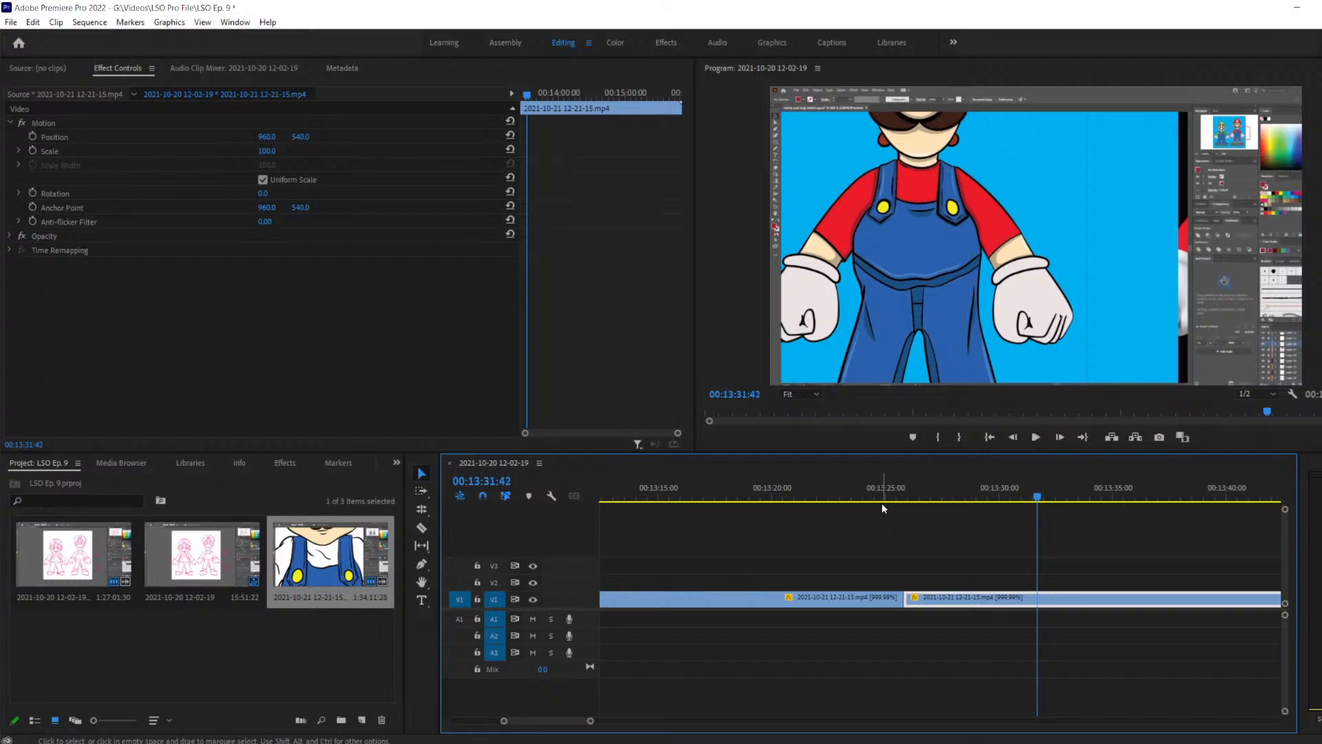
# Try splitting the V1 clip at 00:13:31:42 and check the footage that follows up to 00:13:33:09
pyautogui.press('c')
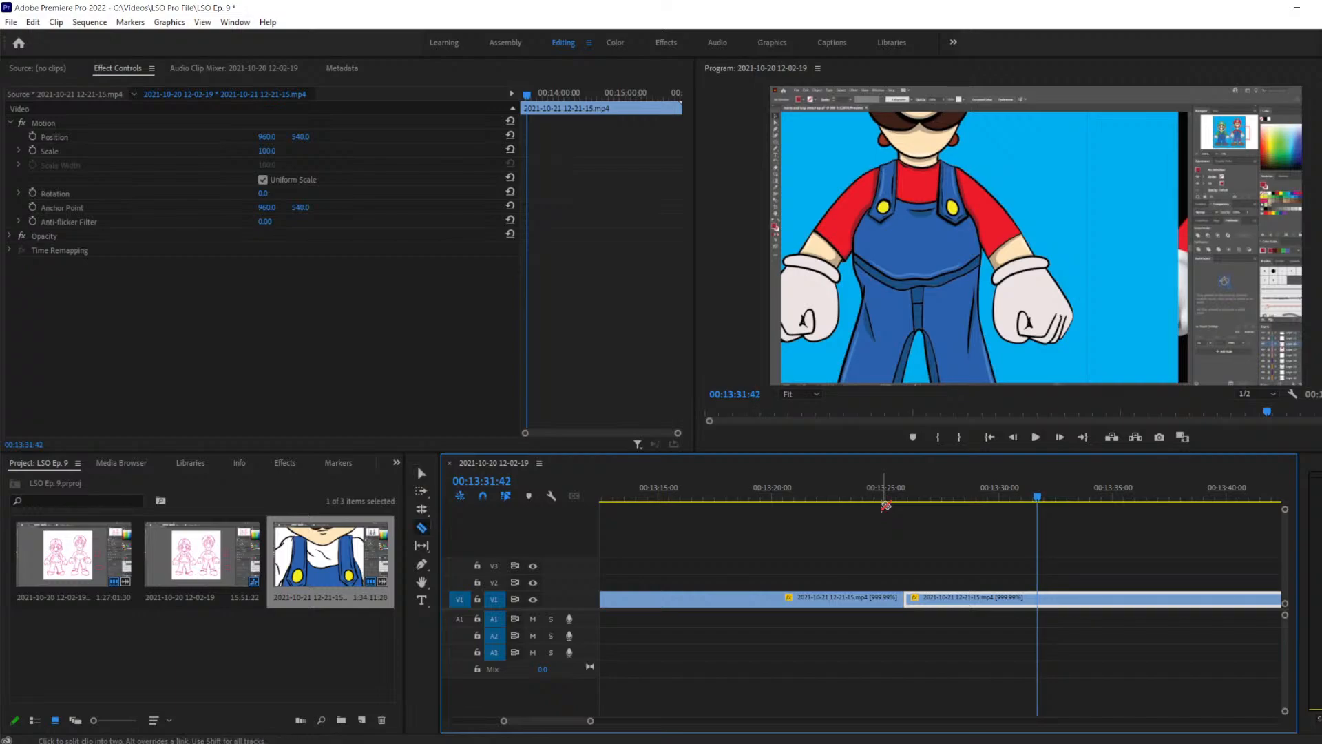
pyautogui.click(1039, 596)
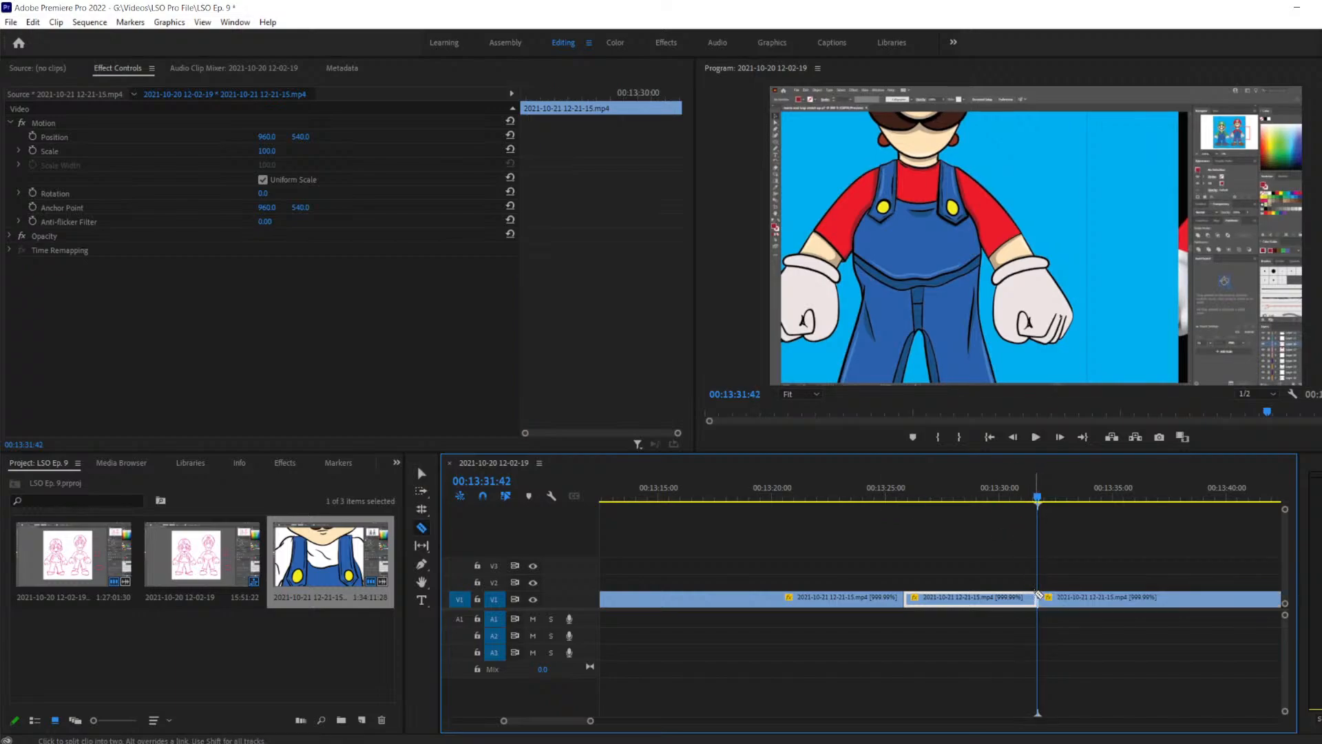
pyautogui.press('space')
pyautogui.press('space')
pyautogui.hotkey('ctrl', 'z')
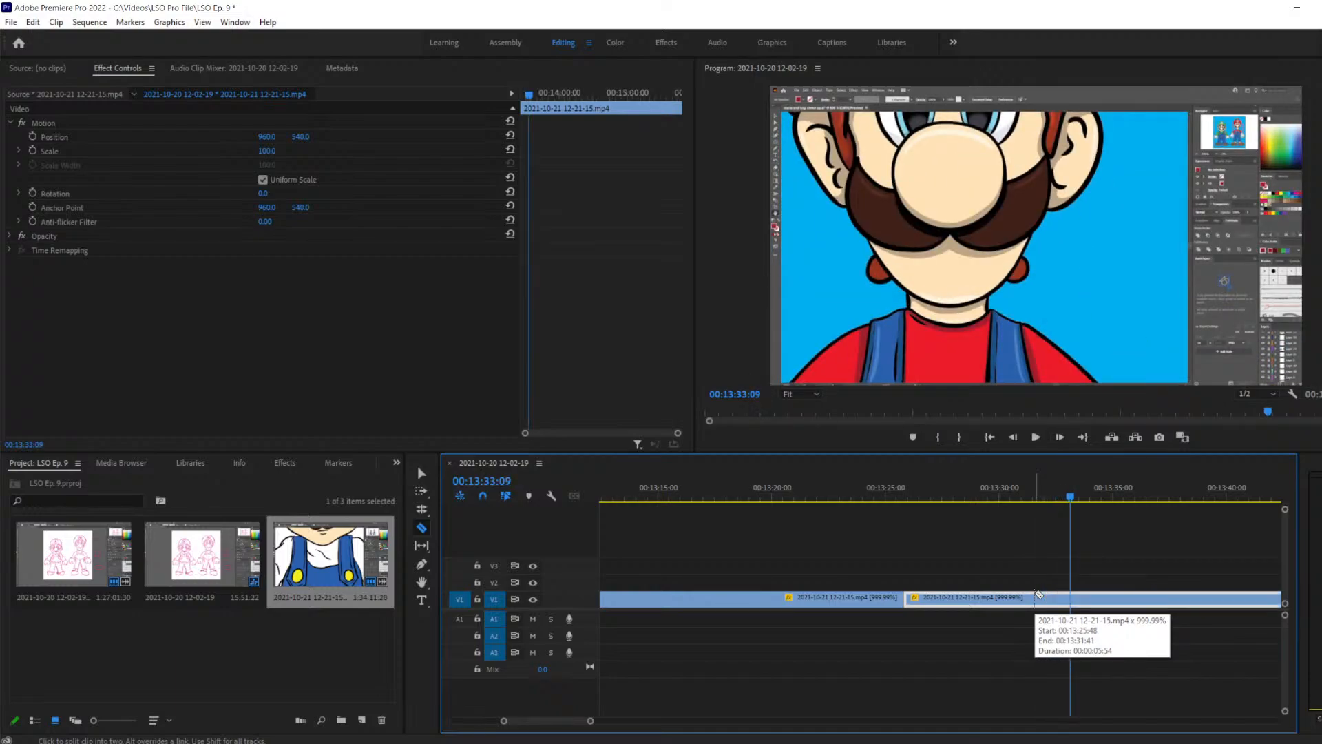
# Play on from 00:13:33:09 to about 00:14:57:04, rewatching from about 00:13:58:10 and 00:14:08:36, to look for inactive sections
pyautogui.press('space')
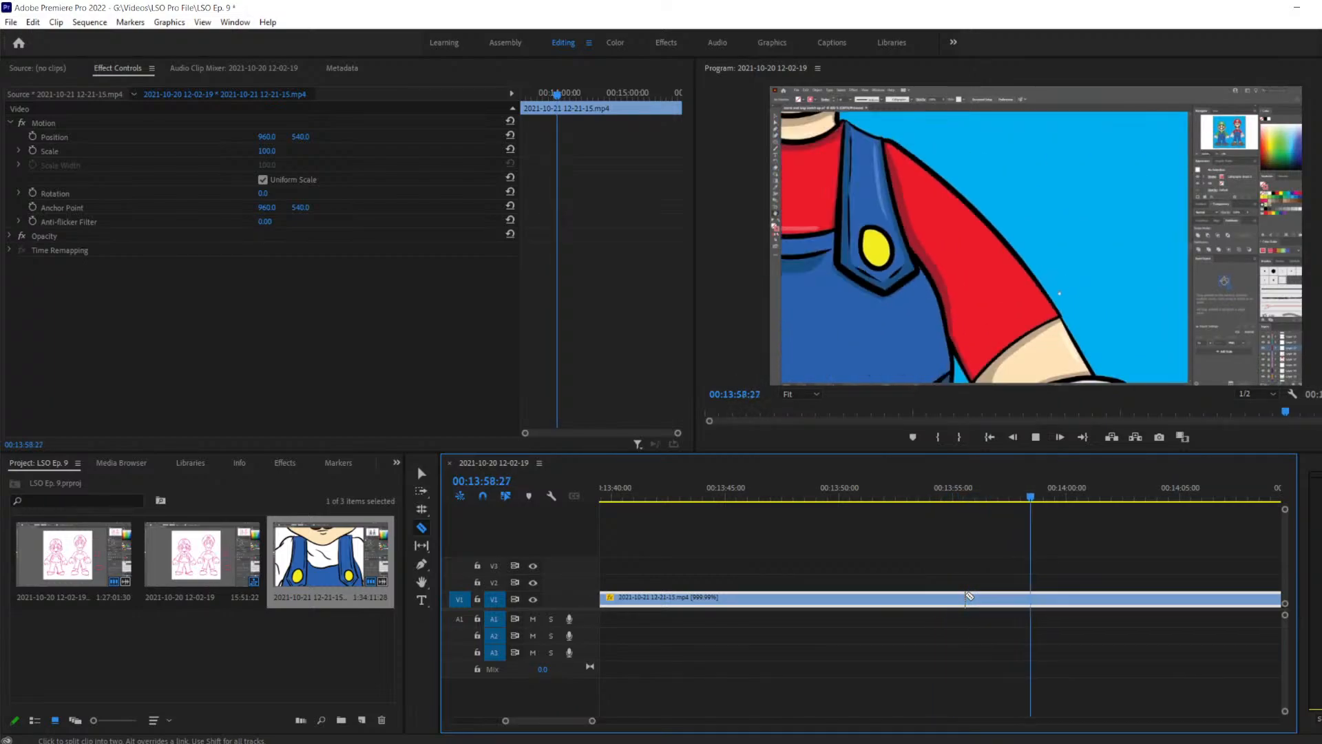
pyautogui.press('space')
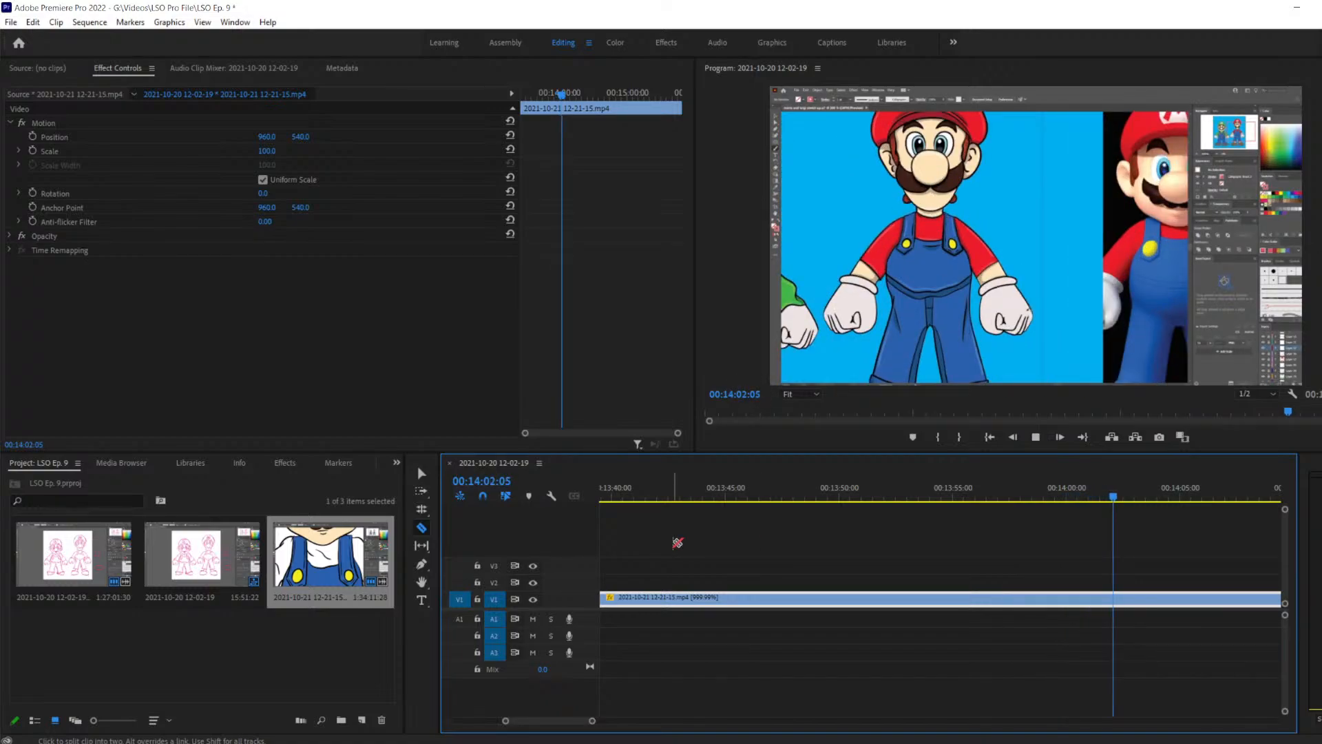
pyautogui.click(1026, 497)
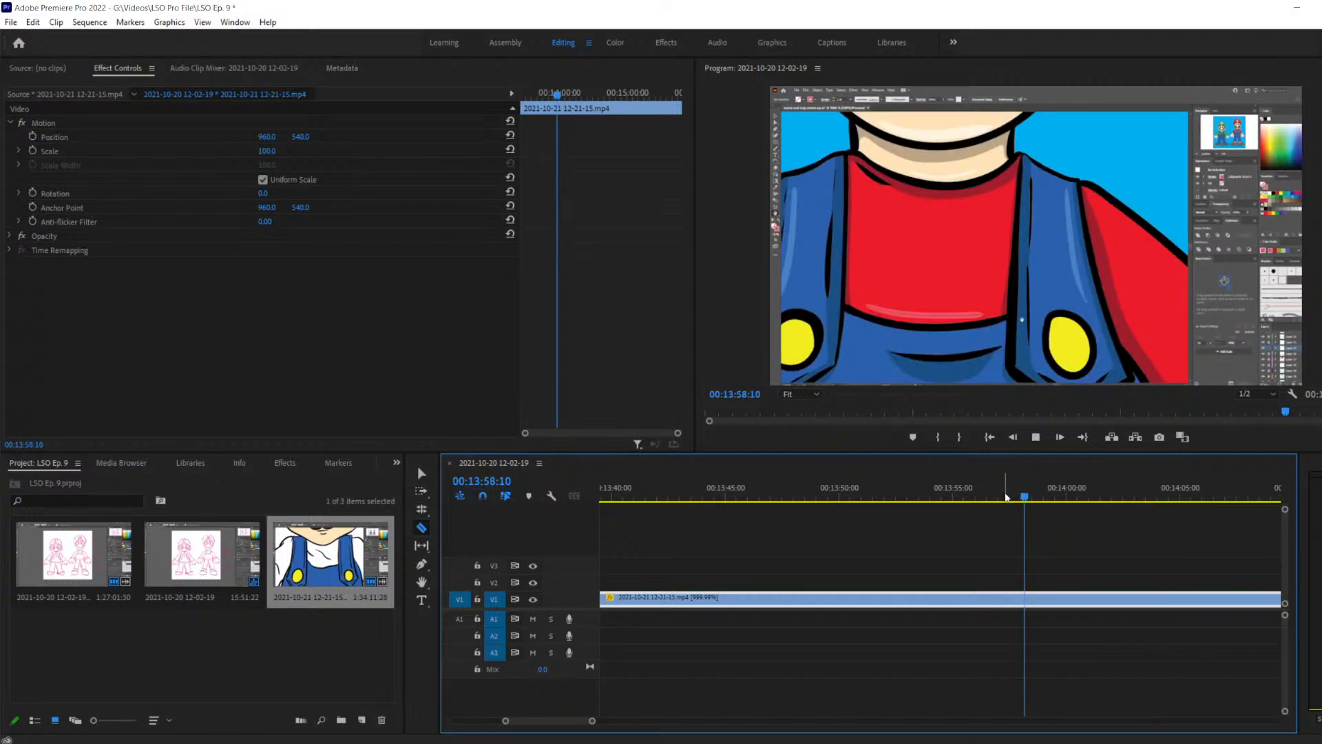
pyautogui.press('space')
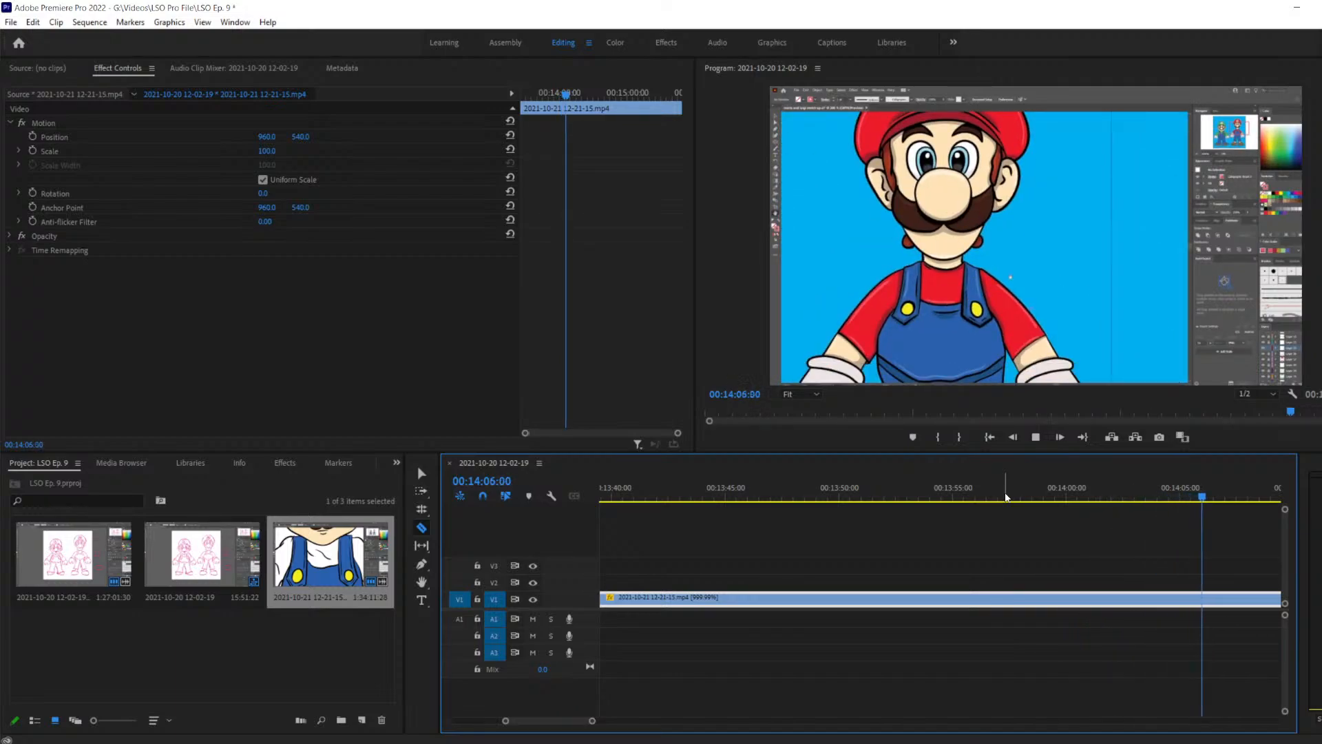
pyautogui.press('space')
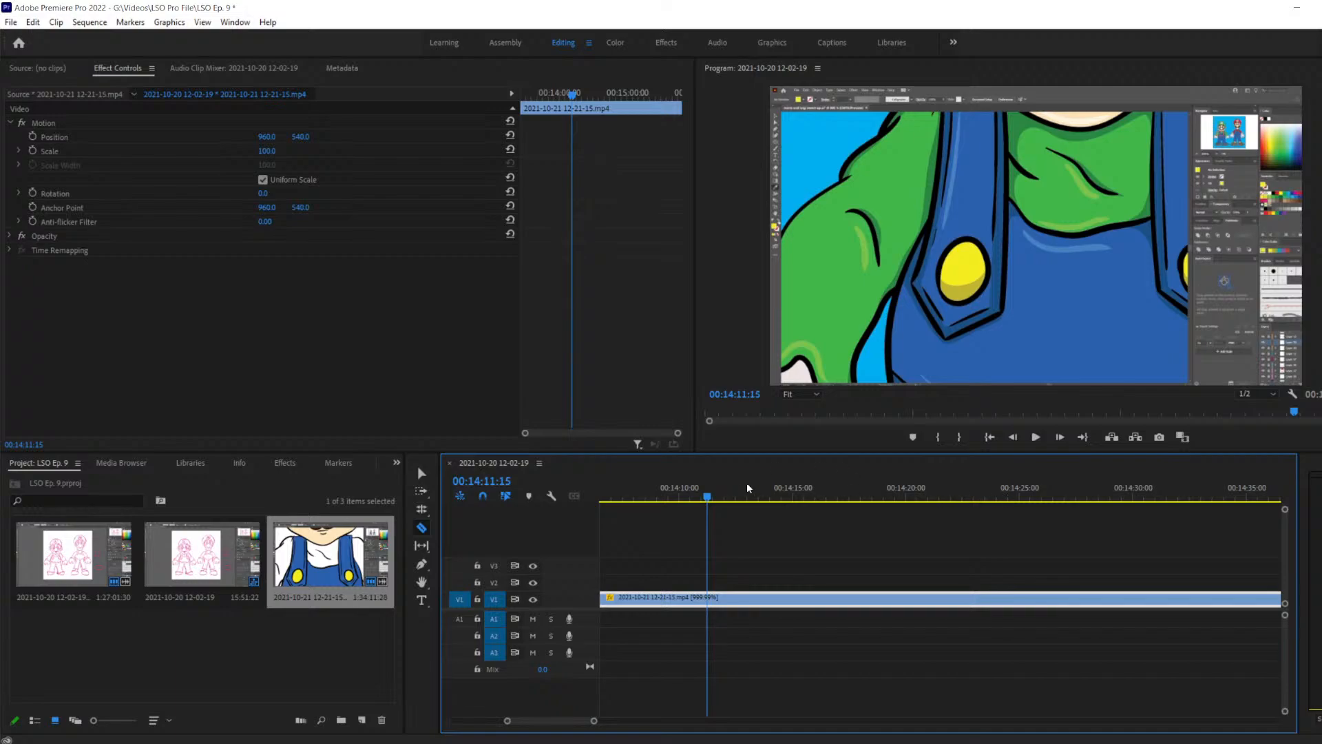
pyautogui.moveTo(706, 499); pyautogui.dragTo(644, 502)
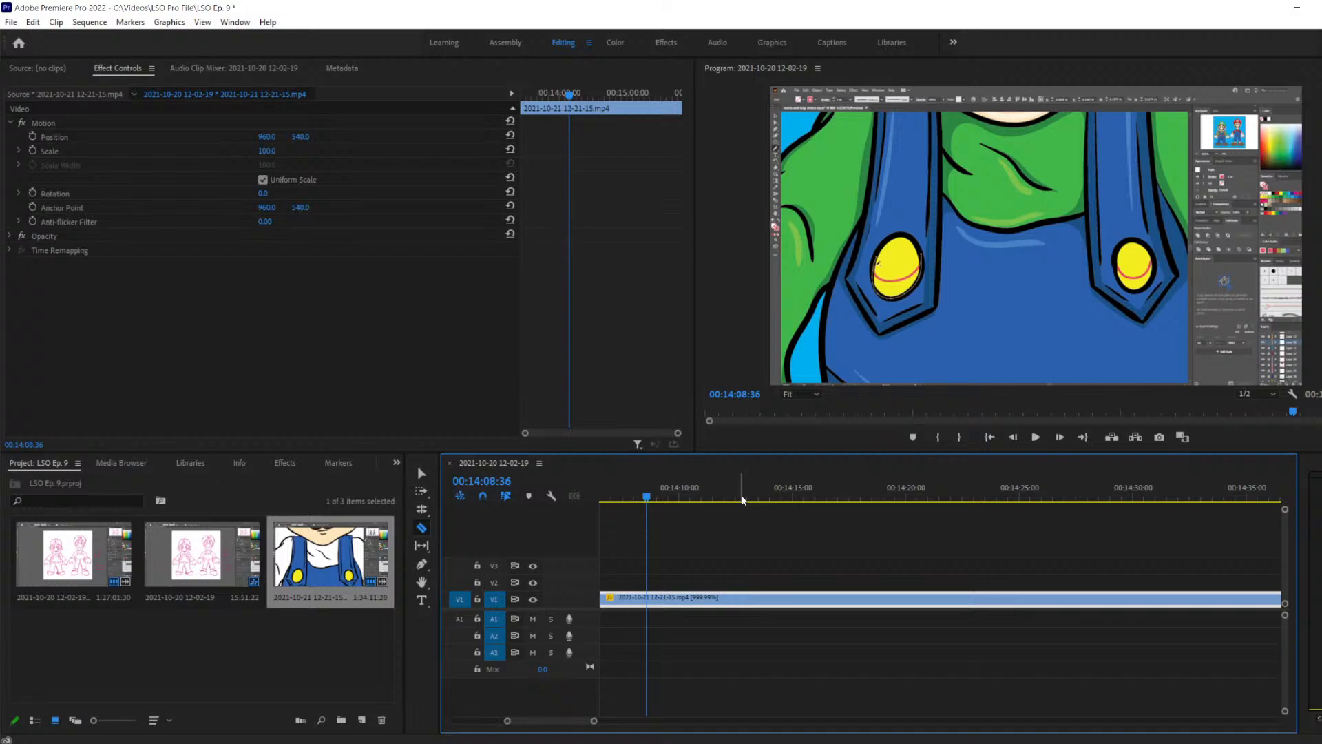
pyautogui.moveTo(650, 500); pyautogui.dragTo(745, 506)
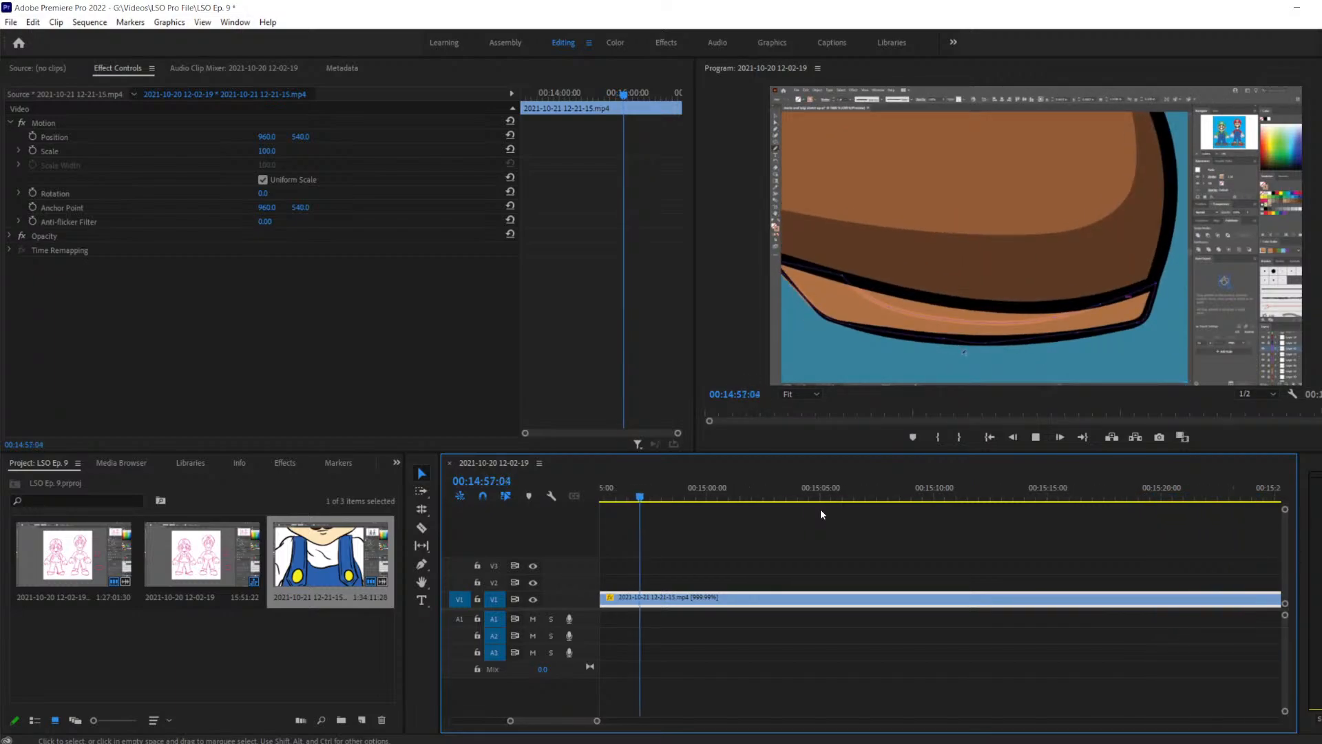
# Find the start of the inactive stretch in the shoe-sole drawing and split the V1 clip at 00:14:56:15
pyautogui.press('space')
pyautogui.press('Left')
pyautogui.press('Left')
pyautogui.press('Left')
pyautogui.press('Left')
pyautogui.press('Left')
pyautogui.press('Left')
pyautogui.press('Left')
pyautogui.press('Left')
pyautogui.press('Left')
pyautogui.press('Left')
pyautogui.press('Left')
pyautogui.press('Left')
pyautogui.press('Left')
pyautogui.press('Left')
pyautogui.press('Left')
pyautogui.press('Left')
pyautogui.press('Left')
pyautogui.press('Left')
pyautogui.press('Left')
pyautogui.press('Left')
pyautogui.press('Left')
pyautogui.press('Left')
pyautogui.press('Left')
pyautogui.press('Left')
pyautogui.press('Left')
pyautogui.press('Left')
pyautogui.press('Left')
pyautogui.press('Left')
pyautogui.press('Left')
pyautogui.press('Left')
pyautogui.press('Left')
pyautogui.press('Left')
pyautogui.press('Left')
pyautogui.press('Left')
pyautogui.press('Left')
pyautogui.press('Left')
pyautogui.press('Left')
pyautogui.press('Left')
pyautogui.press('Left')
pyautogui.press('Left')
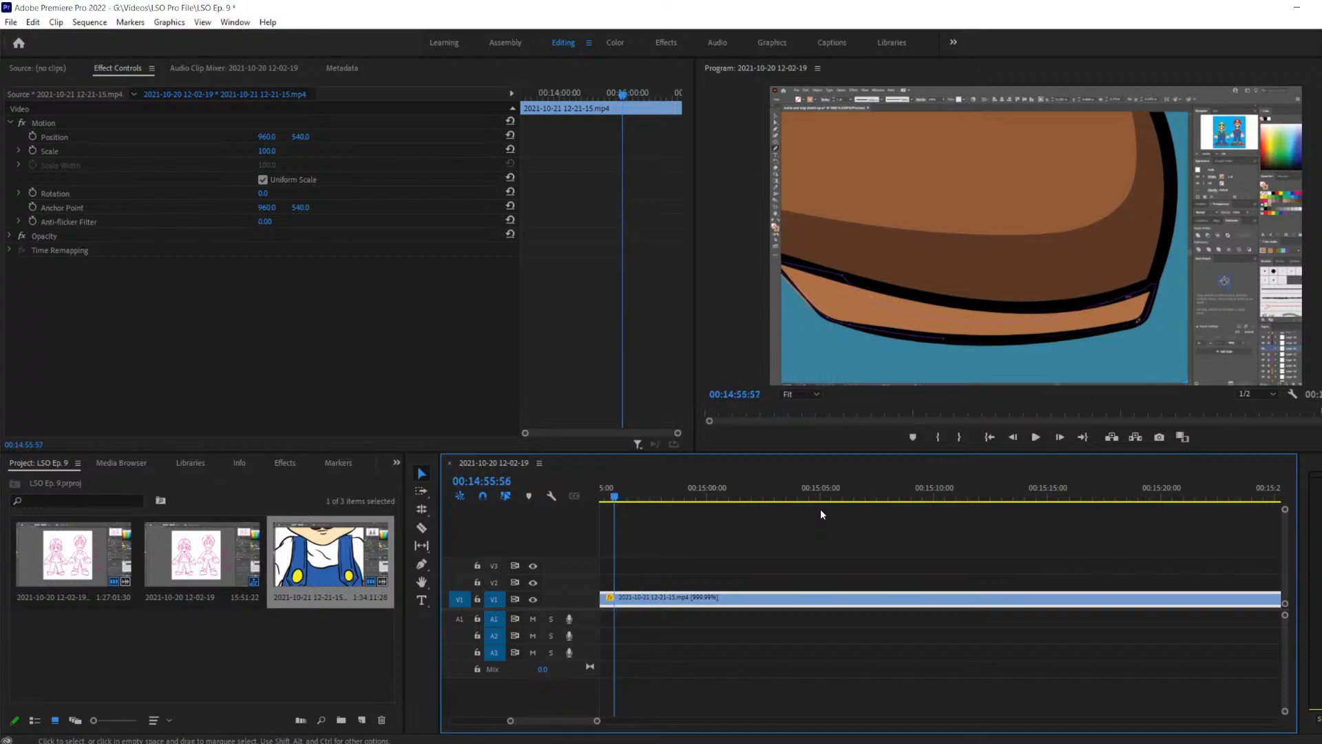
pyautogui.press('Right')
pyautogui.press('Right')
pyautogui.press('Right')
pyautogui.press('Right')
pyautogui.press('Right')
pyautogui.press('Right')
pyautogui.press('Right')
pyautogui.press('Right')
pyautogui.press('Right')
pyautogui.press('Right')
pyautogui.press('Right')
pyautogui.press('Right')
pyautogui.press('Right')
pyautogui.press('Right')
pyautogui.press('Right')
pyautogui.press('Right')
pyautogui.press('Right')
pyautogui.press('Right')
pyautogui.press('Right')
pyautogui.press('Right')
pyautogui.press('Left')
pyautogui.press('Left')
pyautogui.press('Left')
pyautogui.press('Left')
pyautogui.press('Left')
pyautogui.press('Left')
pyautogui.press('Left')
pyautogui.press('Right')
pyautogui.press('Right')
pyautogui.press('c')
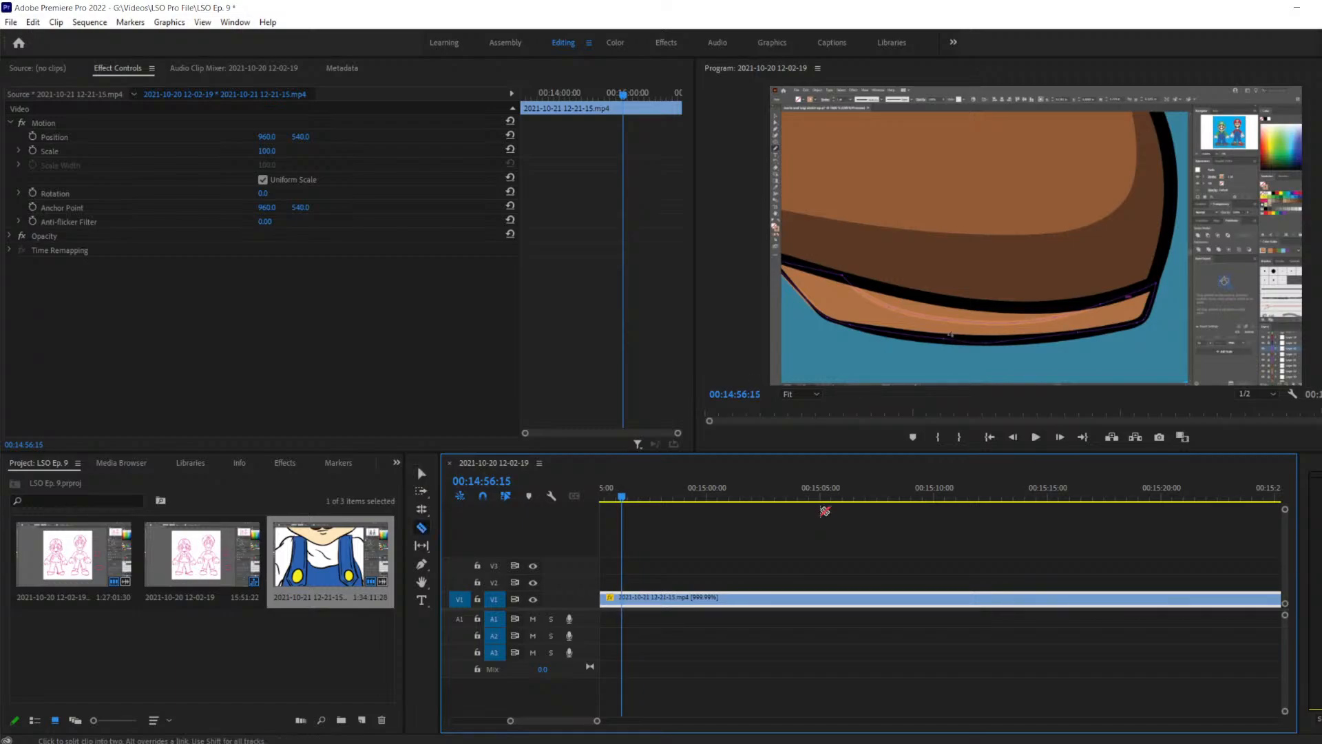
pyautogui.click(626, 600)
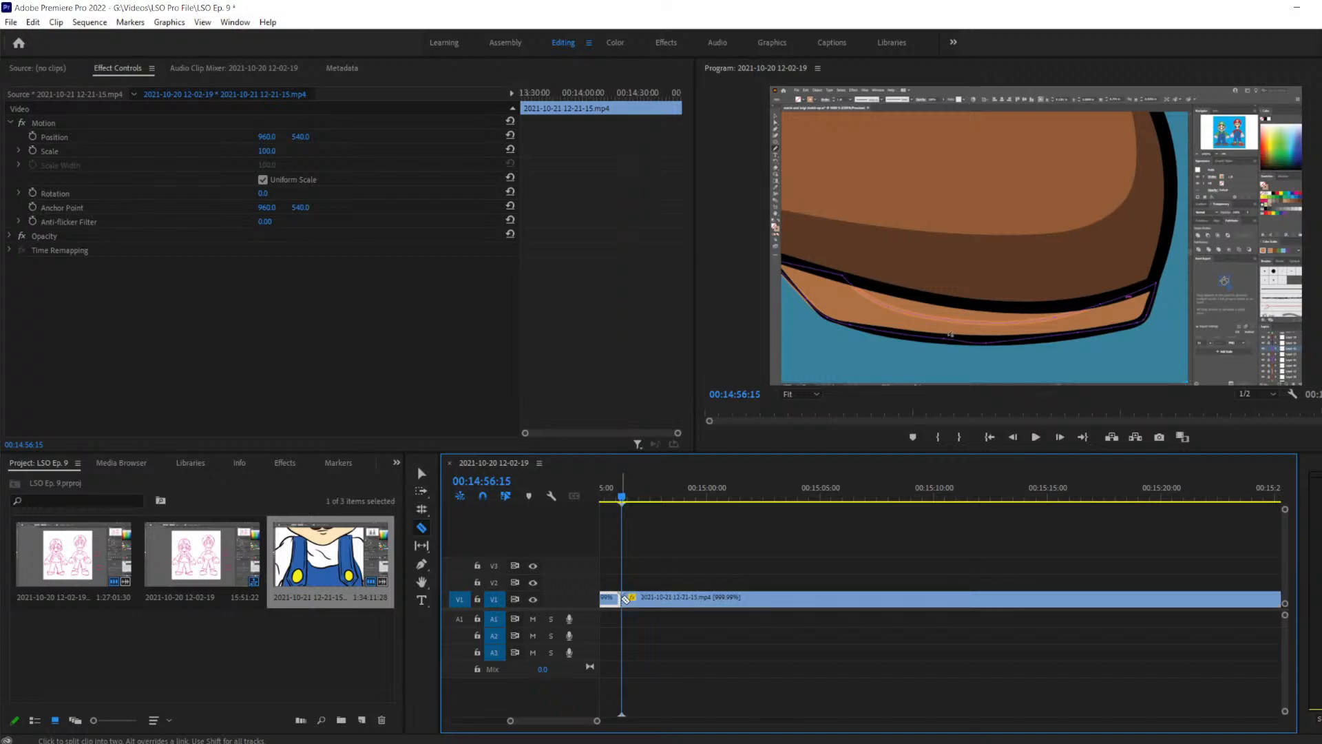
# Find the end of the inactive shoe-sole stretch and split the V1 clip at 00:15:00:14
pyautogui.press('space')
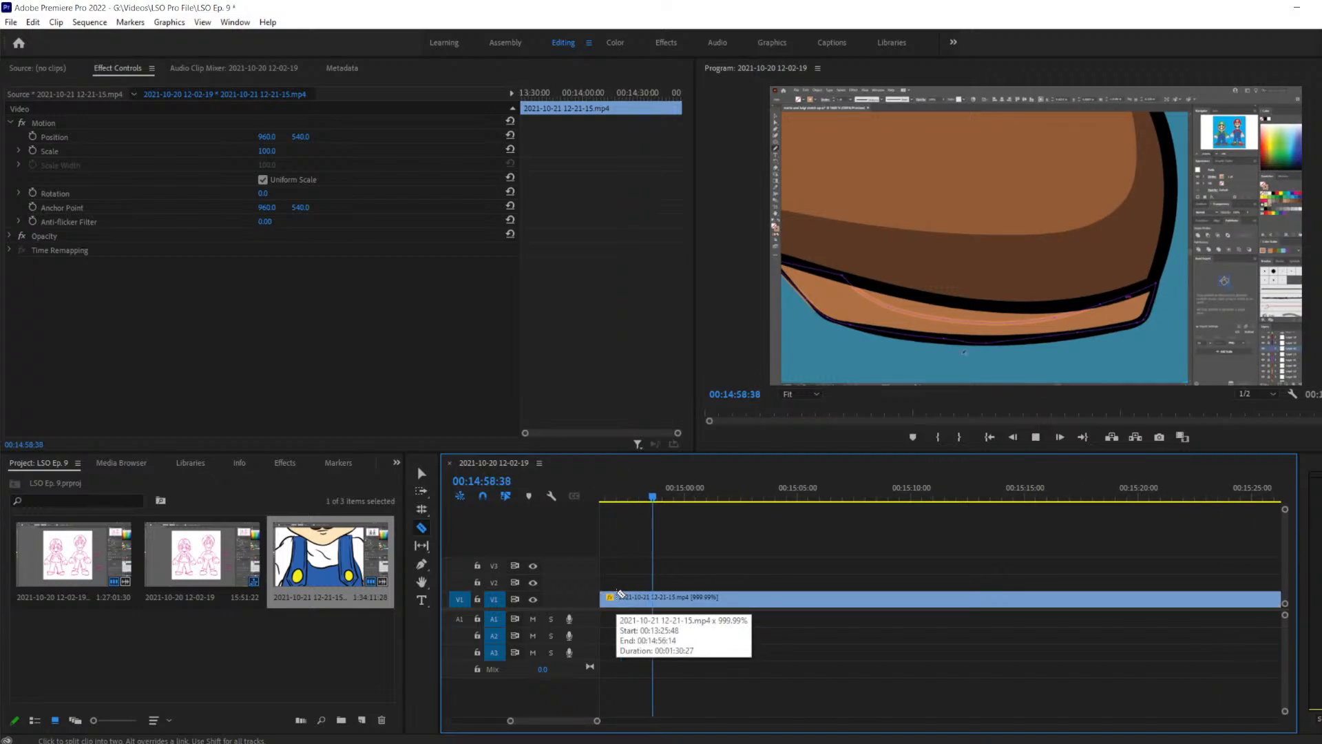
pyautogui.press('space')
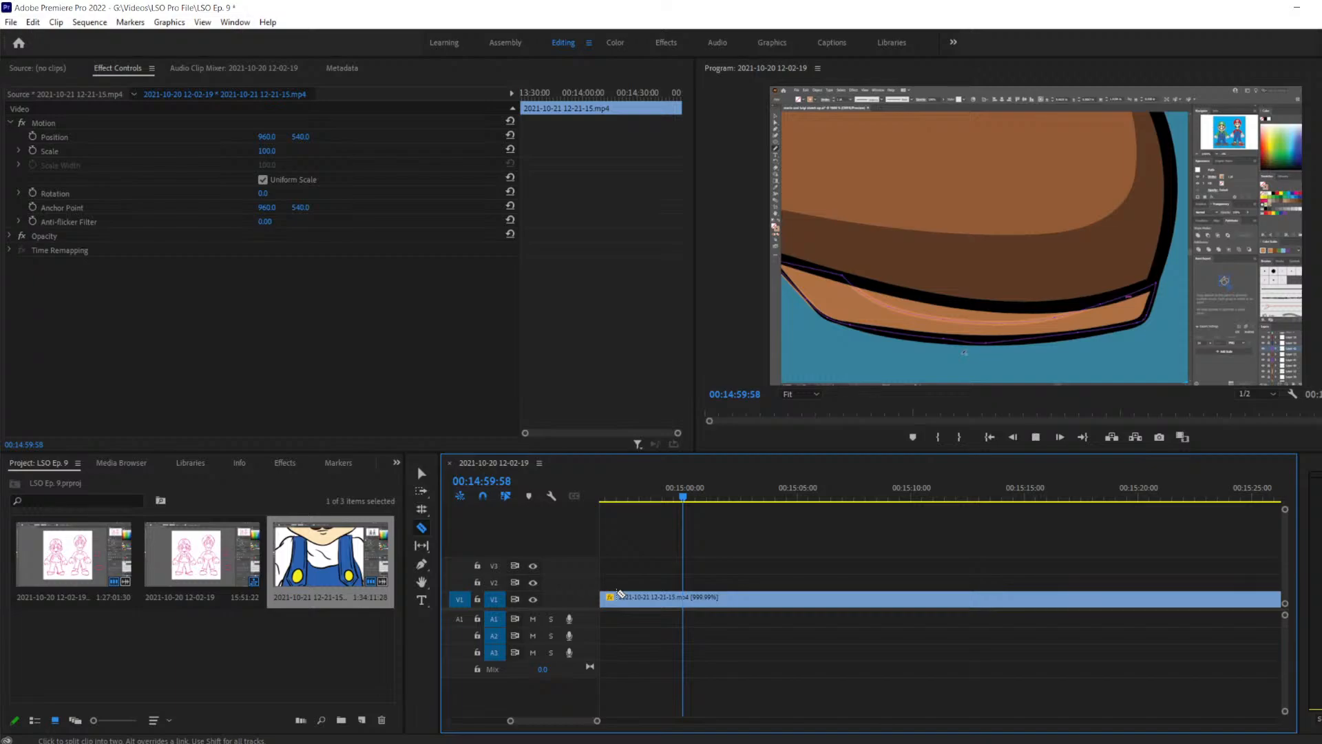
pyautogui.press('space')
pyautogui.press('Left')
pyautogui.press('Left')
pyautogui.press('Left')
pyautogui.press('Left')
pyautogui.press('Left')
pyautogui.press('Left')
pyautogui.press('Left')
pyautogui.press('Left')
pyautogui.press('Left')
pyautogui.press('Left')
pyautogui.press('Left')
pyautogui.press('Left')
pyautogui.press('Left')
pyautogui.press('Left')
pyautogui.press('Left')
pyautogui.press('Left')
pyautogui.press('Left')
pyautogui.press('Left')
pyautogui.press('Left')
pyautogui.press('Left')
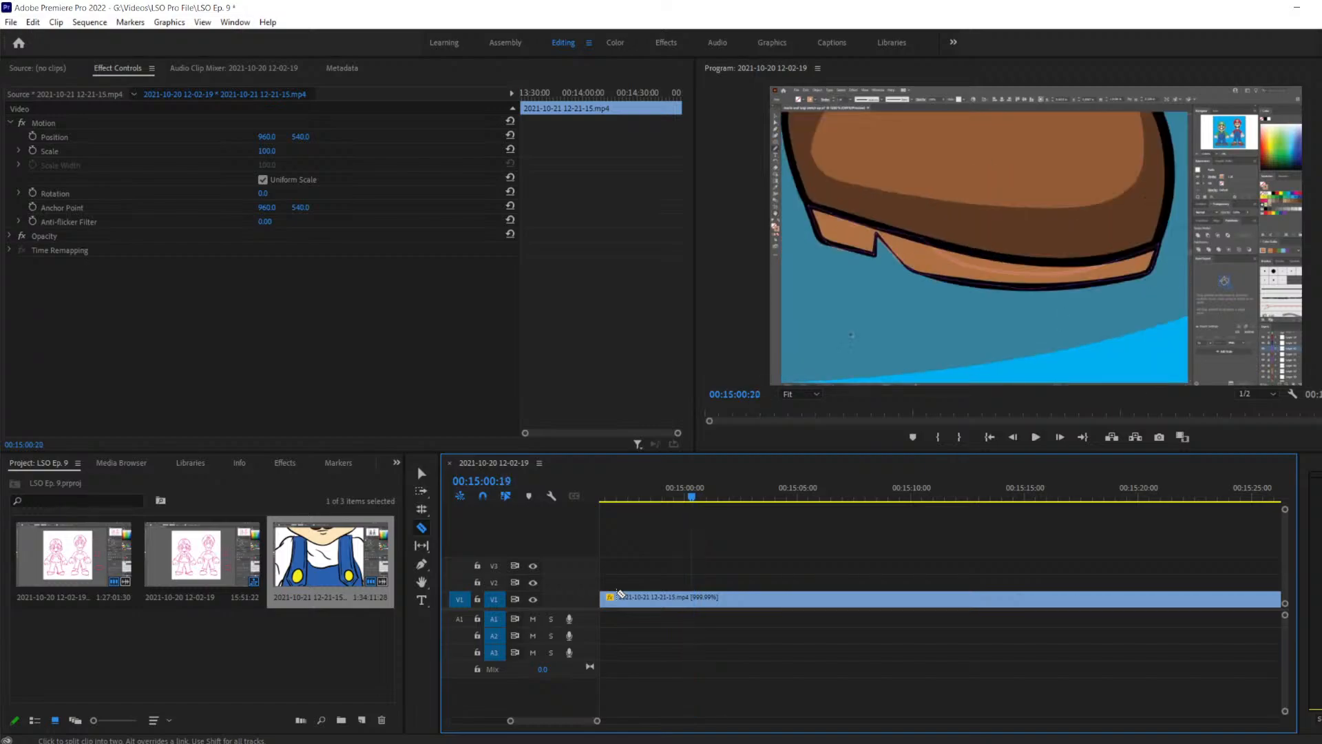
pyautogui.press('Left')
pyautogui.press('Left')
pyautogui.press('Left')
pyautogui.press('Left')
pyautogui.press('Left')
pyautogui.press('Left')
pyautogui.press('Left')
pyautogui.press('Left')
pyautogui.press('Left')
pyautogui.press('Left')
pyautogui.press('Left')
pyautogui.press('Left')
pyautogui.press('Left')
pyautogui.press('Left')
pyautogui.press('Left')
pyautogui.press('Left')
pyautogui.press('Left')
pyautogui.press('Left')
pyautogui.press('Left')
pyautogui.press('Left')
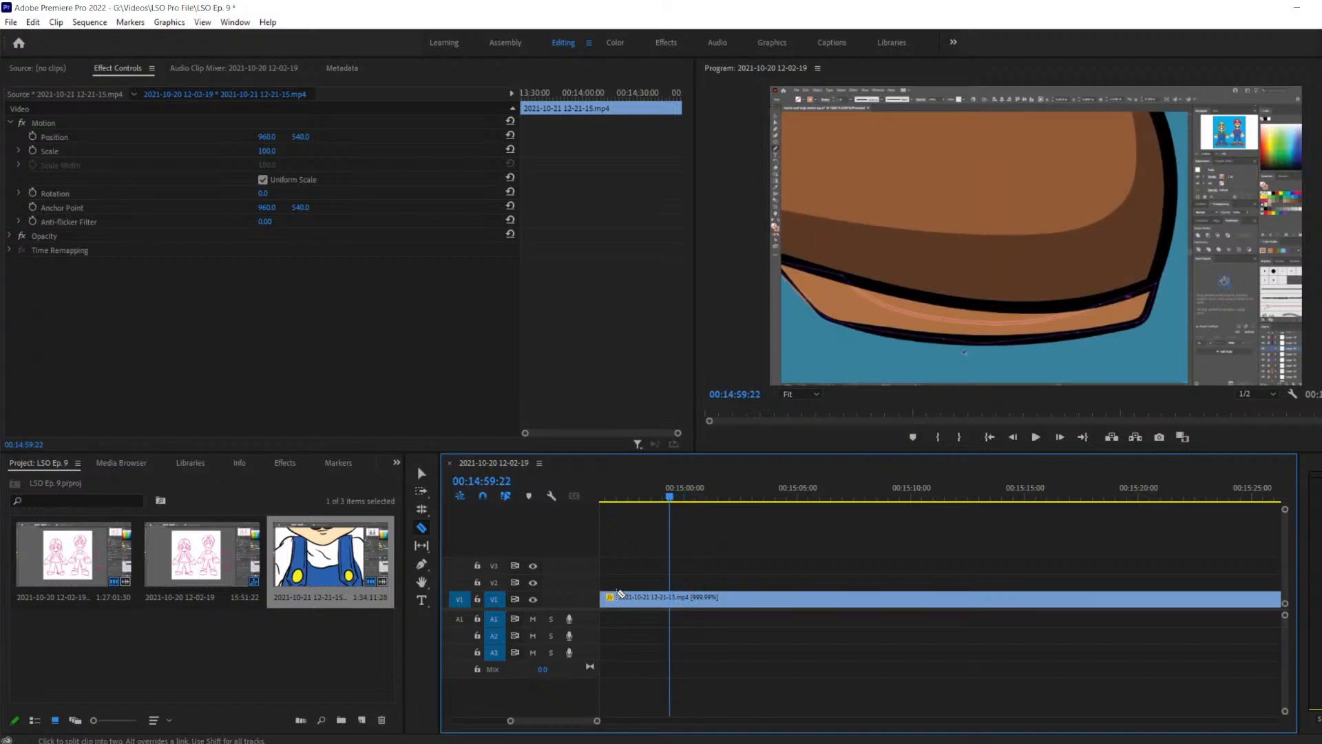
pyautogui.press('Right')
pyautogui.press('Right')
pyautogui.press('Right')
pyautogui.press('Right')
pyautogui.press('Right')
pyautogui.press('Right')
pyautogui.press('Right')
pyautogui.press('Right')
pyautogui.press('Right')
pyautogui.press('Right')
pyautogui.press('Right')
pyautogui.press('Right')
pyautogui.press('Right')
pyautogui.press('Right')
pyautogui.press('Right')
pyautogui.press('Right')
pyautogui.press('Right')
pyautogui.press('Right')
pyautogui.press('Right')
pyautogui.press('Right')
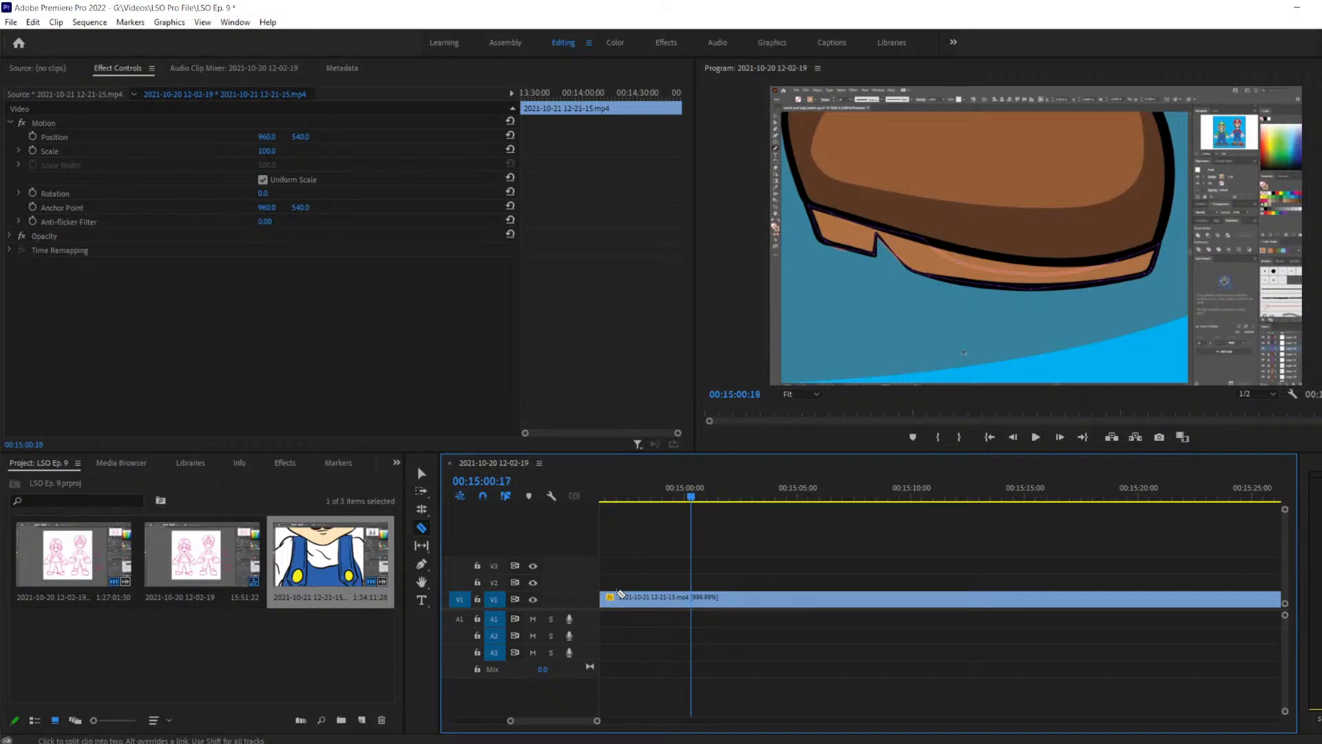
pyautogui.press('Left')
pyautogui.press('Left')
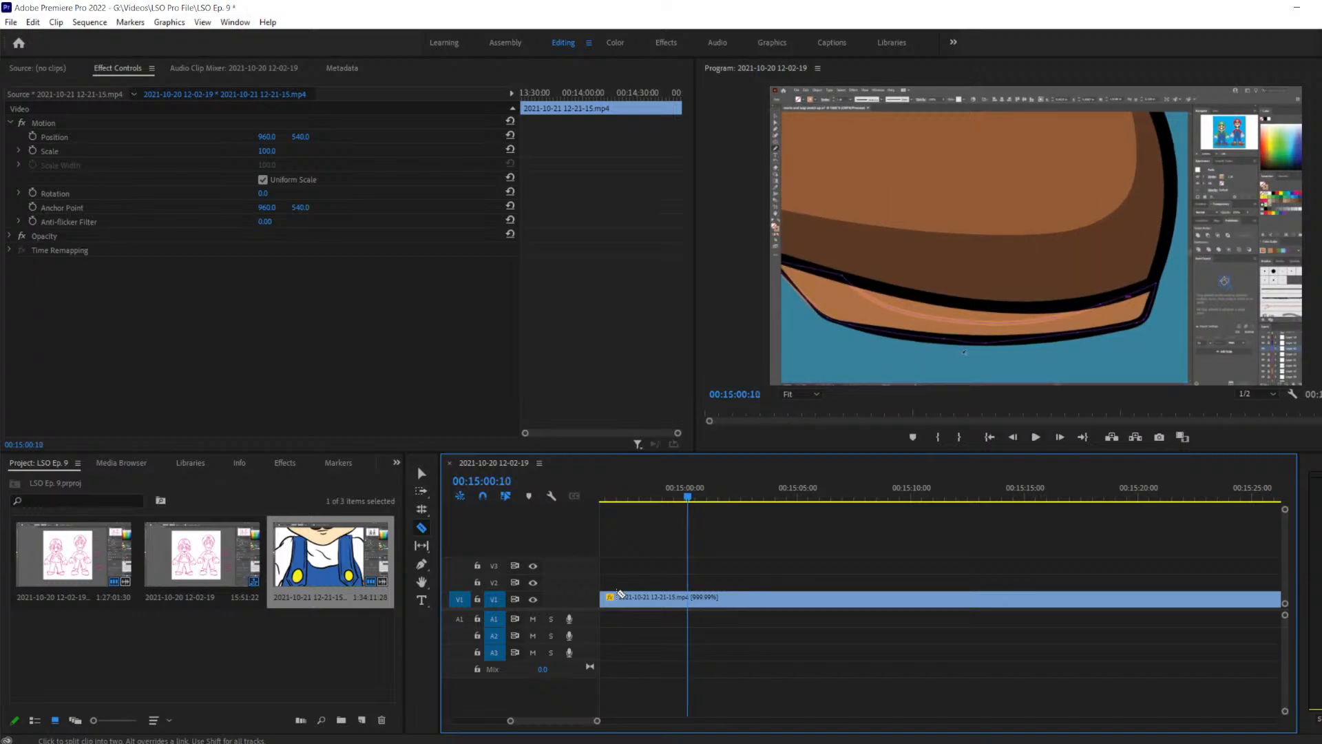
pyautogui.press('Left')
pyautogui.press('Right')
pyautogui.click(694, 602)
# Delete the short V1 segment between 00:14:56:15 and 00:15:00:14 and move the following clip back to close the gap
pyautogui.scroll(3, 751, 599)
pyautogui.press('v')
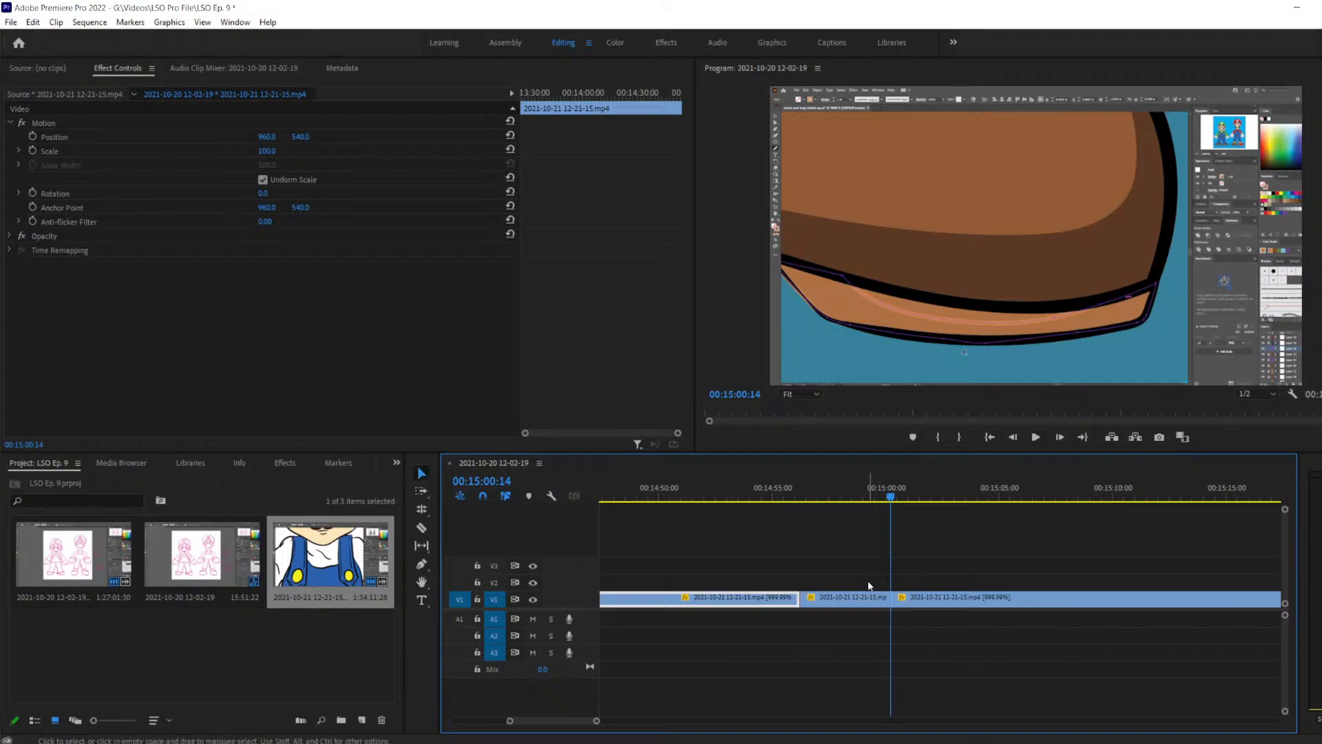
pyautogui.press('Delete')
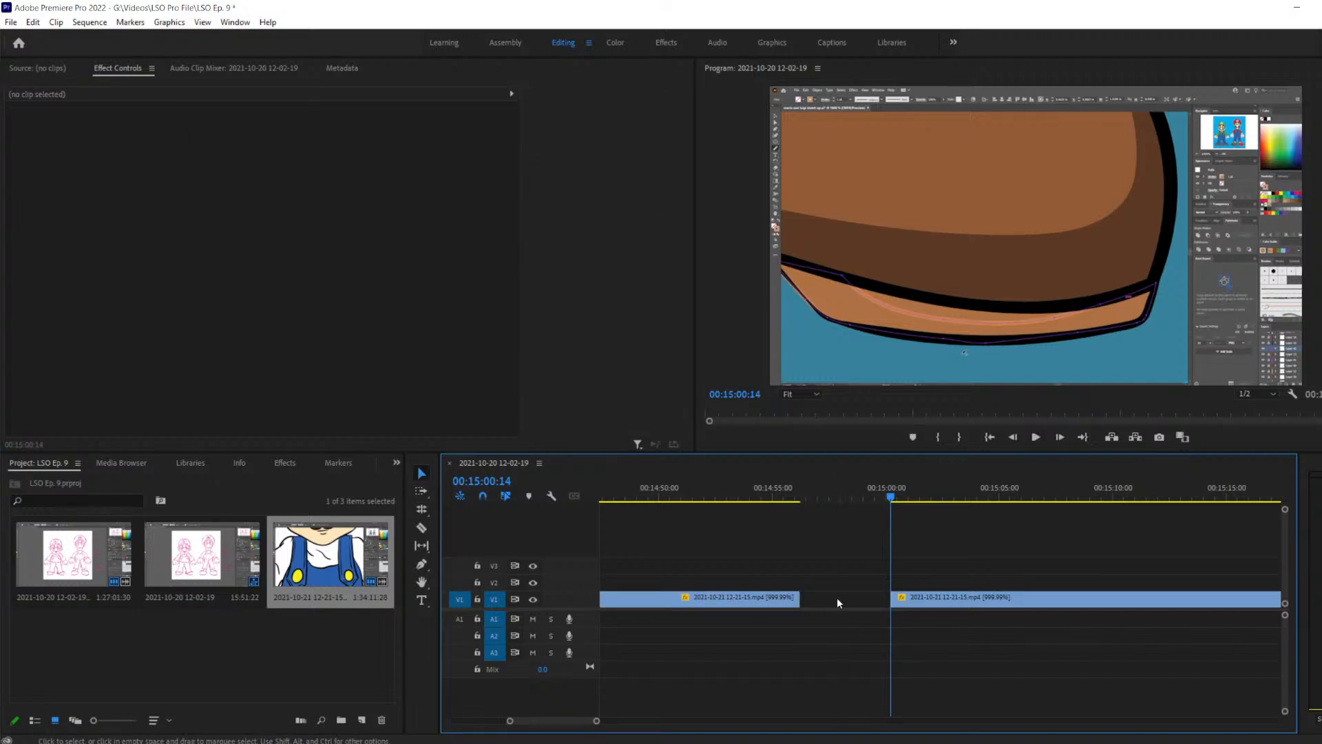
pyautogui.moveTo(916, 600); pyautogui.dragTo(864, 611)
# Play from just before the new join at 00:14:56:15 to about 00:15:39:49 to check the cut and look for further inactive sections
pyautogui.moveTo(885, 490); pyautogui.dragTo(775, 515)
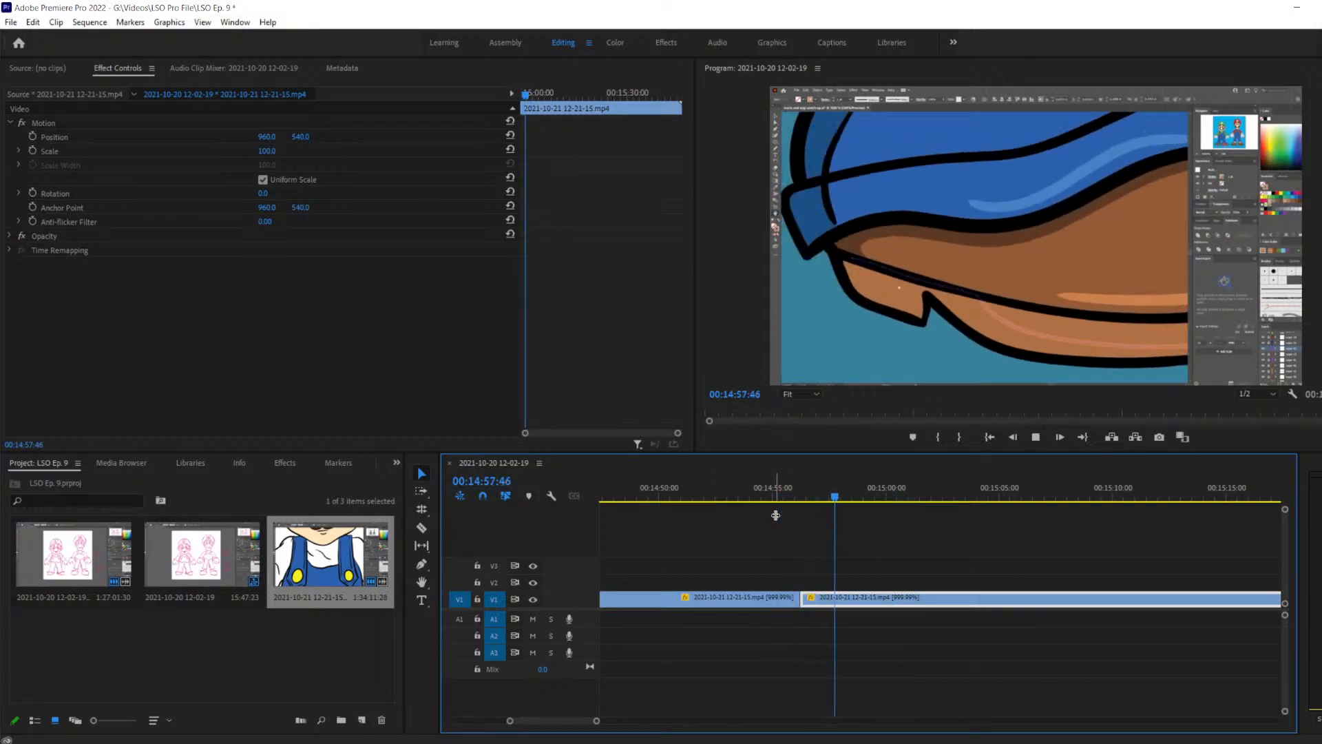
pyautogui.press('space')
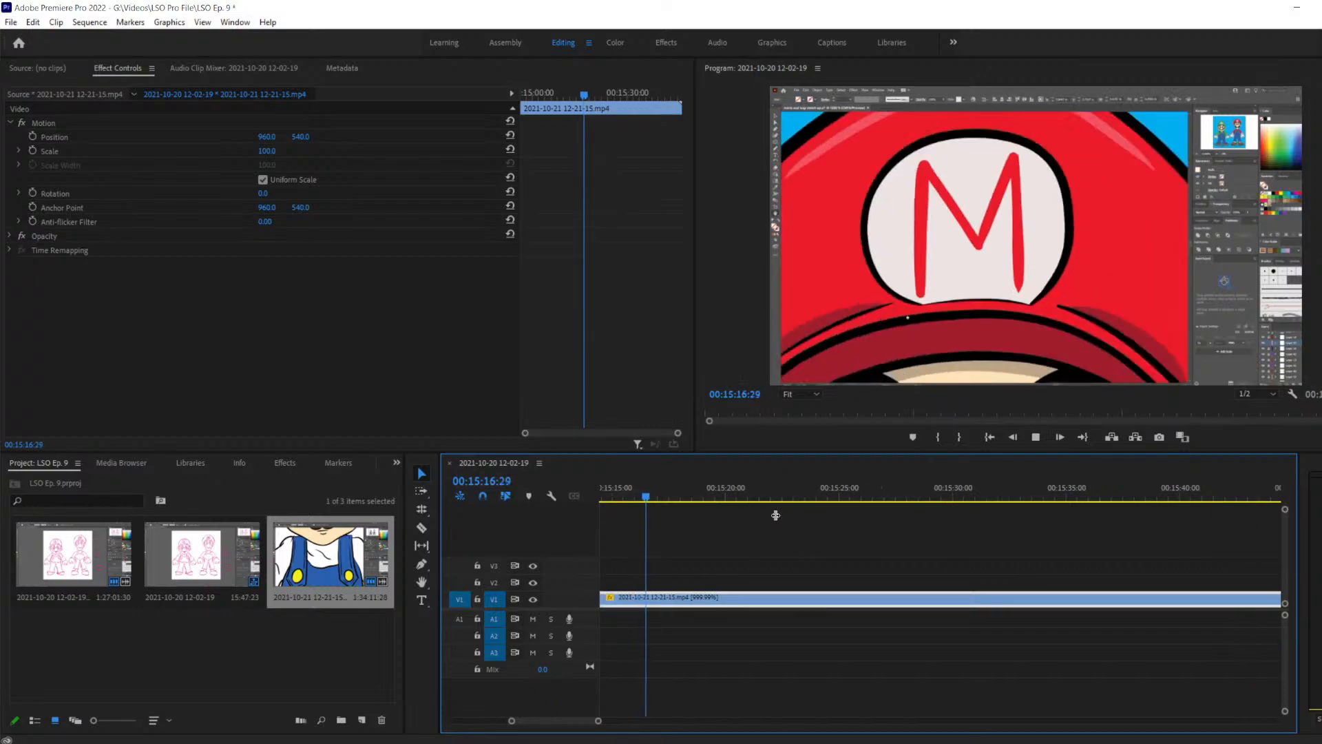
pyautogui.press('space')
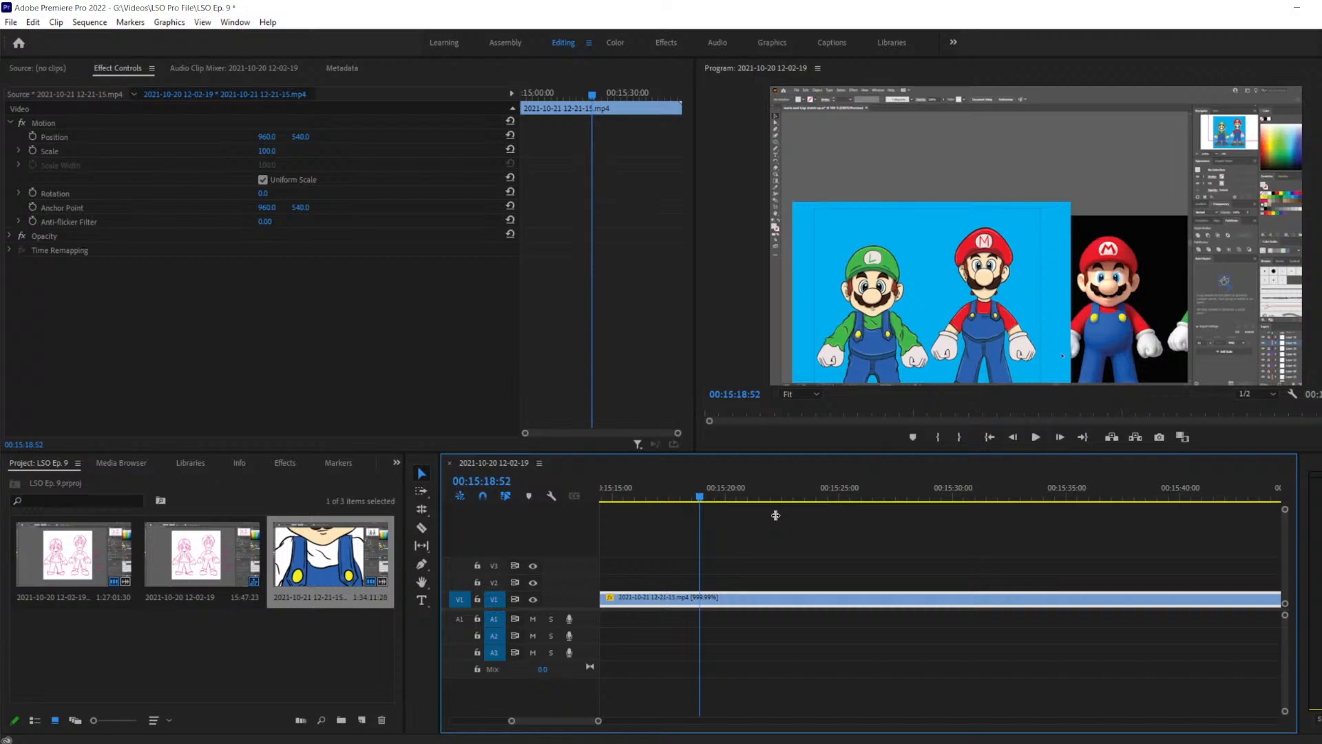
pyautogui.press('space')
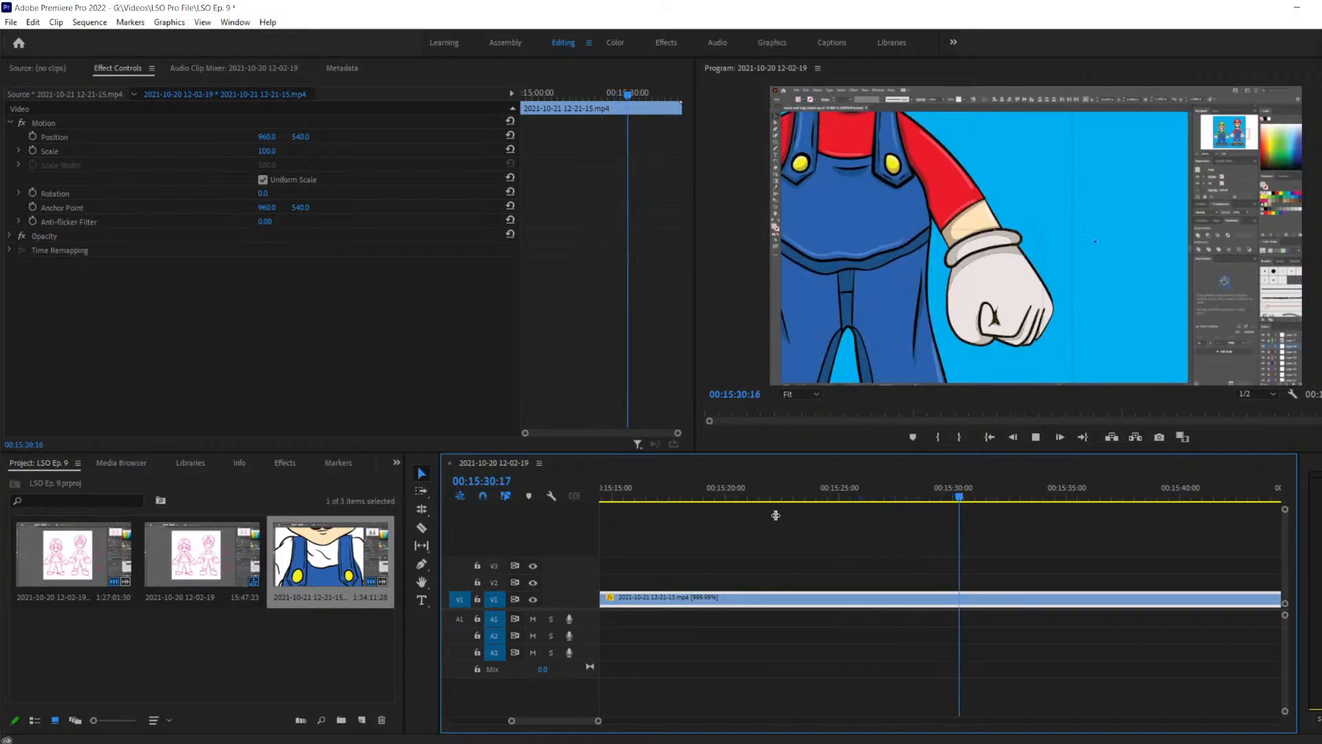
pyautogui.press('space')
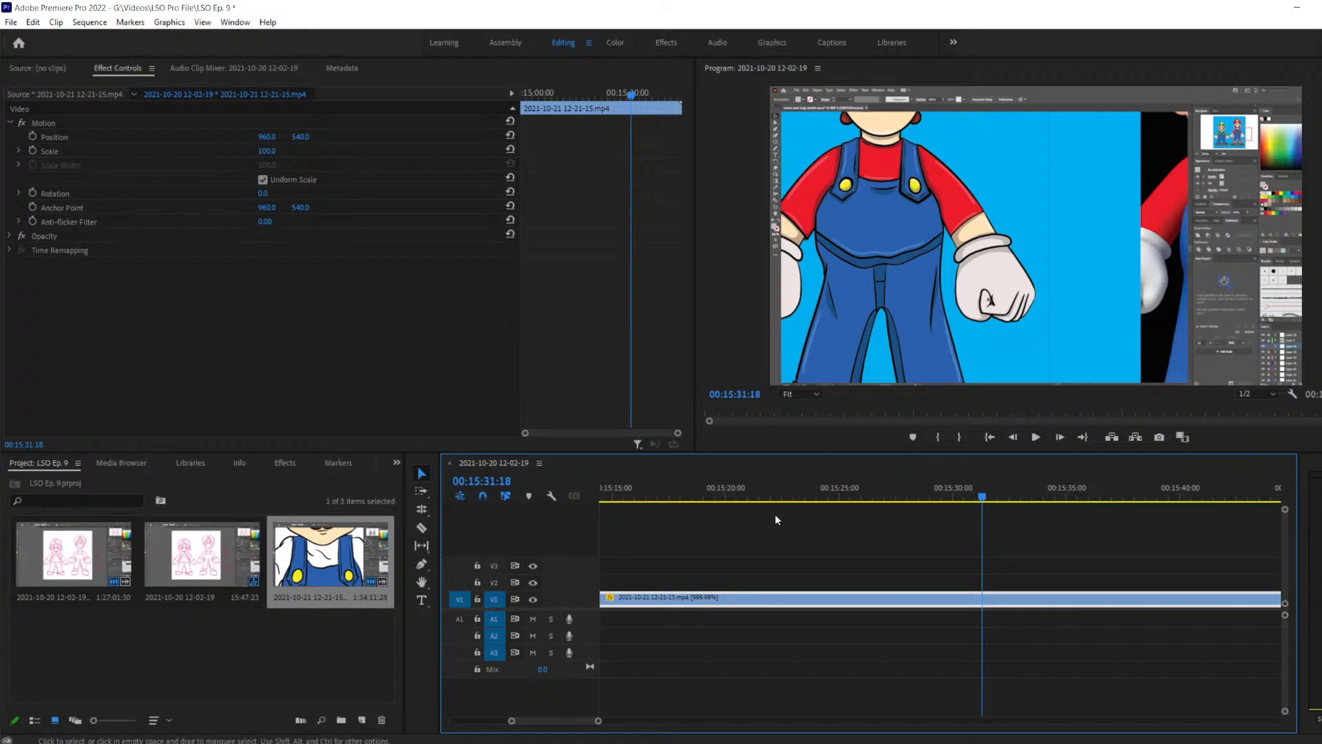
pyautogui.press('space')
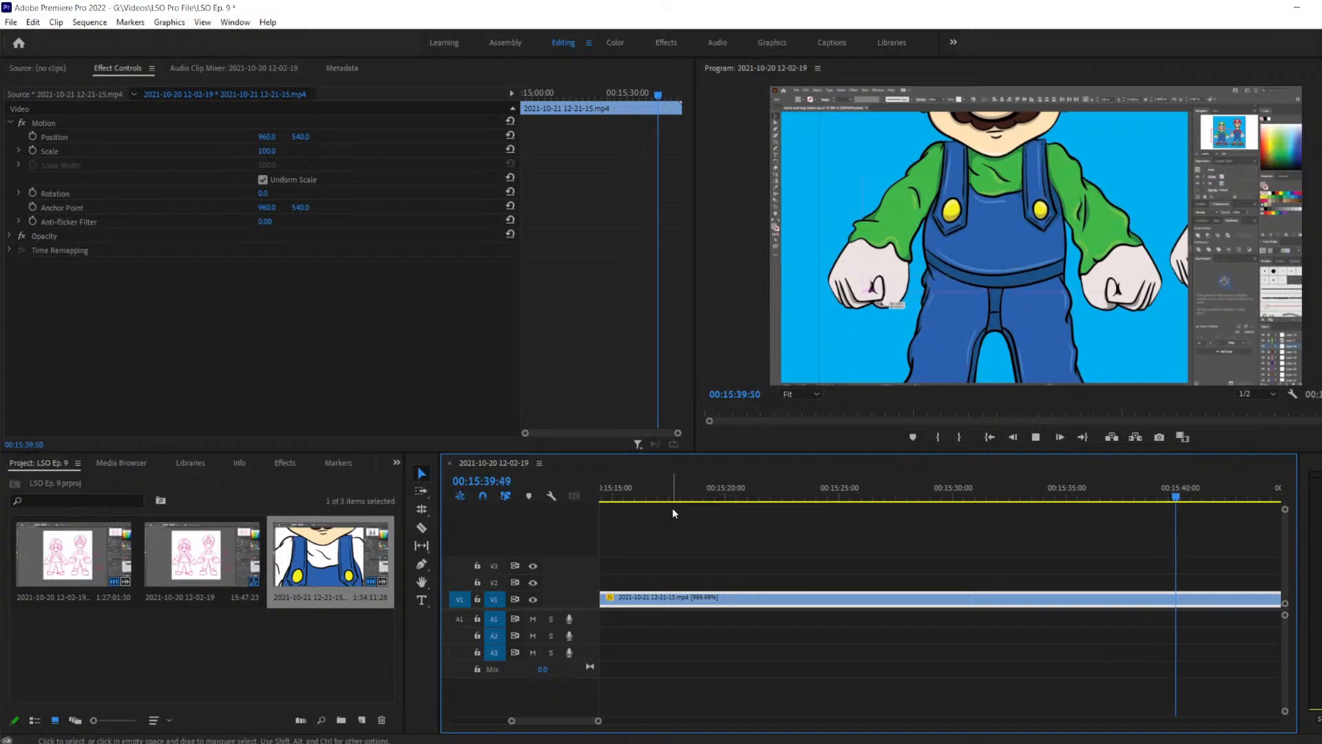
# Find the start of the inactive stretch in the glove drawing and split the V1 clip at 00:15:39:51
pyautogui.press('space')
pyautogui.press('Left')
pyautogui.press('Left')
pyautogui.press('Left')
pyautogui.press('Left')
pyautogui.press('Left')
pyautogui.press('Left')
pyautogui.press('Left')
pyautogui.press('Left')
pyautogui.press('Left')
pyautogui.press('Left')
pyautogui.press('Left')
pyautogui.press('Left')
pyautogui.press('Left')
pyautogui.press('Left')
pyautogui.press('Left')
pyautogui.press('Left')
pyautogui.press('Left')
pyautogui.press('Left')
pyautogui.press('Left')
pyautogui.press('Left')
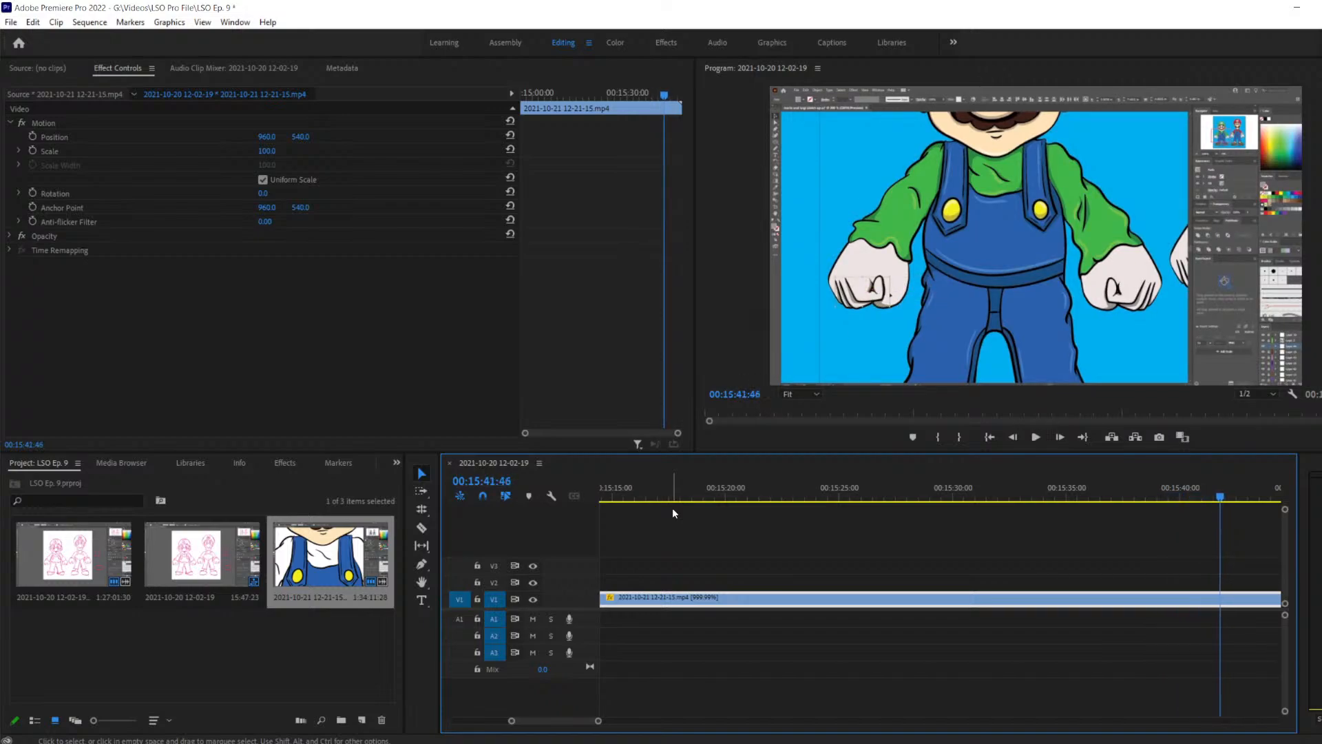
pyautogui.press('Left')
pyautogui.press('Left')
pyautogui.press('Left')
pyautogui.press('Left')
pyautogui.press('Left')
pyautogui.press('Left')
pyautogui.press('Left')
pyautogui.press('Left')
pyautogui.press('Left')
pyautogui.press('Left')
pyautogui.press('Left')
pyautogui.press('Left')
pyautogui.press('Left')
pyautogui.press('Left')
pyautogui.press('Left')
pyautogui.press('Left')
pyautogui.press('Left')
pyautogui.press('Left')
pyautogui.press('Left')
pyautogui.press('Left')
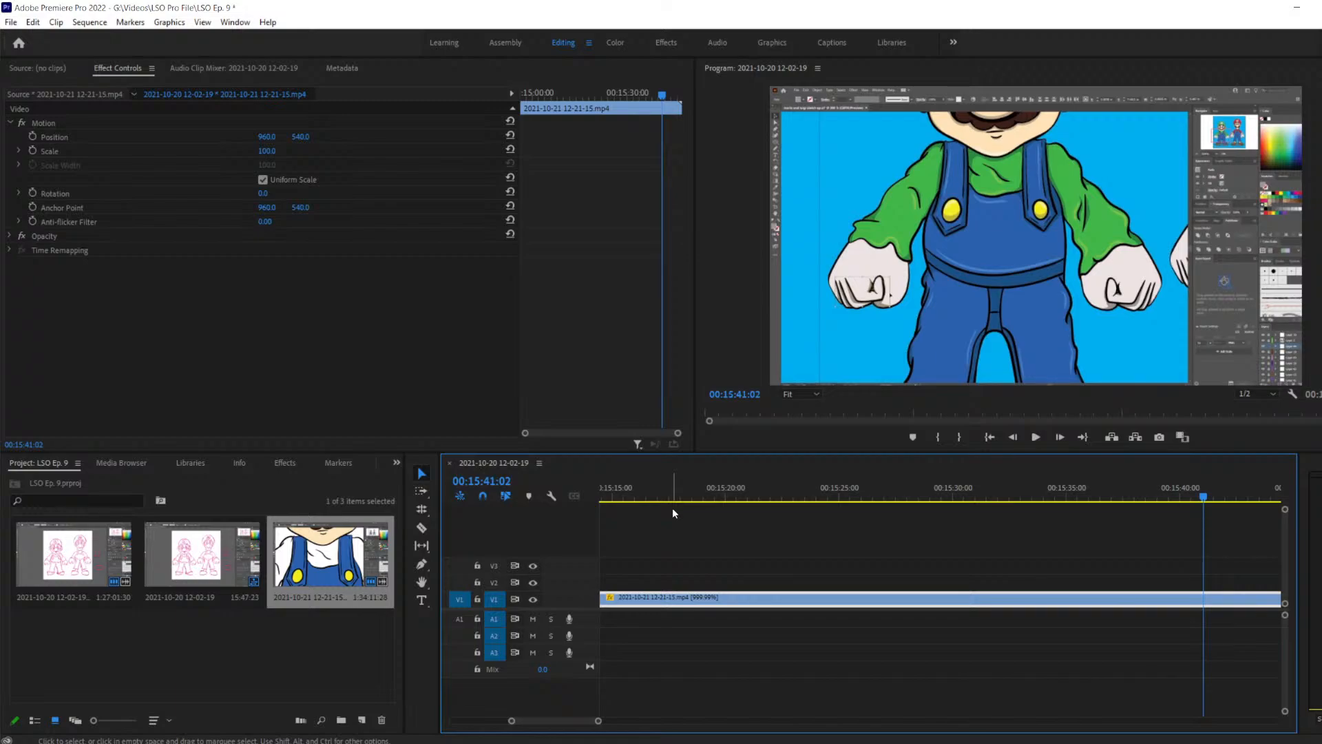
pyautogui.press('Left')
pyautogui.press('Left')
pyautogui.press('Left')
pyautogui.press('Left')
pyautogui.press('Left')
pyautogui.press('Left')
pyautogui.press('Left')
pyautogui.press('Left')
pyautogui.press('Left')
pyautogui.press('Left')
pyautogui.press('Left')
pyautogui.press('Left')
pyautogui.press('Left')
pyautogui.press('Left')
pyautogui.press('Left')
pyautogui.press('Left')
pyautogui.press('Left')
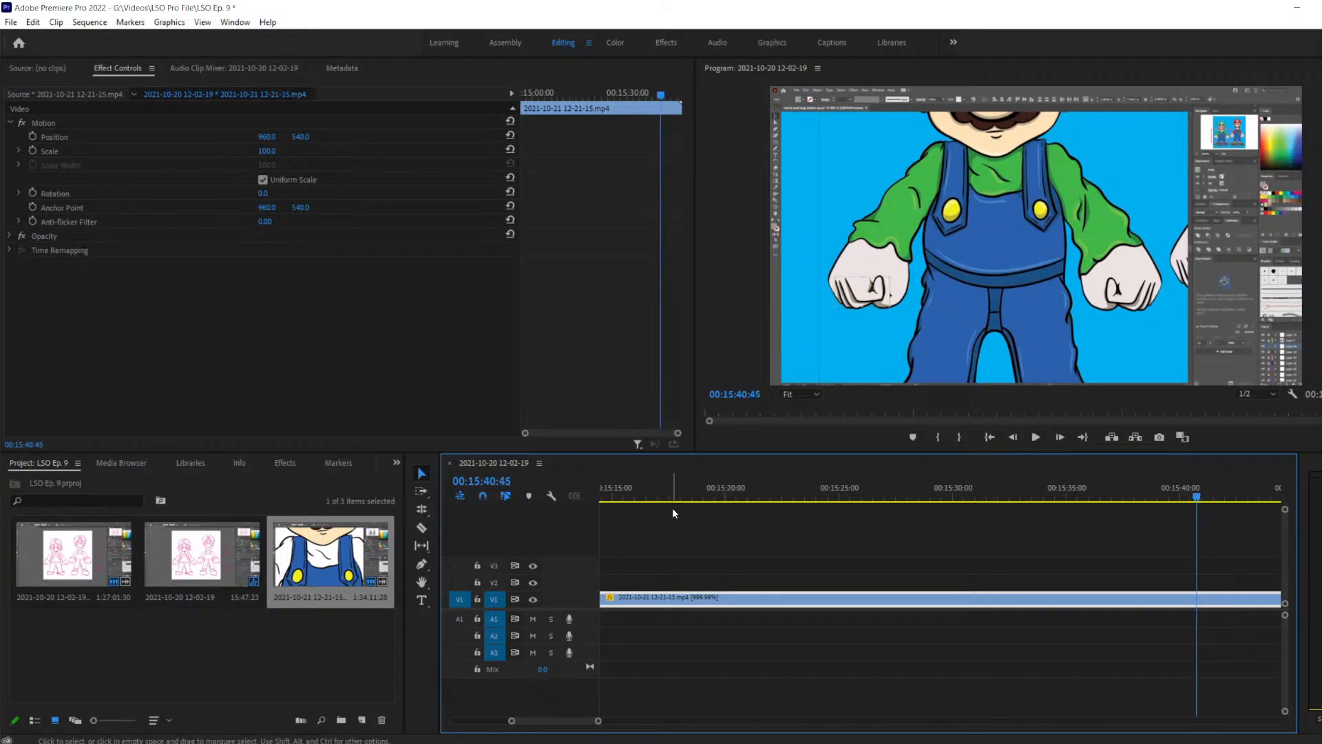
pyautogui.press('Left')
pyautogui.press('Left')
pyautogui.press('Left')
pyautogui.press('Left')
pyautogui.press('Left')
pyautogui.press('Left')
pyautogui.press('Left')
pyautogui.press('Left')
pyautogui.press('Left')
pyautogui.press('Left')
pyautogui.press('Left')
pyautogui.press('Left')
pyautogui.press('Left')
pyautogui.press('Left')
pyautogui.press('Left')
pyautogui.press('Left')
pyautogui.press('Left')
pyautogui.press('Left')
pyautogui.press('Left')
pyautogui.press('Left')
pyautogui.press('Left')
pyautogui.press('Left')
pyautogui.press('Left')
pyautogui.press('Left')
pyautogui.press('Left')
pyautogui.press('Left')
pyautogui.press('Left')
pyautogui.press('Left')
pyautogui.press('Left')
pyautogui.press('Left')
pyautogui.press('Left')
pyautogui.press('Left')
pyautogui.press('Left')
pyautogui.press('Left')
pyautogui.press('Left')
pyautogui.press('Left')
pyautogui.press('Left')
pyautogui.press('Left')
pyautogui.press('Left')
pyautogui.press('Left')
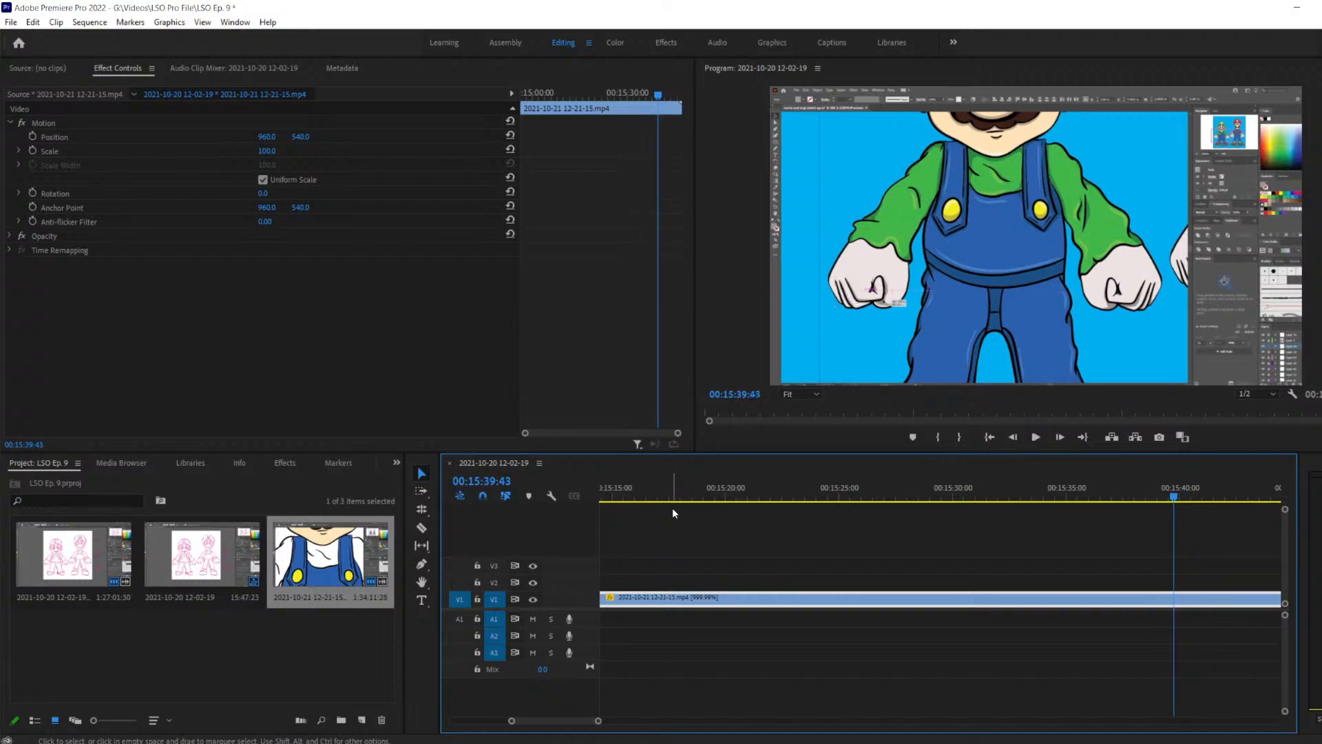
pyautogui.press('Right')
pyautogui.press('Right')
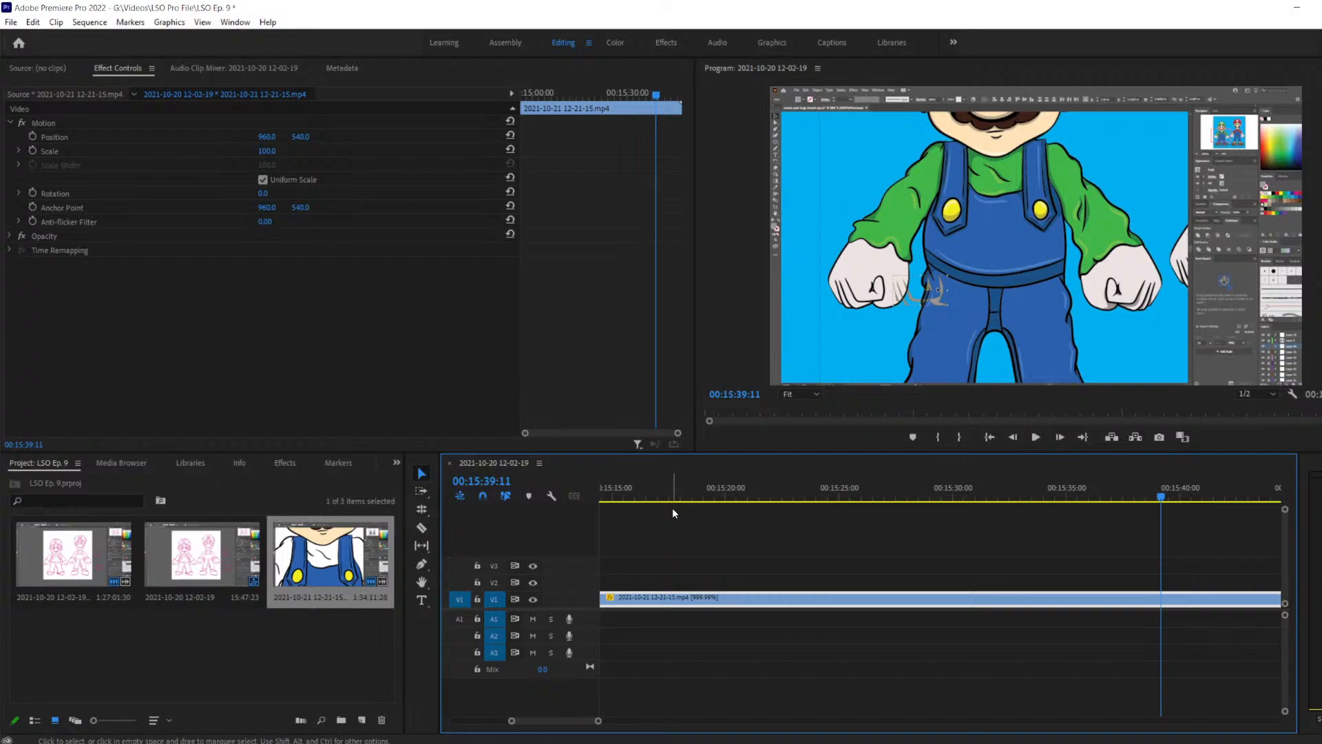
pyautogui.press('Right')
pyautogui.press('Right')
pyautogui.press('Right')
pyautogui.press('Right')
pyautogui.press('Right')
pyautogui.press('Right')
pyautogui.press('Right')
pyautogui.press('Right')
pyautogui.press('Right')
pyautogui.press('Right')
pyautogui.press('Right')
pyautogui.press('Right')
pyautogui.press('Right')
pyautogui.press('Right')
pyautogui.press('Right')
pyautogui.press('Right')
pyautogui.press('Right')
pyautogui.press('Right')
pyautogui.press('Right')
pyautogui.press('Right')
pyautogui.press('Right')
pyautogui.press('Left')
pyautogui.press('Left')
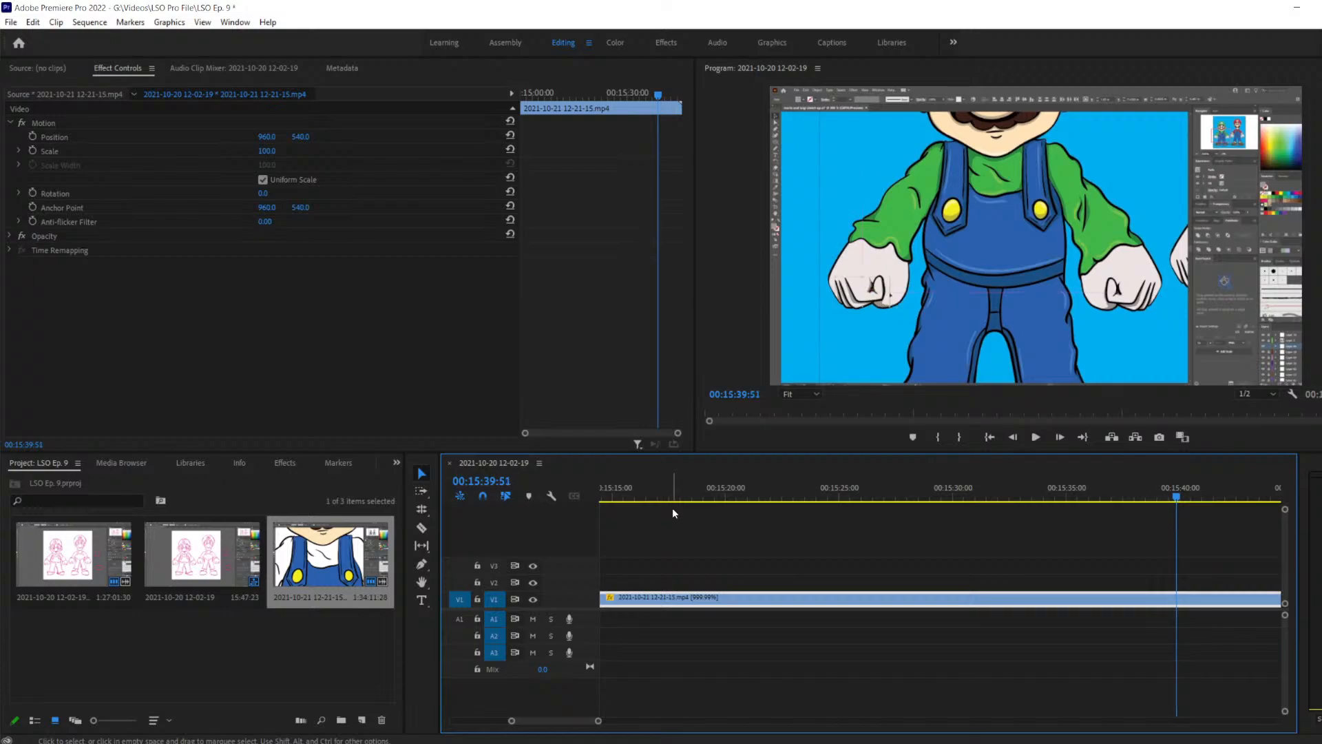
pyautogui.press('c')
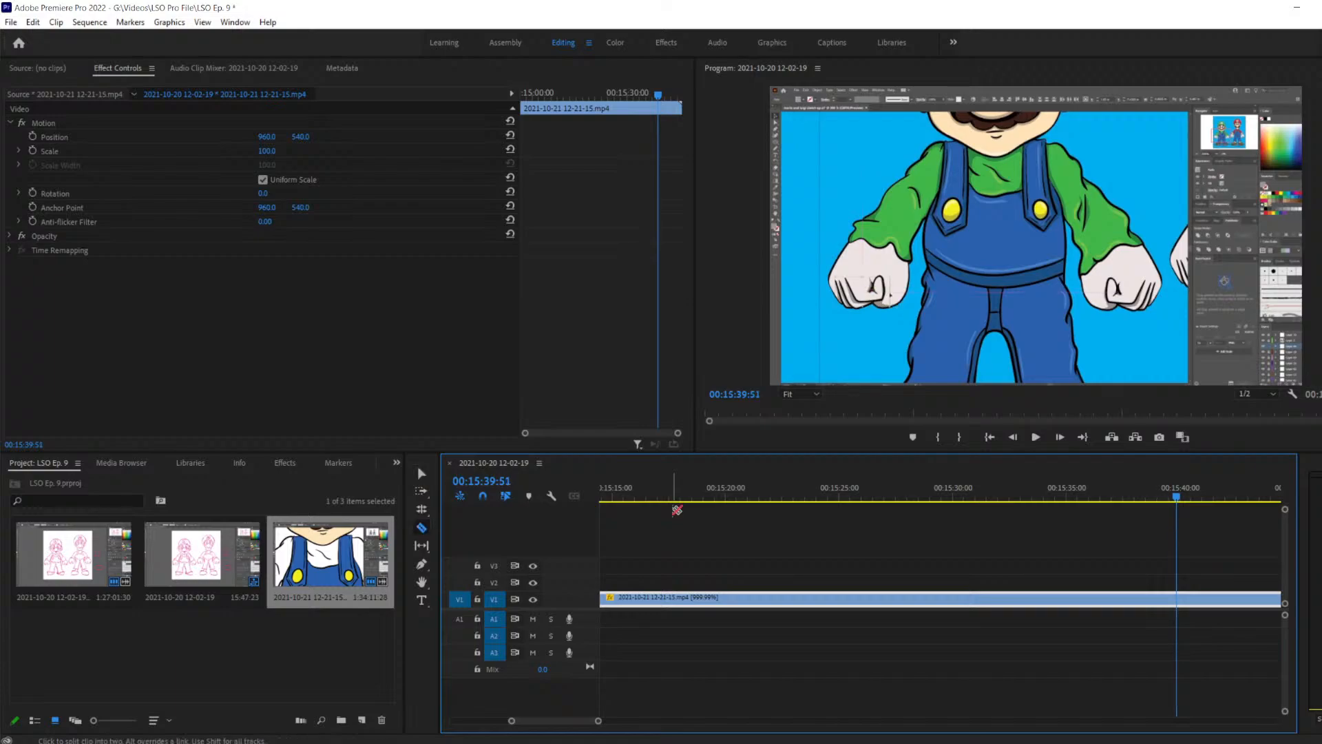
pyautogui.click(1180, 598)
# Find the end of the inactive glove stretch and split the V1 clip at 00:15:43:35
pyautogui.press('space')
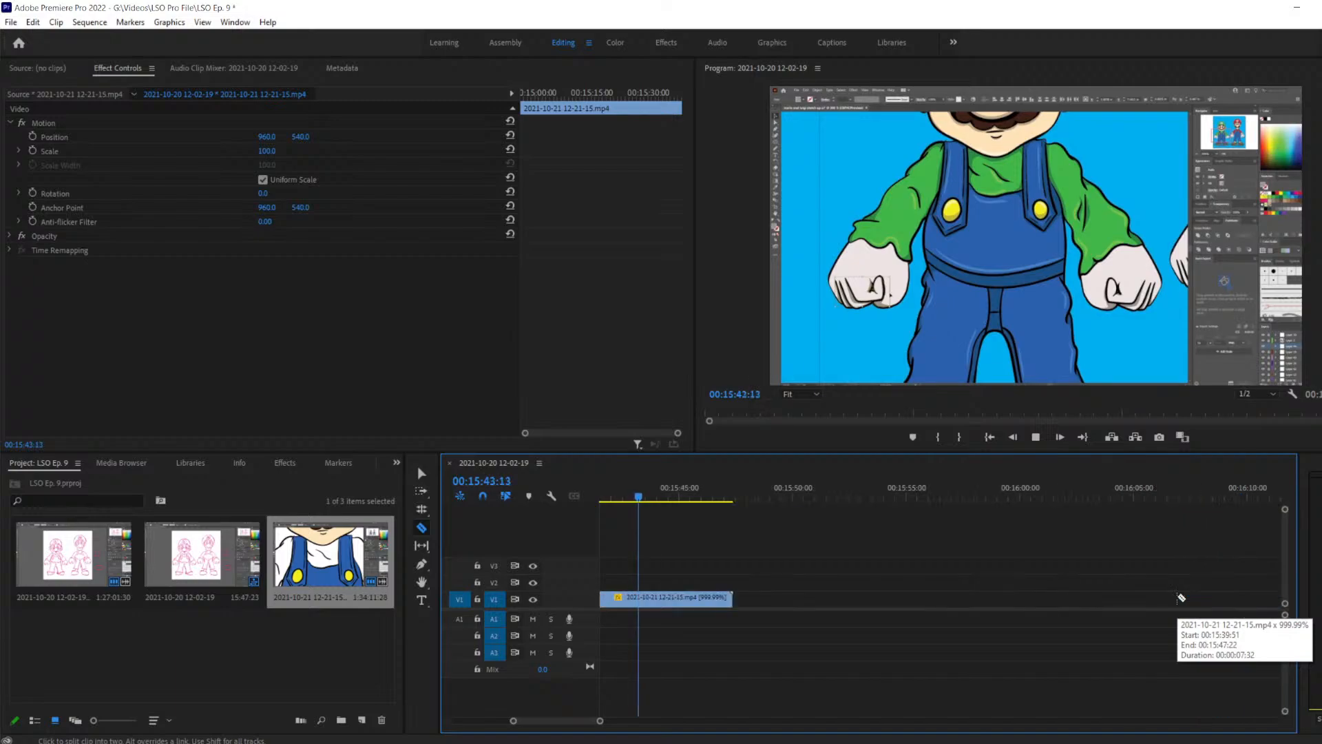
pyautogui.press('space')
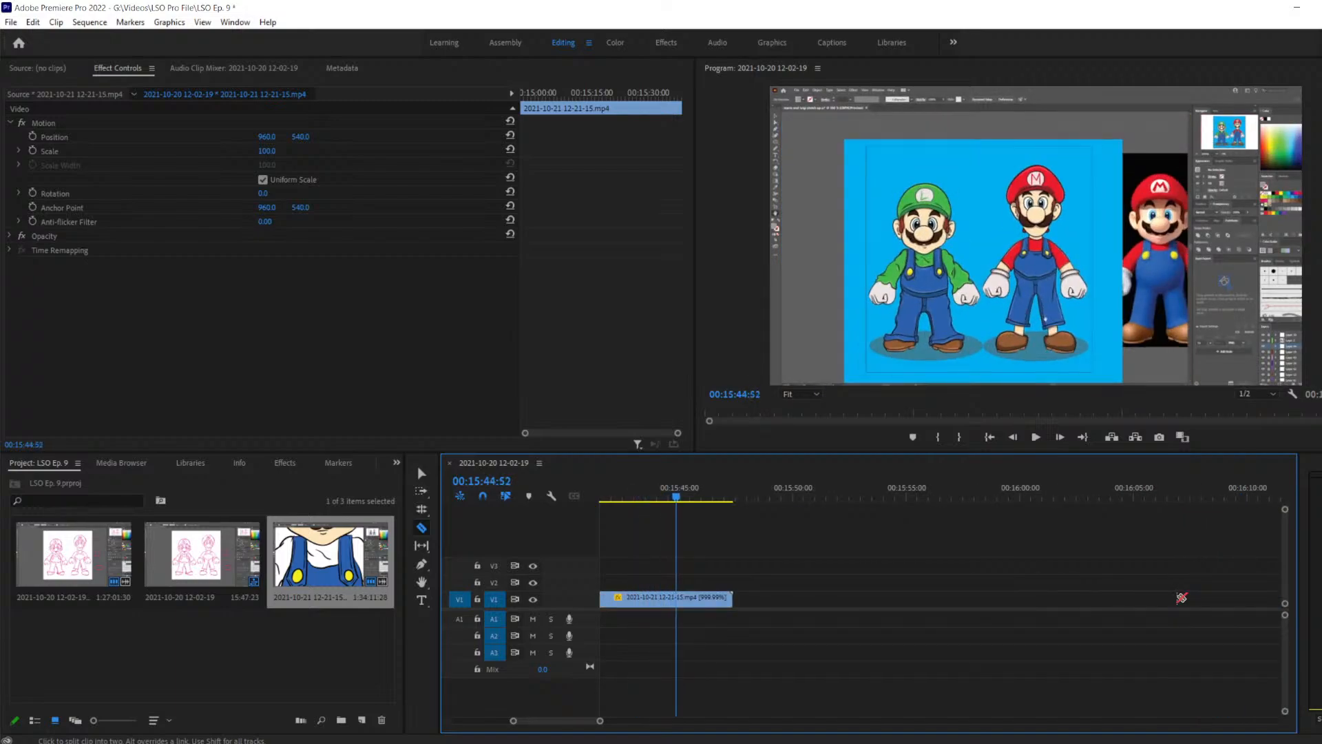
pyautogui.press('Left')
pyautogui.press('Left')
pyautogui.press('Left')
pyautogui.press('Left')
pyautogui.press('Left')
pyautogui.press('Left')
pyautogui.press('Left')
pyautogui.press('Left')
pyautogui.press('Left')
pyautogui.press('Left')
pyautogui.press('Left')
pyautogui.press('Left')
pyautogui.press('Left')
pyautogui.press('Left')
pyautogui.press('Left')
pyautogui.press('Left')
pyautogui.press('Left')
pyautogui.press('Left')
pyautogui.press('Left')
pyautogui.press('Left')
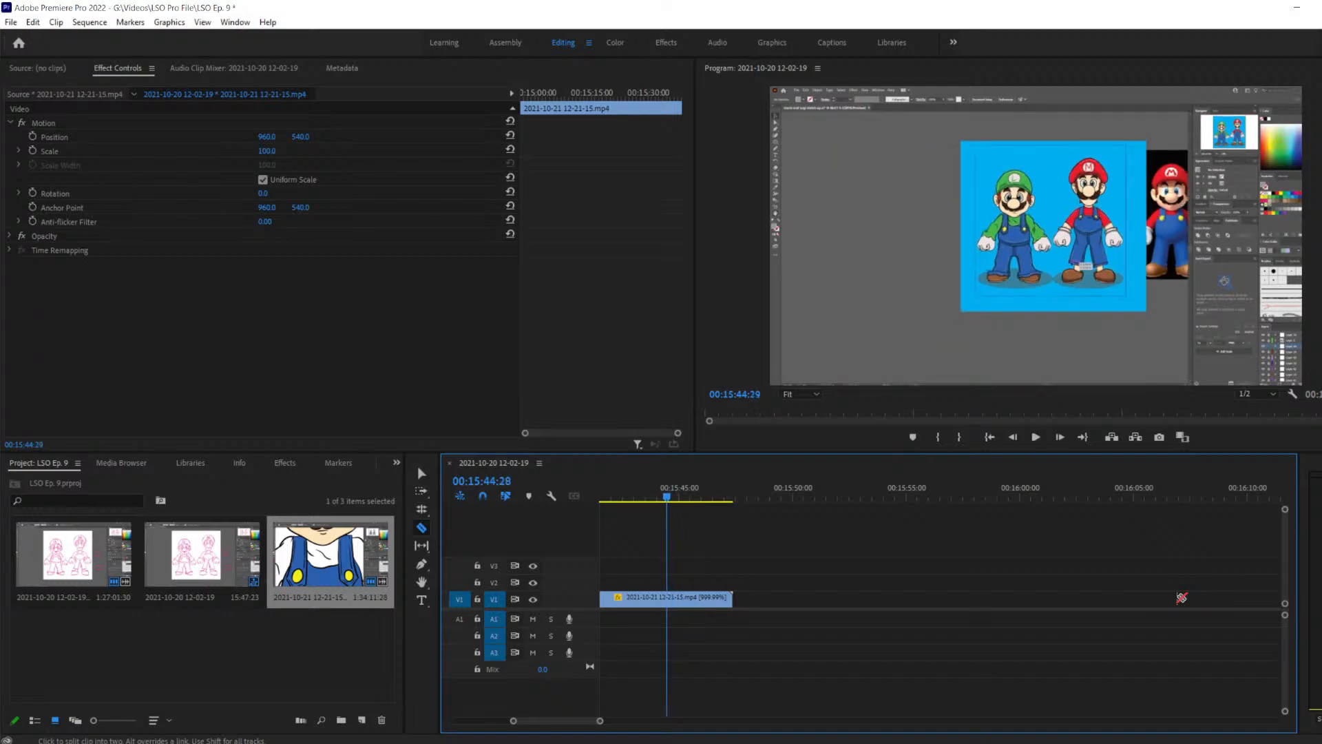
pyautogui.press('Left')
pyautogui.press('Left')
pyautogui.press('Left')
pyautogui.press('Left')
pyautogui.press('Left')
pyautogui.press('Left')
pyautogui.press('Left')
pyautogui.press('Left')
pyautogui.press('Left')
pyautogui.press('Left')
pyautogui.press('Left')
pyautogui.press('Left')
pyautogui.press('Left')
pyautogui.press('Left')
pyautogui.press('Left')
pyautogui.press('Left')
pyautogui.press('Left')
pyautogui.press('Left')
pyautogui.press('Left')
pyautogui.press('Left')
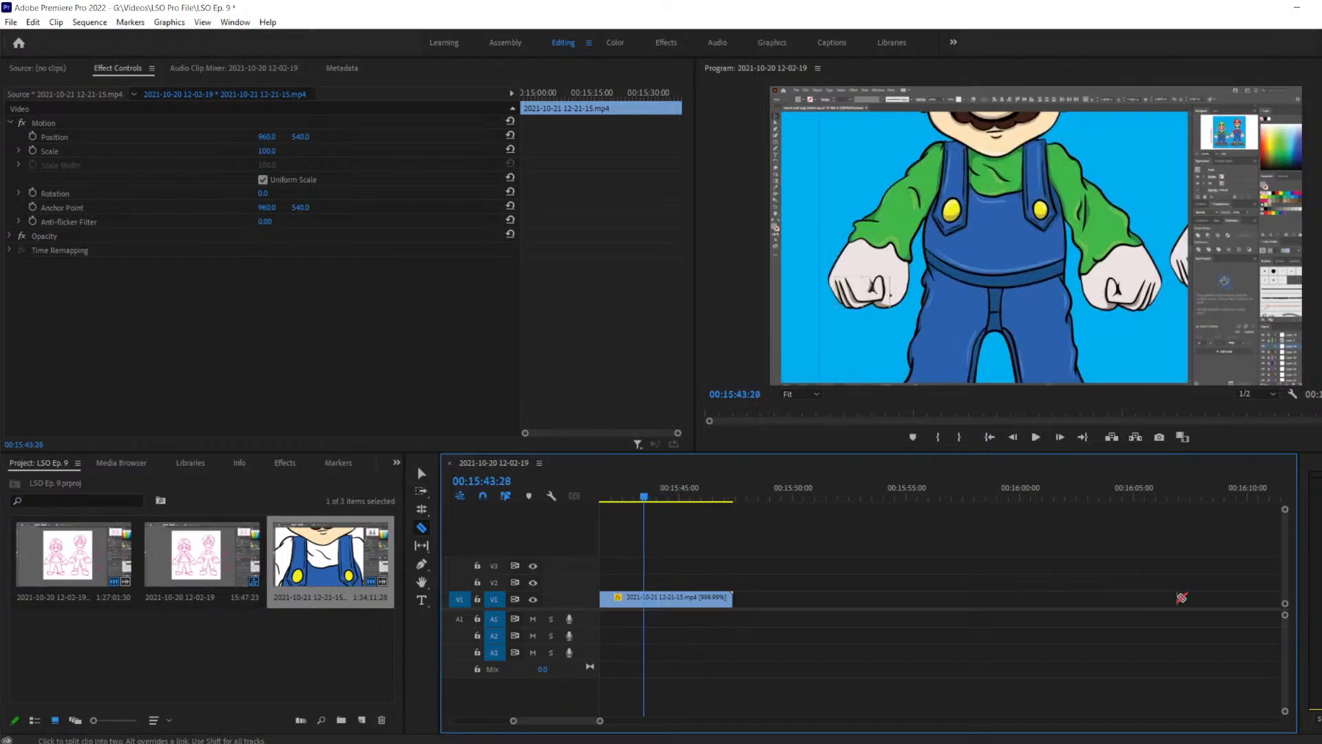
pyautogui.press('Right')
pyautogui.press('Right')
pyautogui.press('Right')
pyautogui.press('Right')
pyautogui.press('Right')
pyautogui.press('Right')
pyautogui.press('Right')
pyautogui.press('Left')
pyautogui.press('Left')
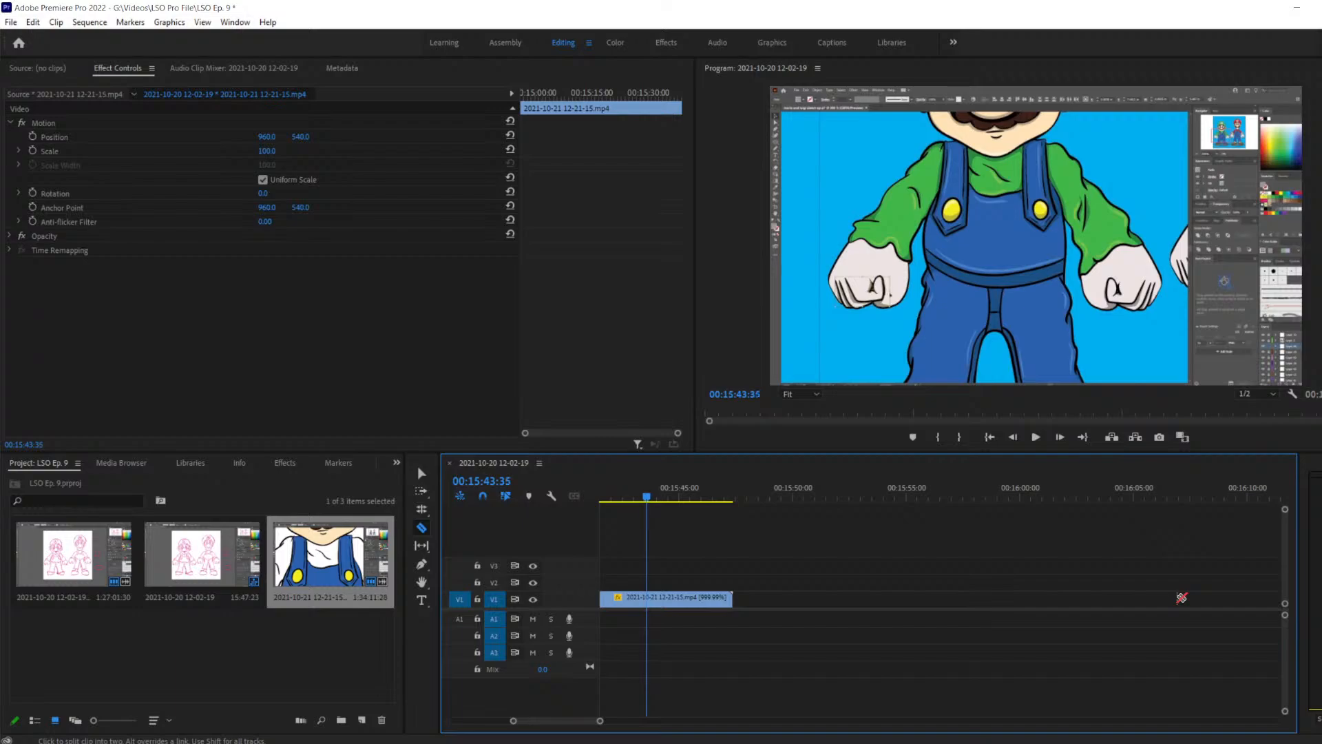
pyautogui.press('space')
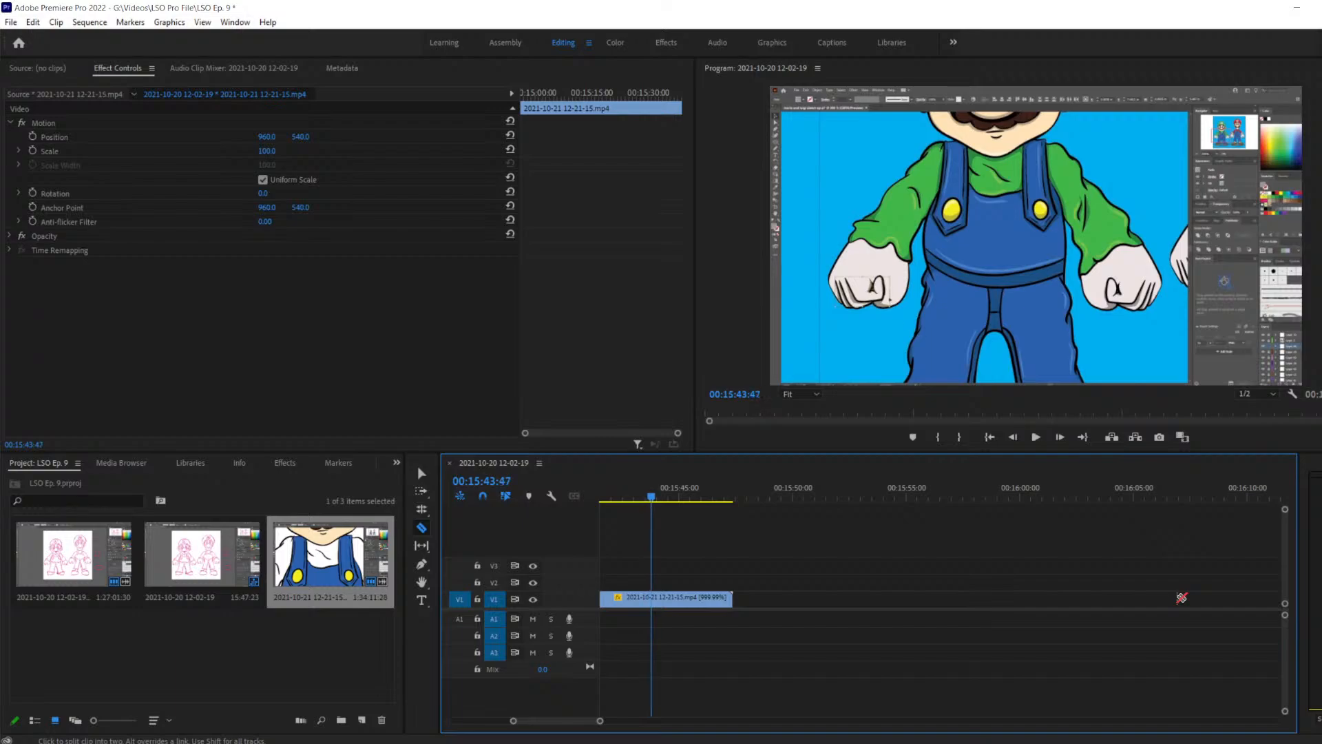
pyautogui.press('space')
pyautogui.press('Left')
pyautogui.press('Left')
pyautogui.press('Left')
pyautogui.press('Left')
pyautogui.press('Left')
pyautogui.press('Left')
pyautogui.press('Left')
pyautogui.press('Left')
pyautogui.press('Left')
pyautogui.press('Left')
pyautogui.press('Left')
pyautogui.press('Left')
pyautogui.press('Left')
pyautogui.press('Left')
pyautogui.press('Left')
pyautogui.press('Right')
pyautogui.press('Right')
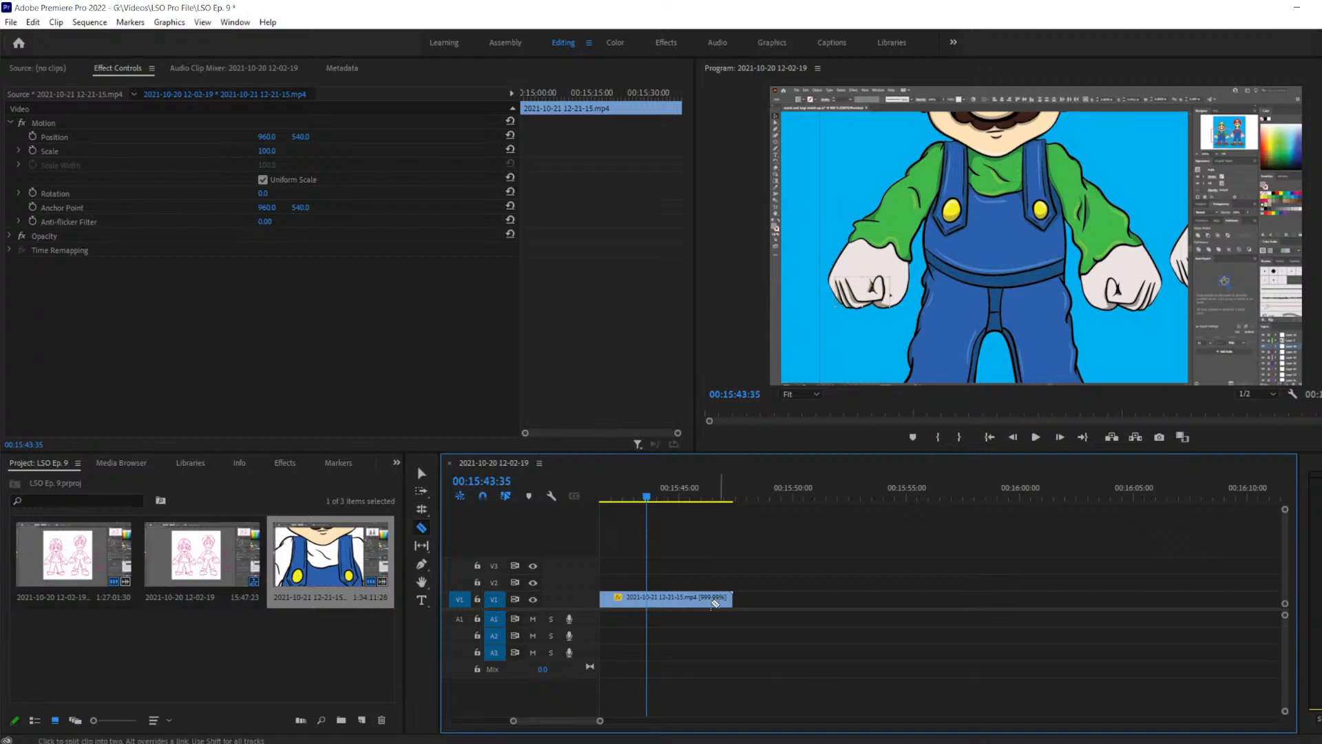
pyautogui.click(657, 598)
# Delete the V1 segment between 00:15:39:51 and 00:15:43:35 and move the last clip back to close the gap
pyautogui.scroll(-3, 919, 539)
pyautogui.scroll(3, 919, 539)
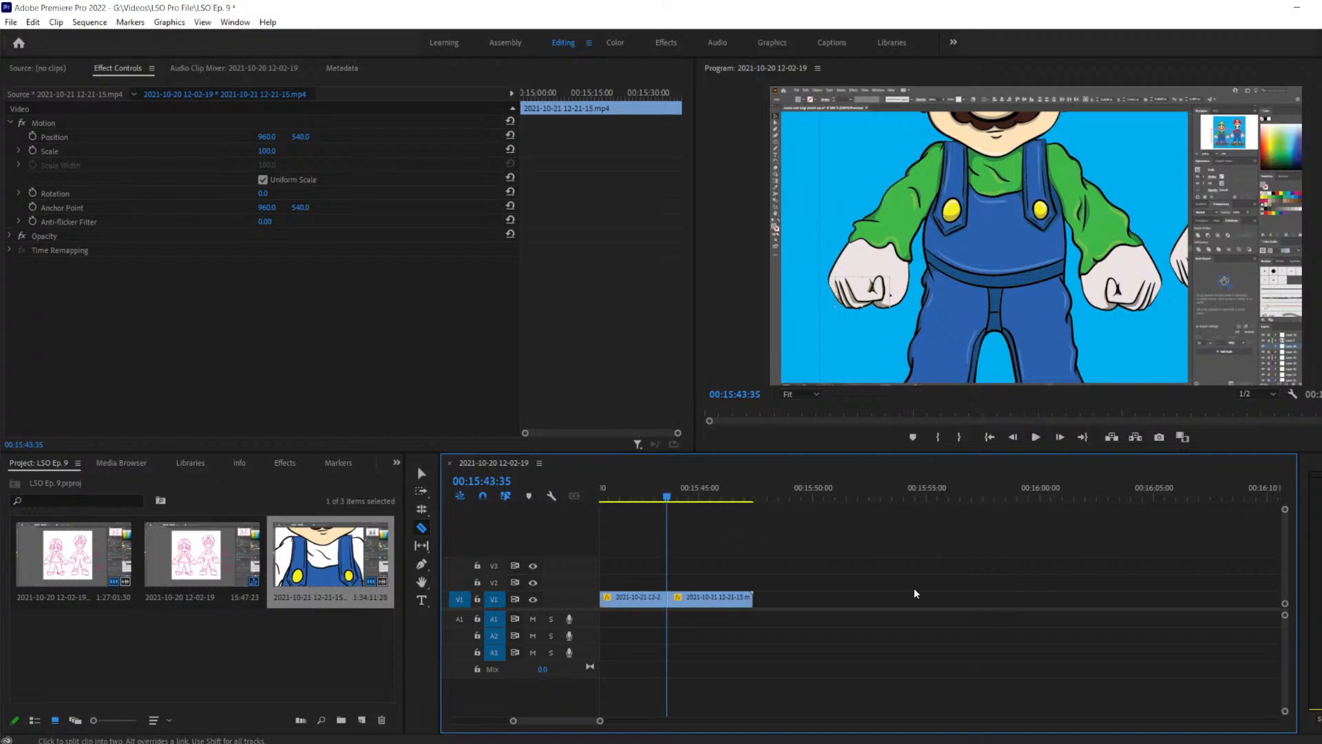
pyautogui.press('v')
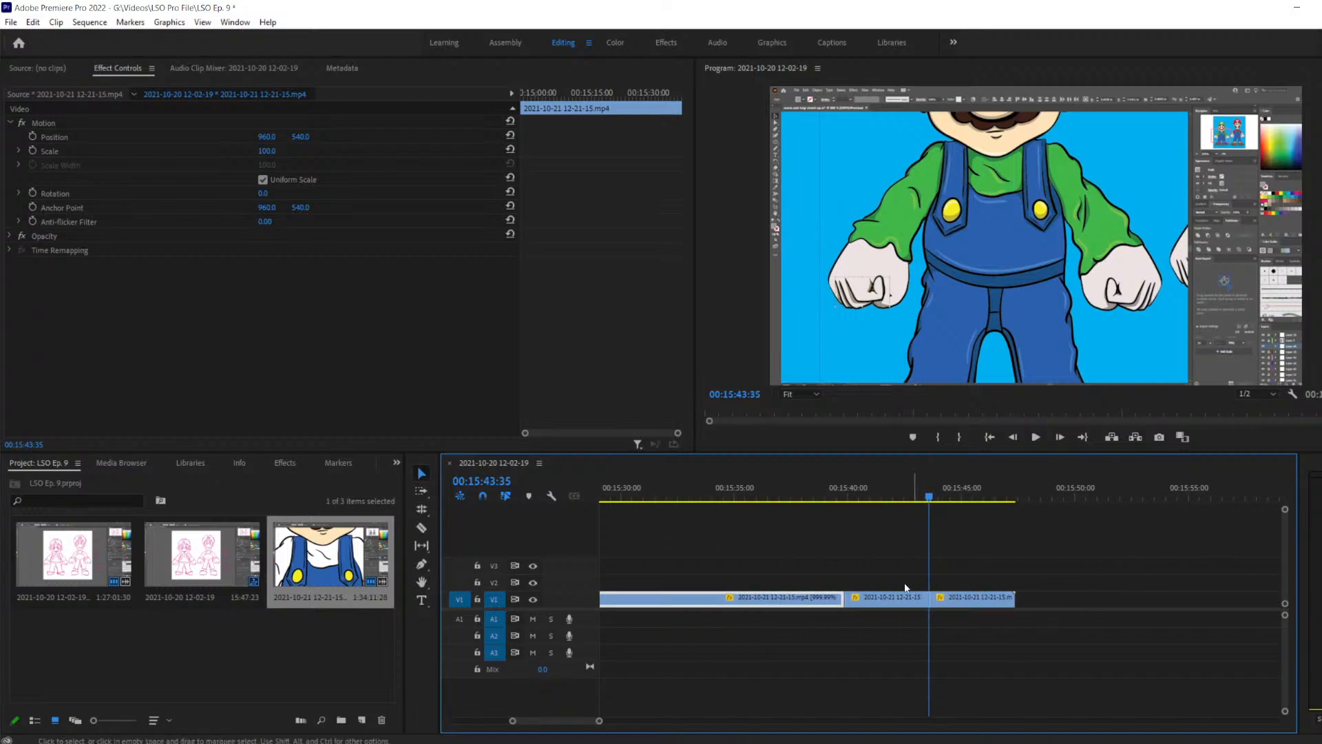
pyautogui.click(918, 596)
pyautogui.press('Delete')
pyautogui.moveTo(958, 598); pyautogui.dragTo(885, 612)
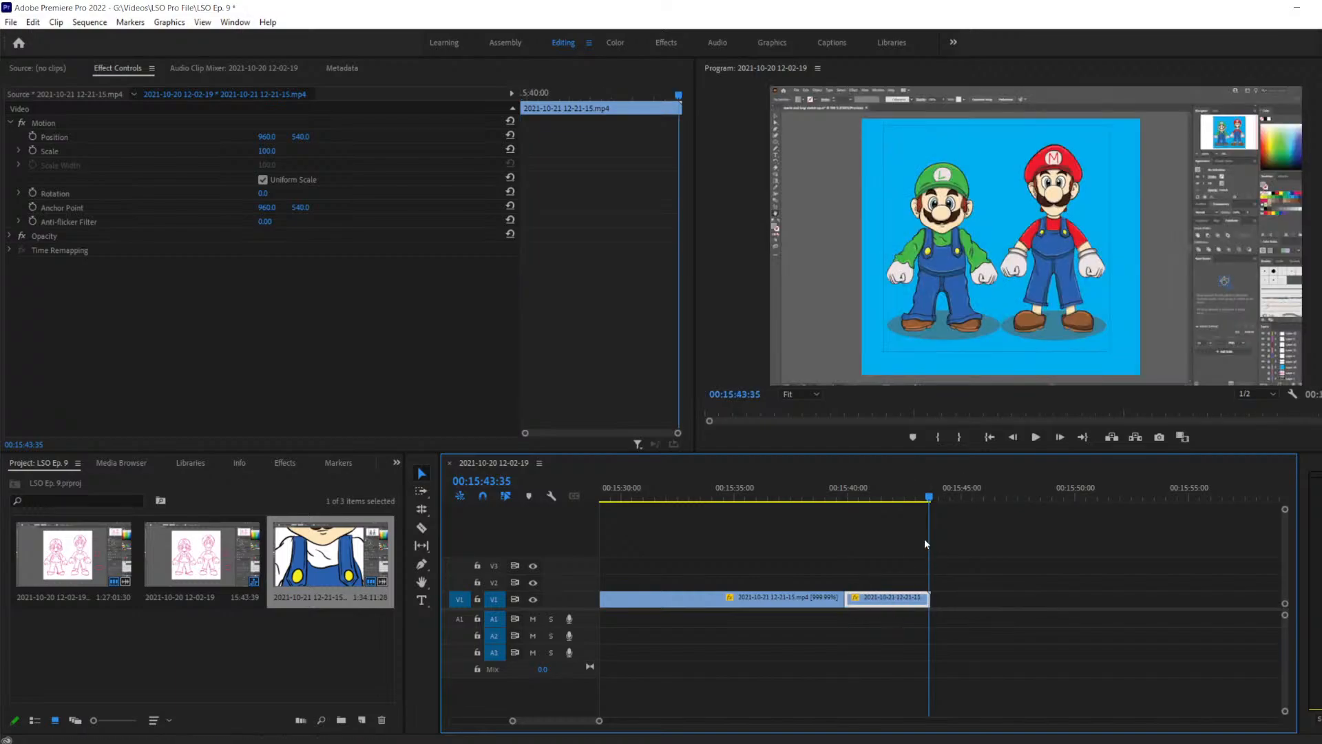
# Play from just before the new join at 00:15:39:51 to the end of the sequence and save the project
pyautogui.moveTo(929, 501); pyautogui.dragTo(820, 510)
pyautogui.press('space')
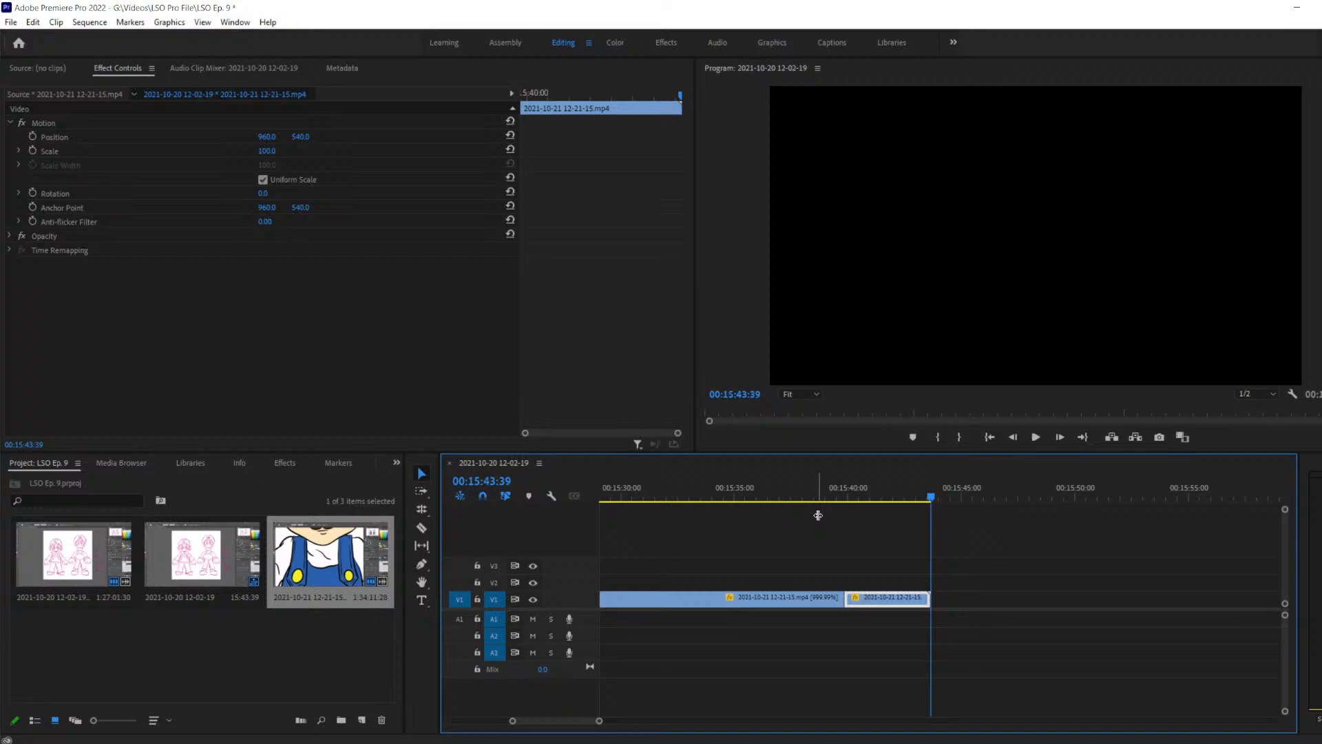
pyautogui.hotkey('ctrl', 's')
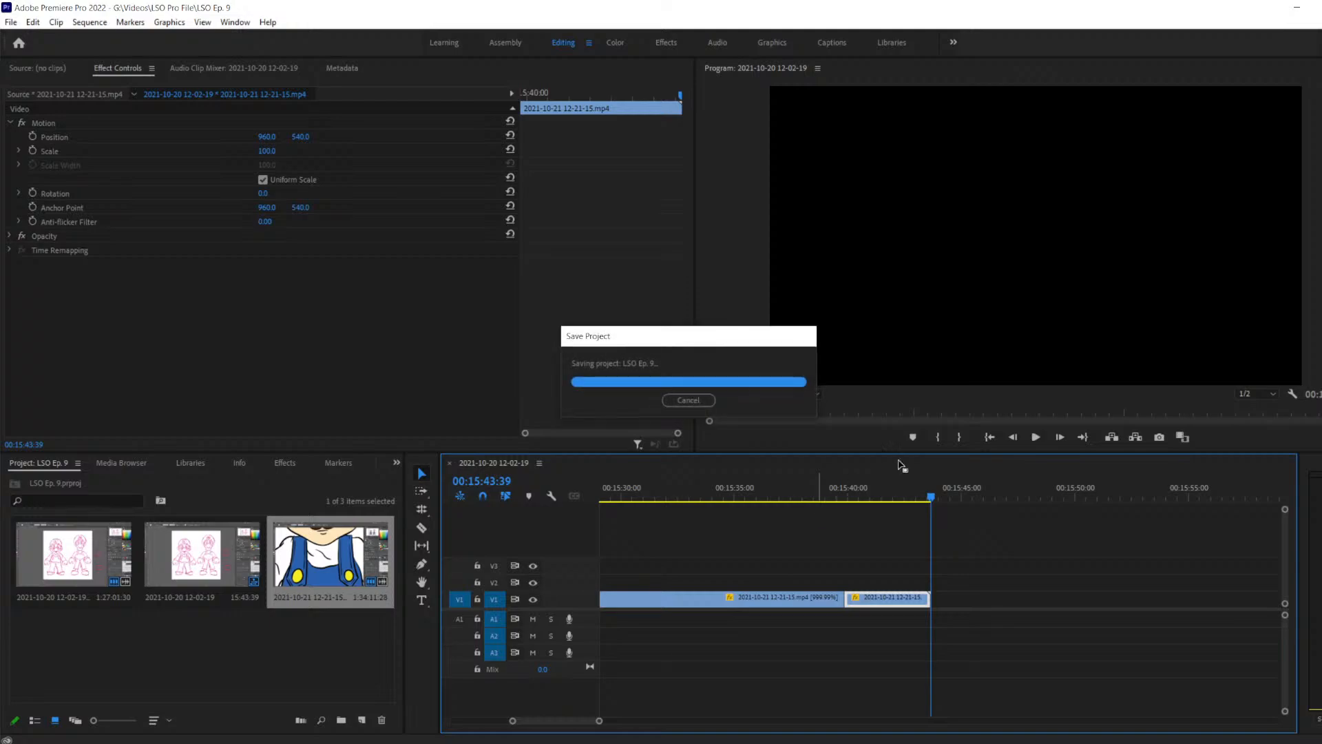
# Select all clips on V1 and set their speed to 1500%
pyautogui.moveTo(513, 720); pyautogui.dragTo(317, 743)
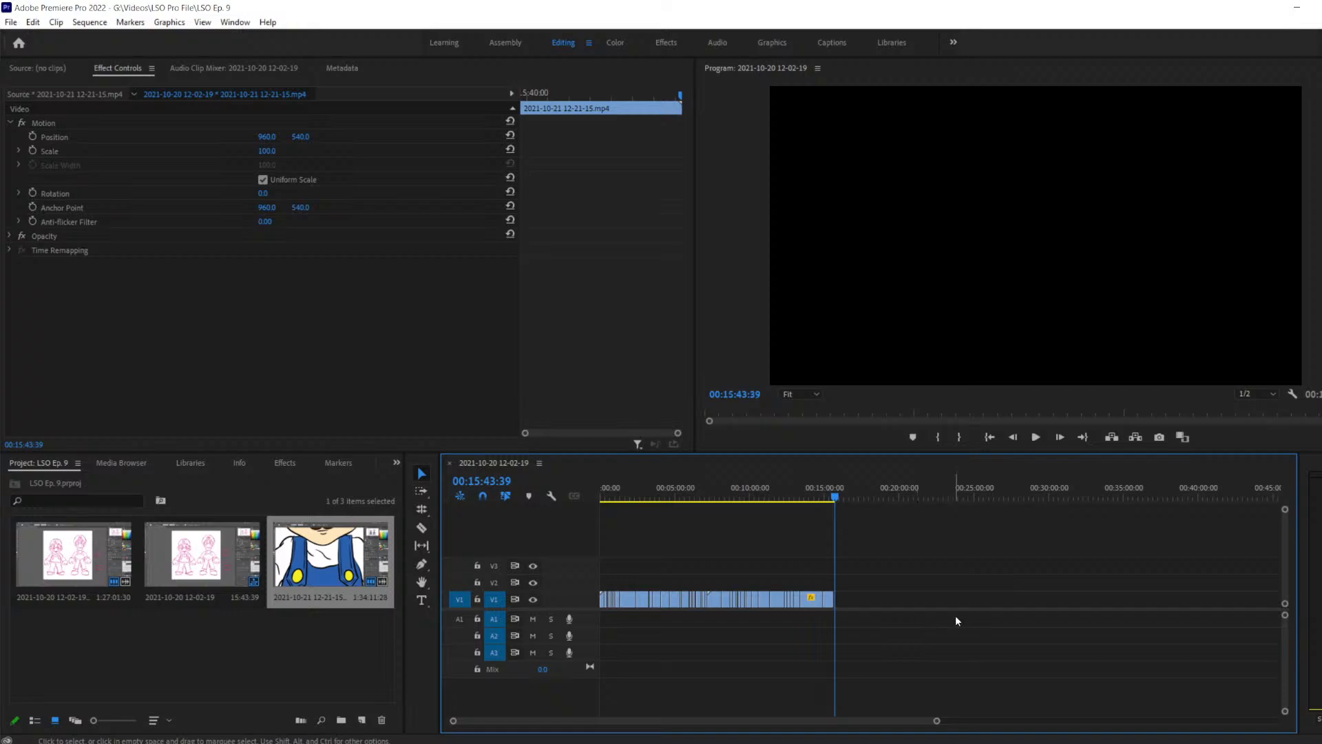
pyautogui.moveTo(882, 619); pyautogui.dragTo(688, 645)
pyautogui.moveTo(636, 603)
pyautogui.mouseDown()
pyautogui.moveTo(599, 570)
pyautogui.moveTo(641, 601)
pyautogui.mouseUp()
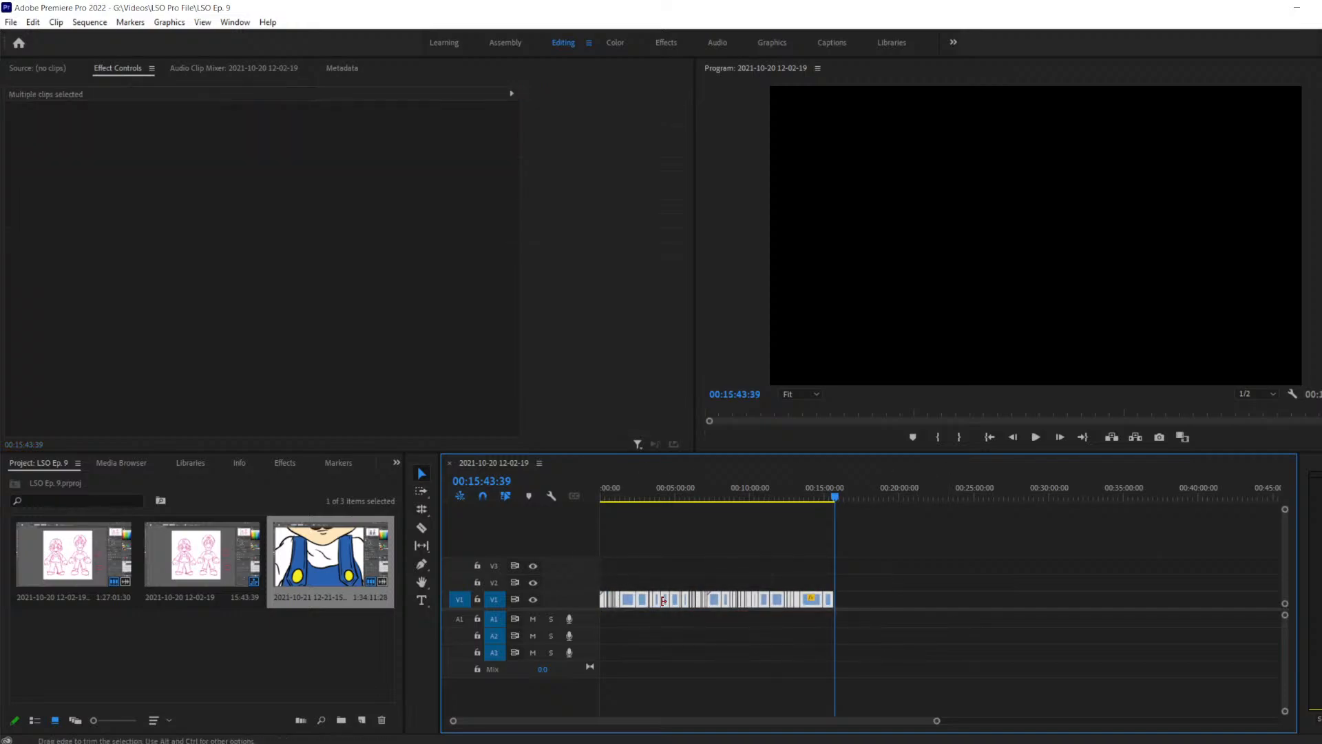
pyautogui.rightClick(641, 602)
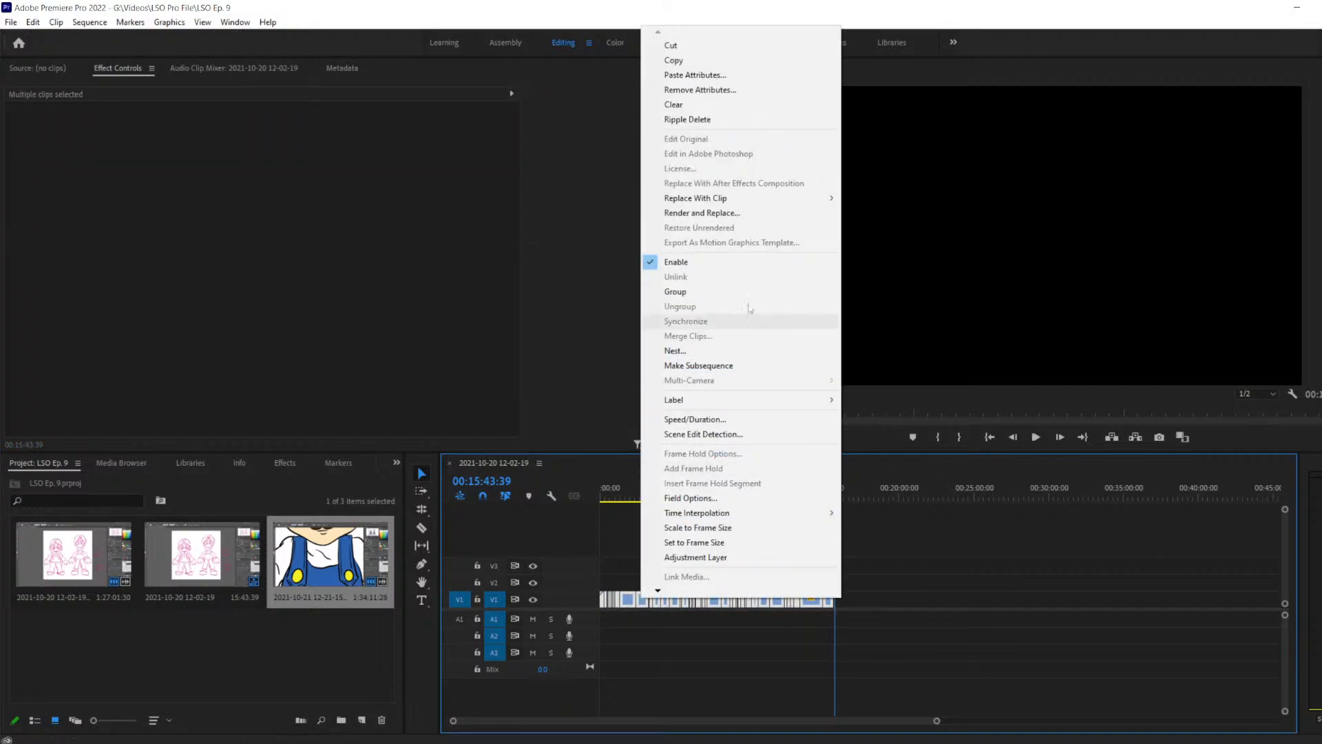
pyautogui.click(725, 420)
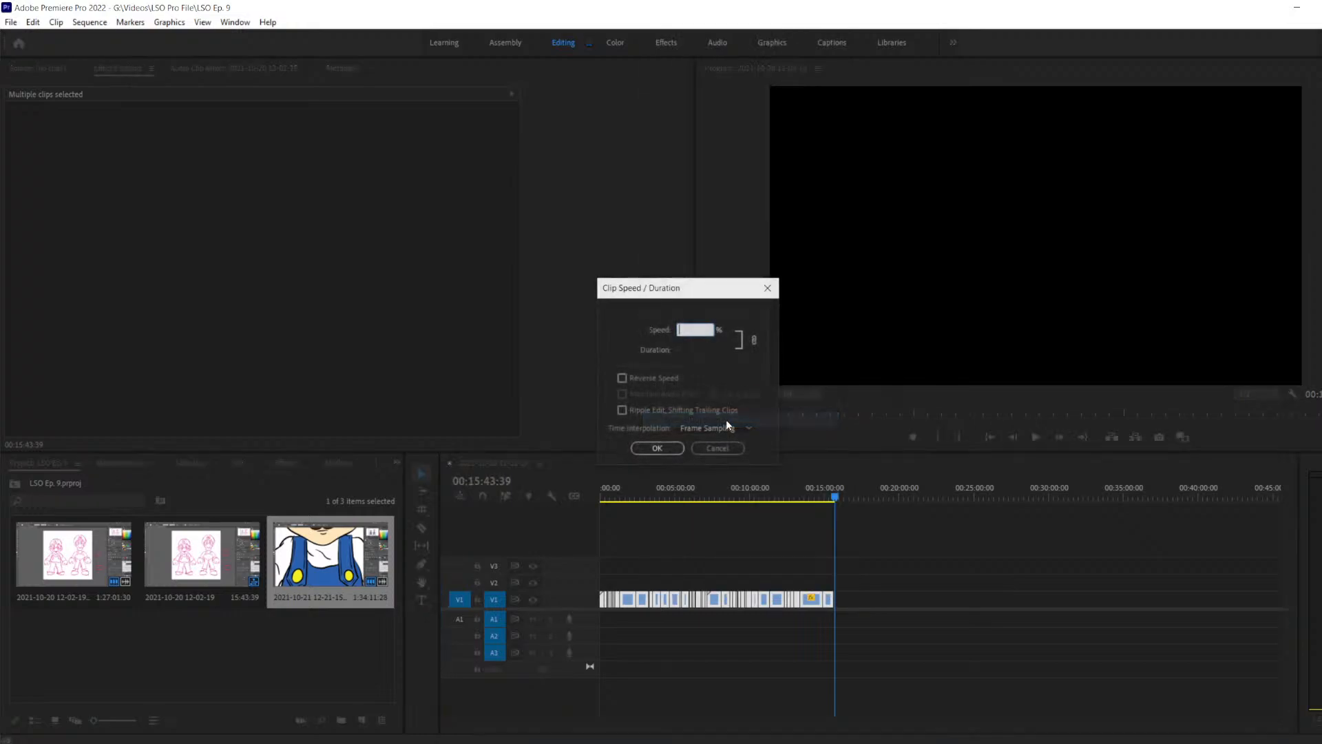
pyautogui.write('200')
pyautogui.press('Return')
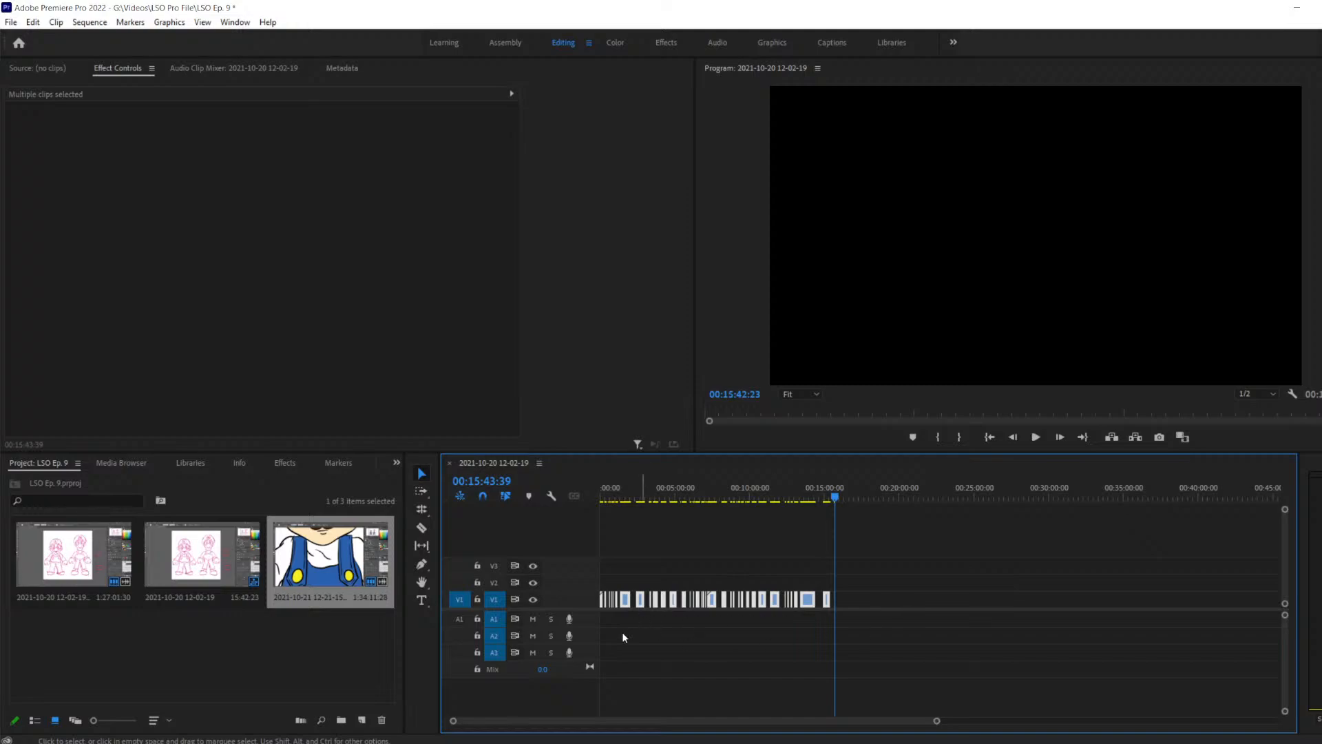
# Move the last V1 clip back against the preceding clip to close the gap between them
pyautogui.moveTo(451, 721); pyautogui.dragTo(629, 726)
pyautogui.moveTo(918, 599); pyautogui.dragTo(815, 599)
pyautogui.click(864, 605)
pyautogui.moveTo(918, 599); pyautogui.dragTo(799, 599)
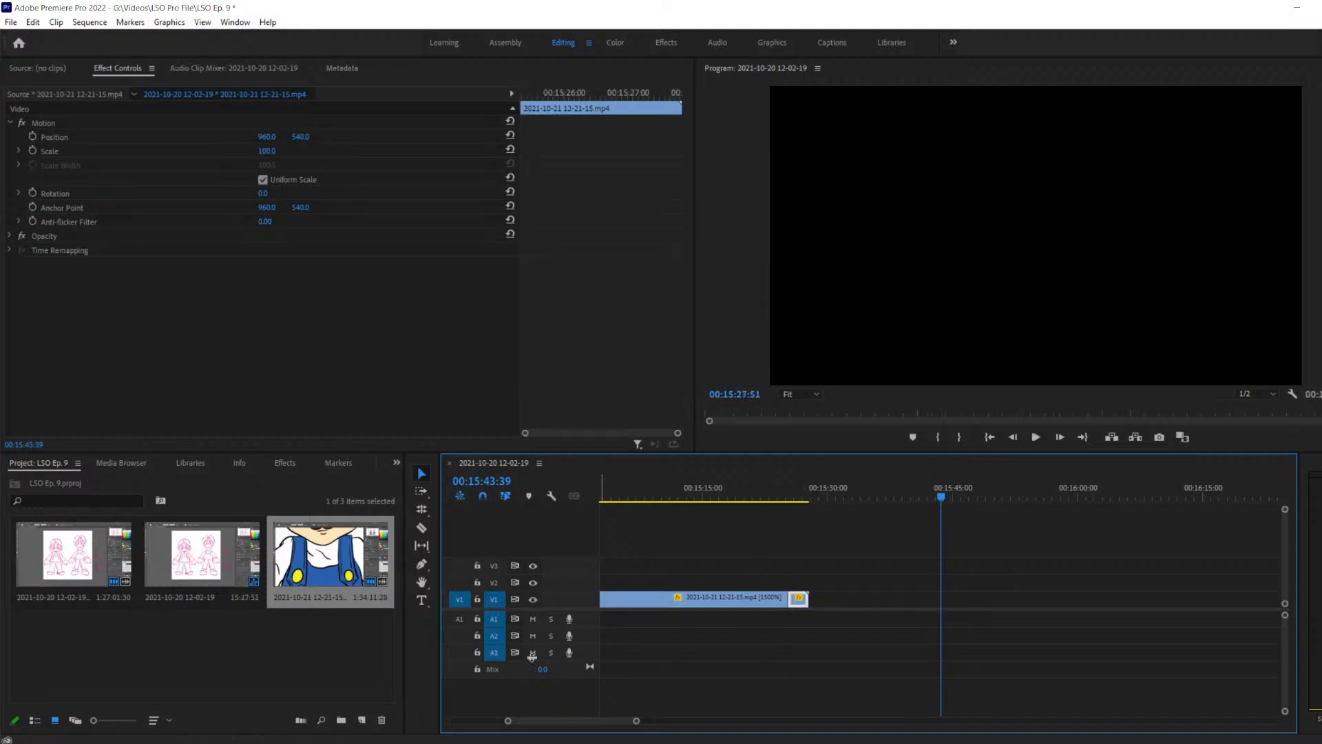
# Move the second, third and fourth V1 clips back end to end behind the first clip to close their gaps
pyautogui.click(505, 722)
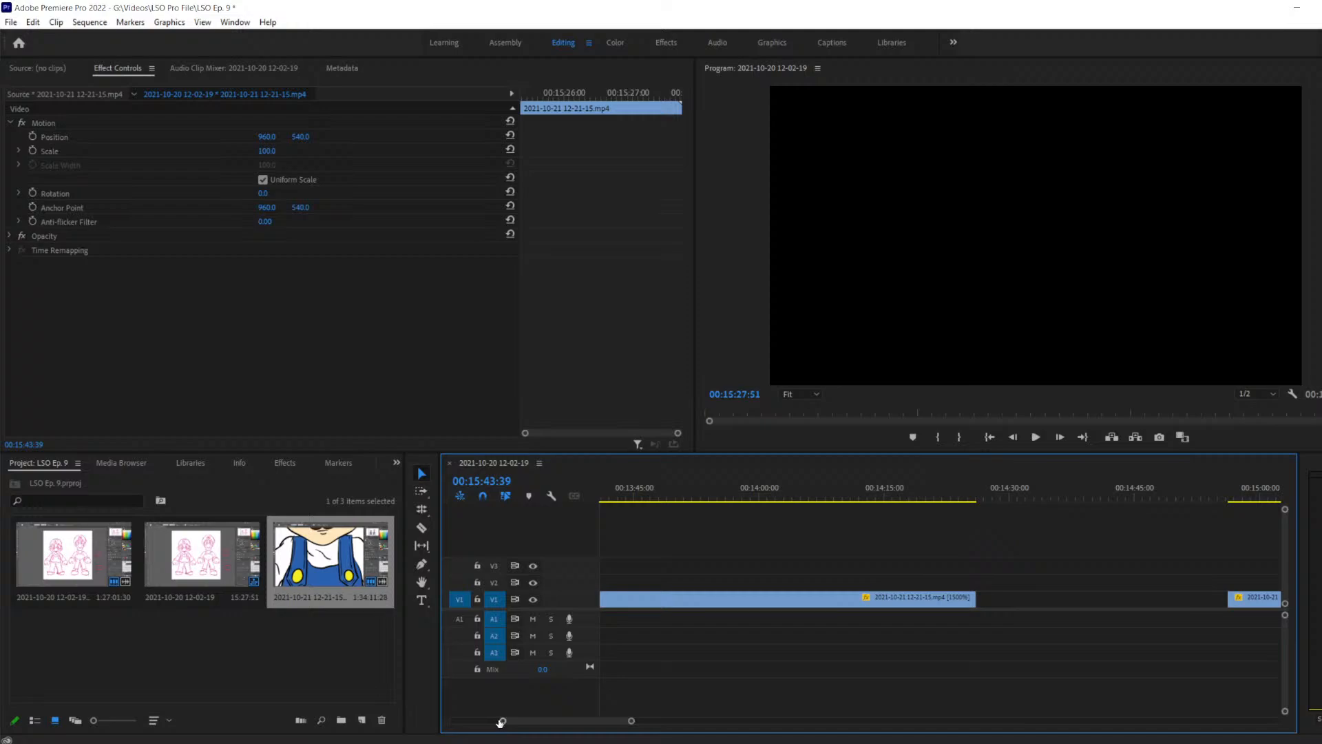
pyautogui.moveTo(504, 721); pyautogui.dragTo(307, 734)
pyautogui.click(601, 489)
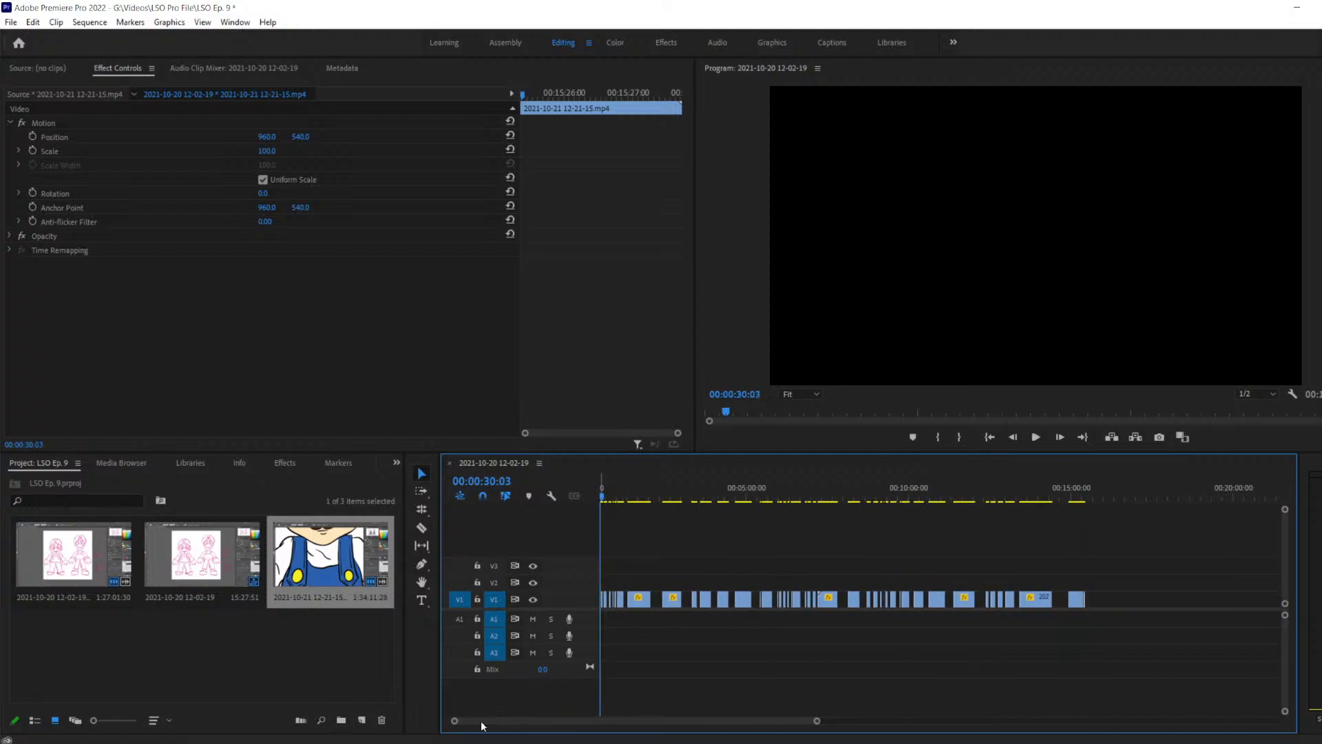
pyautogui.moveTo(457, 721); pyautogui.dragTo(599, 711)
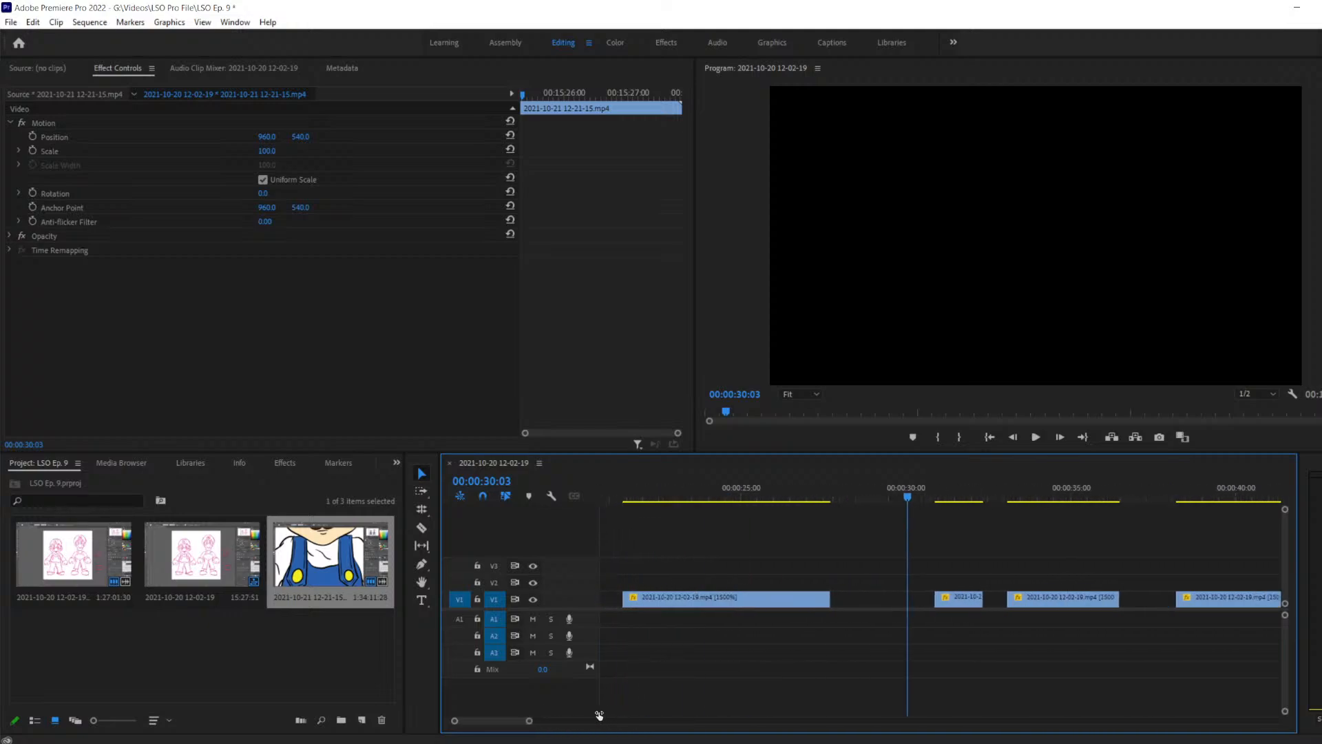
pyautogui.scroll(10, 768, 659)
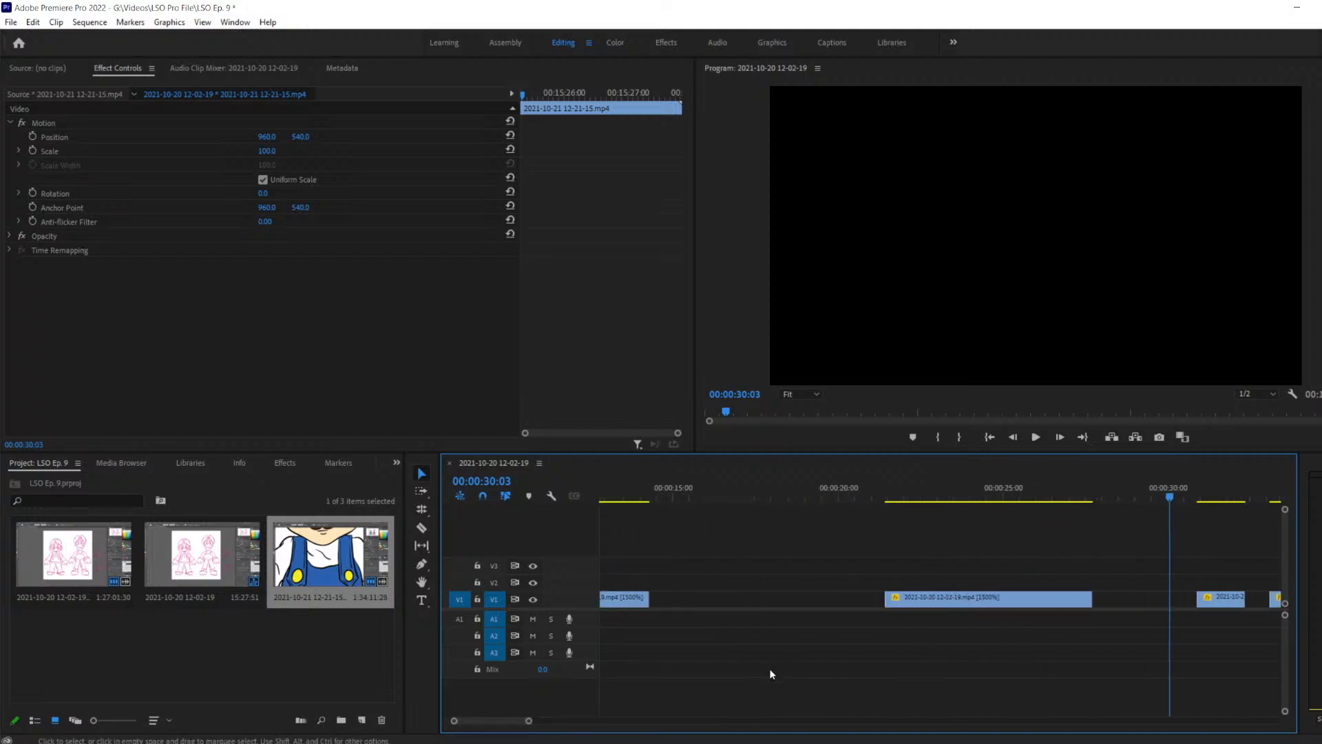
pyautogui.scroll(-4, 1117, 615)
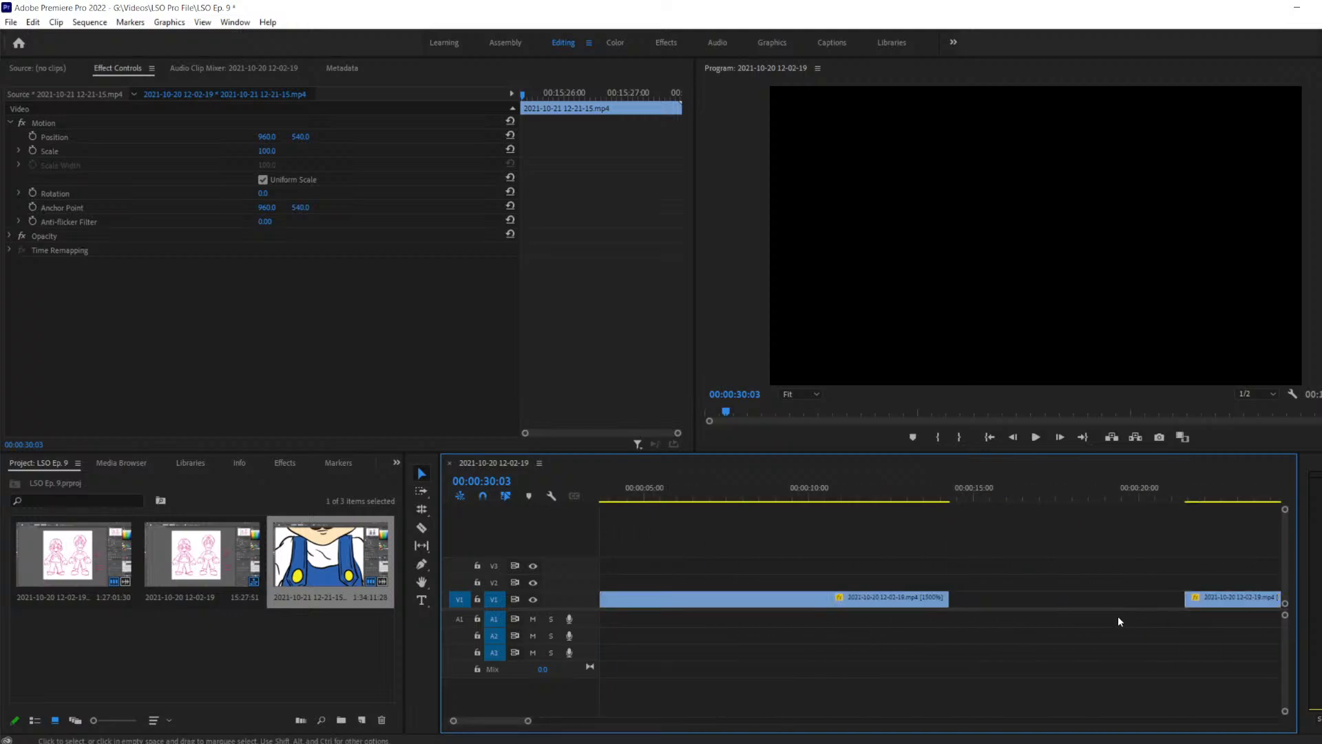
pyautogui.moveTo(1109, 599); pyautogui.dragTo(878, 598)
pyautogui.scroll(-4, 1008, 597)
pyautogui.moveTo(1067, 597); pyautogui.dragTo(728, 608)
pyautogui.moveTo(1170, 599); pyautogui.dragTo(807, 616)
pyautogui.scroll(-2, 1092, 599)
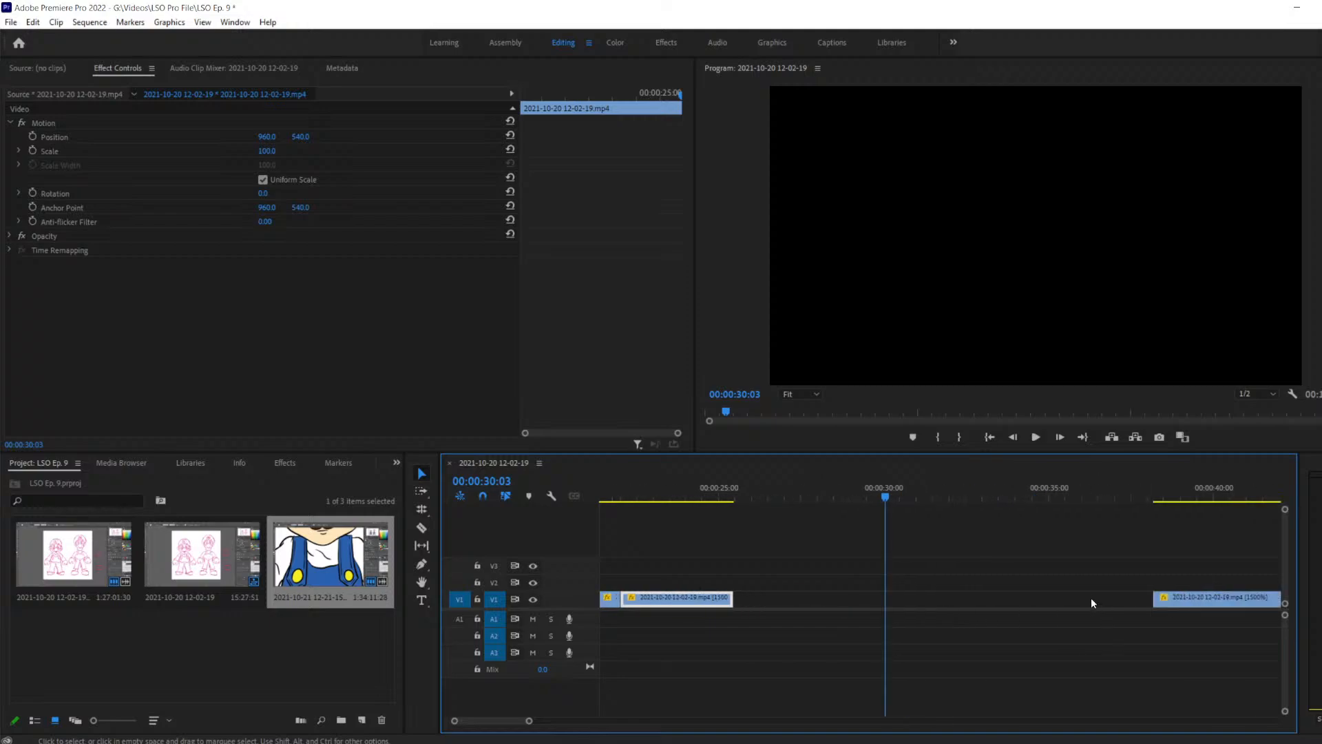
# Move the fifth, sixth and seventh V1 clips back end to end behind the fourth clip
pyautogui.click(1210, 605)
pyautogui.moveTo(1208, 609); pyautogui.dragTo(787, 611)
pyautogui.scroll(-2, 884, 603)
pyautogui.scroll(-2, 884, 604)
pyautogui.moveTo(1189, 541); pyautogui.dragTo(723, 598)
pyautogui.click(730, 620)
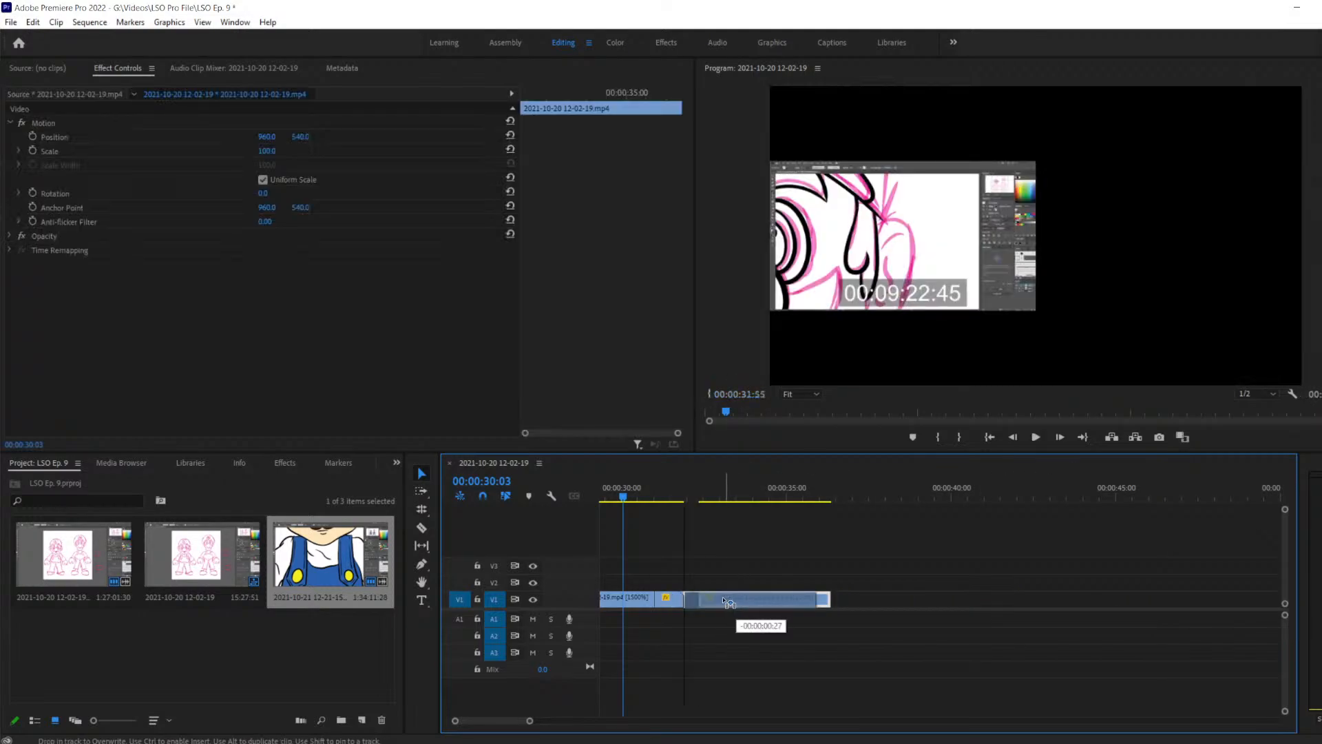
# Move the eighth and ninth V1 clips back to follow directly after the seventh clip
pyautogui.click(915, 565)
pyautogui.scroll(-1, 1129, 585)
pyautogui.scroll(-5, 1129, 595)
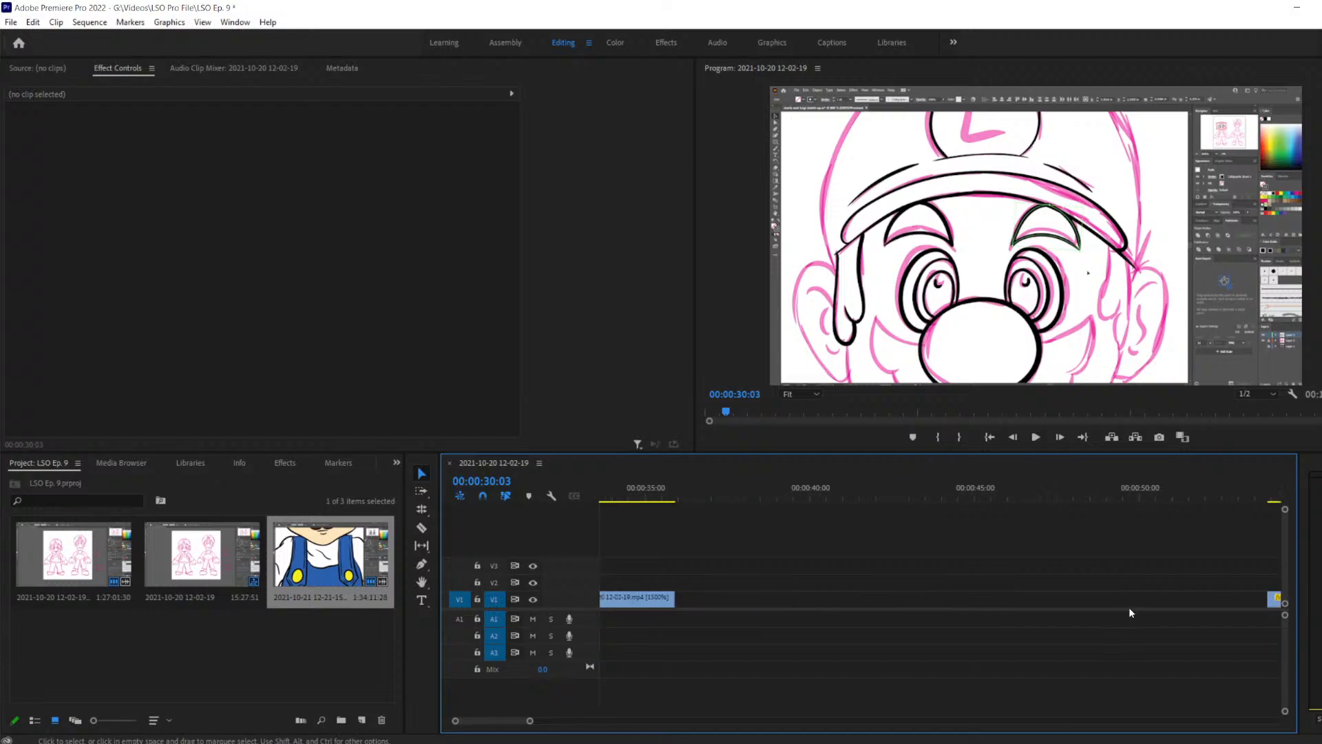
pyautogui.click(1260, 600)
pyautogui.moveTo(1260, 600); pyautogui.dragTo(606, 605)
pyautogui.scroll(-4, 964, 575)
pyautogui.scroll(1, 1096, 586)
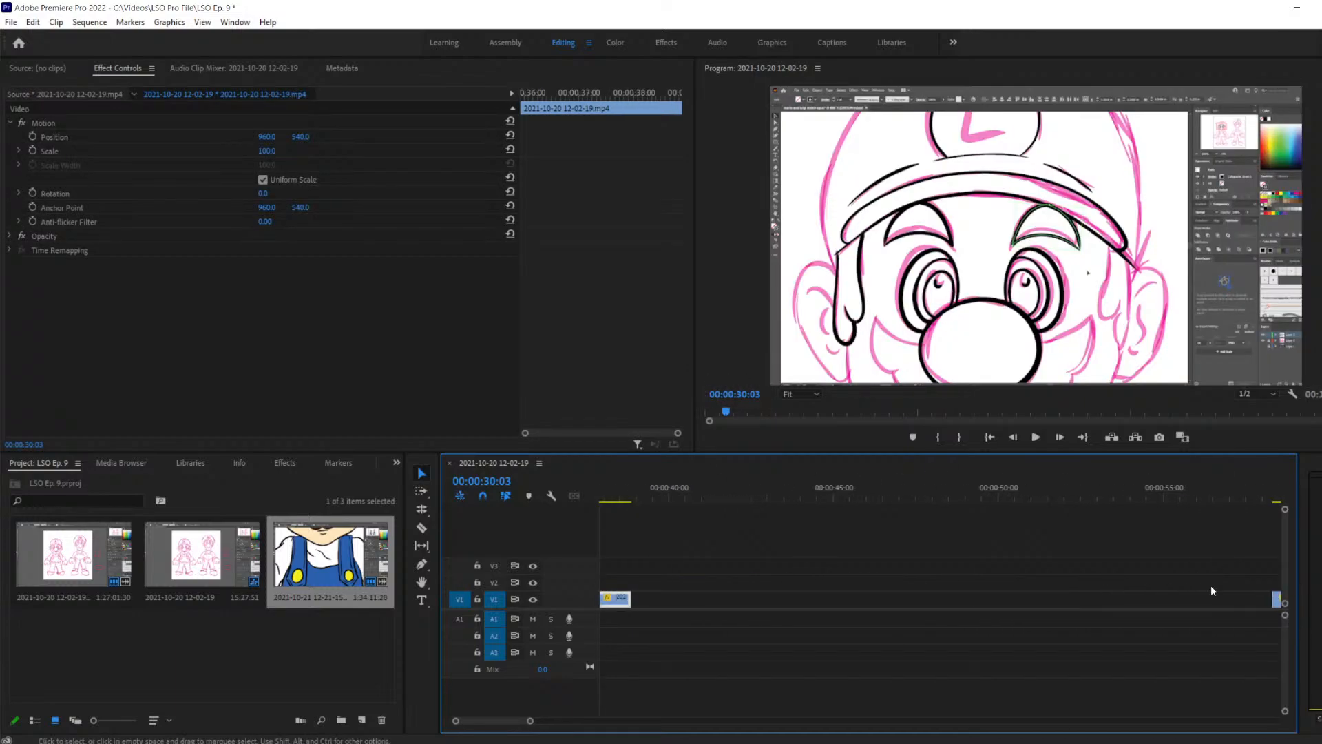
pyautogui.click(1261, 597)
pyautogui.moveTo(1261, 597); pyautogui.dragTo(615, 599)
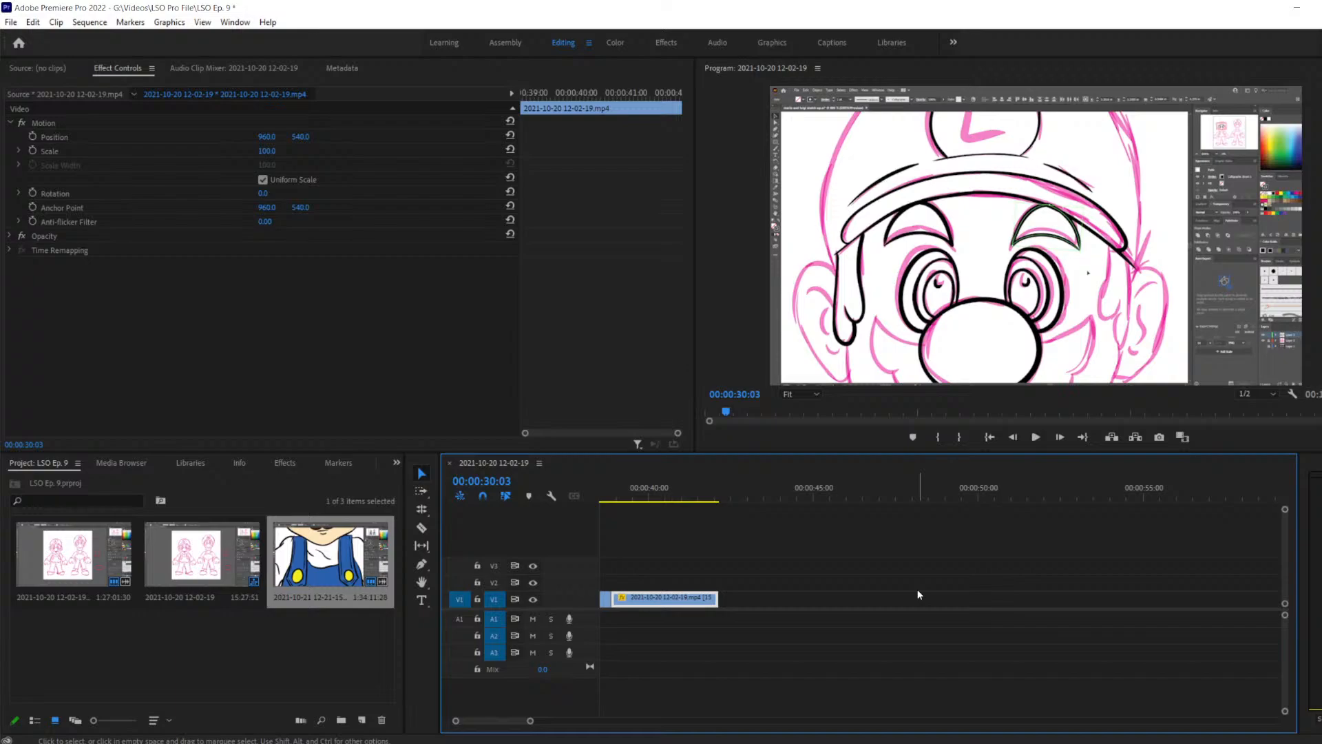
# Try to move the tenth V1 clip back toward the ninth clip to close the gap before it
pyautogui.scroll(-5, 965, 561)
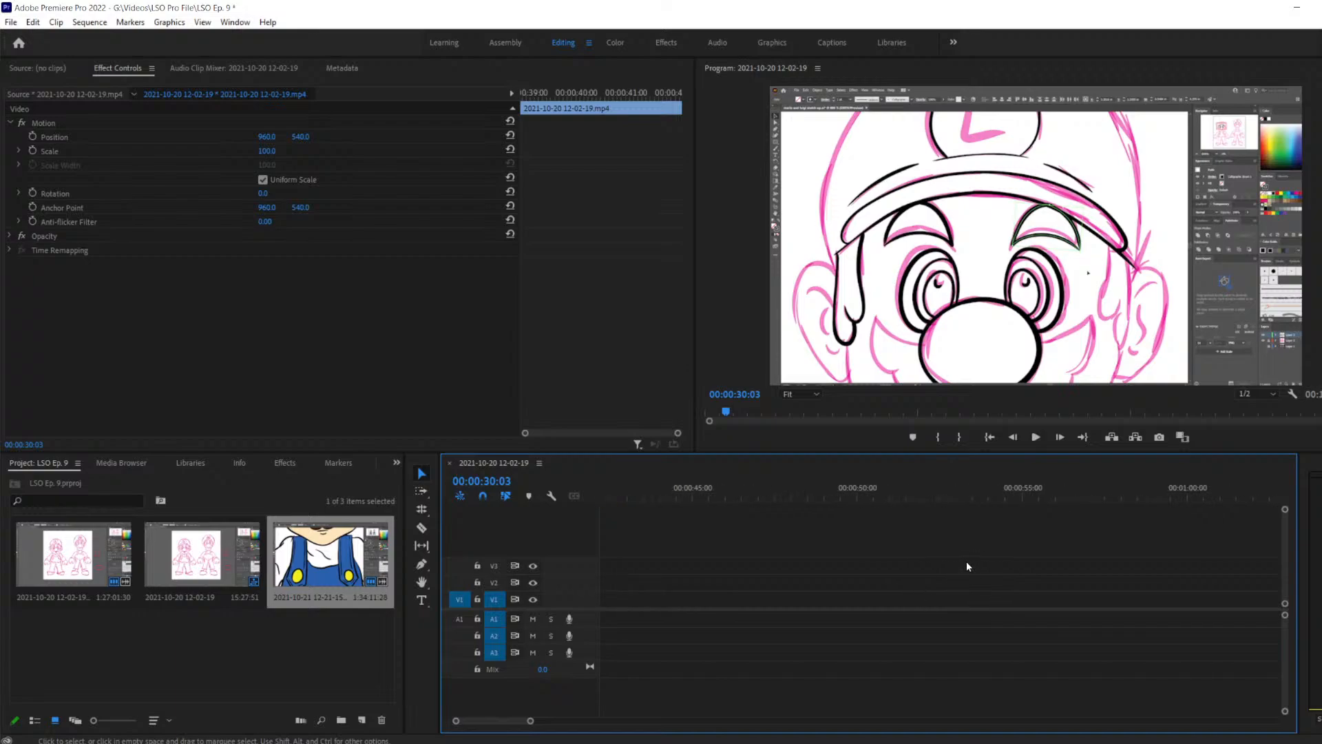
pyautogui.moveTo(1194, 597); pyautogui.dragTo(977, 590)
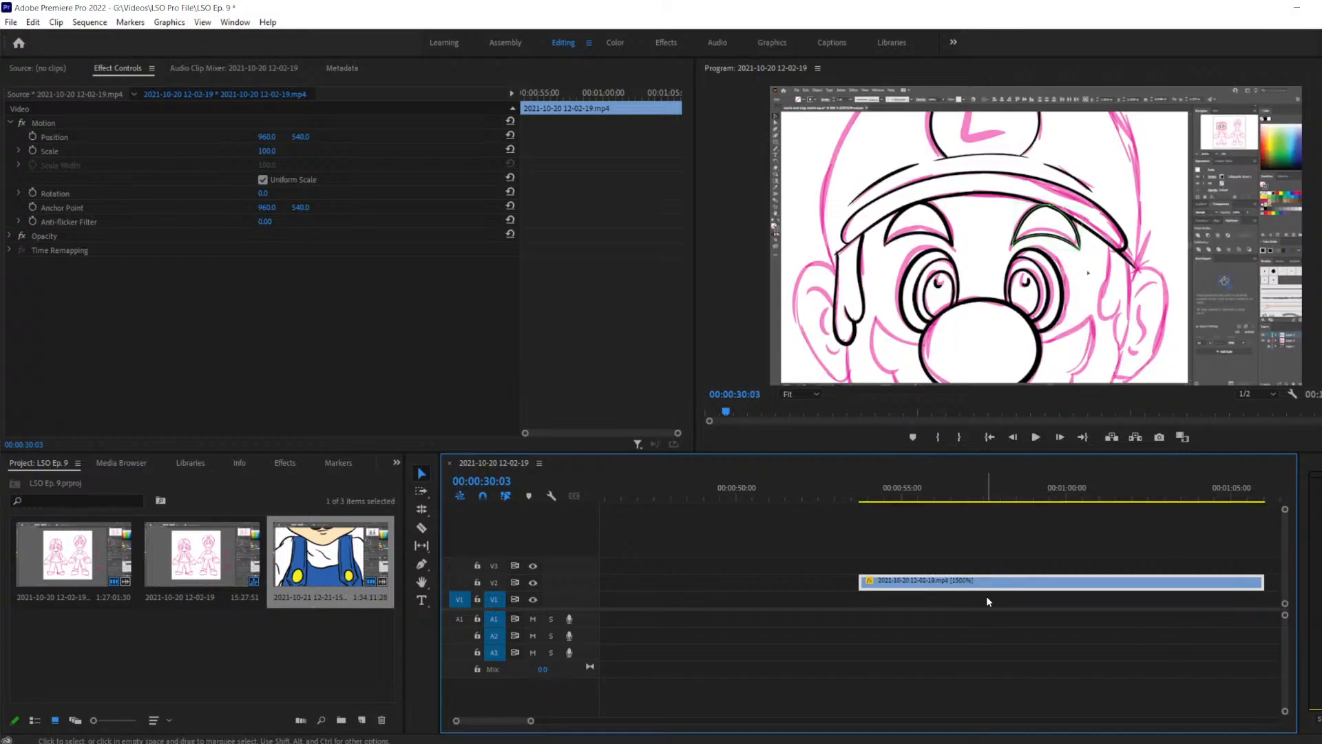
pyautogui.click(986, 597)
pyautogui.scroll(-1, 1005, 692)
pyautogui.scroll(5, 1007, 694)
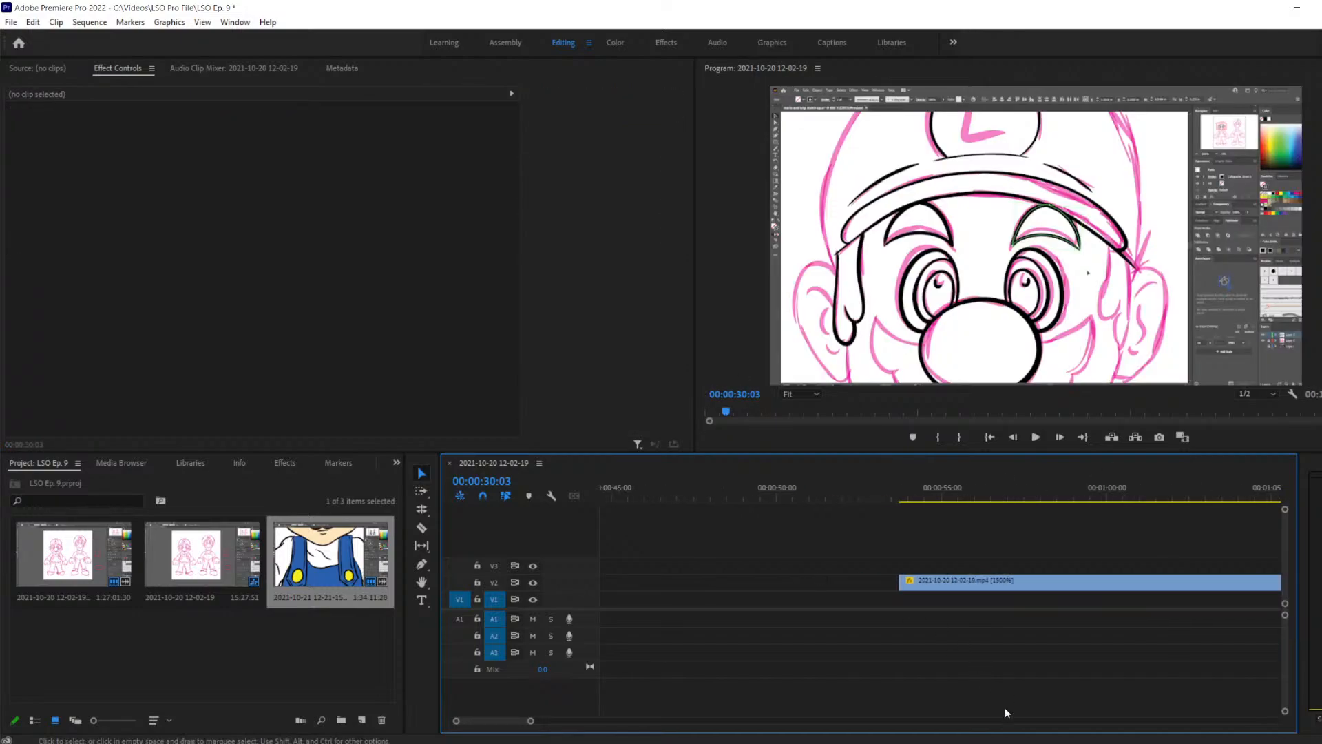
# Undo all the gap-closing clip moves made since the speed change
pyautogui.hotkey('ctrl', 'z')
pyautogui.hotkey('ctrl', 'z')
pyautogui.hotkey('ctrl', 'z')
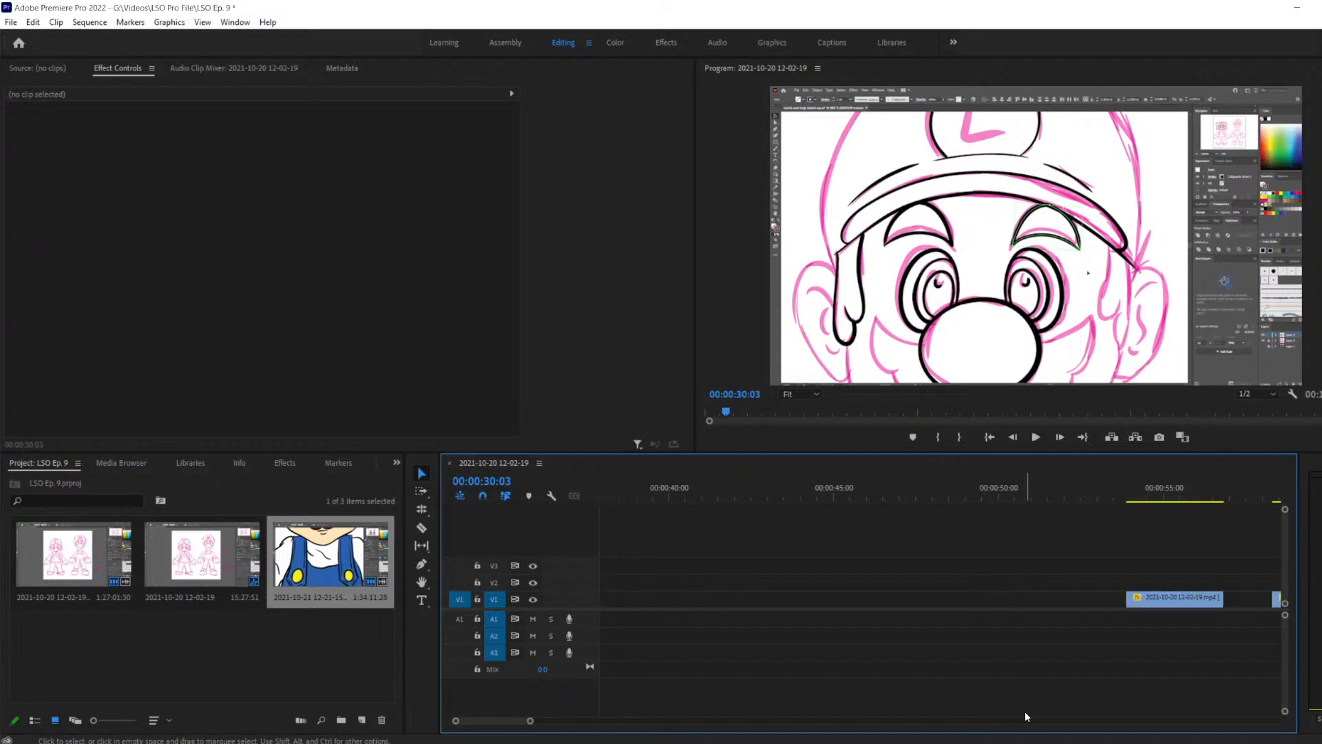
pyautogui.scroll(-2, 646, 608)
pyautogui.click(452, 722)
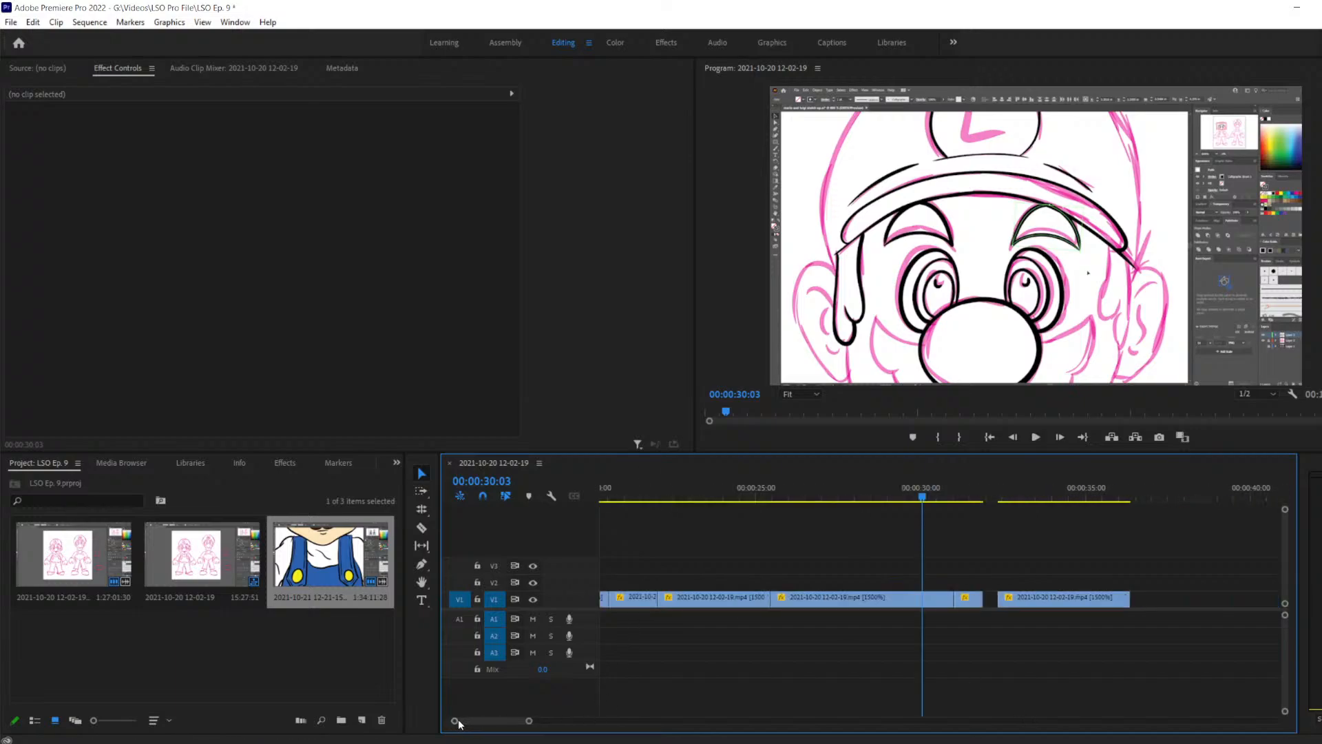
pyautogui.moveTo(452, 721); pyautogui.dragTo(343, 731)
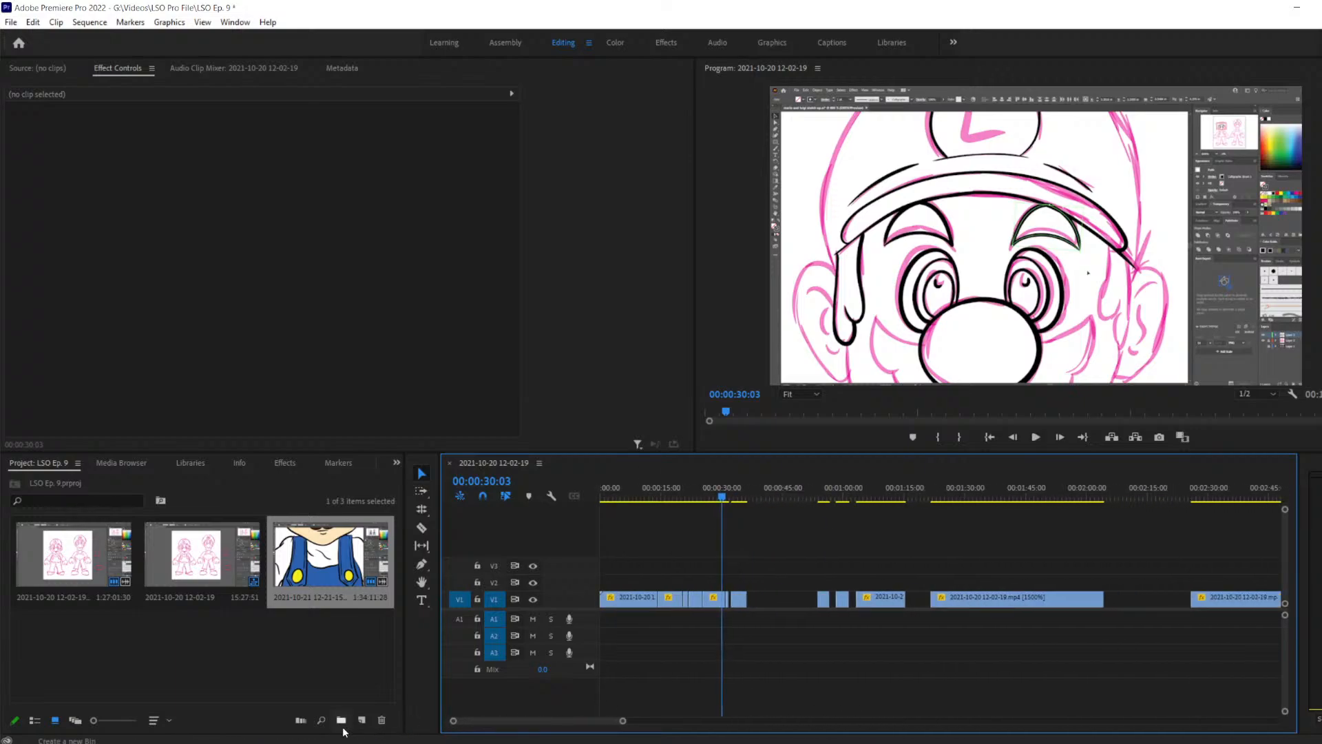
pyautogui.hotkey('ctrl', 'z')
pyautogui.hotkey('ctrl', 'z')
pyautogui.hotkey('ctrl', 'z')
pyautogui.hotkey('ctrl', 'z')
pyautogui.hotkey('ctrl', 'z')
pyautogui.hotkey('ctrl', 'z')
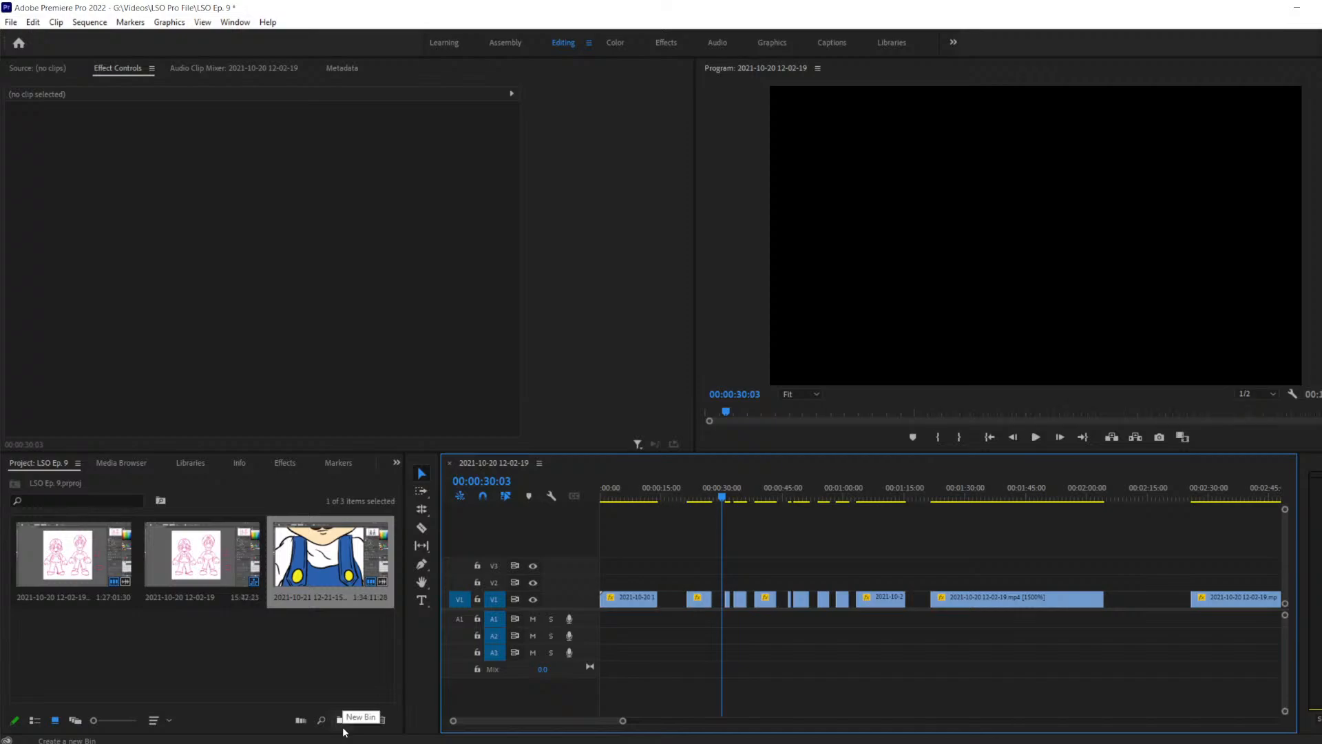
# Undo the 1500% speed change on all V1 clips
pyautogui.hotkey('ctrl', 'shift', 'z')
pyautogui.scroll(-2, 537, 711)
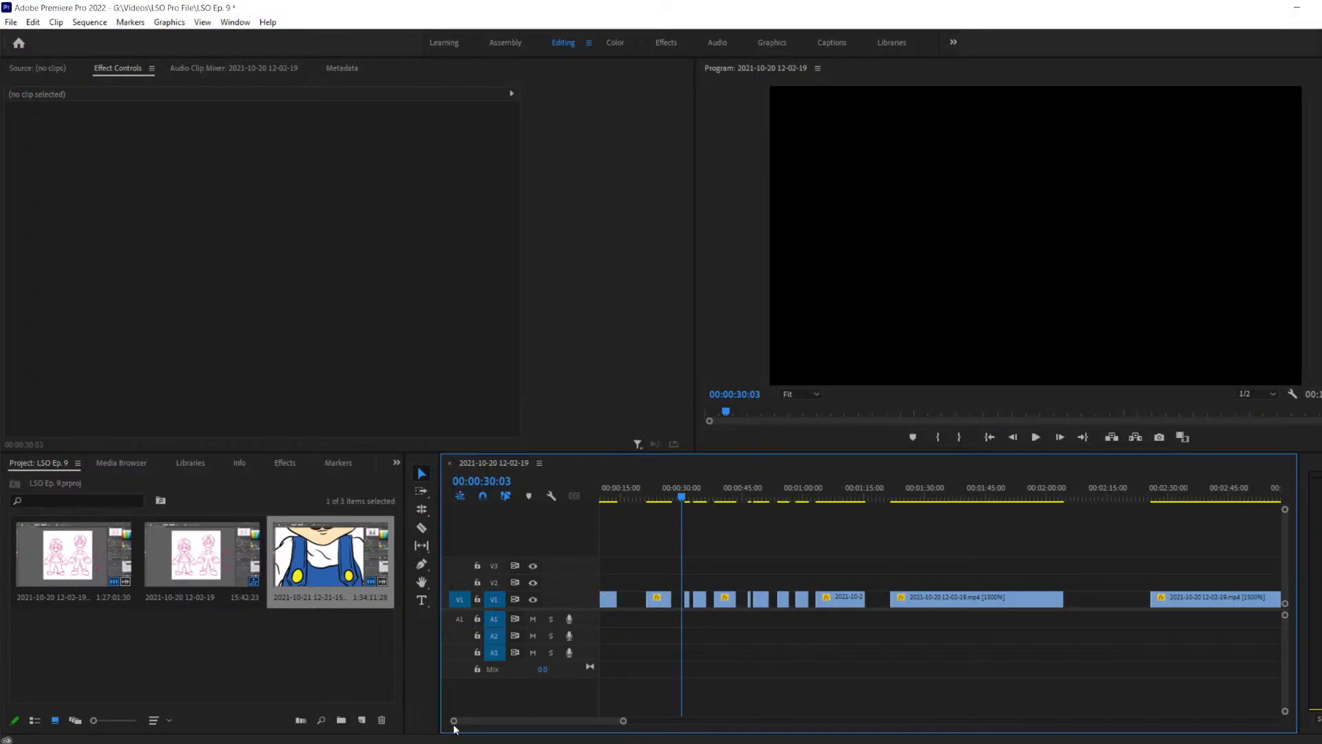
pyautogui.moveTo(455, 721); pyautogui.dragTo(381, 721)
pyautogui.press('-')
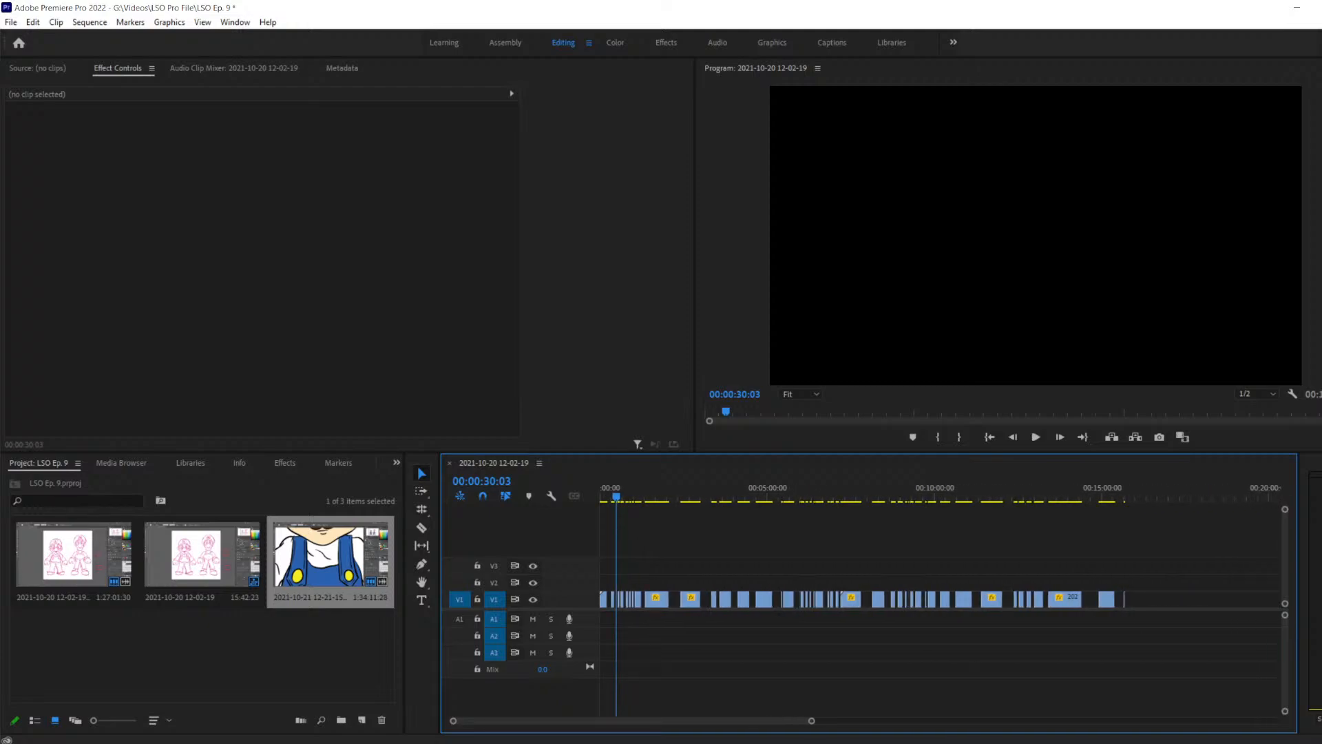
pyautogui.hotkey('ctrl', 'z')
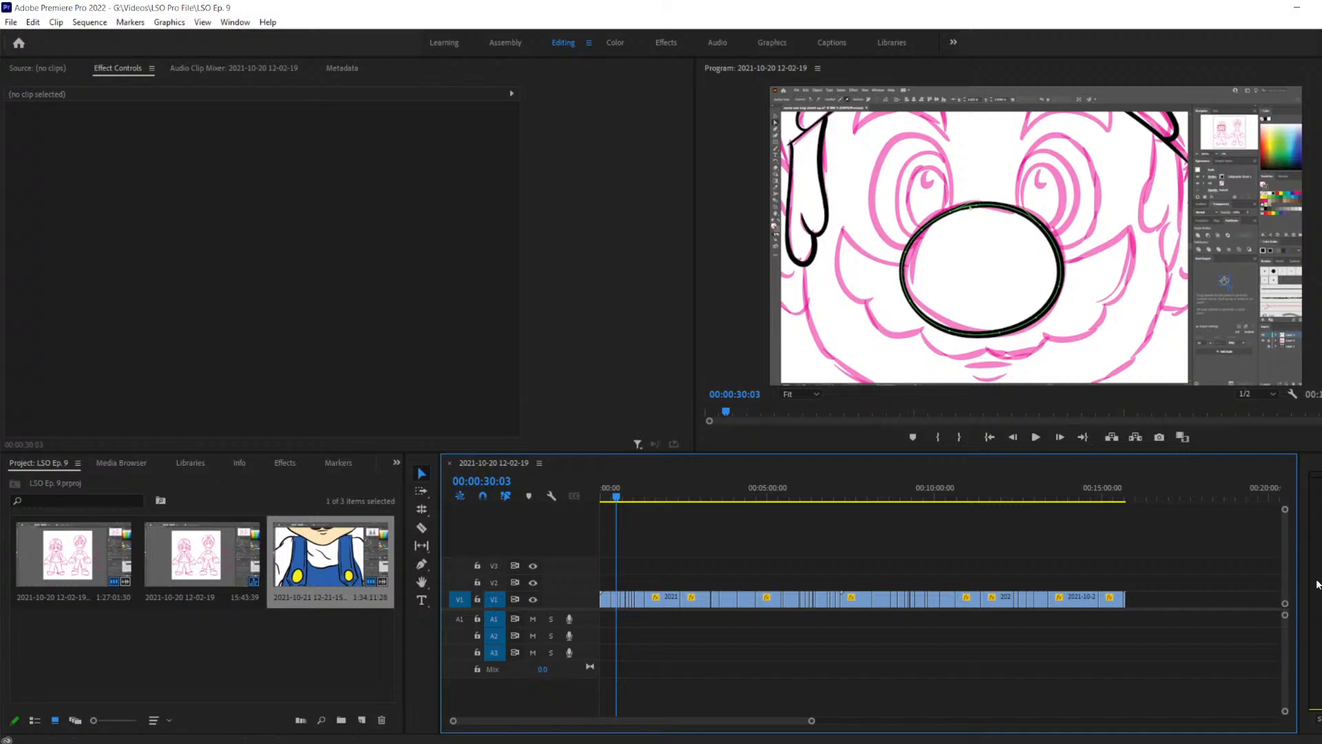
# Nest all V1 clips into one sequence named Nested Sequence 01
pyautogui.moveTo(1181, 646); pyautogui.dragTo(528, 551)
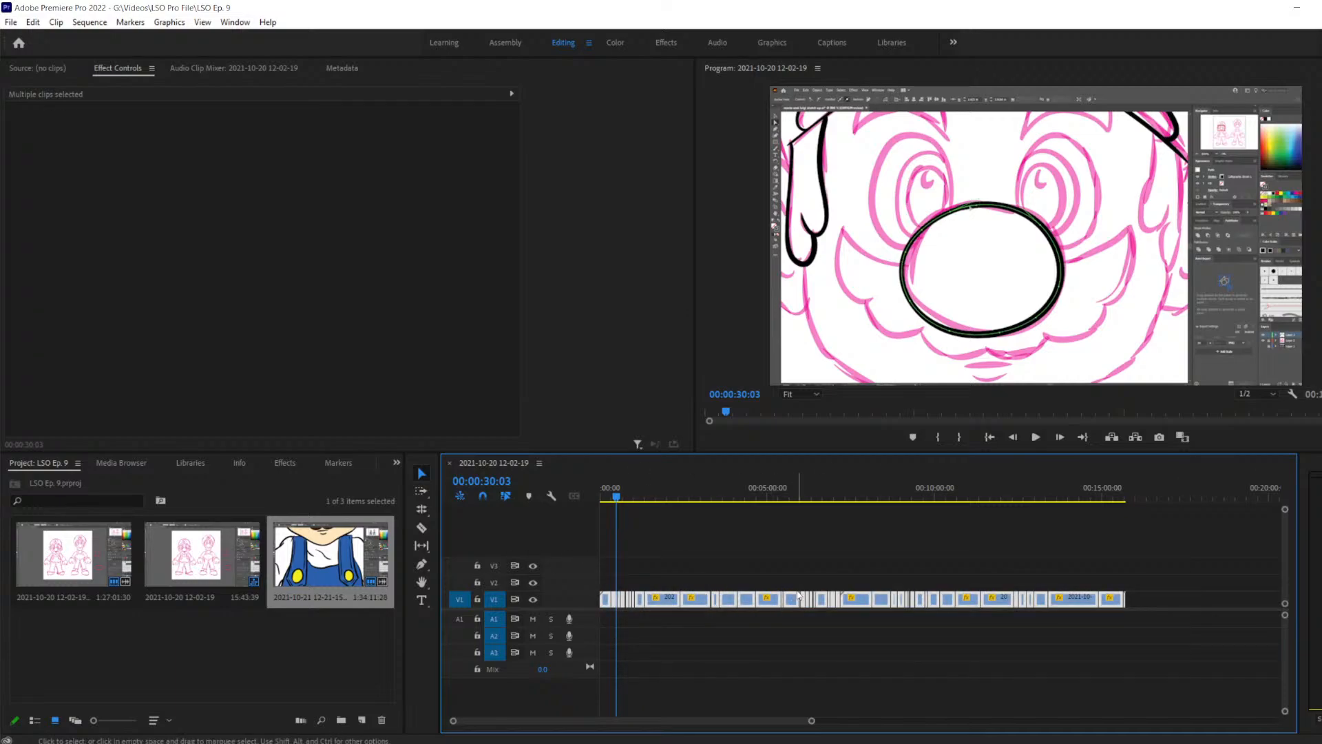
pyautogui.rightClick(865, 603)
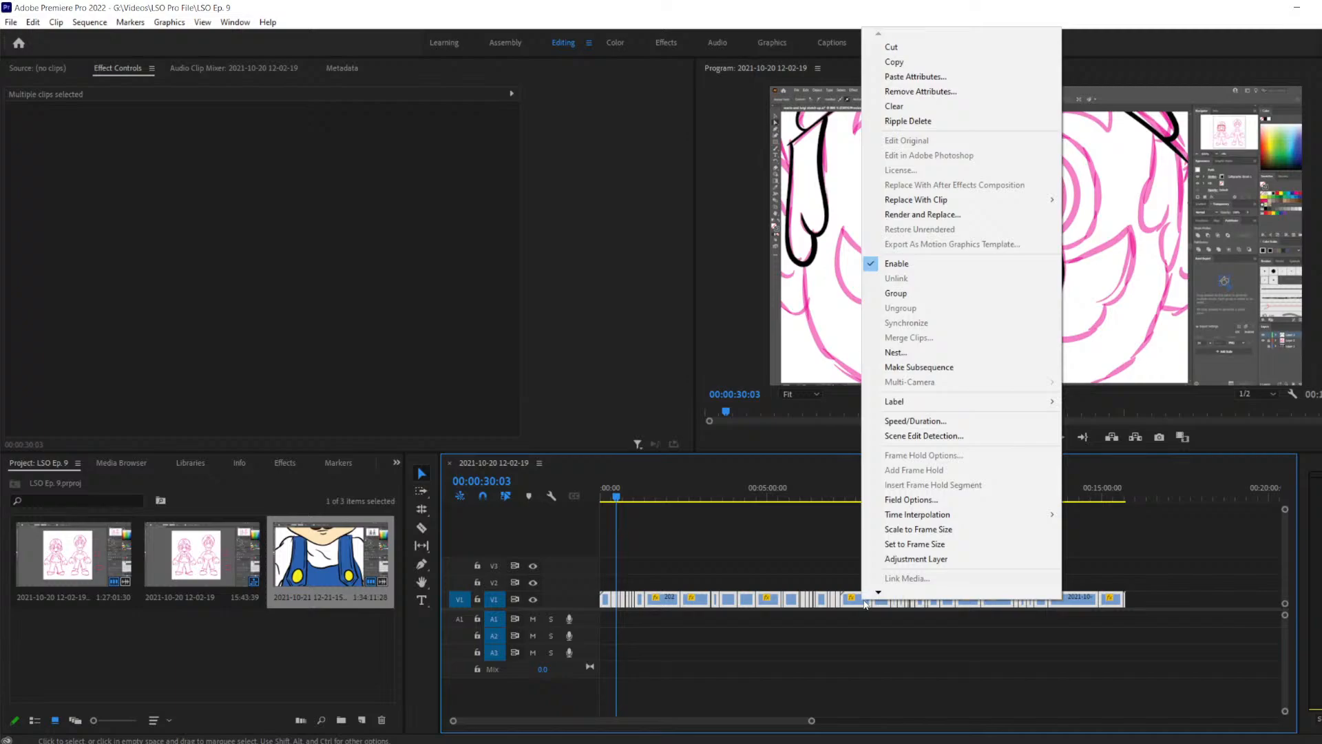
pyautogui.click(897, 352)
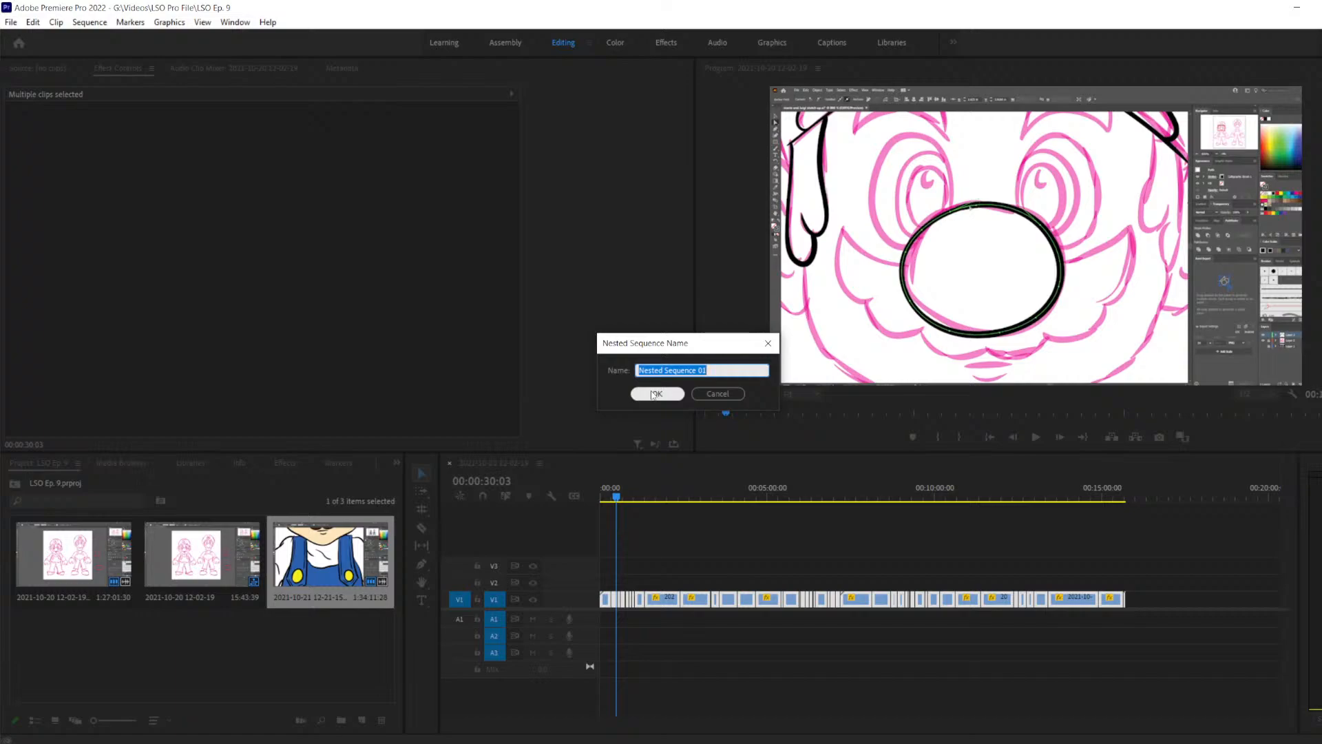
pyautogui.click(656, 394)
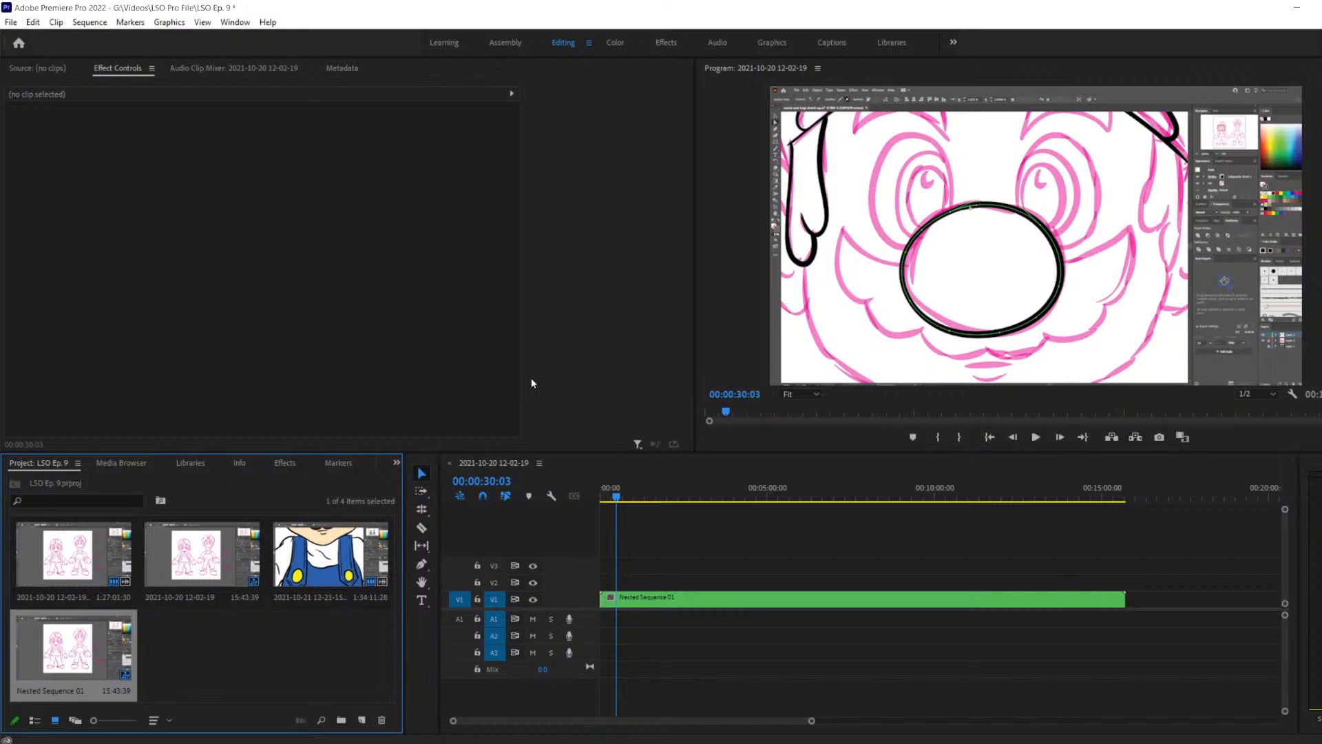
# Try speeding up the nested sequence to 500% and undo the speed change
pyautogui.rightClick(675, 597)
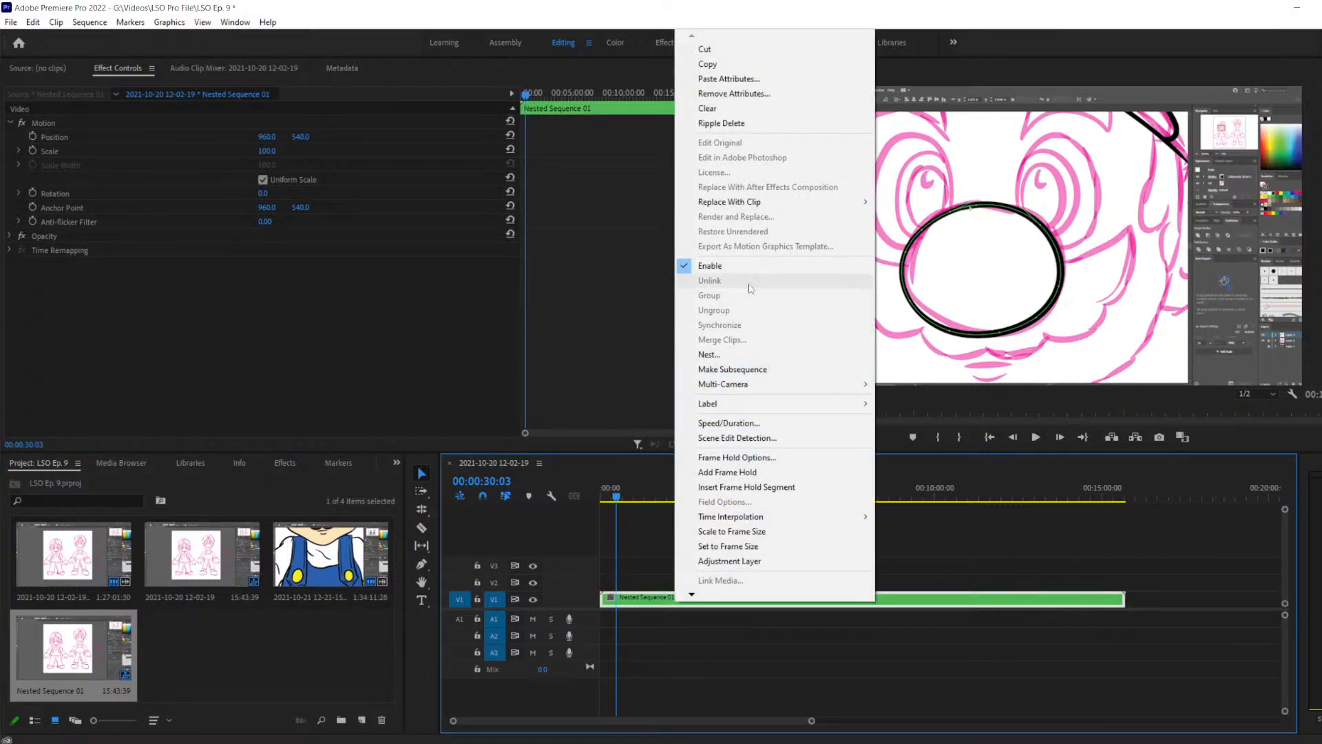
pyautogui.click(732, 422)
pyautogui.write('5000')
pyautogui.doubleClick(693, 329)
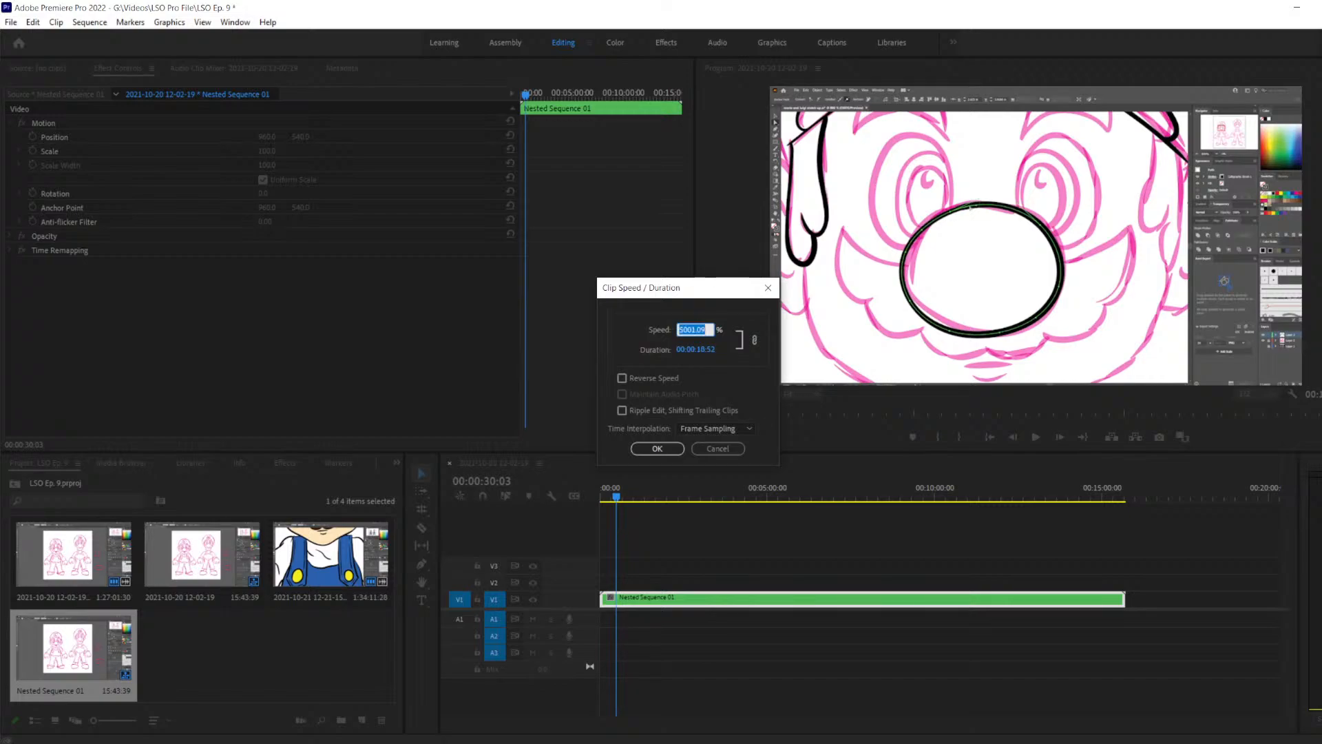
pyautogui.write('500')
pyautogui.press('Return')
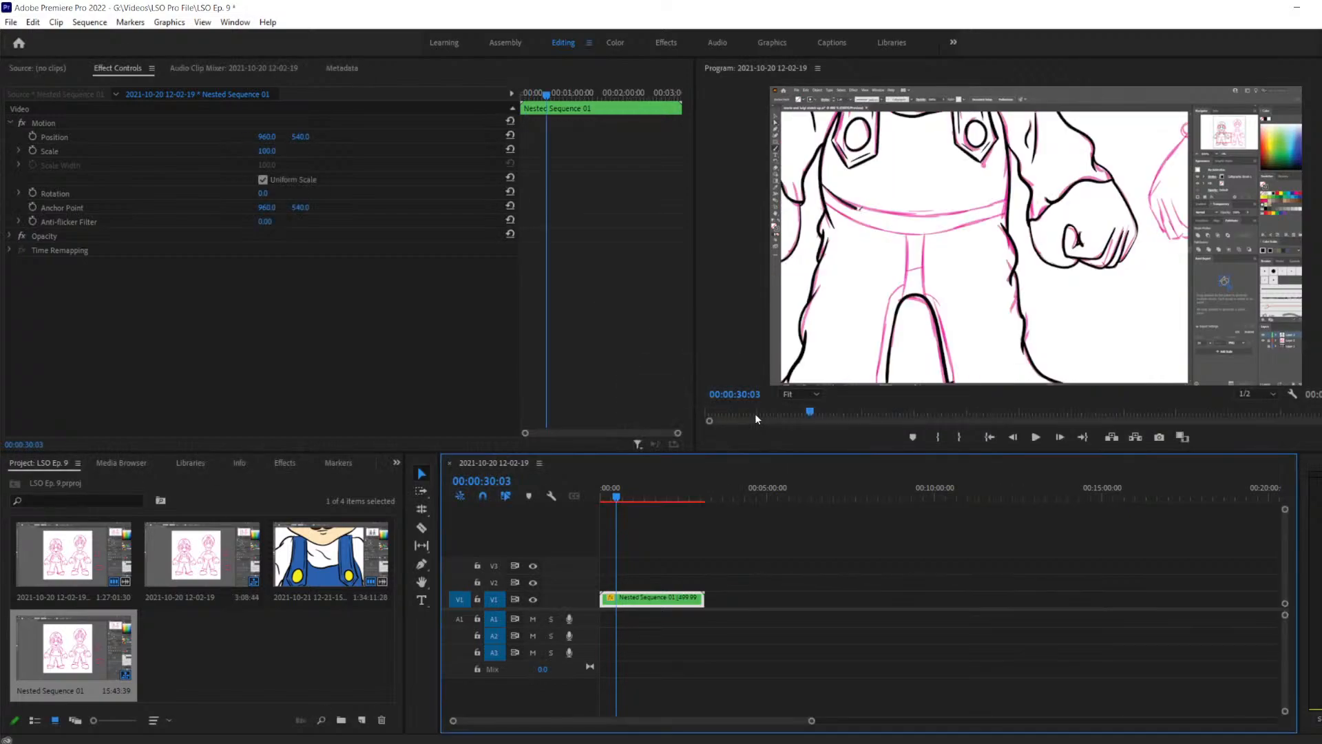
pyautogui.hotkey('ctrl', 'z')
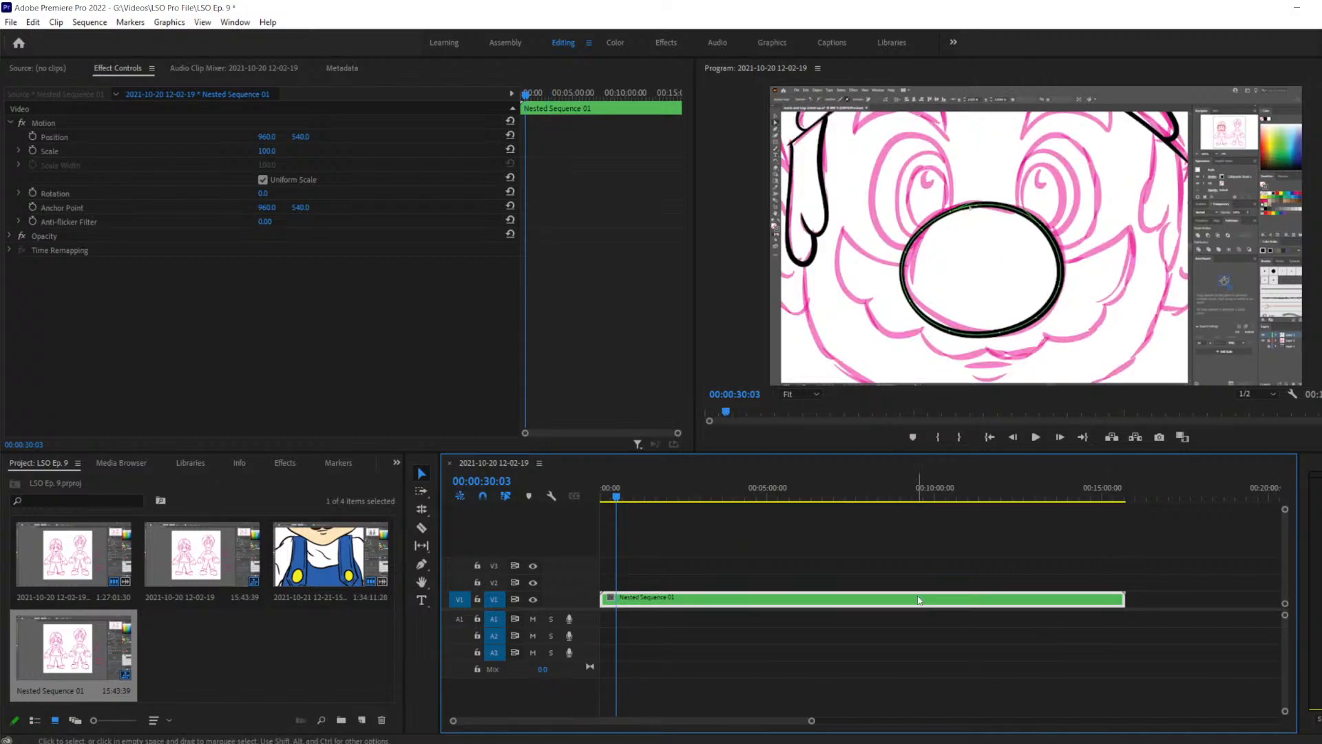
# Open the nested sequence to check its clips and undo the nesting
pyautogui.doubleClick(786, 597)
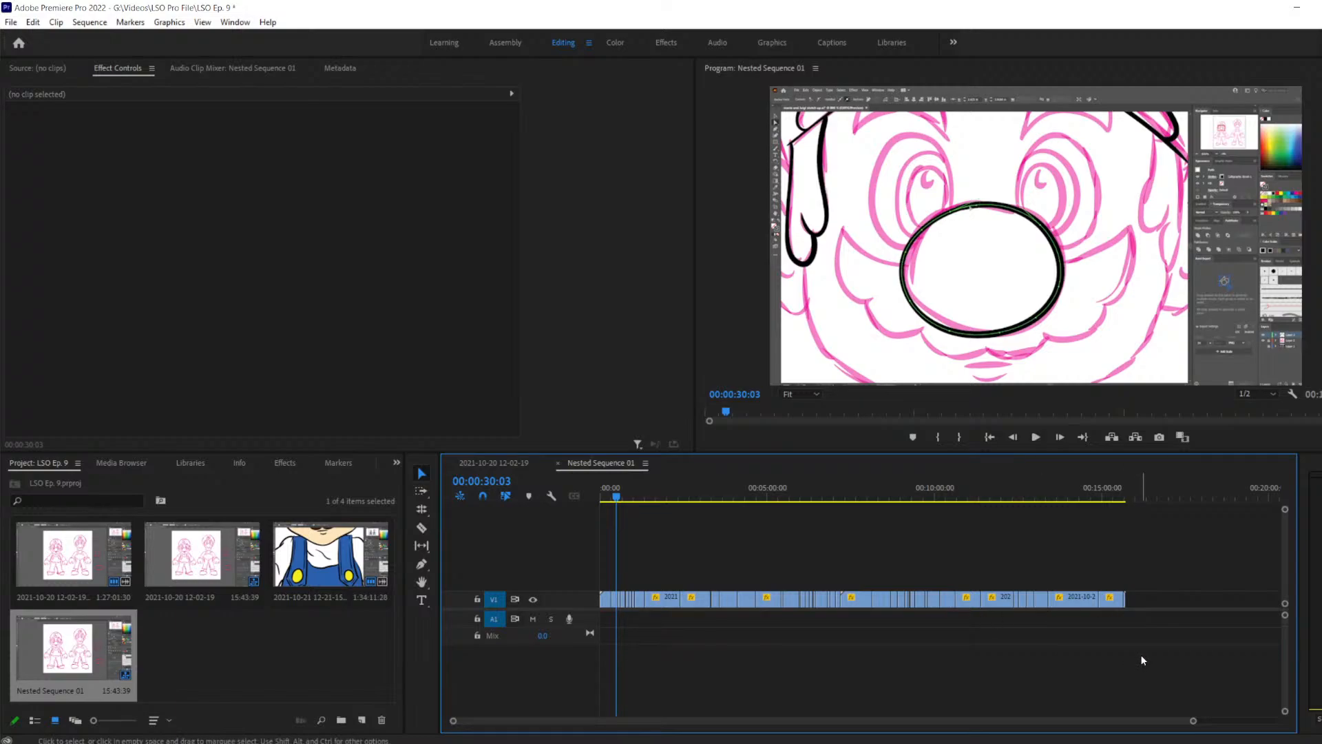
pyautogui.hotkey('ctrl', 'z')
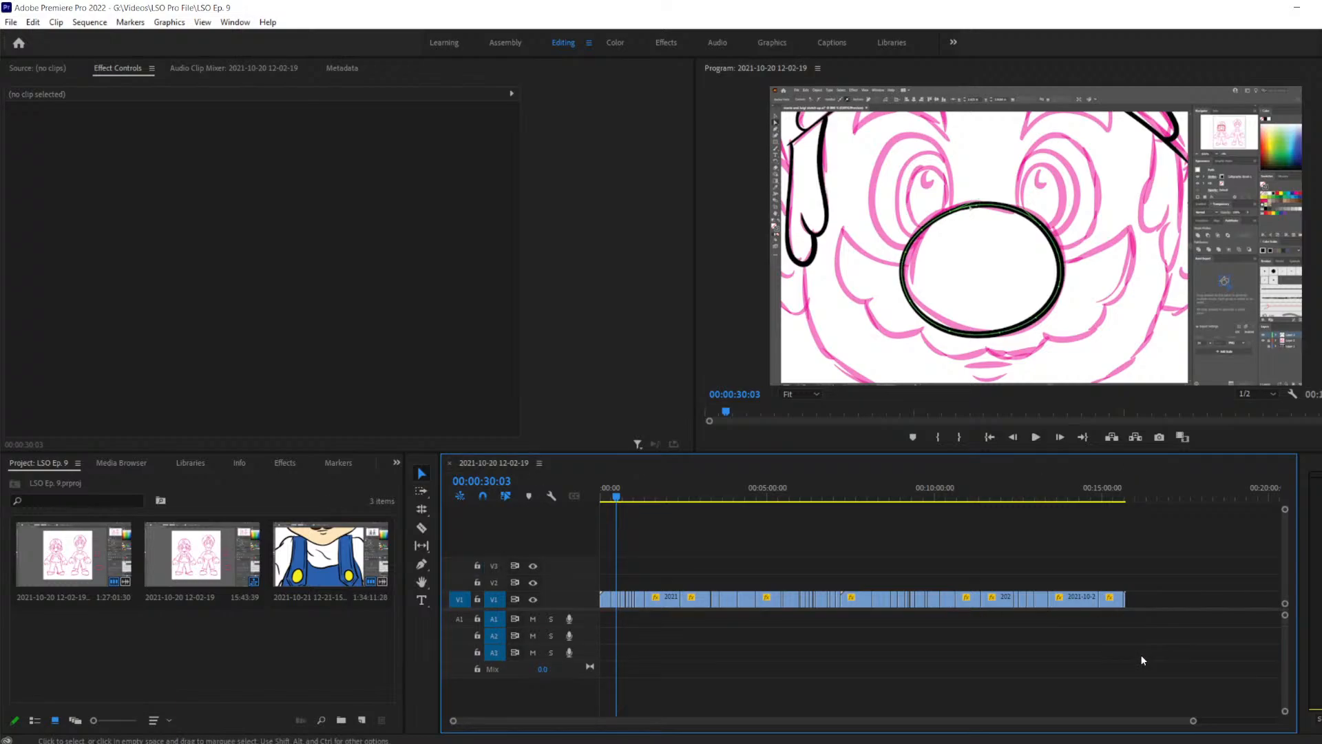
pyautogui.moveTo(1170, 622); pyautogui.dragTo(599, 551)
pyautogui.rightClick(688, 599)
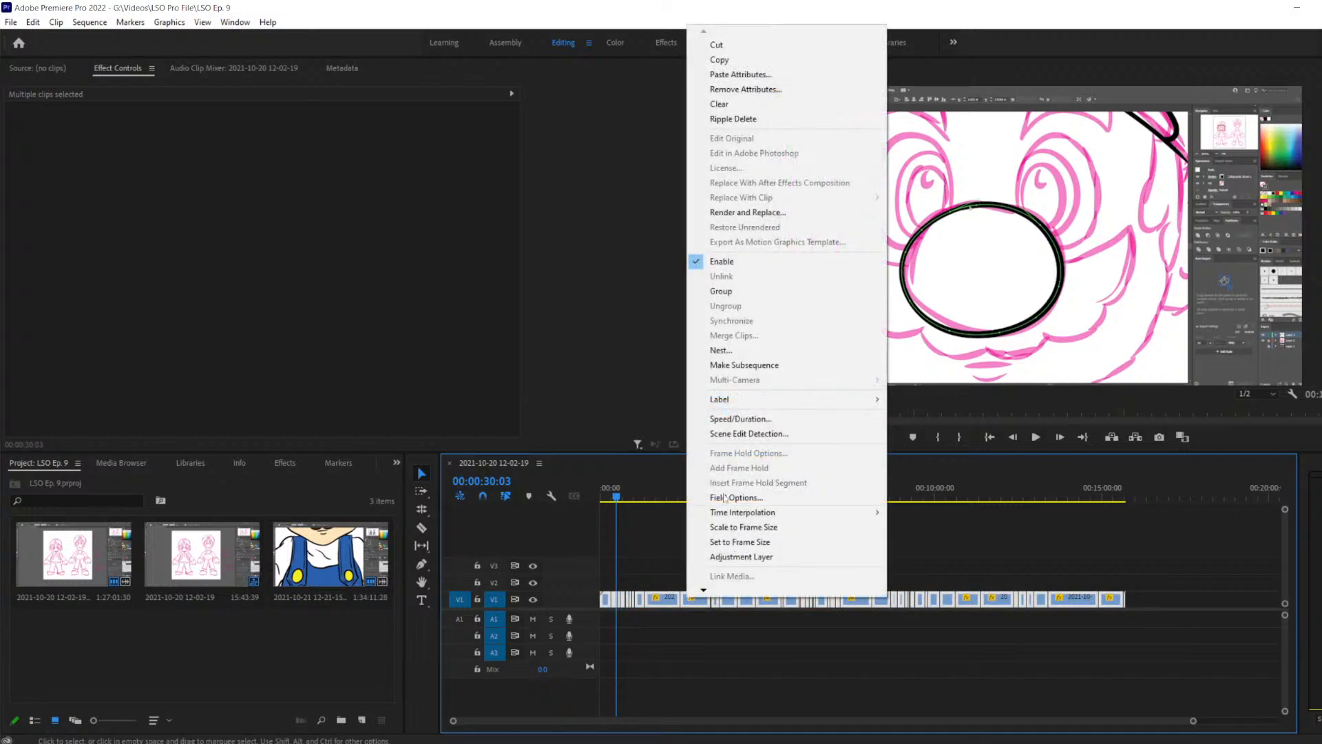
pyautogui.click(756, 356)
pyautogui.click(729, 388)
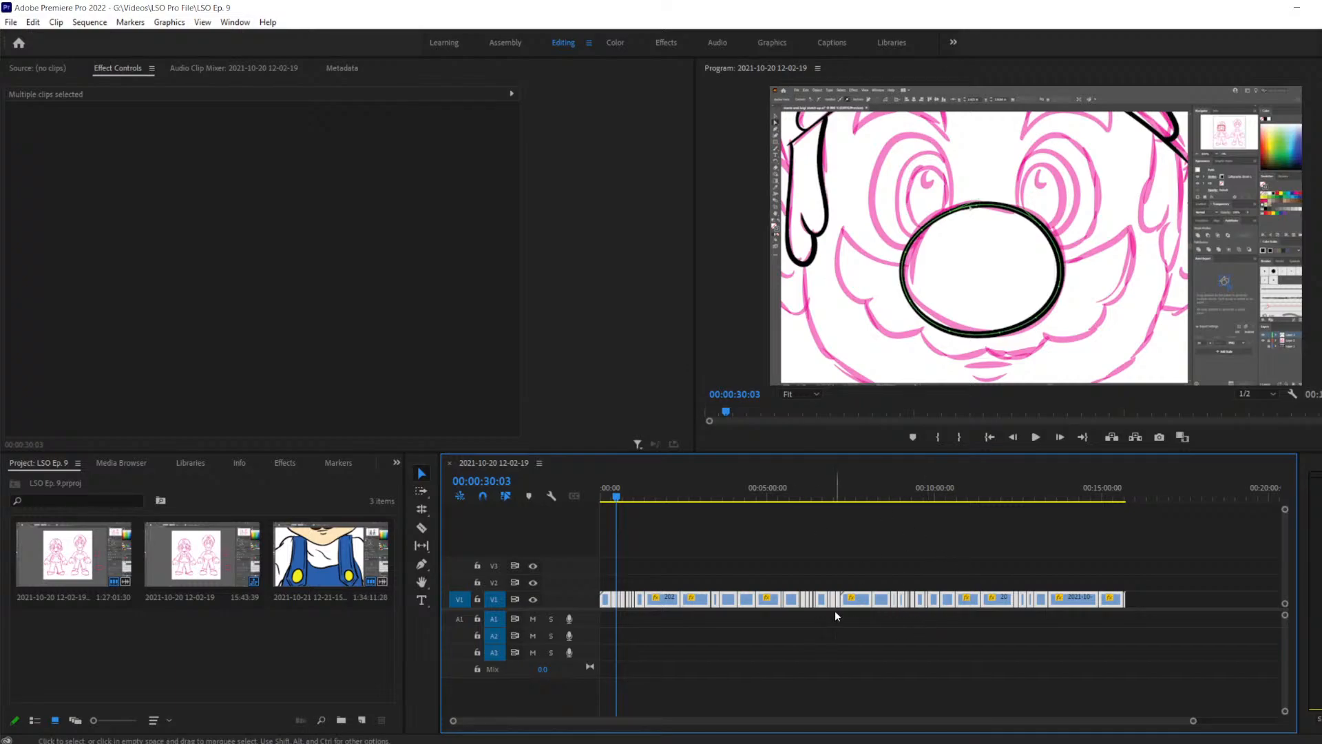
# Return the playhead to the start of the sequence and clear the clip selection
pyautogui.rightClick(865, 604)
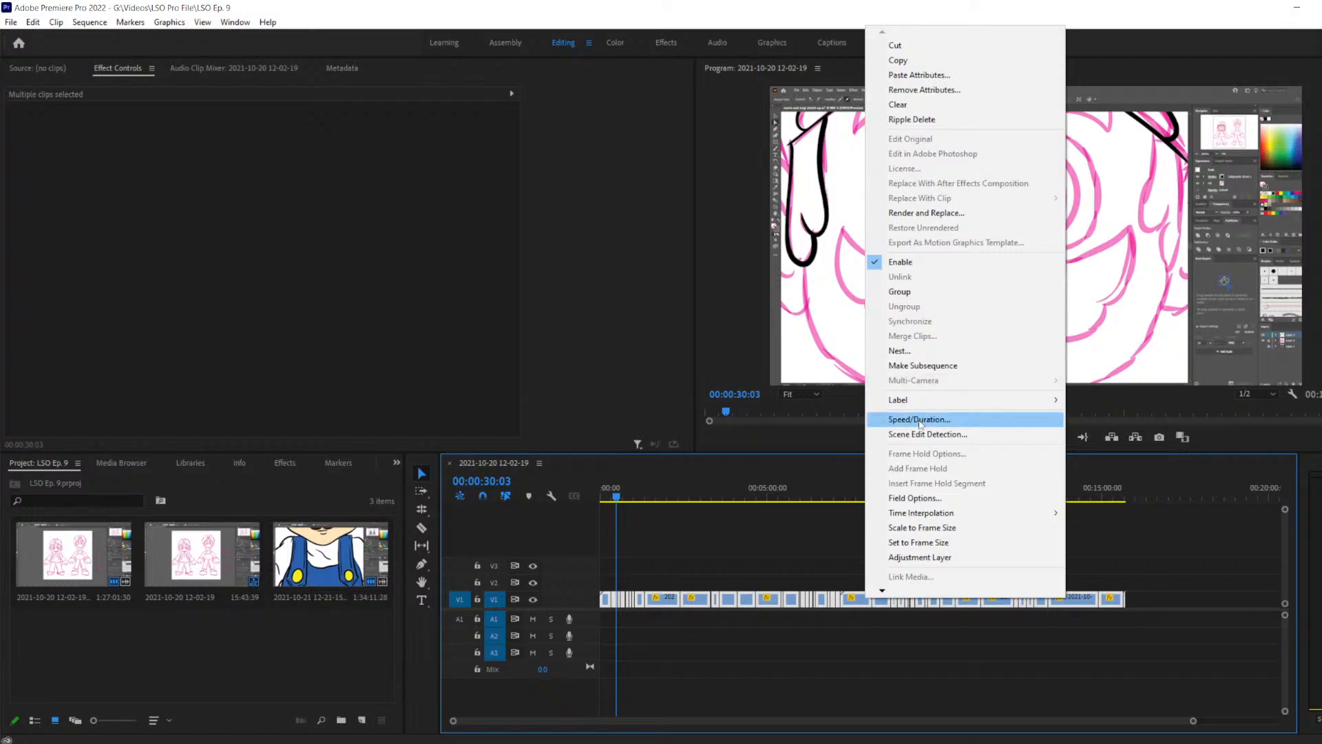
pyautogui.click(1238, 432)
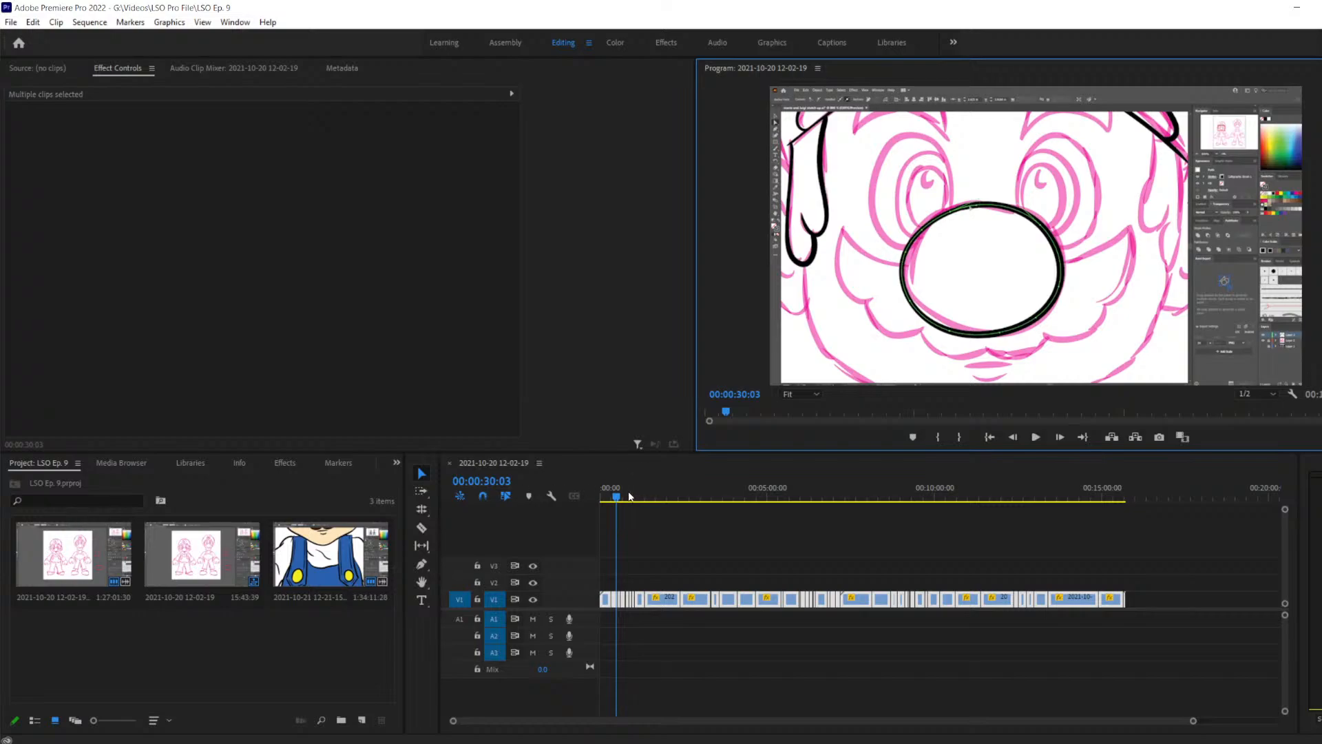
pyautogui.moveTo(615, 497); pyautogui.dragTo(564, 509)
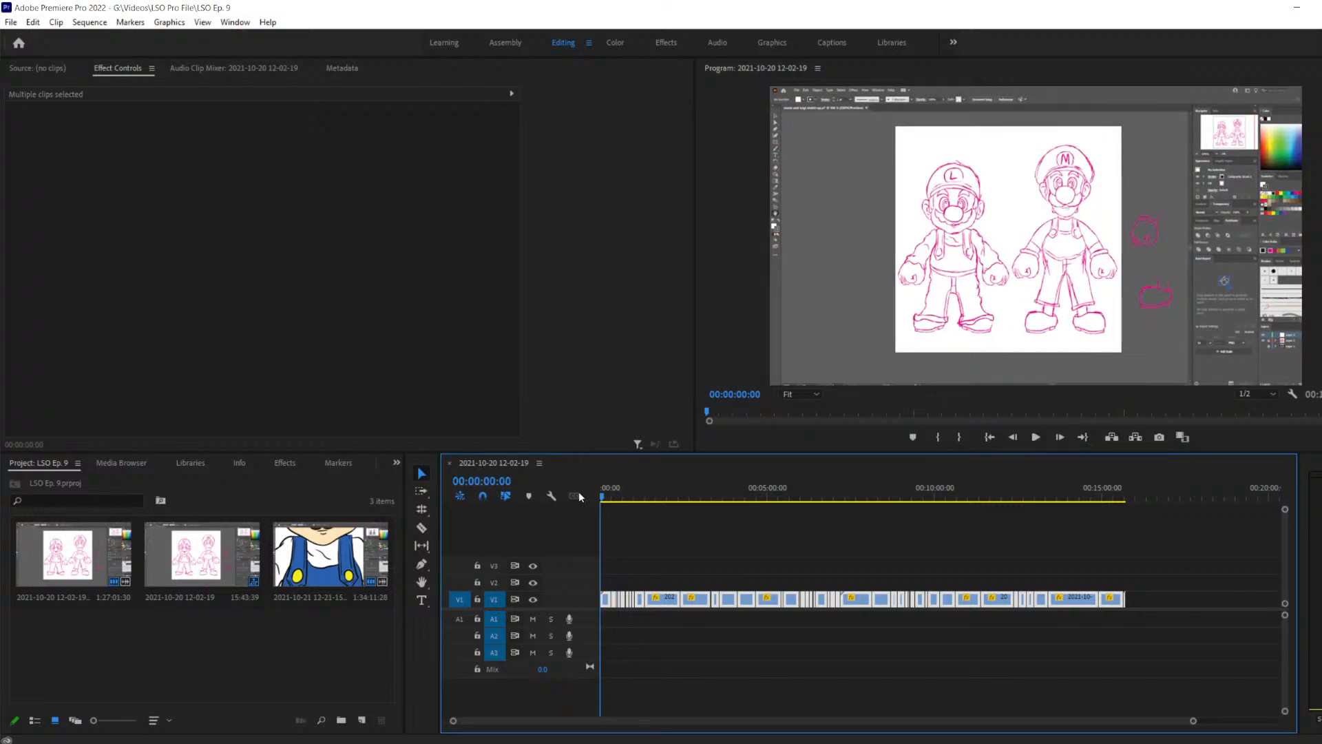
pyautogui.moveTo(1151, 638); pyautogui.dragTo(596, 543)
pyautogui.click(705, 534)
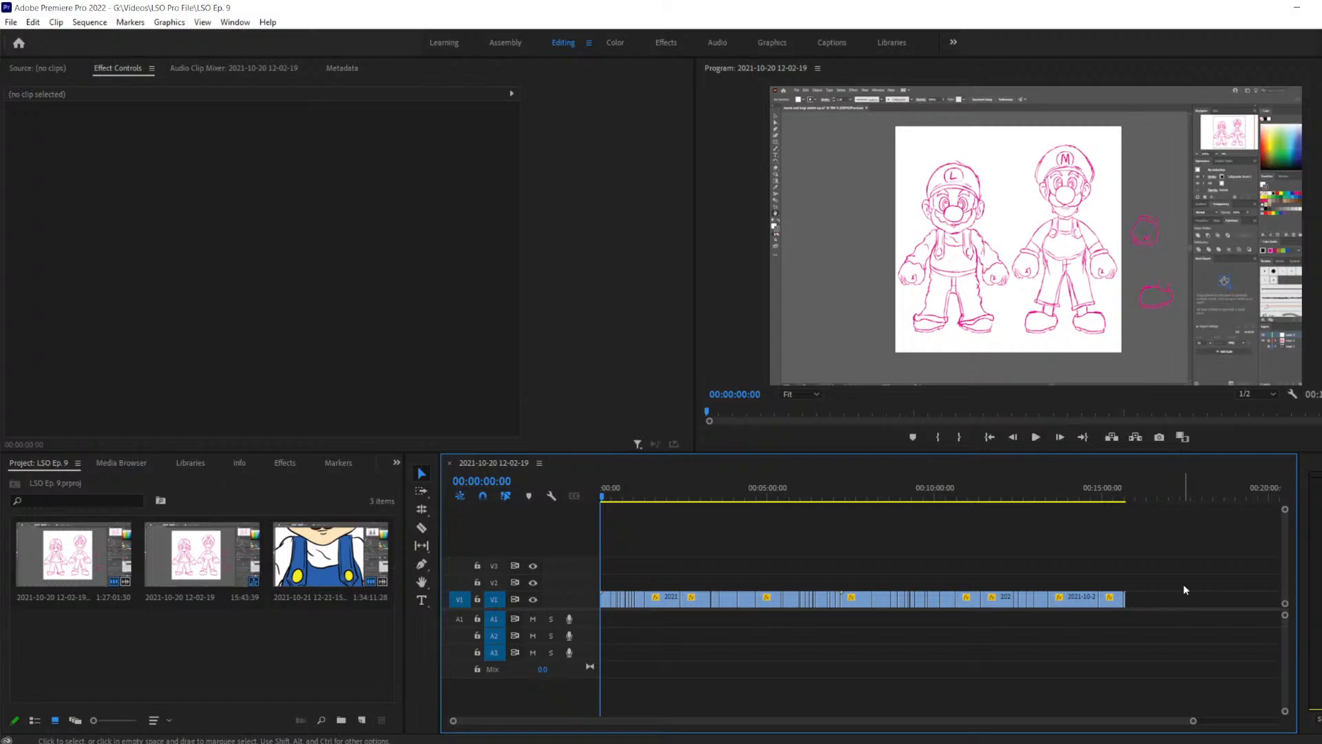
pyautogui.rightClick(1063, 597)
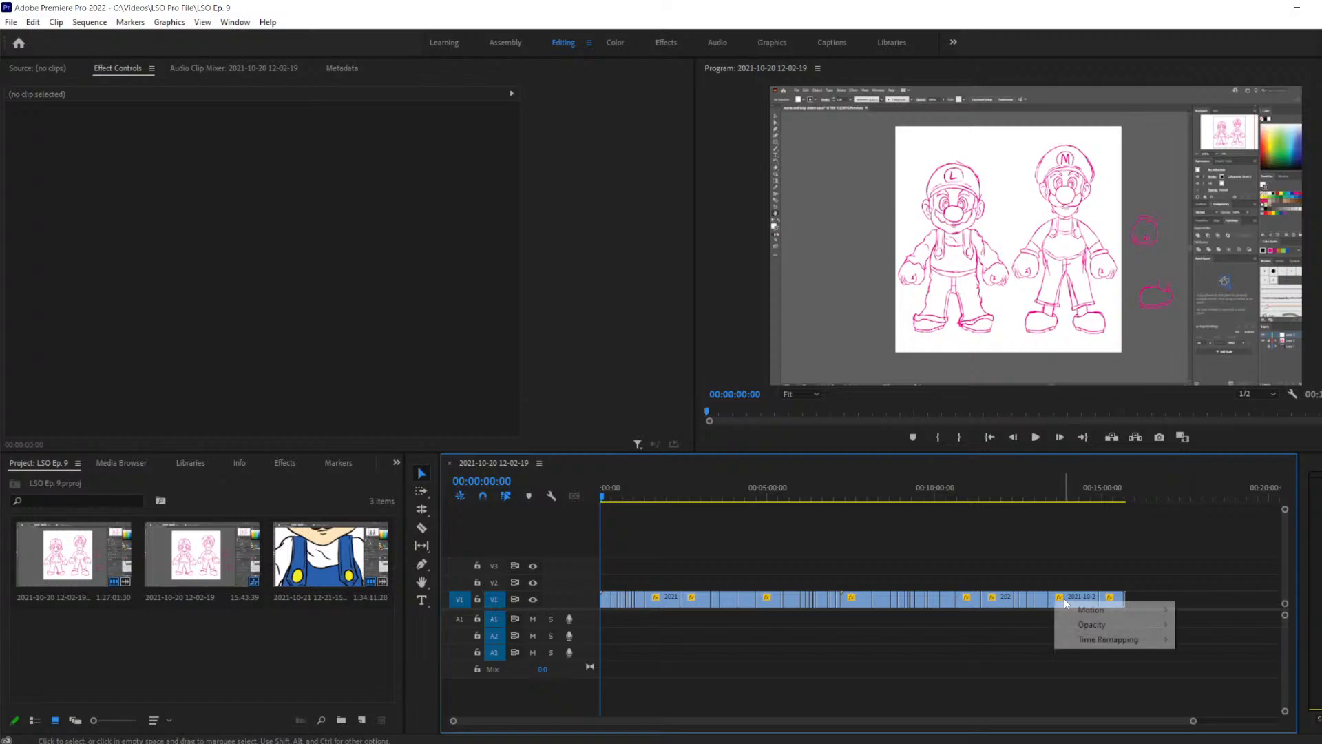
pyautogui.click(1083, 565)
pyautogui.moveTo(1129, 654); pyautogui.dragTo(619, 510)
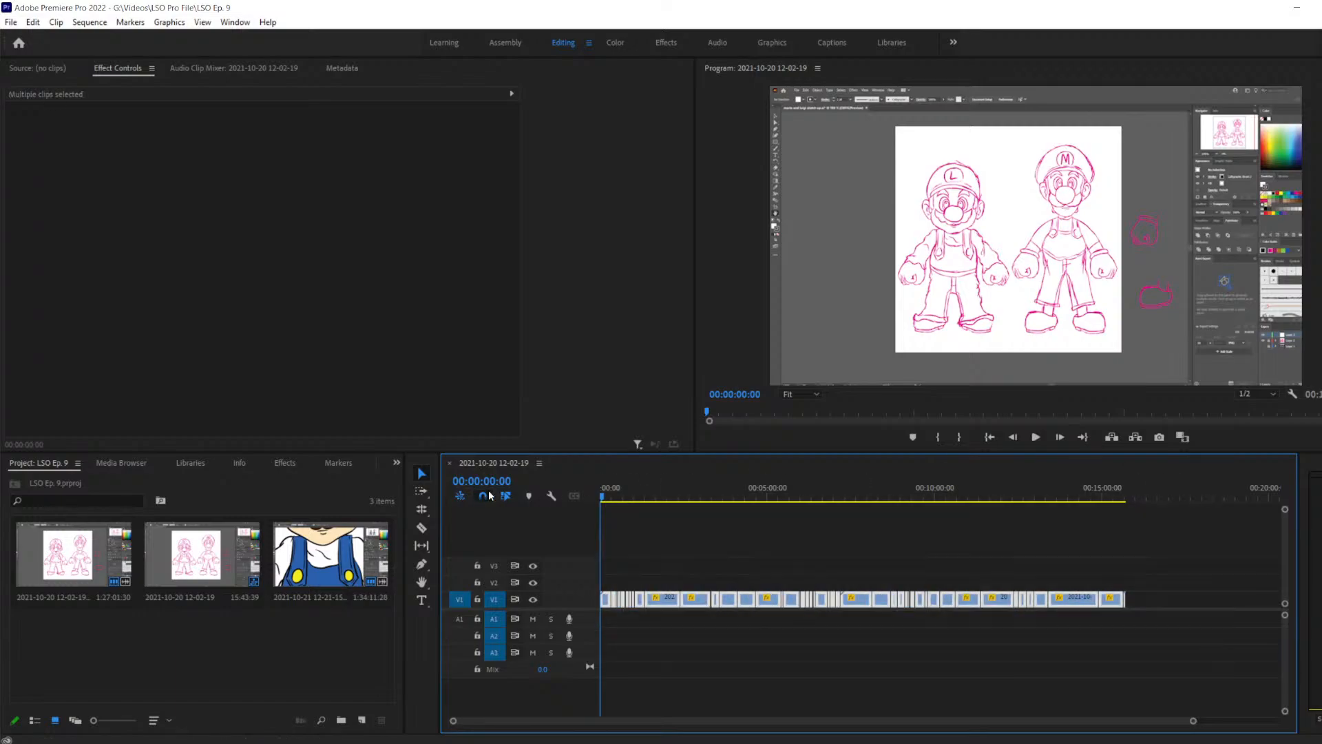
pyautogui.rightClick(674, 600)
pyautogui.click(978, 554)
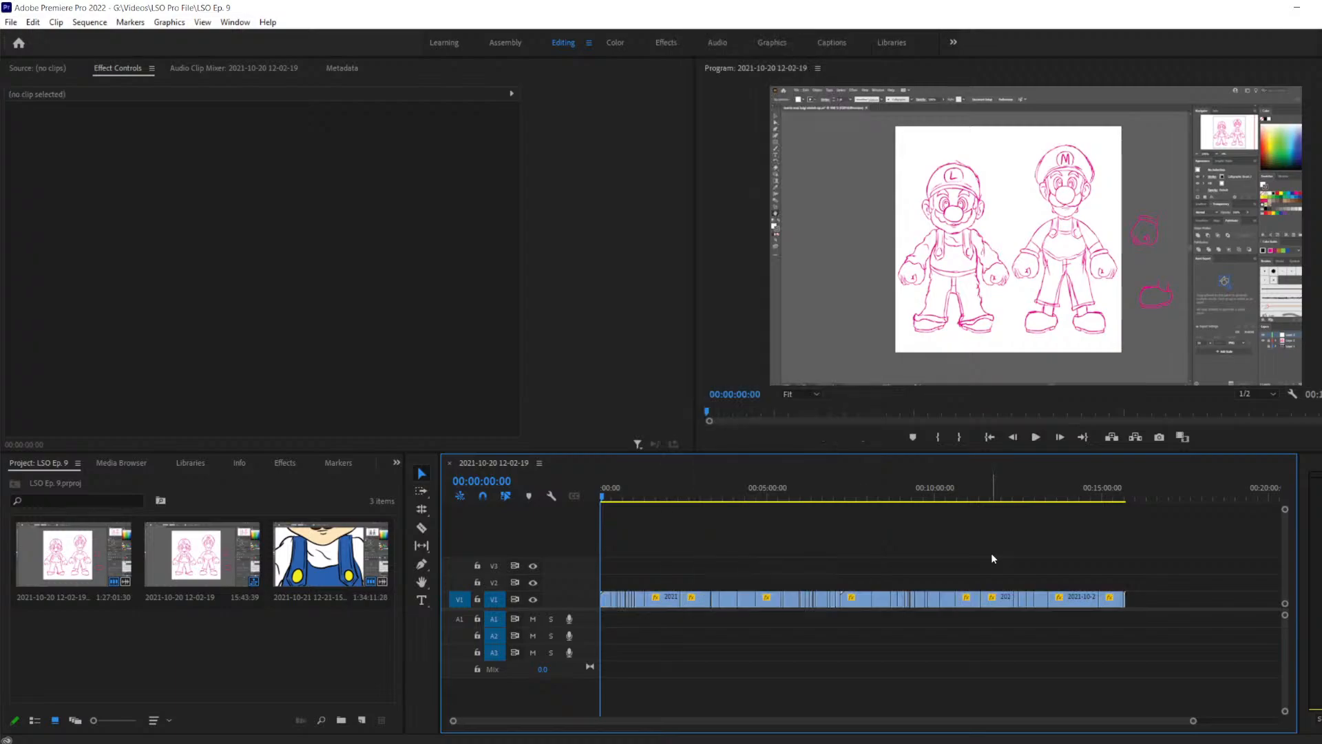
pyautogui.click(505, 497)
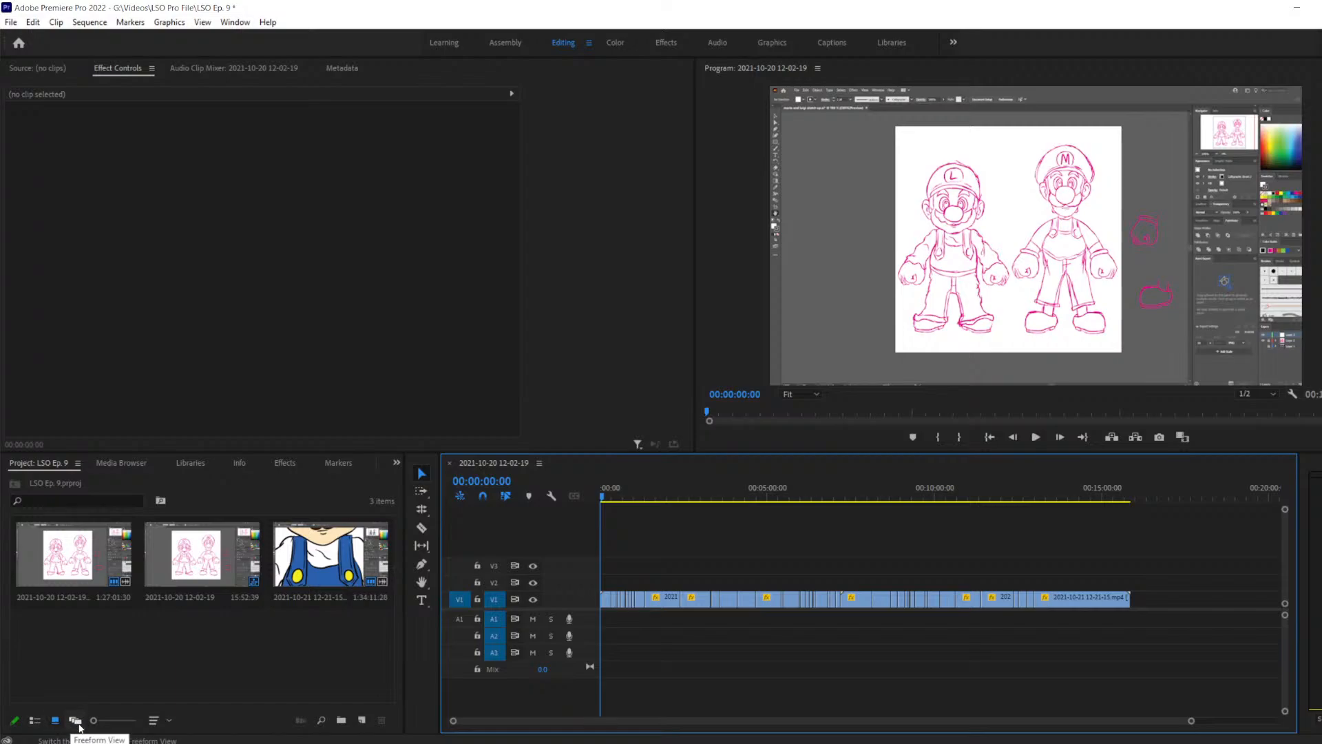
pyautogui.click(34, 720)
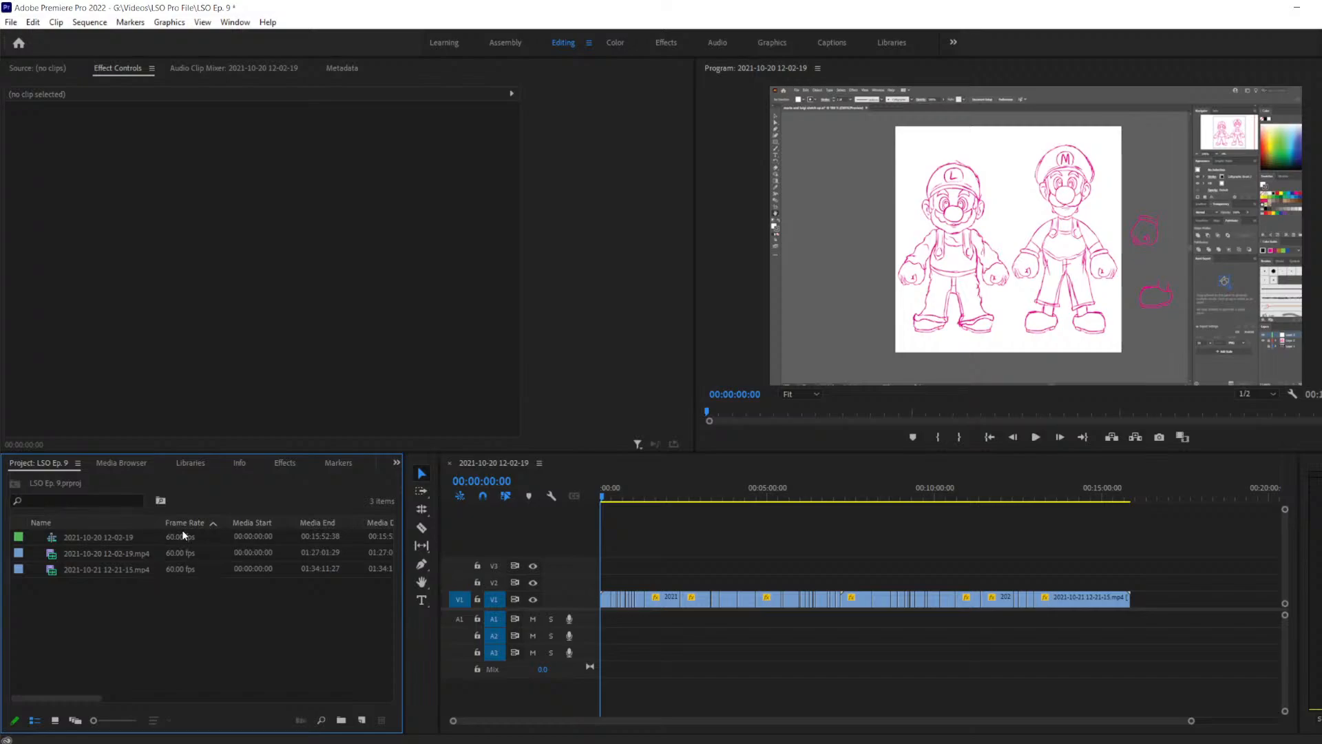
pyautogui.click(169, 545)
pyautogui.click(259, 539)
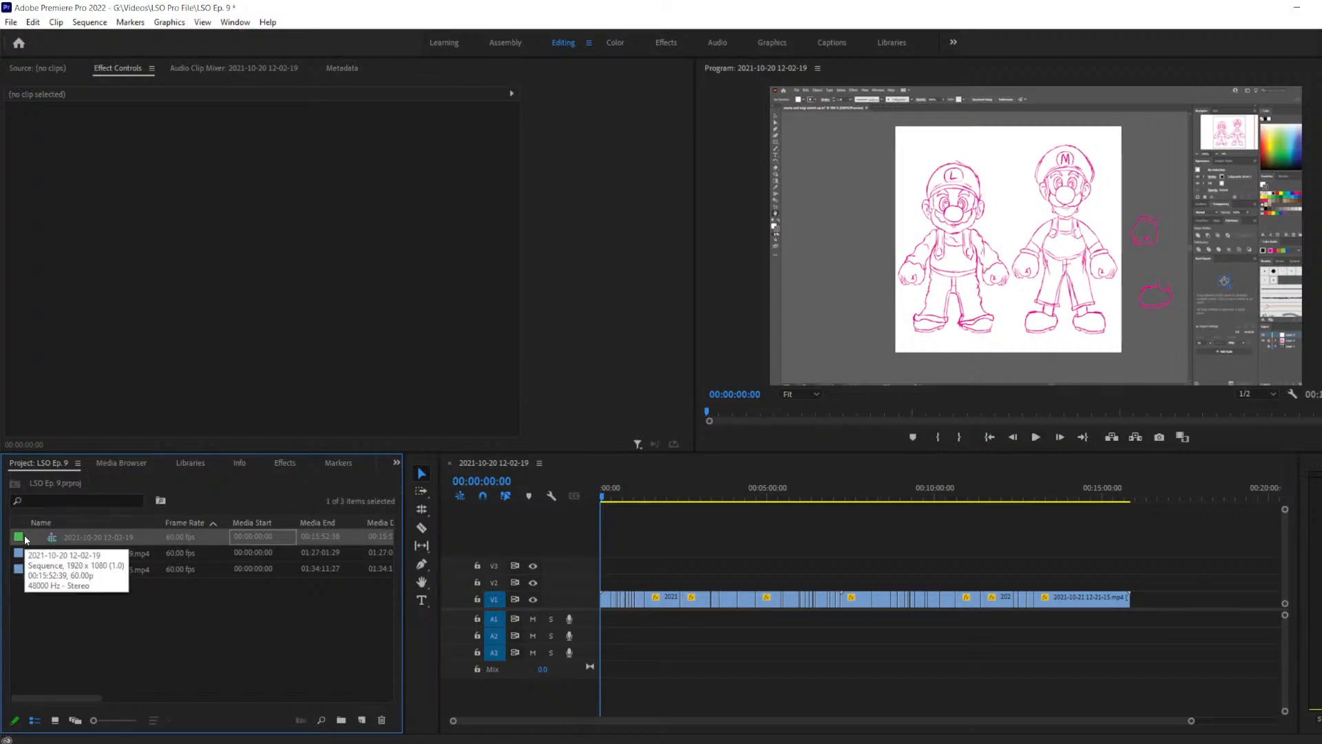
pyautogui.click(108, 537)
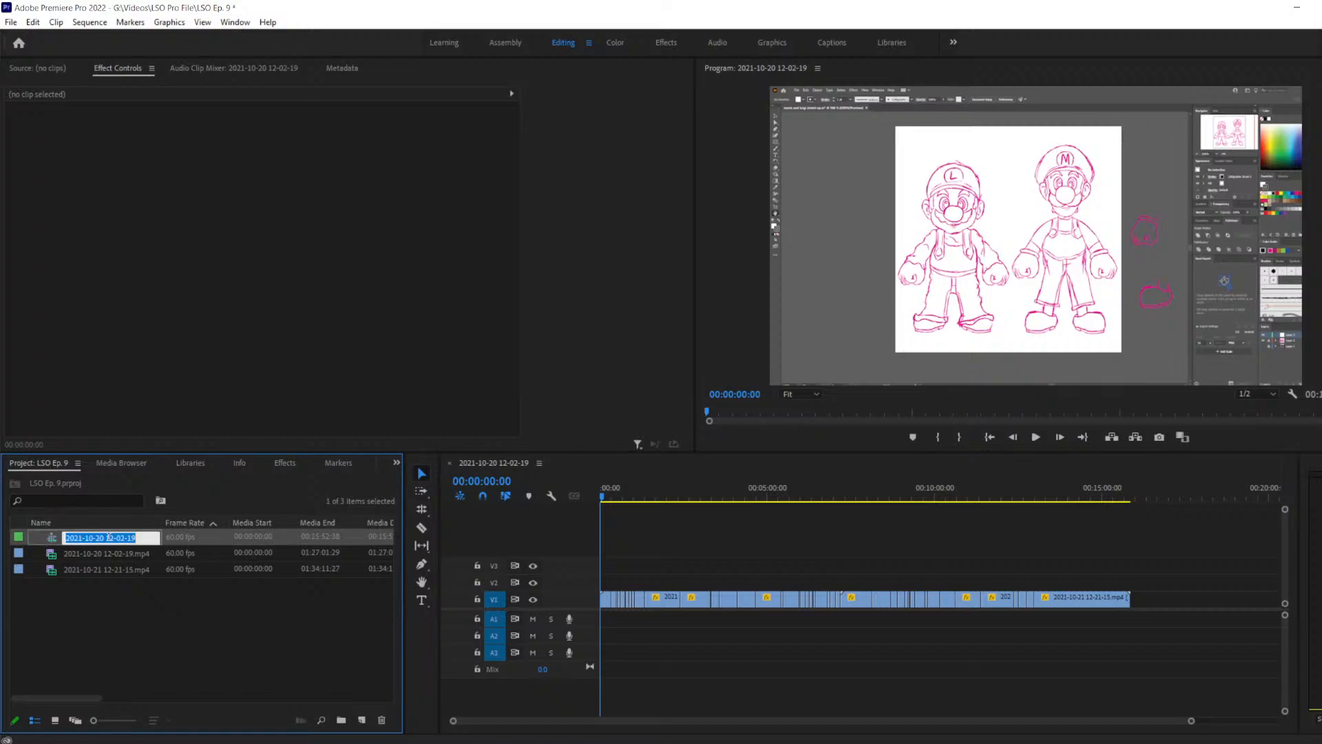
pyautogui.click(200, 536)
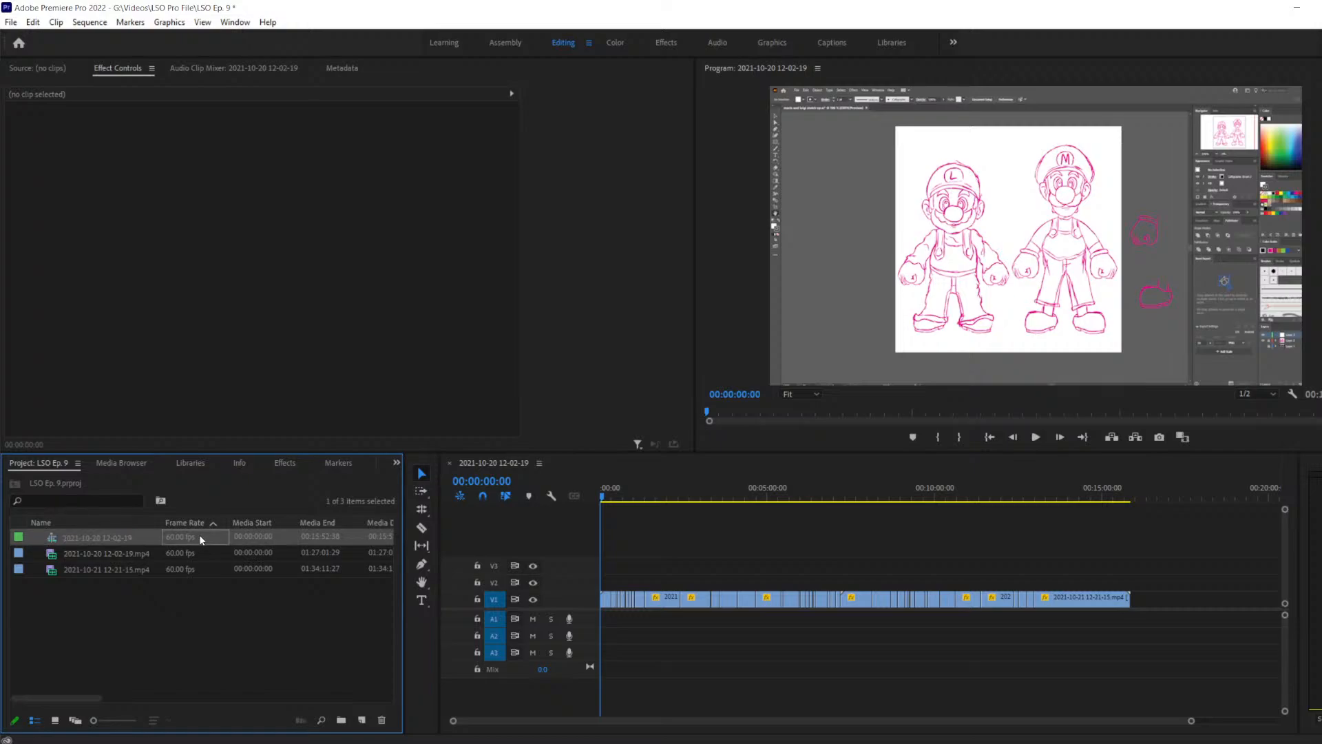
pyautogui.doubleClick(15, 535)
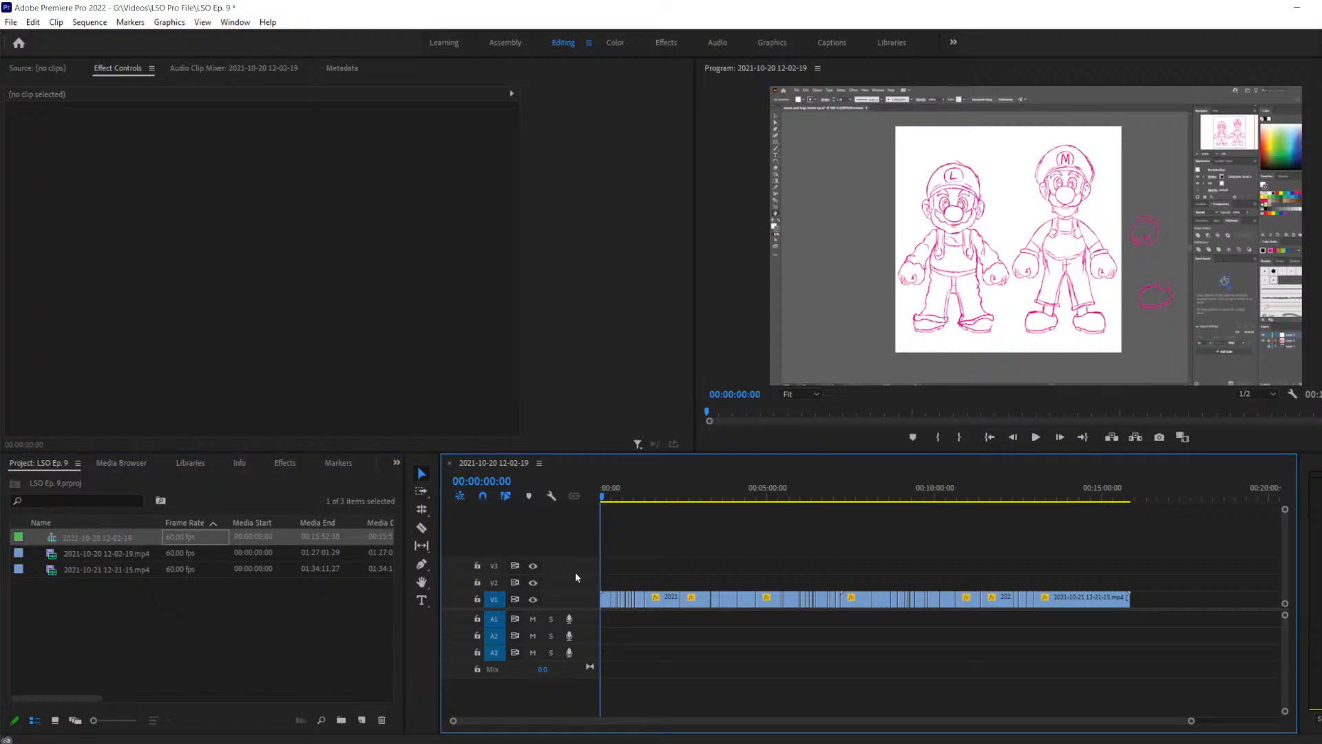
pyautogui.click(375, 535)
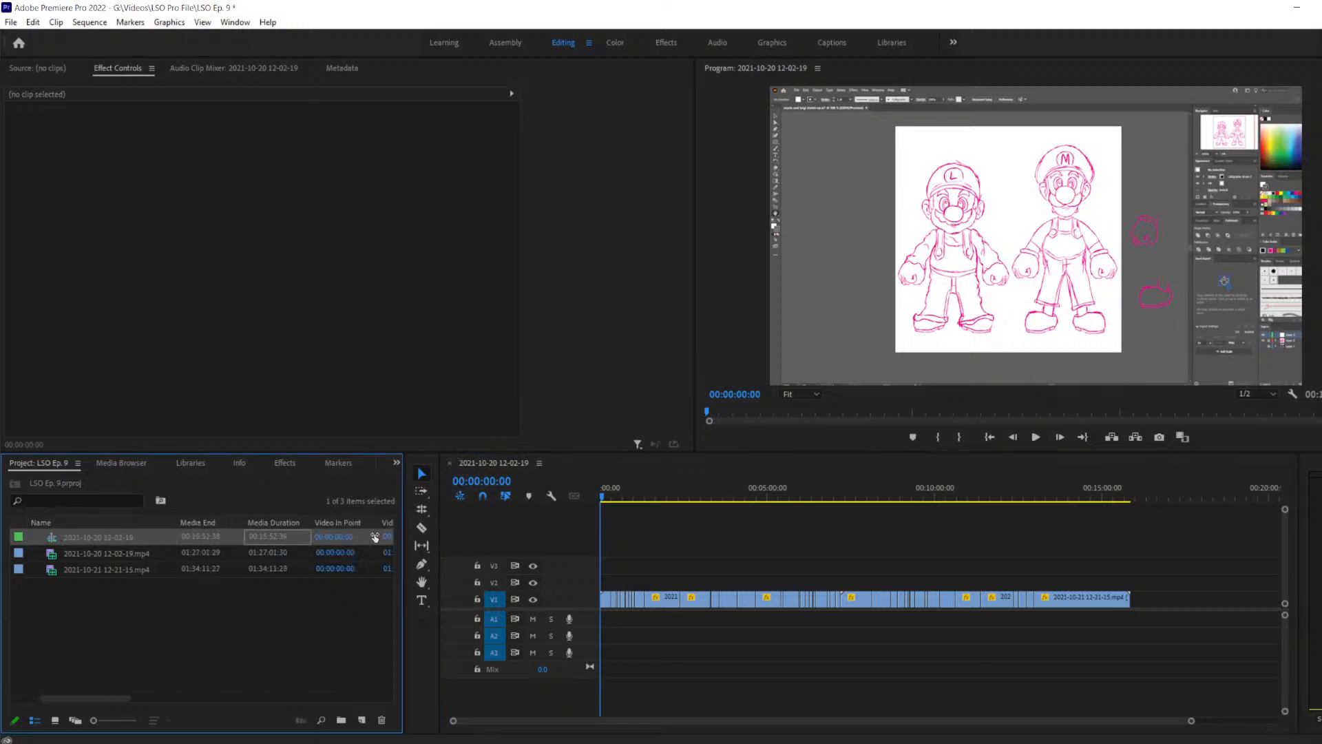
pyautogui.moveTo(94, 697); pyautogui.dragTo(32, 695)
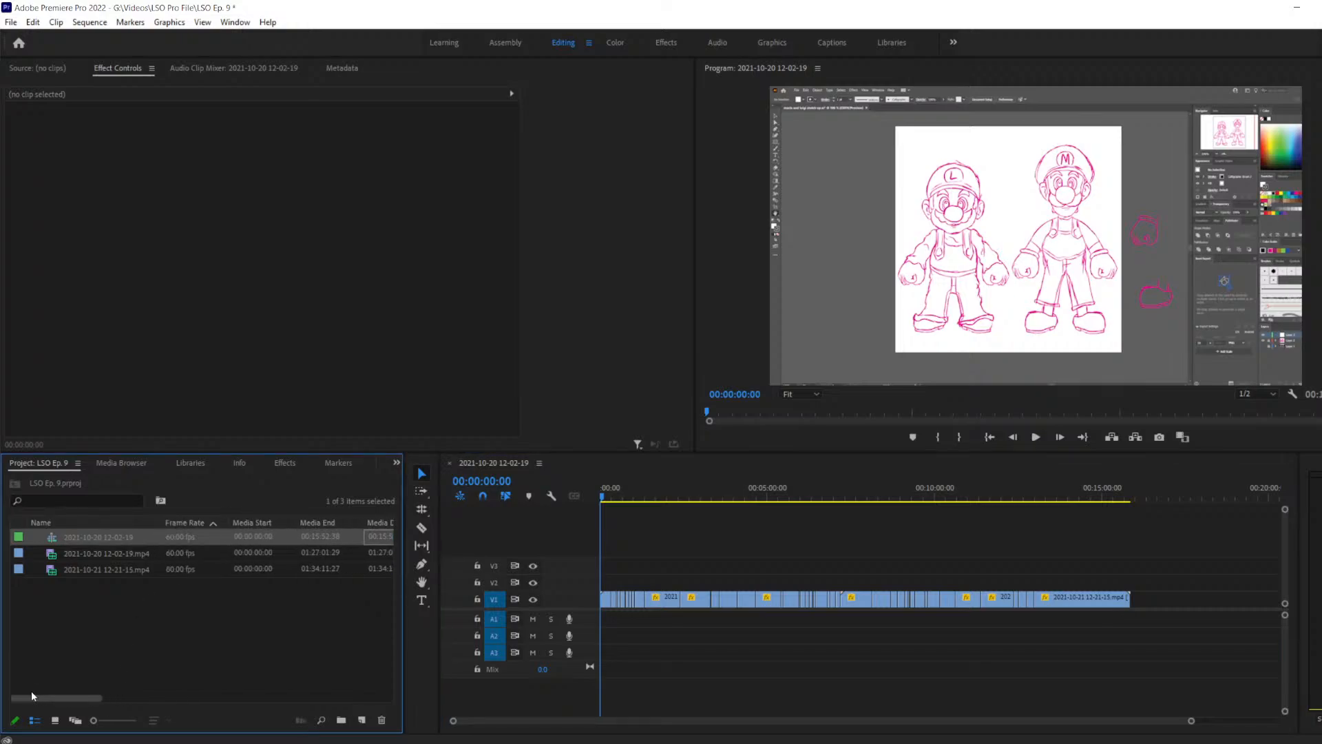
pyautogui.click(640, 551)
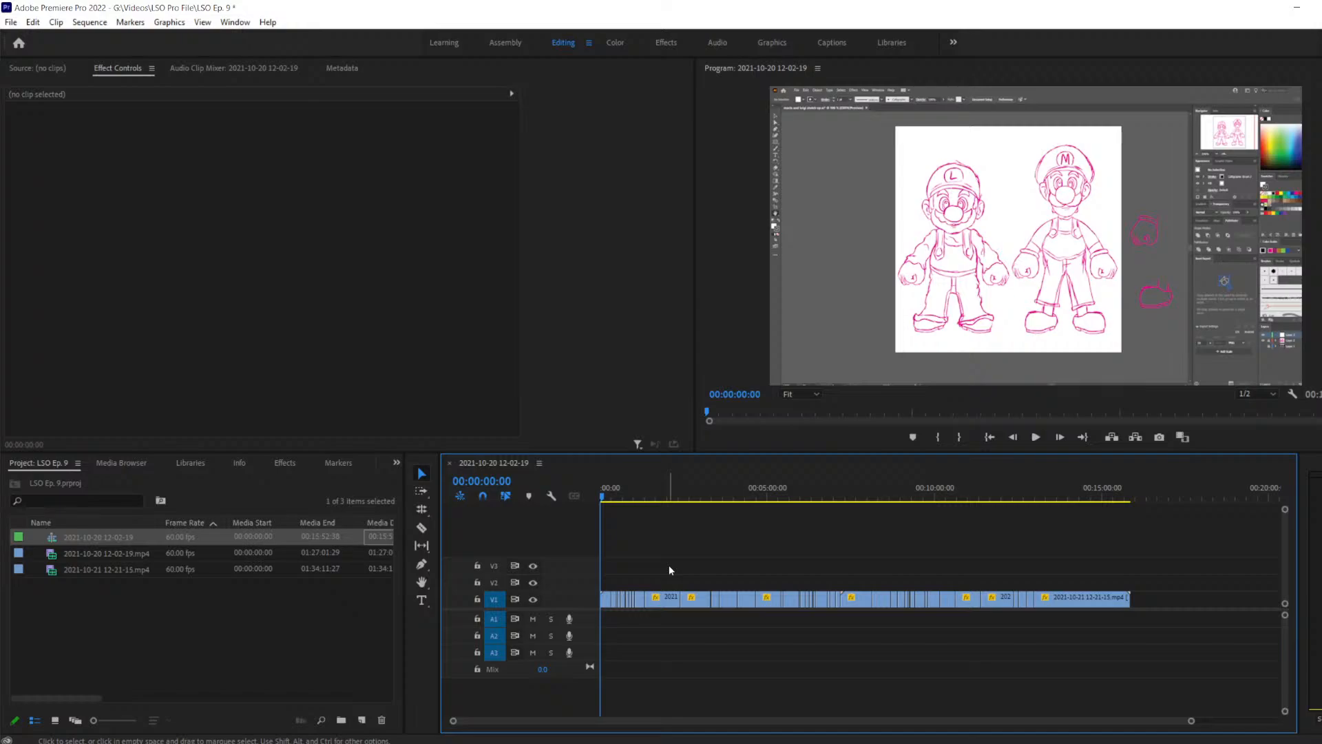
pyautogui.moveTo(1139, 659); pyautogui.dragTo(621, 548)
pyautogui.rightClick(696, 601)
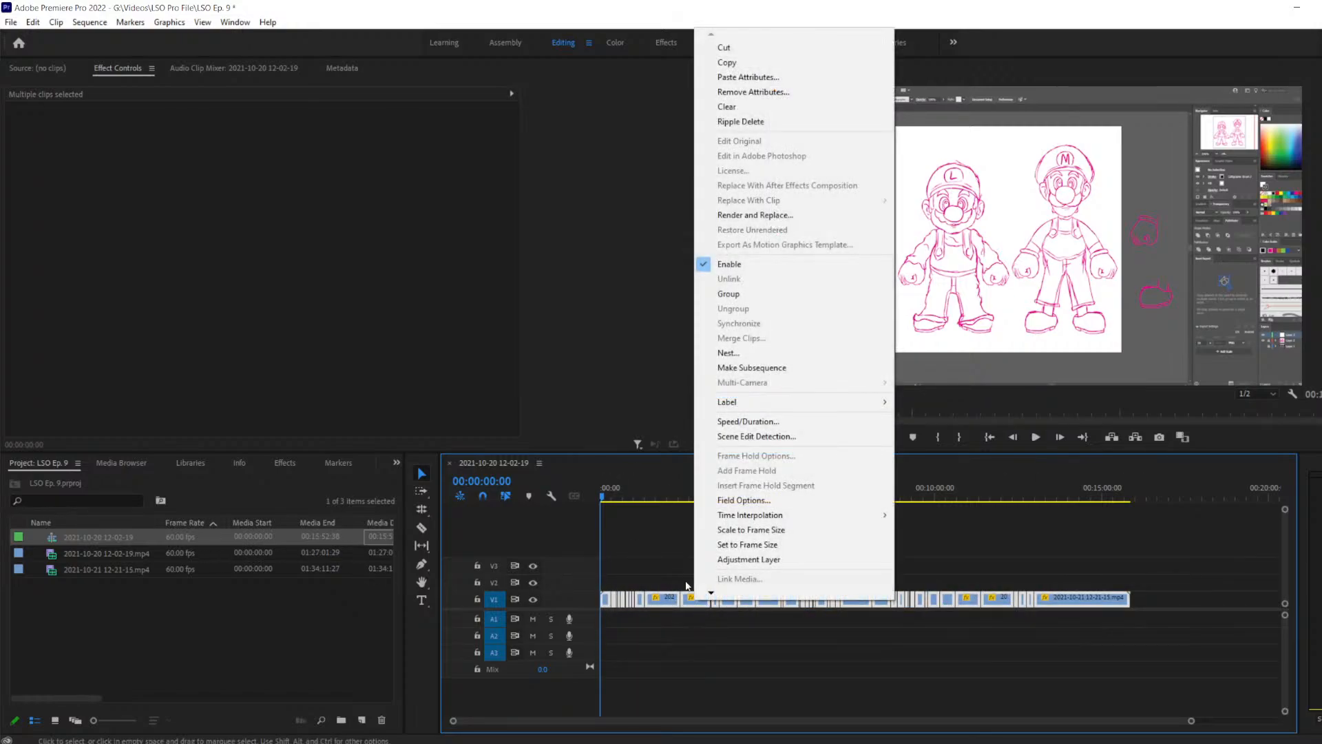
pyautogui.click(800, 356)
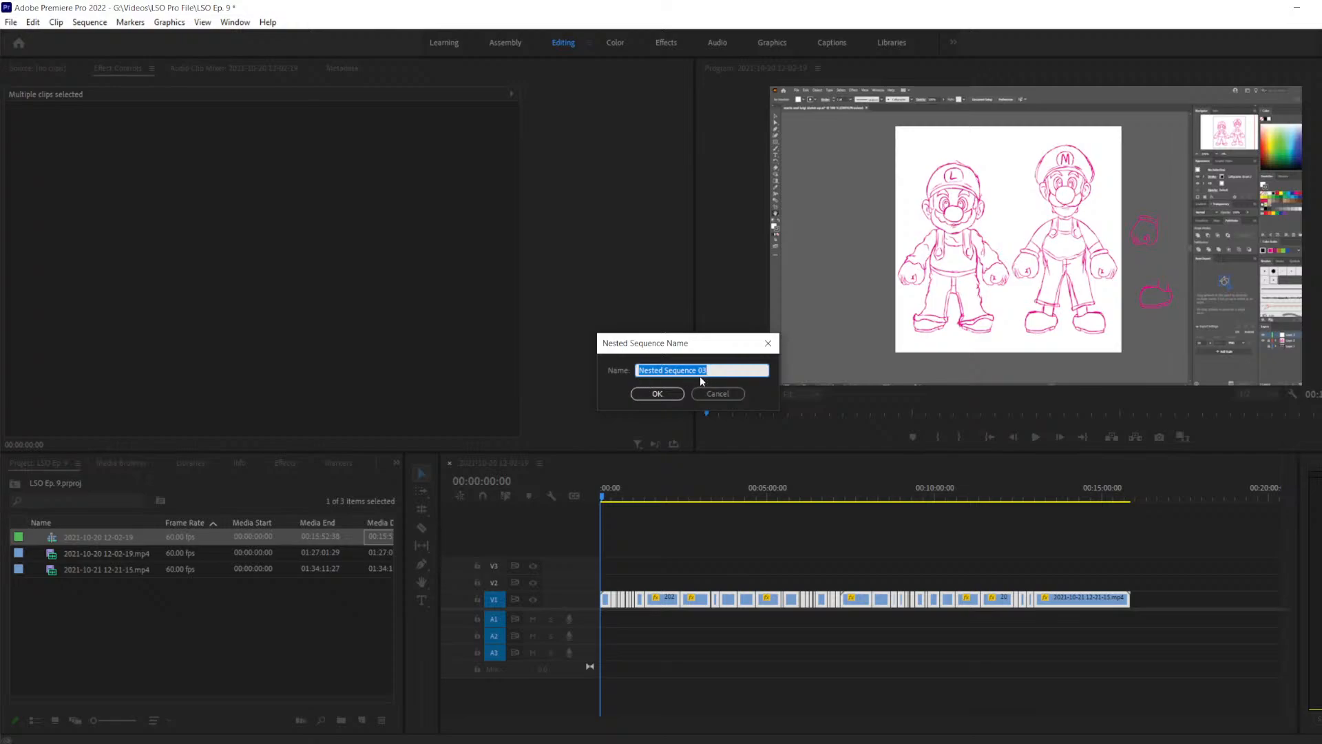
pyautogui.click(716, 395)
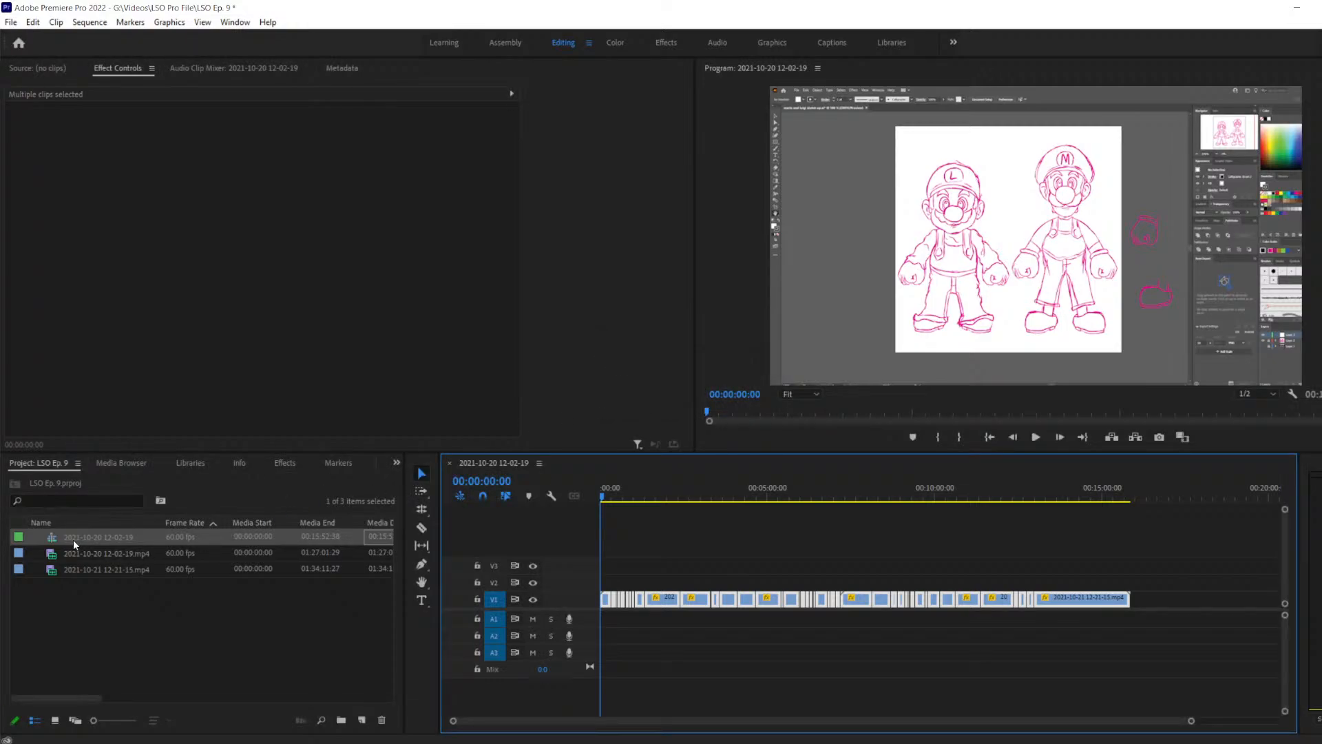
pyautogui.click(96, 632)
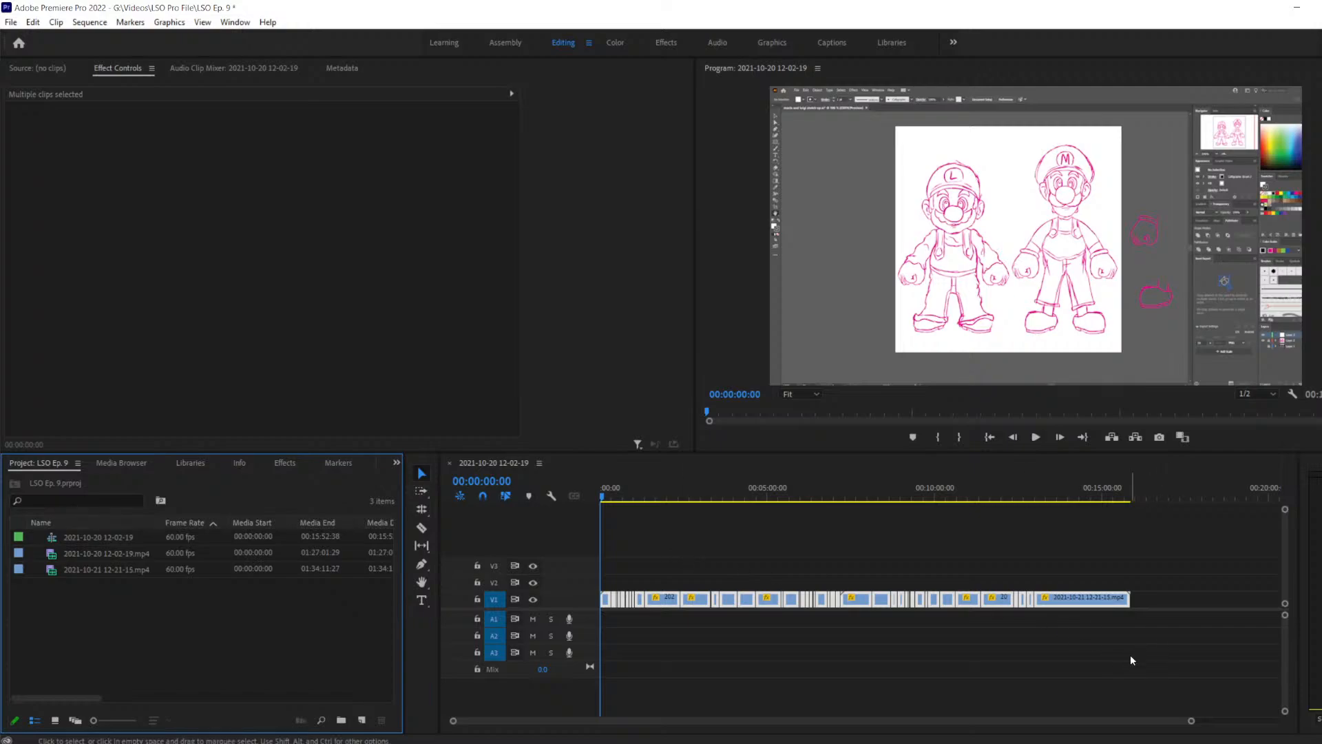
# Nest all clips on video track V1 into one sequence named 01
pyautogui.moveTo(1131, 649); pyautogui.dragTo(582, 522)
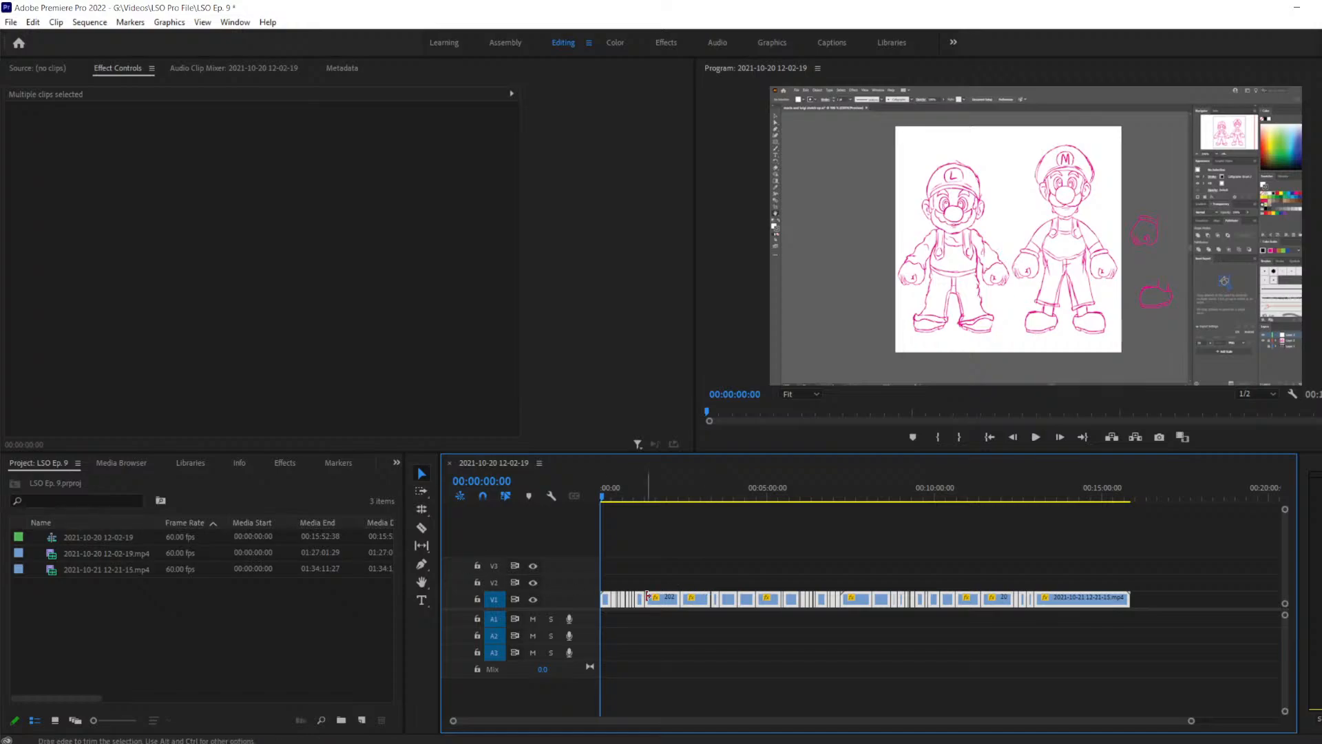
pyautogui.rightClick(667, 599)
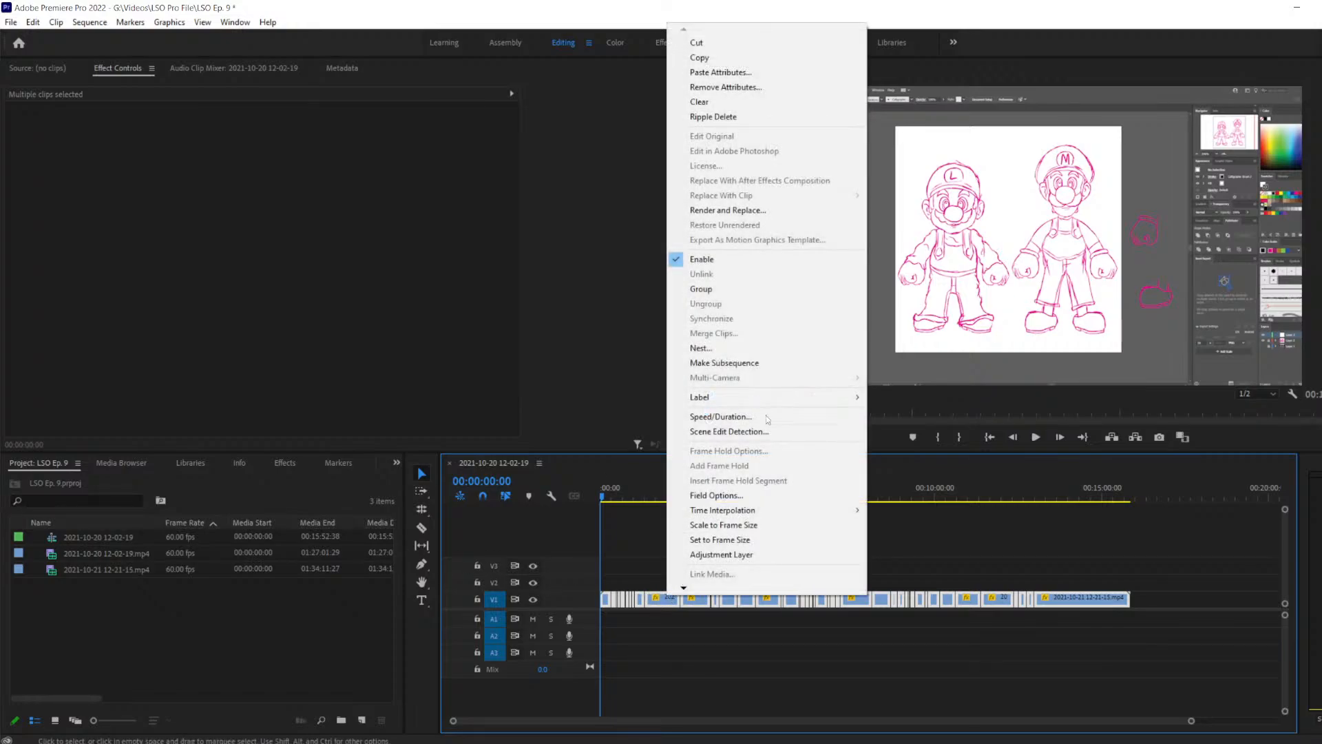
pyautogui.click(705, 350)
pyautogui.write('01')
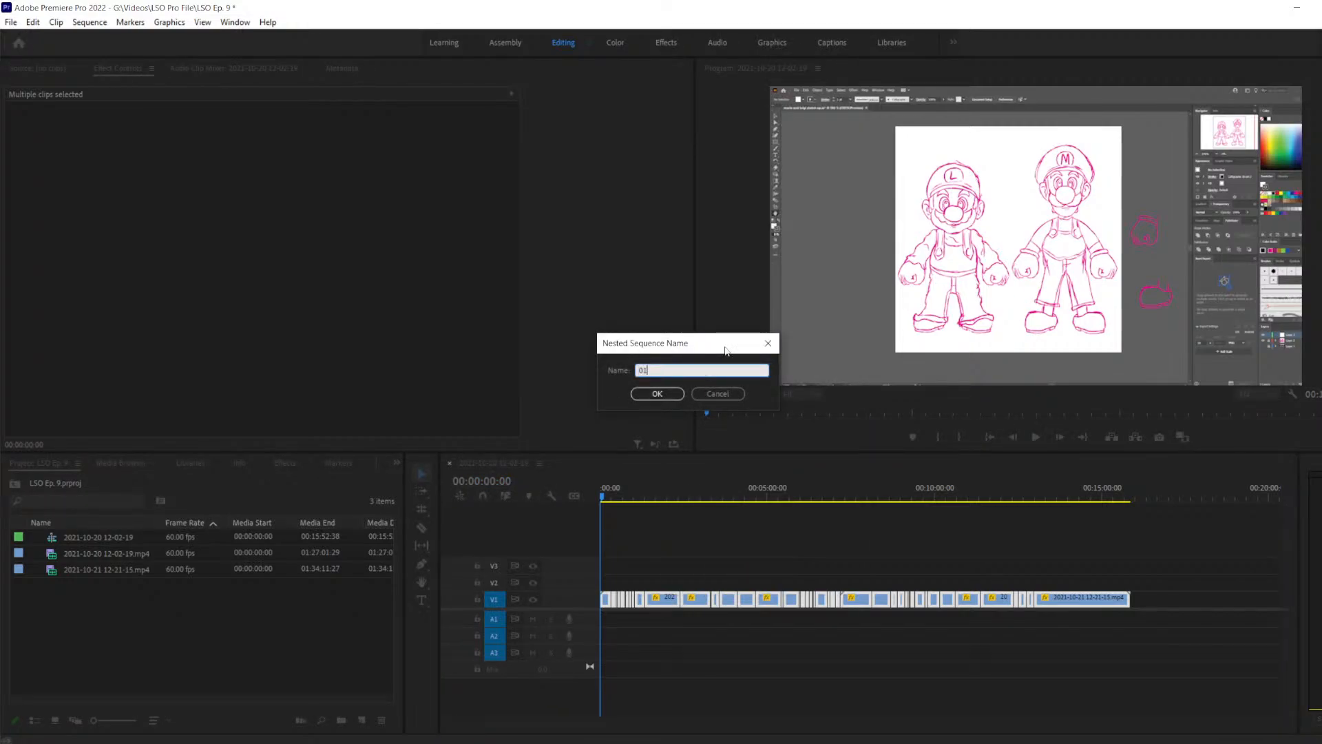
pyautogui.press('Return')
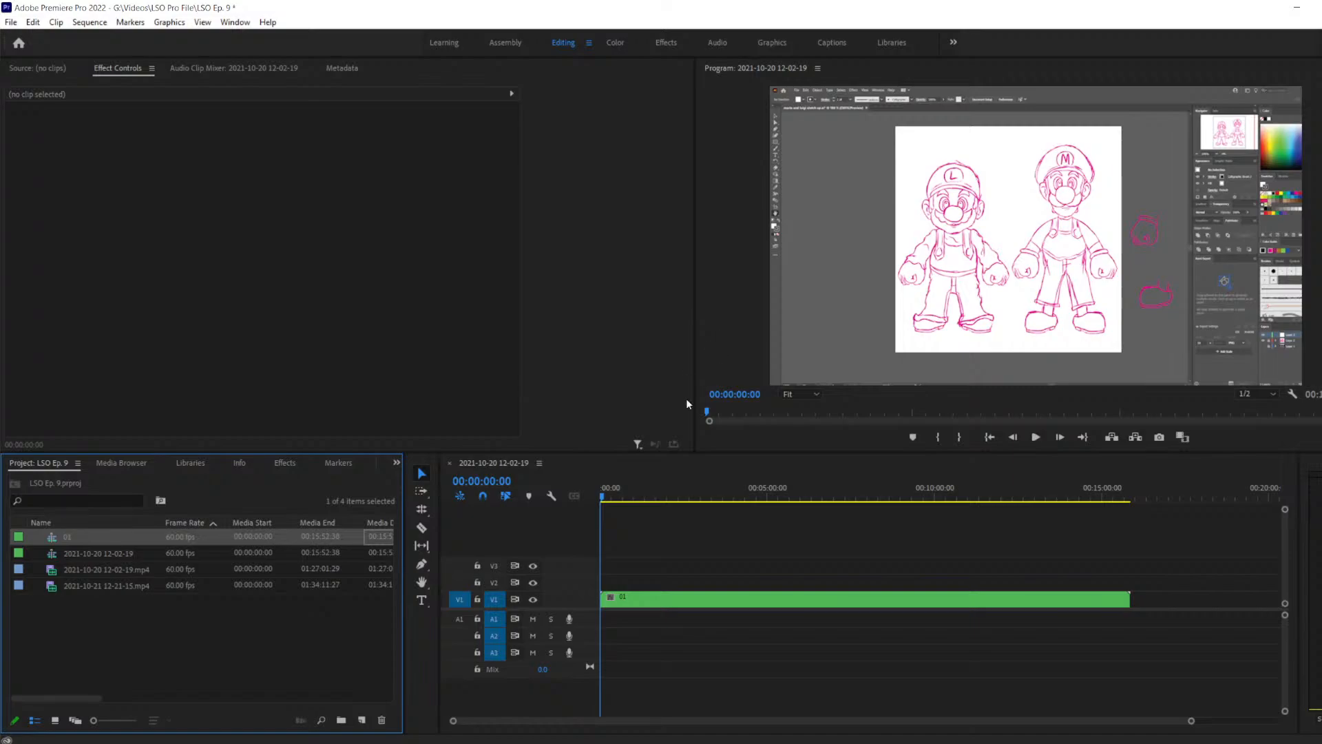
# Try setting the nested clip 01 to 20% speed, check its length on the timeline, and undo the speed change
pyautogui.rightClick(643, 596)
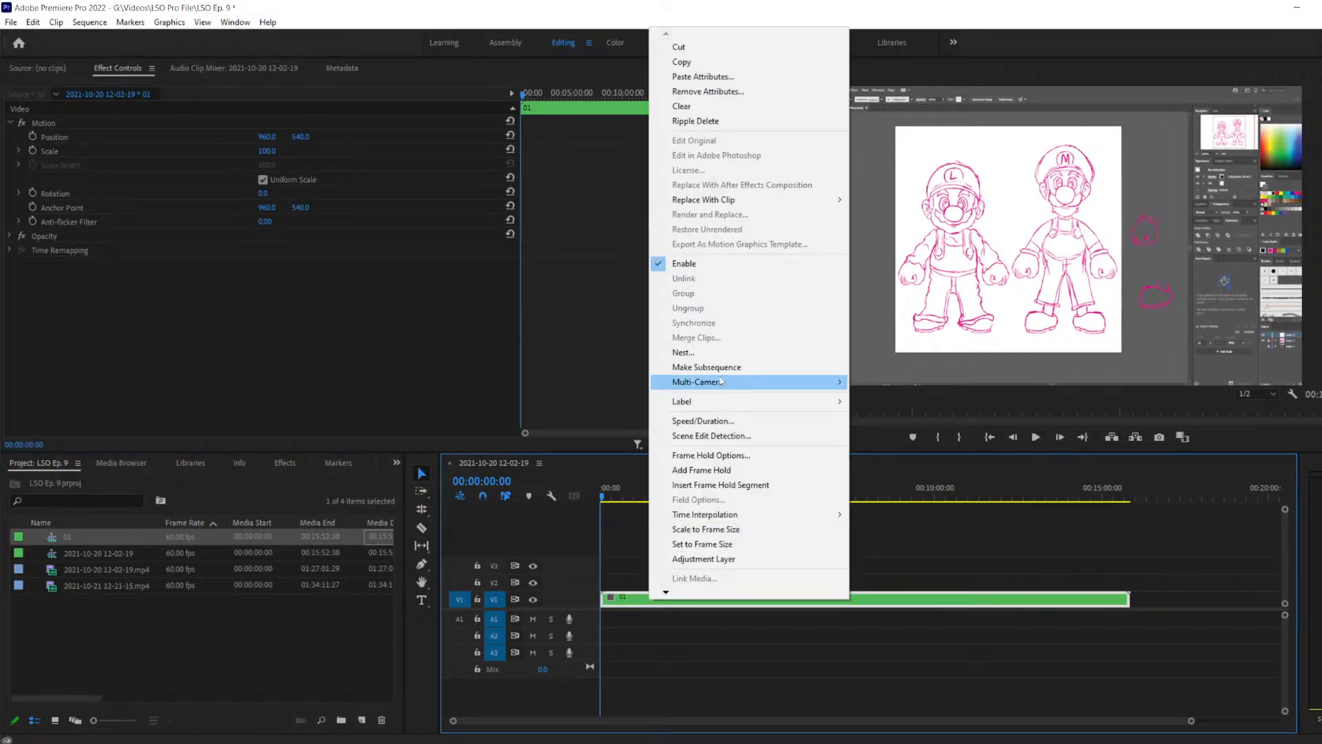
pyautogui.click(721, 421)
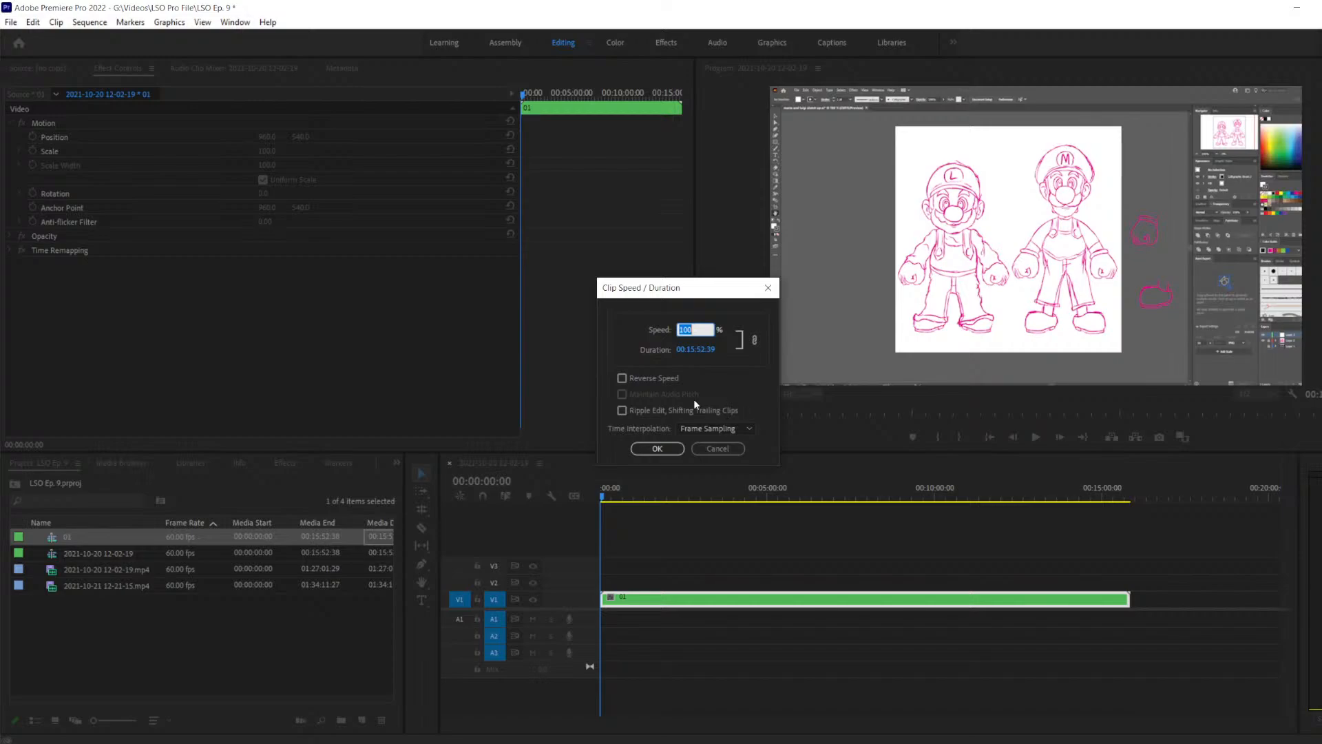
pyautogui.write('20')
pyautogui.press('Return')
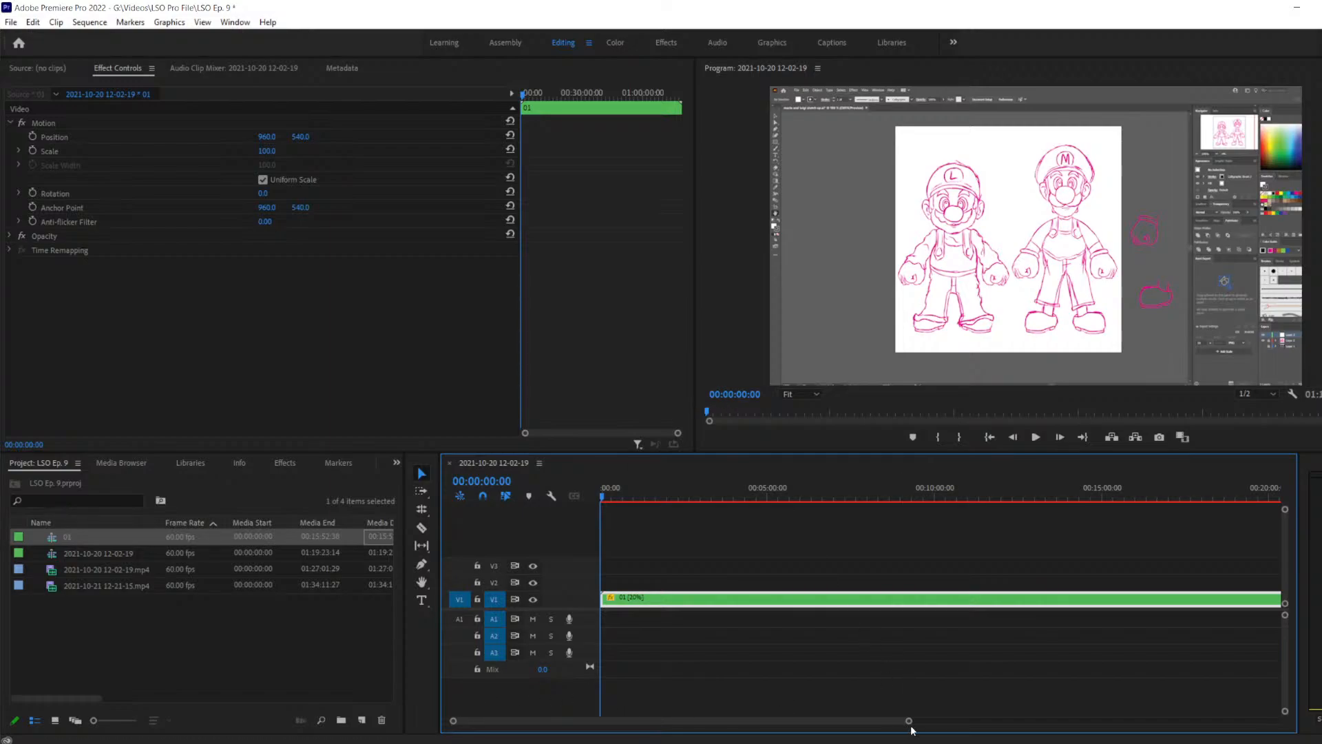
pyautogui.moveTo(907, 720); pyautogui.dragTo(1274, 721)
pyautogui.hotkey('ctrl', 'z')
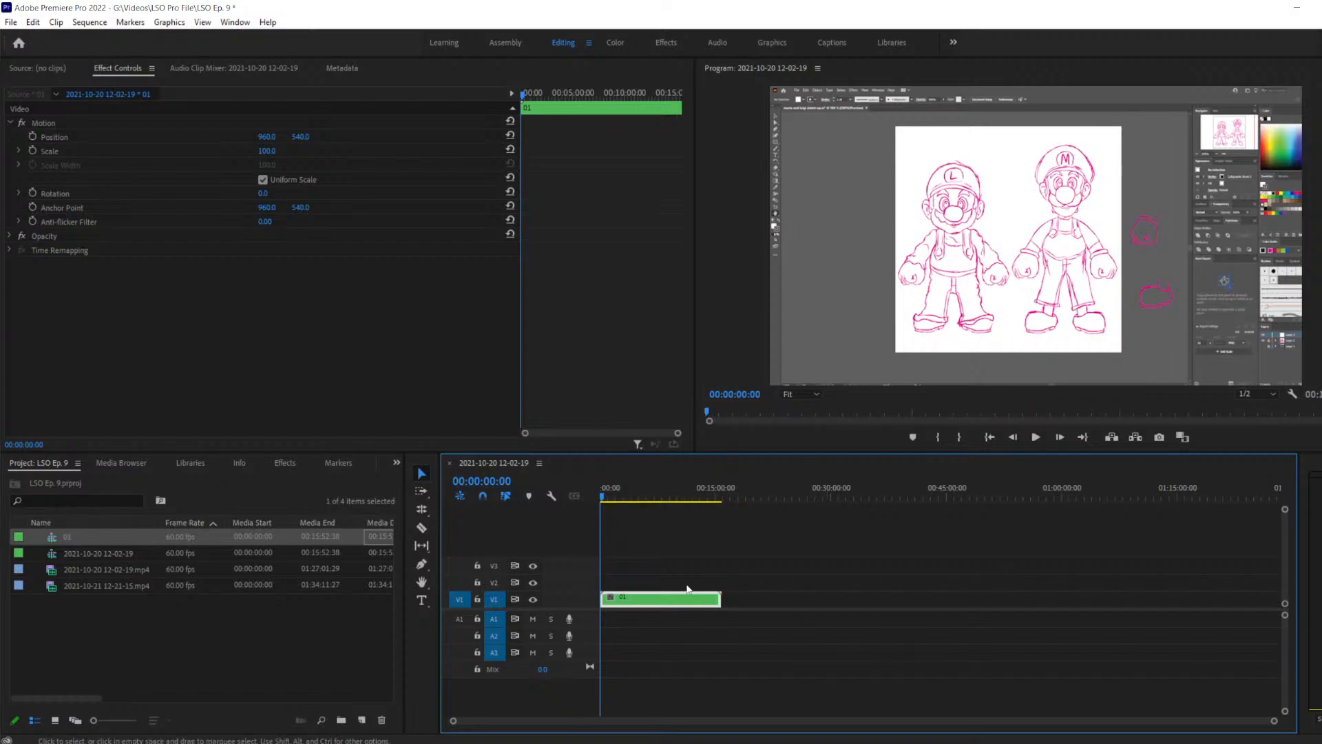
# Try speeding up the nested clip 01 to 300% and undo the change
pyautogui.rightClick(702, 600)
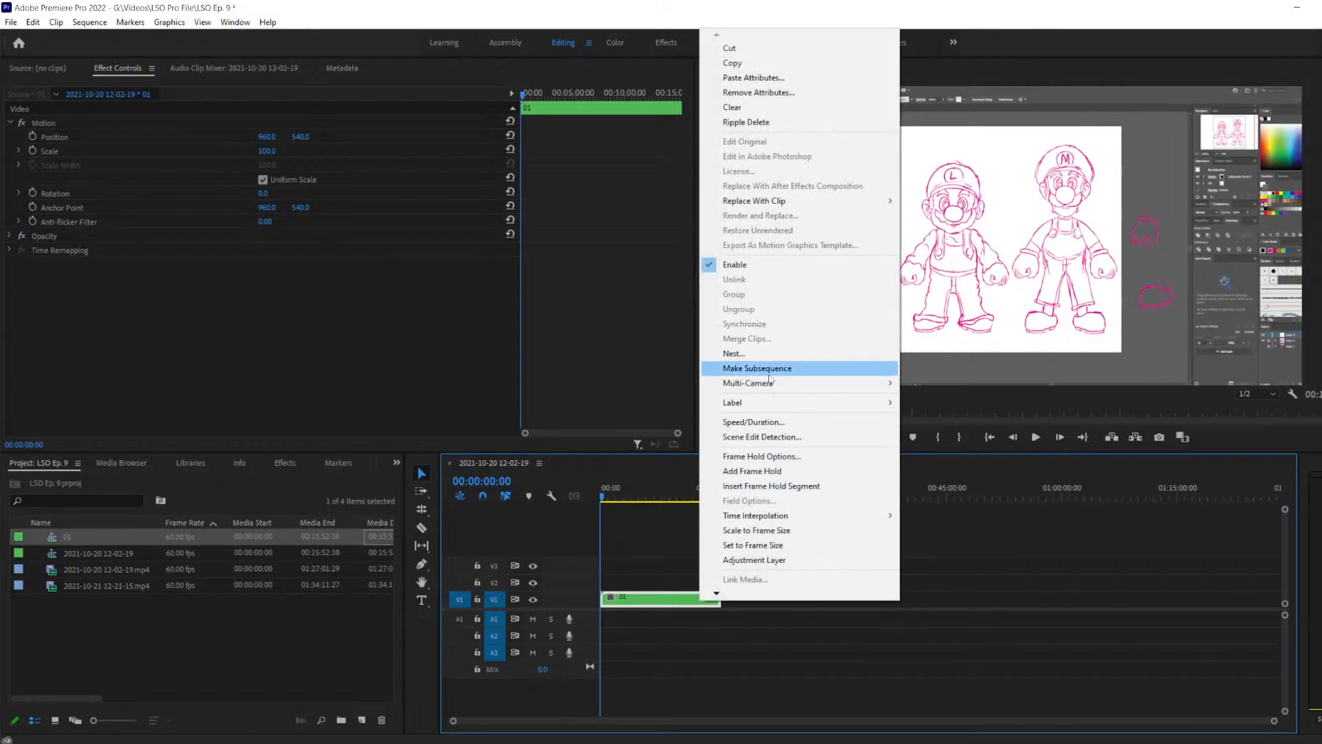
pyautogui.click(757, 421)
pyautogui.write('50300')
pyautogui.press('Return')
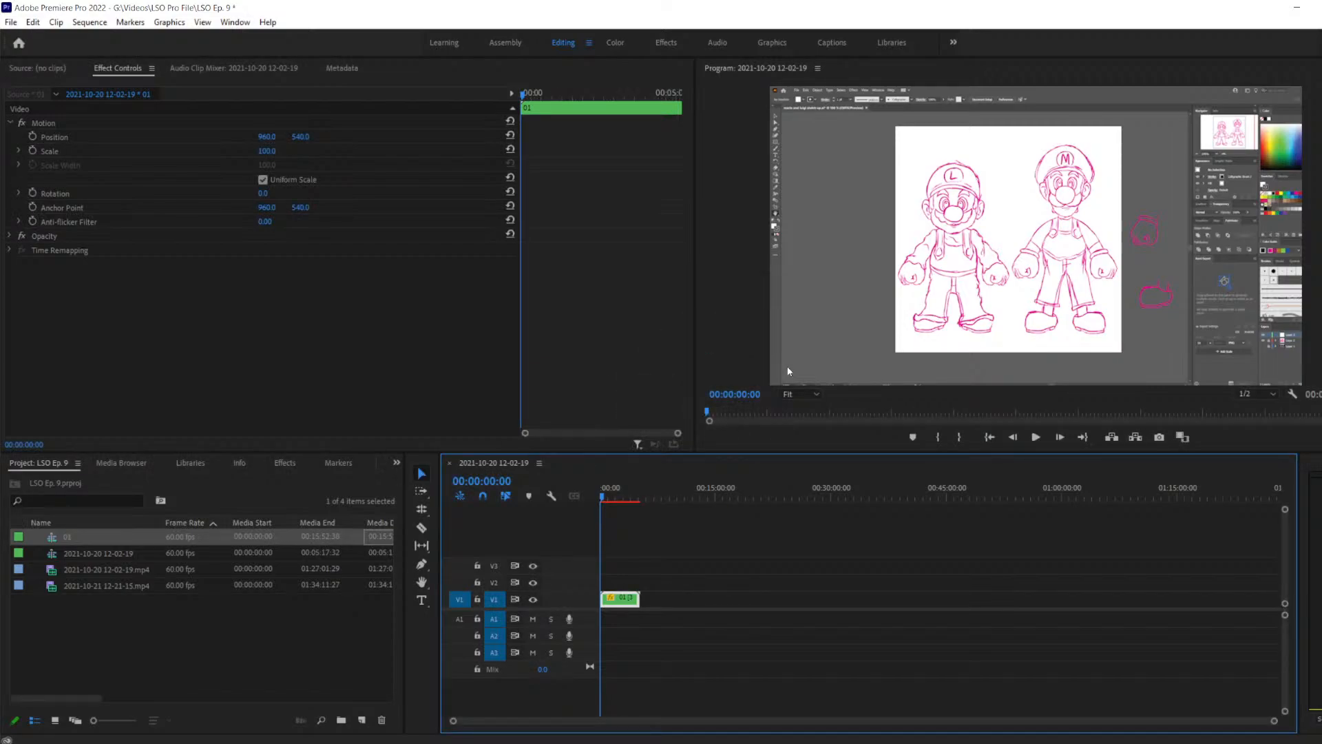
pyautogui.hotkey('ctrl', 'z')
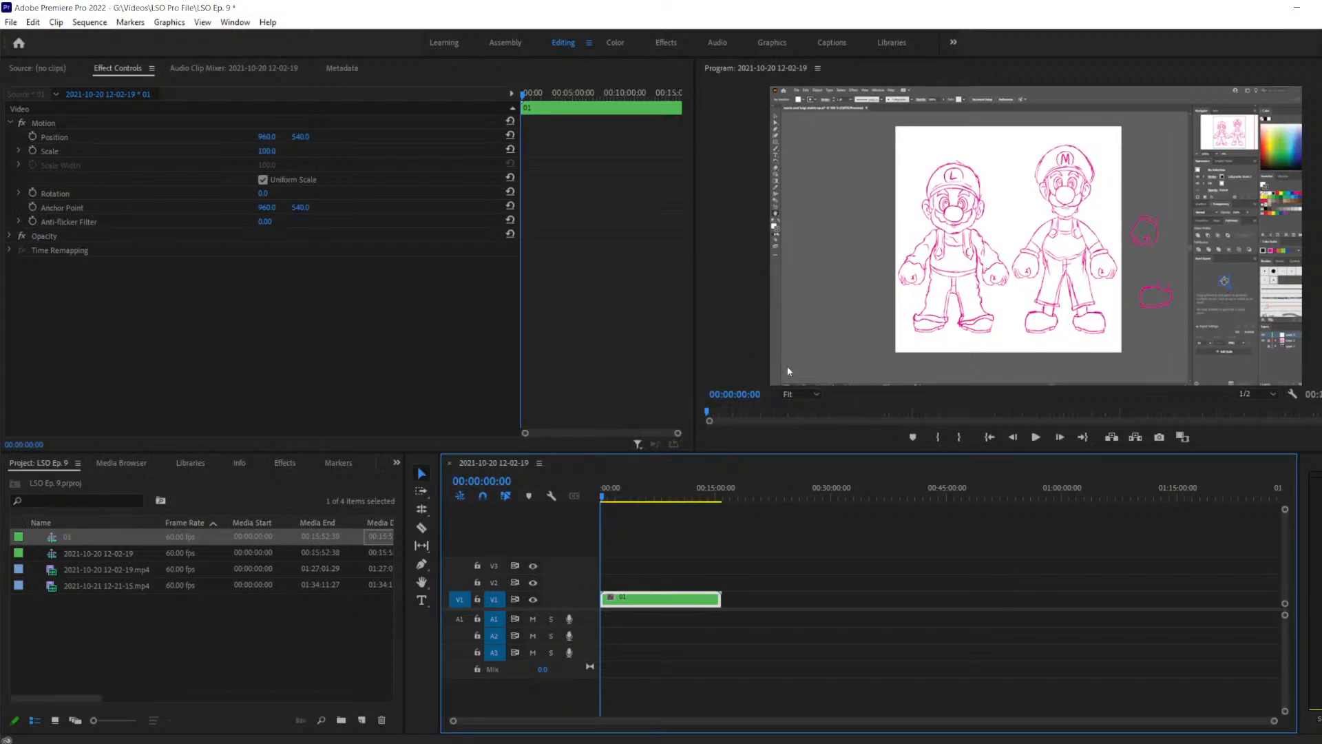
# Try setting the nested clip 01 to 150.1% speed and undo the change
pyautogui.rightClick(645, 599)
pyautogui.click(721, 420)
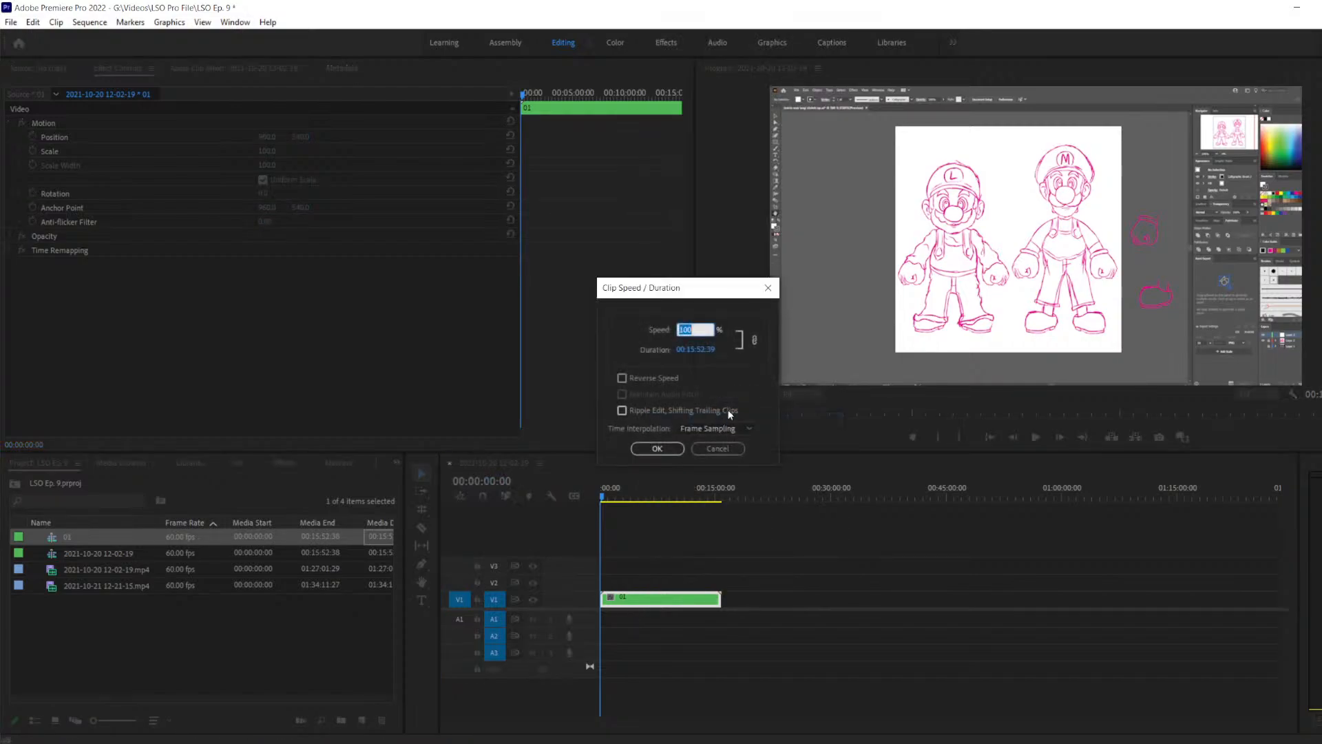
pyautogui.write('501.1')
pyautogui.hotkey('ctrl', 'a')
pyautogui.click(687, 329)
pyautogui.press('BackSpace')
pyautogui.press('BackSpace')
pyautogui.write('50')
pyautogui.press('Return')
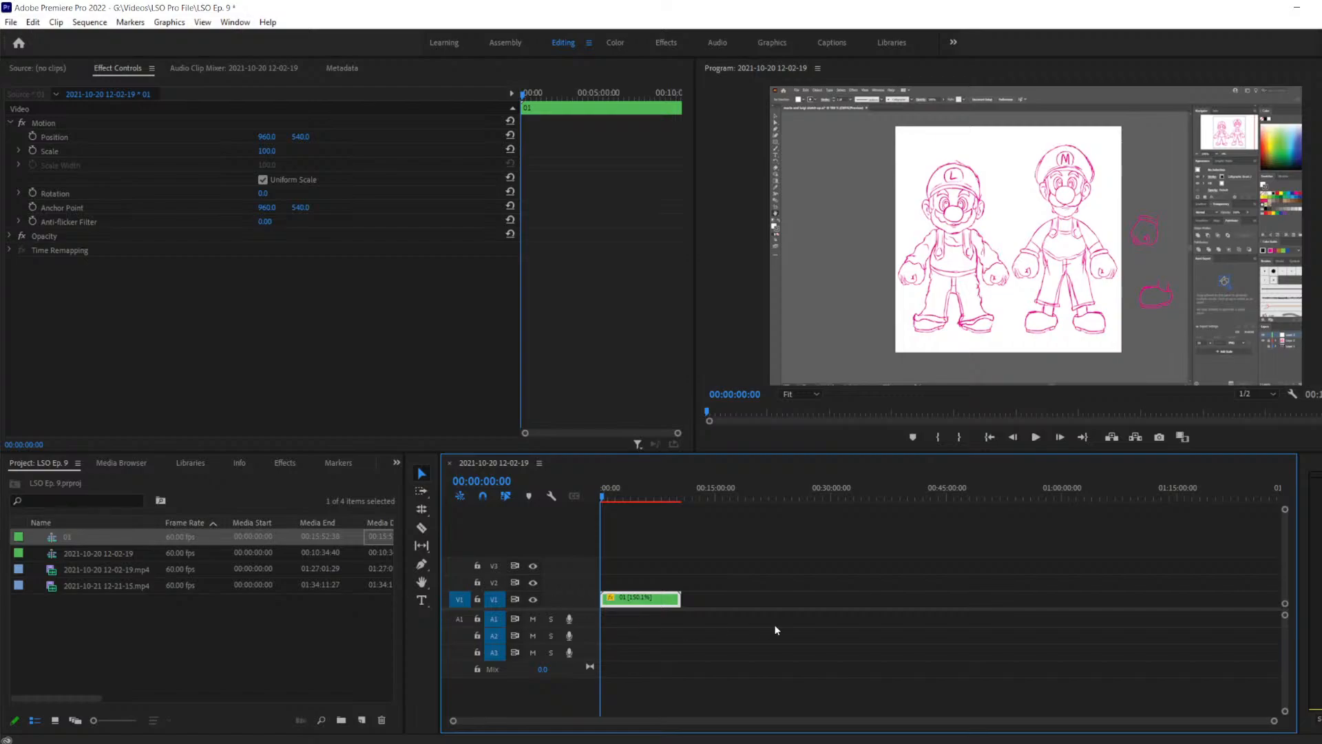
pyautogui.hotkey('ctrl', 'z')
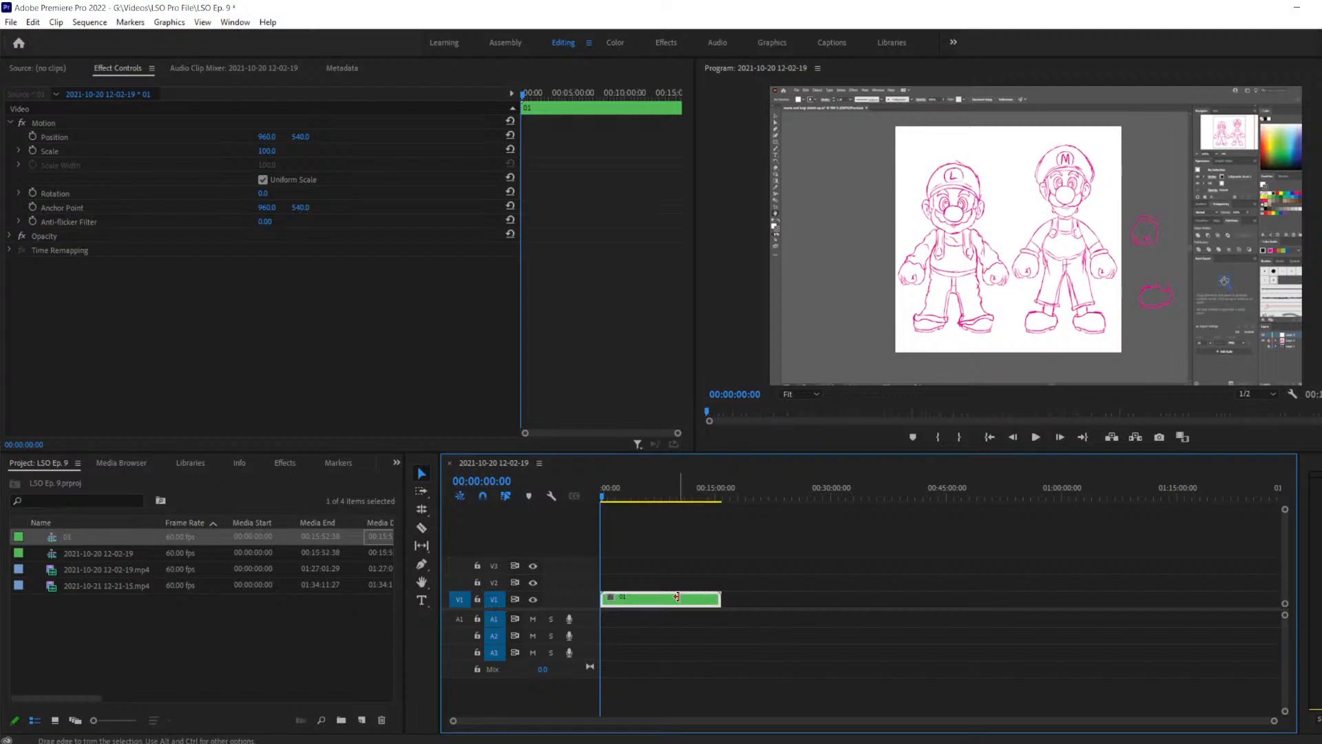
# Set the speed of the nested clip 01 to 125.1%
pyautogui.rightClick(679, 596)
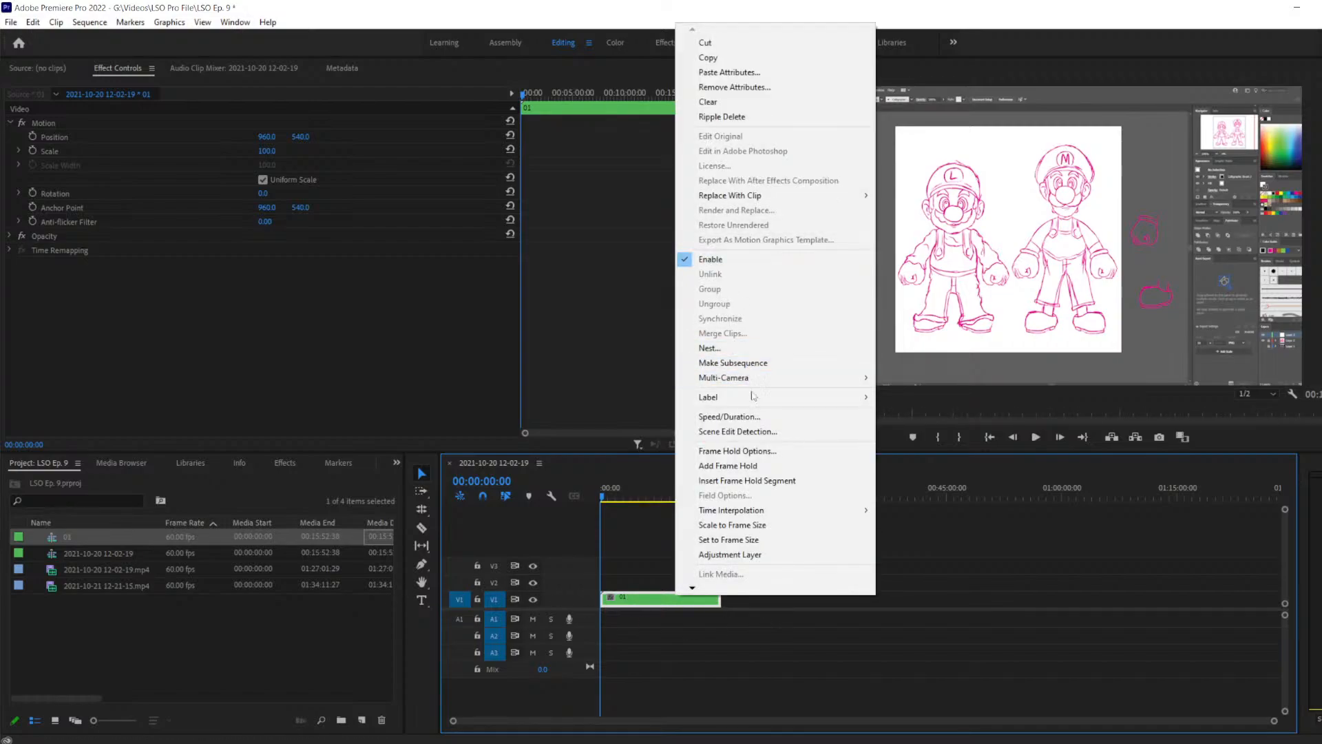
pyautogui.click(760, 421)
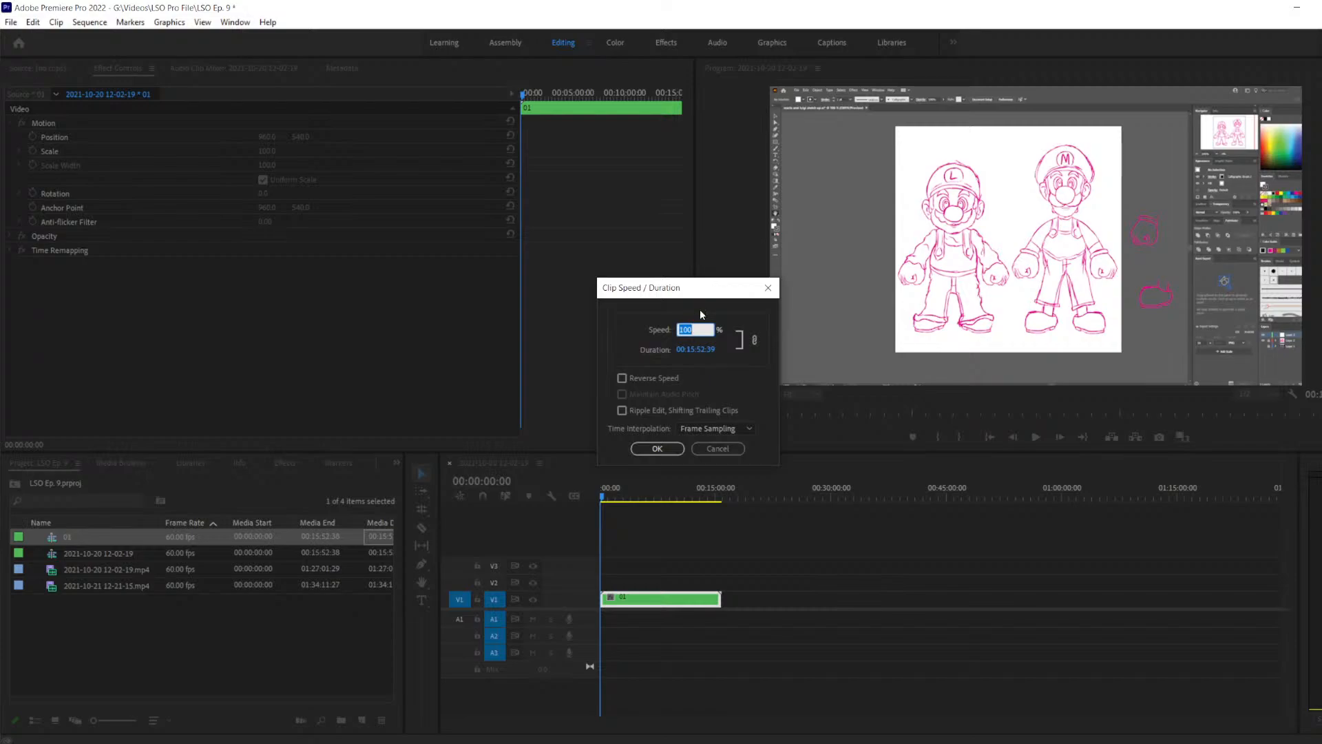
pyautogui.write('251.1')
pyautogui.press('BackSpace')
pyautogui.press('BackSpace')
pyautogui.write('2')
pyautogui.press('Return')
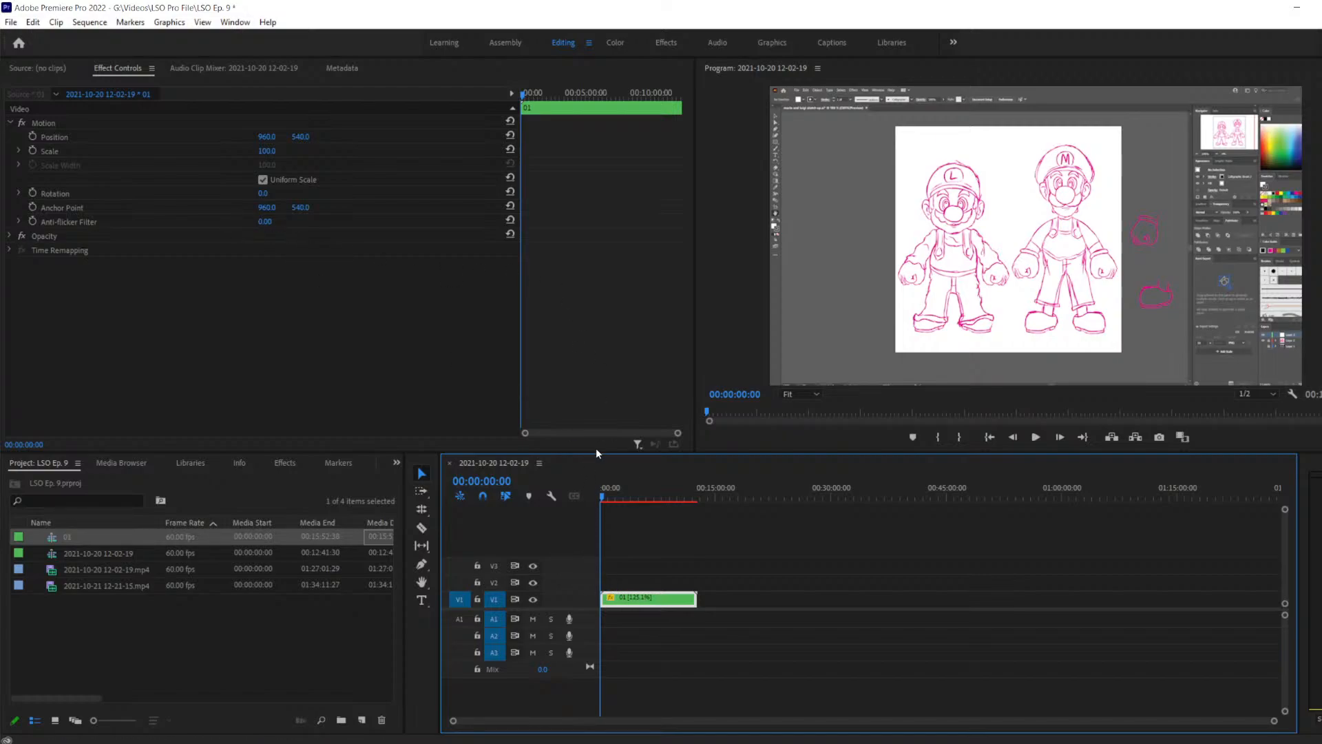
# Play the sped-up sequence from its start, and replay its final minute from about 00:11:42
pyautogui.moveTo(602, 490)
pyautogui.mouseDown()
pyautogui.moveTo(682, 494)
pyautogui.moveTo(566, 502)
pyautogui.mouseUp()
pyautogui.press('space')
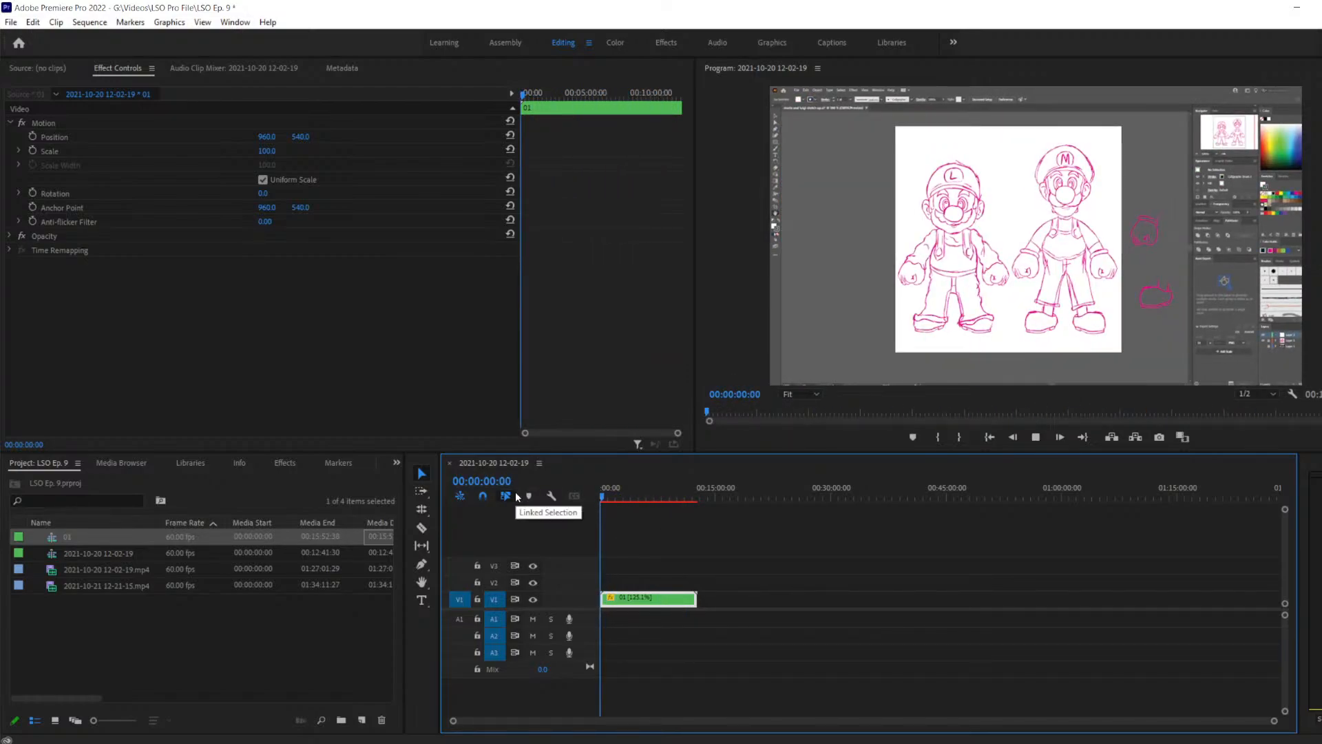
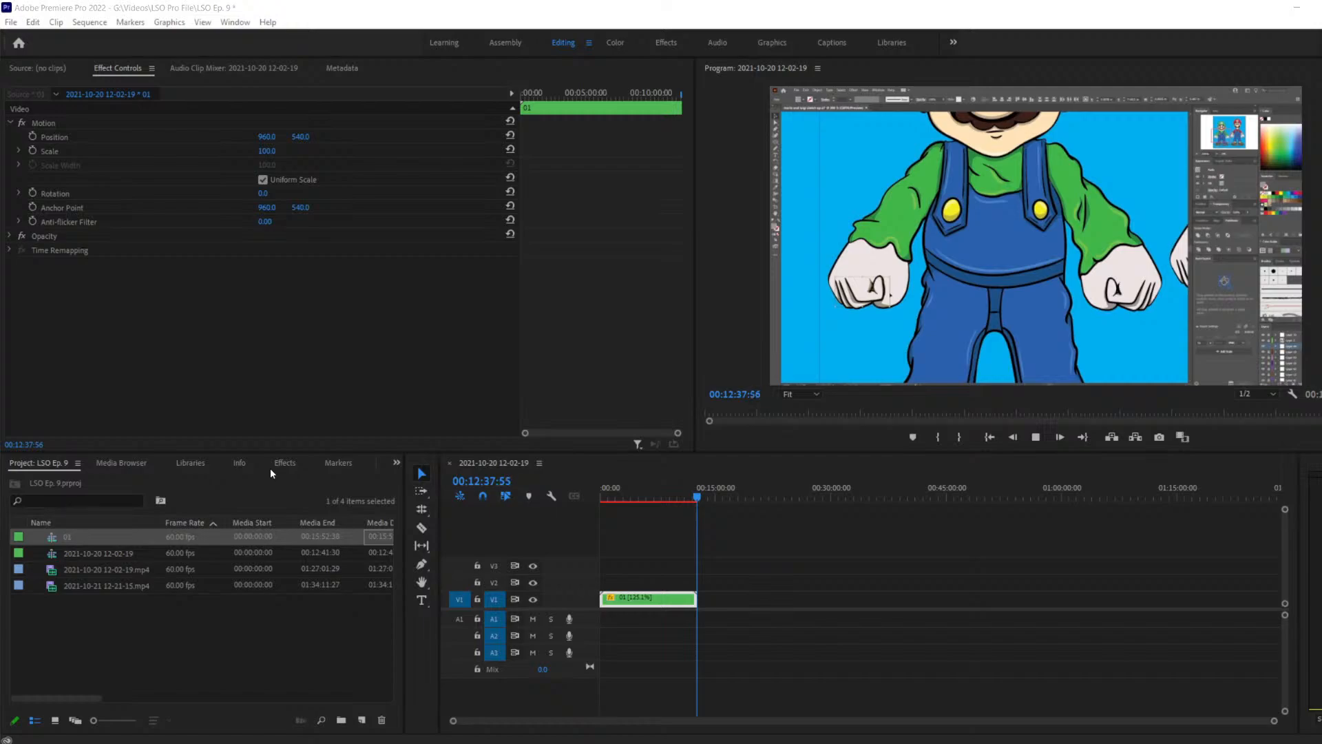
pyautogui.moveTo(700, 489); pyautogui.dragTo(691, 494)
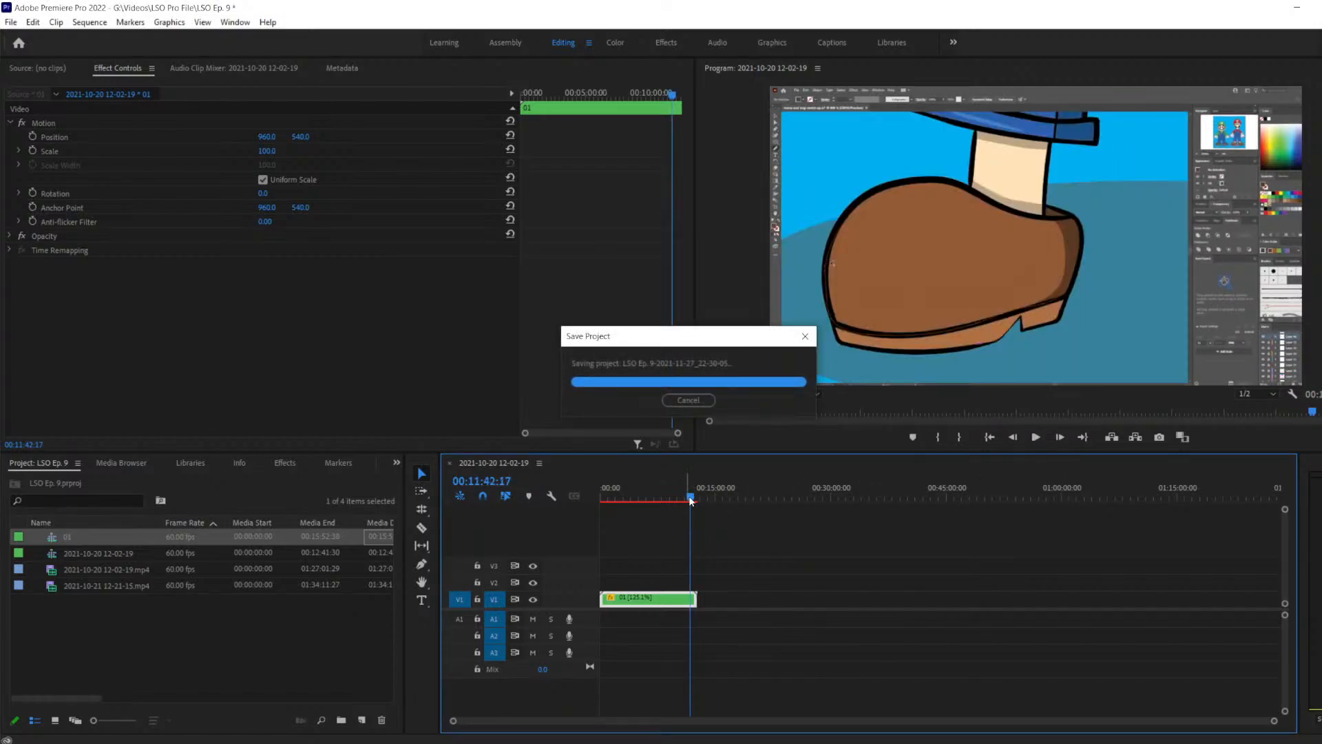
pyautogui.press('space')
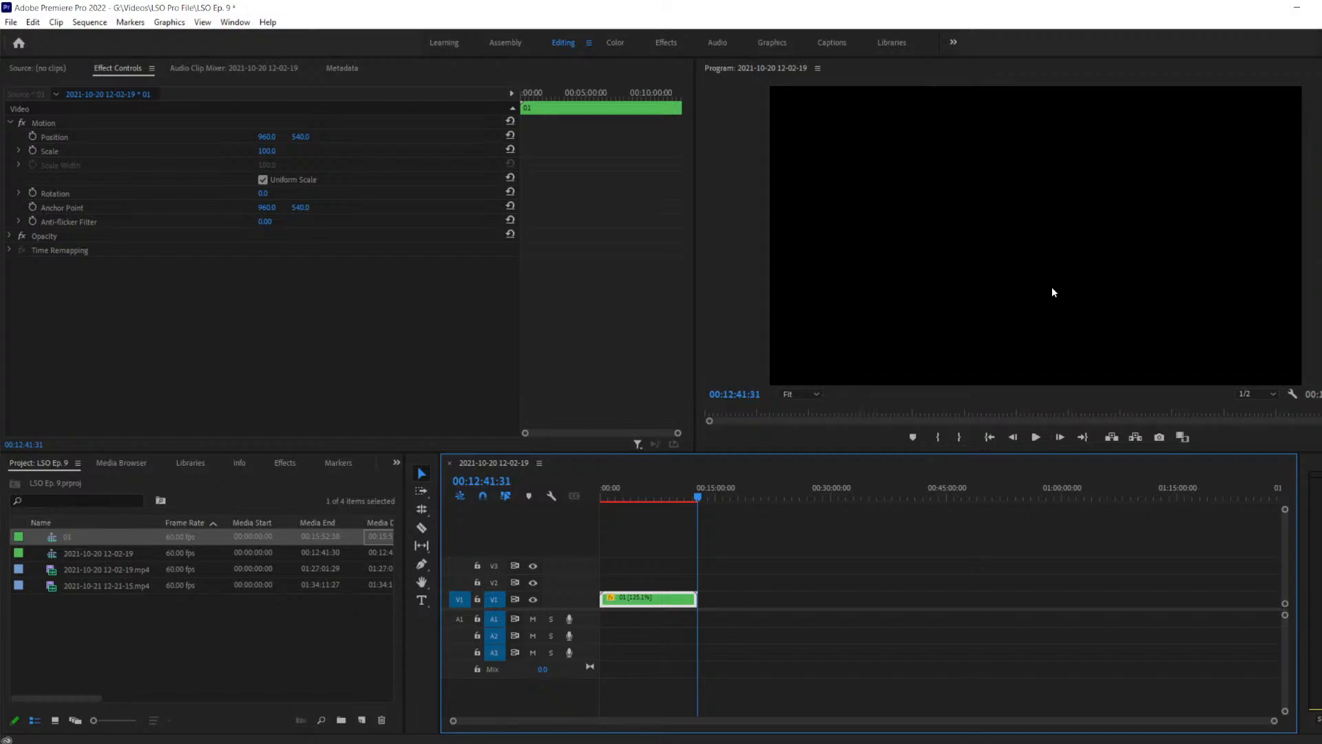
# Save the project and return the playhead to the start of the sequence
pyautogui.hotkey('ctrl', 's')
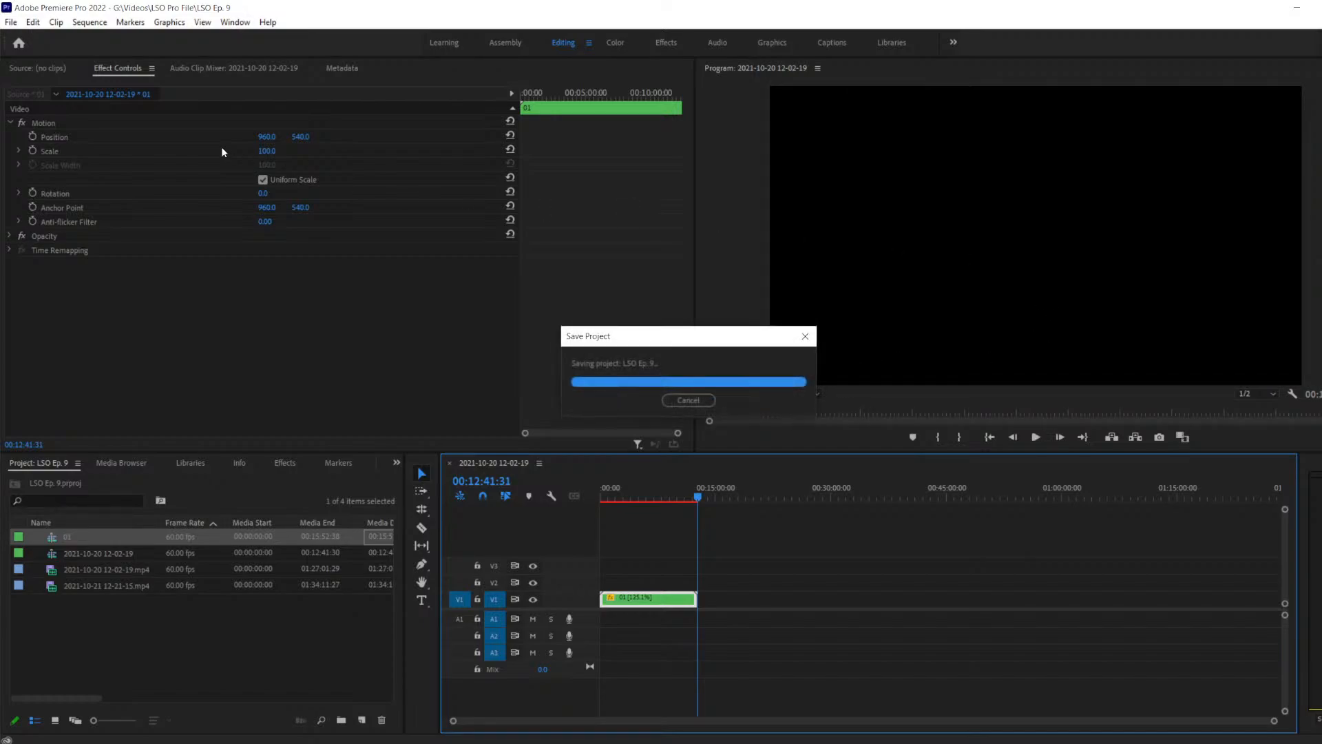
pyautogui.click(618, 498)
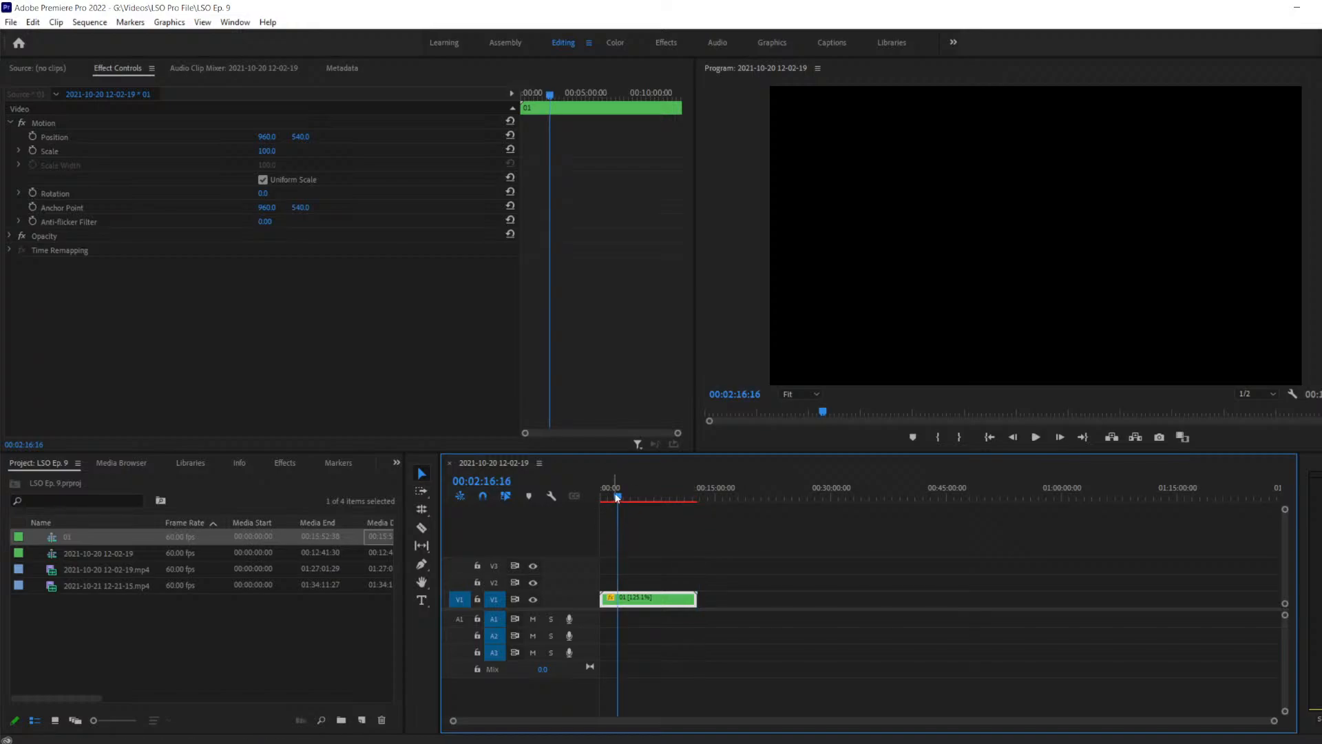
pyautogui.click(600, 498)
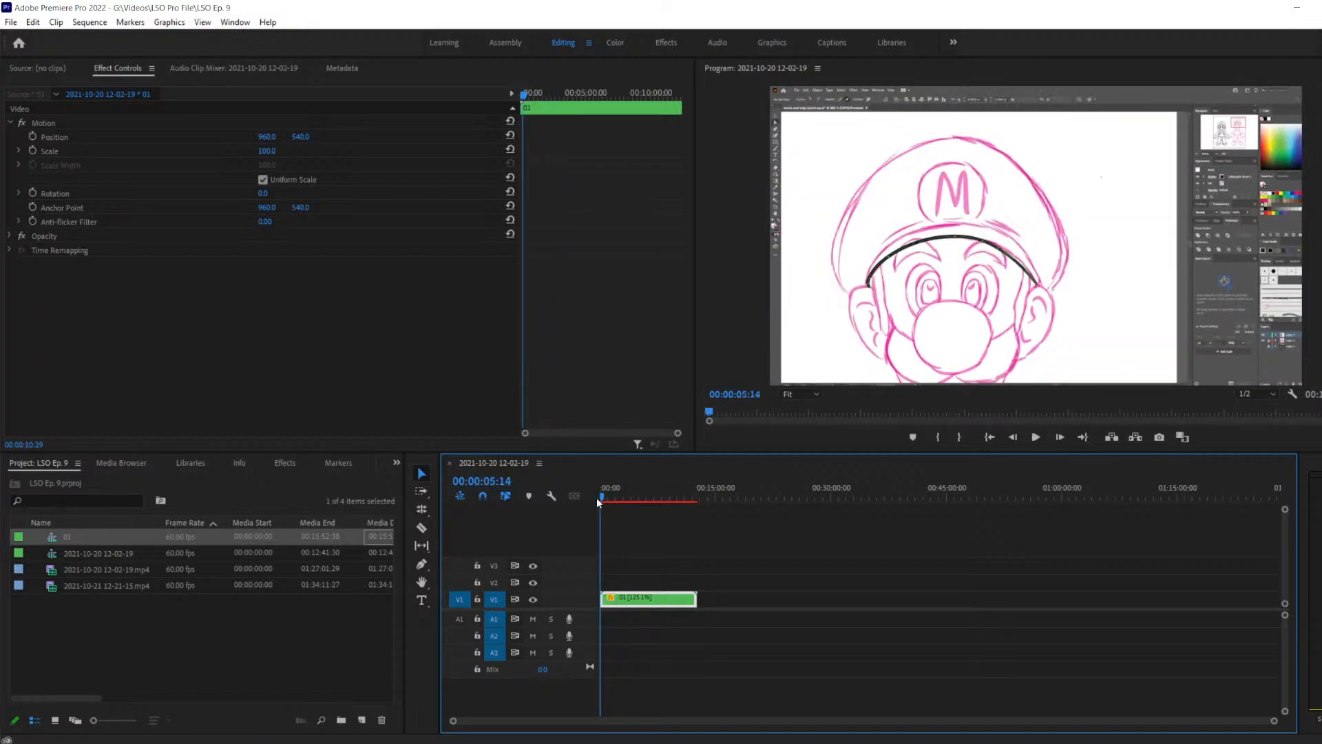
pyautogui.hotkey('ctrl', 's')
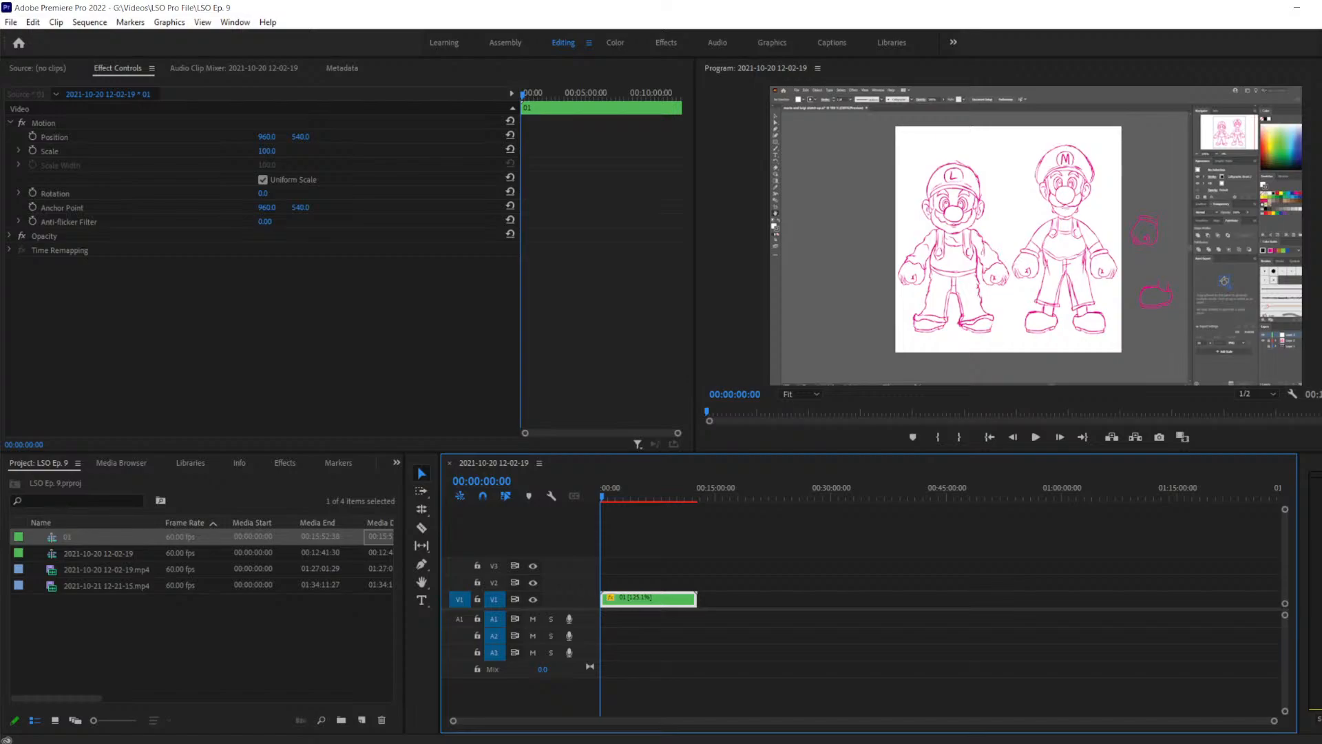
pyautogui.hotkey('ctrl', 'm')
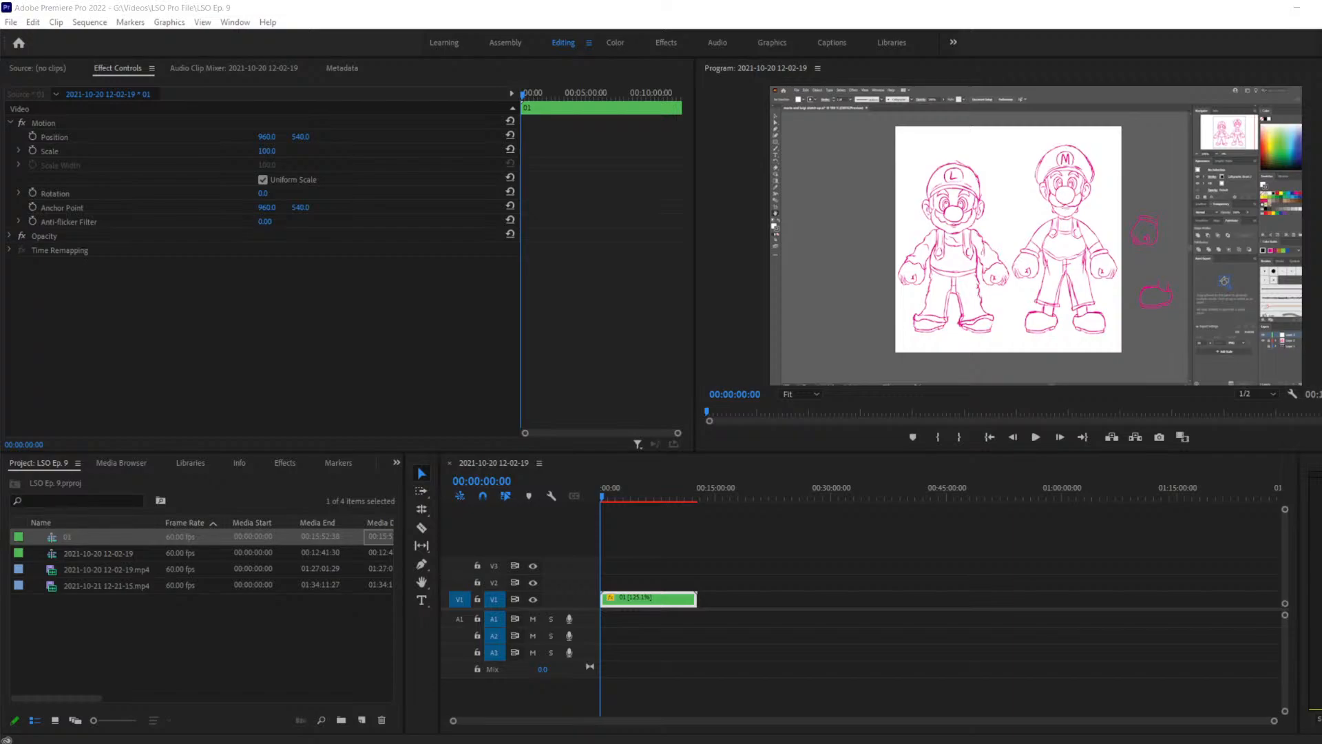